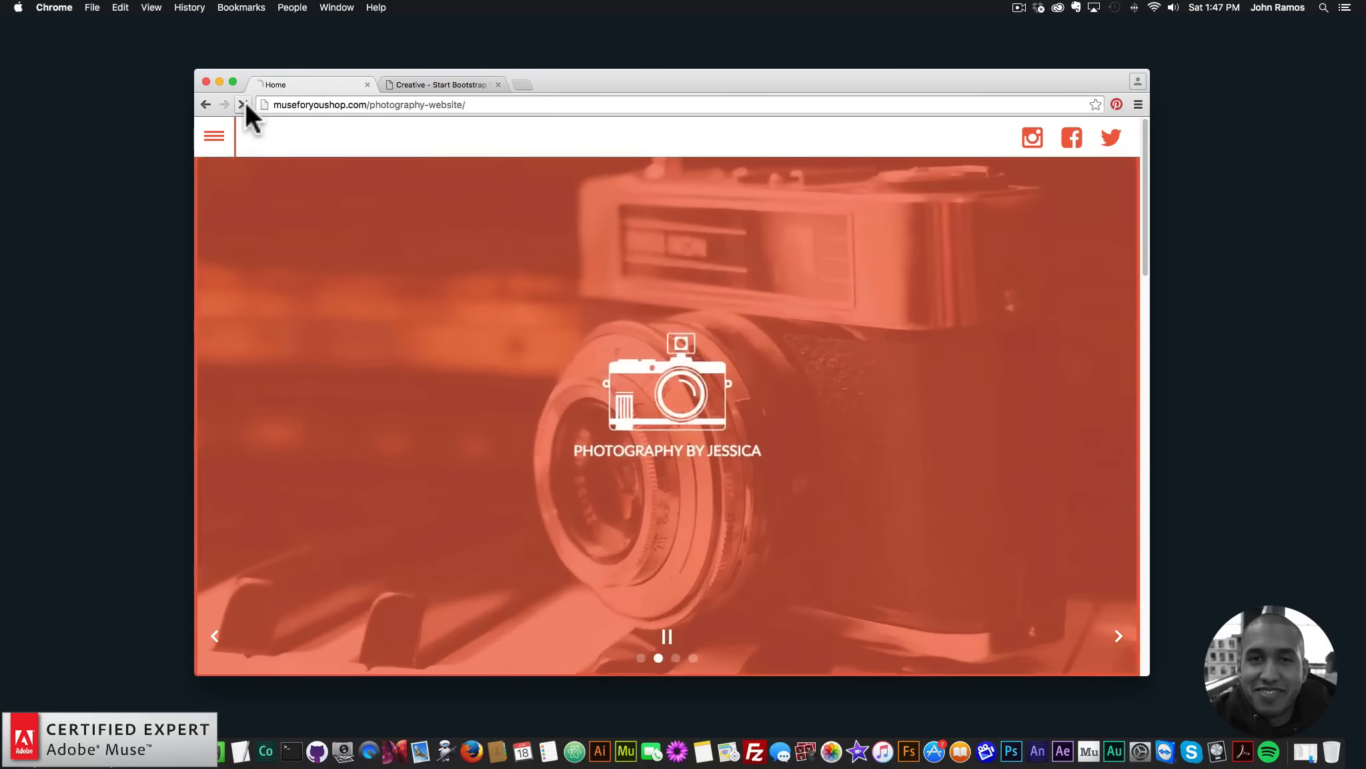
Step: Reload the photography website's home page and view it down to the image gallery
left_click(243, 104)
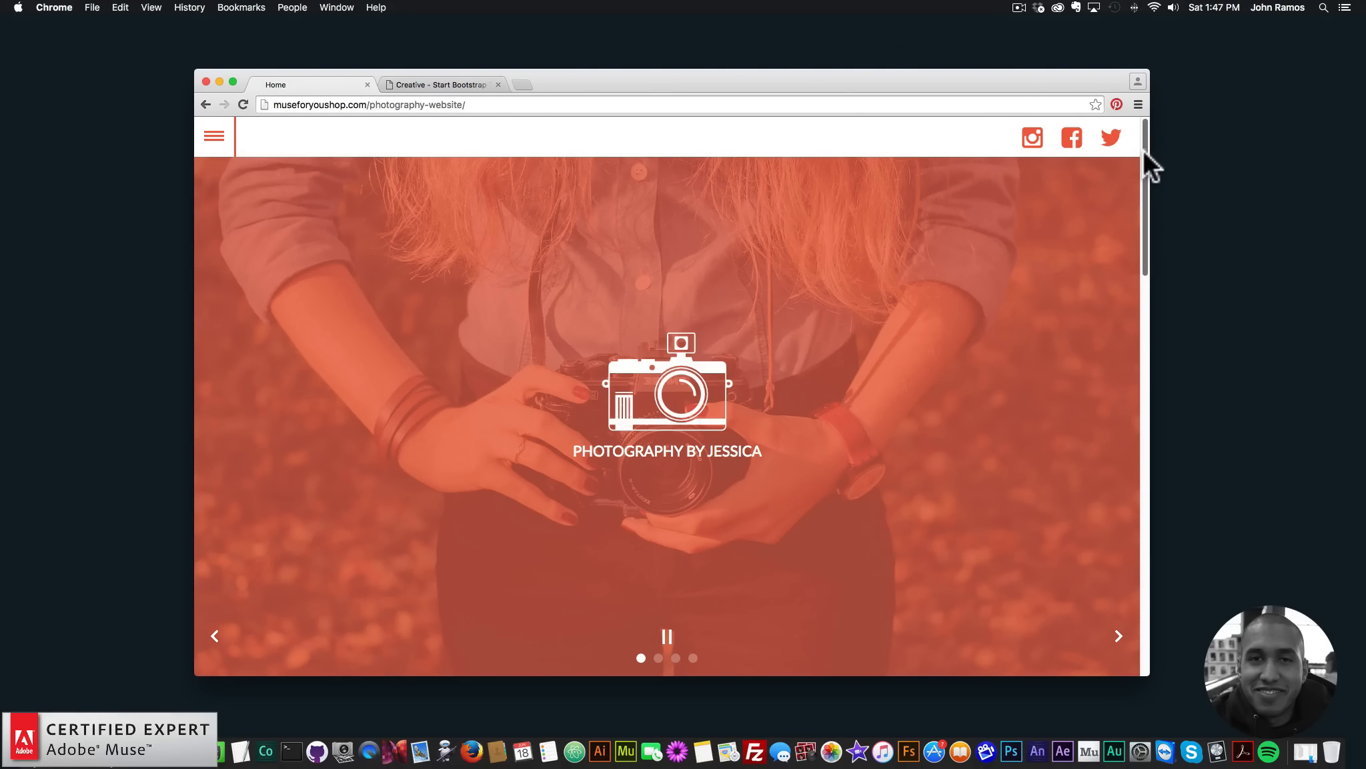
left_click_drag(1144, 149, 1122, 255)
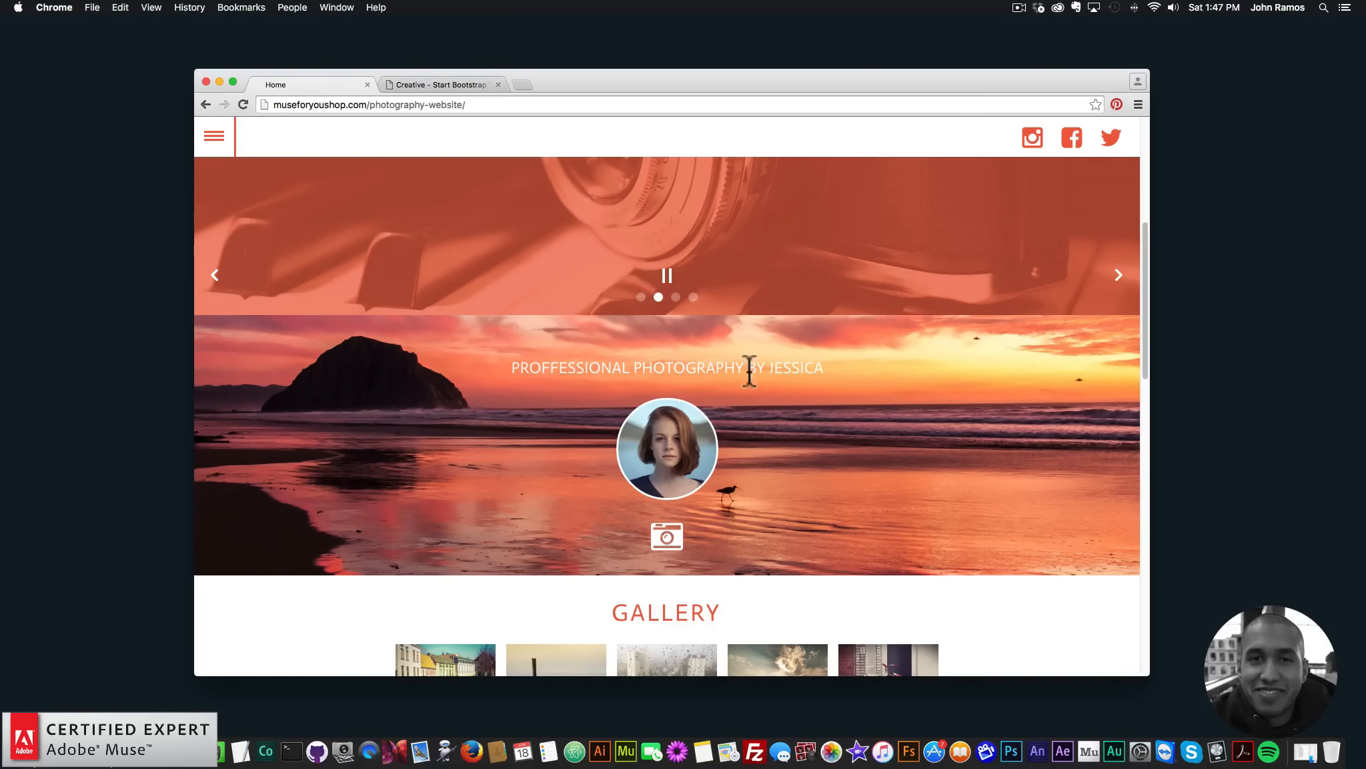
left_click_drag(1148, 265, 1134, 345)
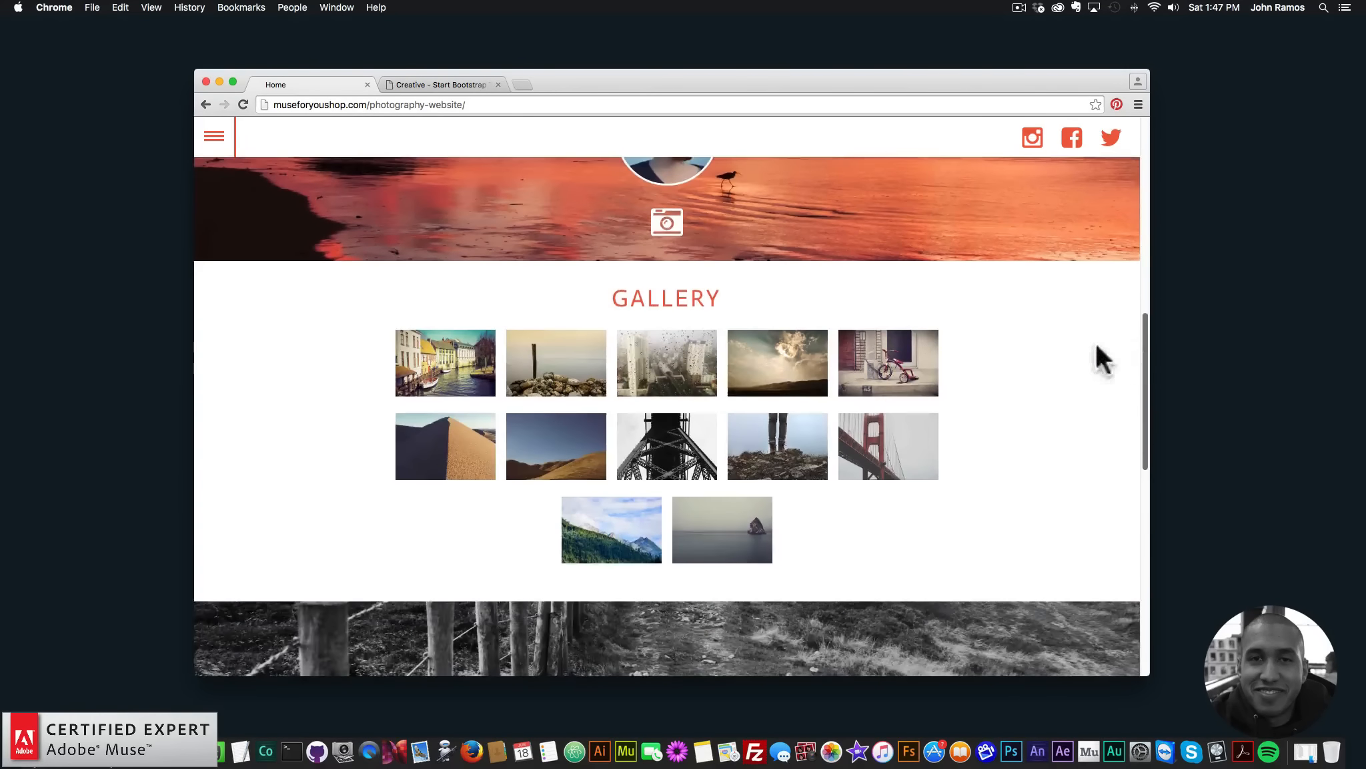
Step: Open the first gallery image, the canal houses, in the lightbox and advance through the images that follow it
left_click(443, 377)
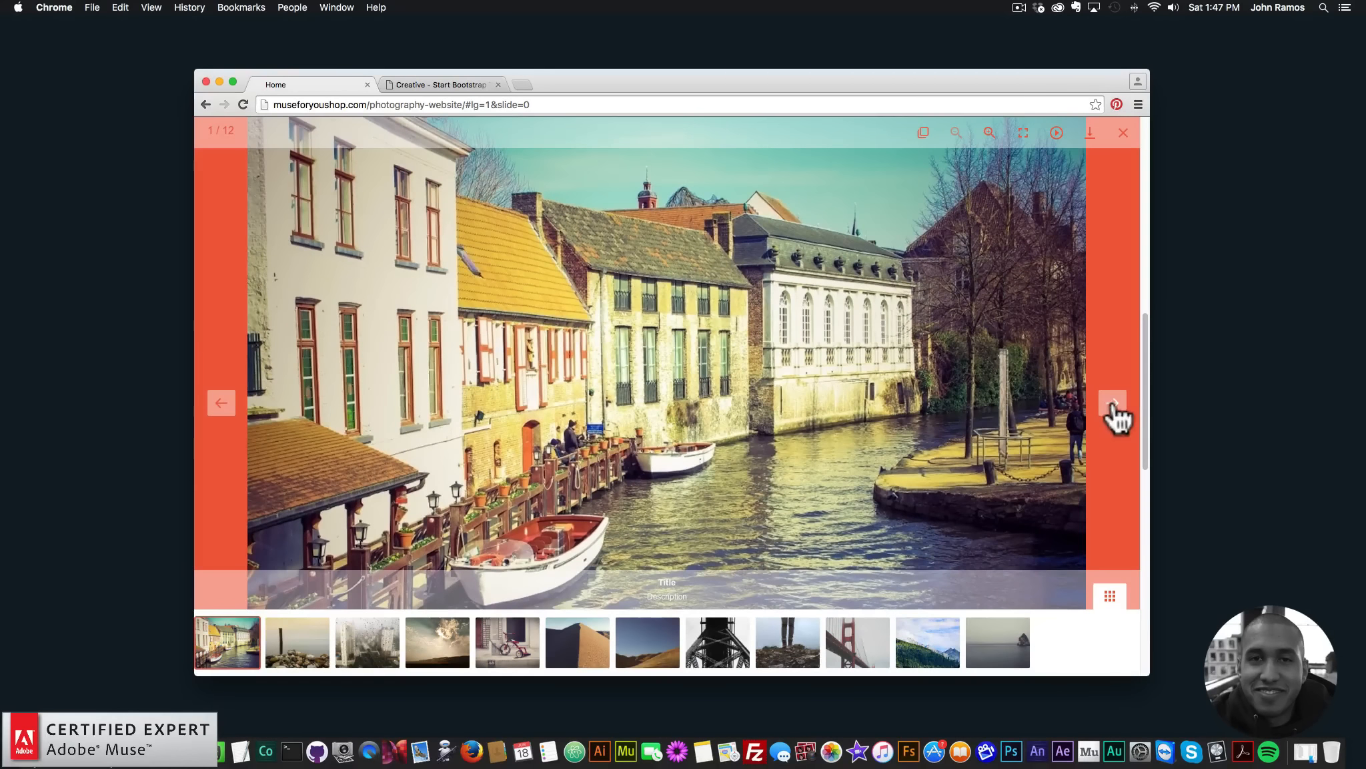
left_click(1113, 403)
left_click(1121, 405)
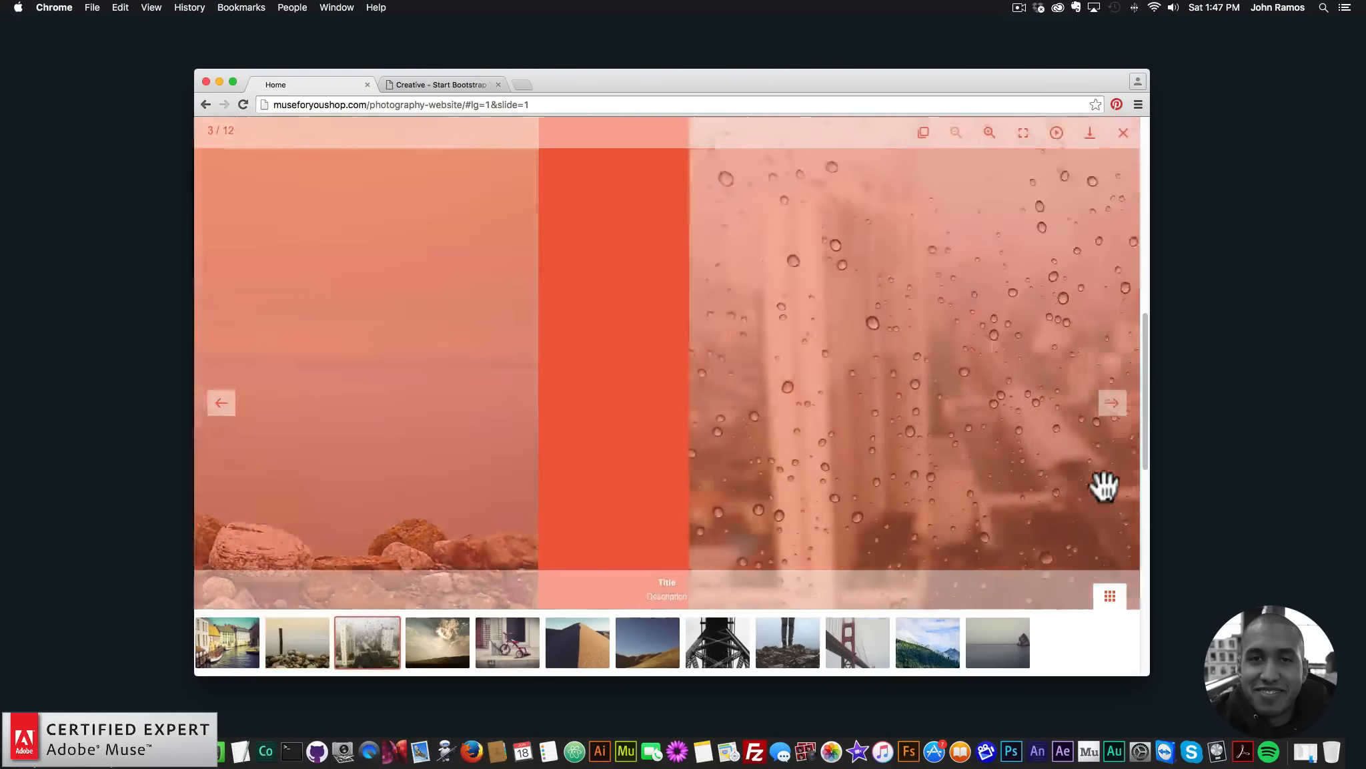
left_click(1117, 408)
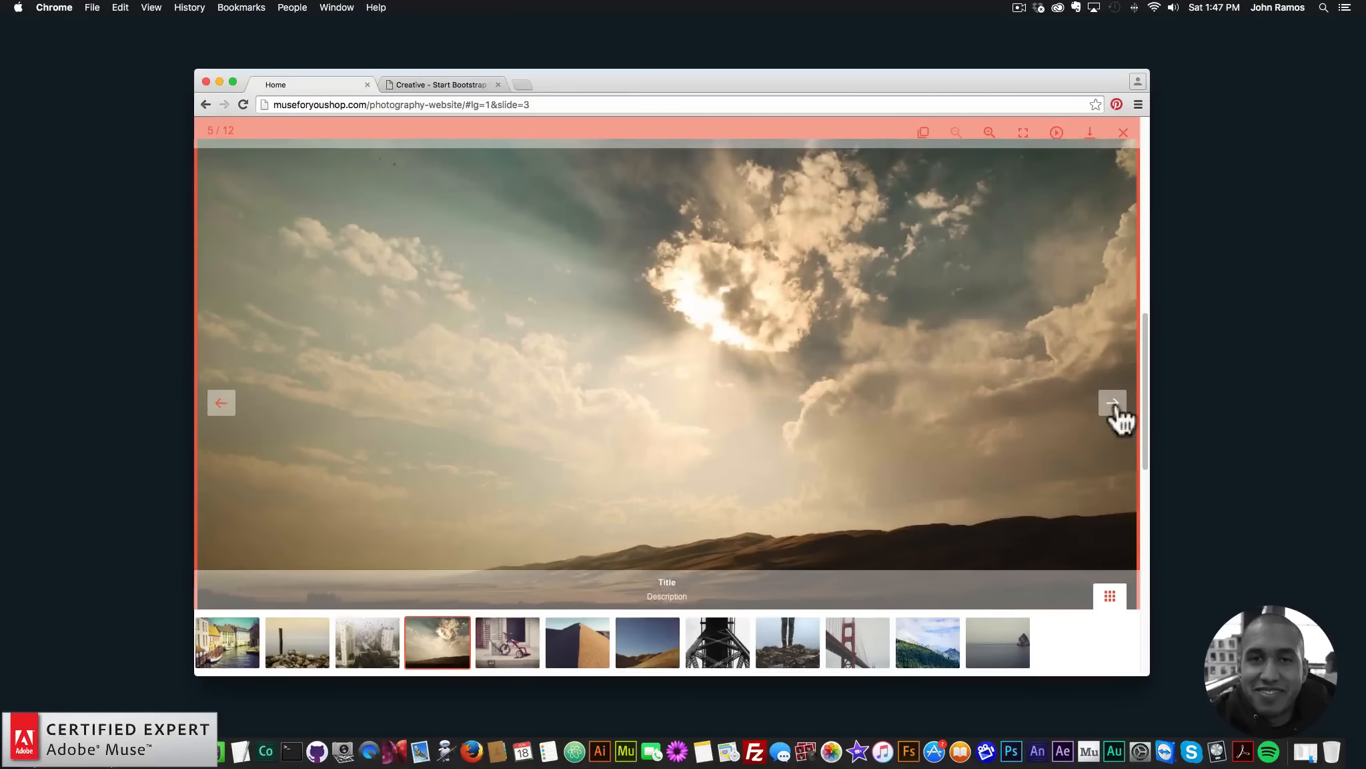
left_click(1114, 406)
Step: Jump between several gallery images through the lightbox thumbnails, ending on the last one with the rock in the sea
left_click(744, 651)
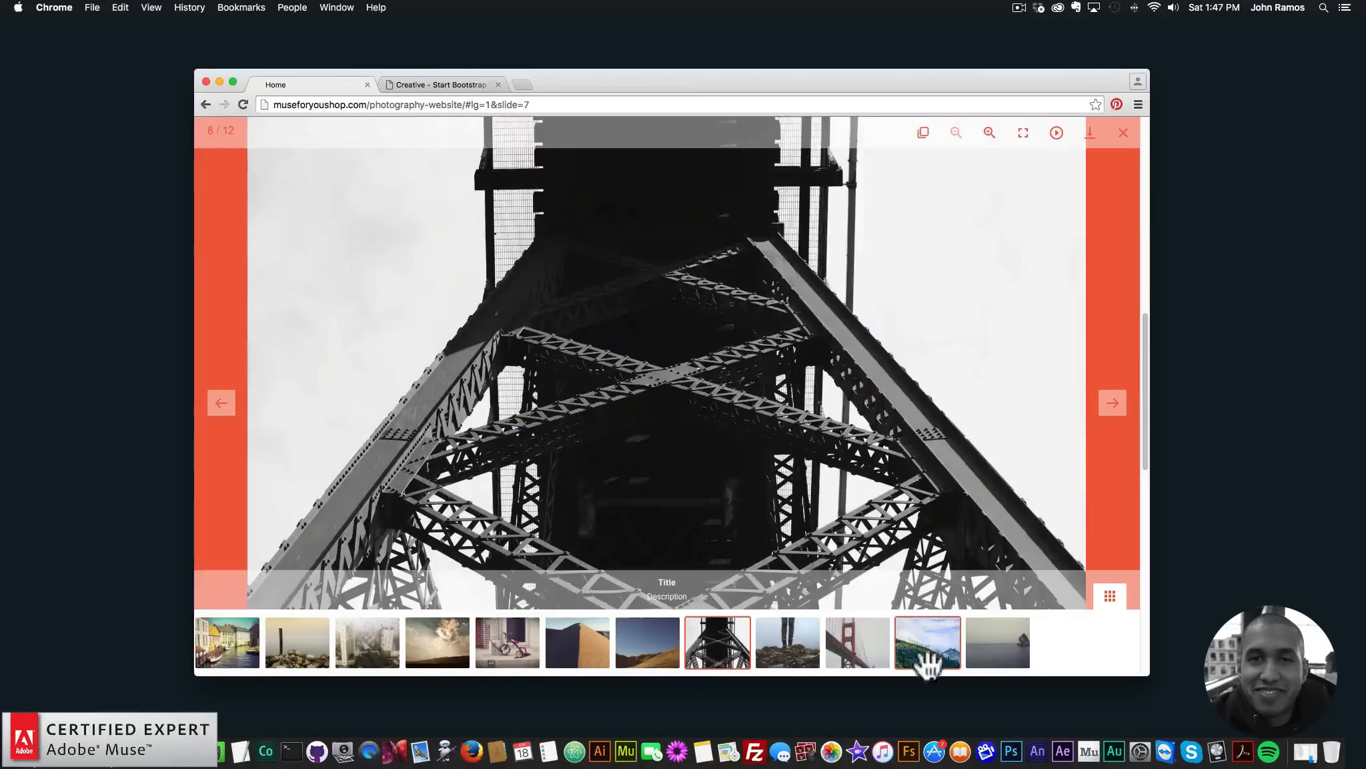
left_click(925, 661)
left_click(991, 643)
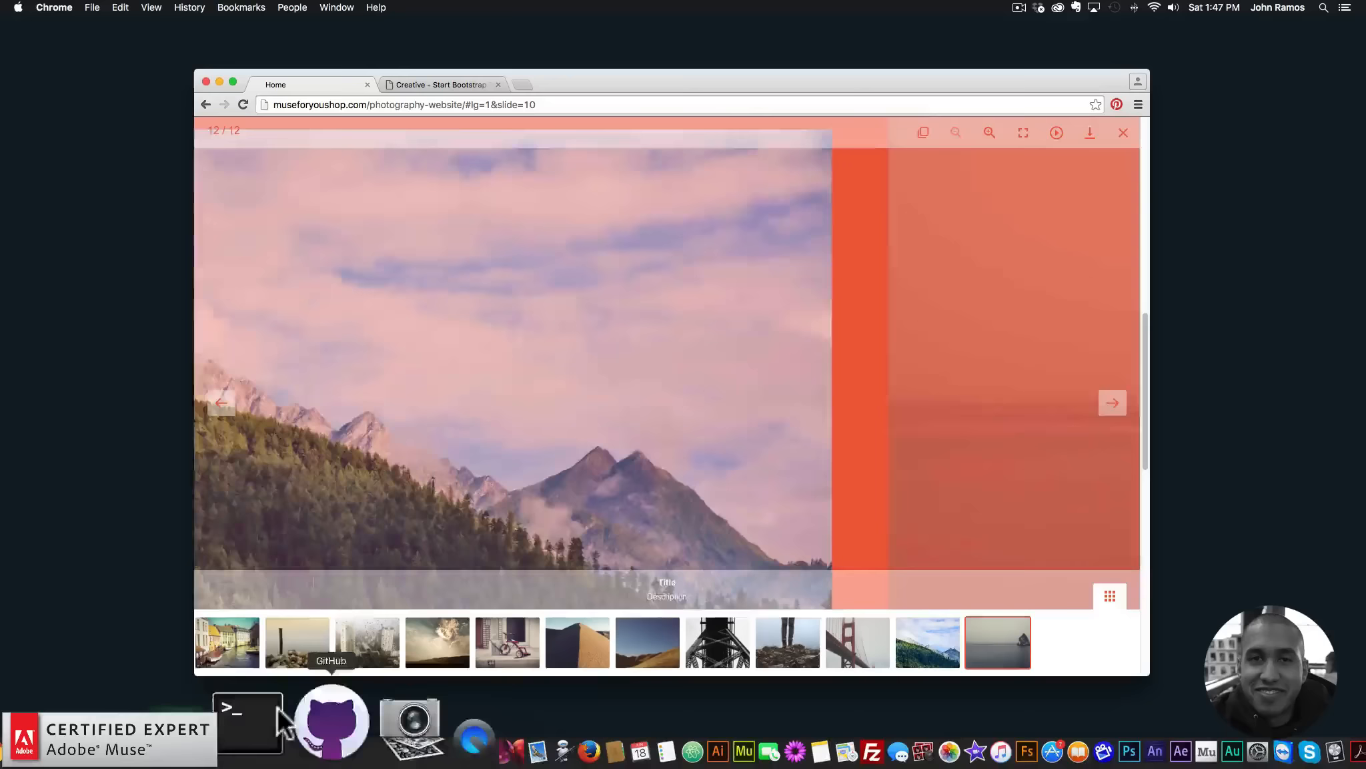
left_click(437, 644)
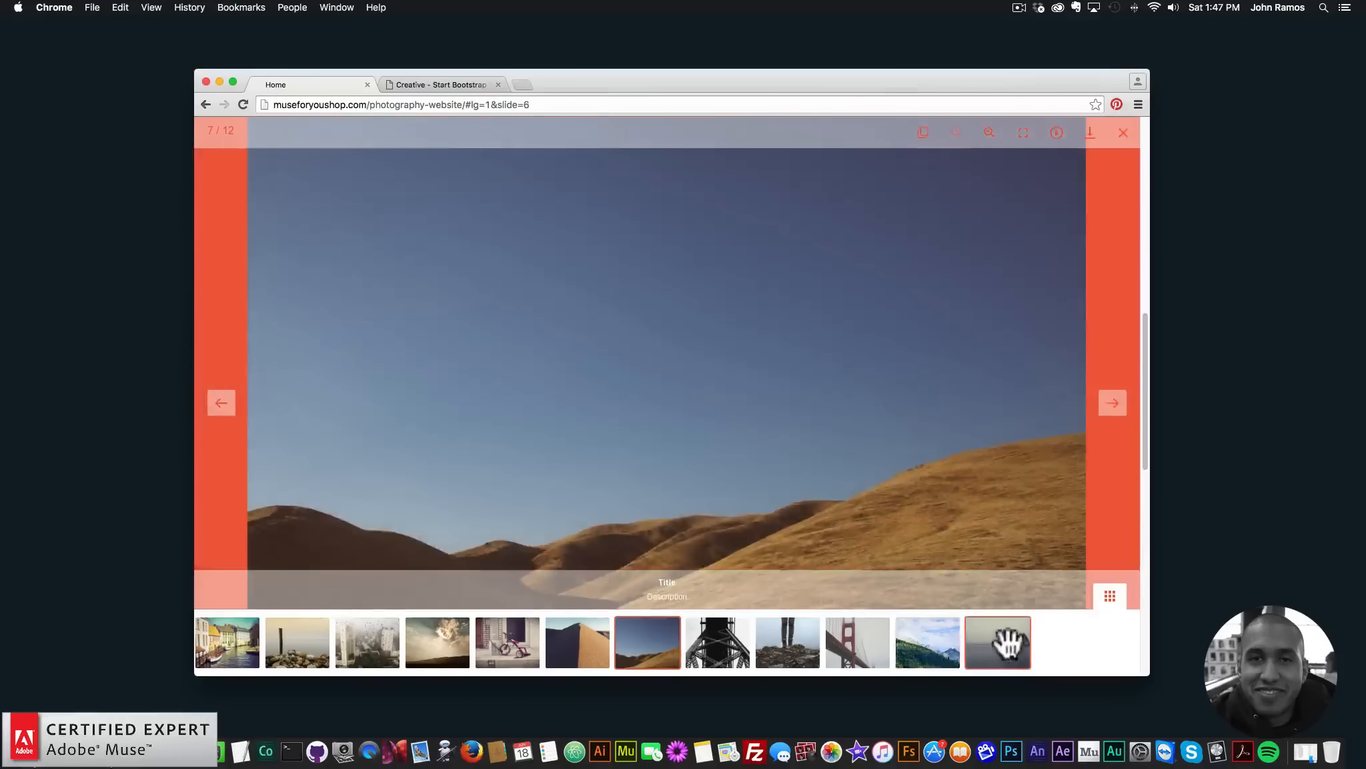
left_click(1001, 642)
Step: Try the lightbox's full-screen mode on the sea rock image, leave it, and zoom the image in and back out
left_click(1023, 132)
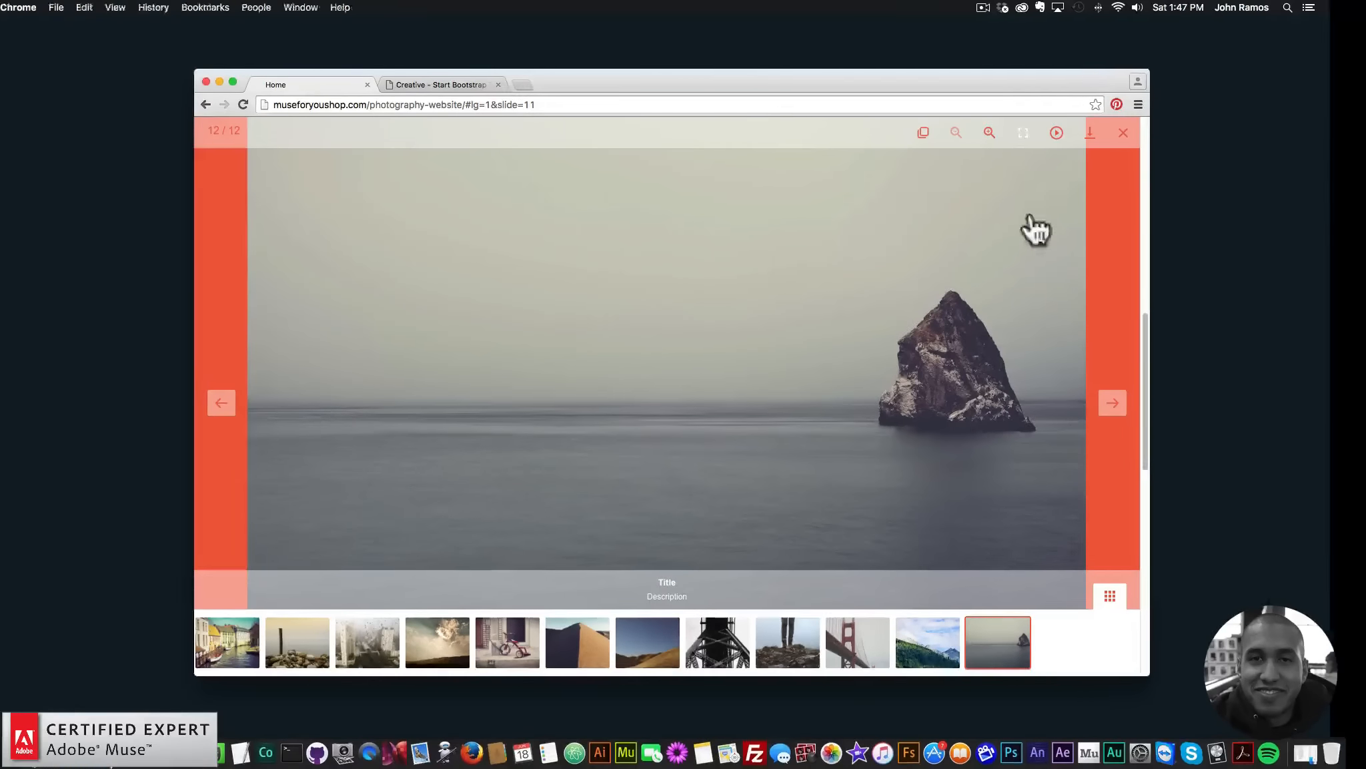
left_click(1240, 18)
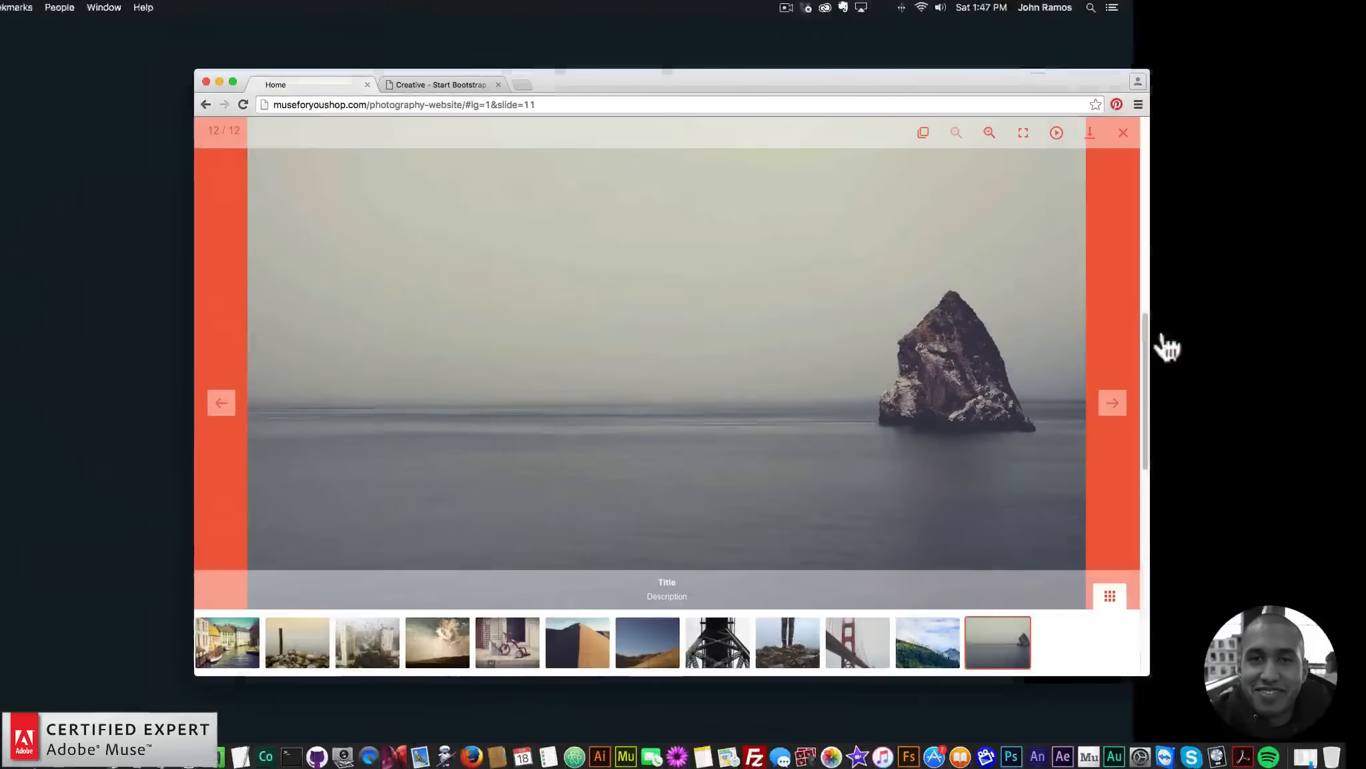
left_click(990, 133)
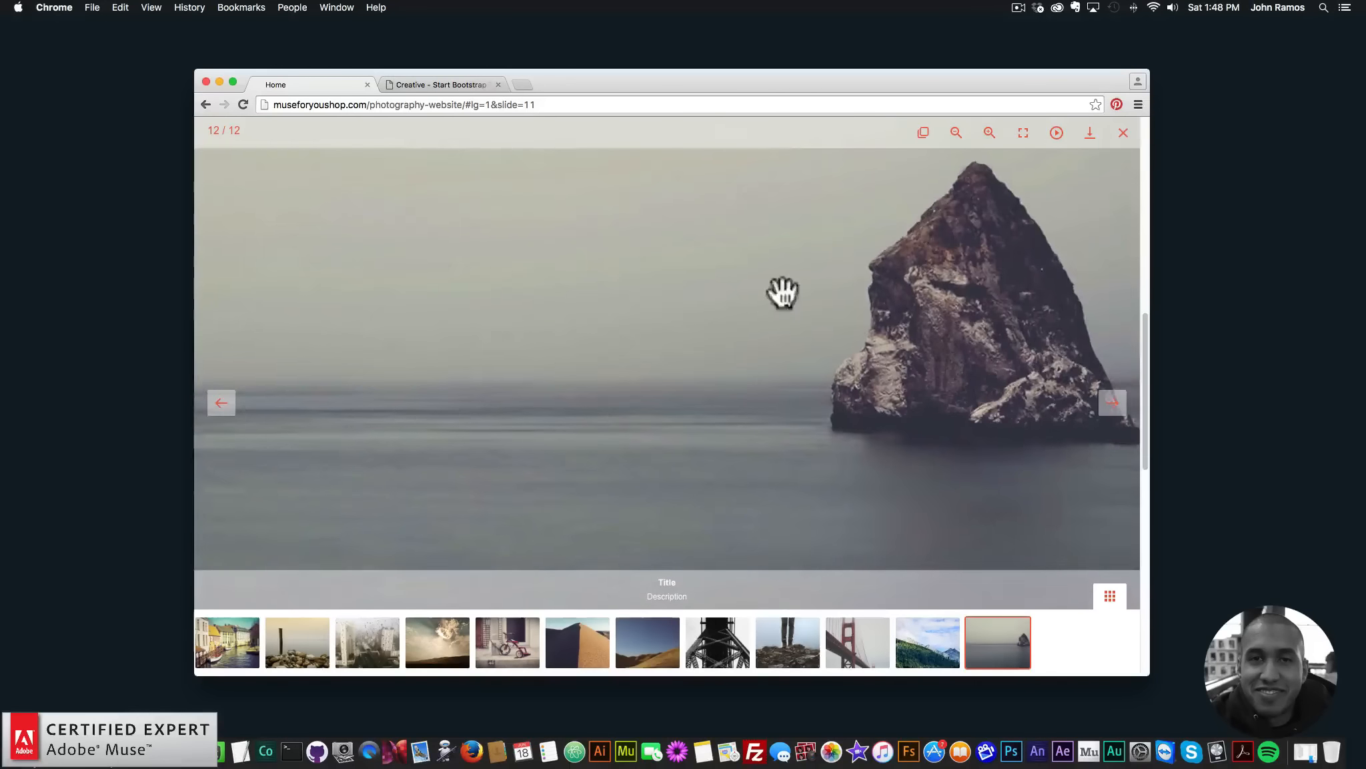
left_click(956, 132)
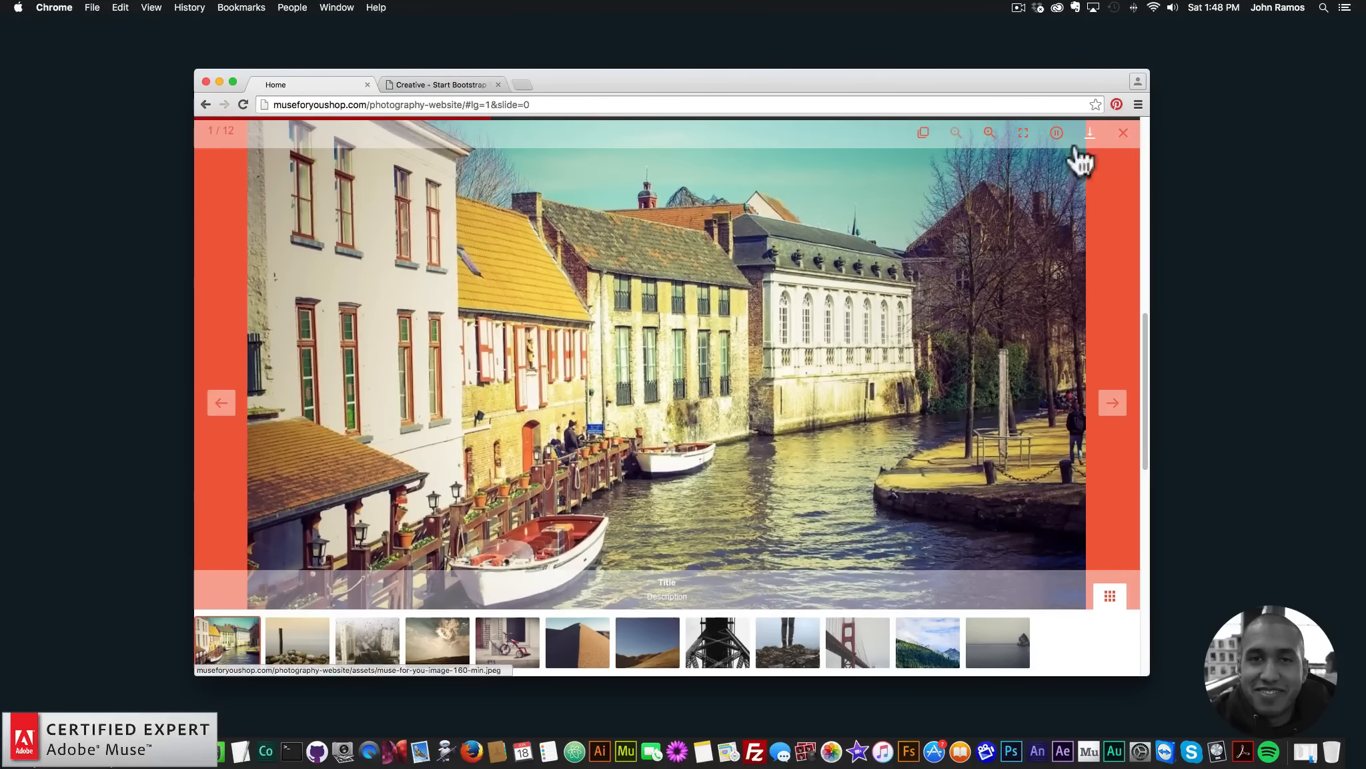
Step: Close the lightbox, open the black-and-white steel tower image from the gallery, and close it again
left_click(1123, 133)
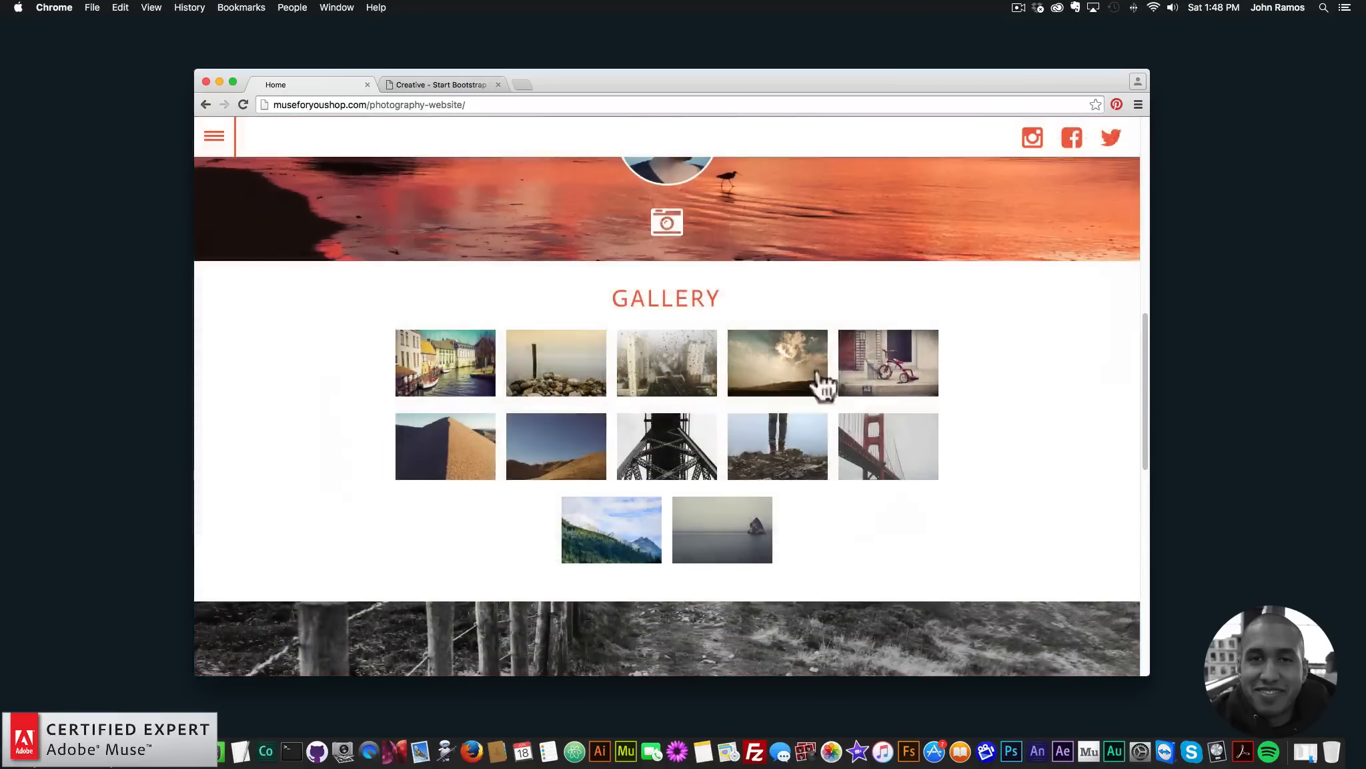
left_click(667, 454)
left_click(1123, 134)
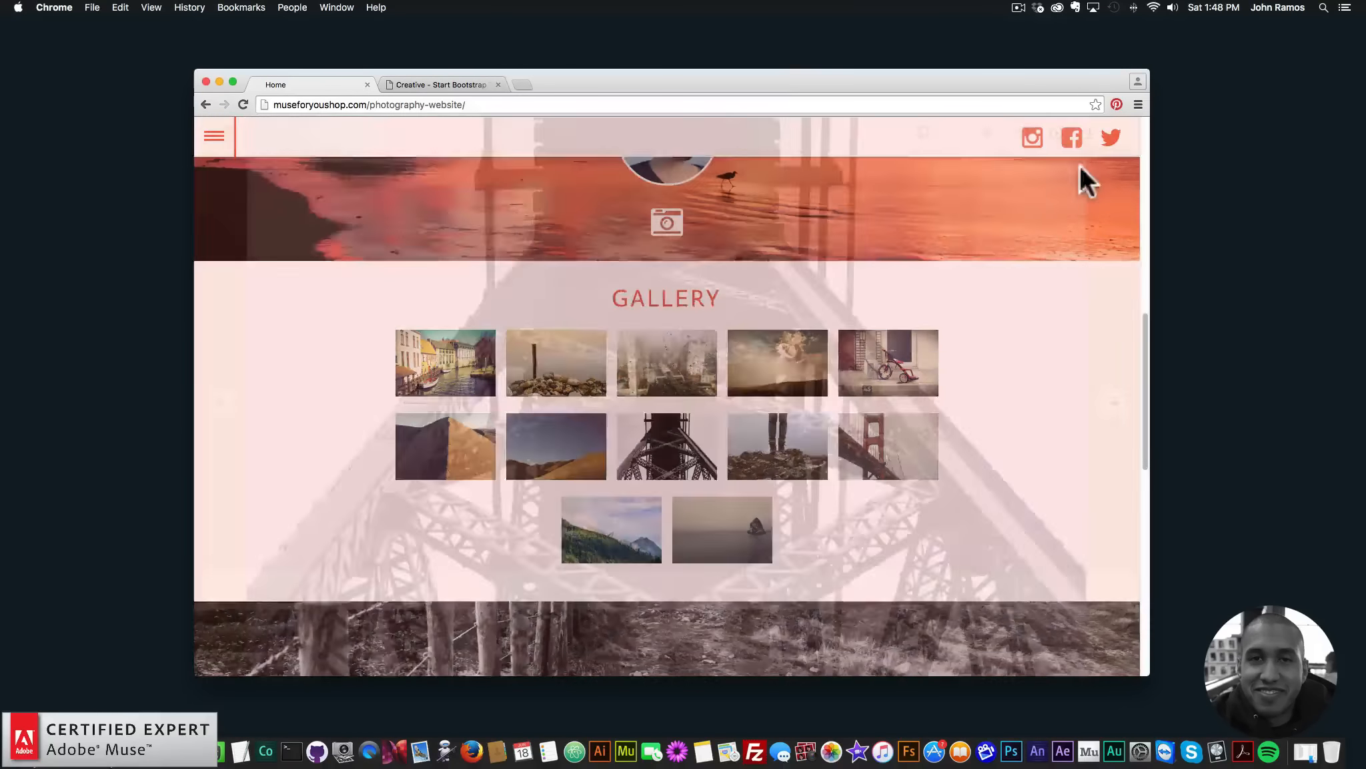
Step: Reload the home page and examine its sections from the hero slideshow through the gallery and service icons to the contact form
scroll(694, 467, "up", 10)
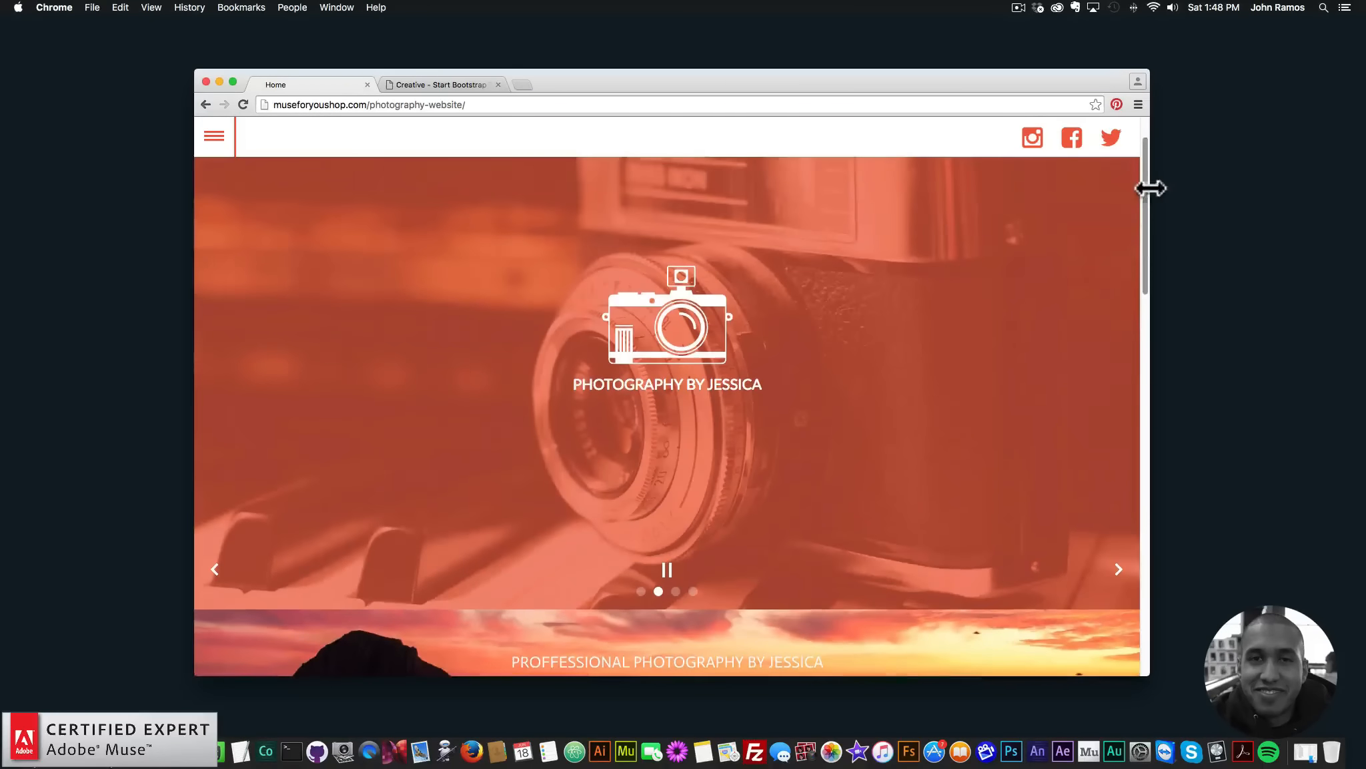
left_click_drag(1142, 215, 1106, 365)
left_click(242, 100)
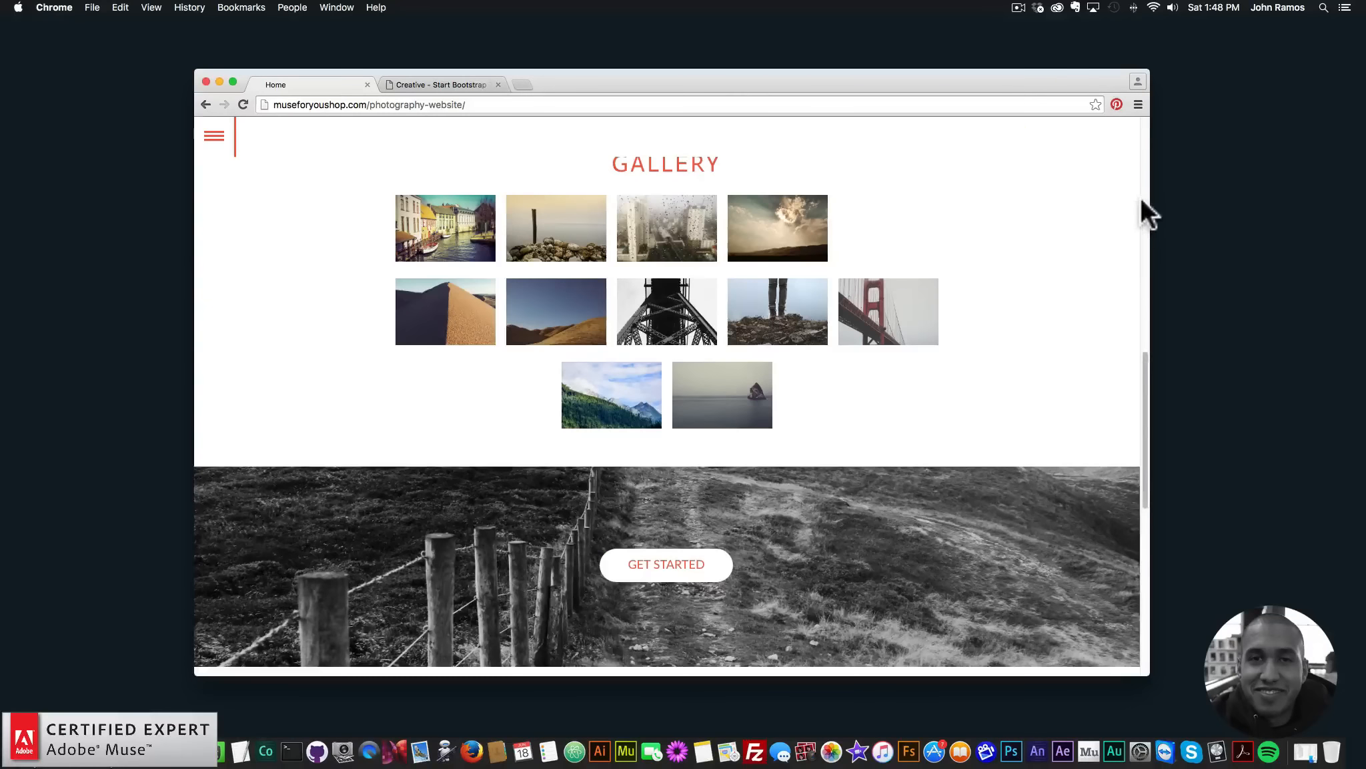
left_click_drag(1142, 396, 1136, 476)
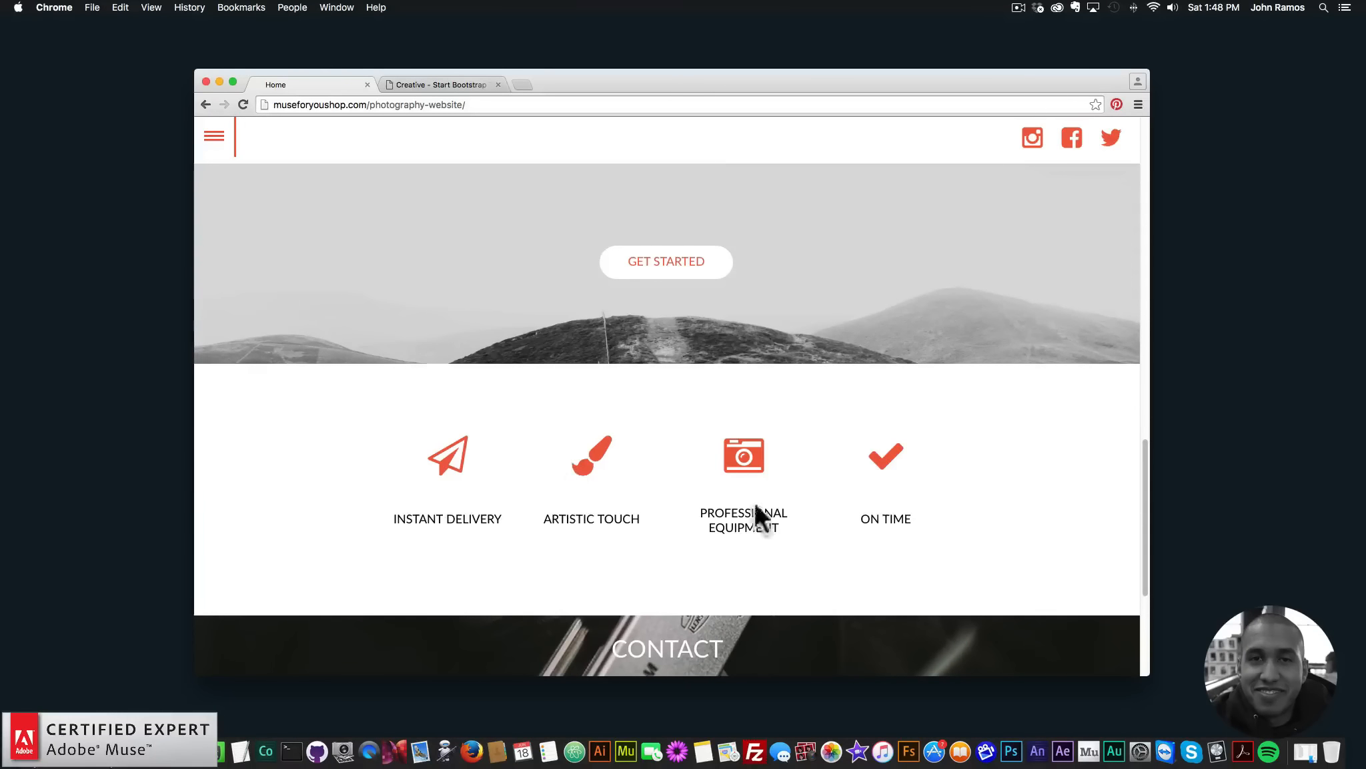
left_click_drag(1143, 449, 1141, 473)
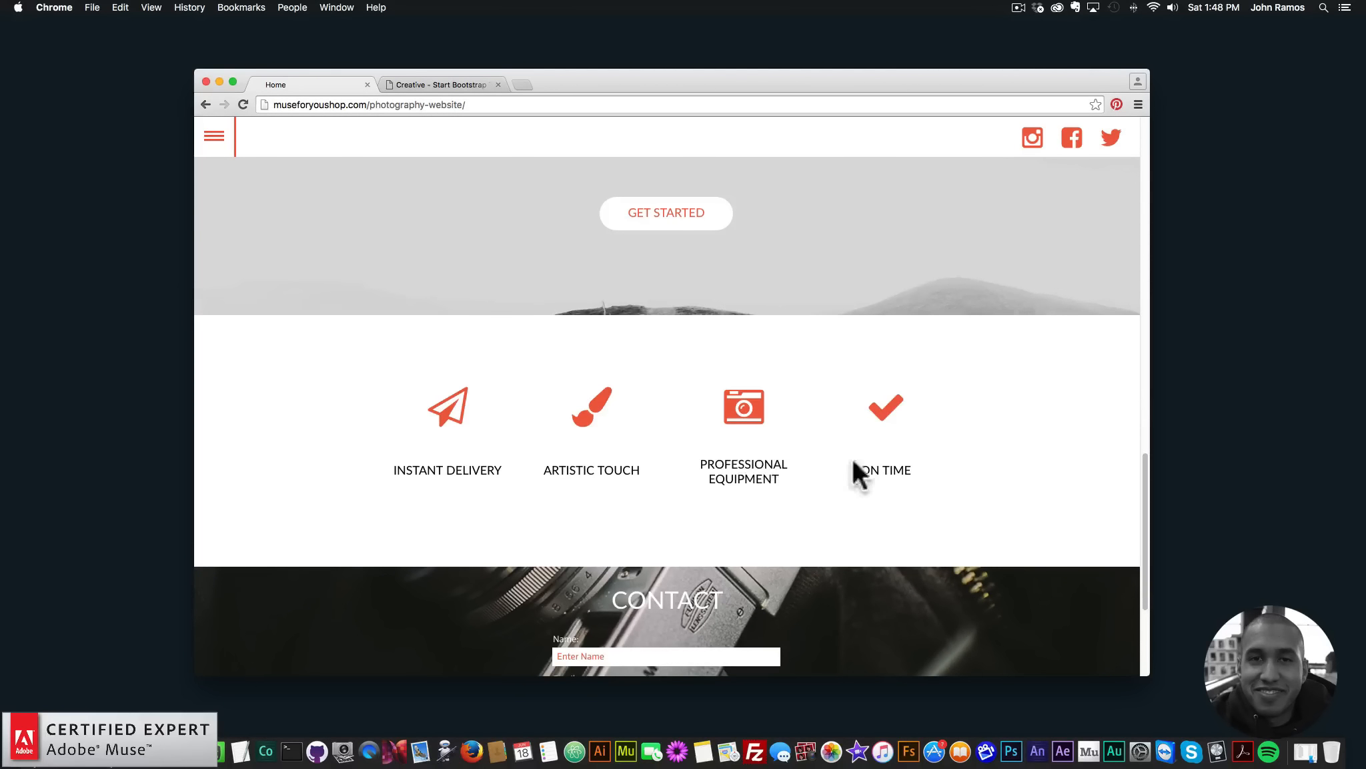
left_click_drag(1146, 461, 1138, 557)
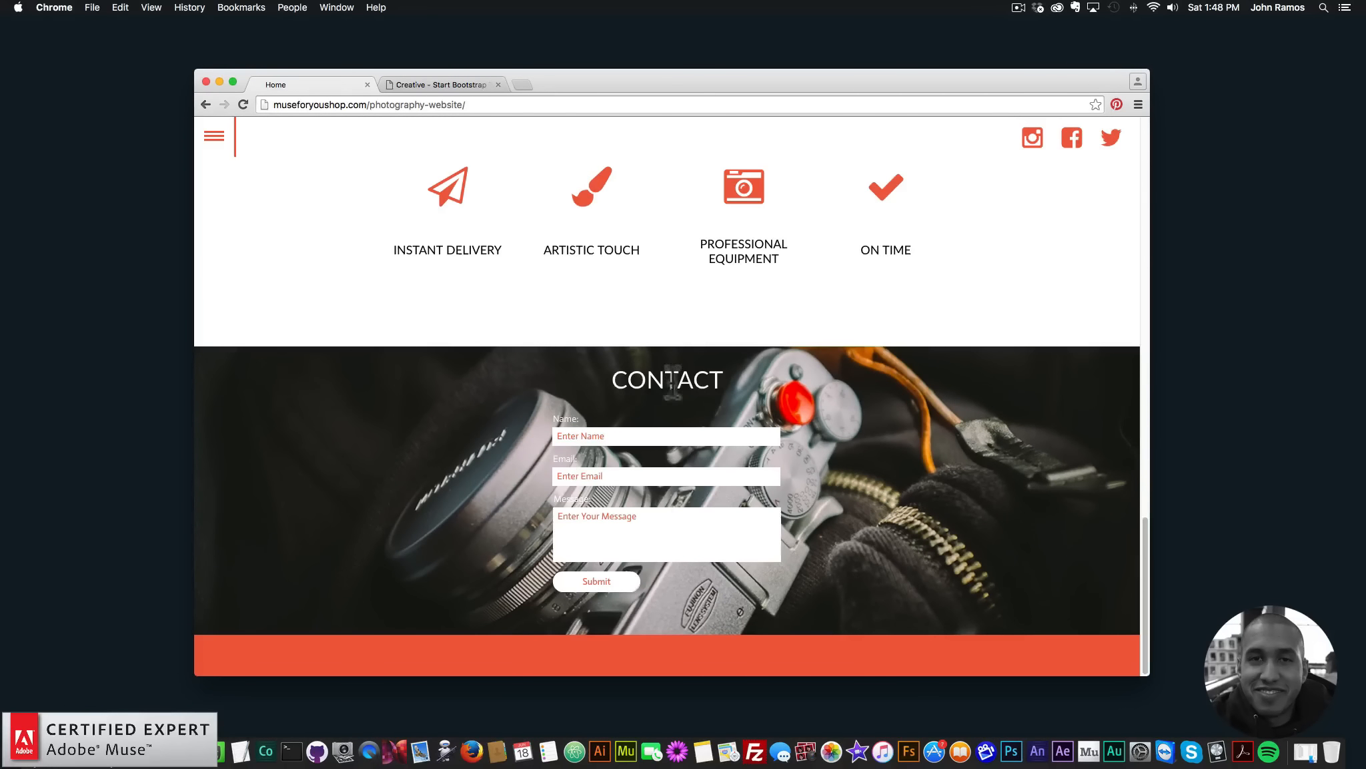
left_click_drag(1146, 562, 1164, 144)
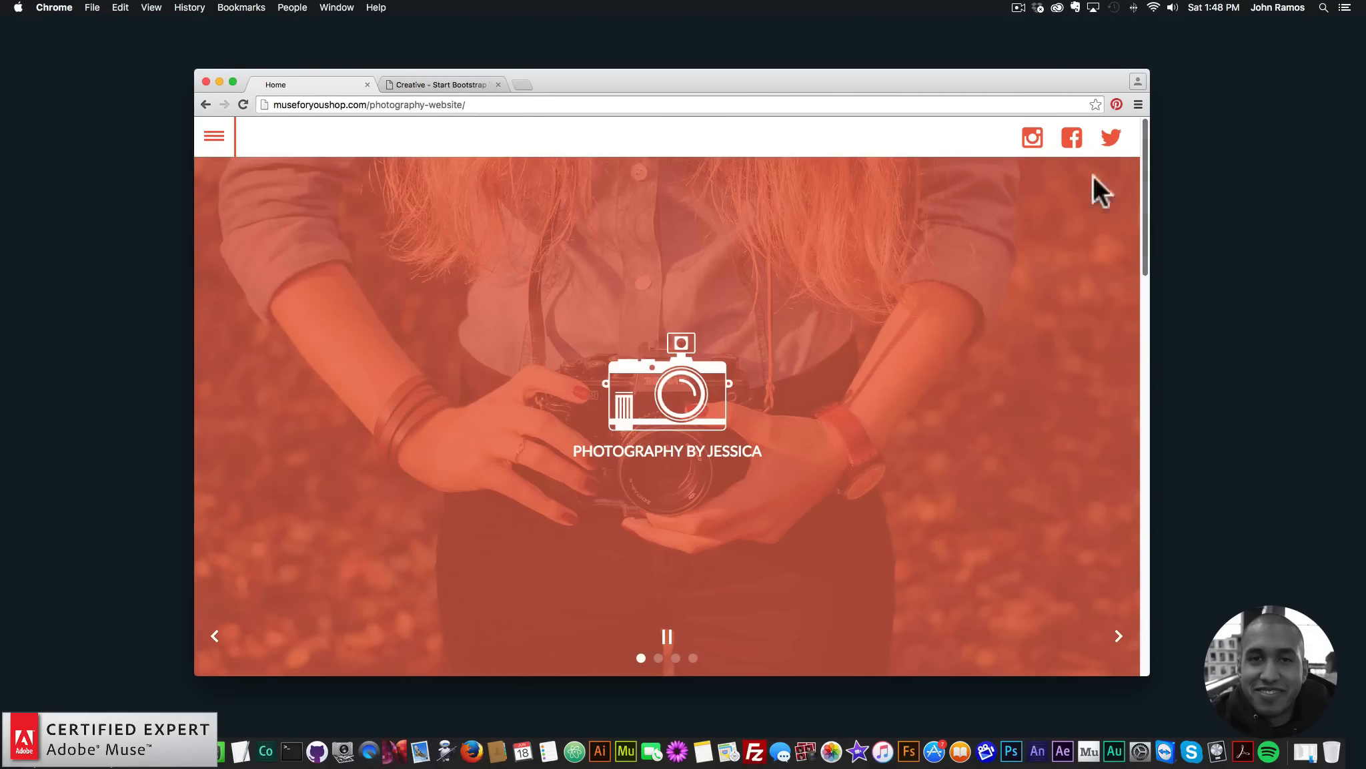
Step: Review the whole home page once more down to the contact form and return to its beginning
scroll(1027, 280, "down", 15)
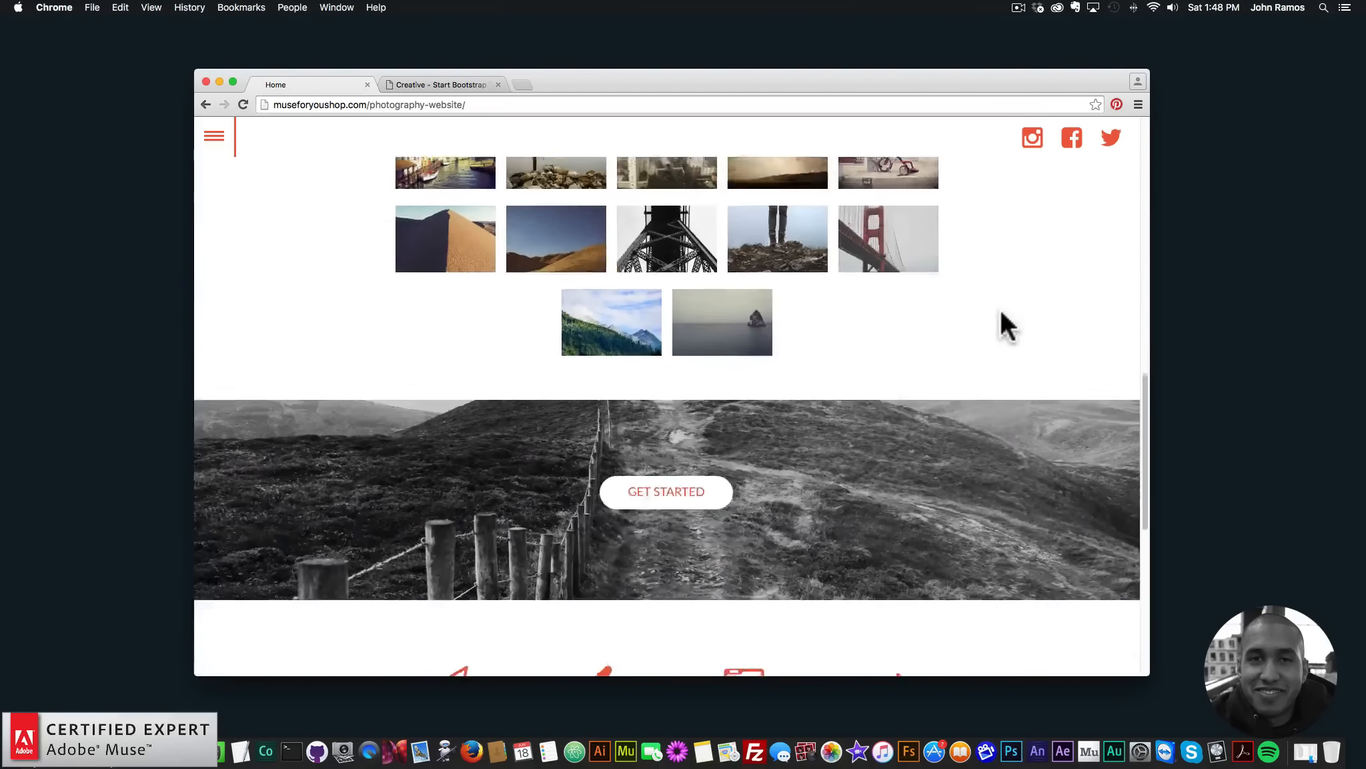
scroll(1000, 308, "down", 10)
left_click_drag(1145, 564, 1151, 148)
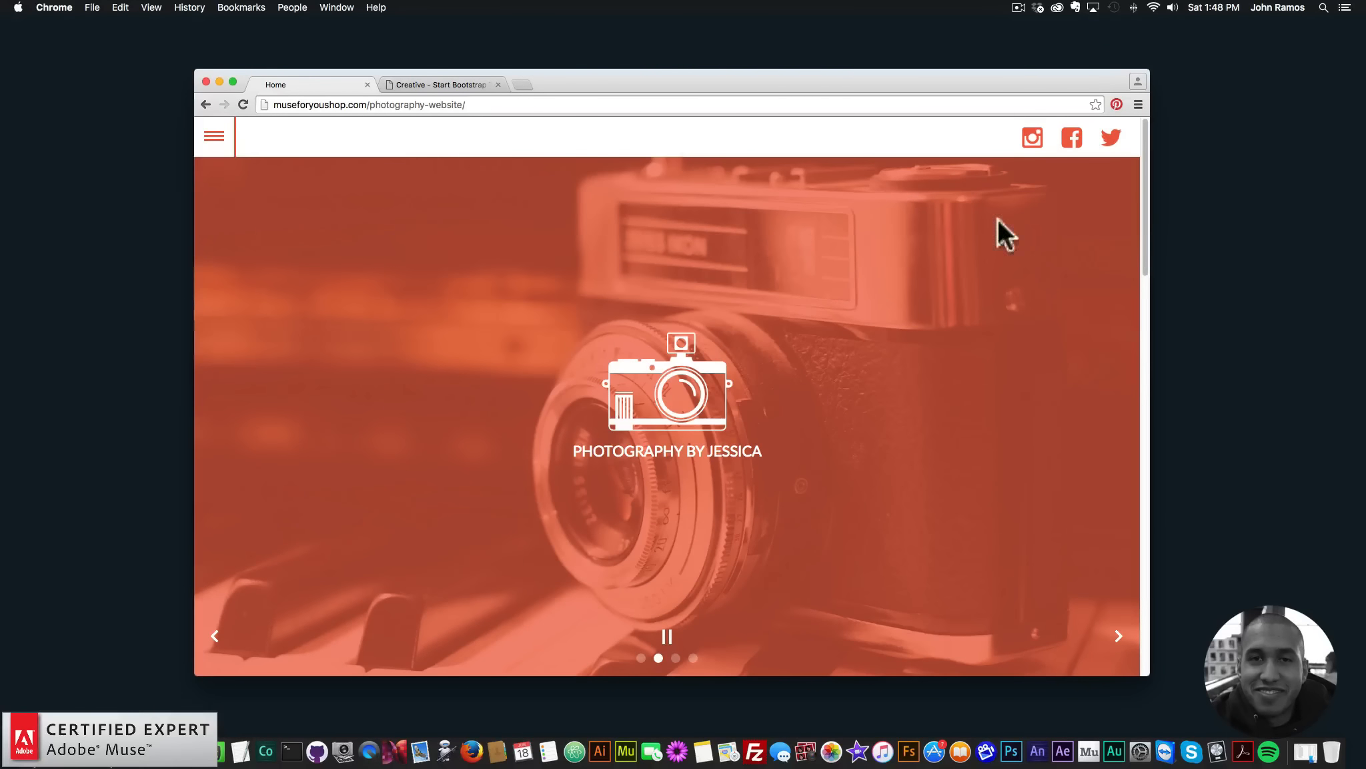
Step: Jump to the Gallery section and to the Contact section using the site's slide-out navigation
left_click(214, 136)
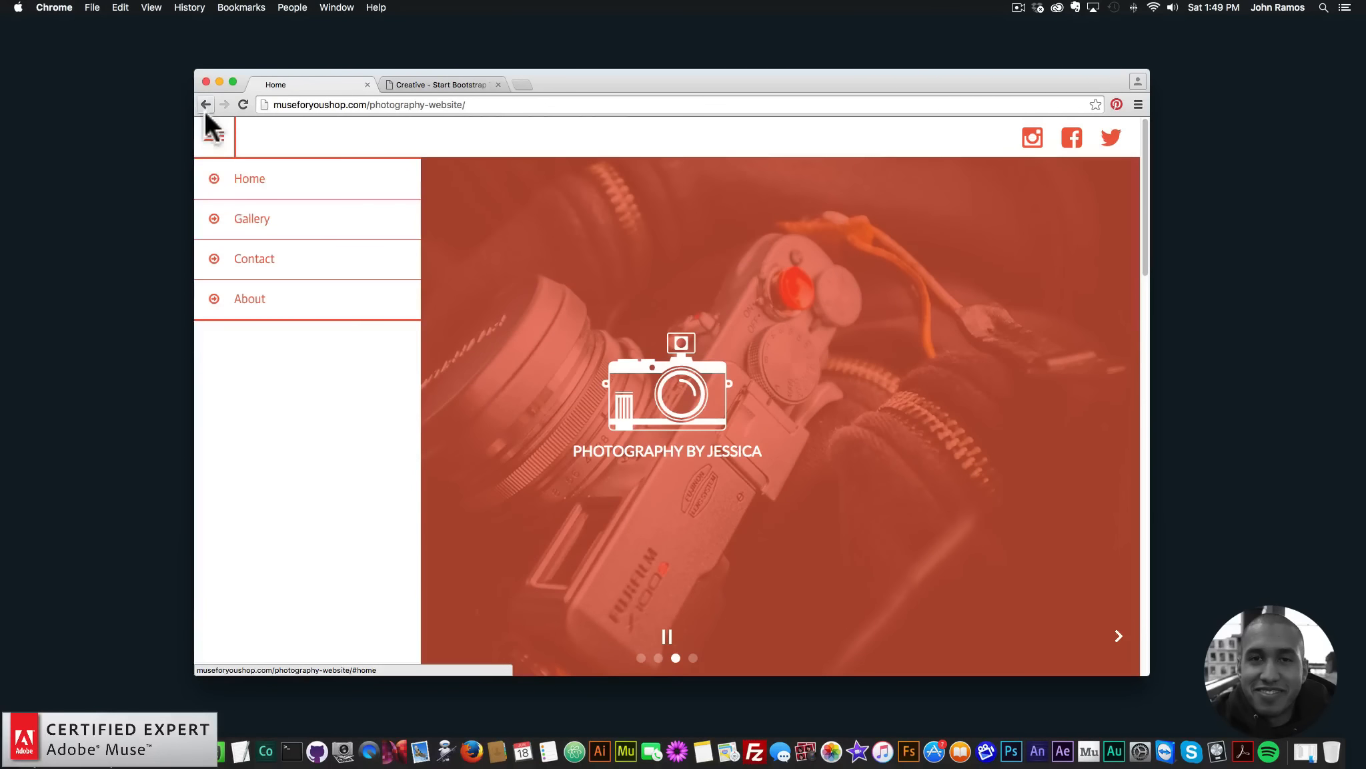
left_click(253, 220)
left_click(222, 143)
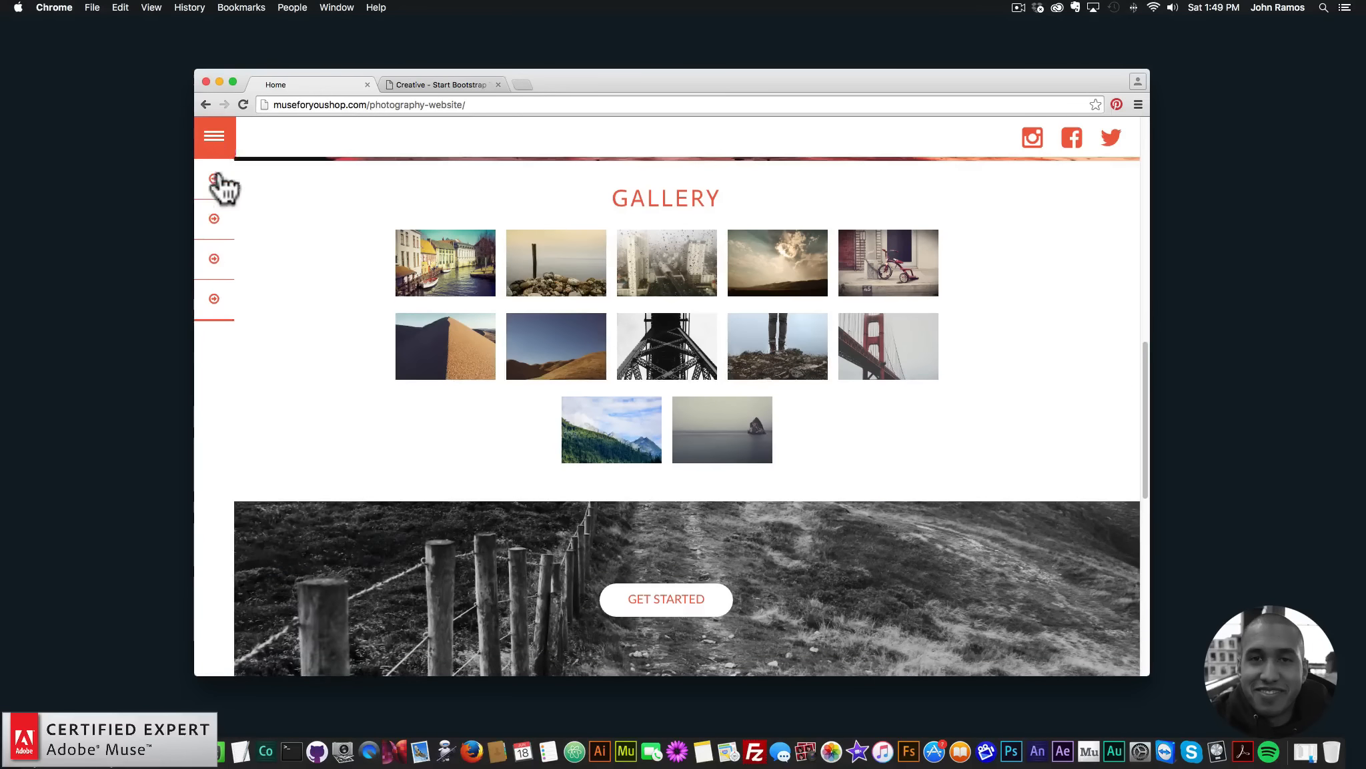
left_click(257, 261)
Step: Open the site's About page from its navigation and go back to the home page
mouse_move(234, 329)
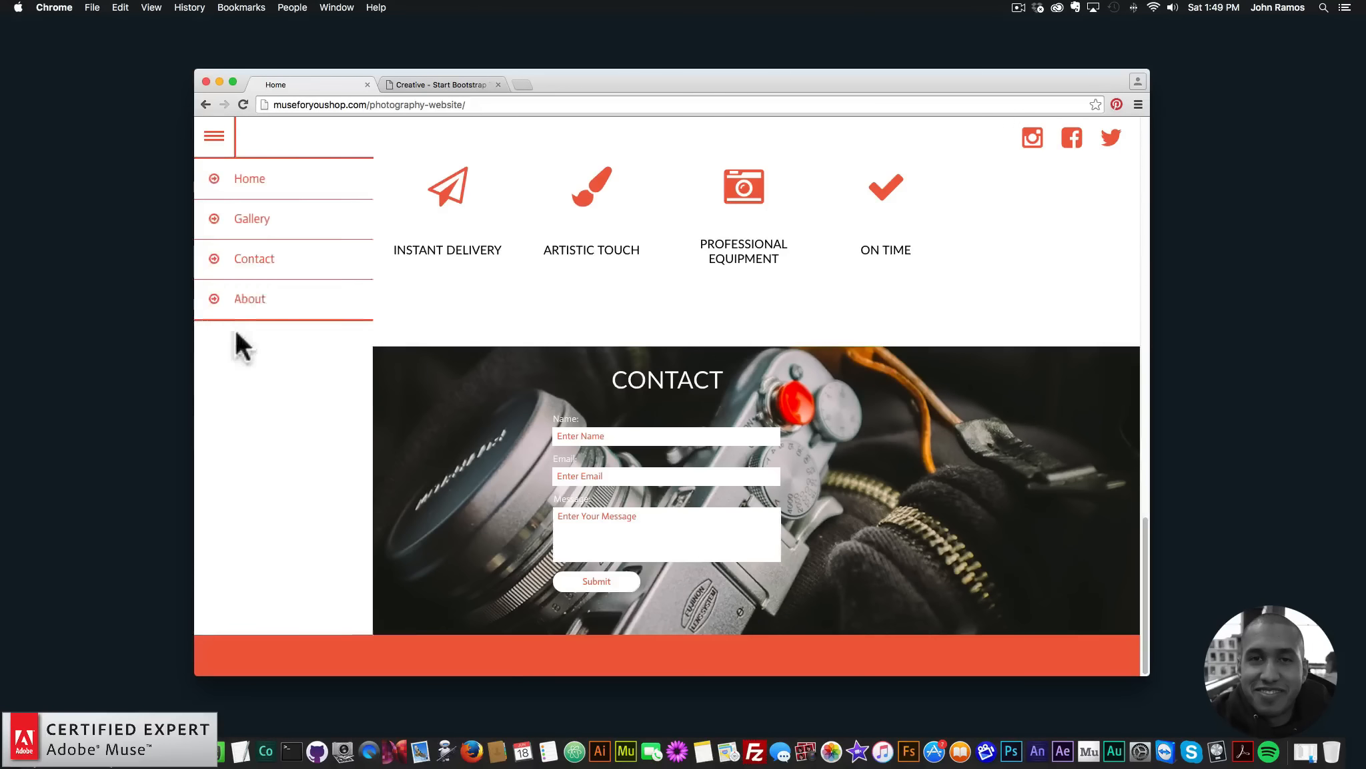
left_click(246, 300)
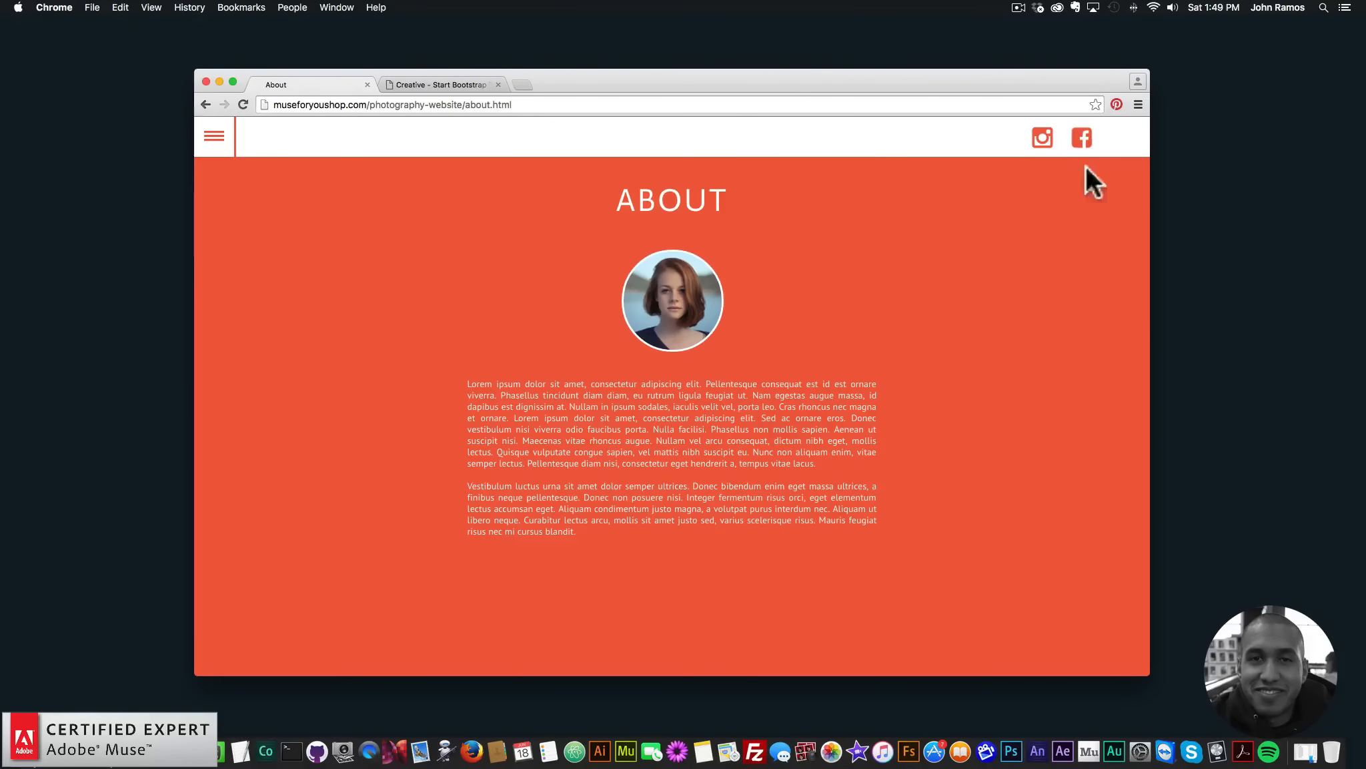
left_click(206, 104)
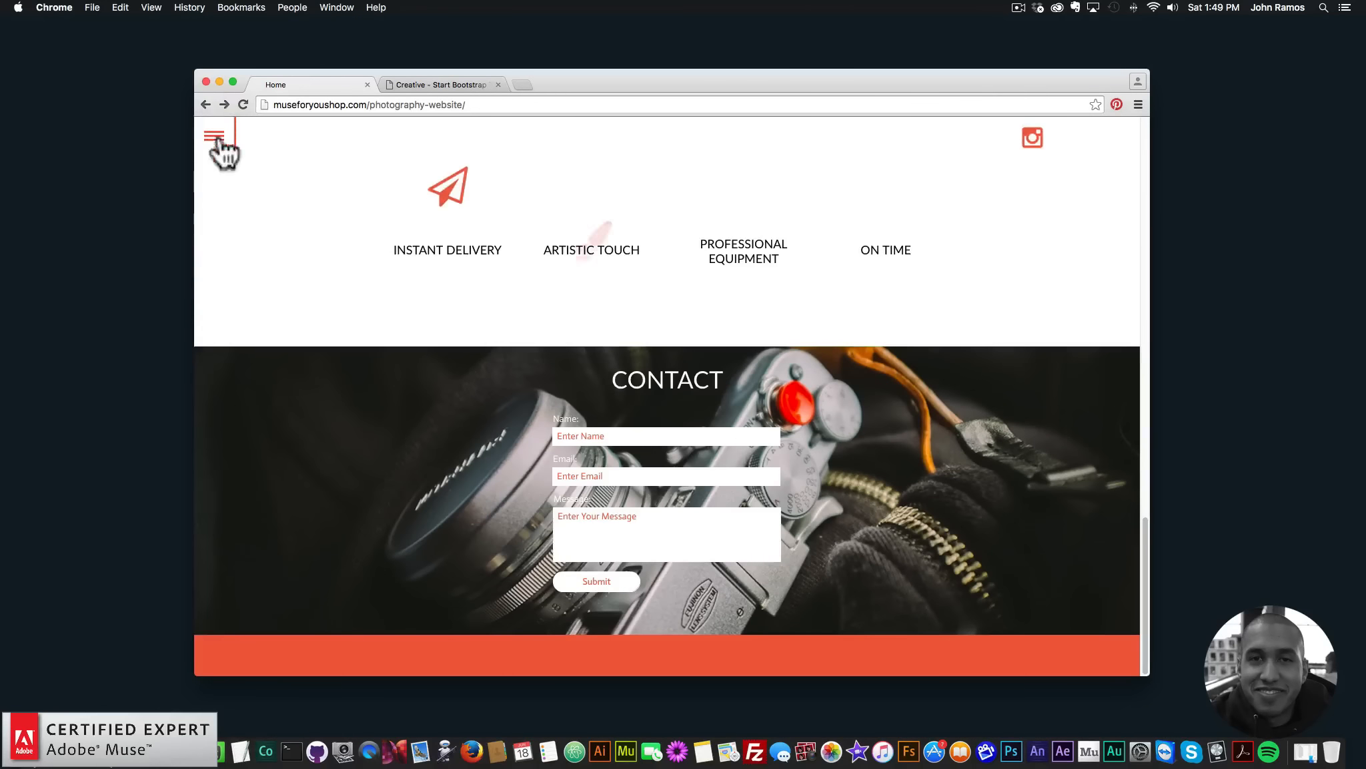
Step: Go to the Home entry of the site's navigation and show the hero slideshow
mouse_move(223, 143)
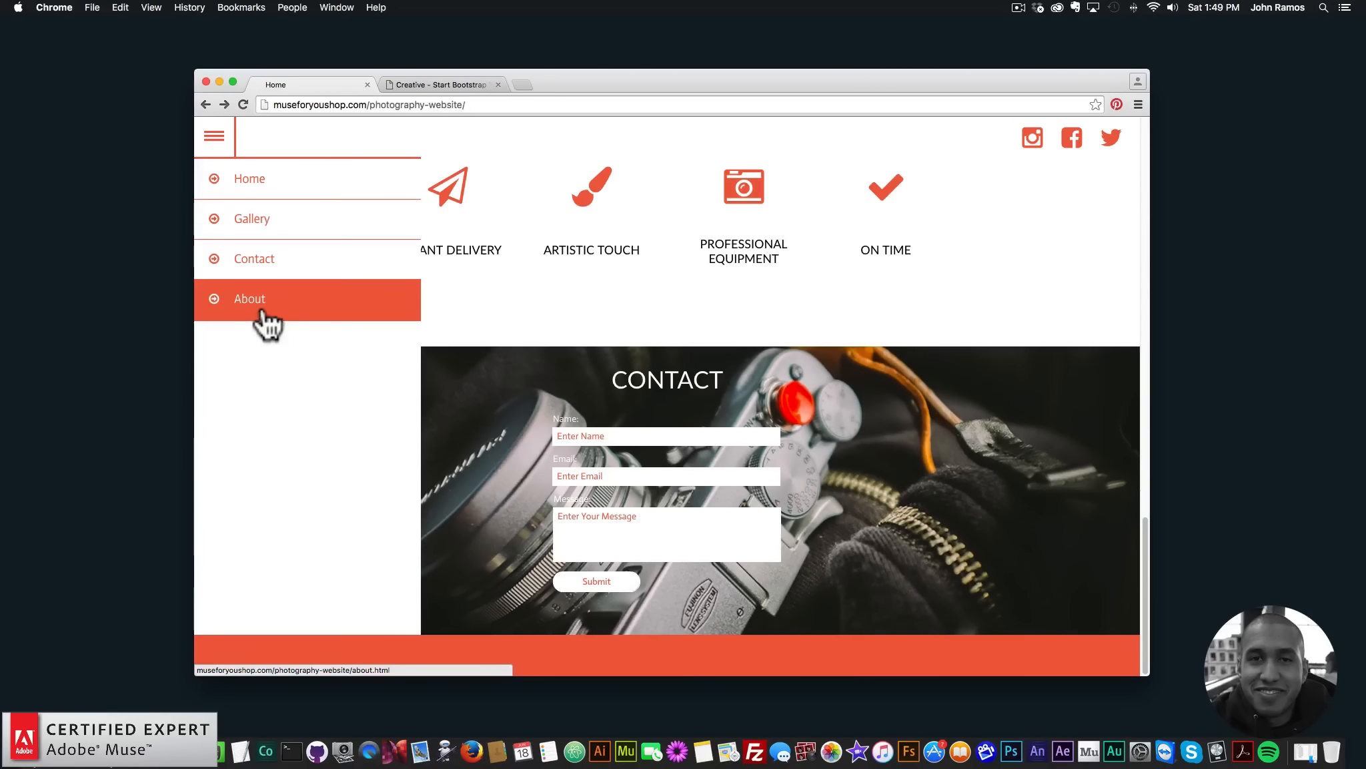
left_click(260, 179)
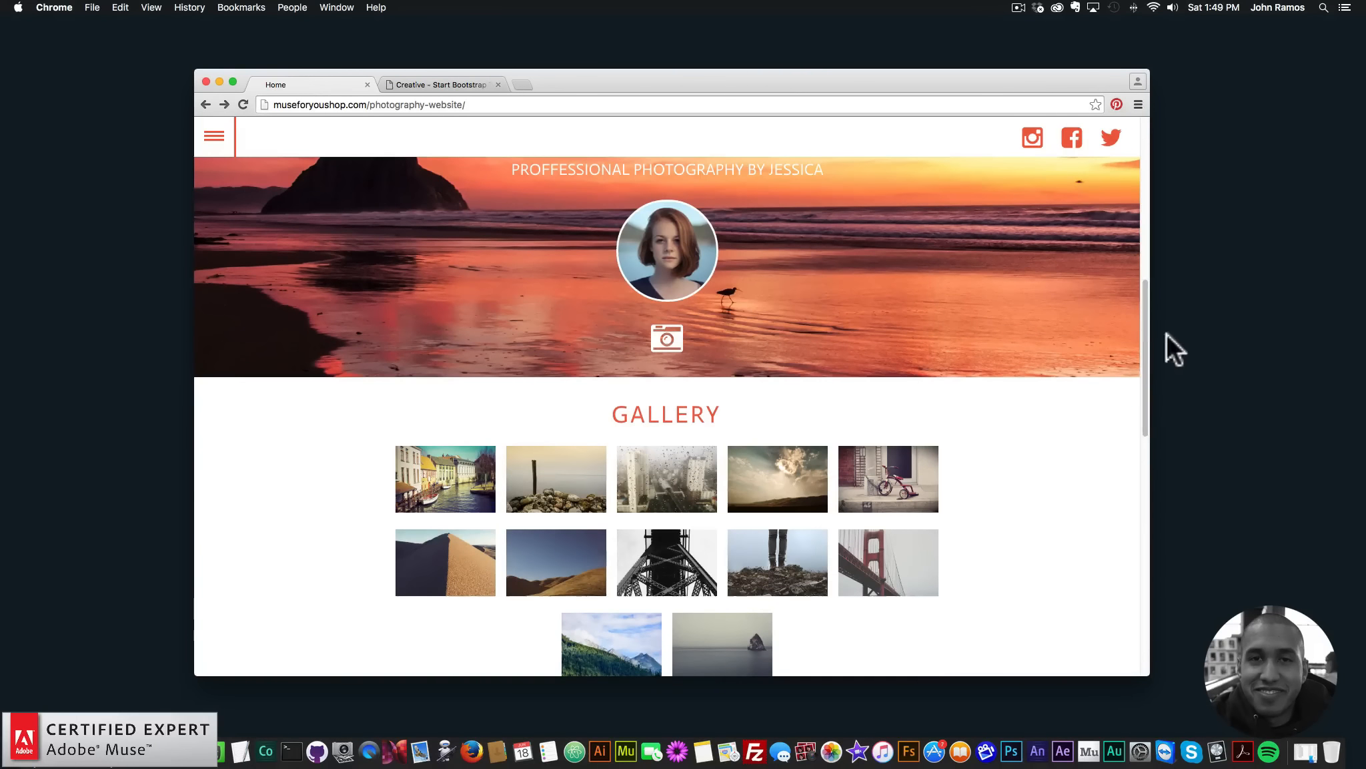
left_click_drag(1145, 321, 1134, 153)
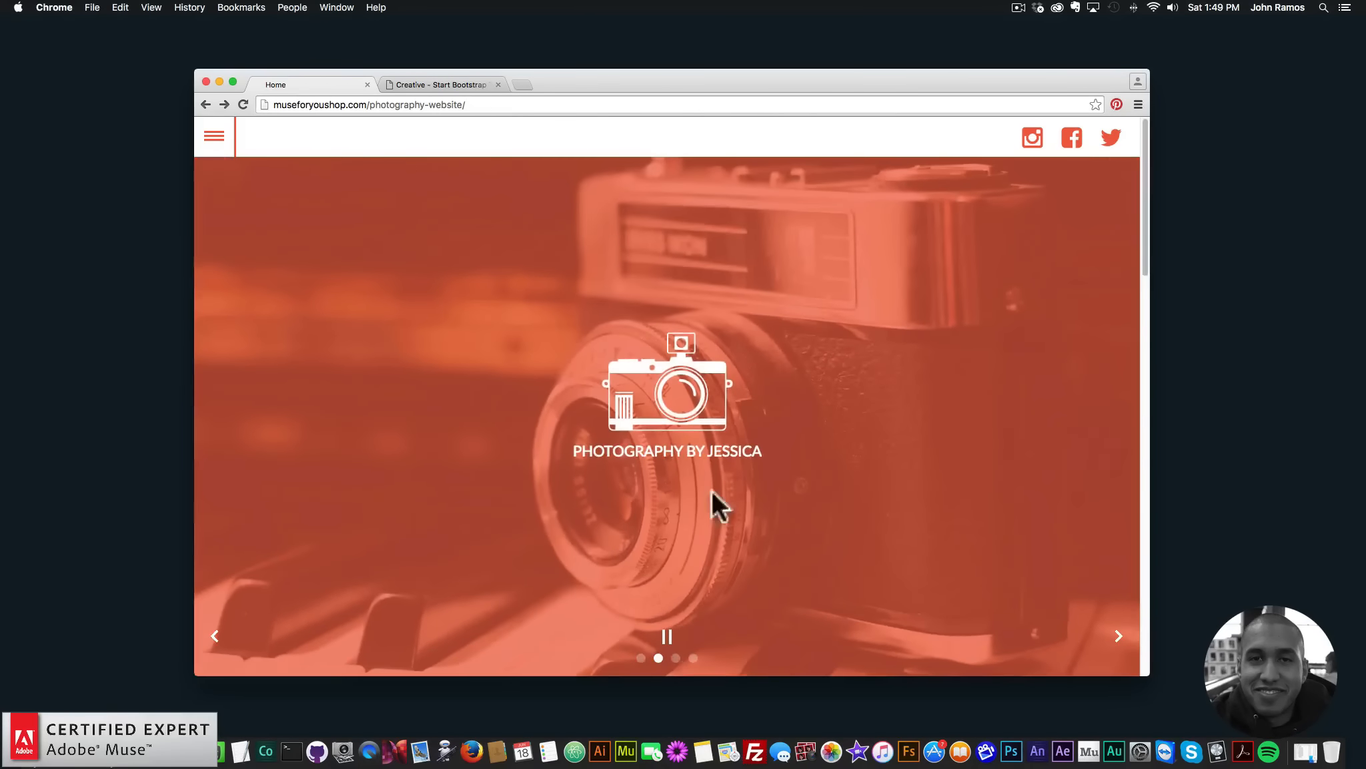
Step: Advance the hero slideshow by three slides
left_click(1114, 635)
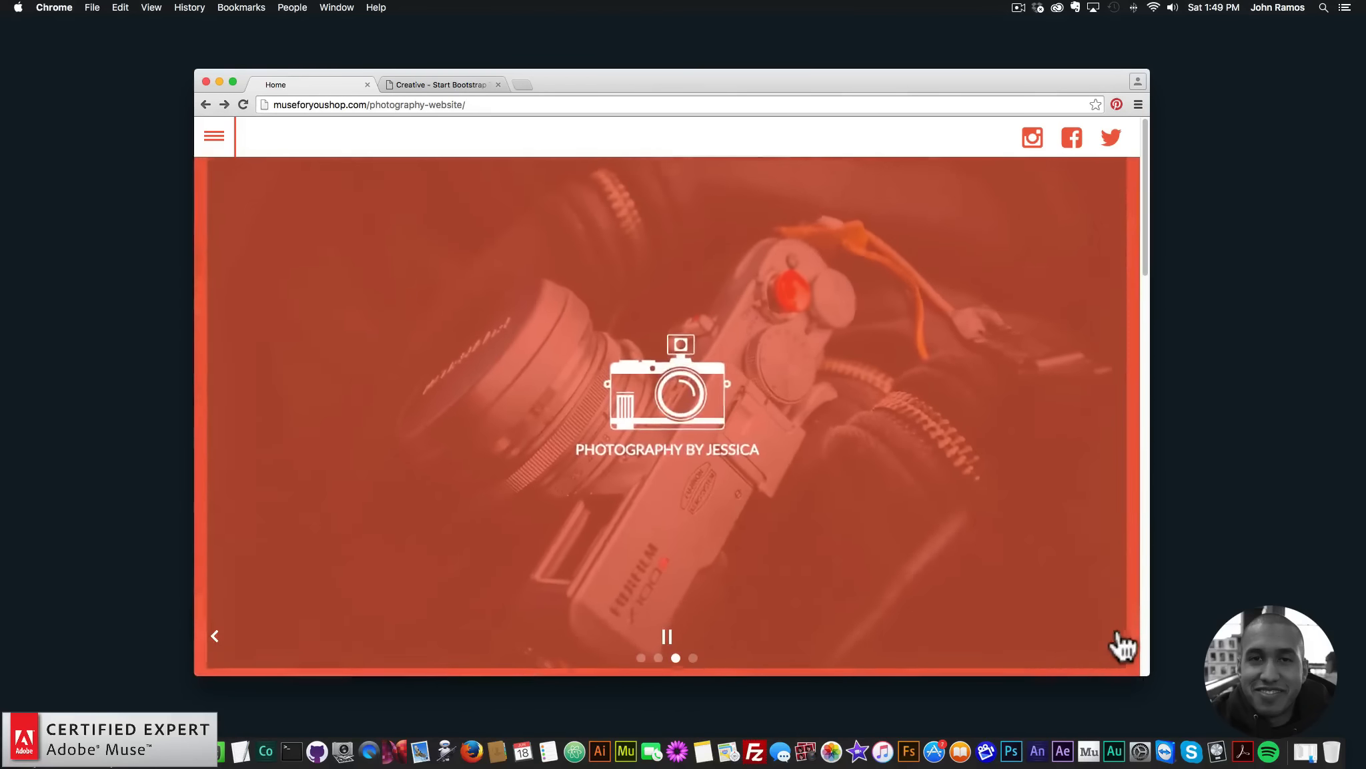
left_click(1114, 635)
left_click(1121, 637)
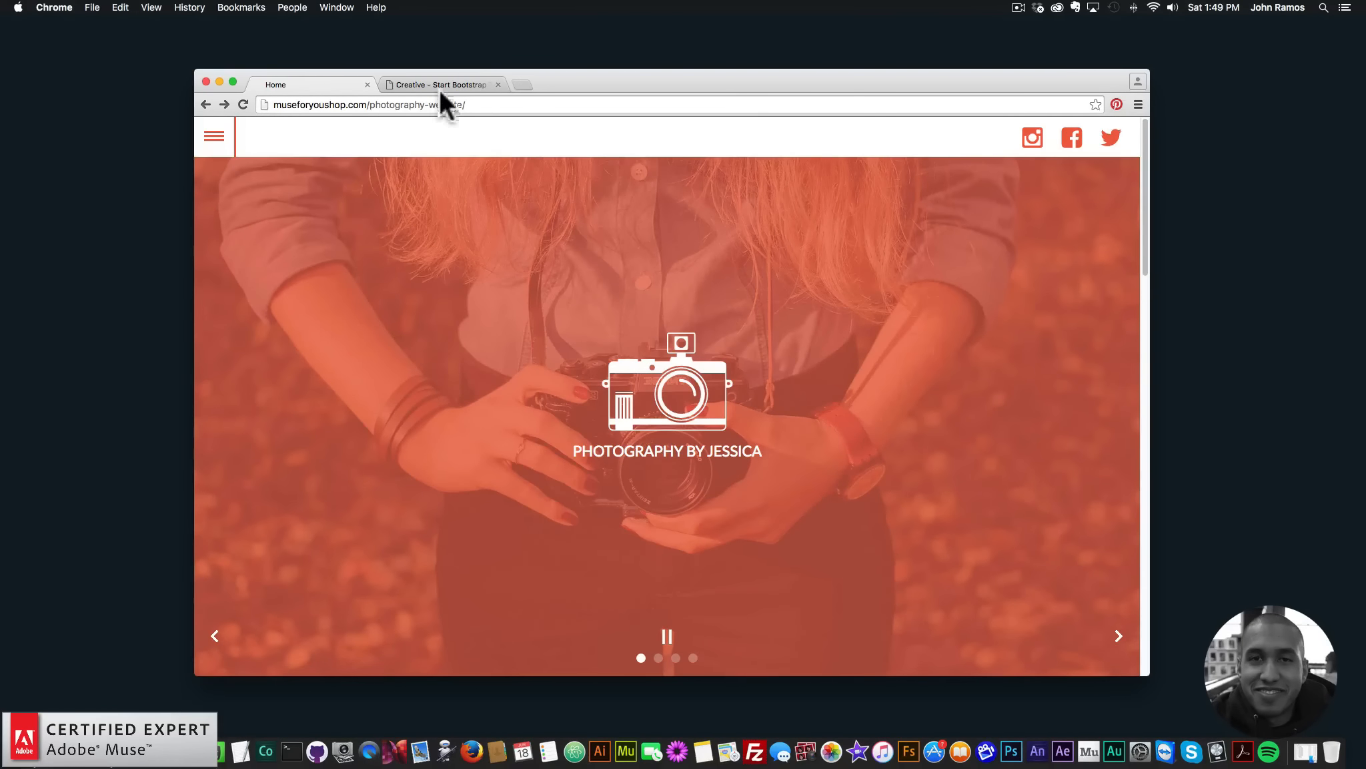
Step: Look over the hero and intro sections of the Creative reference theme and return to the photography site
left_click(430, 84)
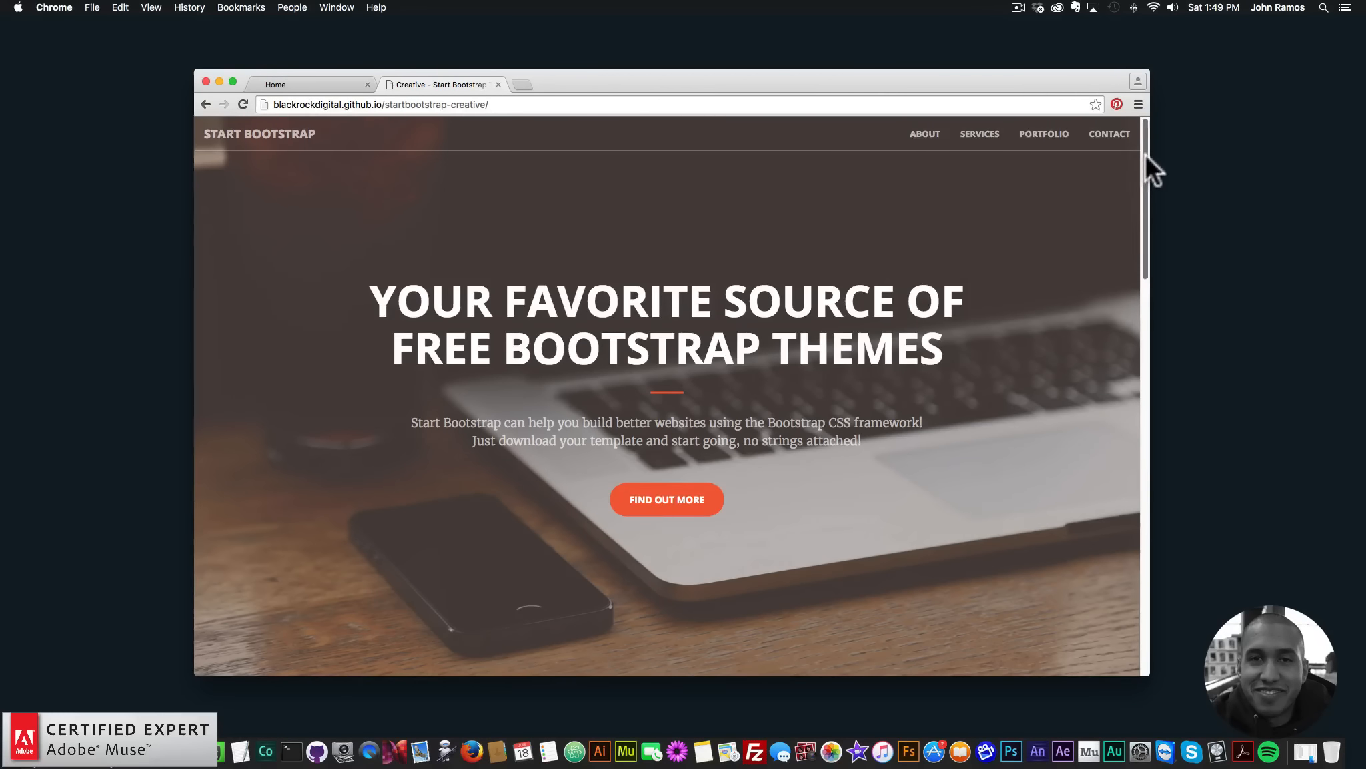
left_click_drag(1146, 167, 1140, 290)
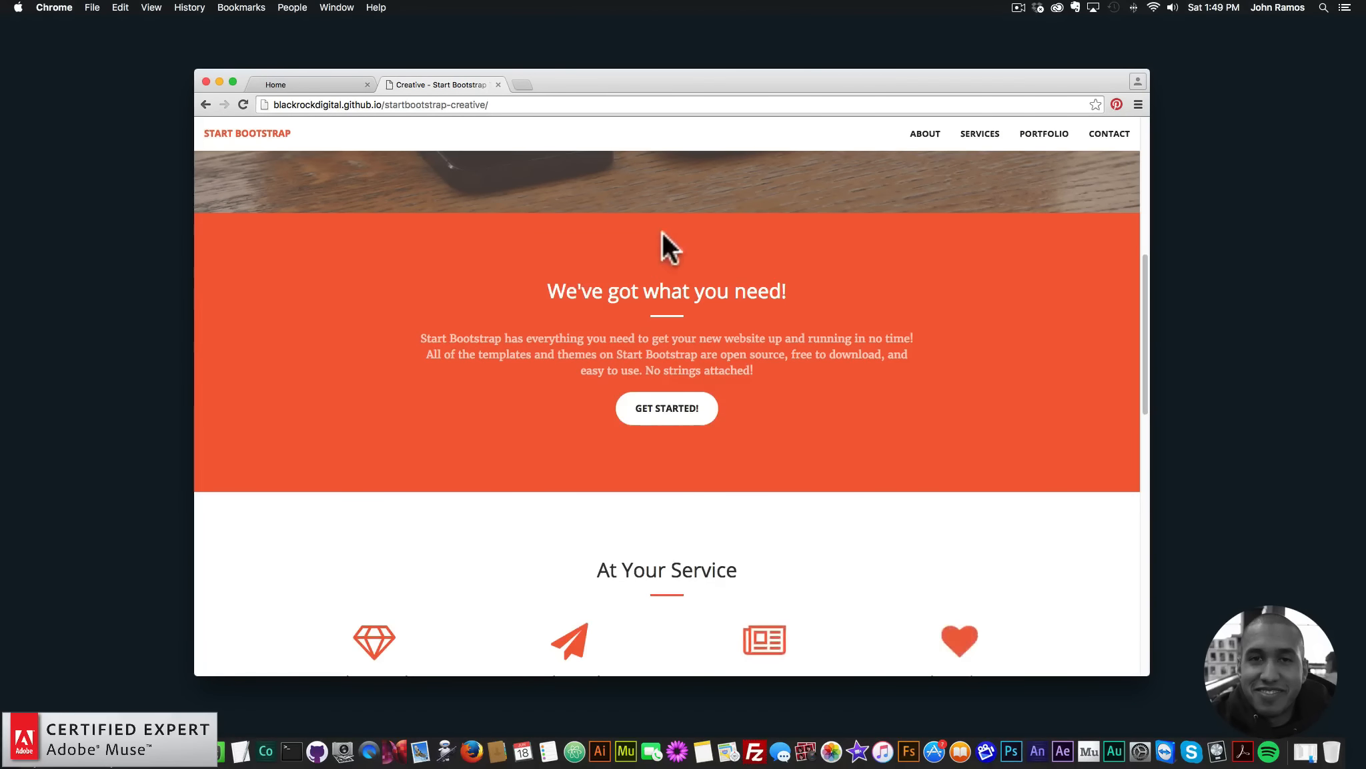
left_click_drag(1150, 336, 1140, 170)
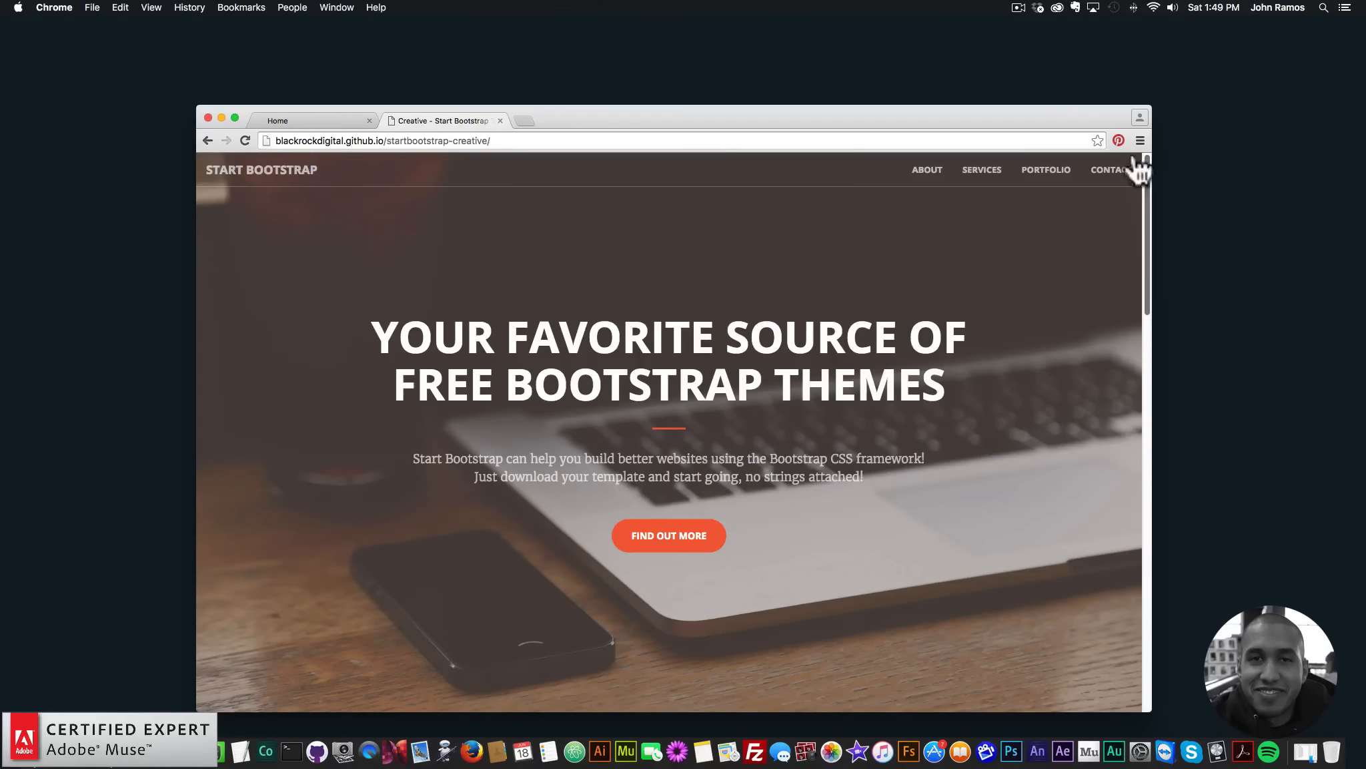
left_click(338, 121)
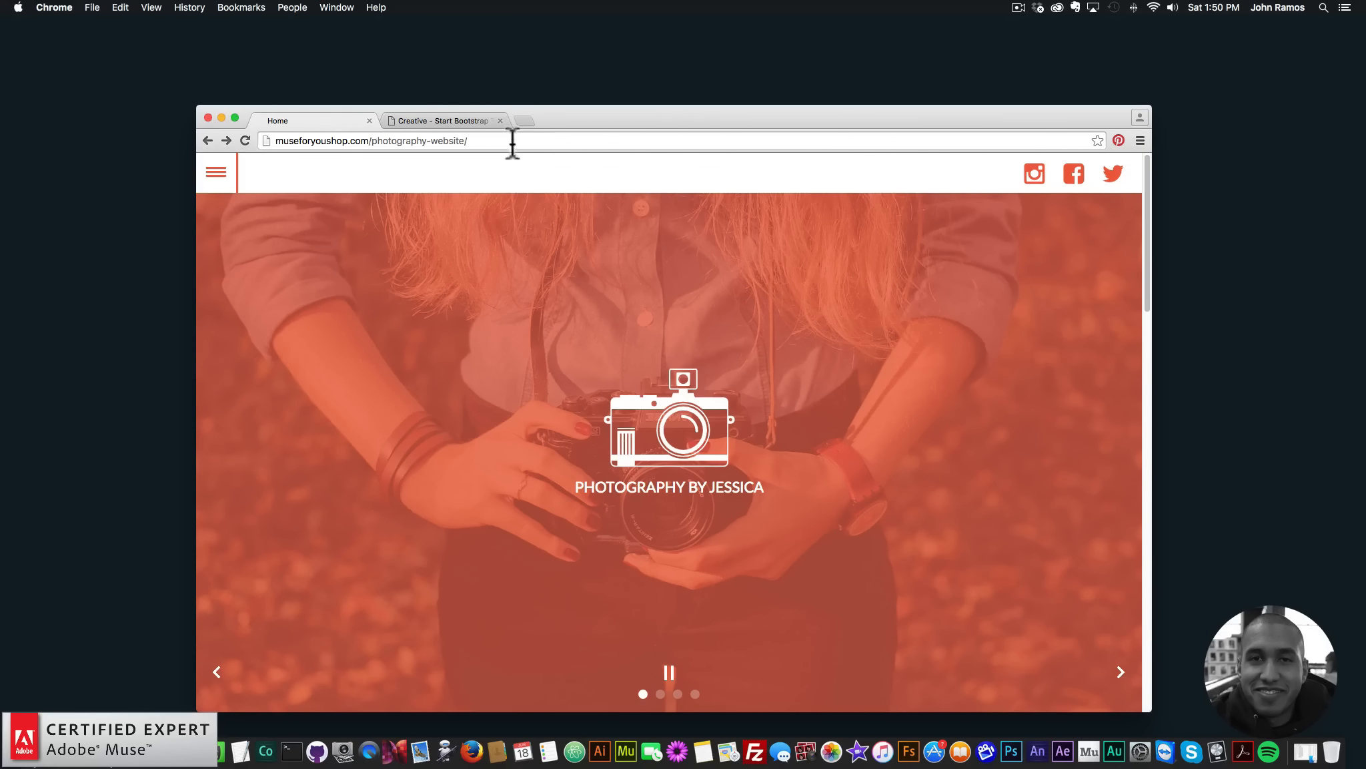
Step: Open museforyoushop.com in a new browser tab and follow its $39-a-year promotion to the widget shop
left_click(525, 118)
type("museforyoushop.com")
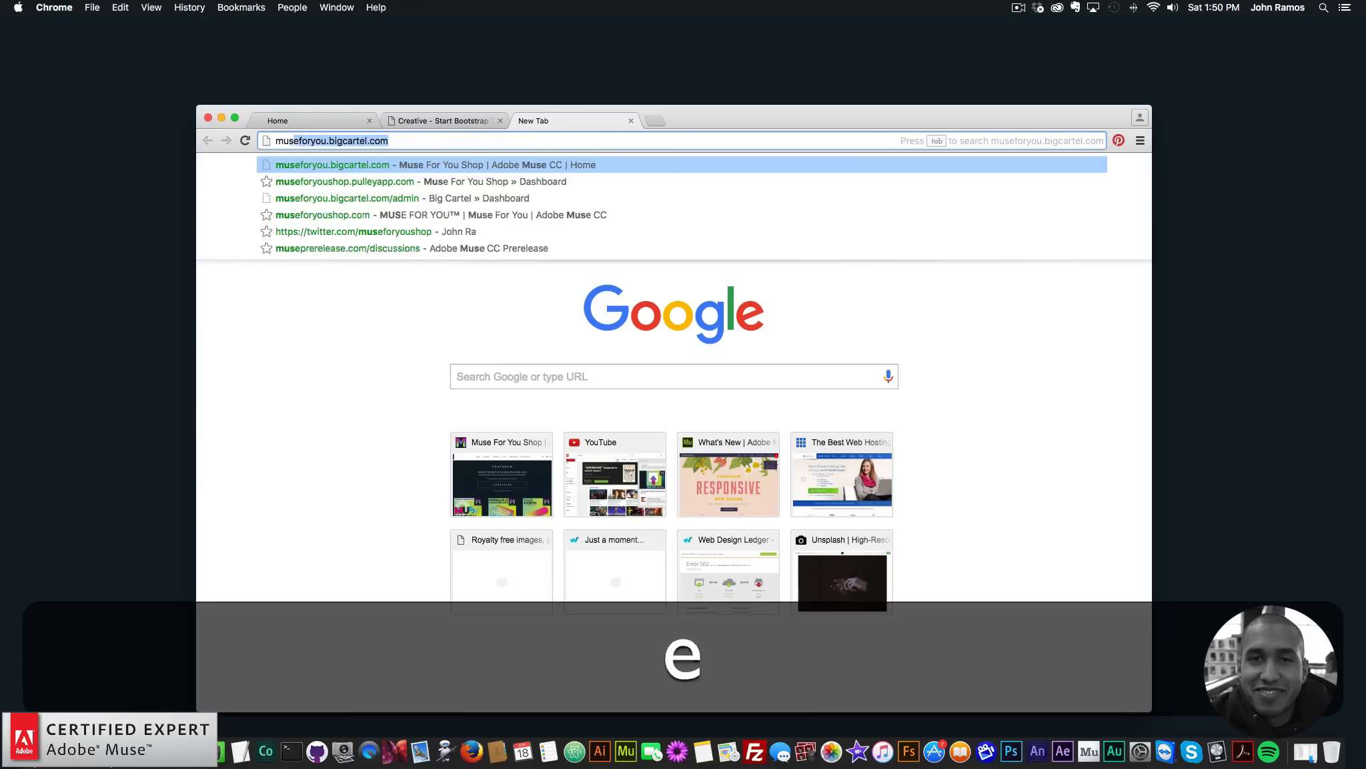
key("Return")
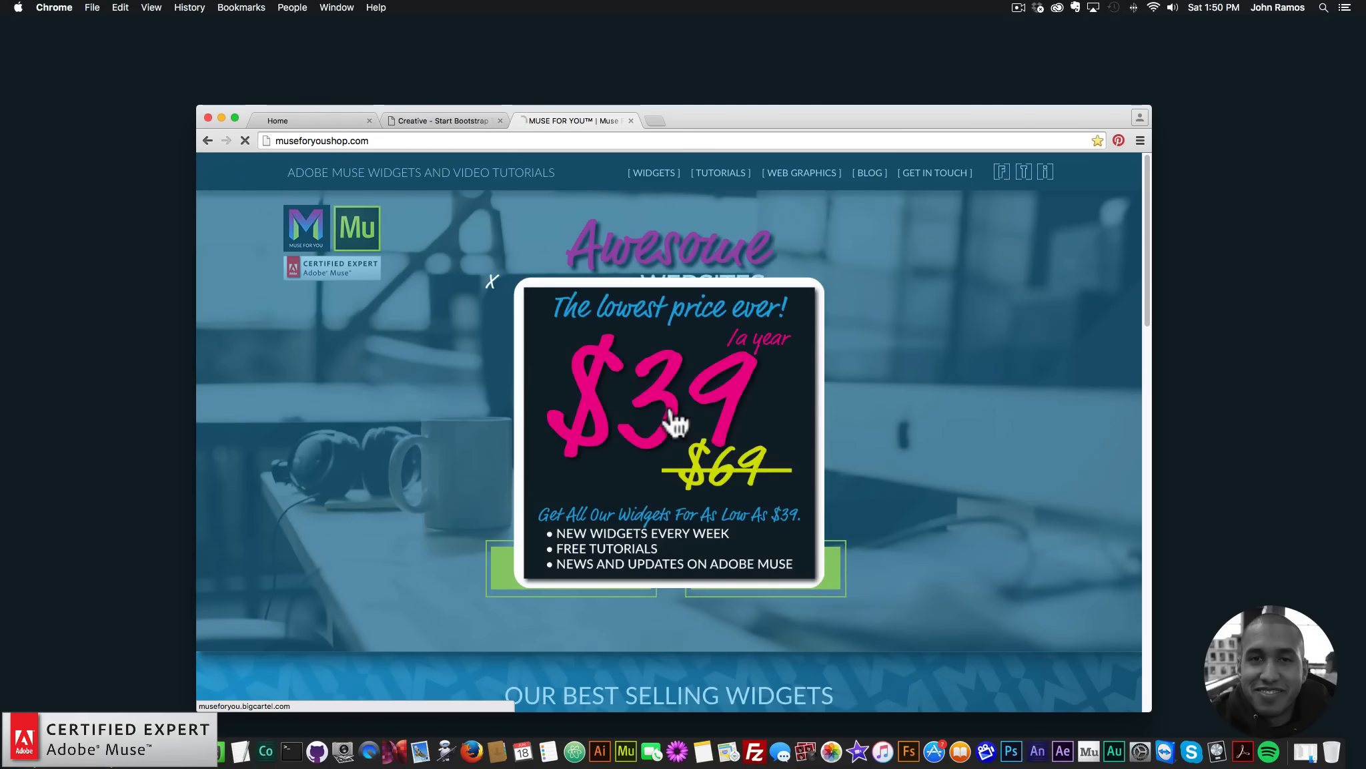
left_click(676, 421)
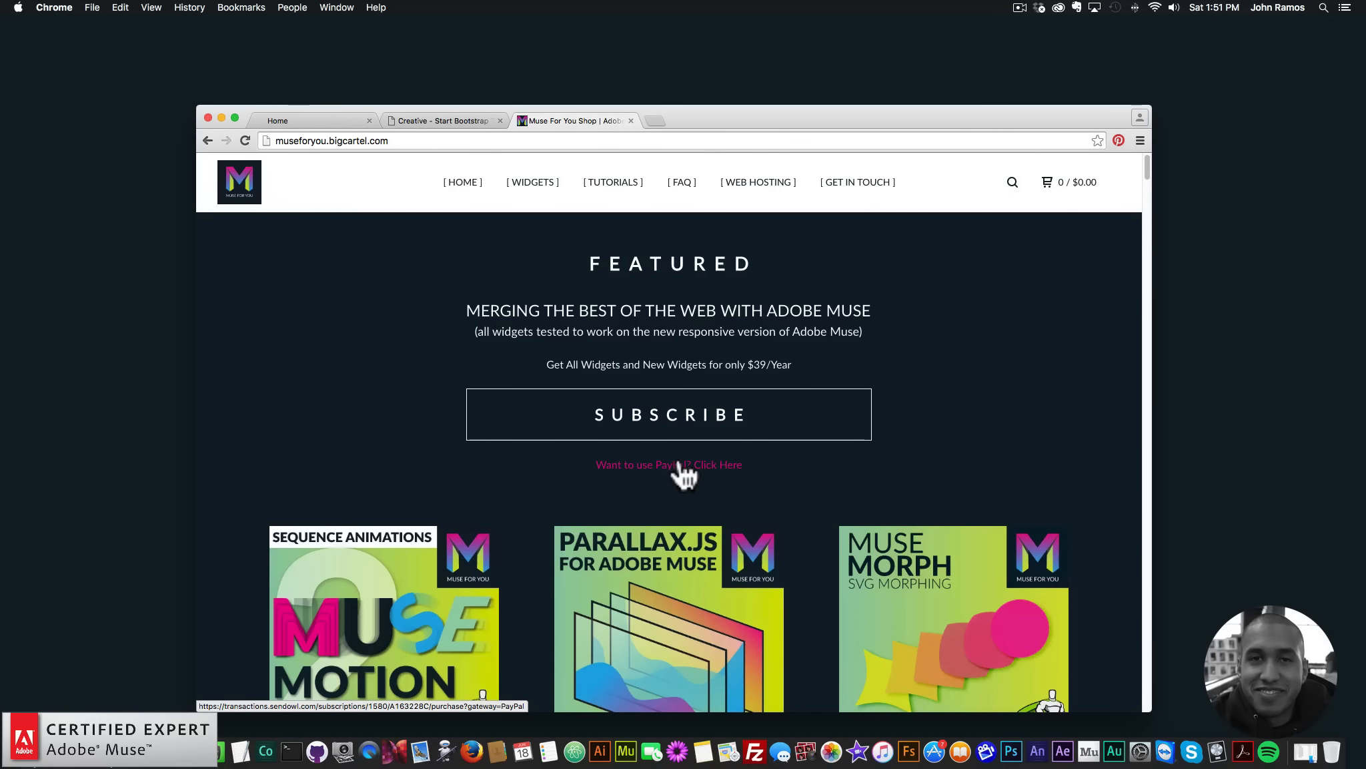
Step: Browse the featured widgets, view the Fullscreen Slideshow Cover Widget's product page, and go to the shop's full widget listing
scroll(676, 472, "down", 3)
scroll(911, 440, "down", 1)
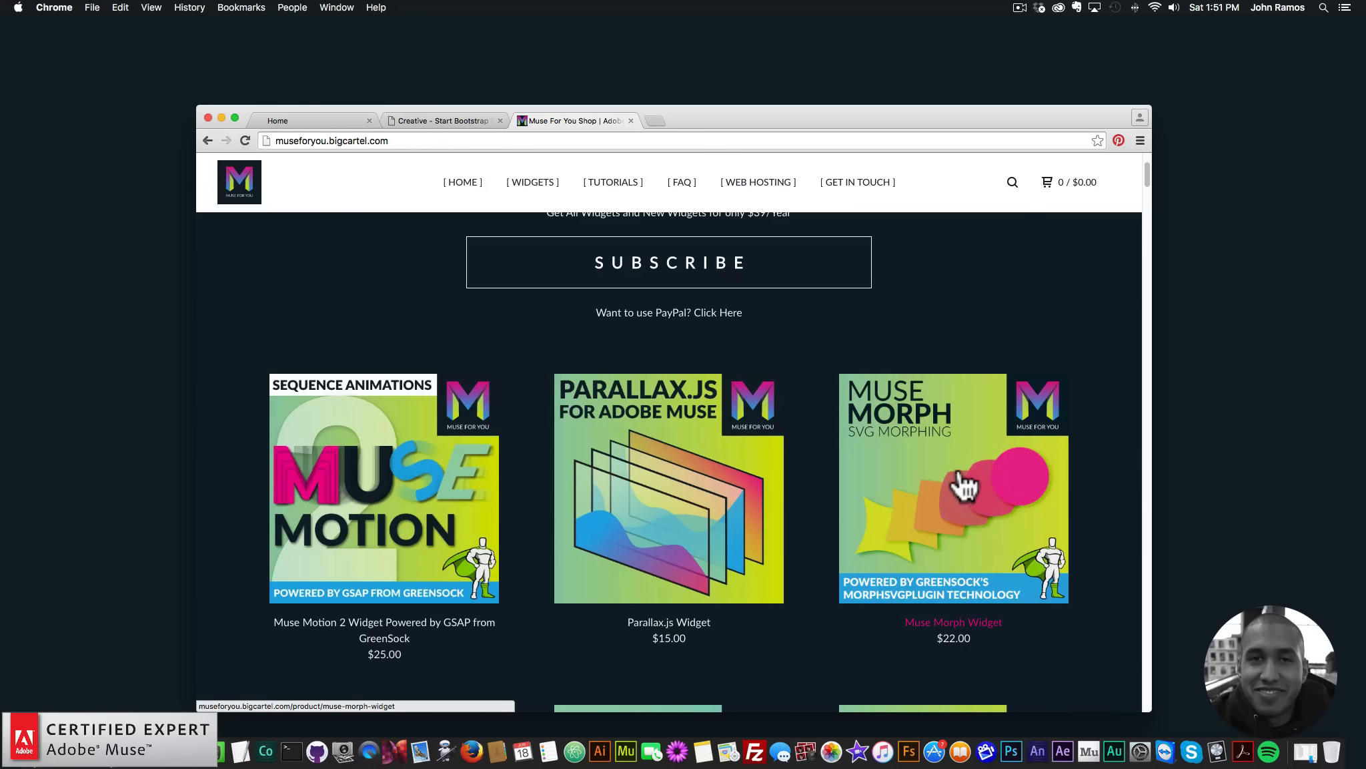
scroll(955, 483, "down", 1)
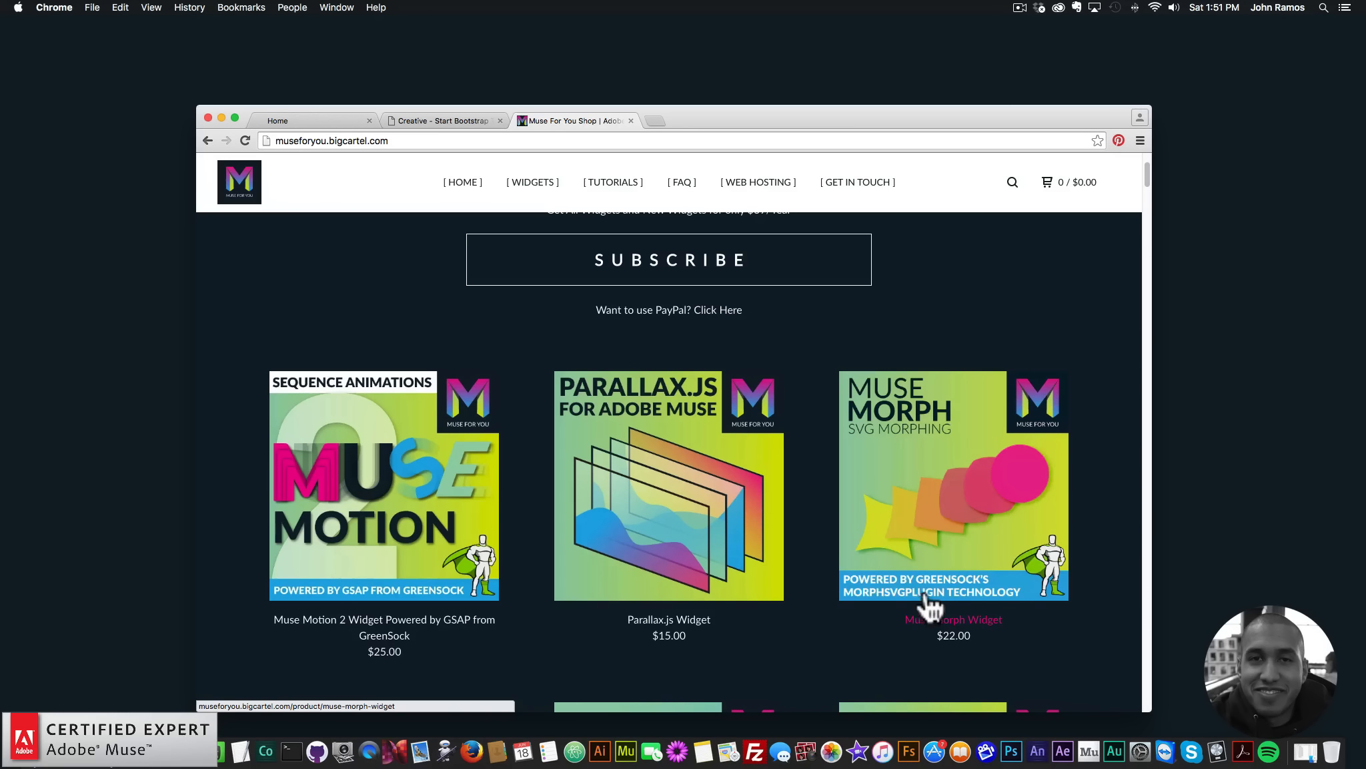
scroll(941, 547, "down", 2)
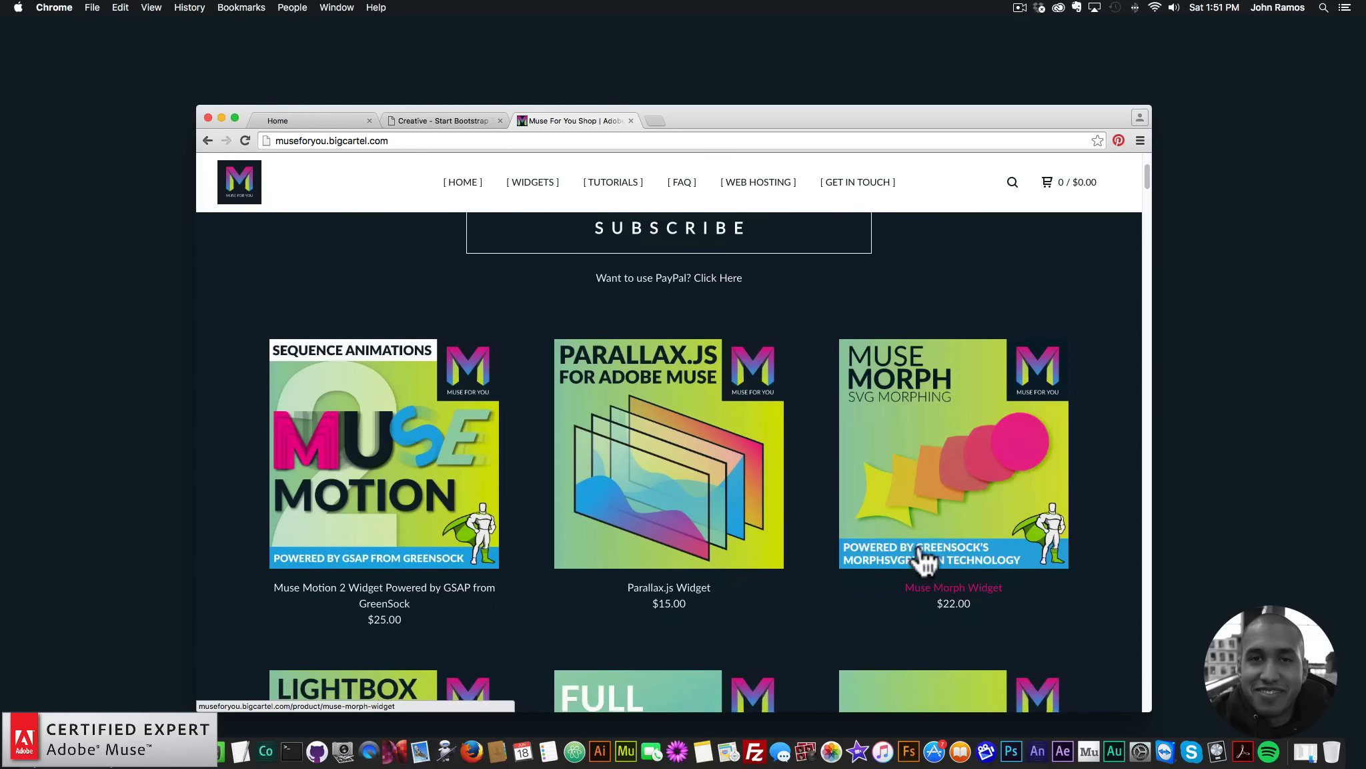
scroll(931, 497, "up", 2)
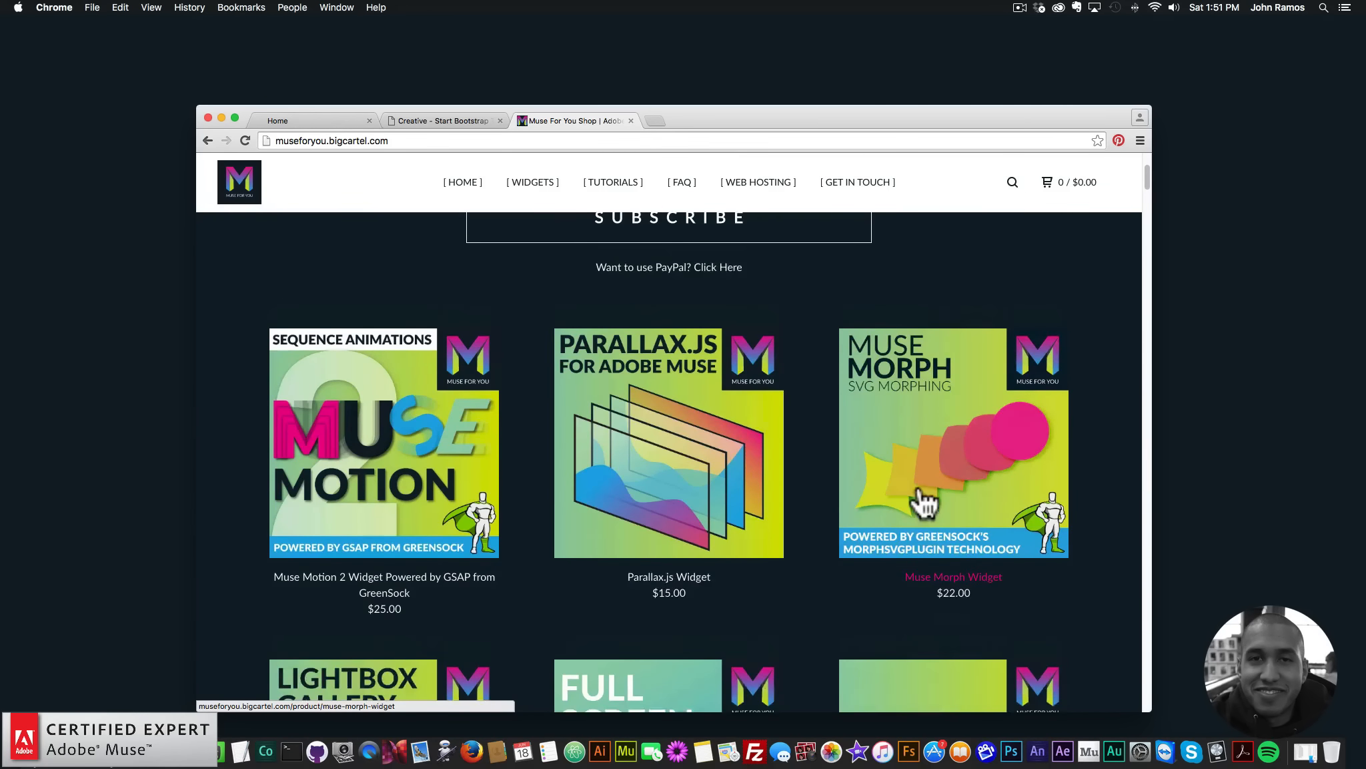
scroll(824, 478, "down", 5)
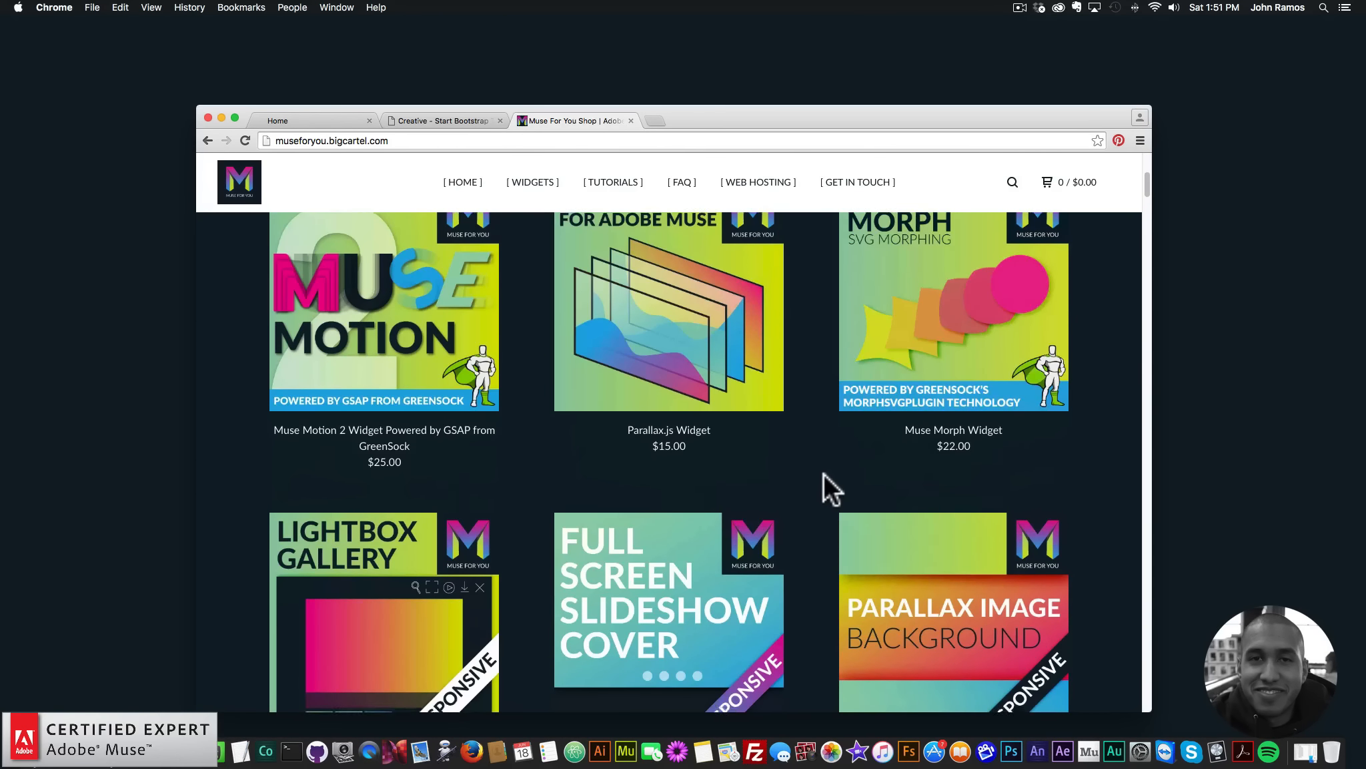
scroll(823, 475, "down", 2)
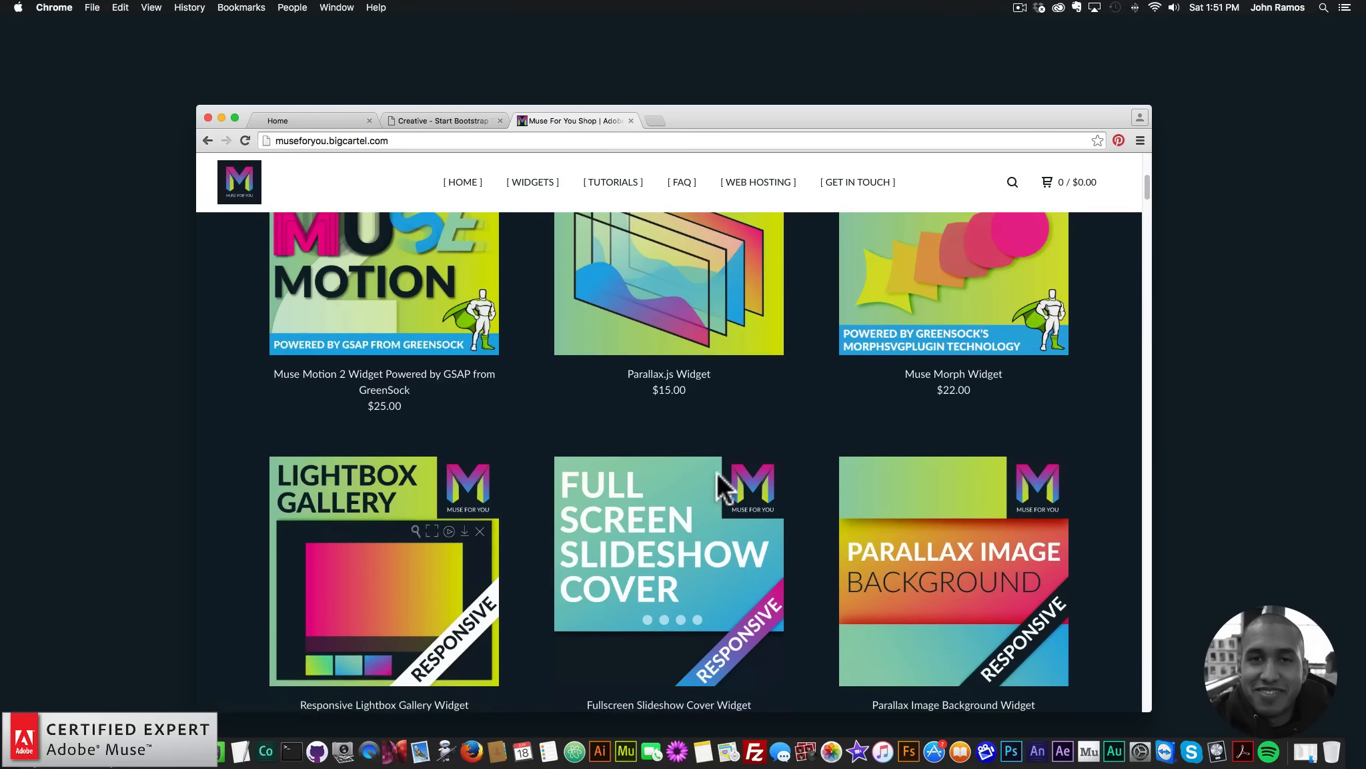
left_click(676, 551)
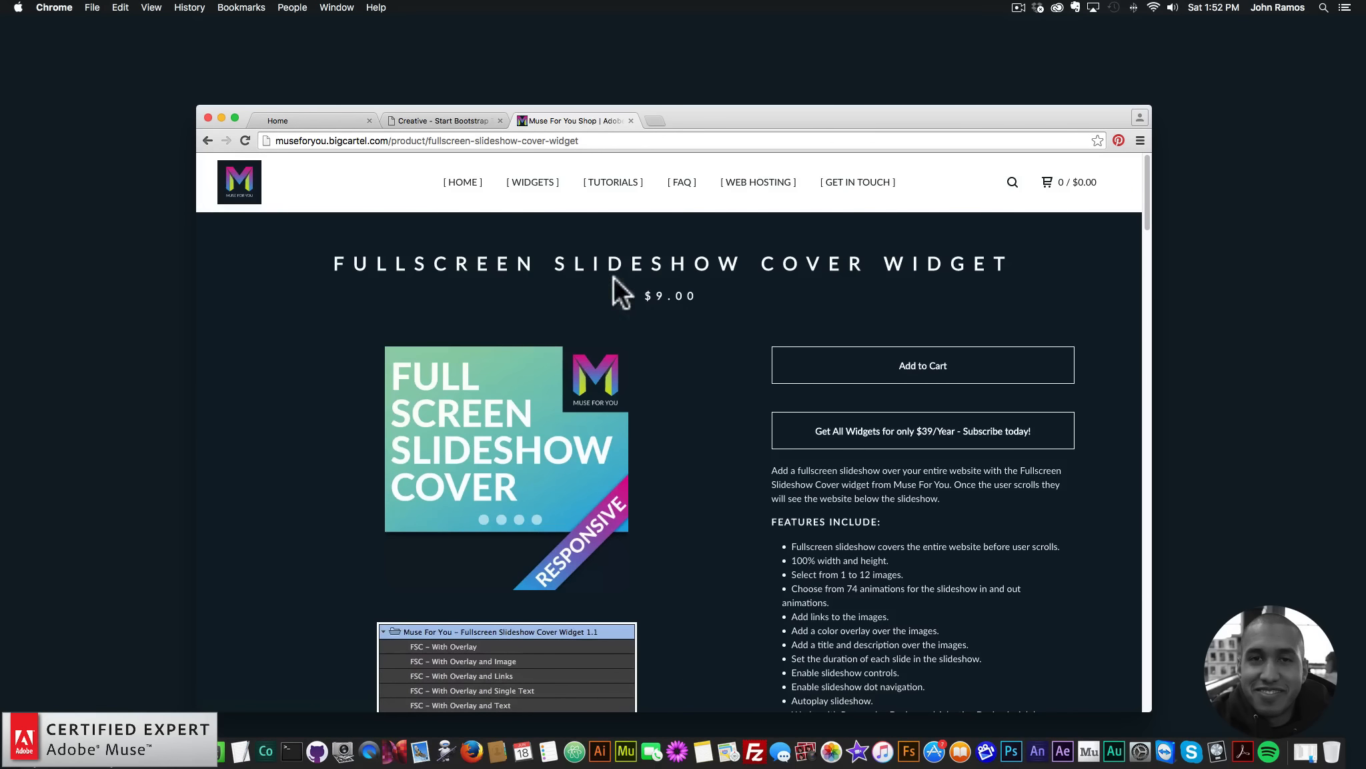
left_click(534, 182)
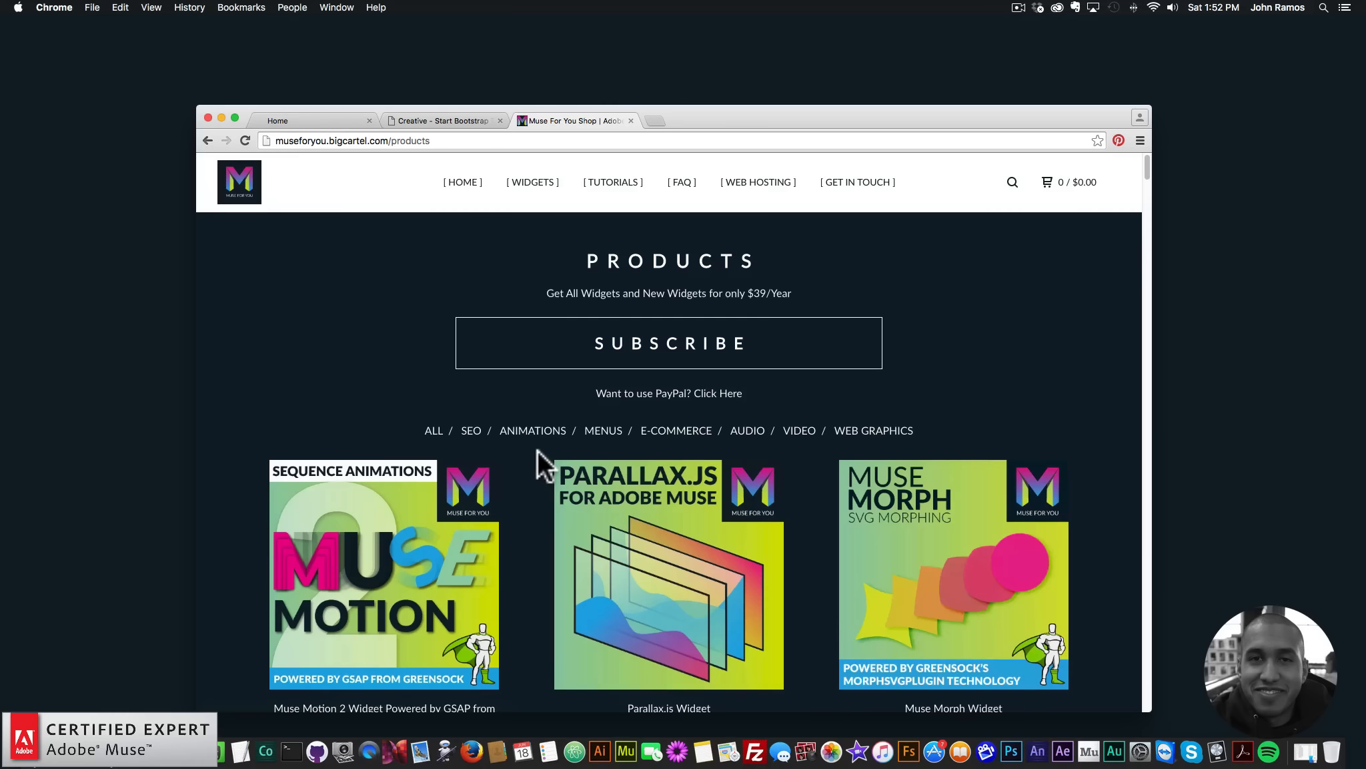
Step: Switch to Adobe Muse, create a new Fluid Width site with a 960 maximum page width, and open its Home page for design
left_click(623, 753)
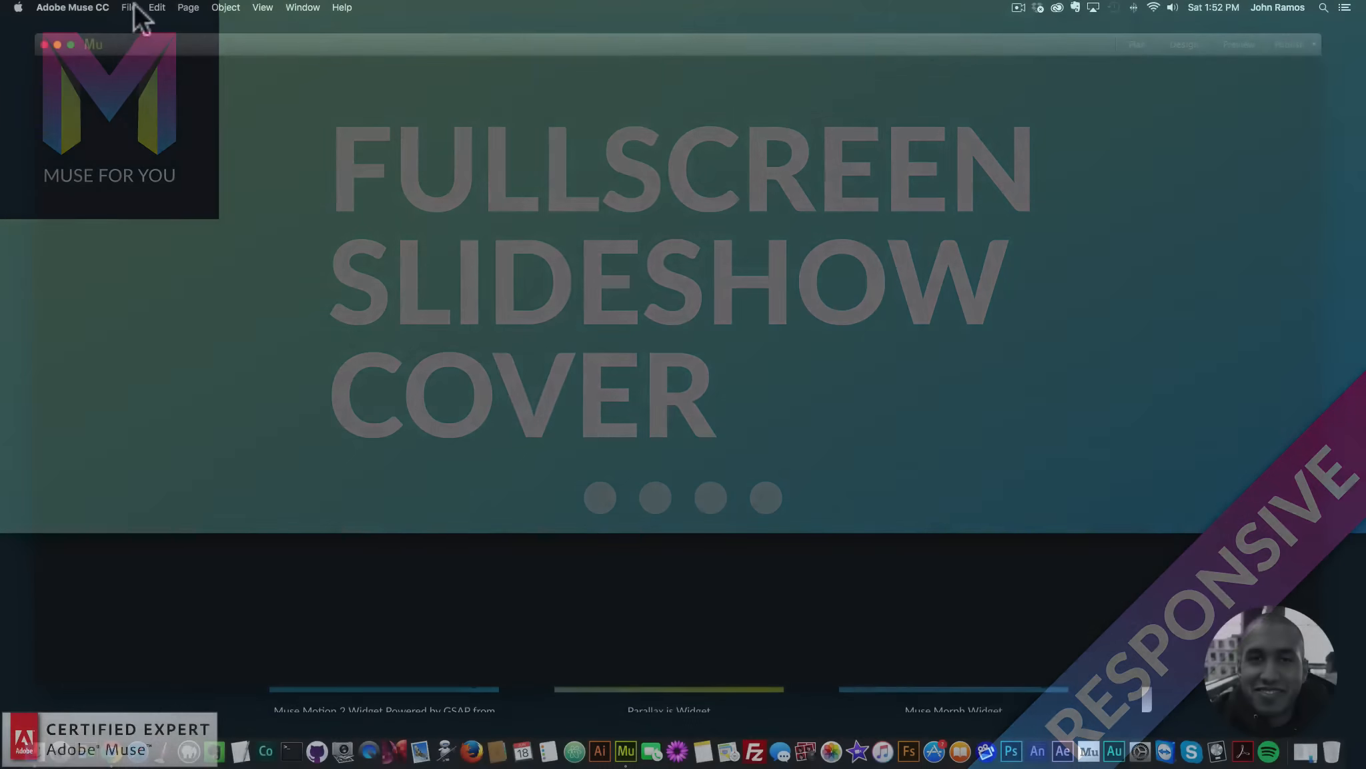
left_click(130, 7)
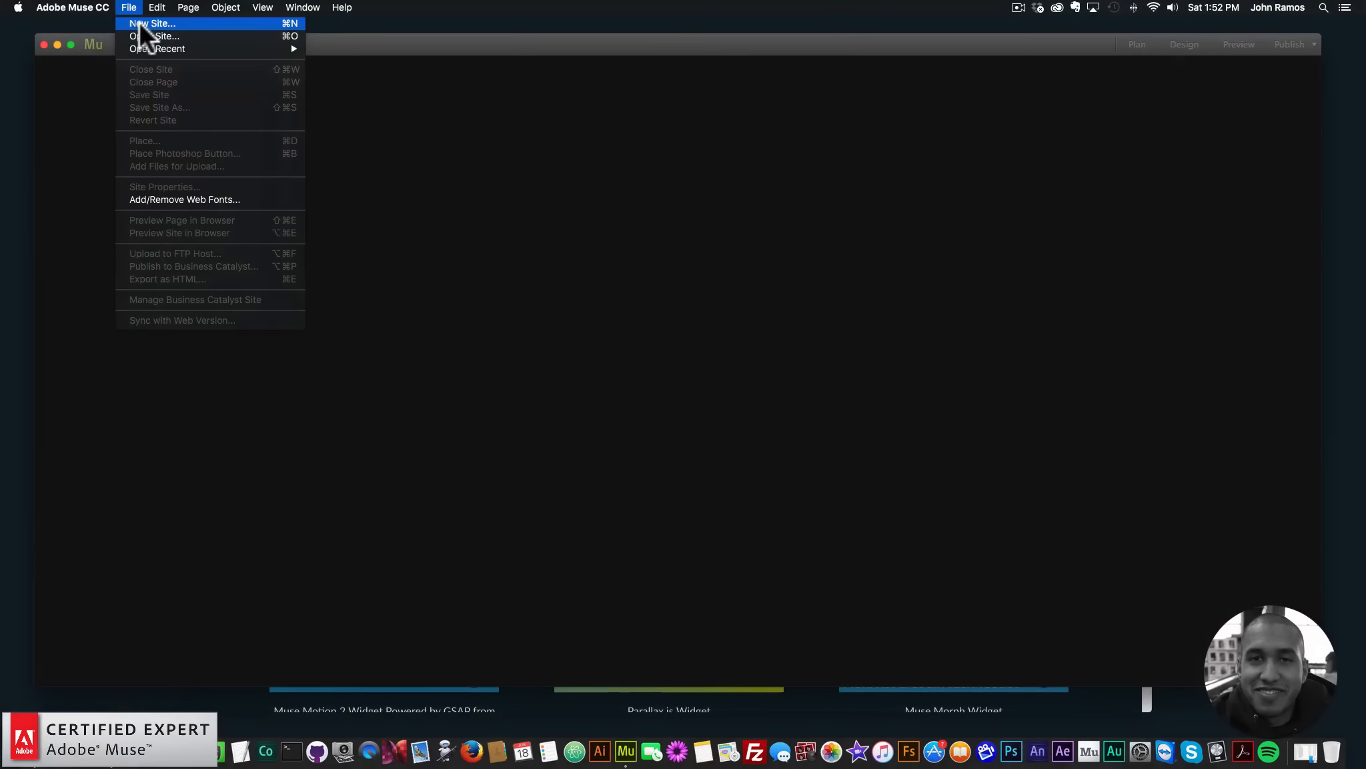
left_click(140, 23)
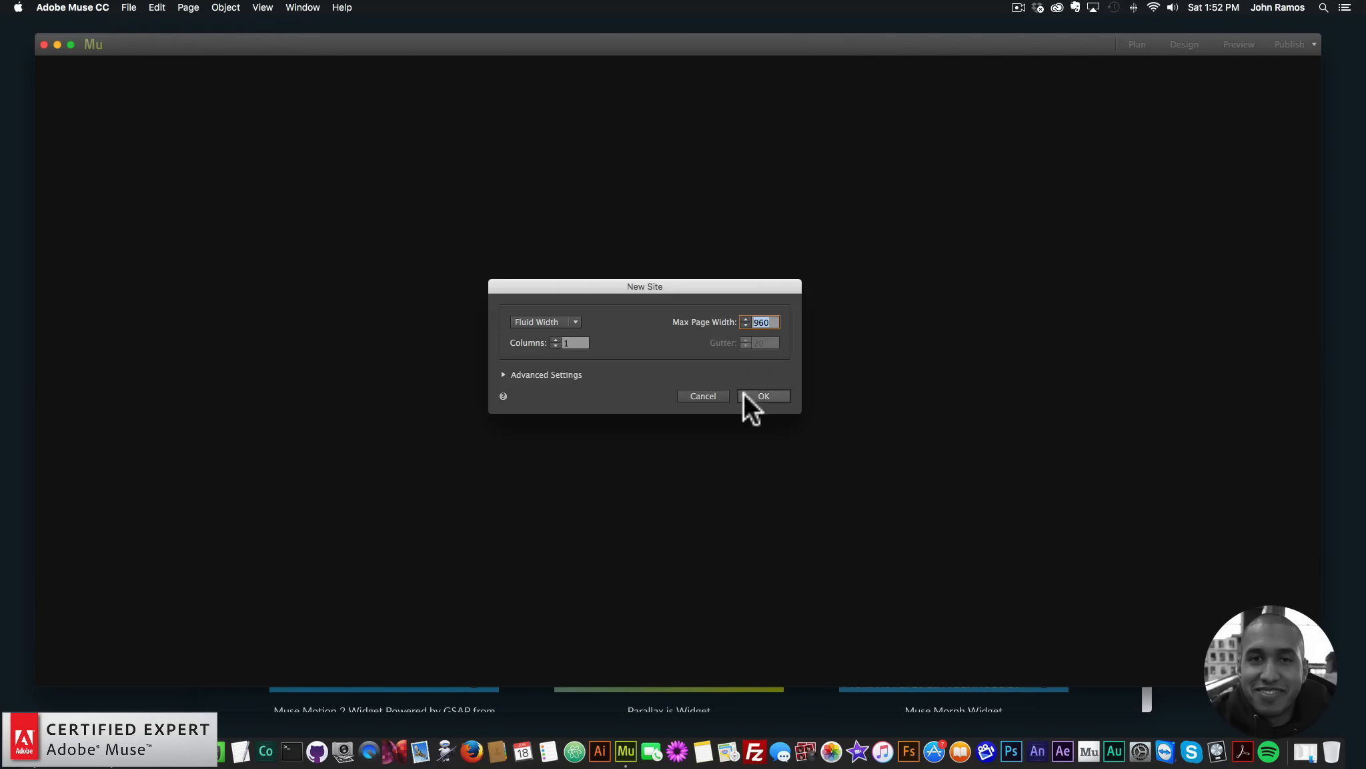
left_click(763, 397)
mouse_move(153, 162)
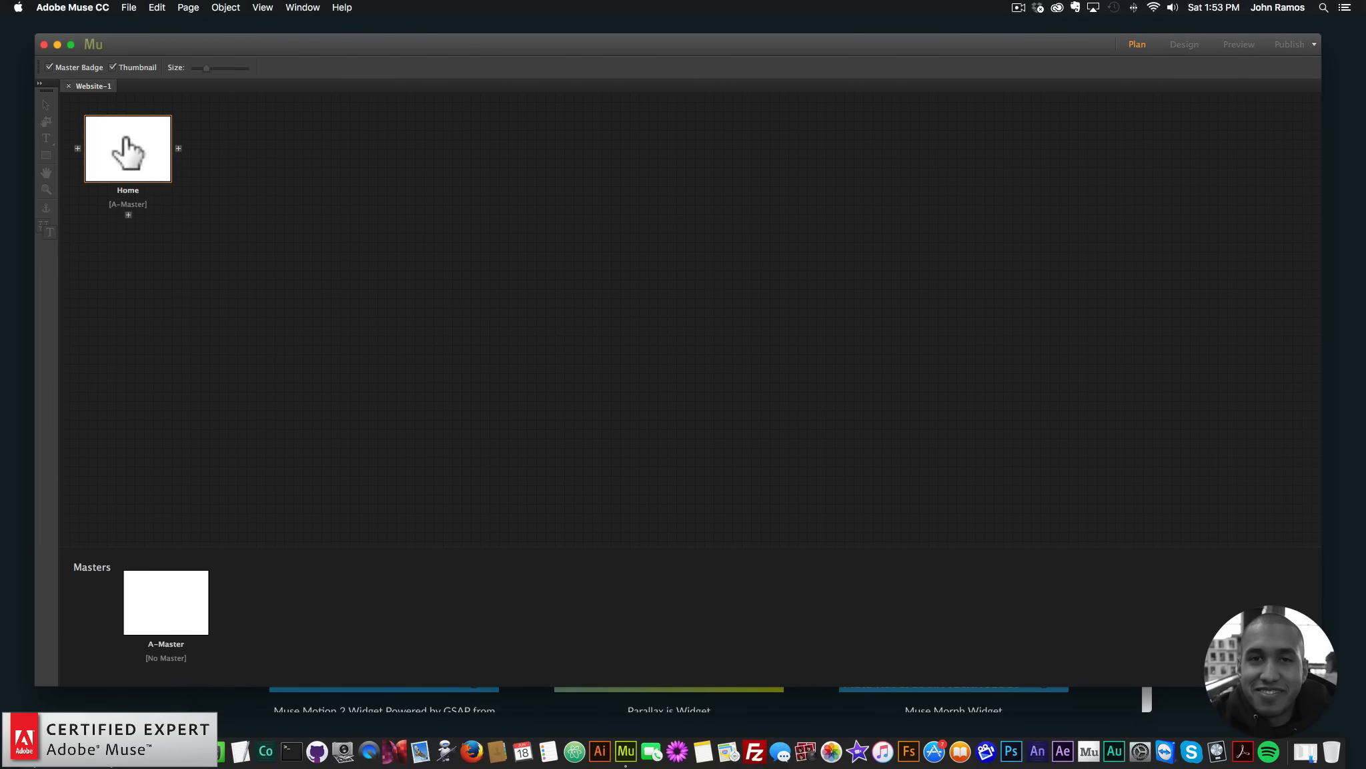
double_click(133, 149)
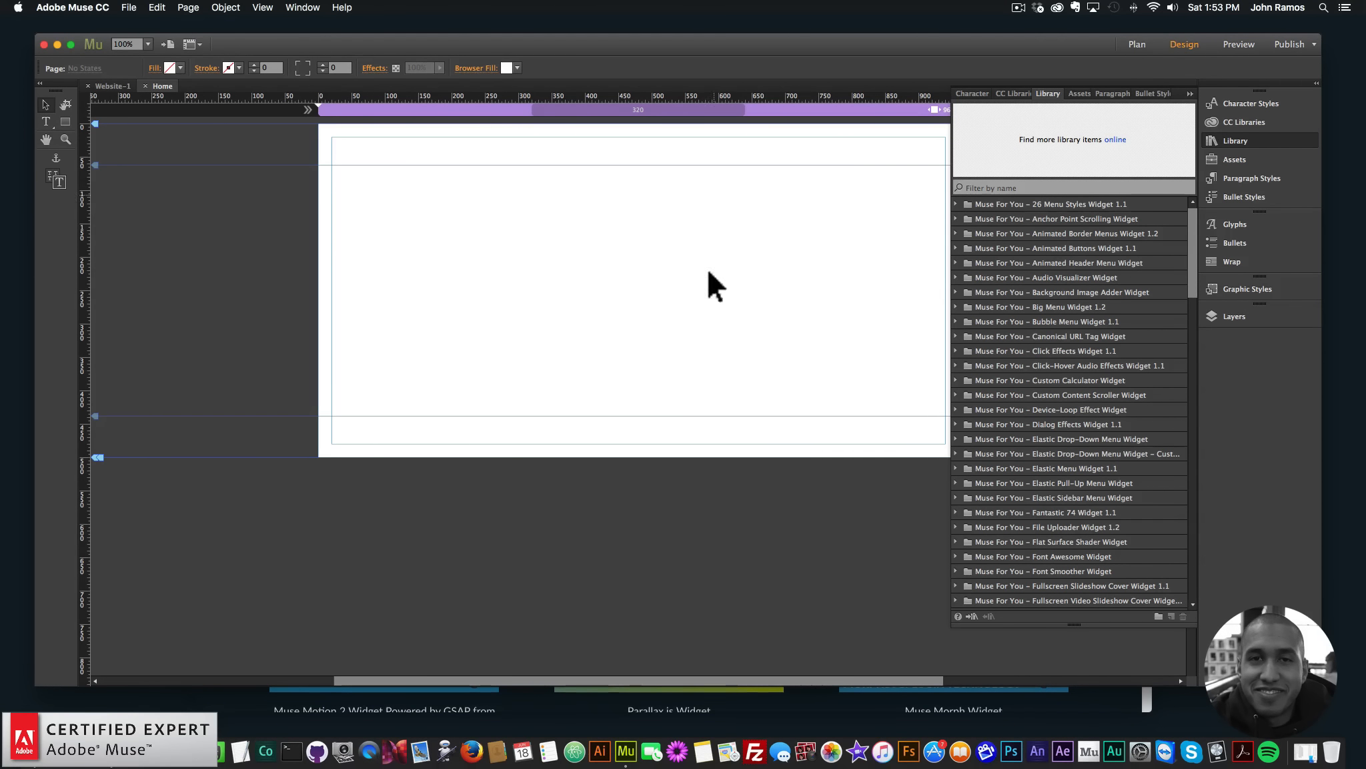
Step: Display the widget library and filter it by "fsc"
left_click(1267, 138)
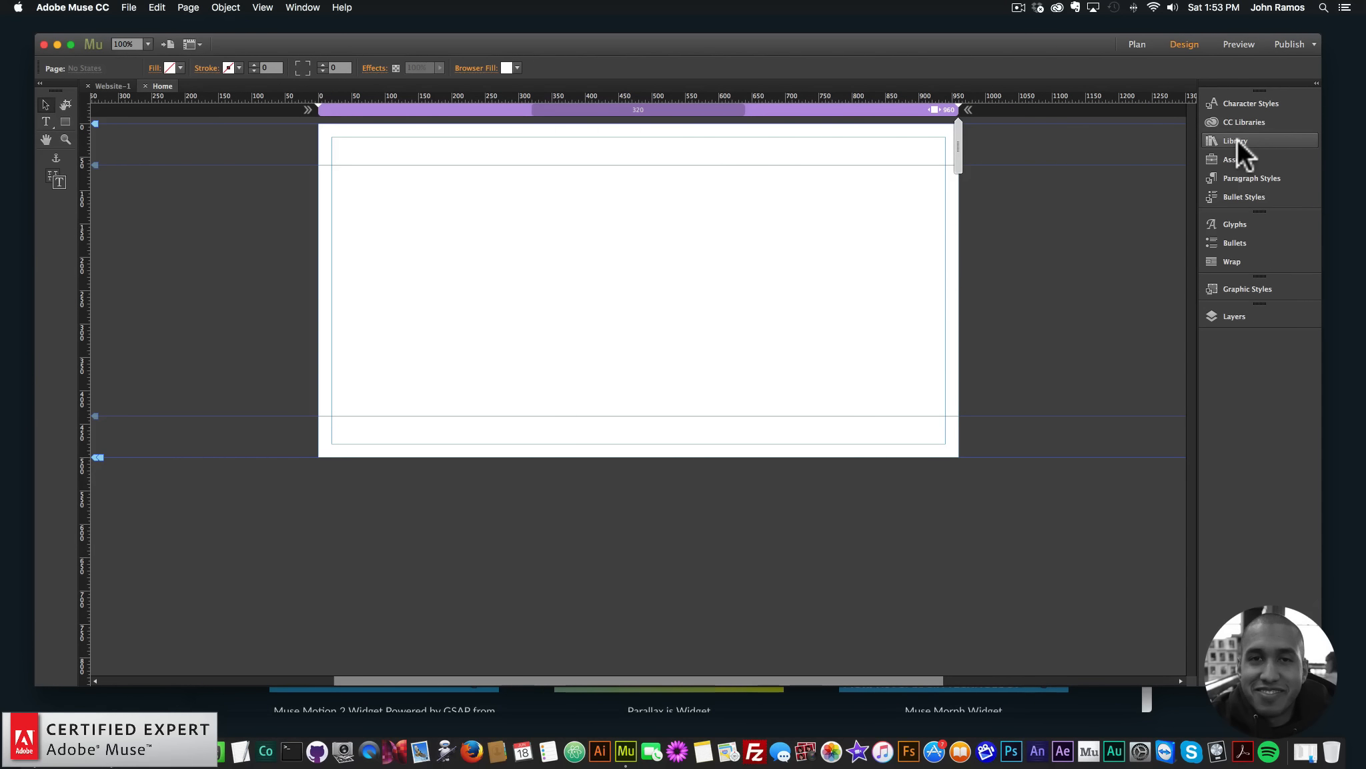
left_click(303, 8)
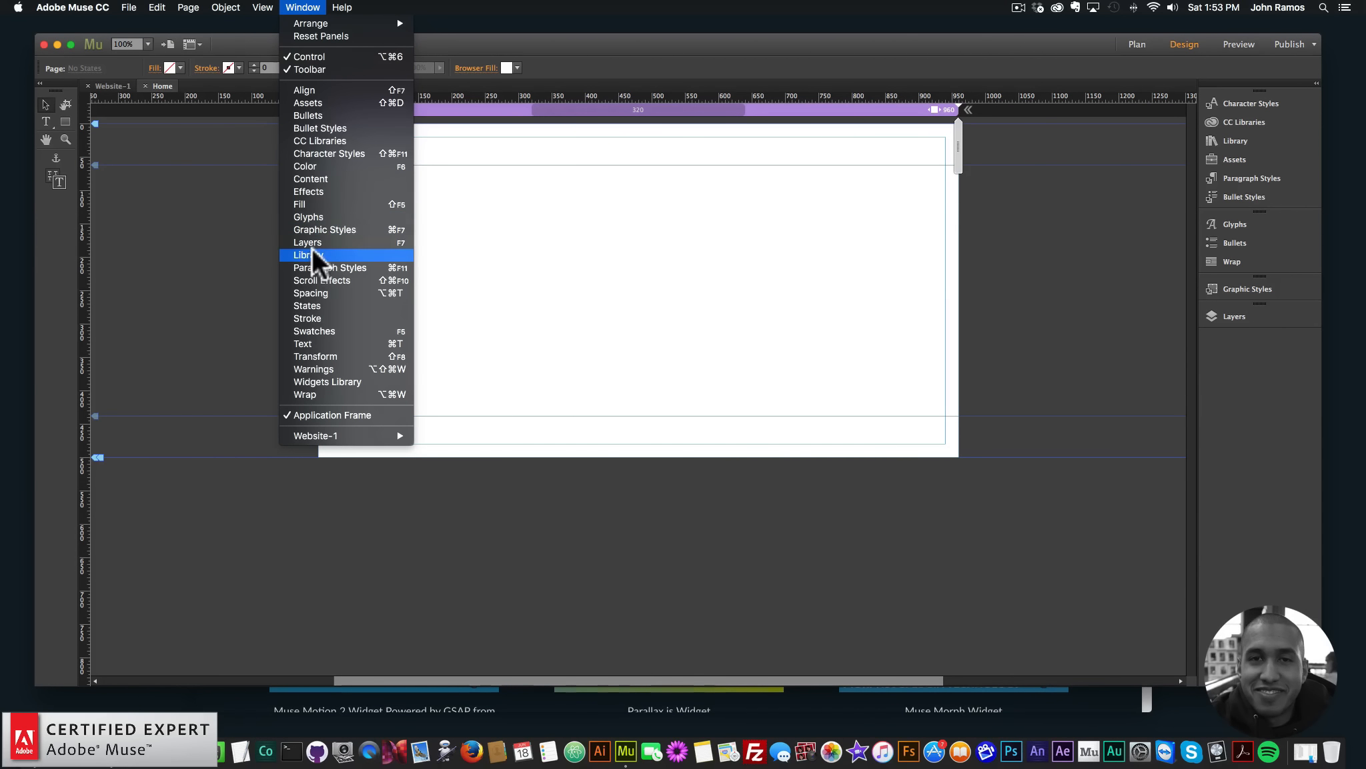
left_click(384, 254)
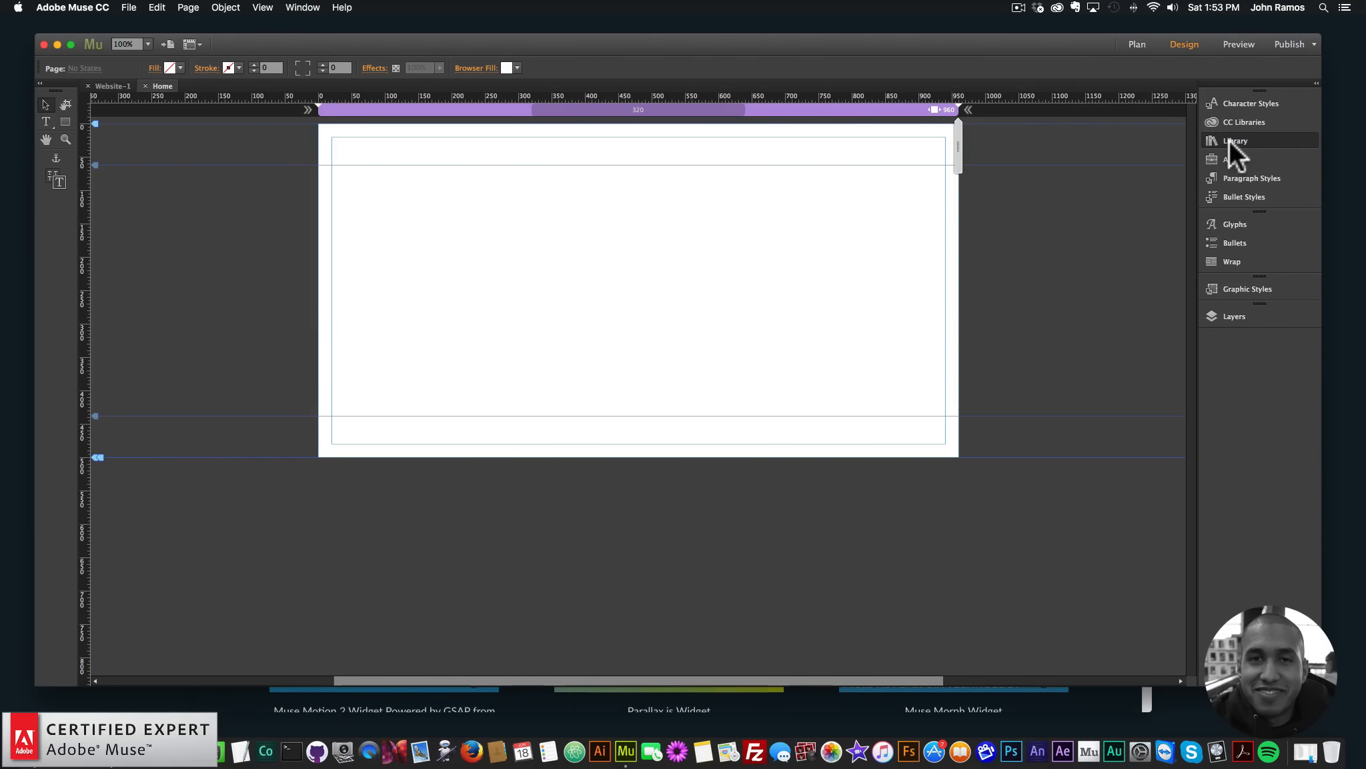
left_click(1229, 140)
left_click(1093, 184)
type("fs")
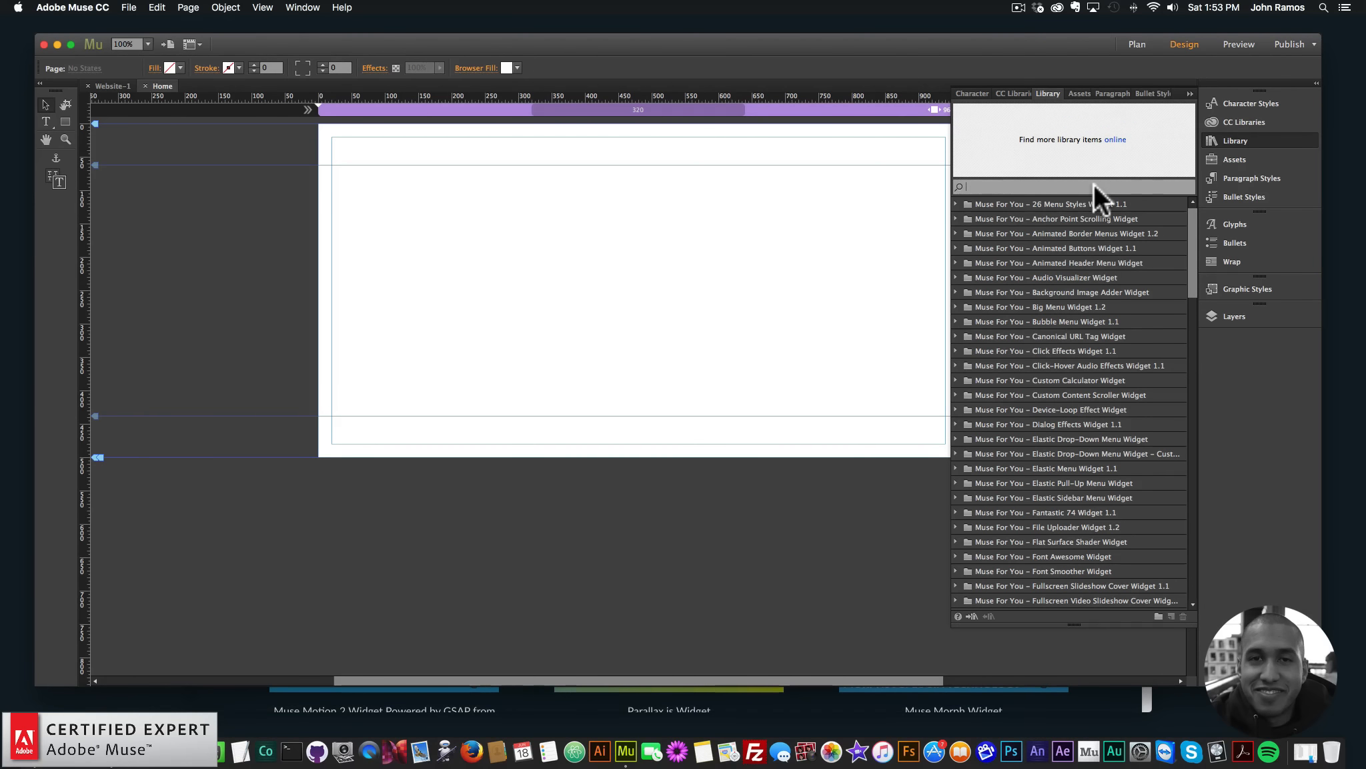
type("c")
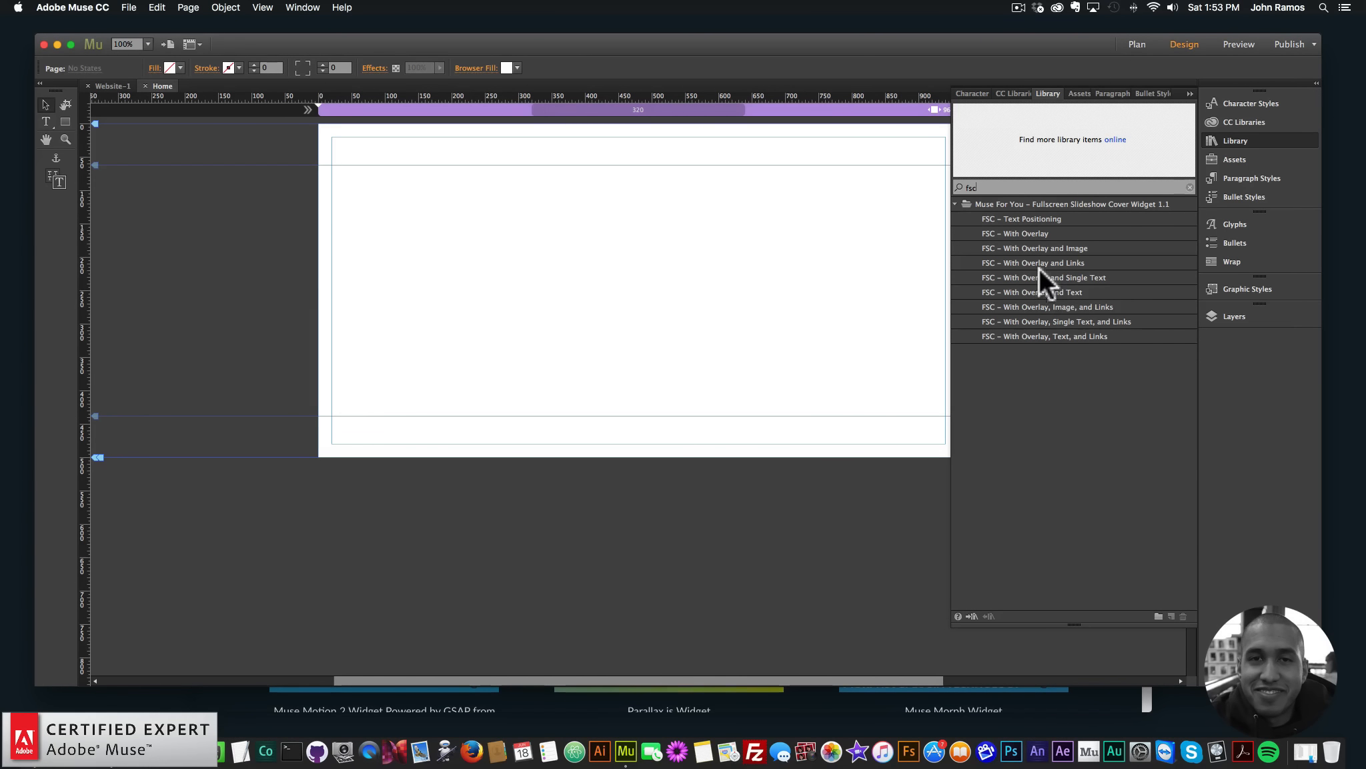
Step: Place the "FSC – With Overlay and Image" widget just outside the Home page's upper-left corner and collapse the library
left_click(1034, 247)
left_click_drag(556, 71, 309, 141)
left_click(779, 275)
left_click(524, 235)
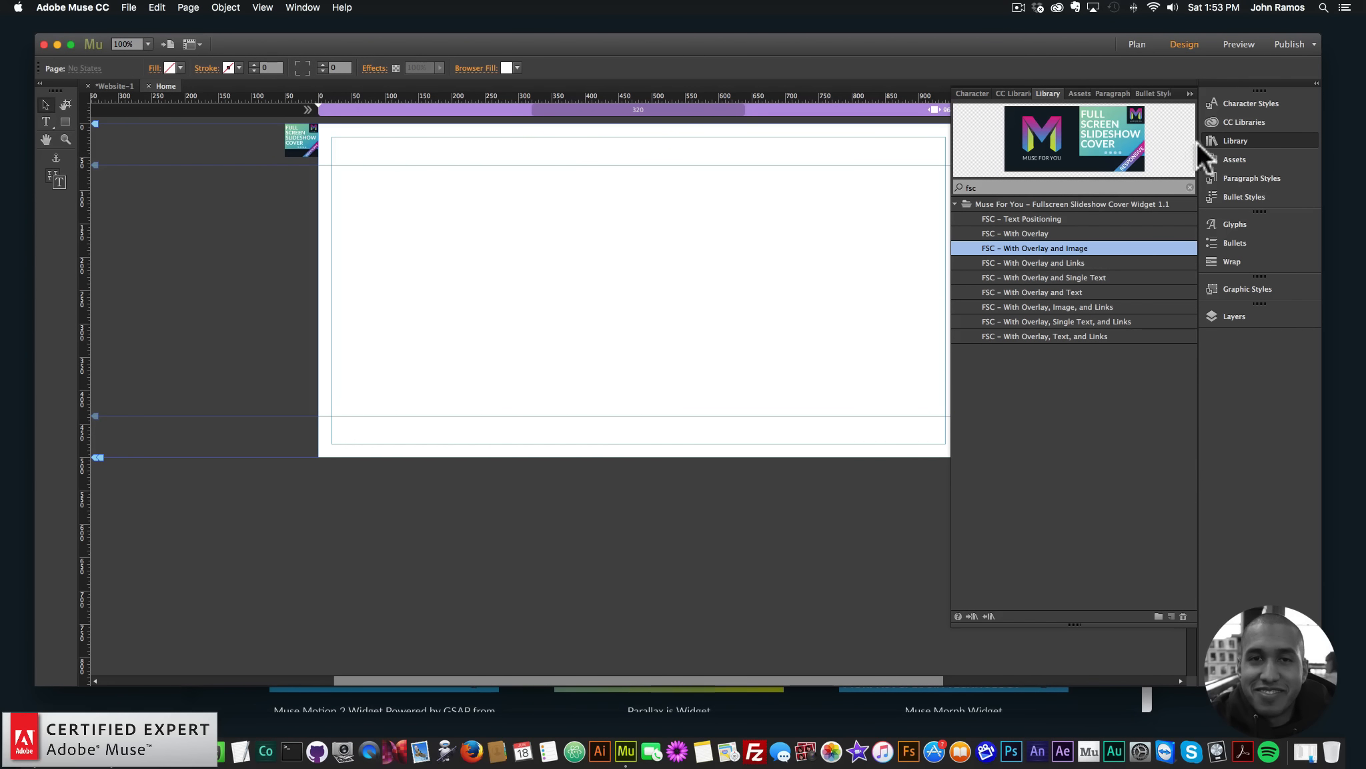
left_click(1219, 142)
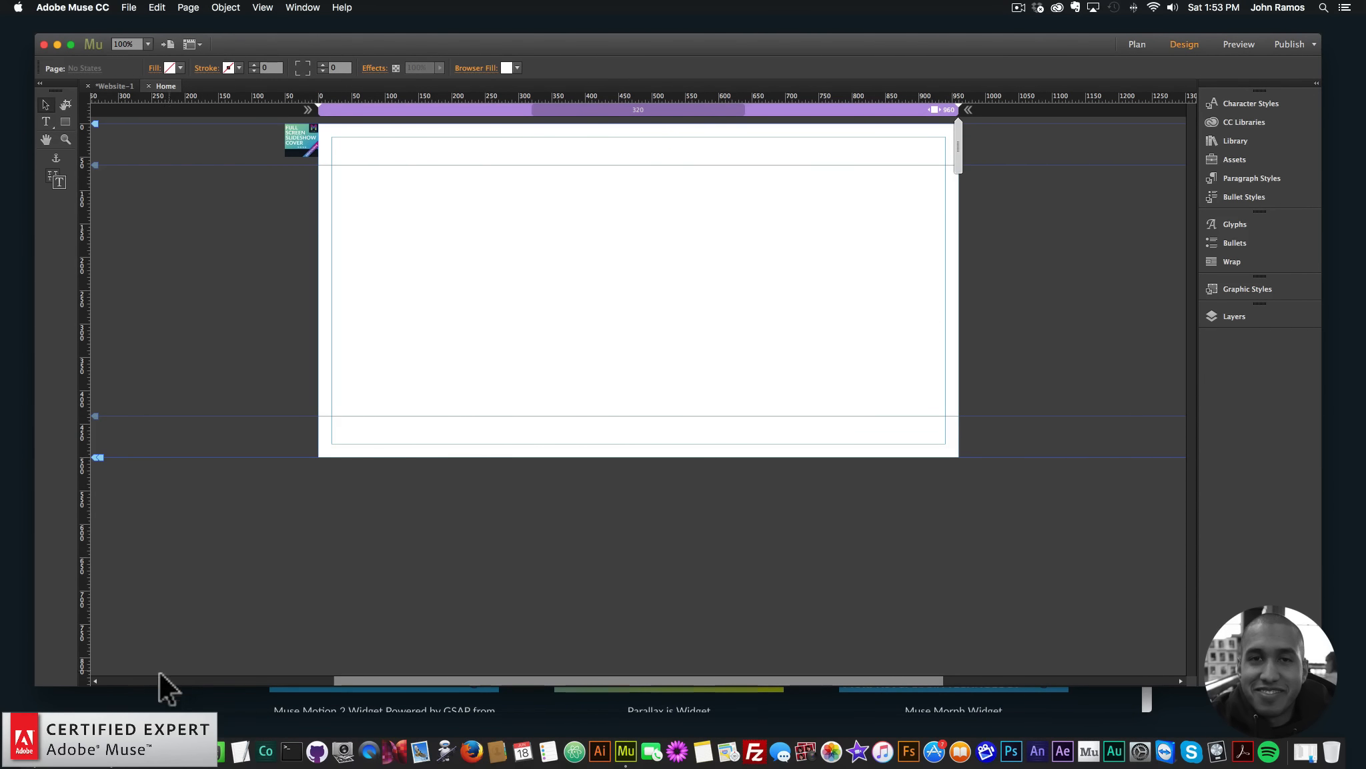
Step: Switch to the images folder in Finder and check the file info of muse-for-you-image-23.jpeg for its size and dimensions
left_click(38, 751)
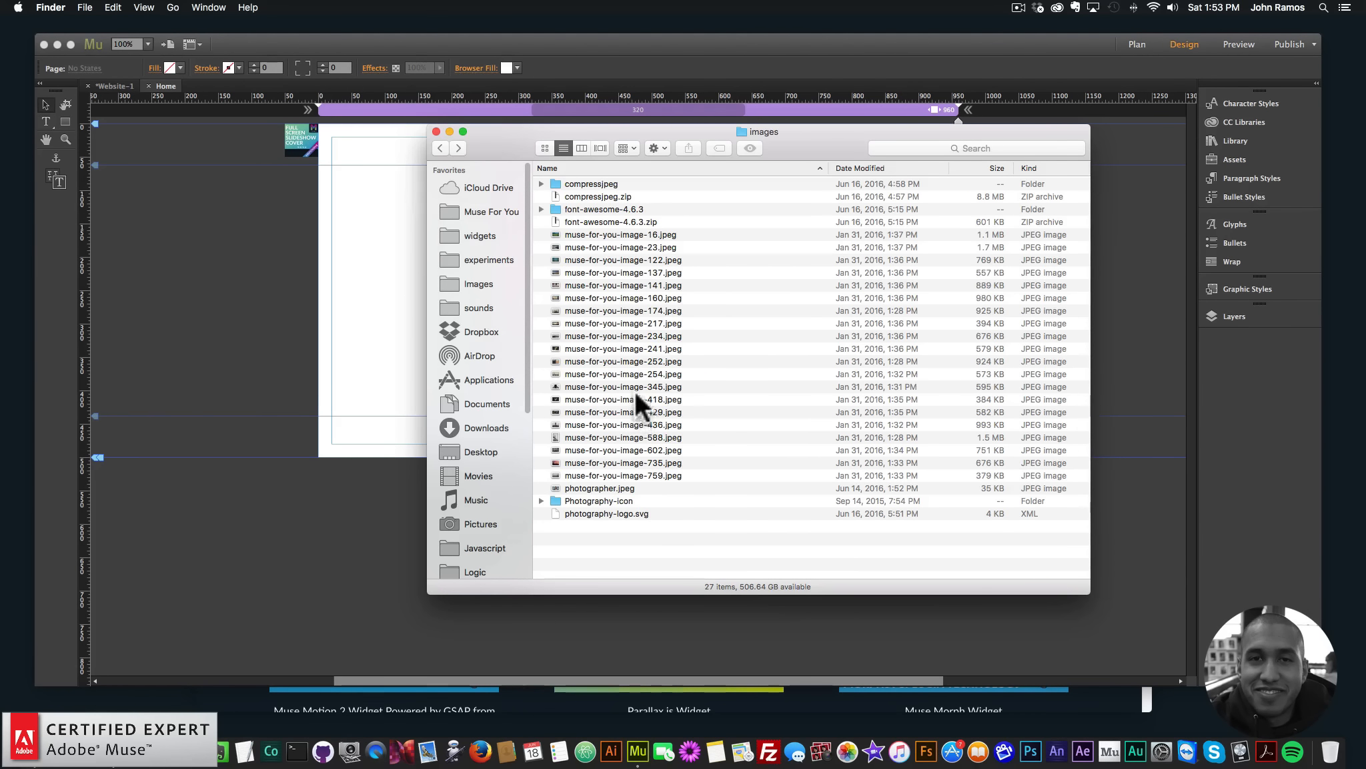
left_click(635, 247)
right_click(633, 247)
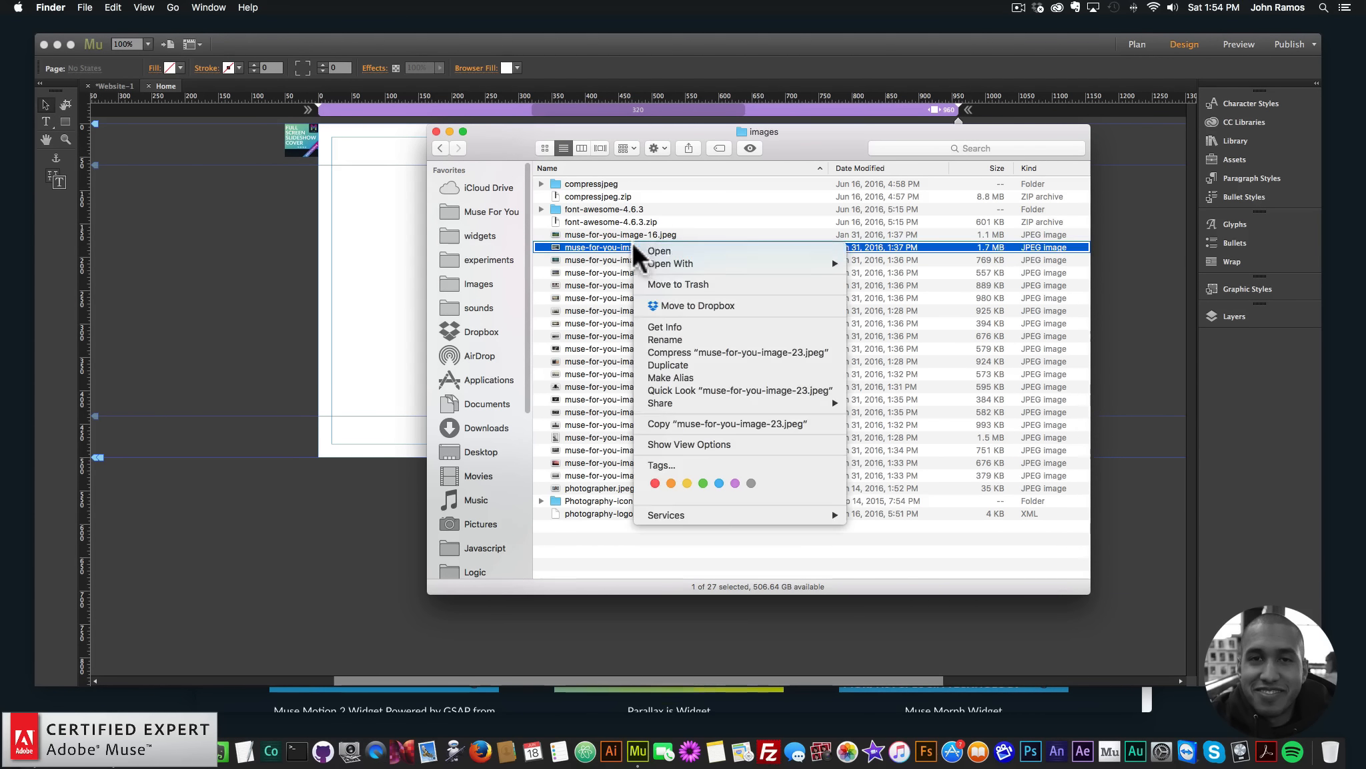
left_click(665, 326)
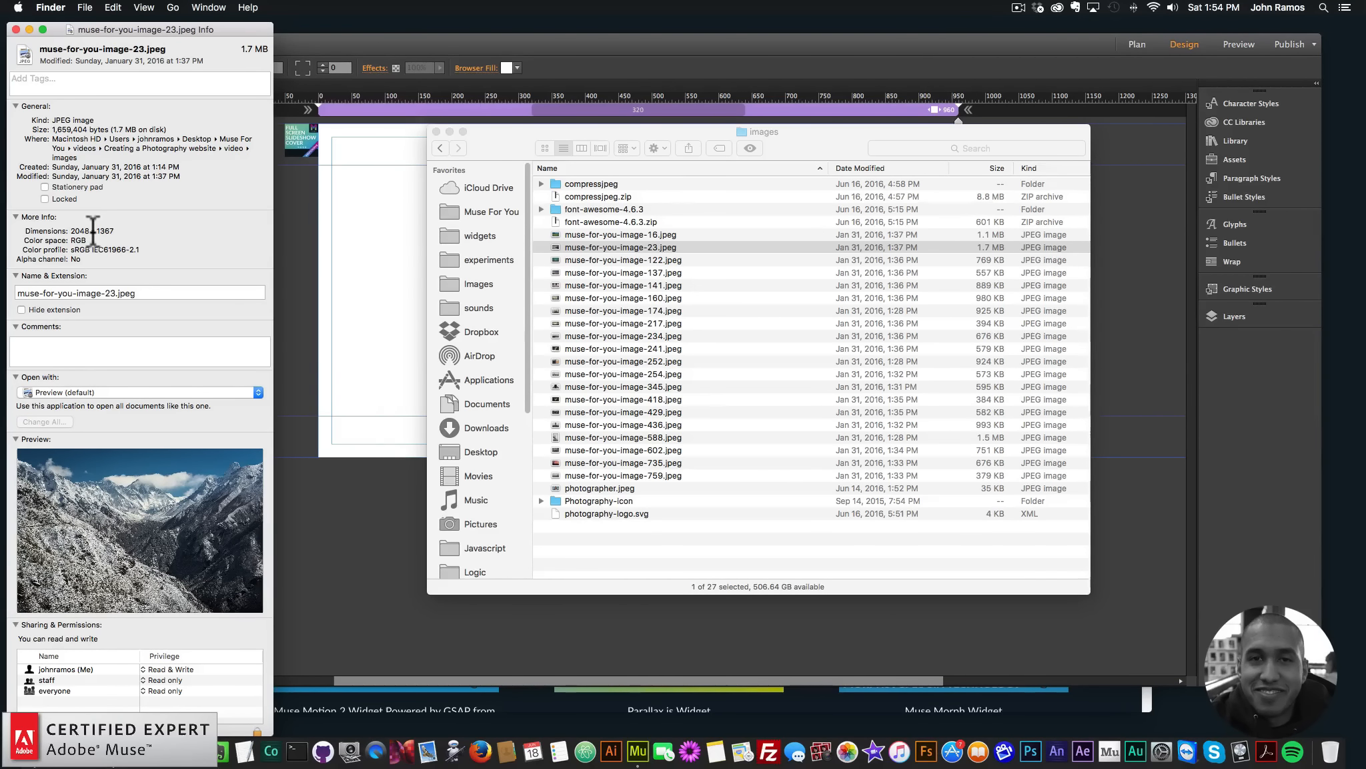
left_click(15, 30)
Step: Open muse-for-you-image-23.jpeg in Preview and view its Adjust Size settings without applying any change
right_click(630, 246)
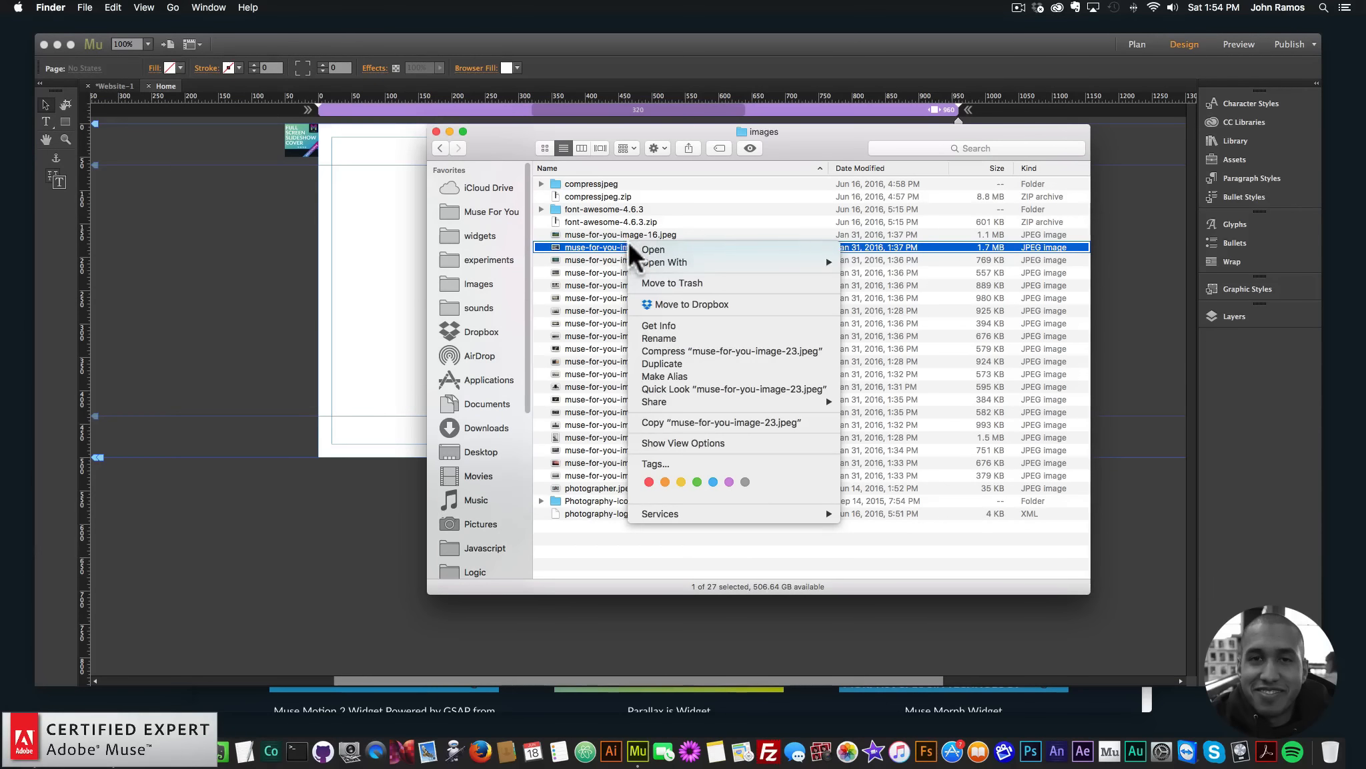
mouse_move(672, 263)
left_click(904, 263)
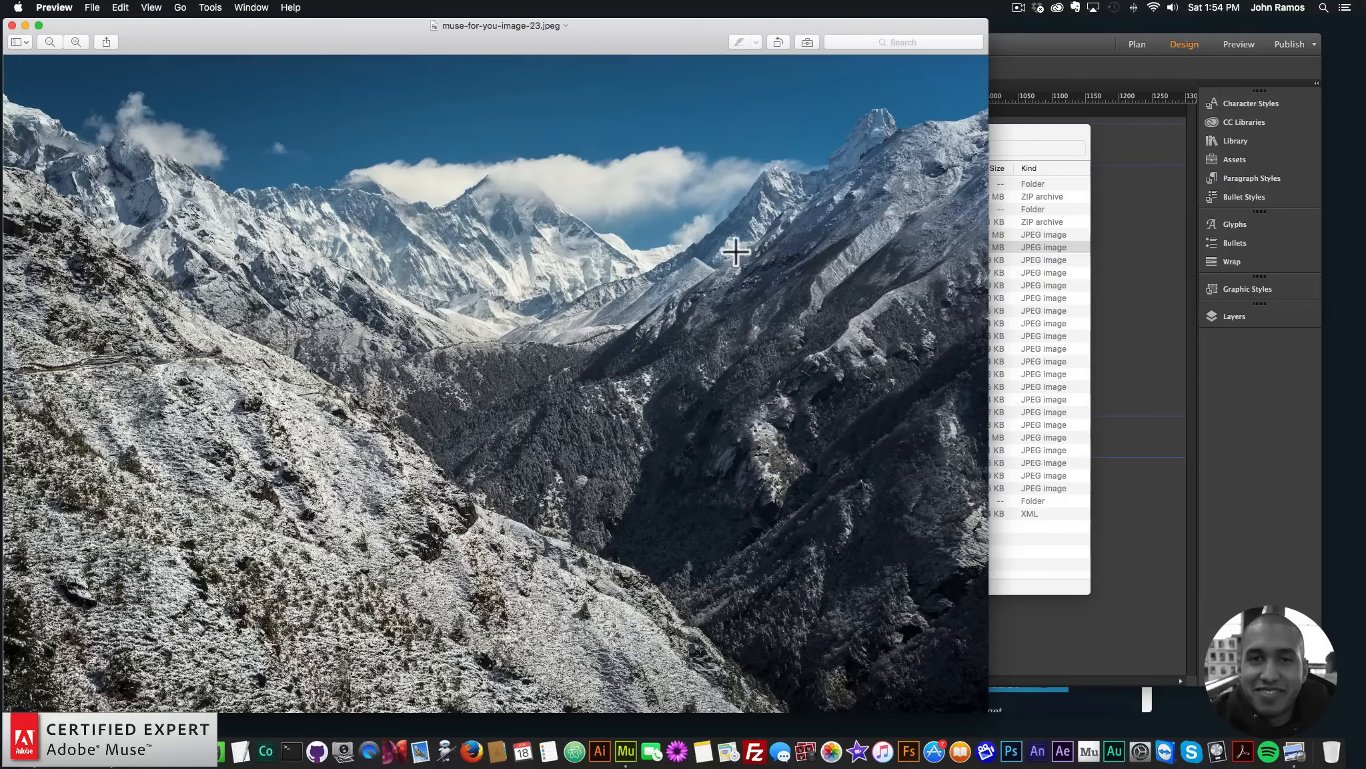
left_click(210, 8)
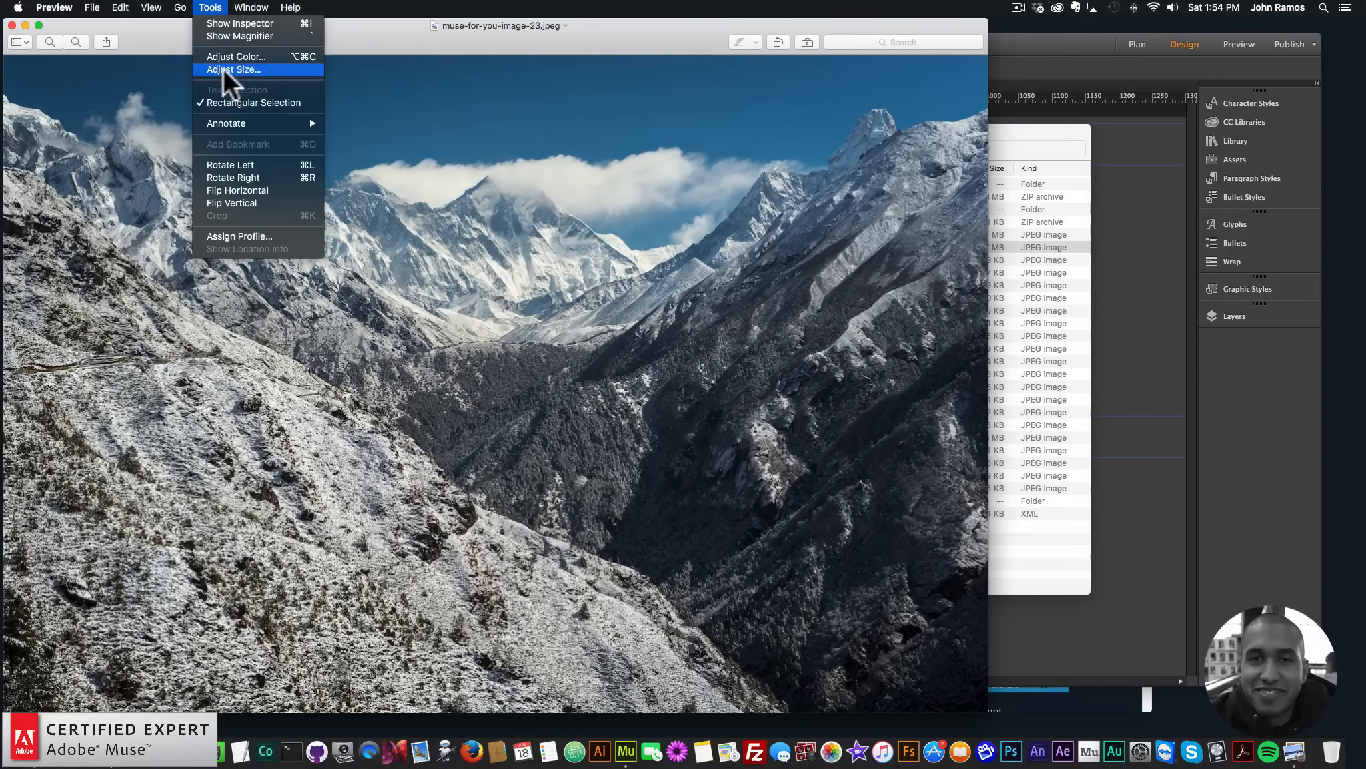
left_click(223, 68)
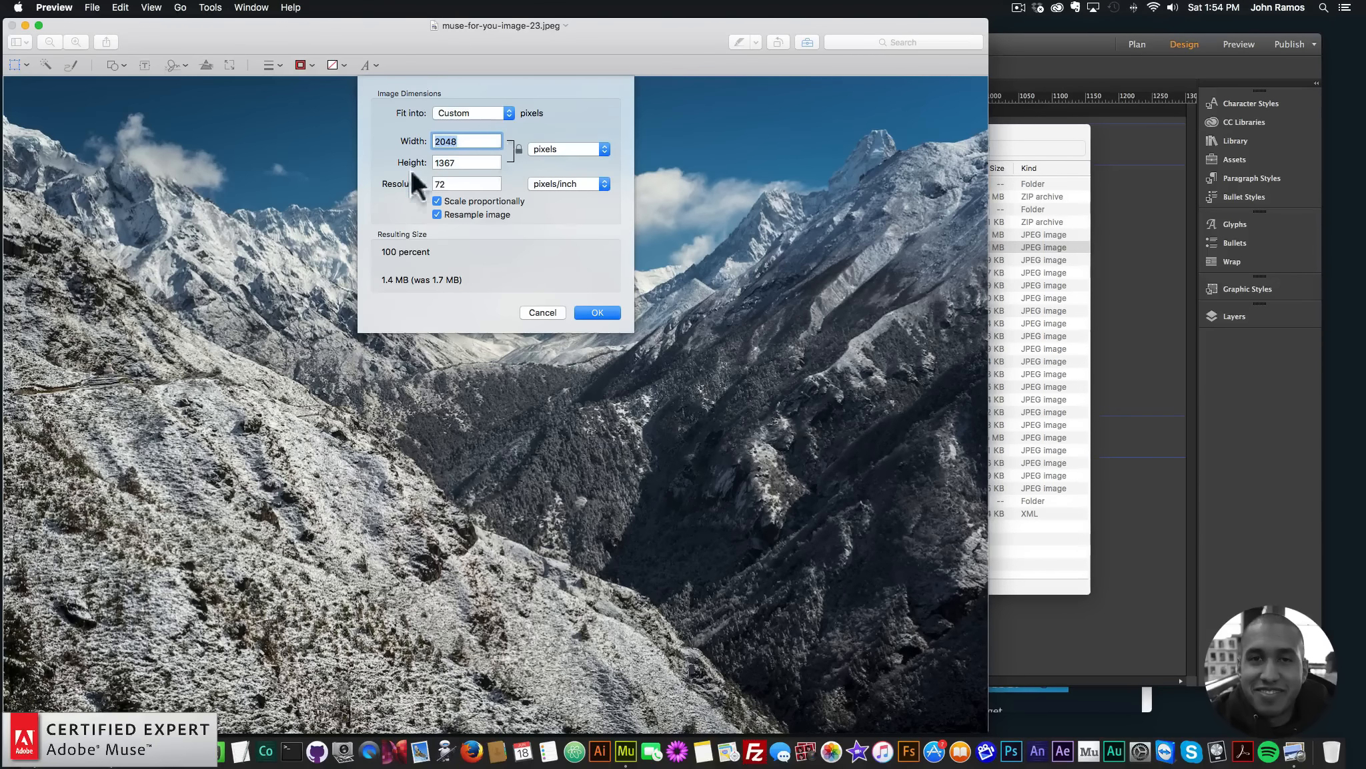
left_click(542, 312)
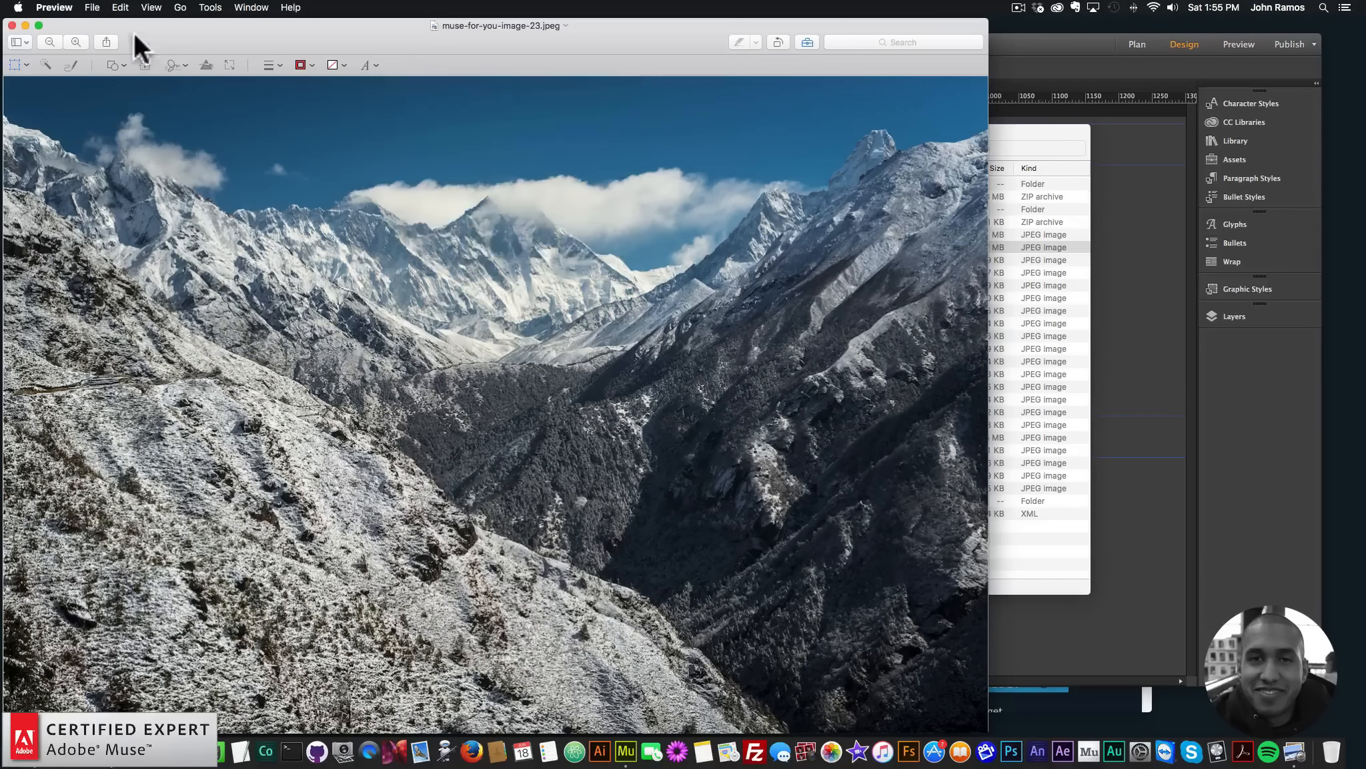
Step: Close the image preview, switch to Chrome and open compressjpg.com in a new tab
left_click(12, 25)
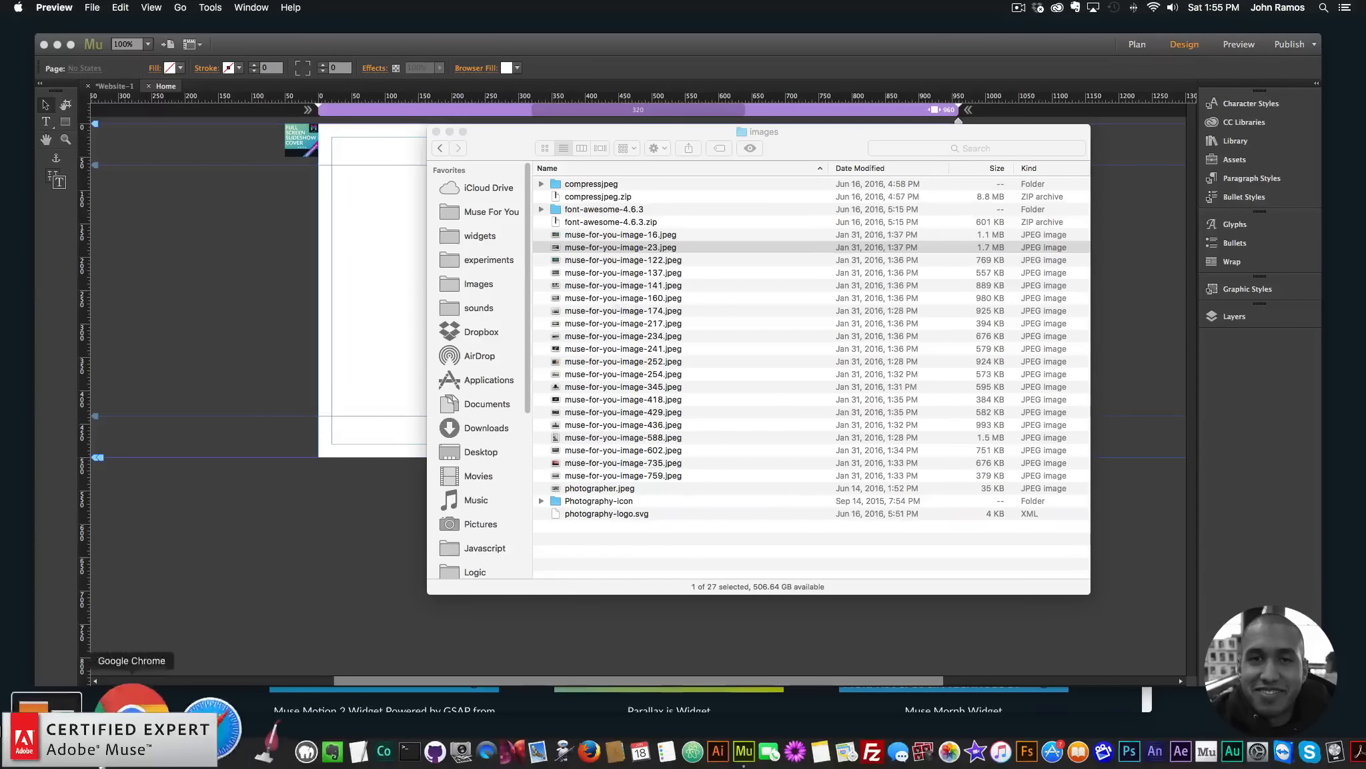
left_click(132, 742)
left_click(655, 120)
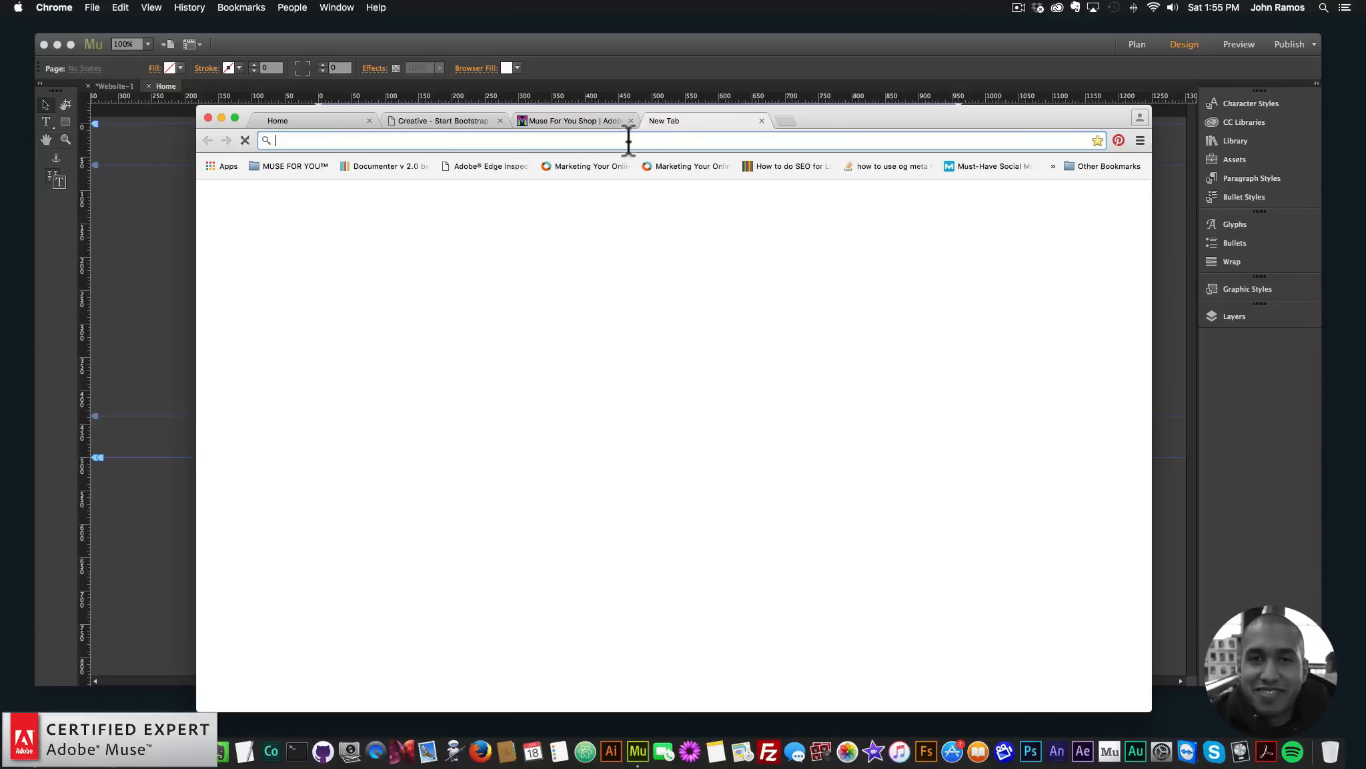
type("compressjpg")
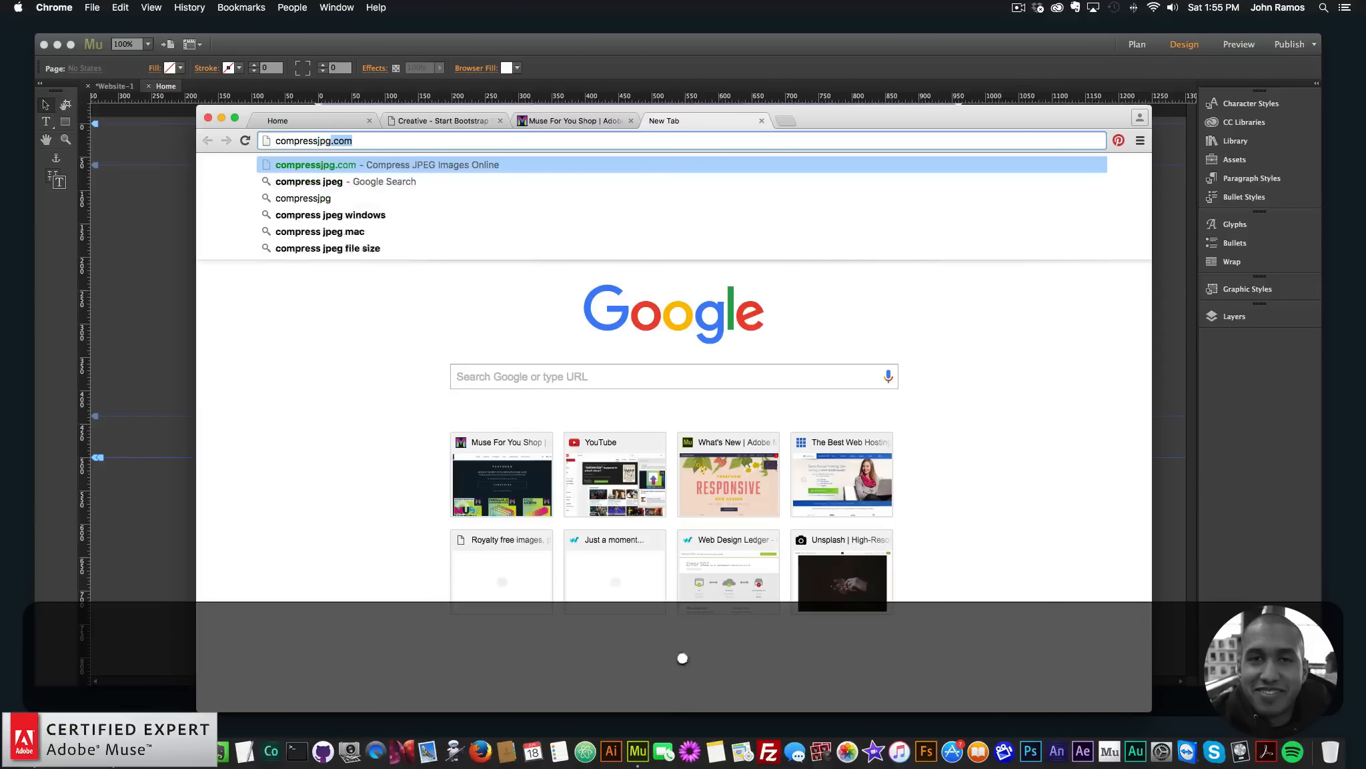
key("Return")
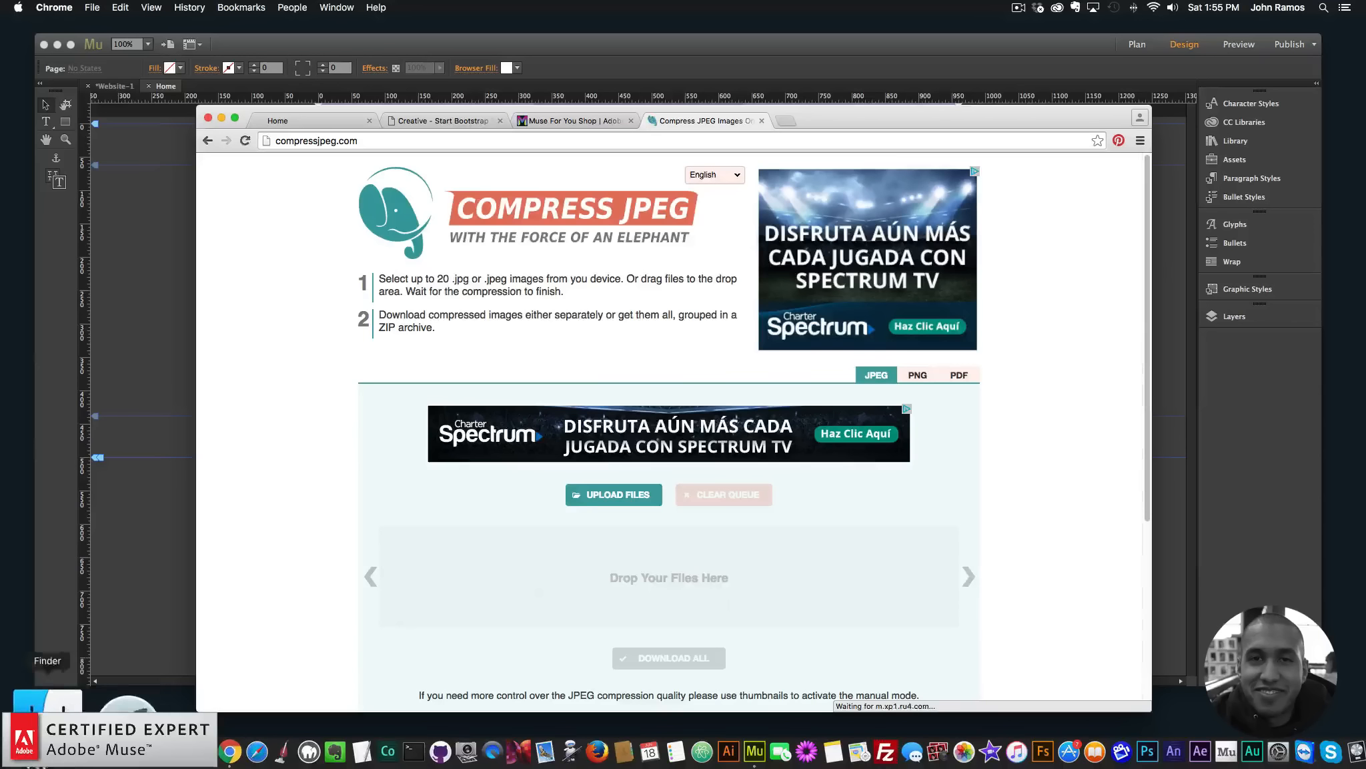
Step: Select muse-for-you-image-23.jpeg through muse-for-you-image-759.jpeg in Finder's images folder, try to drop them on the compression page, and close that tab
left_click(45, 744)
left_click(610, 475, "shift")
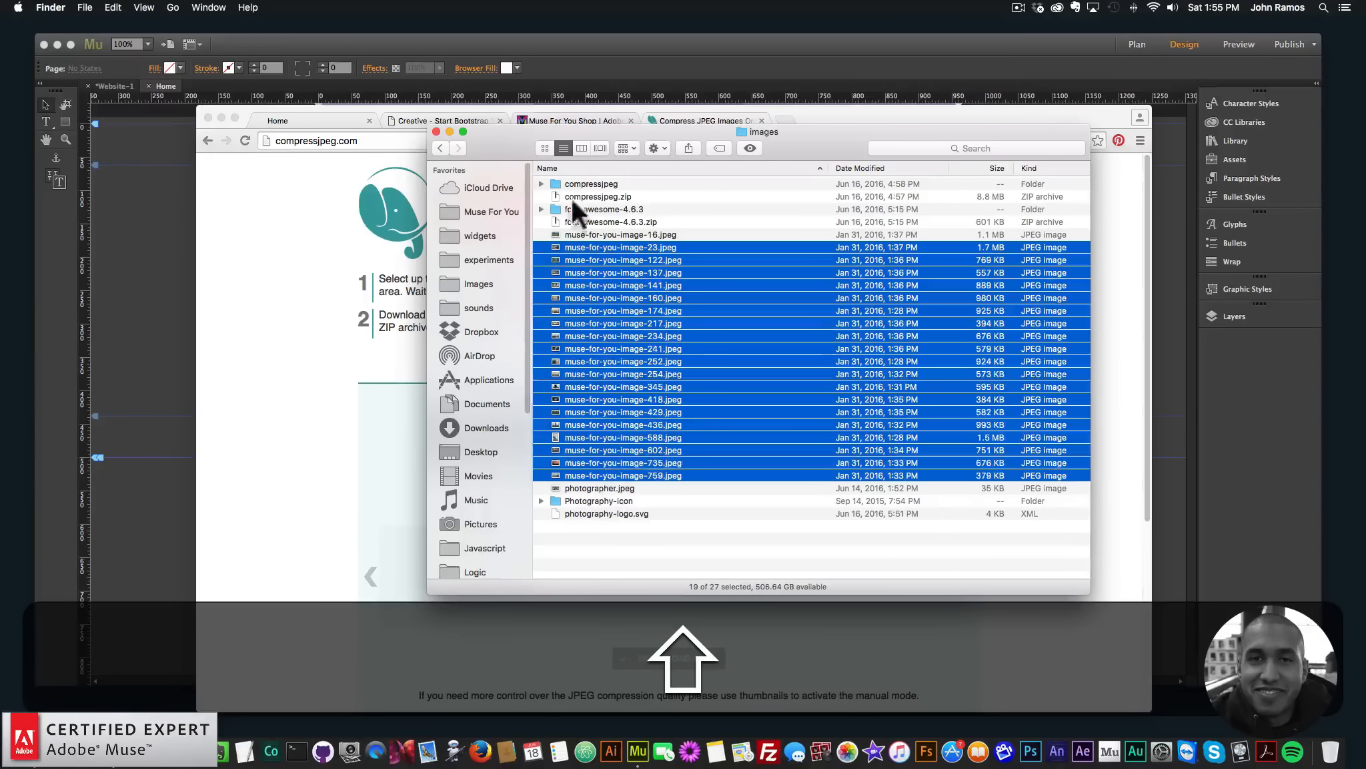
left_click_drag(601, 132, 892, 192)
left_click_drag(877, 401, 561, 497)
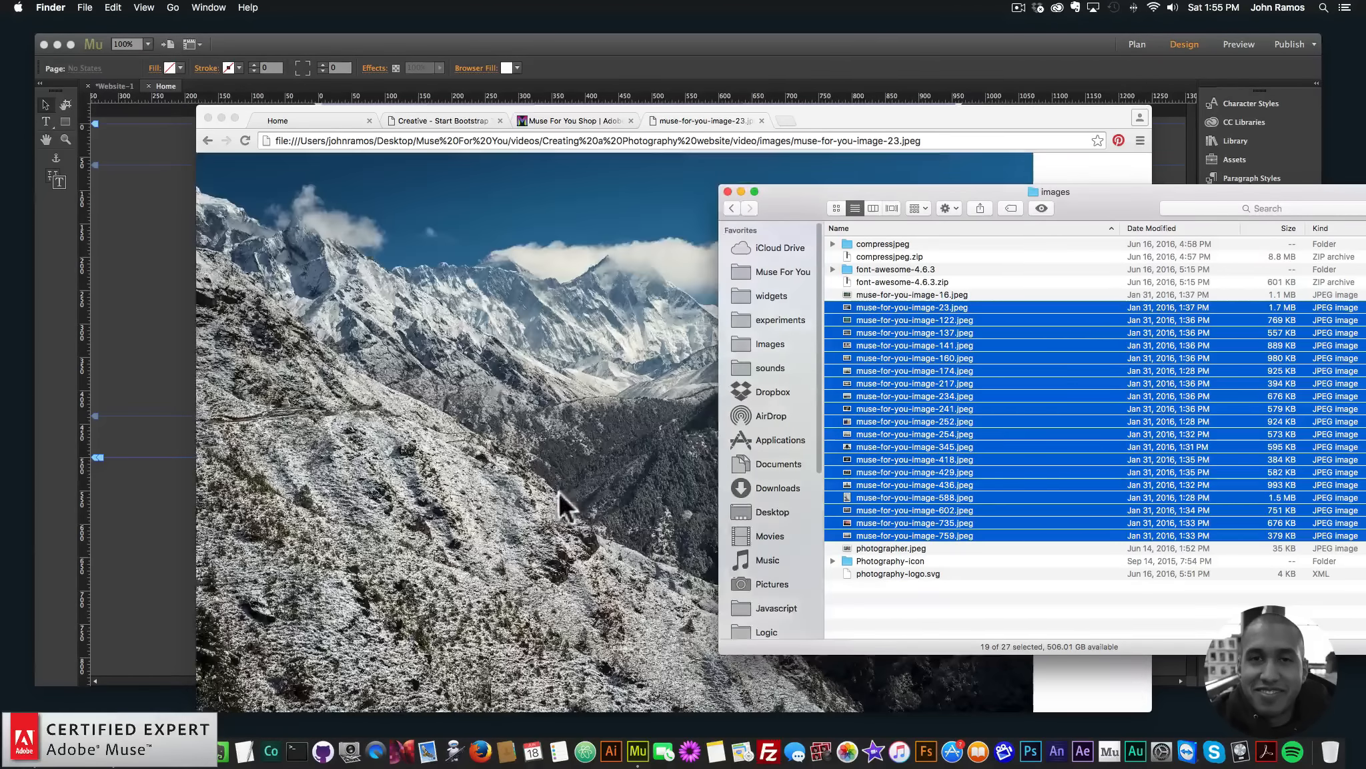
left_click(761, 121)
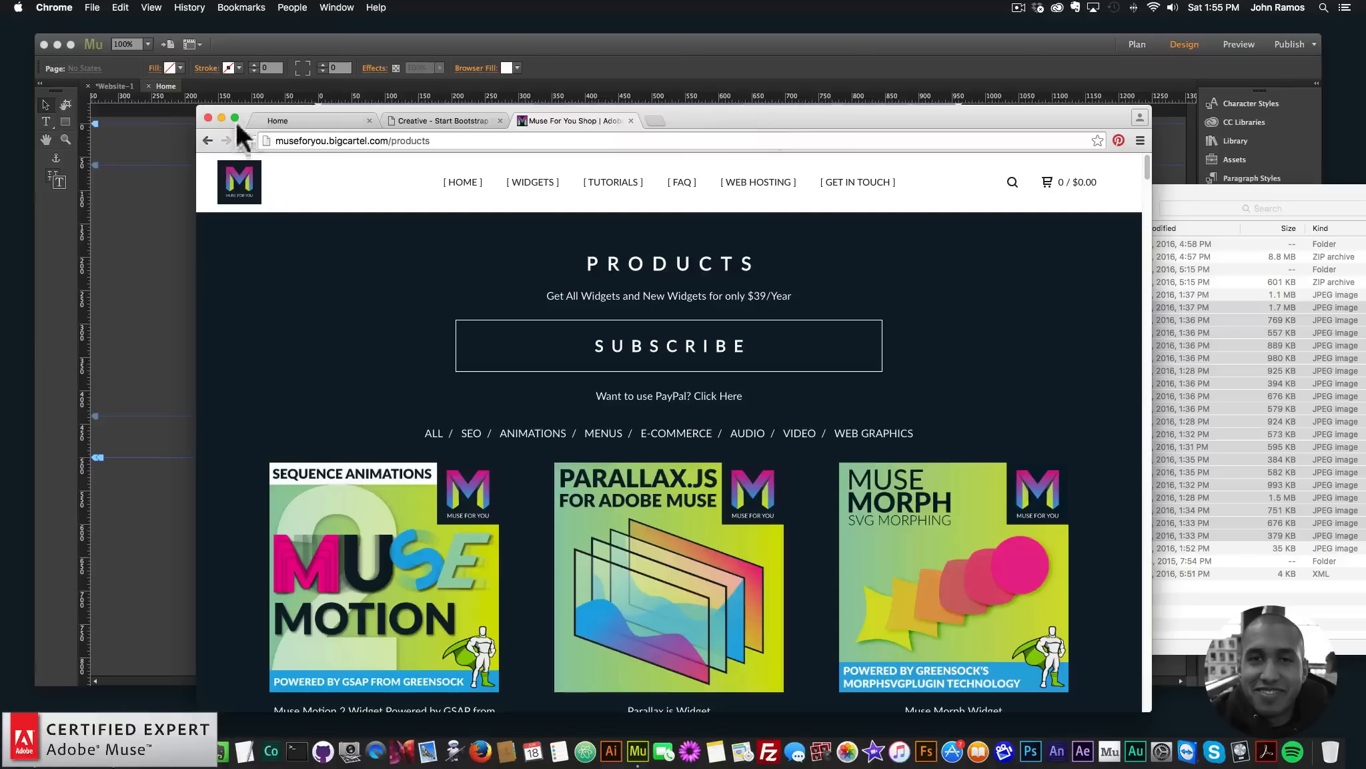
Step: Reopen compressjpg.com in a new browser tab
key("super+t")
type("compressjpg.com")
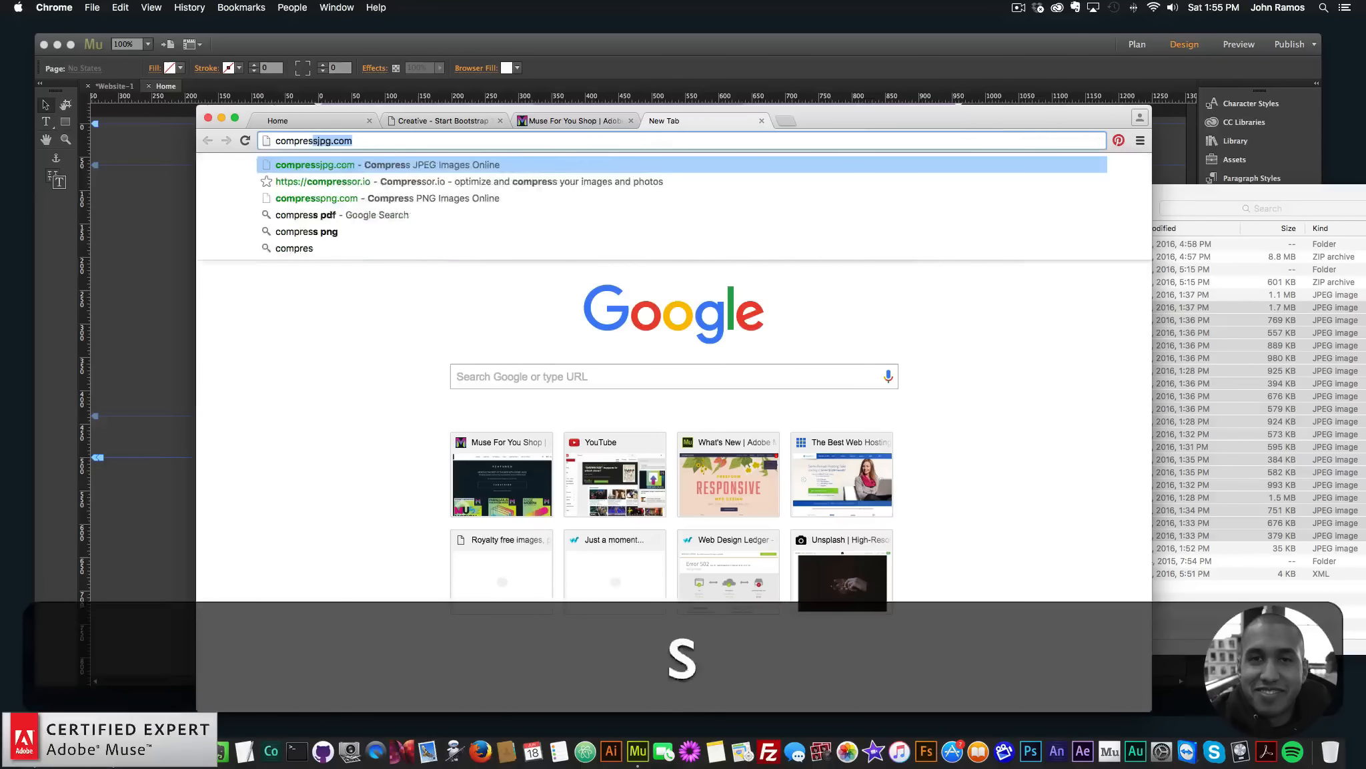
key("Return")
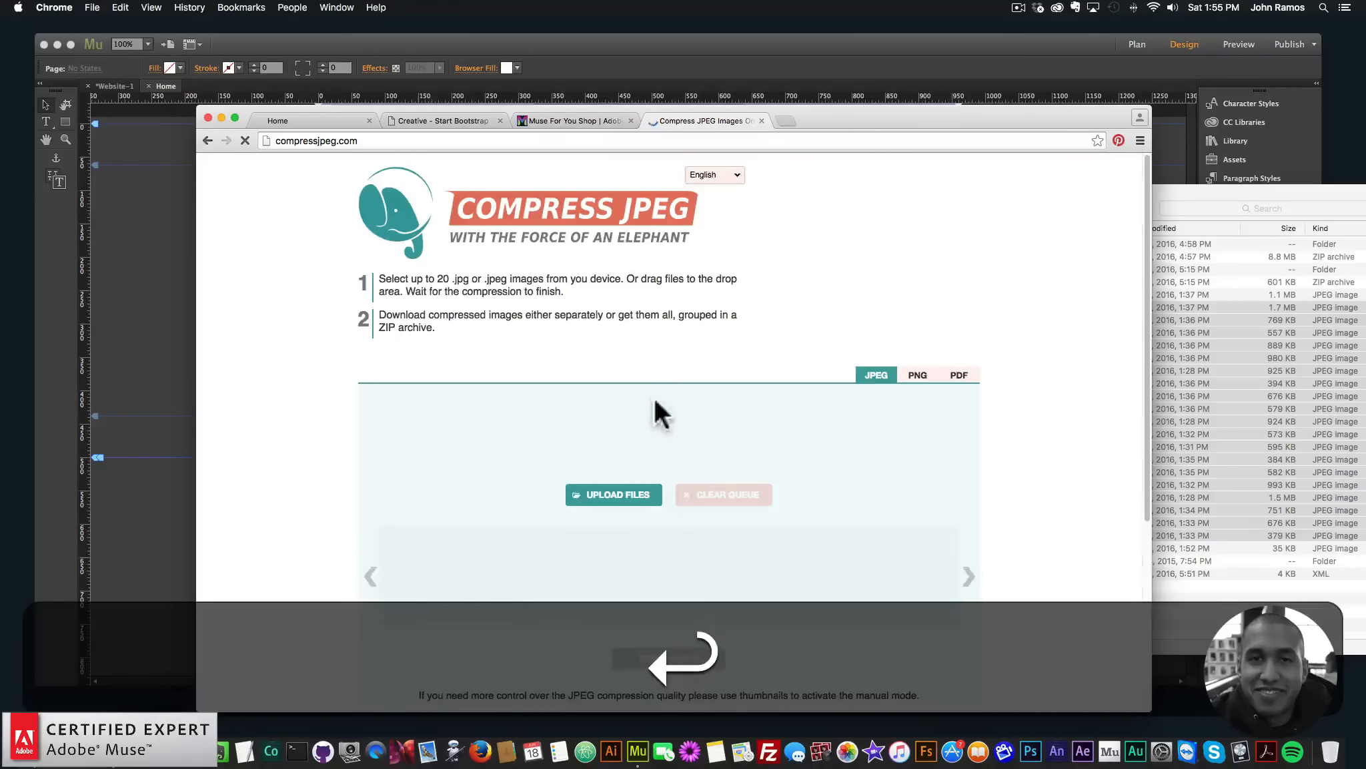
Step: Upload the selected JPEG images from the images folder for compression, review the reductions, and close the tab without downloading
scroll(638, 402, "down", 5)
left_click(1233, 199)
left_click_drag(1010, 418, 579, 312)
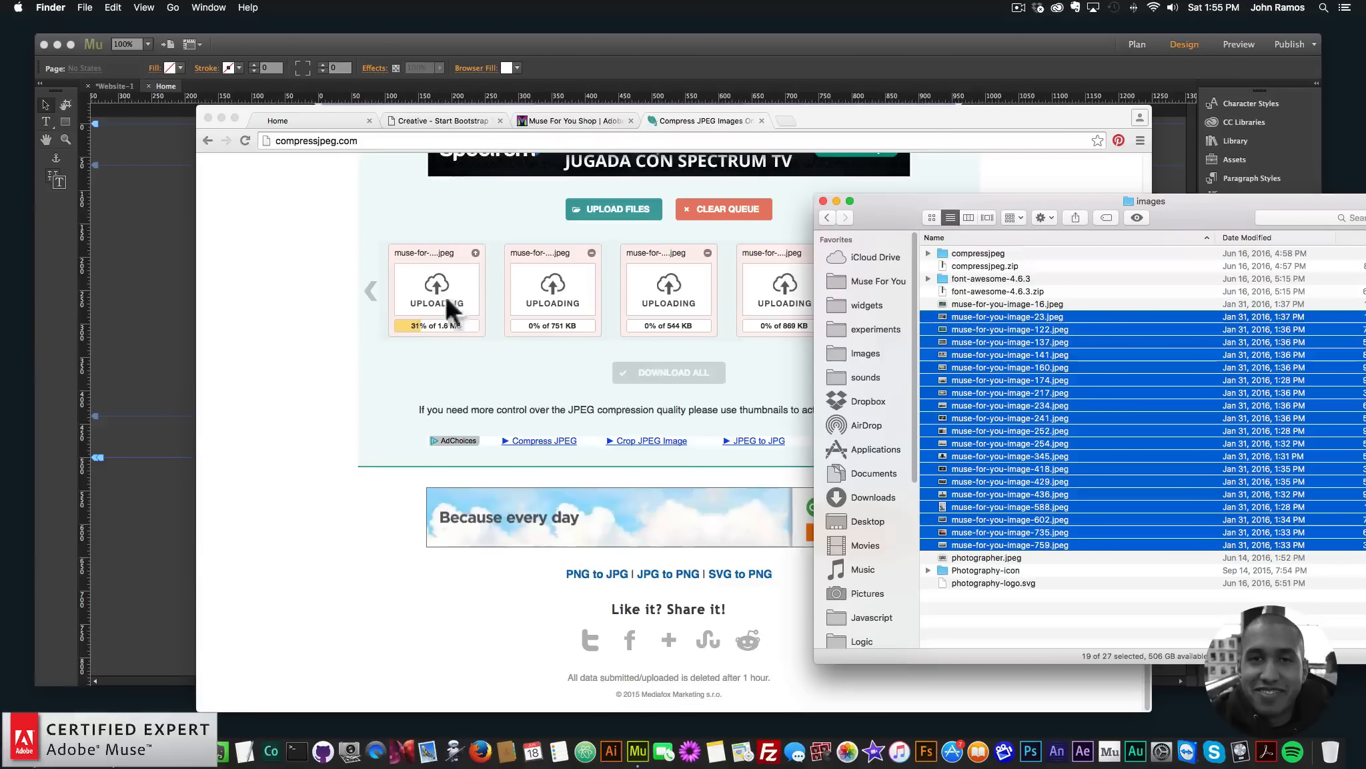
left_click(336, 293)
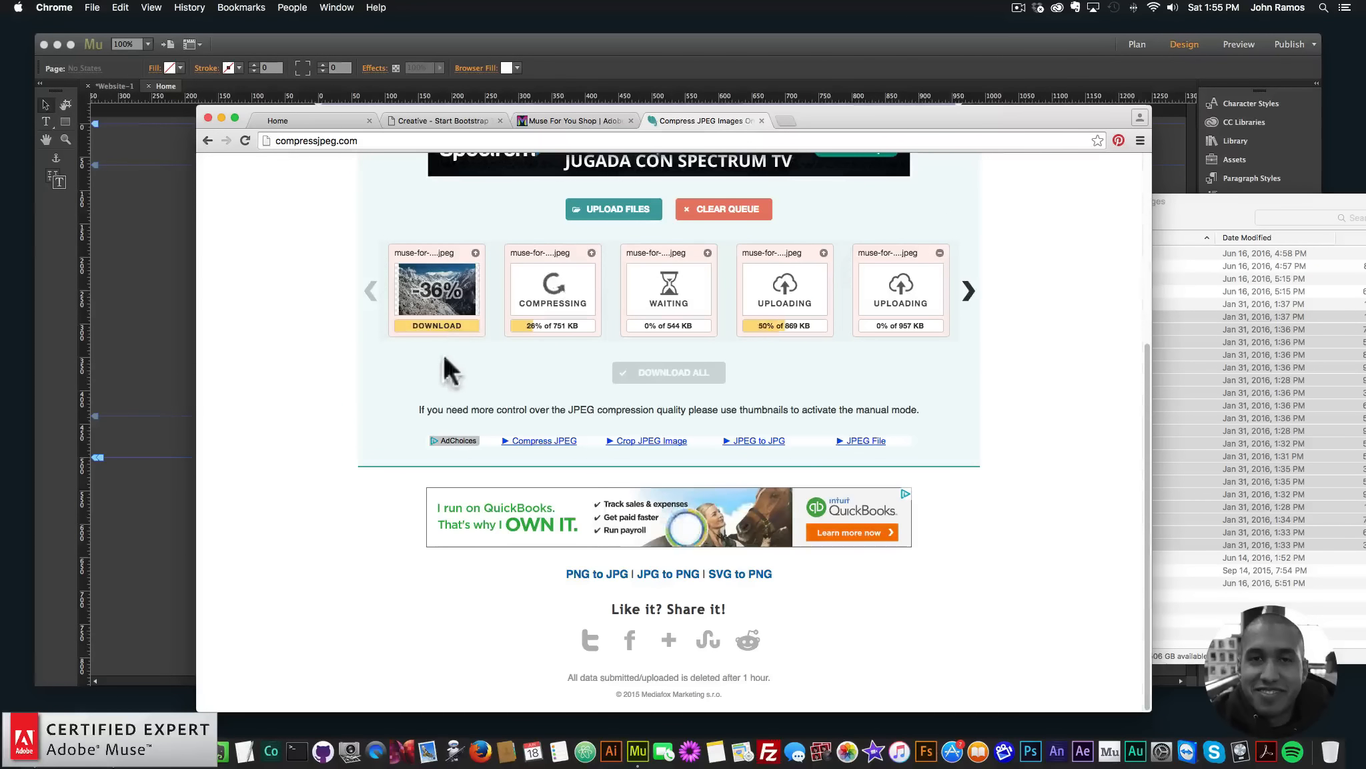
mouse_move(434, 309)
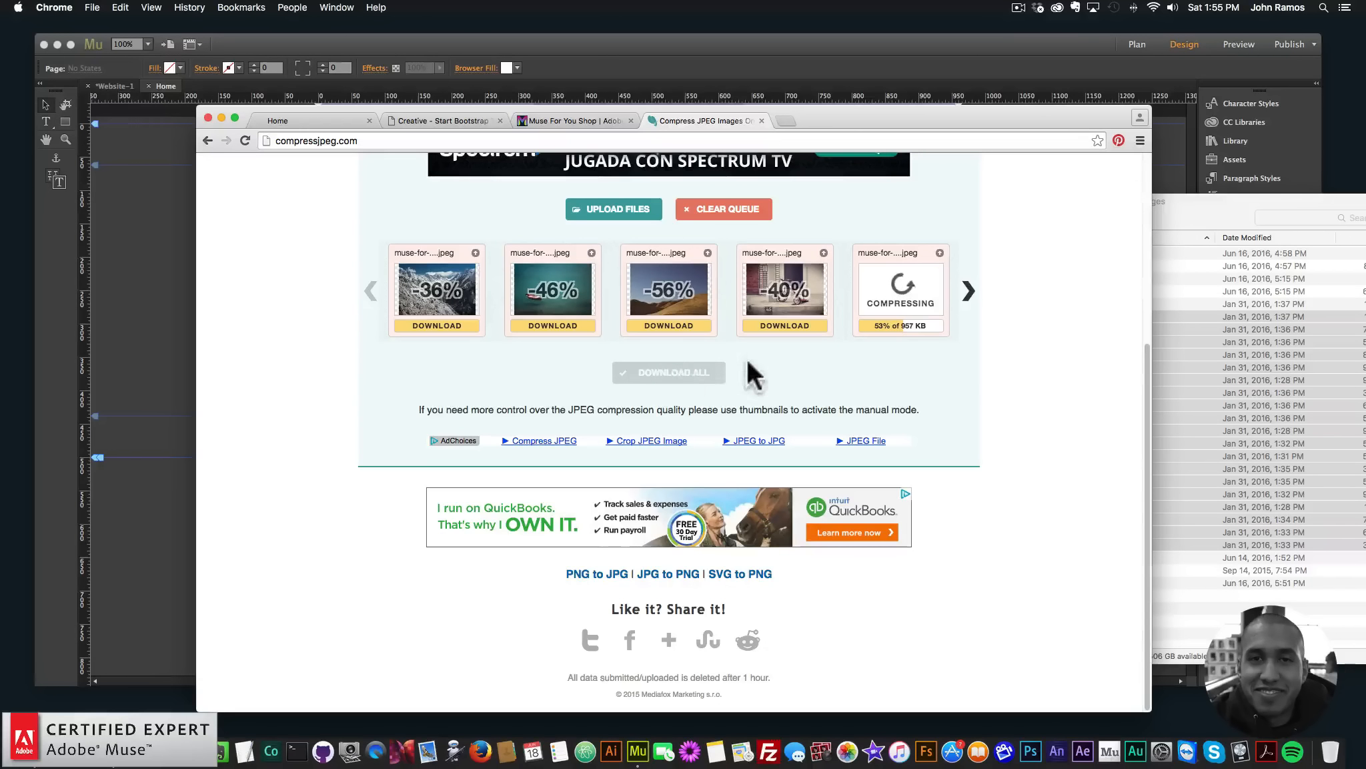
left_click(762, 120)
Step: Open the compressjpeg folder in Finder and check the file info of muse-for-you-image-160-min.jpeg for its size and dimensions
left_click(1236, 215)
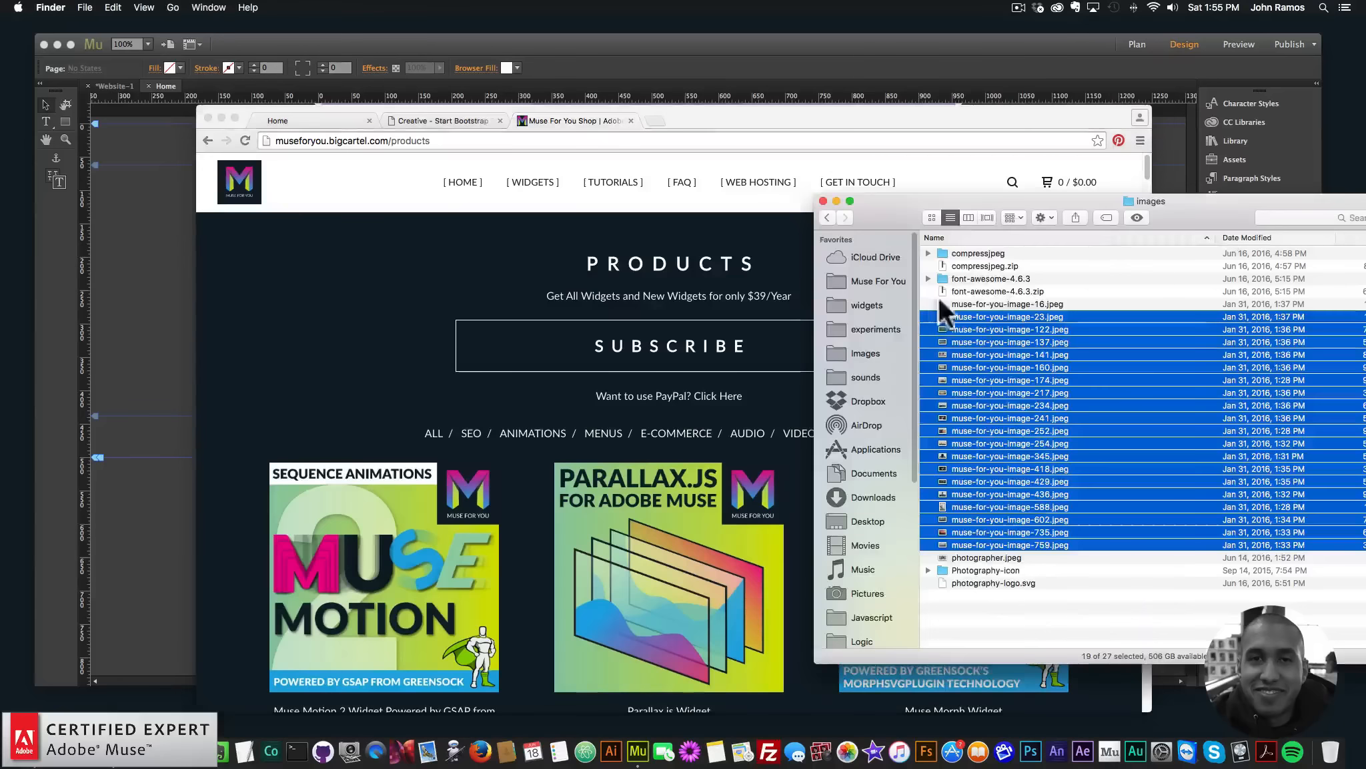
left_click(970, 249)
double_click(970, 249)
left_click_drag(1066, 220, 843, 216)
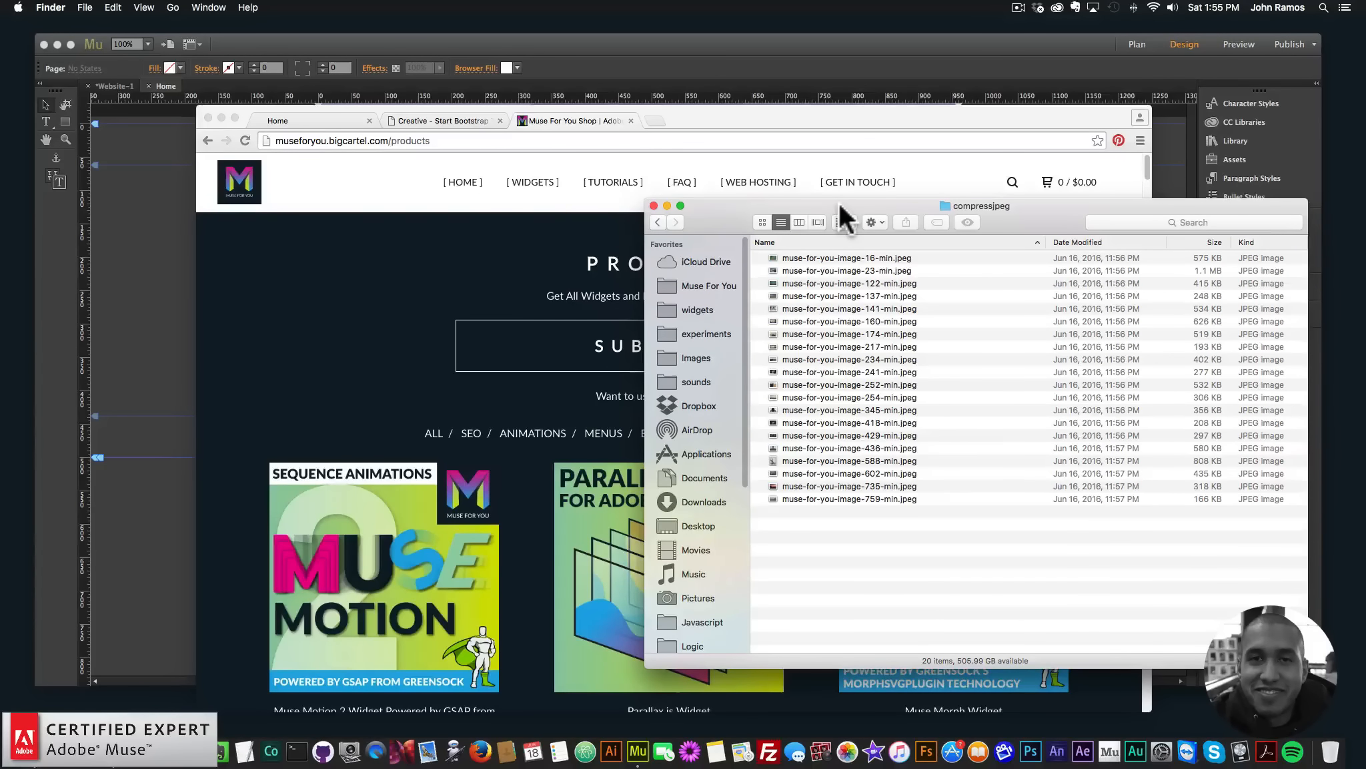
left_click(839, 320)
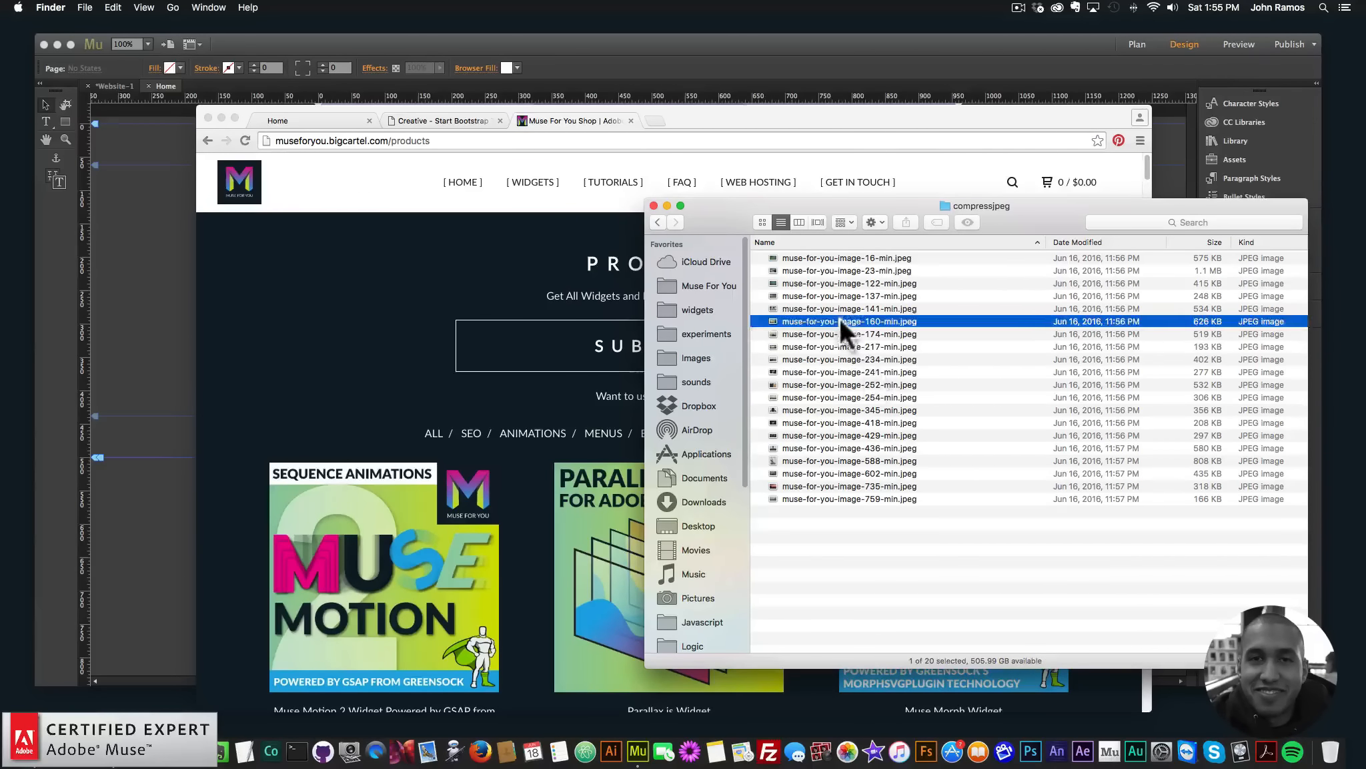
right_click(840, 320)
left_click(867, 401)
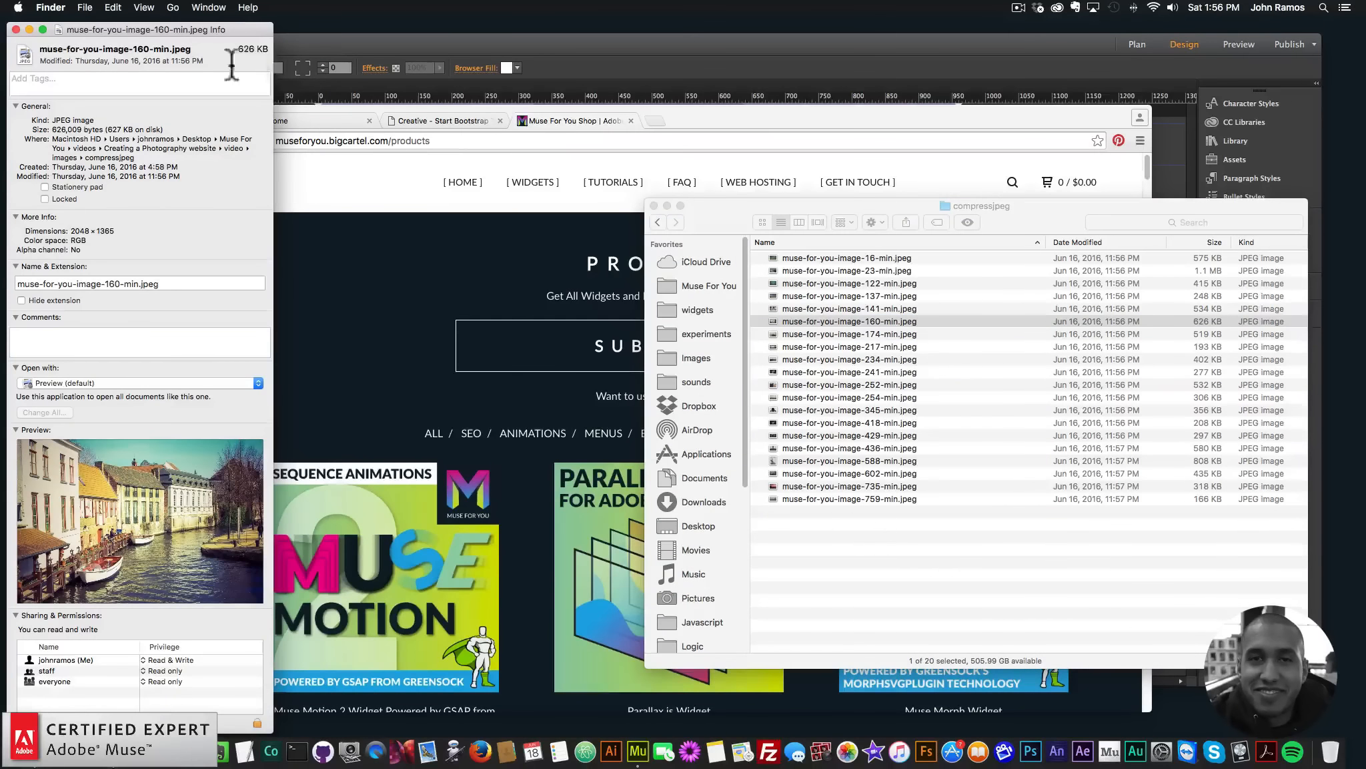
left_click(15, 30)
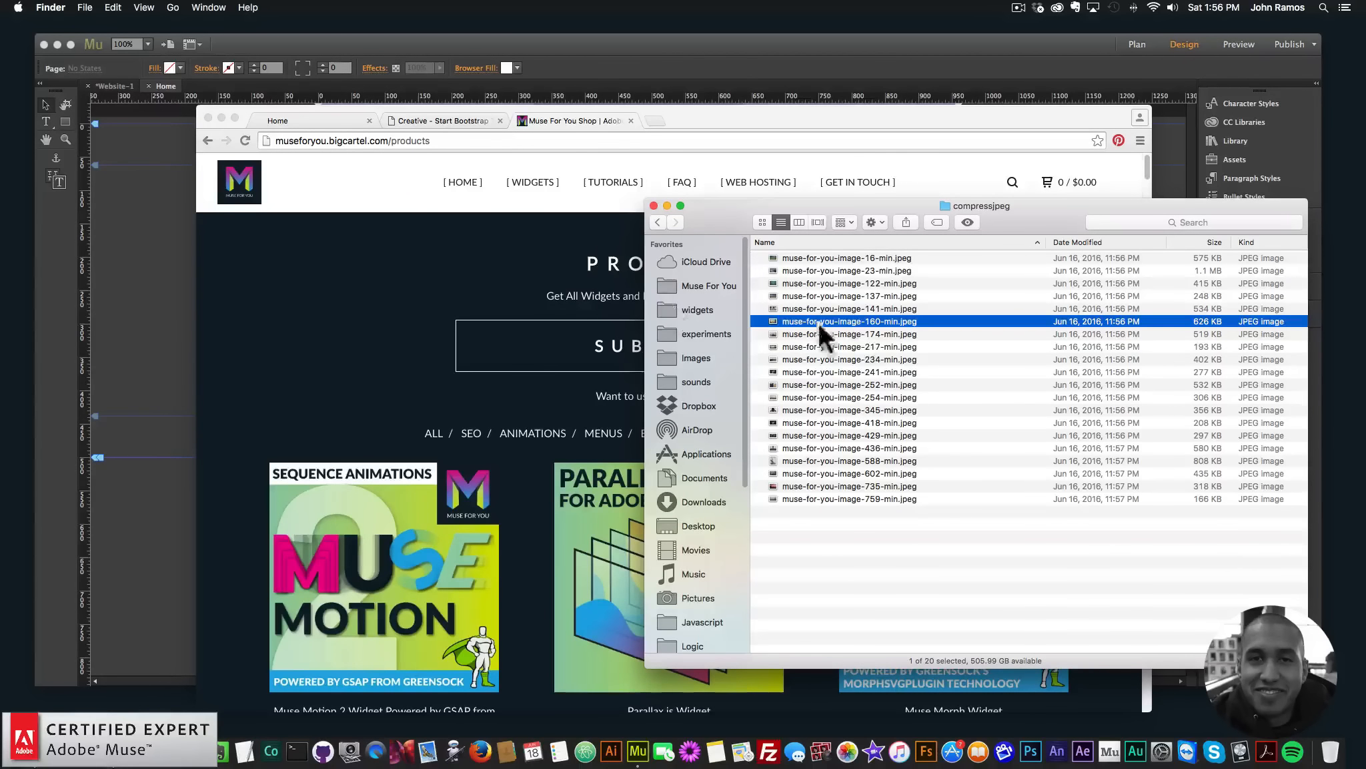
Step: Switch back to Adobe Muse and open the options of the FSC – With Overlay and Image widget
left_click(137, 265)
left_click(310, 134)
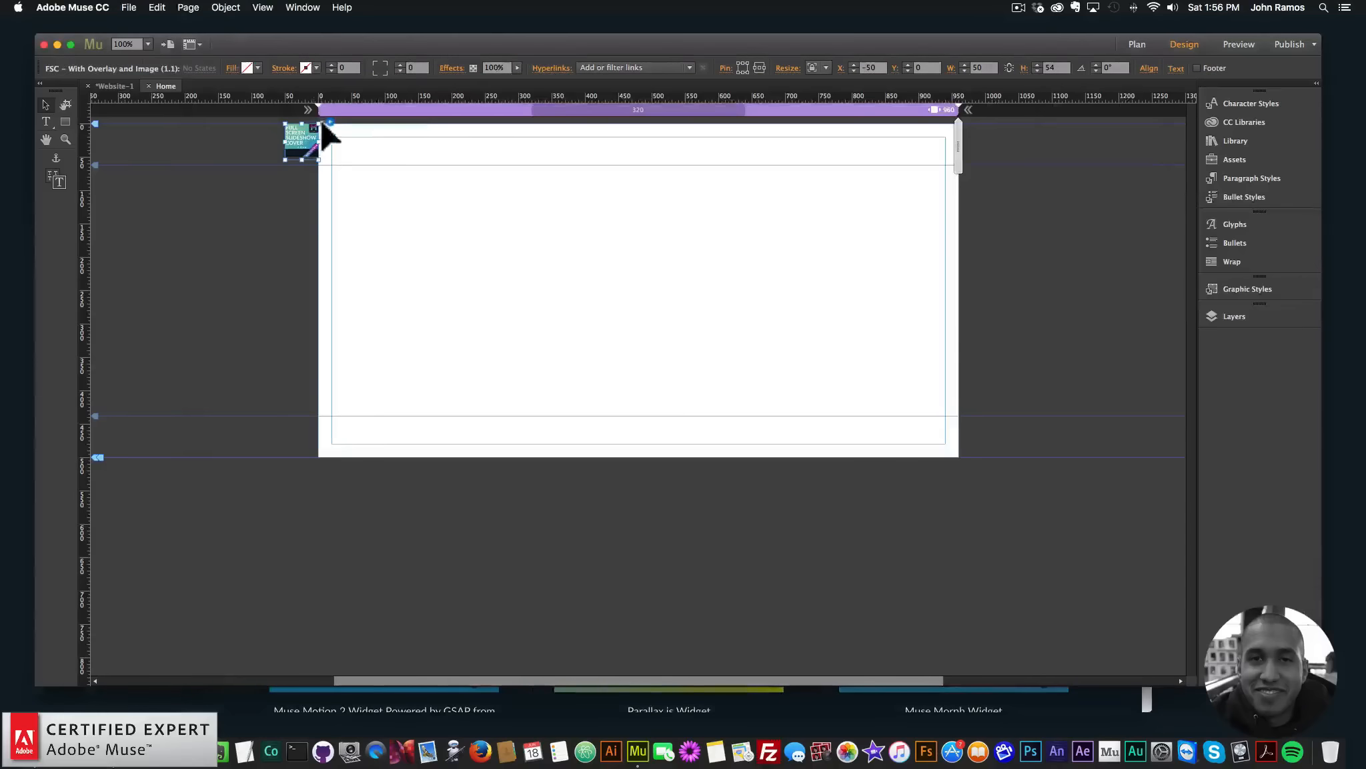
left_click(330, 122)
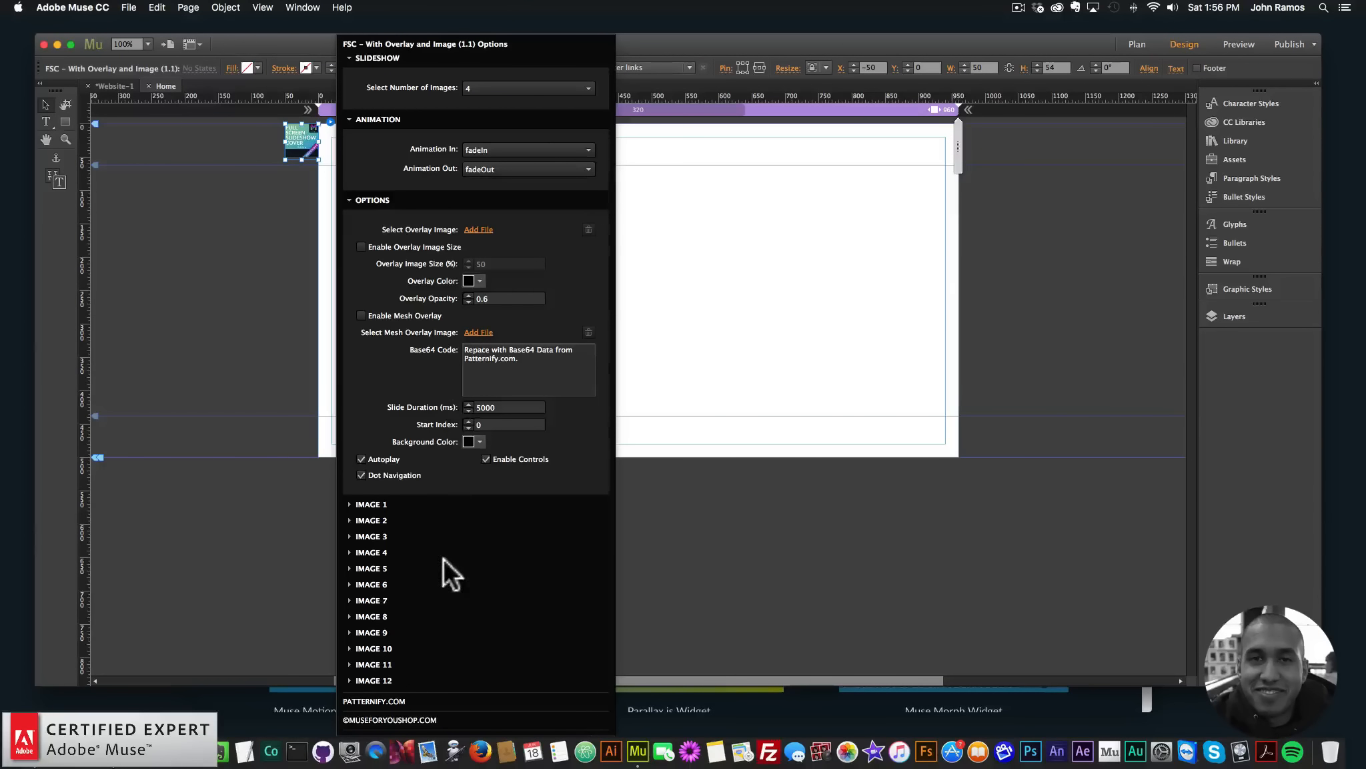
Step: Set the slideshow's Image 1 to muse-for-you-image-241-min.jpeg from the compressjpeg folder, browsing the files as thumbnails
left_click(371, 504)
left_click(479, 533)
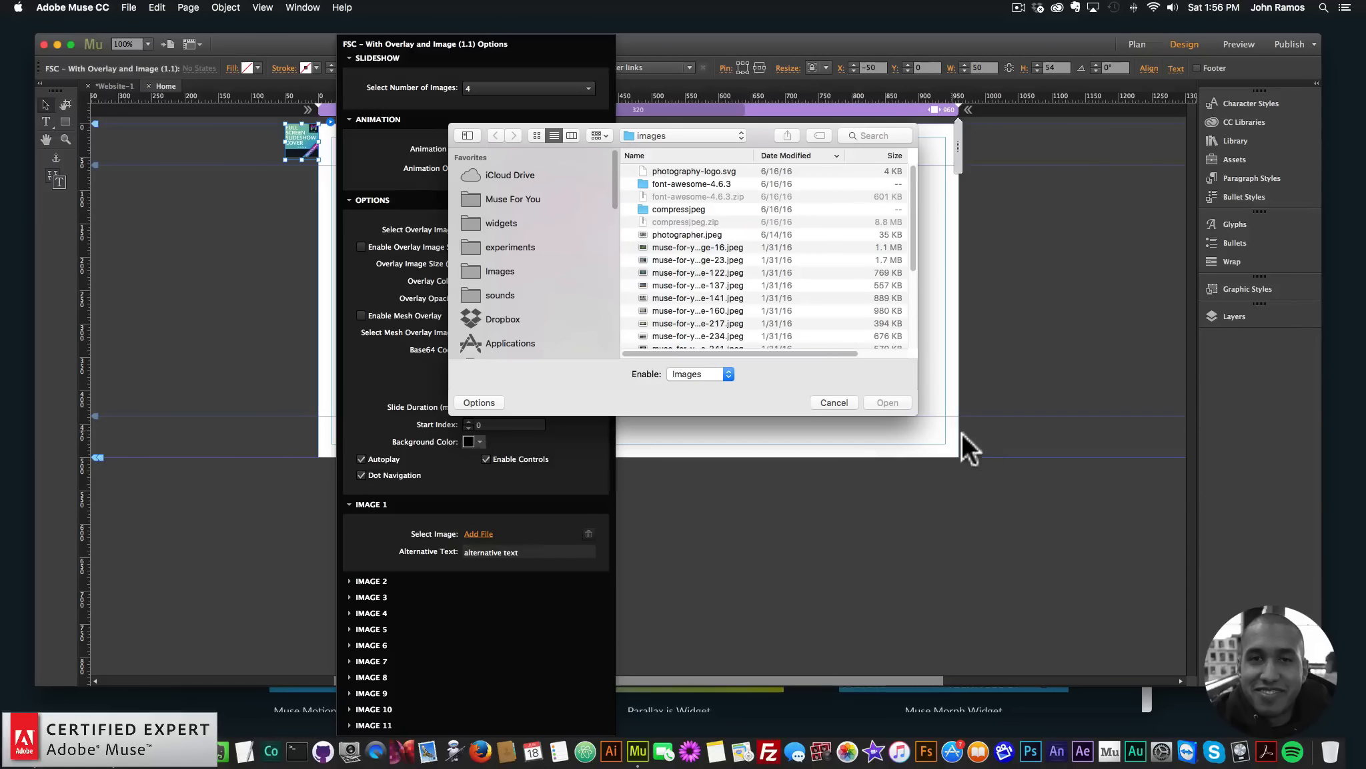
left_click(685, 211)
left_click(886, 402)
left_click_drag(924, 414, 1121, 554)
left_click(537, 135)
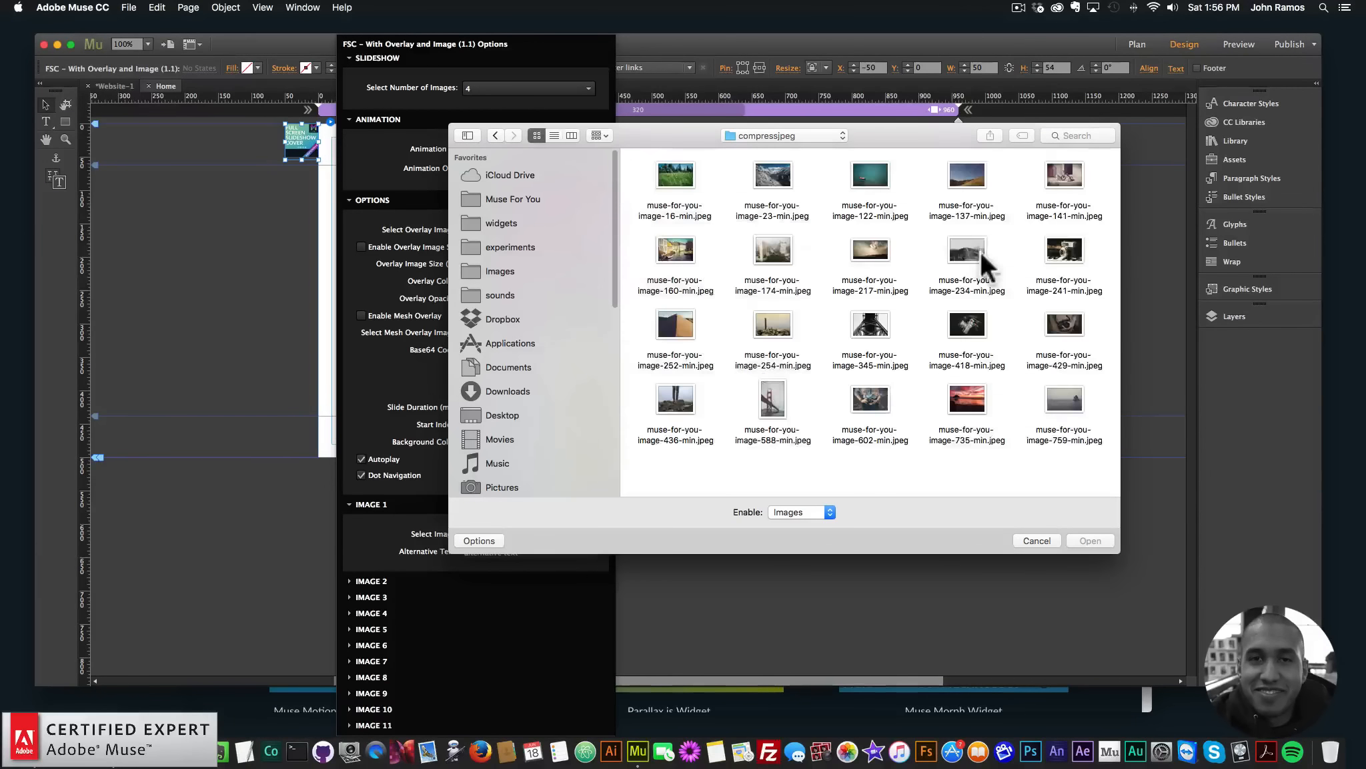
left_click(1062, 252)
double_click(1062, 257)
Step: Set the slideshow's Image 2 to muse-for-you-image-418-min.jpeg from the compressjpeg folder
left_click(371, 581)
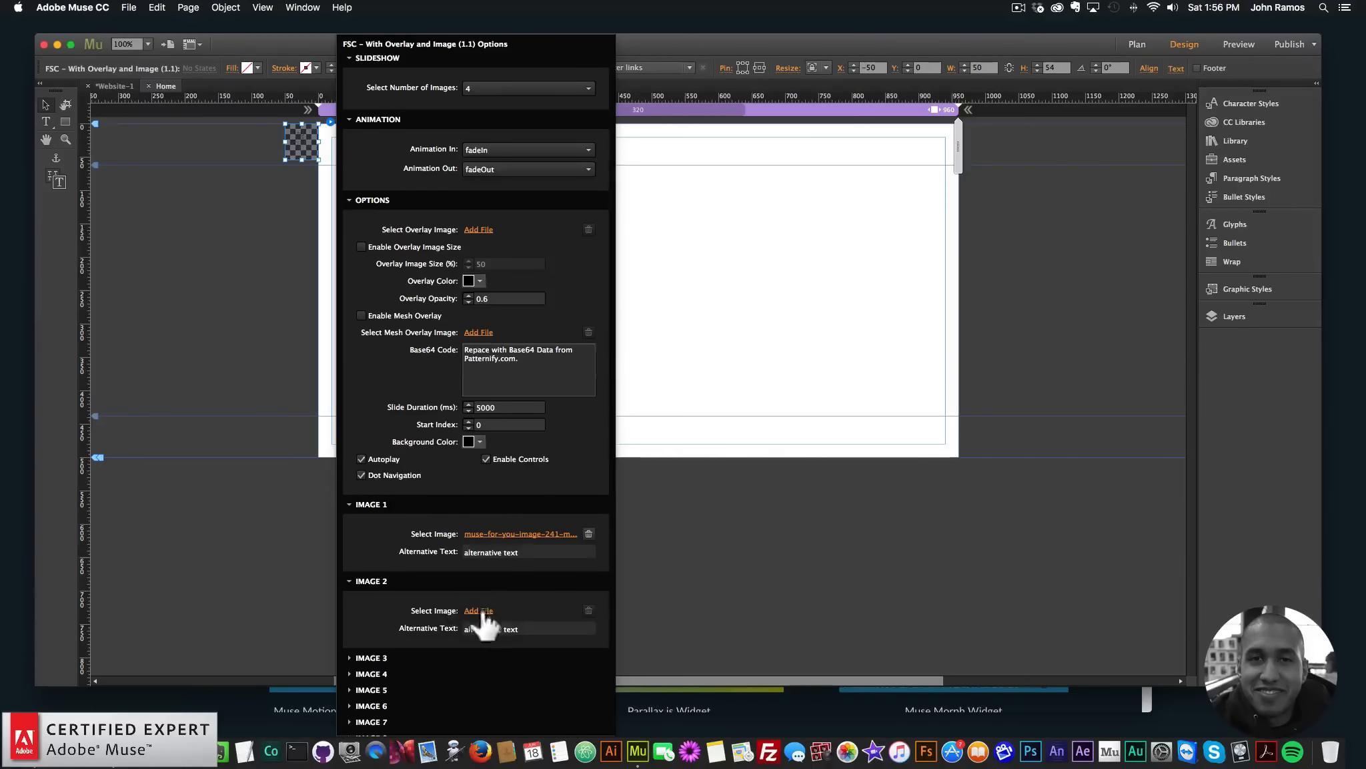
left_click(478, 610)
scroll(827, 260, "down", 5)
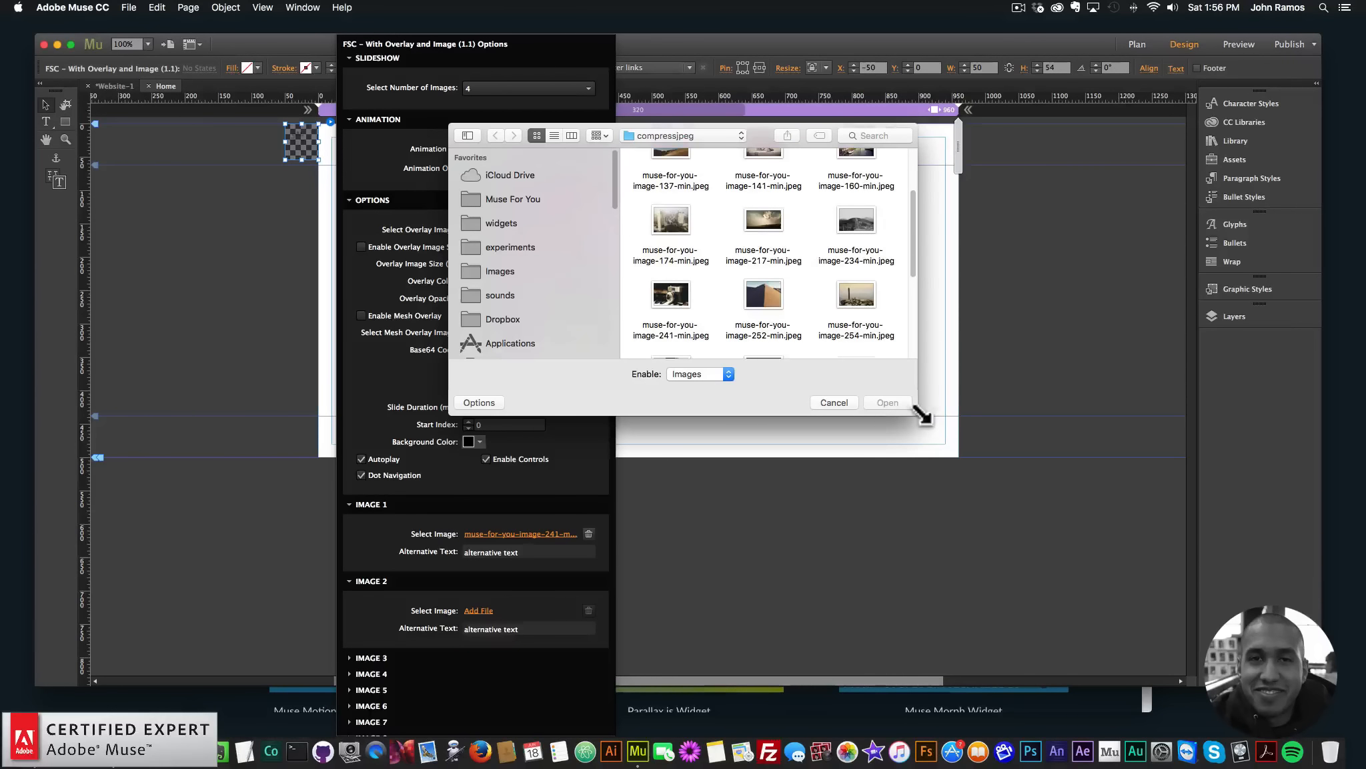
left_click_drag(919, 417, 1187, 540)
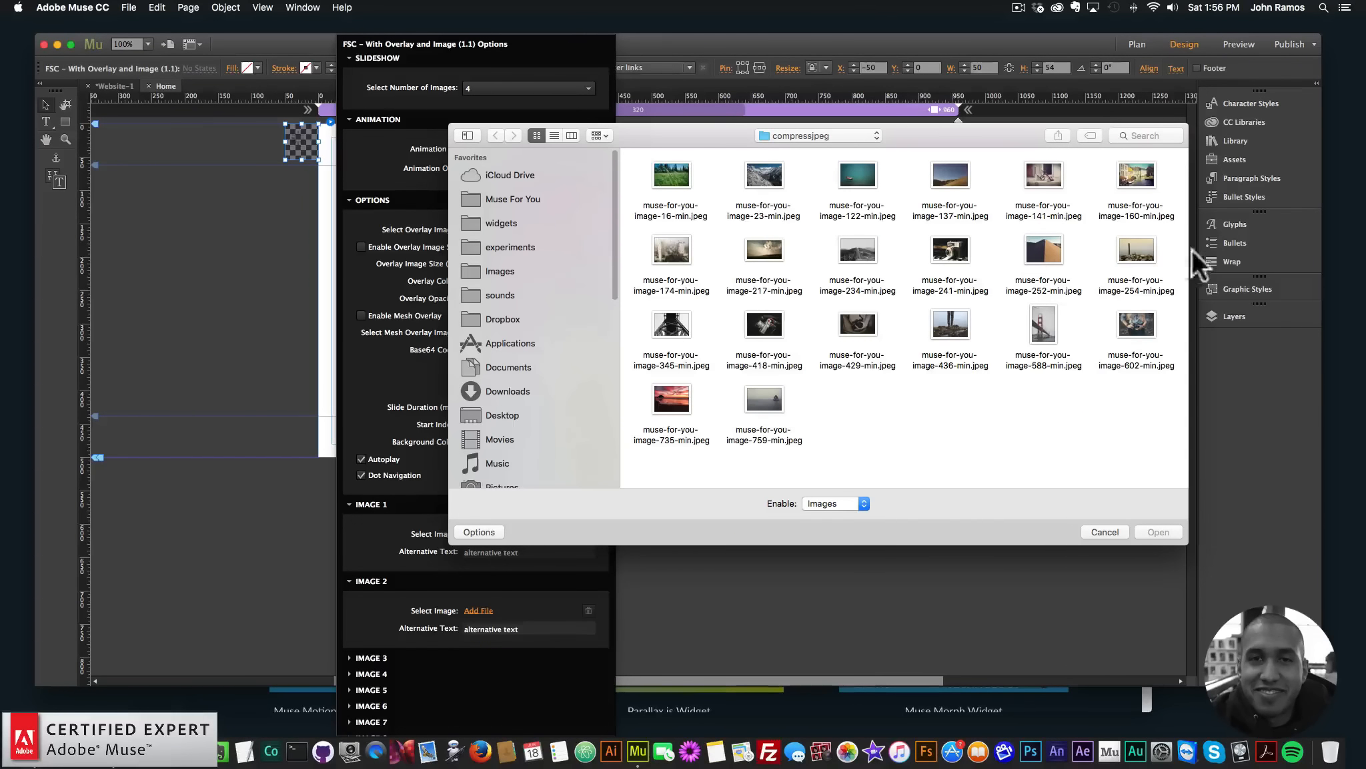
double_click(754, 331)
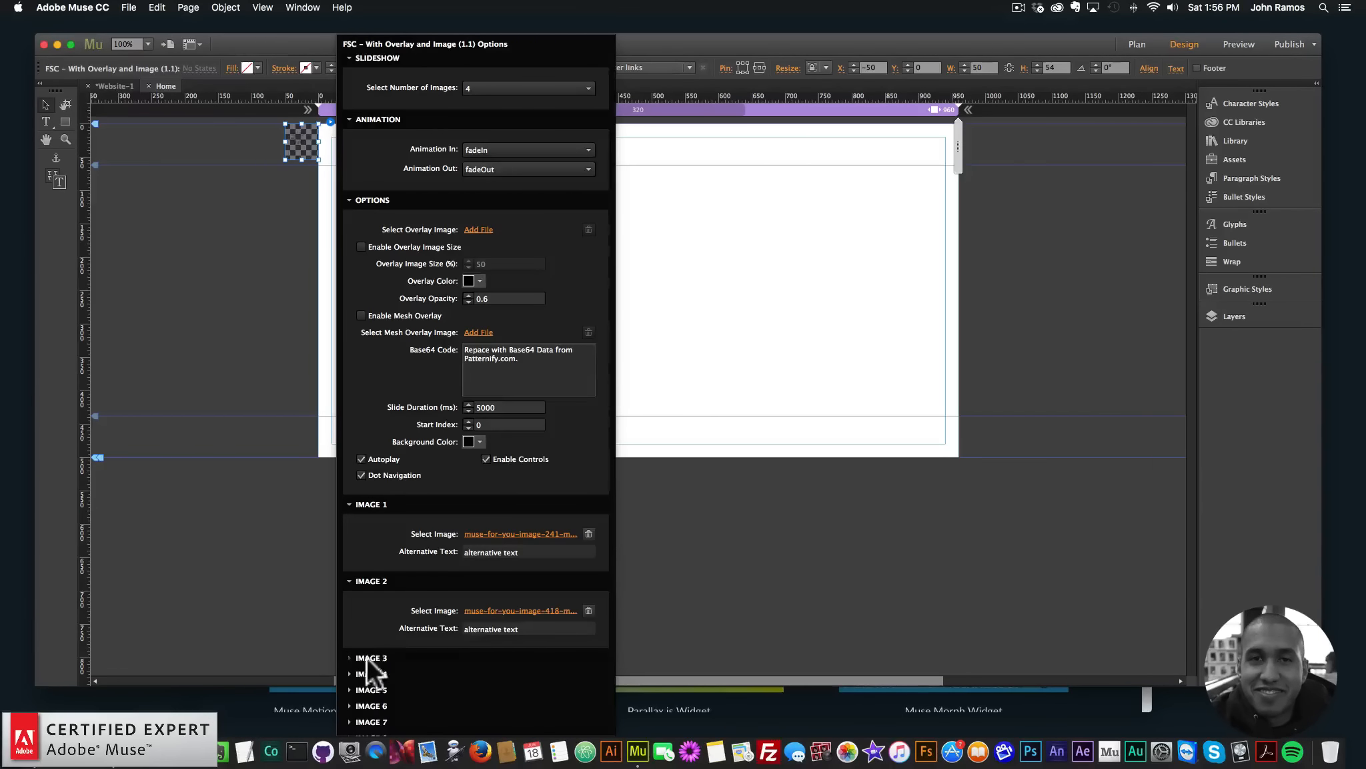
Step: Set the slideshow's Image 3 to muse-for-you-image-602-min.jpeg from the compressjpeg folder
left_click(371, 658)
left_click(473, 687)
scroll(855, 274, "down", 5)
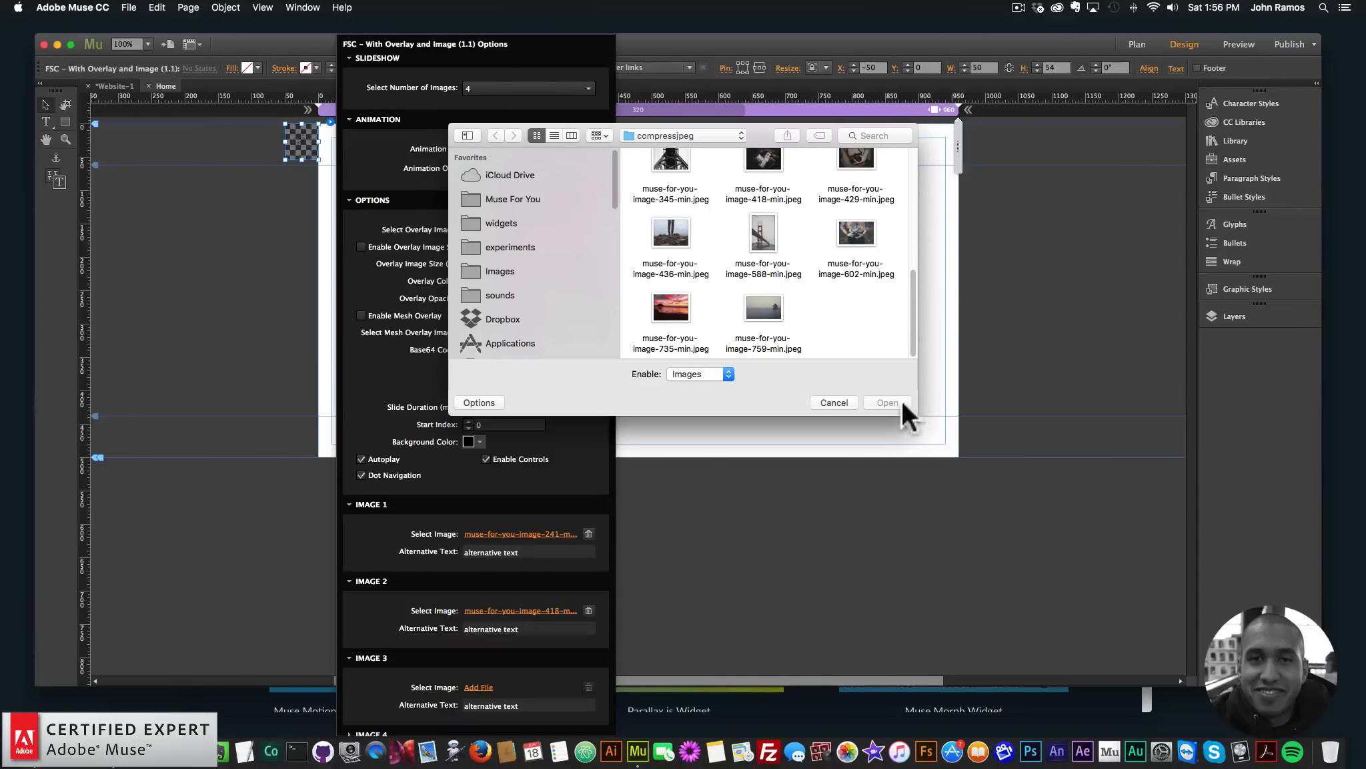
double_click(859, 232)
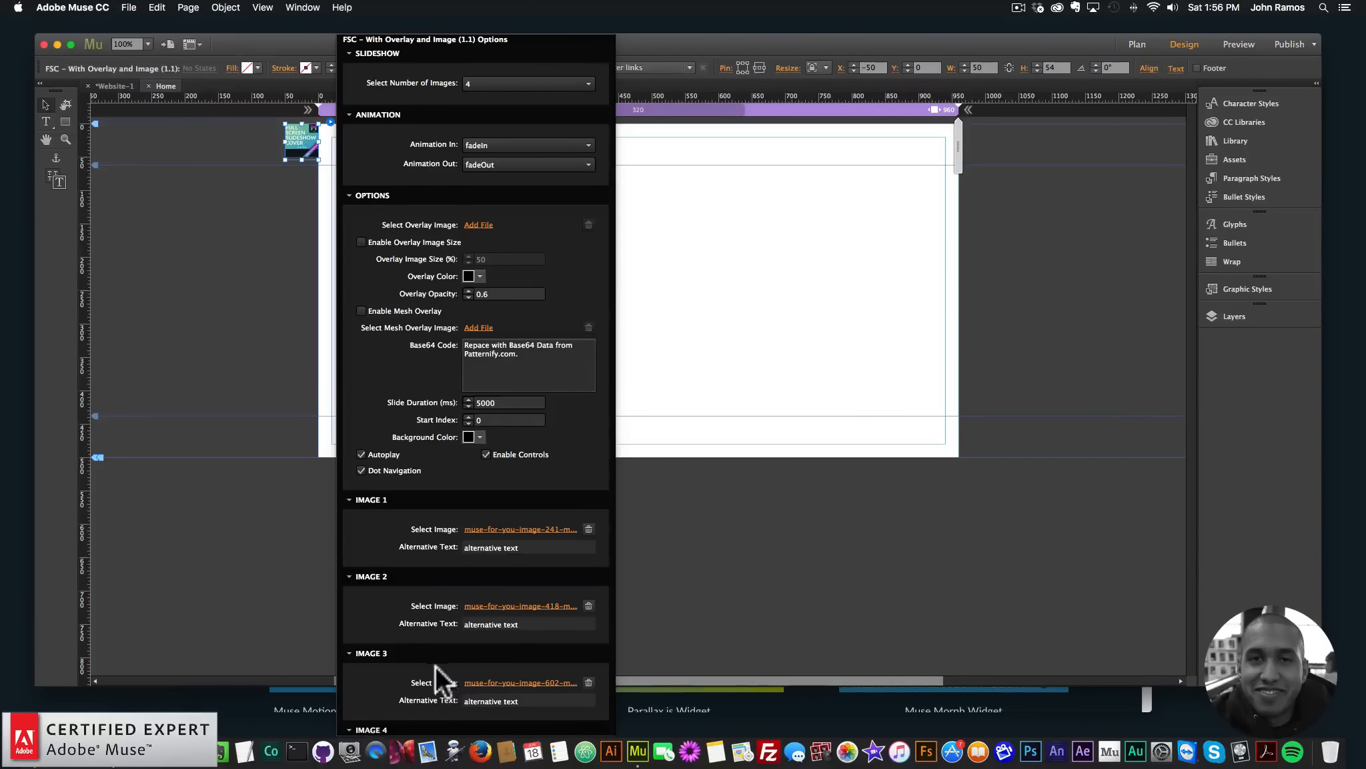
Step: Collapse the Image 1 and Image 2 settings, set Image 4 to muse-for-you-image-429-min.jpeg, and close the widget options
left_click(372, 499)
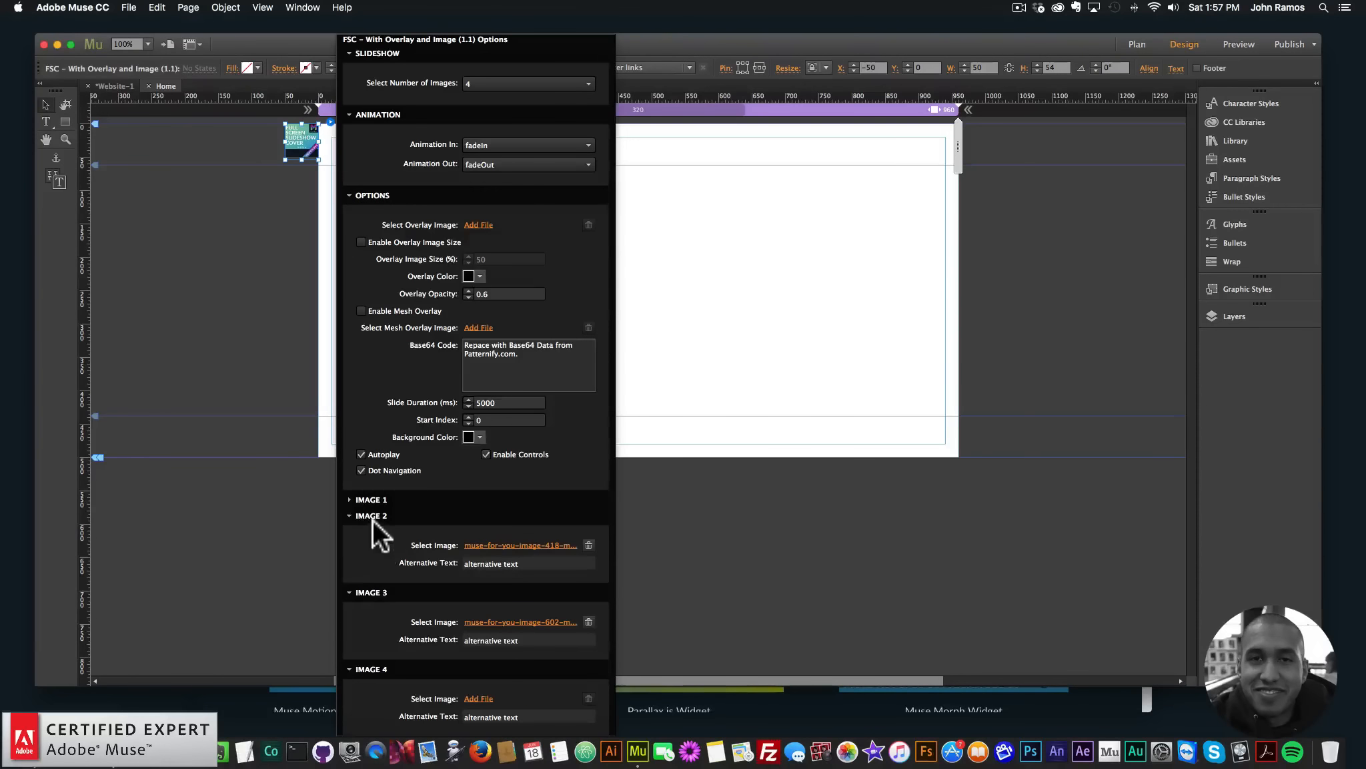
left_click(372, 516)
left_click(476, 637)
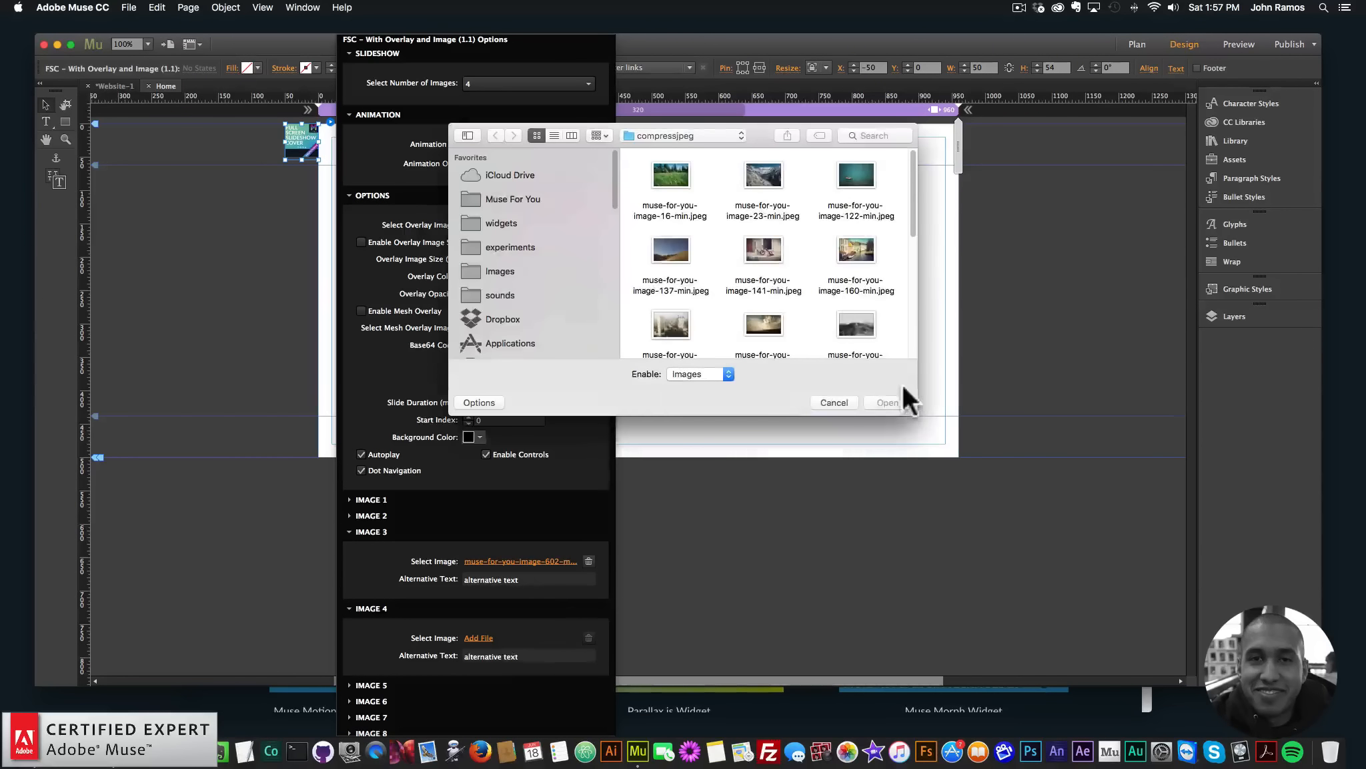
left_click_drag(916, 414, 1159, 532)
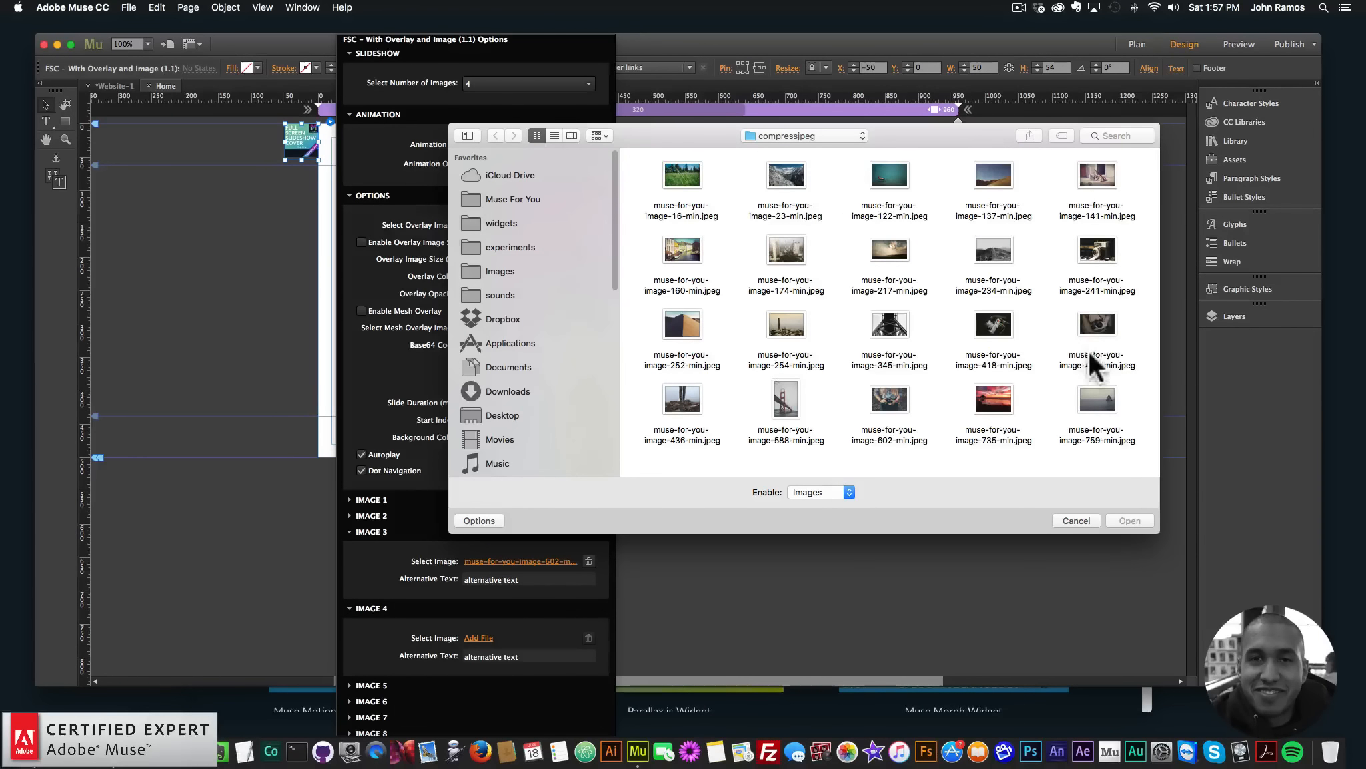
double_click(1097, 326)
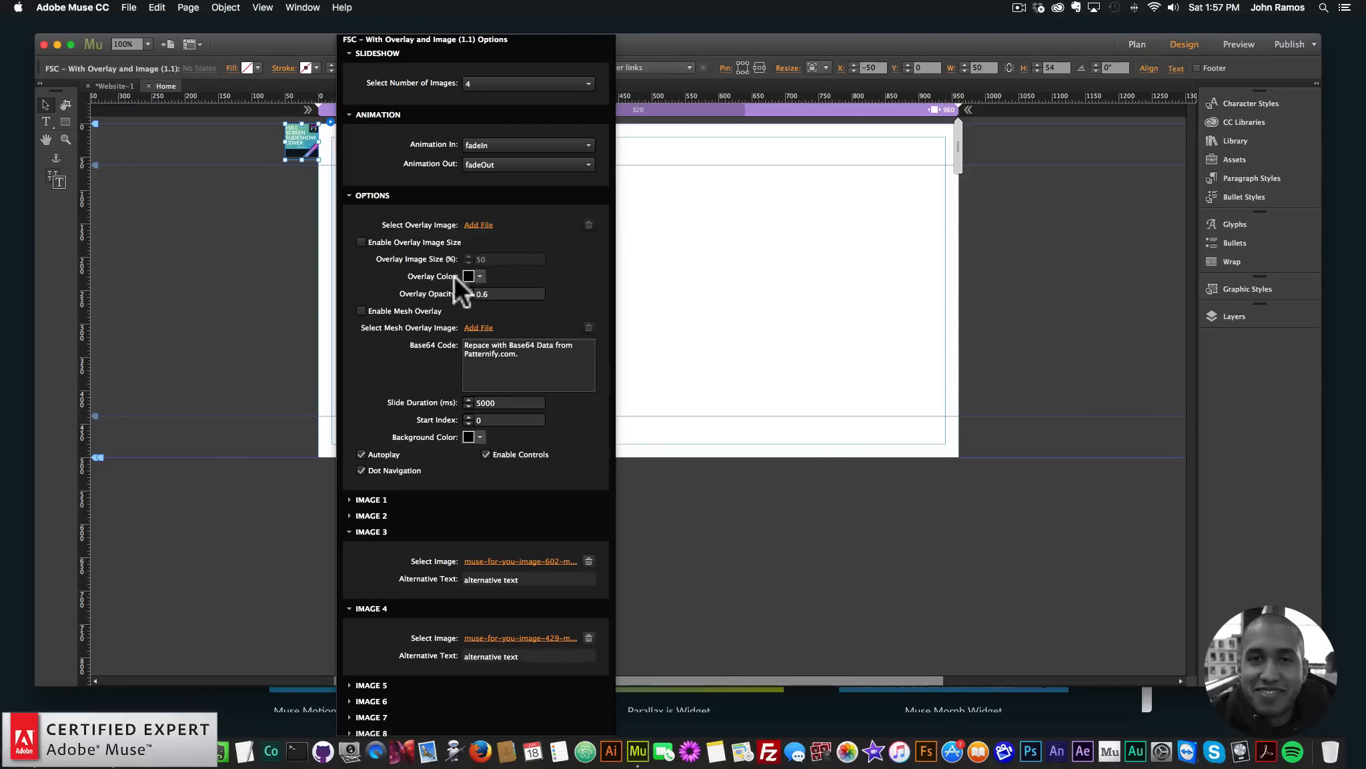
left_click(653, 290)
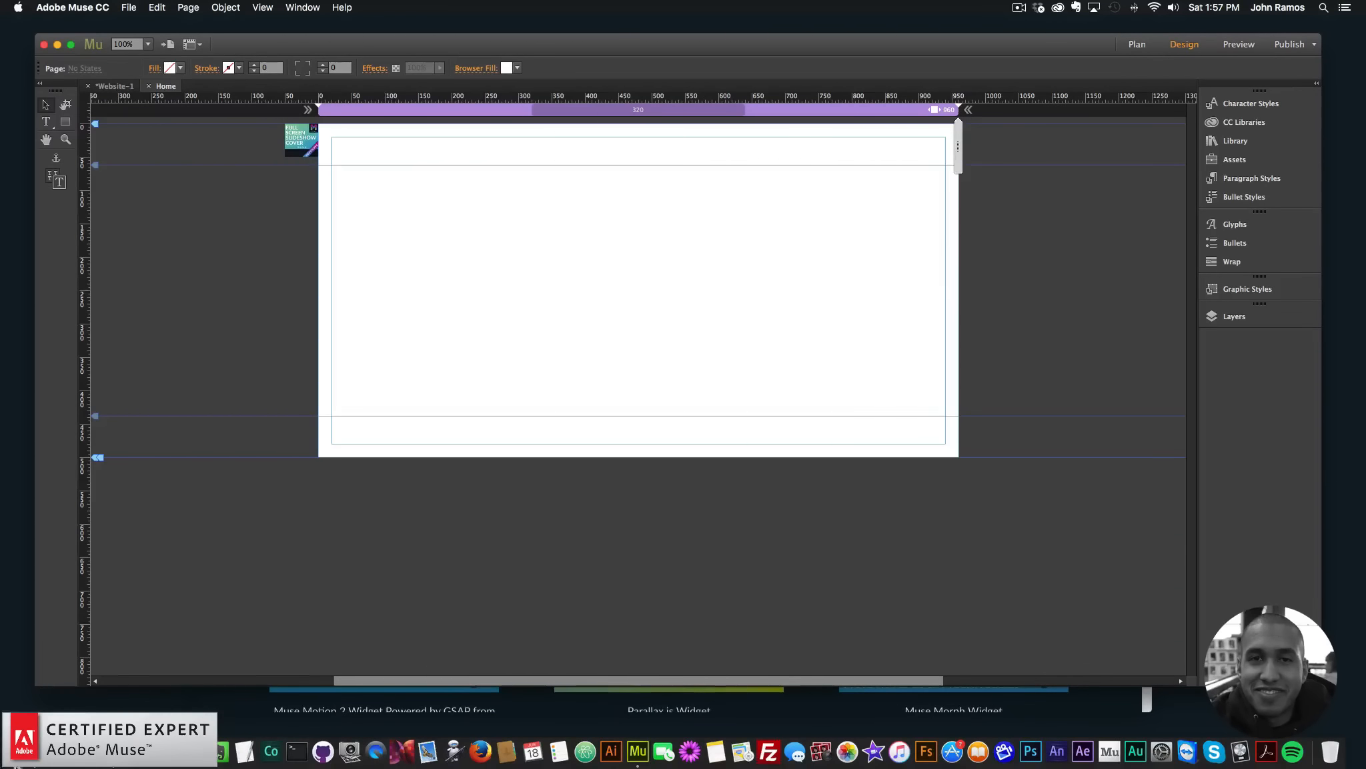
Step: Switch to Chrome to examine the Creative theme page's sections, then return to Adobe Muse, moving both windows aside for comparison
left_click(42, 742)
left_click(107, 742)
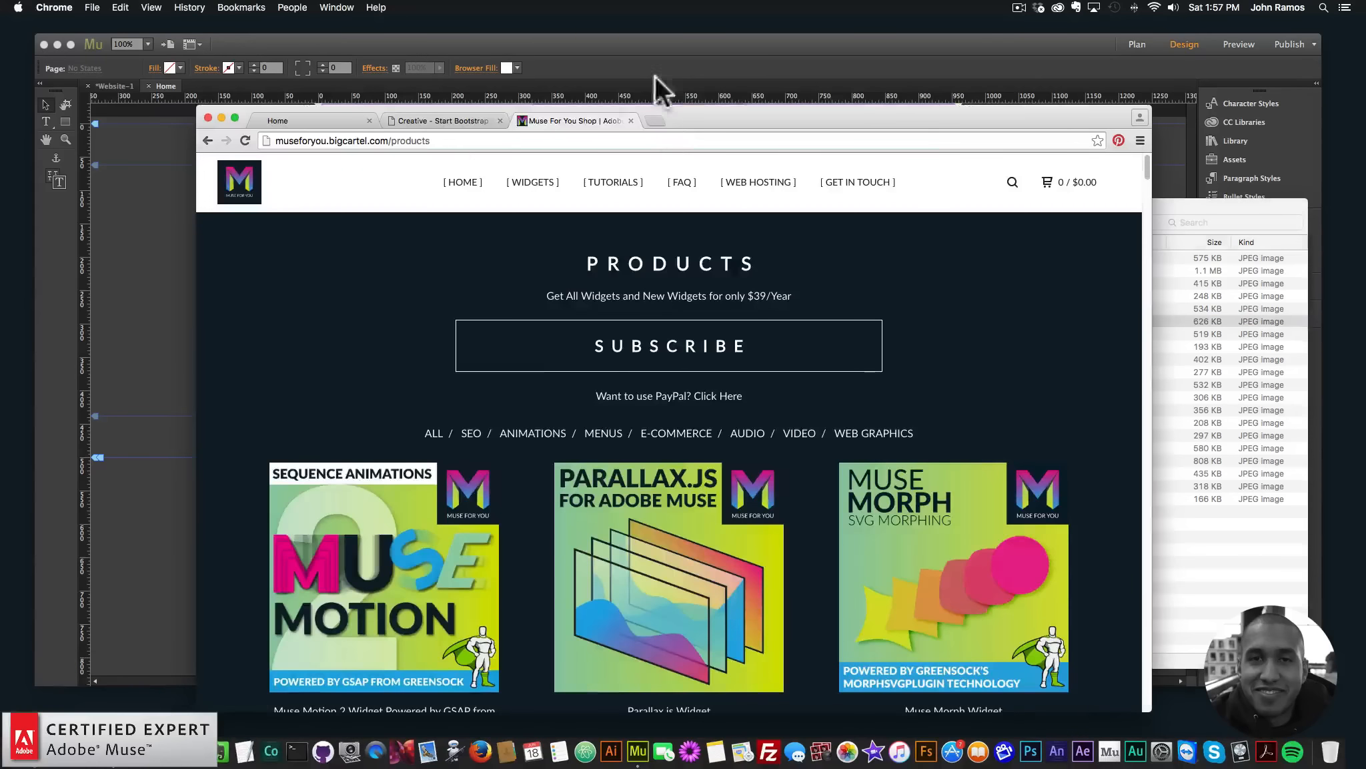
left_click(467, 121)
left_click_drag(755, 121, 1149, 114)
scroll(1094, 276, "down", 10)
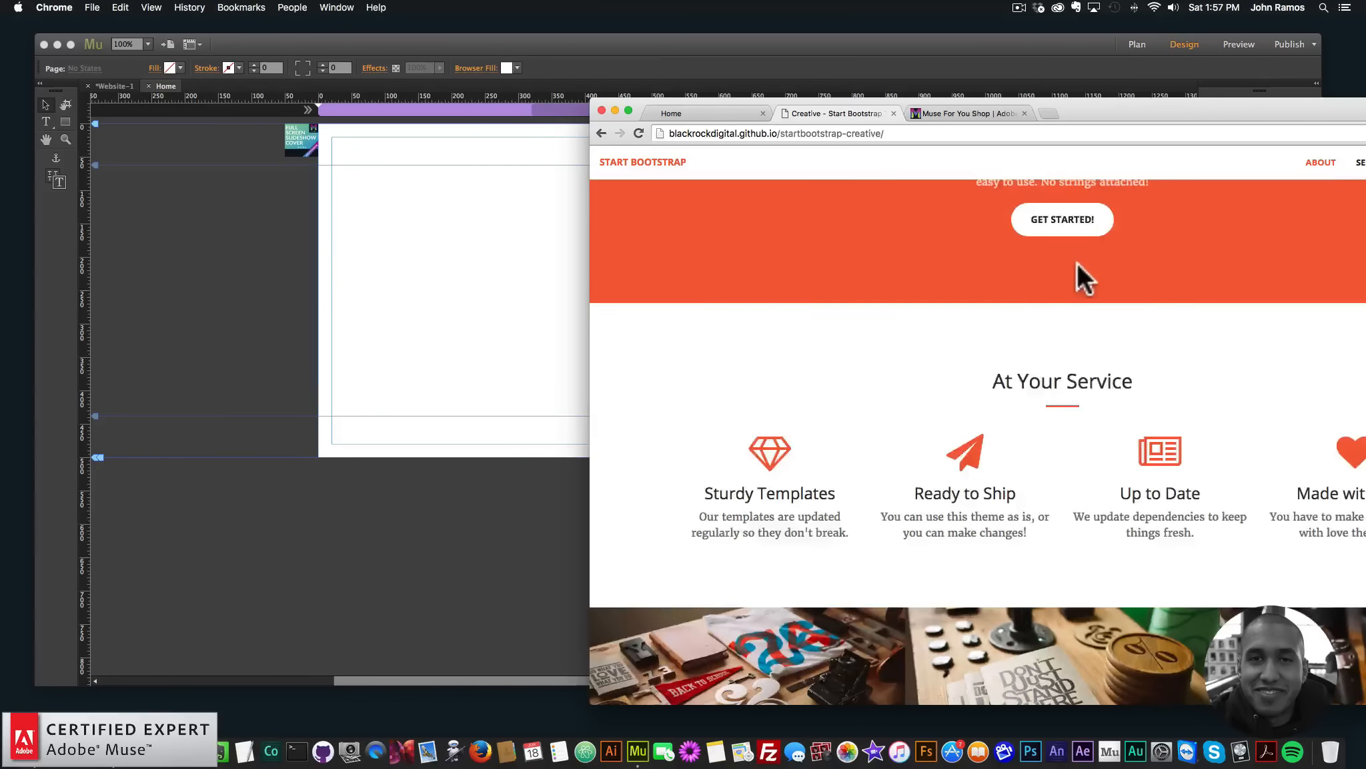
scroll(1077, 262, "up", 2)
left_click_drag(774, 40, 521, 31)
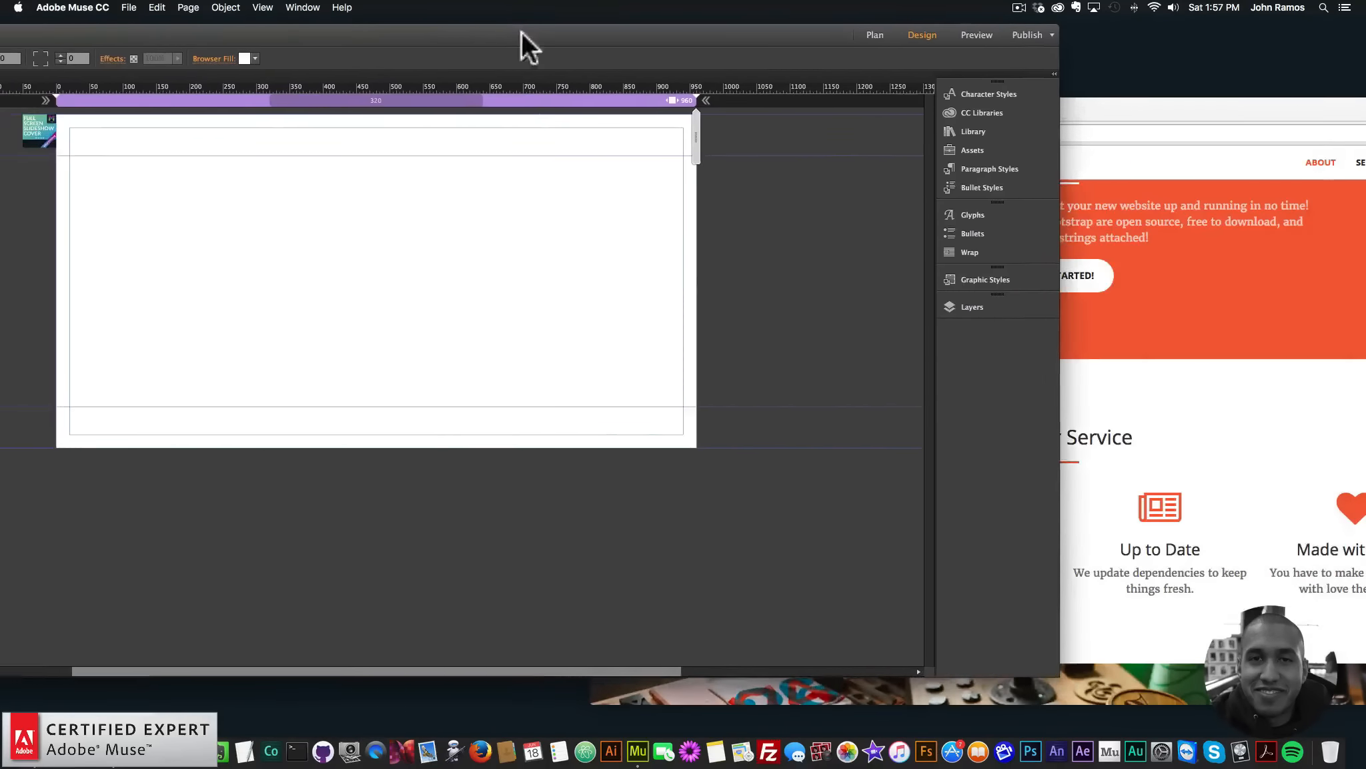
Step: Set the page's browser fill to the Creative theme's orange by sampling it from the page behind
left_click(42, 128)
left_click(435, 282)
left_click(255, 59)
left_click(254, 98)
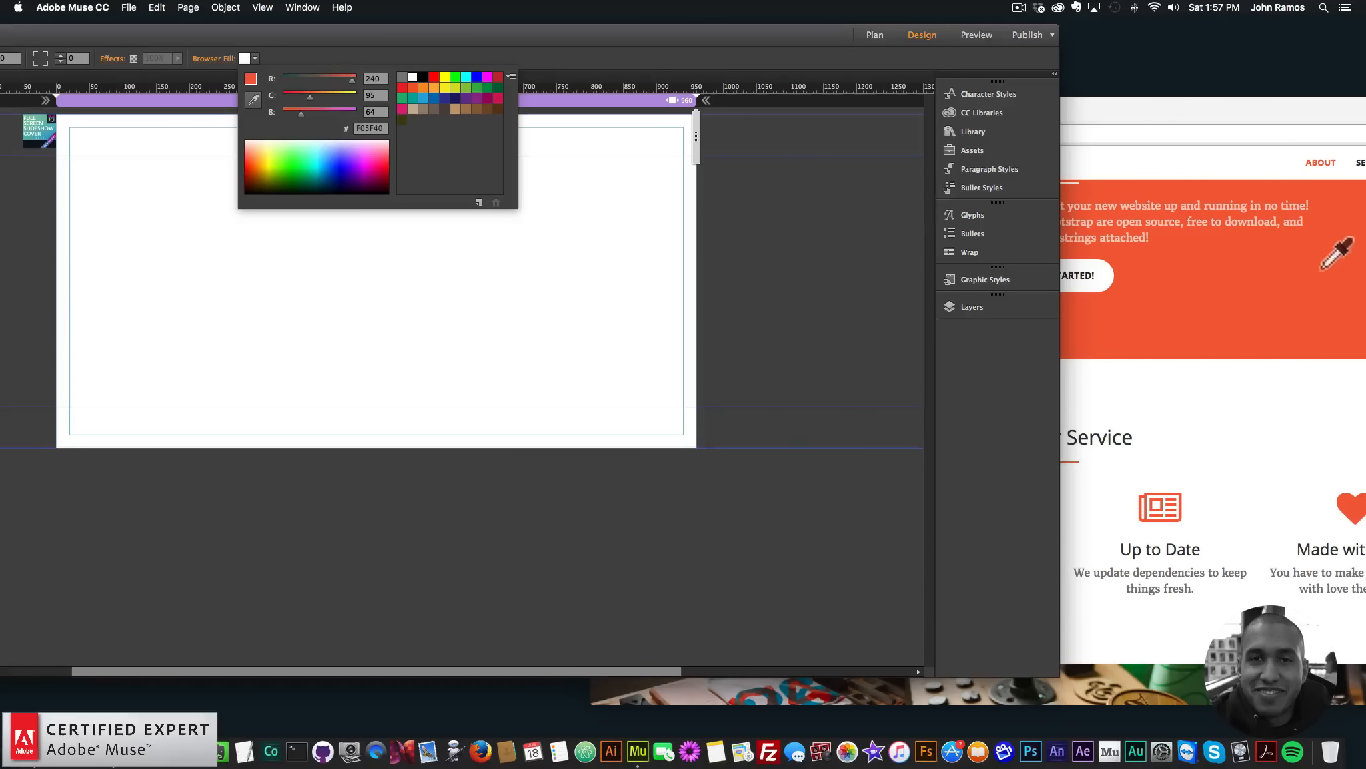
left_click(1234, 267)
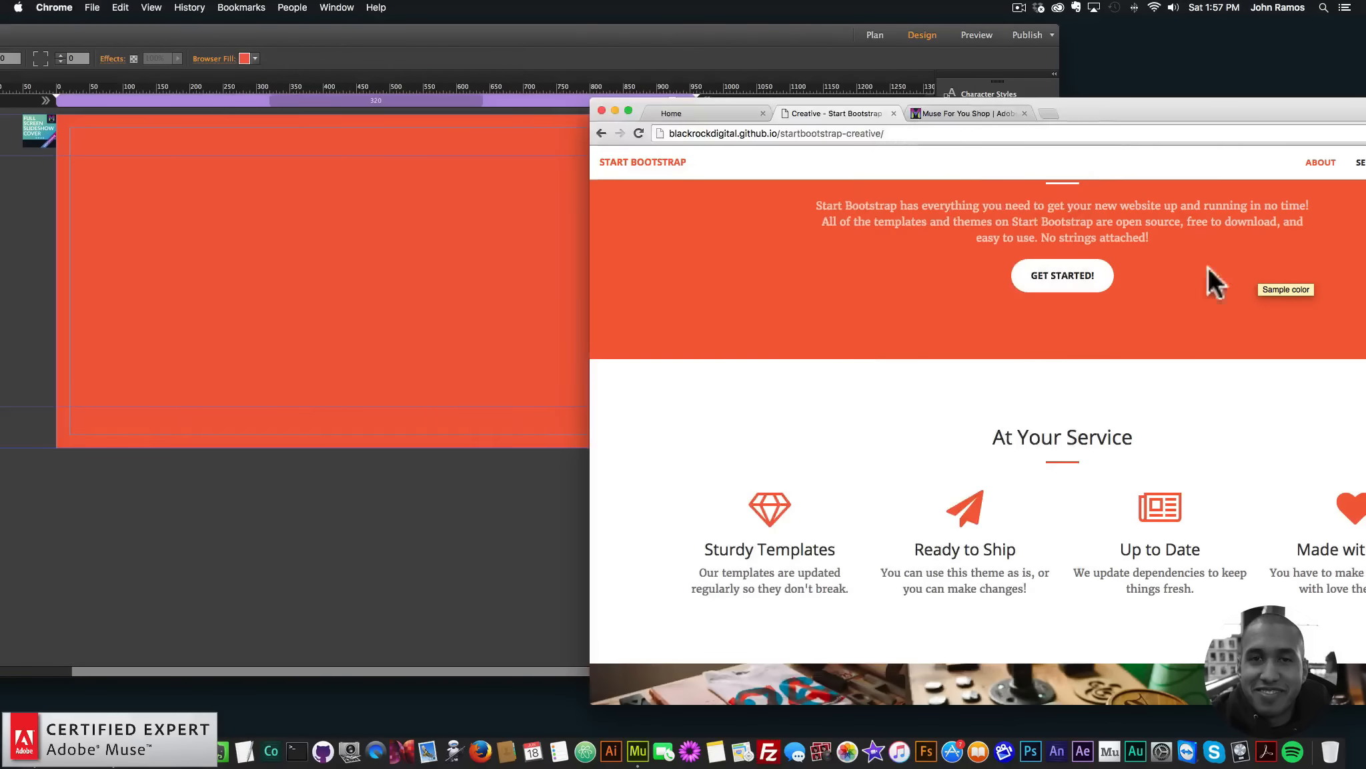
Step: Save the orange F05F40 as a new swatch and set the page's browser fill to white
left_click(351, 181)
left_click(255, 59)
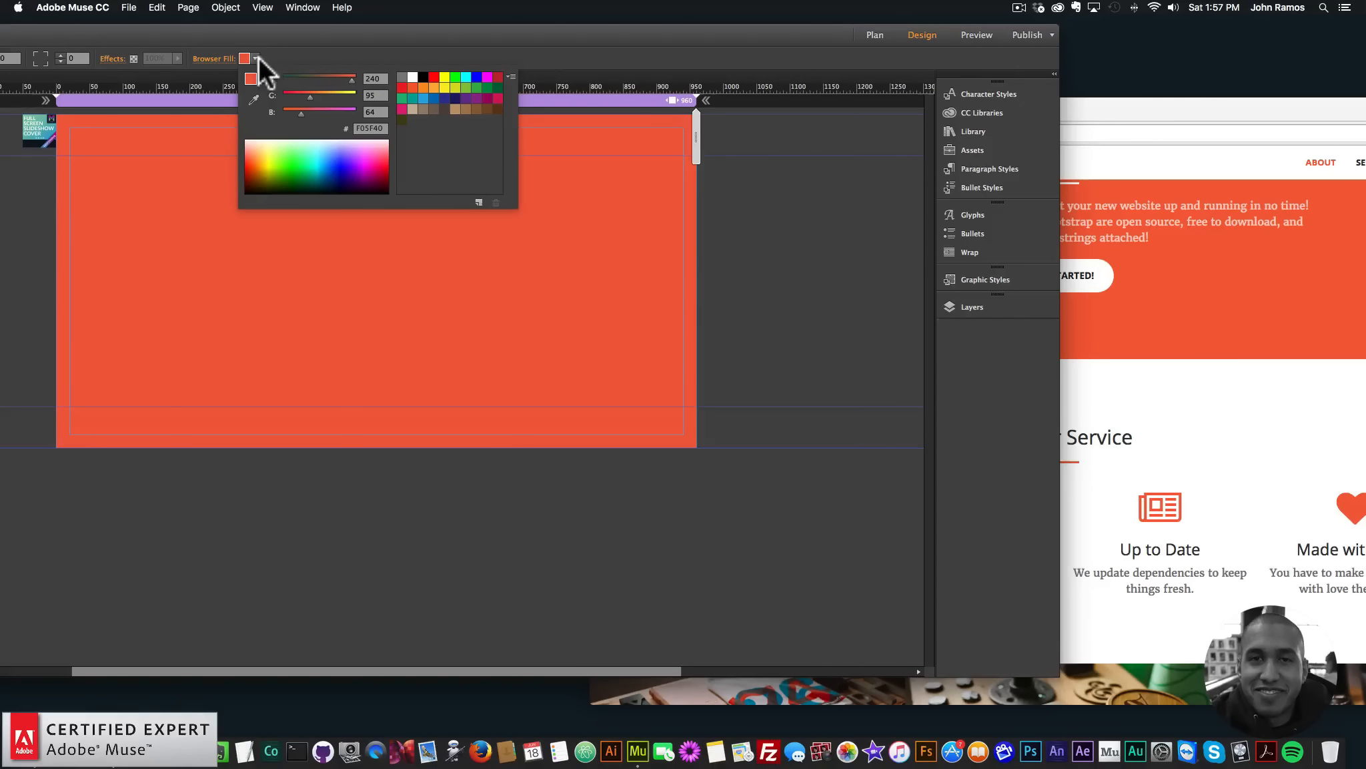
left_click(477, 201)
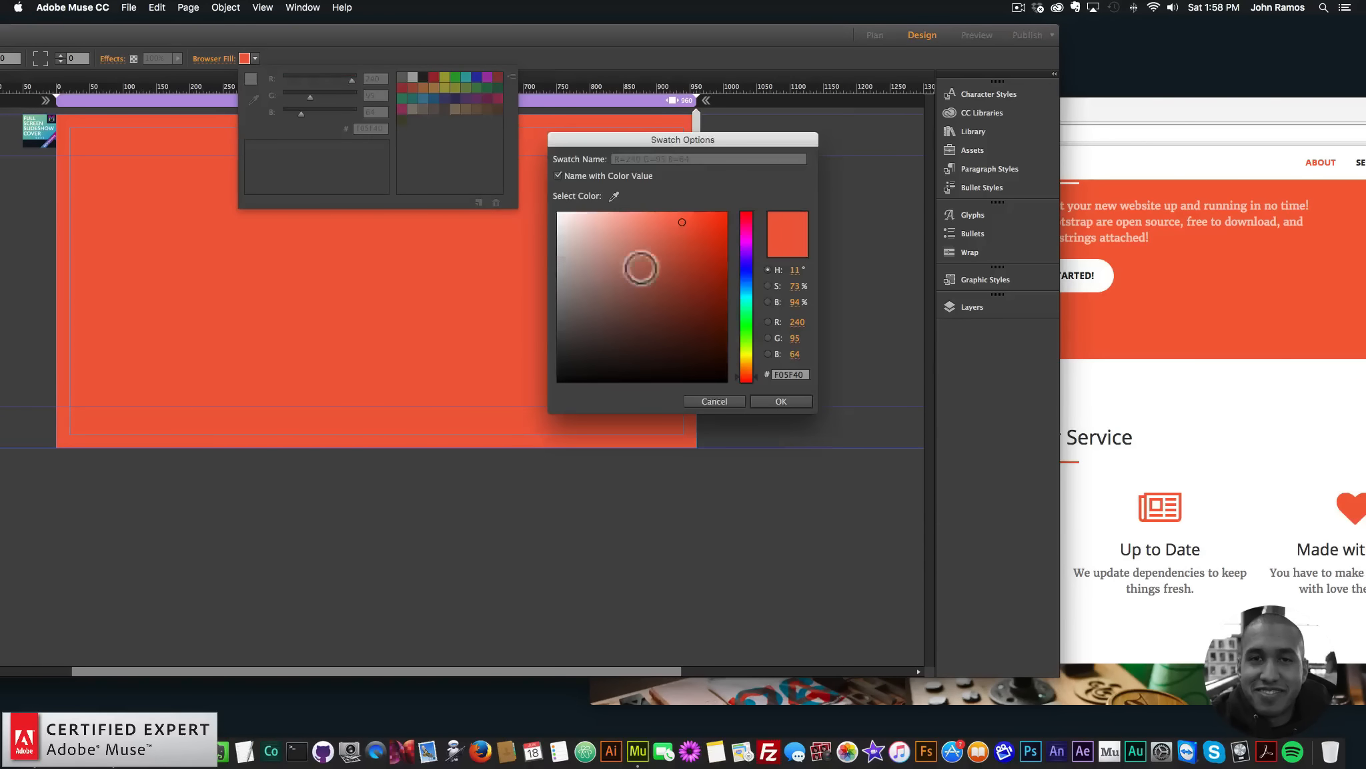
left_click(776, 399)
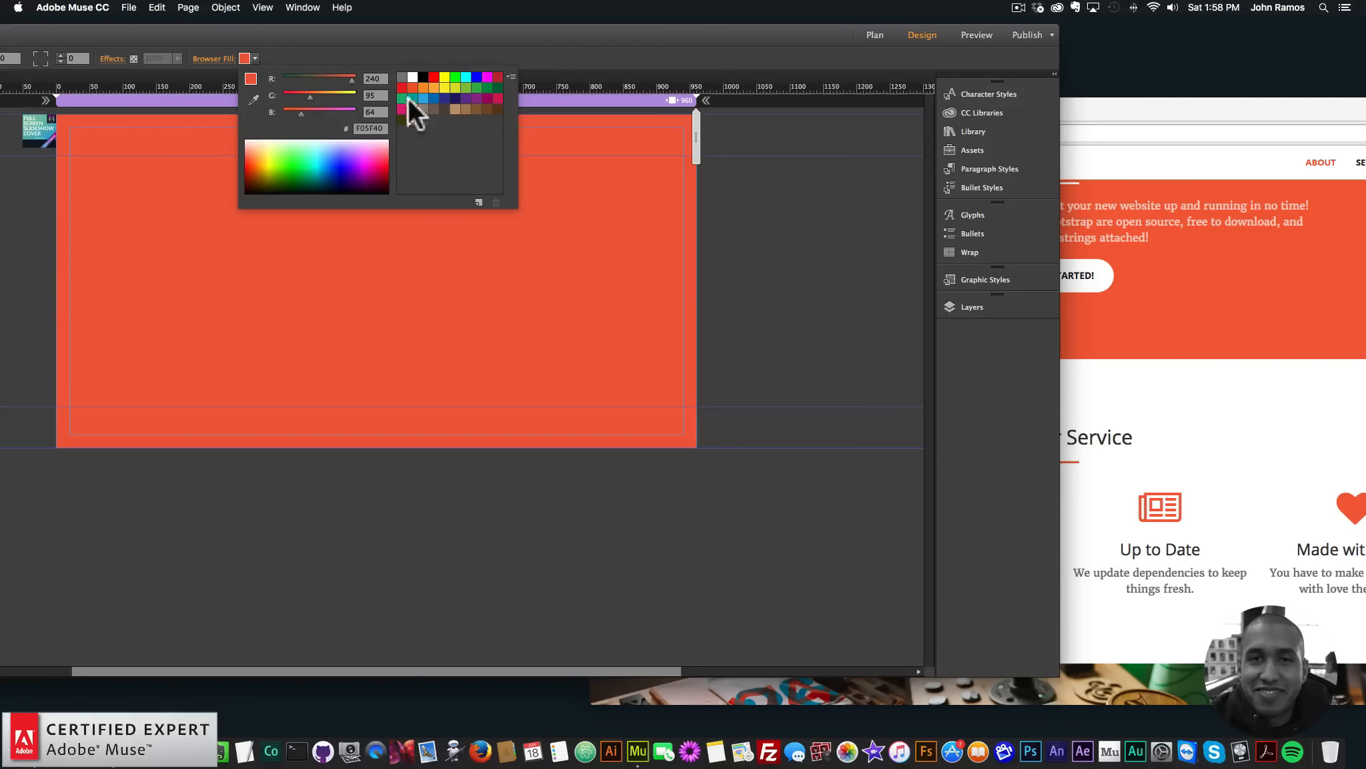
left_click(413, 78)
left_click(574, 287)
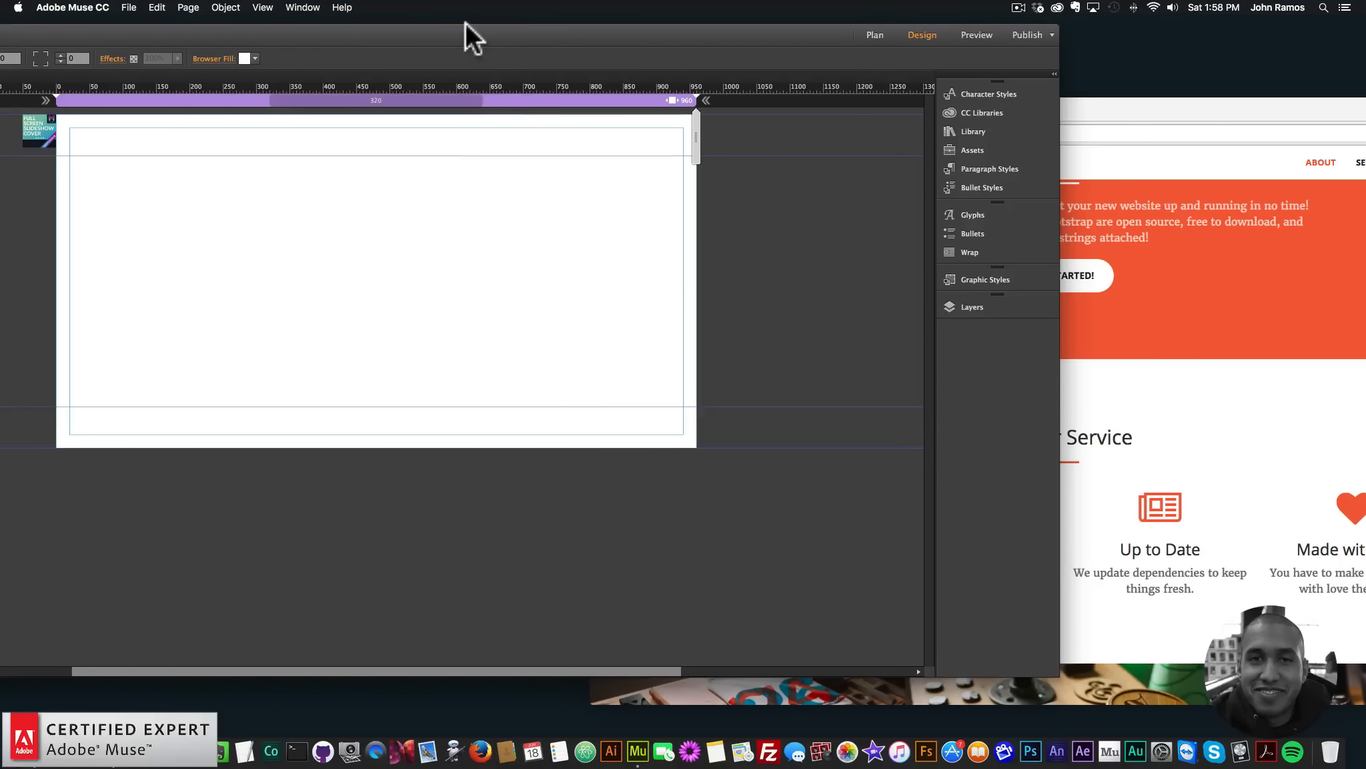
Step: Move the Muse window over, view the slideshow preview in Chrome's Home tab, and minimise the Chrome window
left_click_drag(473, 31, 640, 35)
left_click(1305, 115)
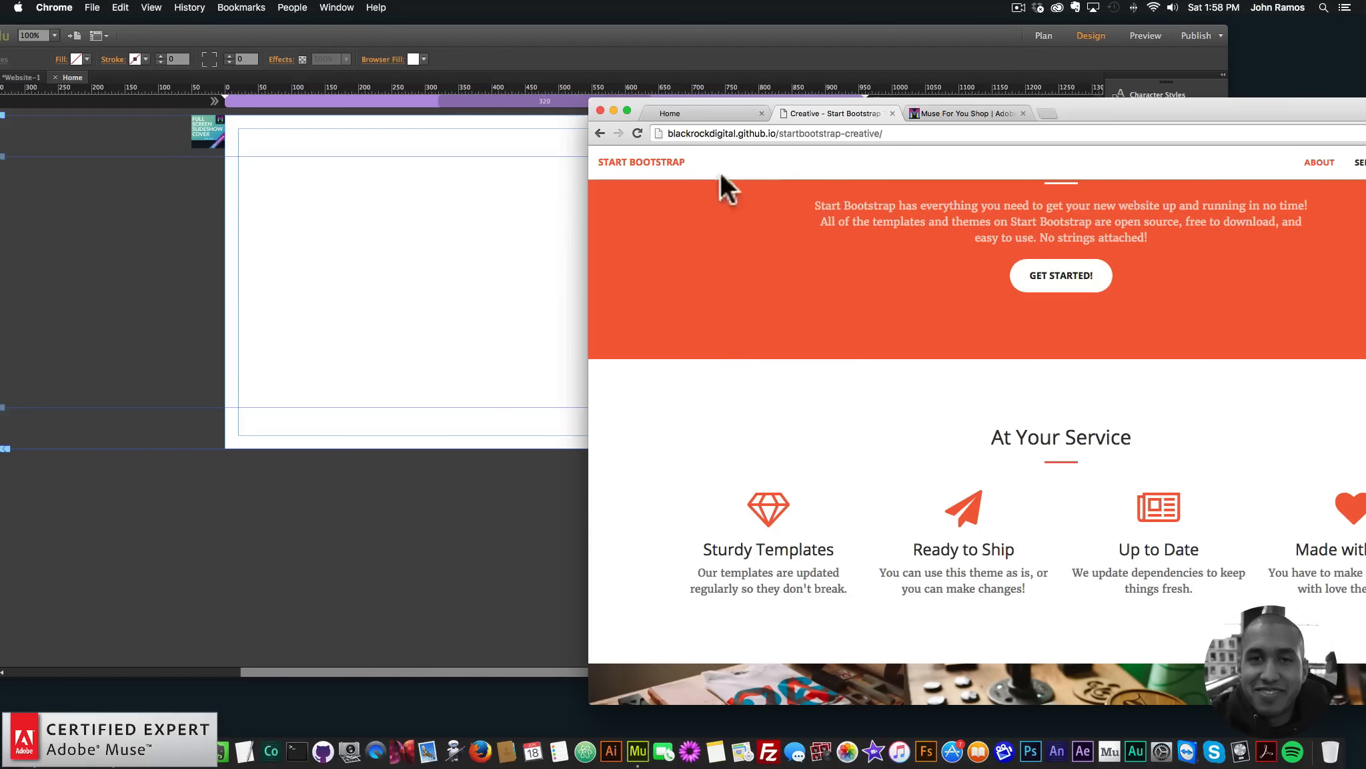
left_click(706, 109)
left_click(402, 253)
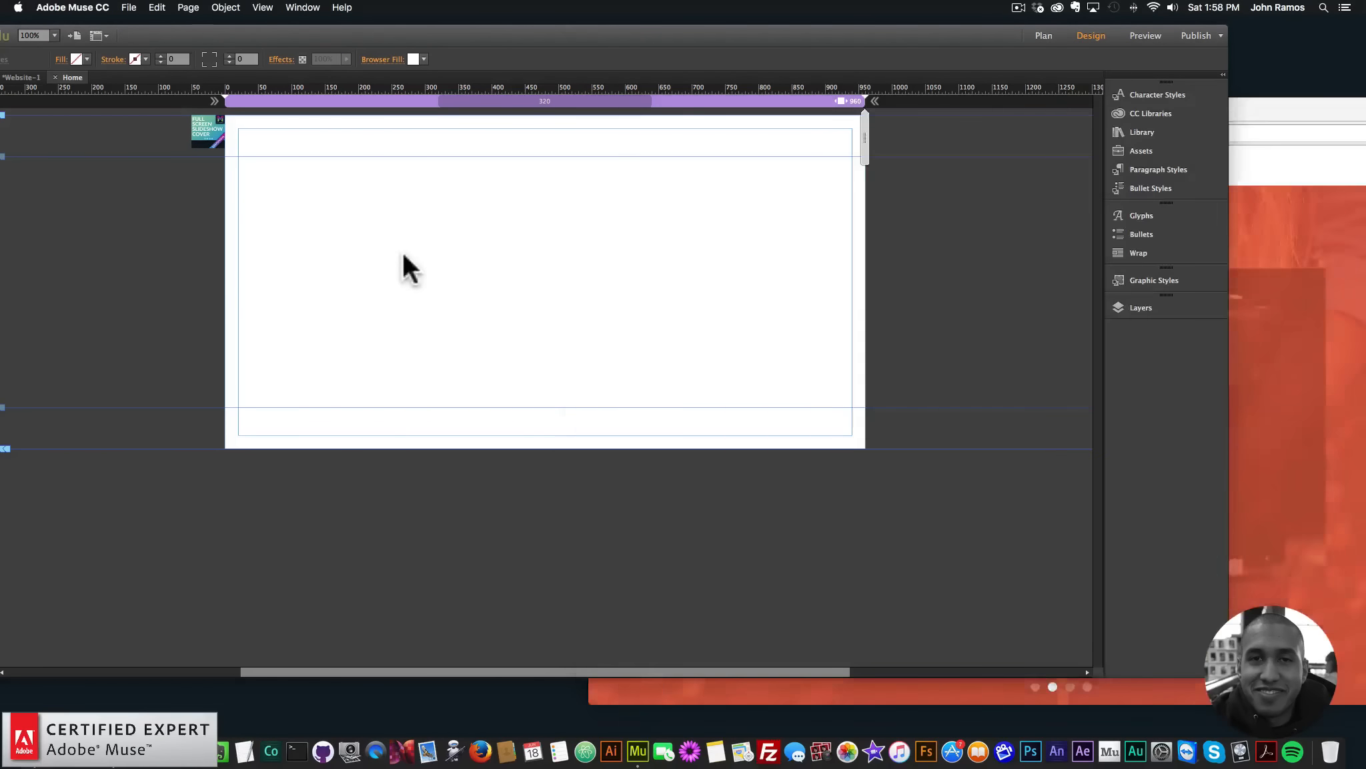
left_click(1335, 122)
left_click(610, 106)
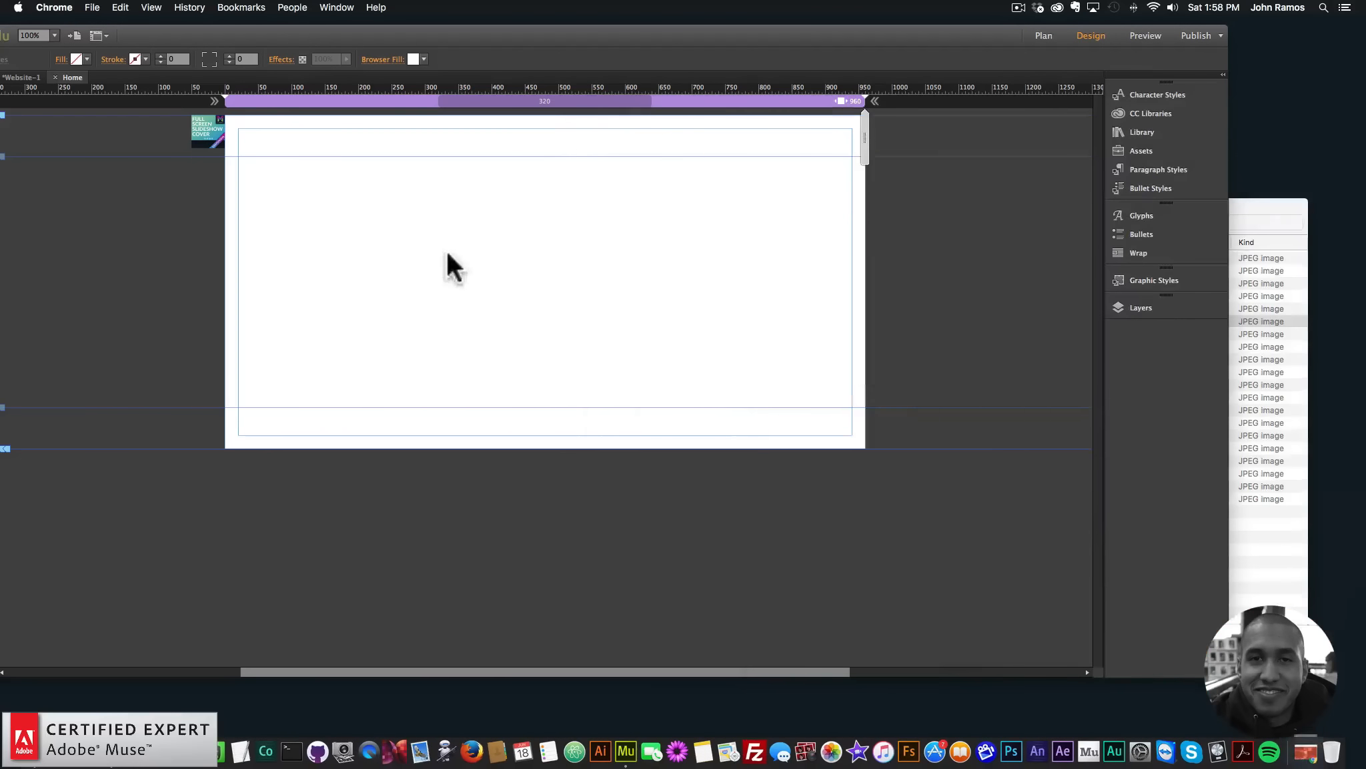
Step: Set the slideshow widget's overlay color to the saved orange swatch F05F40
left_click(193, 127)
left_click(236, 112)
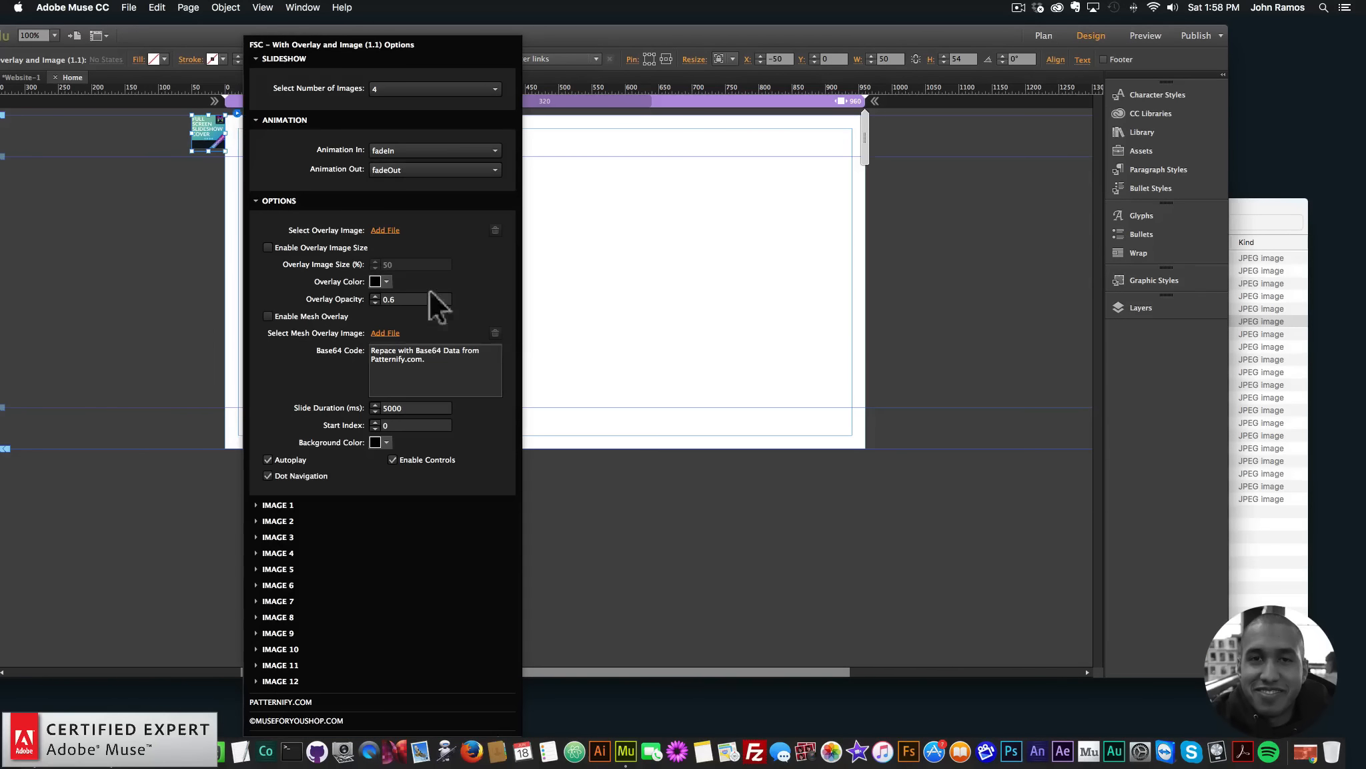
left_click(388, 282)
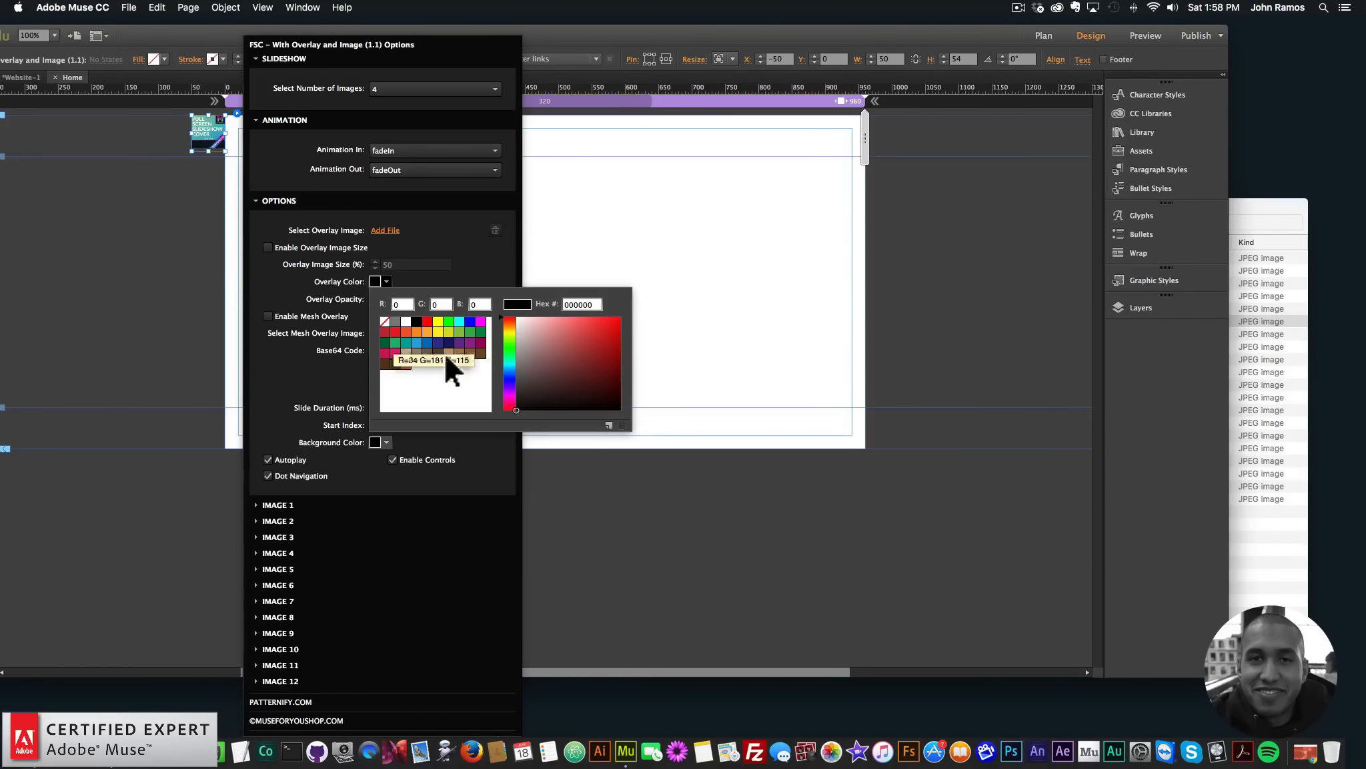
left_click(405, 363)
left_click(292, 282)
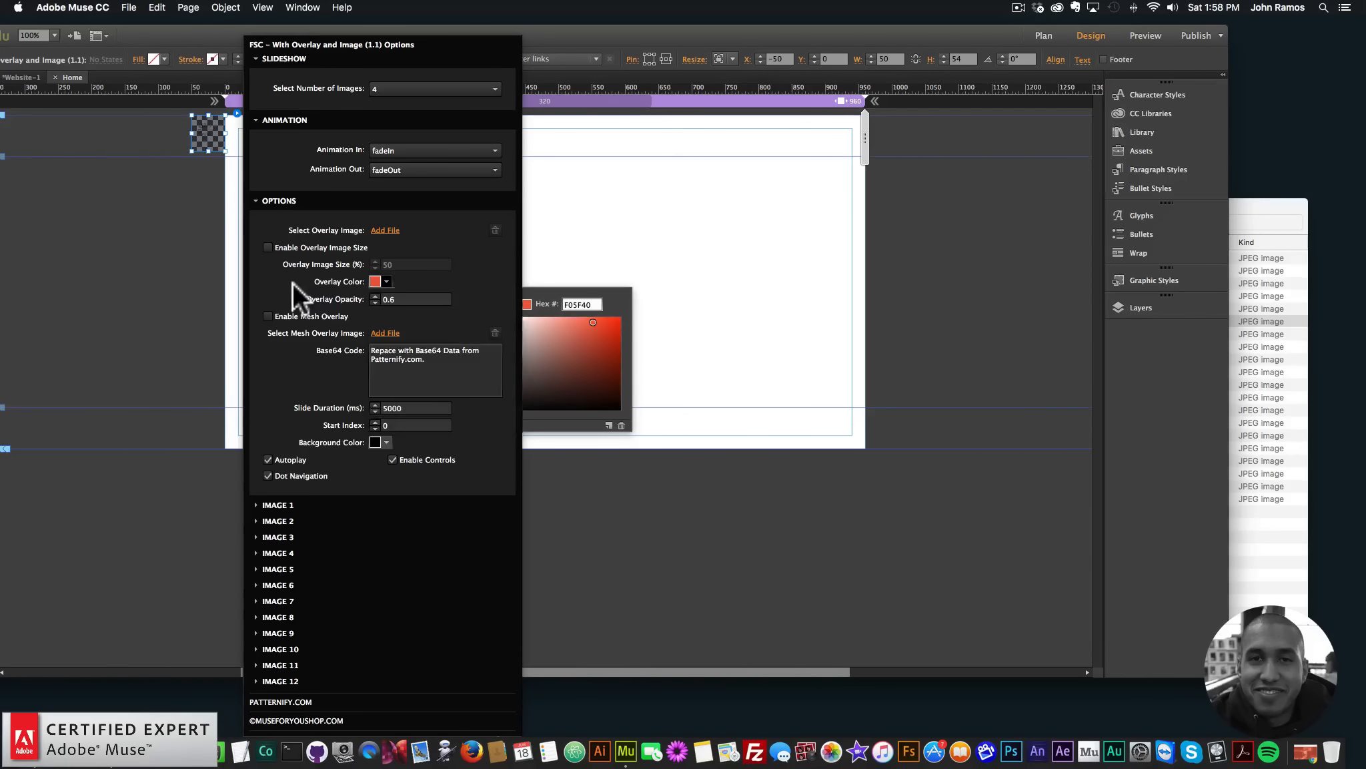
left_click(594, 203)
Step: Preview the page in Chrome and go through all four slides to examine the overlay color
double_click(178, 30)
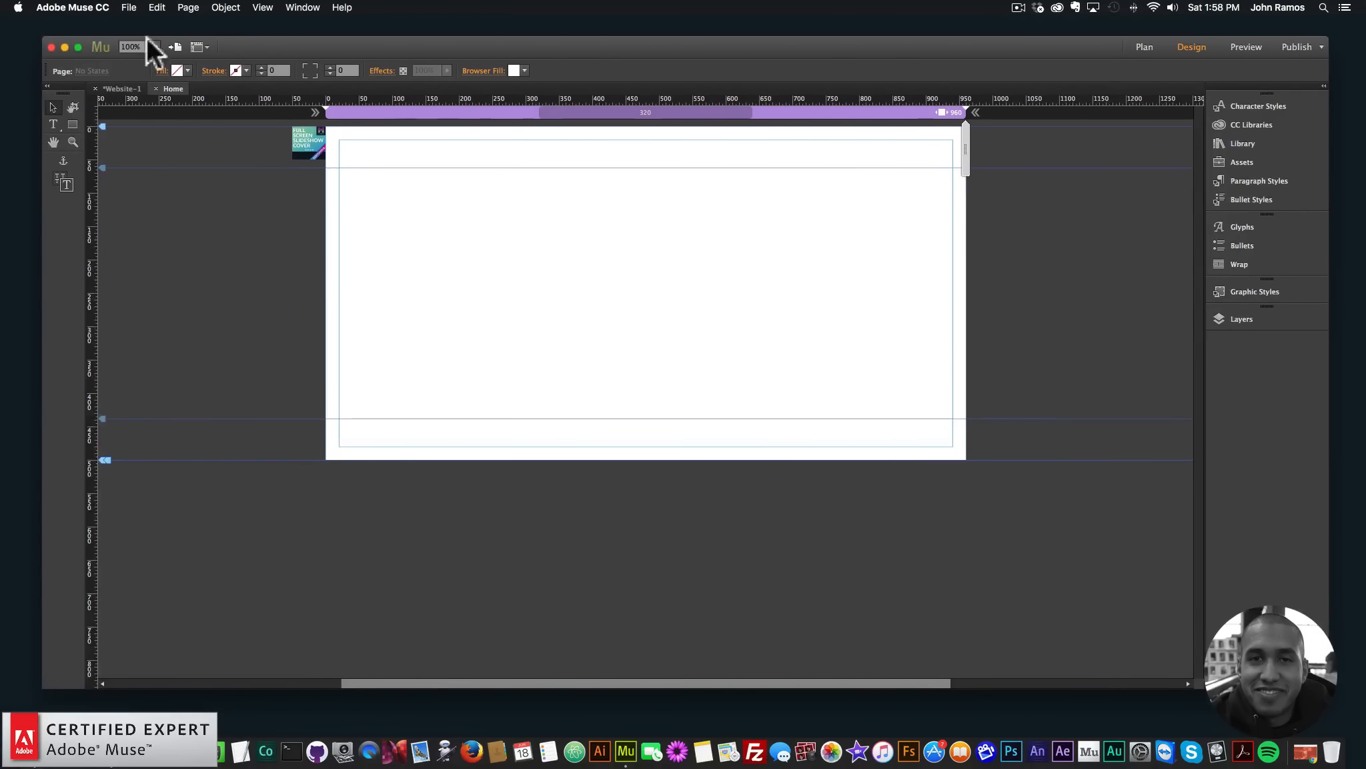
left_click(128, 7)
left_click(171, 221)
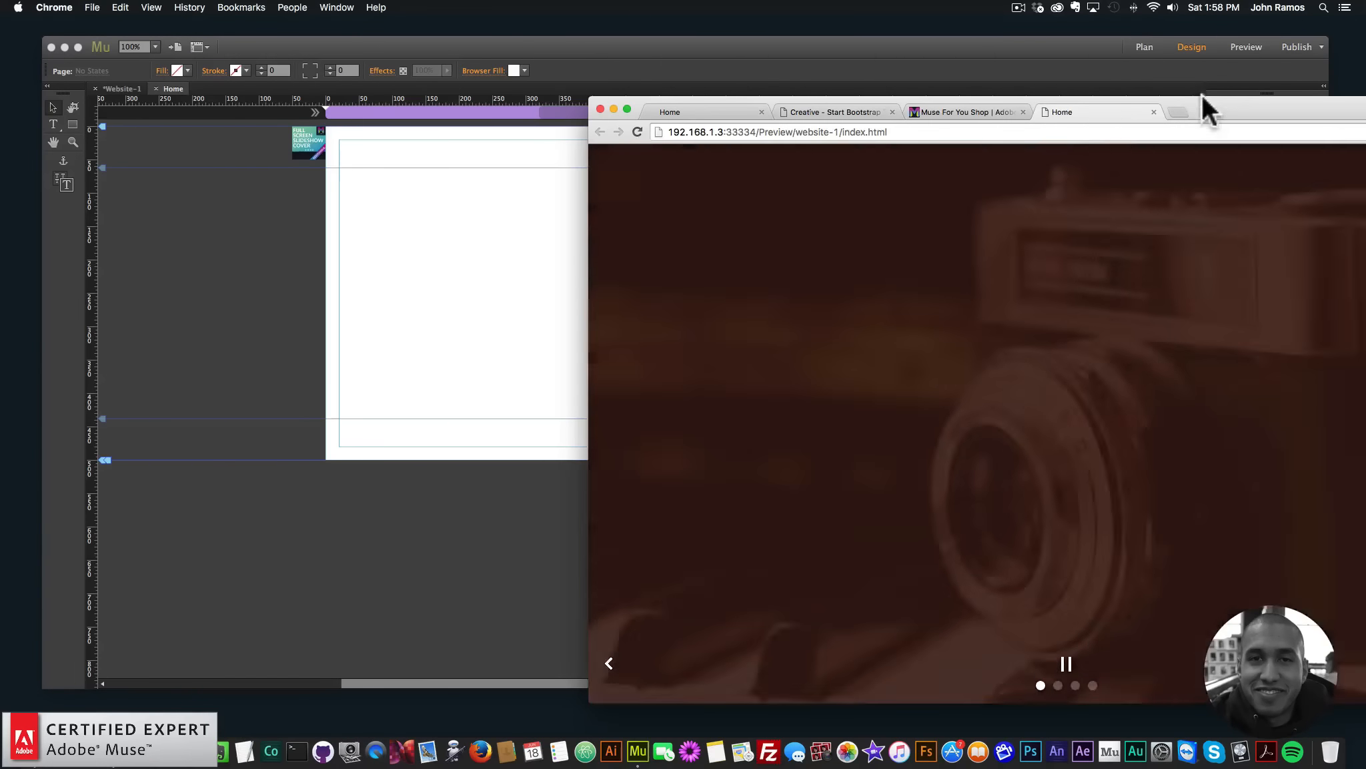
left_click_drag(1202, 94, 892, 44)
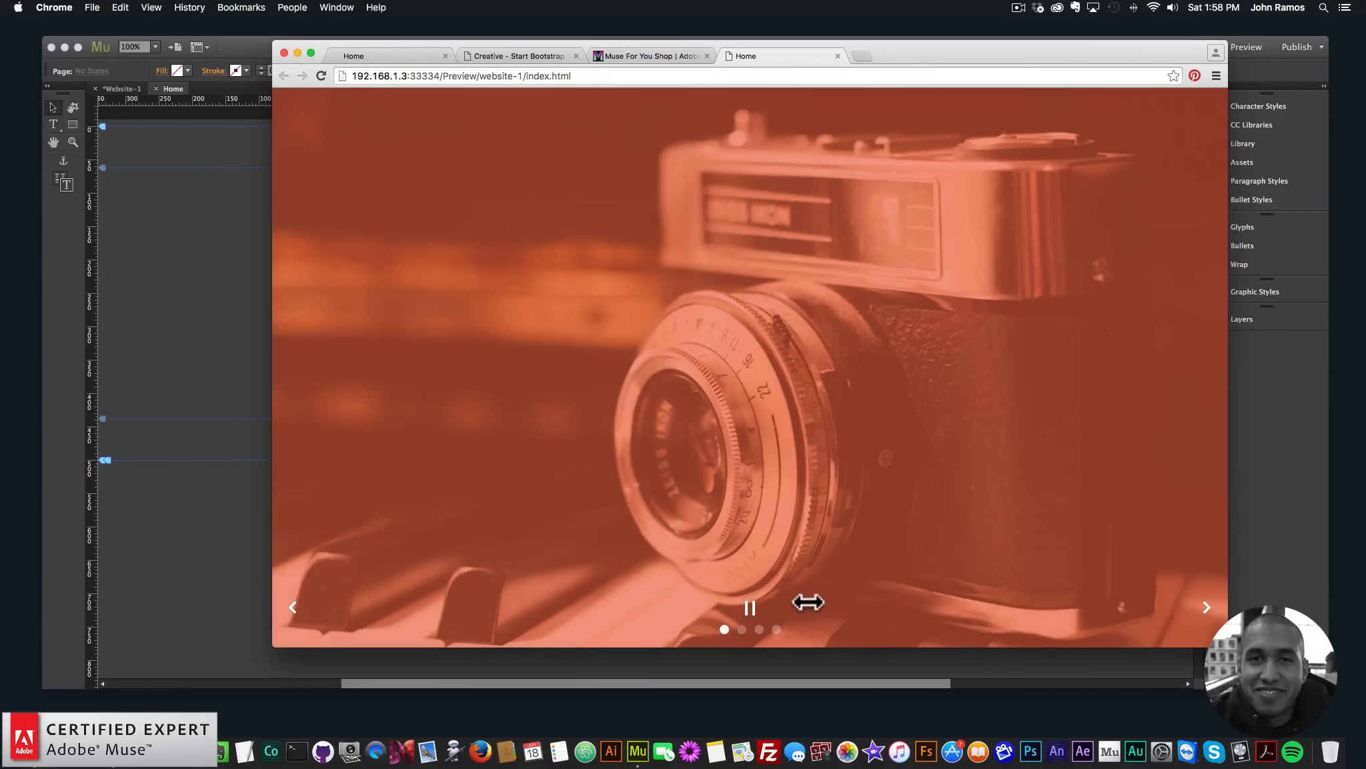
left_click(741, 631)
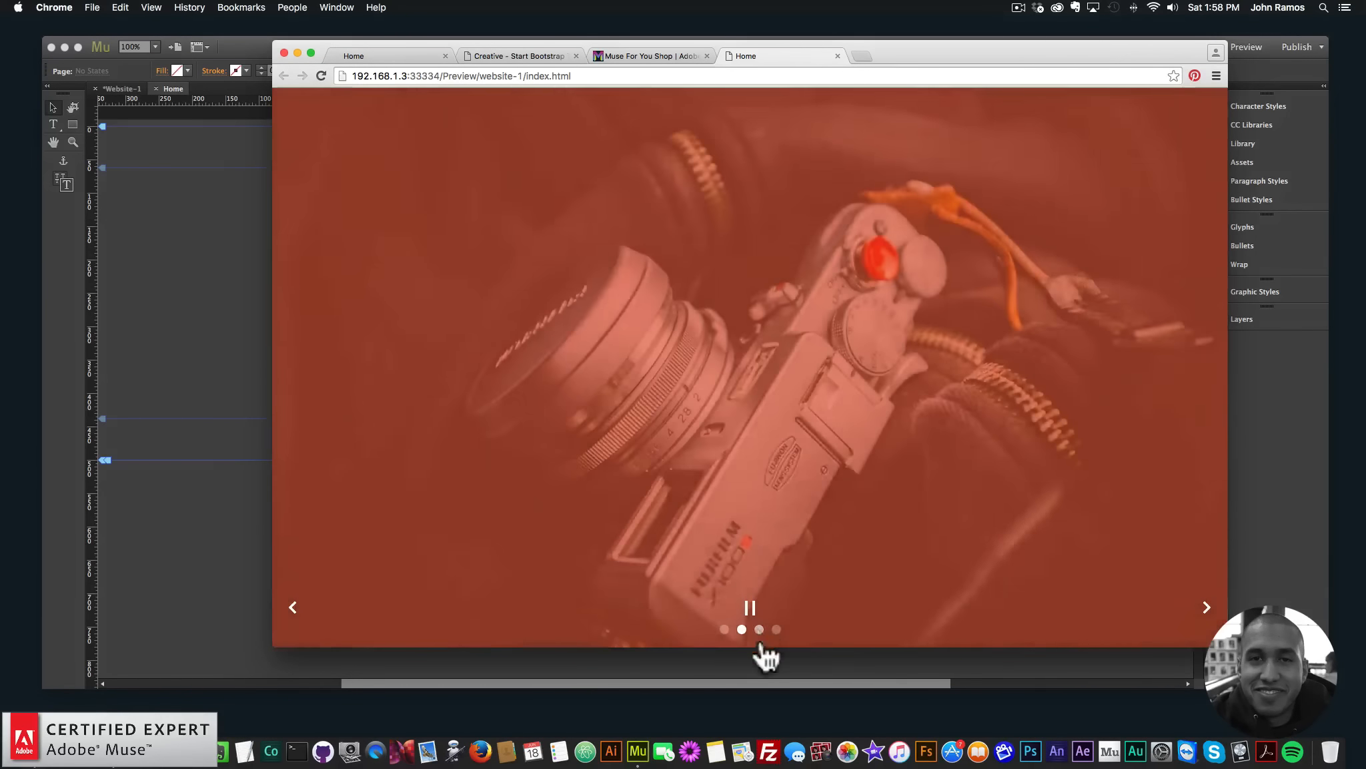
left_click(760, 632)
left_click(776, 631)
left_click(725, 630)
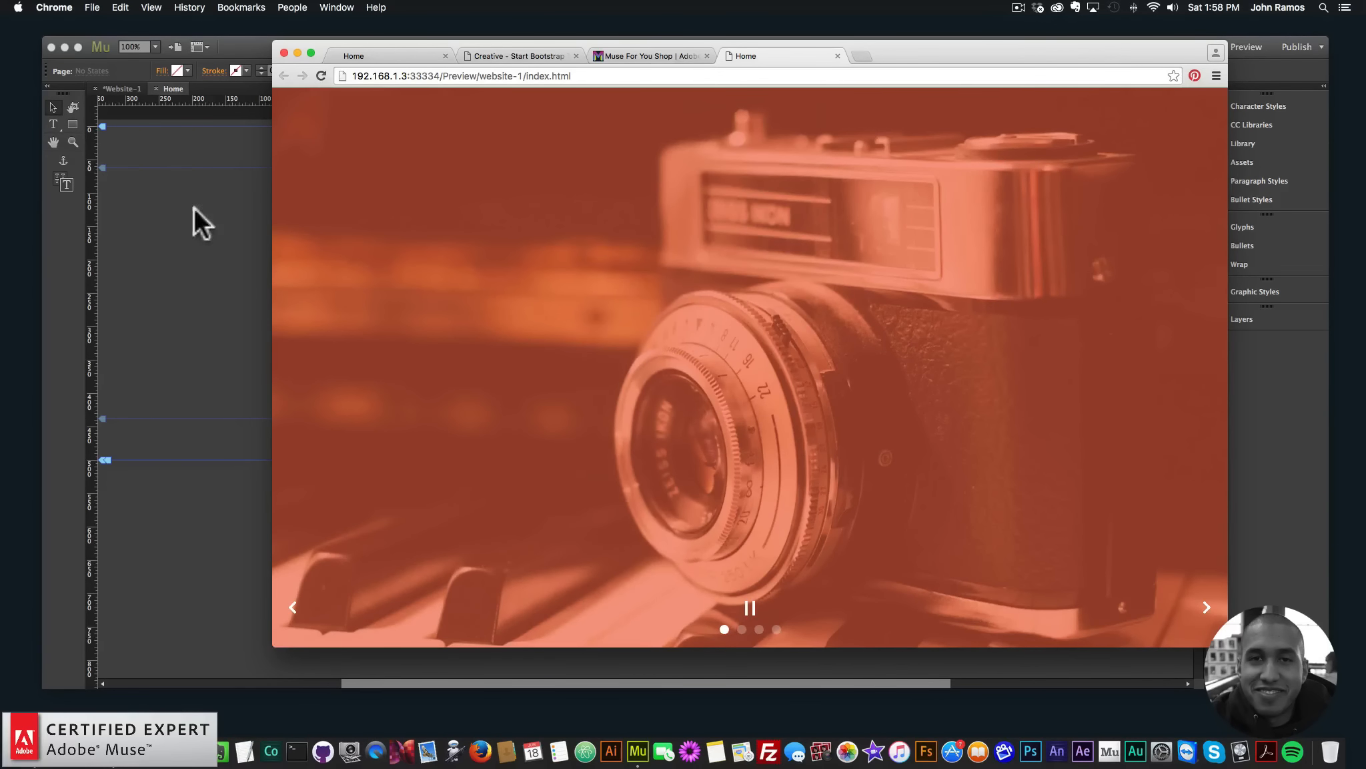
Step: Switch to Finder, go into the Photography-icon folder, and open 16619-NQVH0X.ai with Adobe Illustrator CC 2015
left_click(203, 224)
left_click(30, 705)
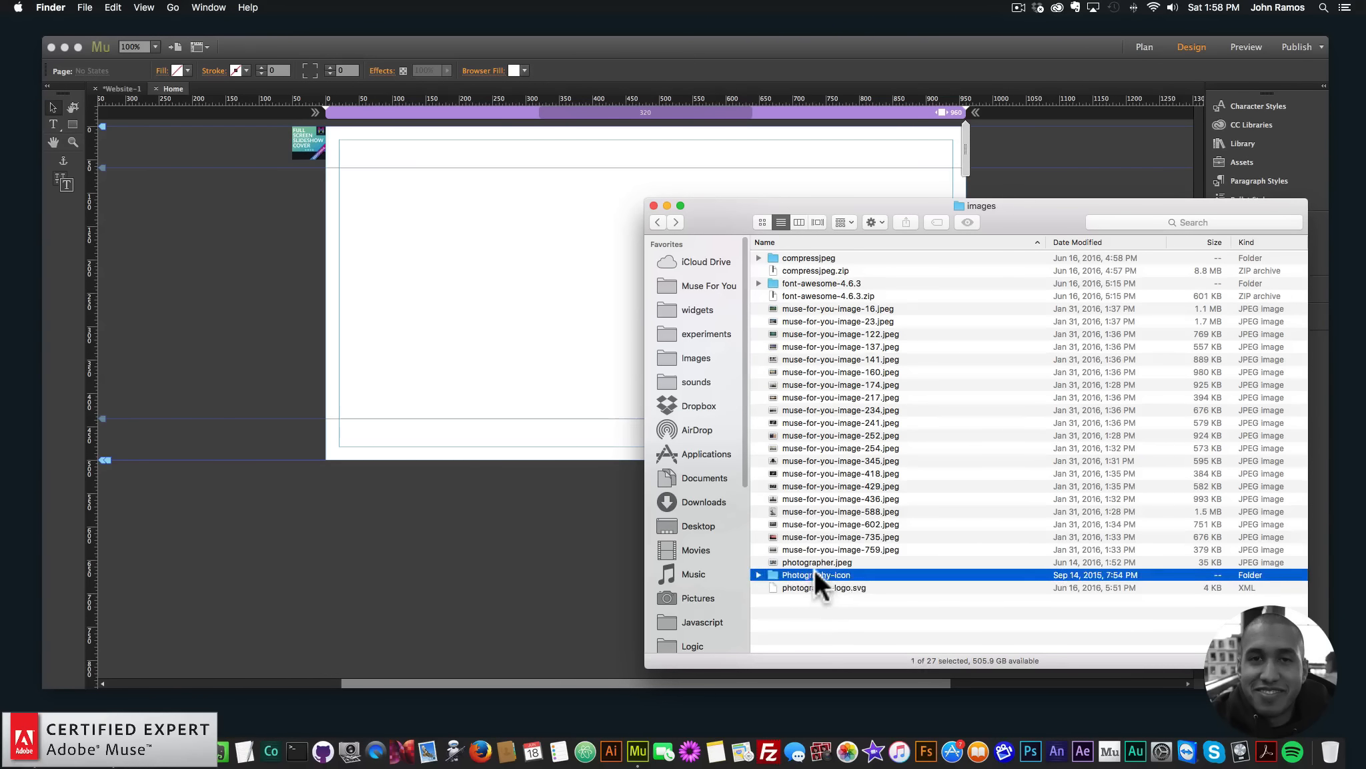
double_click(815, 575)
left_click(818, 282)
left_click(816, 273)
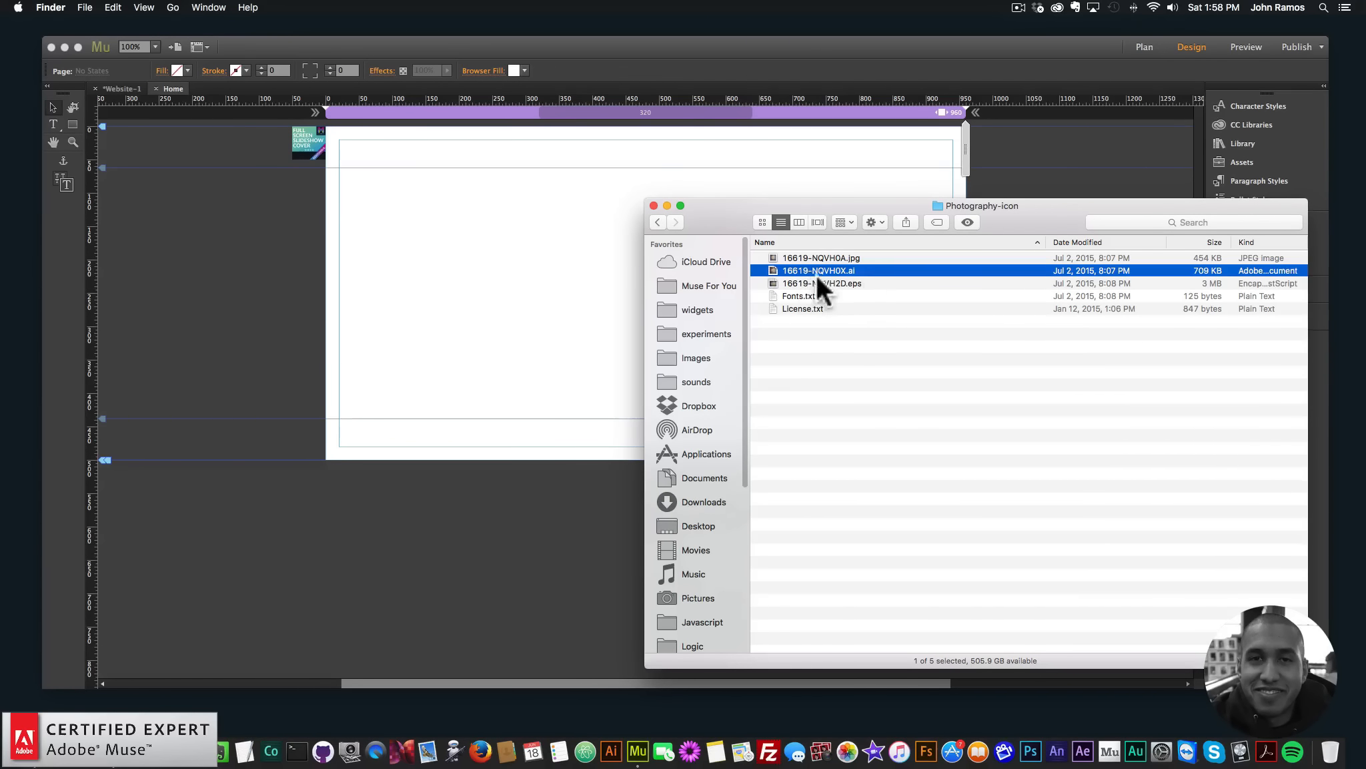
right_click(795, 268)
mouse_move(947, 288)
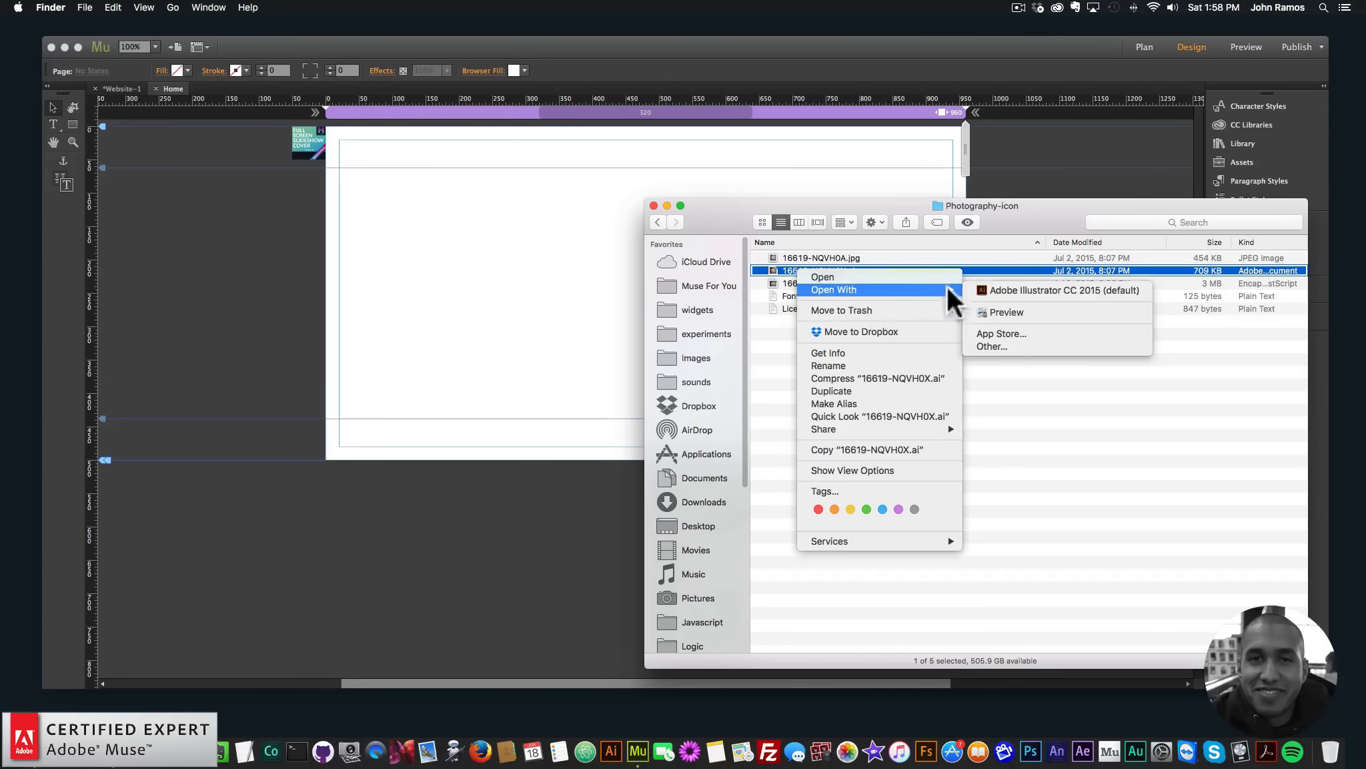
left_click(1028, 288)
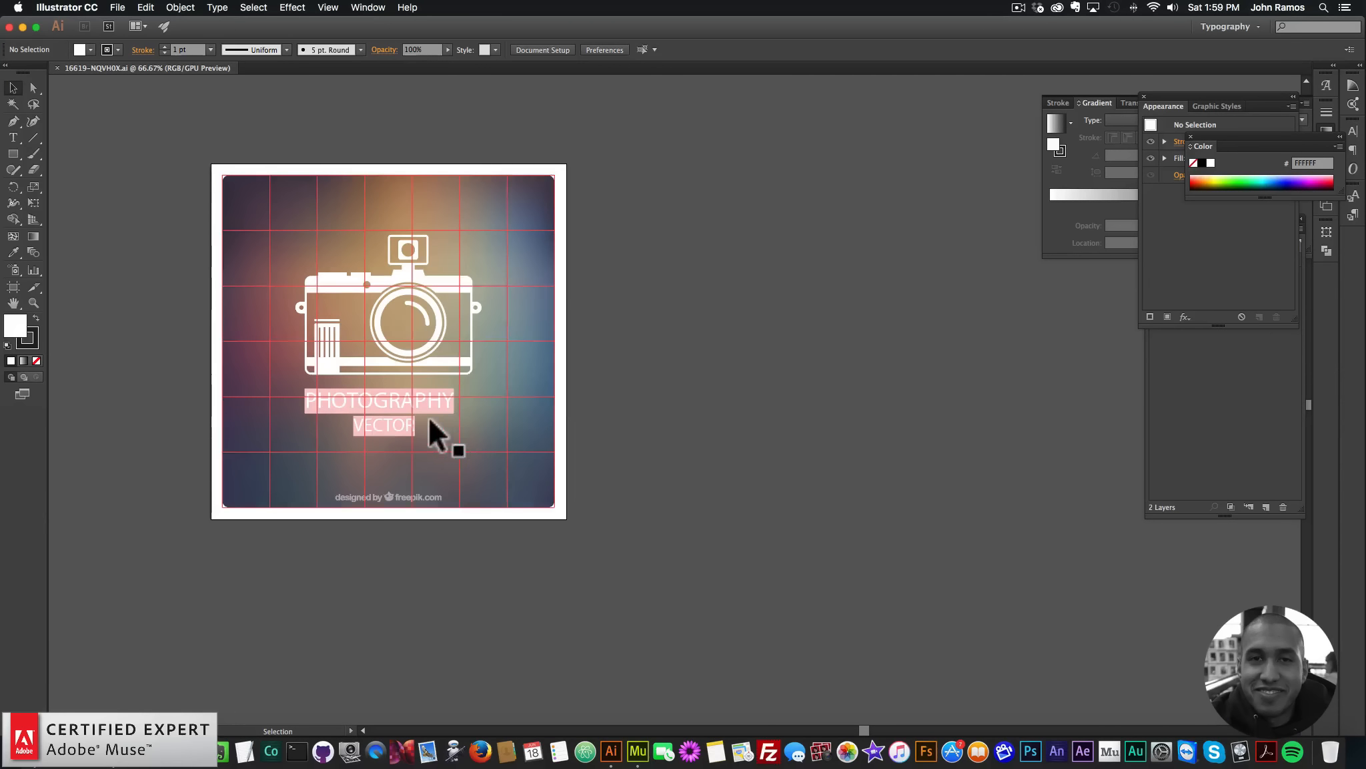
Step: Ungroup the camera artwork and delete the "PHOTOGRAPHY VECTOR" text beneath the camera
left_click(381, 396)
right_click(396, 406)
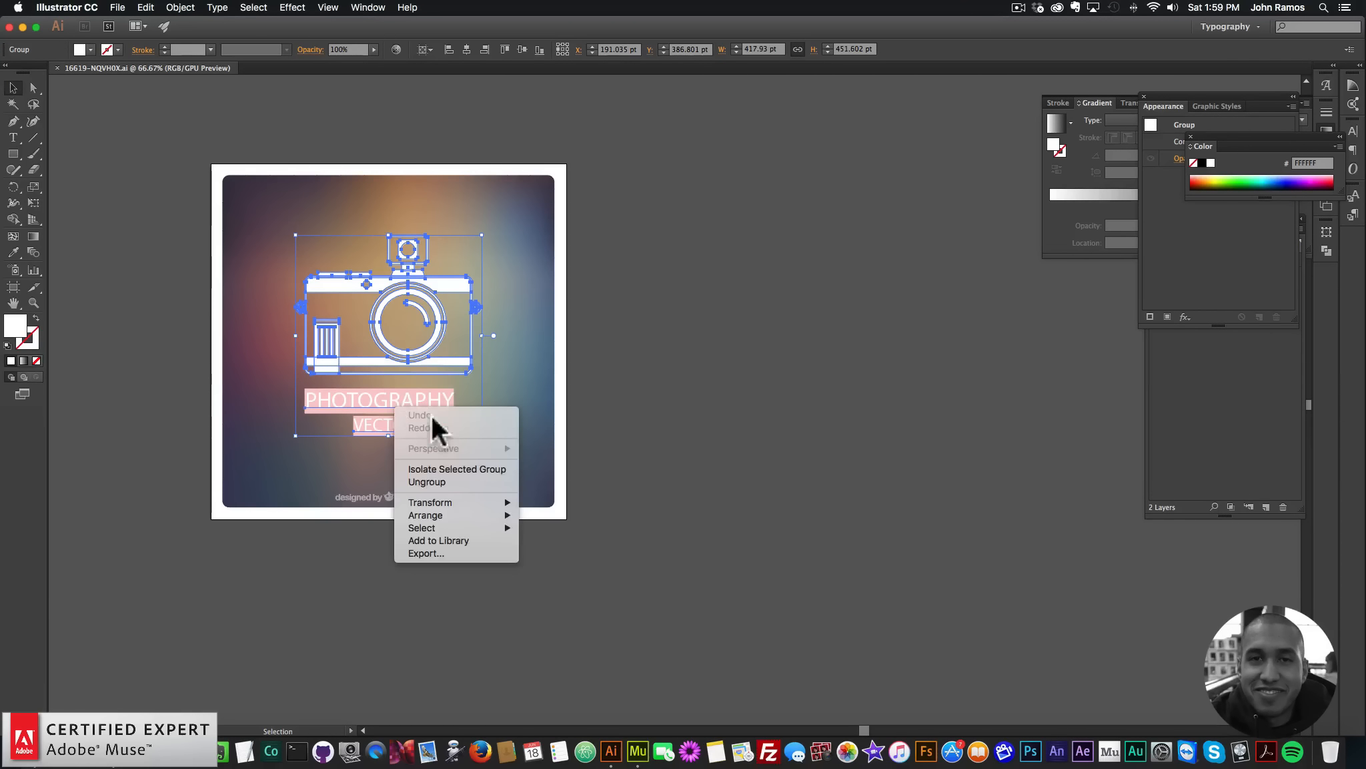
left_click(439, 481)
left_click(662, 451)
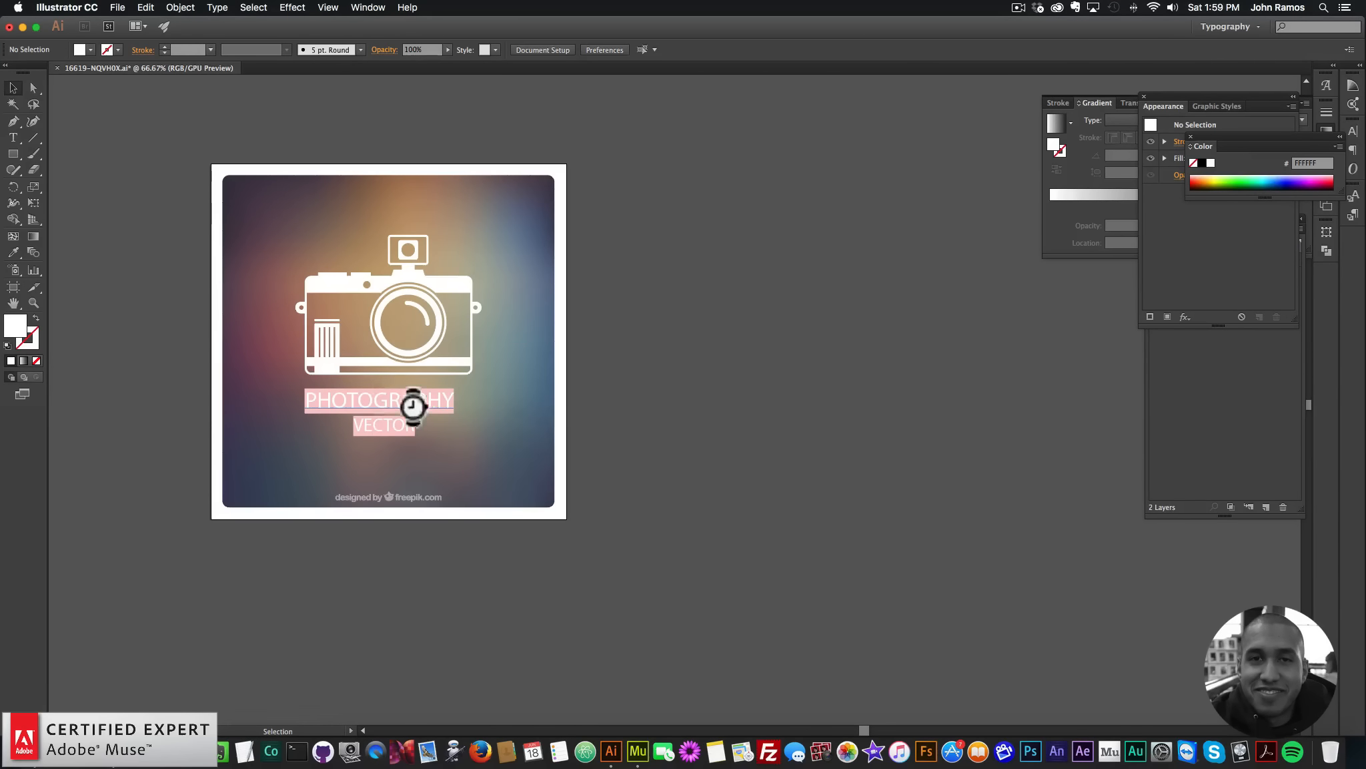
key("BackSpace")
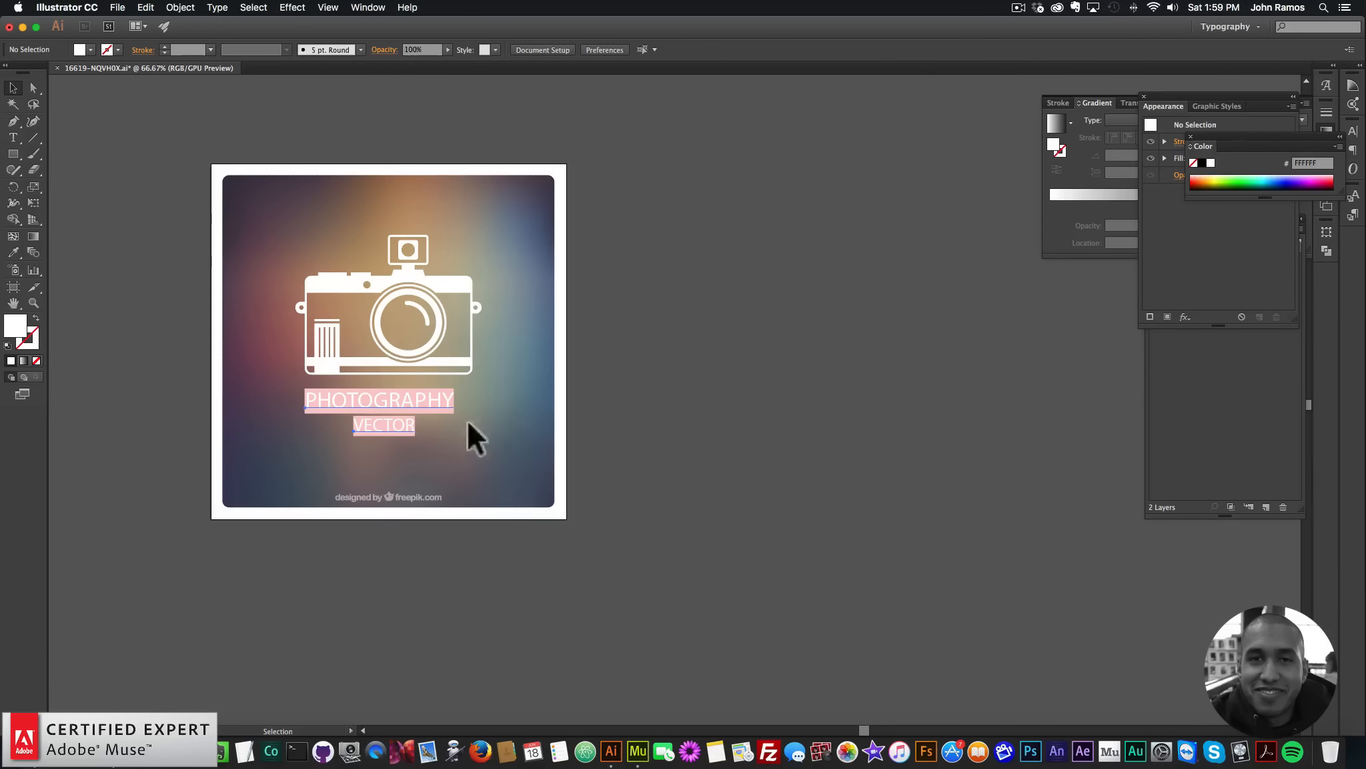
Step: Add a text line beneath the camera reading "PHOTOGRPAHY BY" followed by the photographer's first name
left_click(12, 138)
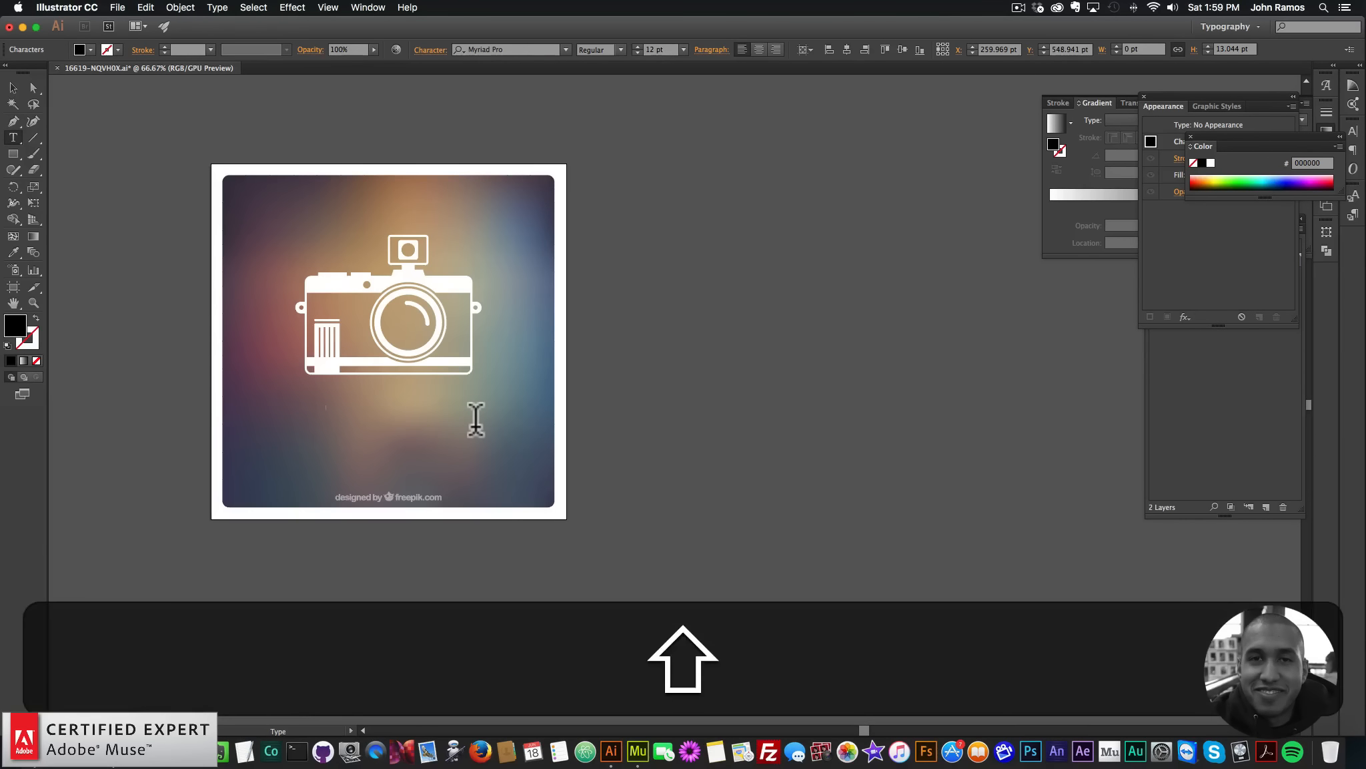
type("PHOTOGRPA")
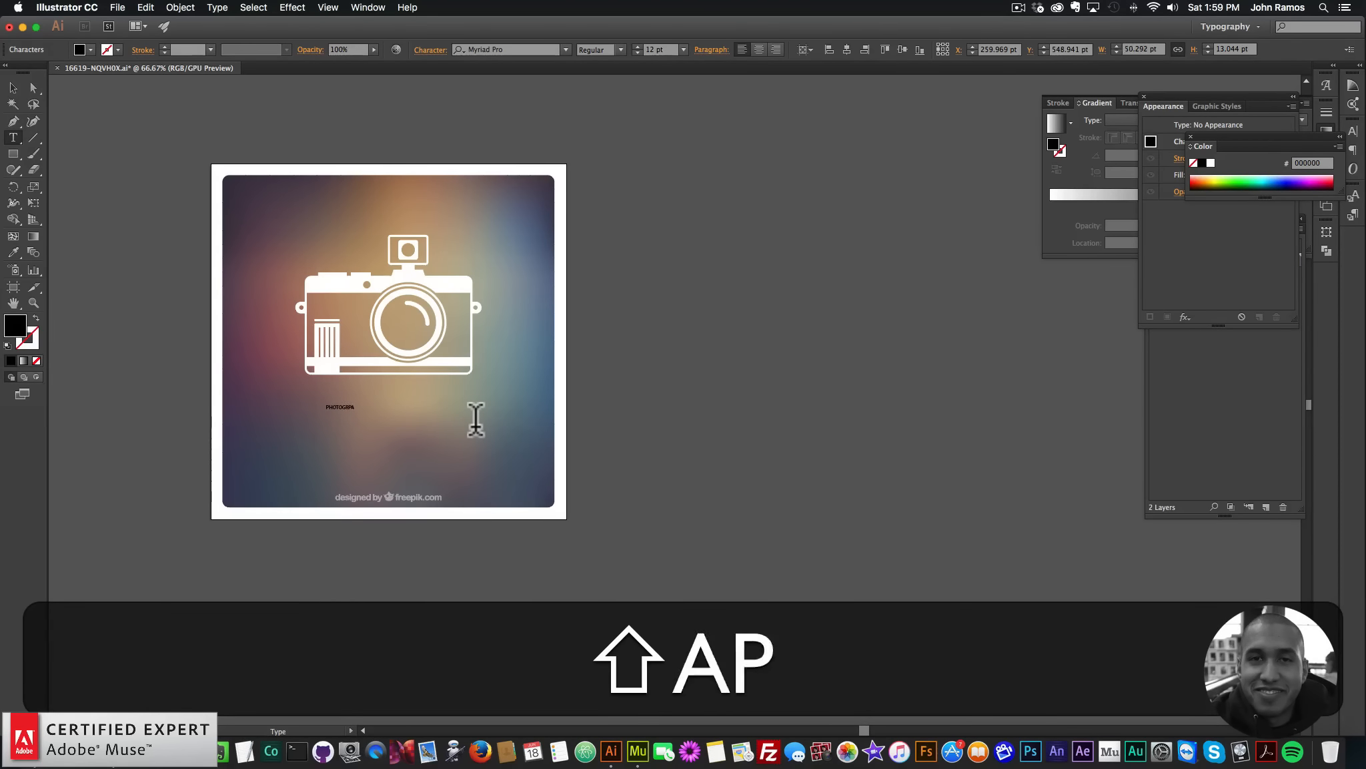
type("HY BY JESSICA")
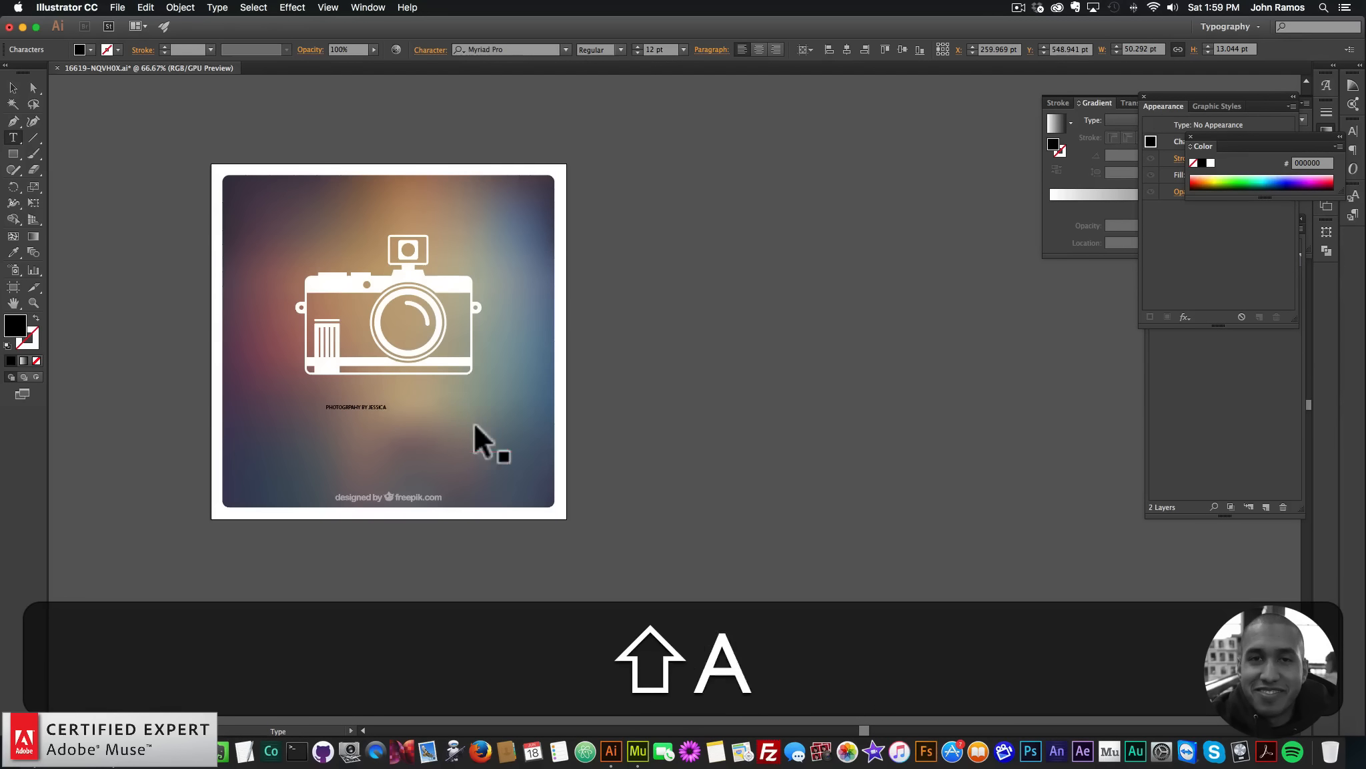
Step: Give the whole new text line a white fill and a font size of 36 pt
key("super+a")
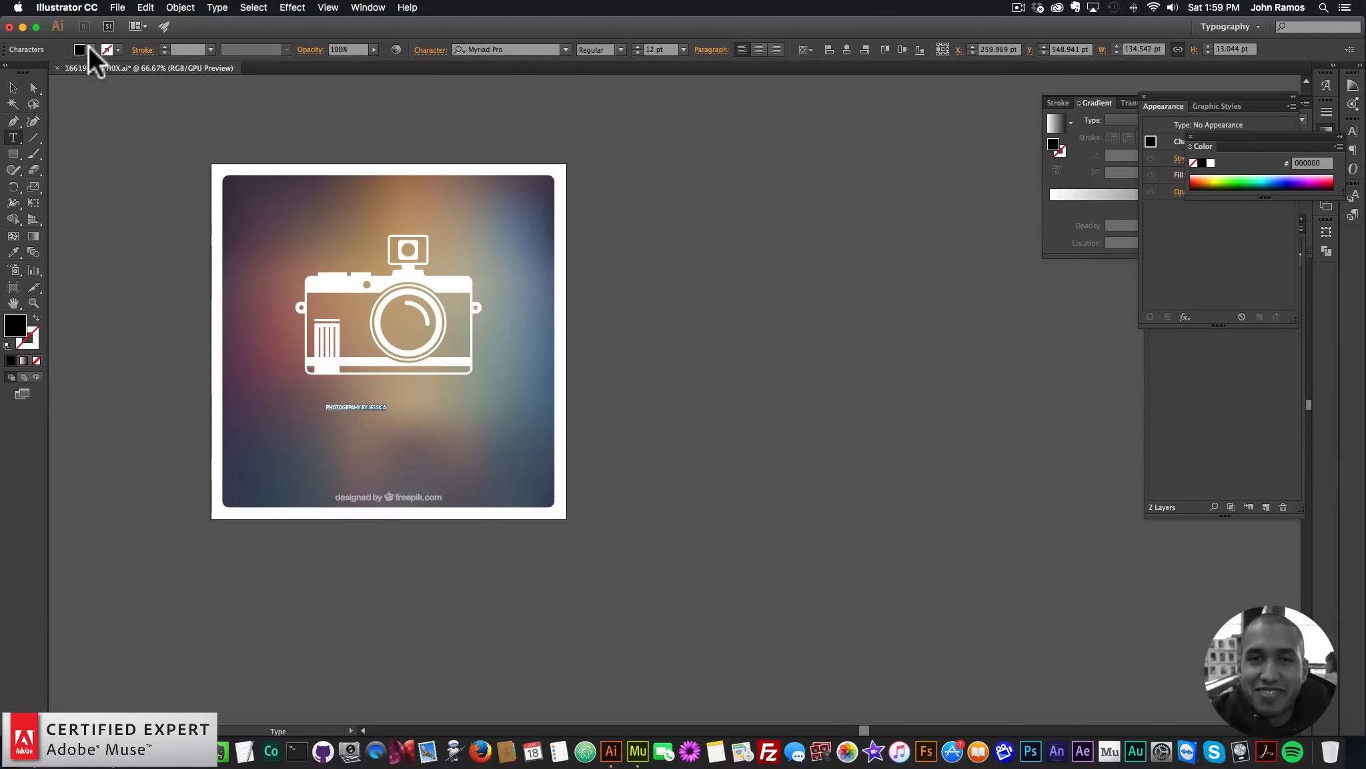
left_click(90, 49)
left_click(27, 82)
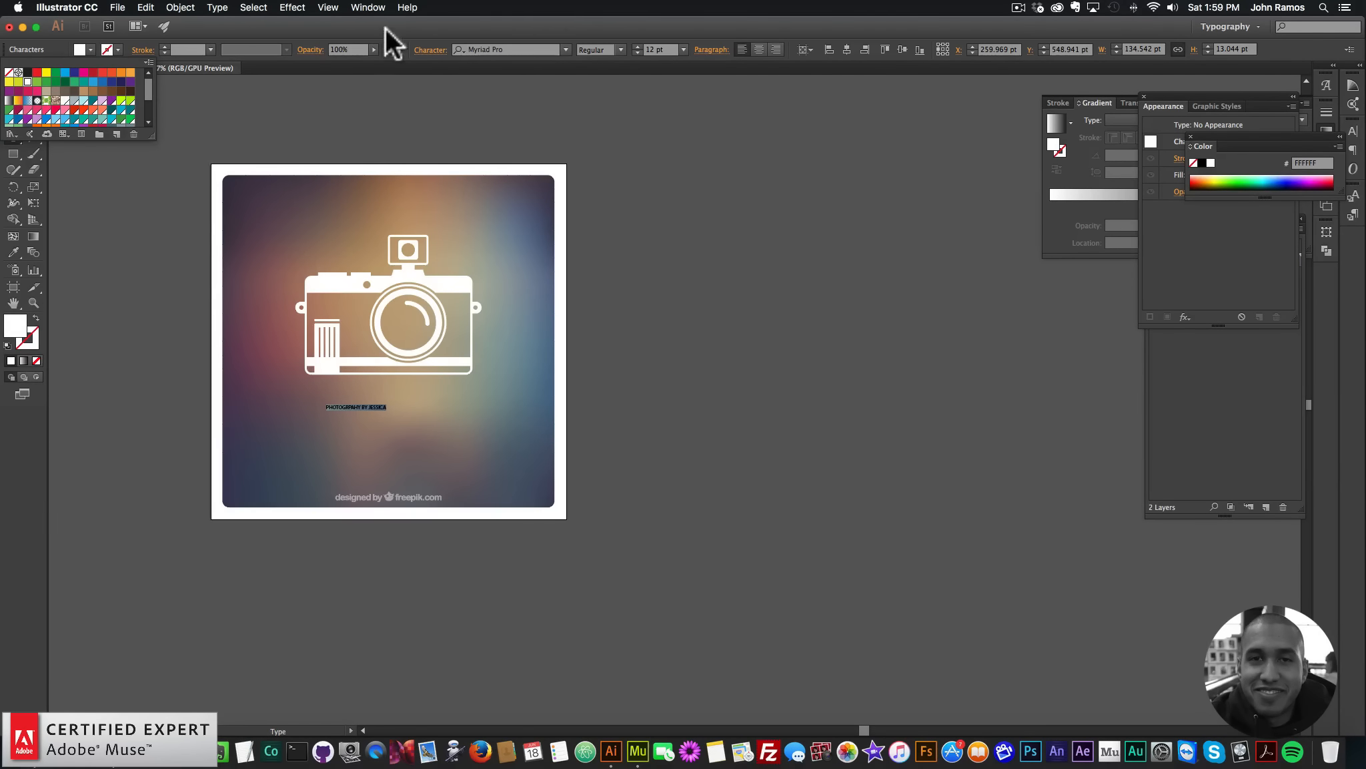
left_click(684, 50)
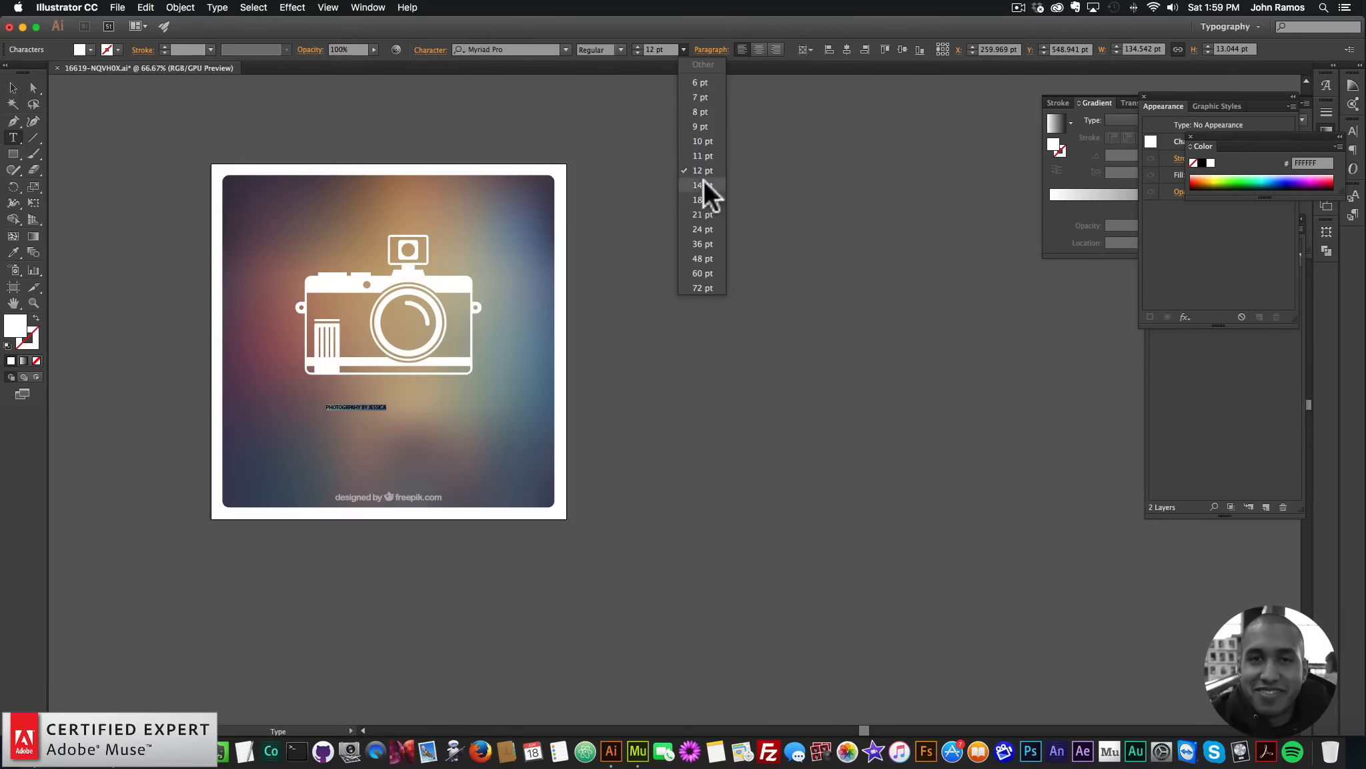
left_click(700, 238)
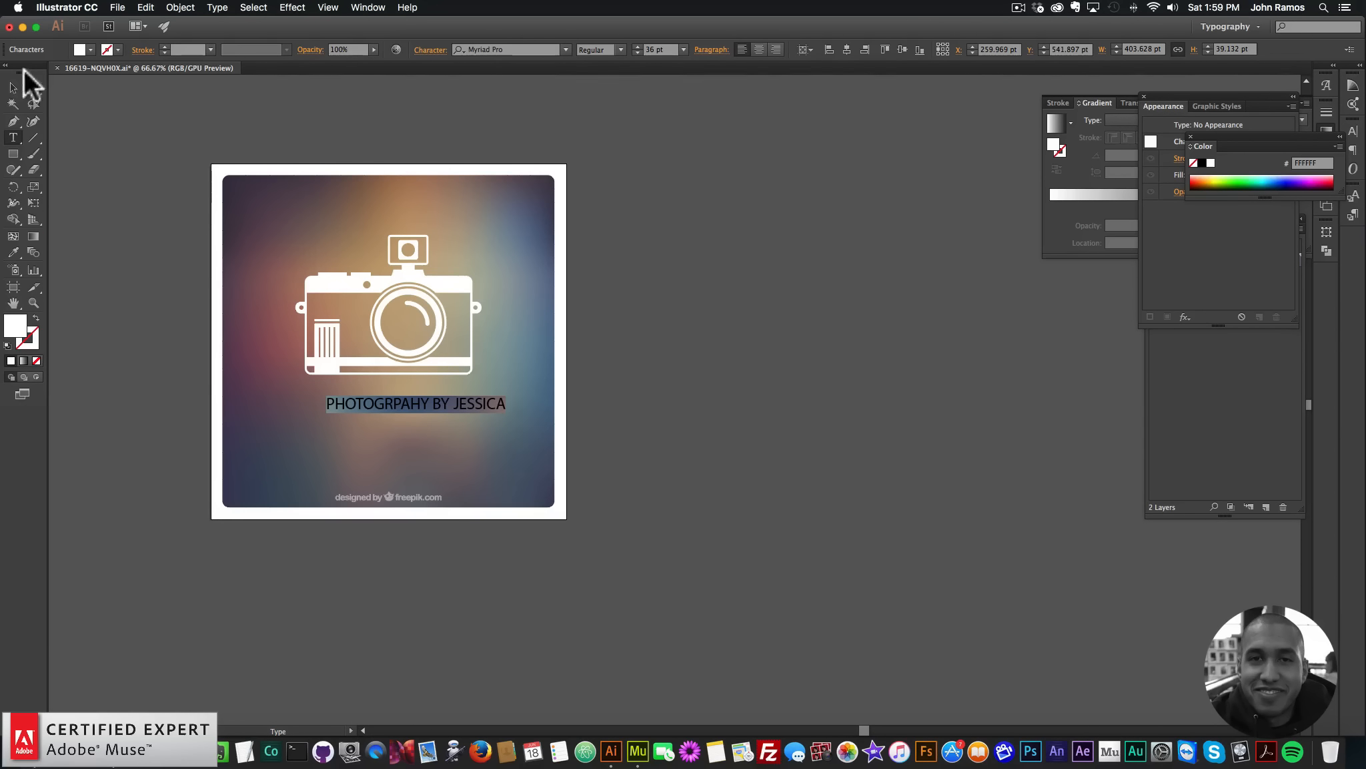
Step: Center the text line horizontally on the artboard beneath the camera, leaving the text selected
key("Escape")
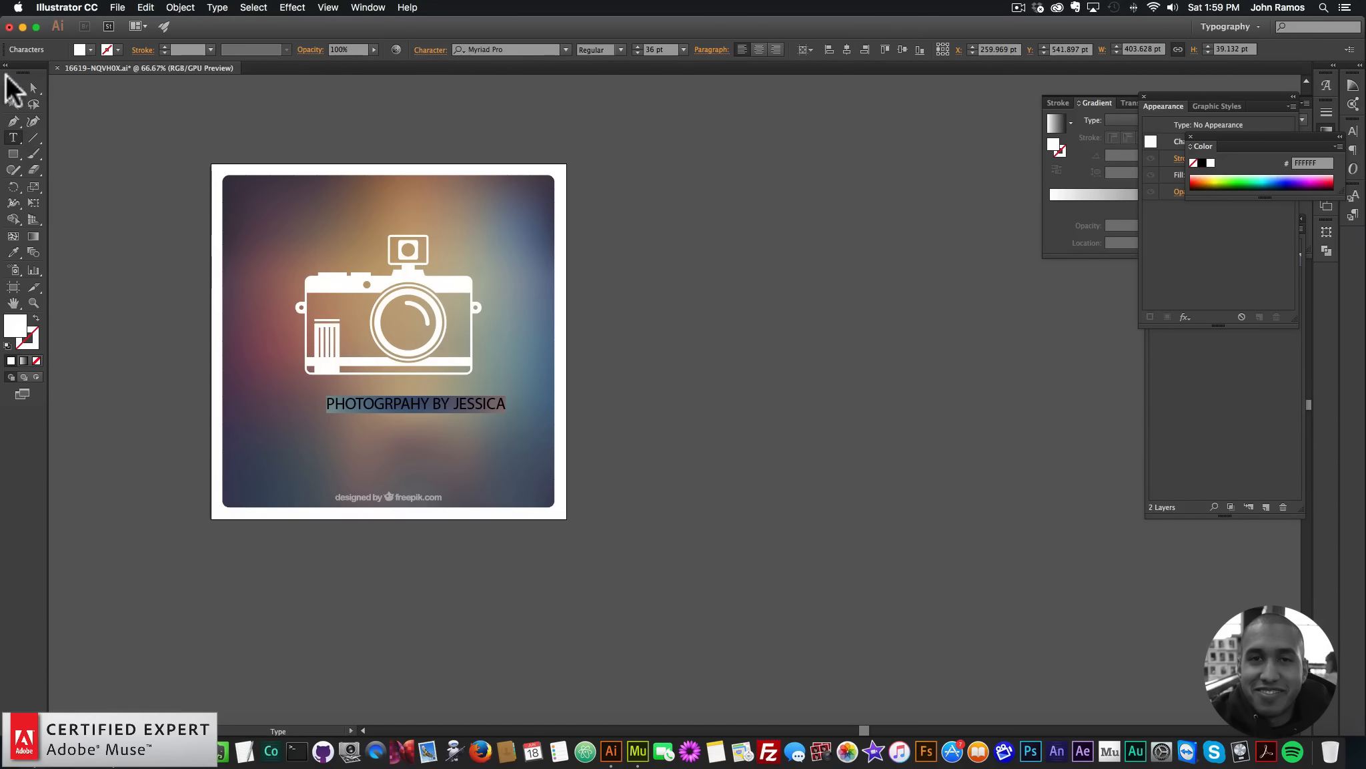
left_click(874, 48)
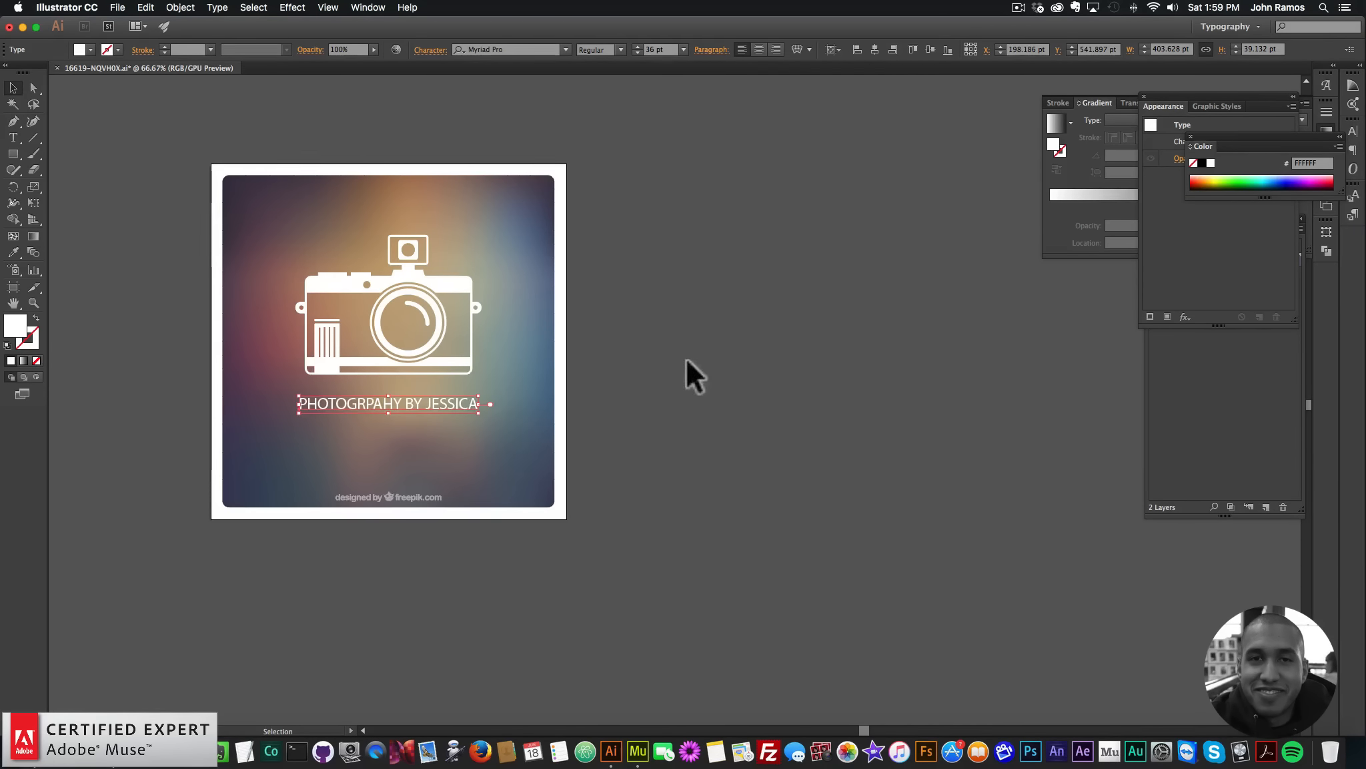
left_click(711, 327)
key("super+apostrophe")
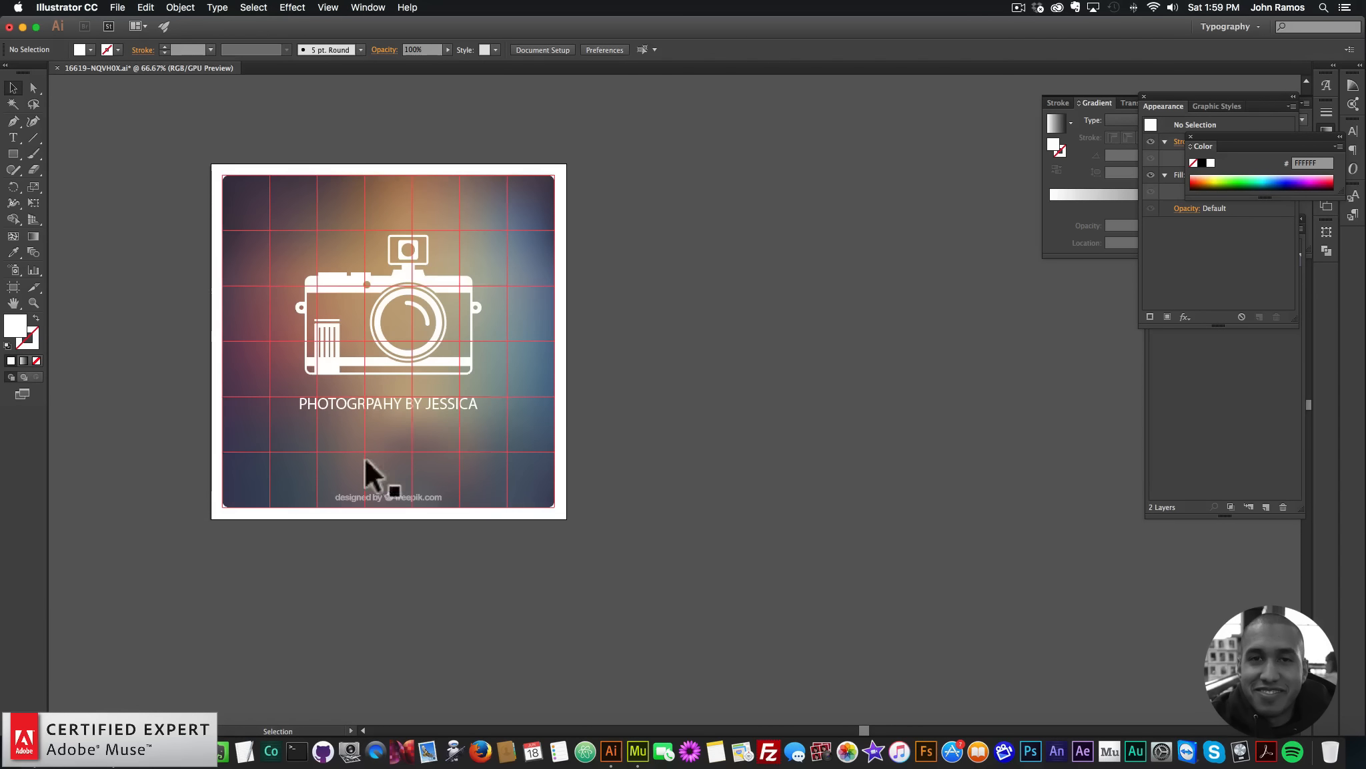
key("super+apostrophe")
left_click(439, 401)
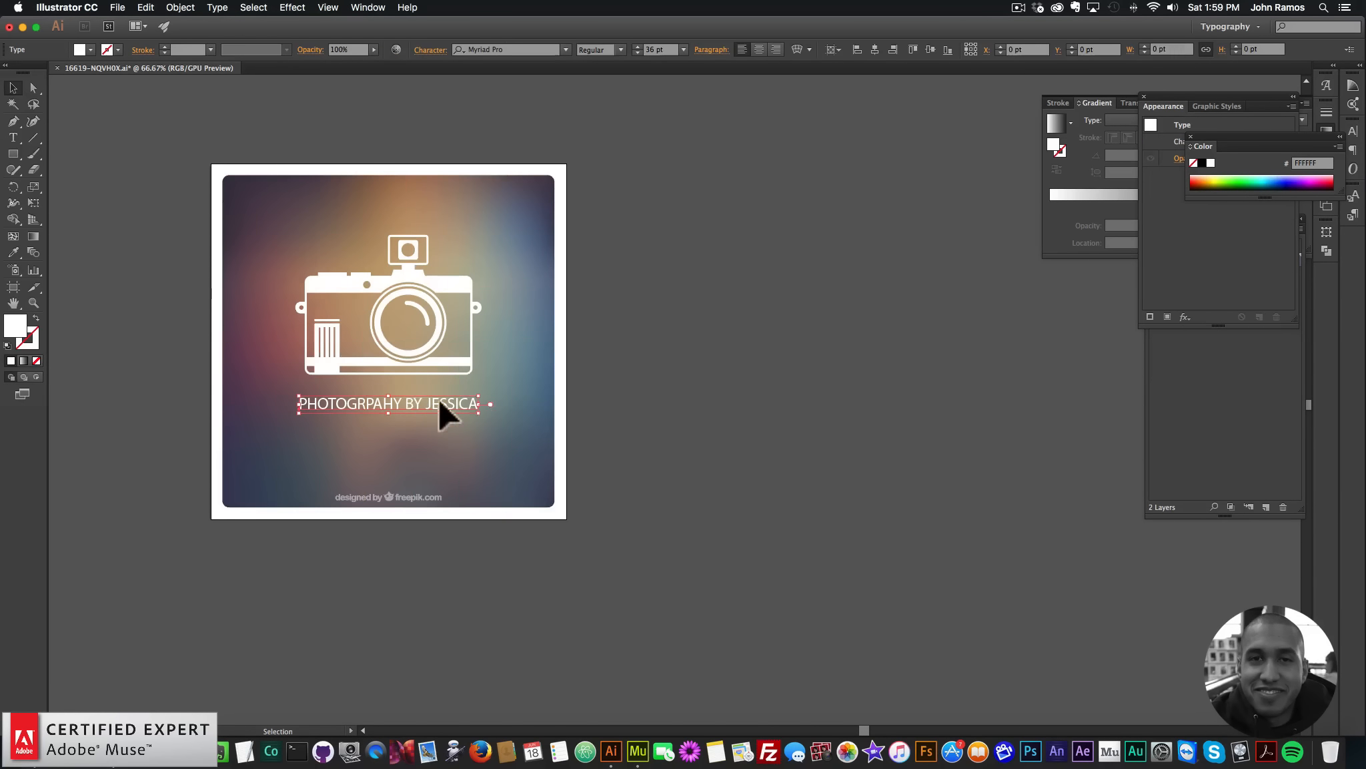
Step: Nudge the text line slightly up toward the camera and deselect it
key("super+apostrophe")
key("shift+Up")
key("shift+Down")
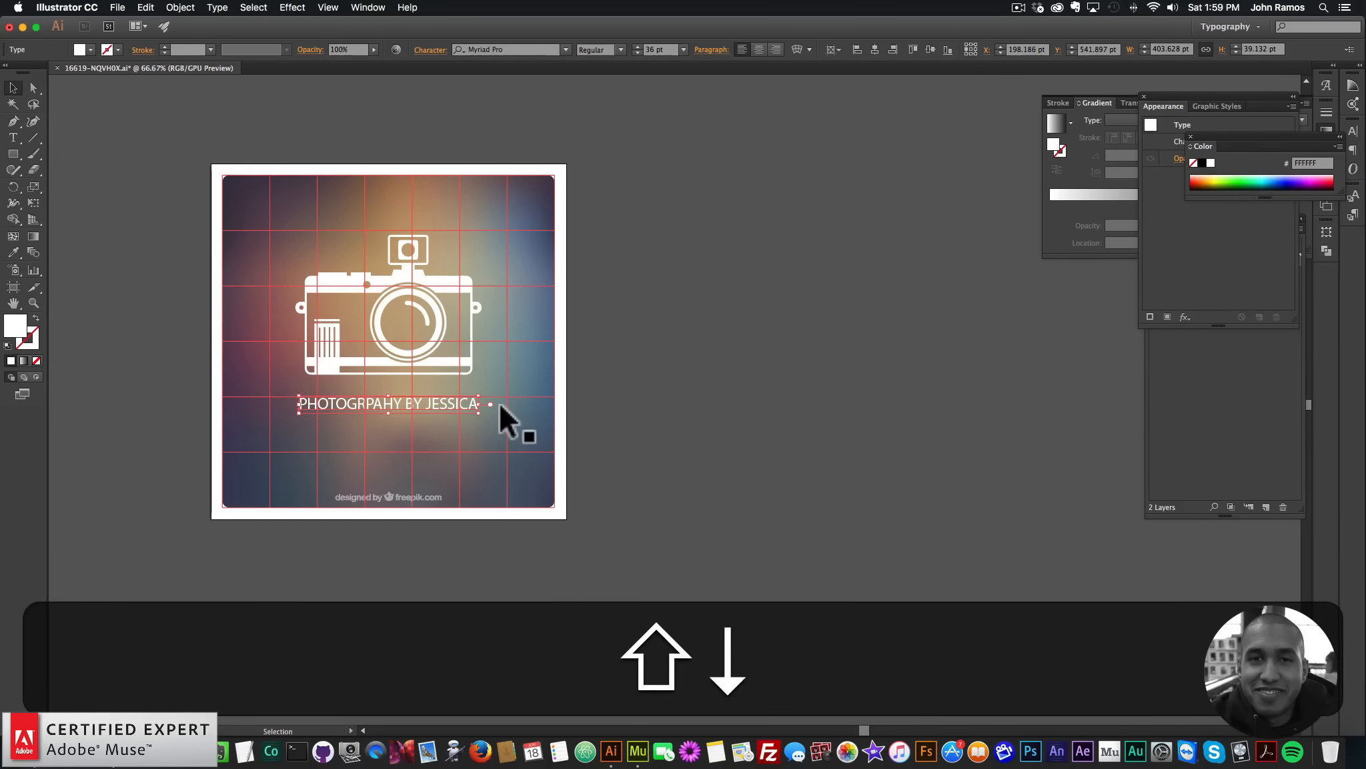
key("Up")
left_click(647, 392)
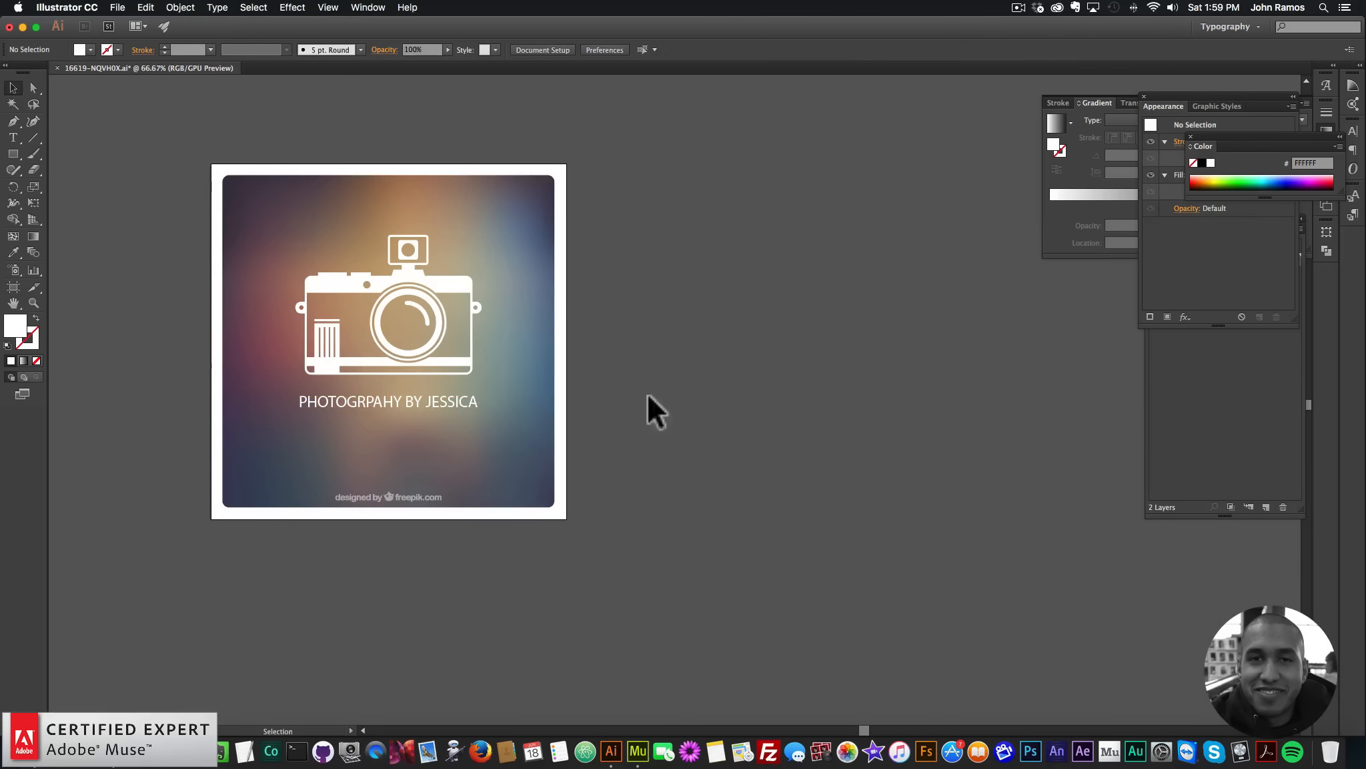
Step: Delete the blurred background artwork and the "designed by freepik.com" credit from the artboard
left_click(546, 281)
key("BackSpace")
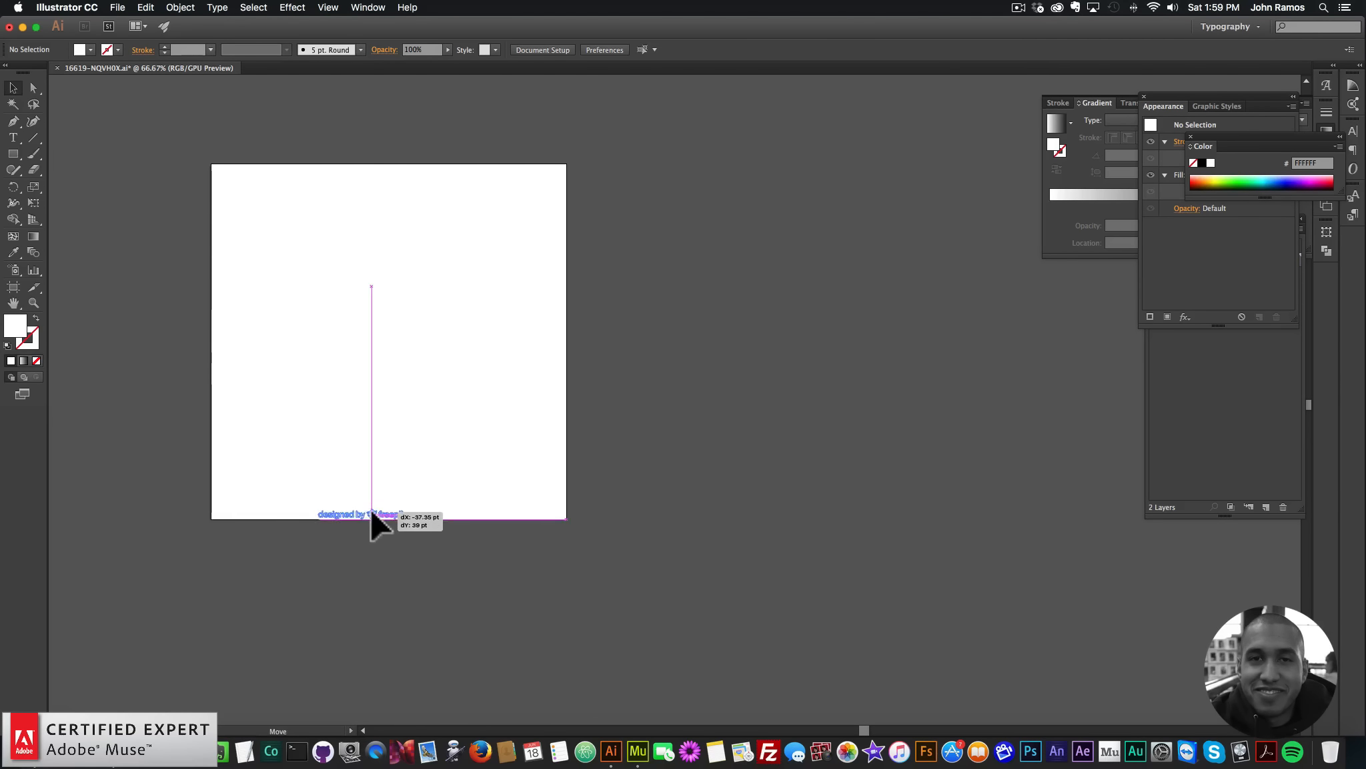
key("BackSpace")
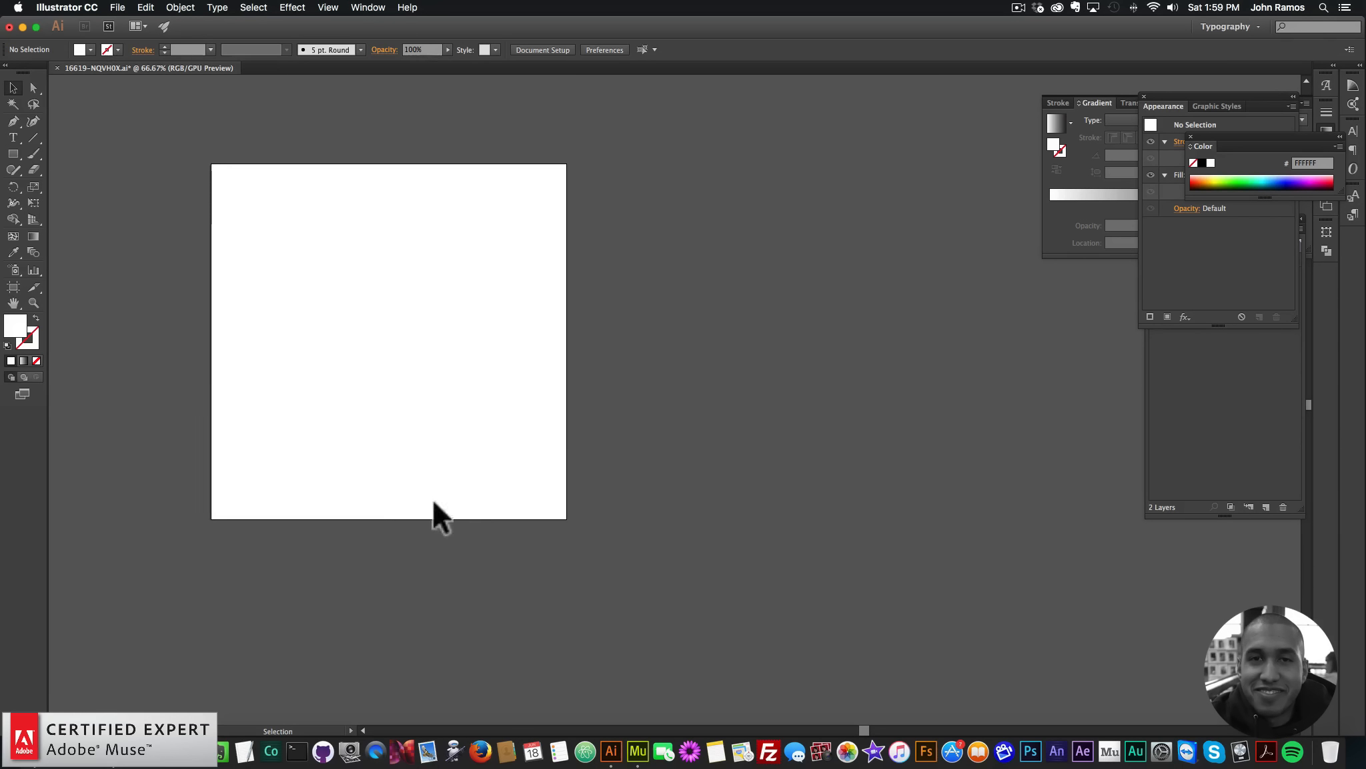
Step: Fit the artboard to the artwork bounds and check the fit by selecting all the artwork, leaving it deselected
left_click(180, 8)
mouse_move(241, 419)
left_click(362, 459)
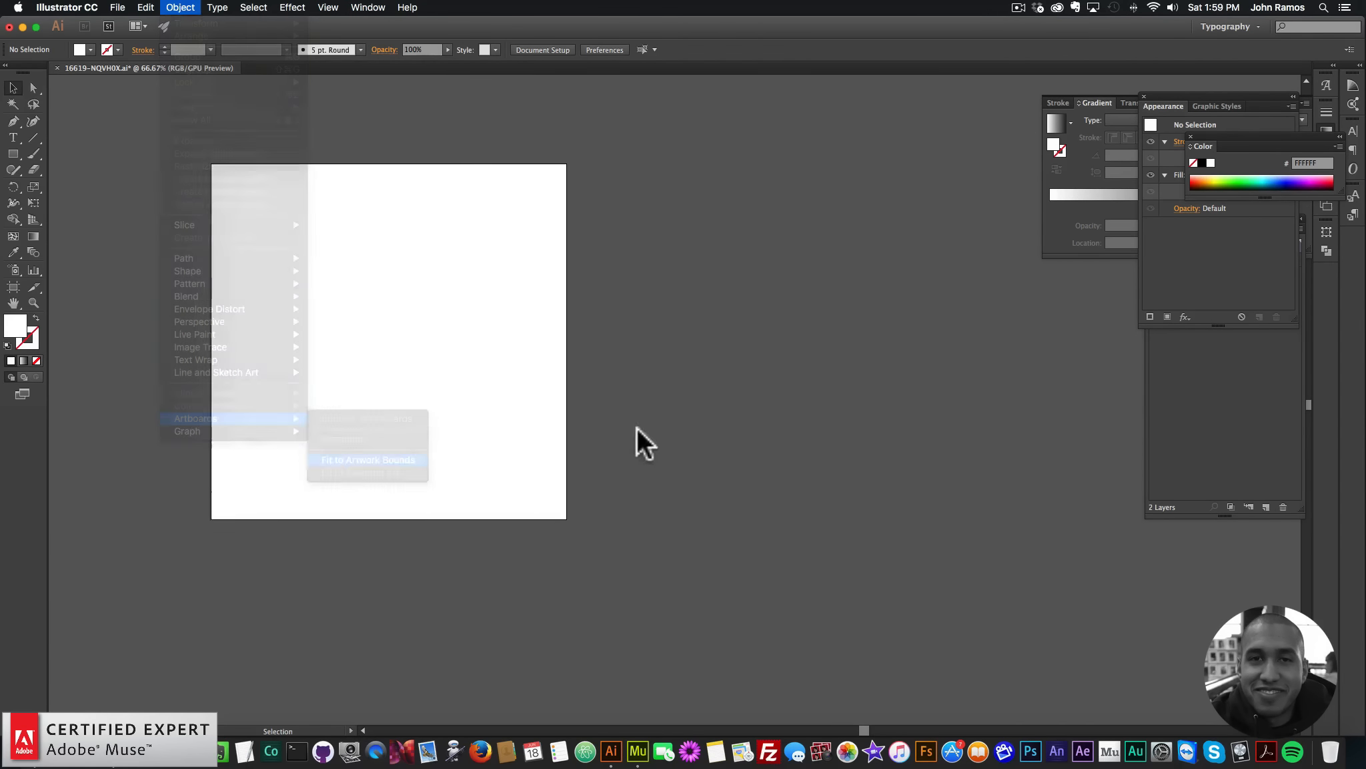
key("super+a")
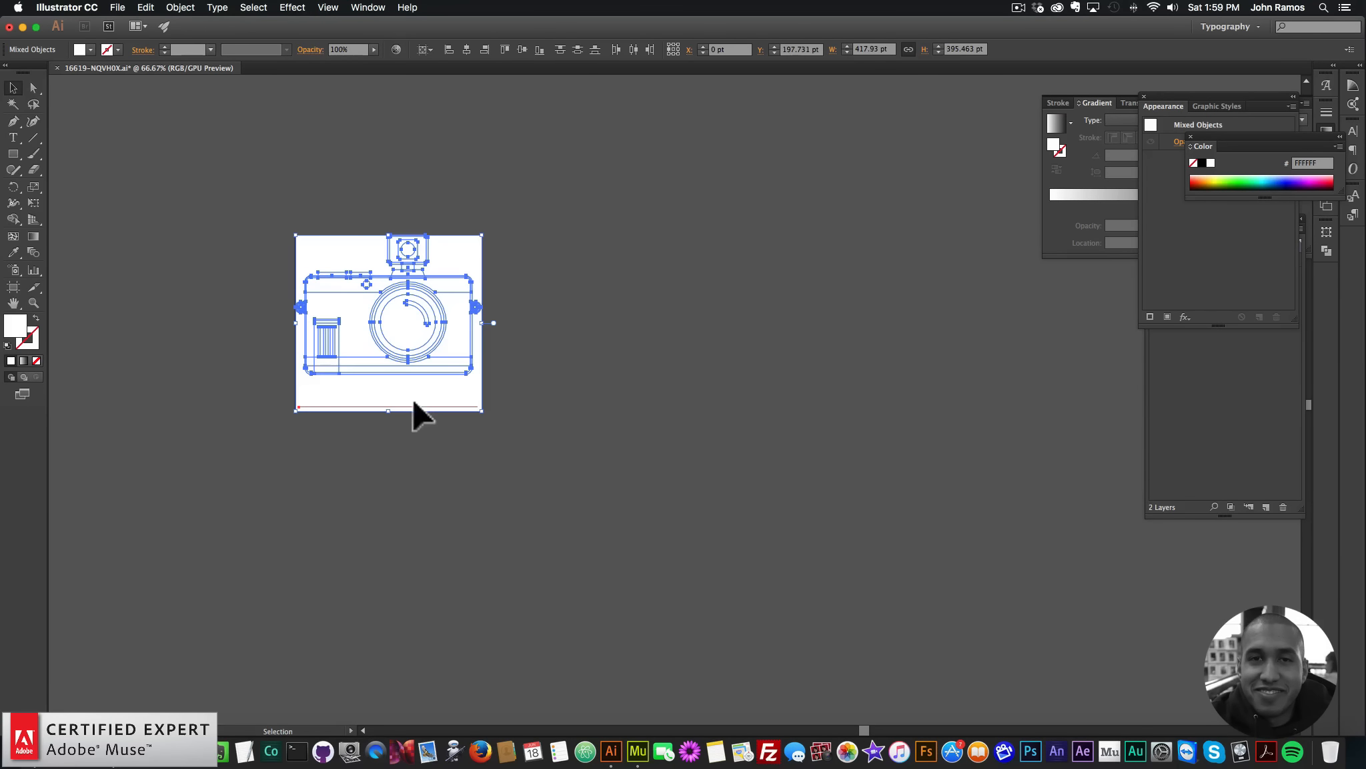
left_click(578, 451)
left_click(118, 8)
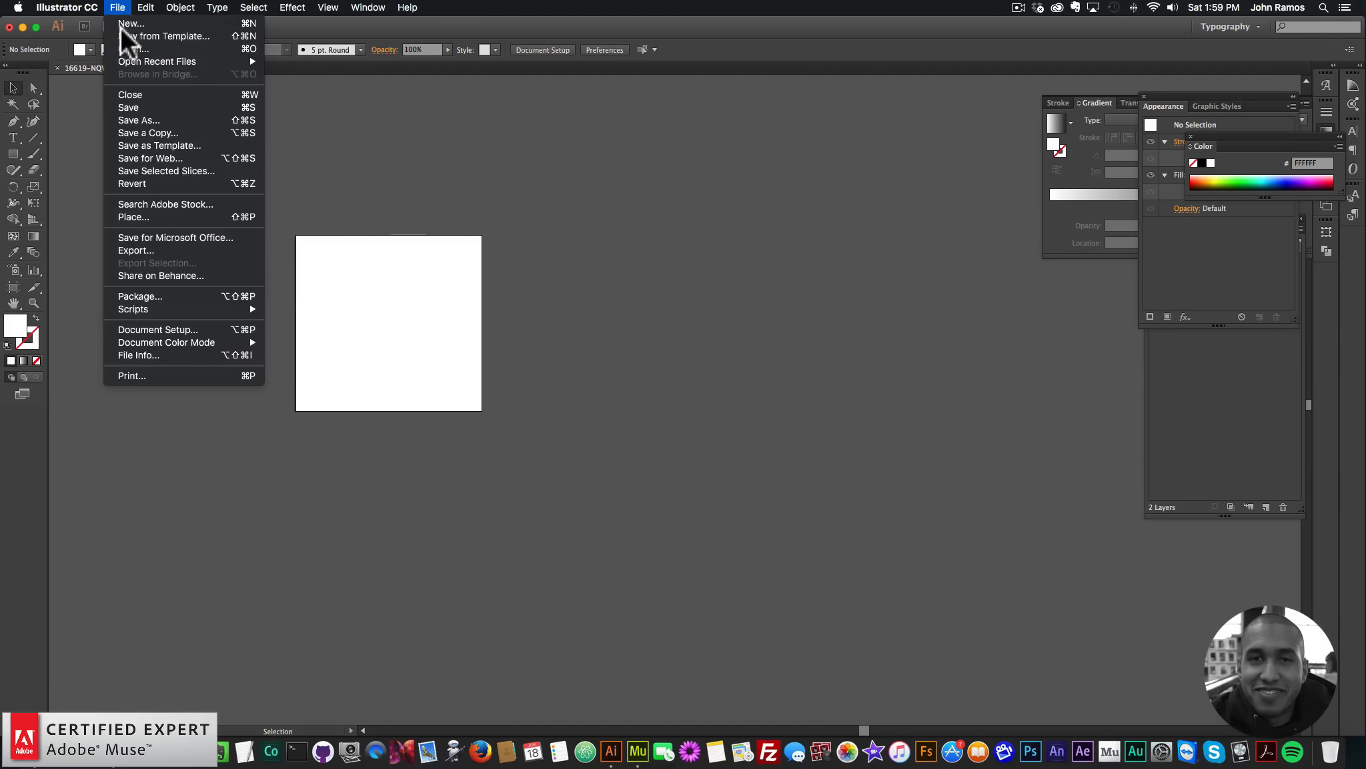
left_click(162, 157)
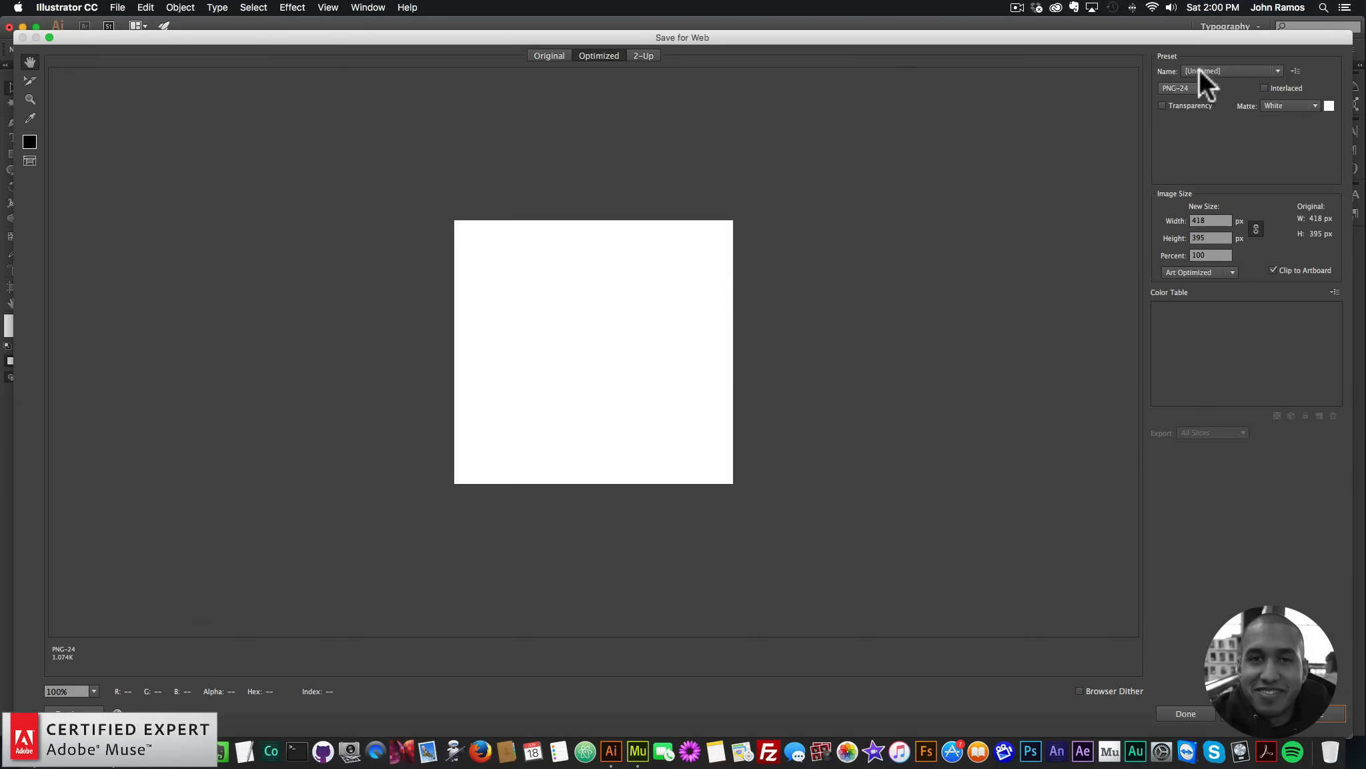
left_click(1256, 716)
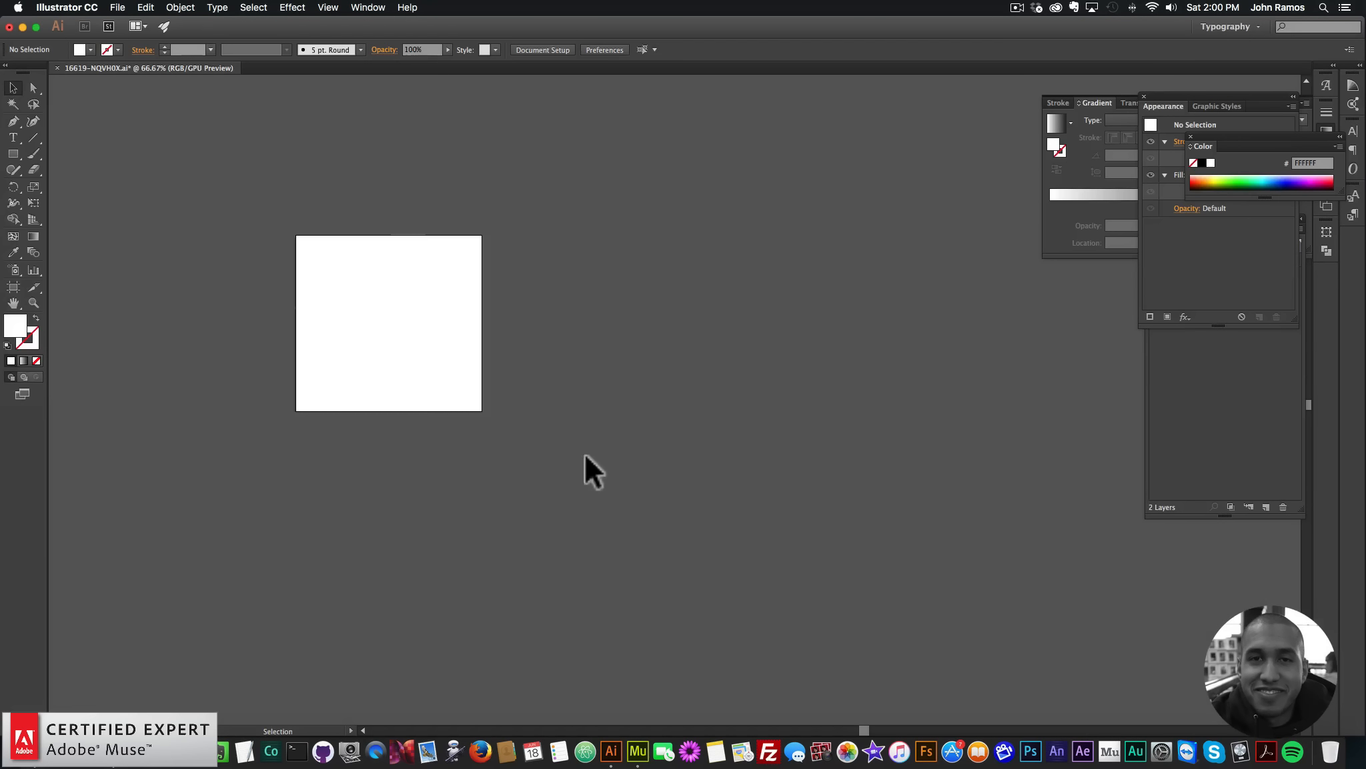
Step: Start exporting the logo to the images folder in SVG format
left_click(117, 8)
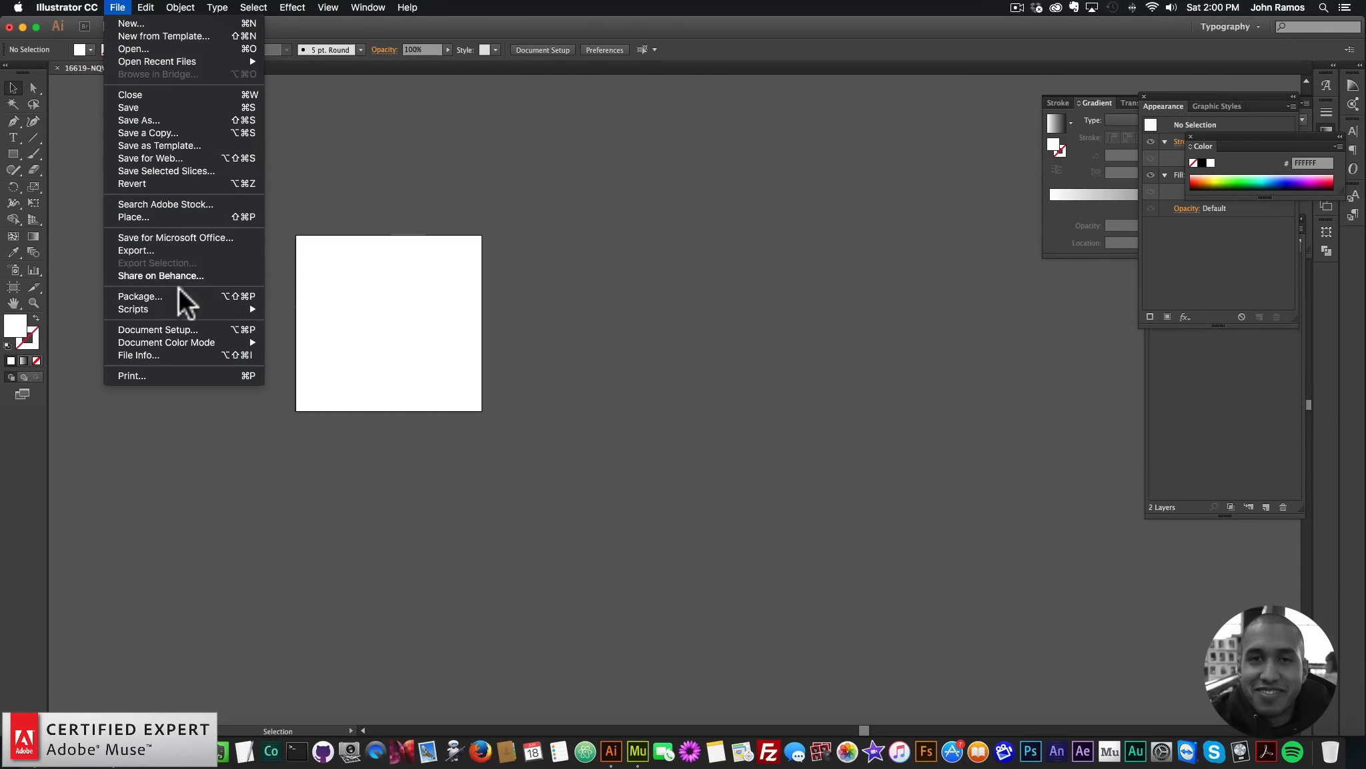
left_click(137, 248)
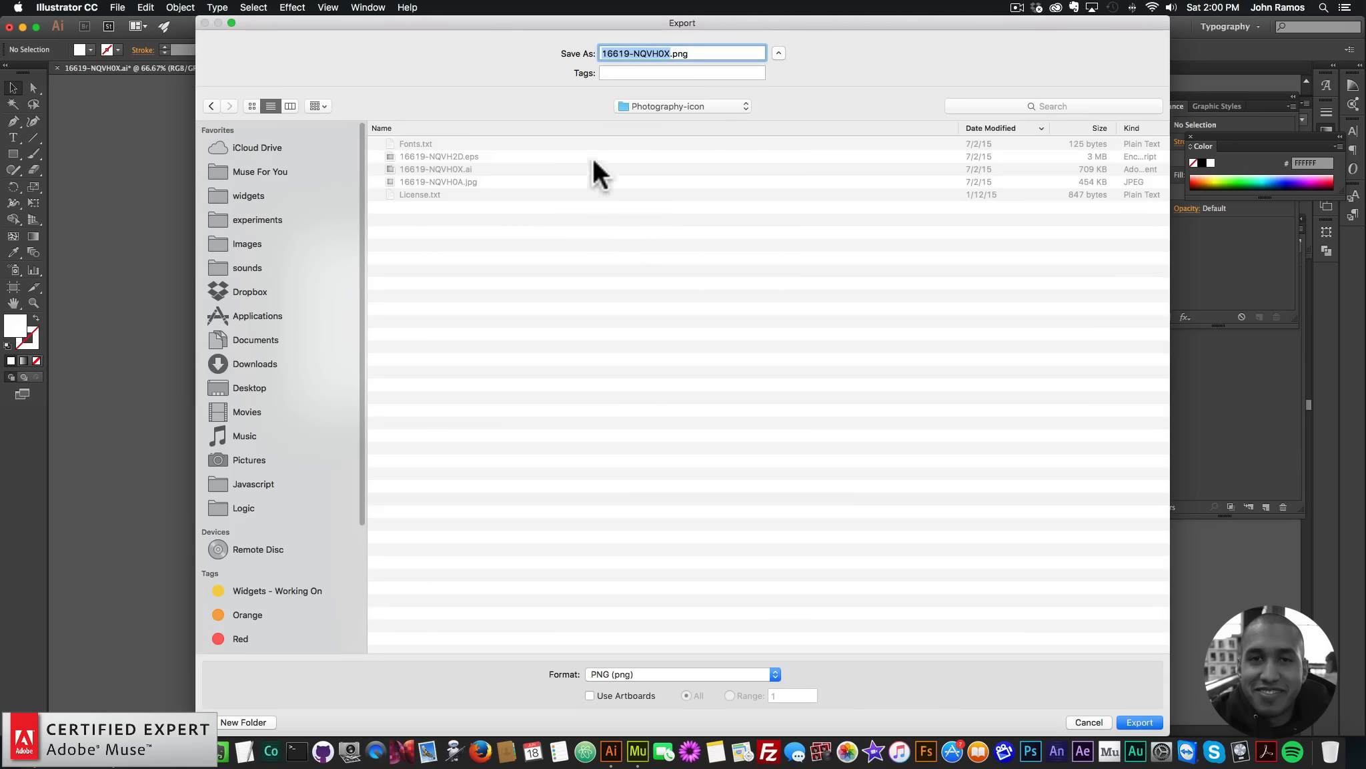
left_click(668, 105)
left_click(665, 113)
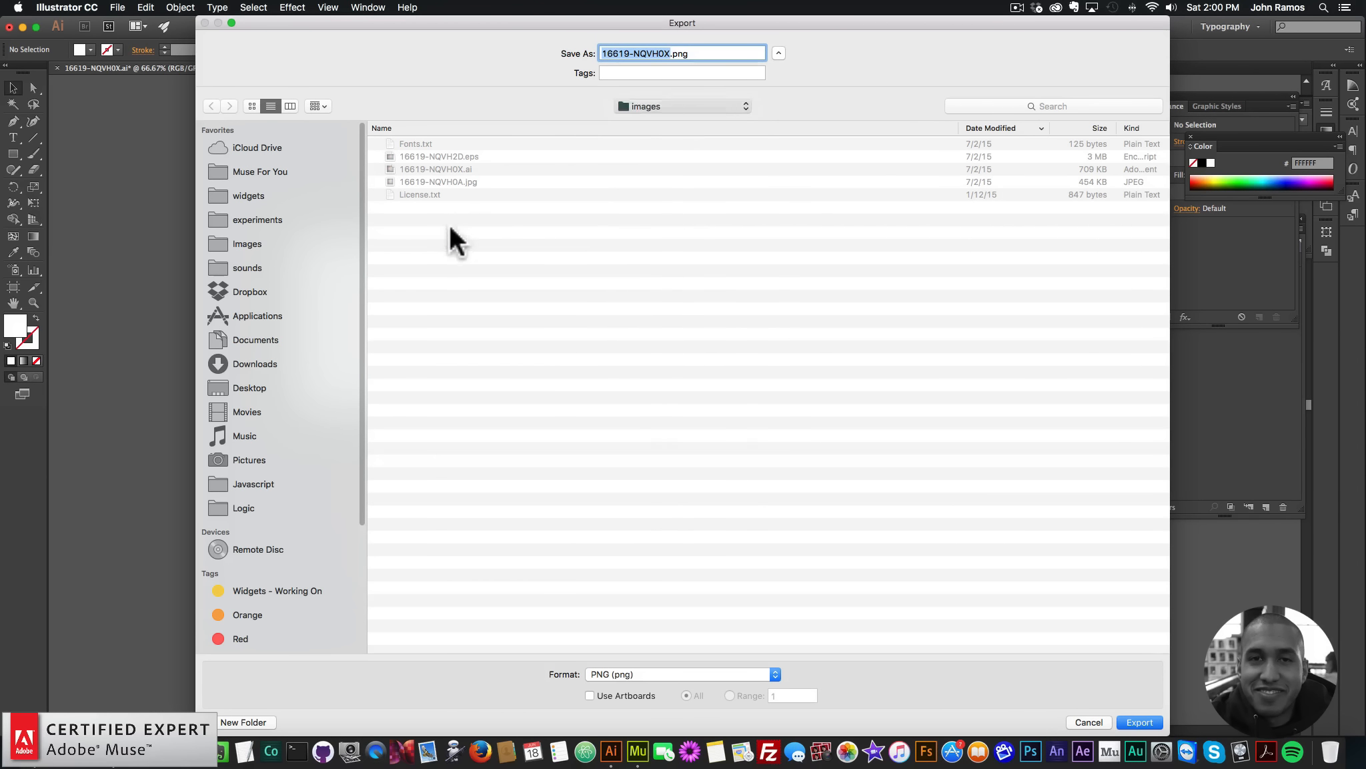
left_click(632, 675)
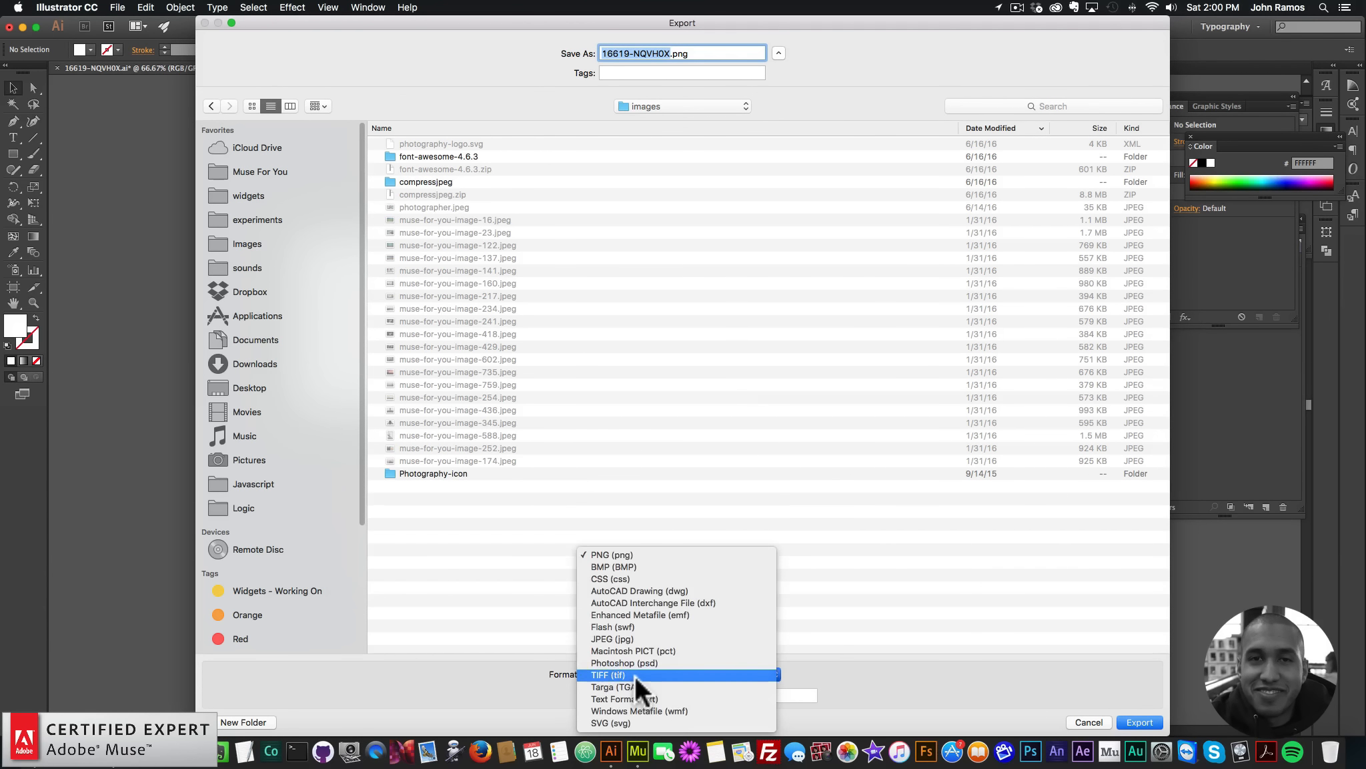
left_click(602, 715)
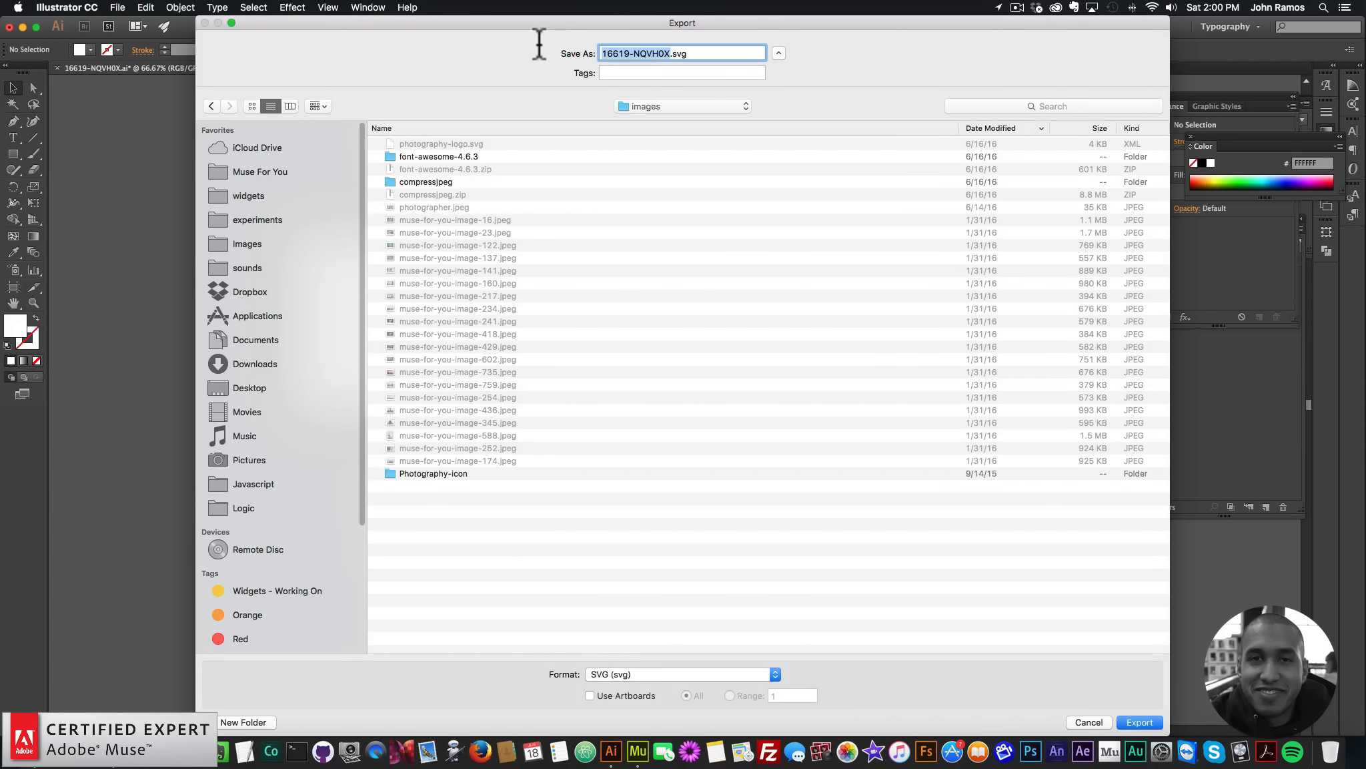
Step: Name the export photography-logo, replace the existing file and accept the current SVG options
type("photogo")
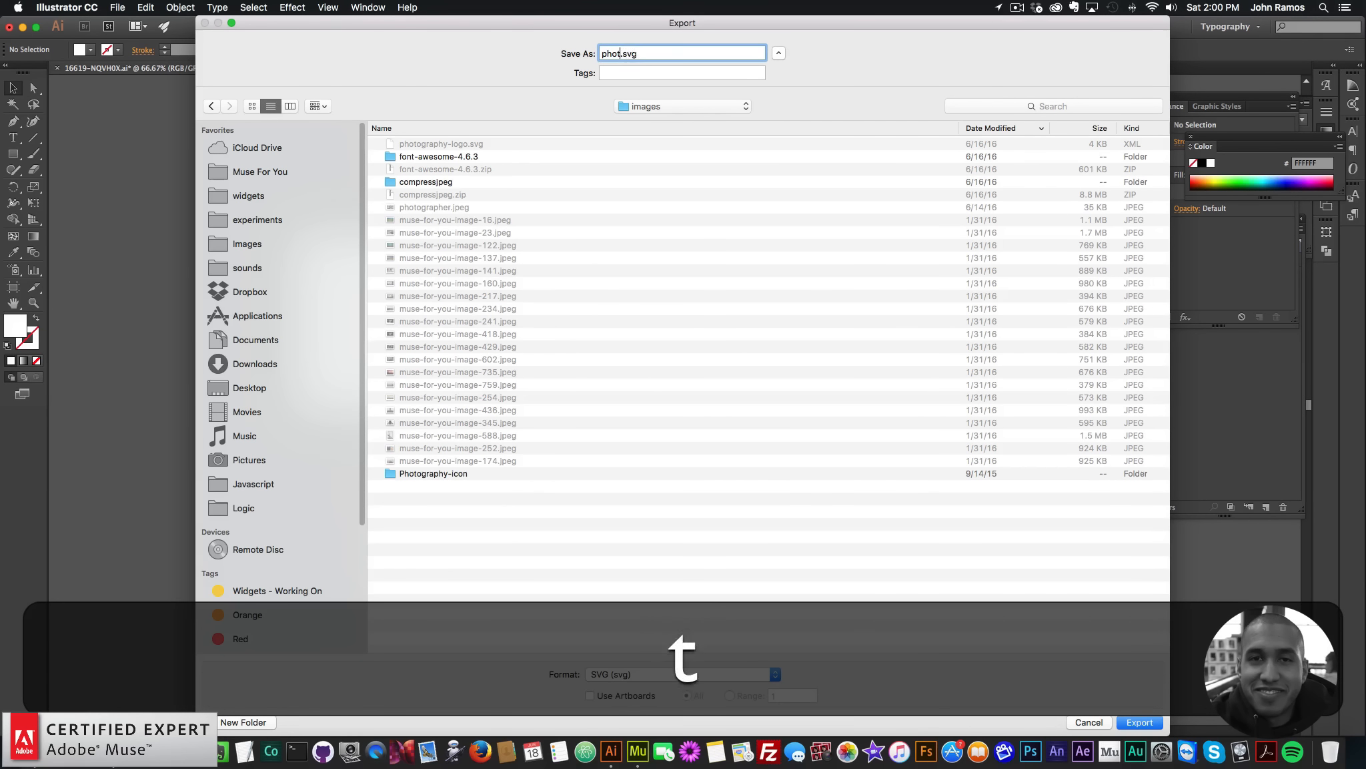
key("BackSpace")
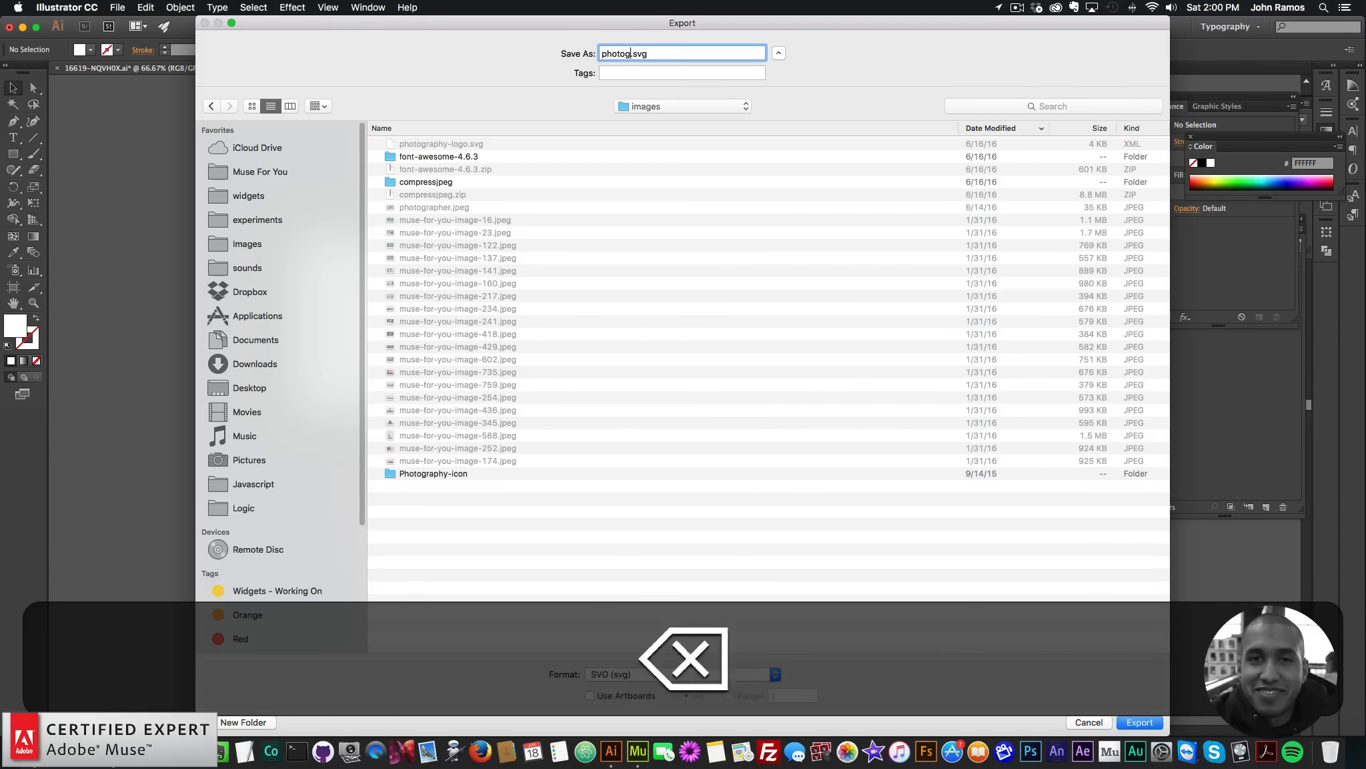
type("raphy-logo")
key("Return")
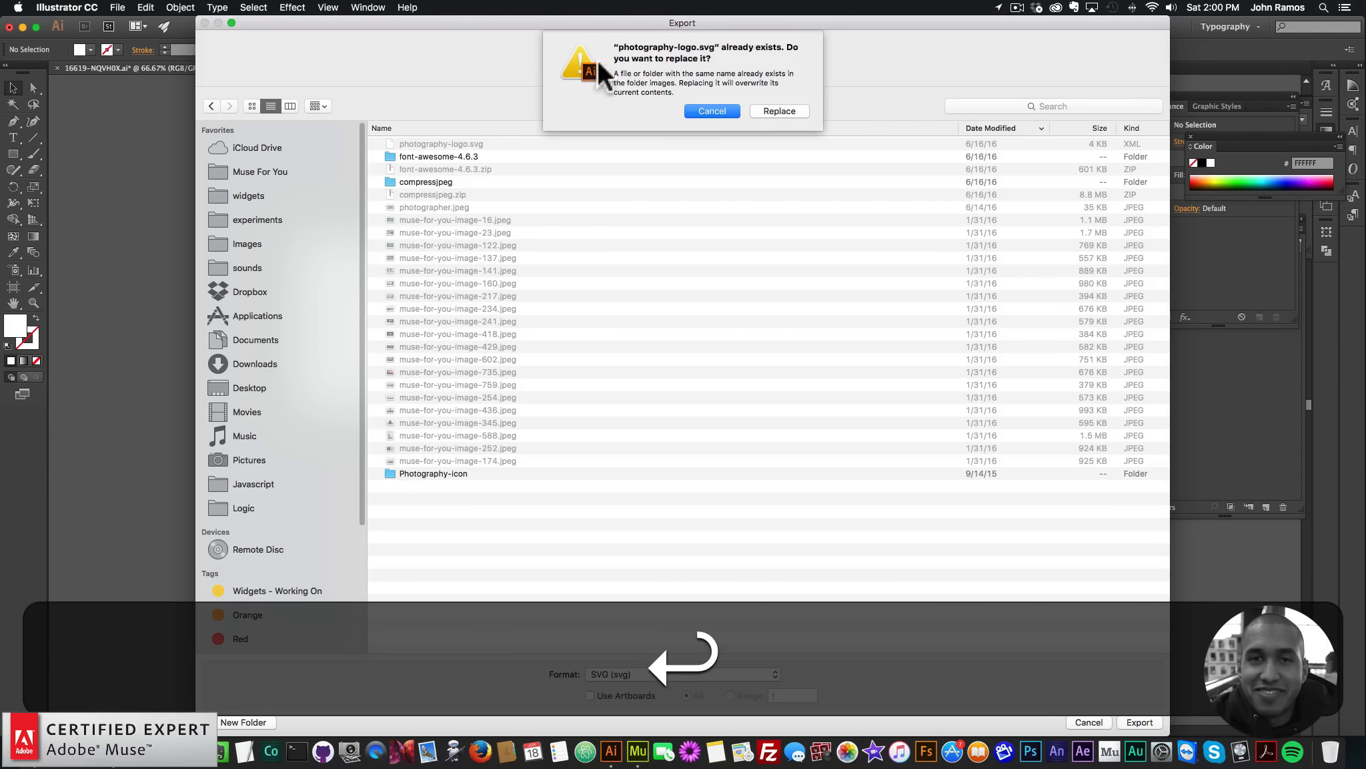
left_click(776, 112)
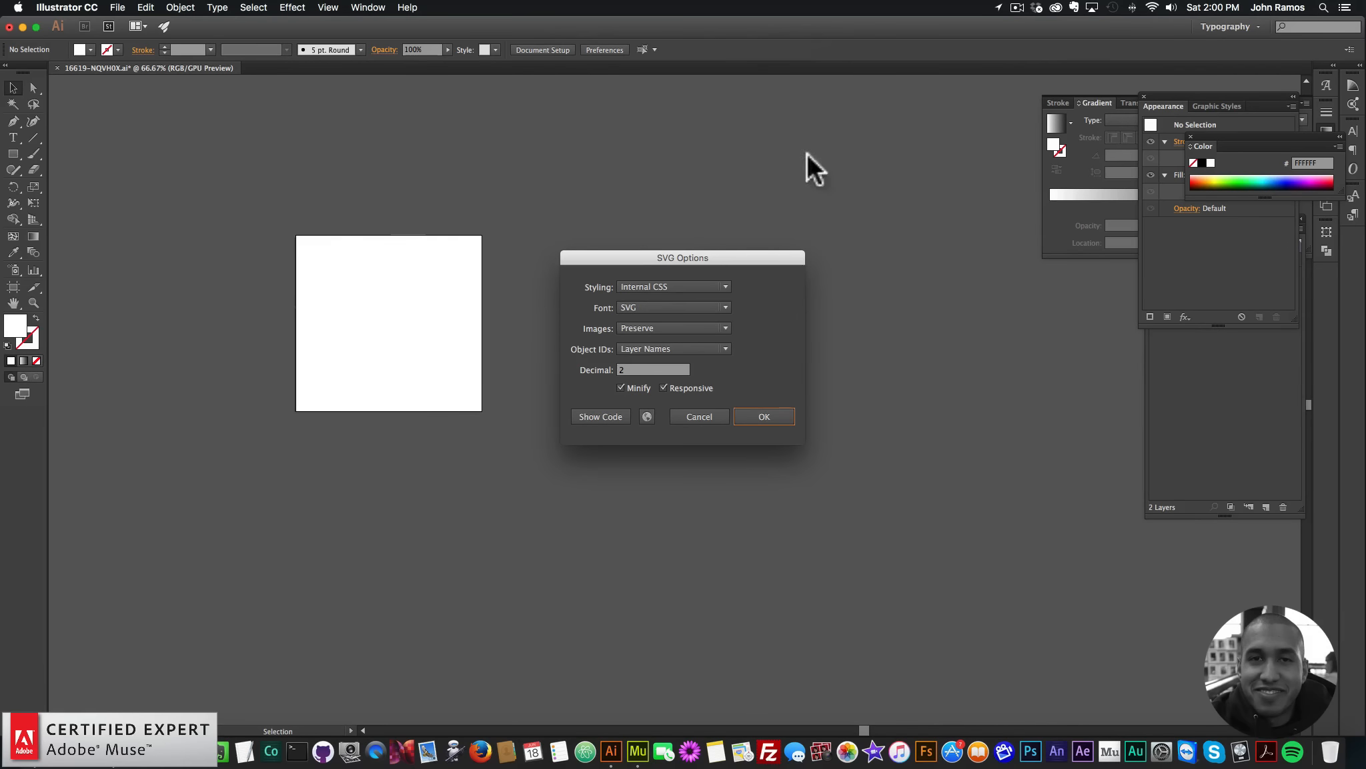
left_click(760, 409)
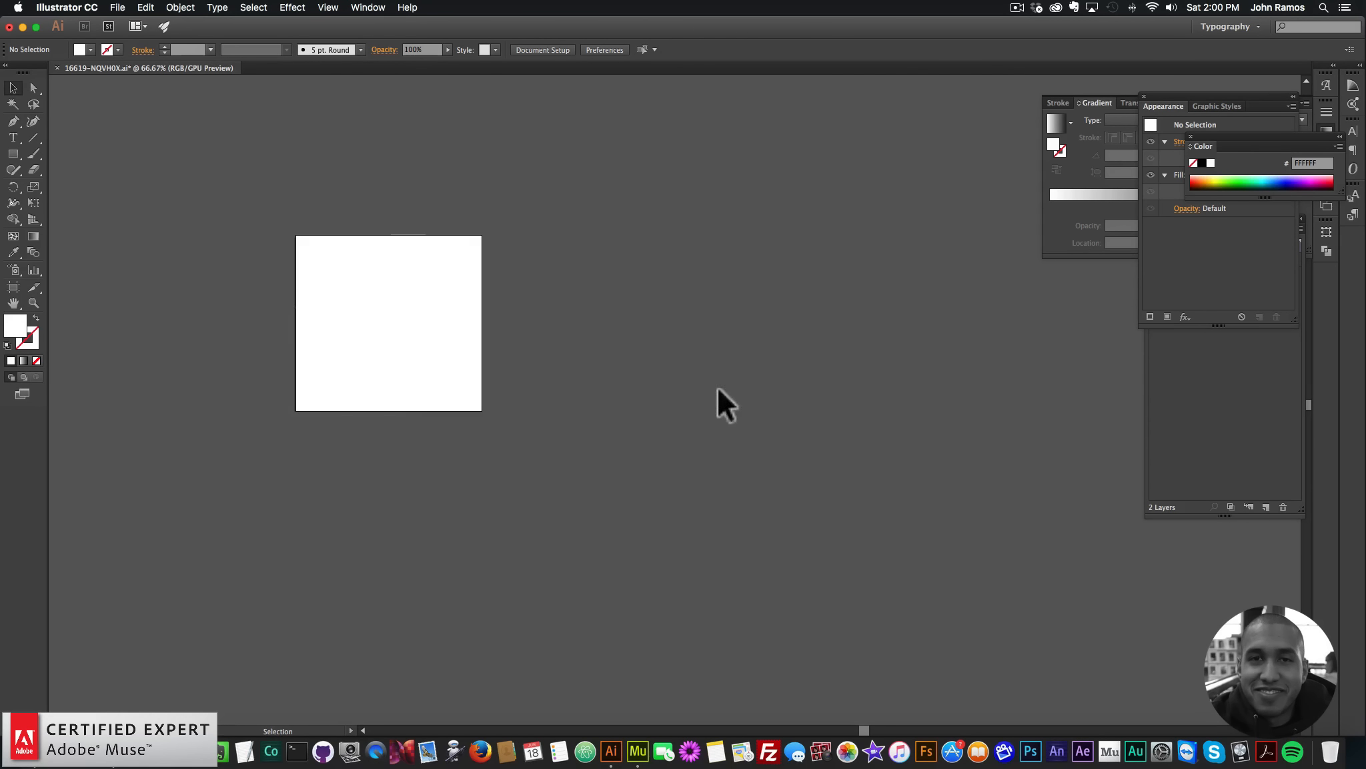
Step: Switch to Adobe Muse and use photography-logo.svg from the images folder as the fullscreen slideshow widget's overlay image
left_click(647, 726)
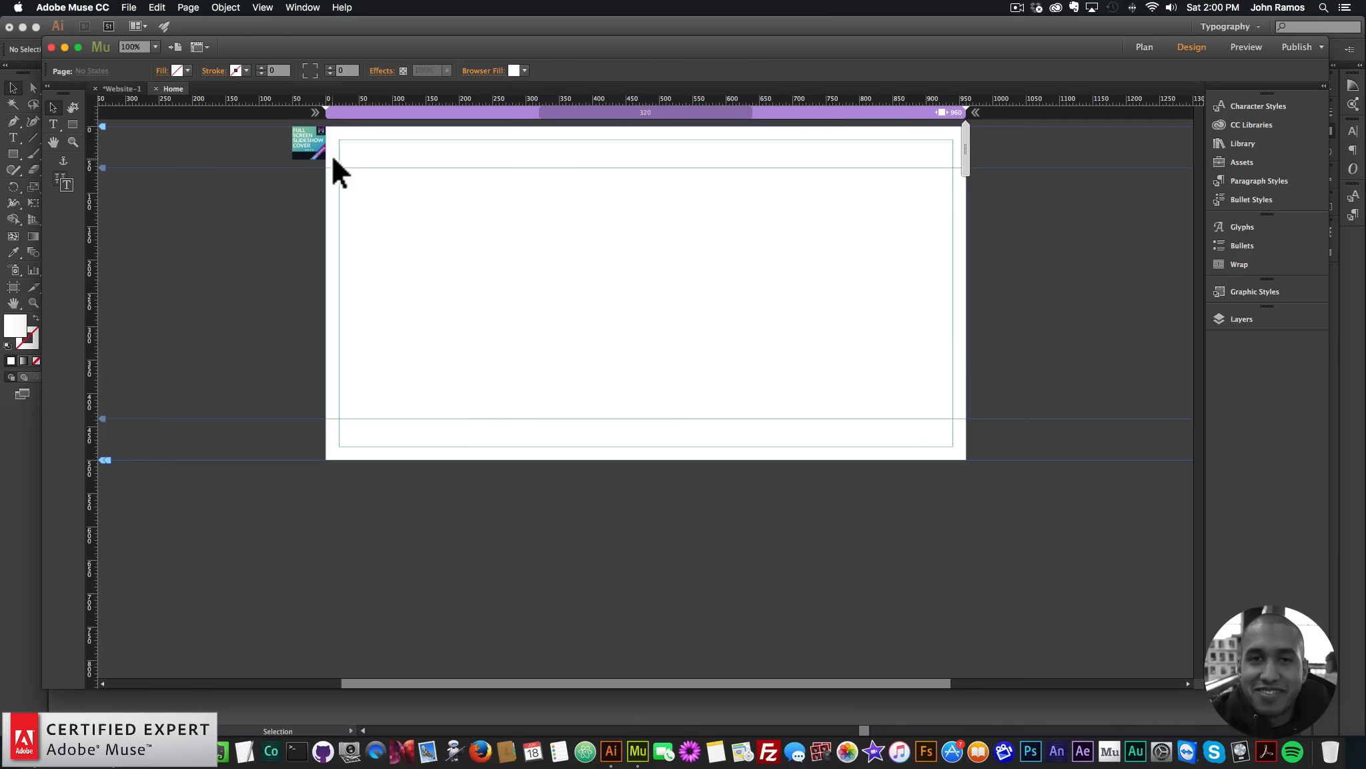
left_click(324, 129)
left_click(339, 124)
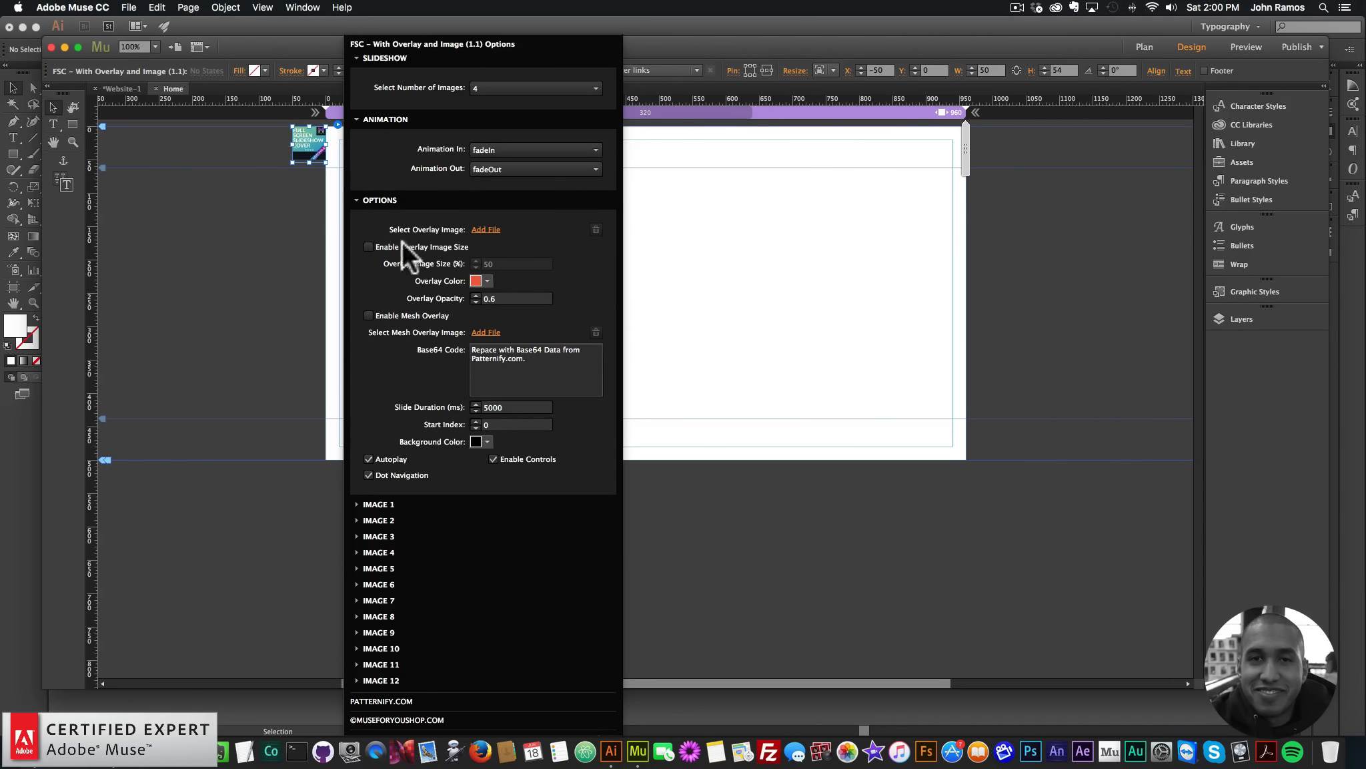
left_click(486, 230)
left_click(699, 130)
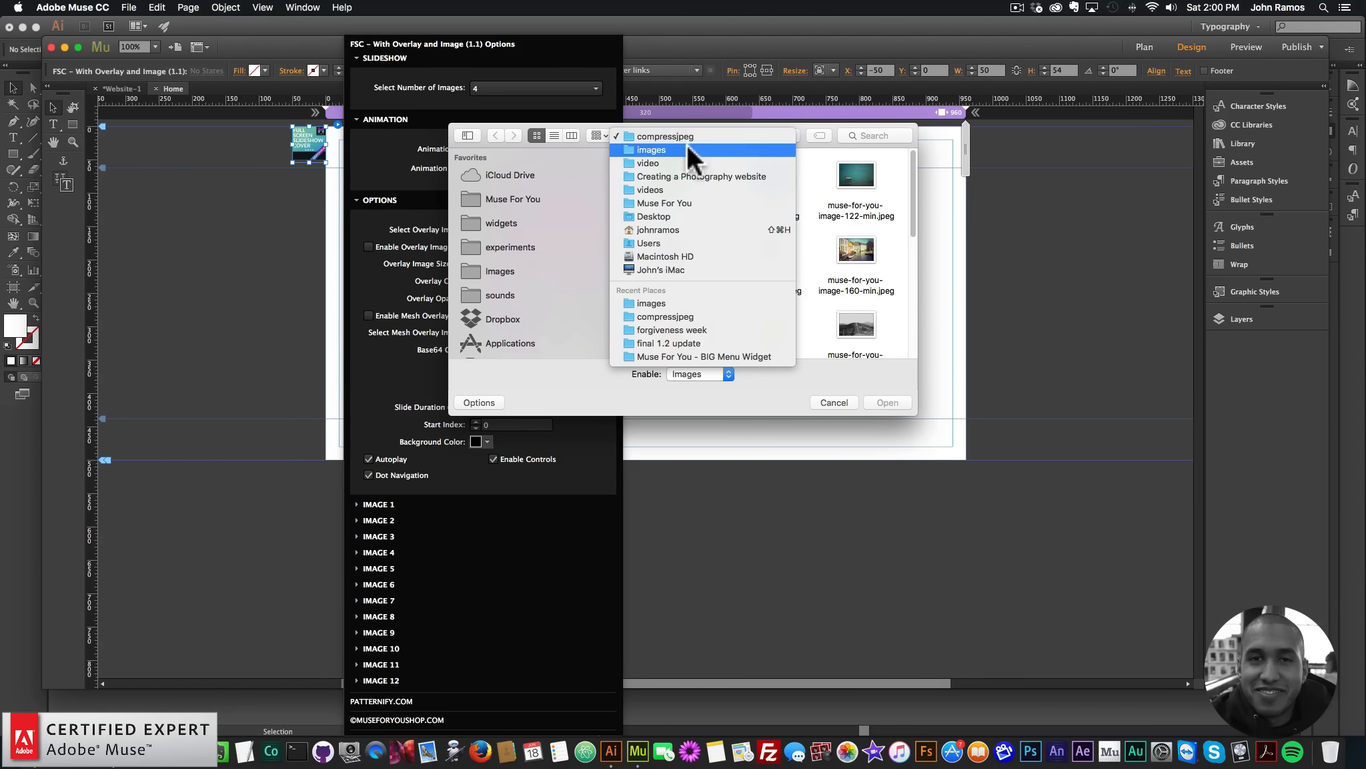
left_click(687, 146)
scroll(754, 212, "down", 5)
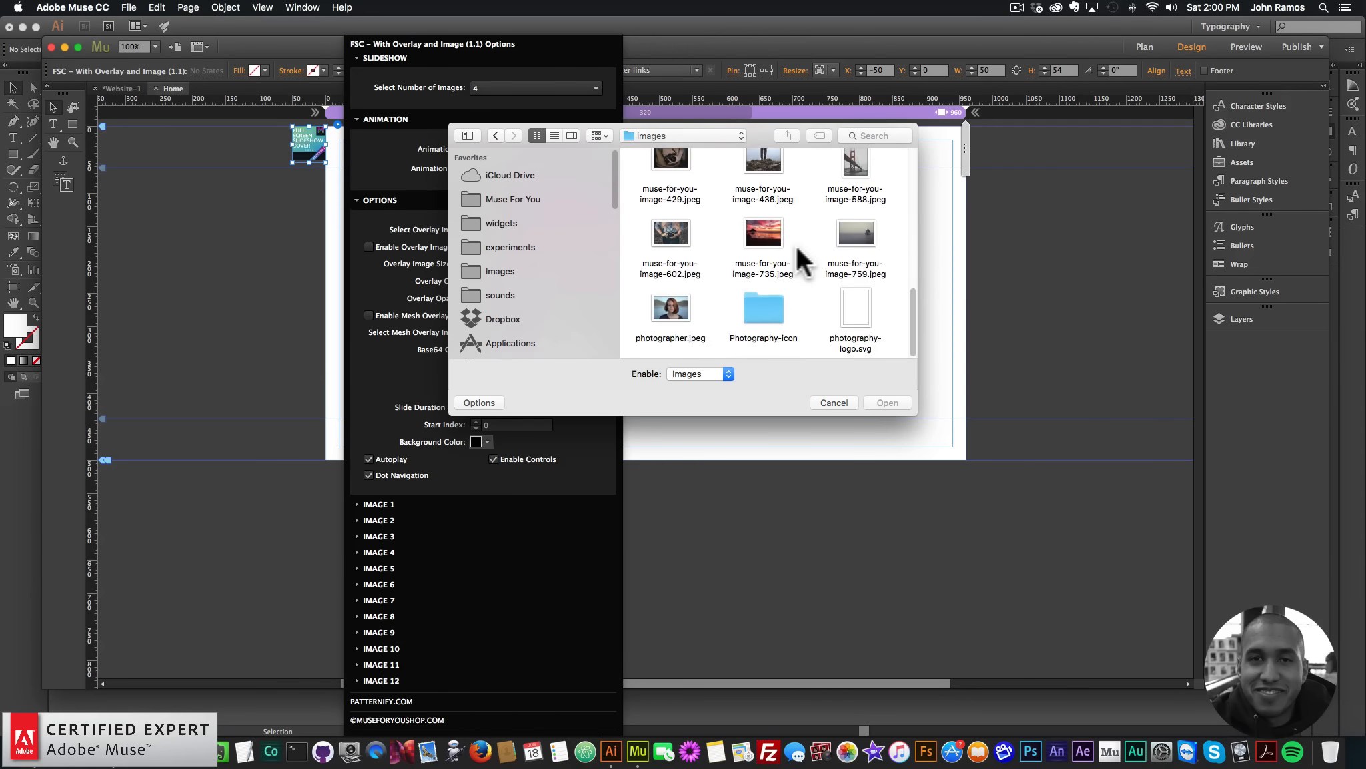
double_click(850, 301)
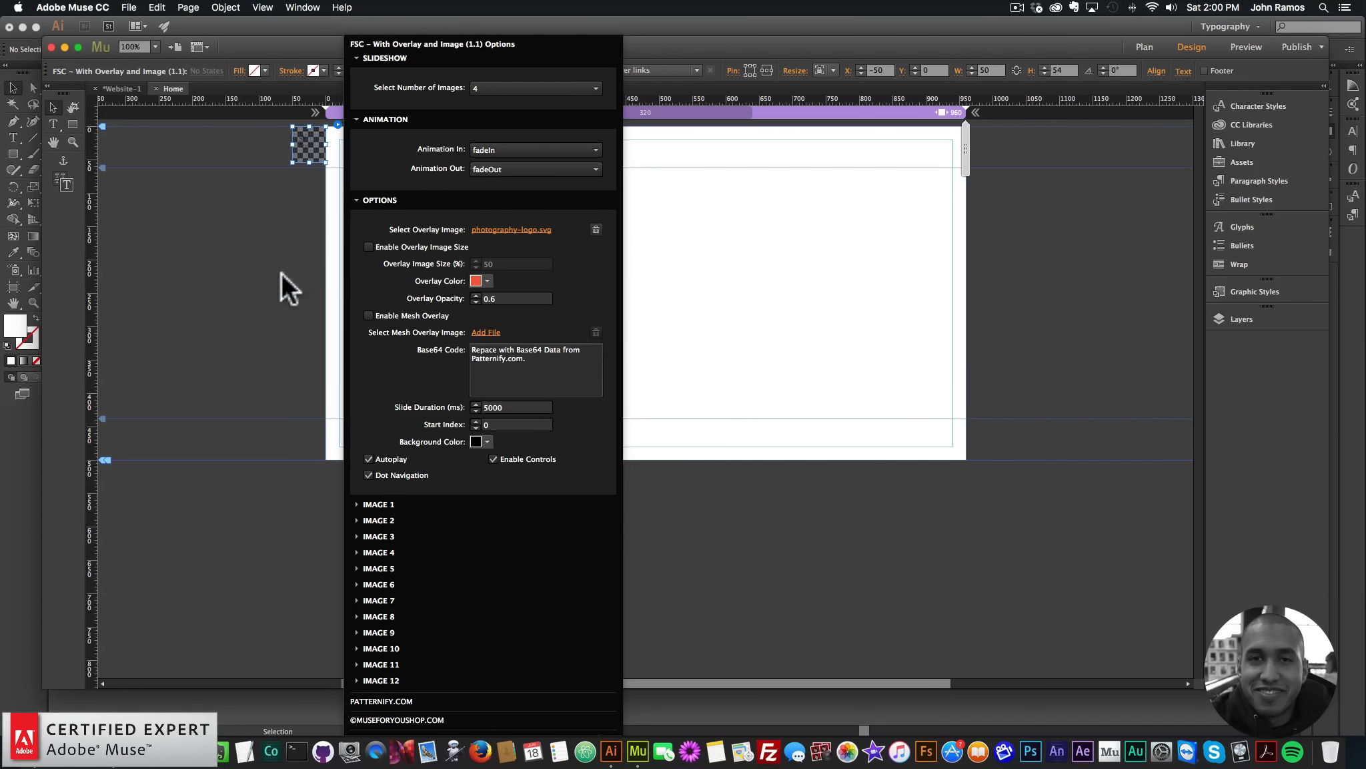
left_click(207, 224)
Step: Preview the page in the browser to check the logo overlay, and return to Adobe Muse
left_click(127, 6)
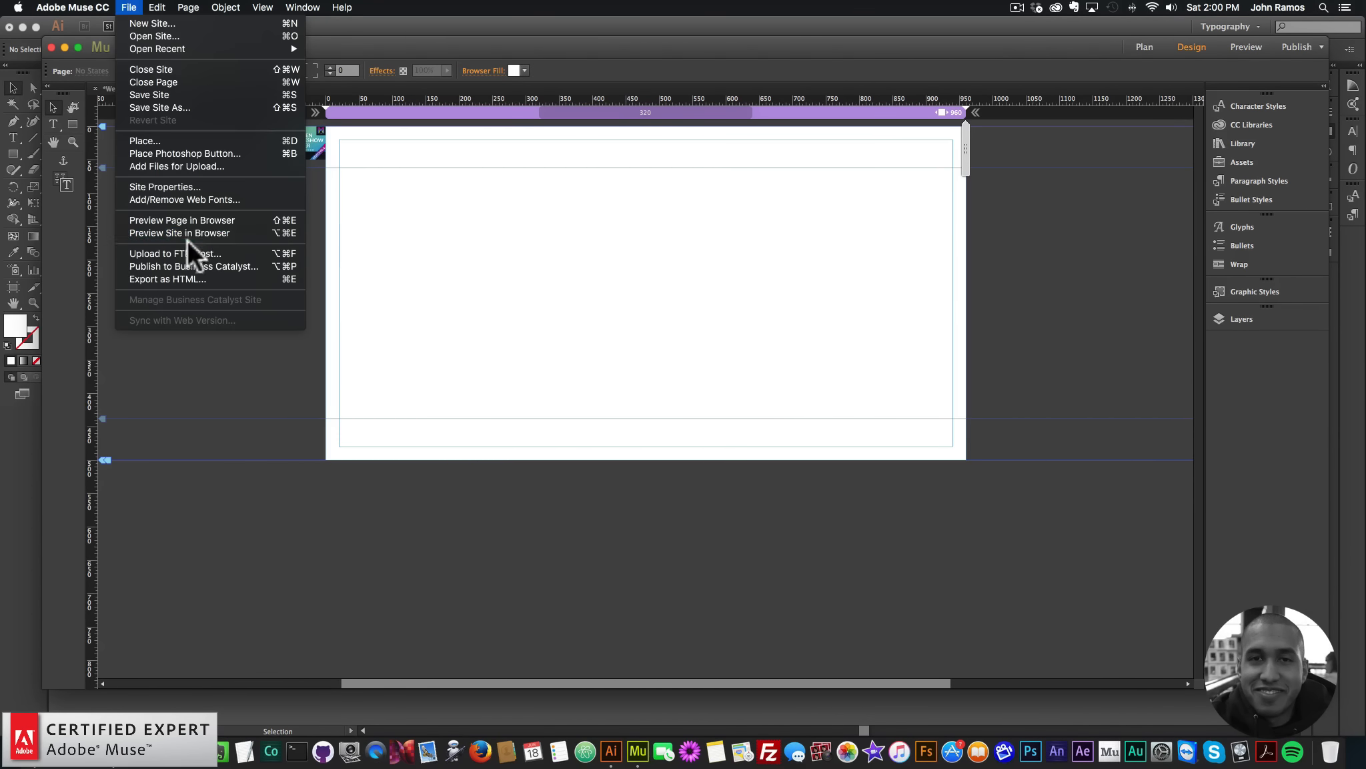
left_click(181, 216)
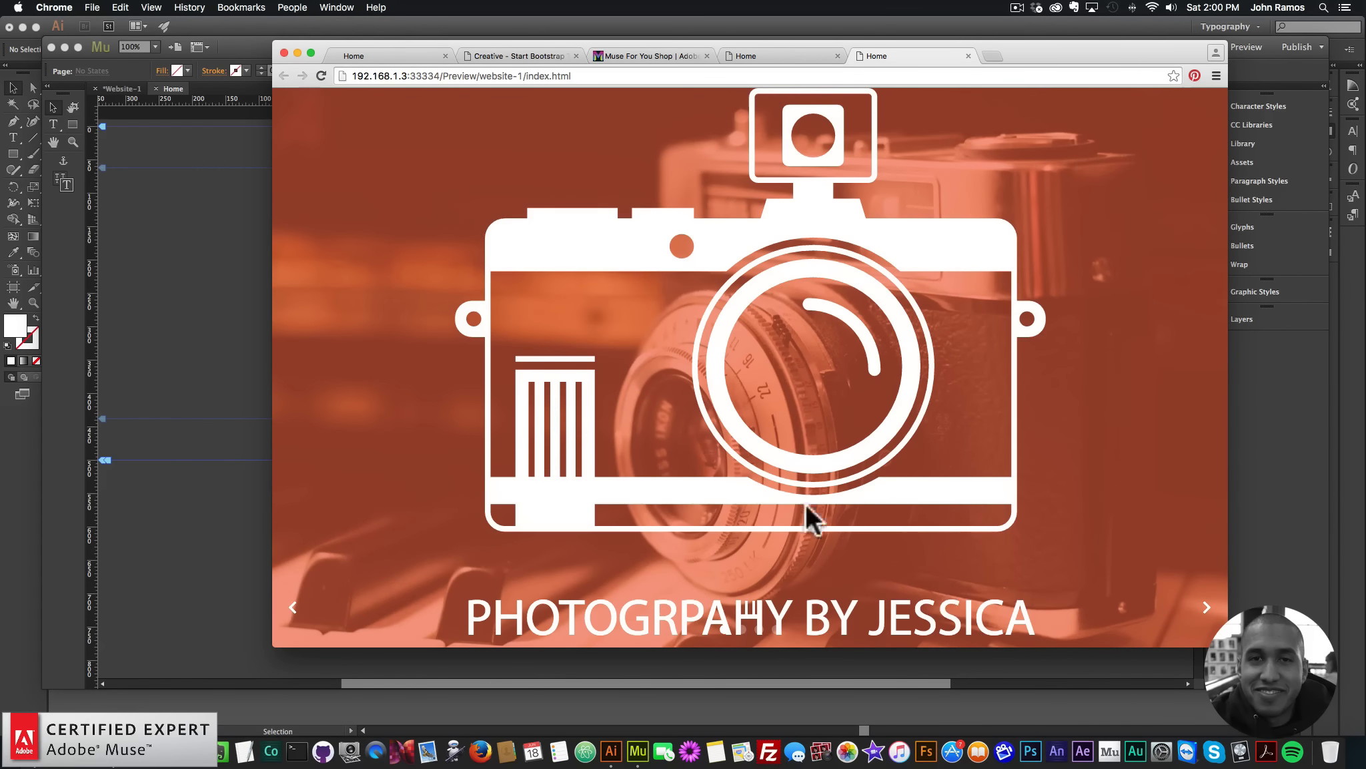
key("super+Tab")
Step: Enable the slideshow widget's overlay image size, set it to 20% and preview the page in the browser
left_click(318, 136)
left_click(337, 125)
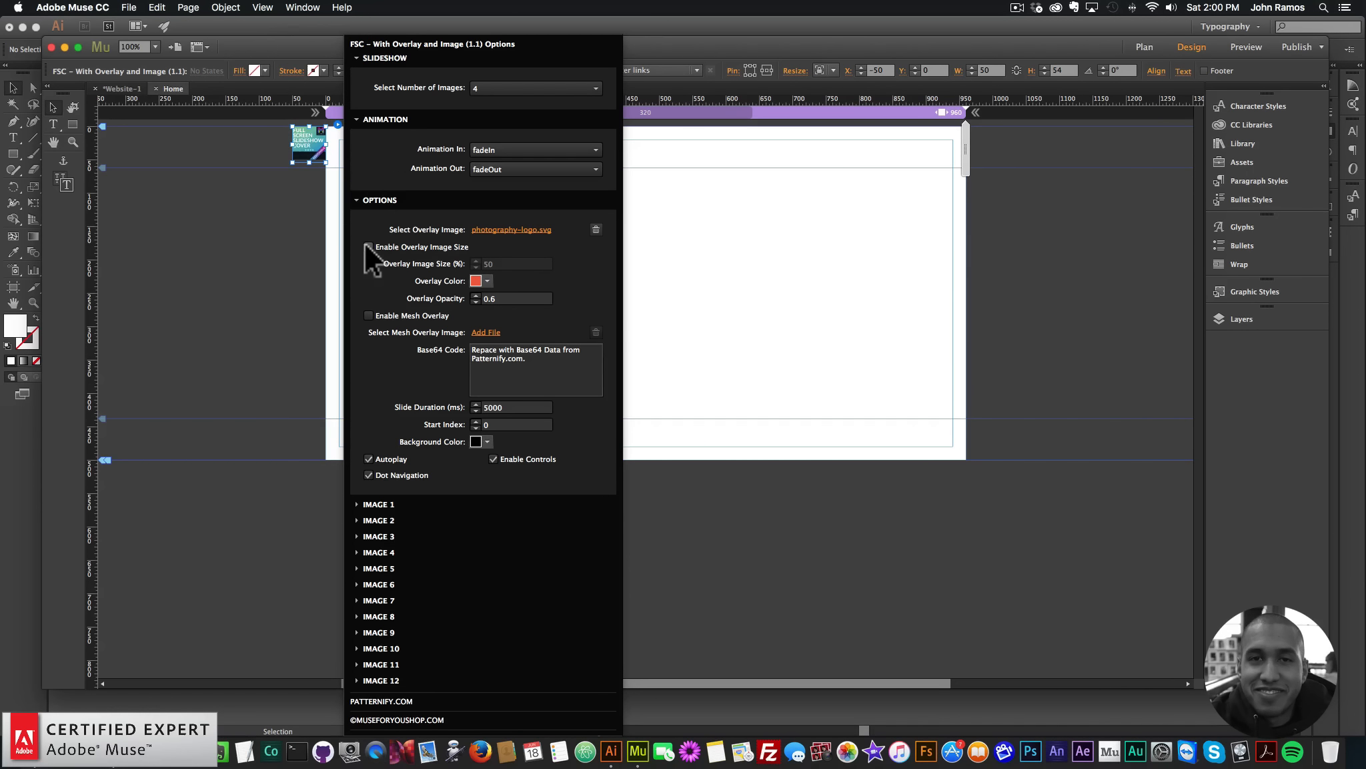
left_click(367, 245)
left_click(503, 263)
type("20")
key("Return")
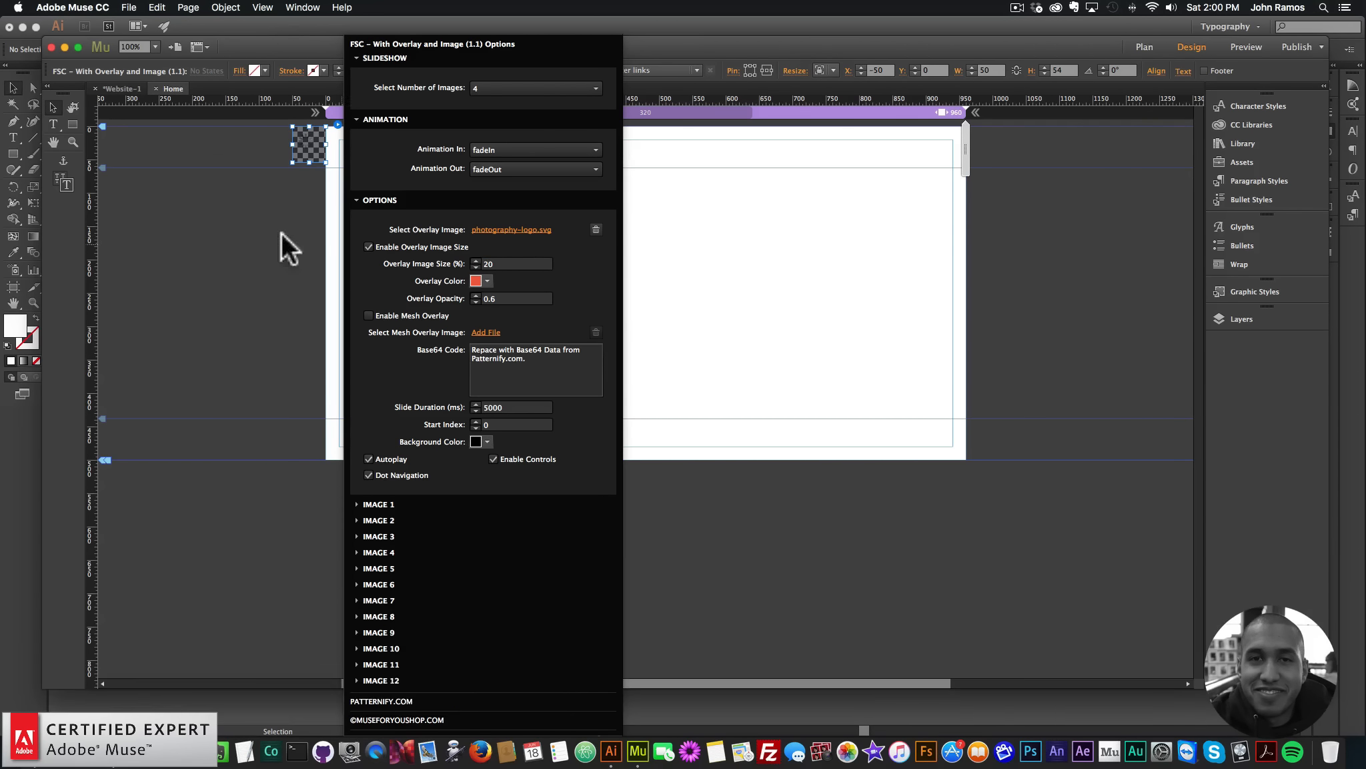
left_click(215, 213)
left_click(129, 7)
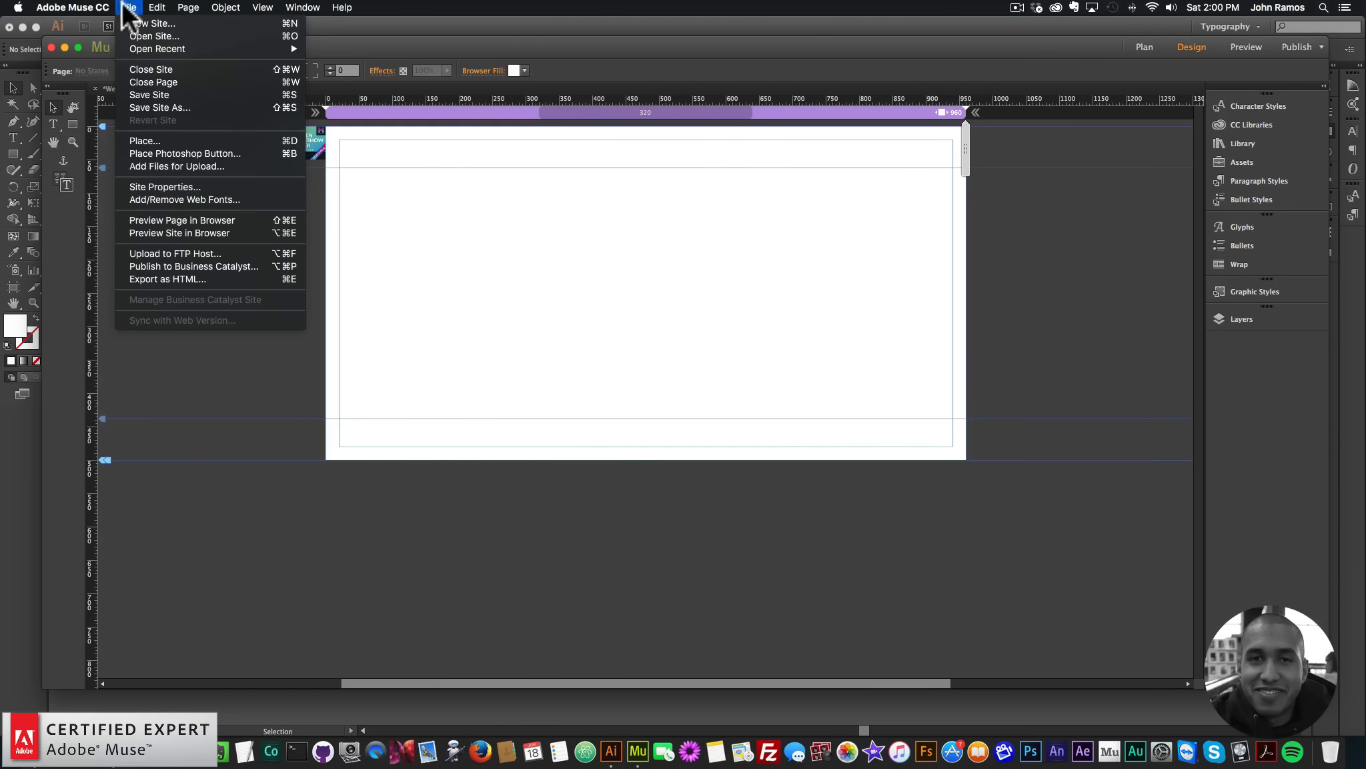
left_click(173, 215)
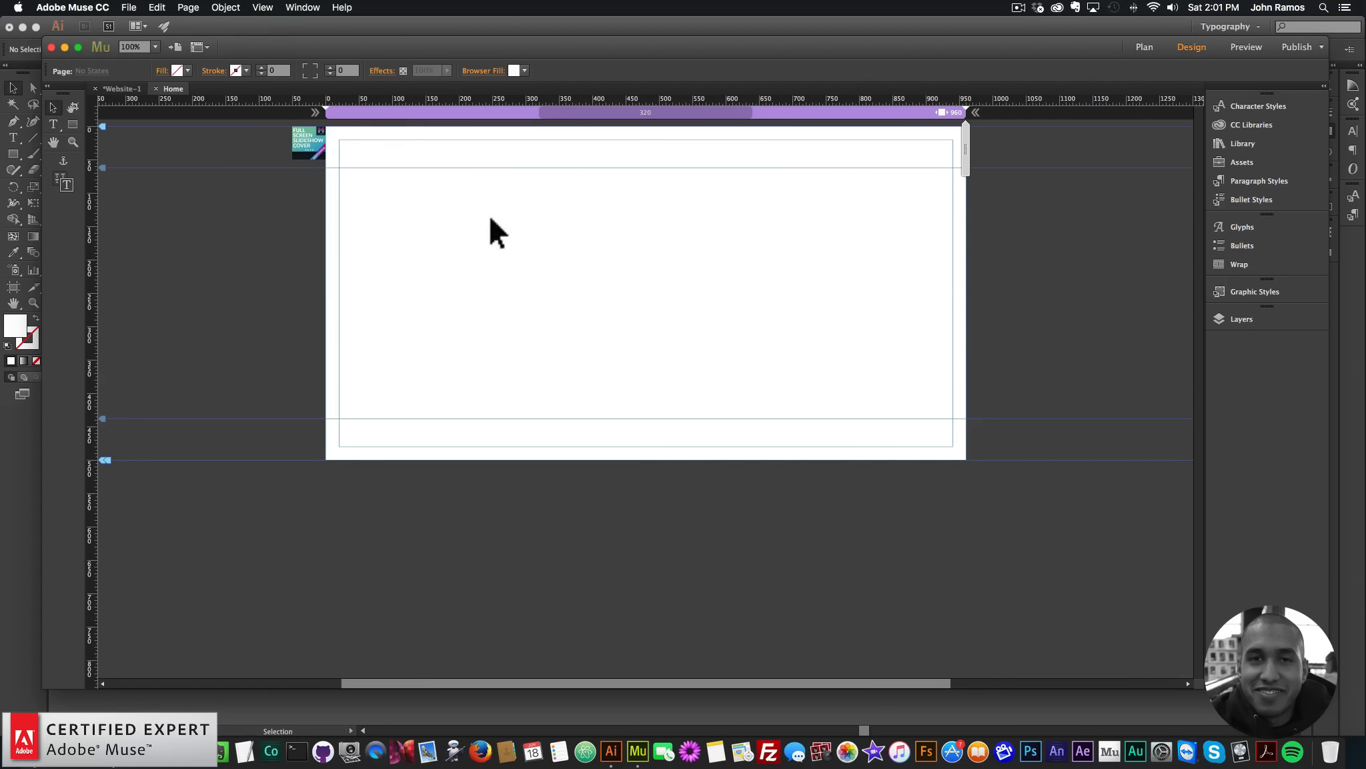
Step: Draw a rectangle 960 wide and about 334 high from the page's top edge and make it stretch to browser width
left_click(73, 123)
left_click_drag(325, 126, 966, 349)
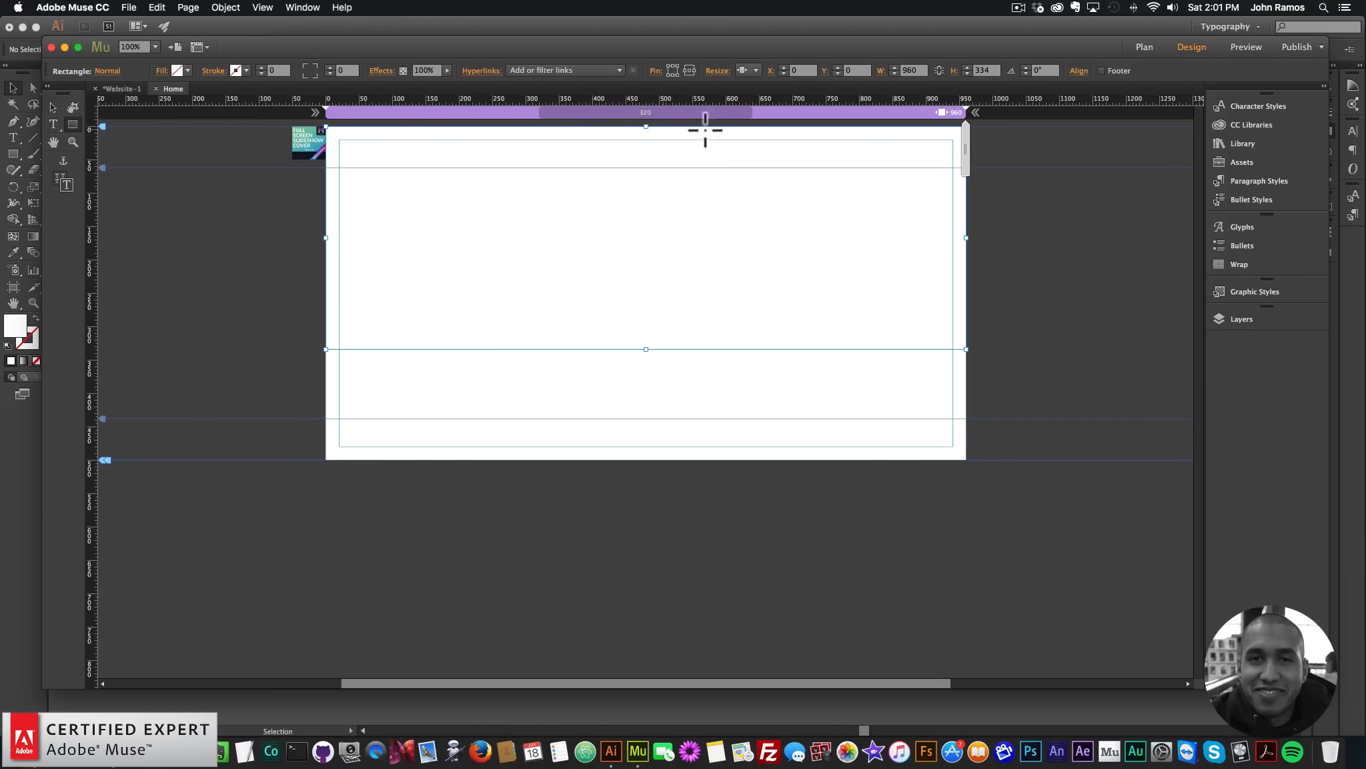
left_click(755, 67)
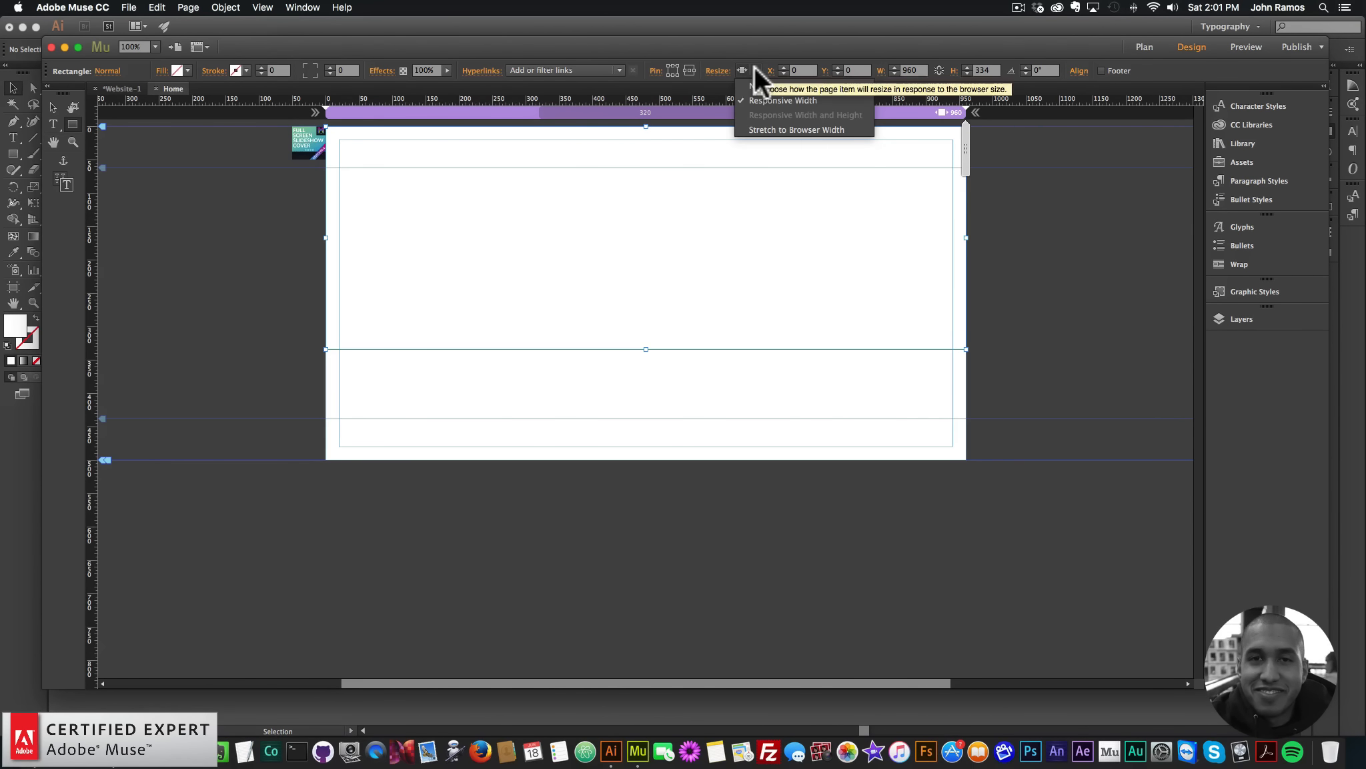
left_click(800, 129)
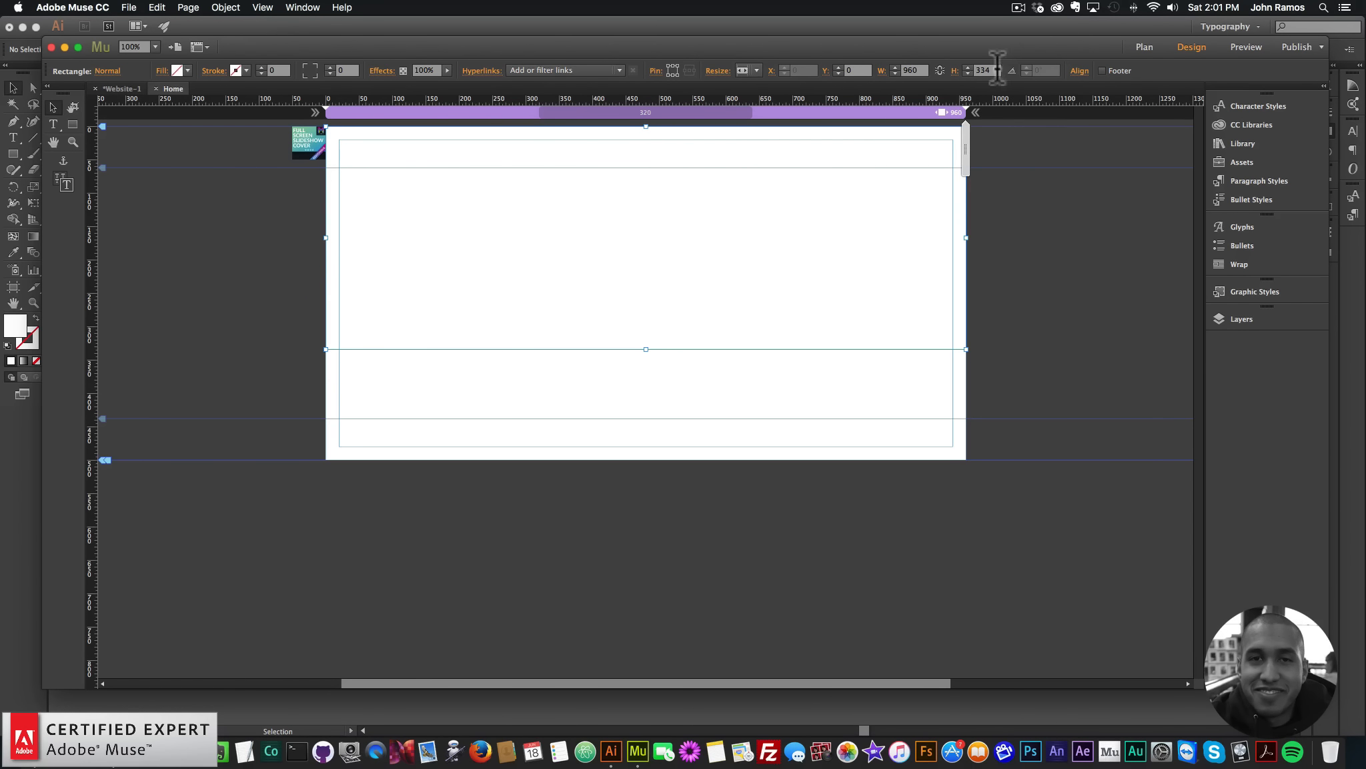
Step: Set the full-width rectangle's height to 350
type("352")
key("BackSpace")
type("0")
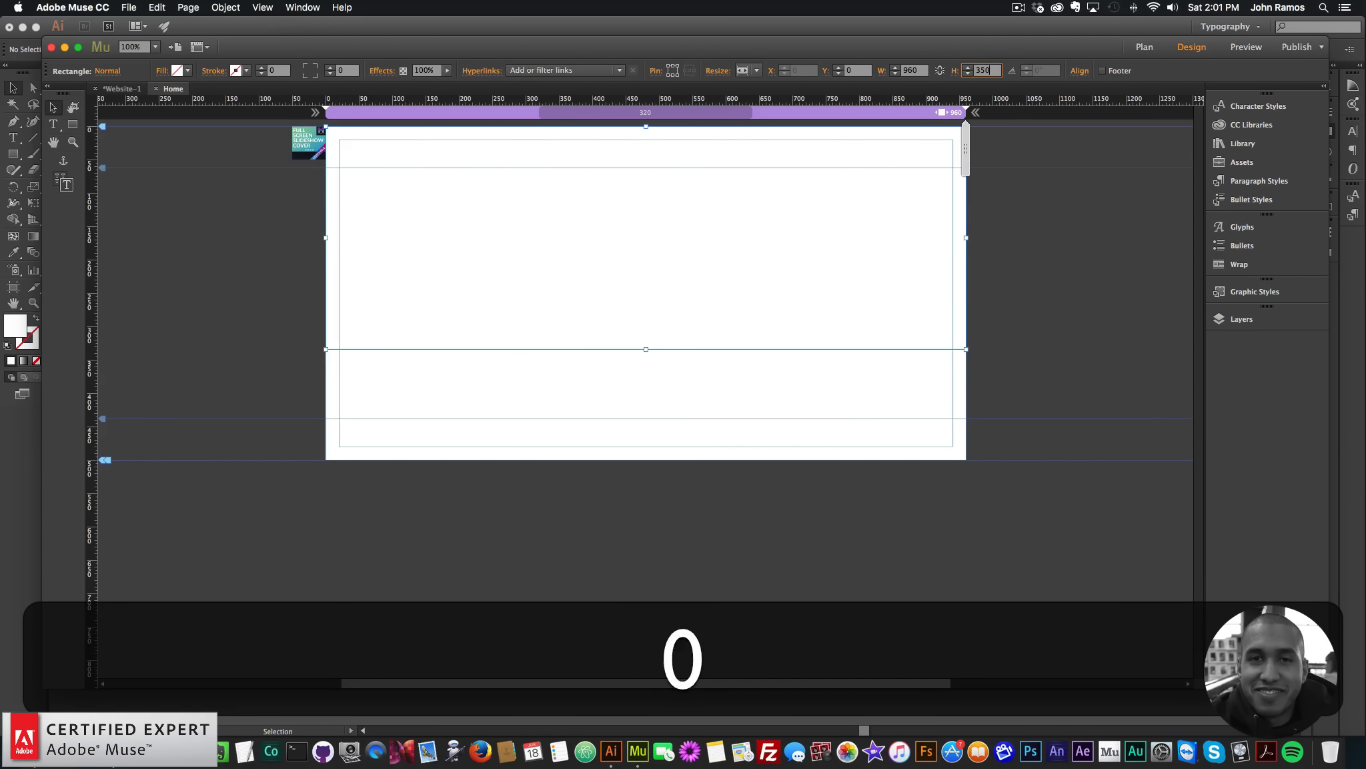
key("Return")
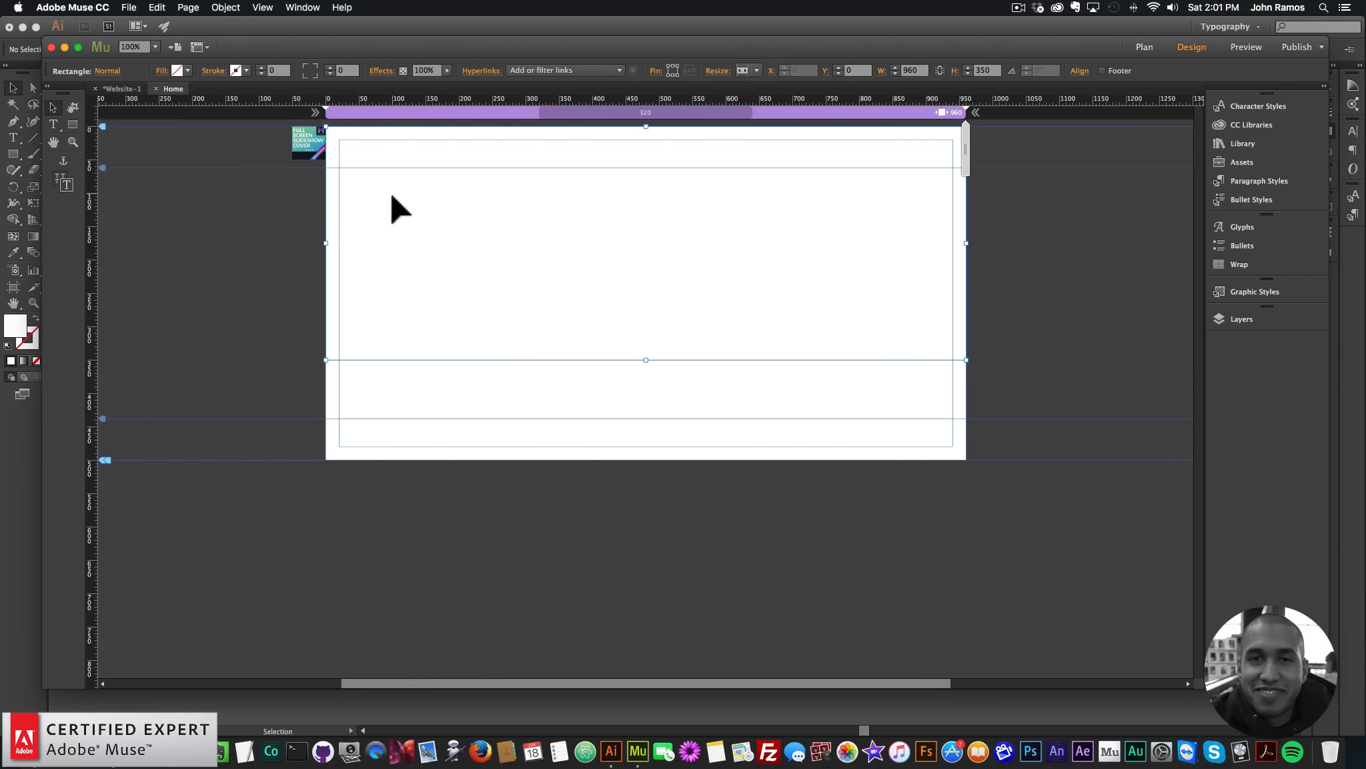
Step: Fill the full-width rectangle with muse-for-you-image-735-min.jpeg from the project's images folder
left_click(169, 72)
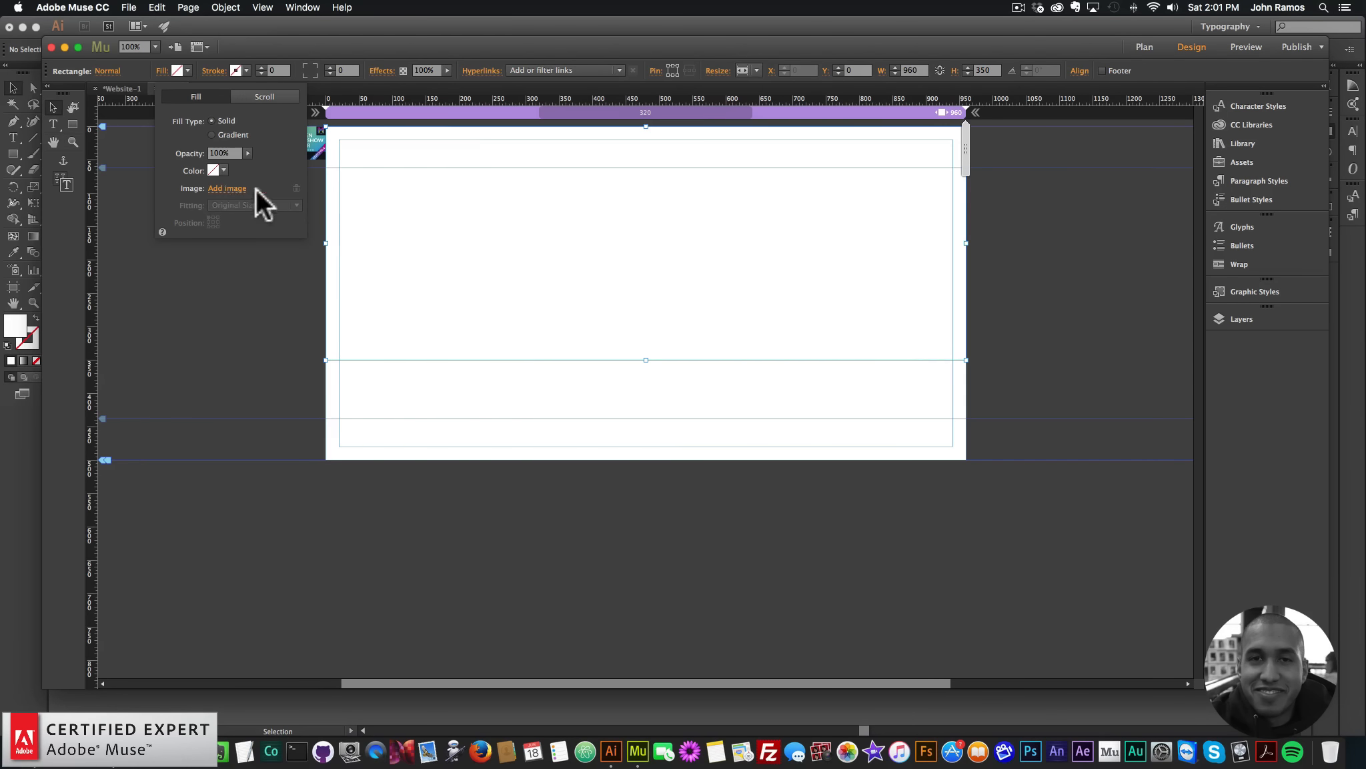
left_click(227, 189)
left_click_drag(917, 415, 1086, 521)
left_click(854, 182)
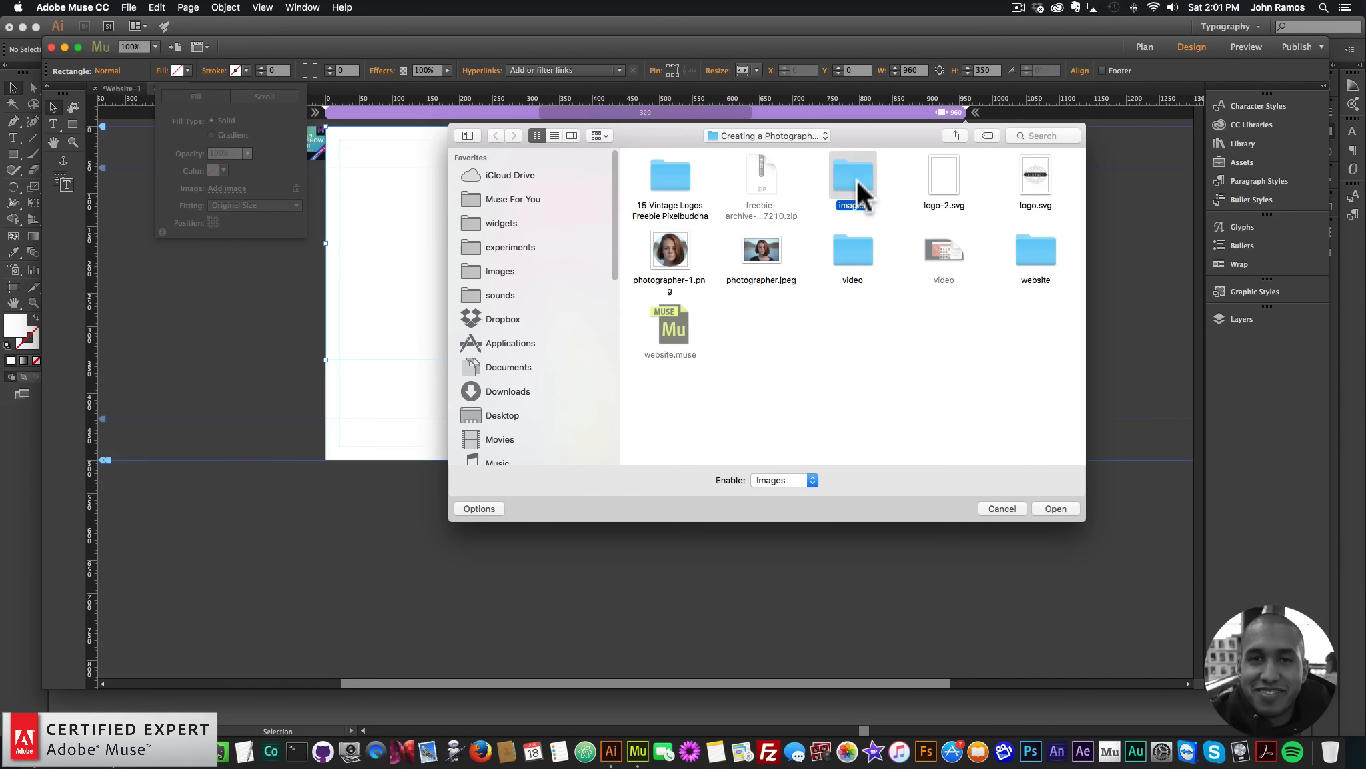
double_click(854, 182)
scroll(900, 343, "down", 2)
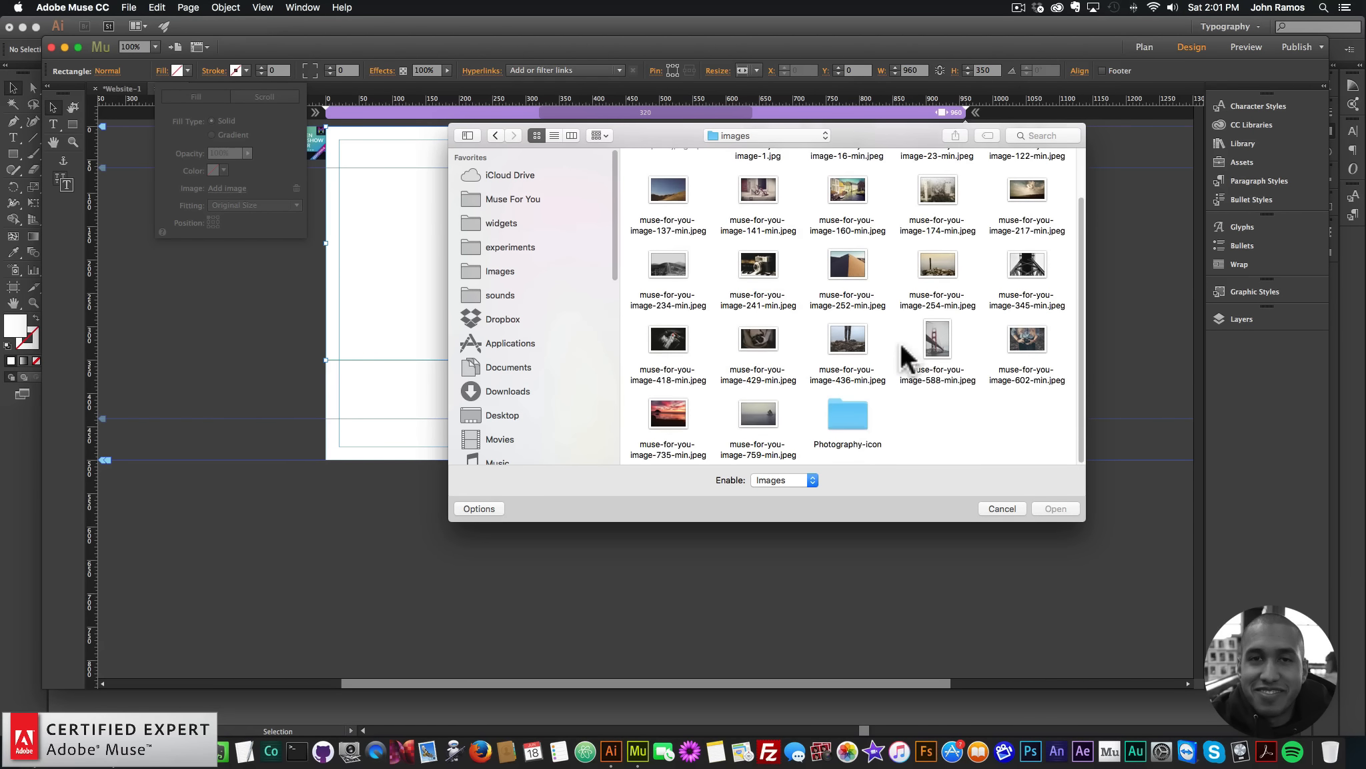
double_click(675, 414)
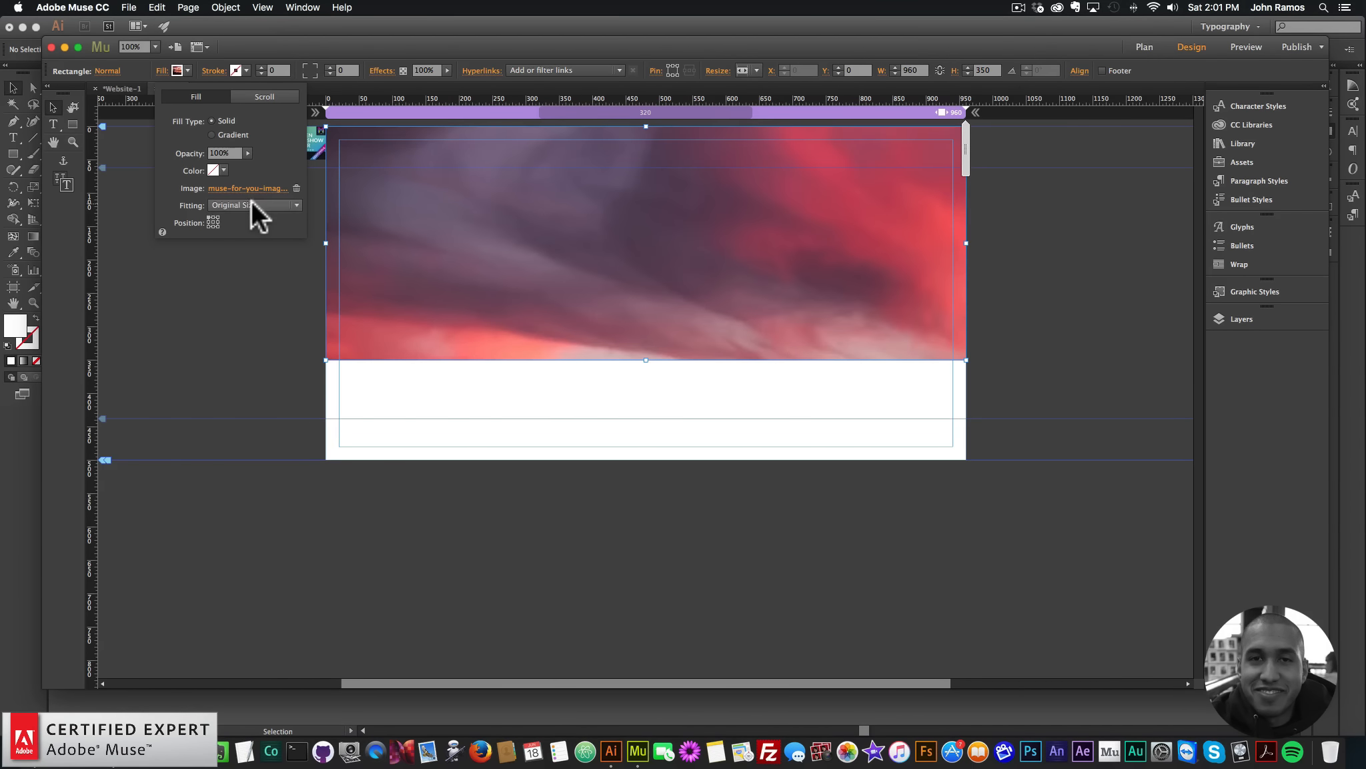
Step: Set the sunset background image's fitting to Scale To Fill and its position to centre
left_click(252, 203)
left_click(240, 218)
left_click(214, 223)
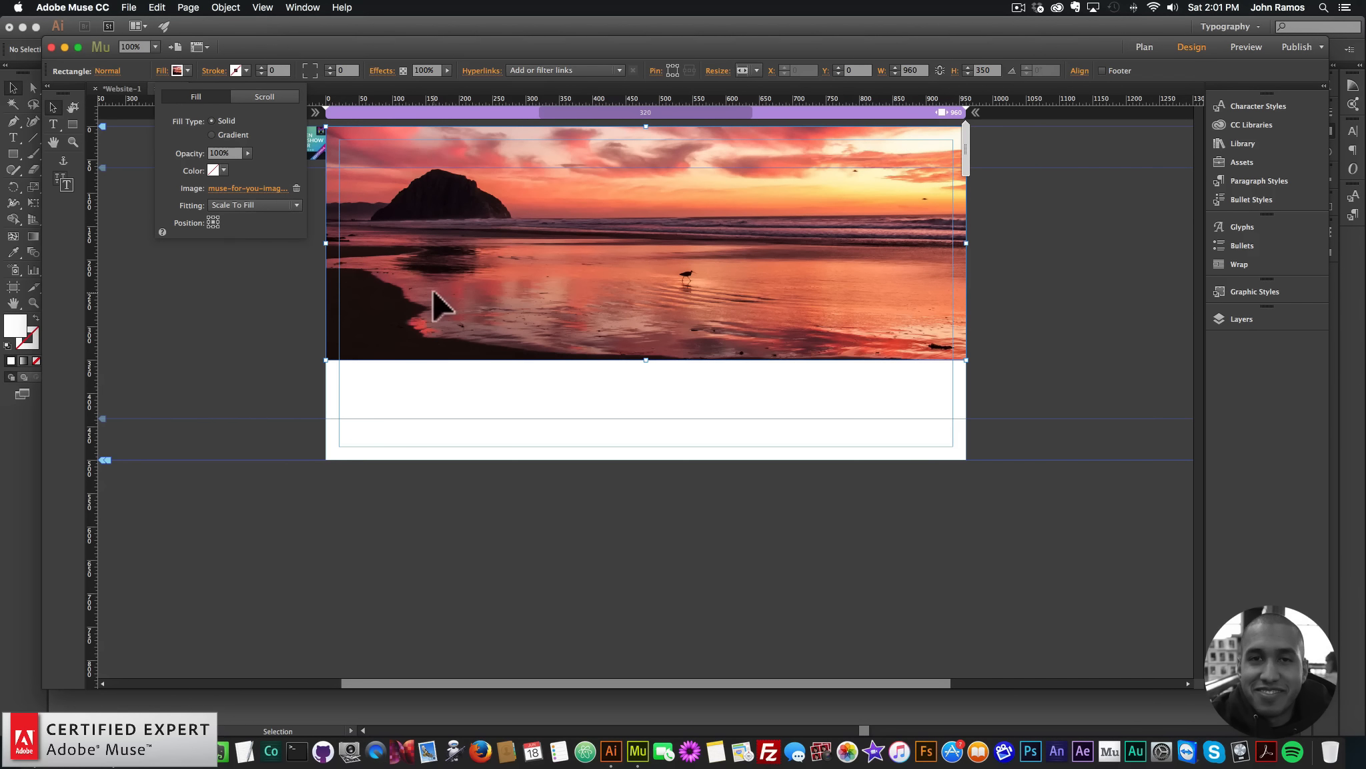
left_click(546, 425)
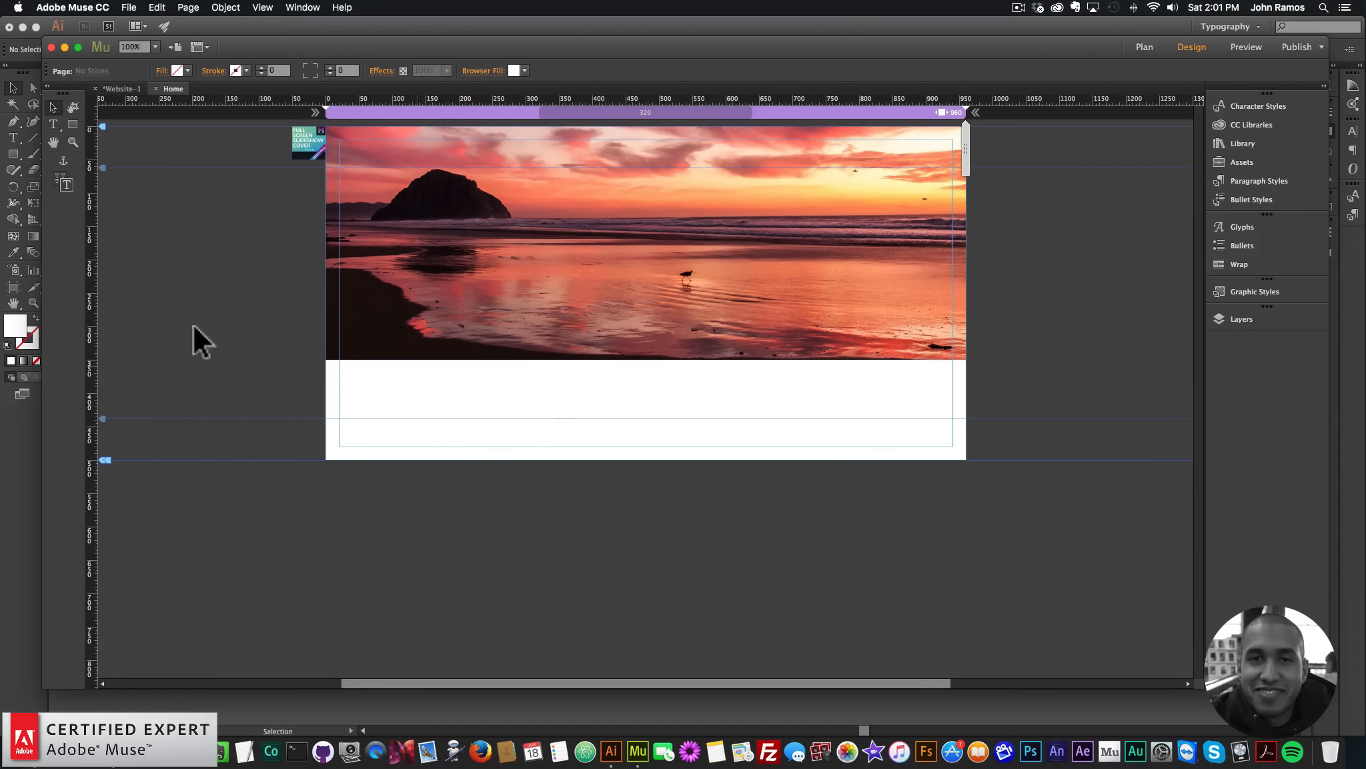
Step: Draw a 150 by 150 square centred horizontally on the sunset section, at about Y 100
left_click(72, 123)
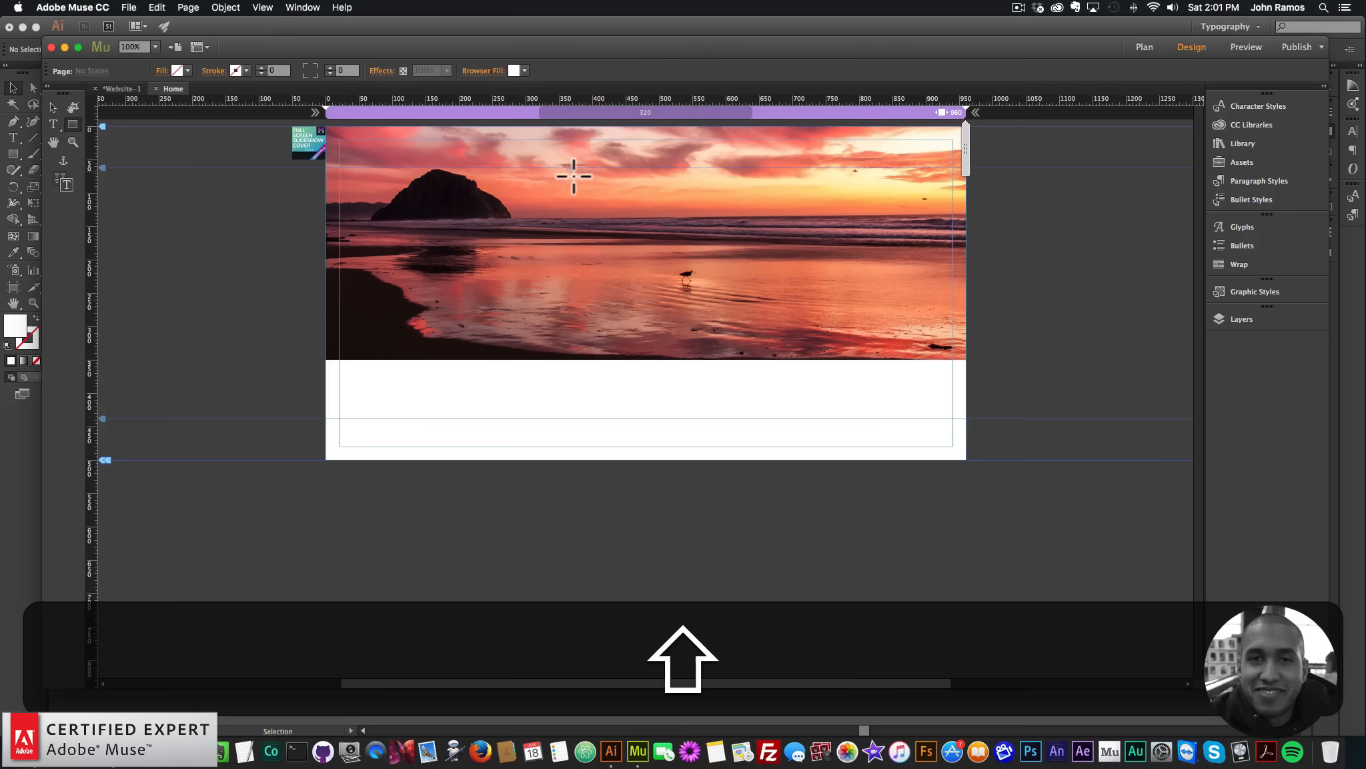
left_click_drag(573, 176, 635, 227)
left_click(53, 108)
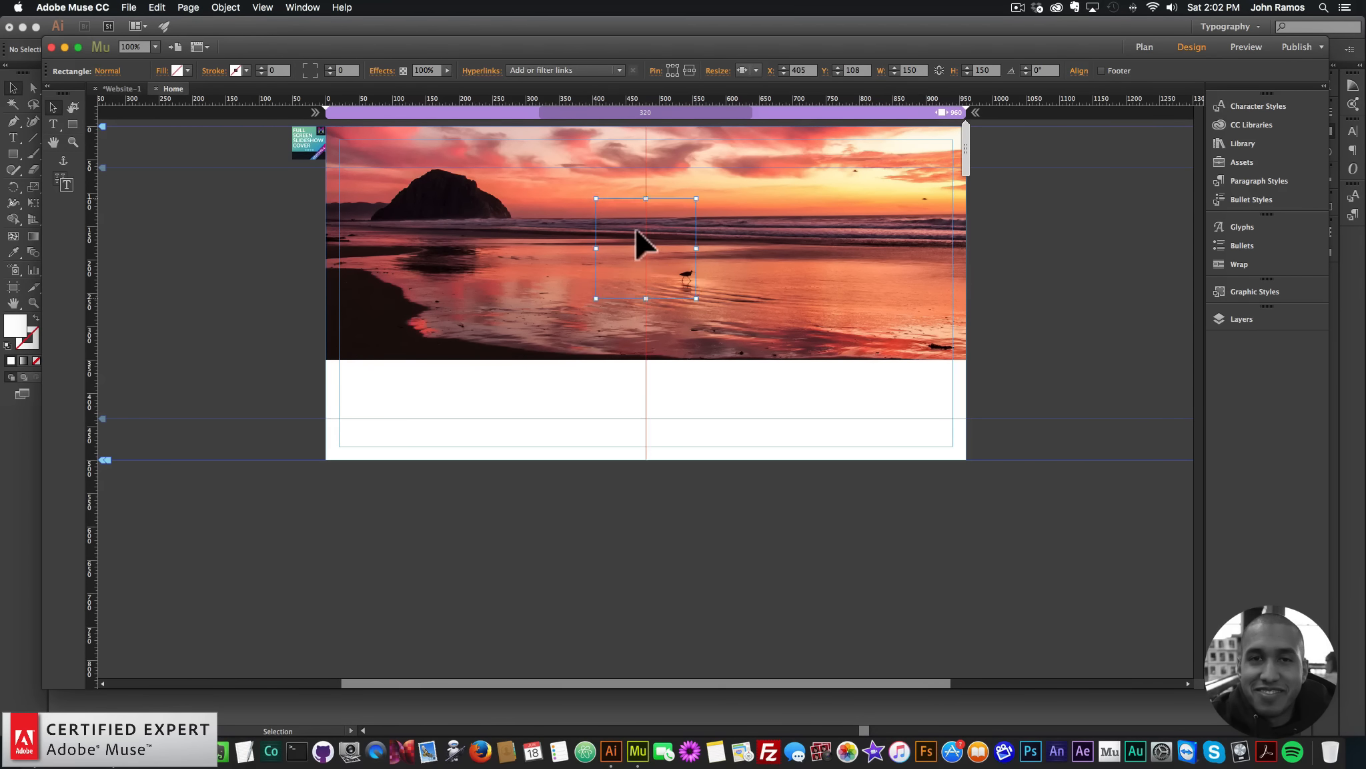
Step: Fill the square with photographer.jpeg from the Creating a Photography website folder
left_click(162, 71)
left_click(228, 188)
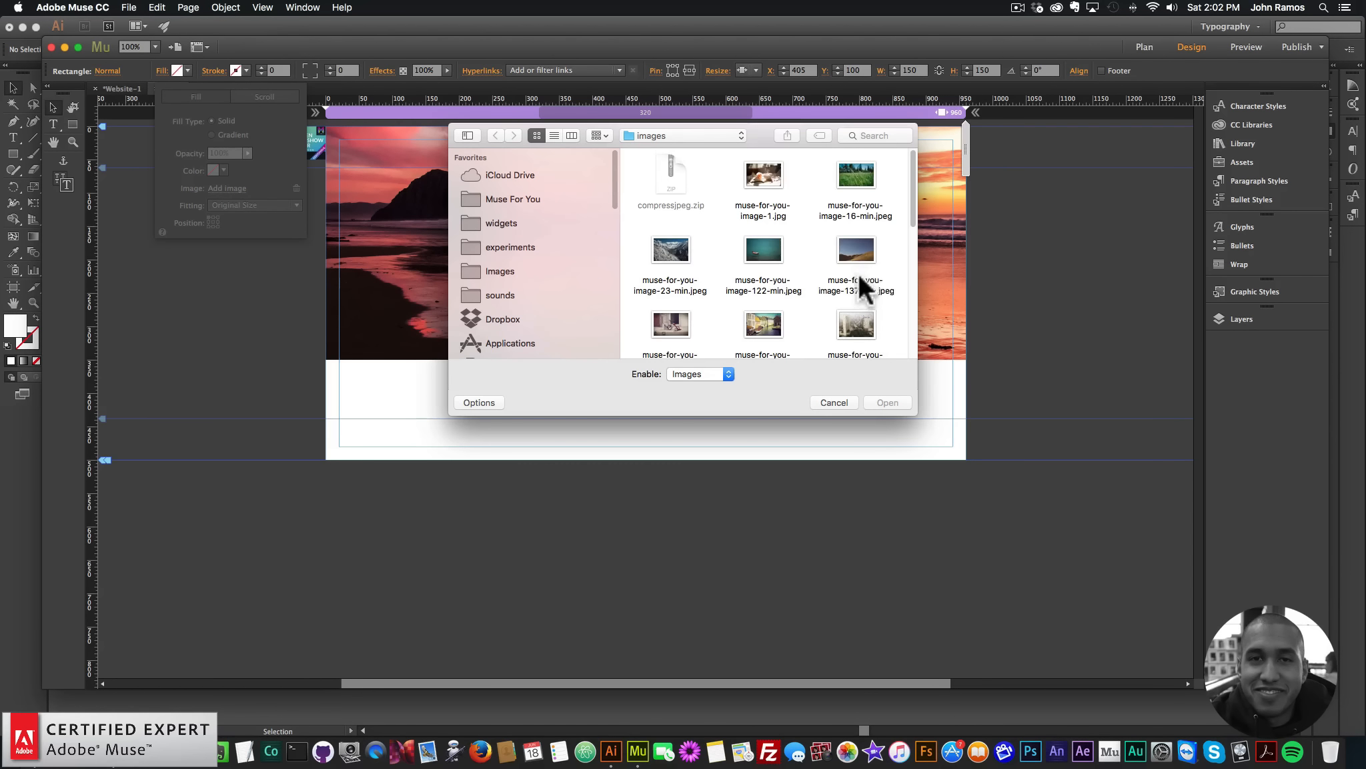
scroll(857, 275, "down", 3)
left_click(694, 139)
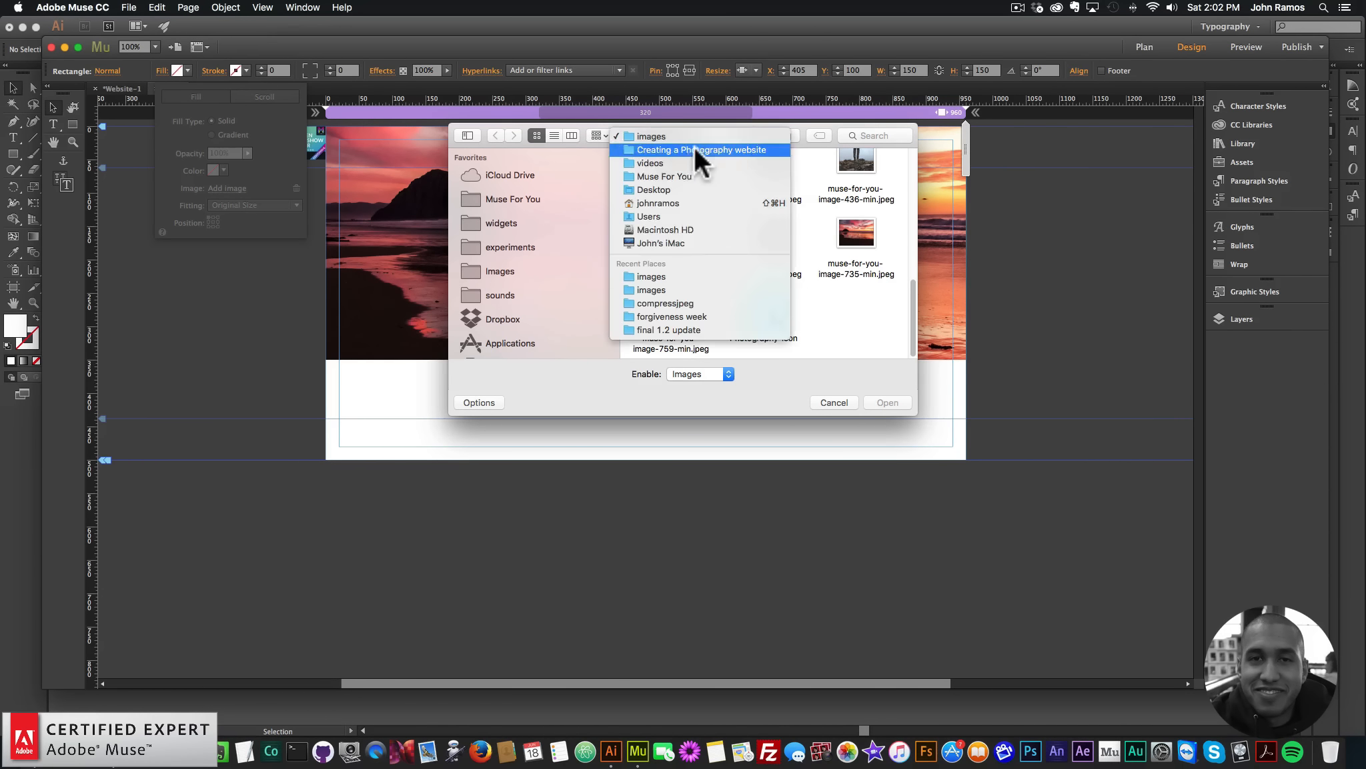
left_click(693, 149)
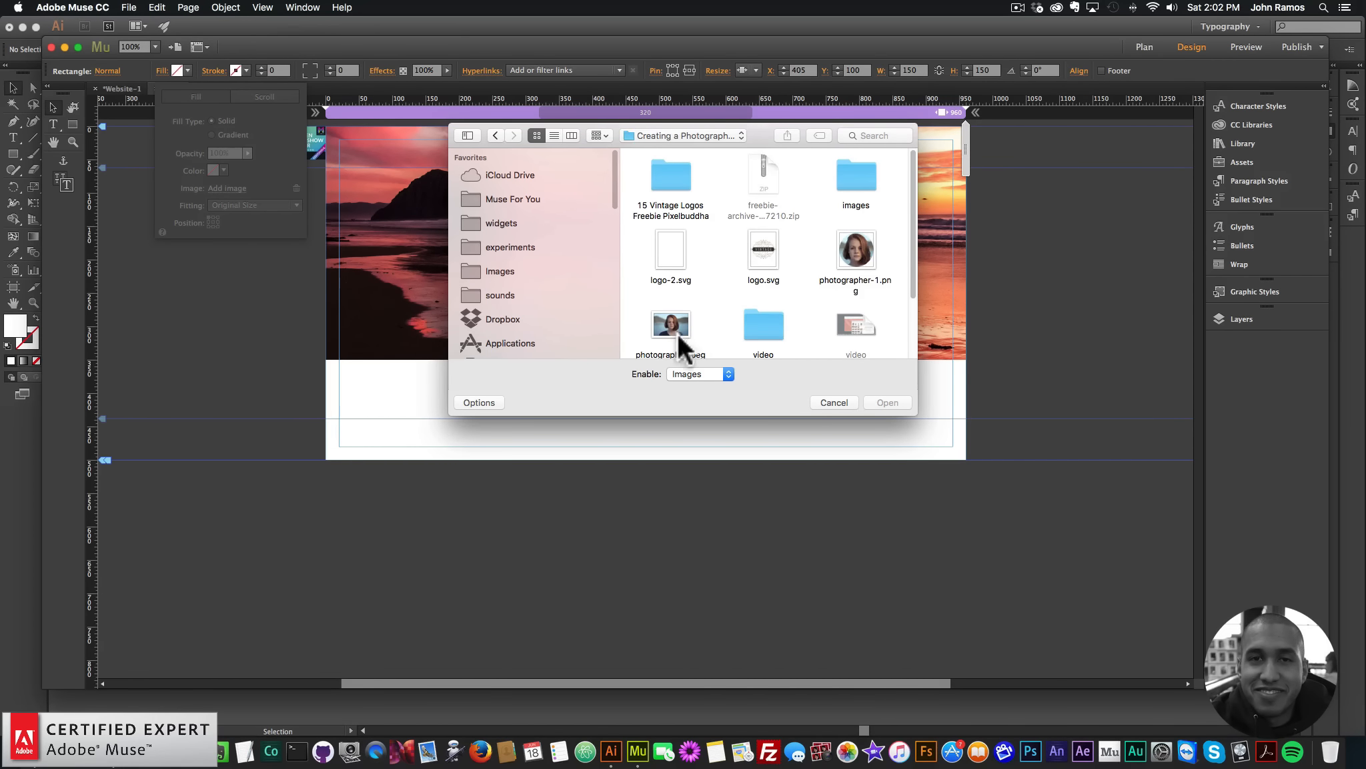
double_click(670, 327)
Step: Set the portrait fill's fitting to Scale To Fill and its position to centre
left_click(240, 204)
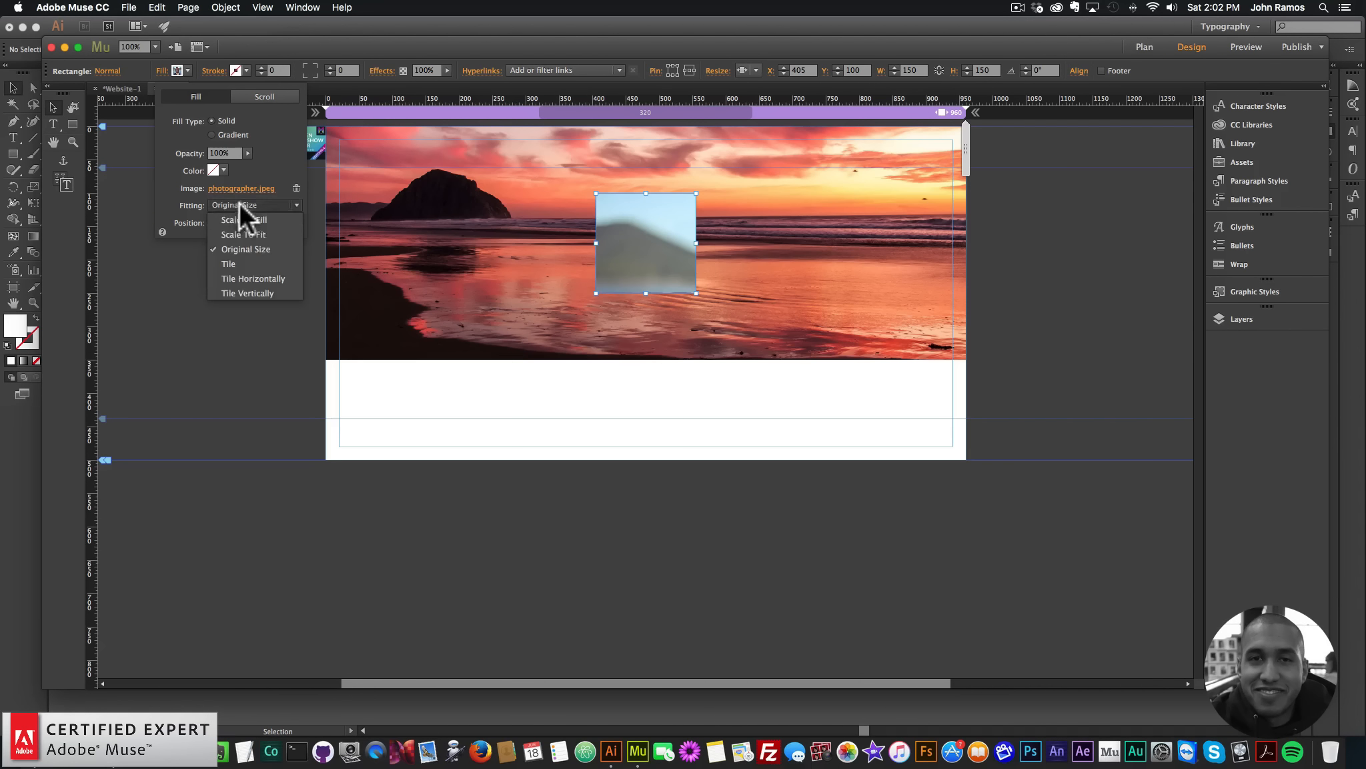
left_click(244, 219)
left_click(215, 220)
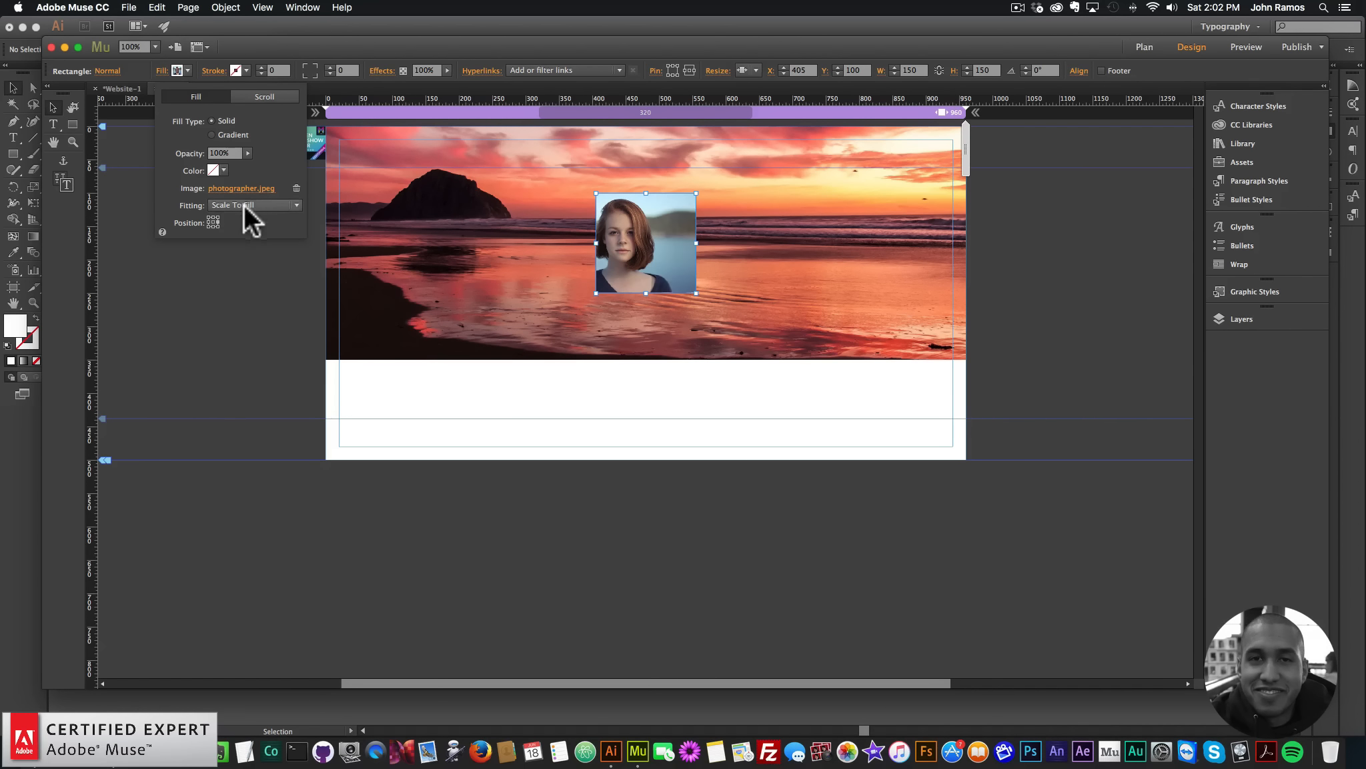
left_click(212, 220)
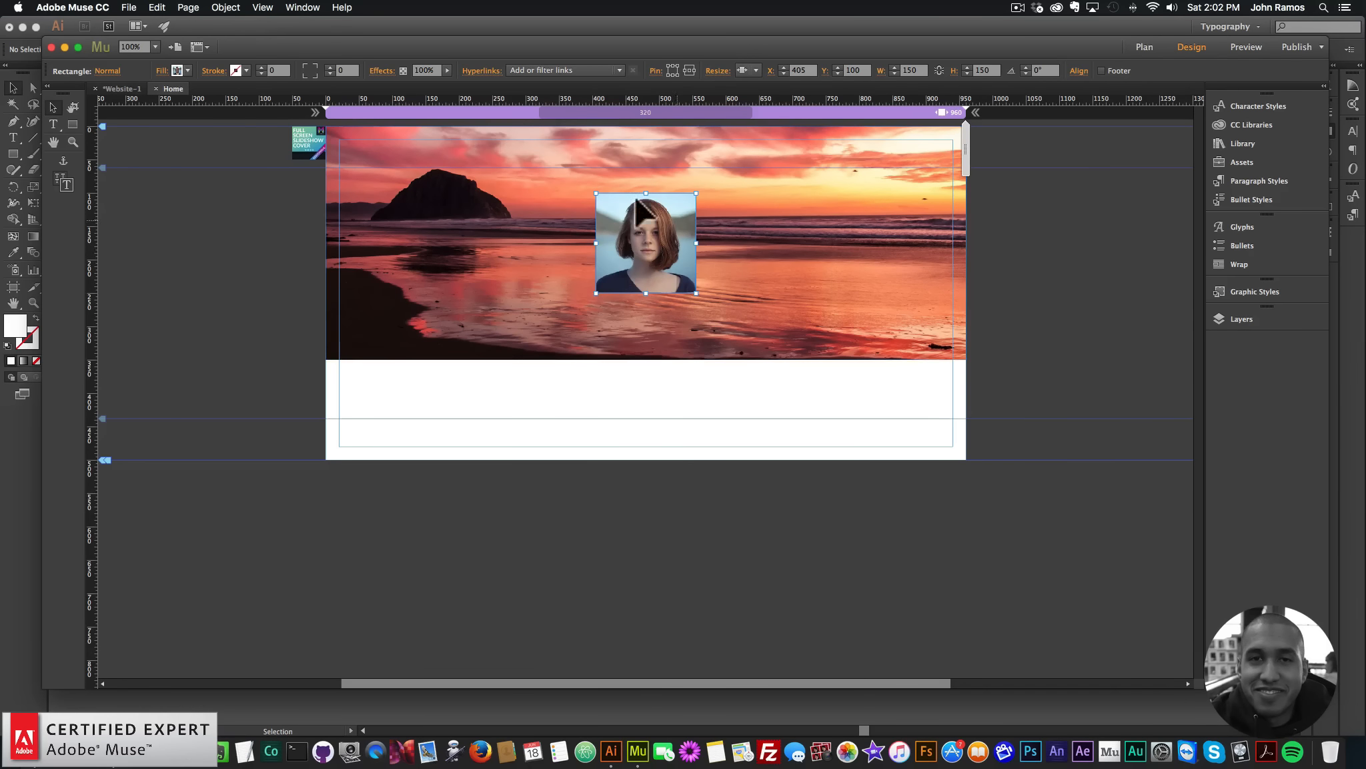
Step: Round the portrait square into a circle with a corner radius of 100
left_click(309, 70)
type("100")
key("Return")
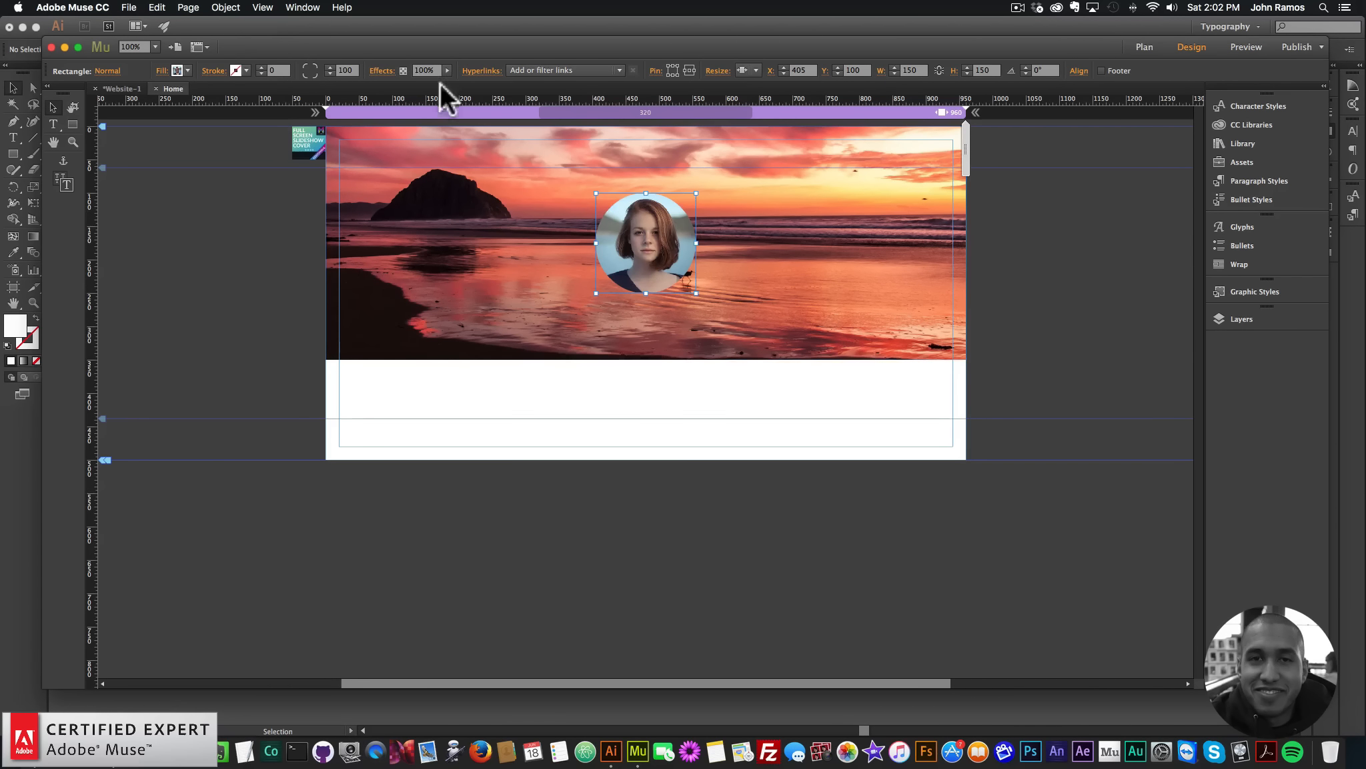
Step: Give the circular portrait a white stroke of width 3 and move it slightly up
left_click(261, 67)
left_click(261, 68)
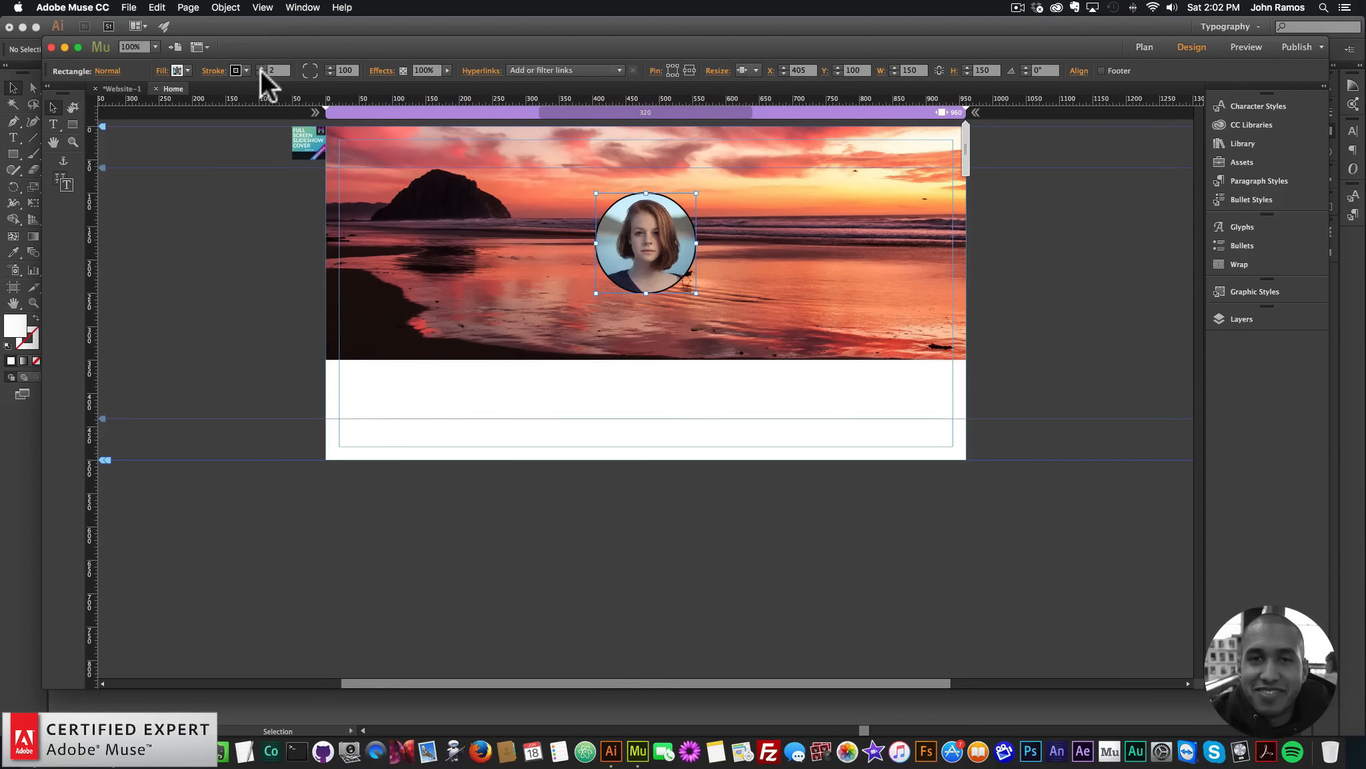
left_click(261, 68)
left_click(246, 69)
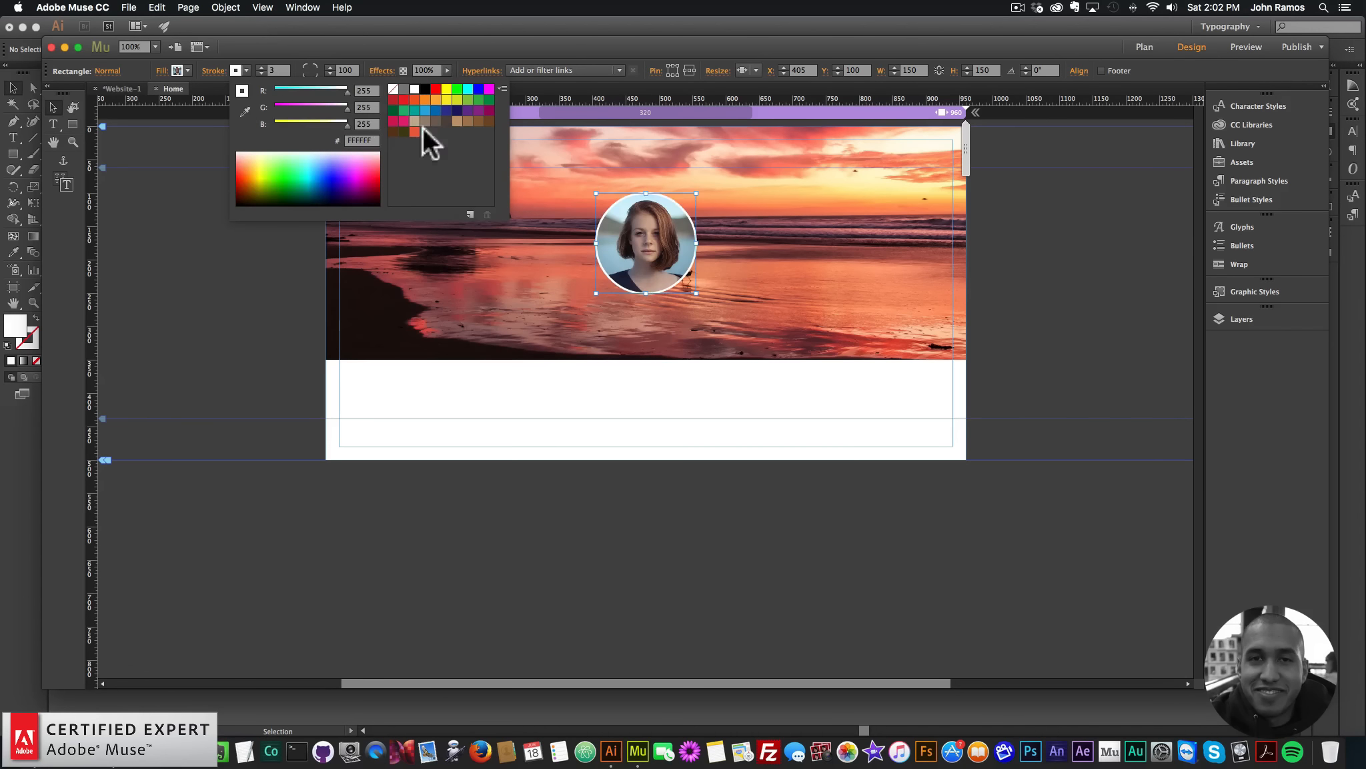
left_click(423, 127)
left_click_drag(652, 248, 653, 242)
left_click(120, 152)
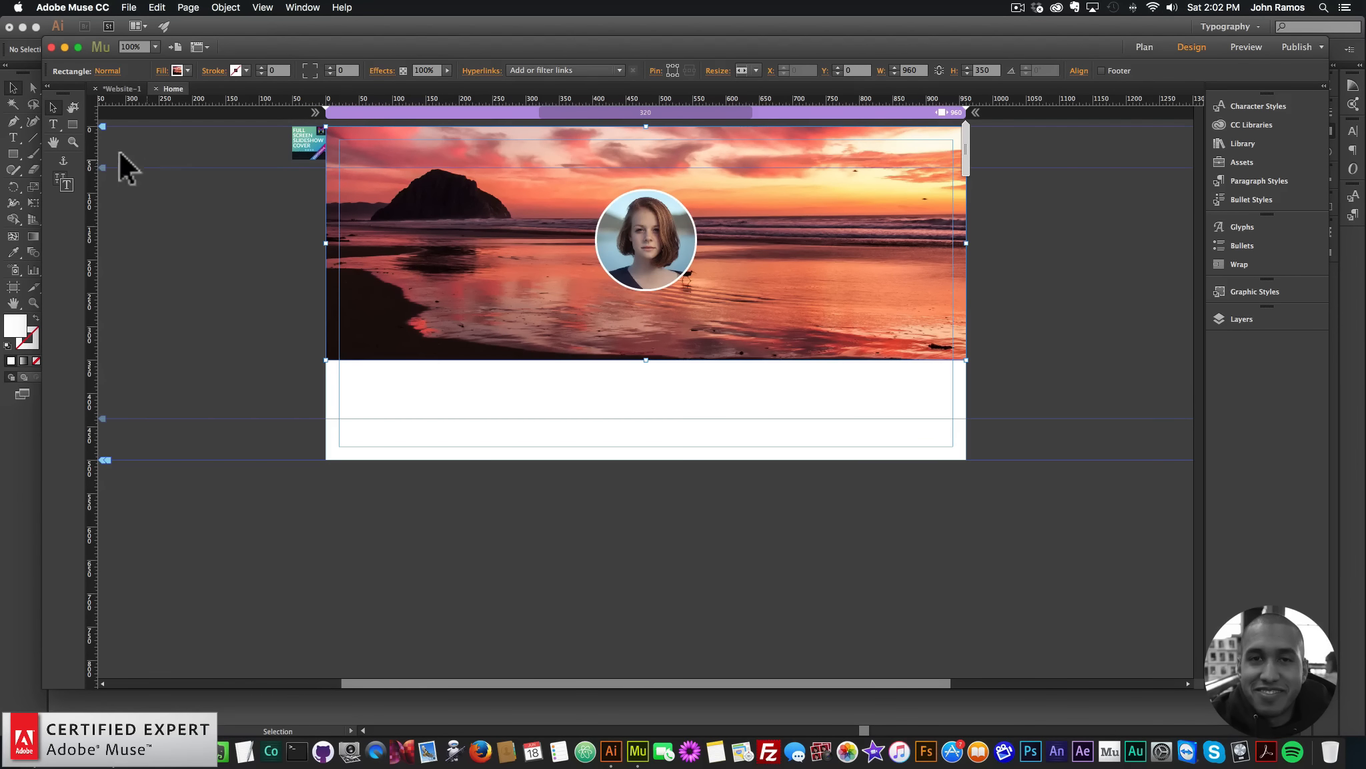
Step: Add a text frame about 505 wide below the portrait reading "PROFESSIONAL PHOTOGRAPHY BY" followed by the photographer's first name
left_click(55, 124)
left_click_drag(517, 290, 853, 338)
type("PHOTOGRAPHY")
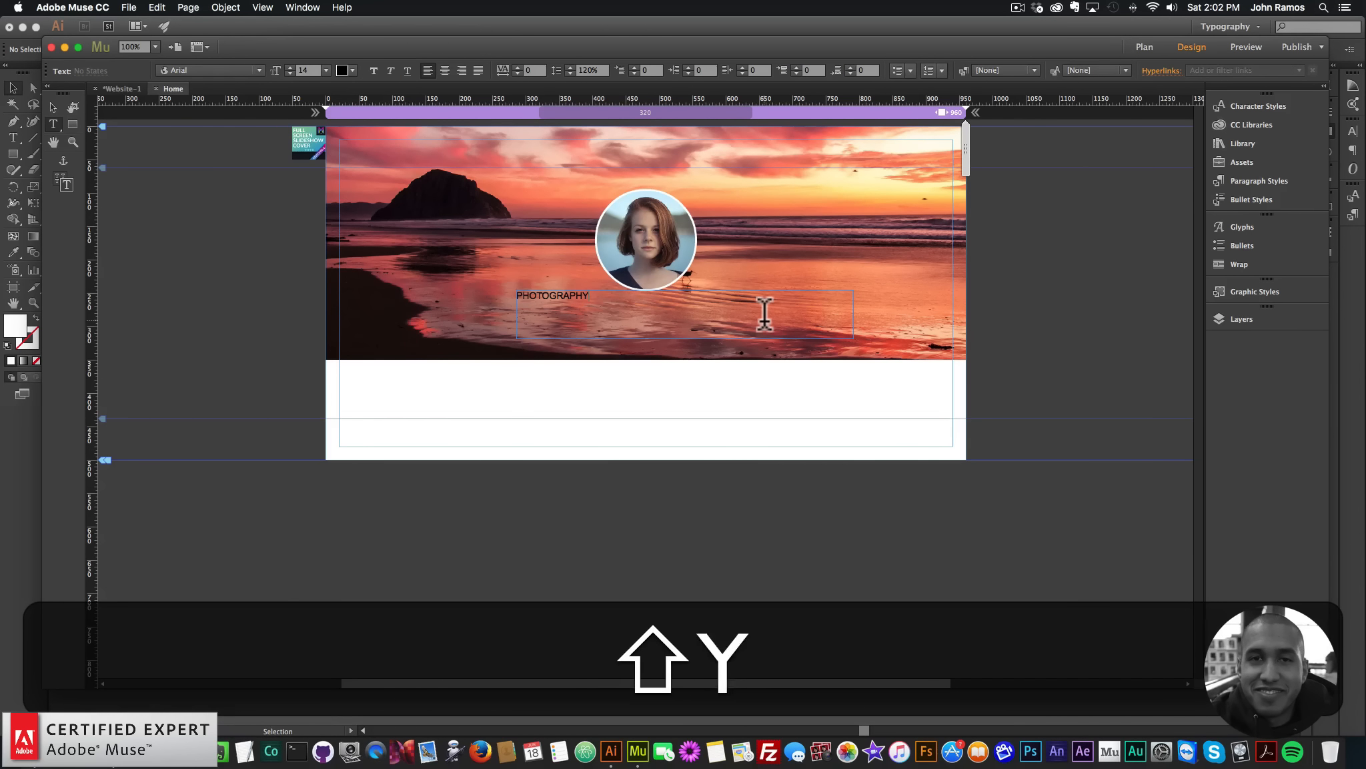
key("shift+super+a")
type("PROFE")
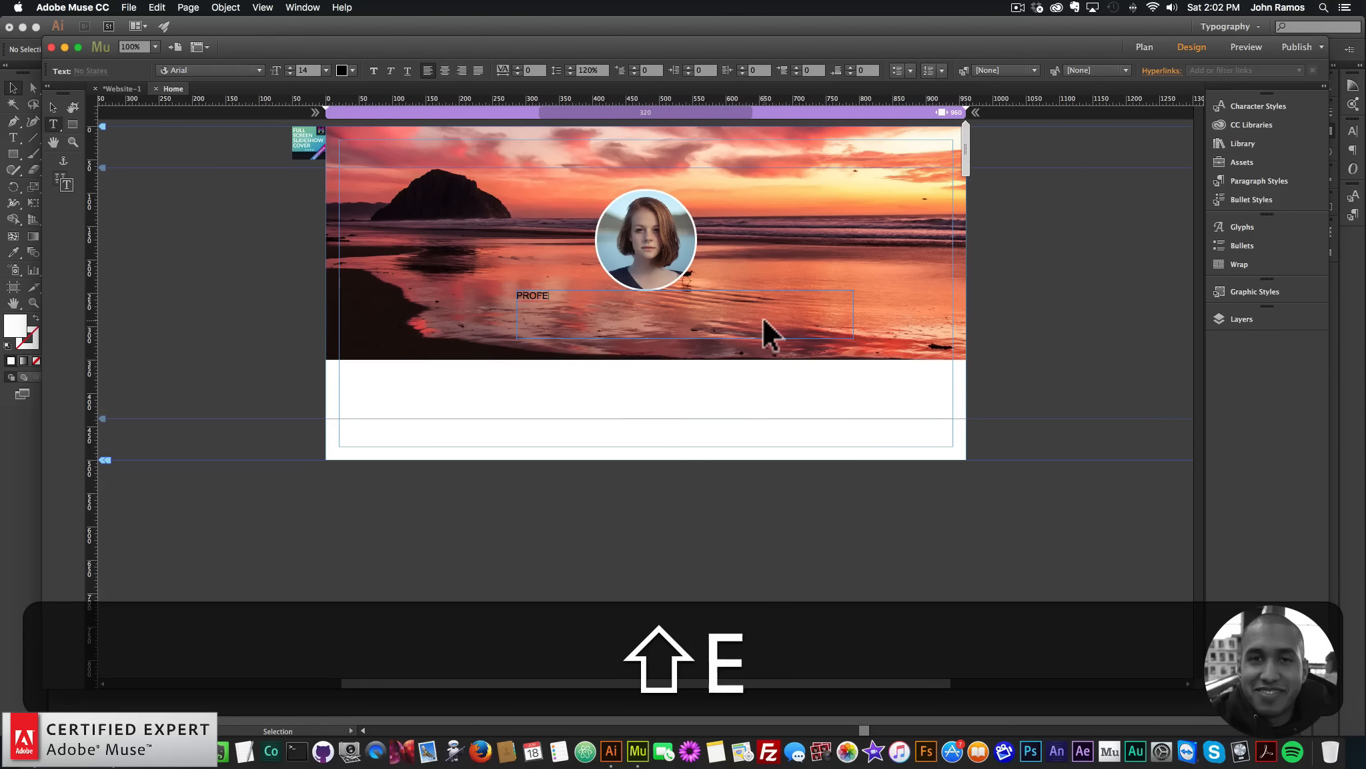
type("SSIONAL POHTOGR")
key("BackSpace")
key("BackSpace")
key("BackSpace")
key("BackSpace")
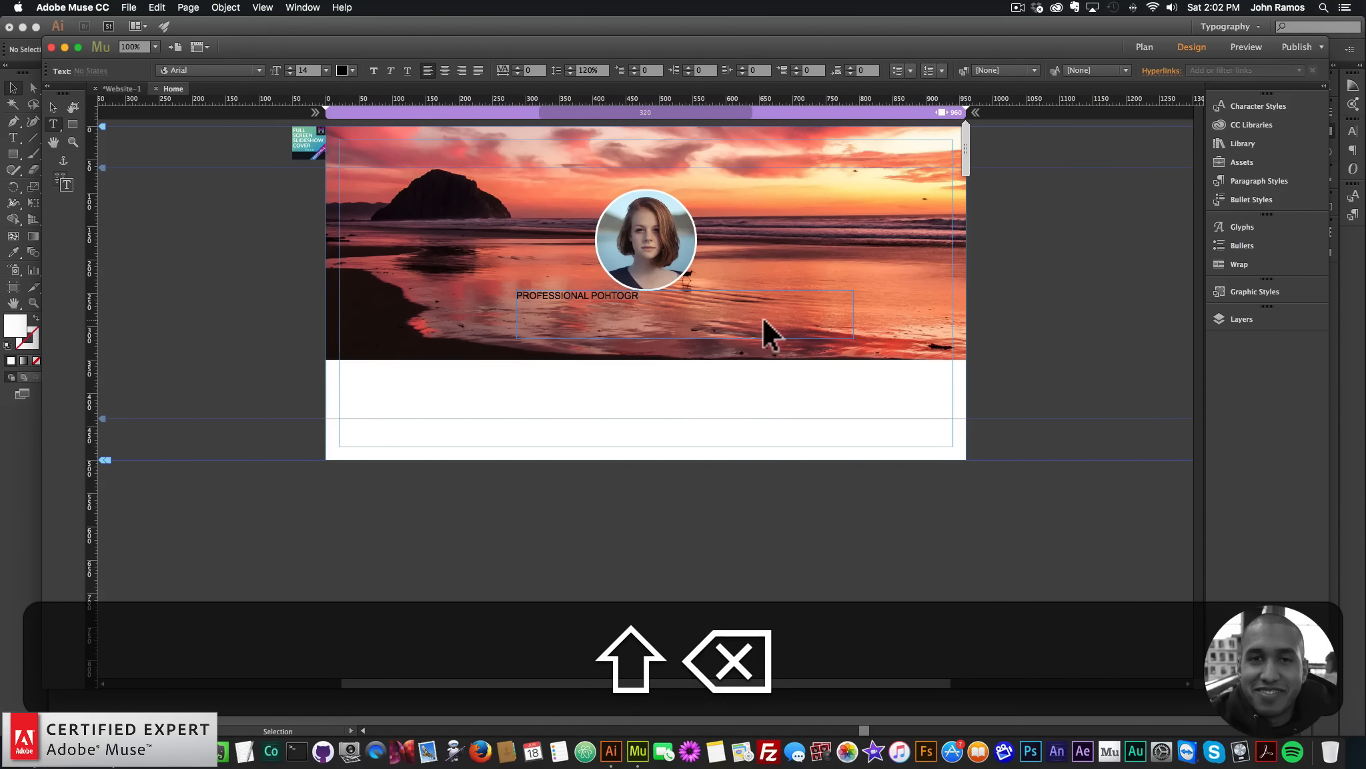
key("BackSpace")
key("BackSpace")
type("HOTOGRPH")
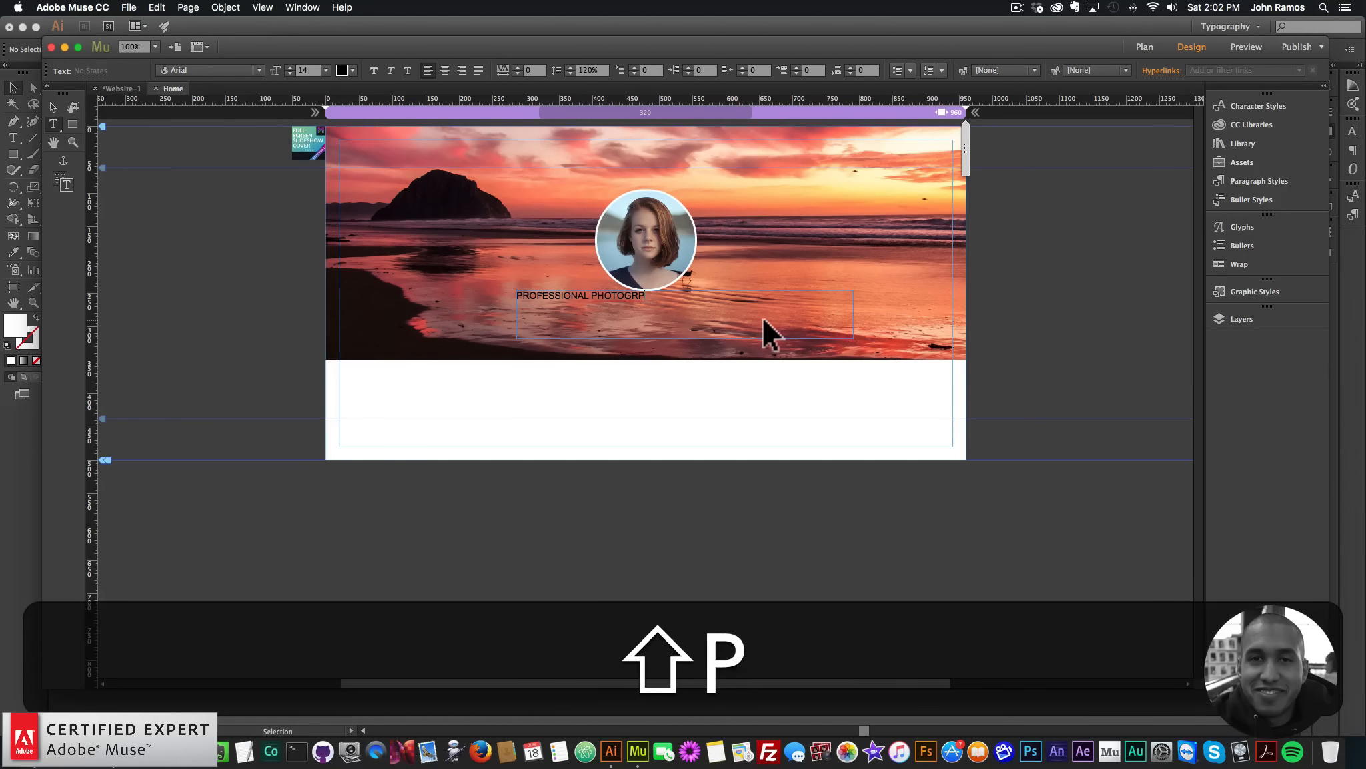
key("BackSpace")
key("BackSpace")
type("APHY BY JESSICA")
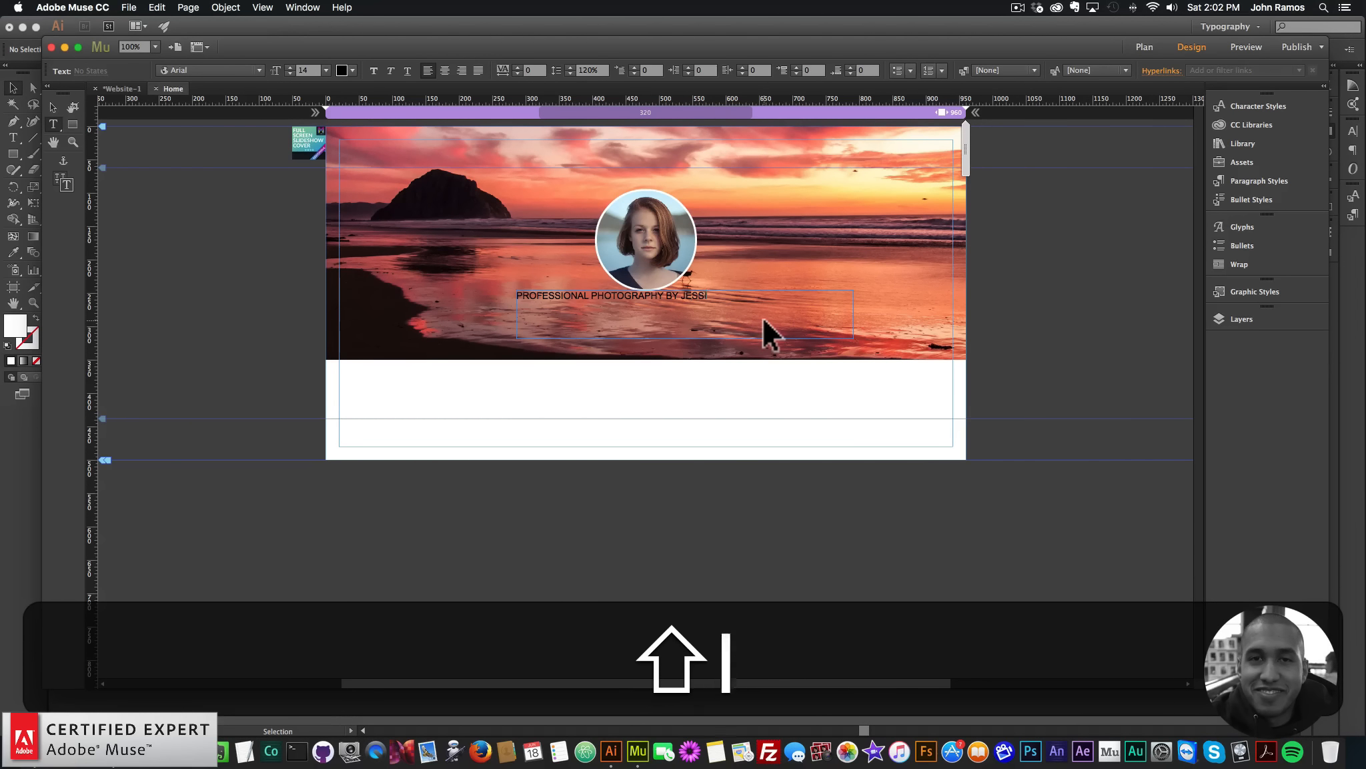
Step: Format the heading text in the Lato web font at size 24 in white
key("shift+super+a")
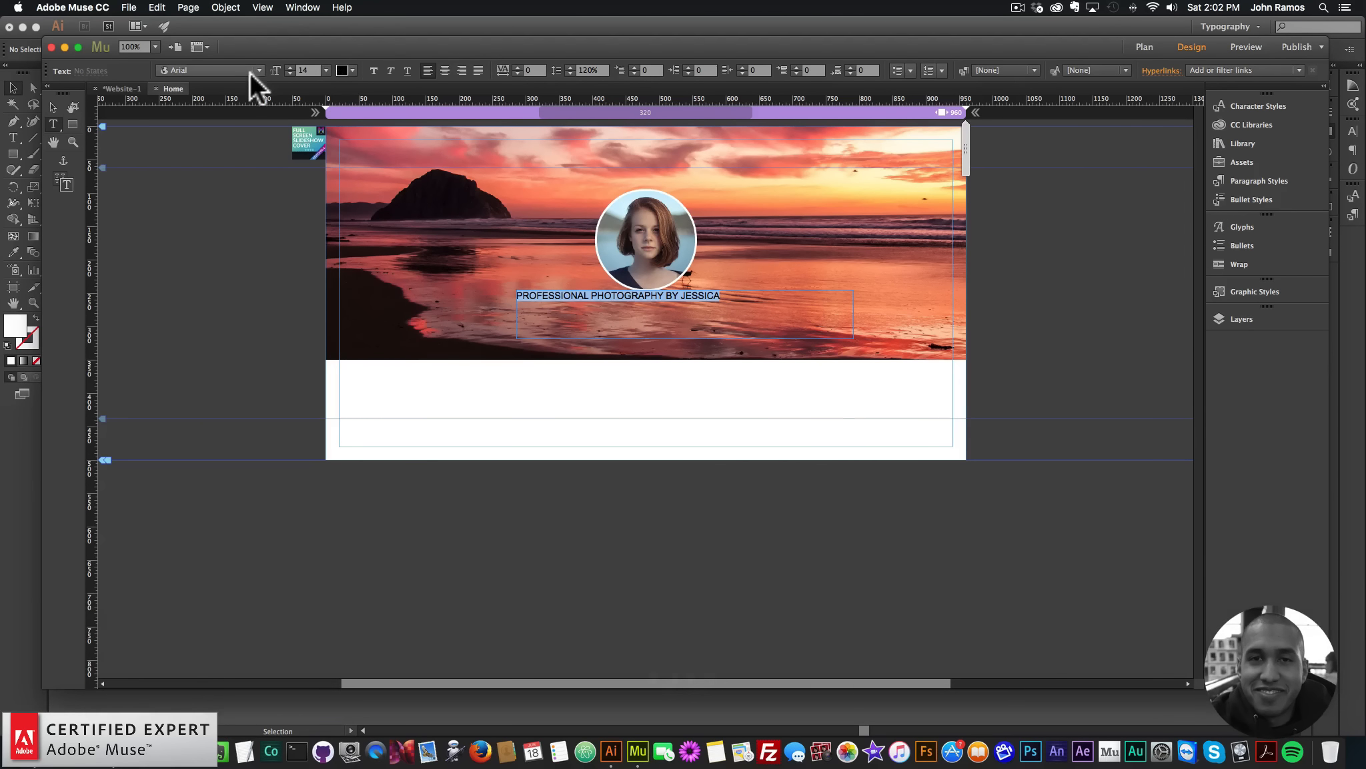
left_click(250, 71)
type("lato")
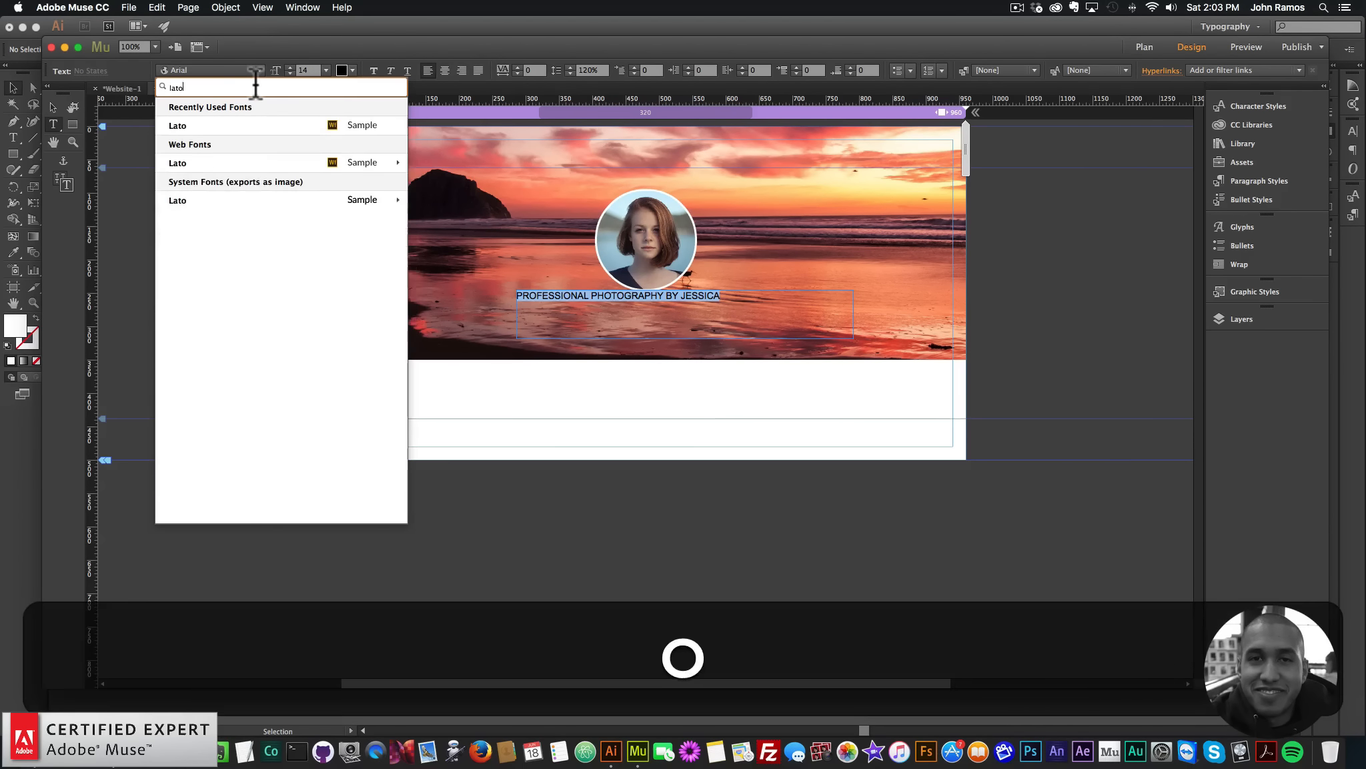
left_click(266, 124)
left_click(324, 67)
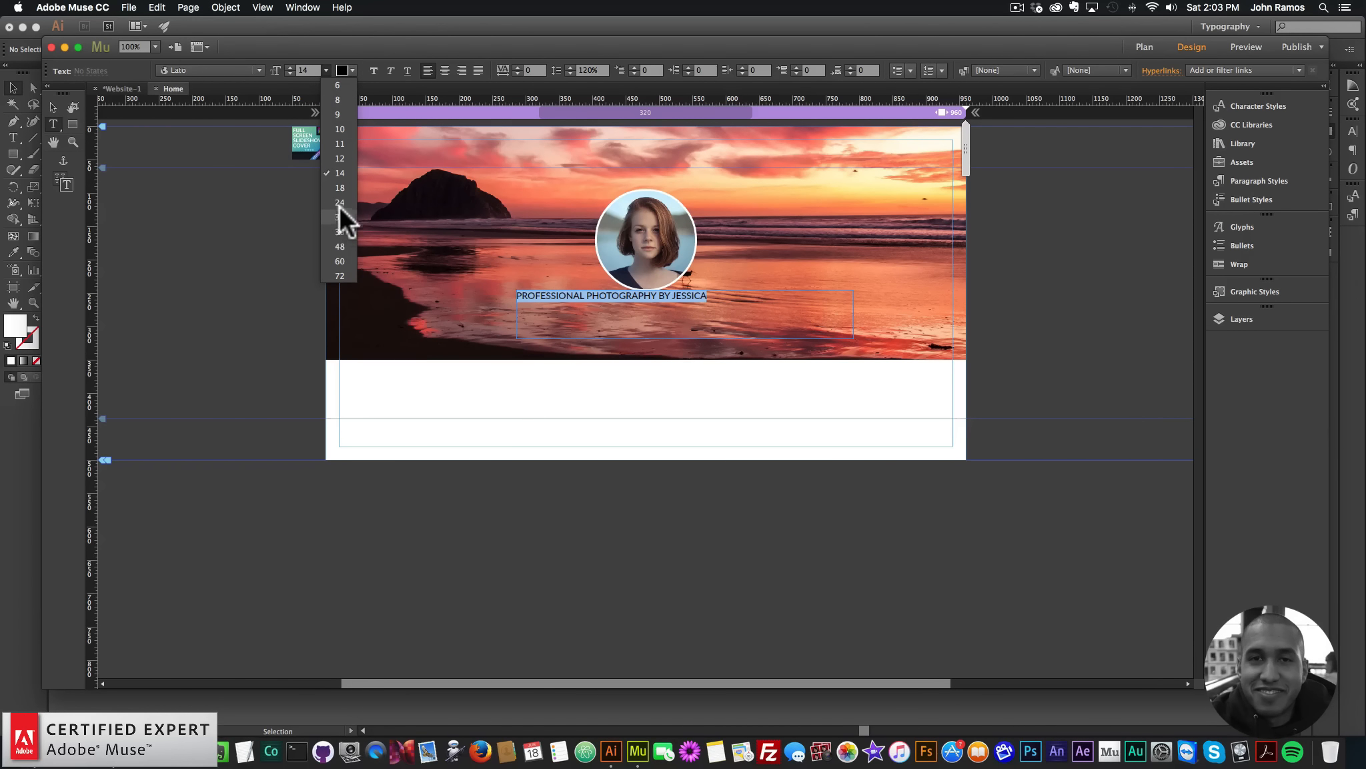
left_click(340, 204)
left_click(347, 70)
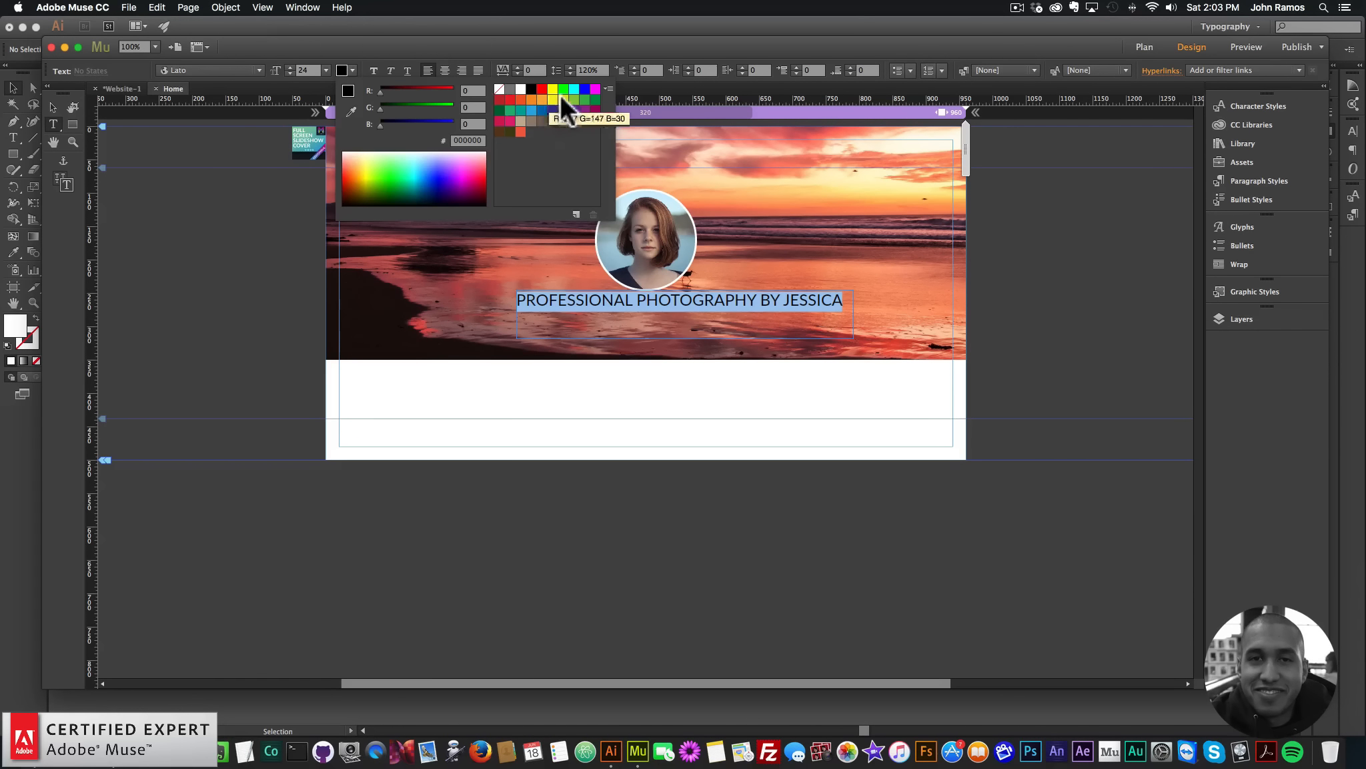
left_click(520, 89)
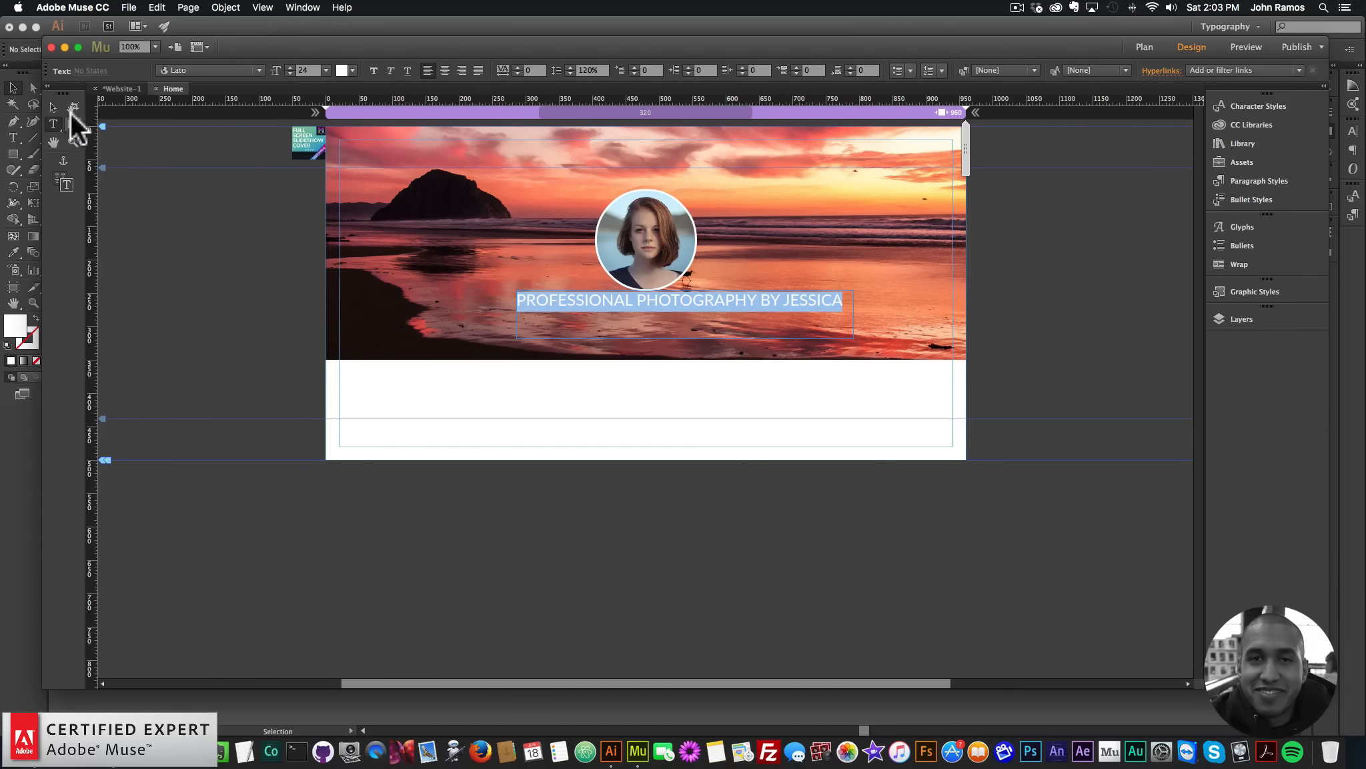
Step: Centre-align the heading text within its frame
left_click(644, 295)
key("super+a")
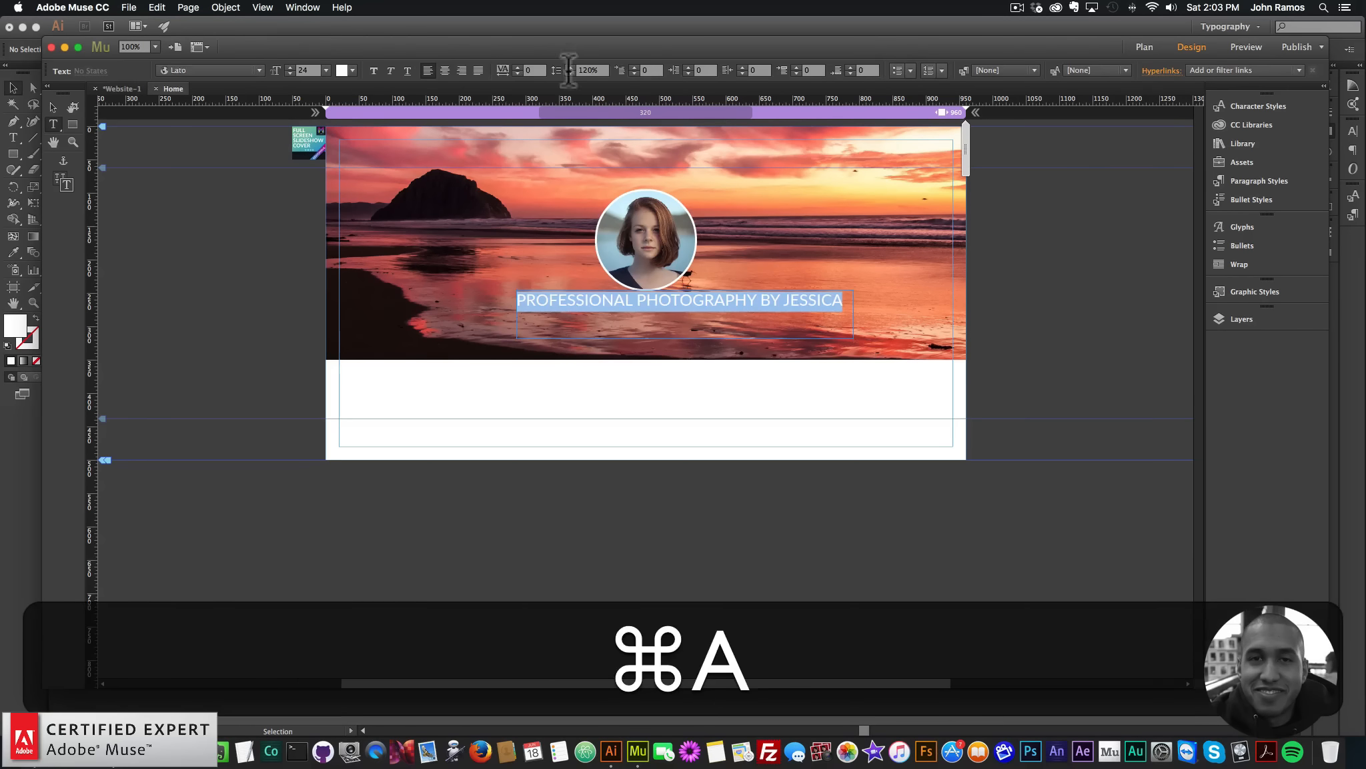
left_click(444, 70)
left_click(53, 106)
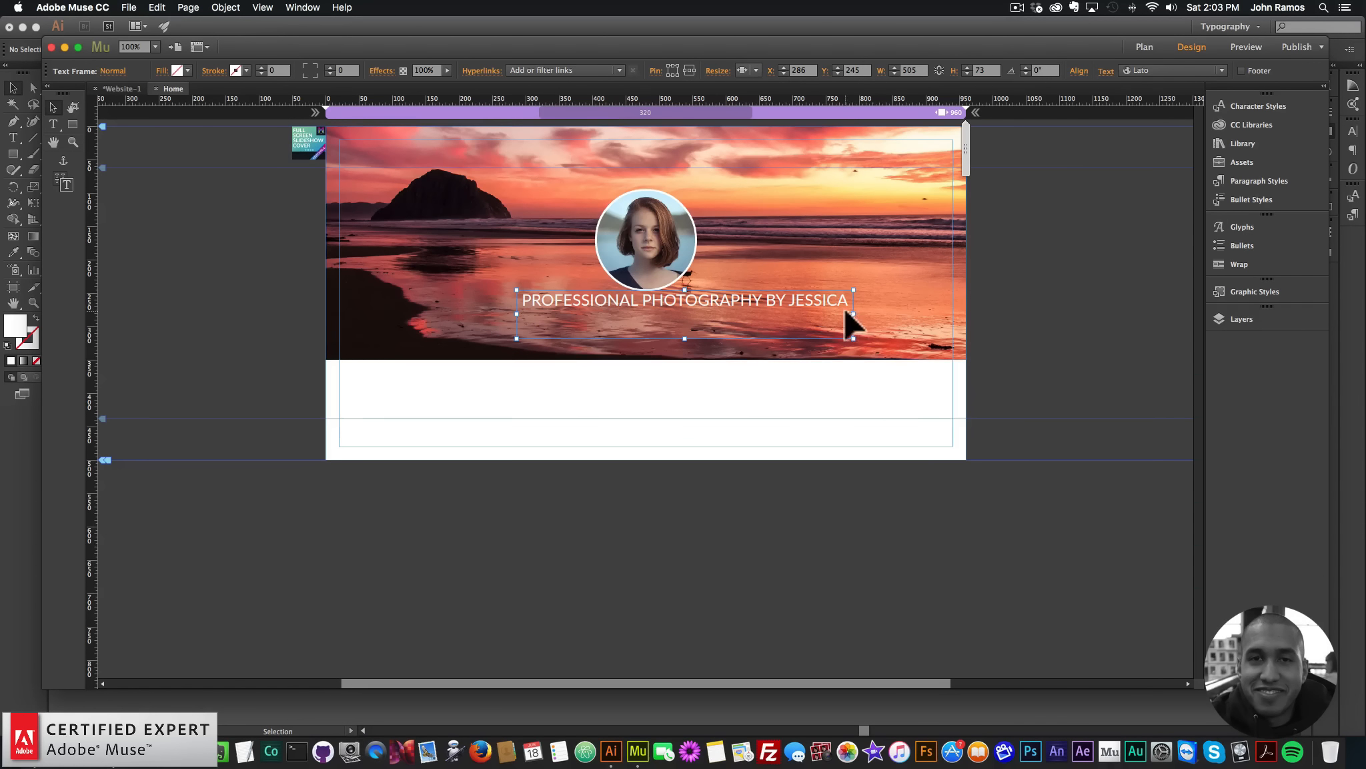
Step: Widen the heading frame to about 545 and centre it above the portrait, lowering the portrait to about Y 137
left_click_drag(852, 307, 777, 172)
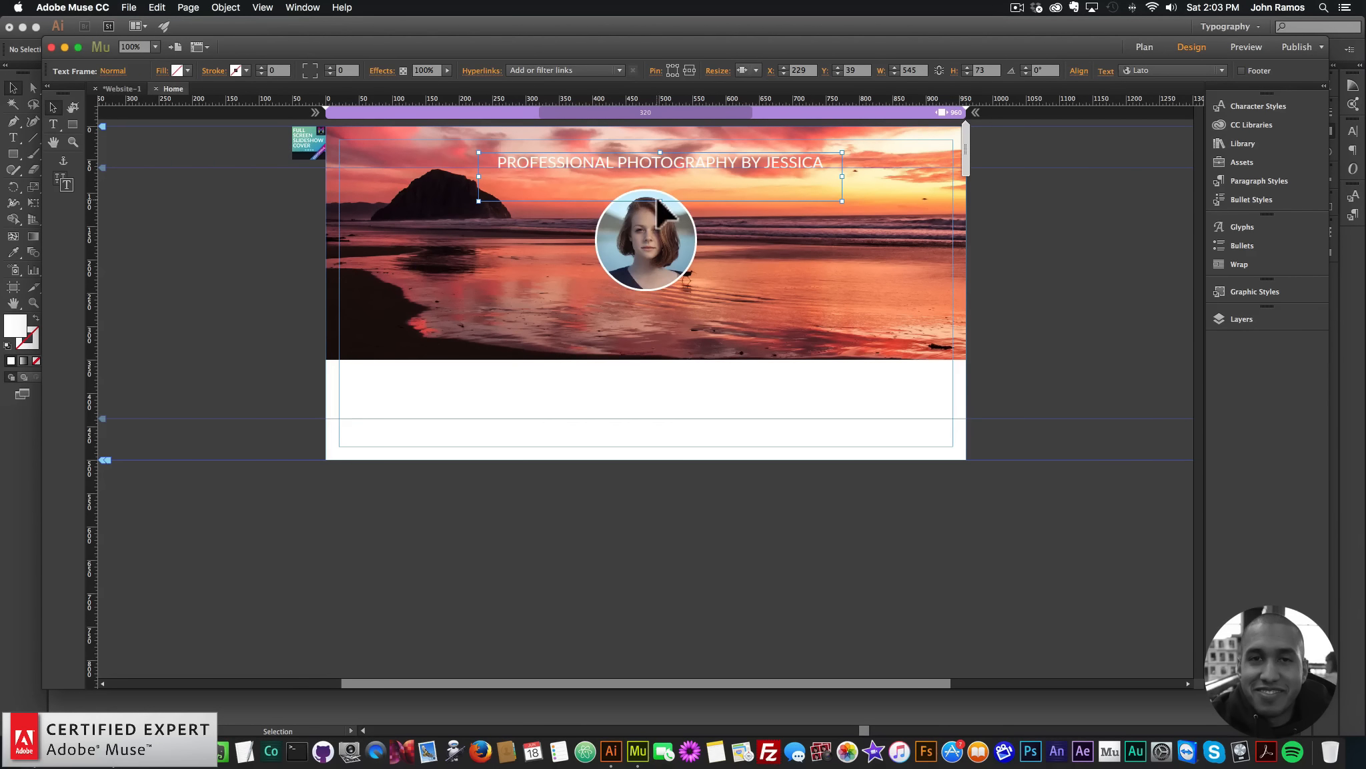
left_click_drag(660, 201, 660, 250)
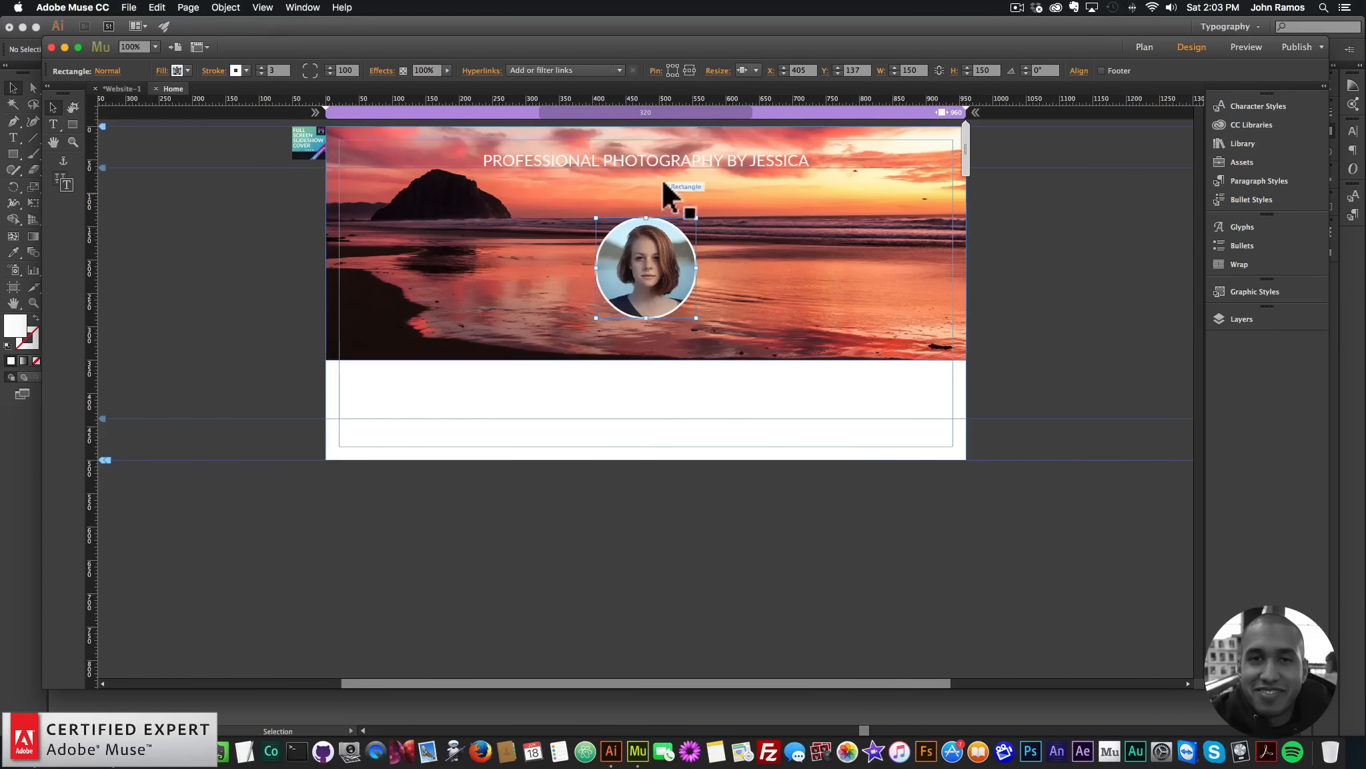
left_click(706, 158)
left_click_drag(706, 158, 706, 175)
left_click(892, 425)
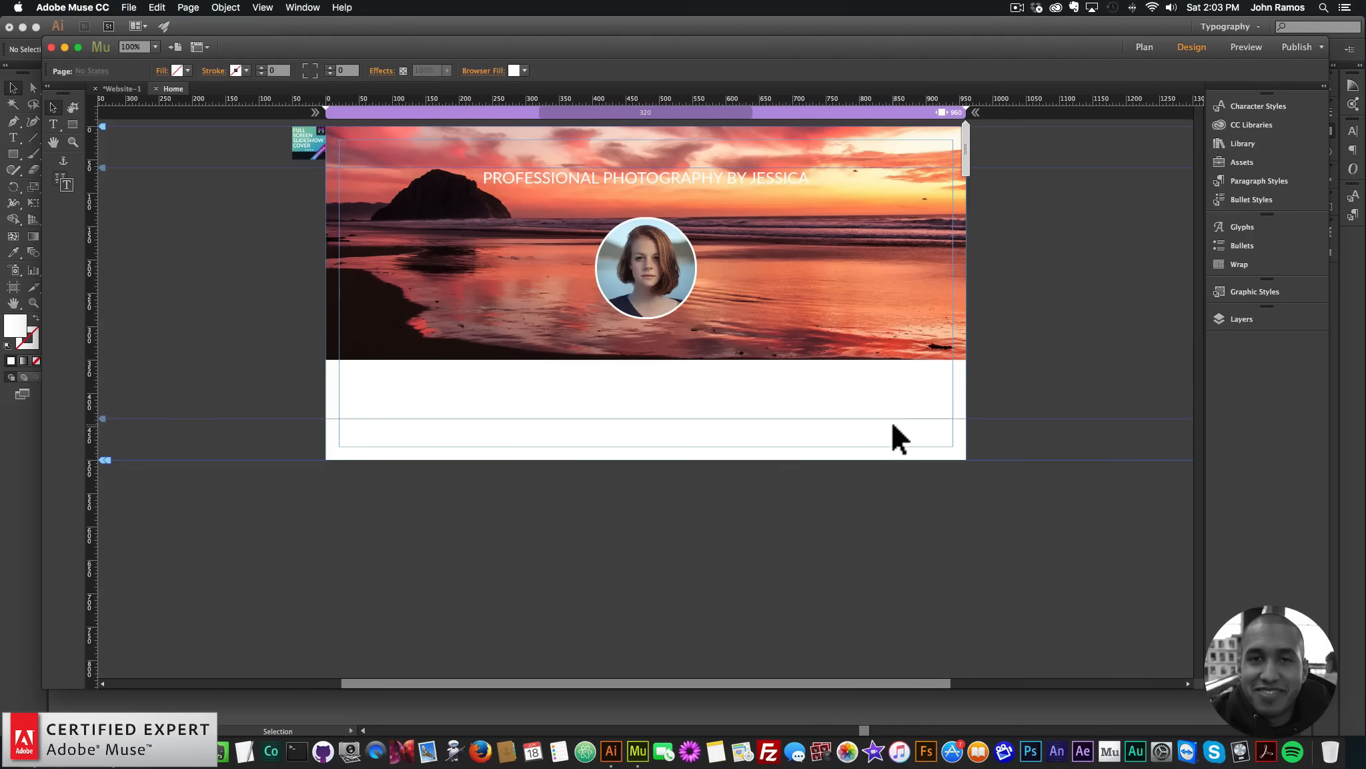
Step: Preview the page in the browser to check the sunset section, and return to Adobe Muse
left_click(129, 8)
left_click(171, 220)
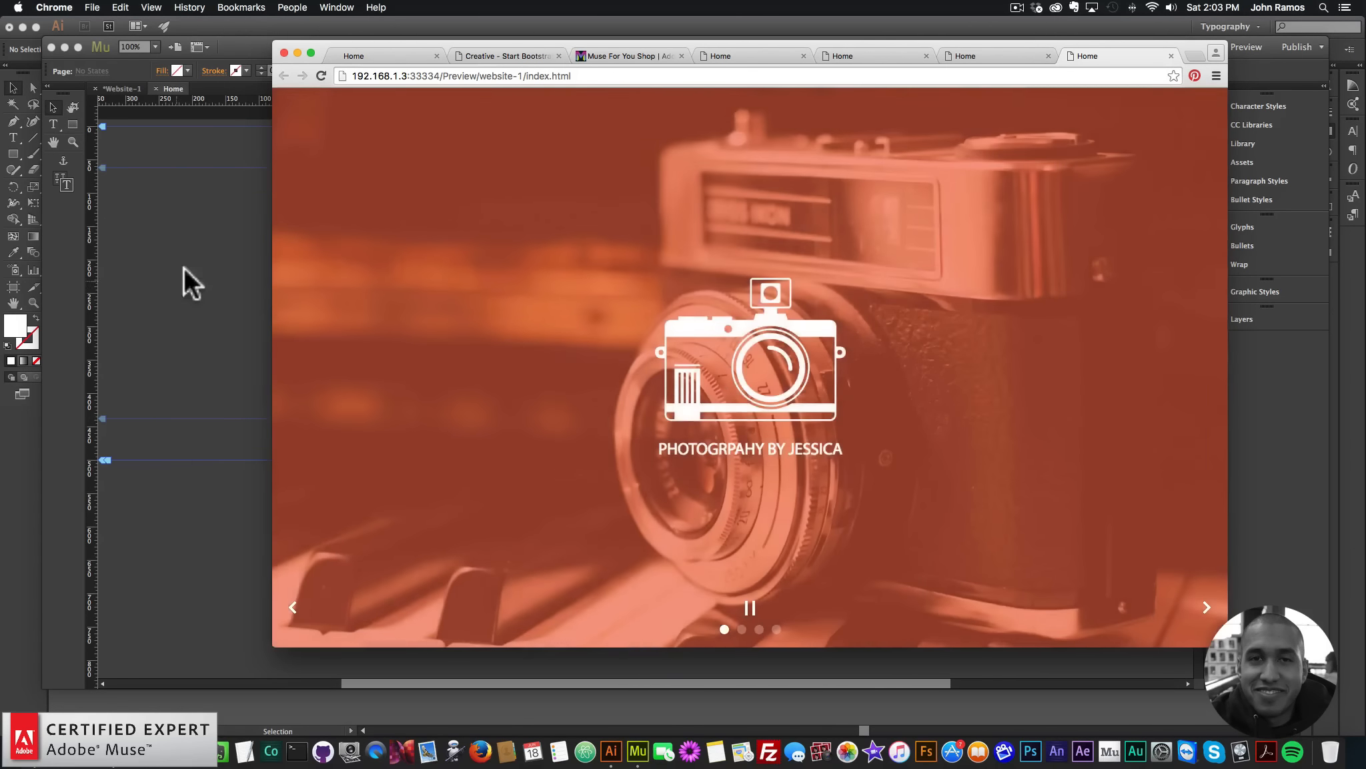
left_click(69, 490)
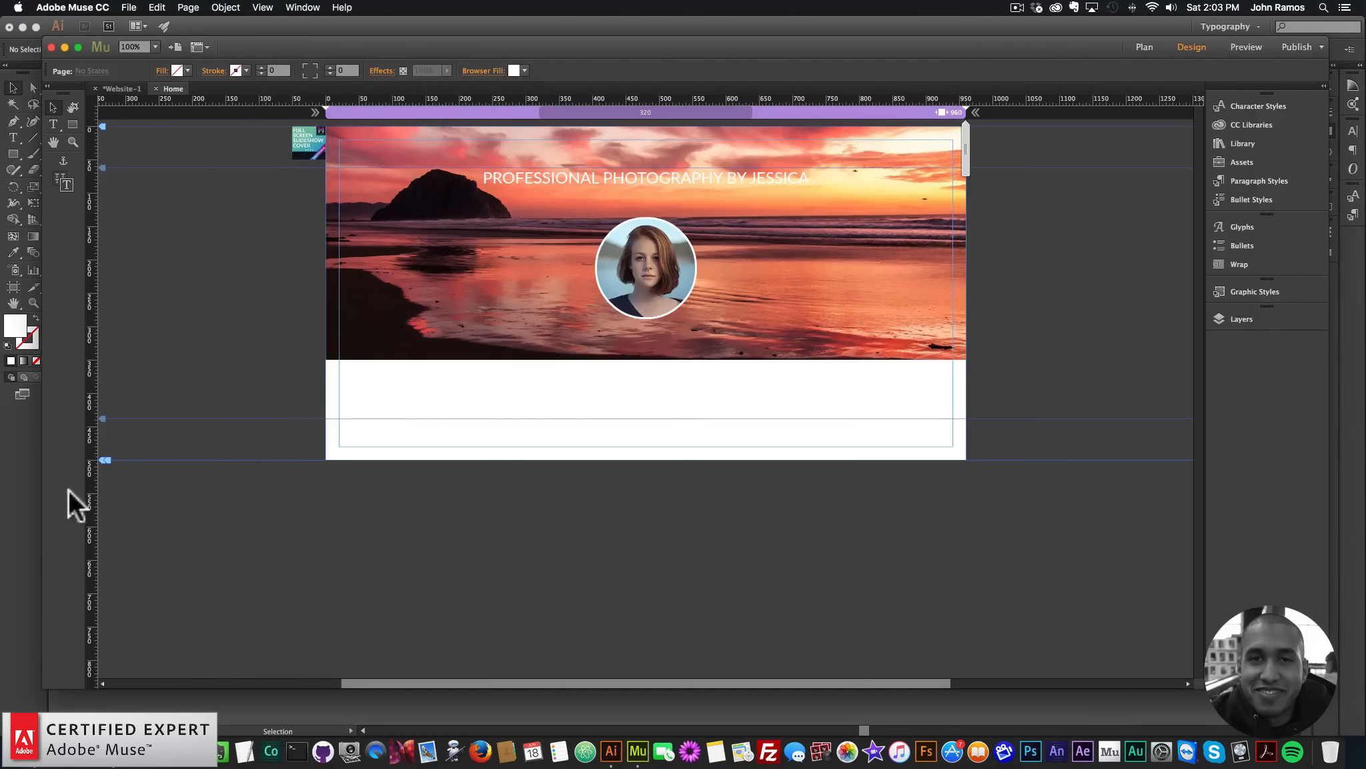
Step: Extend the bottom of the page well below the sunset section, preview the page in the browser, and return to Adobe Muse
left_click_drag(100, 460, 60, 724)
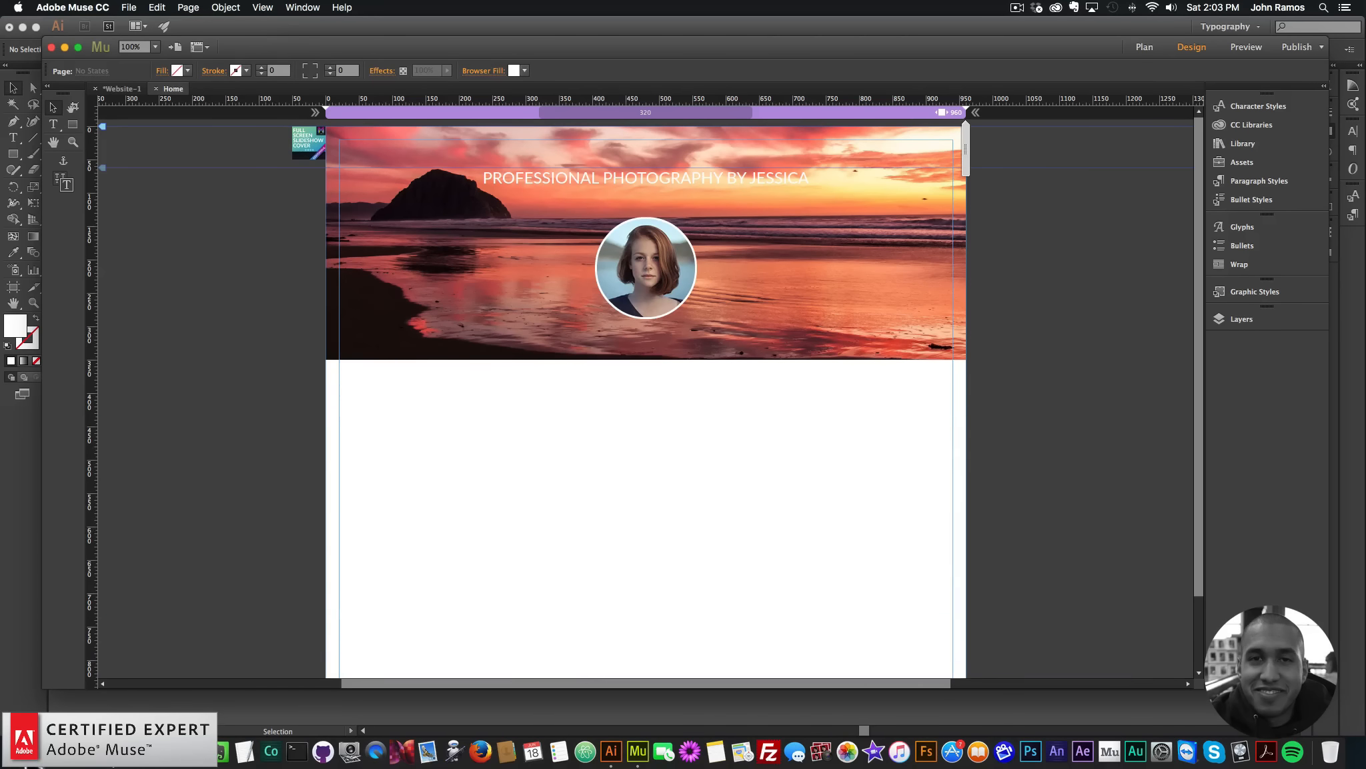
left_click(129, 7)
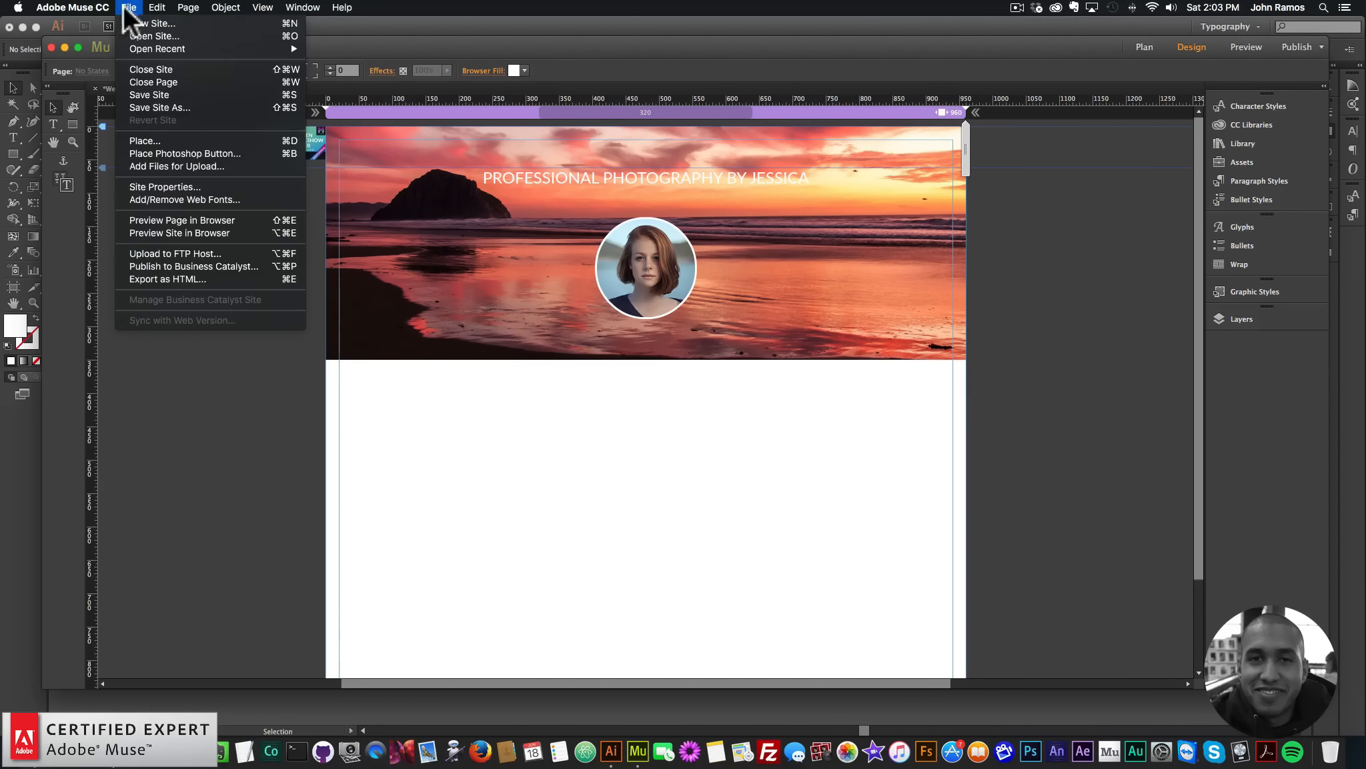
left_click(172, 212)
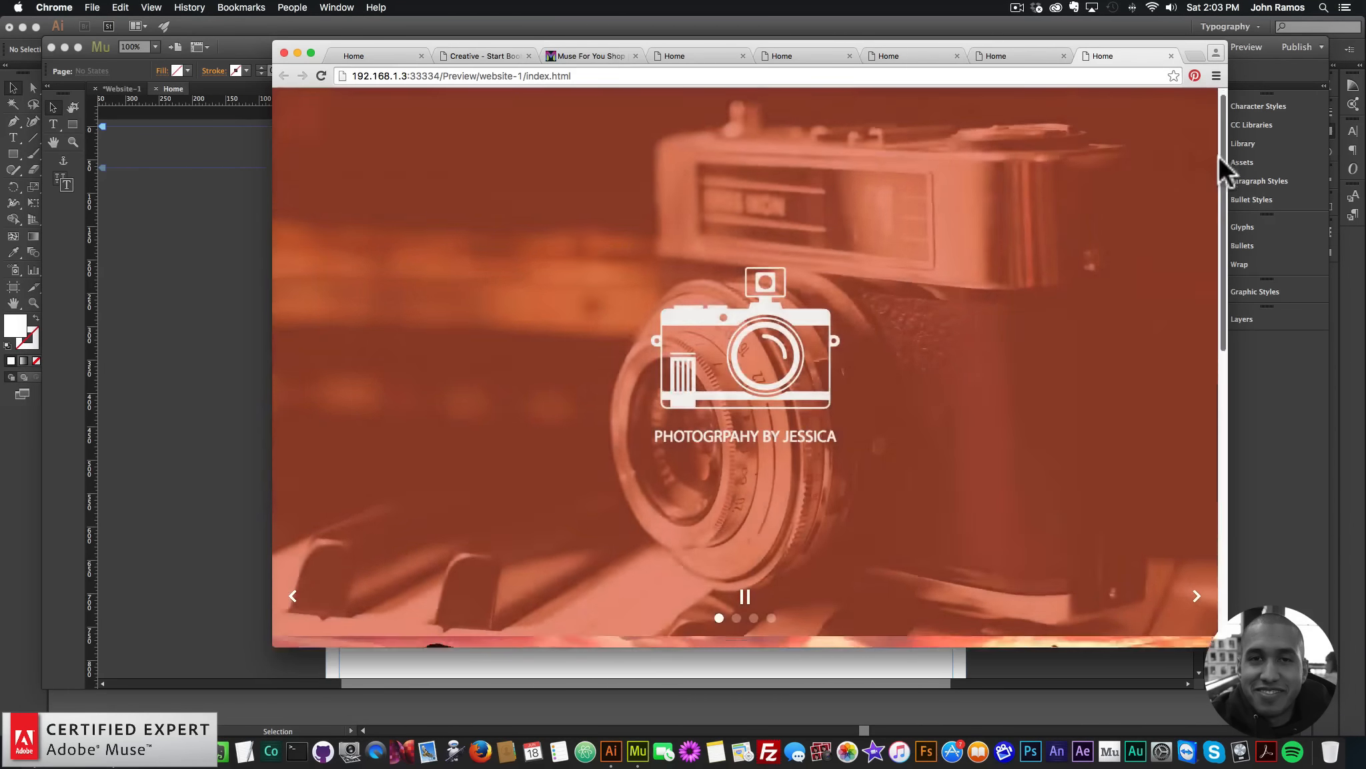
left_click_drag(1220, 159, 1216, 346)
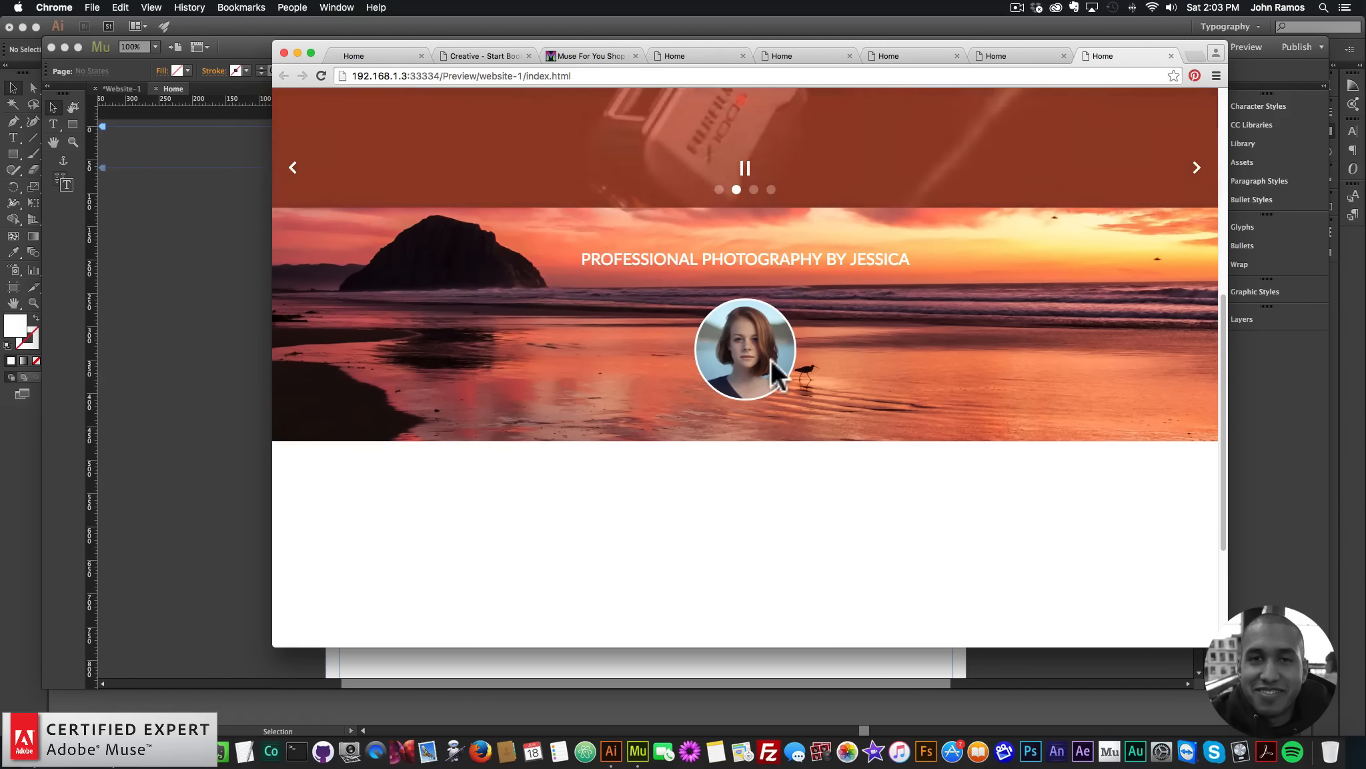
left_click(204, 286)
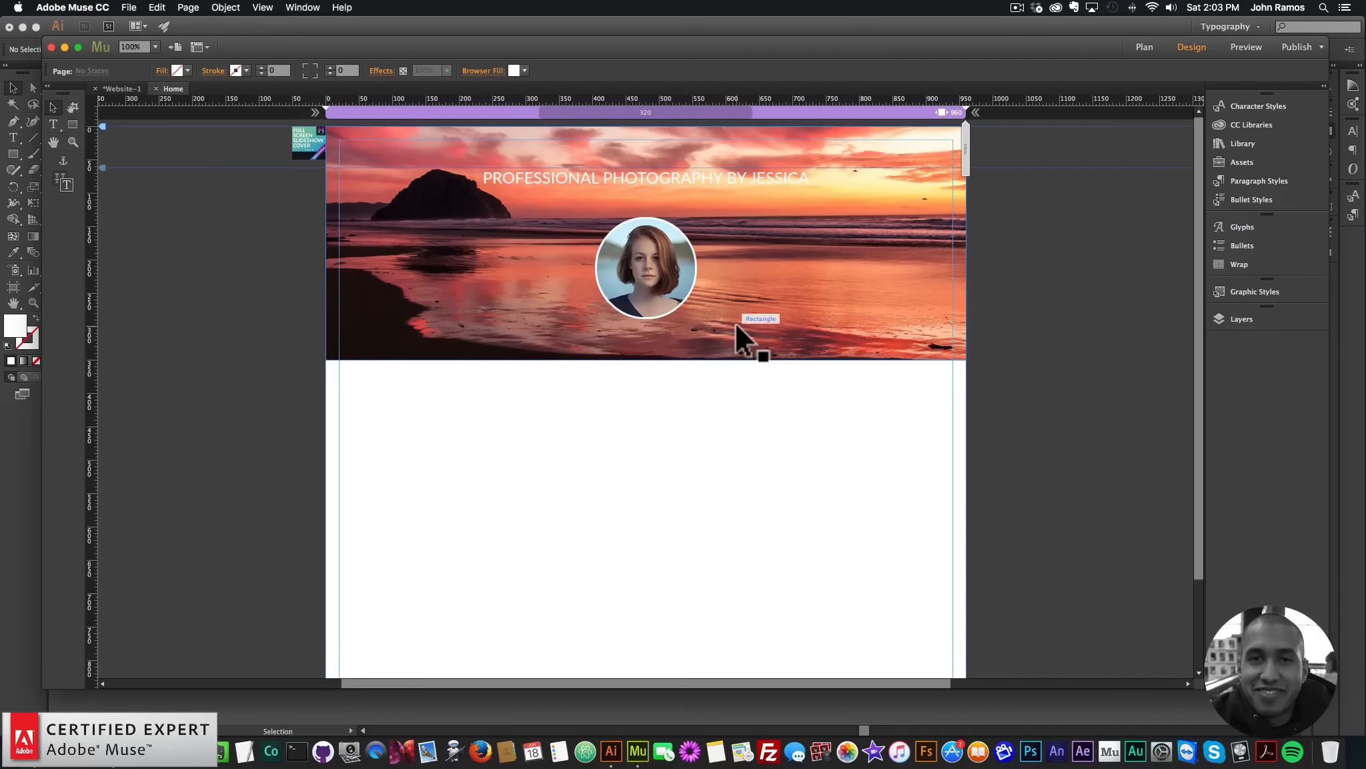
Step: Find the Font Smoother Light widget in the library and place it beside the page, below the slideshow widget
left_click(1240, 143)
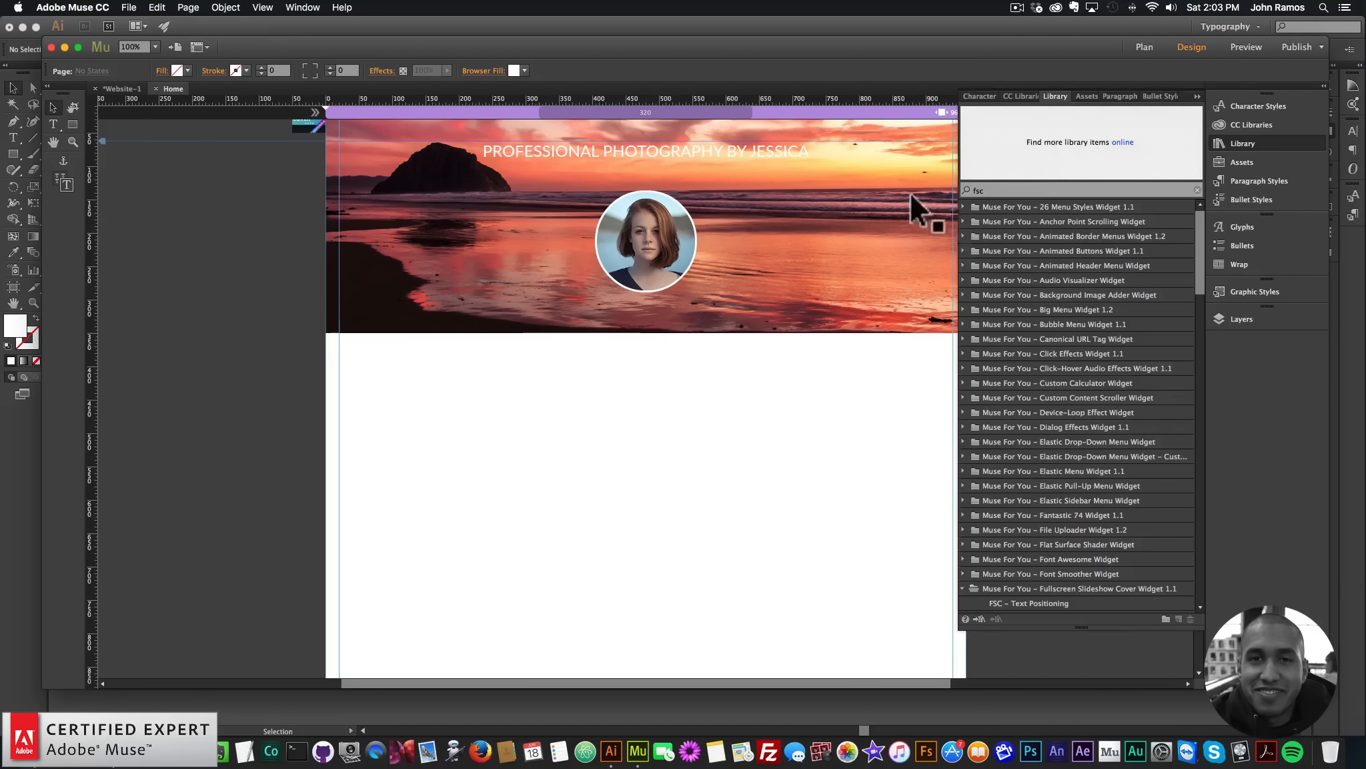
type("font smoother")
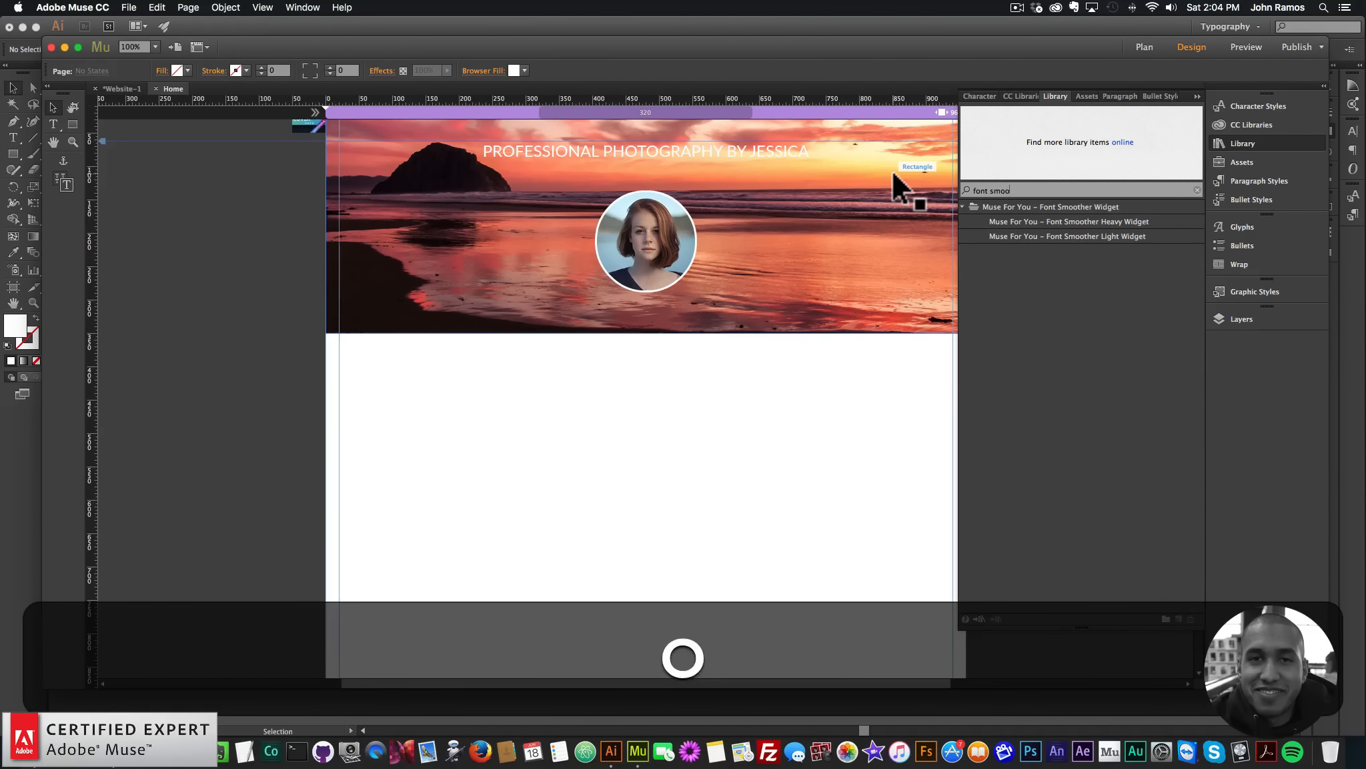
left_click(1081, 237)
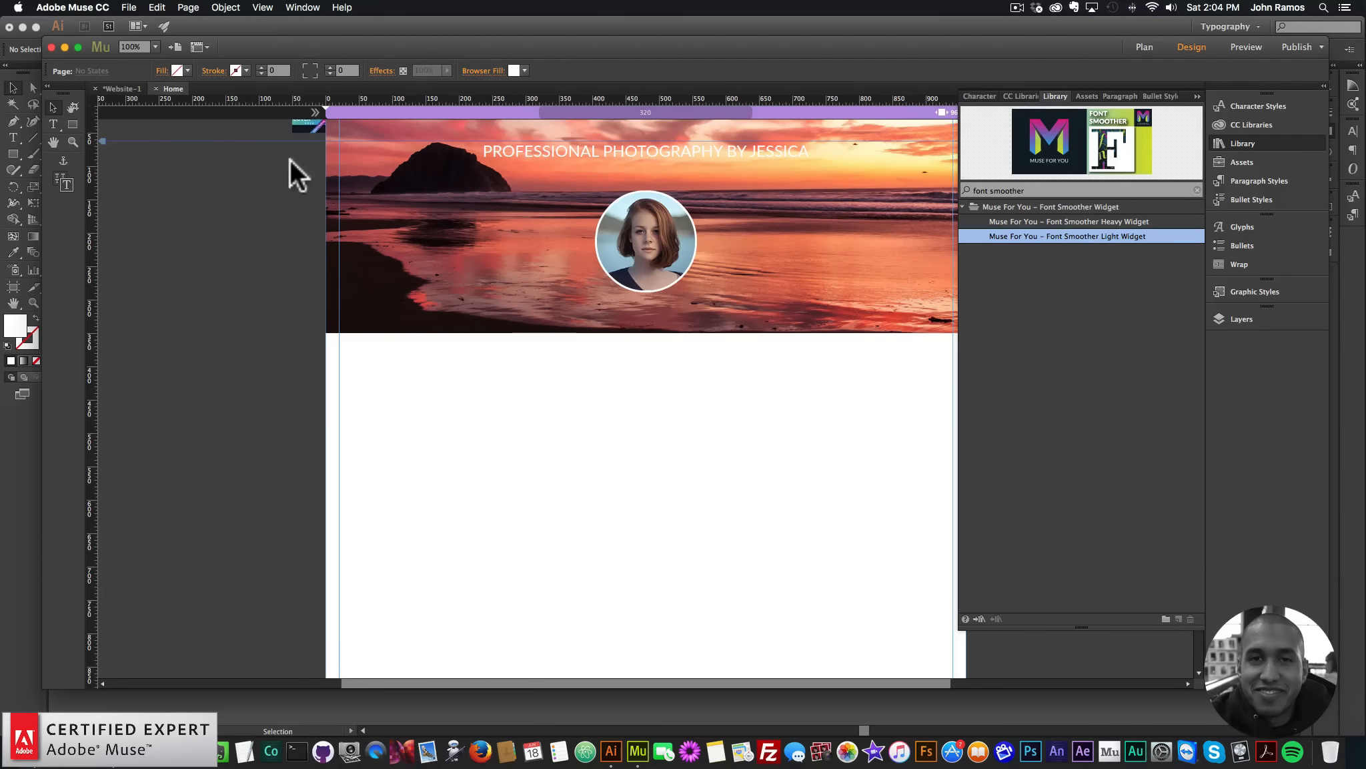
left_click_drag(289, 159, 271, 185)
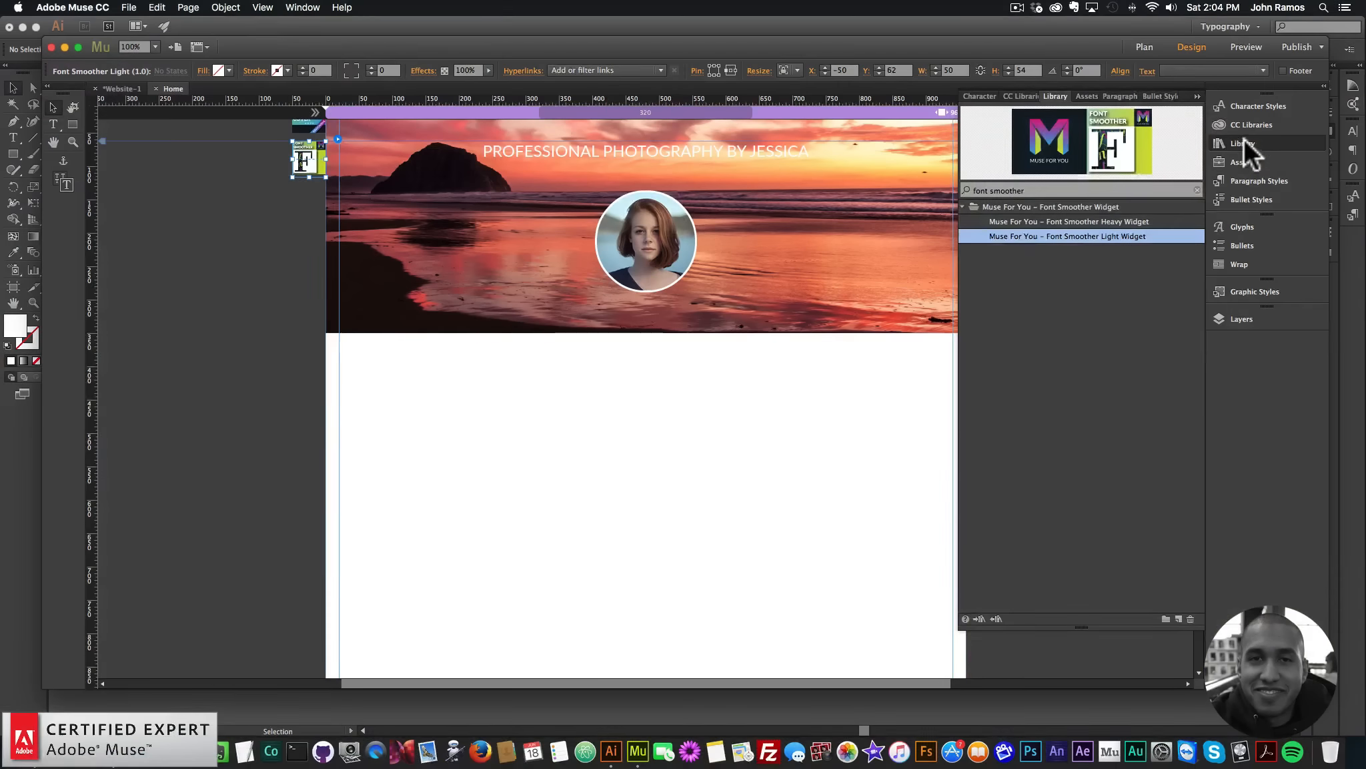
left_click(1243, 139)
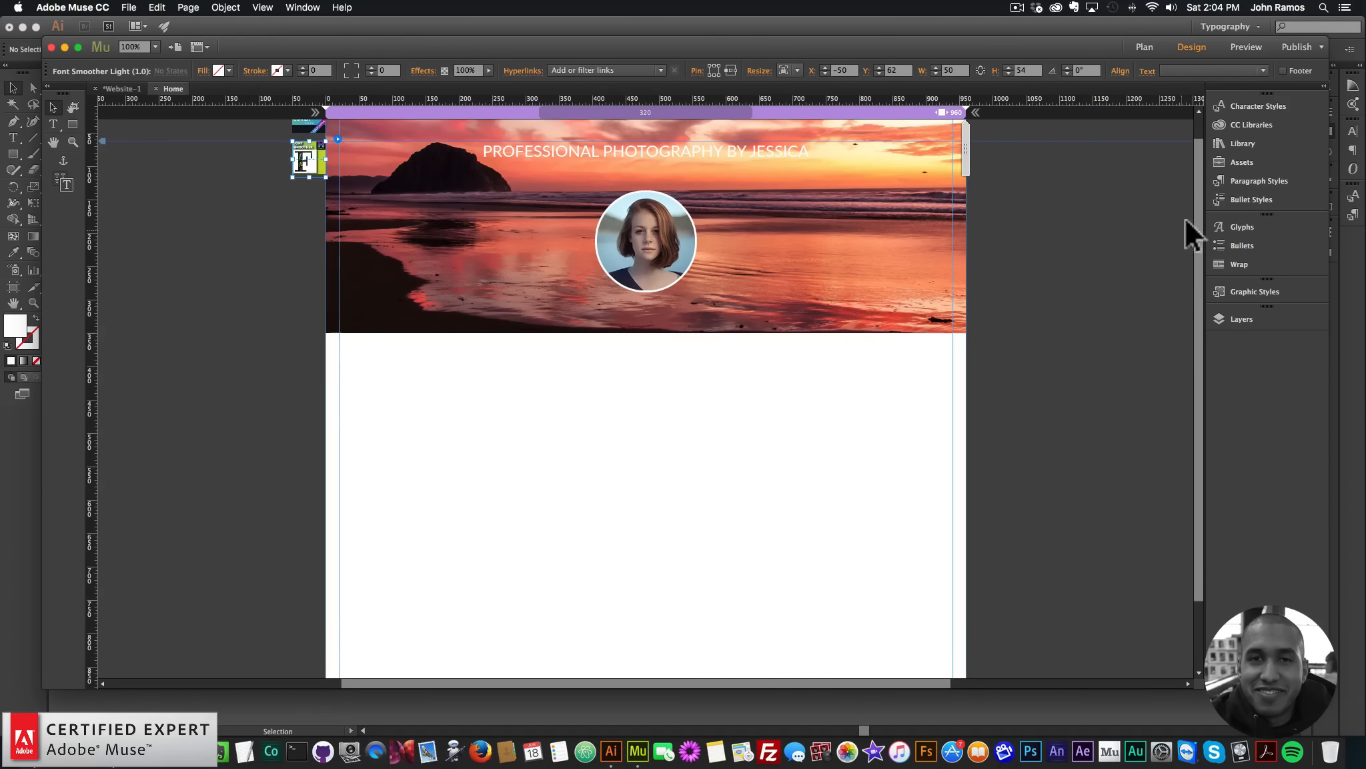
Step: Search the library for "rlg" and place the RLG - Add First widget beside the page, under the Font Smoother widget
scroll(1191, 213, "up", 1)
left_click(1235, 143)
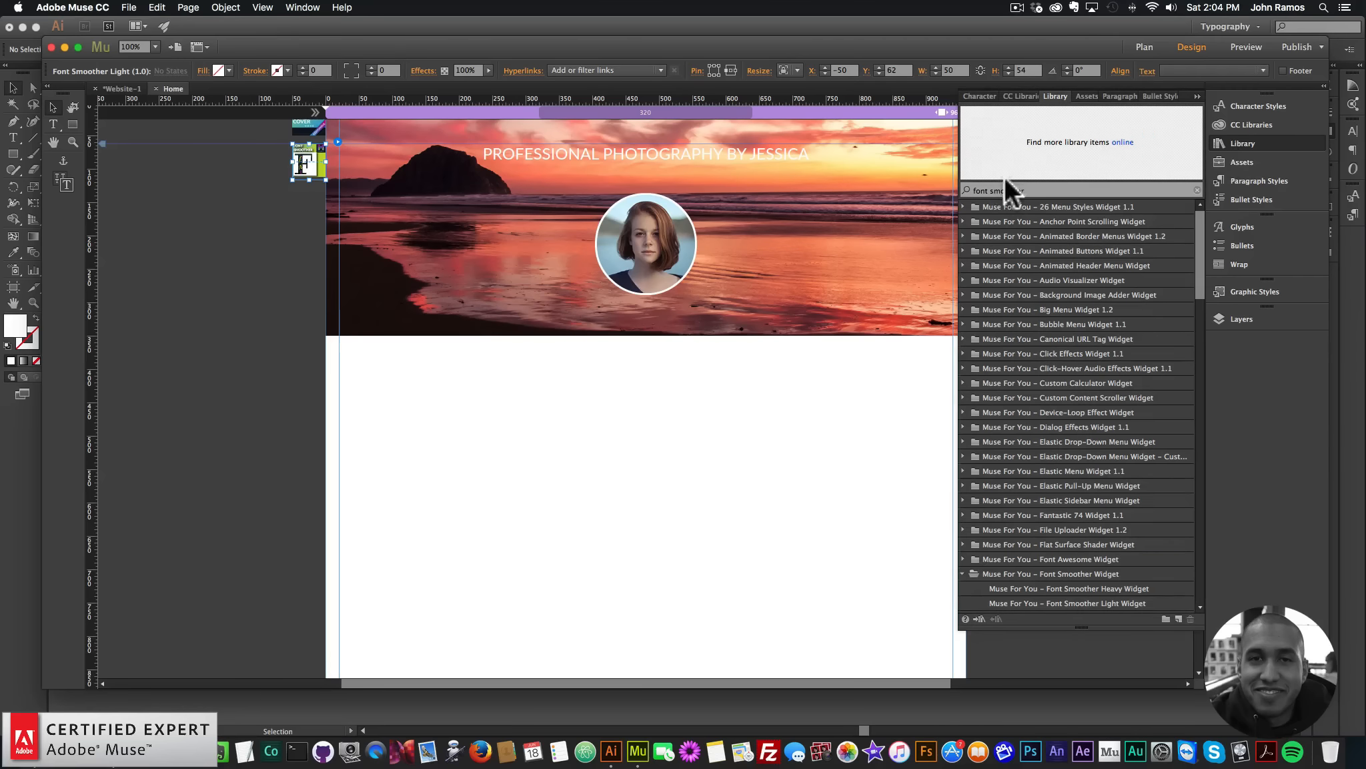
left_click_drag(1077, 191, 892, 170)
type("rlg")
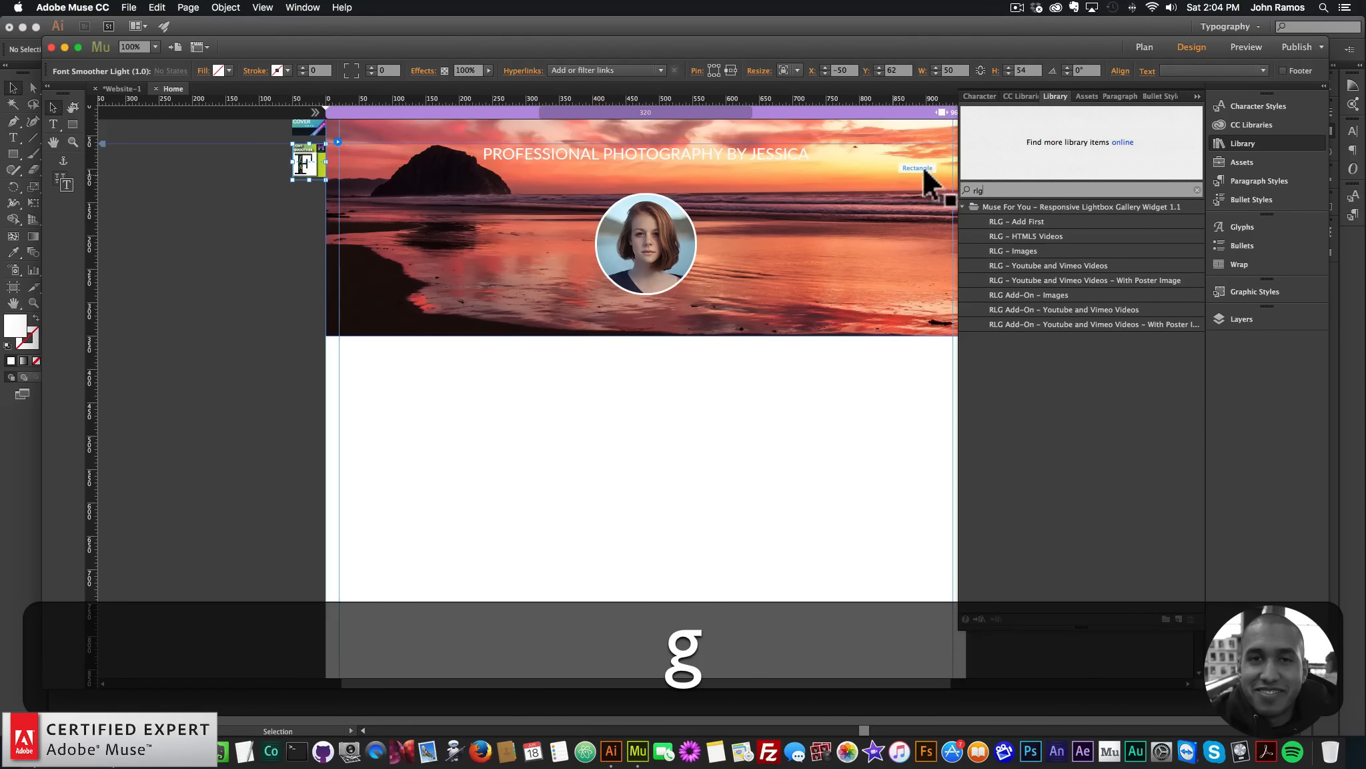
left_click_drag(1018, 218, 306, 199)
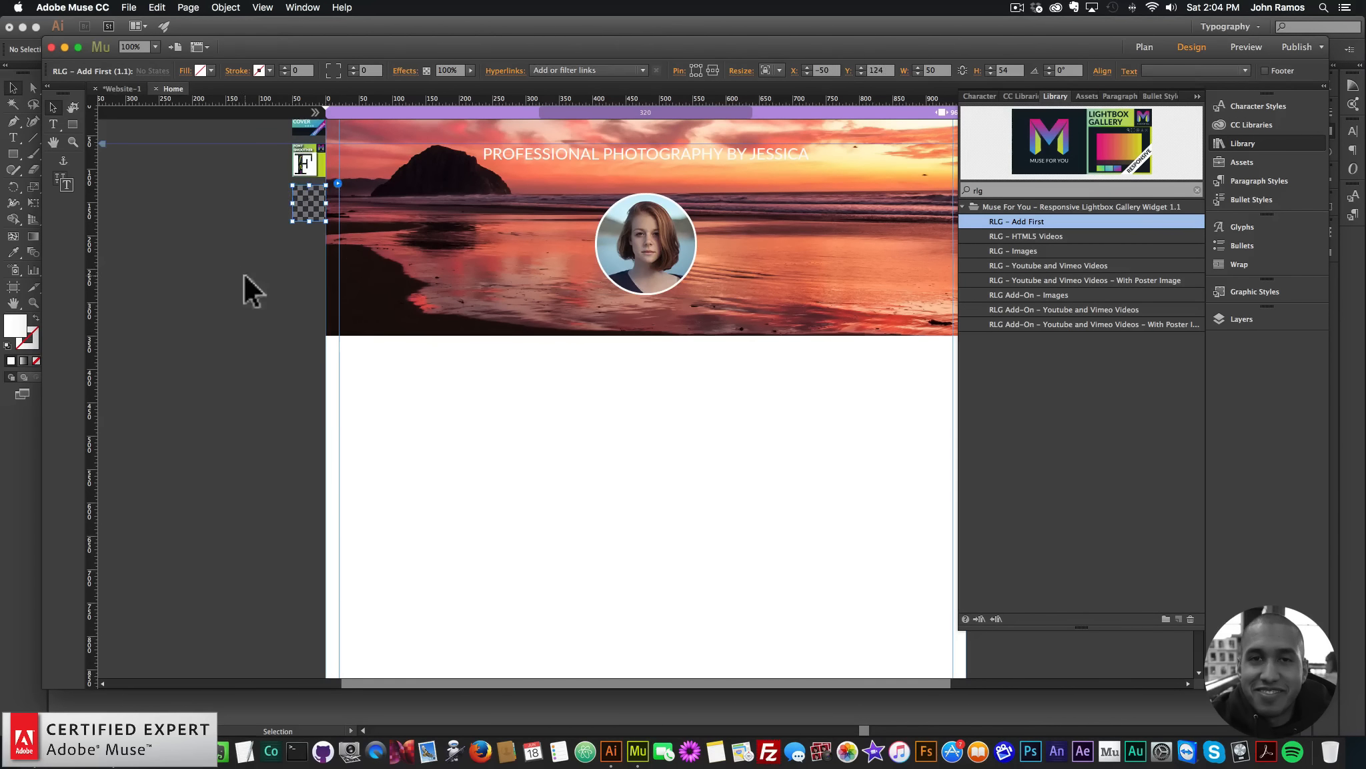
left_click(243, 275)
Step: Place the RLG - Images widget in the white area below the sunset section and stretch it to the full browser width
left_click_drag(1023, 246, 882, 327)
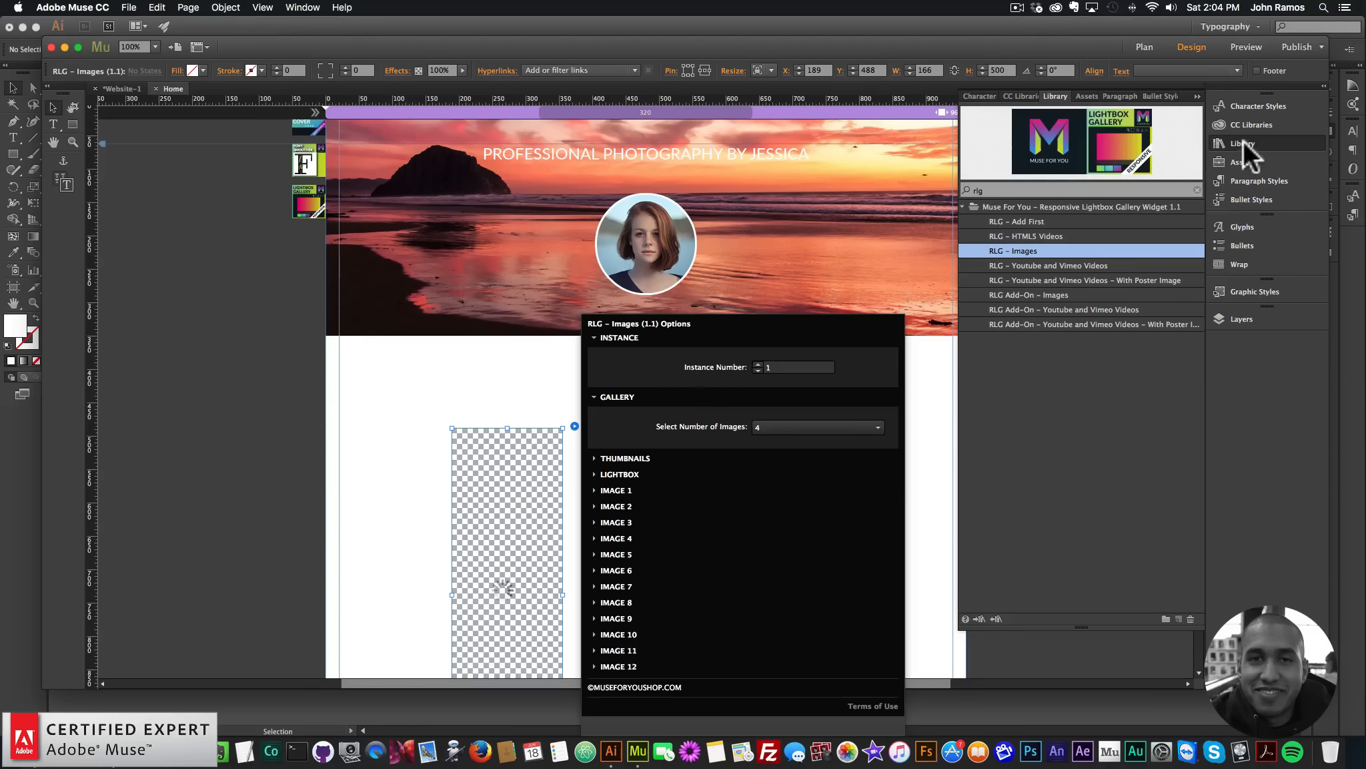
left_click(1241, 143)
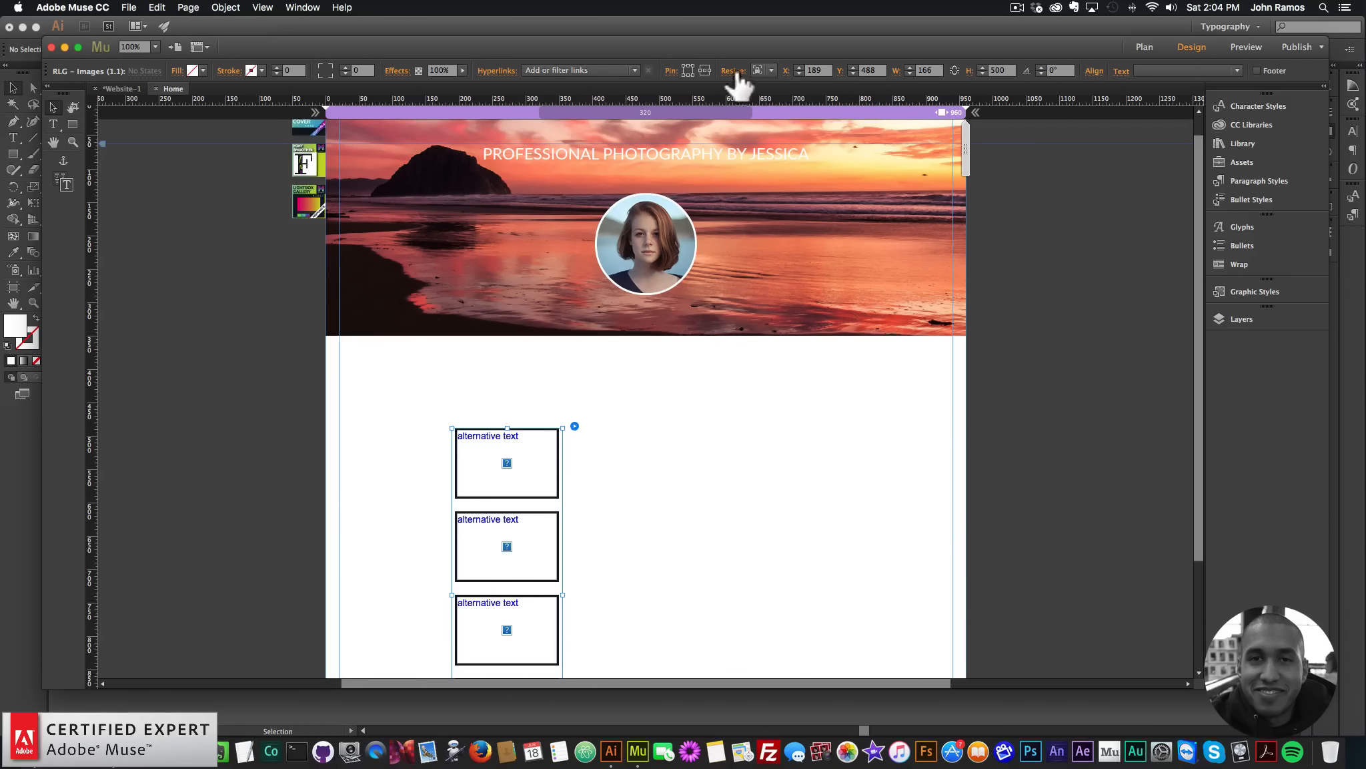
left_click(772, 69)
left_click(778, 136)
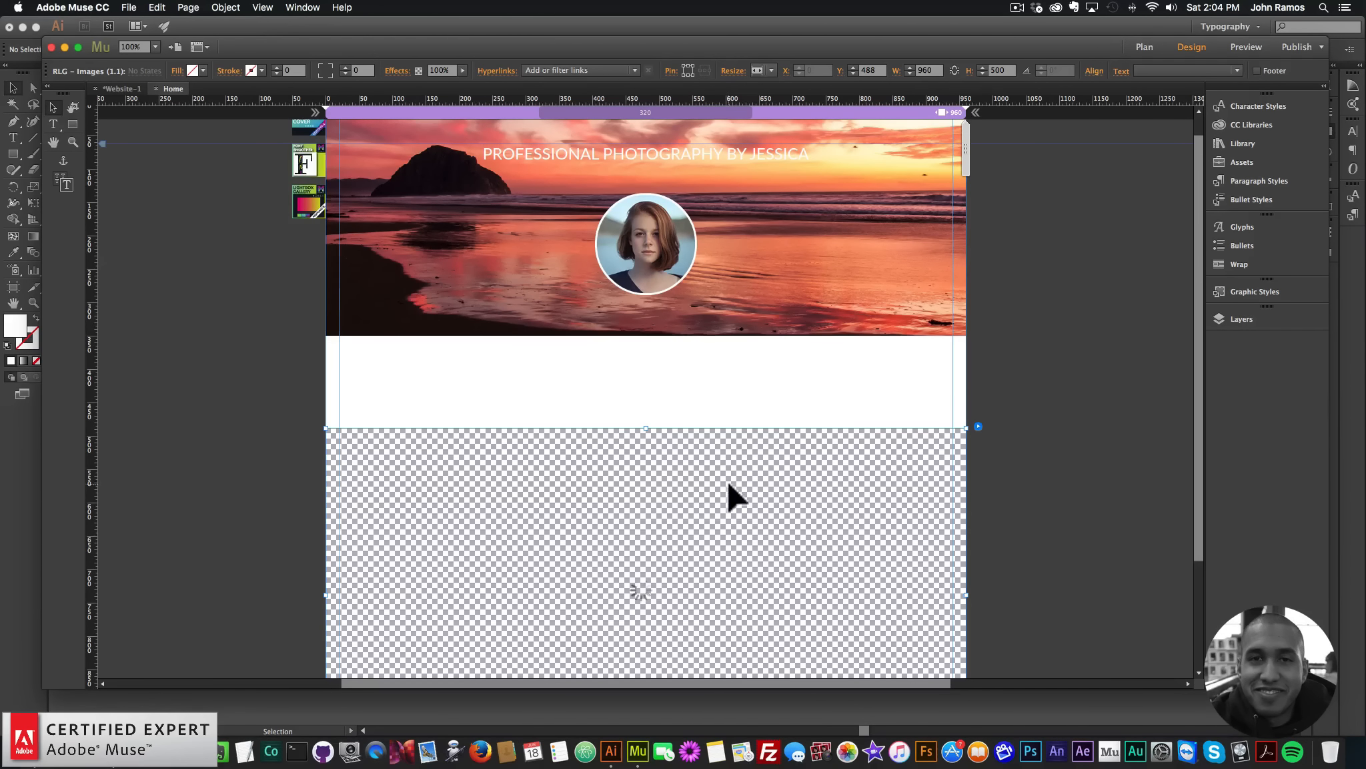
Step: Move the image gallery up to about Y 419 and centre-align its thumbnails
left_click_drag(729, 436, 789, 435)
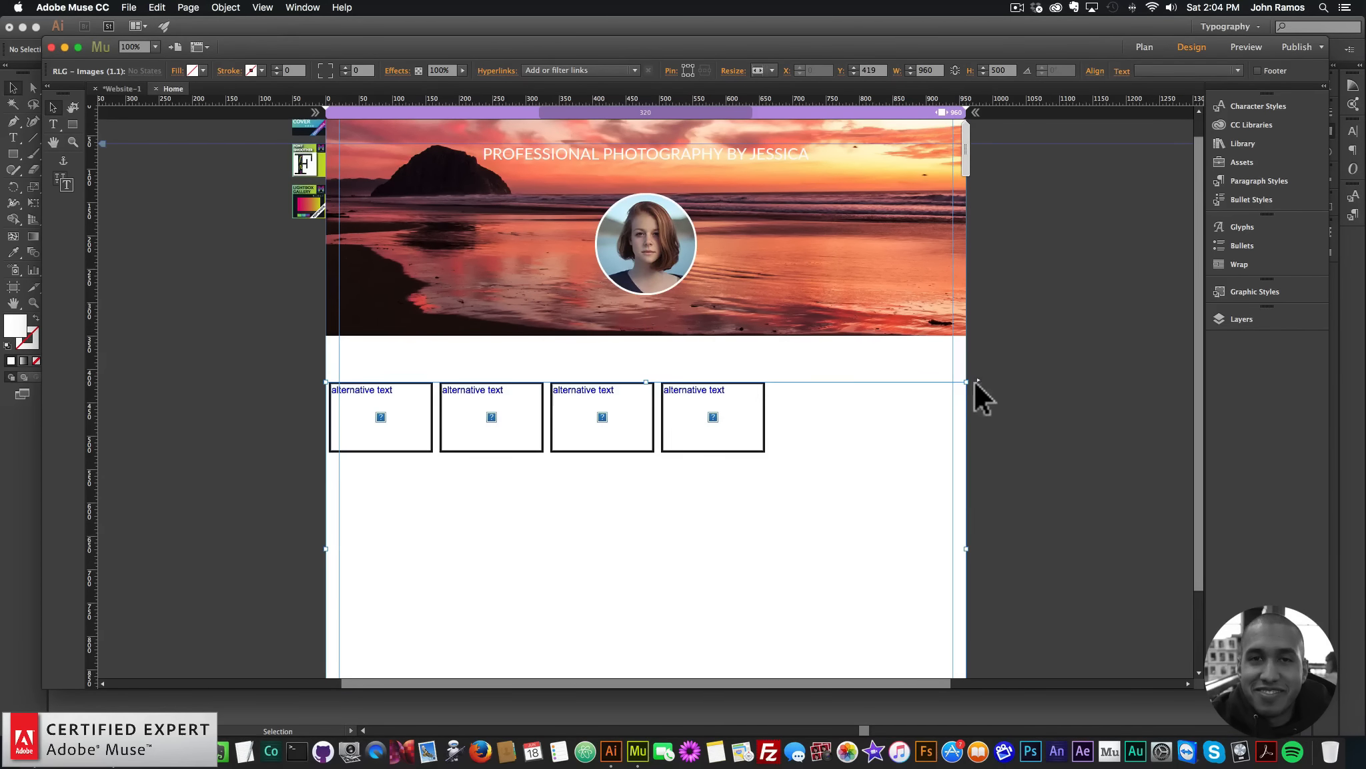
left_click(1121, 70)
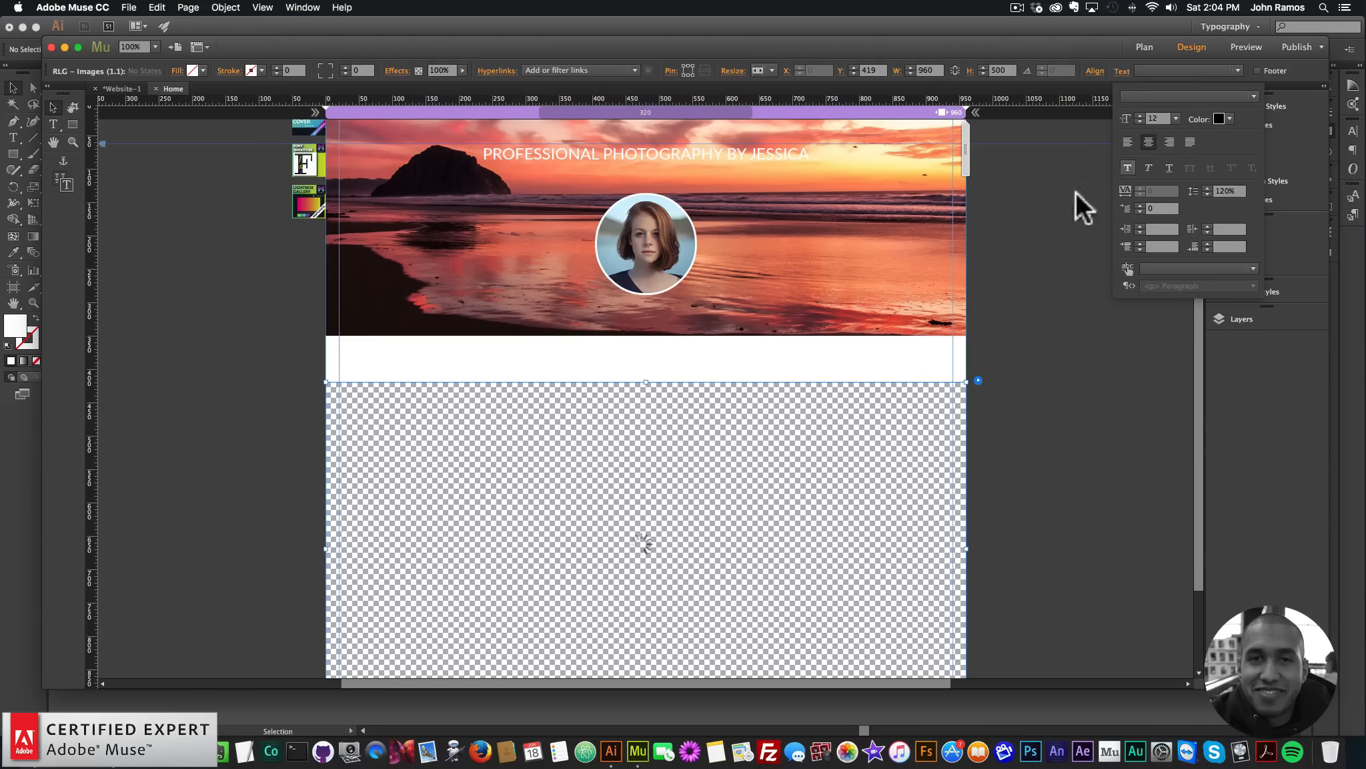
left_click(734, 455)
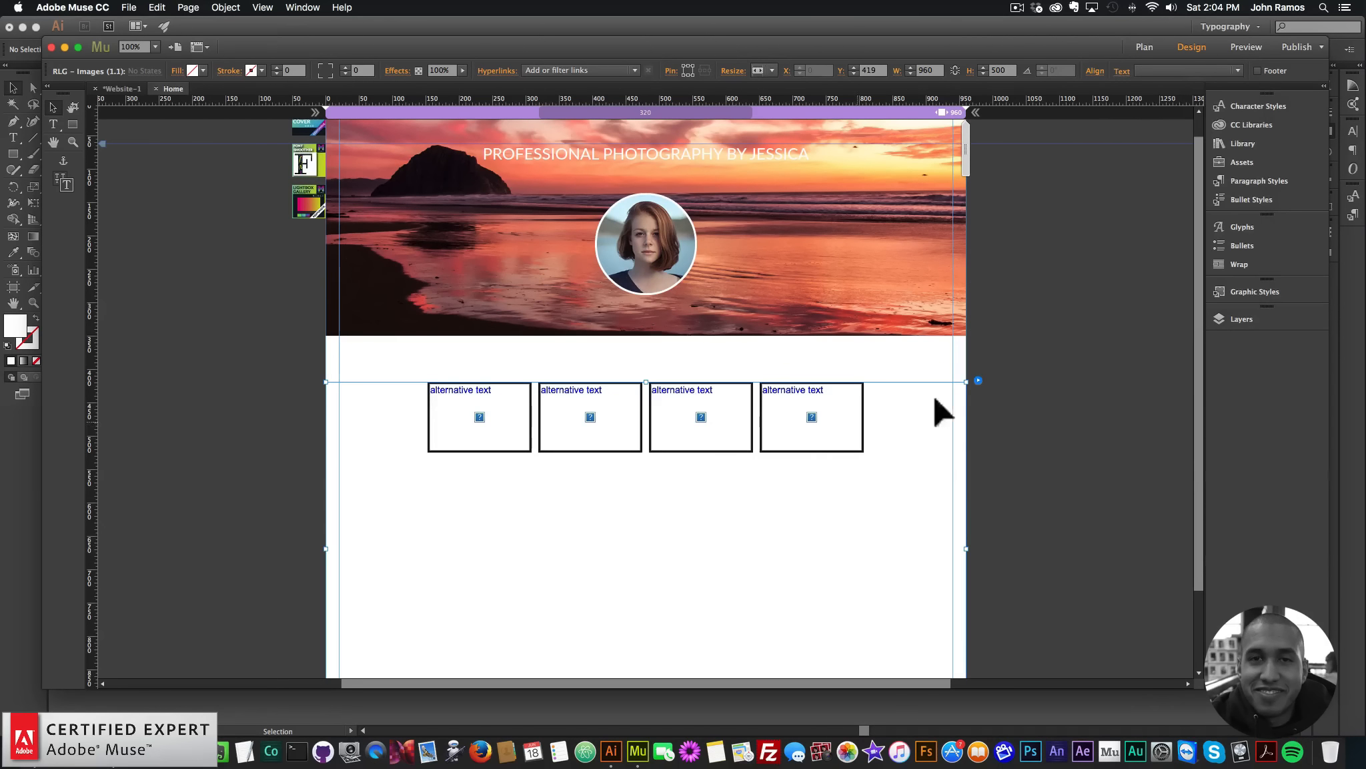
Step: Set the gallery's number of images to 12
left_click(979, 380)
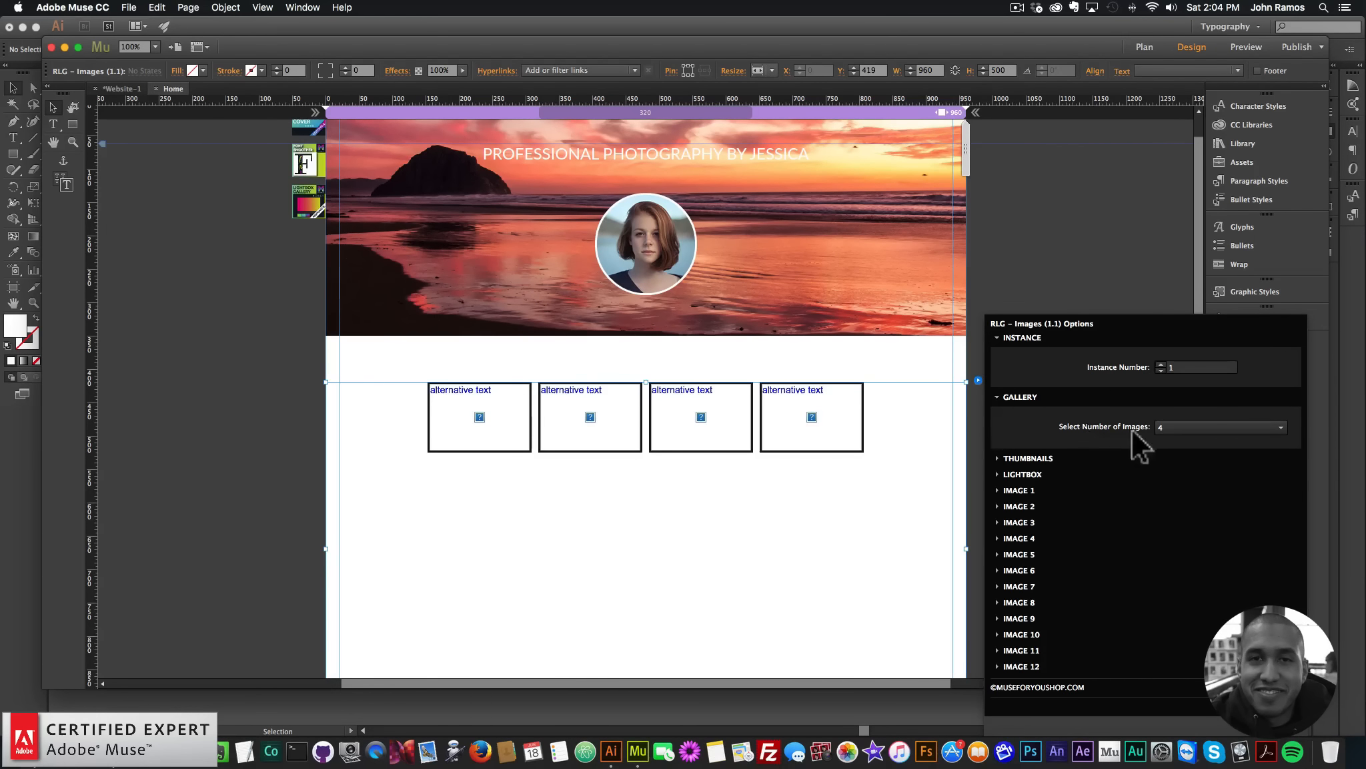
left_click(1165, 427)
left_click(1165, 596)
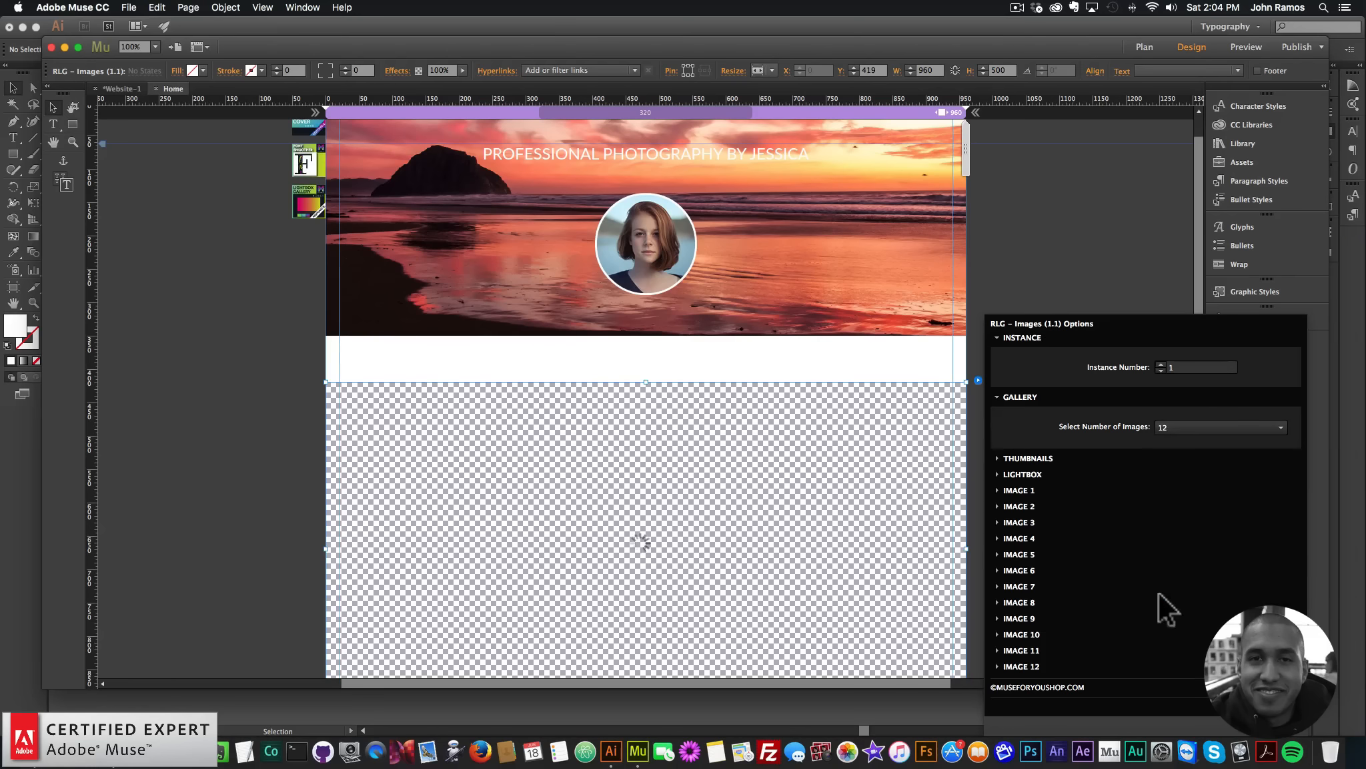
Step: Load muse-for-you-image-16-min.jpeg from the compressjpeg folder as gallery image 1
left_click(1015, 490)
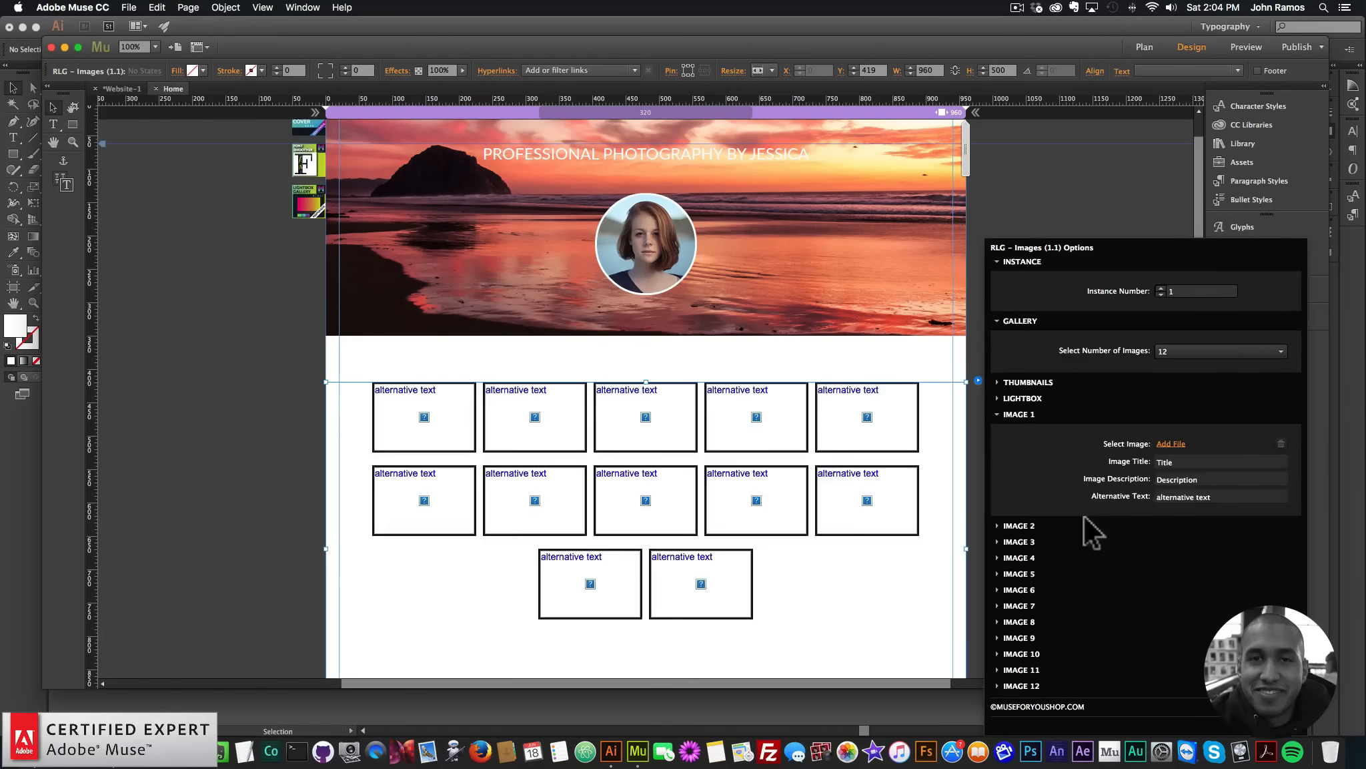
left_click(1175, 445)
left_click_drag(927, 425, 1073, 574)
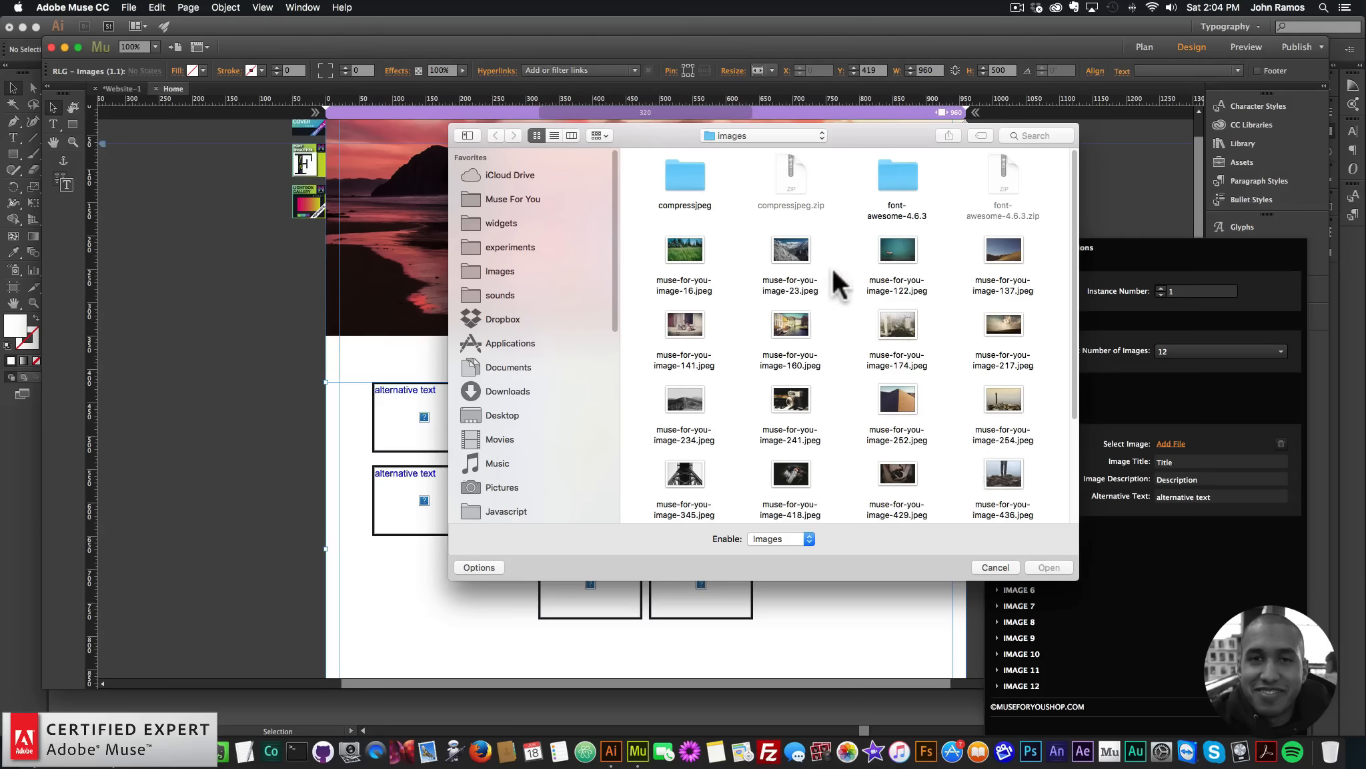
double_click(696, 179)
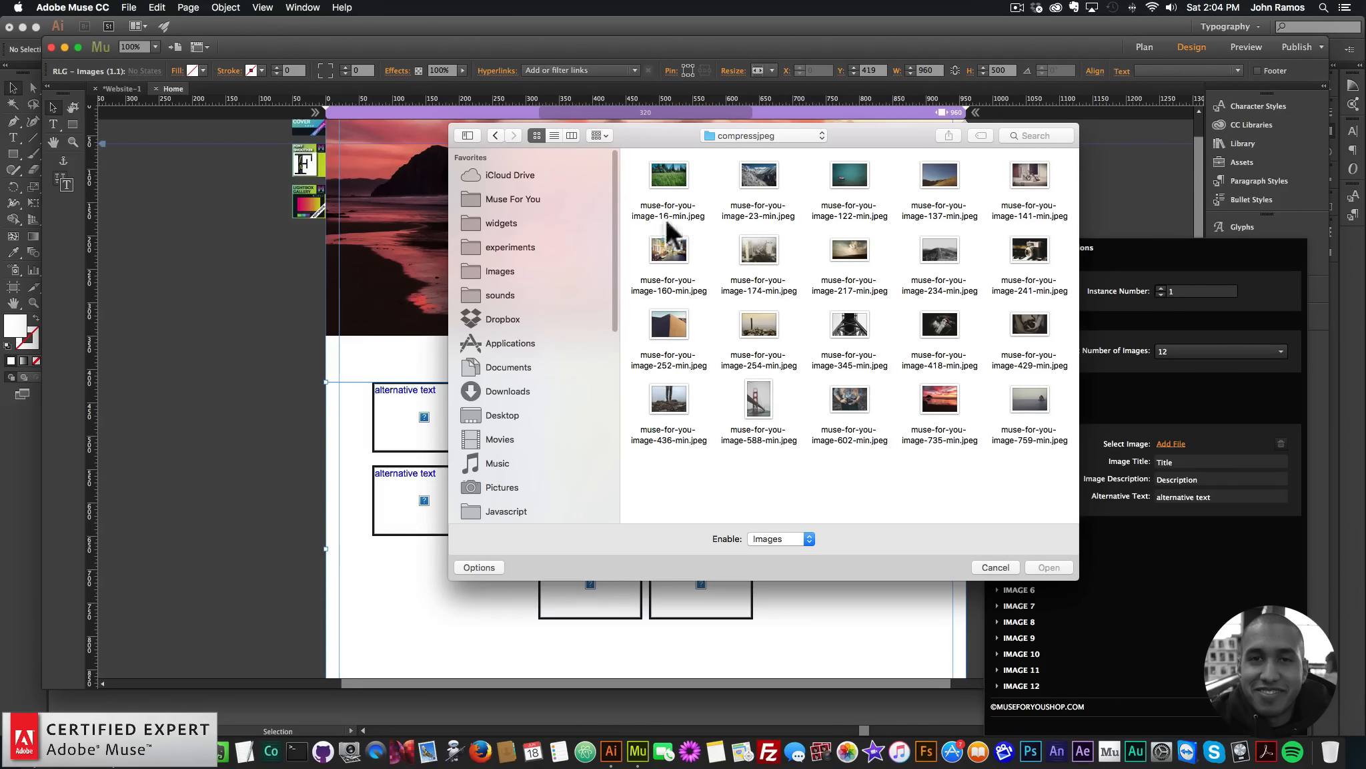
double_click(671, 173)
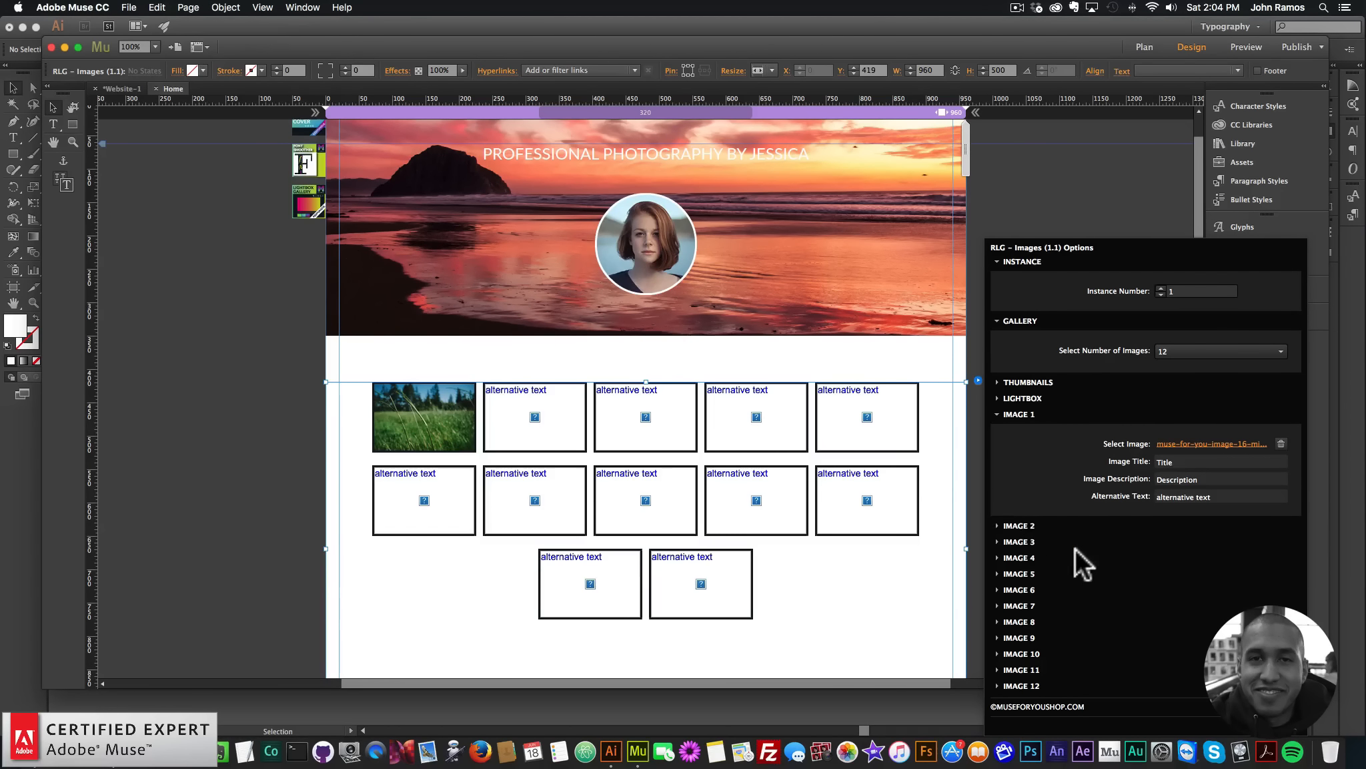
Step: Load muse-for-you-image-23-min.jpeg as gallery image 2
left_click(1019, 526)
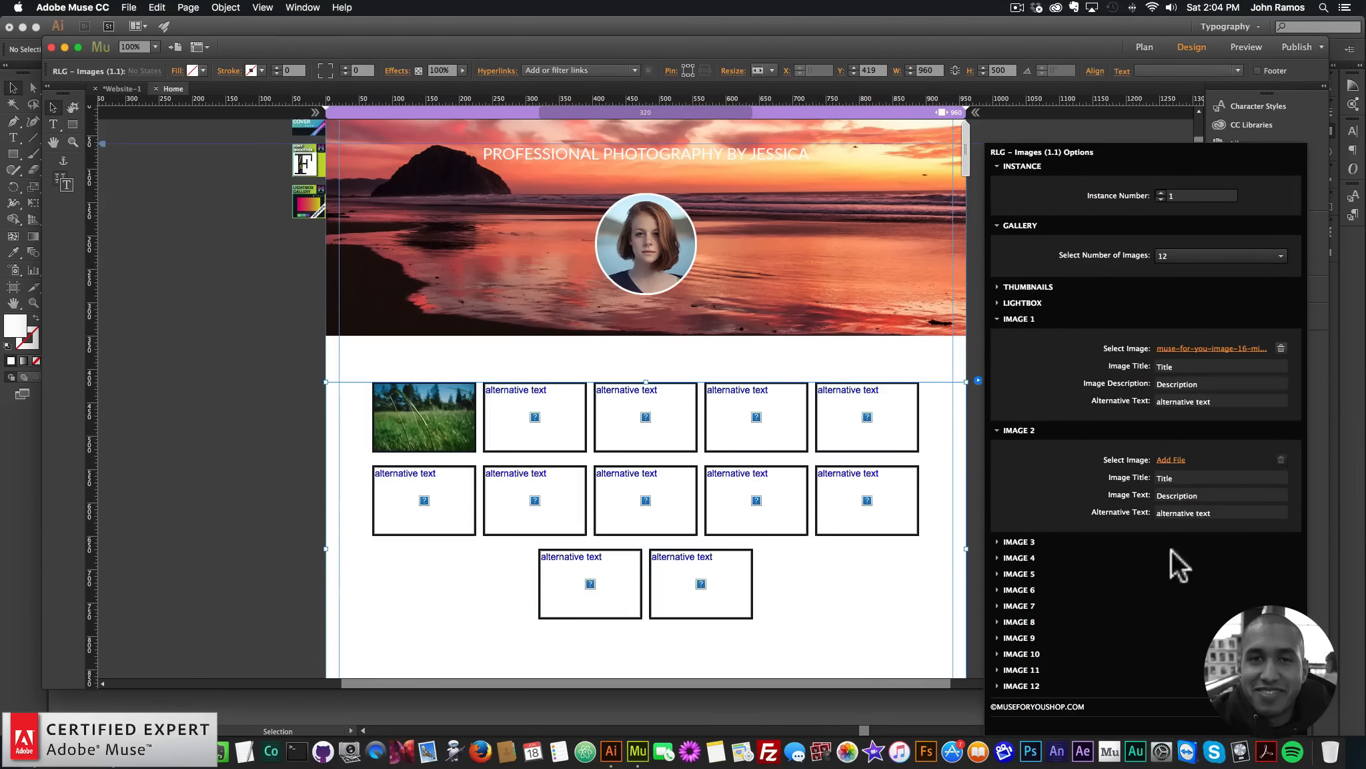
left_click(1172, 460)
double_click(748, 174)
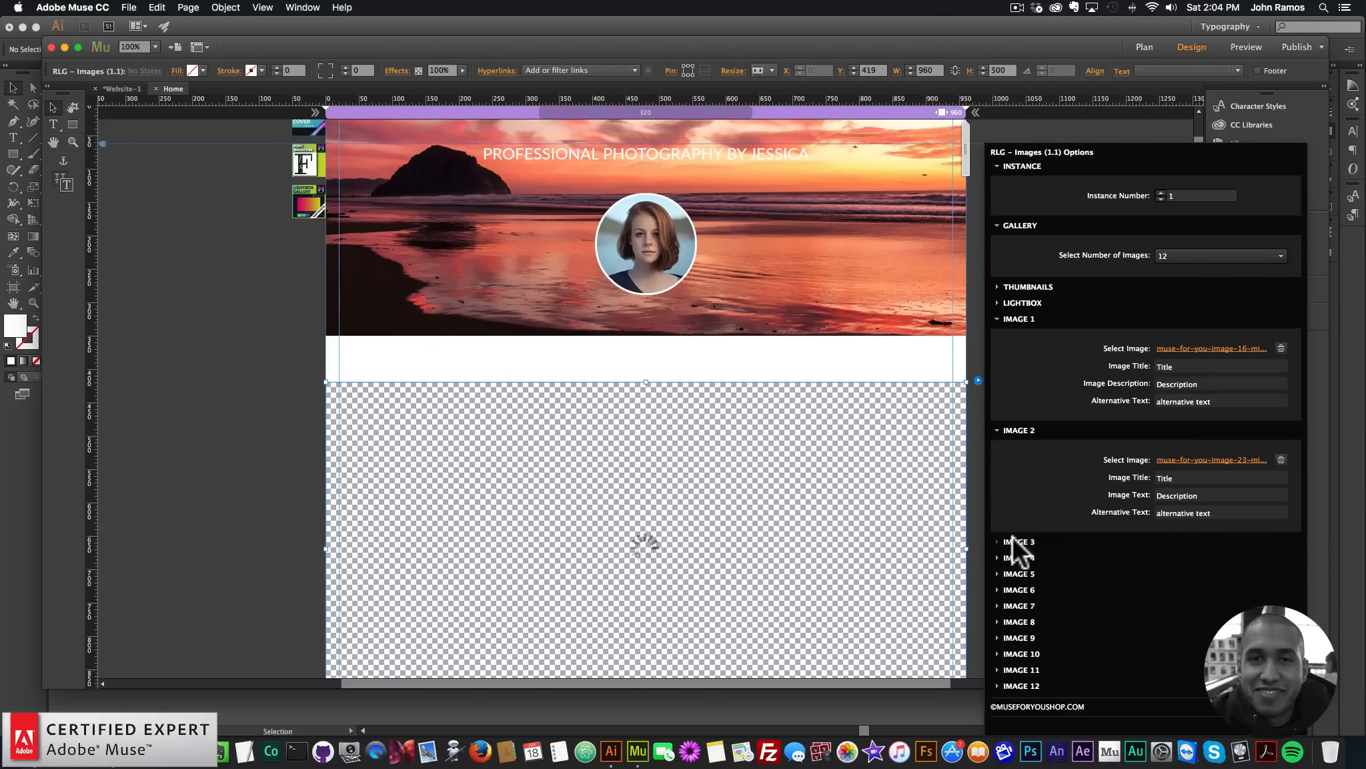
Step: Load a different compressed photo into each of gallery images 3 to 12
left_click(1016, 541)
left_click(1173, 476)
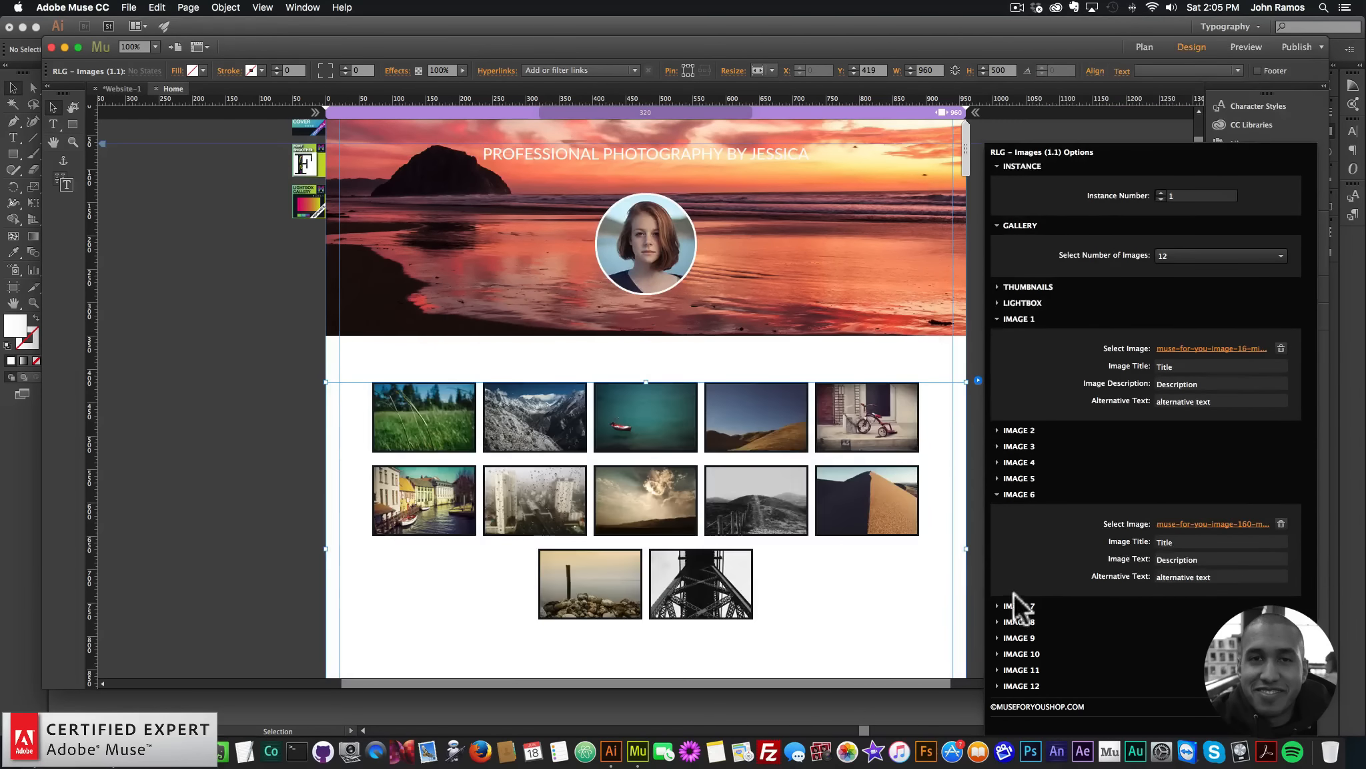
left_click(1023, 493)
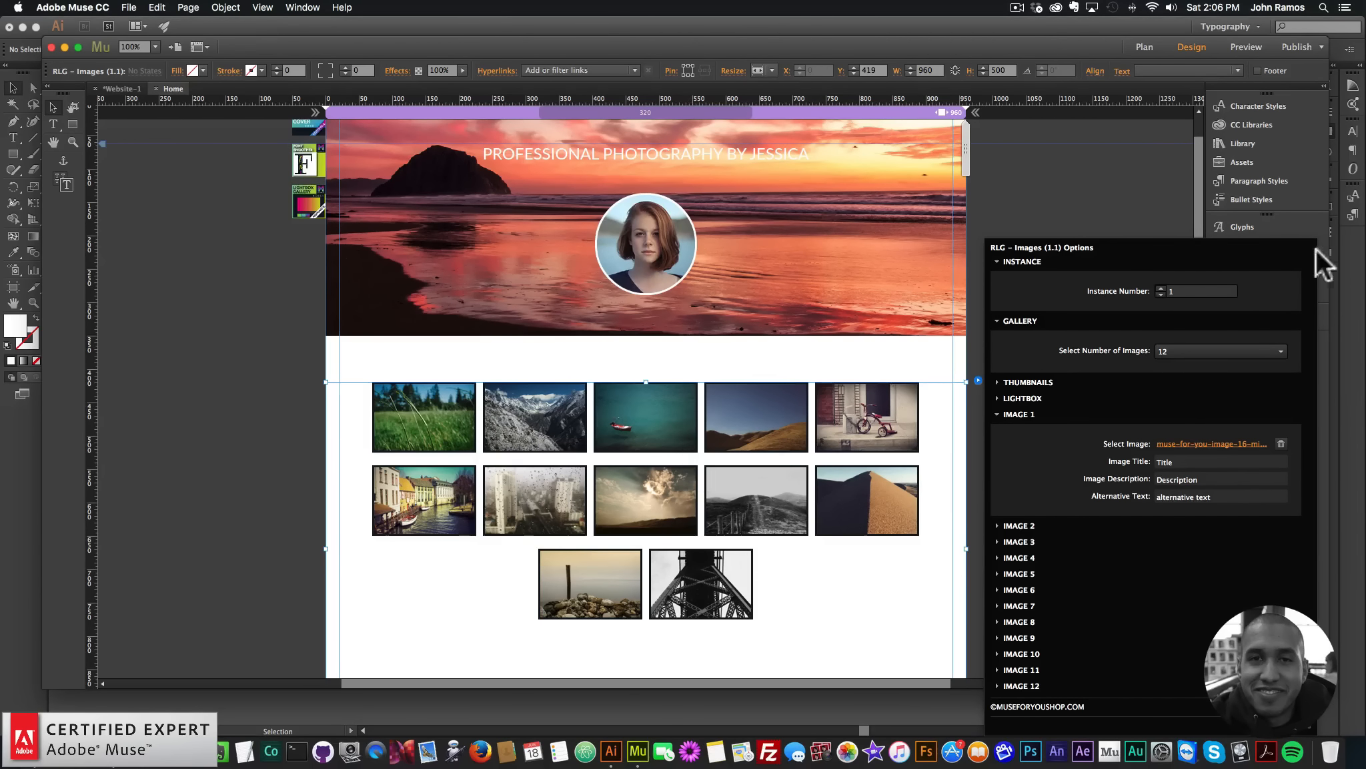
Step: Close the gallery options and shorten the gallery frame to a height of about 305
left_click(1037, 209)
left_click(619, 516)
scroll(735, 517, "down", 2)
scroll(739, 528, "down", 2)
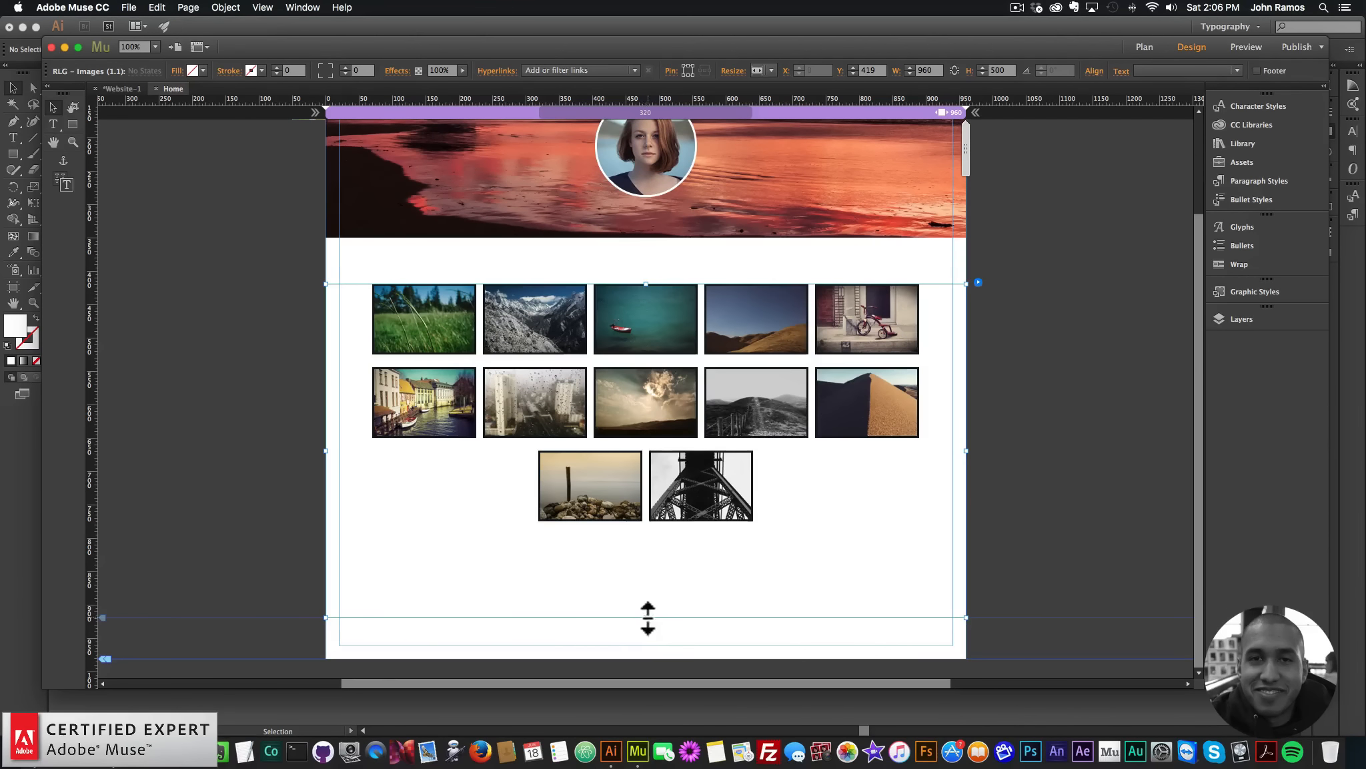
left_click_drag(648, 617, 650, 486)
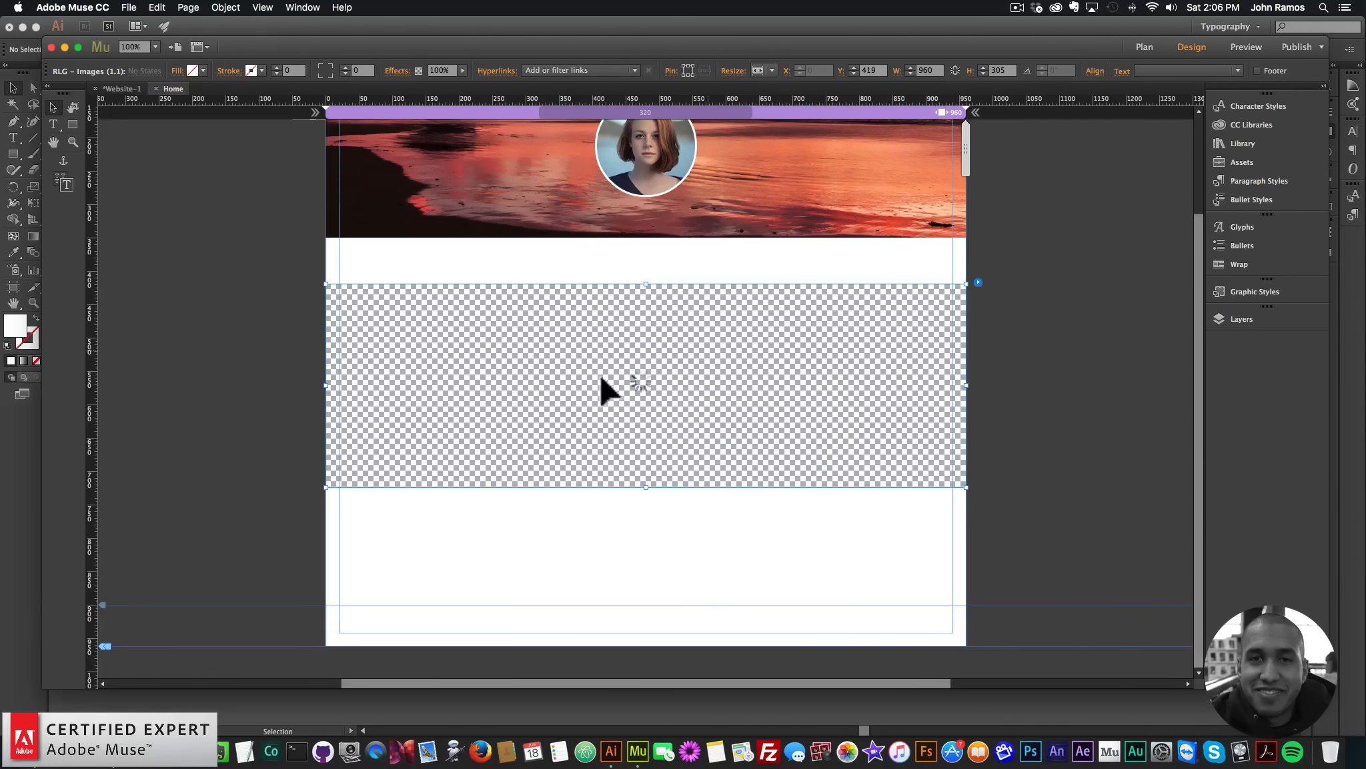
left_click(268, 321)
Step: Preview the page in the browser, open the grass photo in the gallery's lightbox, and advance through the following images
left_click(129, 7)
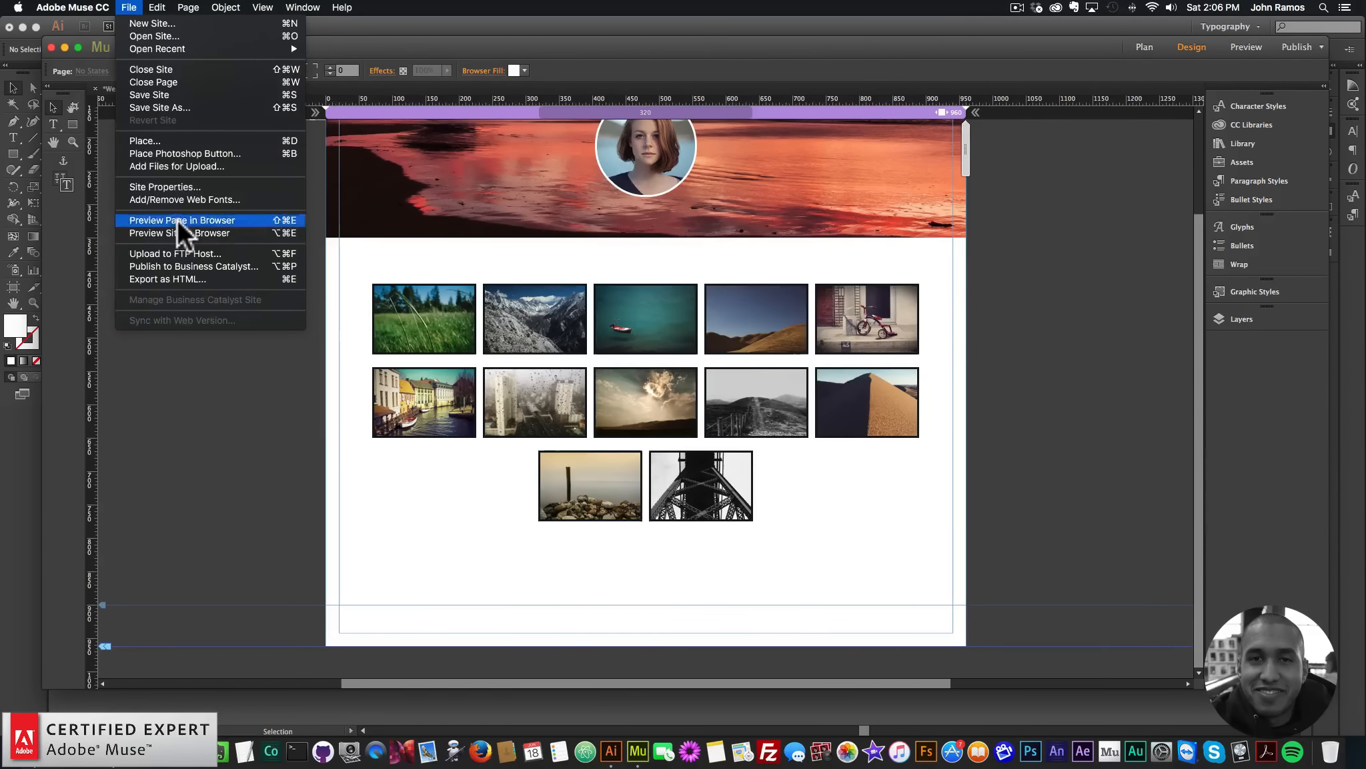
left_click(177, 218)
scroll(804, 380, "down", 7)
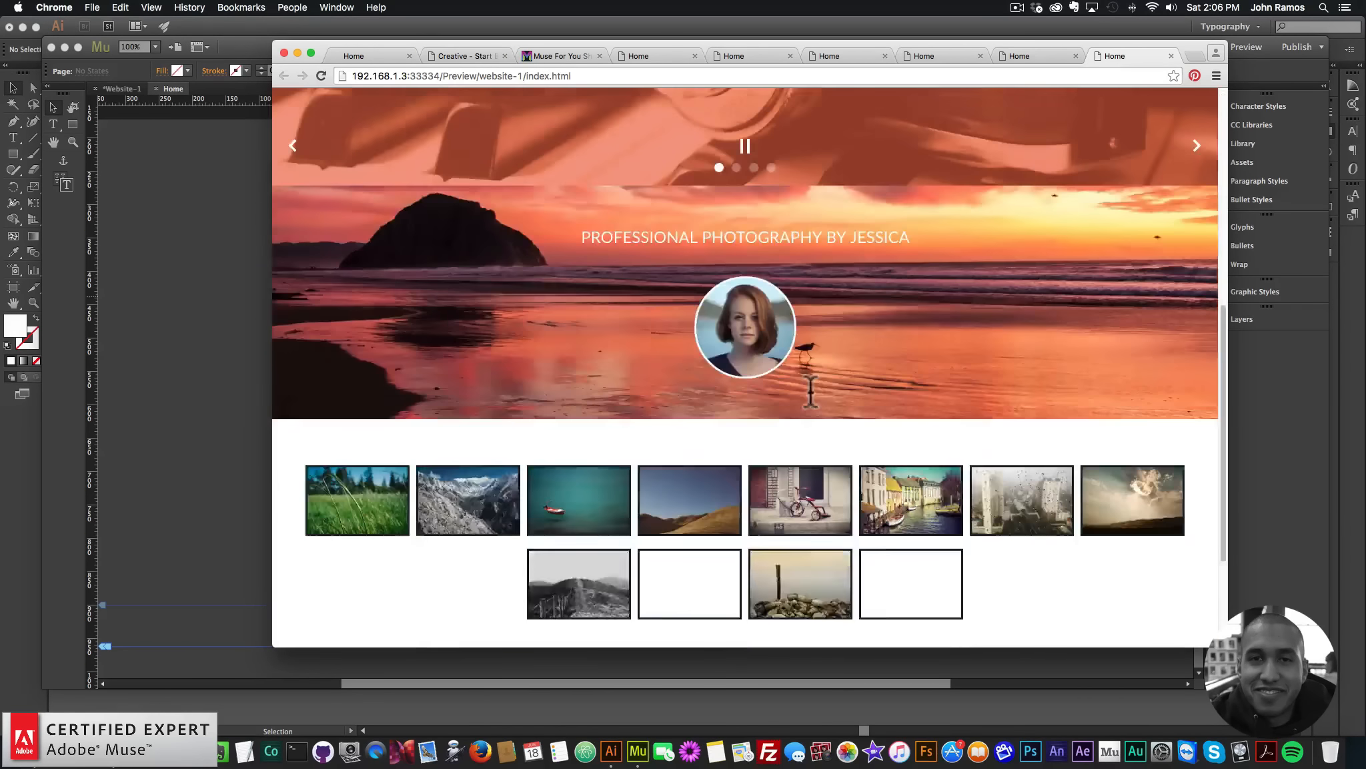
scroll(668, 374, "down", 3)
left_click(373, 338)
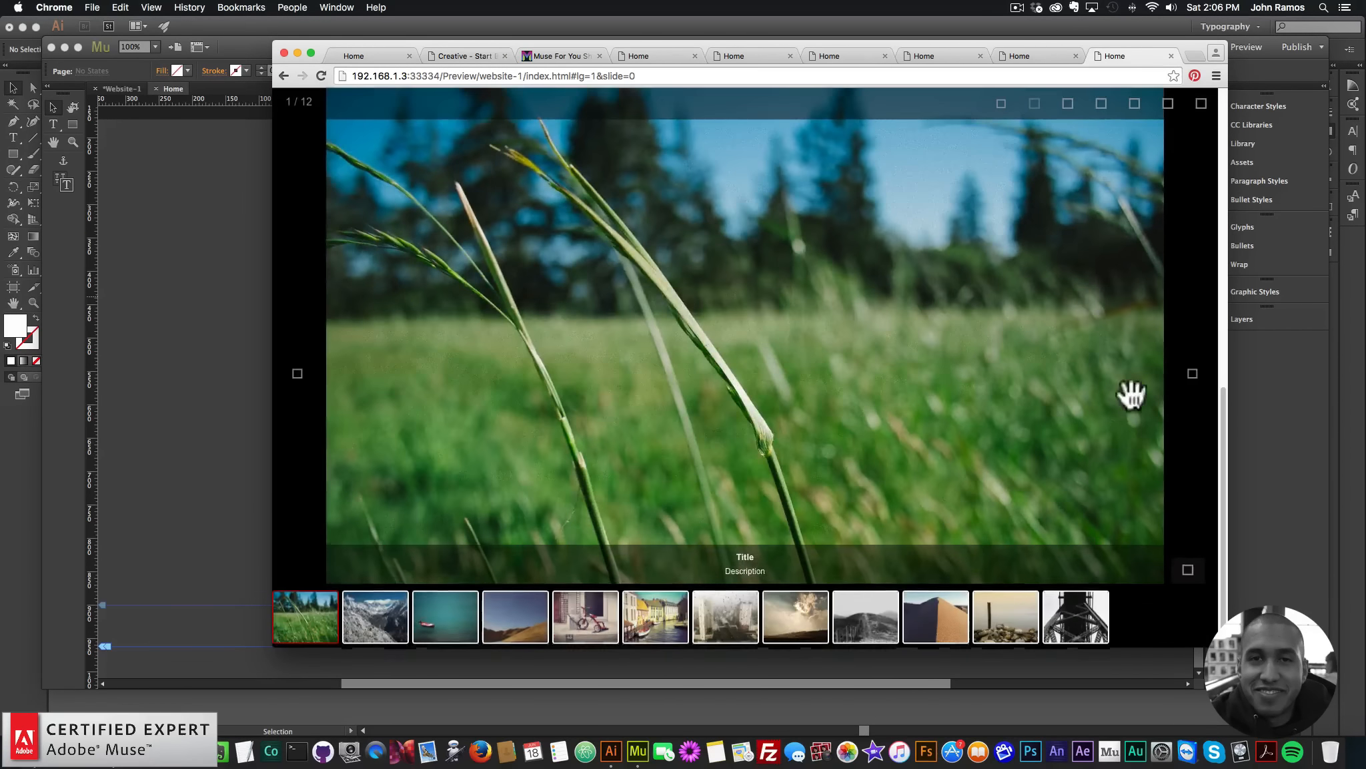
left_click(1192, 377)
left_click(1193, 377)
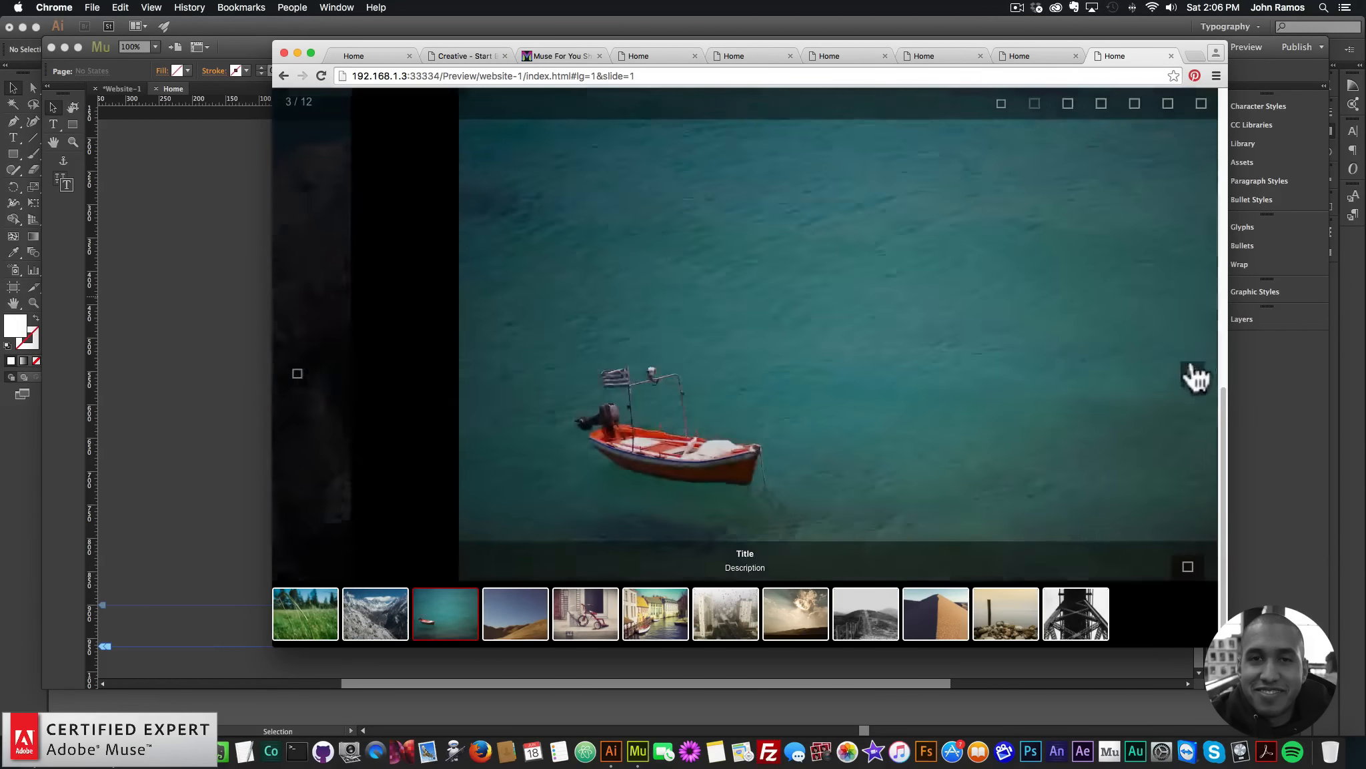
Step: Switch back to Adobe Muse and set the gallery's Thumbnails Max Width to 50%
left_click(1195, 377)
left_click(237, 301)
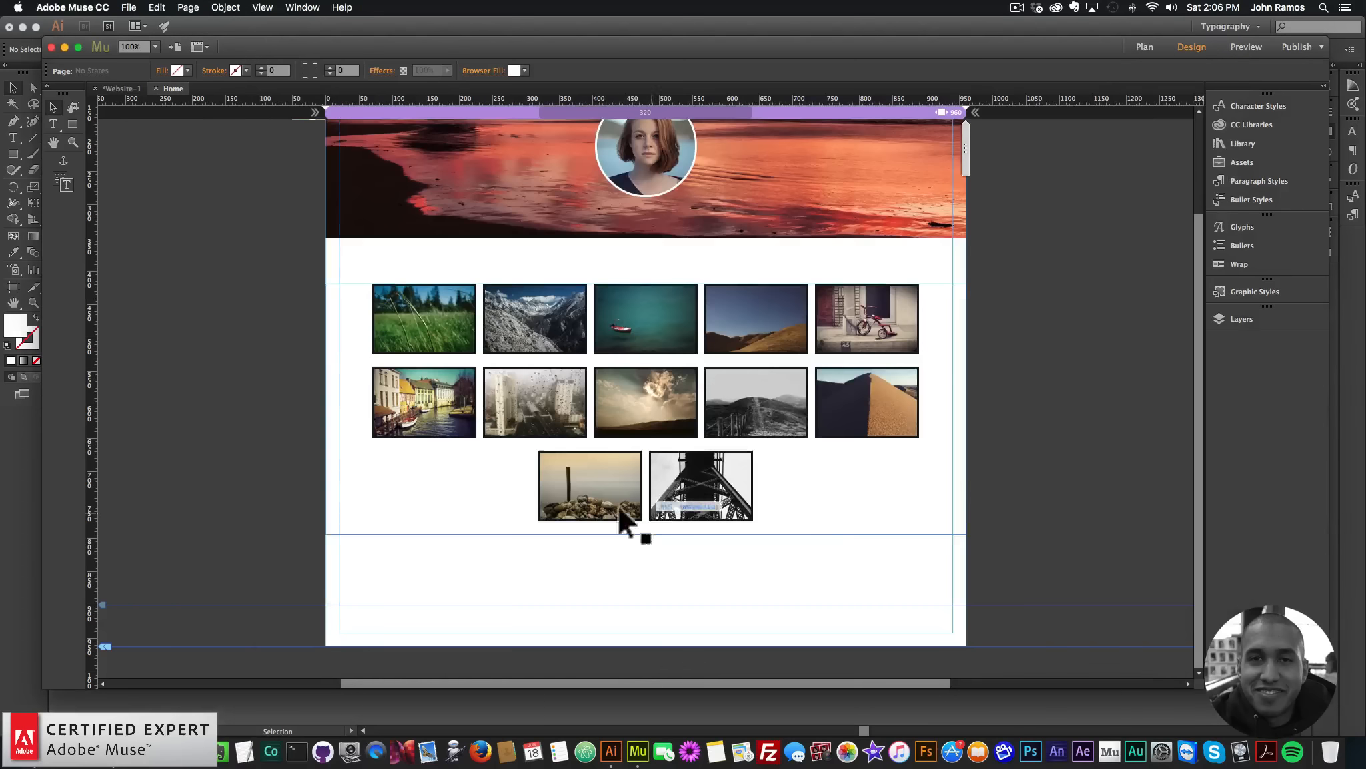
left_click(619, 508)
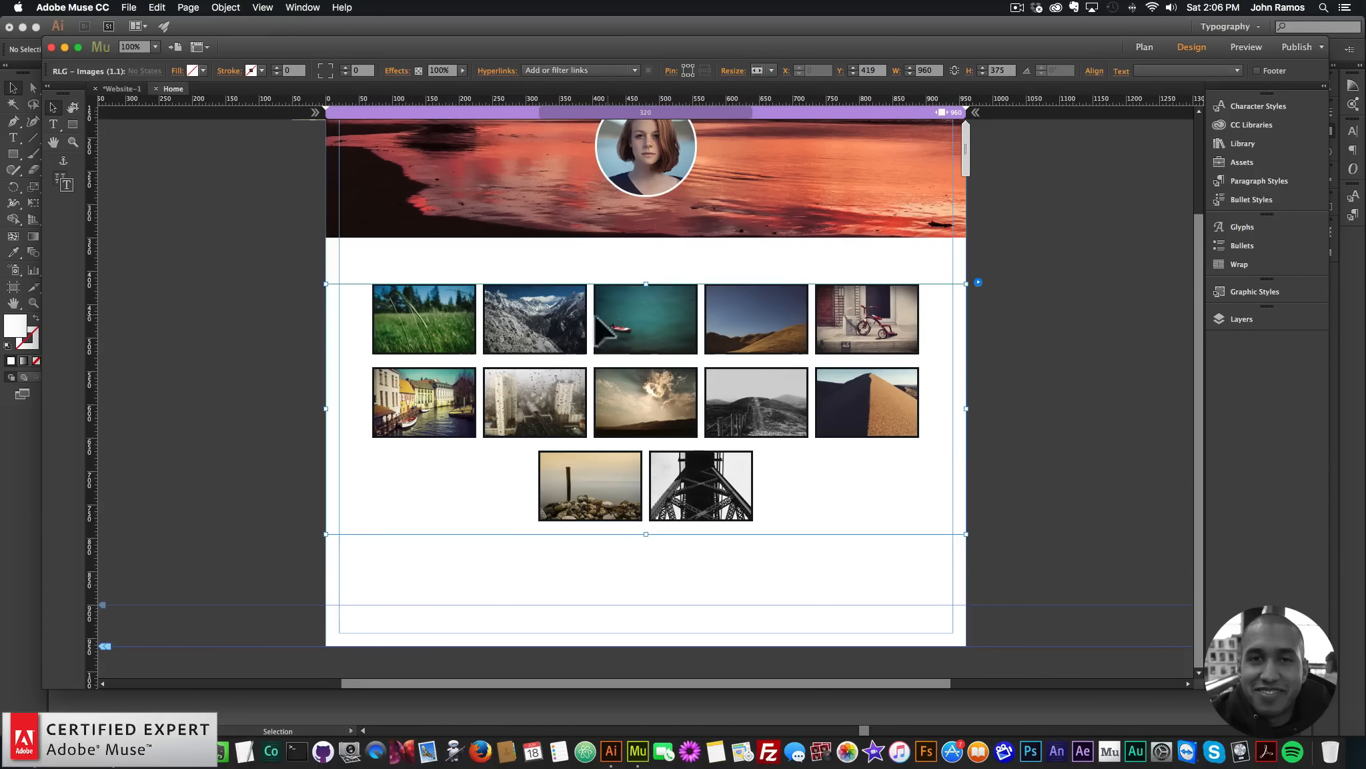
left_click(978, 282)
left_click(1029, 421)
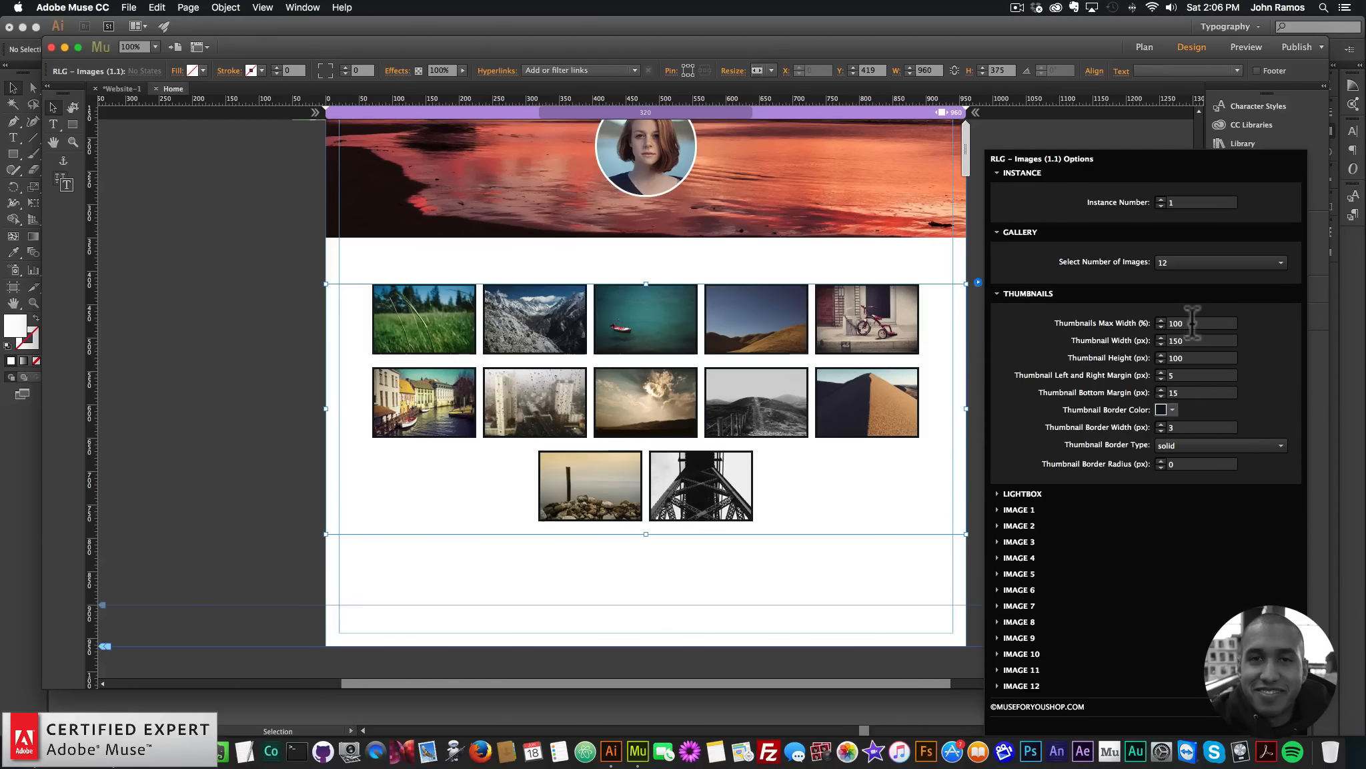
left_click(1194, 323)
type("50")
key("Return")
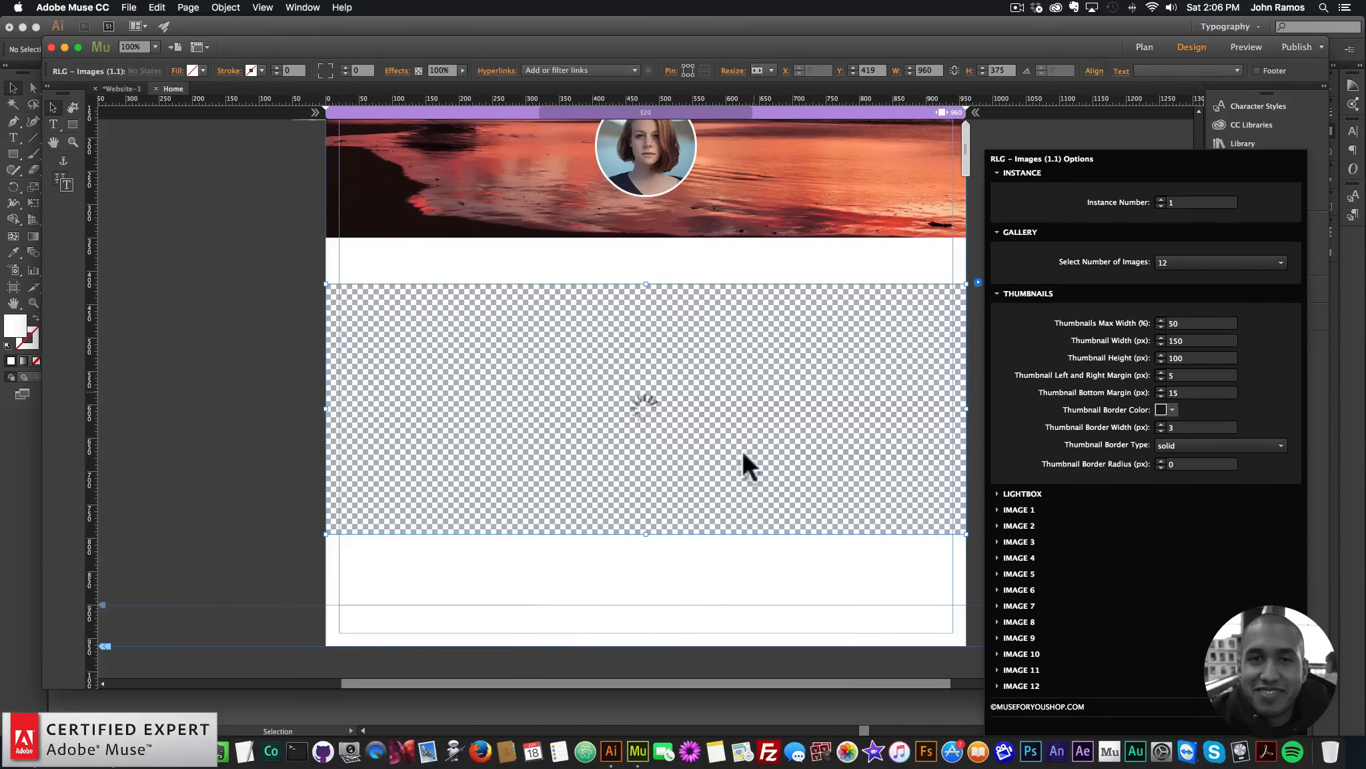
left_click(805, 428)
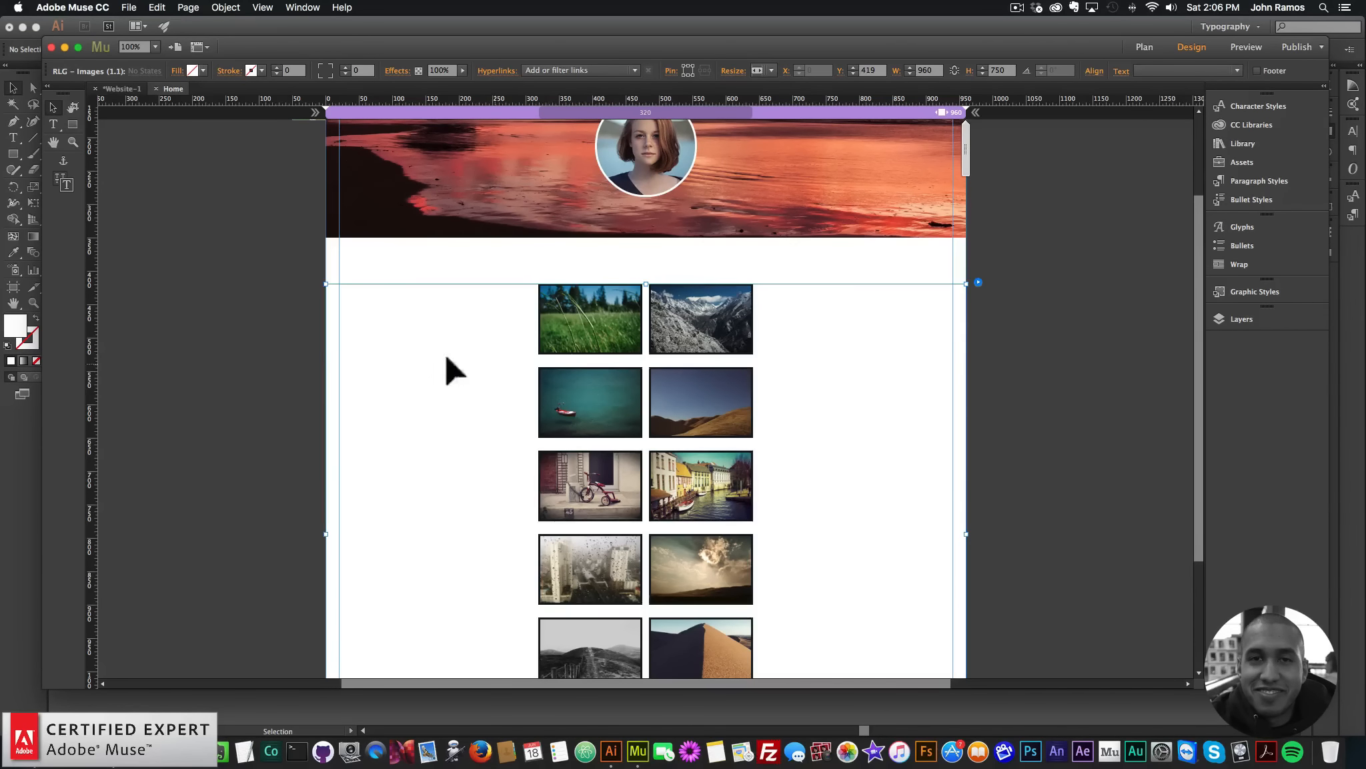
Step: Add lg.eot, lg.svg, lg.ttf and lg.woff from the widget's fonts folder to the site's files for upload
left_click(245, 351)
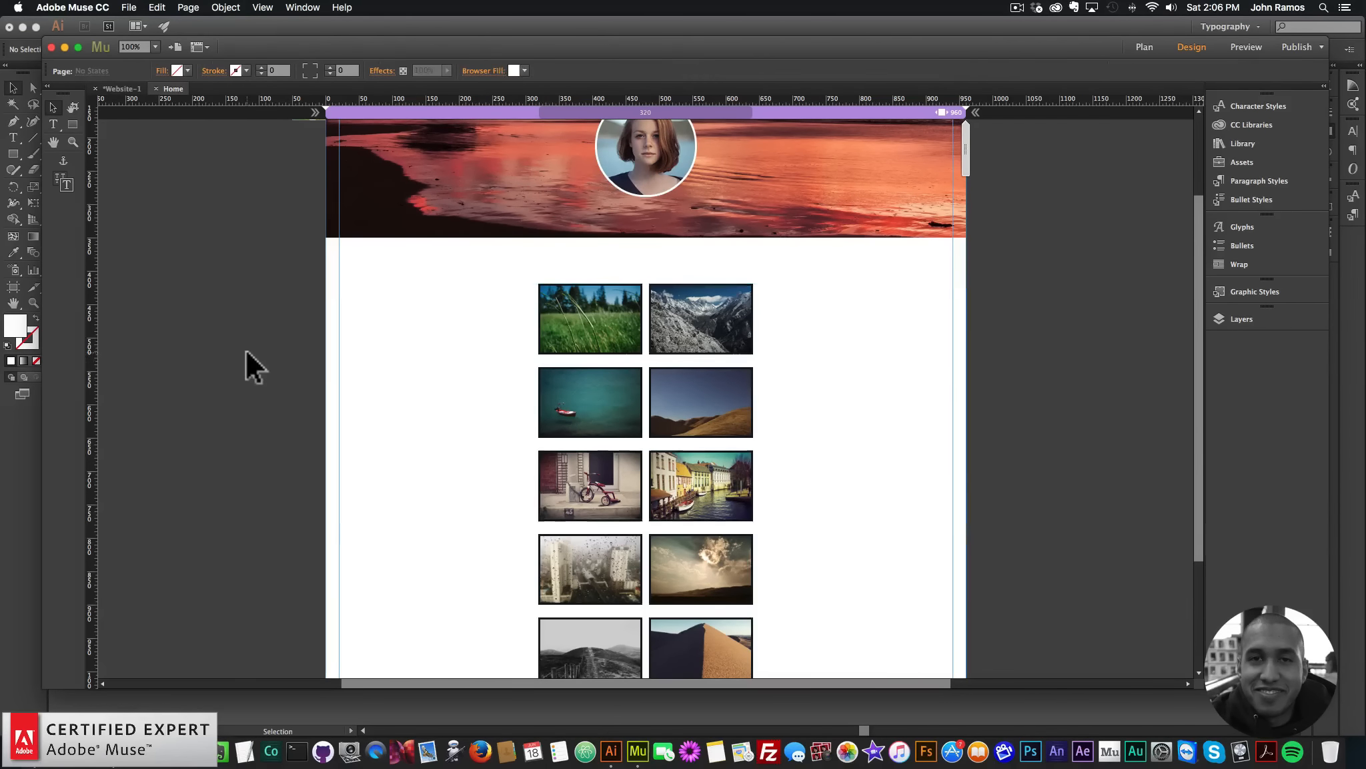
left_click(129, 8)
left_click(170, 165)
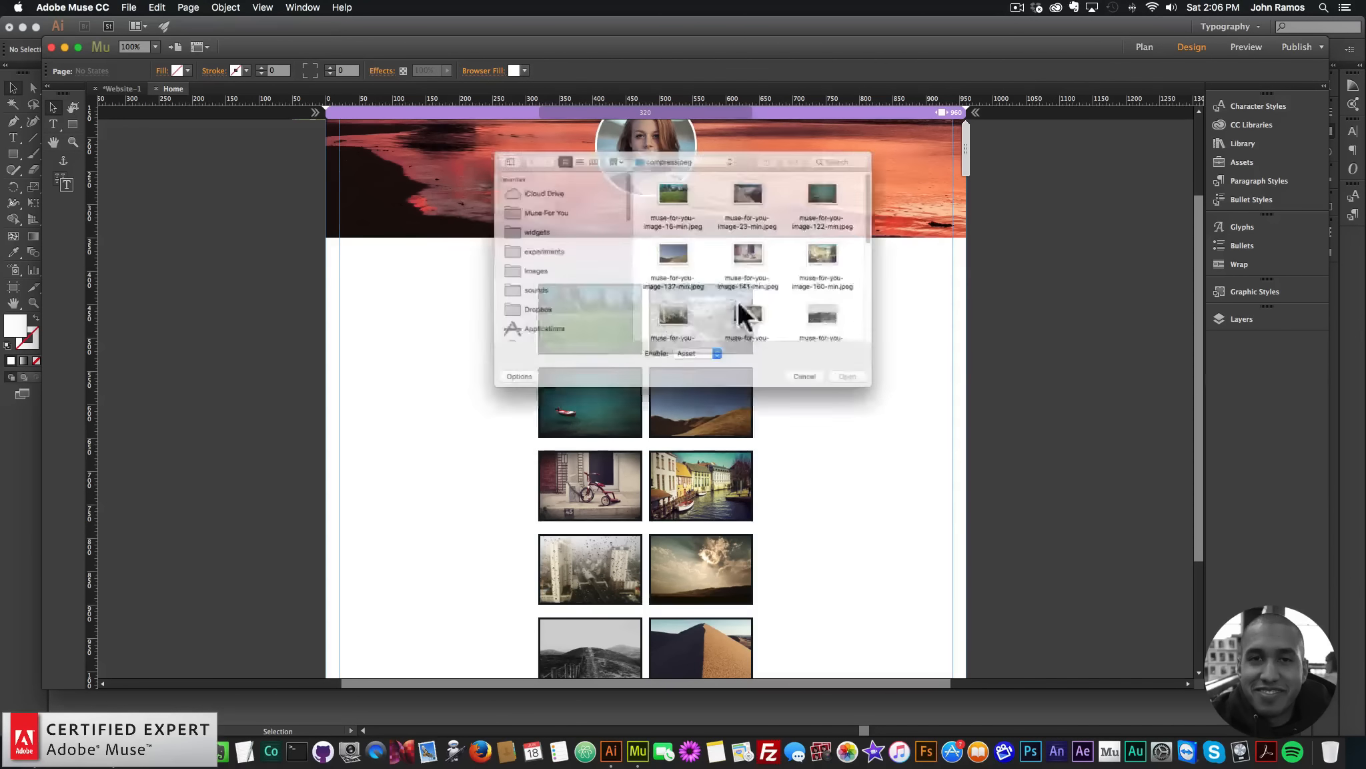
left_click(682, 135)
left_click(689, 135)
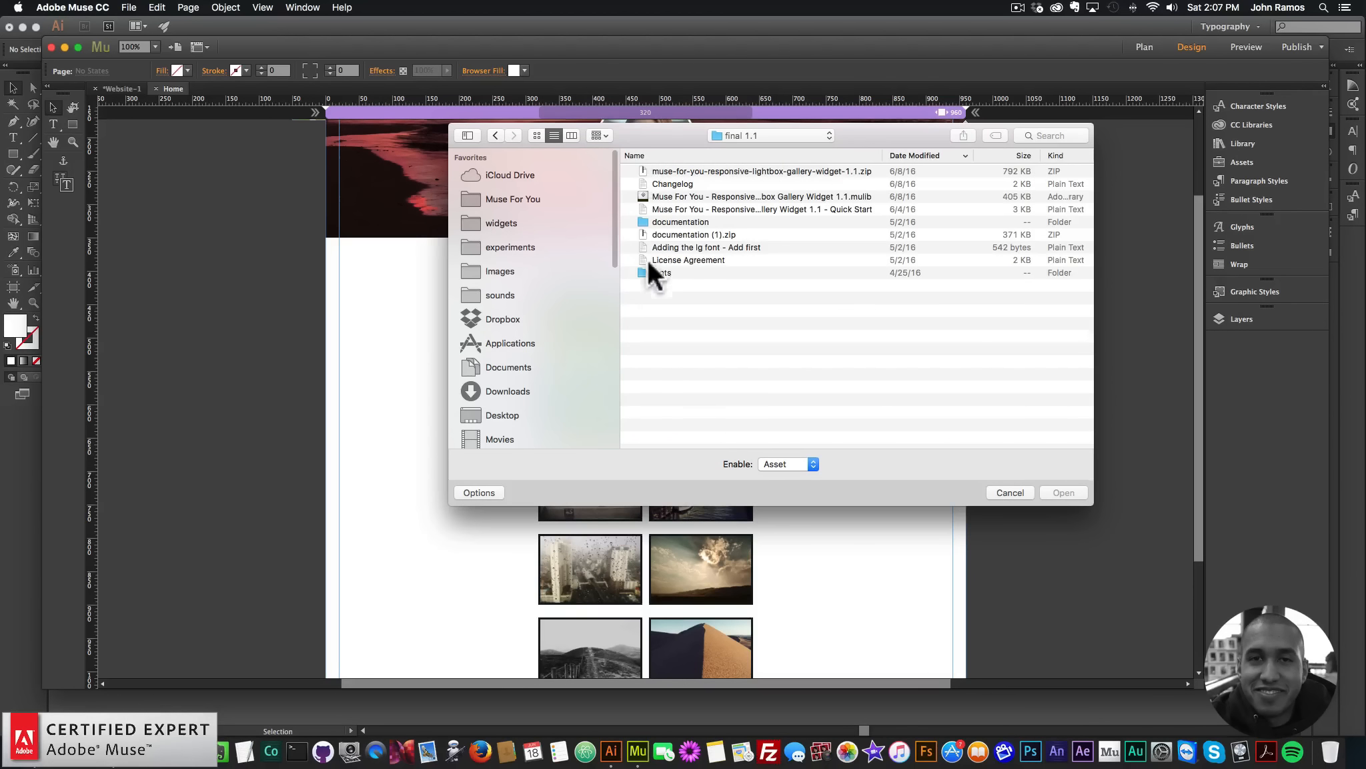
double_click(660, 272)
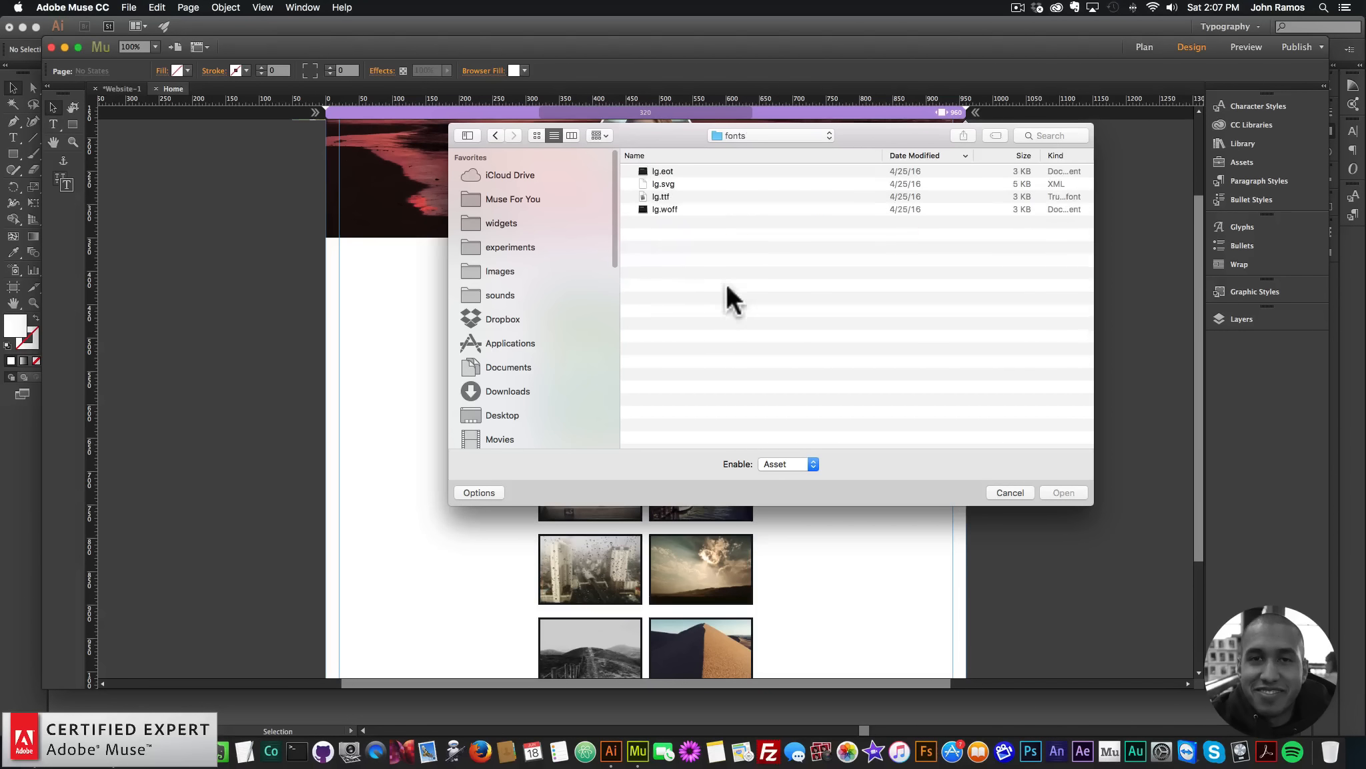
left_click(494, 135)
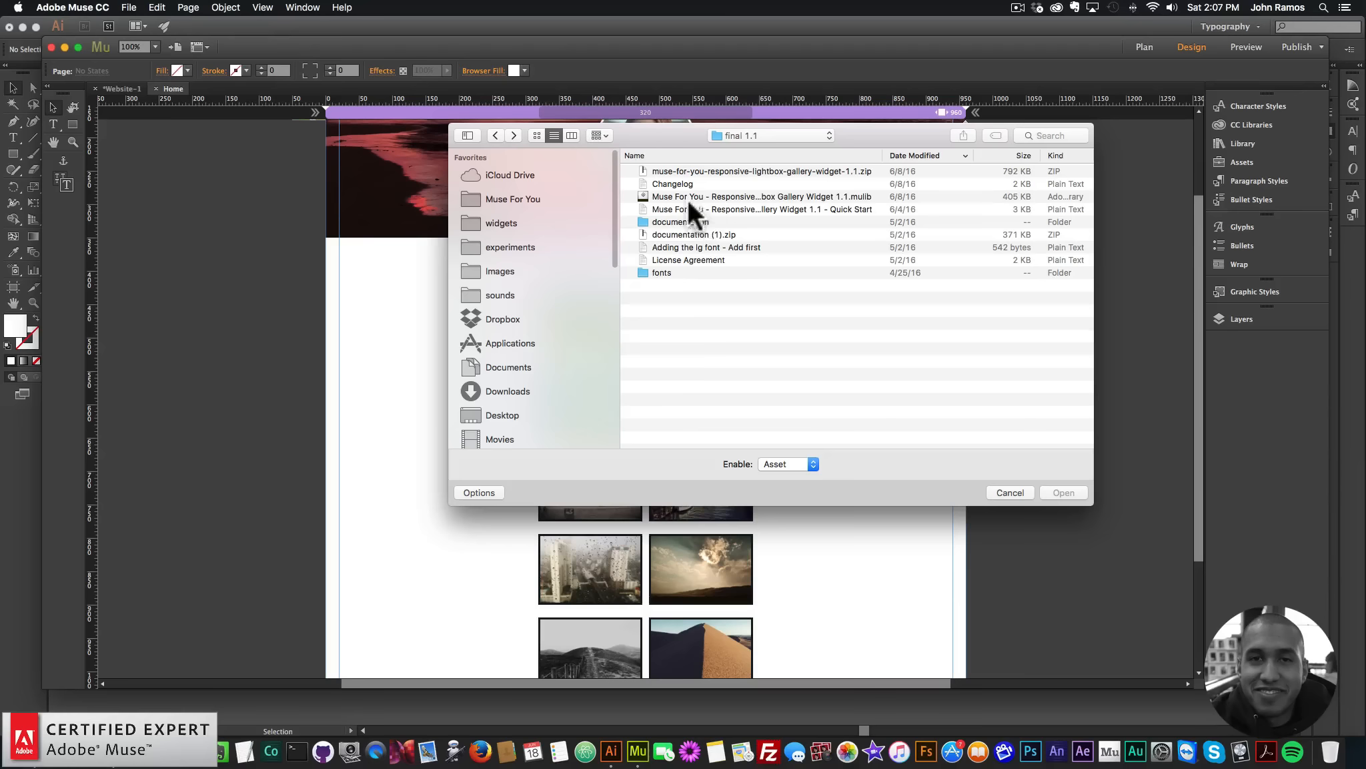
left_click(659, 271)
double_click(659, 271)
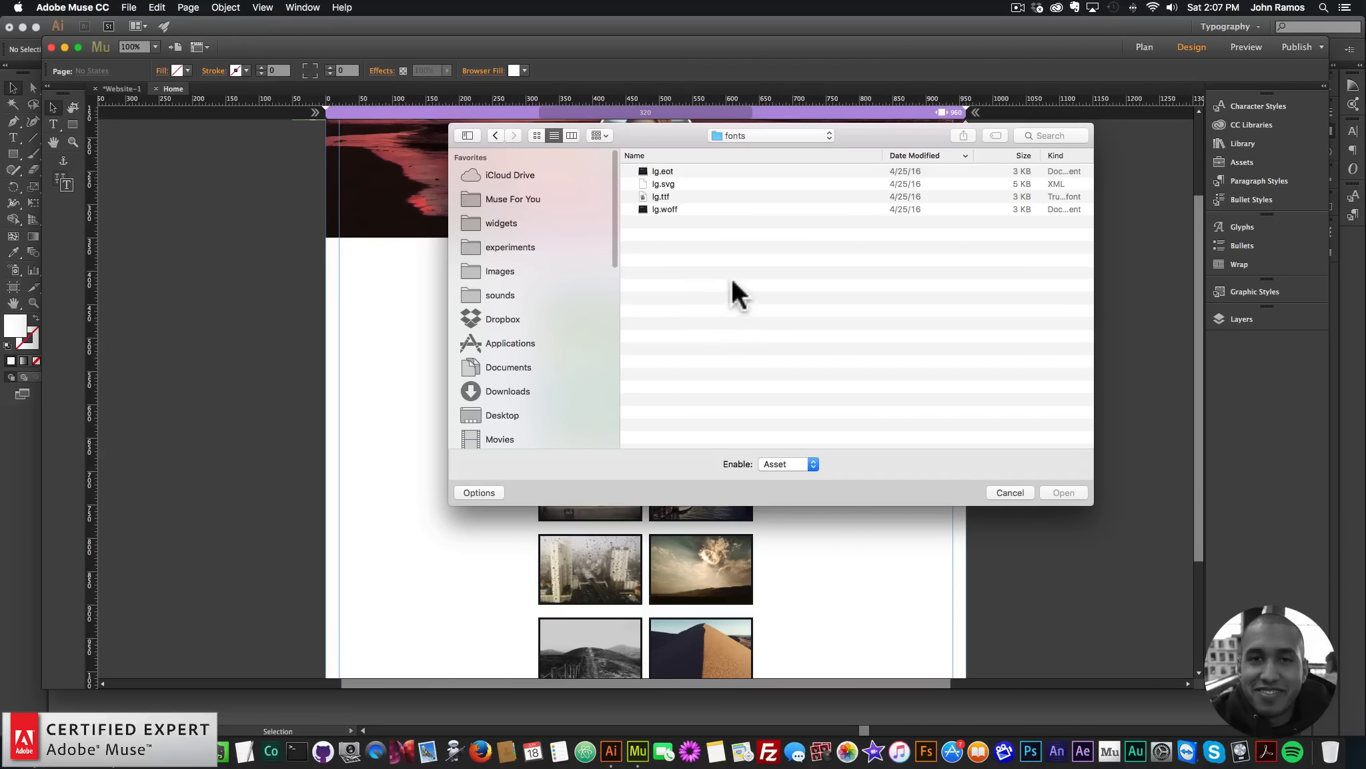
left_click_drag(732, 277, 561, 97)
left_click(1060, 493)
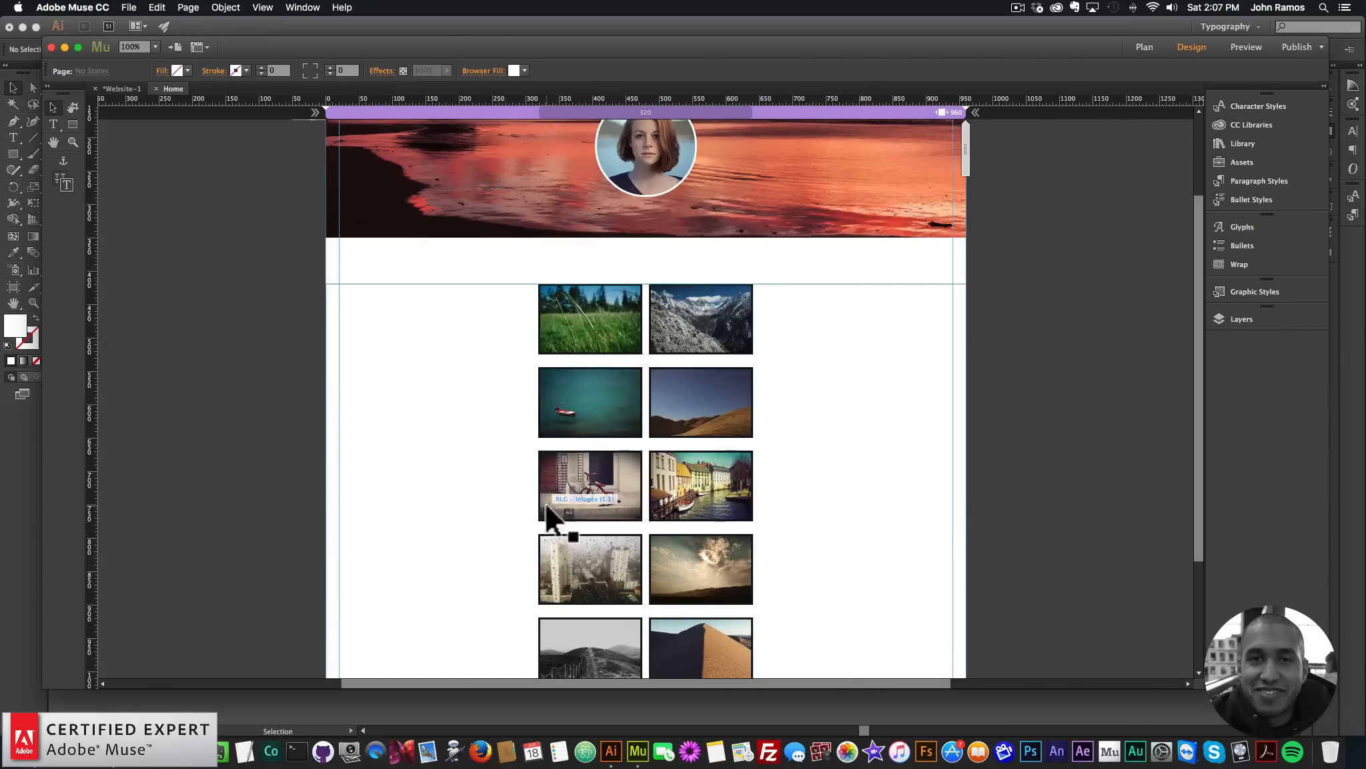
Step: Preview the page in the browser, open the grass photo in the lightbox, and advance two images to check the navigation icons
left_click(133, 7)
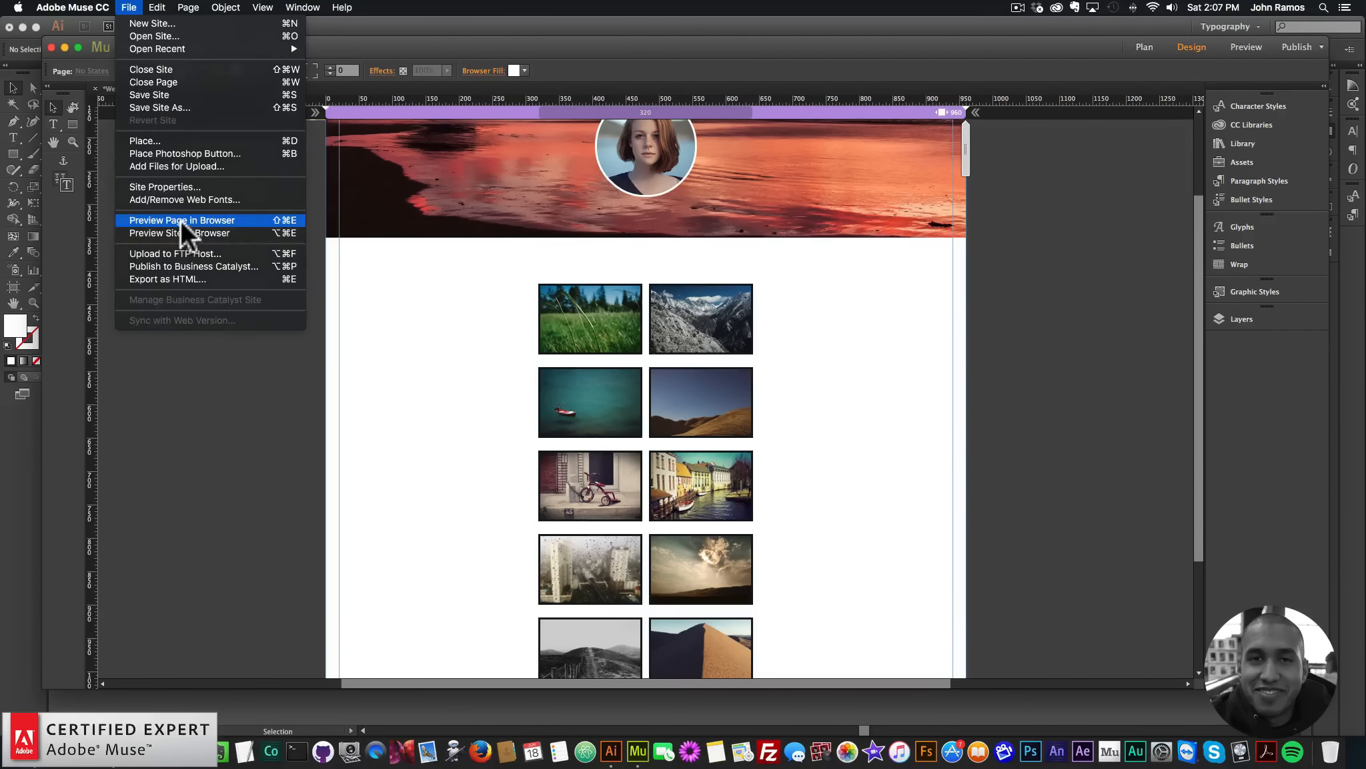
left_click(180, 220)
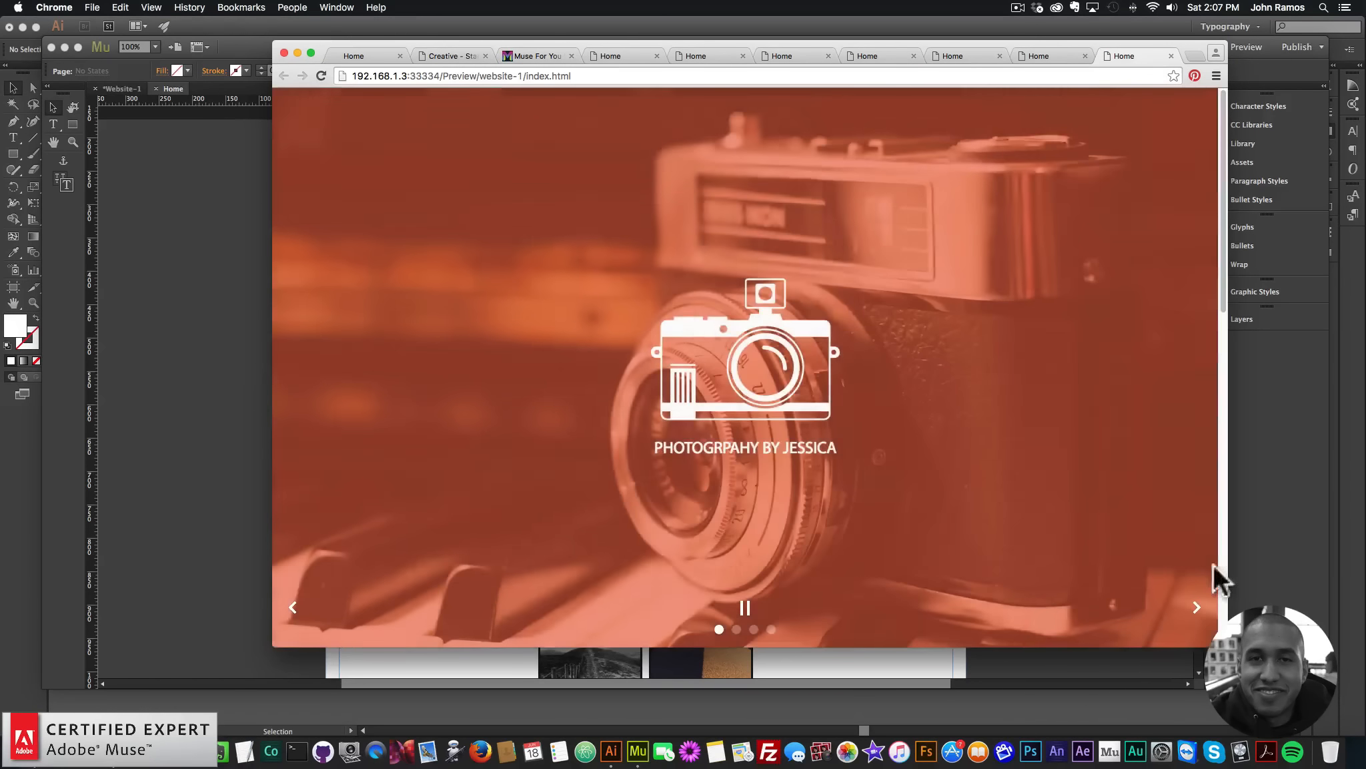
scroll(858, 501, "down", 5)
scroll(852, 490, "down", 5)
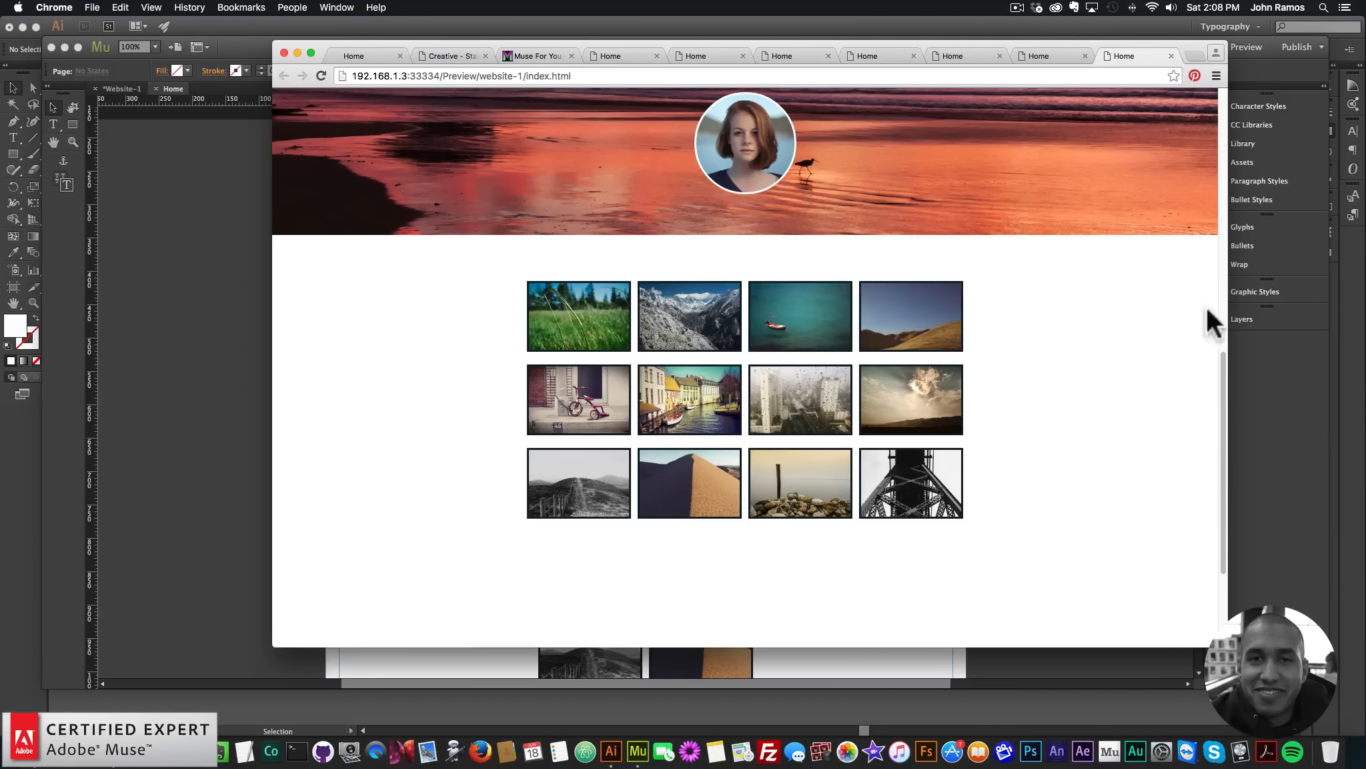
left_click(570, 344)
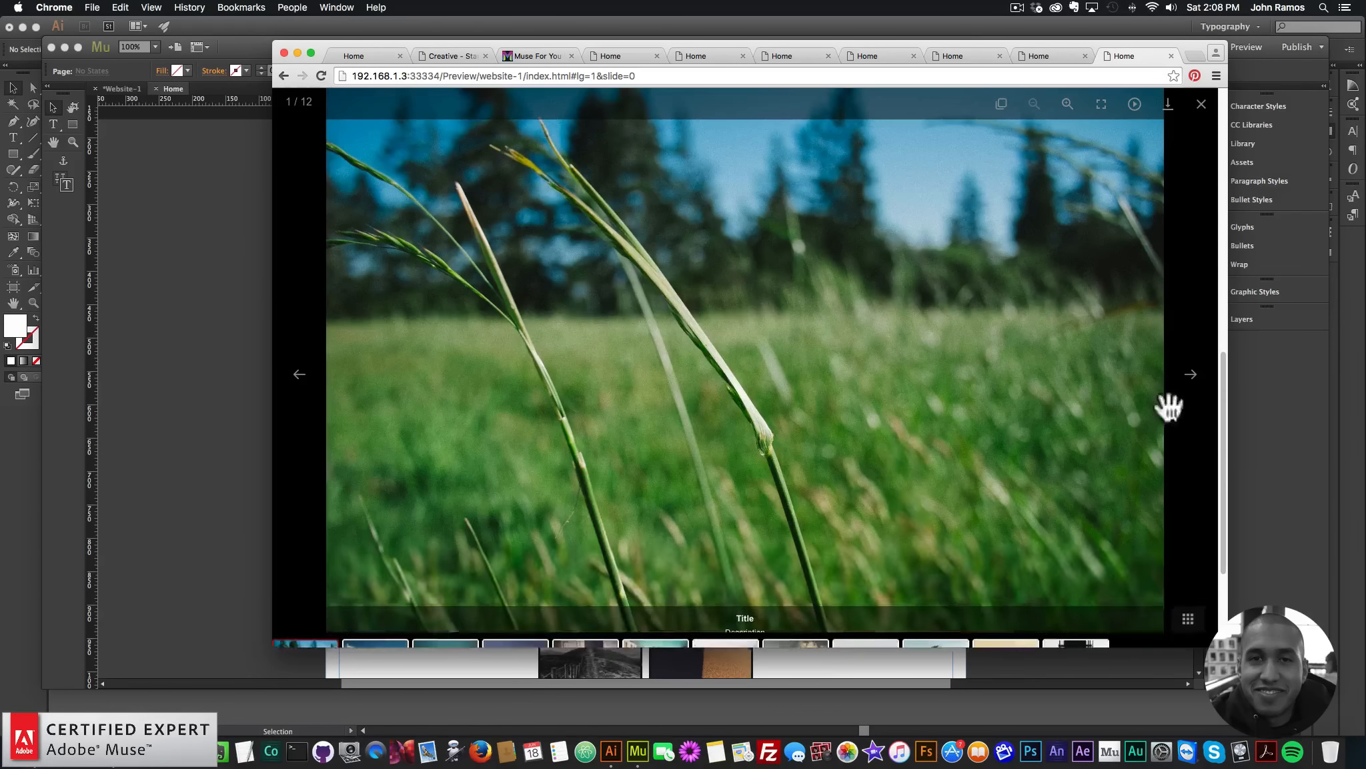
left_click(1190, 383)
left_click(1186, 384)
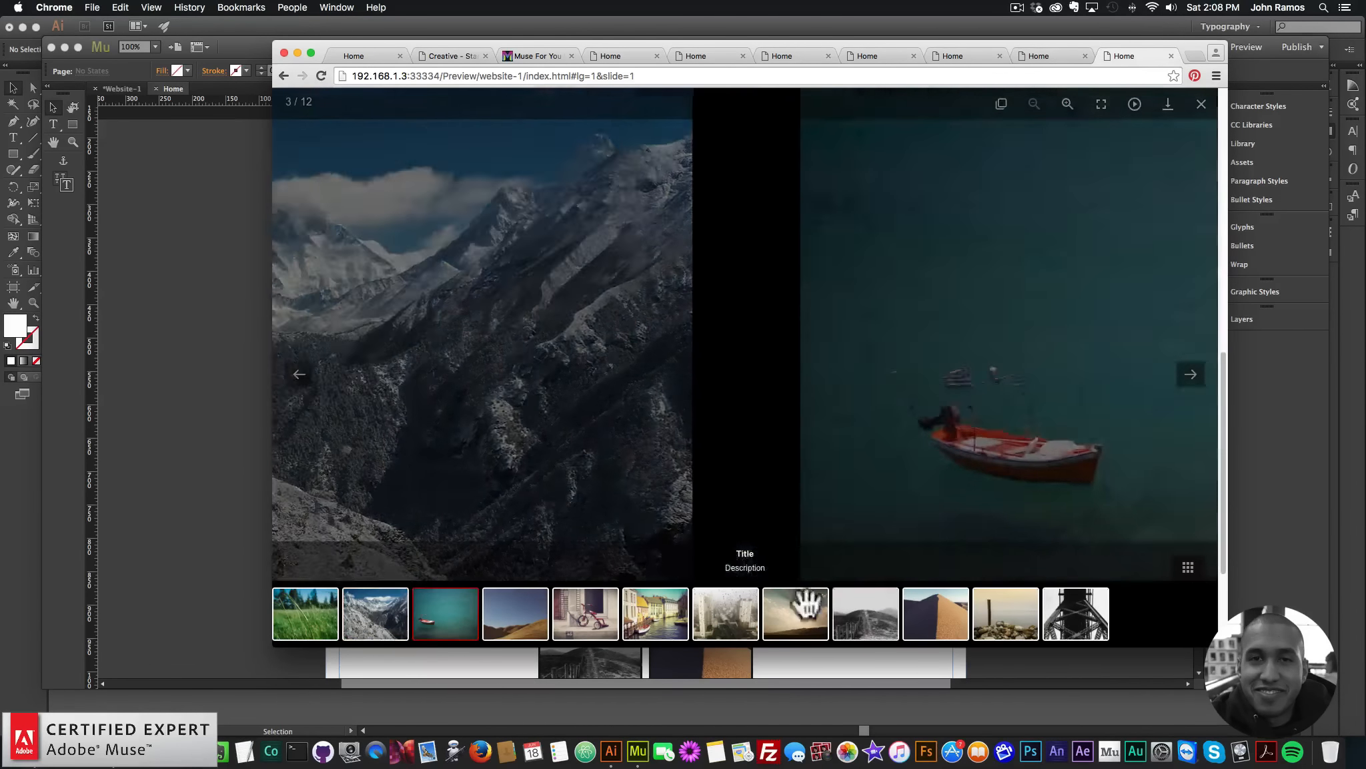
Step: Jump between several lightbox photos using their thumbnails, return to the grass photo, and close the lightbox
left_click(787, 611)
left_click(1071, 617)
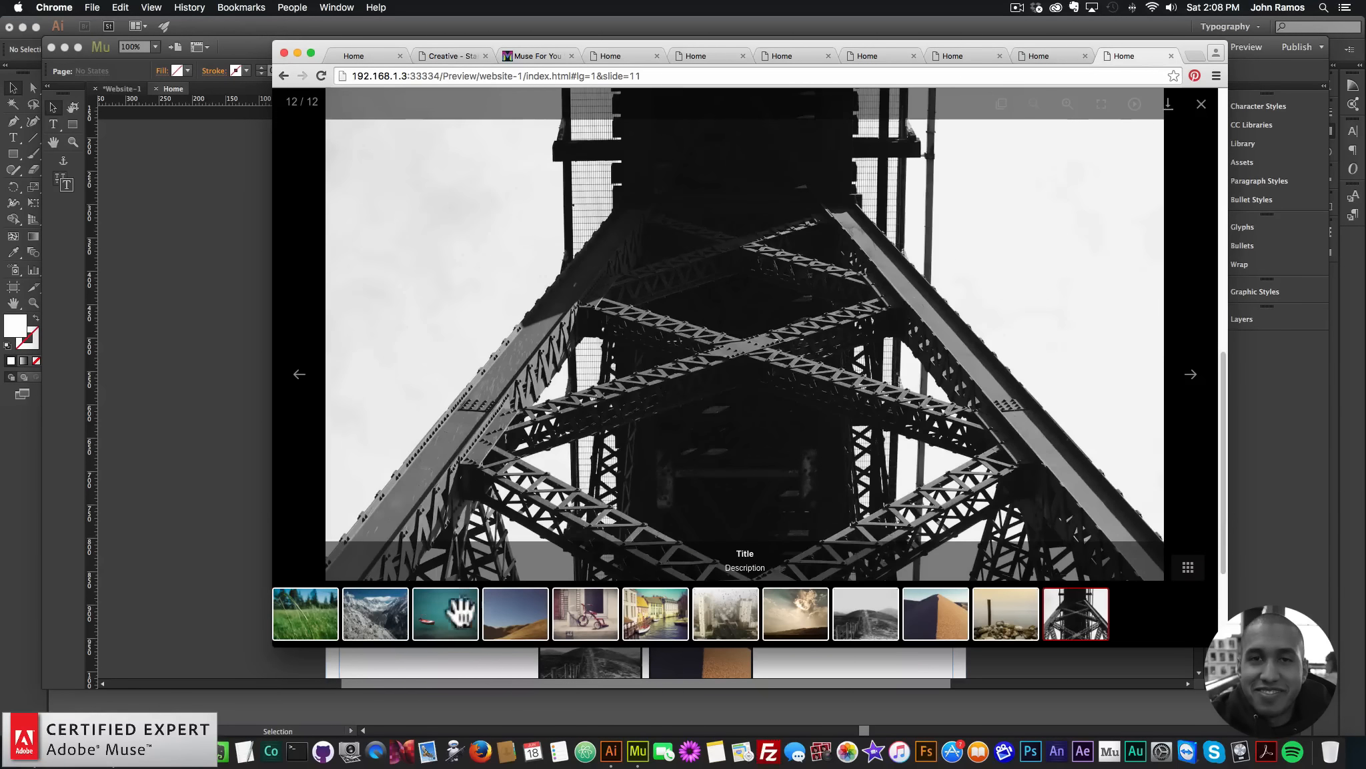
left_click(515, 612)
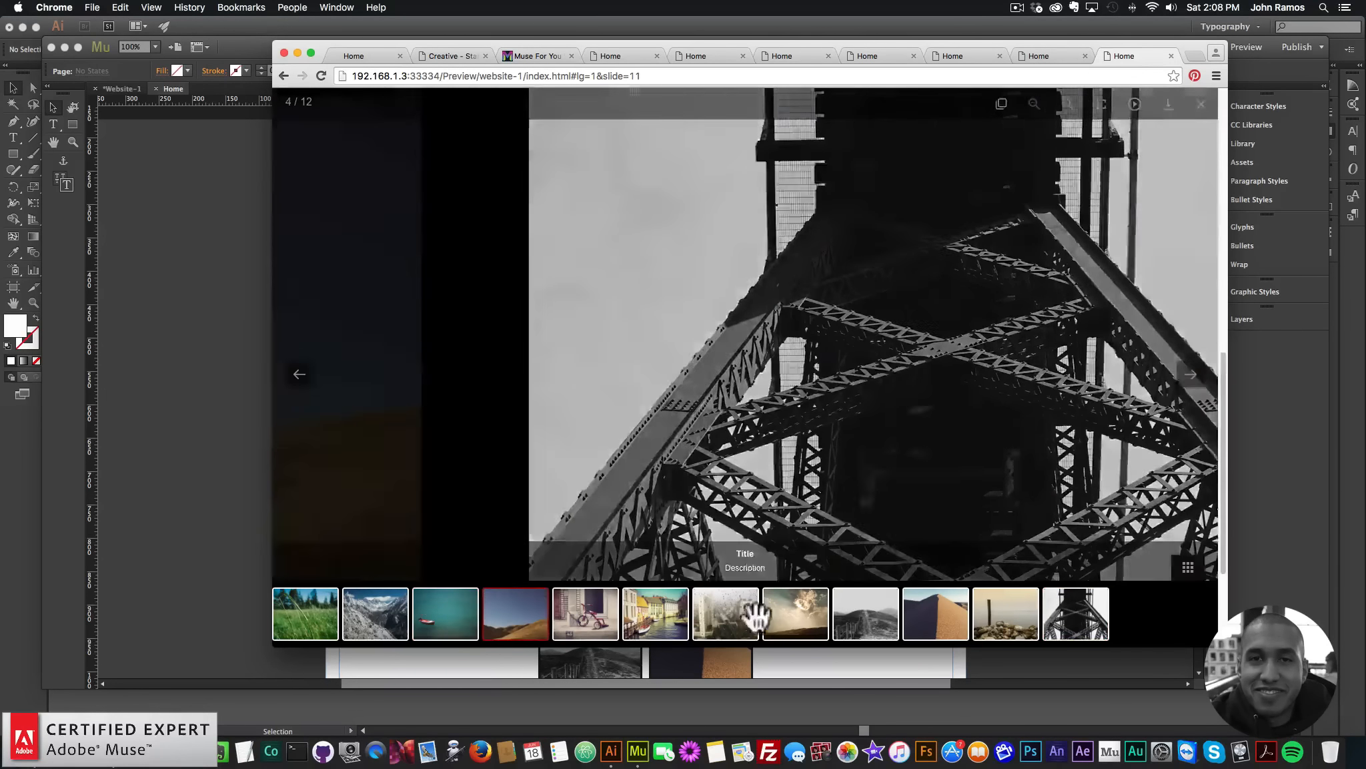
left_click(313, 613)
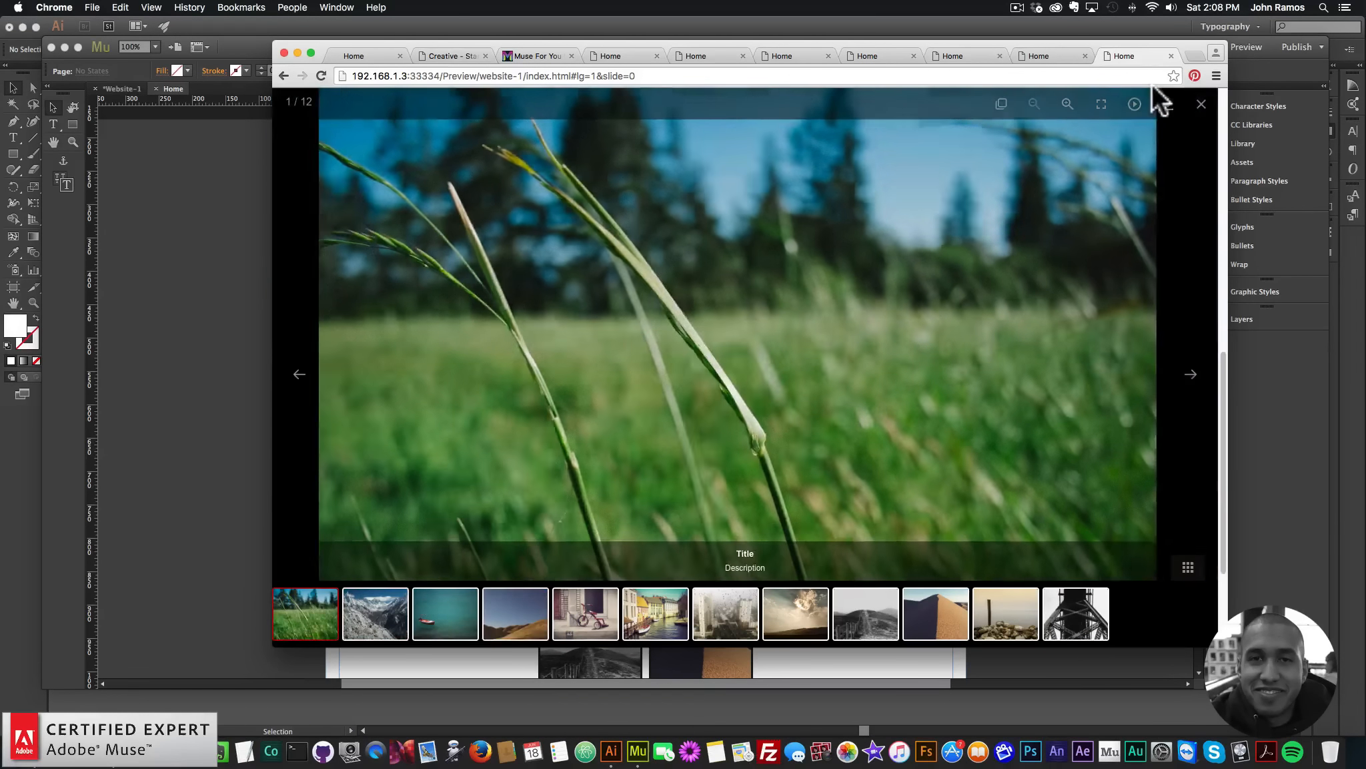
left_click(1205, 107)
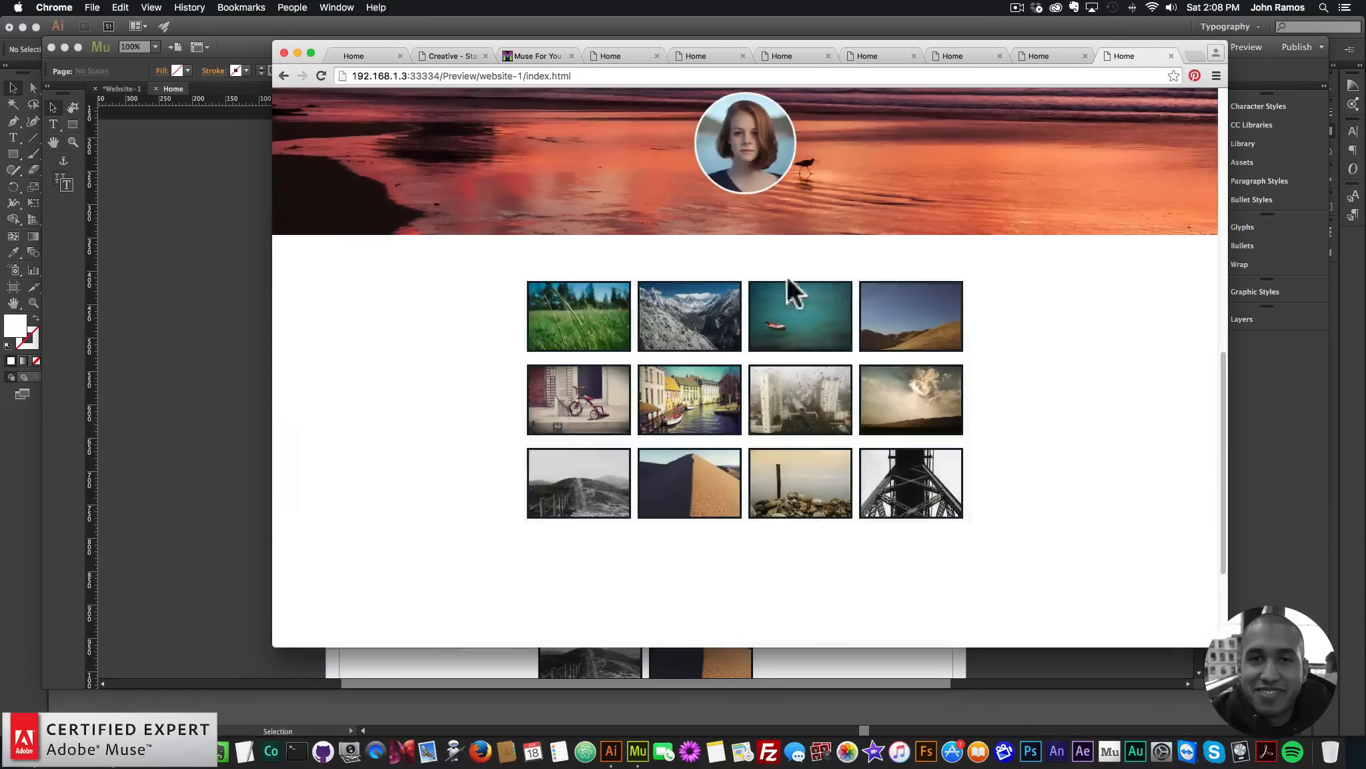
Step: Return to Adobe Muse and set the gallery lightbox's Thumbnail Border Hover Color to the orange-red swatch F05F40
left_click(237, 329)
left_click(595, 340)
left_click(978, 282)
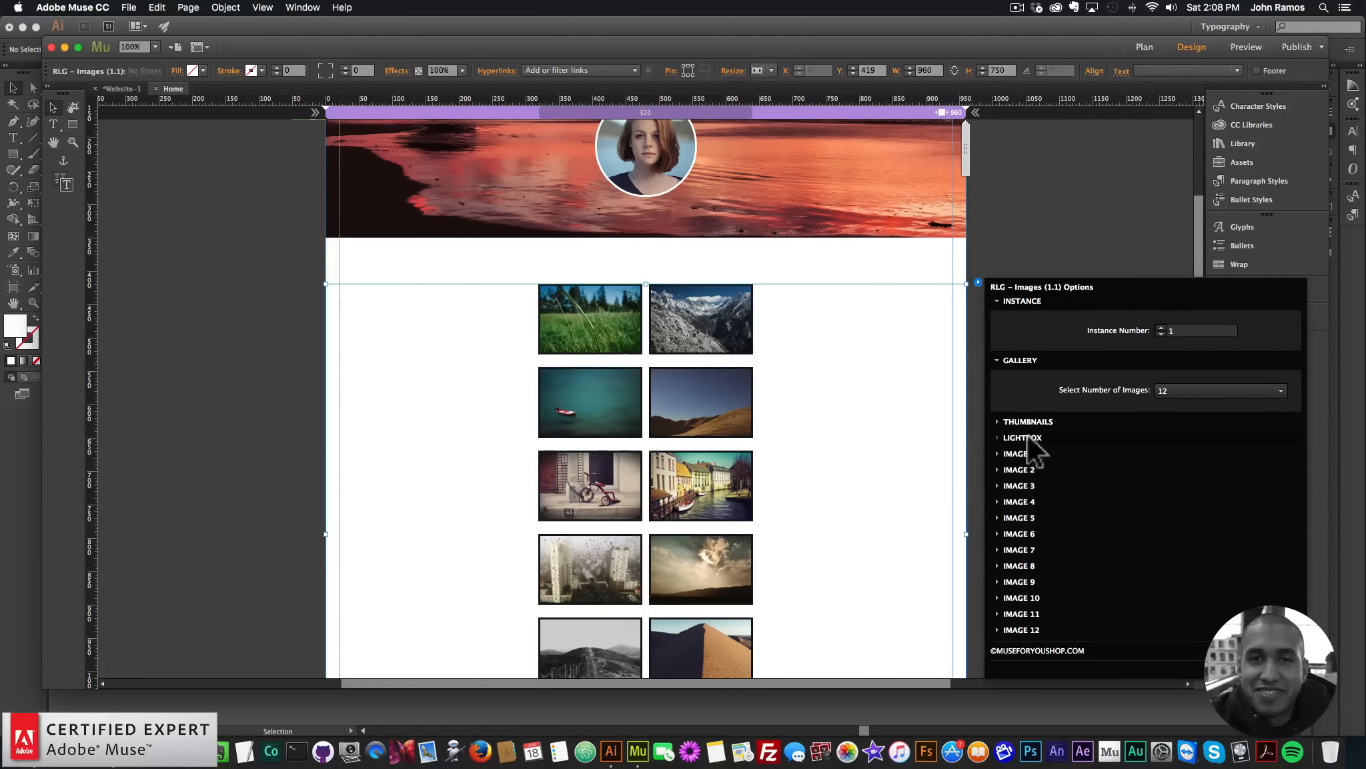
left_click(1022, 437)
left_click(1162, 367)
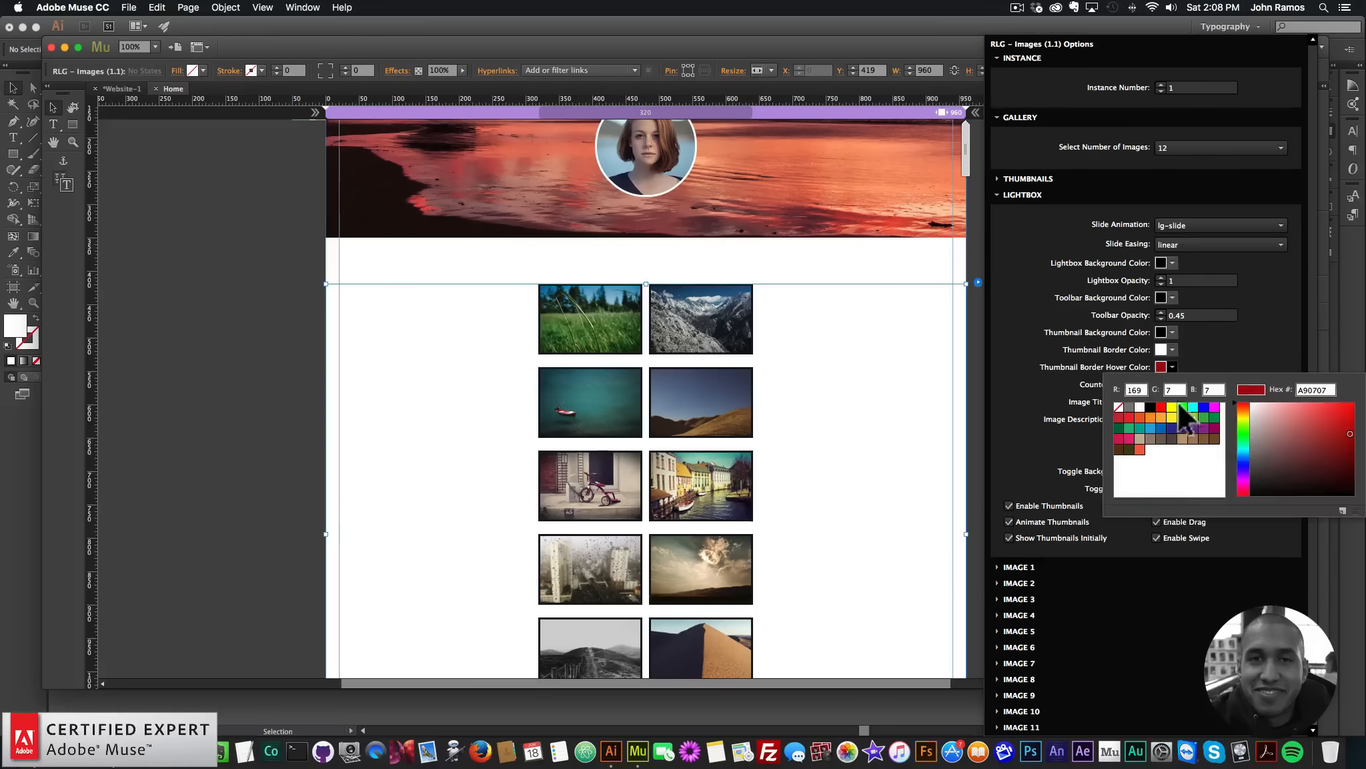
left_click(1141, 449)
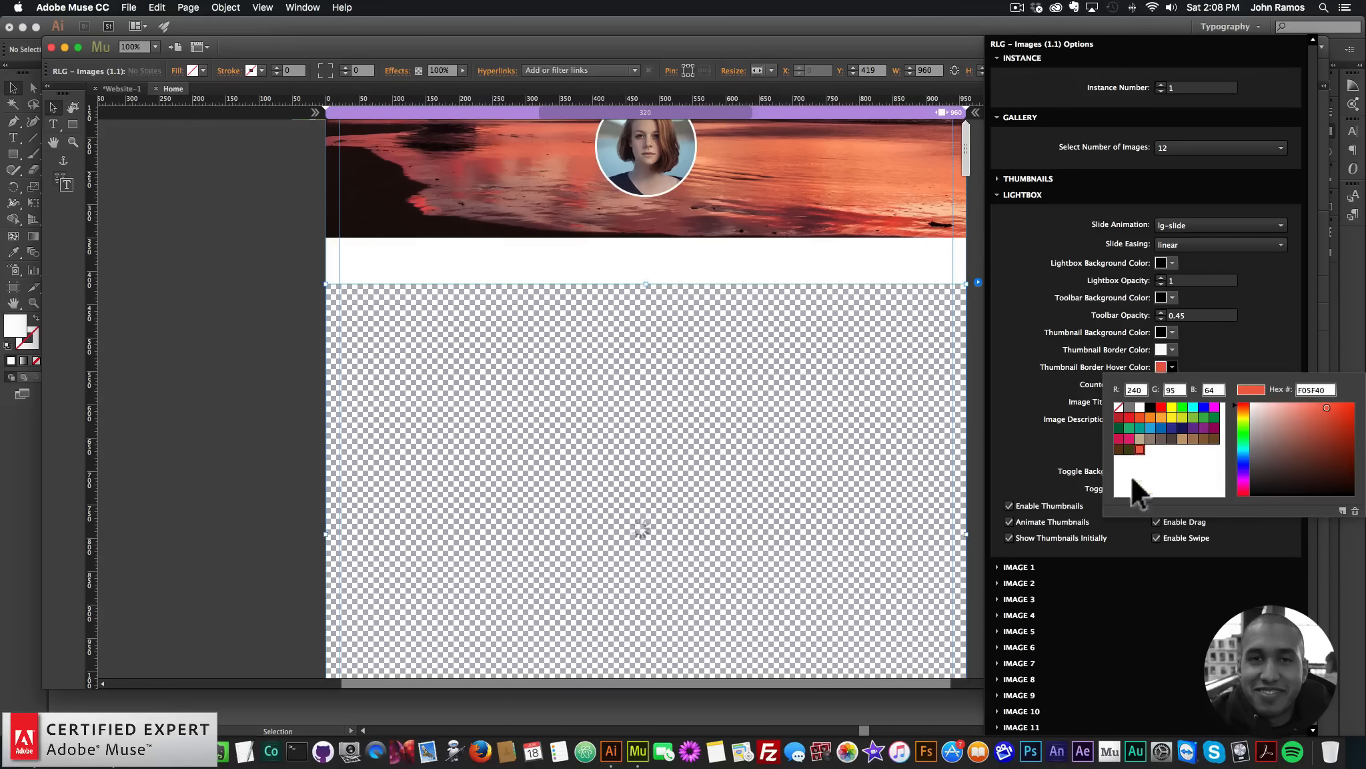
Step: Set the gallery's Thumbnail Border Width to 0 px
left_click(1024, 193)
left_click(1028, 421)
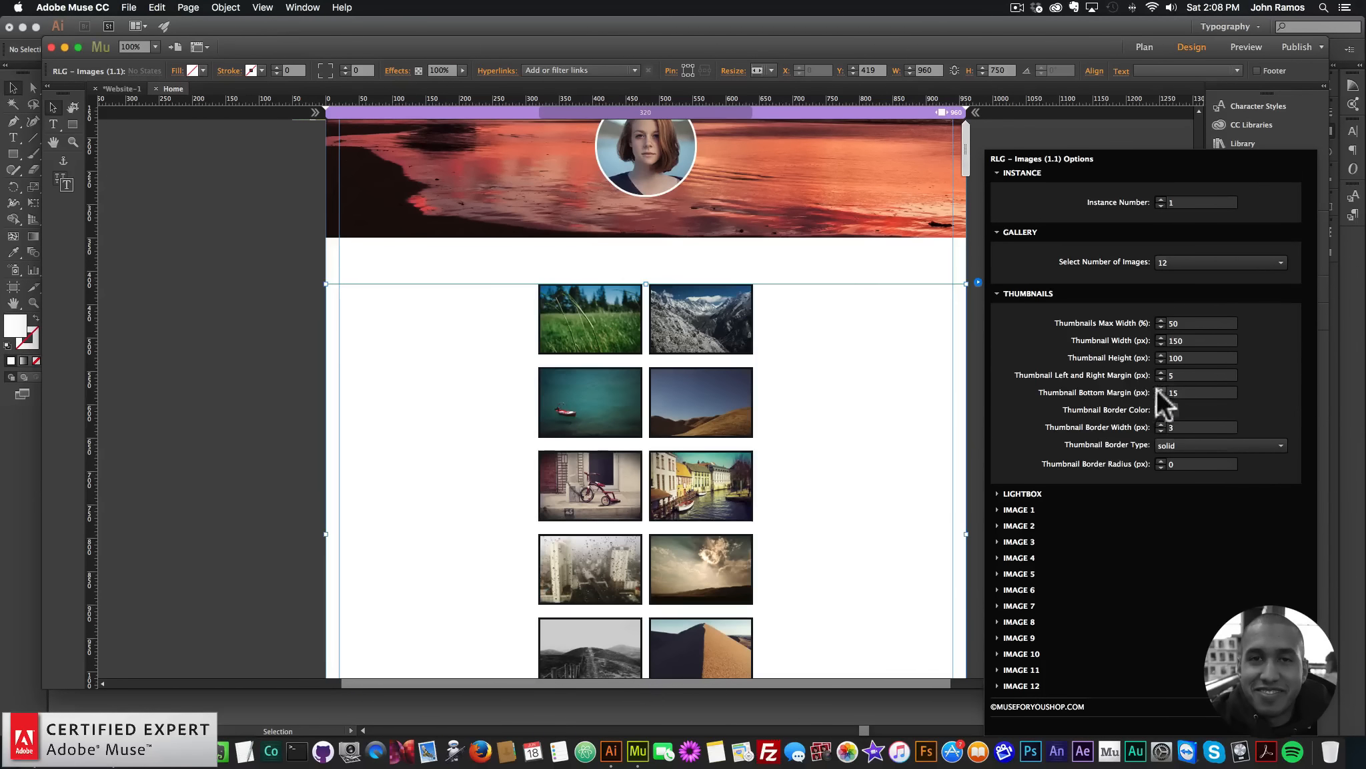
double_click(1181, 427)
type("0")
key("Return")
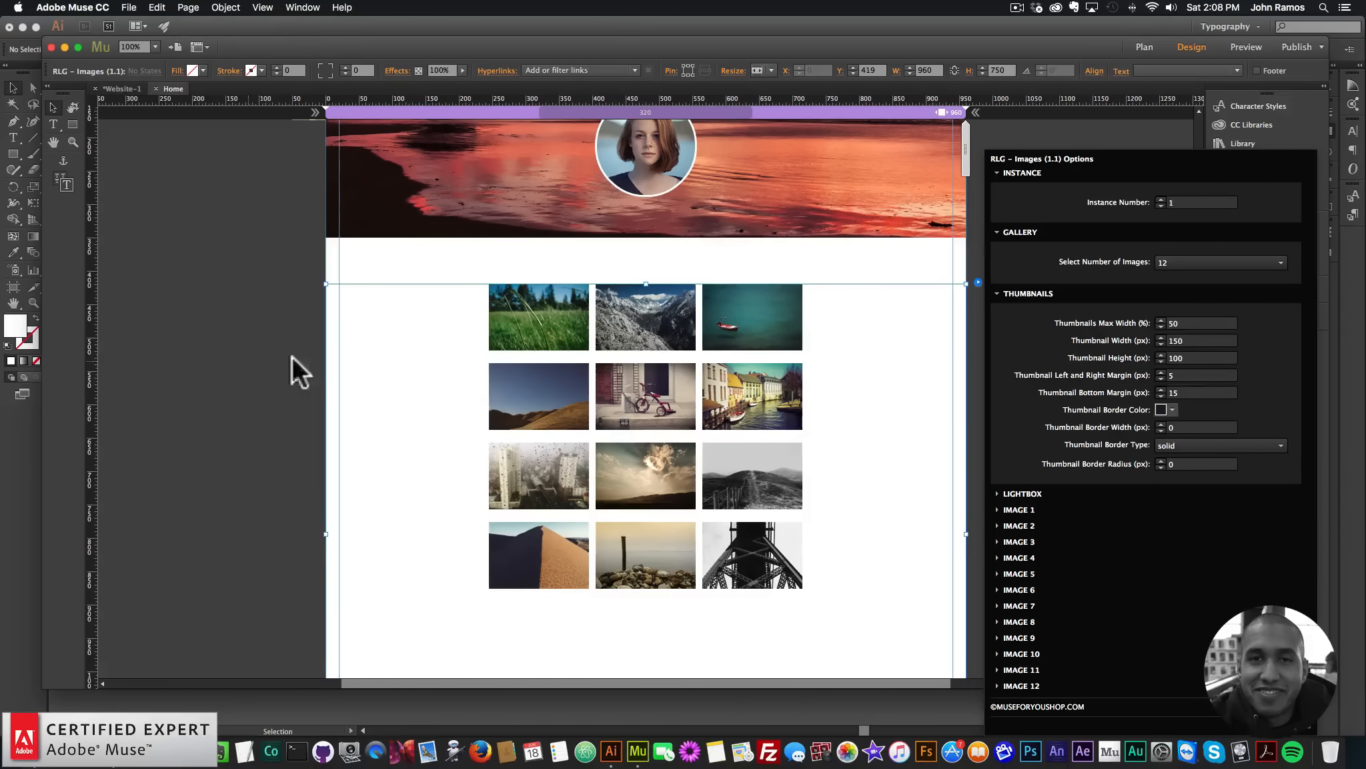
Step: Close the gallery options and shorten the gallery frame to a height of about 386
left_click(291, 355)
scroll(833, 404, "down", 3)
left_click(720, 564)
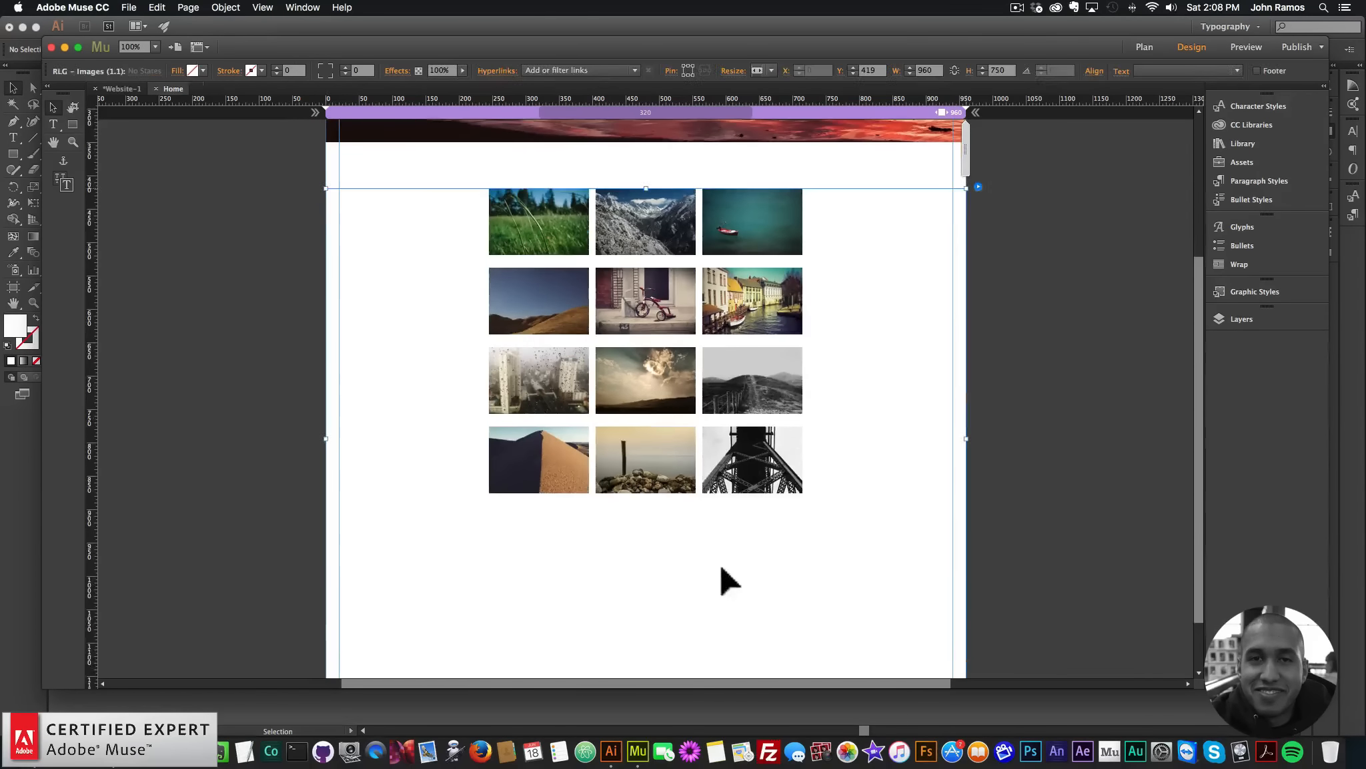
scroll(713, 565, "down", 2)
left_click_drag(646, 617, 630, 374)
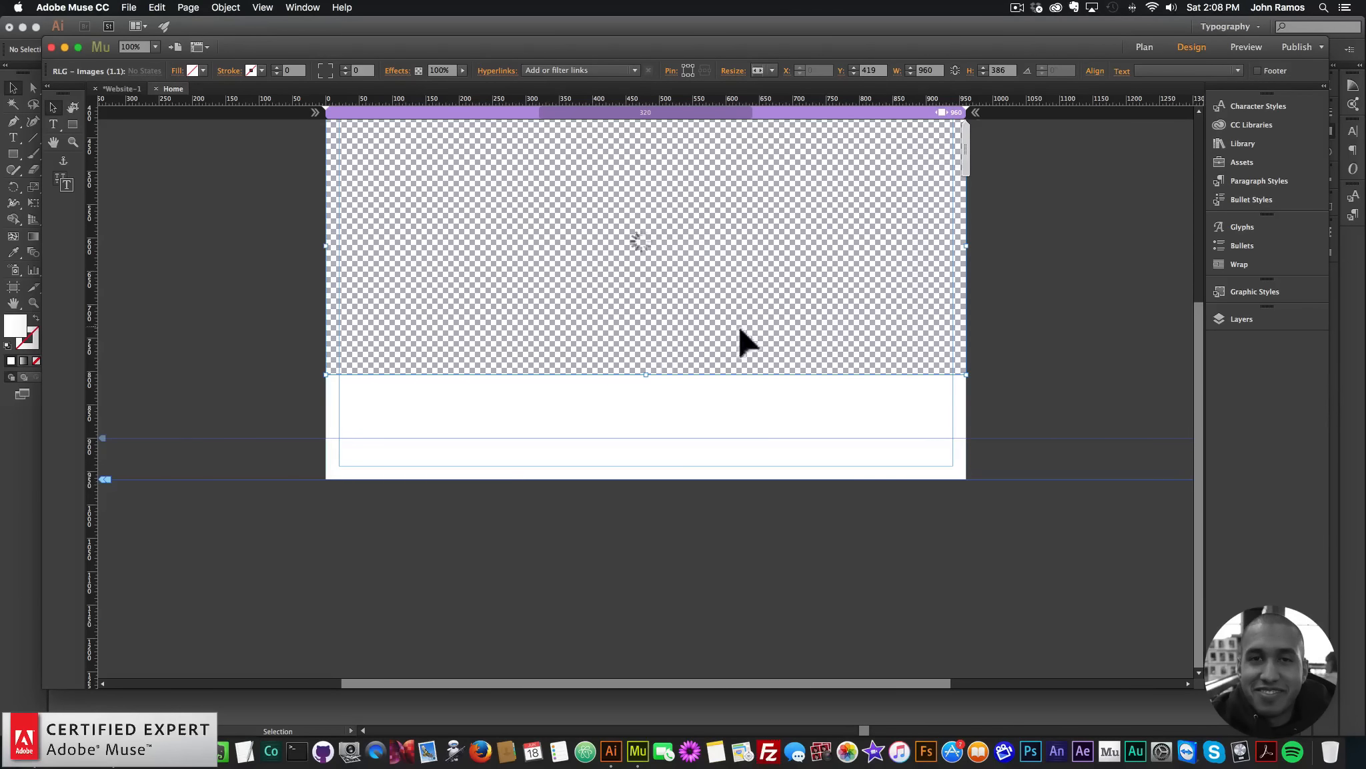
scroll(694, 391, "up", 4)
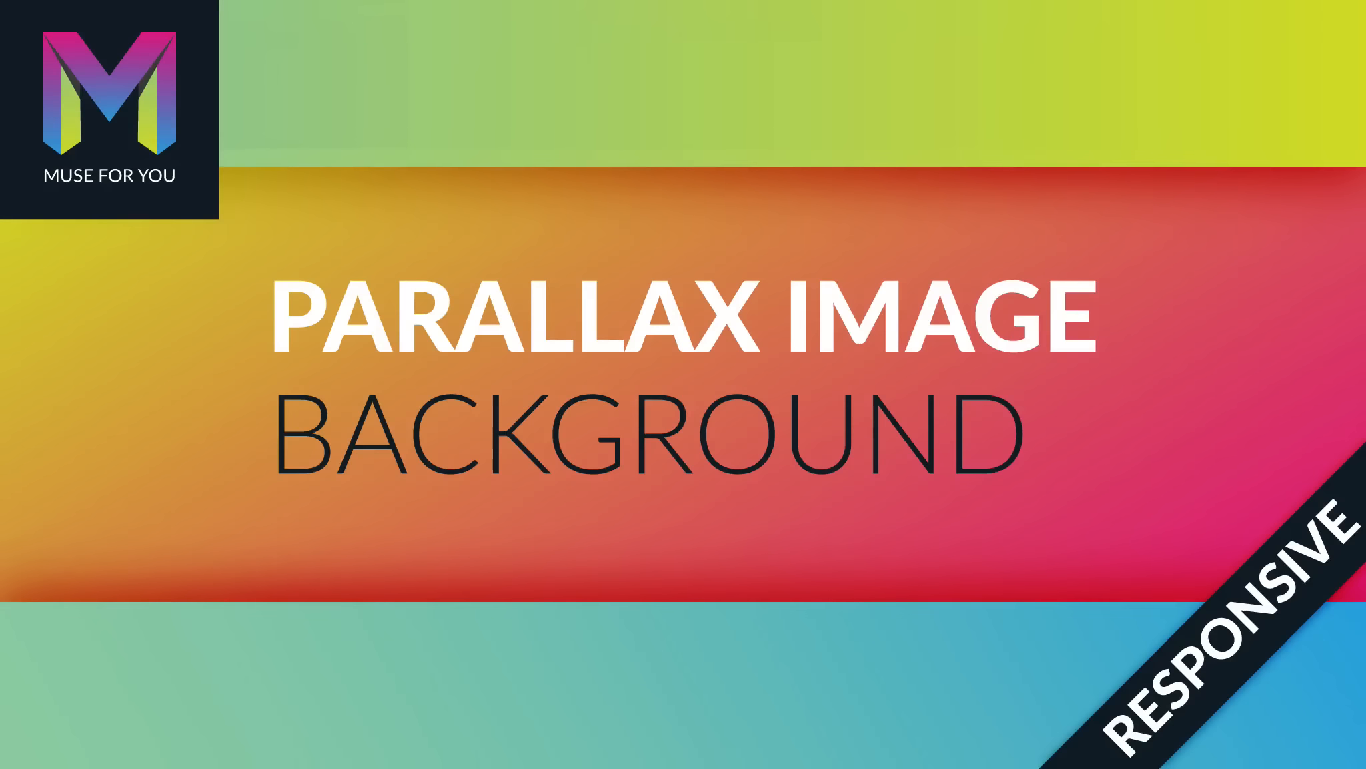
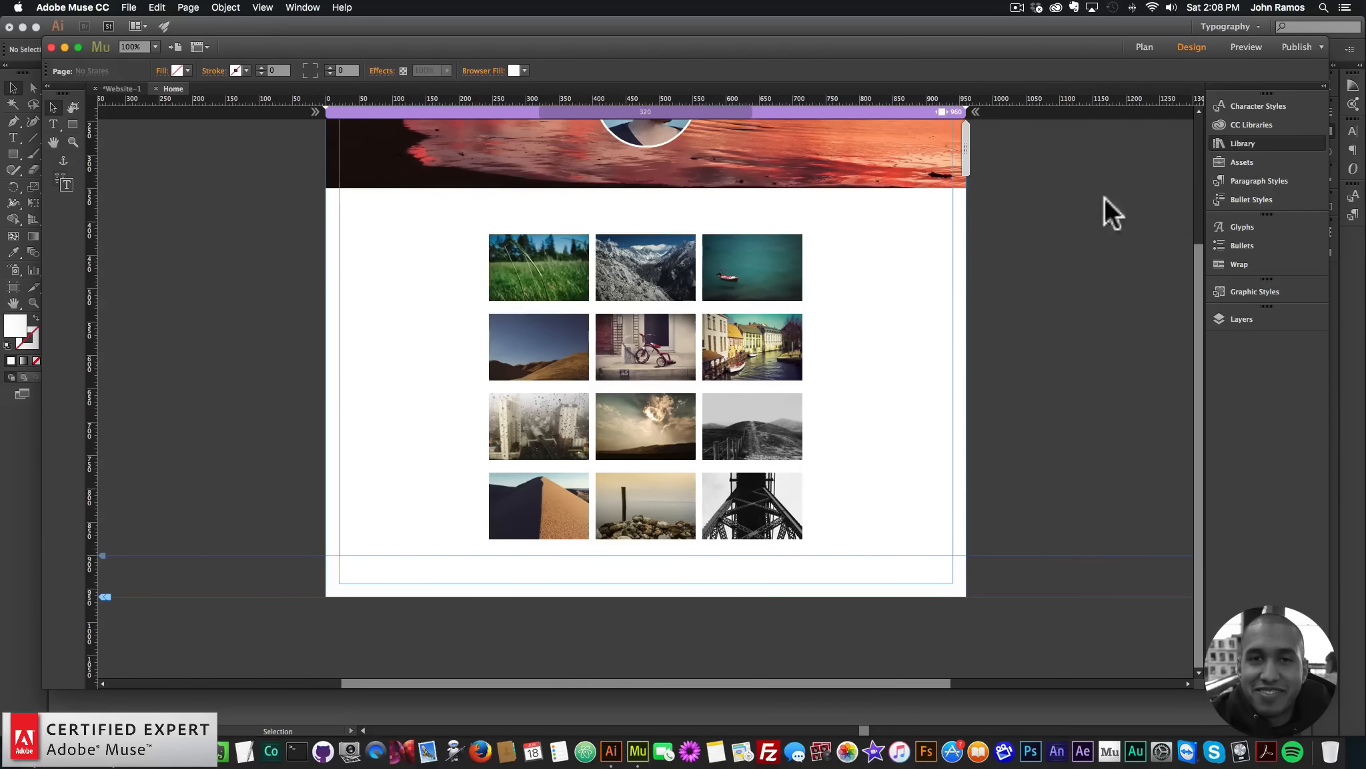
Step: Search the library for "parallax" and place Add First – Parallax Image Background off the page's left edge, below the other widgets
type("para")
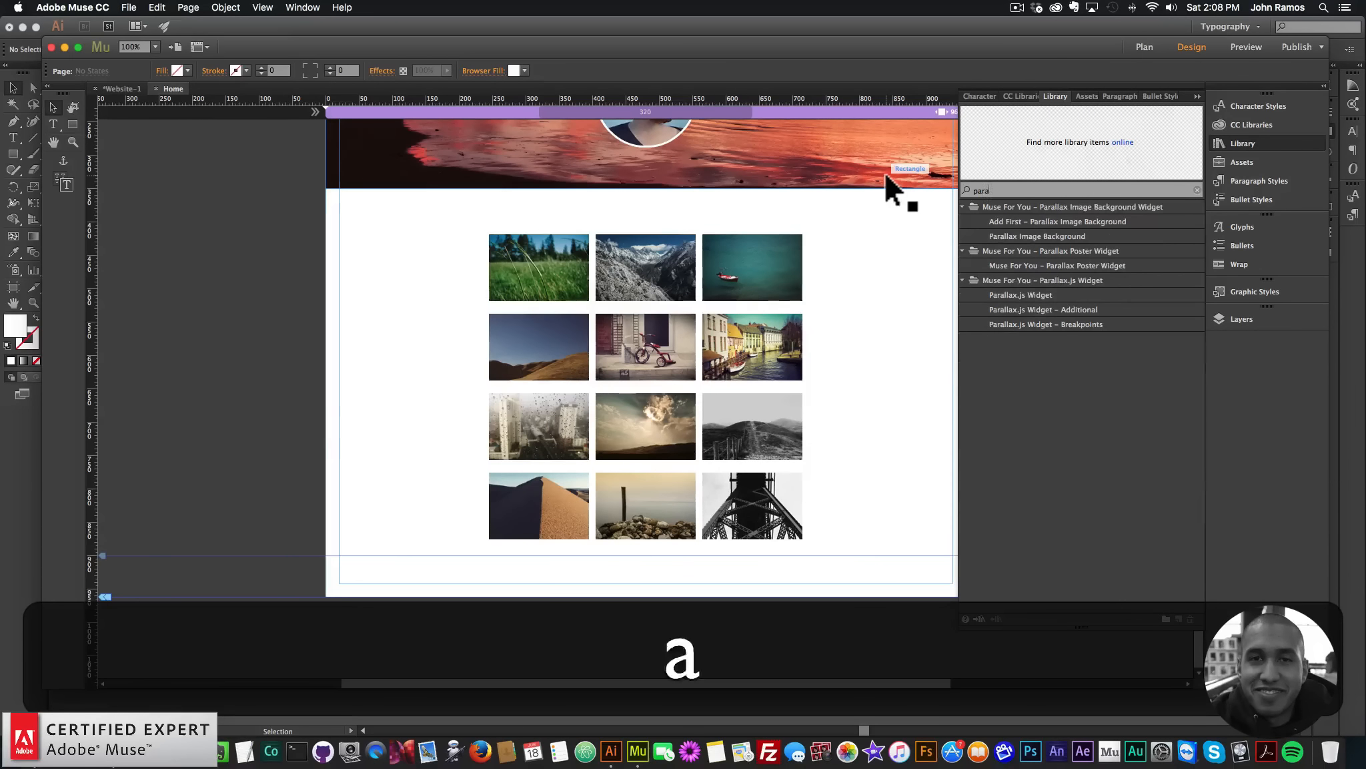
type("llax")
left_click(1036, 222)
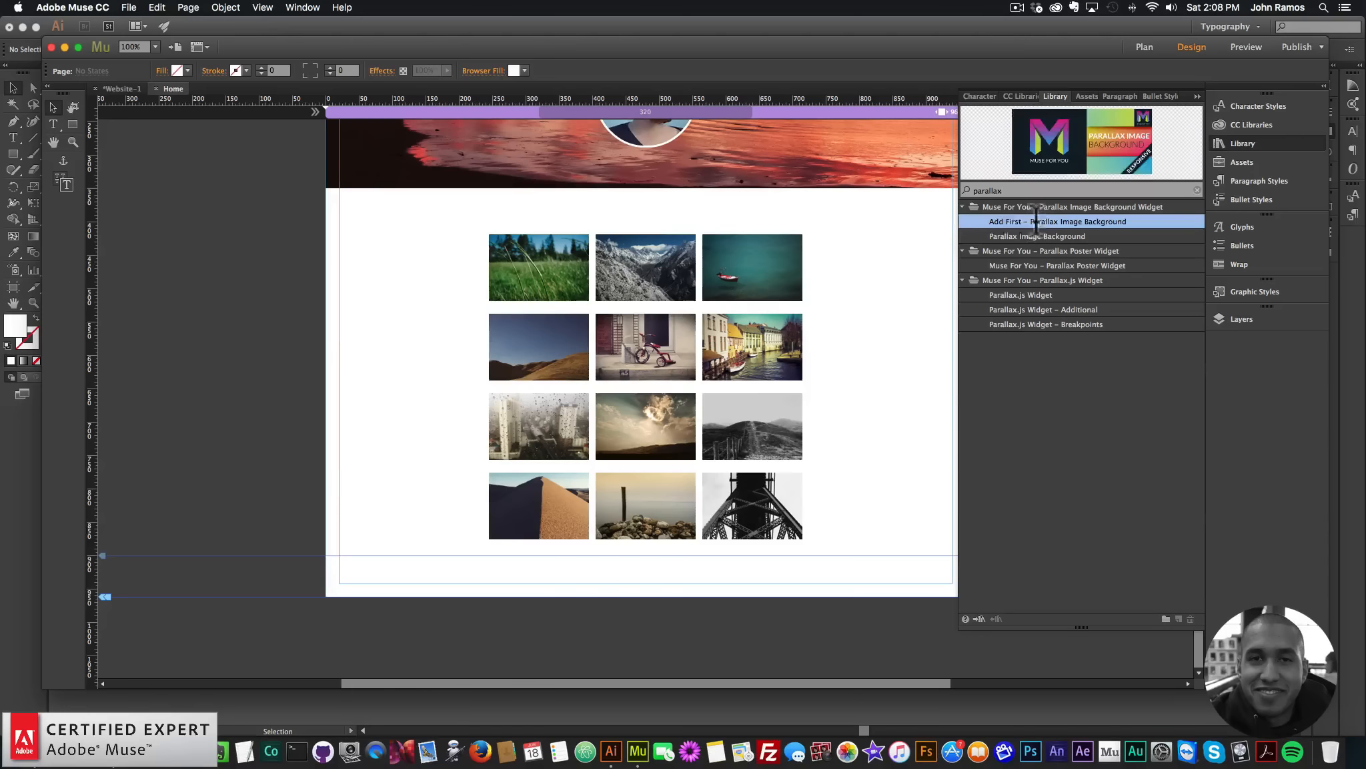
scroll(723, 269, "up", 3)
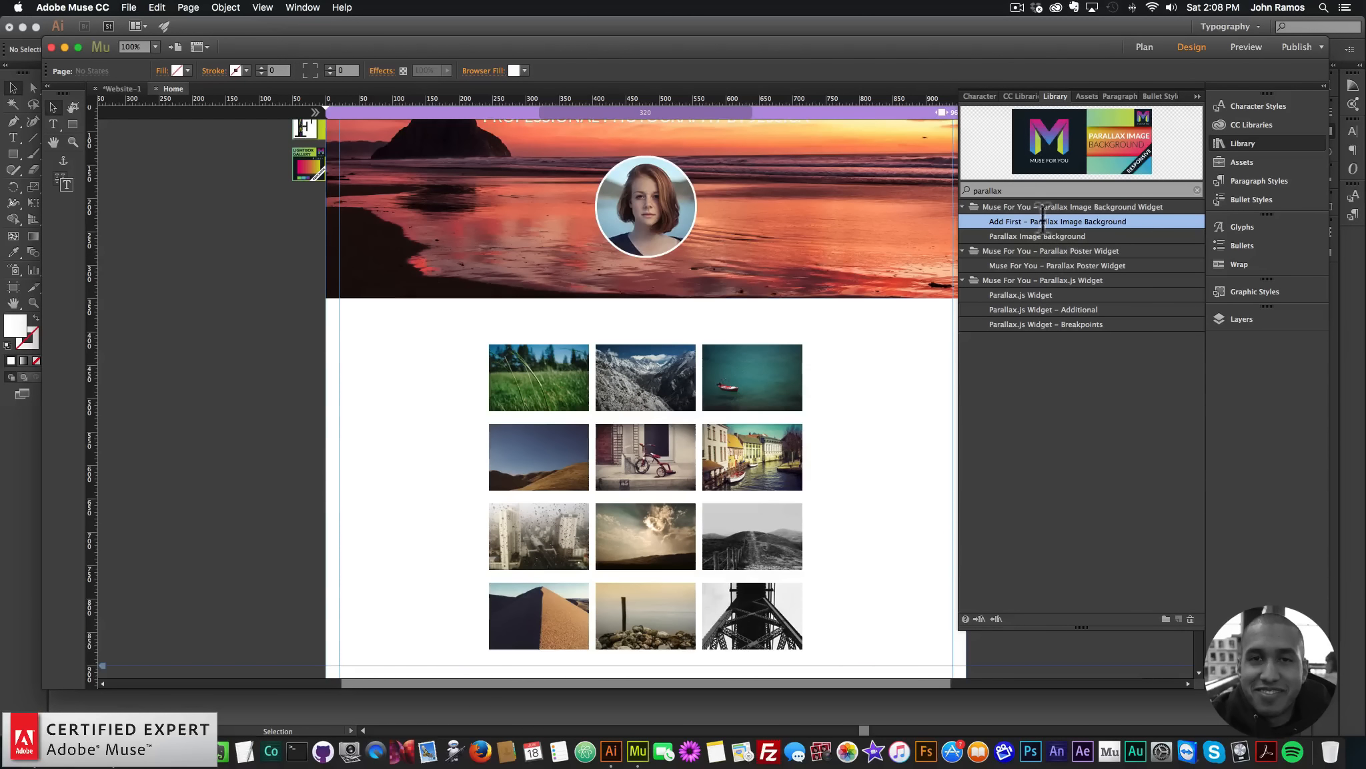
left_click_drag(1045, 224, 304, 209)
Step: Place the Parallax Image Background widget just below its Add First widget and close the library
left_click(1040, 236)
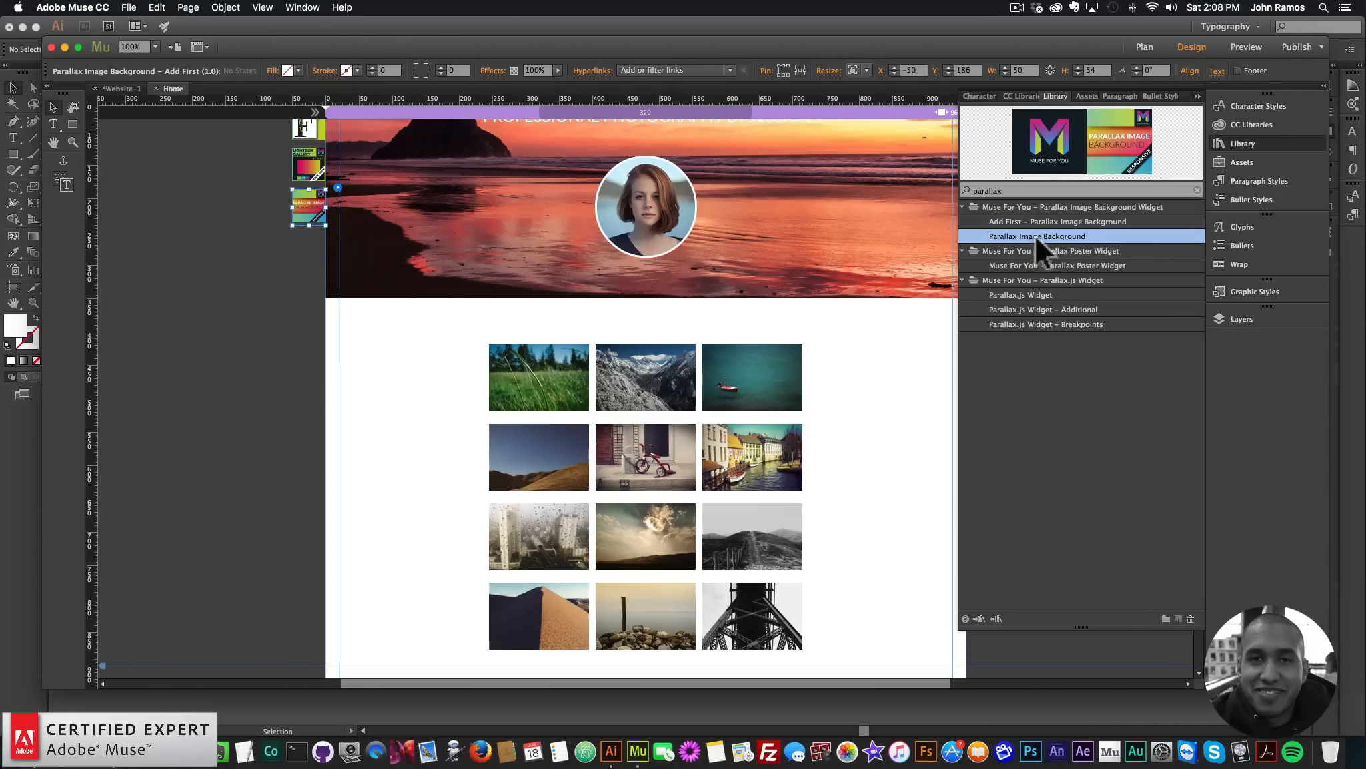
left_click_drag(1036, 236, 300, 258)
left_click(1242, 144)
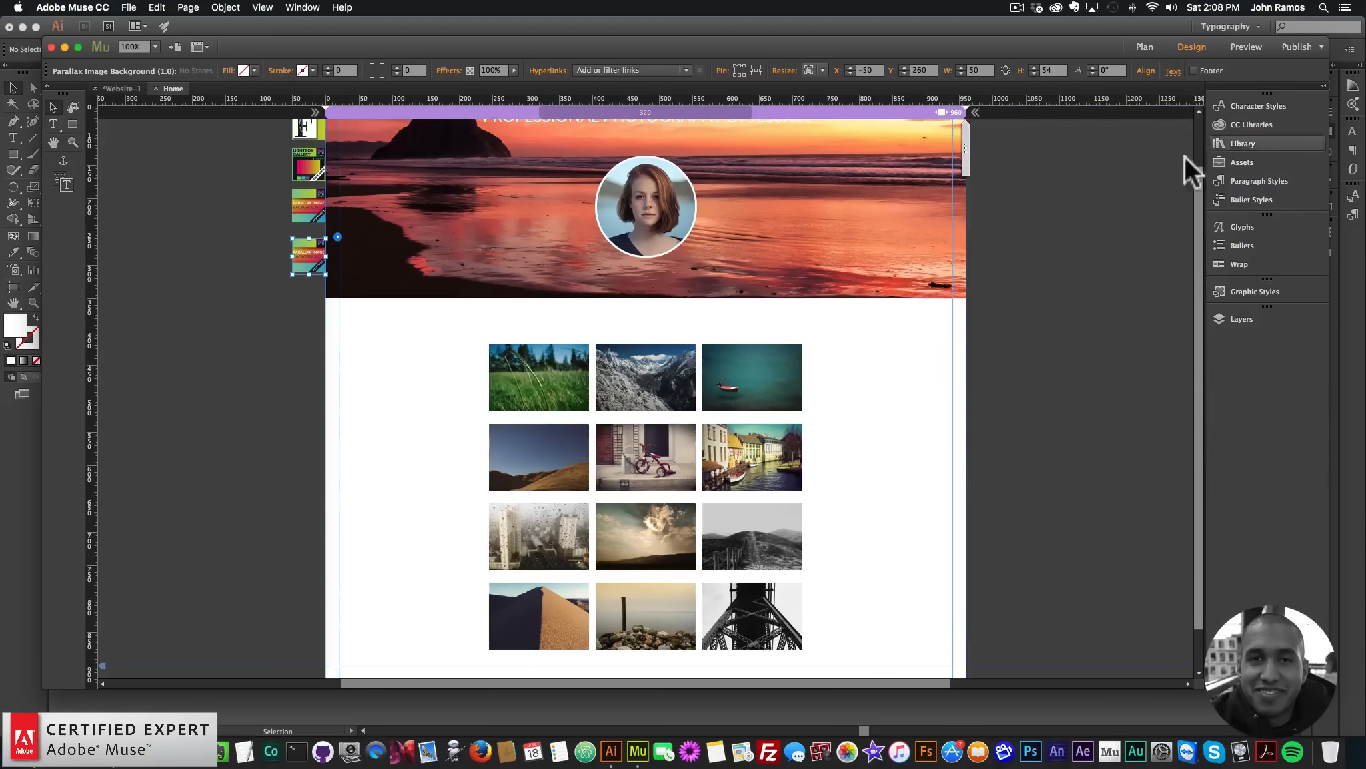
Step: Lengthen the page by moving its bottom edge further down, leaving empty space below the photo gallery
scroll(867, 386, "down", 3)
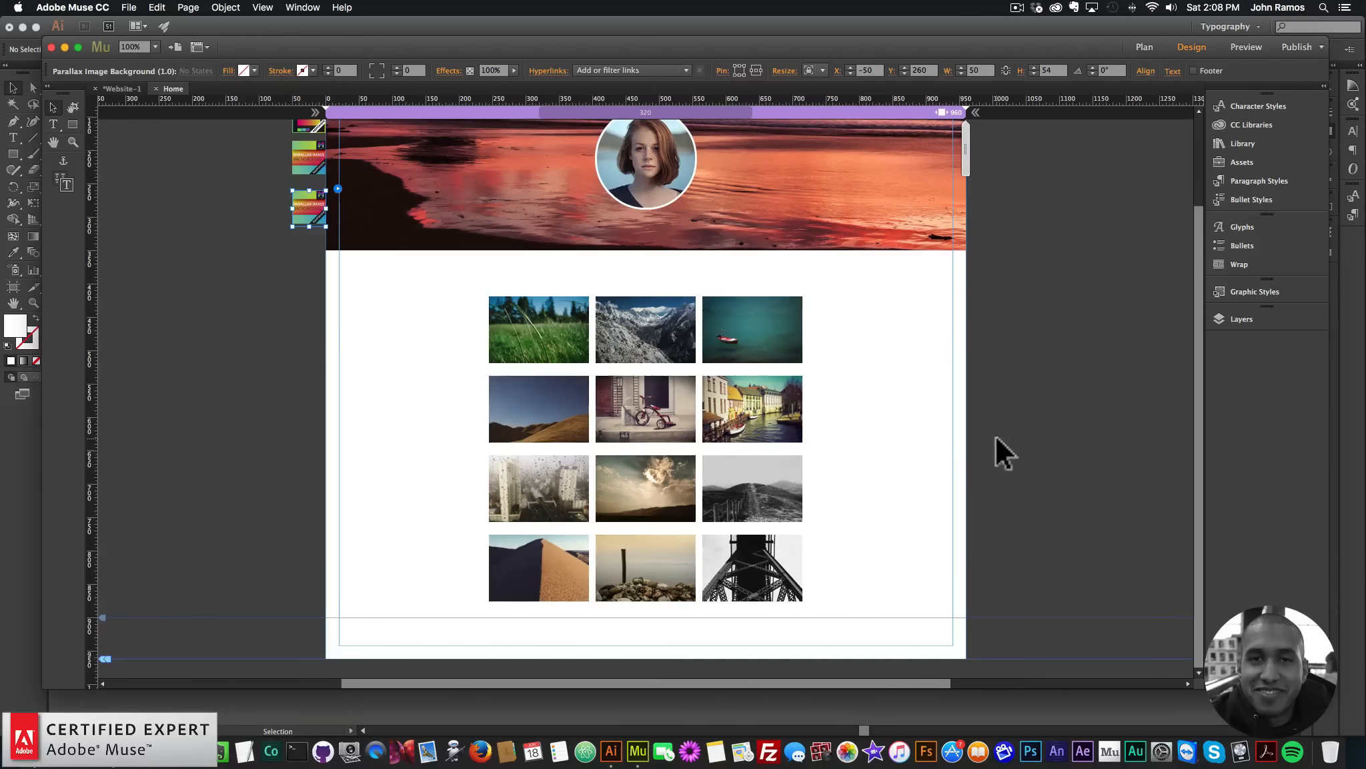
key("super+minus")
key("super+minus")
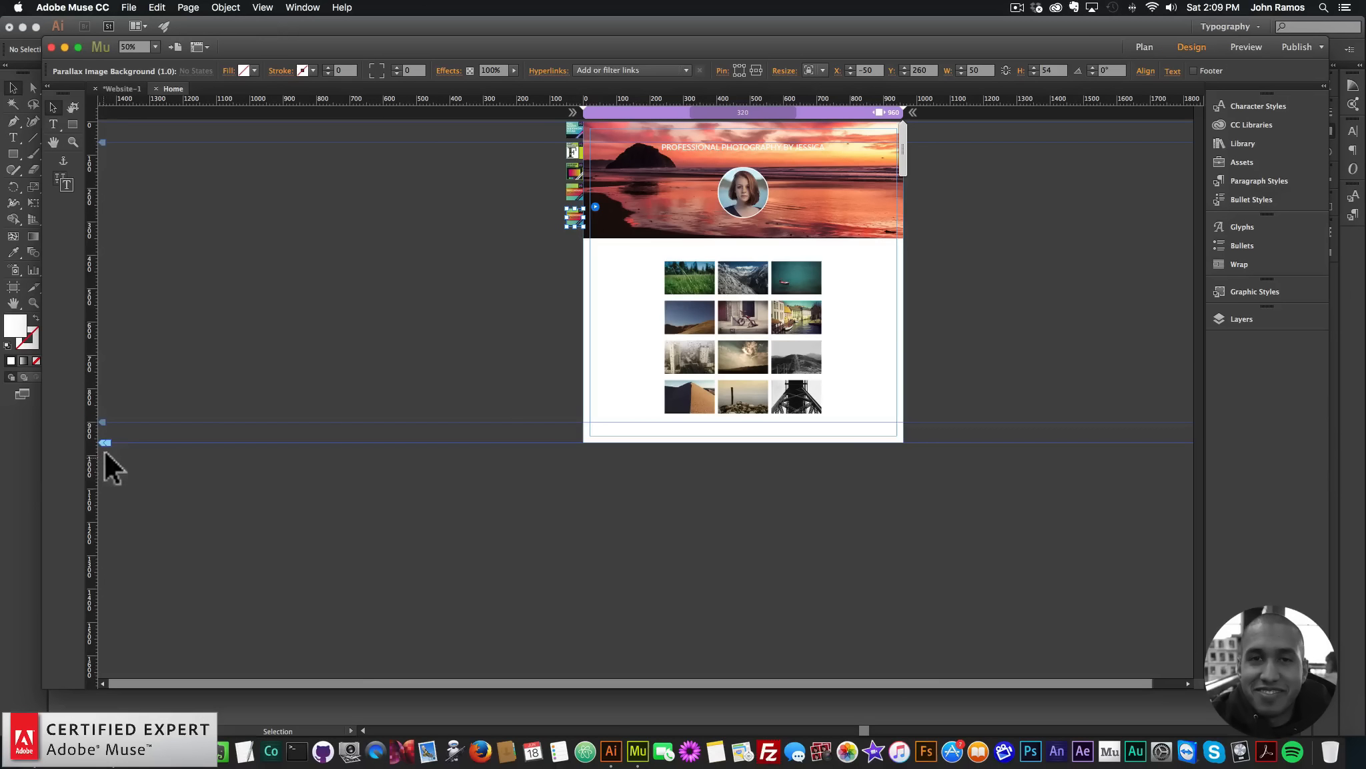
left_click_drag(103, 448, 96, 609)
left_click(287, 461)
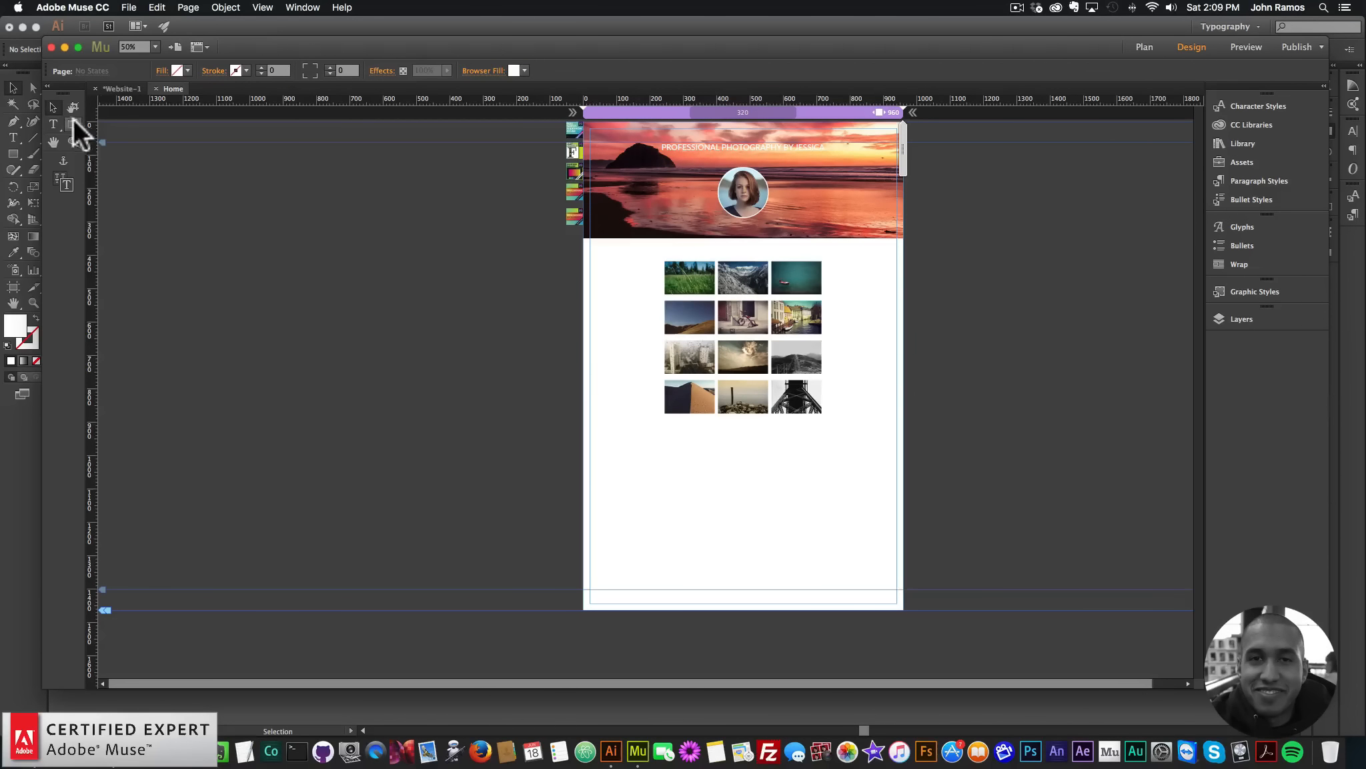
Step: Draw a rectangle below the gallery, stretch it to the full browser width and set its height to 350
left_click_drag(596, 464, 850, 546)
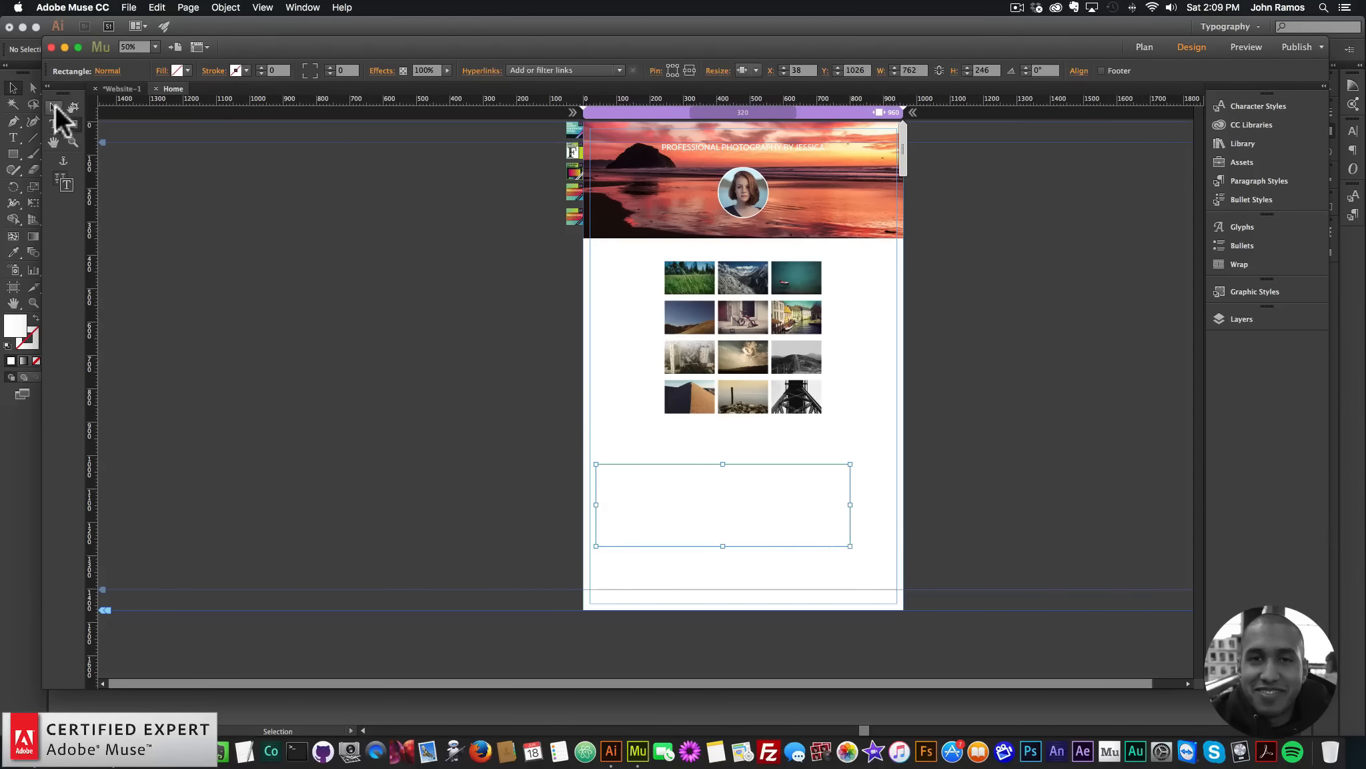
left_click(52, 106)
left_click(756, 68)
left_click(766, 126)
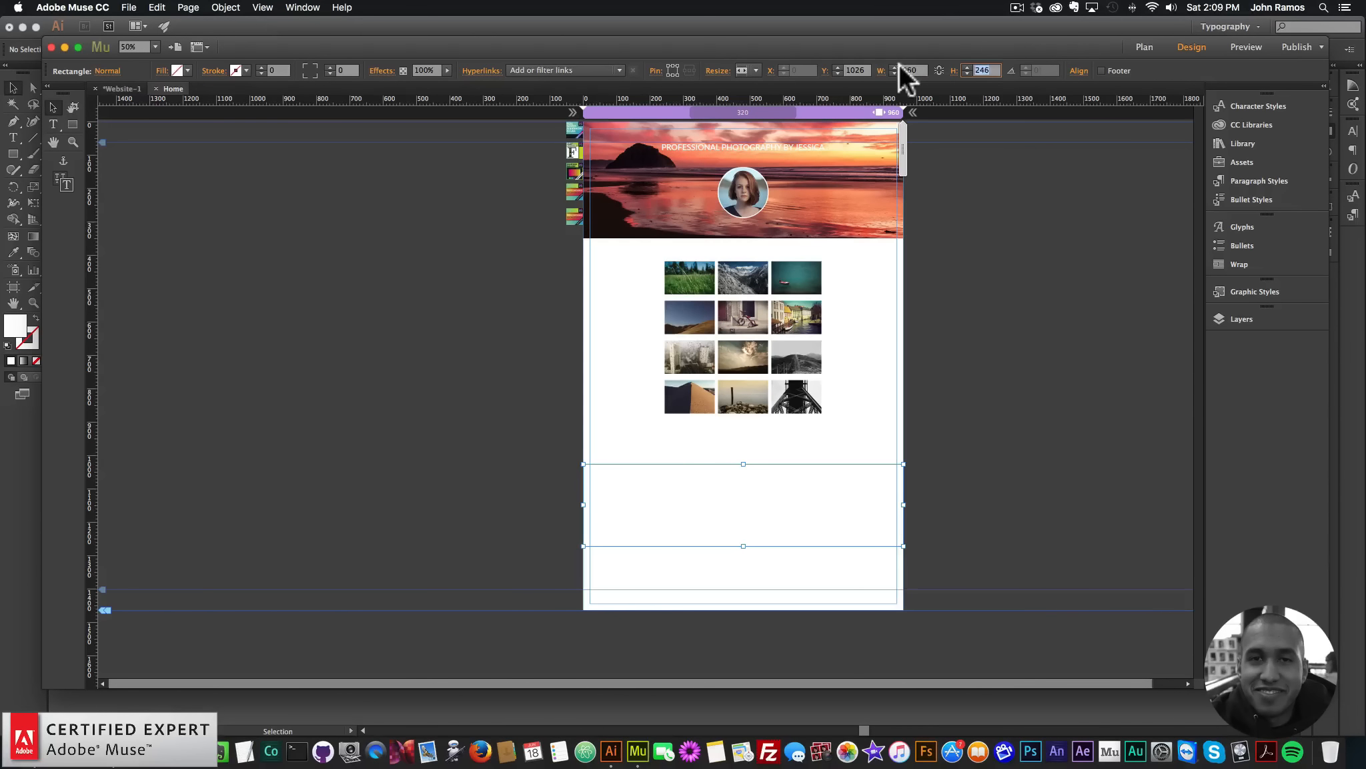
type("350")
key("Return")
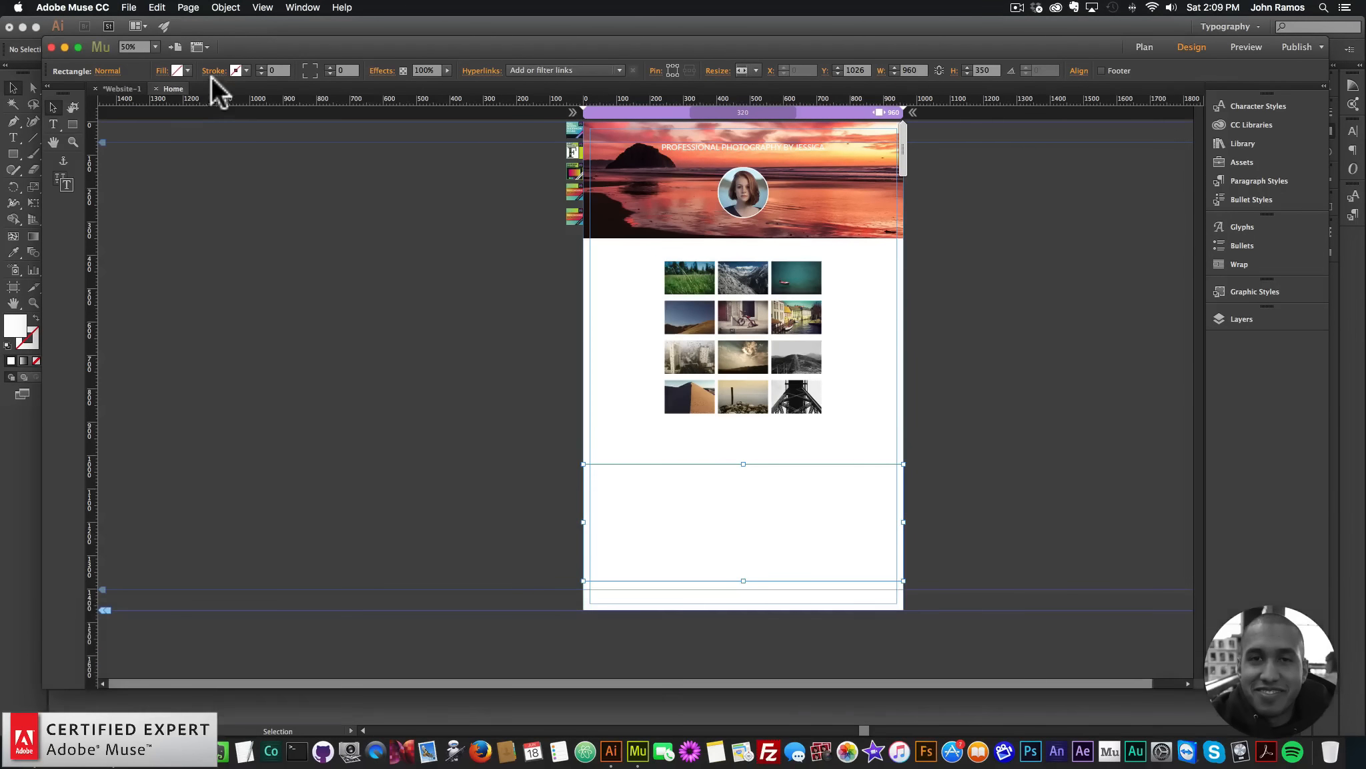
Step: Fill the full-width rectangle with the orange-red swatch #F05F40
left_click(177, 70)
left_click(366, 110)
left_click(356, 132)
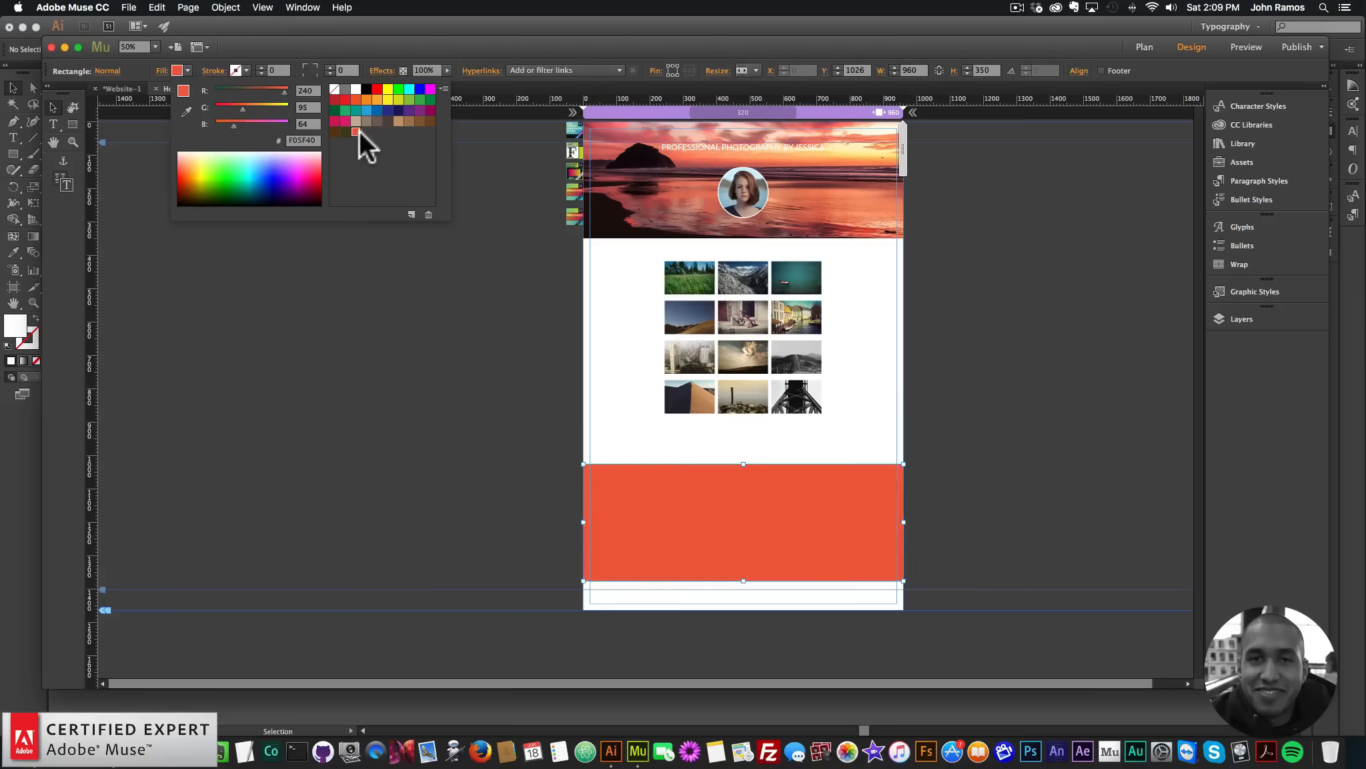
left_click(279, 297)
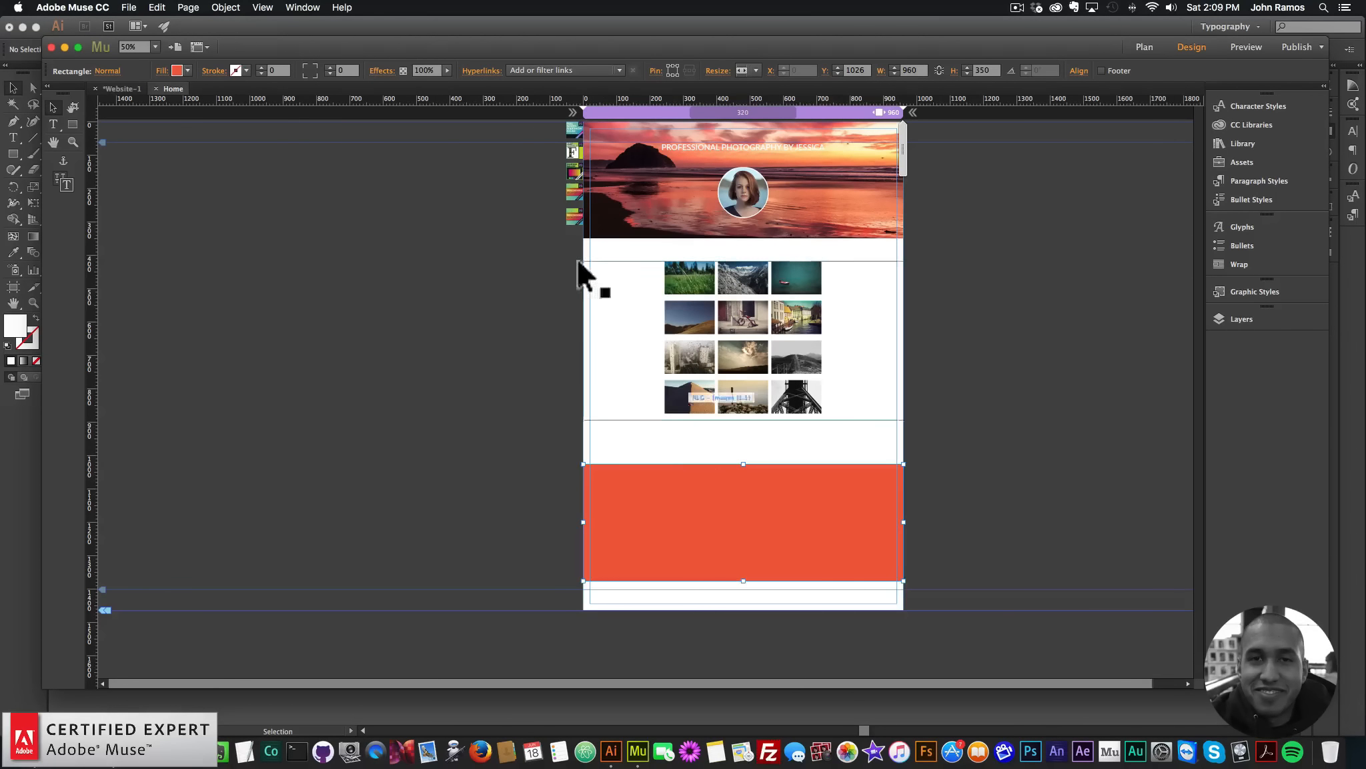
Step: Create a graphic style from the orange-red rectangle and name it image1, matching the Parallax Image Background widget's style name
left_click(574, 217)
left_click(594, 209)
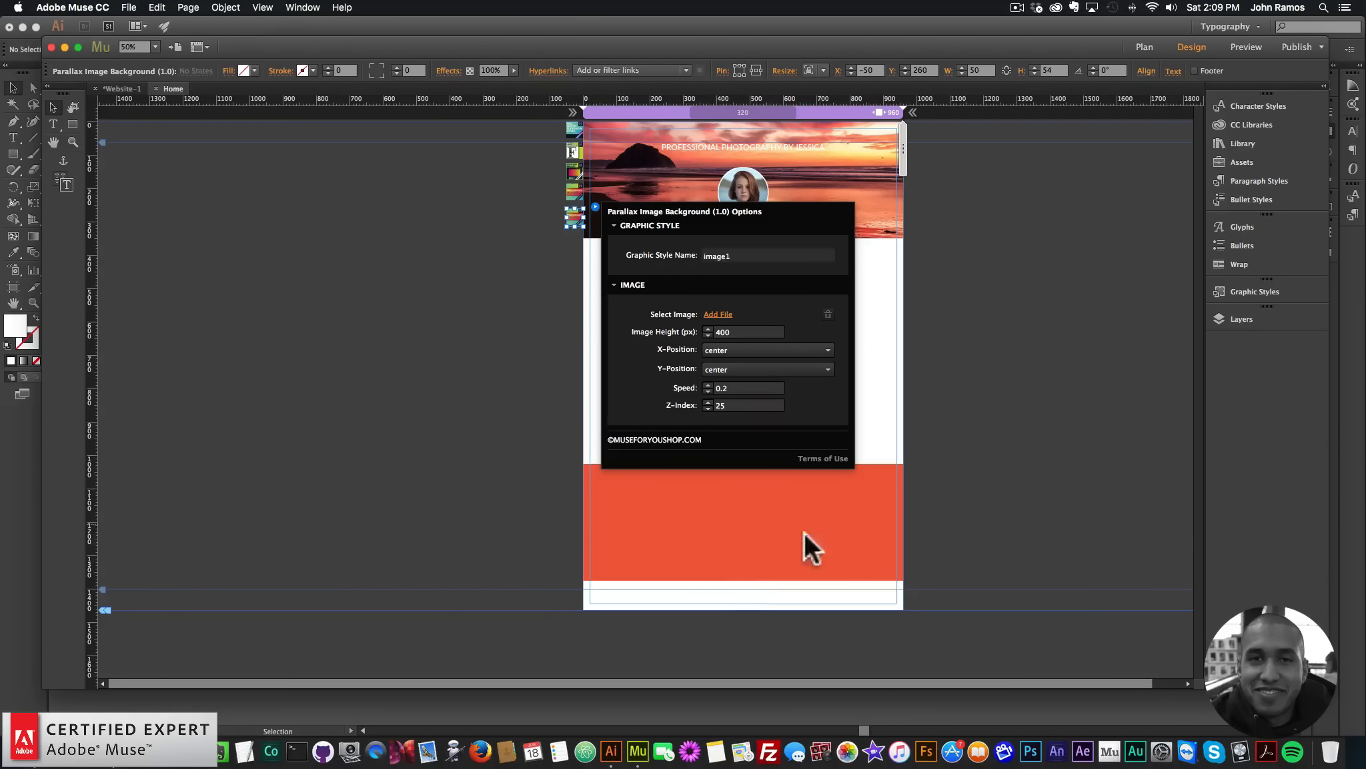
left_click(733, 509)
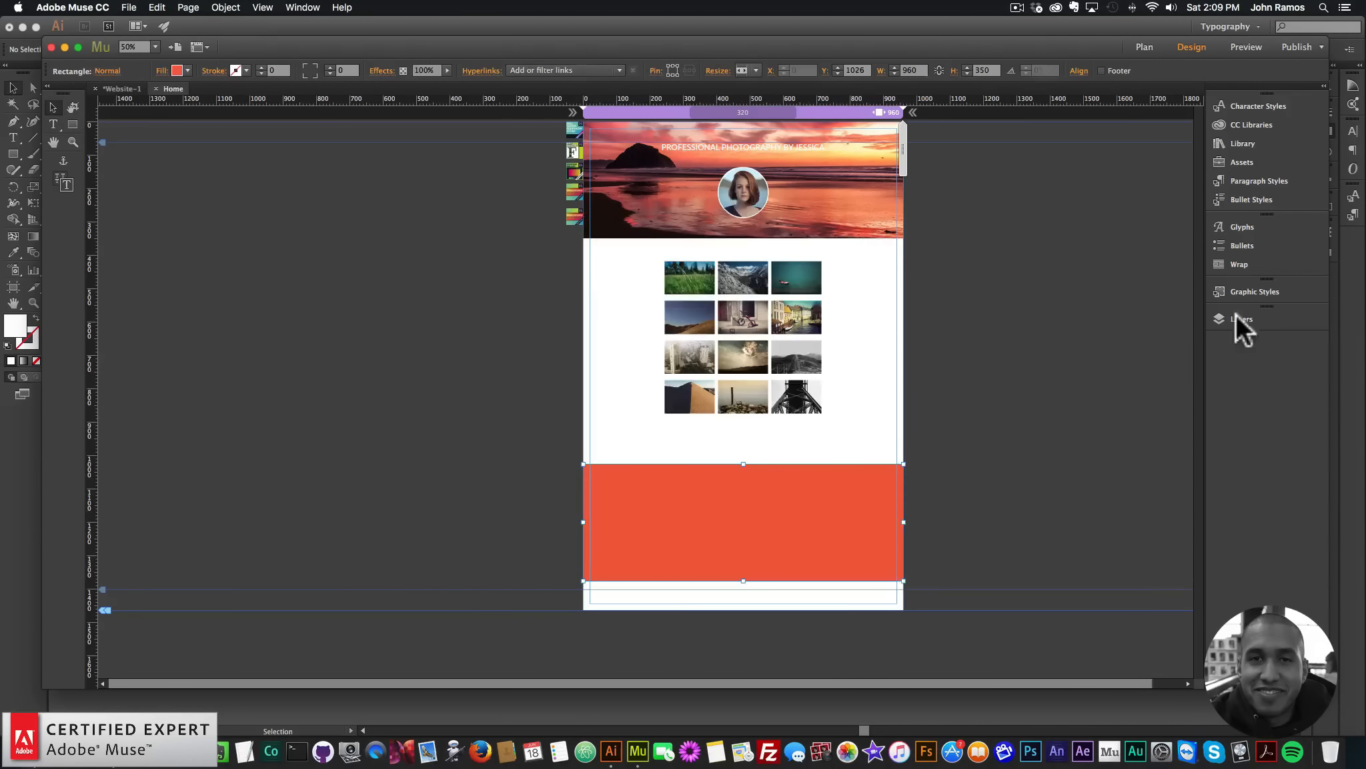
left_click(1234, 293)
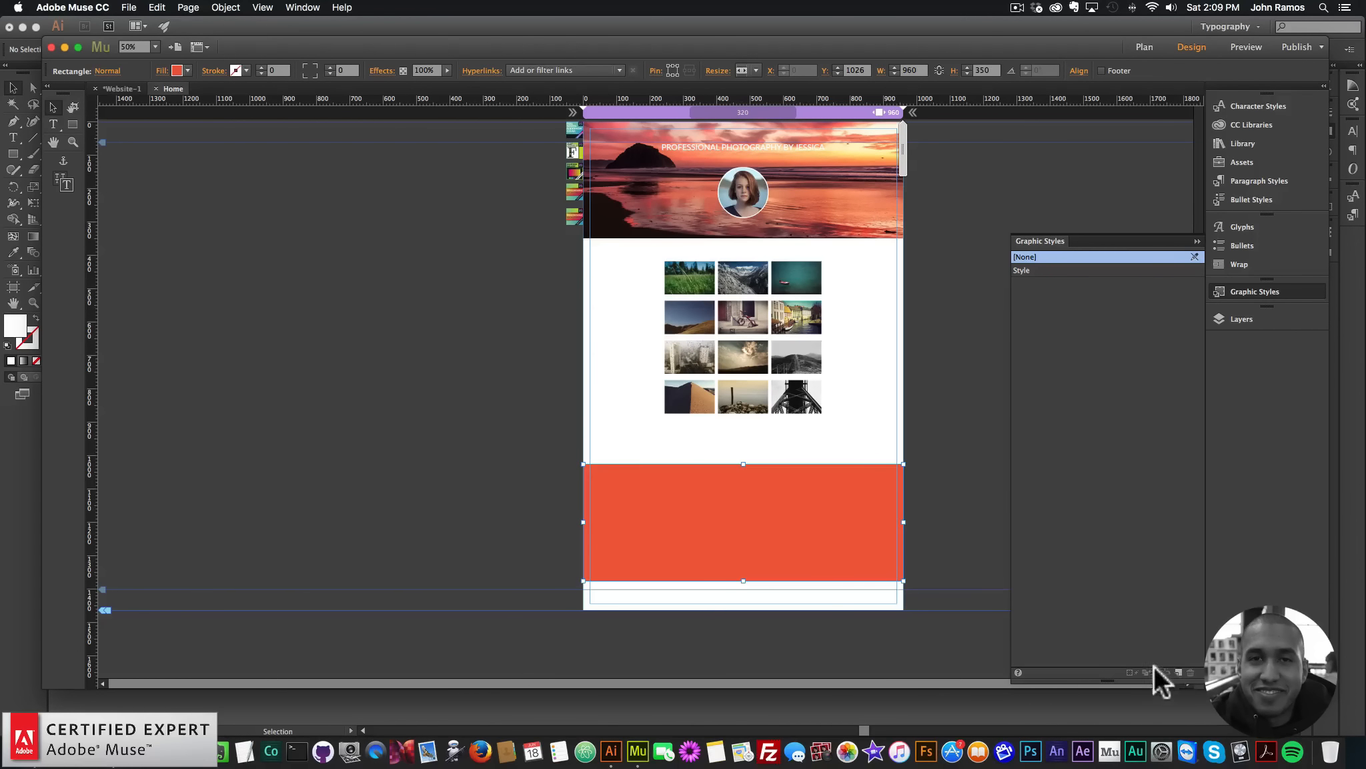
double_click(1021, 269)
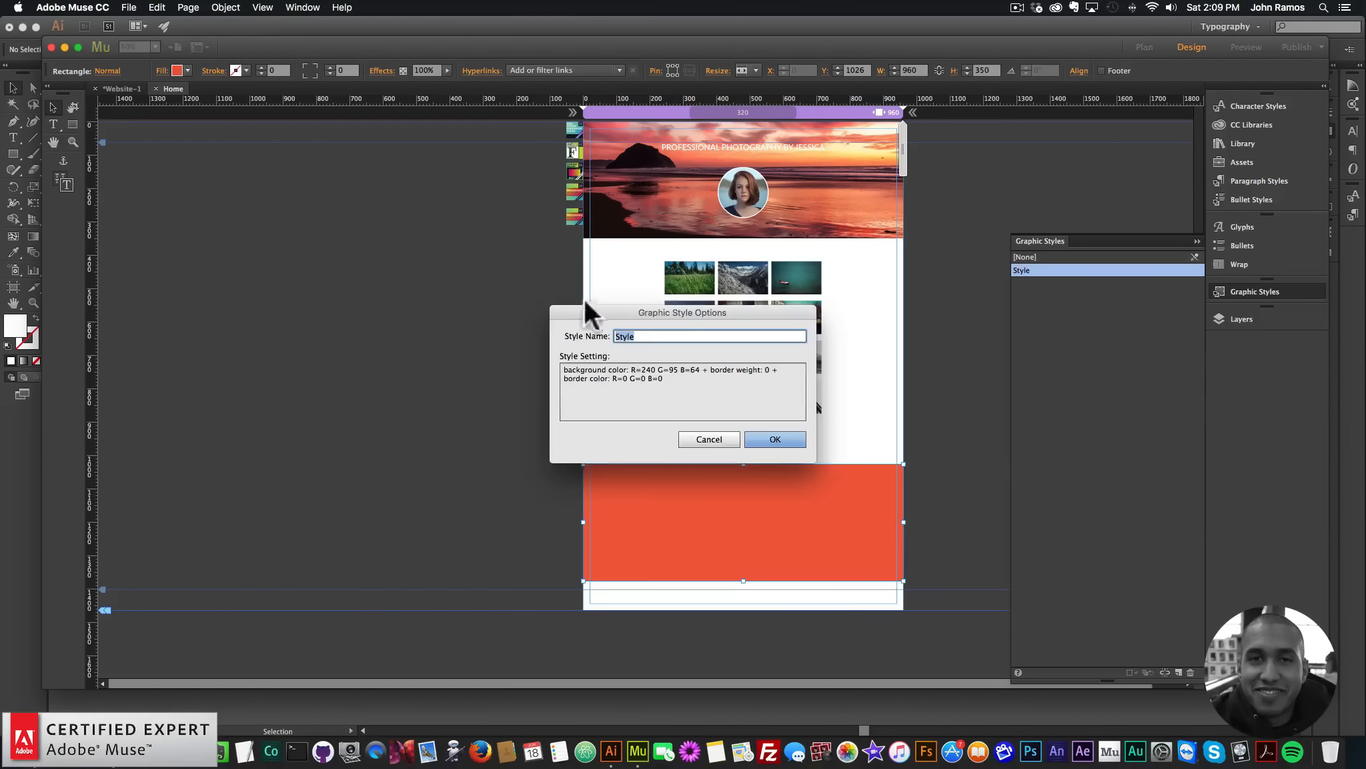
type("image1")
key("Return")
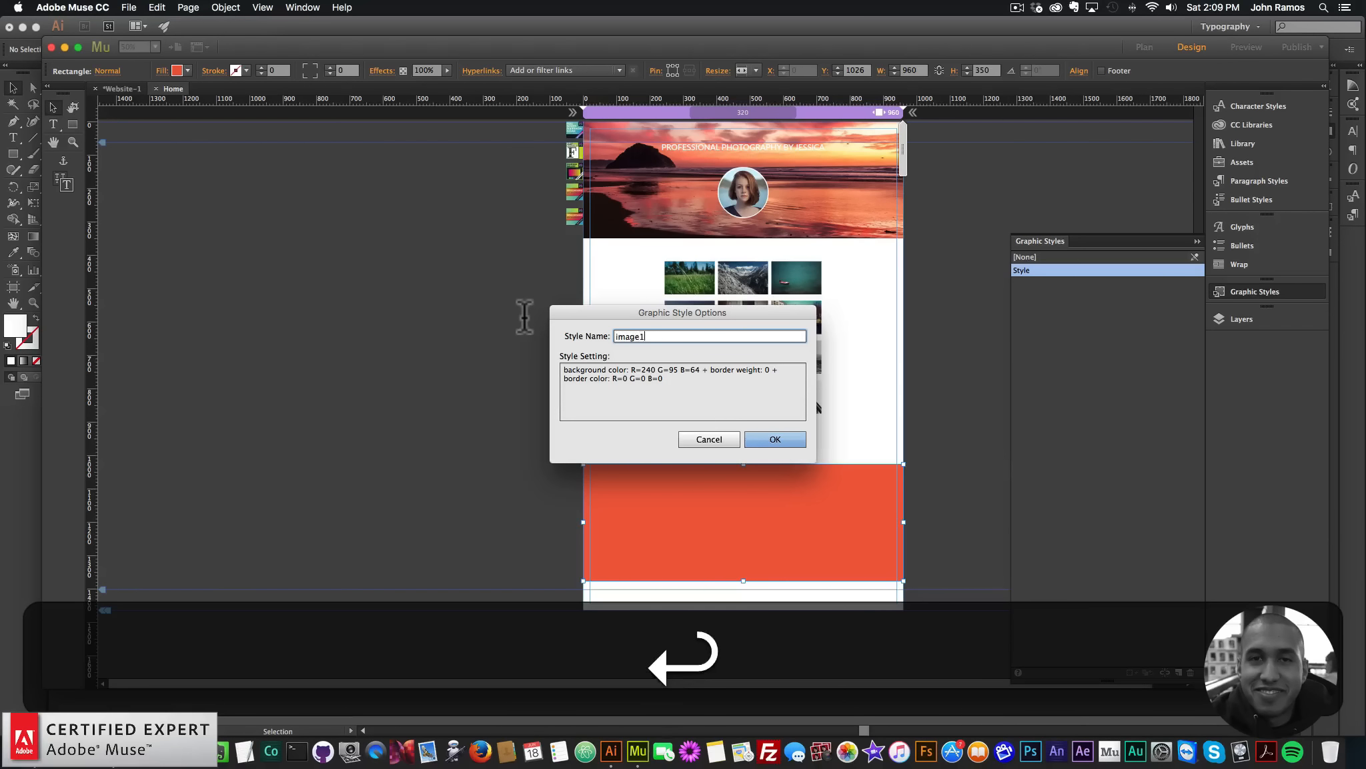
Step: Add muse-for-you-image-345-min.jpeg from the compressjpeg folder as the Parallax Image Background widget's image
left_click(577, 217)
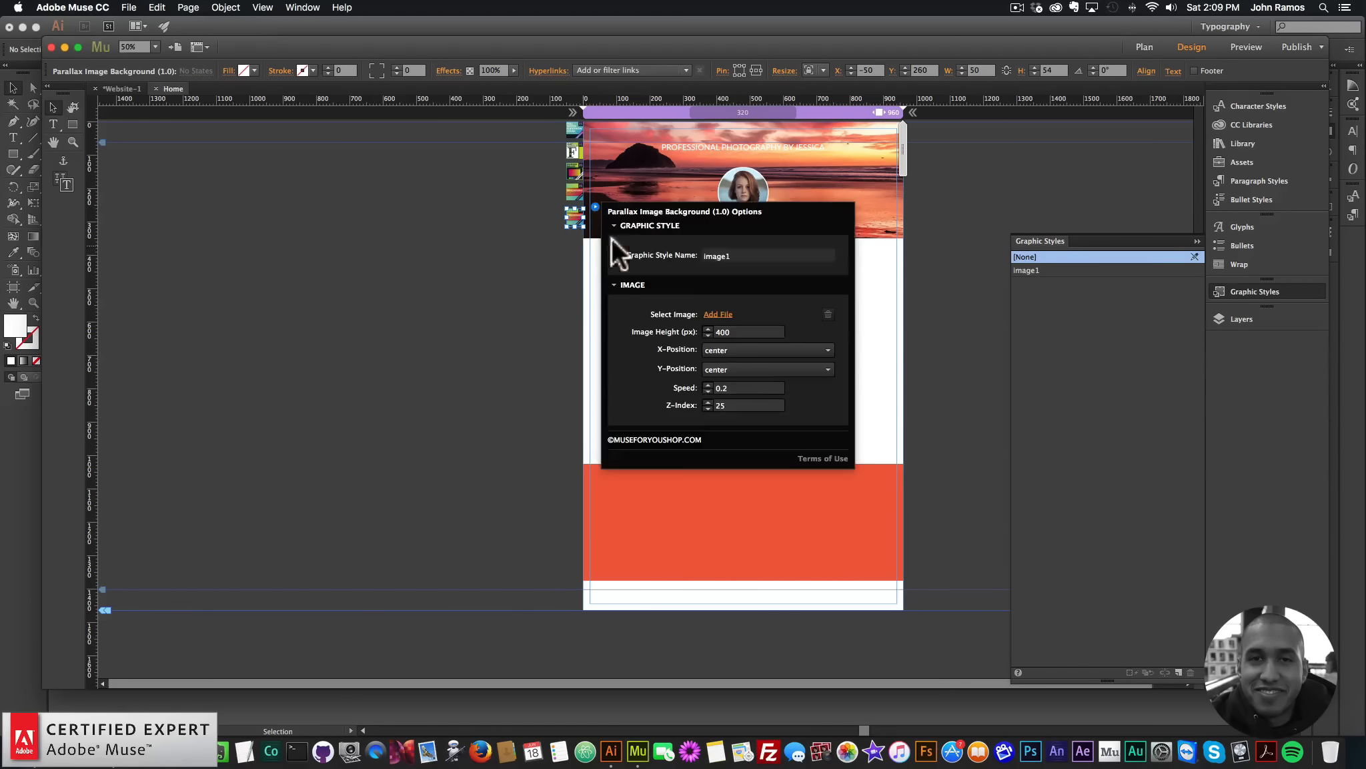
left_click(722, 316)
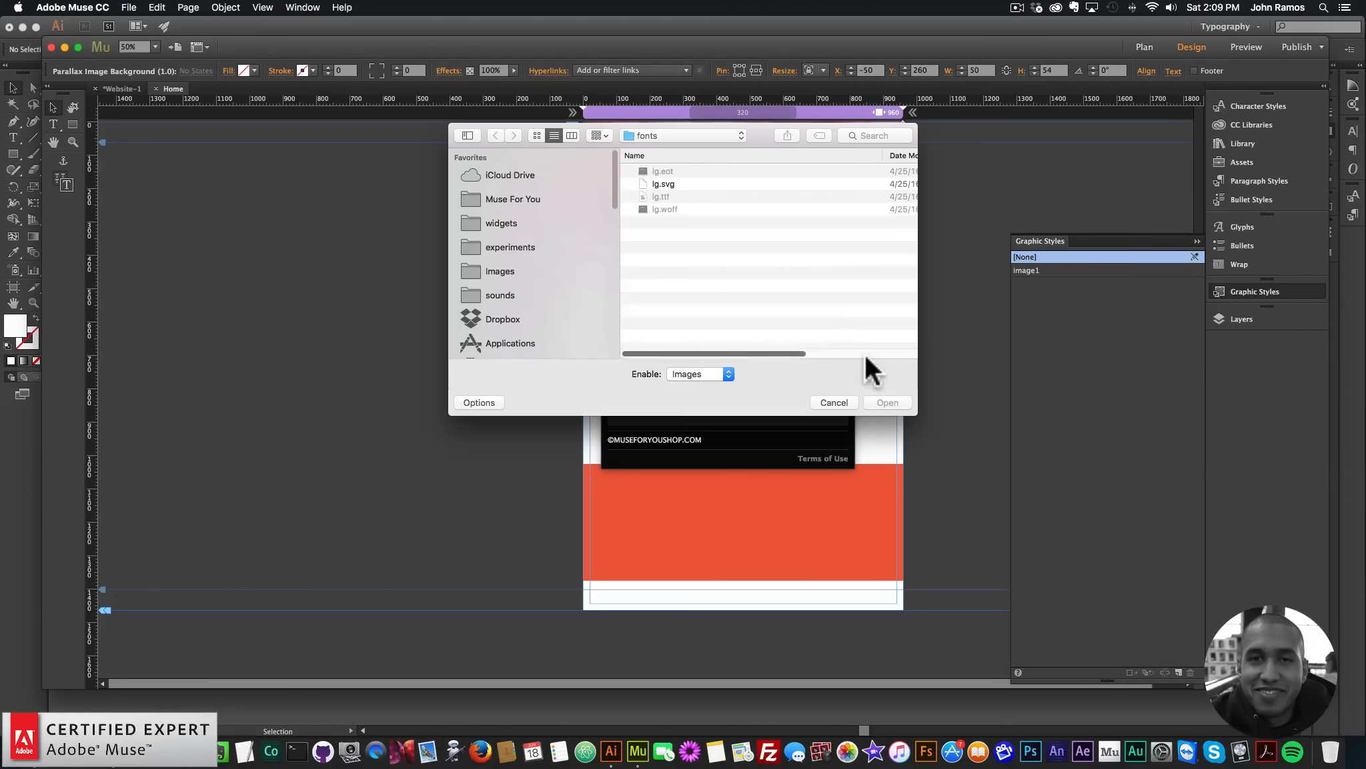
left_click(686, 134)
left_click(680, 300)
left_click_drag(916, 413, 1099, 552)
left_click(537, 135)
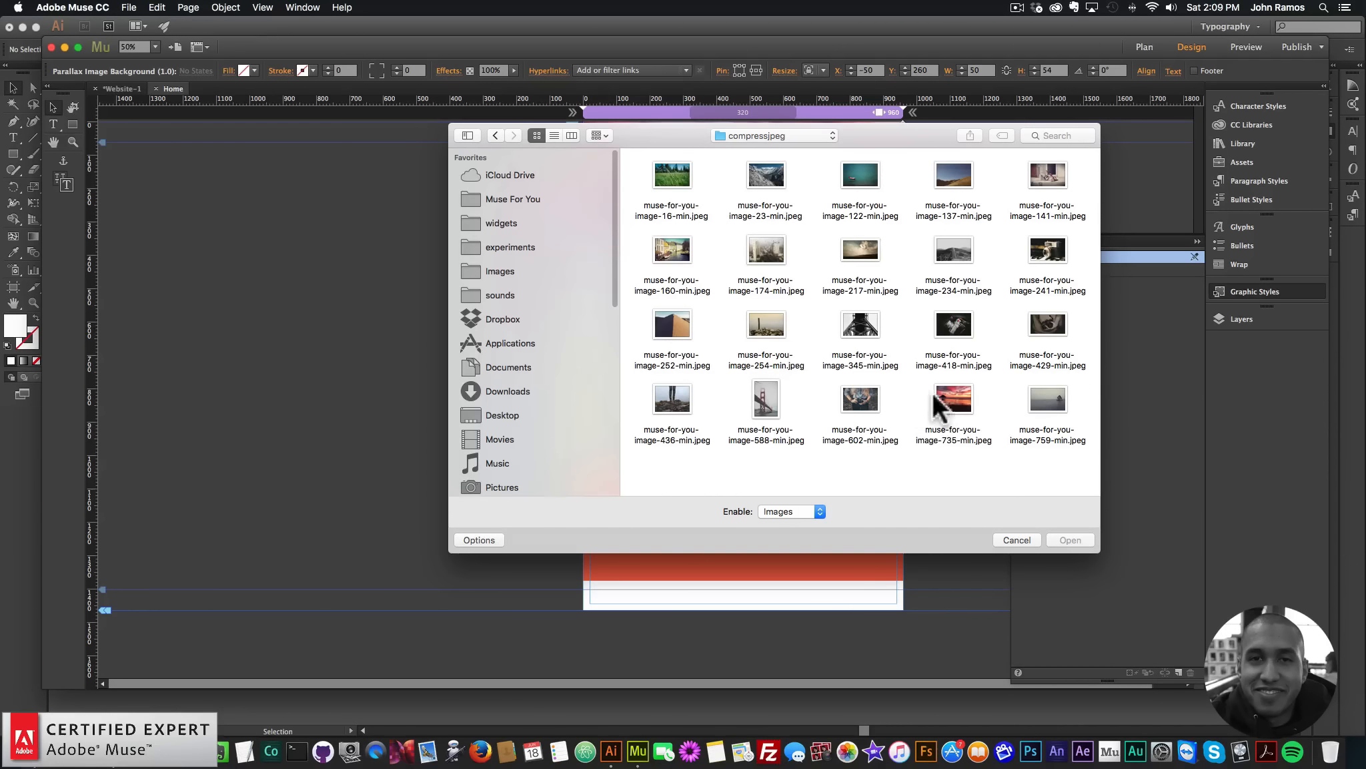
double_click(859, 323)
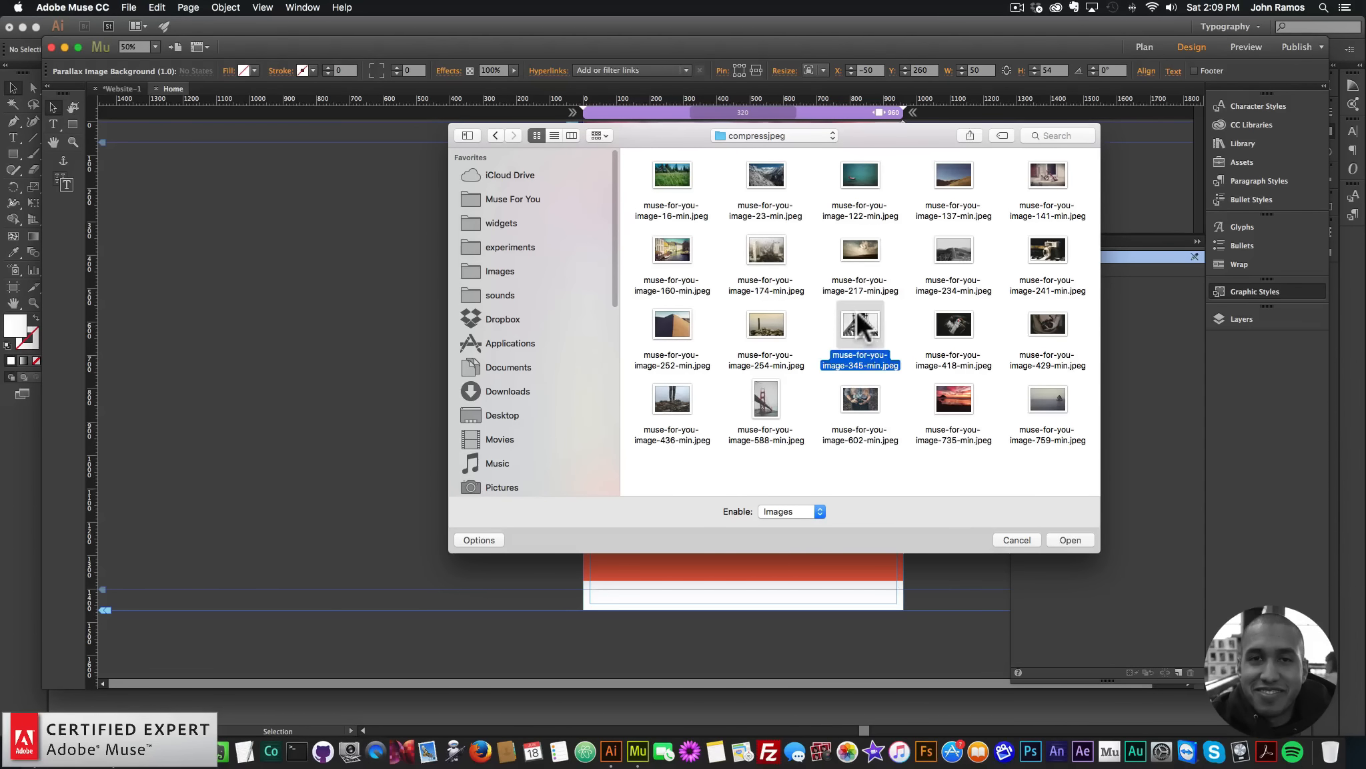
Step: Set the parallax widget's Image Height to 350 px and its Speed to 0, then close its options
double_click(716, 332)
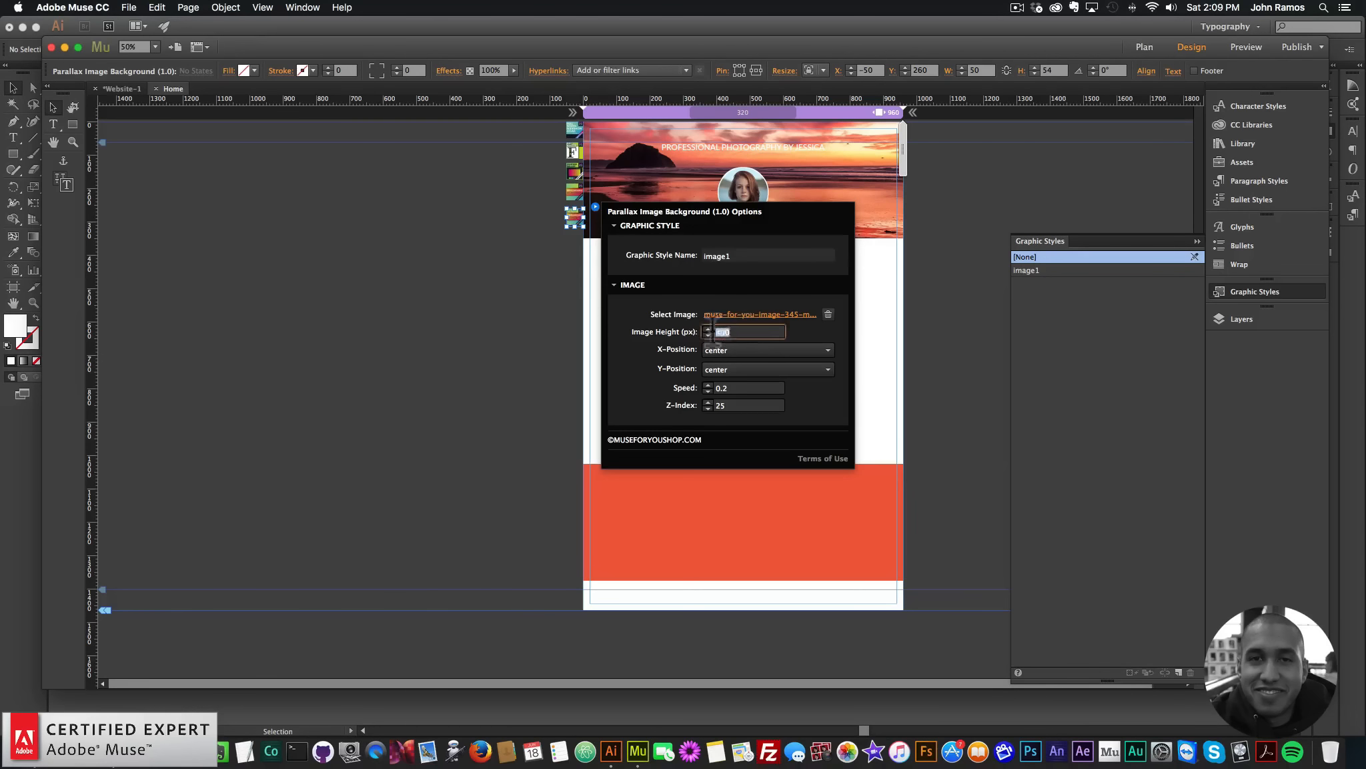
type("350")
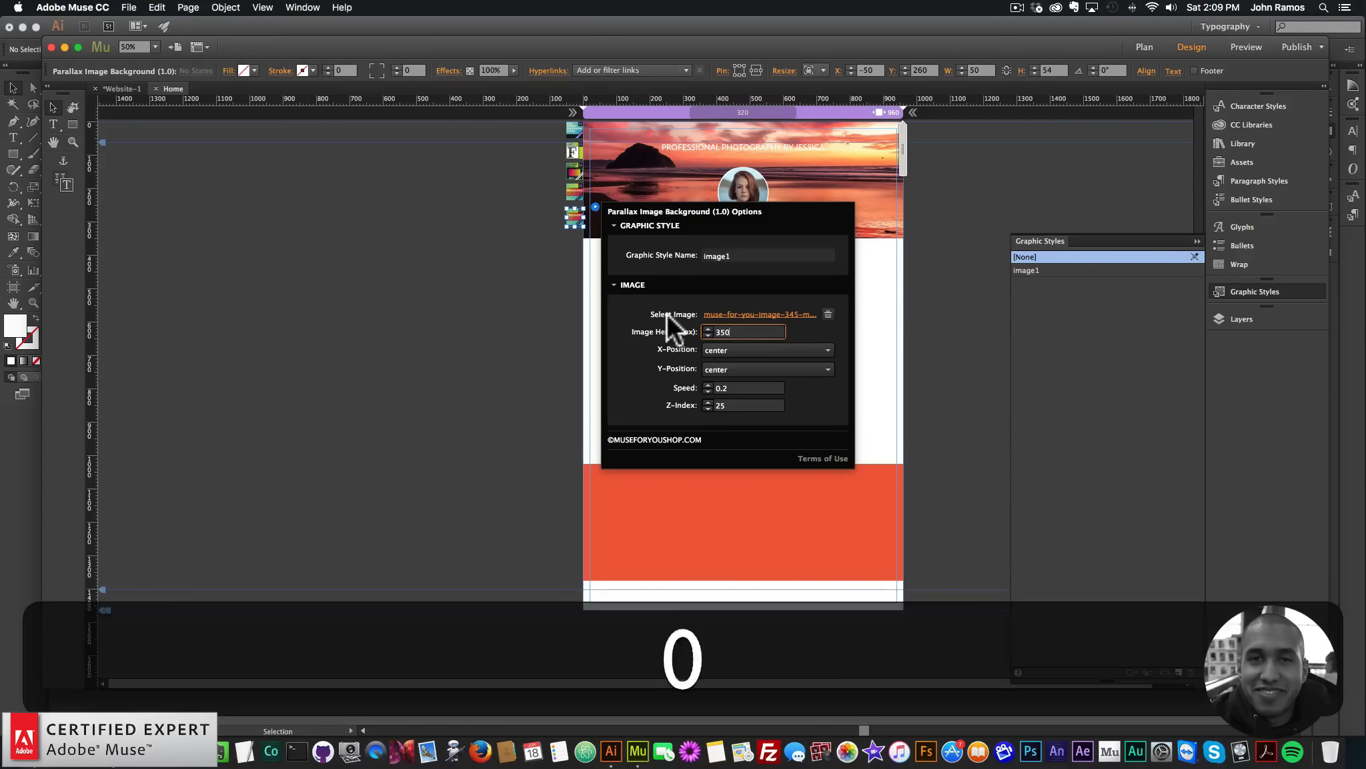
key("Return")
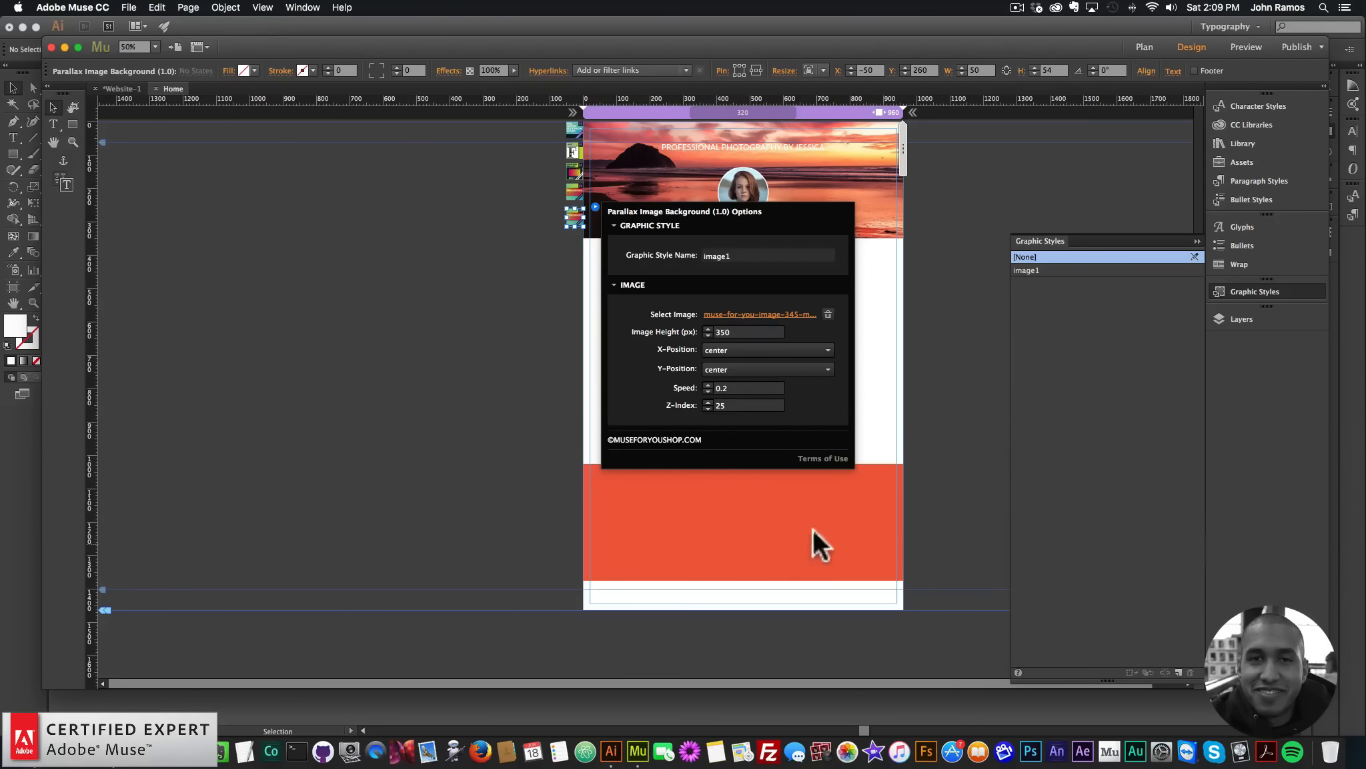
double_click(730, 388)
type("0")
key("Return")
left_click(345, 286)
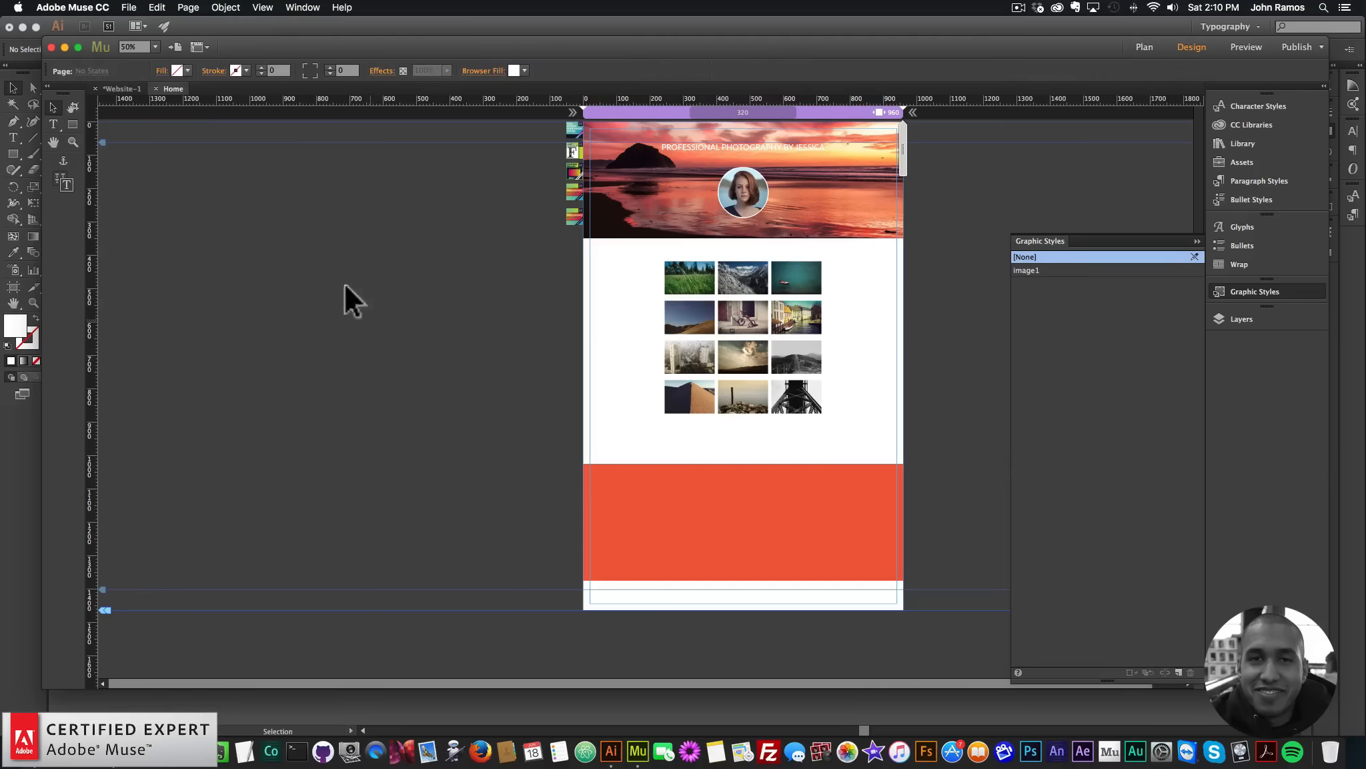
Step: Preview the page in the browser to check the parallax image section below the gallery
left_click(129, 7)
left_click(177, 221)
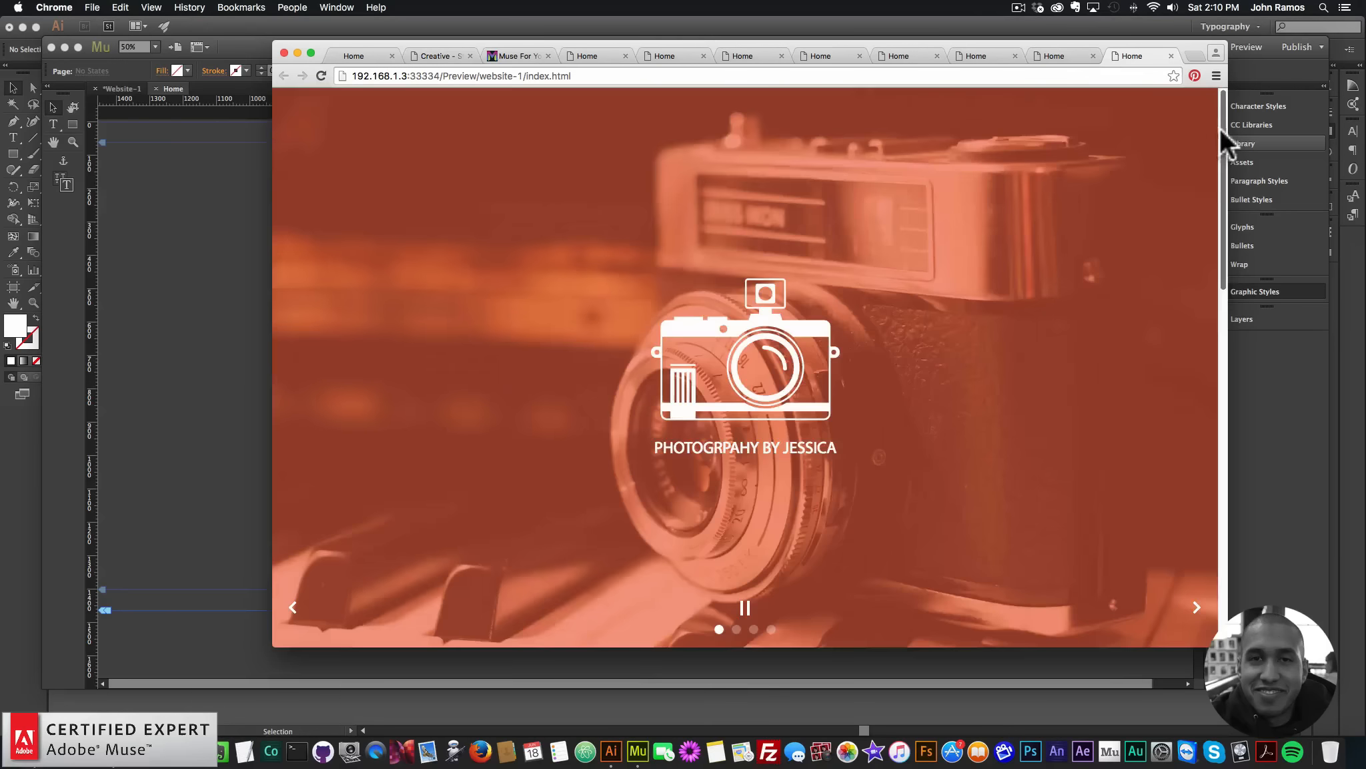
Step: Return to Adobe Muse and draw a white-filled rectangle about 224 by 52 px in the middle of the orange-red section
left_click_drag(1219, 127, 1219, 481)
key("super+Tab")
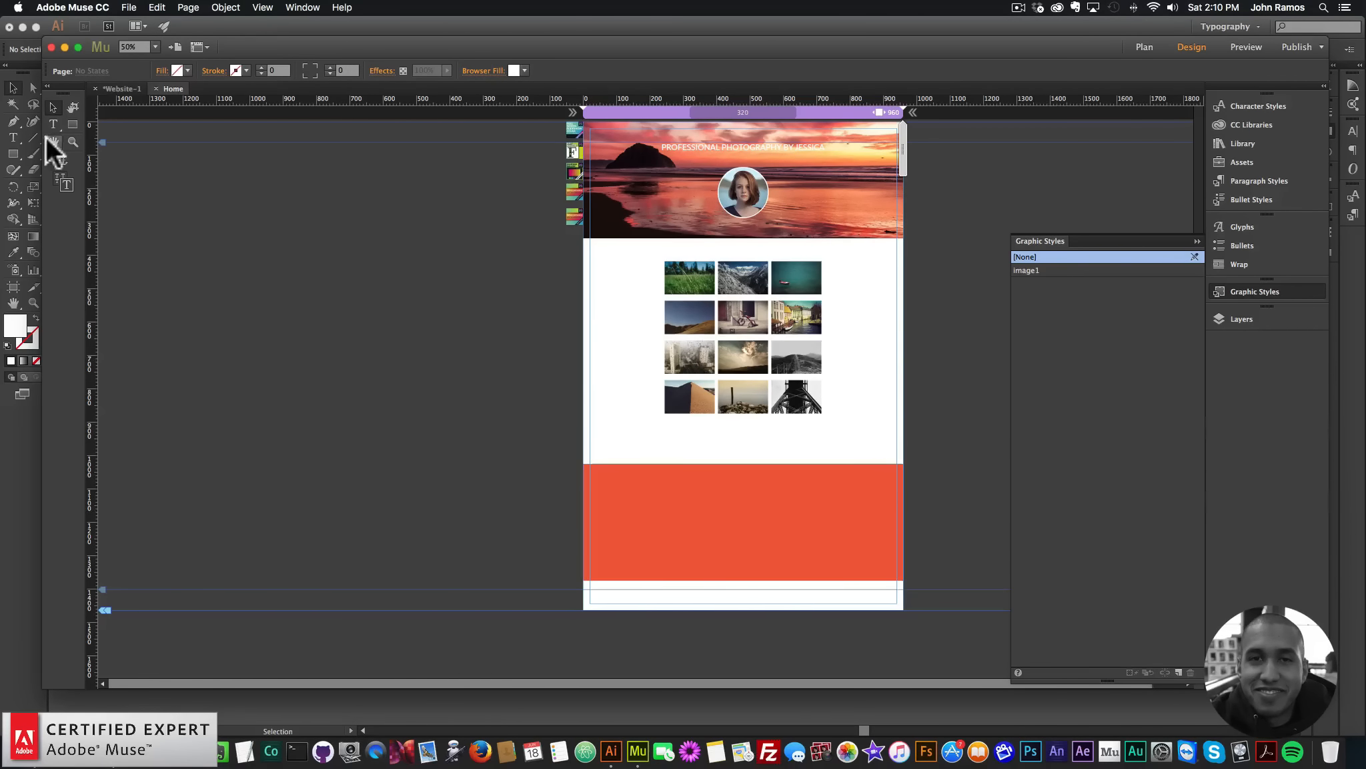
left_click(72, 124)
left_click_drag(709, 509, 784, 527)
left_click(187, 70)
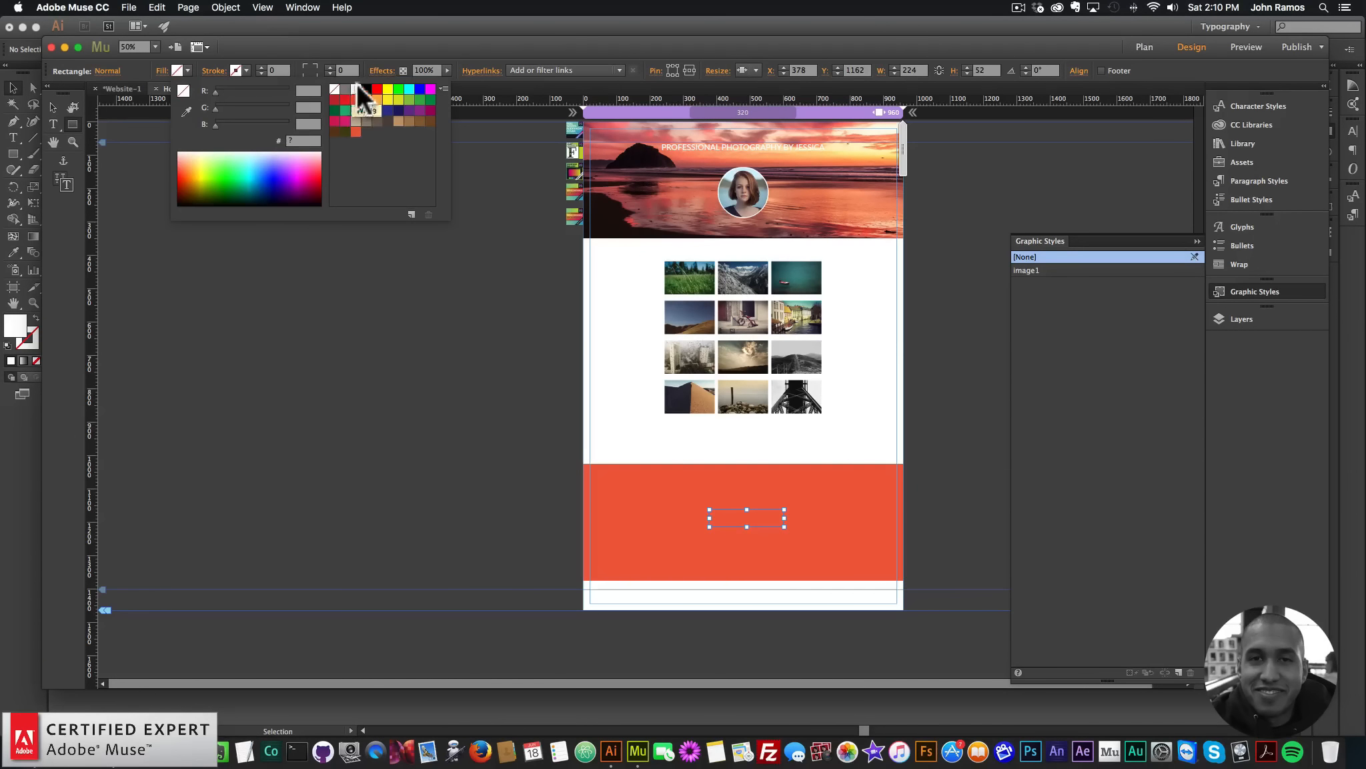
left_click(357, 87)
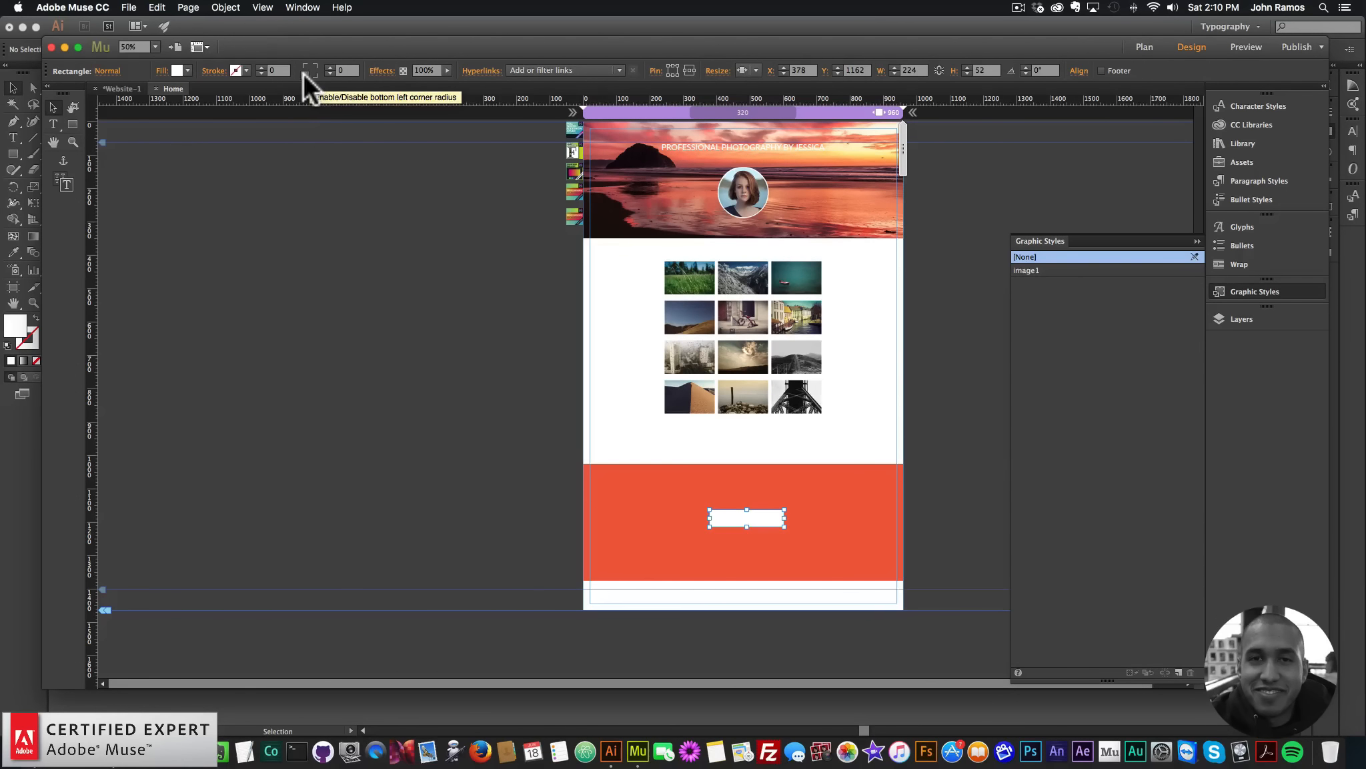
Step: Enable rounding on all four corners of the white rectangle and set the corner radius to 100
left_click(303, 73)
left_click(302, 64)
left_click(319, 63)
left_click(319, 77)
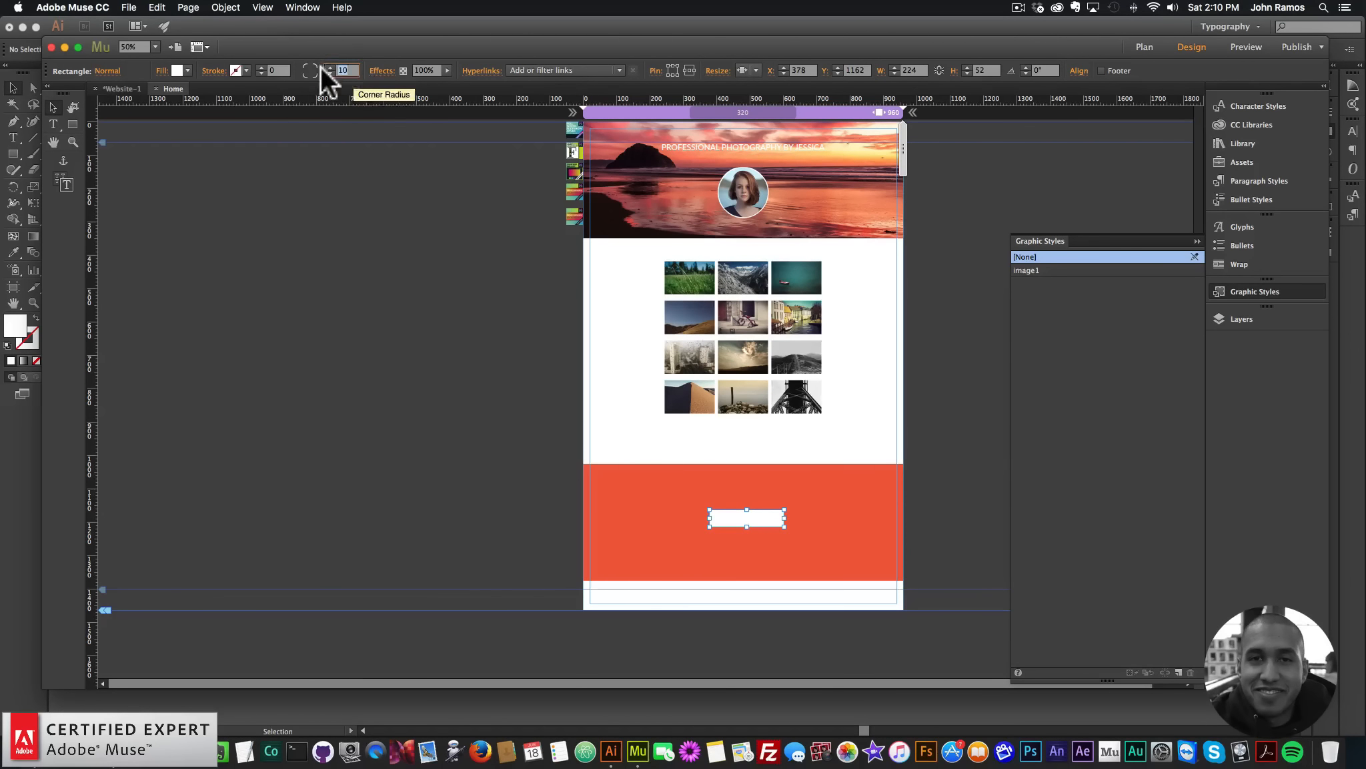
type("0")
key("Return")
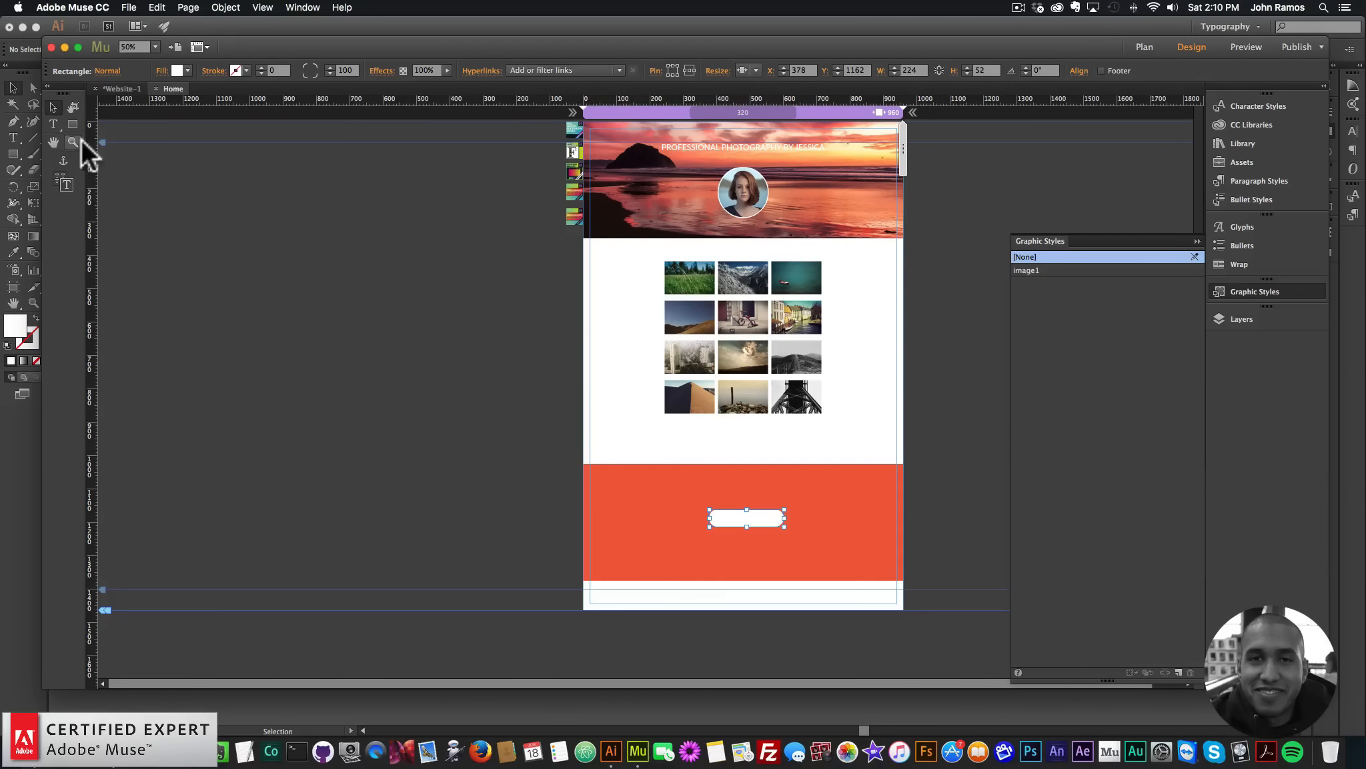
Step: Add a text frame about 169 px wide over the white button, reading "GET STARTED"
left_click(702, 572)
left_click(808, 551)
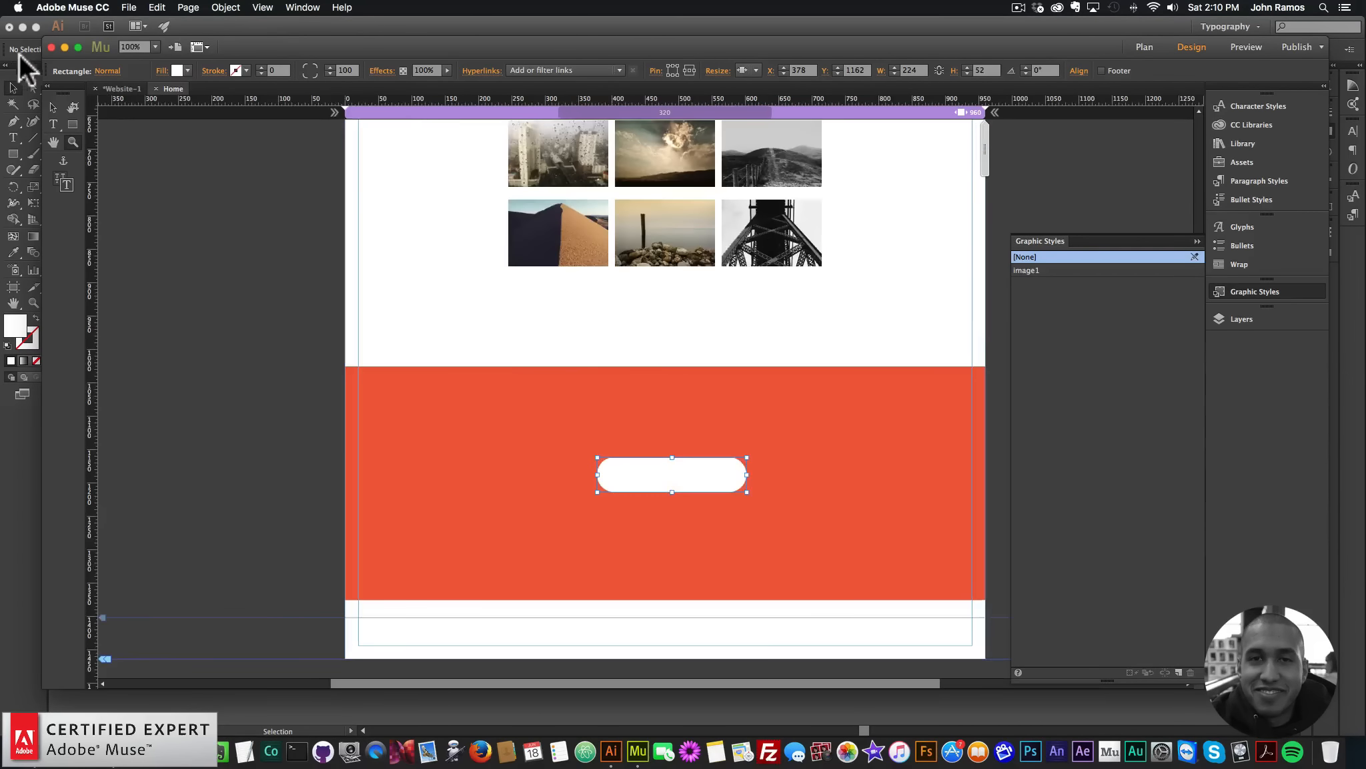
left_click(53, 124)
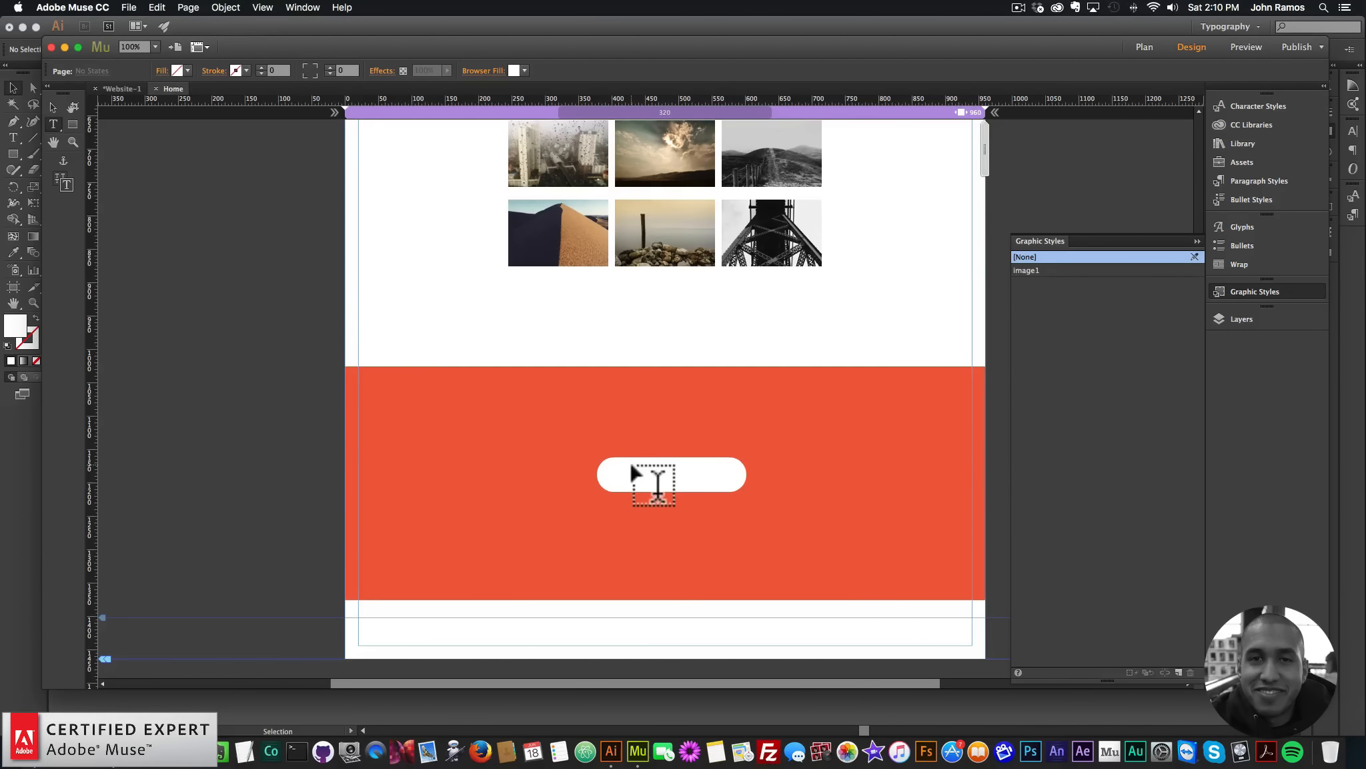
left_click_drag(631, 465, 745, 486)
type("GET STARTED")
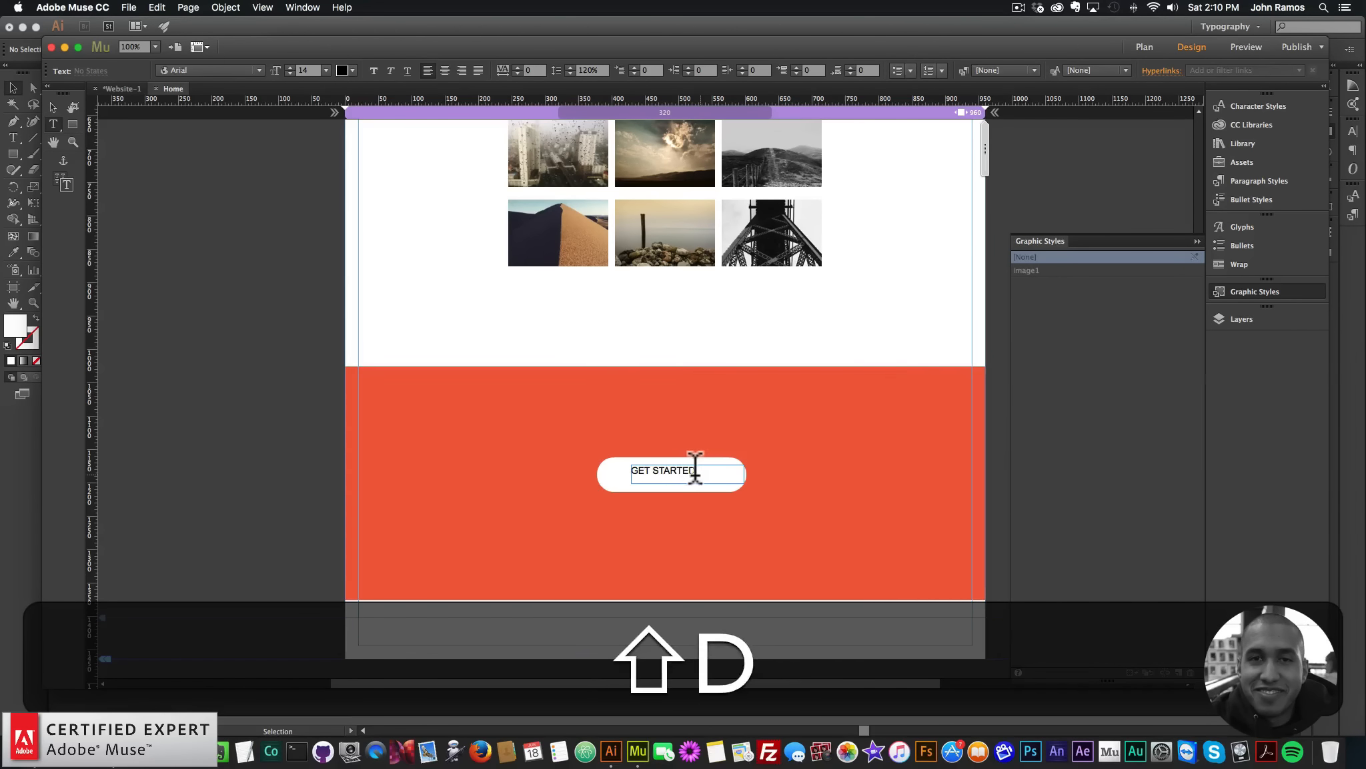
Step: Format the GET STARTED text in Lato at size 24, coloured with the section's orange-red and centre-aligned
key("super+a")
left_click(255, 69)
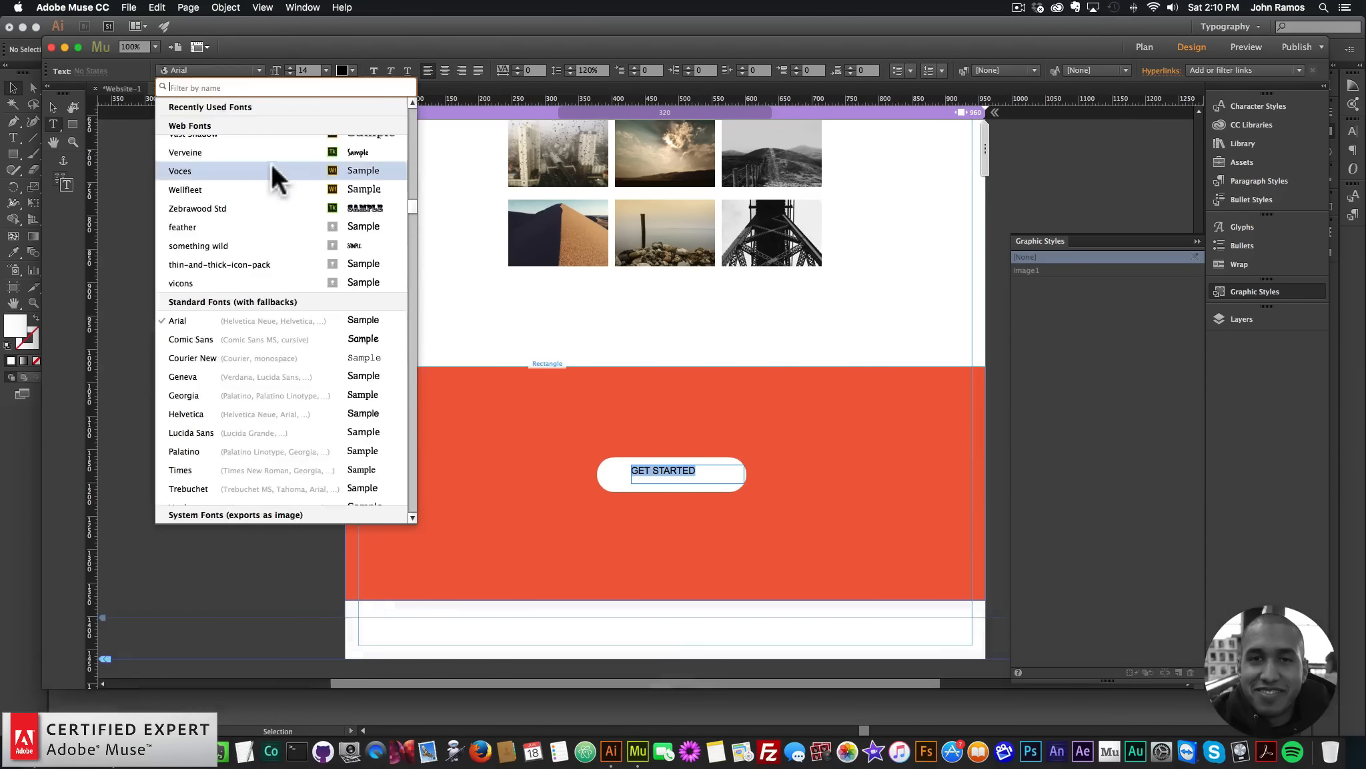
scroll(401, 160, "up", 10)
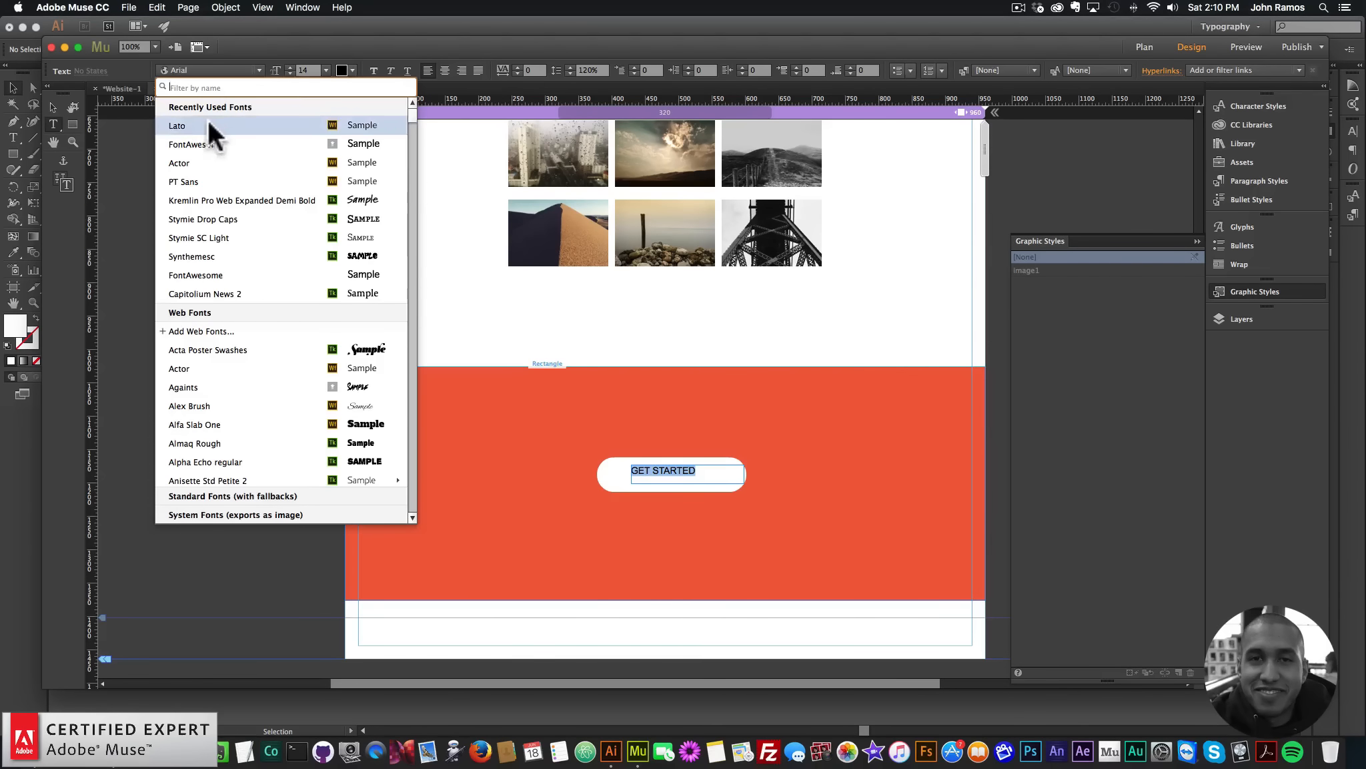
left_click(206, 119)
left_click(327, 69)
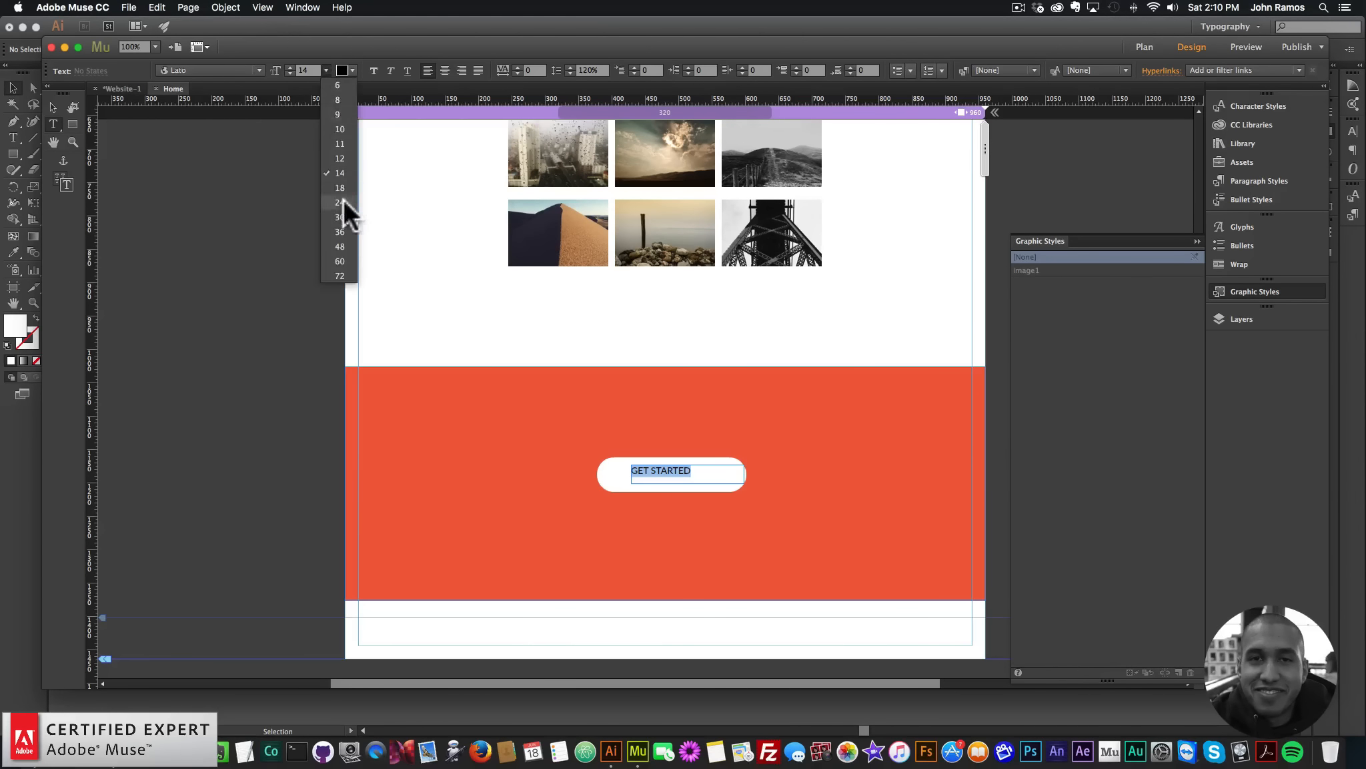
left_click(343, 199)
left_click(351, 66)
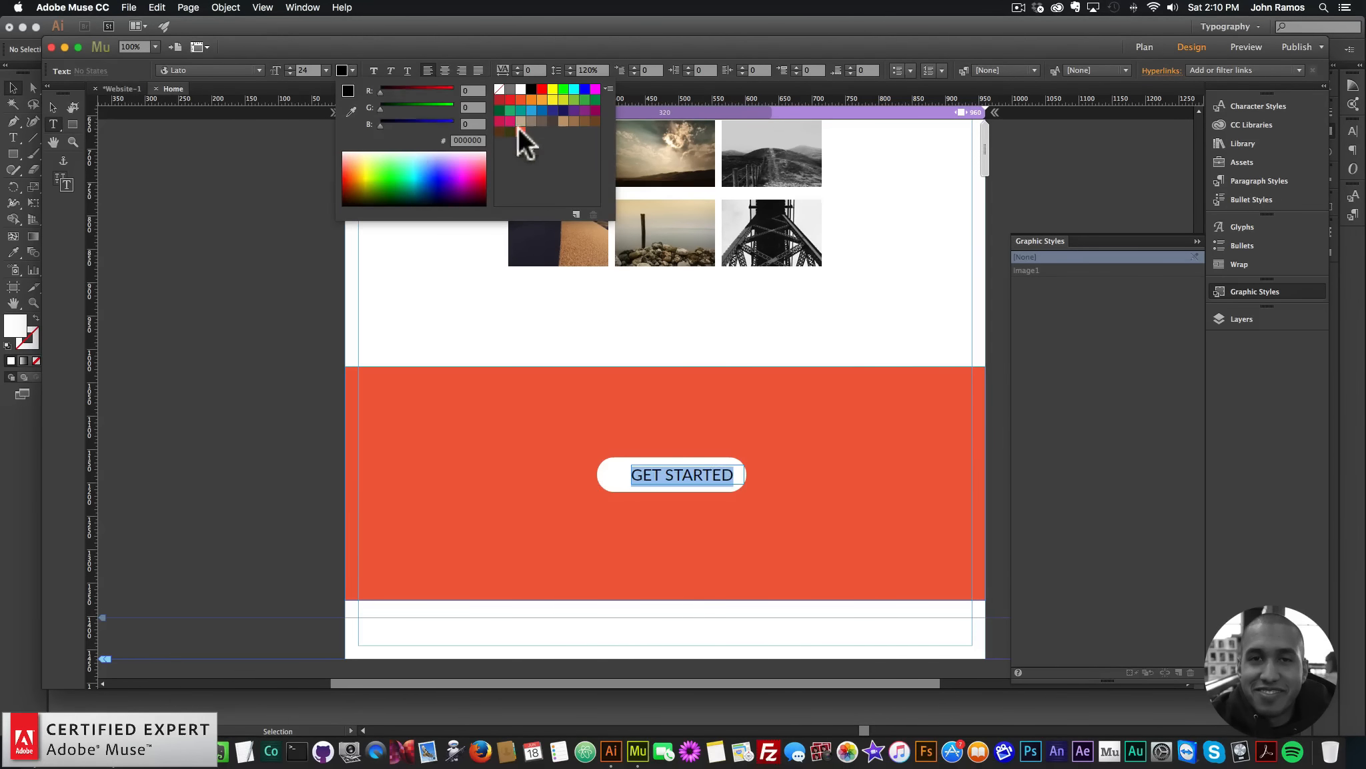
left_click(519, 138)
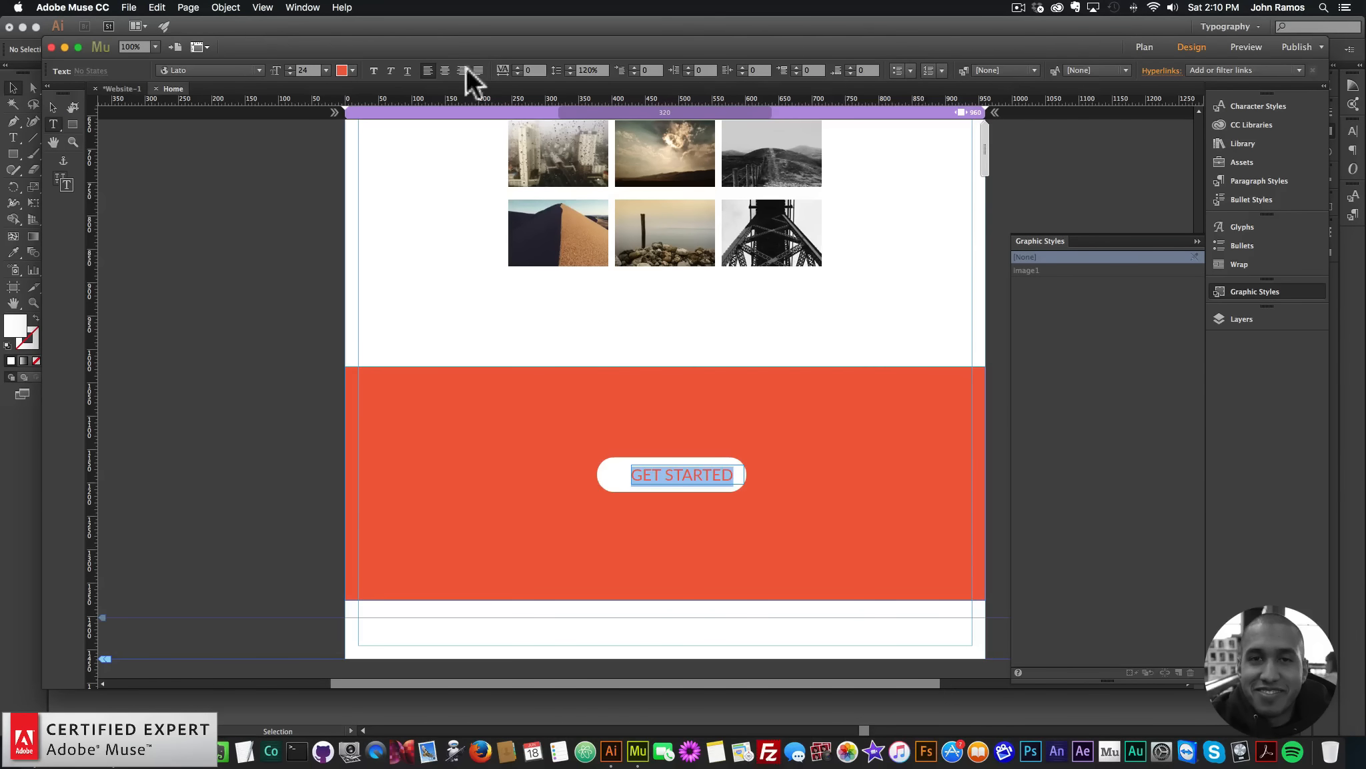
left_click(444, 70)
Step: Move the GET STARTED text frame so it sits centred on the white rounded button
left_click(52, 107)
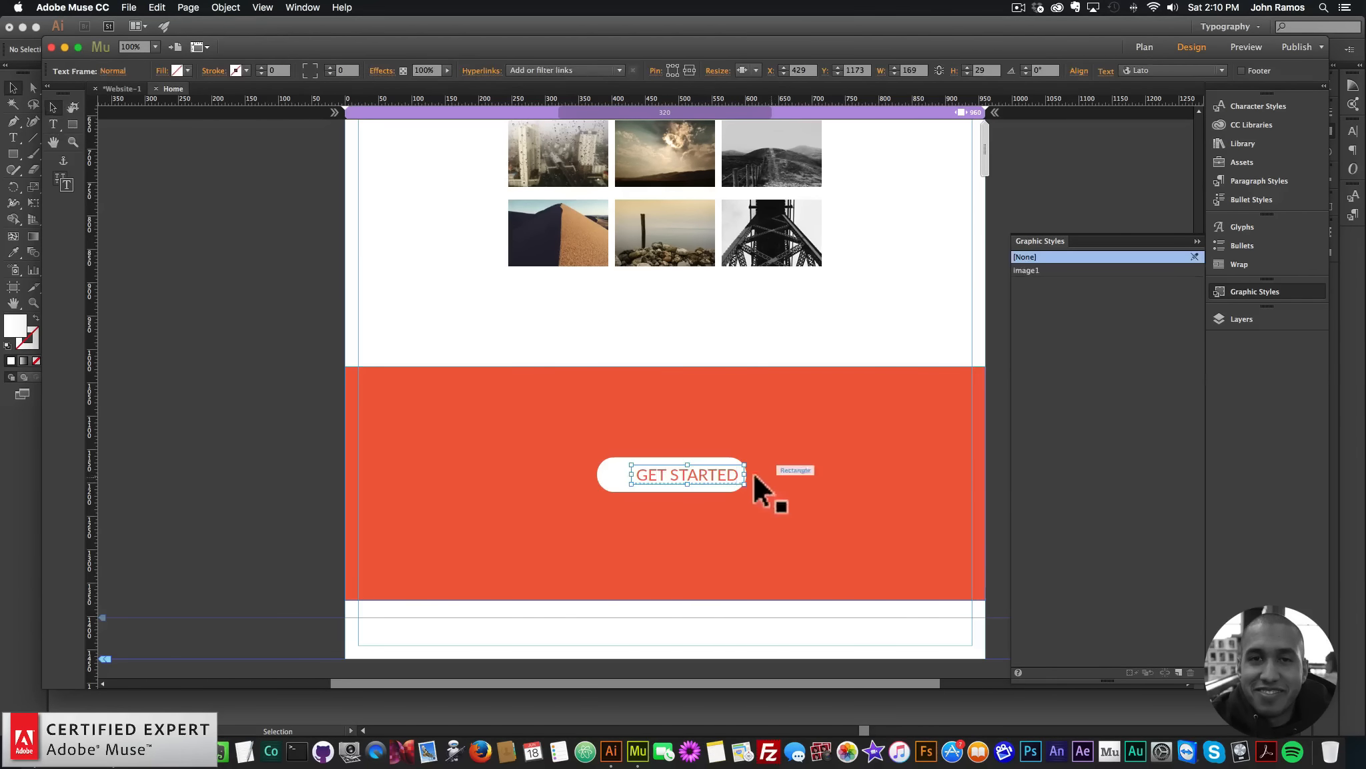
left_click(688, 469)
left_click_drag(690, 467, 687, 466)
left_click(732, 468)
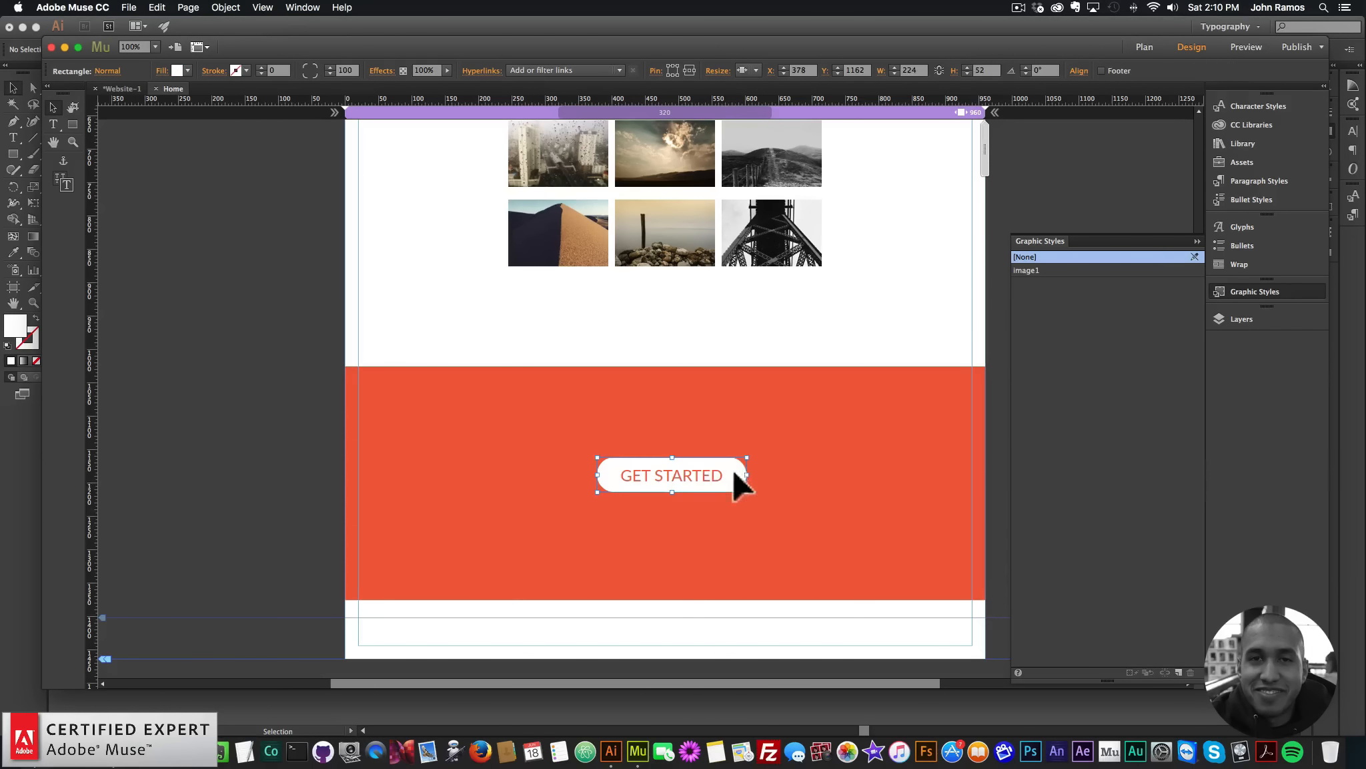
left_click(592, 561)
Step: Move the text frame and white button together so they are centred horizontally on the page
left_click(674, 477)
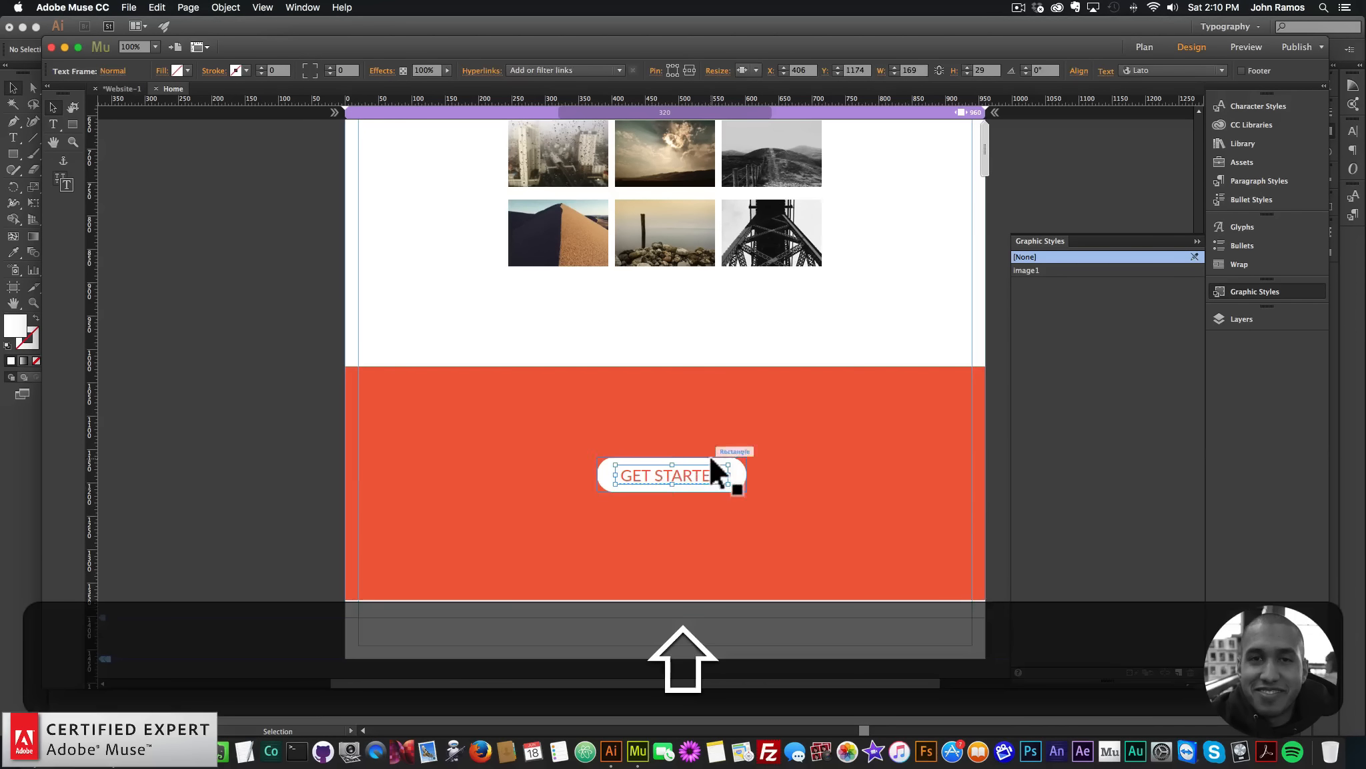
left_click_drag(705, 460, 698, 464)
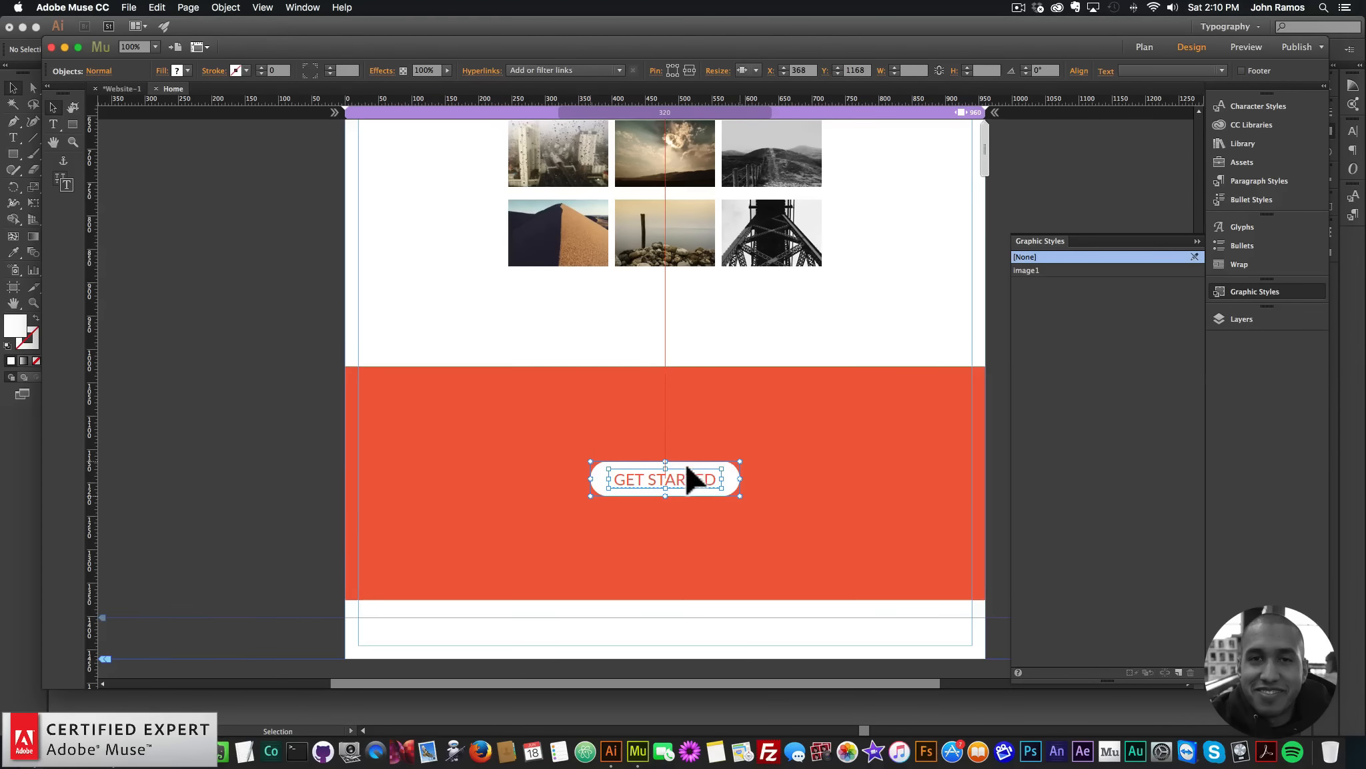
left_click(675, 479)
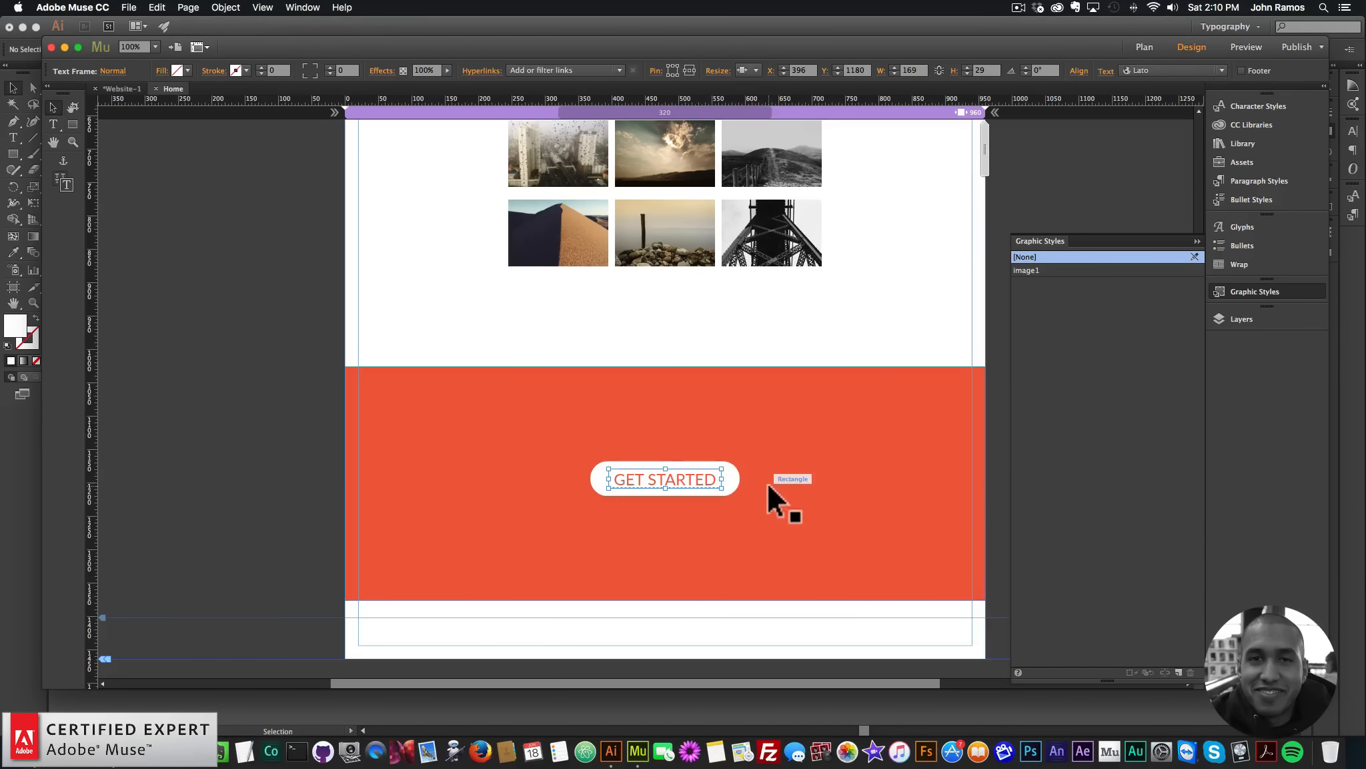
left_click(268, 278)
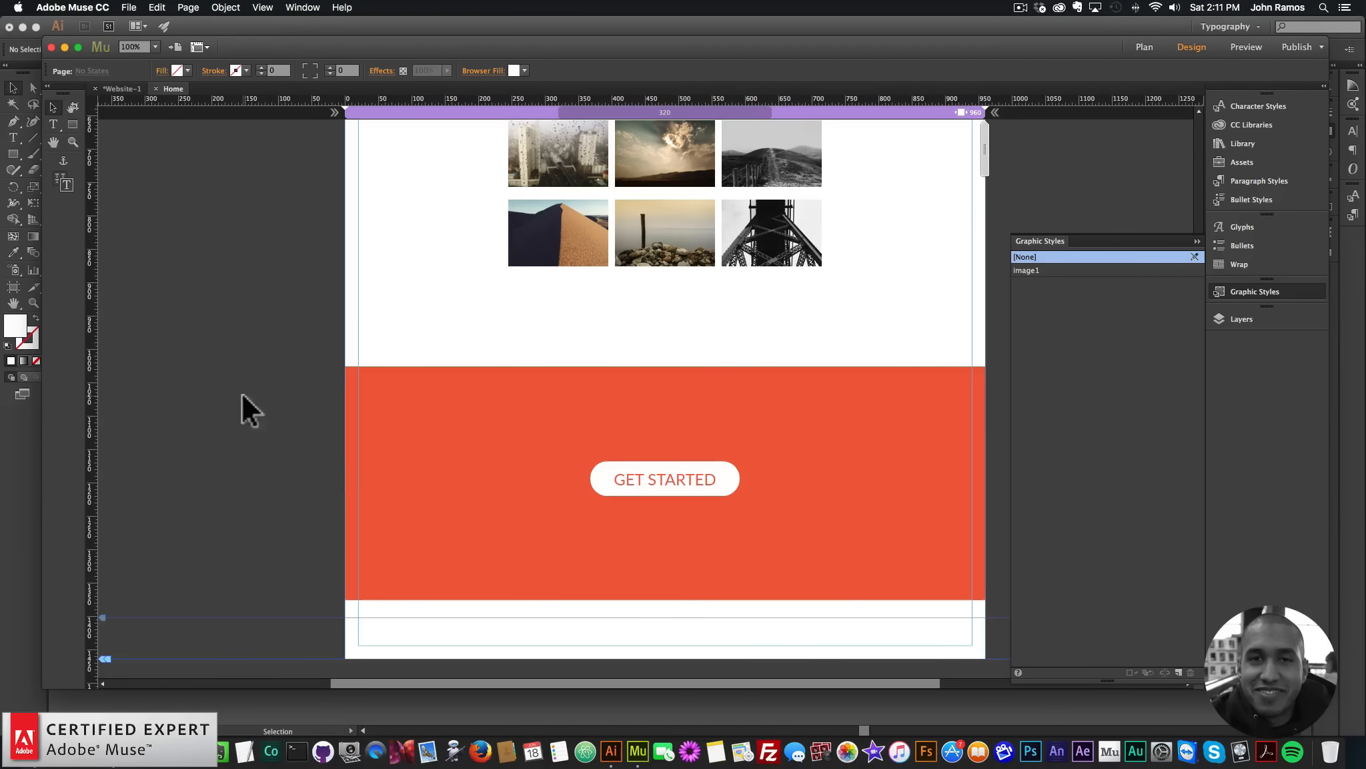
Step: Preview the page in the browser and examine the parallax image section near the page's end
left_click(128, 7)
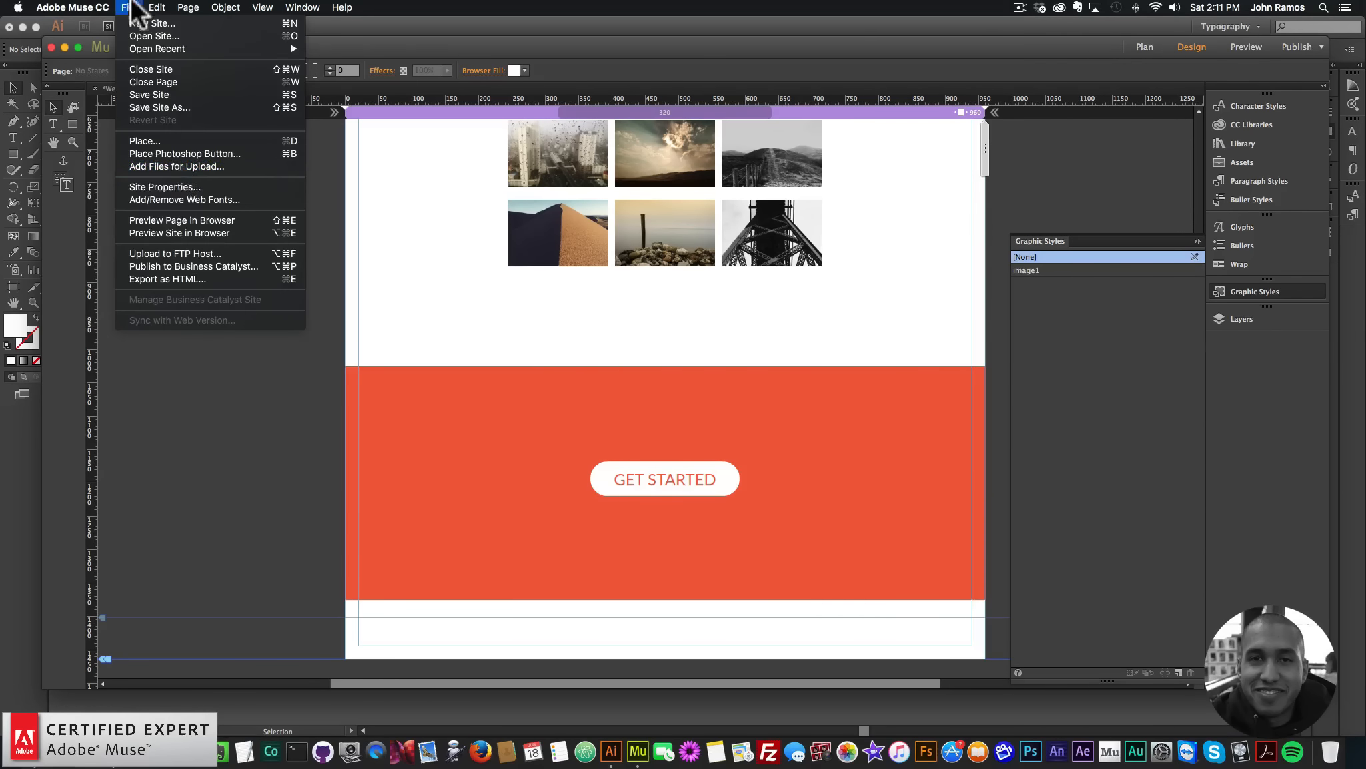
left_click(178, 220)
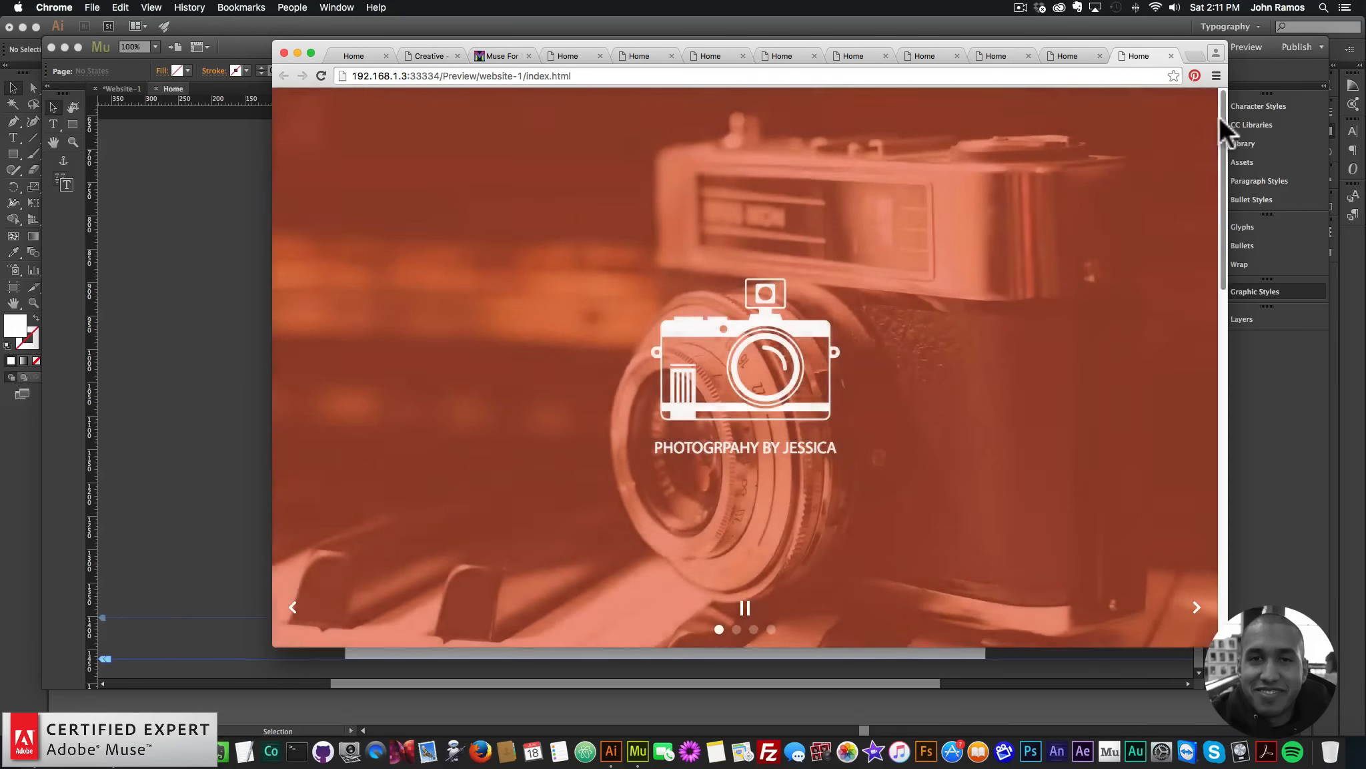
left_click_drag(1222, 121, 1158, 483)
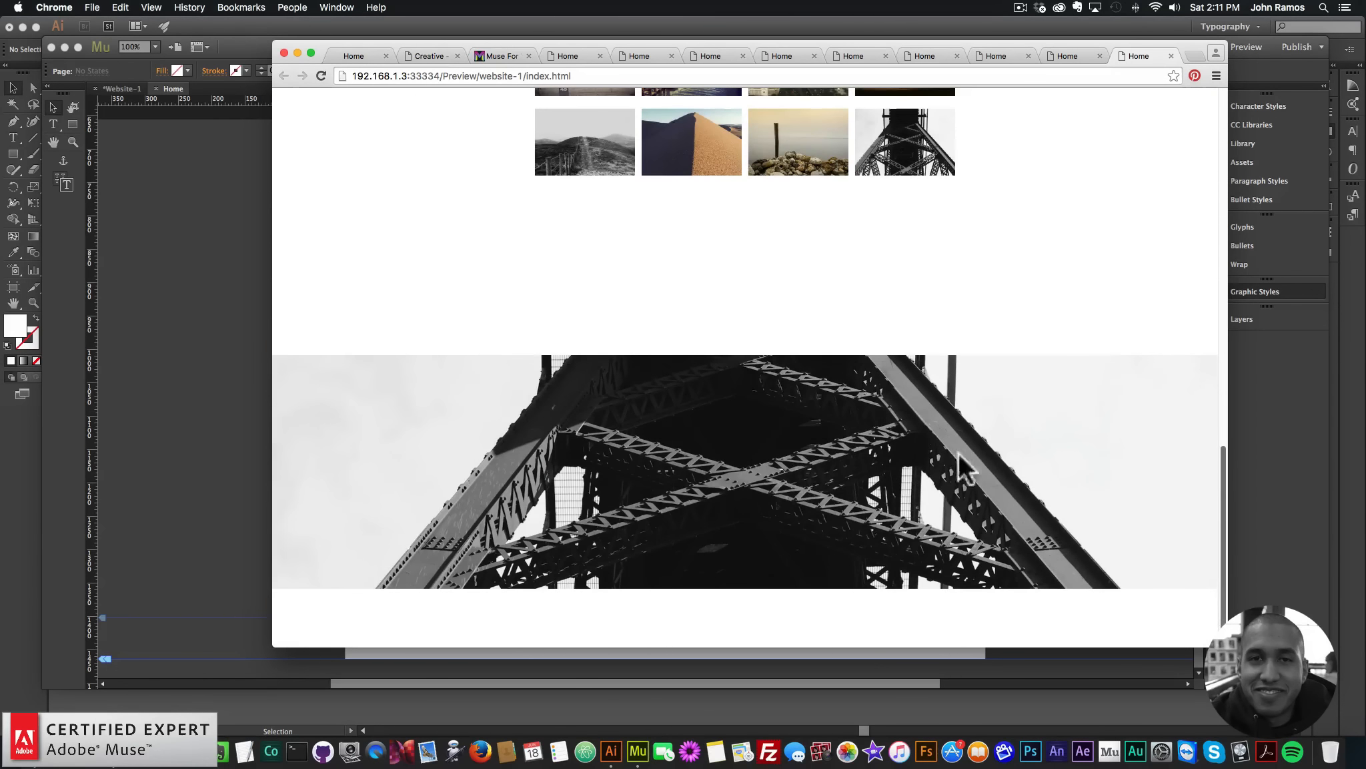
Step: Return to Adobe Muse and set the Z-Index of the Parallax Image Background widget to 5
left_click(261, 267)
scroll(317, 212, "up", 6)
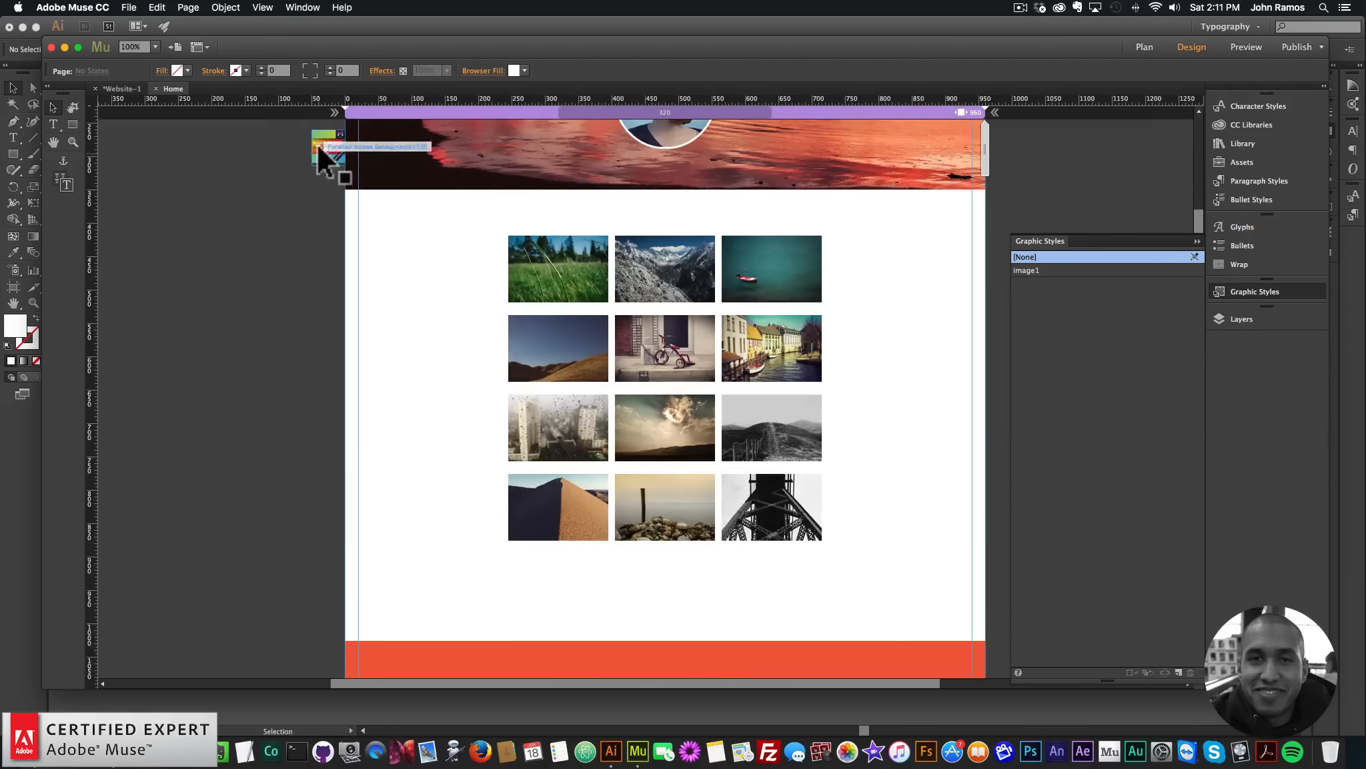
left_click(319, 147)
left_click(357, 129)
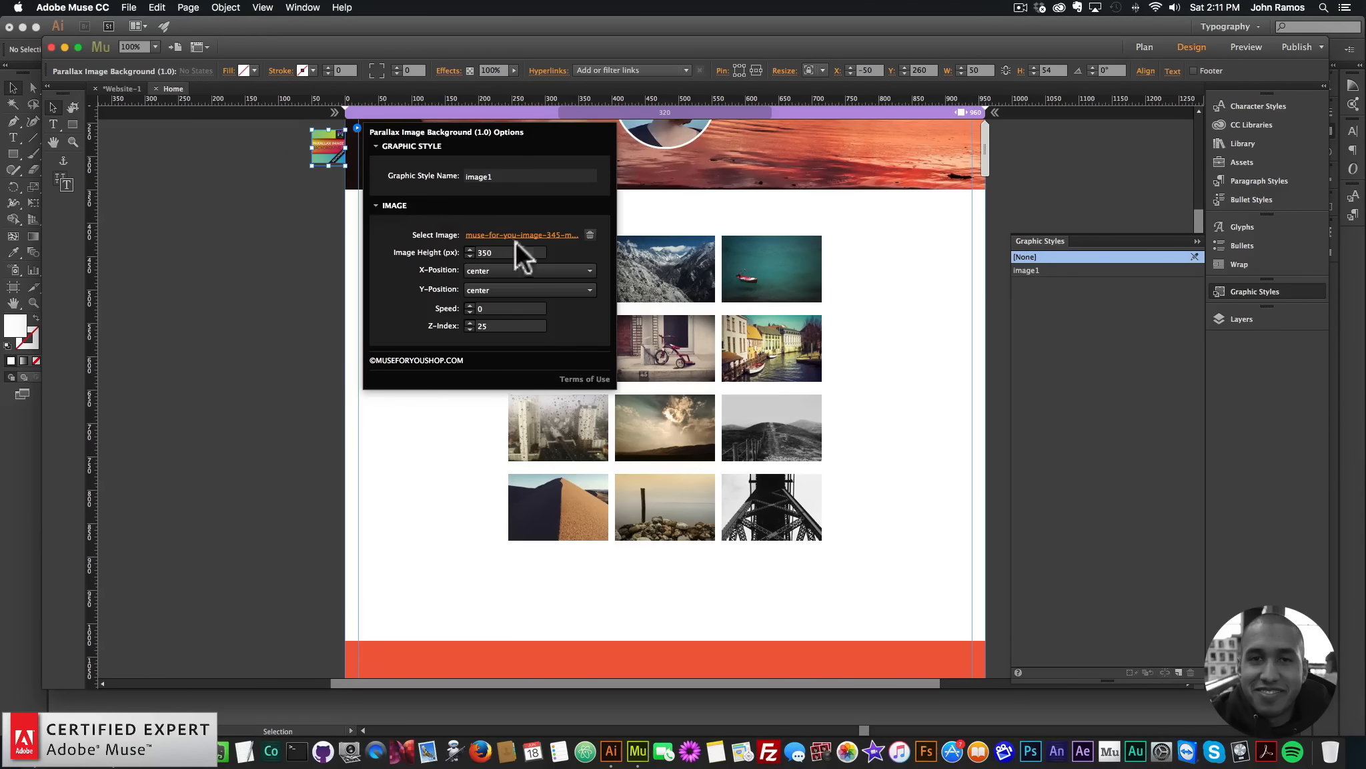
left_click(501, 326)
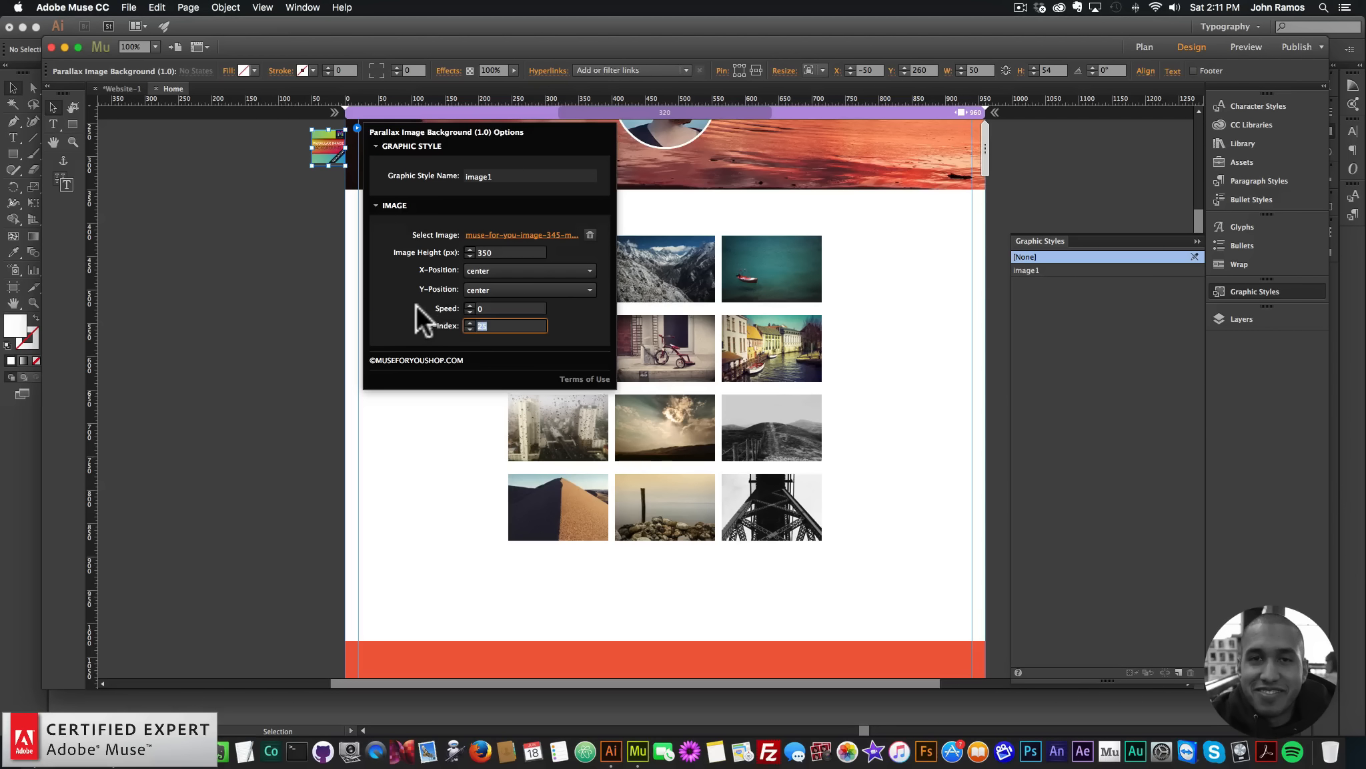
type("5")
key("Return")
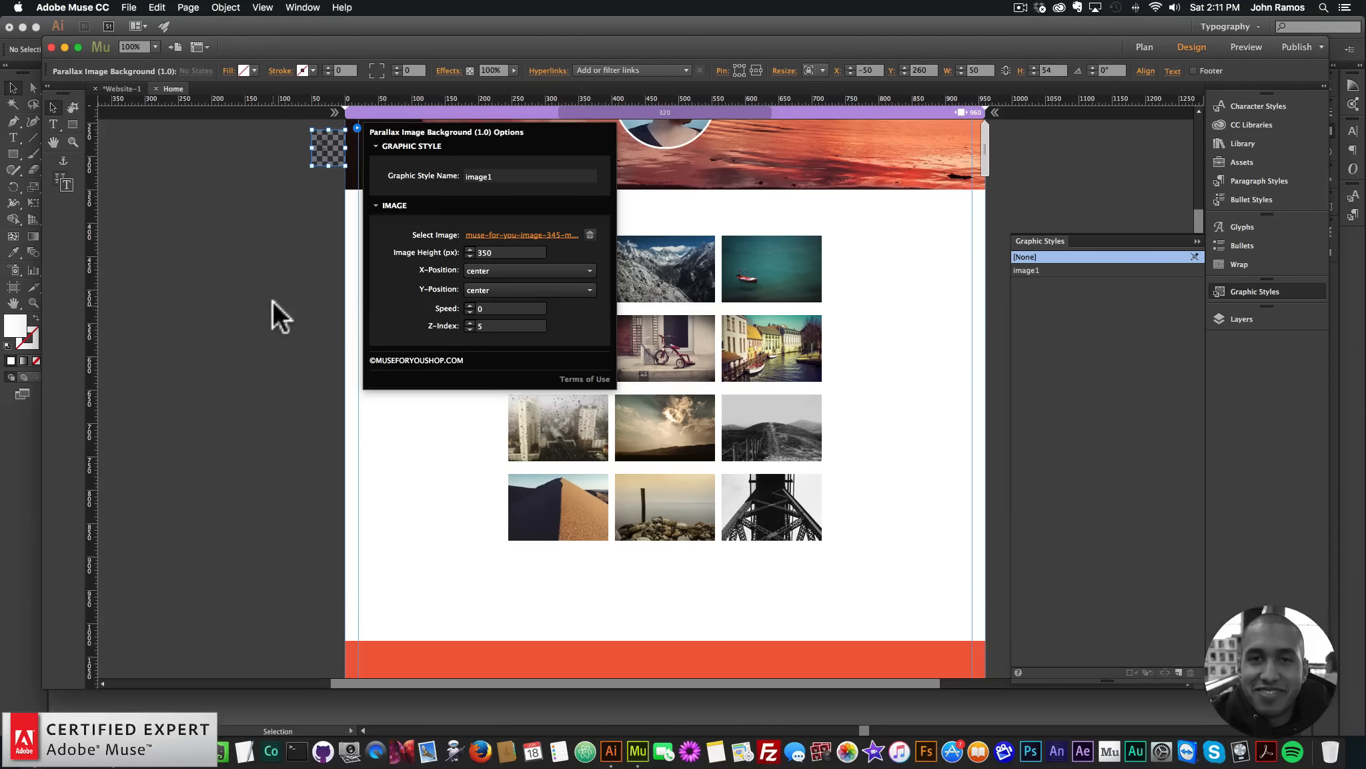
left_click(199, 286)
Step: Preview the page in the browser again and check the button over the parallax image
left_click(126, 8)
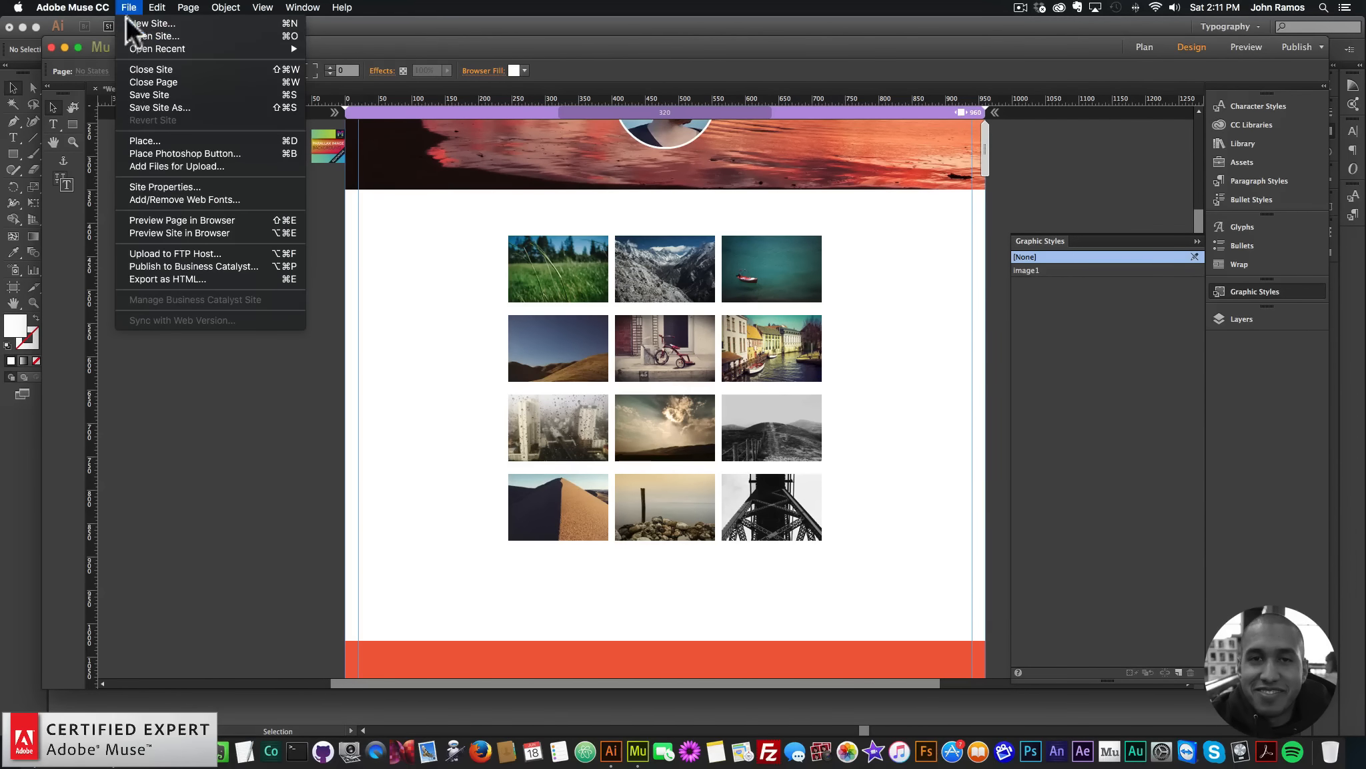
left_click(169, 215)
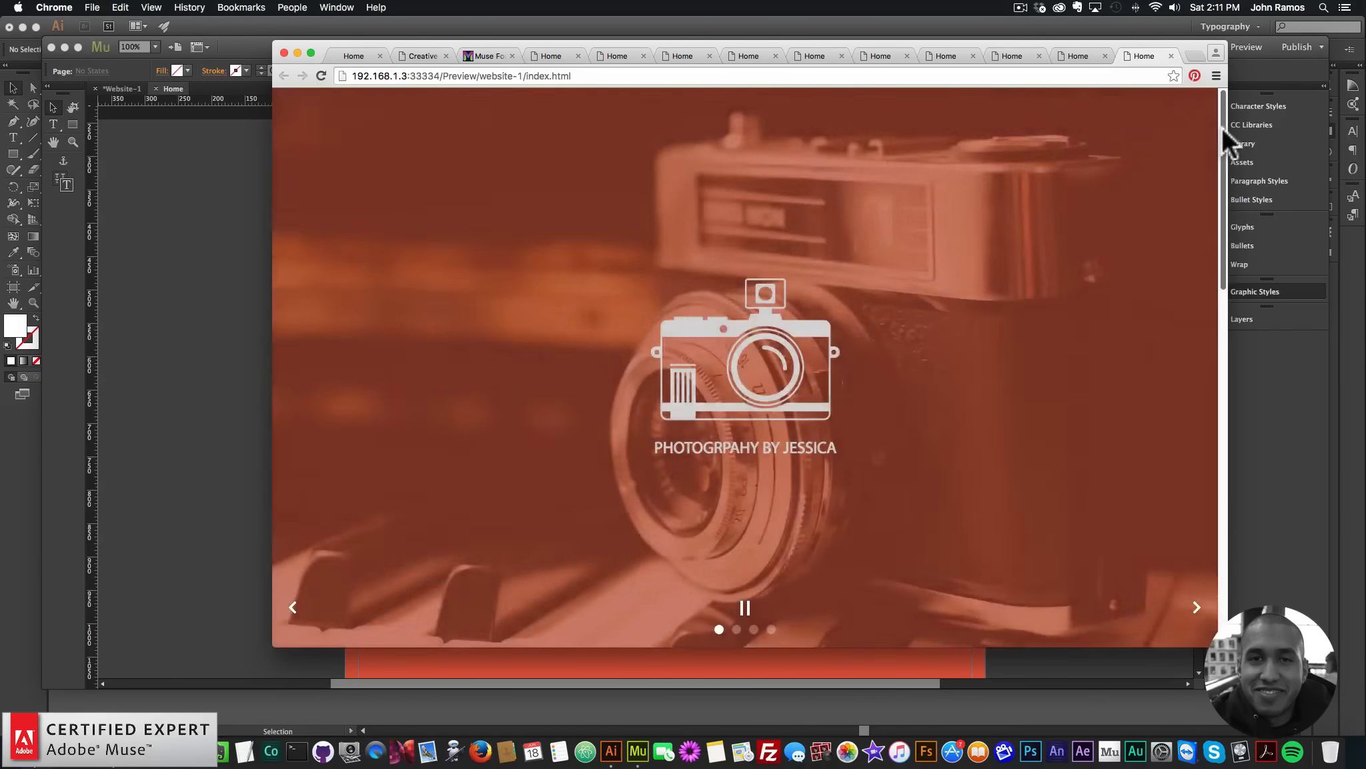
left_click_drag(1223, 126, 1191, 499)
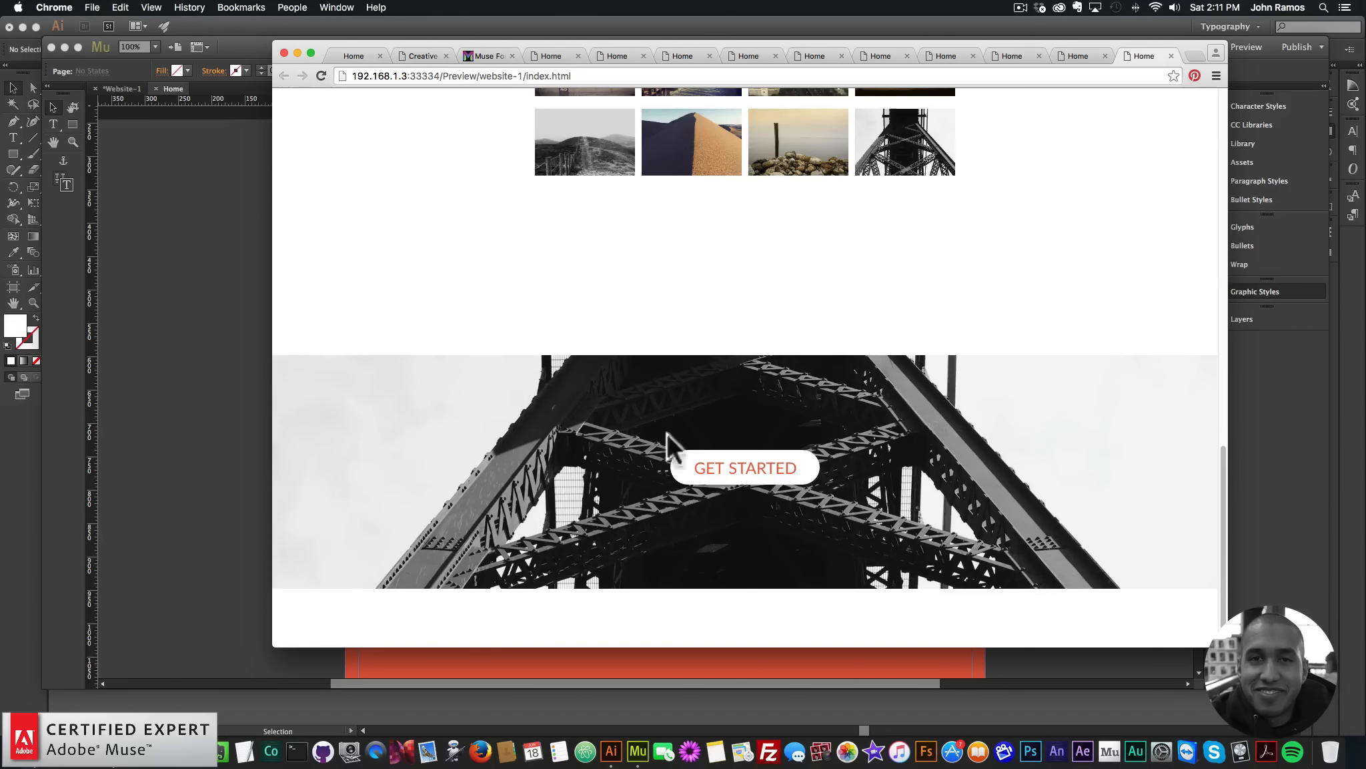
Step: Return to Adobe Muse and set the font size of the GET STARTED text to 18
left_click(234, 421)
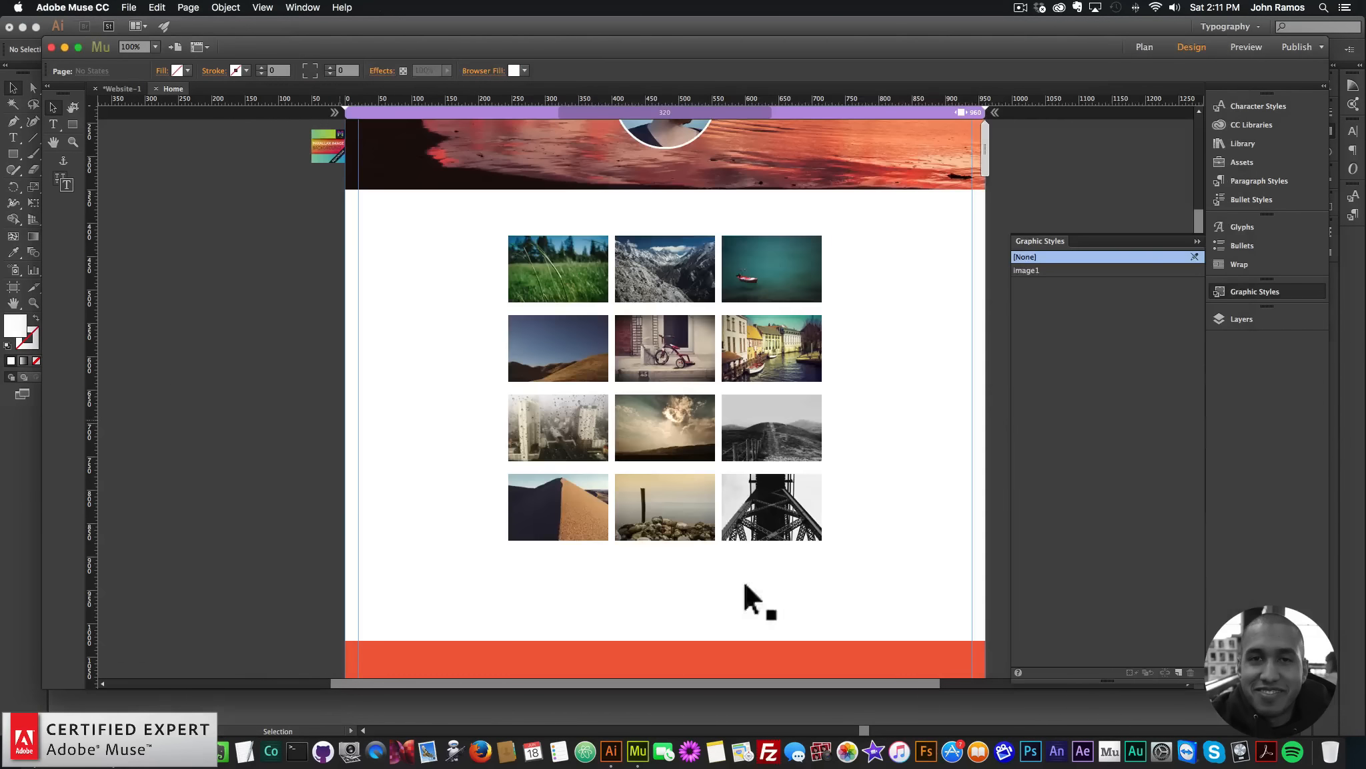
scroll(686, 557, "down", 5)
double_click(701, 554)
key("super+a")
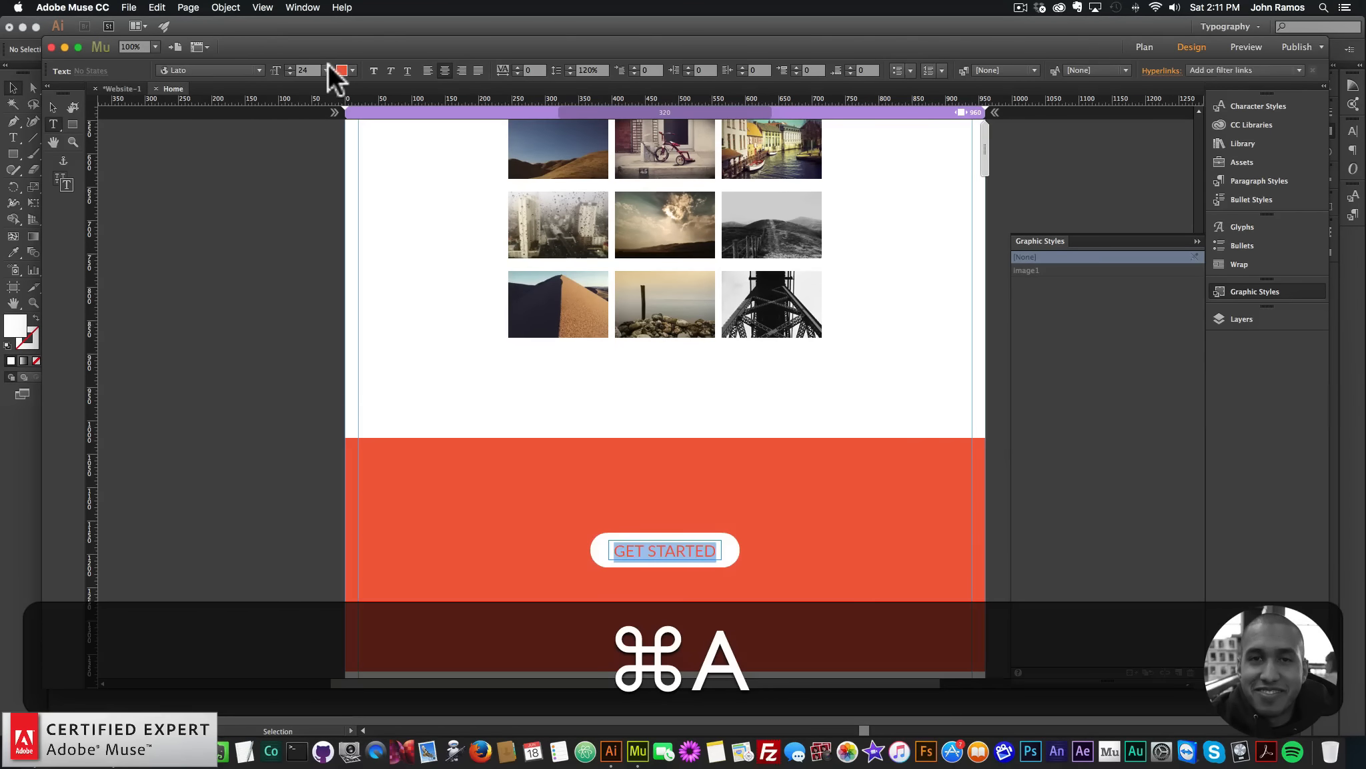
left_click(327, 70)
left_click(332, 179)
left_click(54, 107)
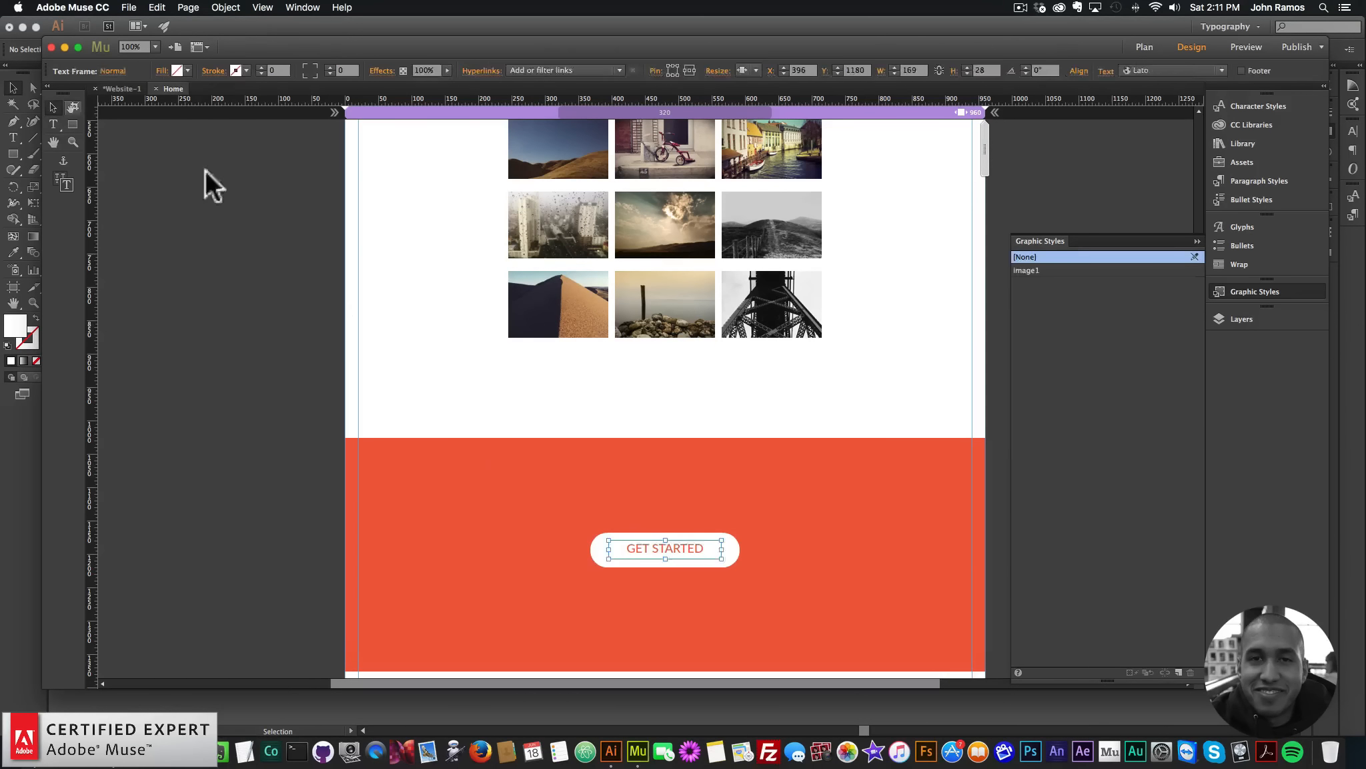
Step: Nudge the GET STARTED text down to Y 1182 and lower the white button's top edge slightly to balance the label vertically
key("shift+Down")
key("shift+Up")
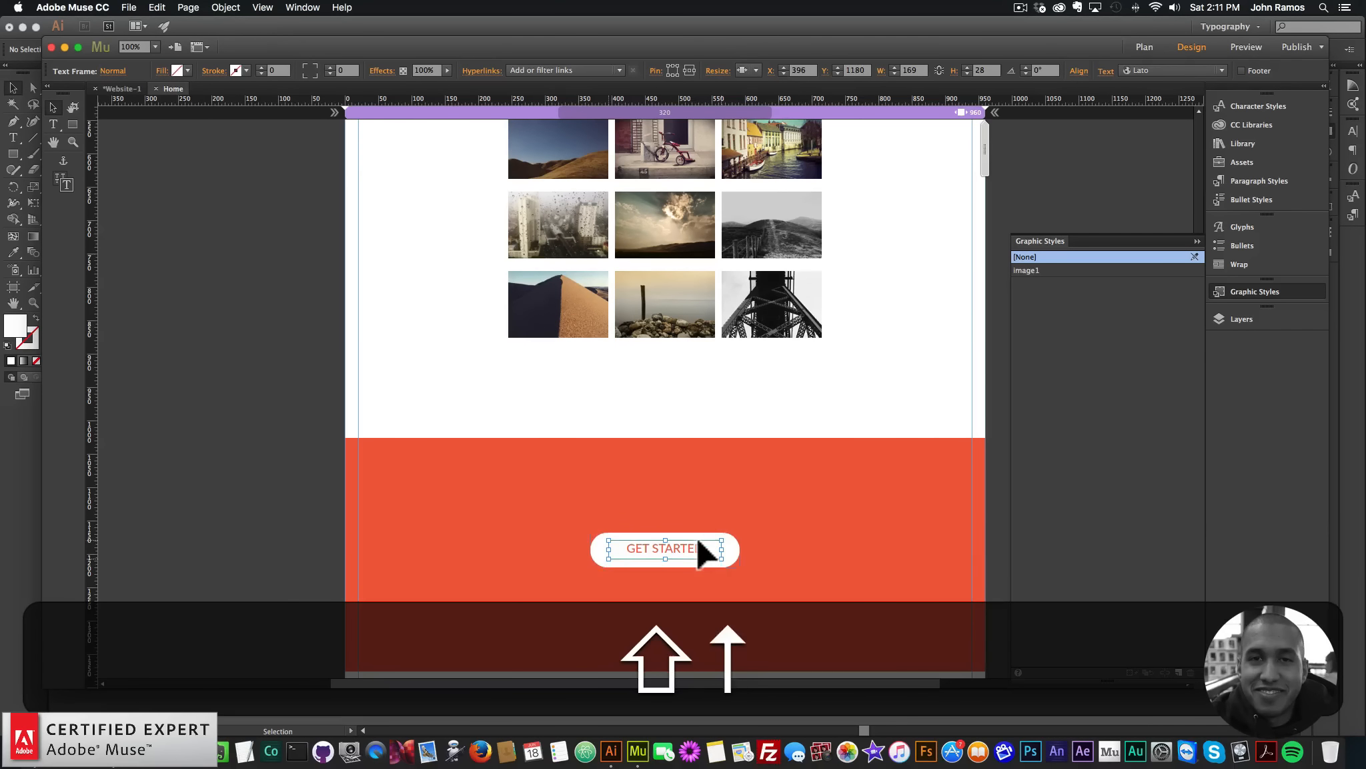
key("Down")
key("Down")
left_click(692, 535)
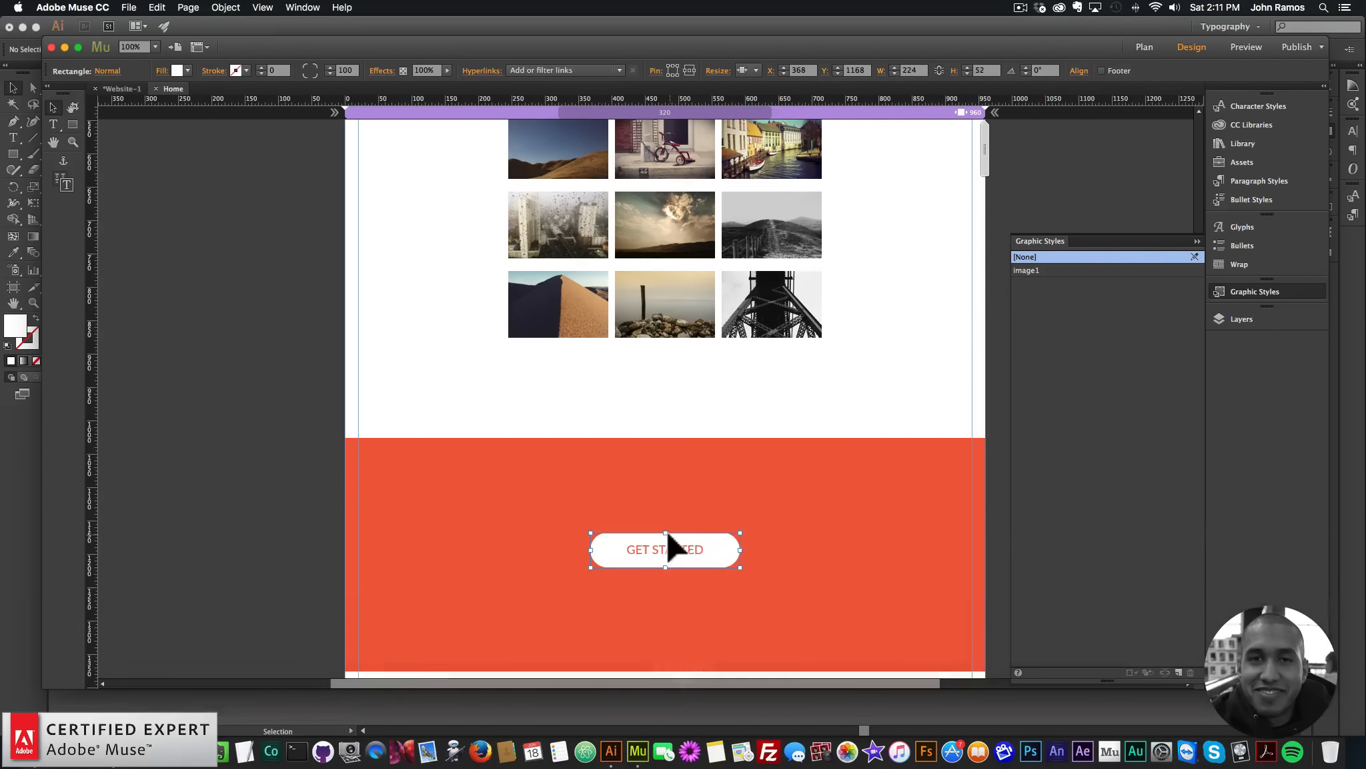
left_click(664, 550)
key("Down")
key("Down")
key("Down")
key("Down")
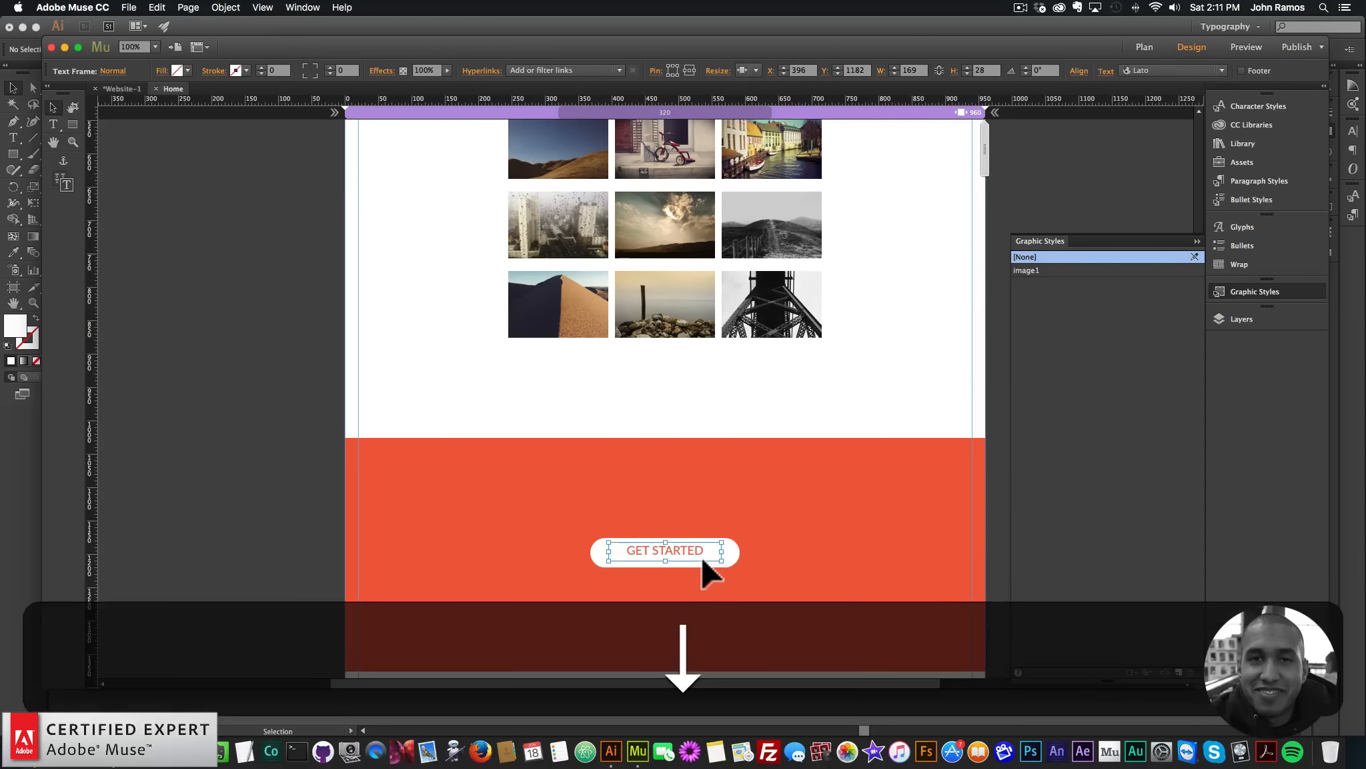
Step: Nudge the GET STARTED text vertically to fine-tune its position inside the white button
key("Up")
left_click(404, 477)
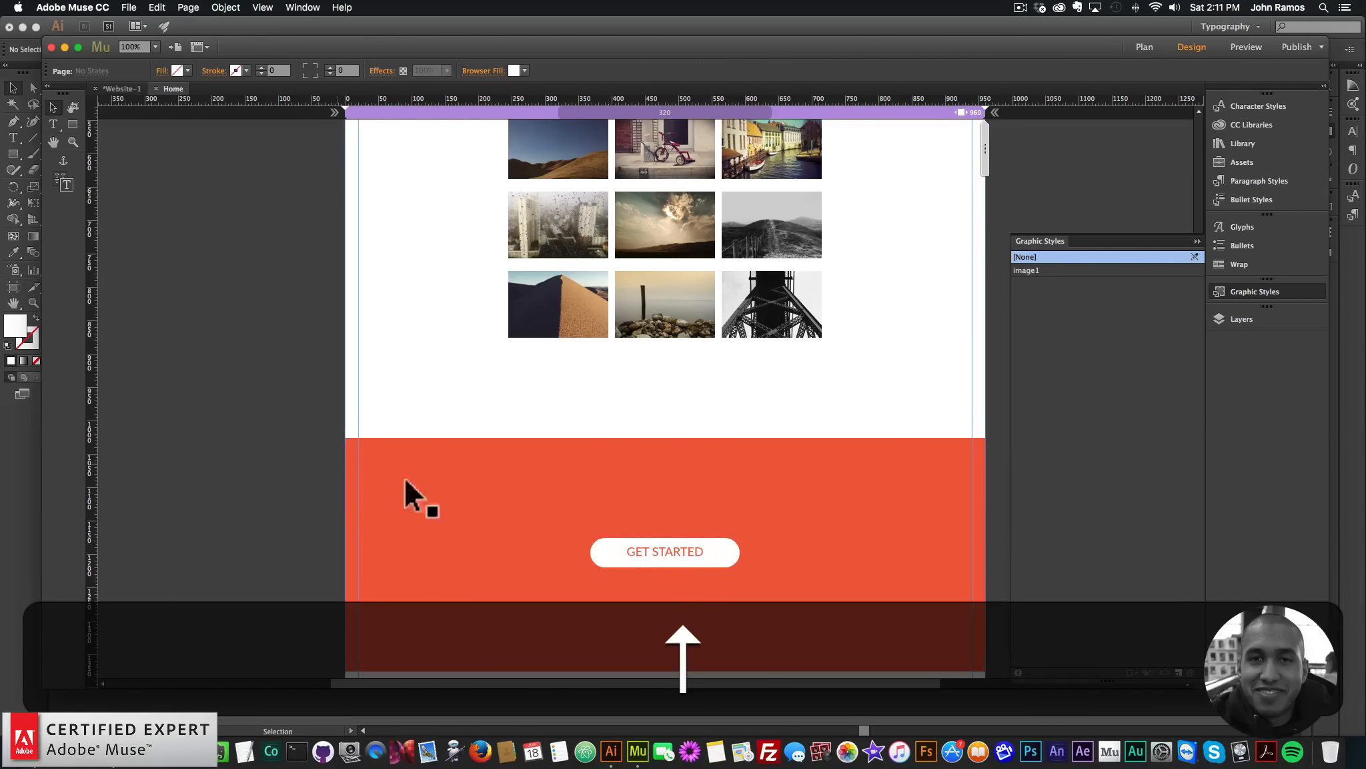
scroll(734, 460, "down", 3)
left_click(1271, 294)
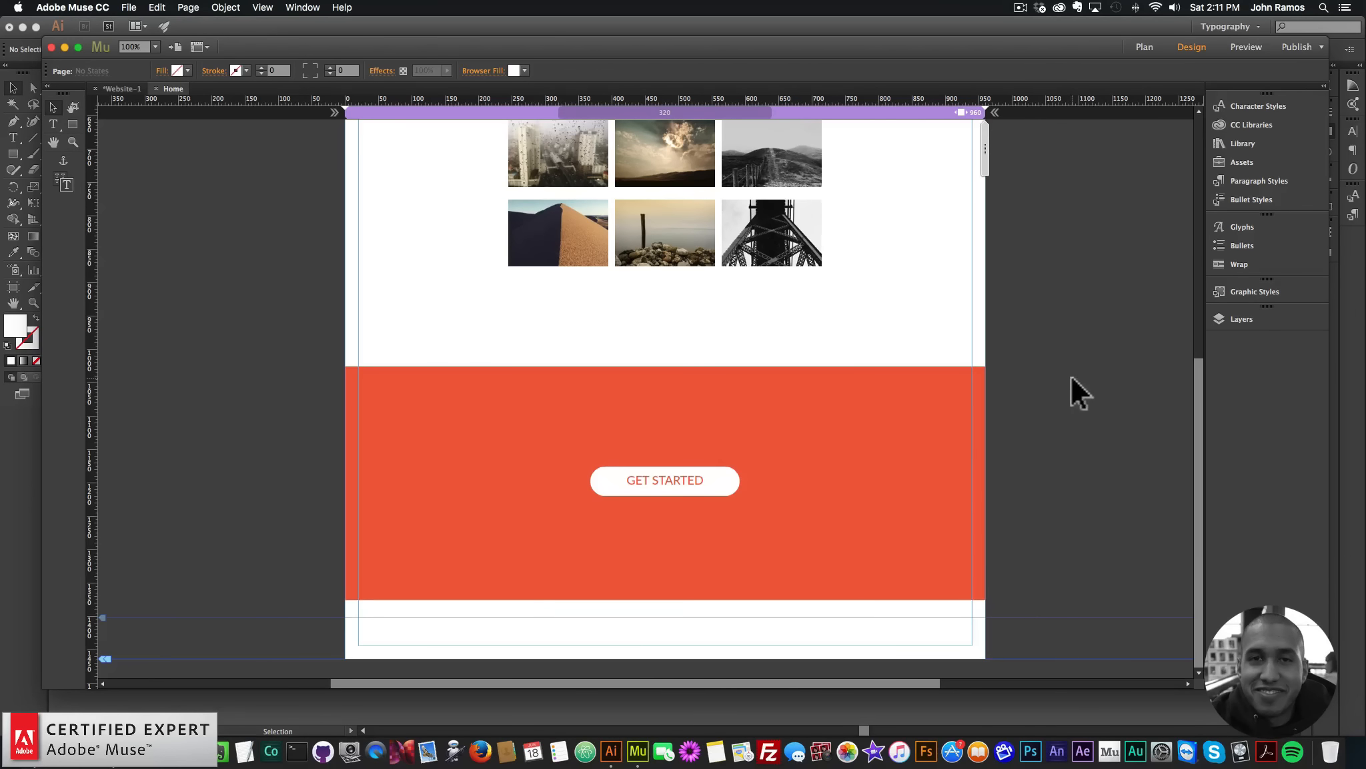
Step: Duplicate the red full-width rectangle and place the copy further down the page at Y 1867
left_click(372, 444)
key("super+minus")
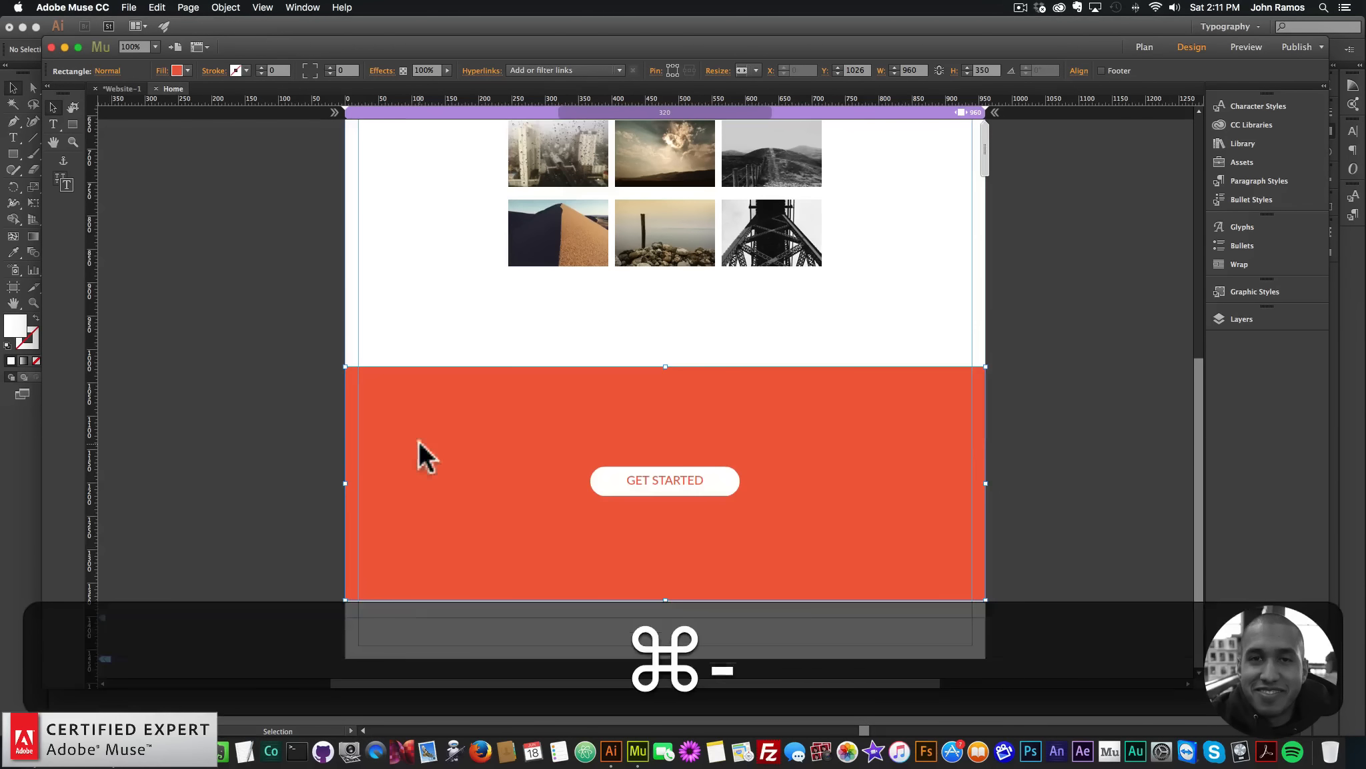
key("super+v")
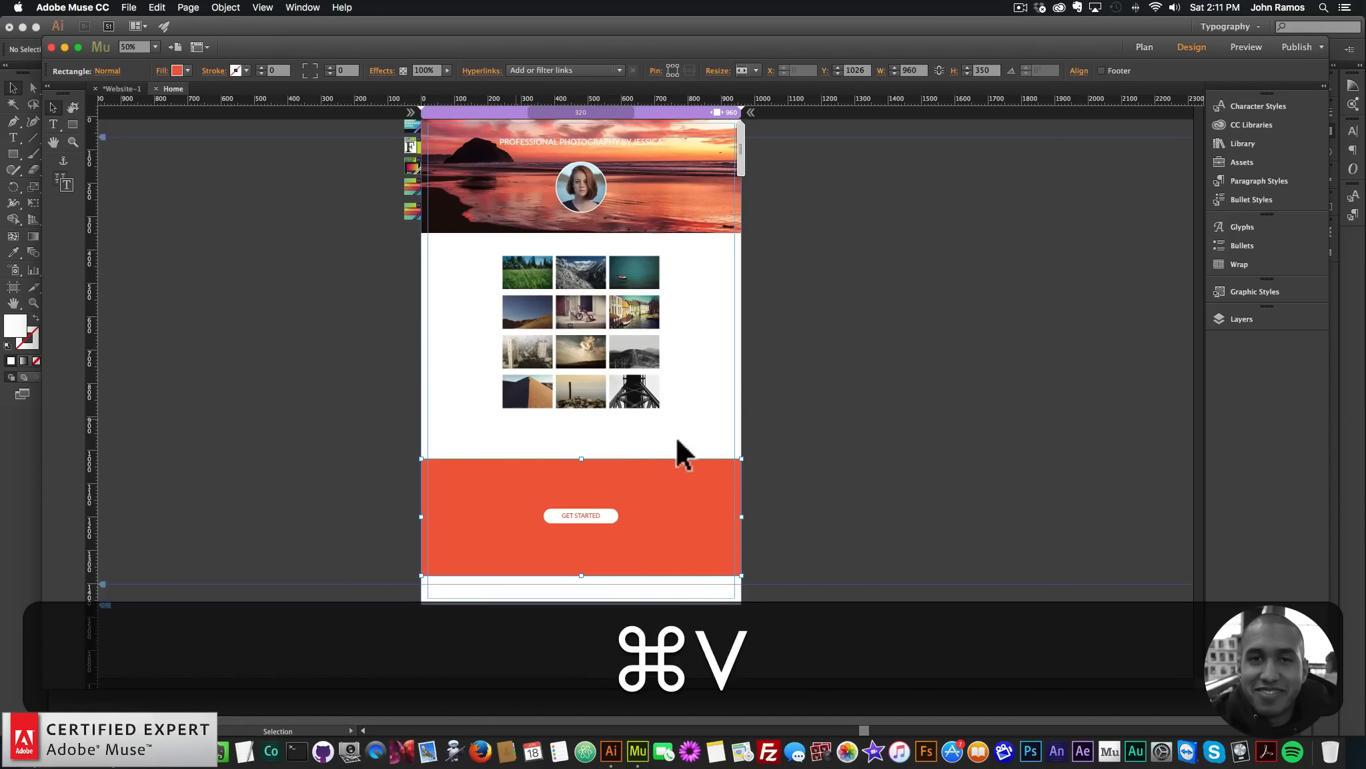
left_click_drag(696, 438, 683, 619)
key("super+minus")
left_click_drag(461, 397, 526, 452)
Step: Create a graphic style named image2 for the lower red rectangle
left_click(1253, 291)
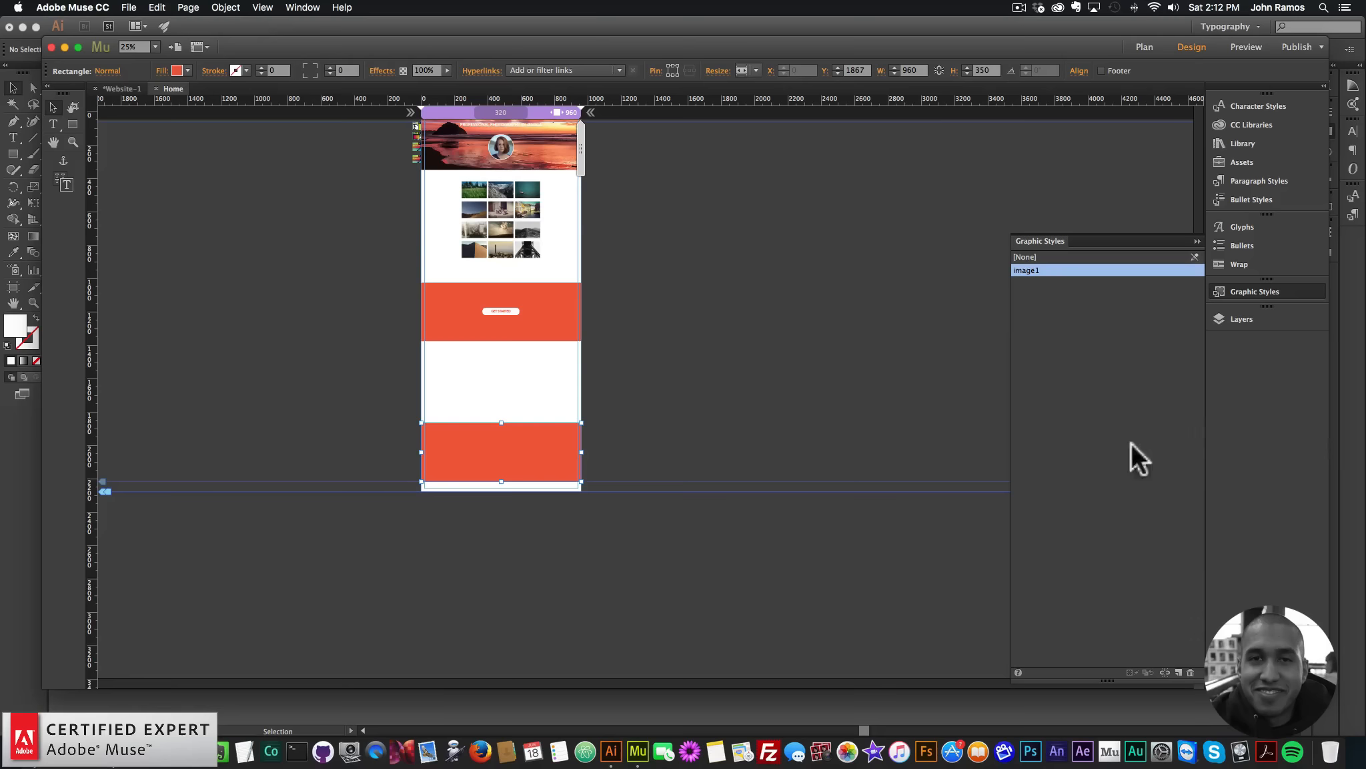
left_click(1178, 673)
double_click(1037, 270)
type("image2")
key("Return")
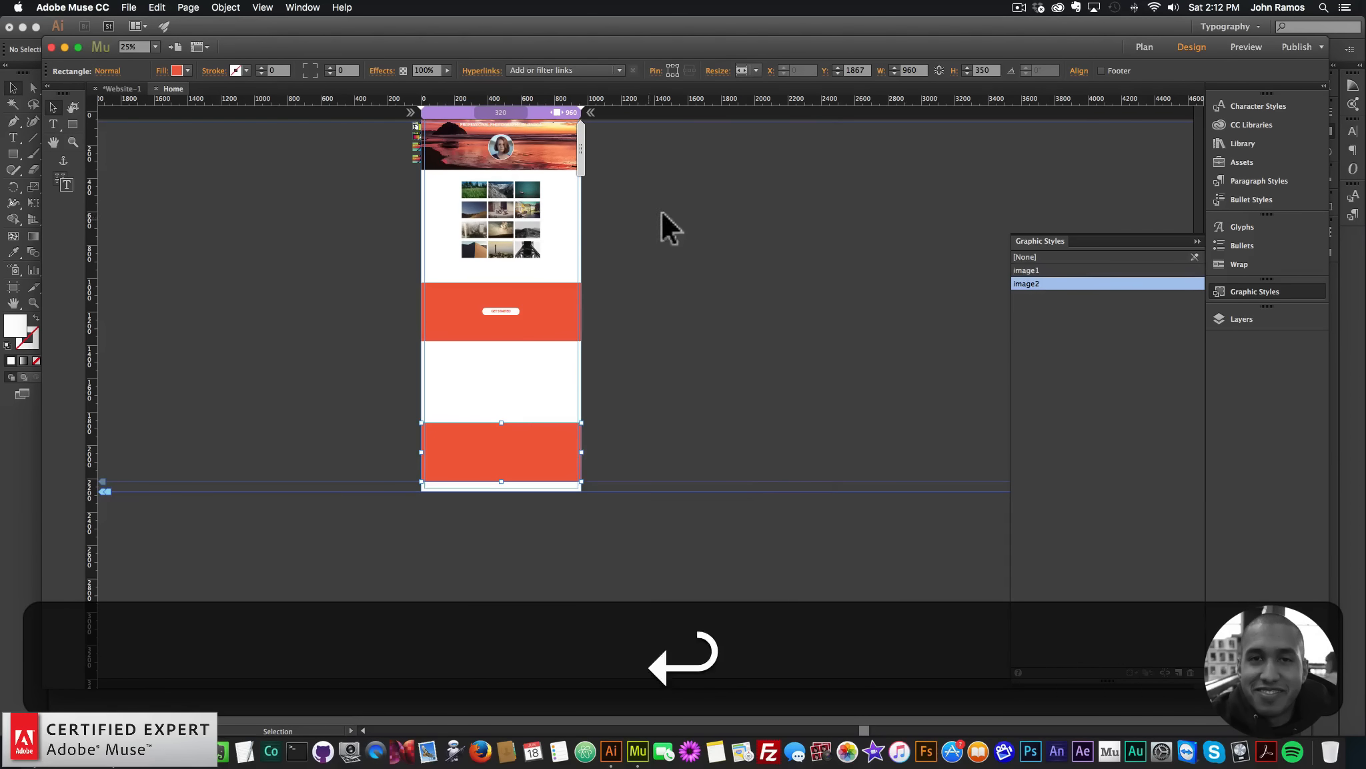
Step: Duplicate the Parallax Image Background widget and place the copy directly below the original beside the page
left_click(660, 209)
key("super+equal")
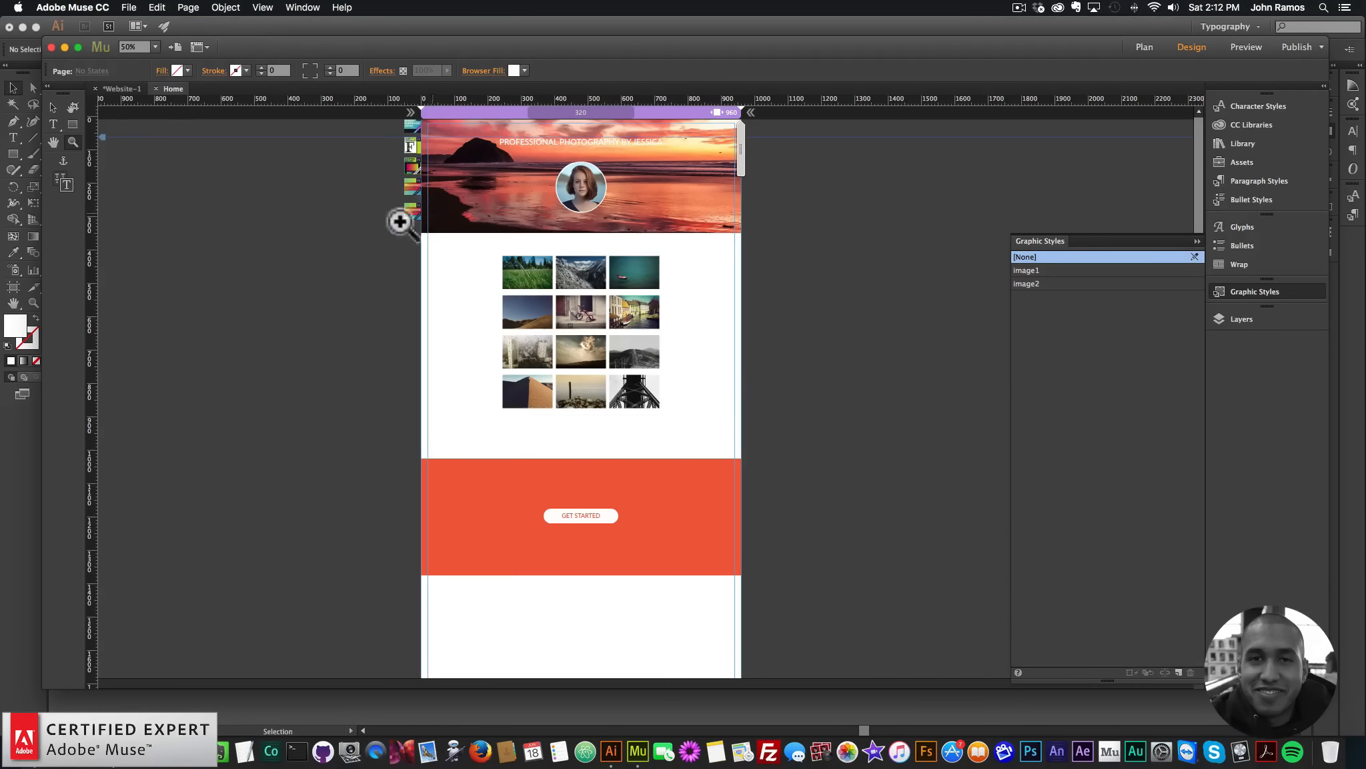
left_click(412, 212)
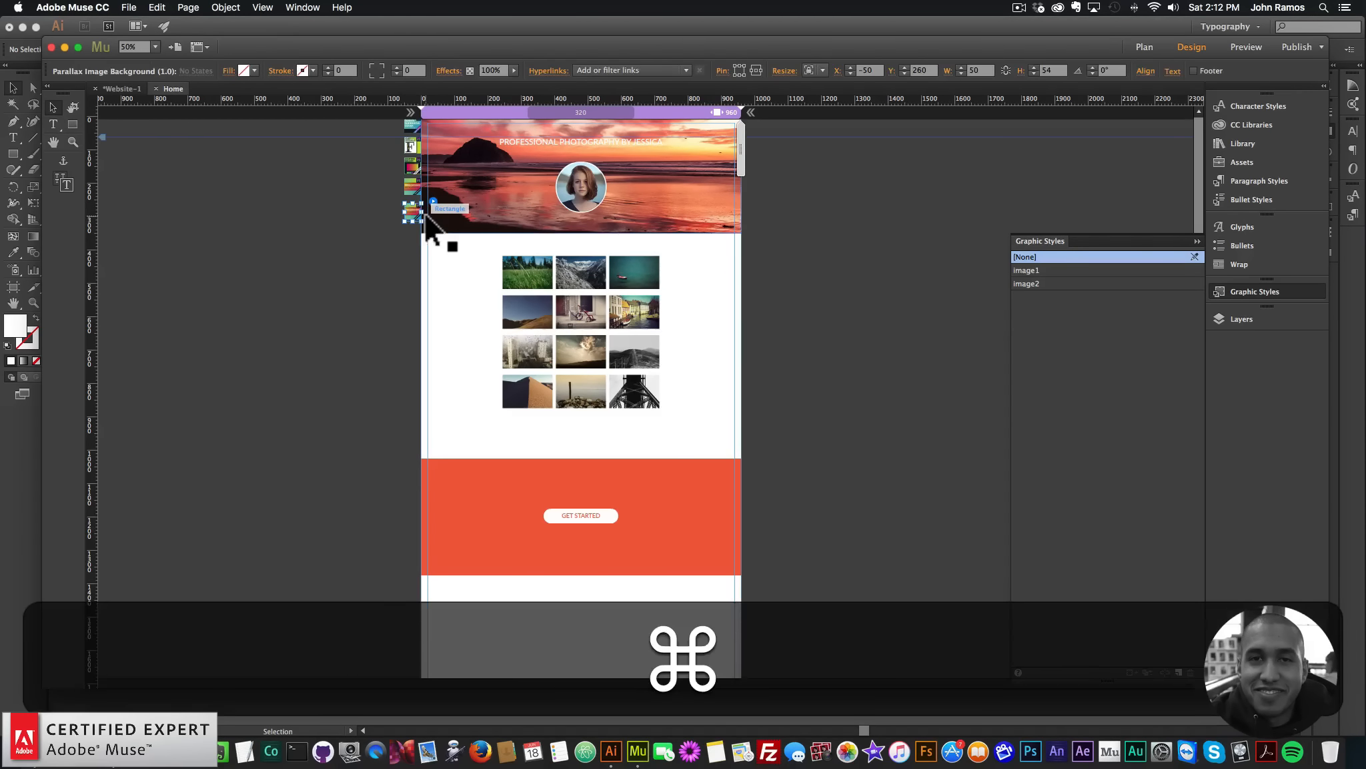
key("super+c")
key("super+v")
left_click_drag(653, 389, 423, 229)
Step: Set the copied widget's graphic style name to image2 and its image to muse-for-you-image-418-min.jpeg
left_click(433, 227)
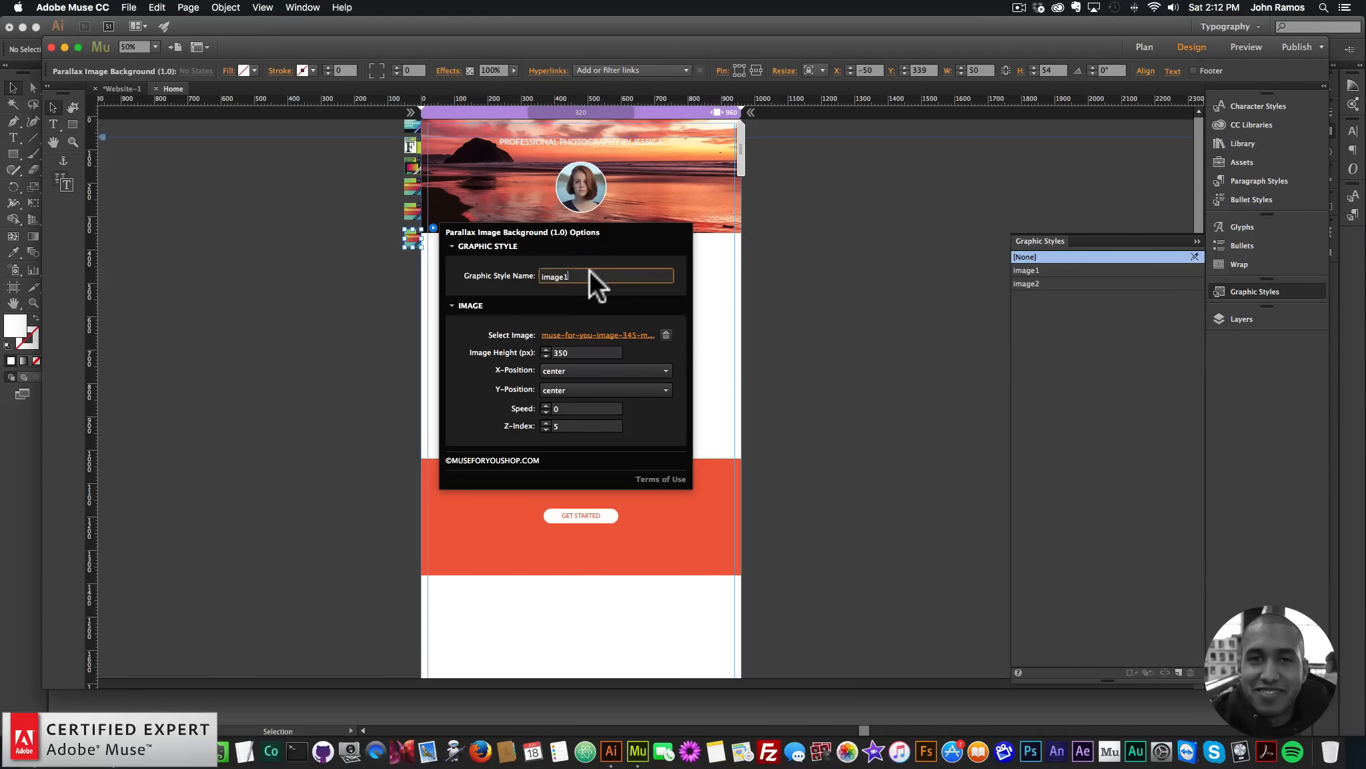
key("BackSpace")
type("2")
key("Return")
left_click(598, 335)
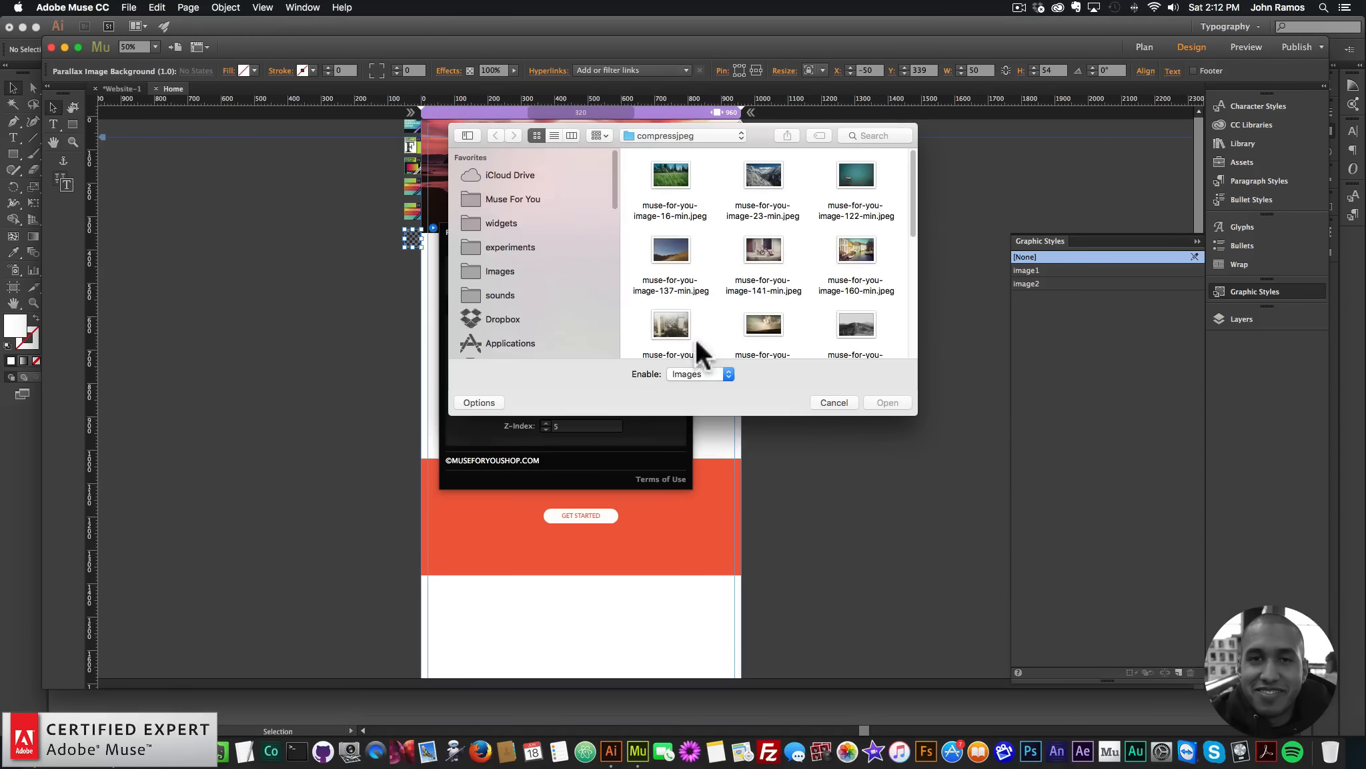
scroll(767, 240, "down", 10)
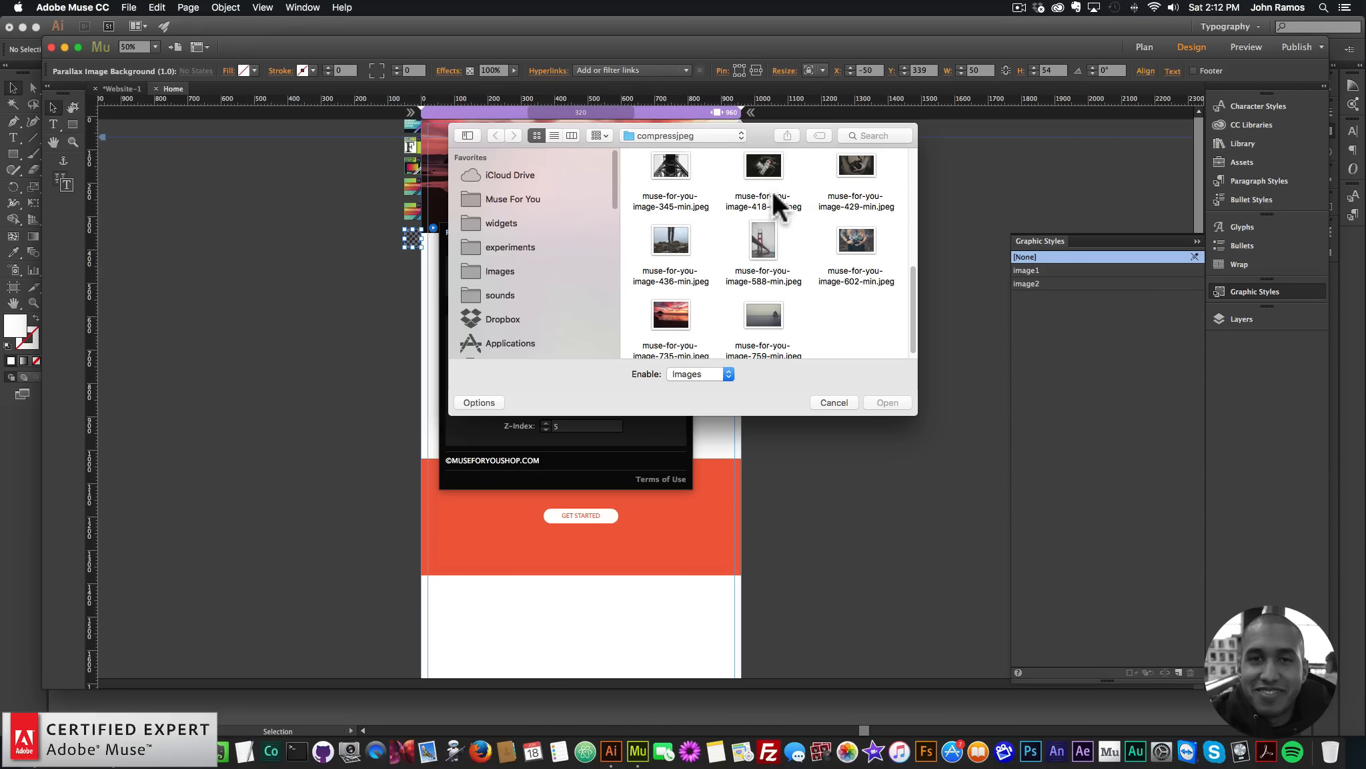
double_click(770, 171)
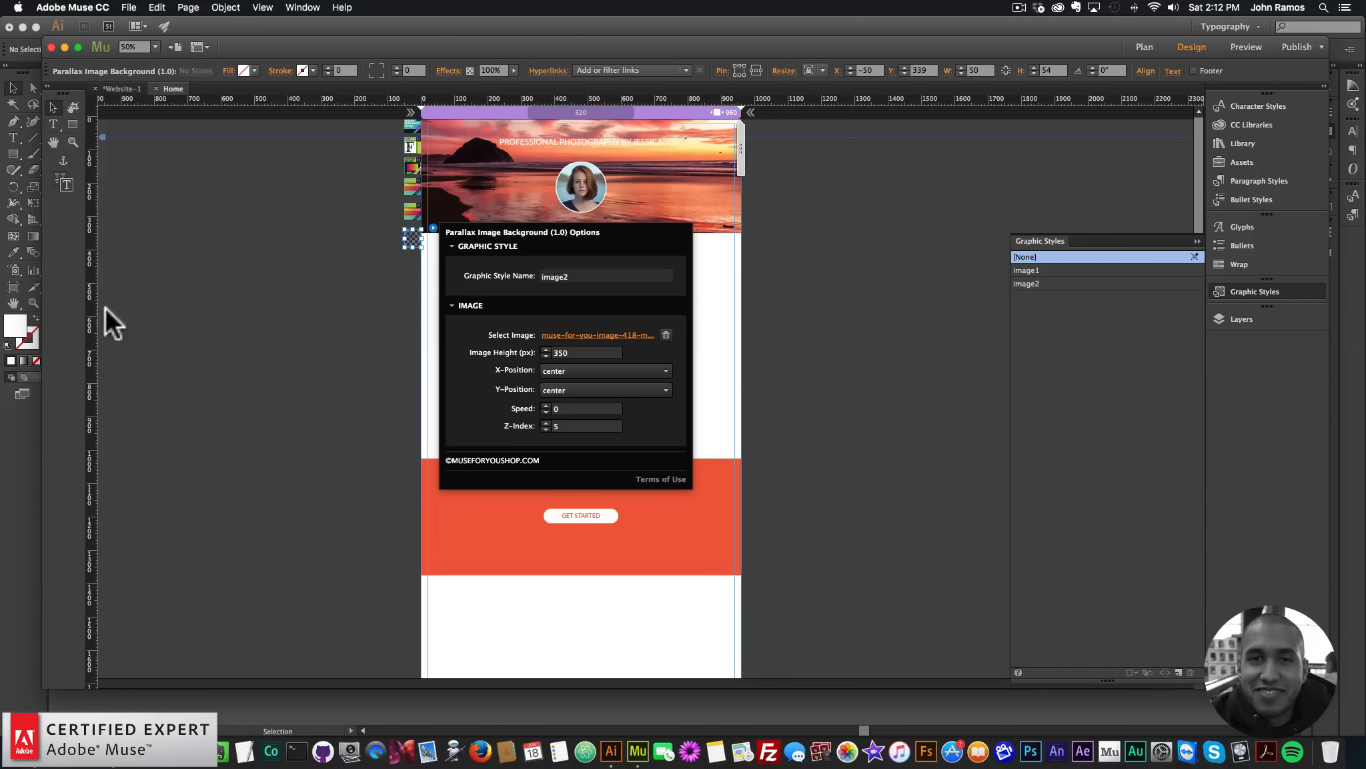
left_click(311, 327)
Step: Extend the page bottom downward to leave white space below the second red rectangle
scroll(329, 328, "down", 3)
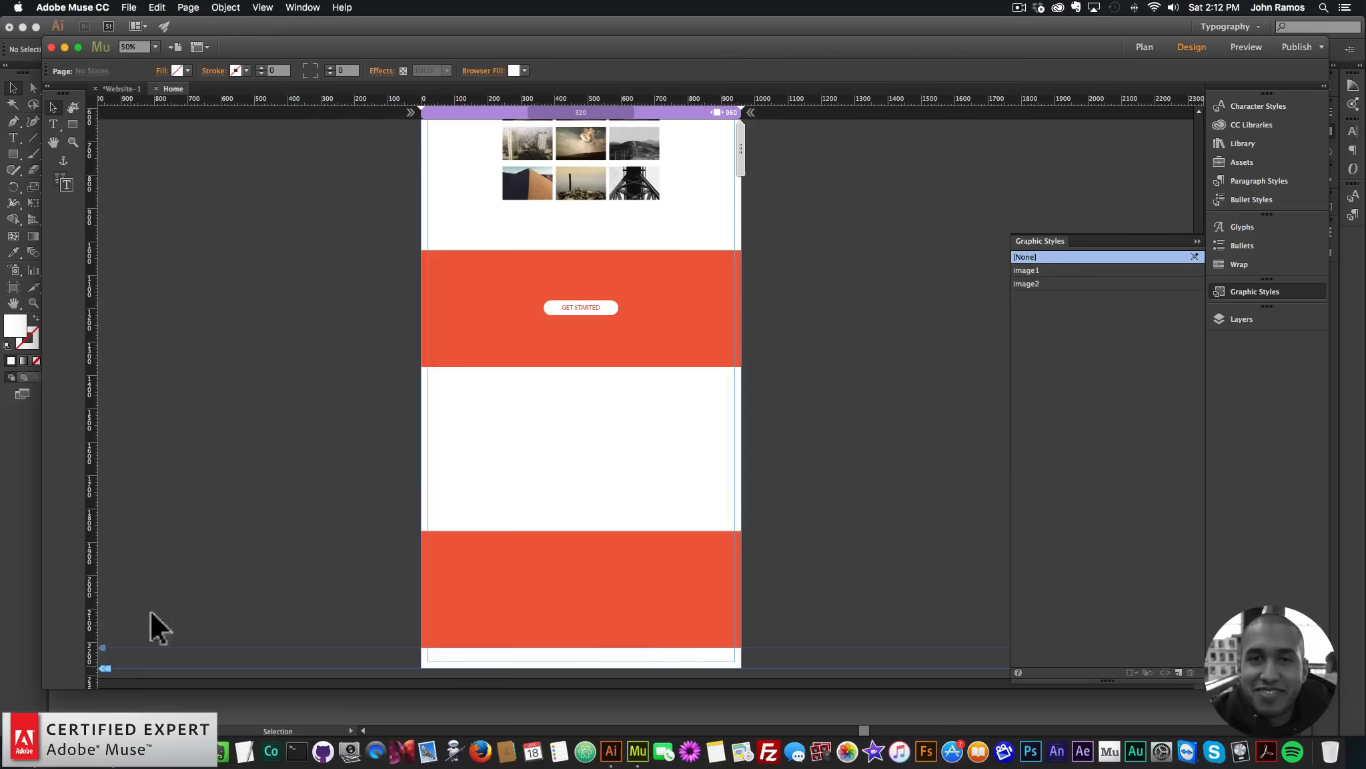
key("super+minus")
left_click_drag(105, 493, 105, 622)
Step: Preview the page in the browser and check the second parallax image section
left_click(130, 7)
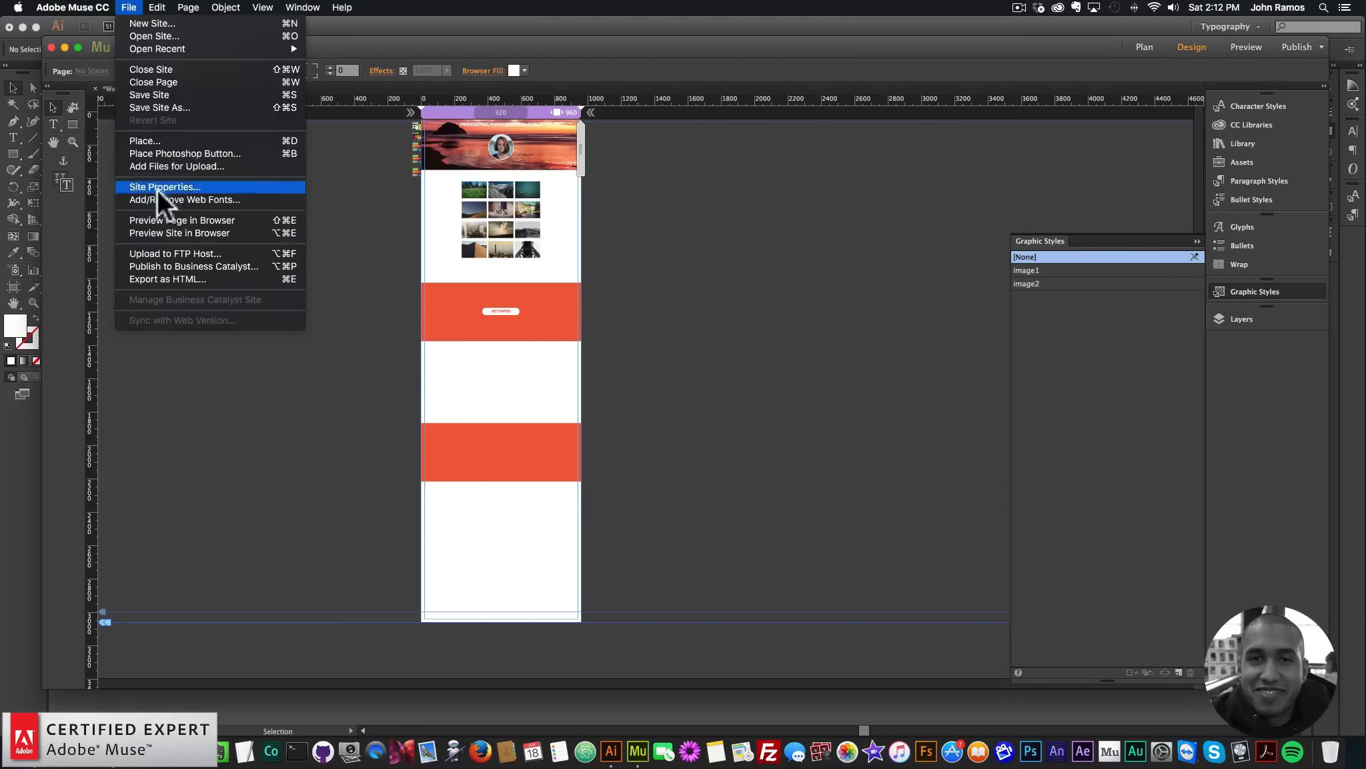
left_click(173, 213)
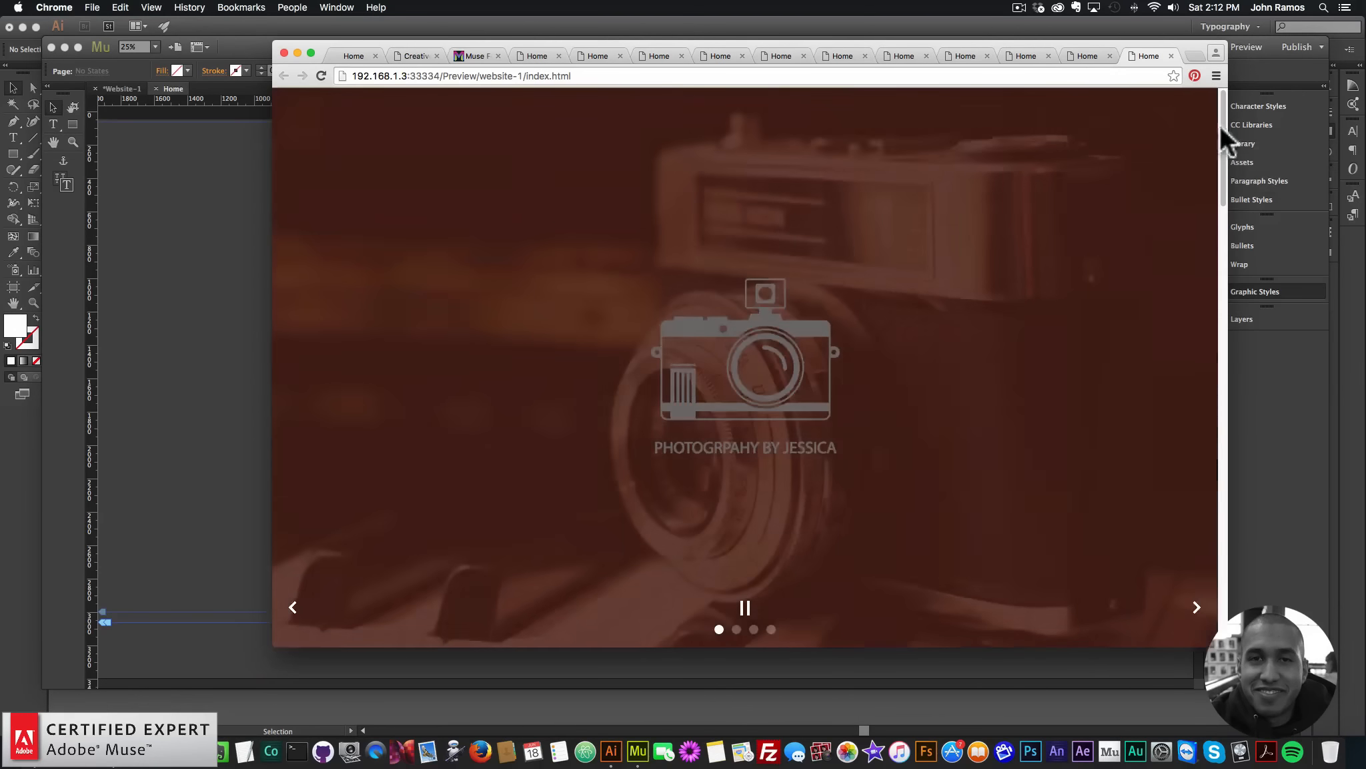
left_click_drag(1219, 124, 1192, 467)
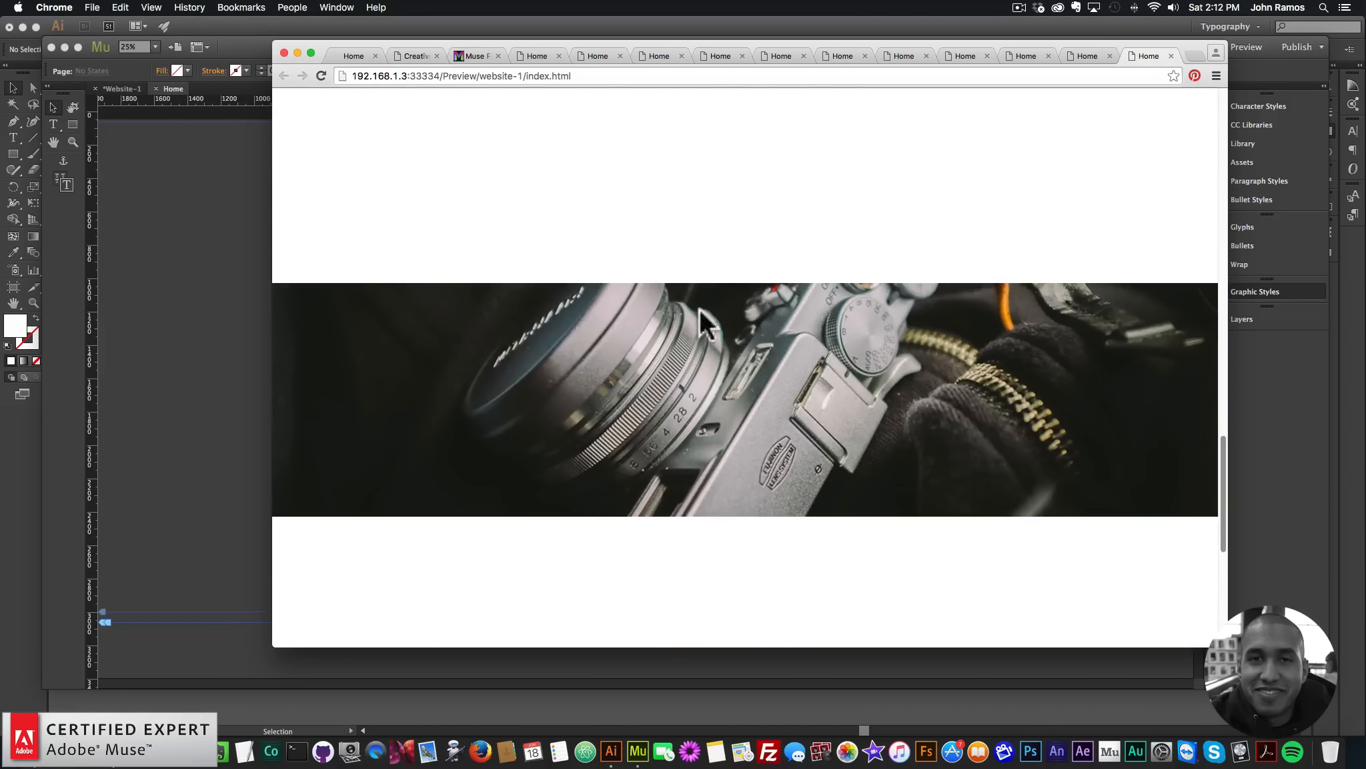
Step: Return to Adobe Muse and set the lower red rectangle's height to 450
left_click(212, 308)
left_click(525, 458)
left_click(991, 69)
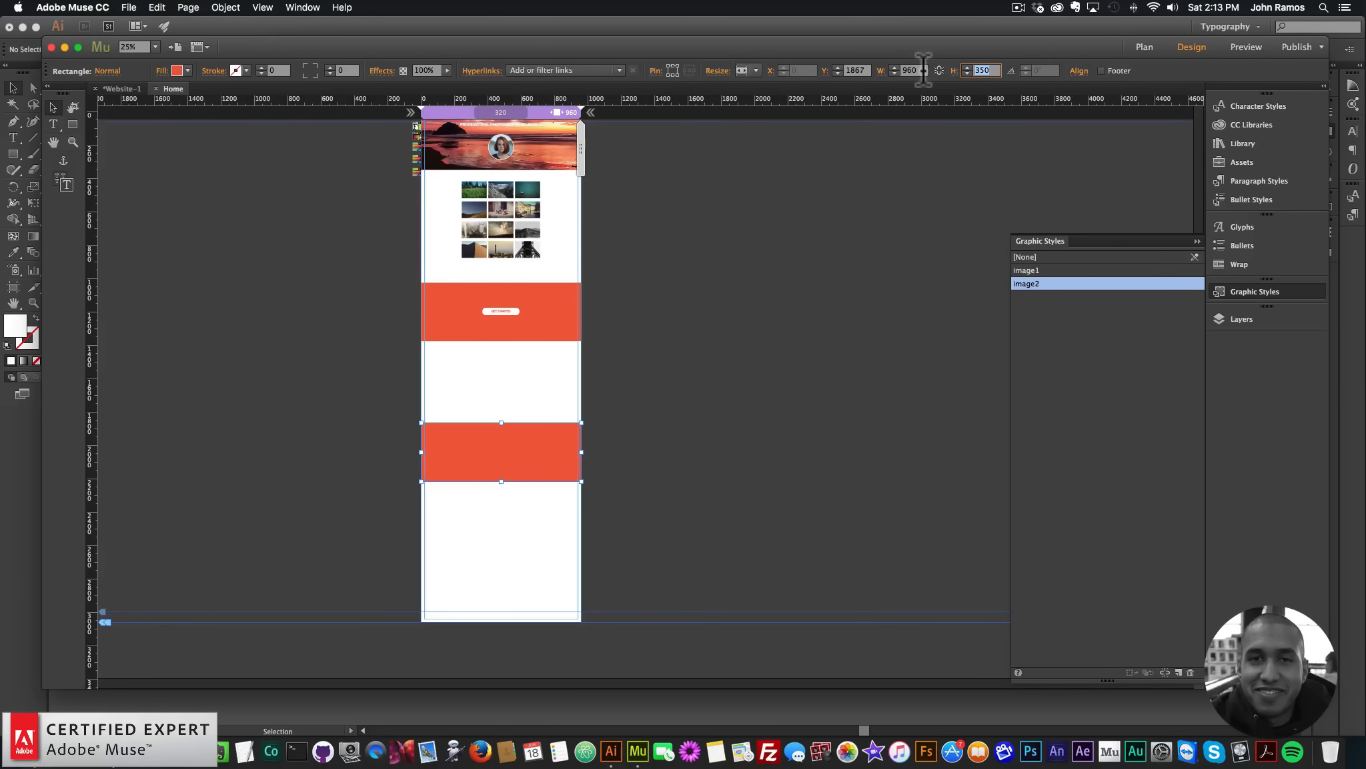
type("450")
key("Return")
Step: Set the image height of the image2 Parallax Image Background widget to 450 px
left_click(421, 200)
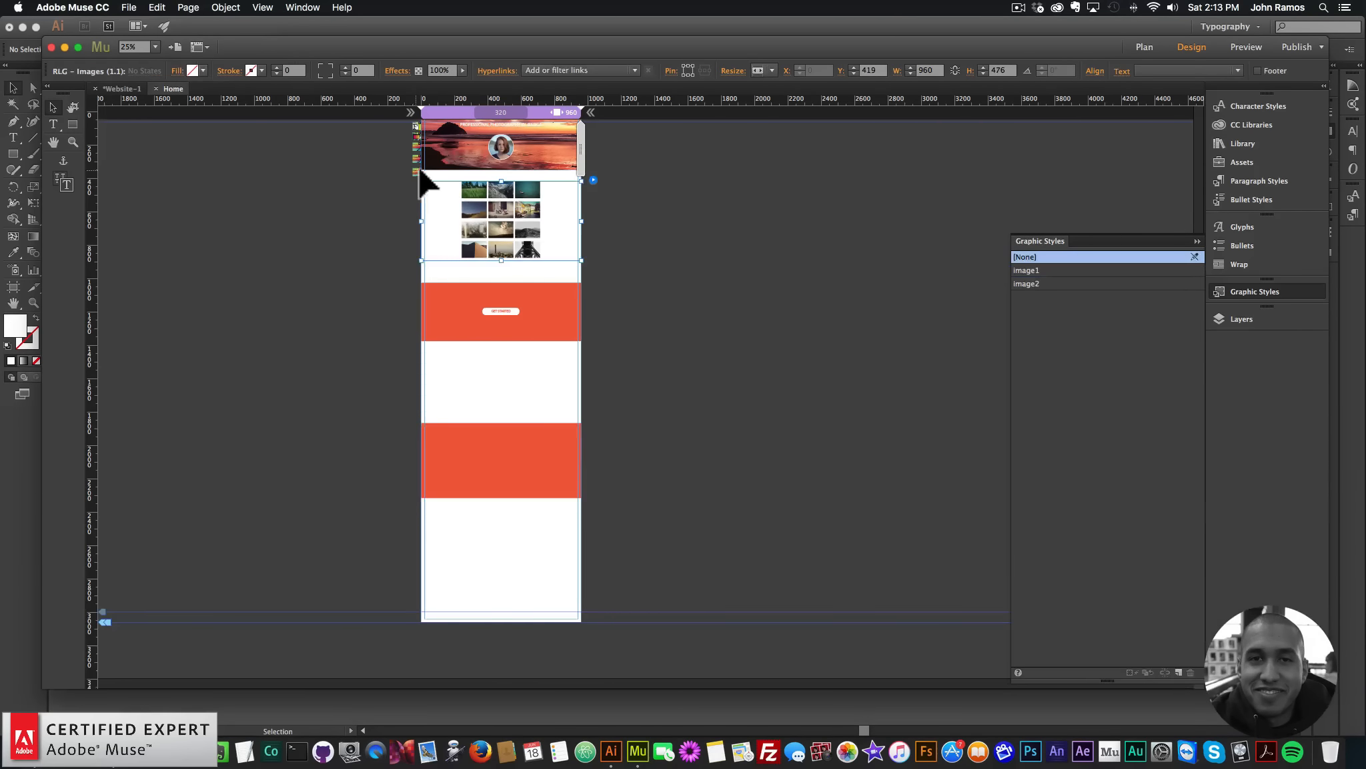
left_click(415, 172)
left_click(433, 166)
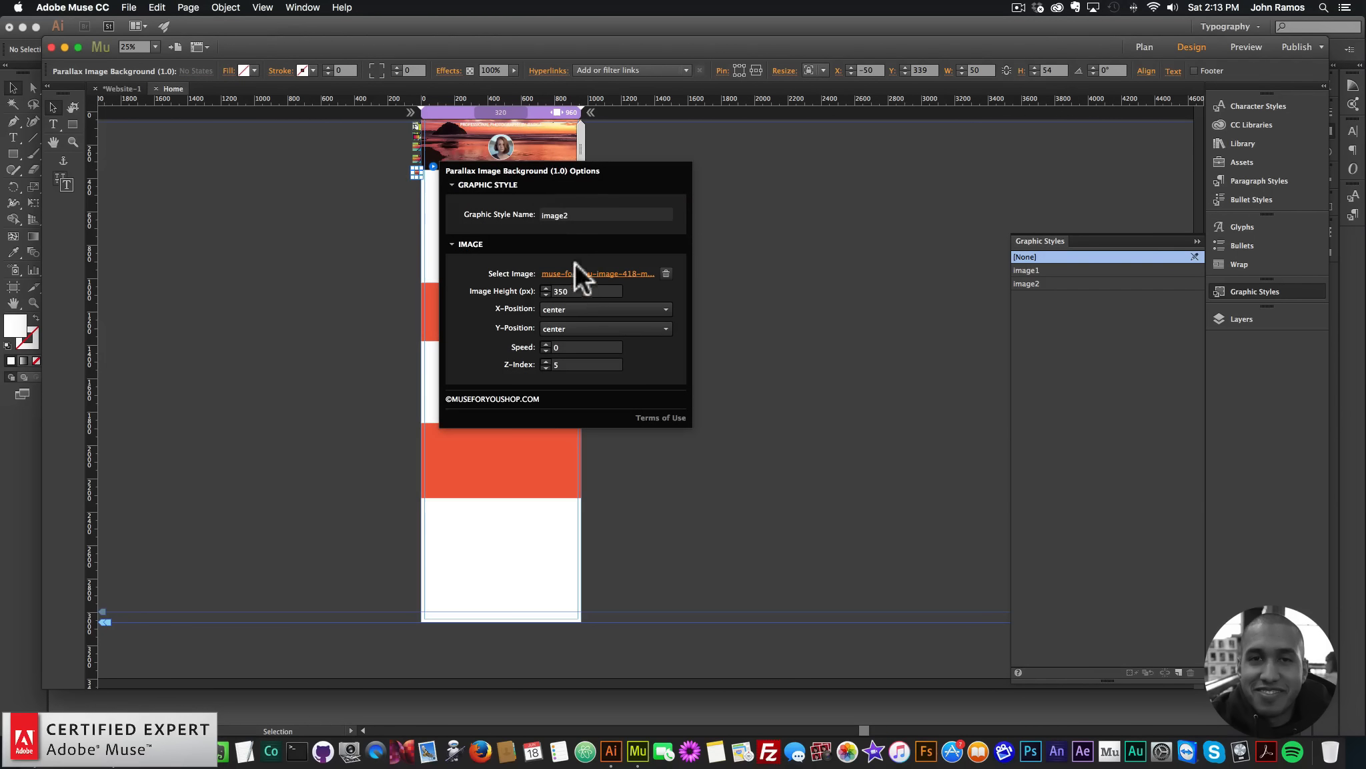
type("450")
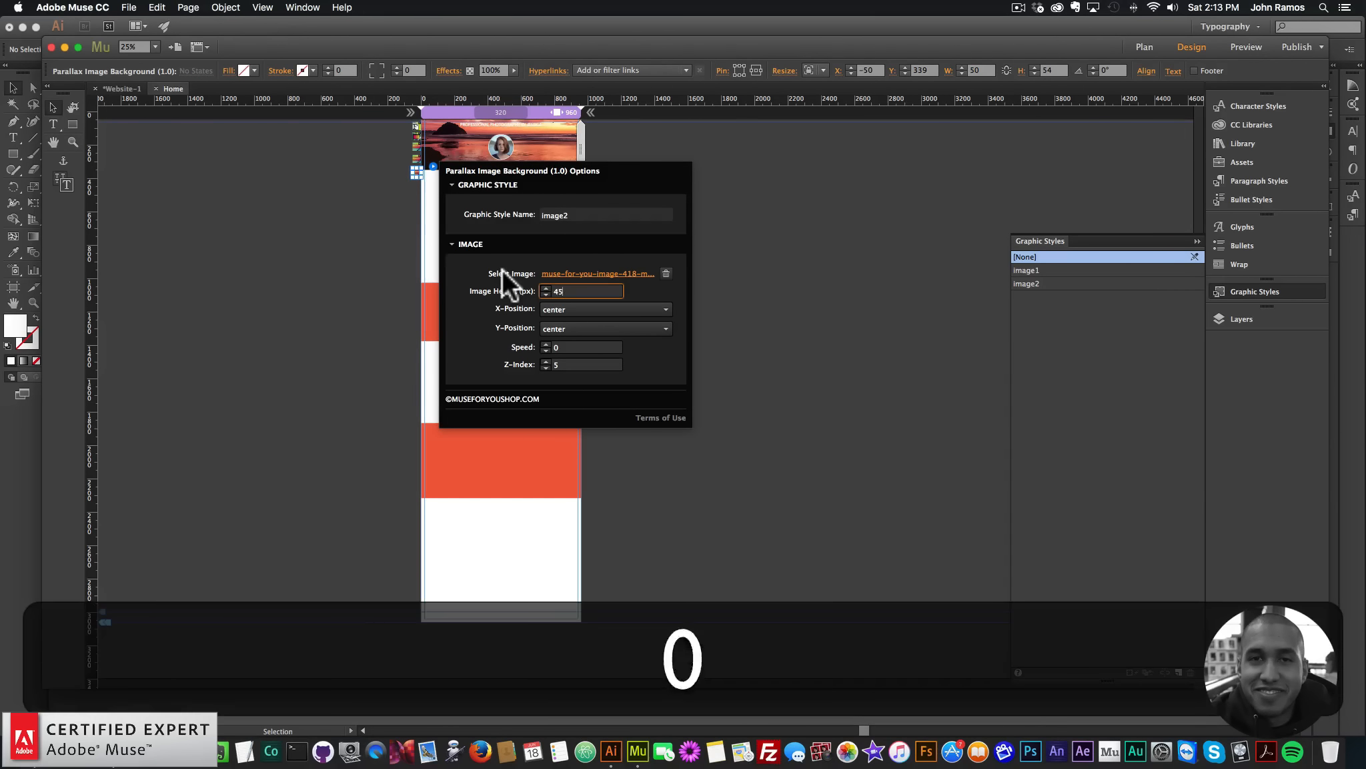
key("Return")
left_click(308, 237)
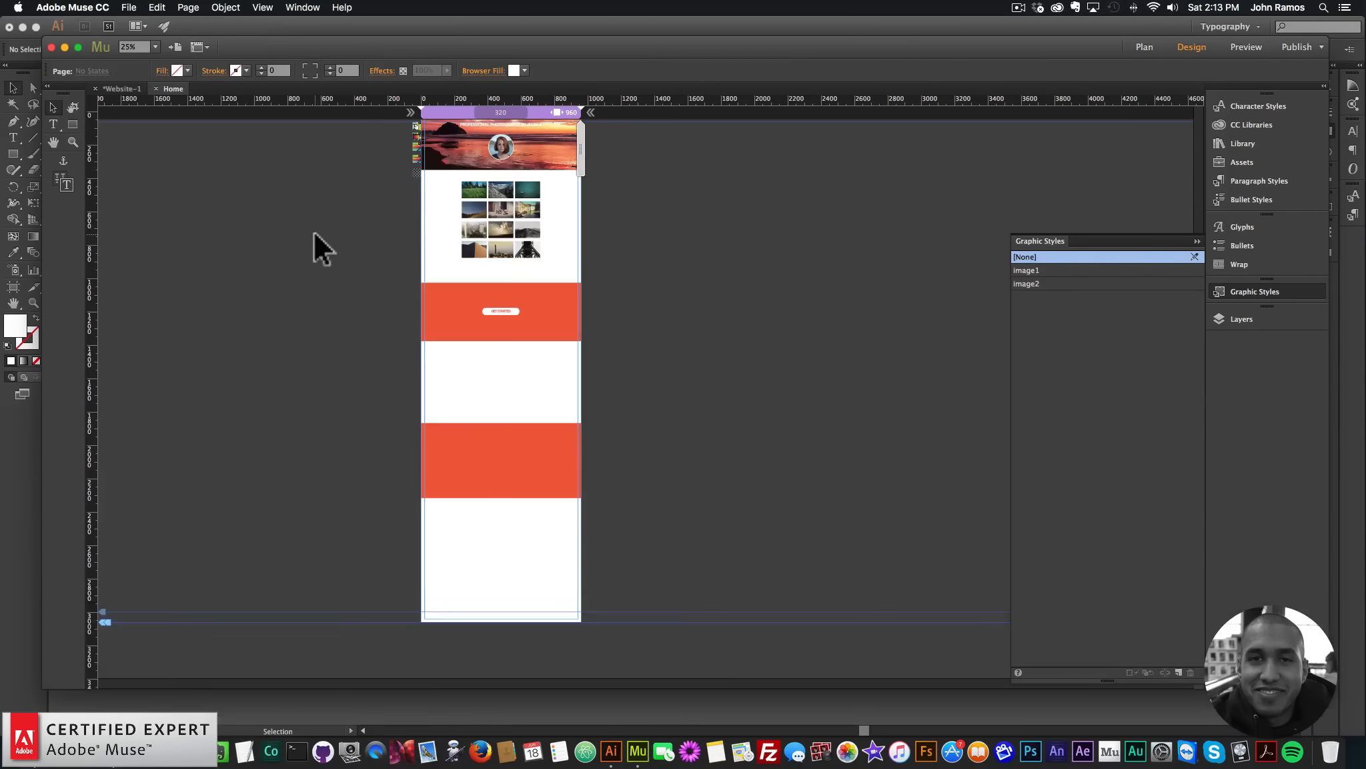
Step: Move the lower red rectangle slightly further down and check the page's parallax sections in a browser preview
left_click(511, 482)
left_click(128, 7)
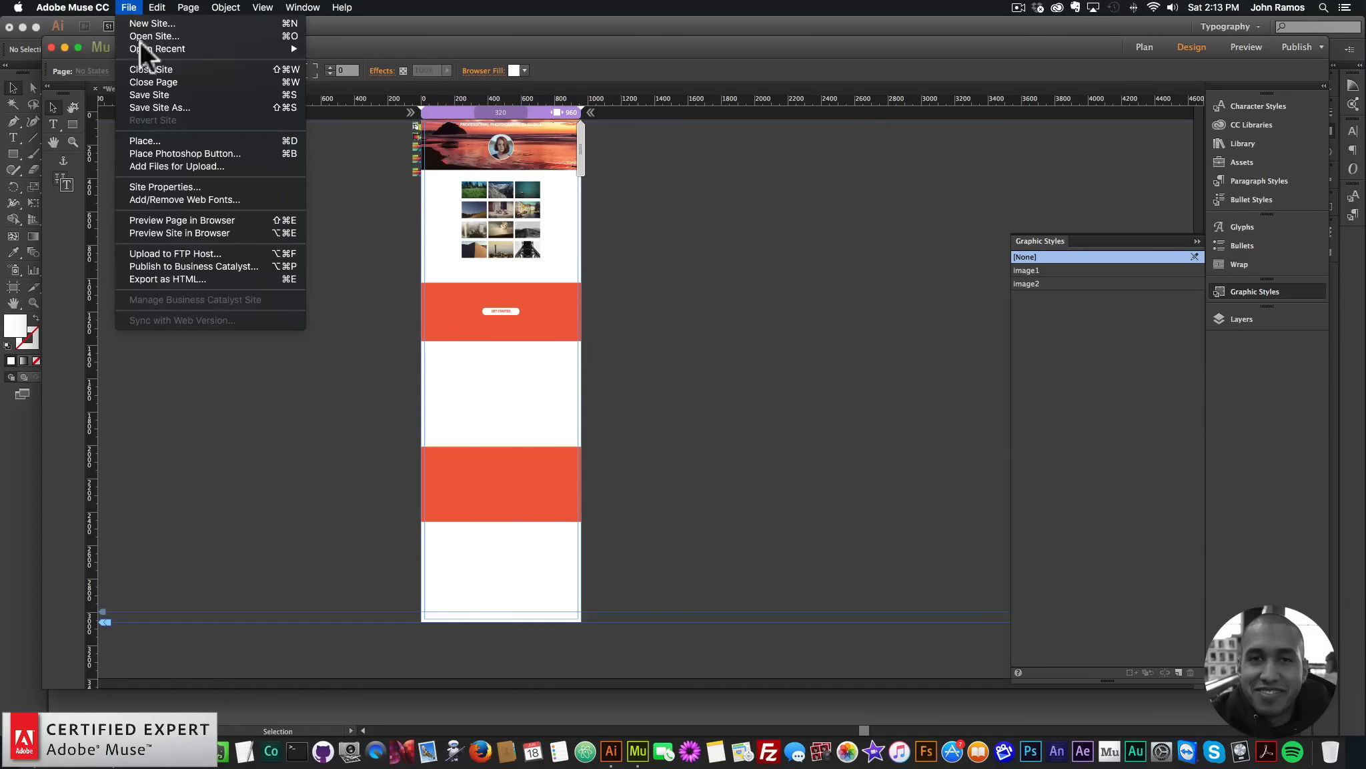
left_click(182, 220)
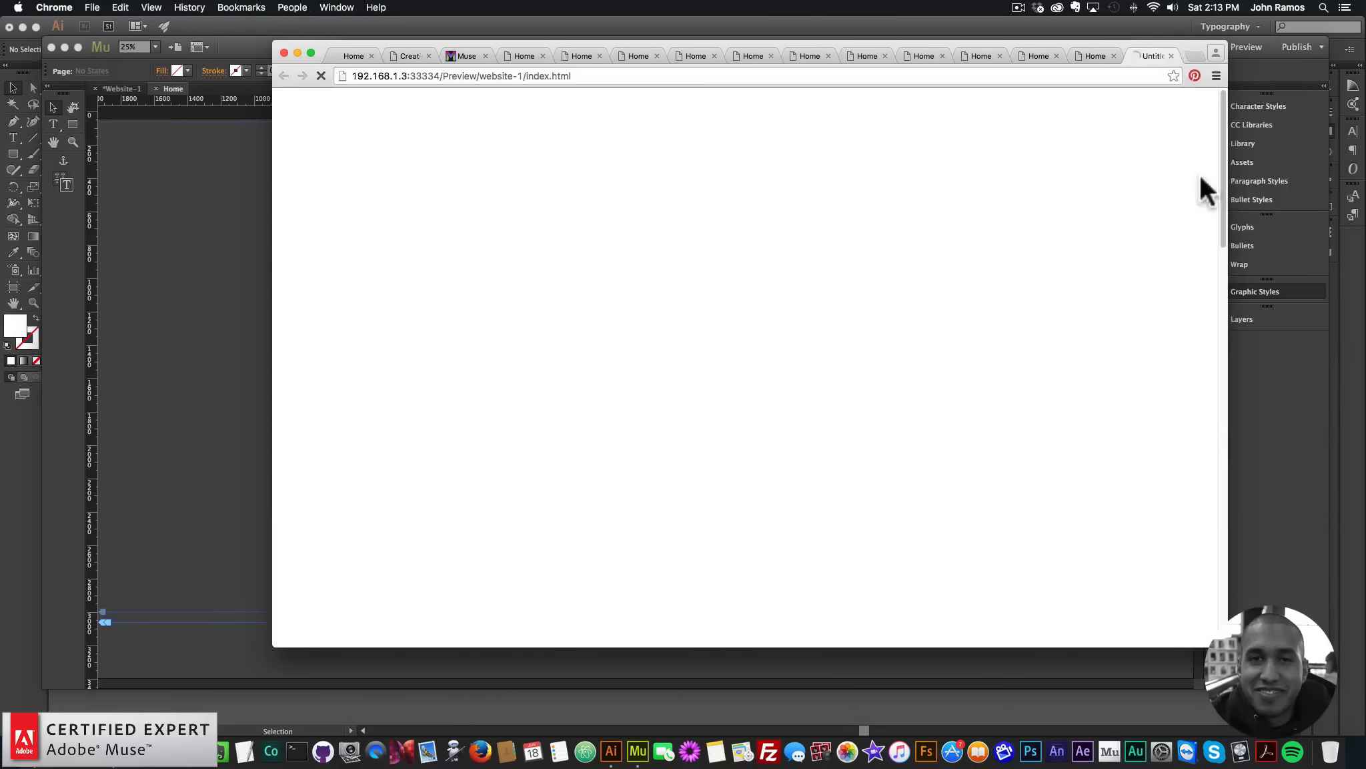
scroll(1197, 294, "down", 10)
scroll(1199, 301, "down", 15)
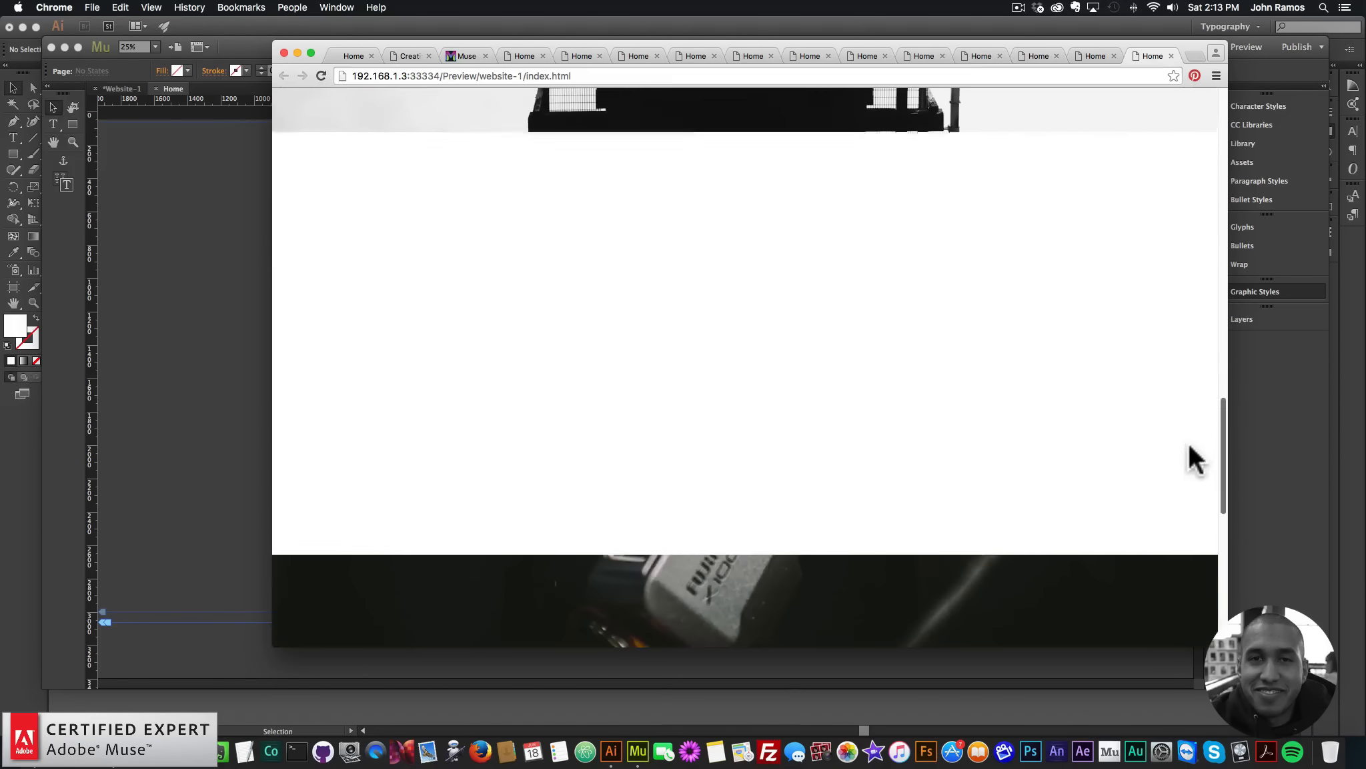
scroll(1184, 474, "up", 5)
scroll(961, 477, "down", 3)
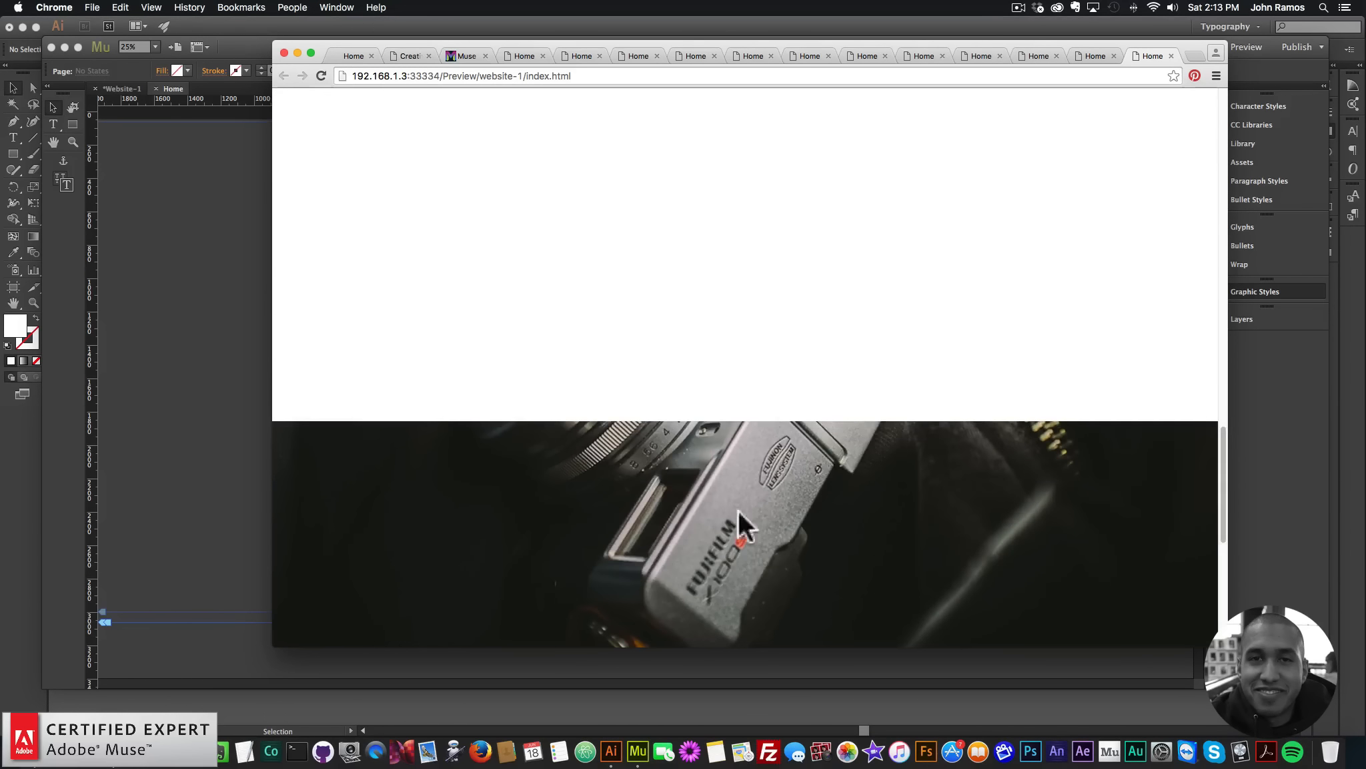
Step: Return to Adobe Muse and move both red rectangles and the button up together, placing the lower one at Y 1903
left_click(180, 320)
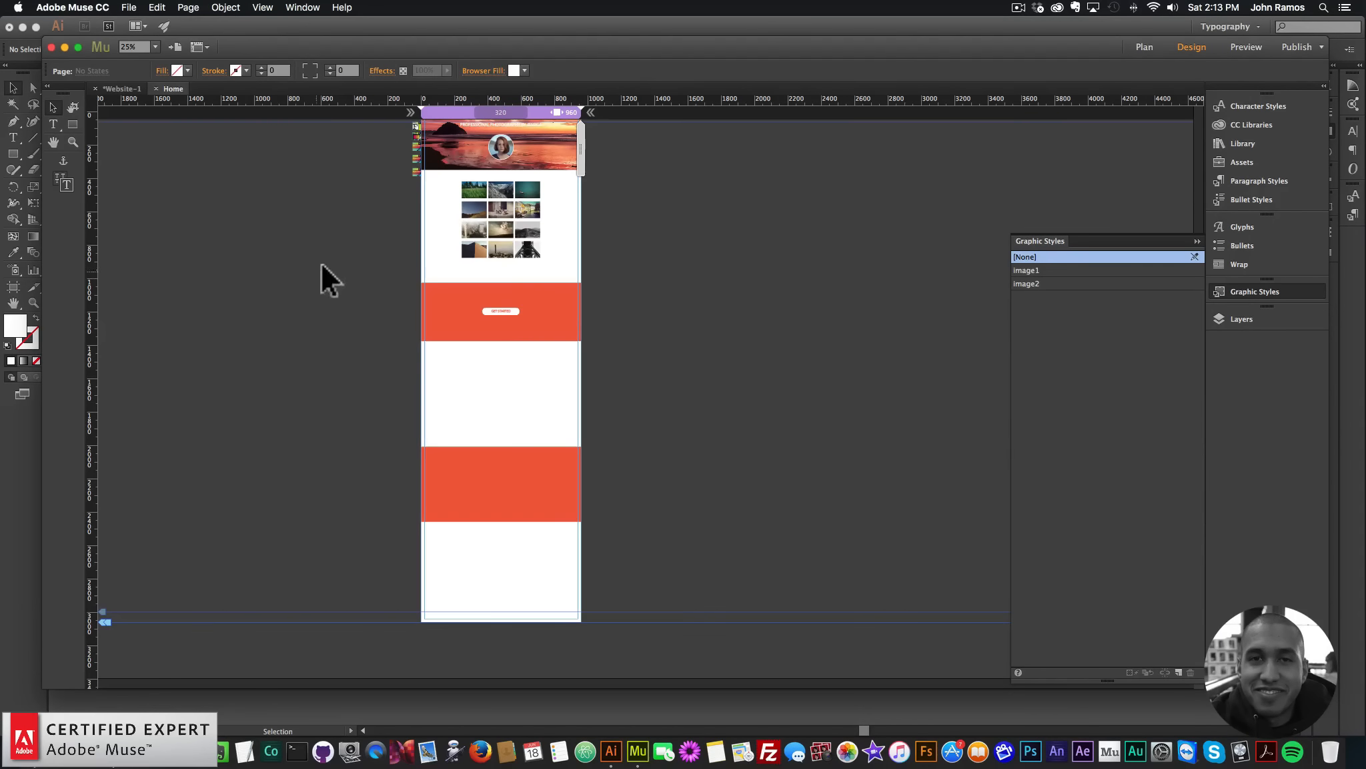
left_click(488, 254)
left_click_drag(427, 296, 579, 453)
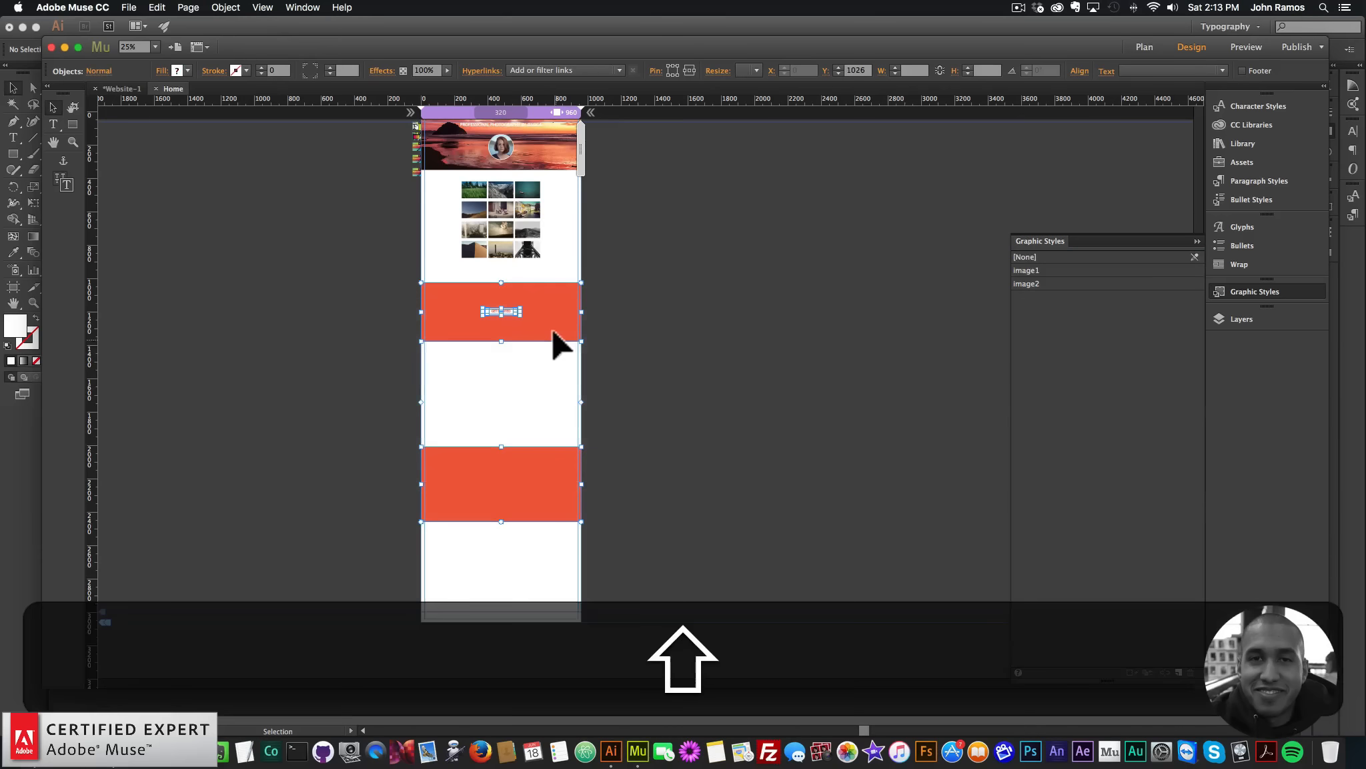
left_click_drag(554, 336, 551, 301)
left_click(625, 310)
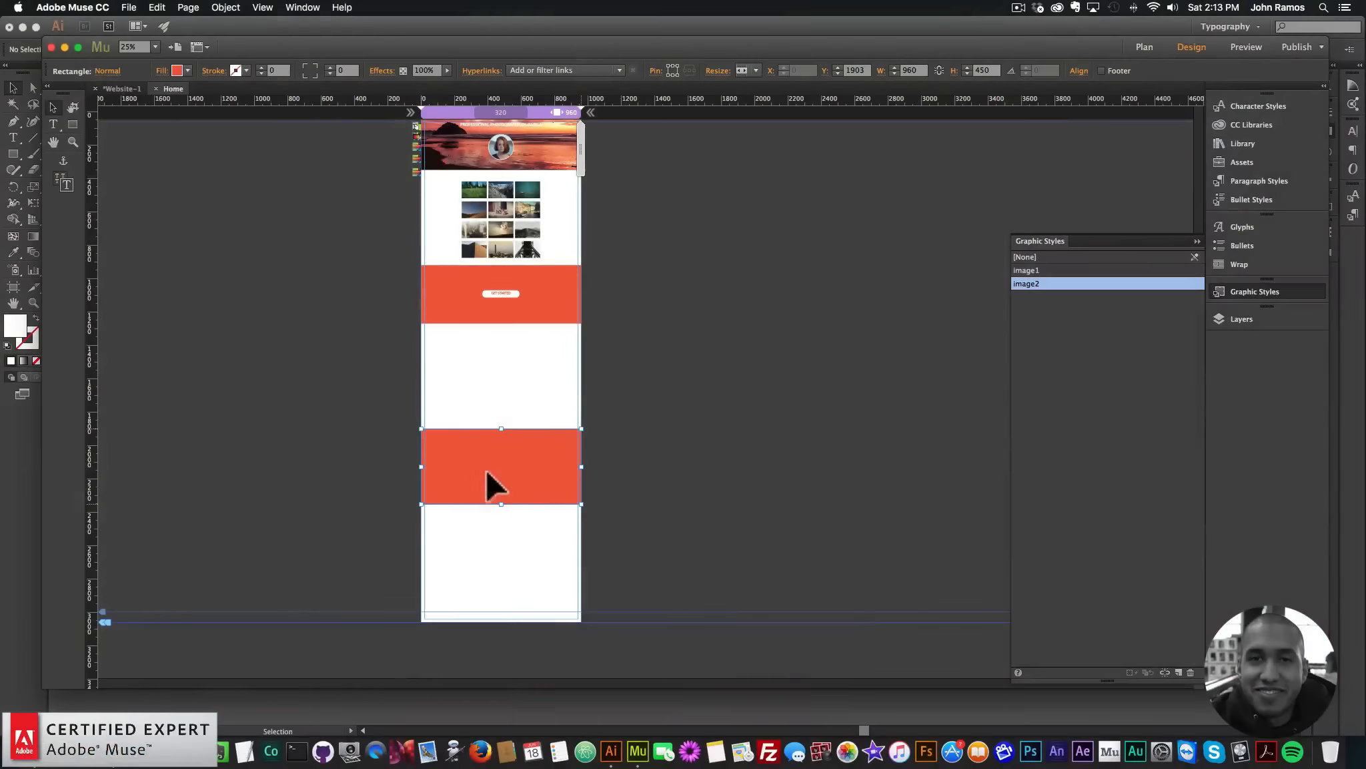
Step: Insert a contact form widget with name, email and message fields on the lower red rectangle at X 396, Y 1963
left_click(313, 246)
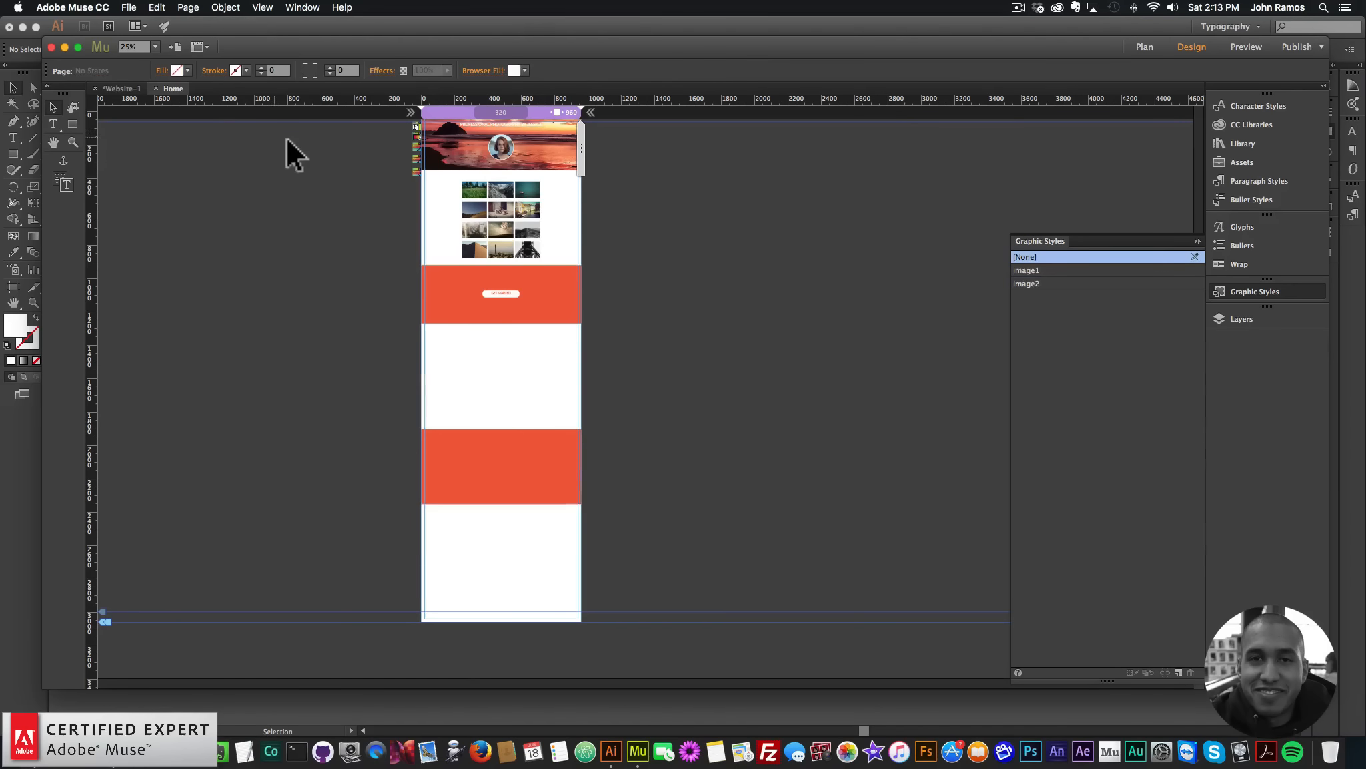
left_click(224, 7)
mouse_move(276, 286)
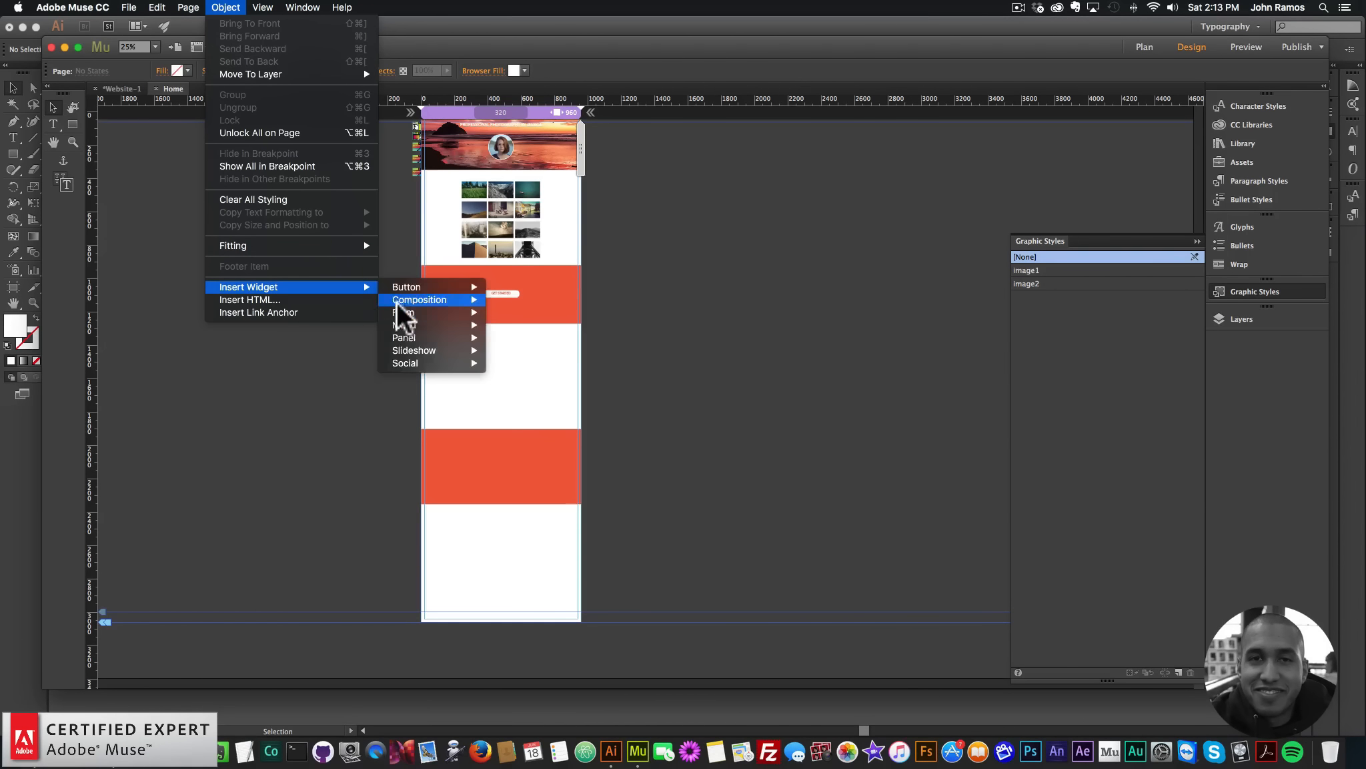
mouse_move(436, 311)
left_click(519, 323)
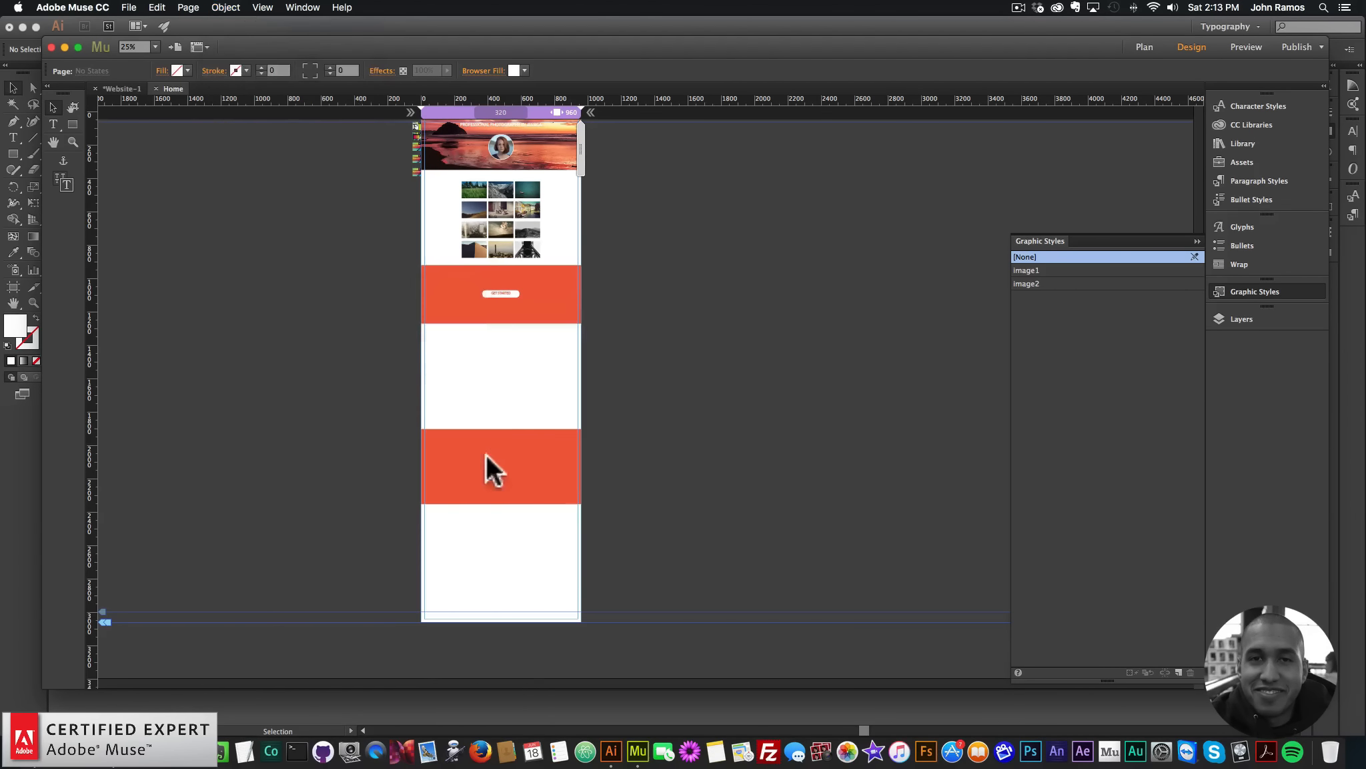
left_click(485, 439)
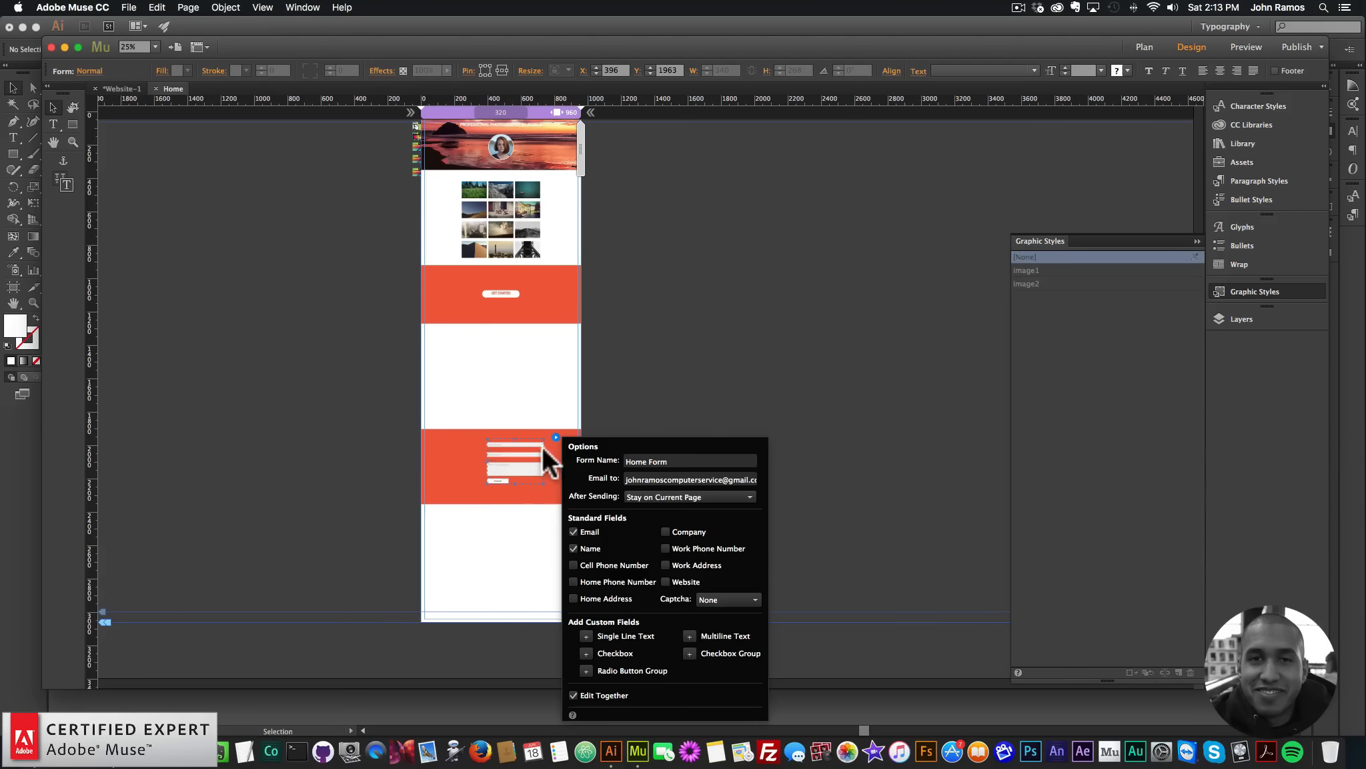
left_click(513, 468)
key("super+z")
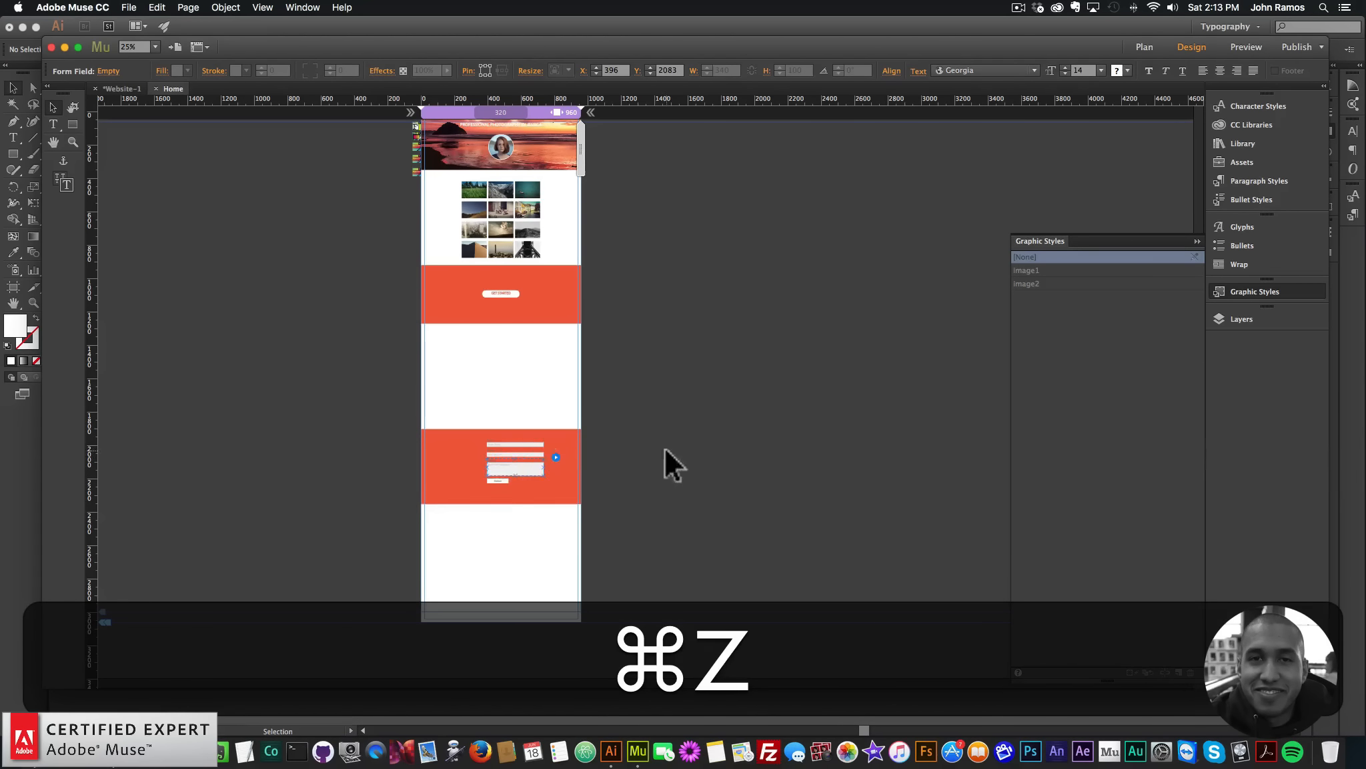
Step: Move the whole contact form to the middle of the lower red rectangle, at X 310, Y 2000
left_click(513, 444)
left_click(73, 142)
left_click(523, 460)
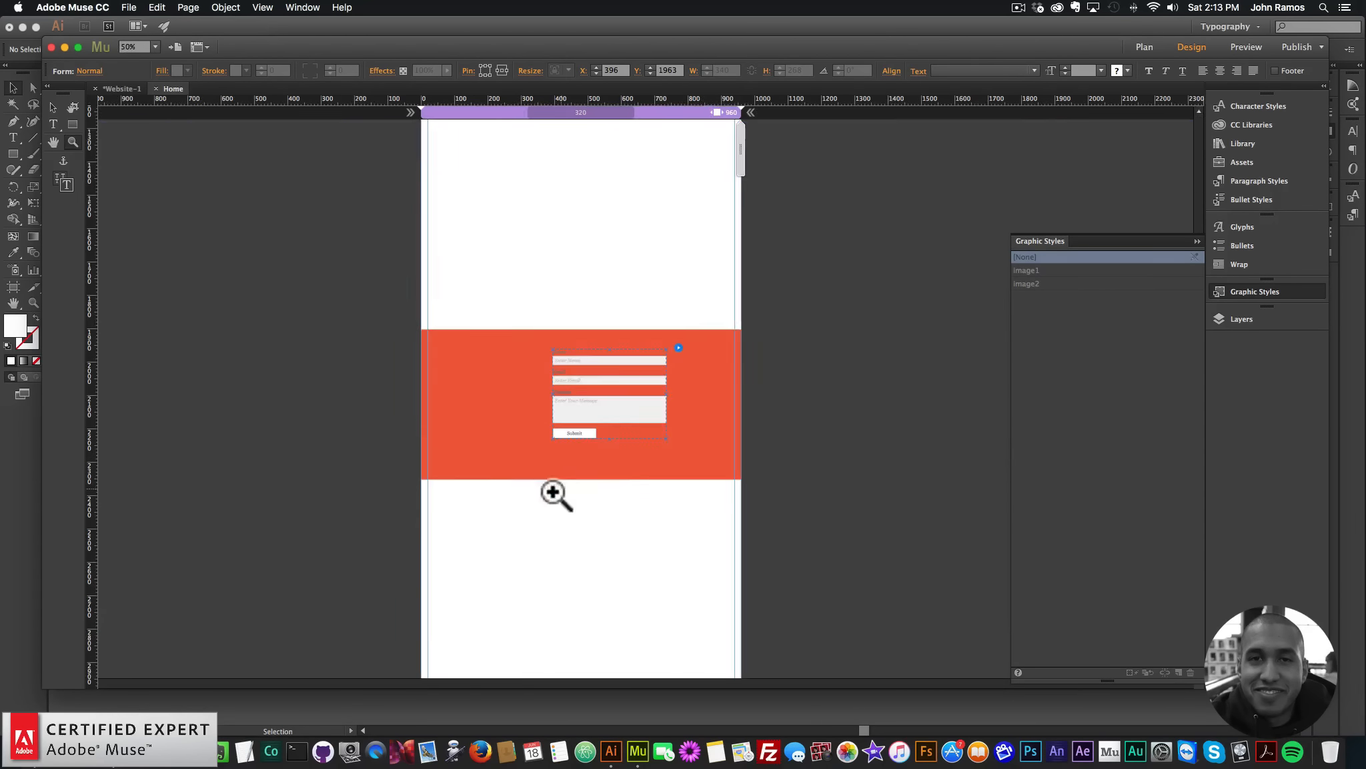
left_click(646, 409)
left_click(52, 107)
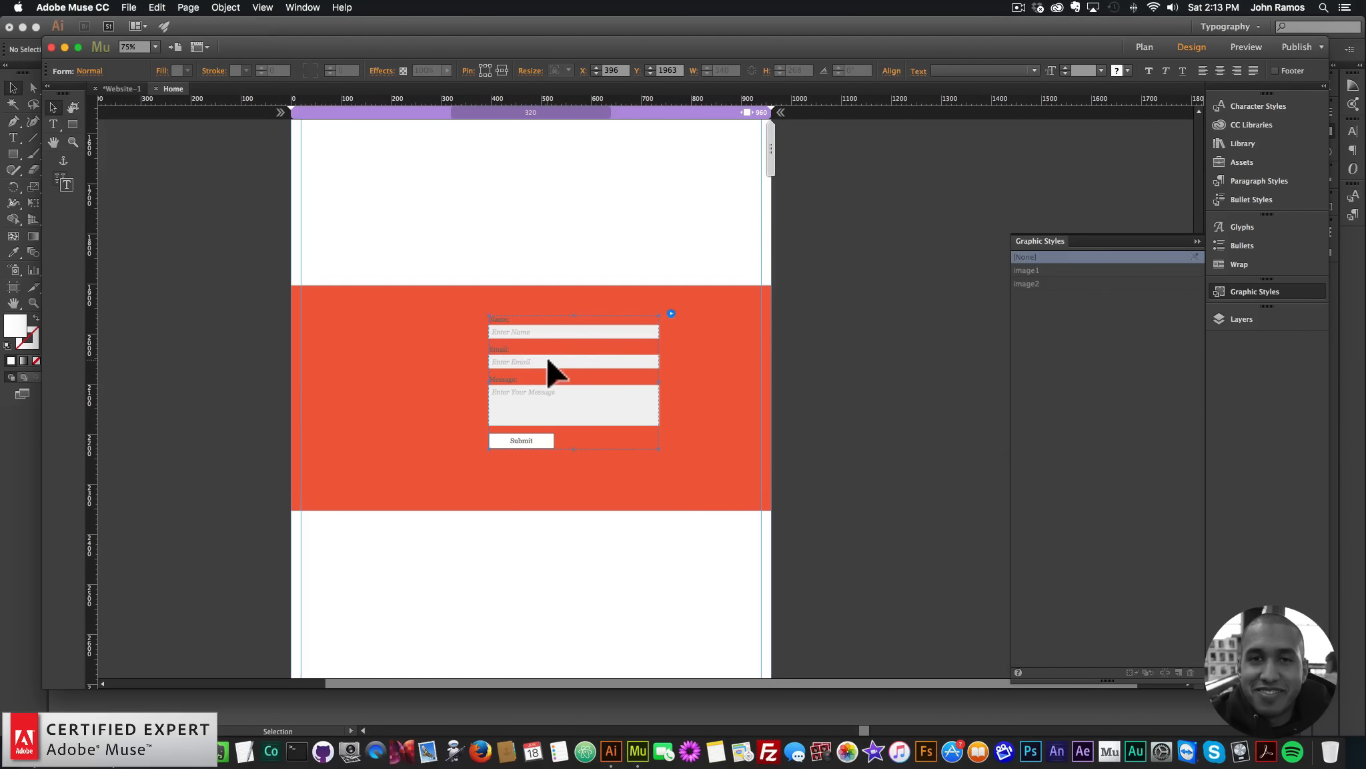
left_click_drag(522, 366, 506, 379)
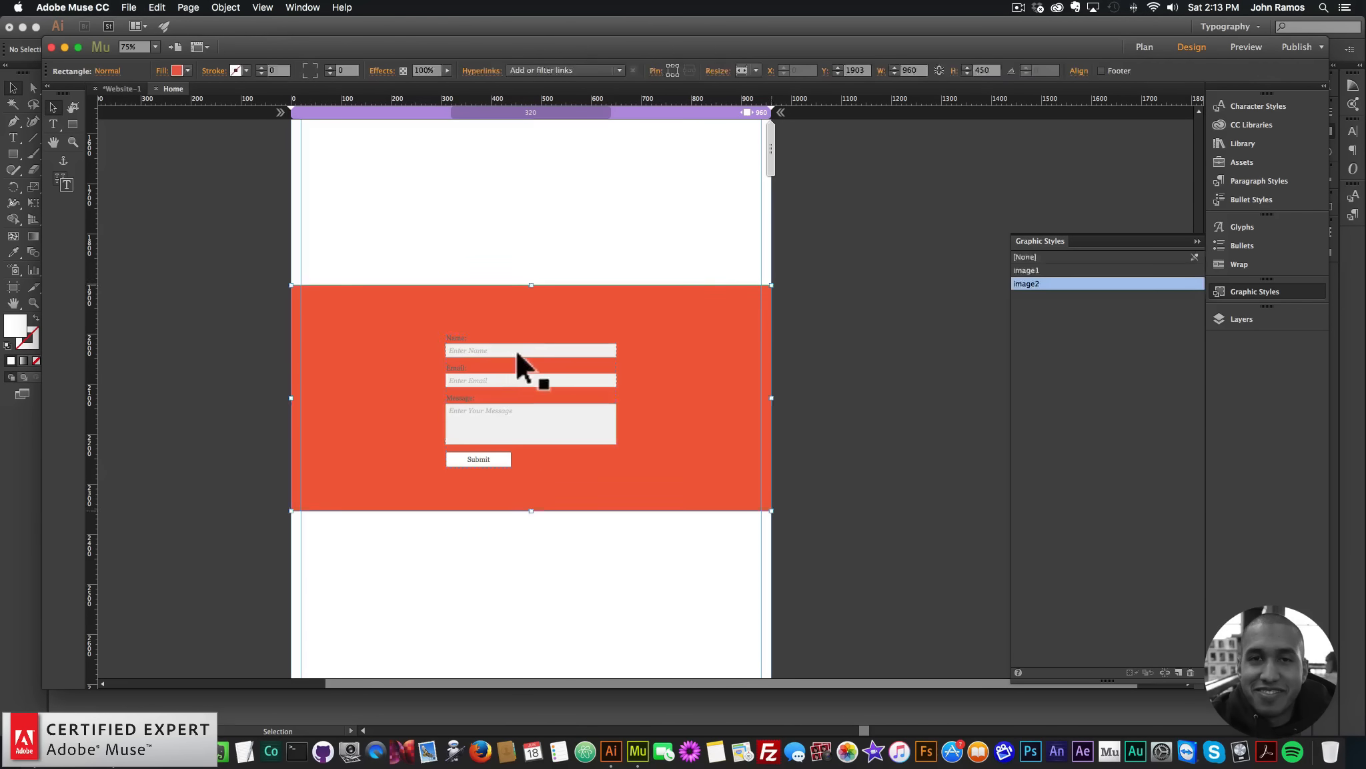
Step: Fill the contact form's name, email and message input fields with white
double_click(497, 351)
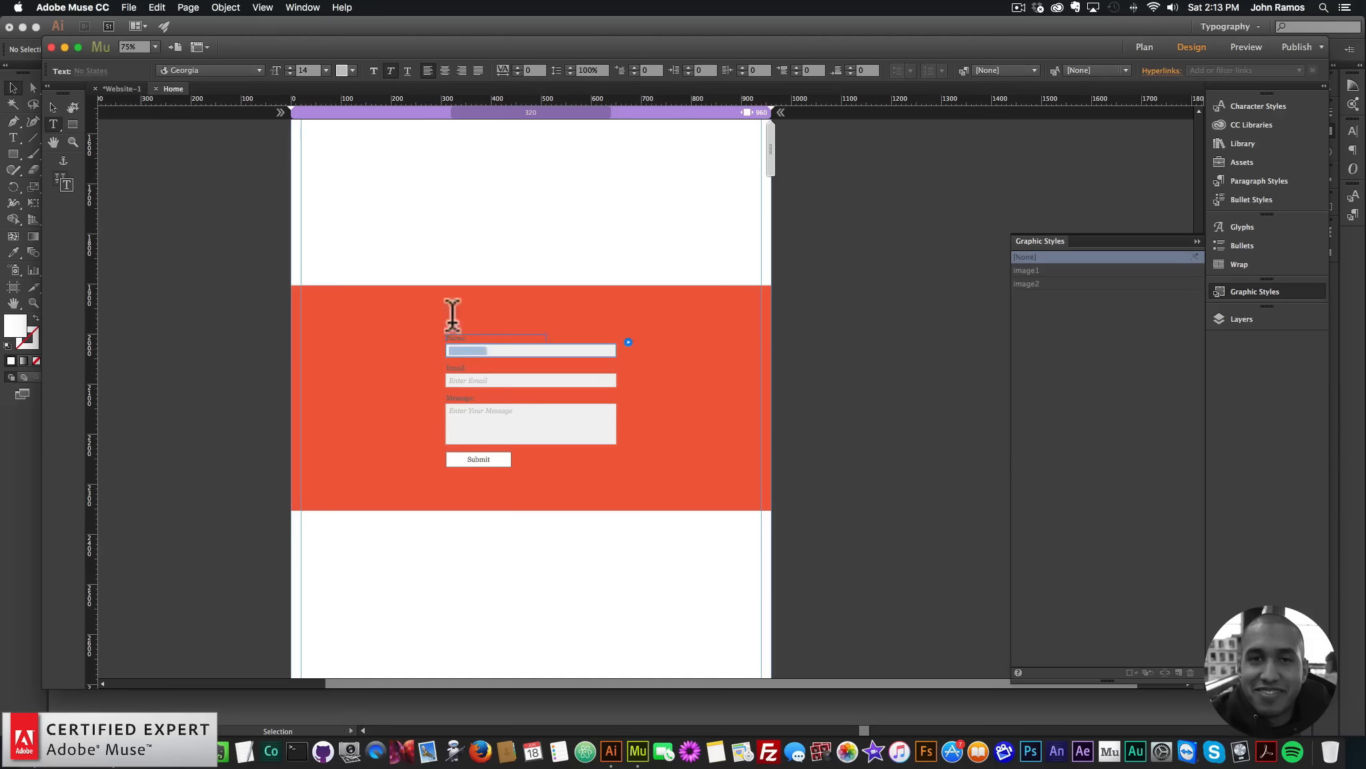
left_click(53, 107)
left_click(514, 350)
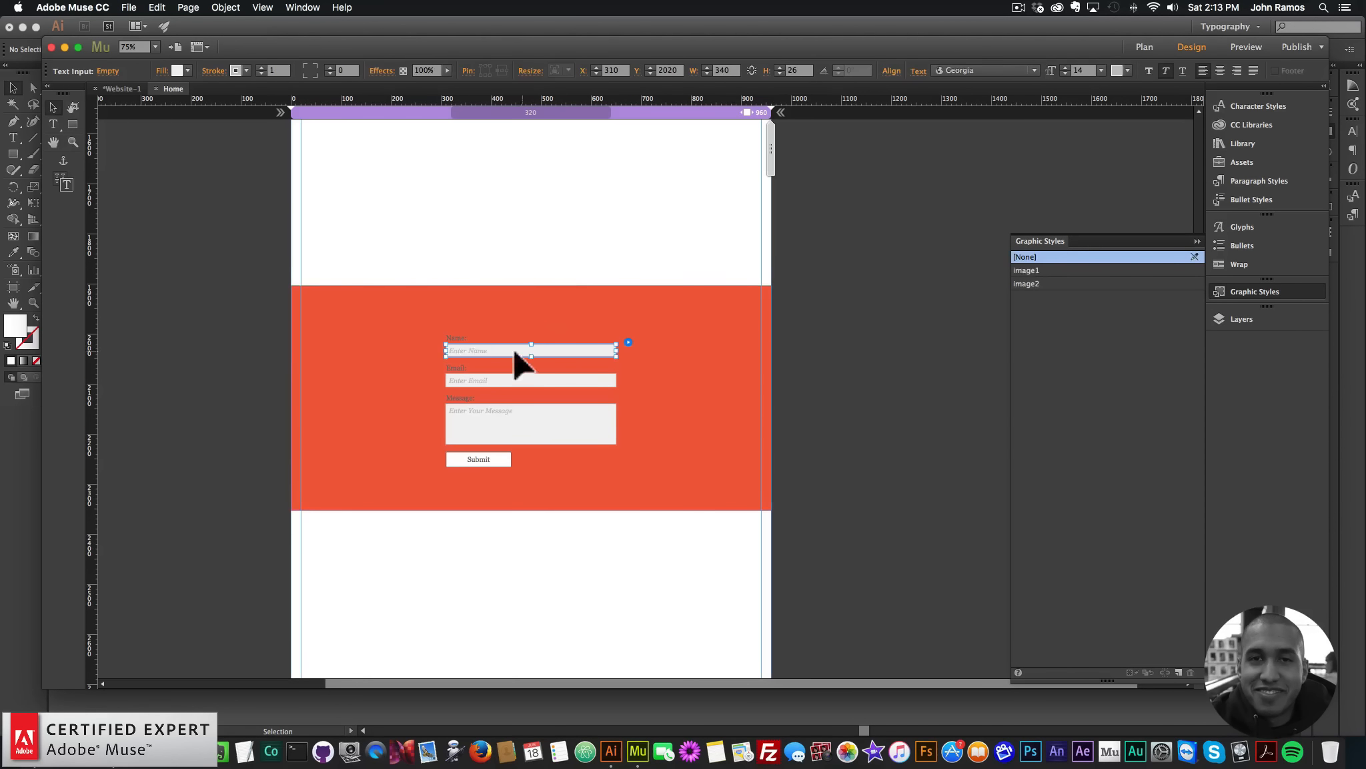
left_click(188, 70)
left_click(354, 86)
left_click(360, 351)
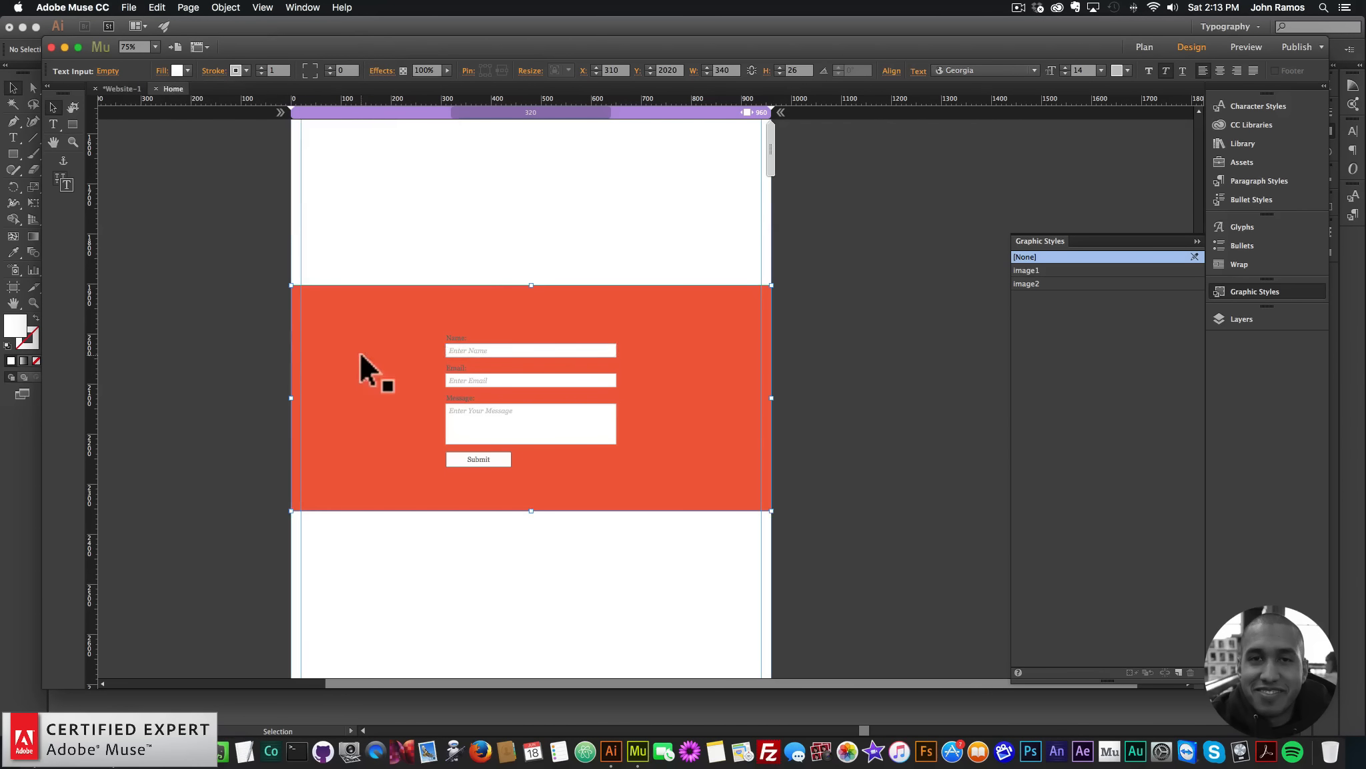
Step: Set the contact form's field labels to the Lato font in white
left_click(457, 334)
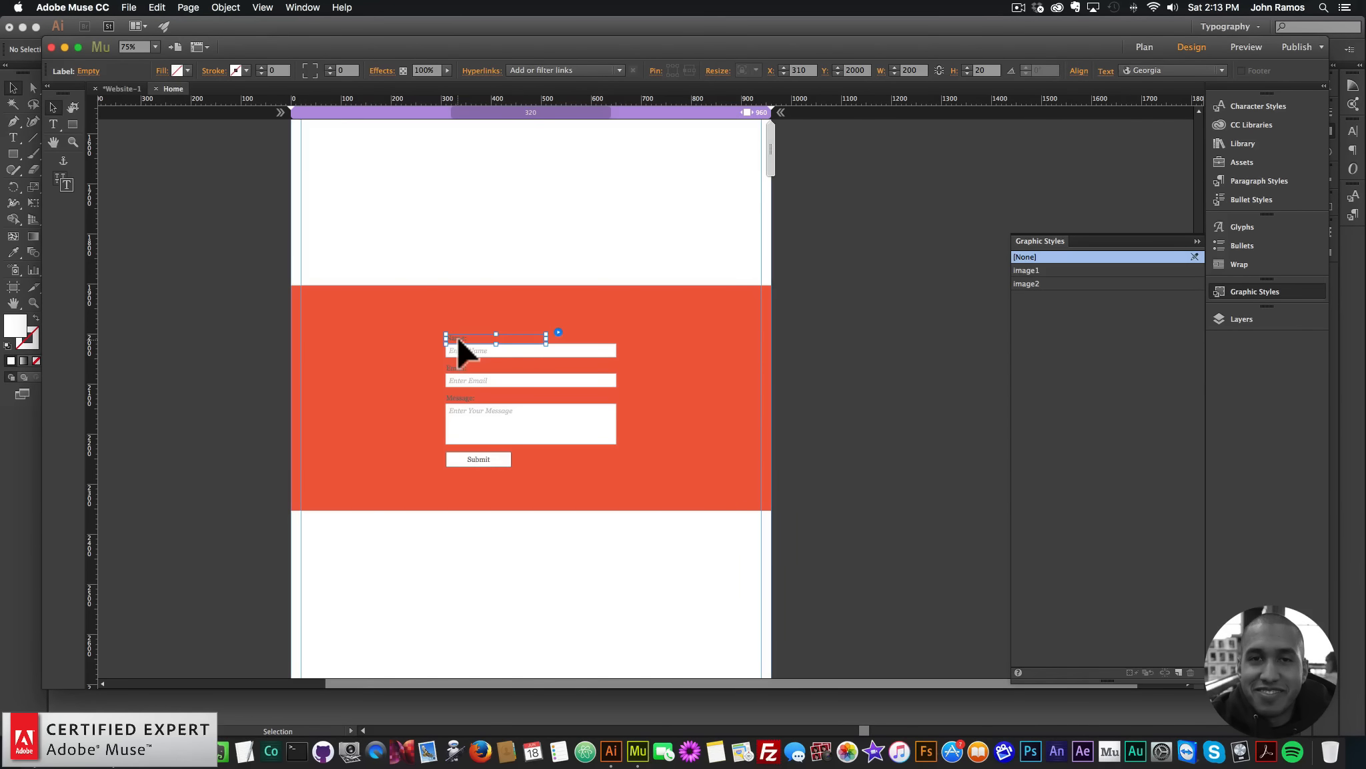
double_click(469, 336)
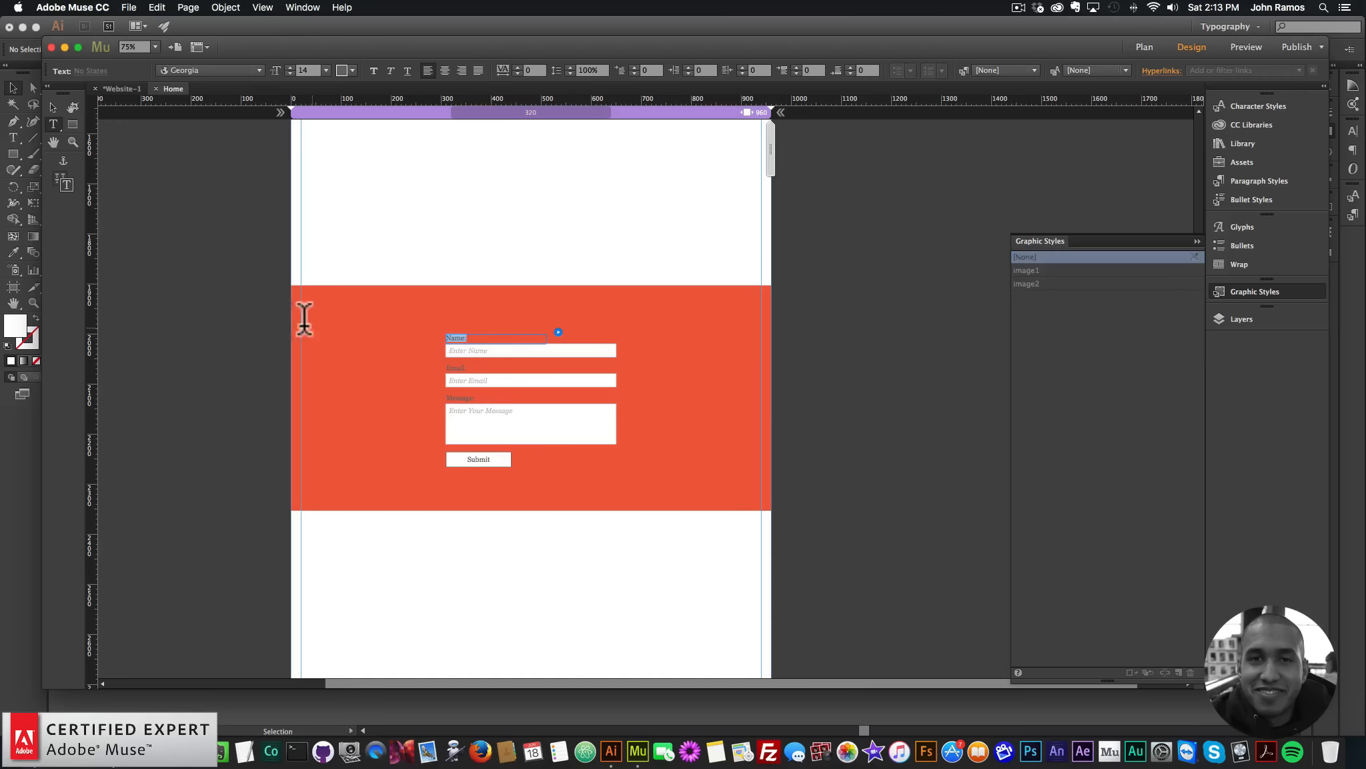
left_click(259, 70)
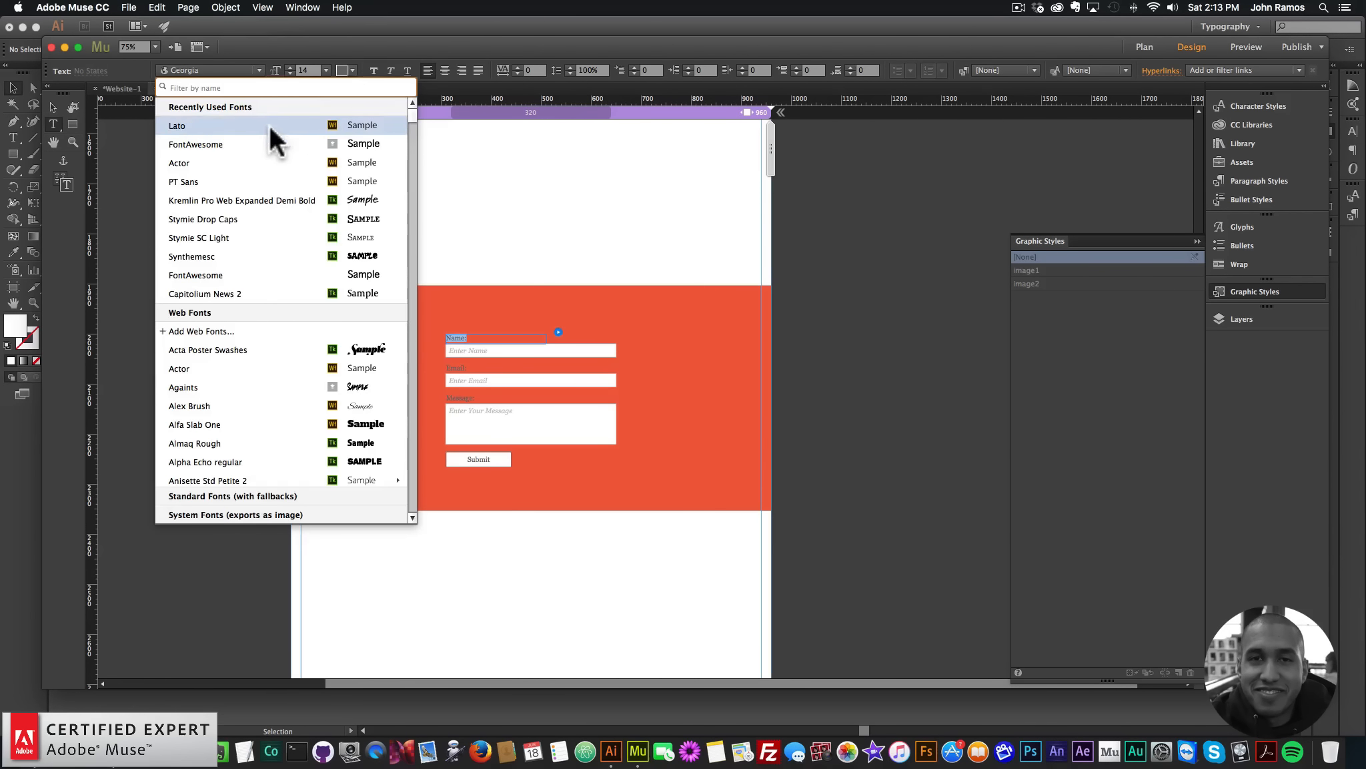
left_click(269, 125)
left_click(351, 68)
left_click(520, 88)
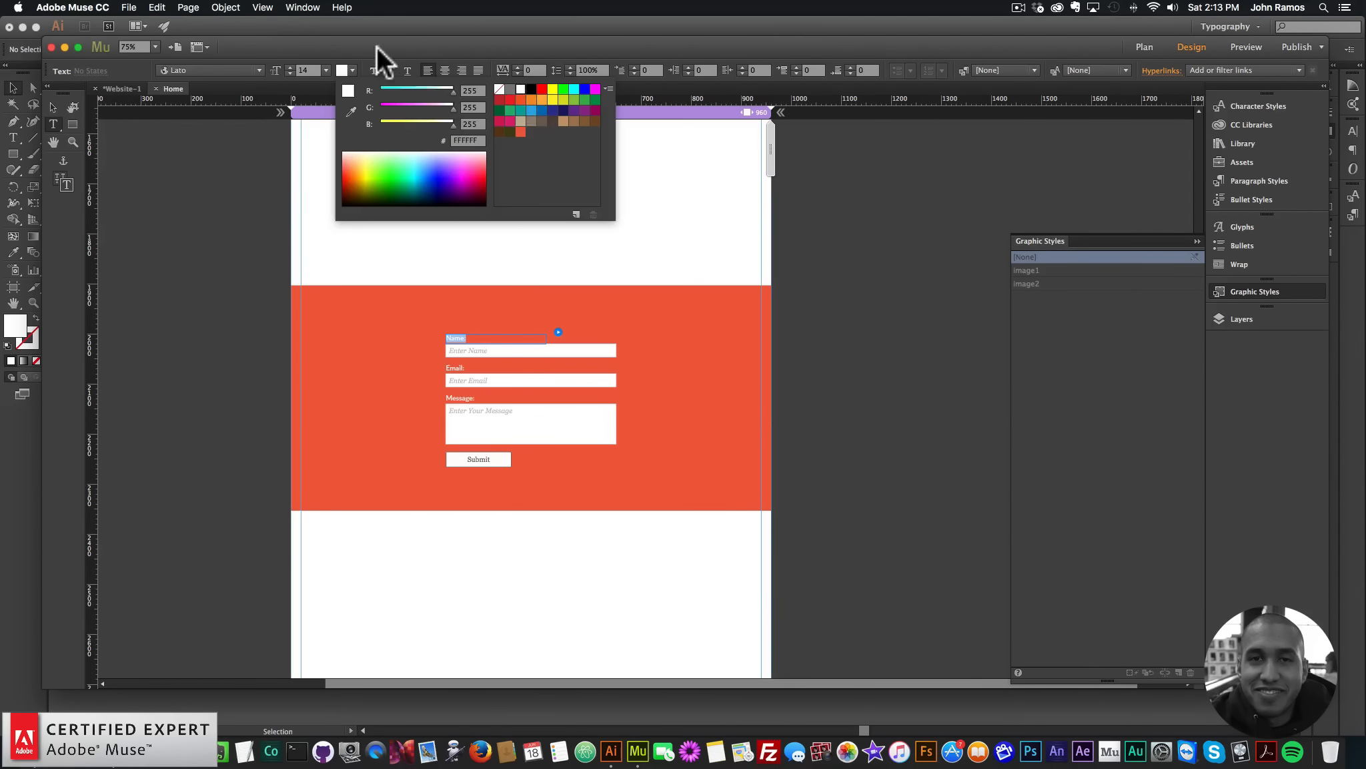
left_click(49, 112)
left_click(223, 257)
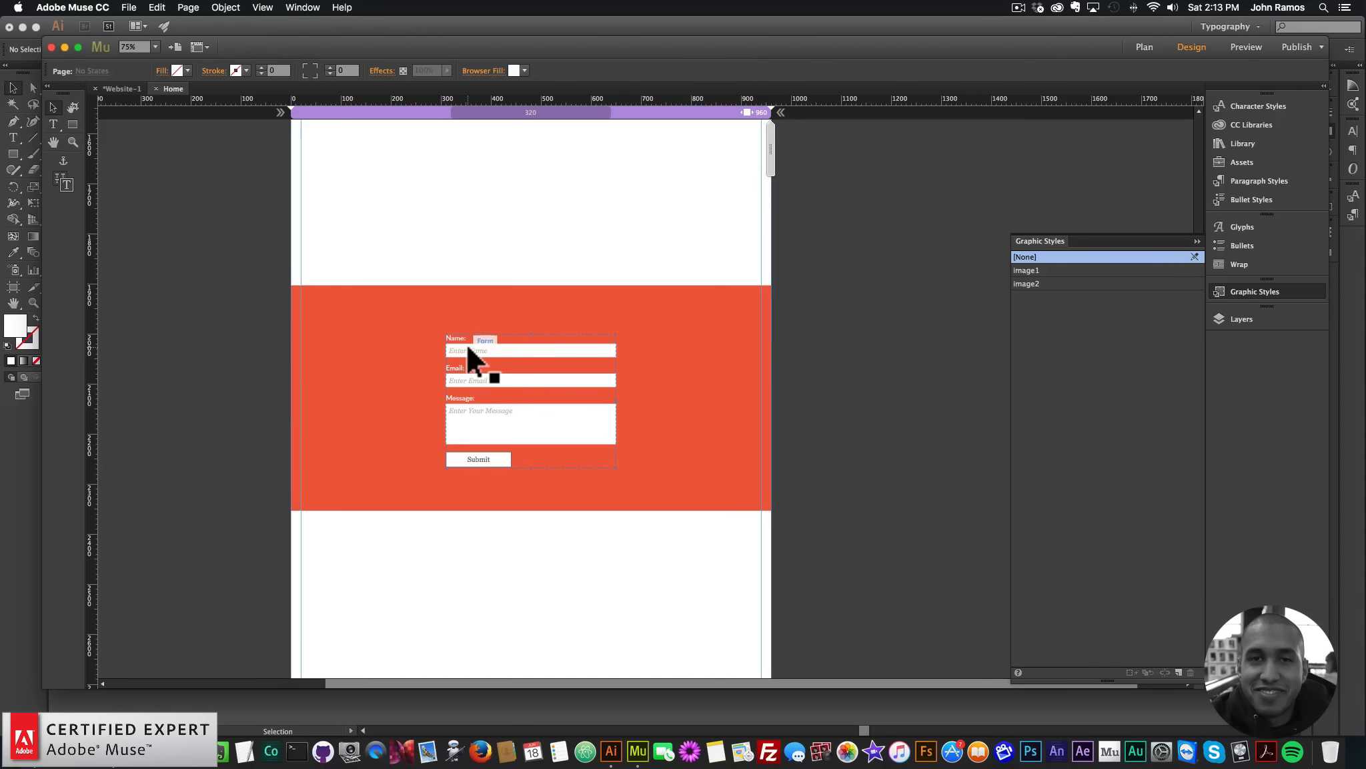
Step: Set the form's placeholder text to the Lato font in the orange-red swatch colour and remove its italics
double_click(475, 348)
double_click(491, 350)
key("super+a")
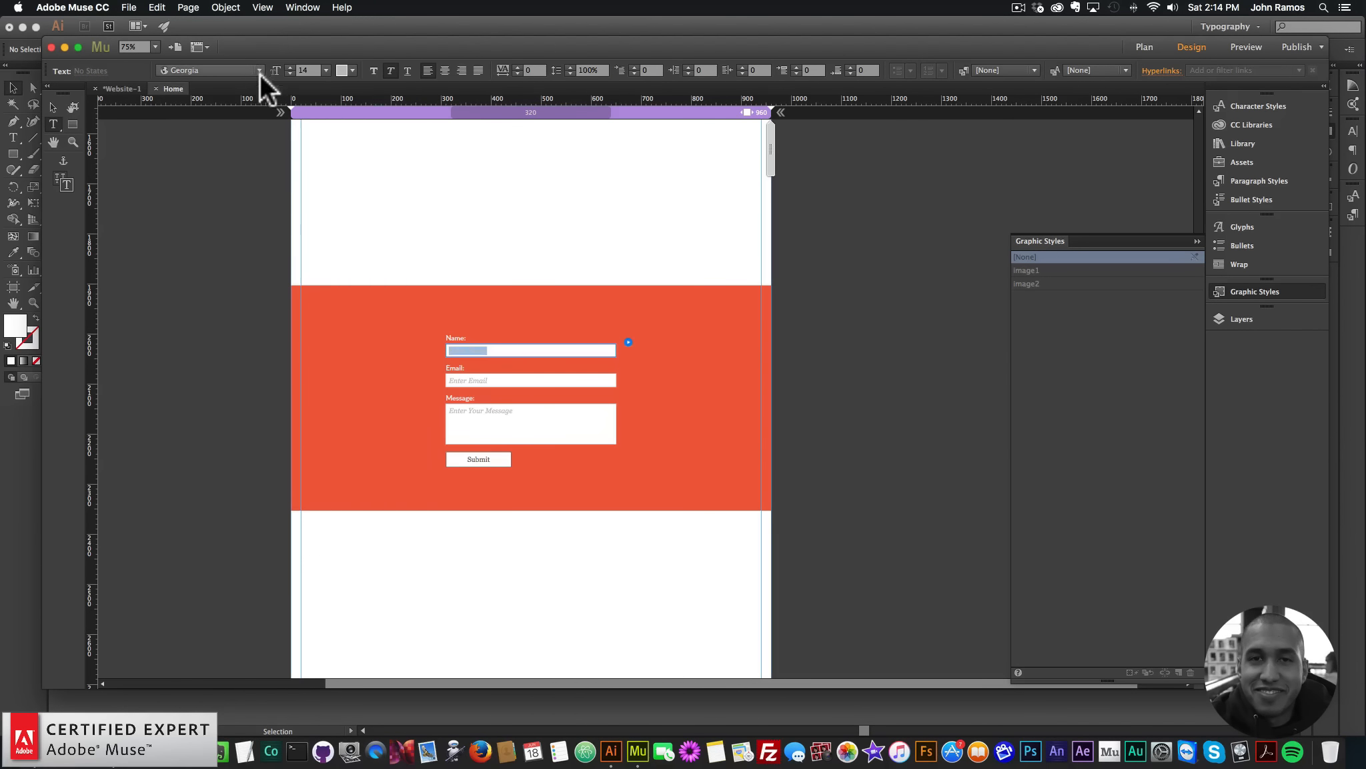
left_click(258, 70)
left_click_drag(410, 220, 406, 107)
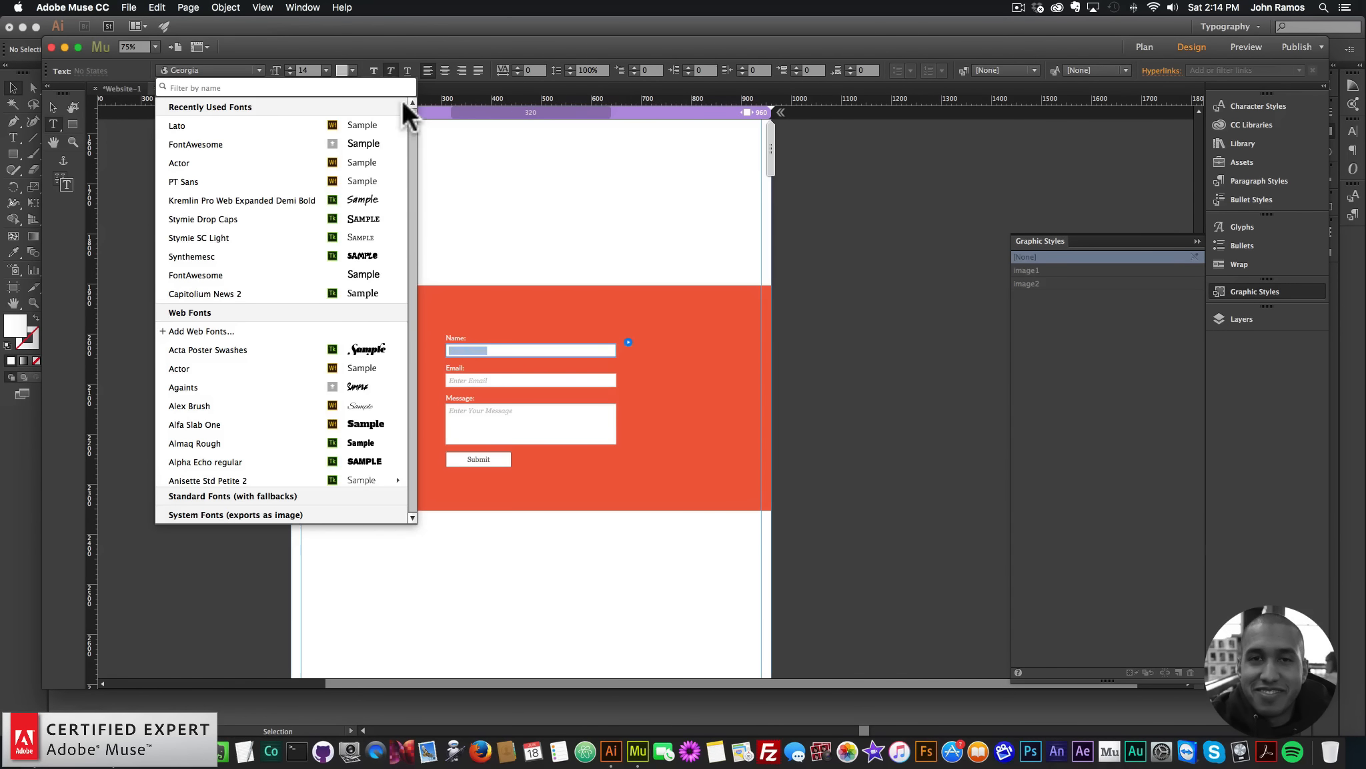
left_click(260, 134)
left_click(351, 69)
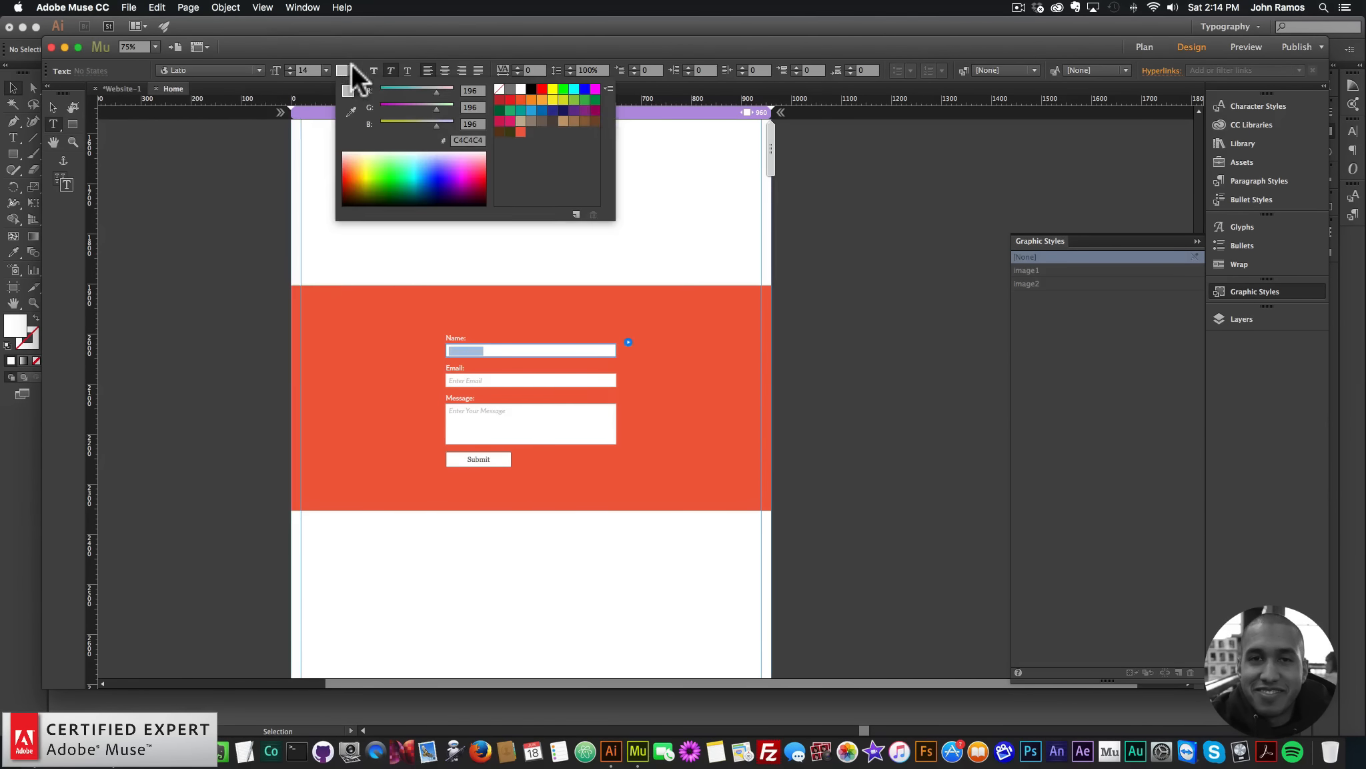
left_click(521, 130)
left_click(54, 105)
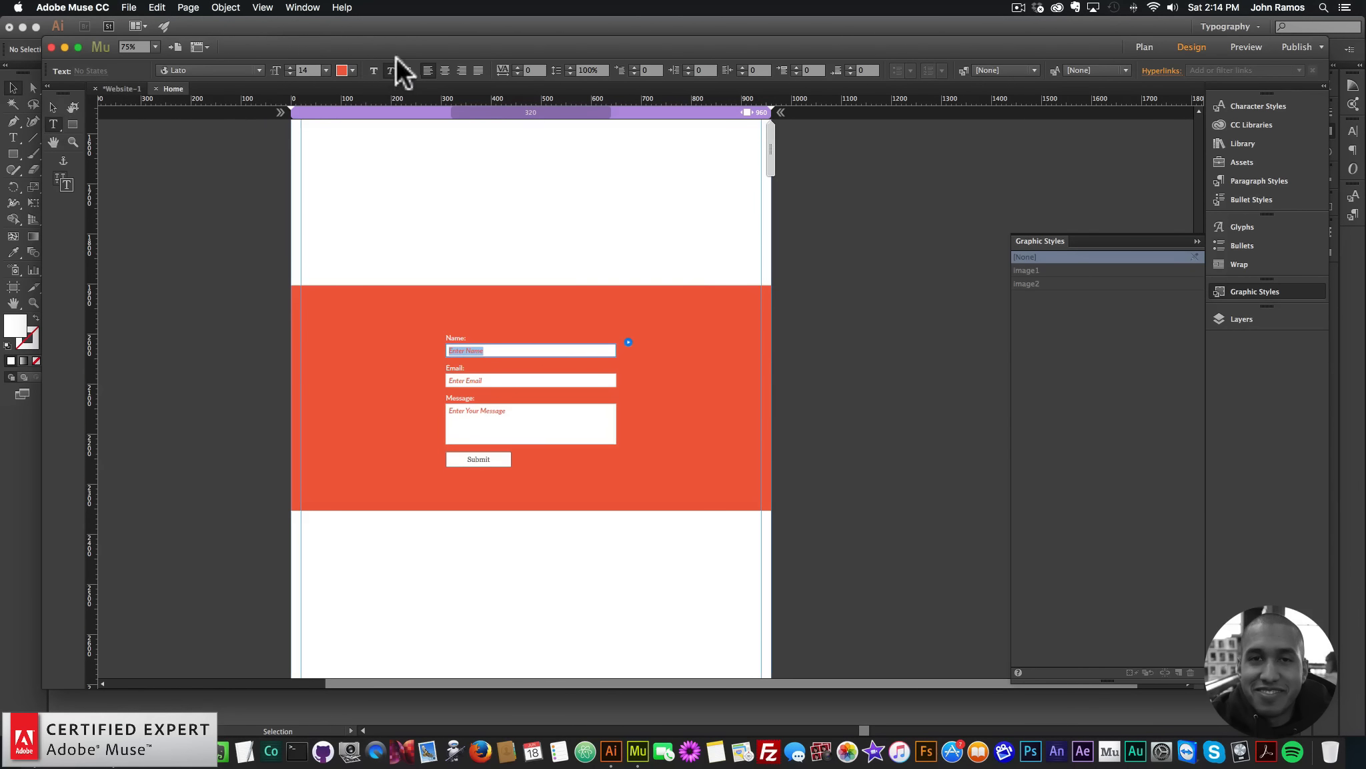
left_click(53, 107)
left_click(157, 149)
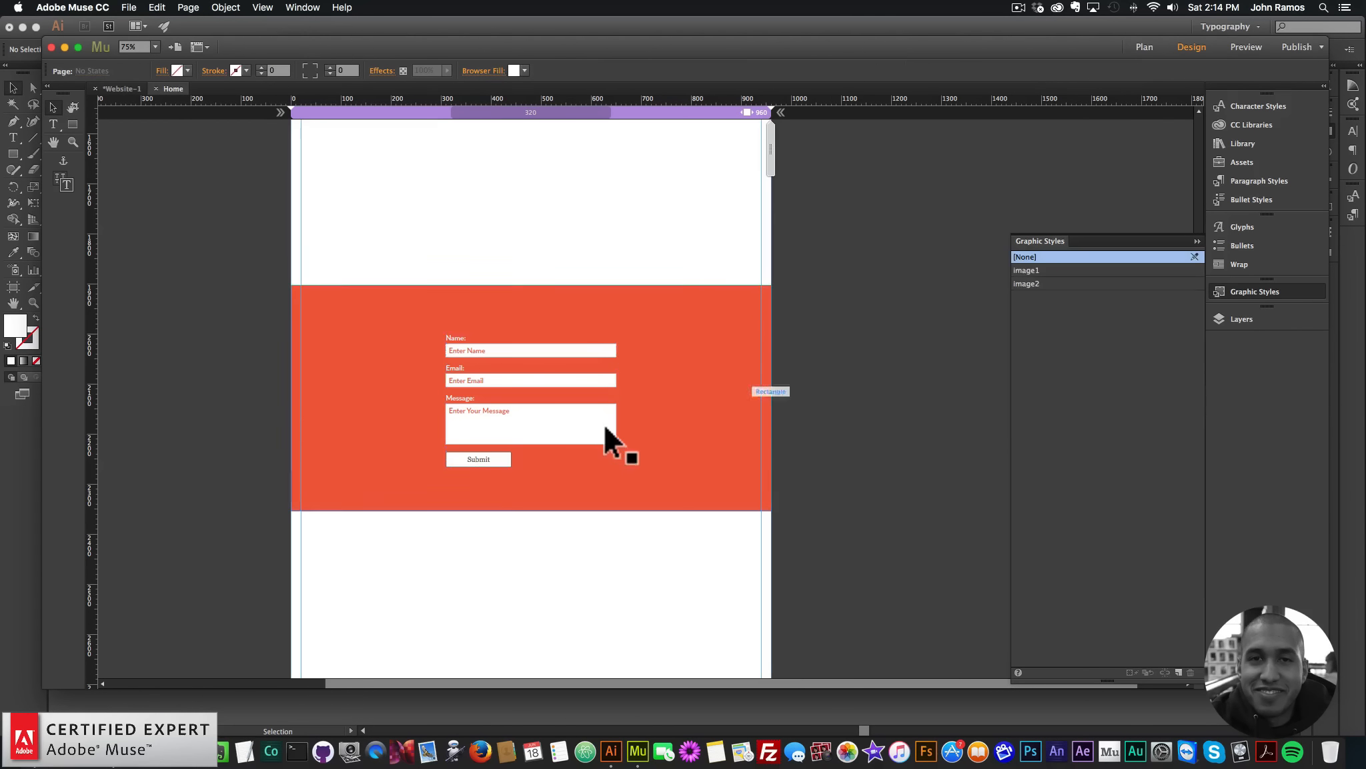
Step: Move the contact form slightly down to Y 2004, keeping it horizontally centred on the page
left_click_drag(594, 427, 596, 429)
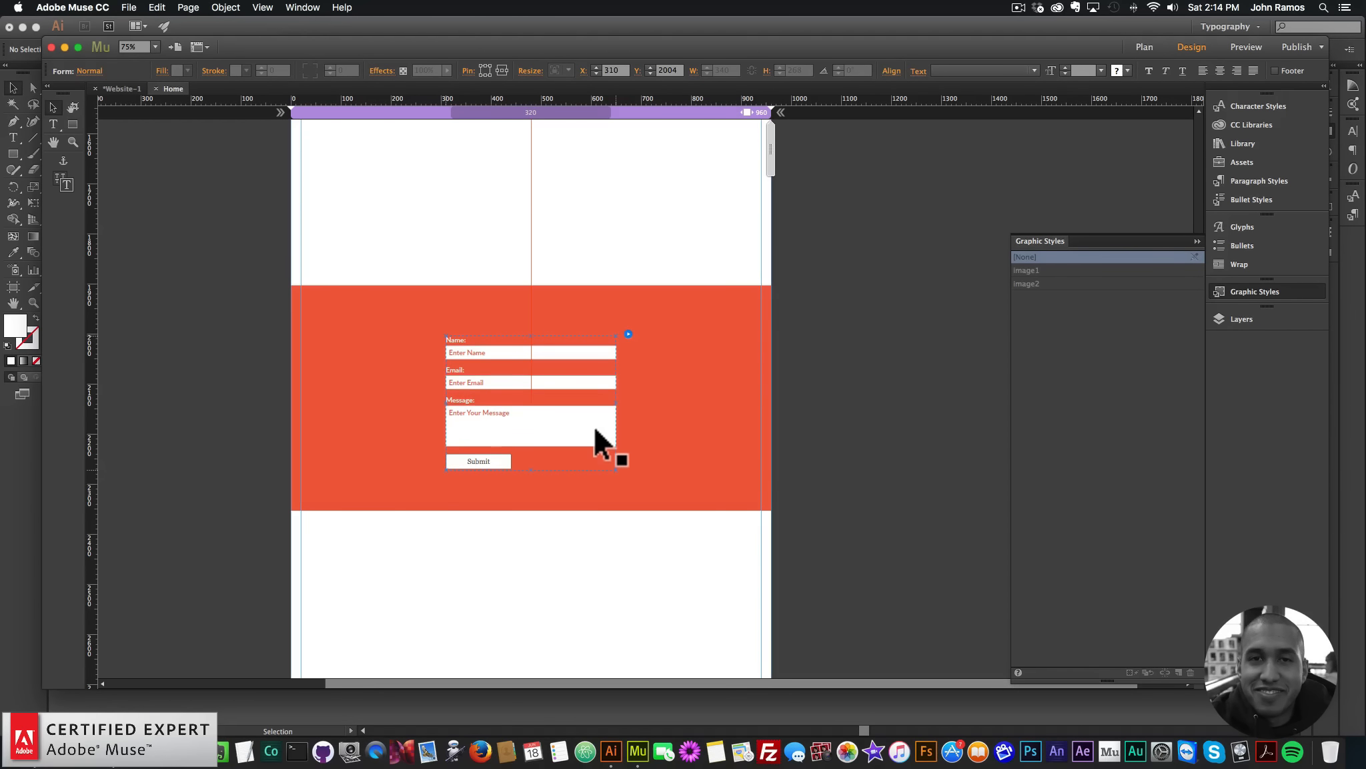
left_click(850, 295)
Step: Review the page layout from the header down and check the graphic styles of the two red rectangles
scroll(850, 290, "up", 5)
scroll(847, 279, "down", 1)
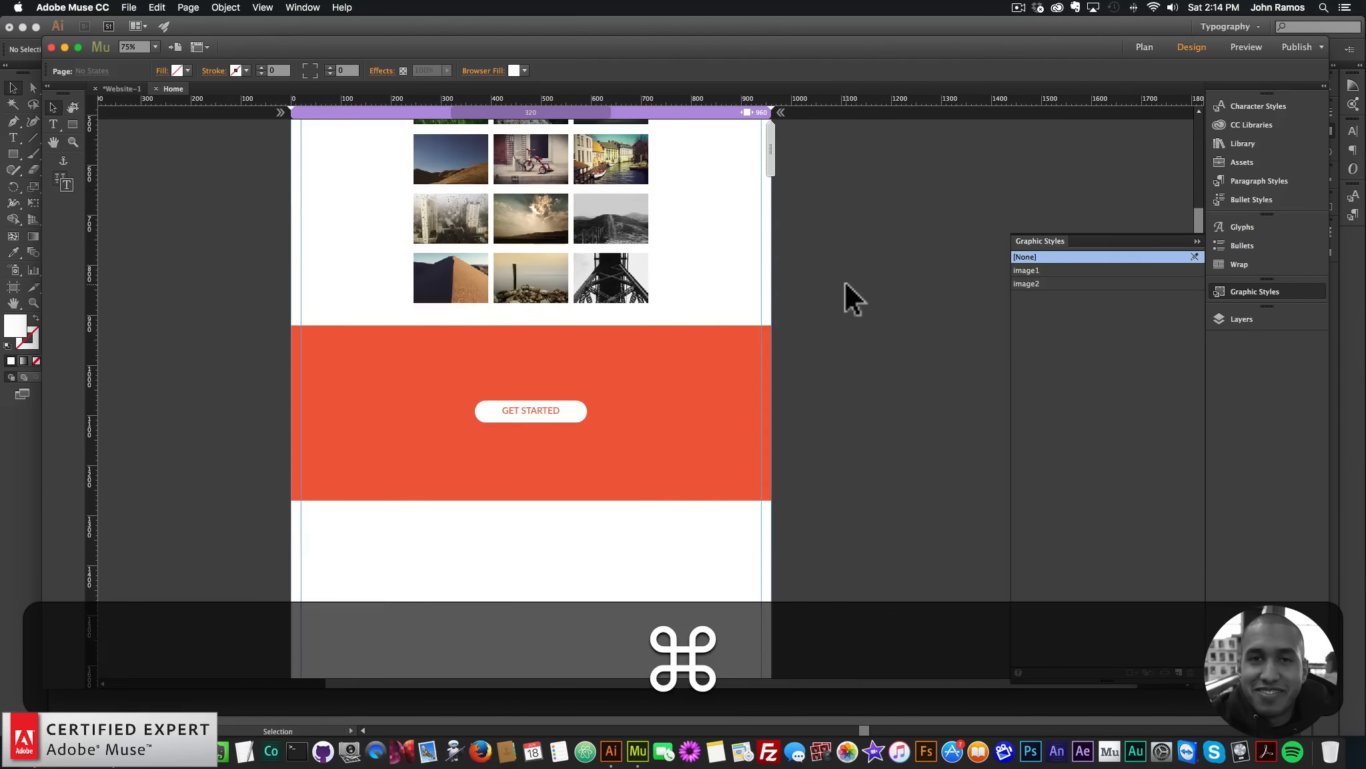
key("super+minus")
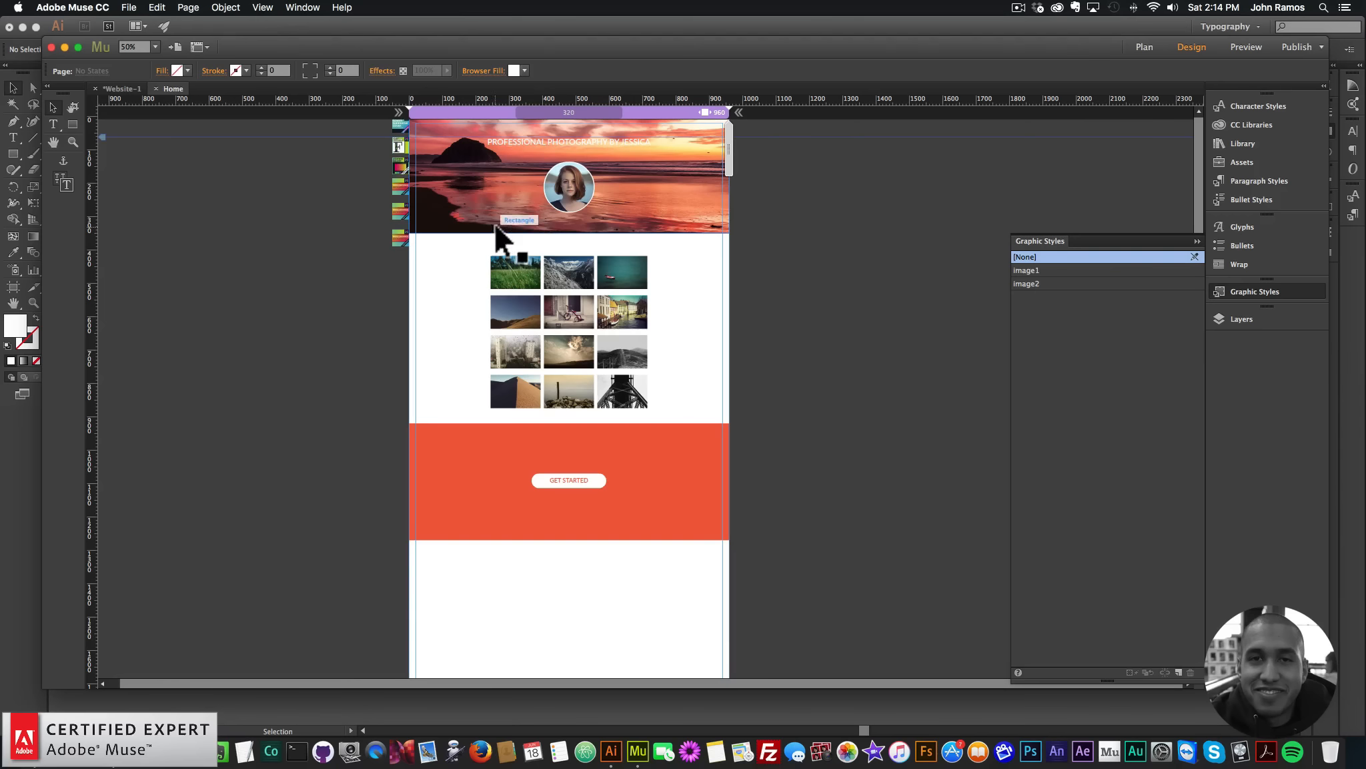
scroll(577, 357, "down", 4)
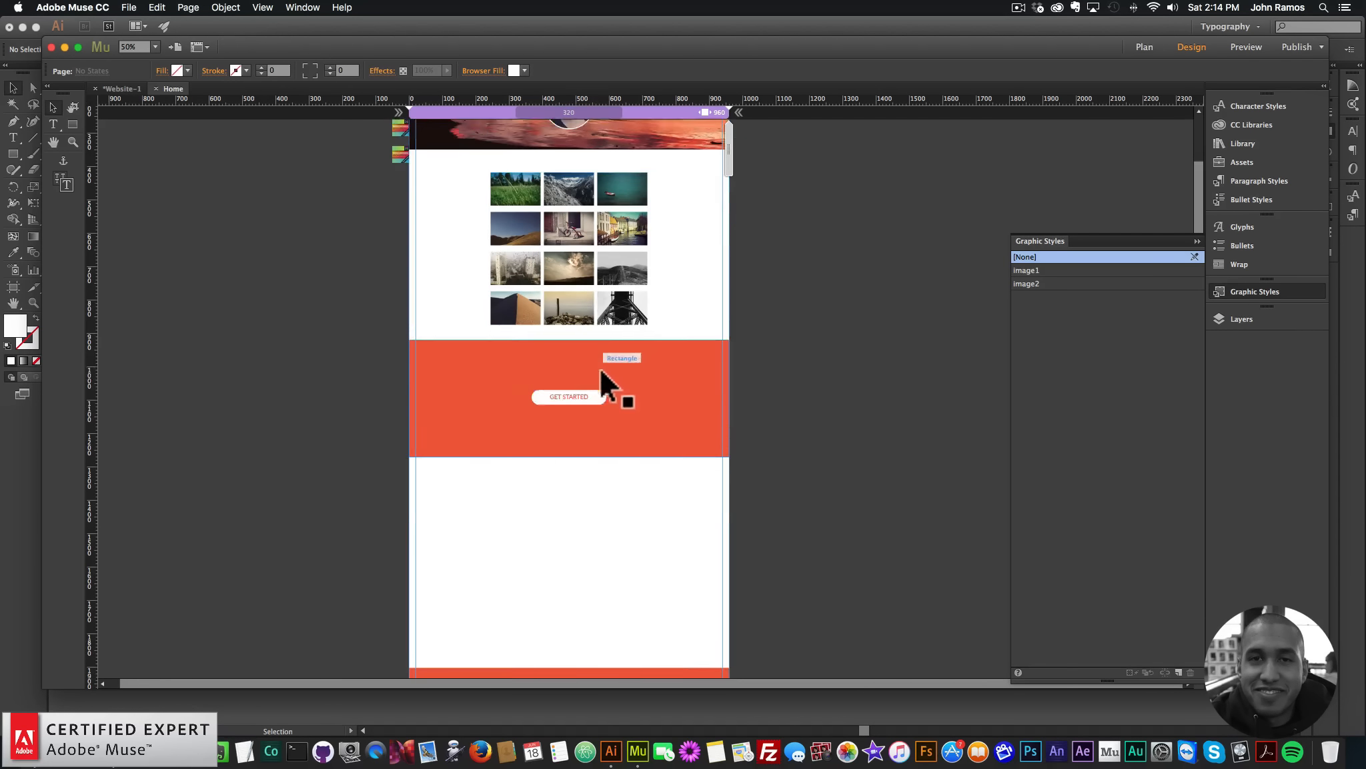
left_click(648, 365)
left_click(660, 511)
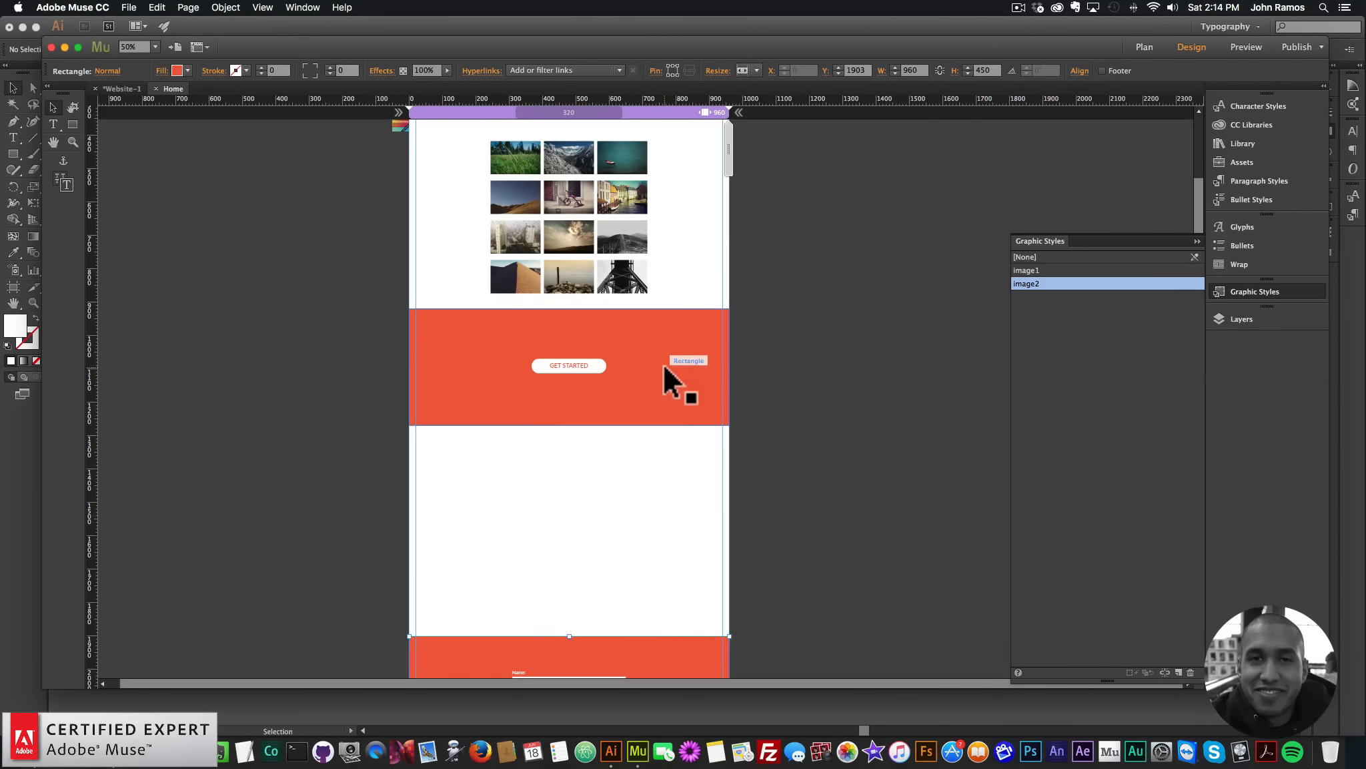
left_click(664, 366)
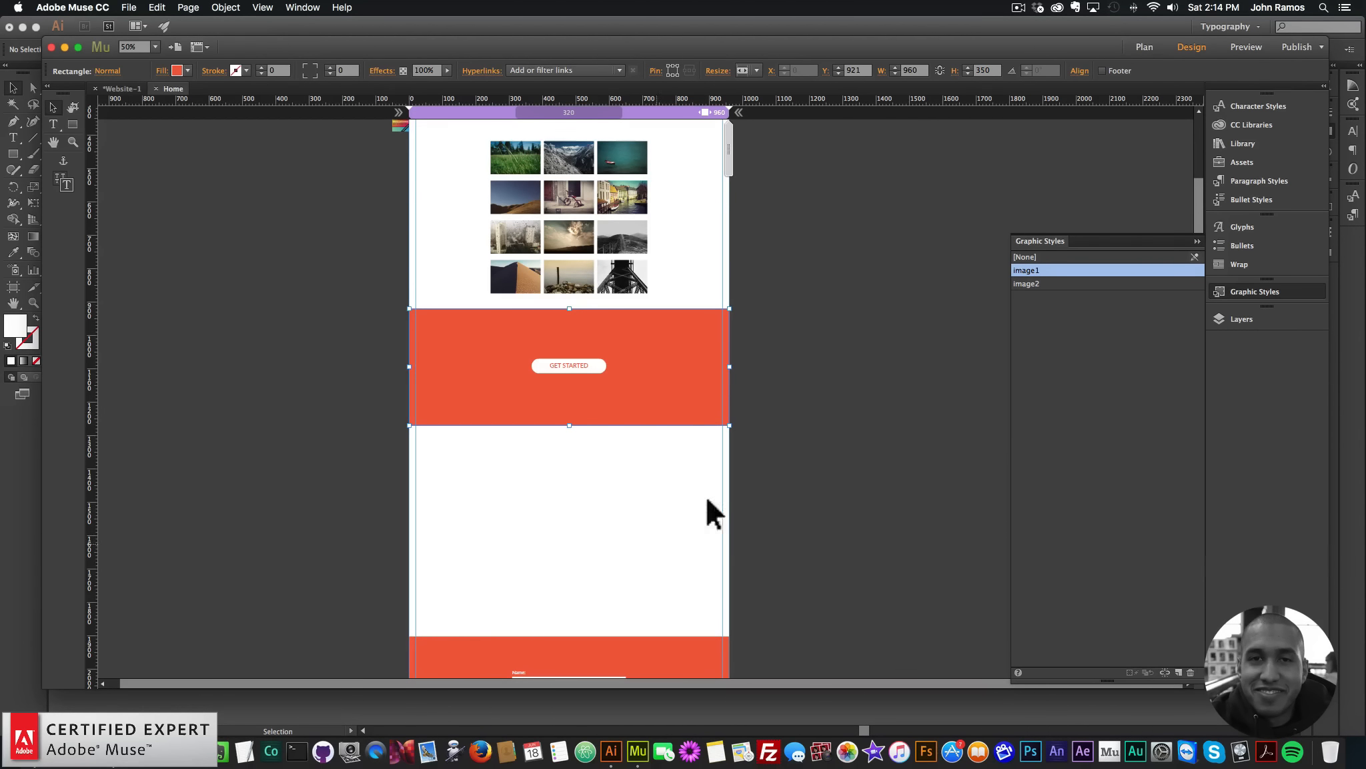
left_click(594, 497)
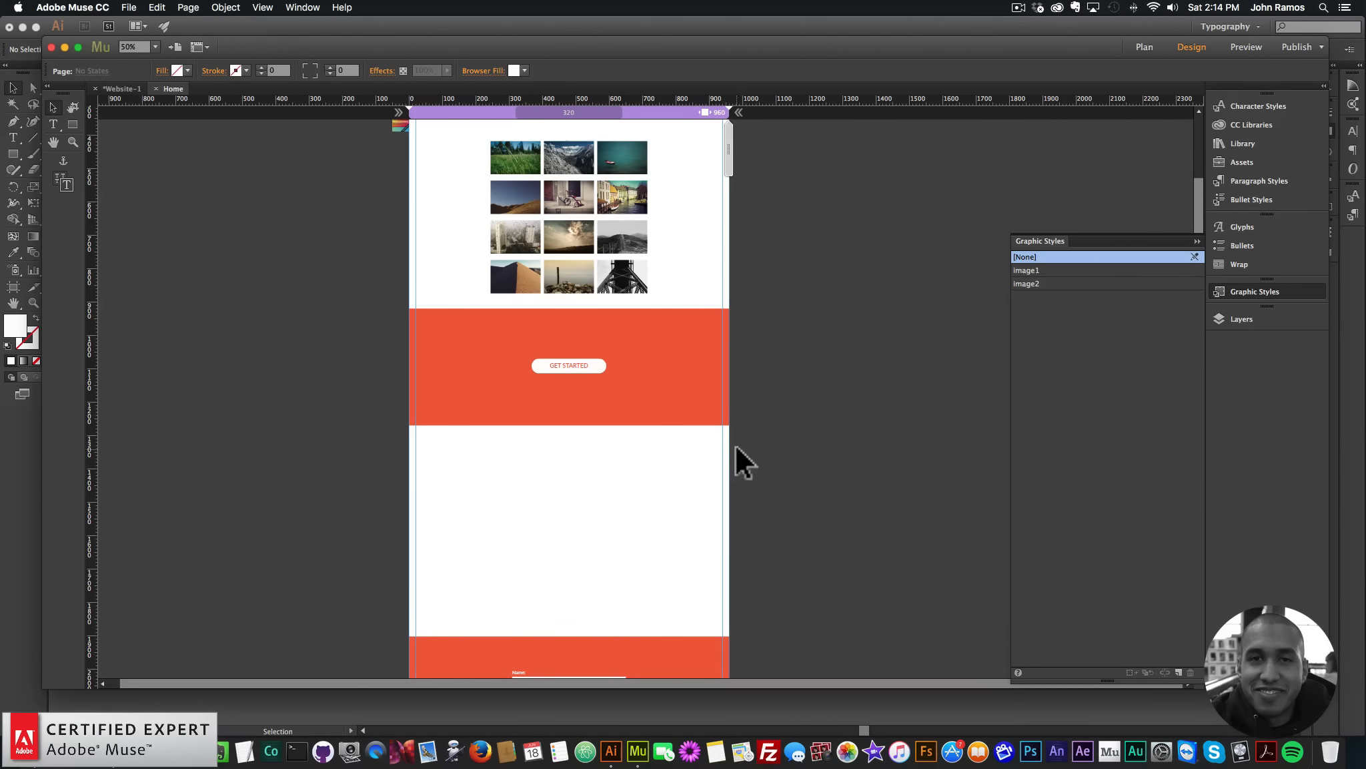
Step: Switch to Chrome and open fontawesome.io in a new tab
left_click(93, 742)
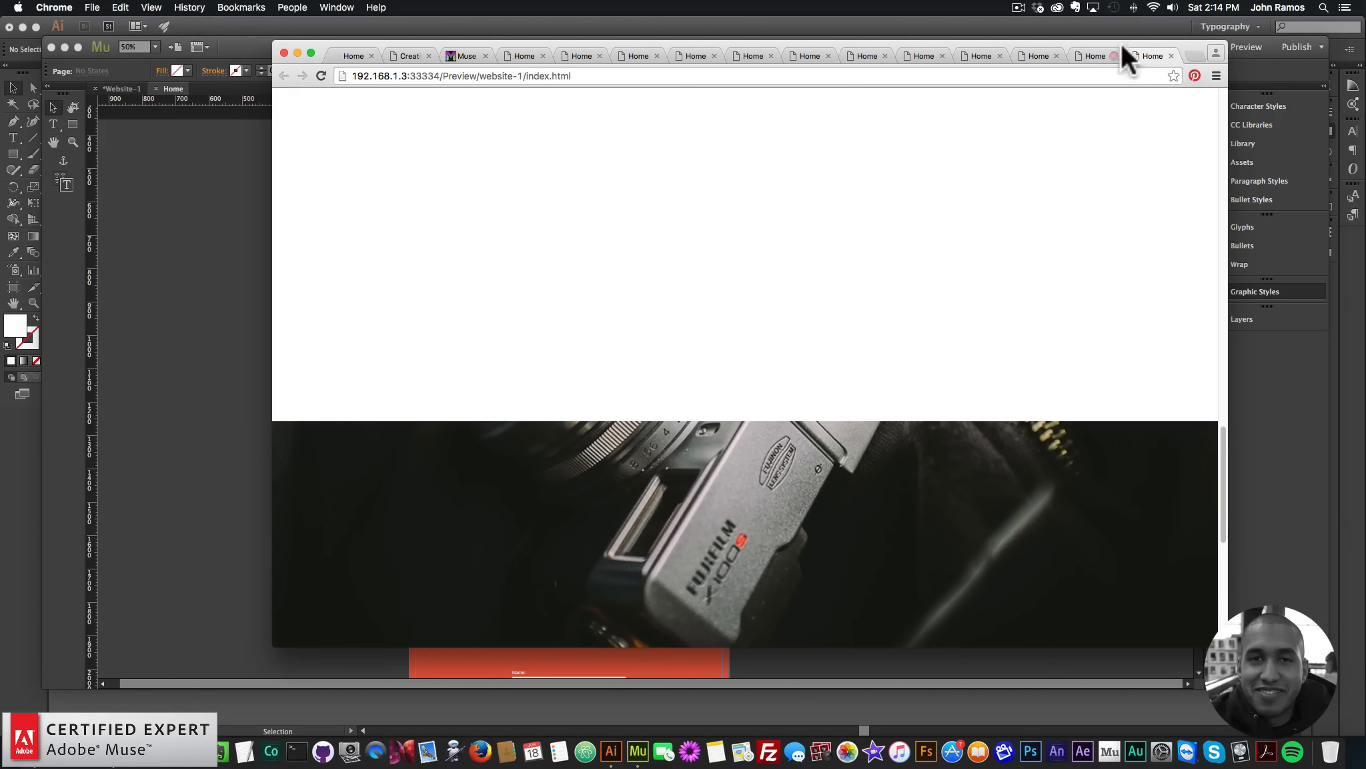
left_click(1189, 55)
type("fonta")
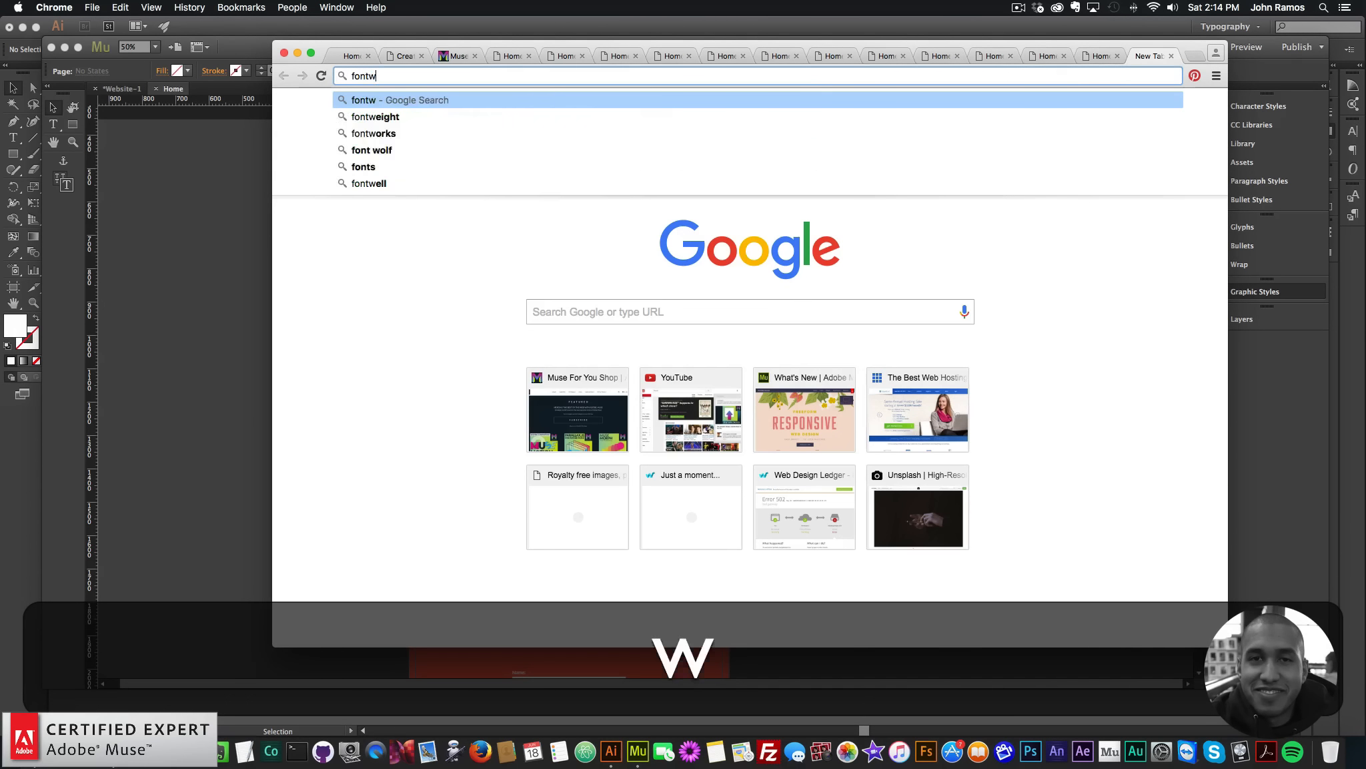
type("wes")
key("BackSpace")
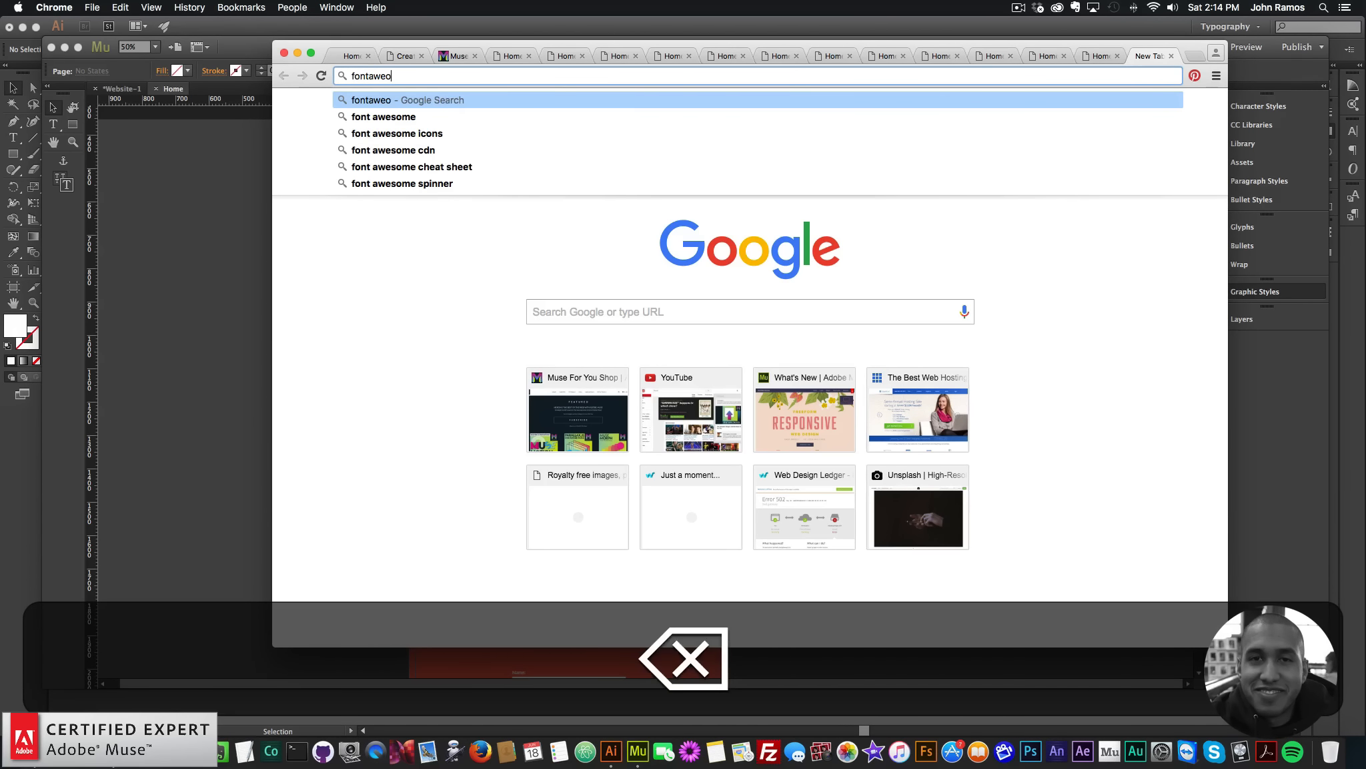
key("BackSpace")
type("esome.i")
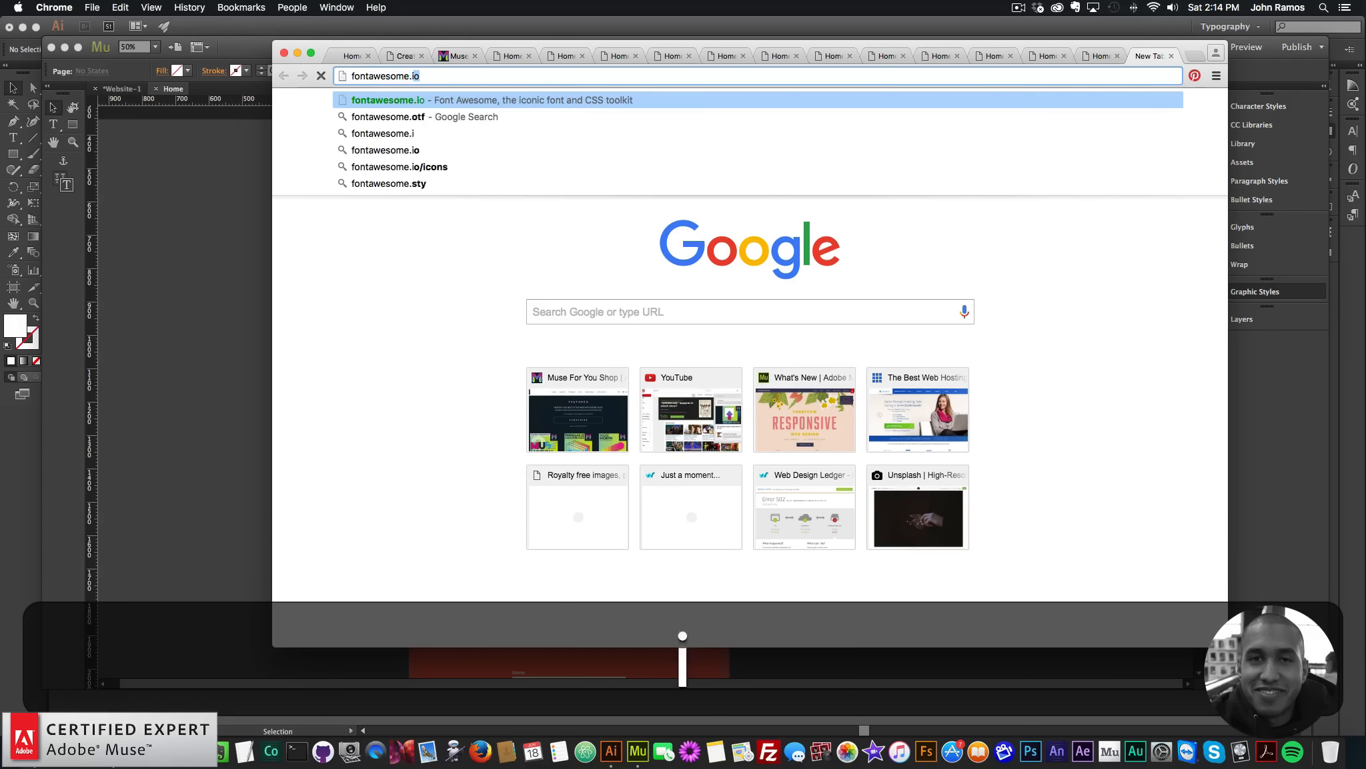
key("Return")
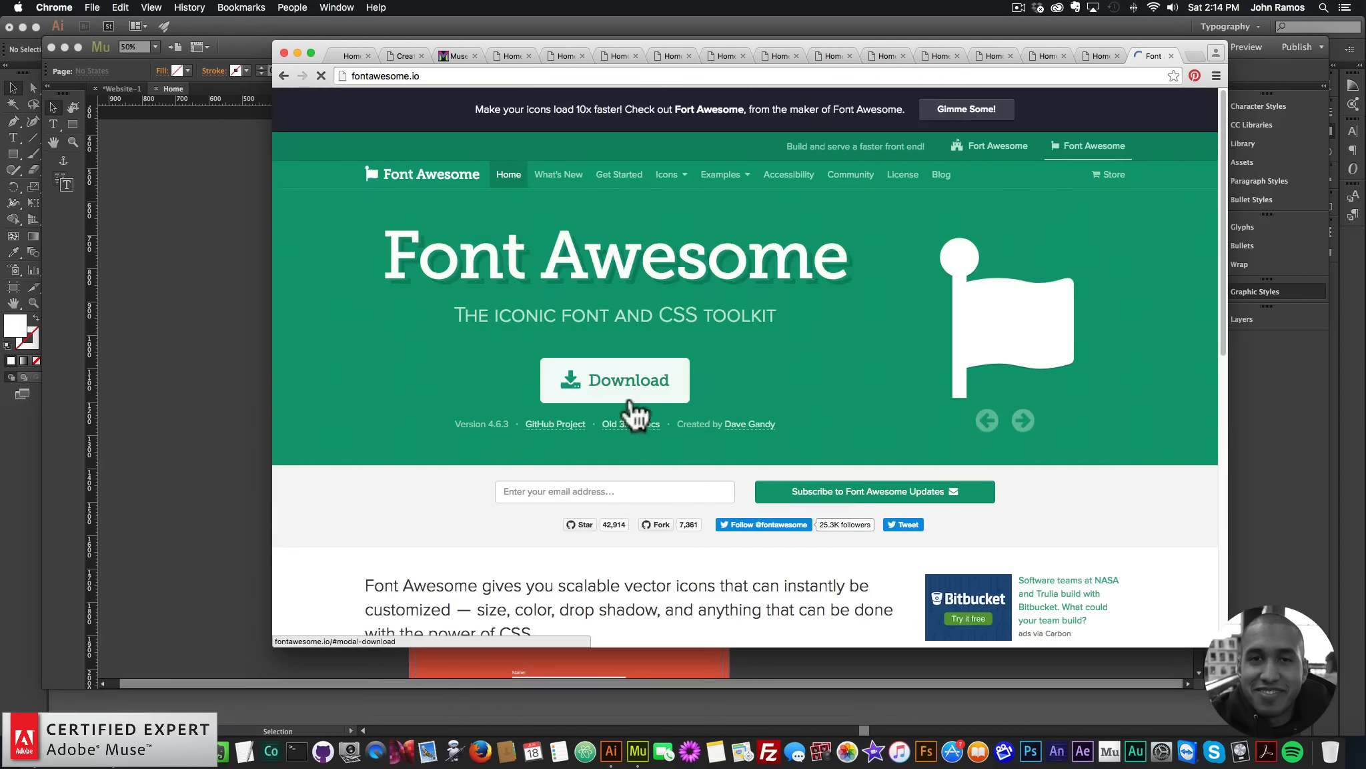
Step: Switch to Finder, open the fonts folder inside font-awesome-4.6.3 and examine fontawesome-webfont.ttf and FontAwesome.otf
left_click(164, 332)
left_click(36, 750)
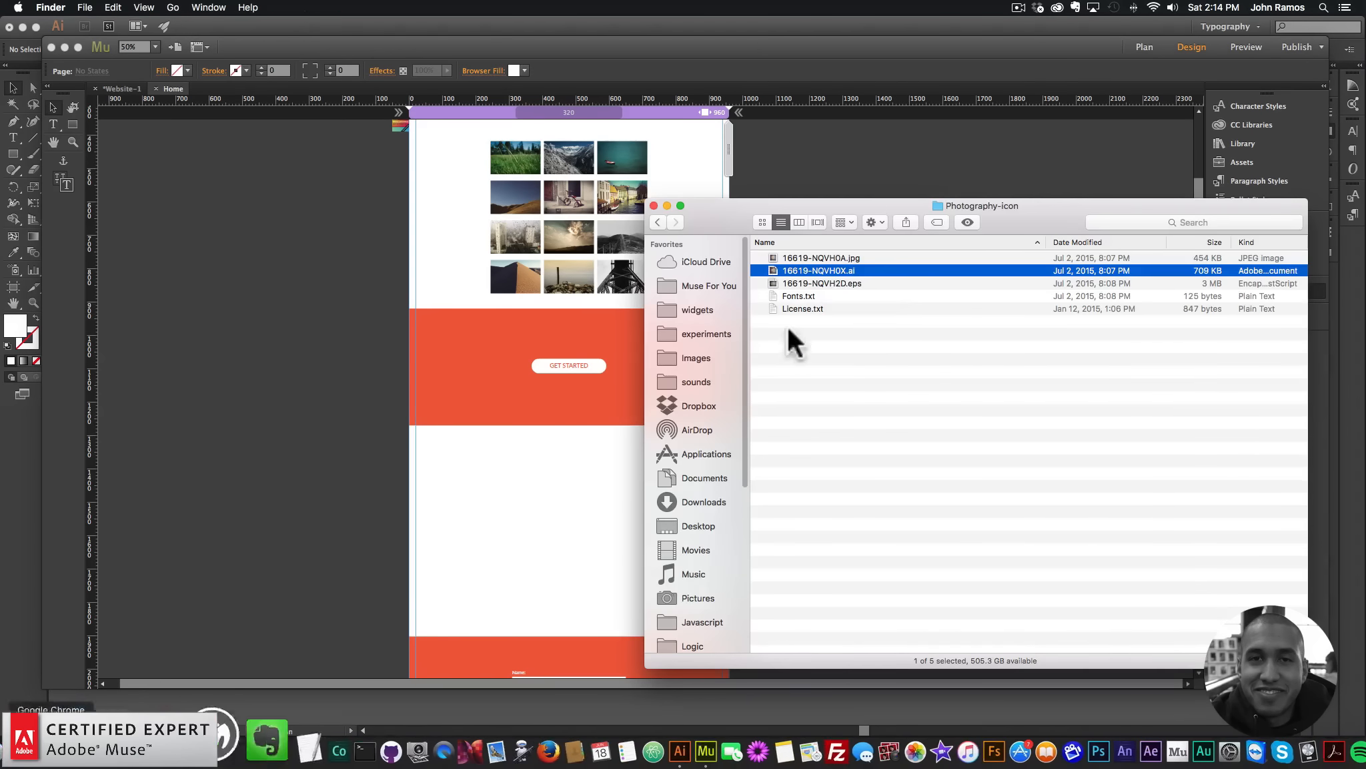
left_click(658, 222)
double_click(822, 283)
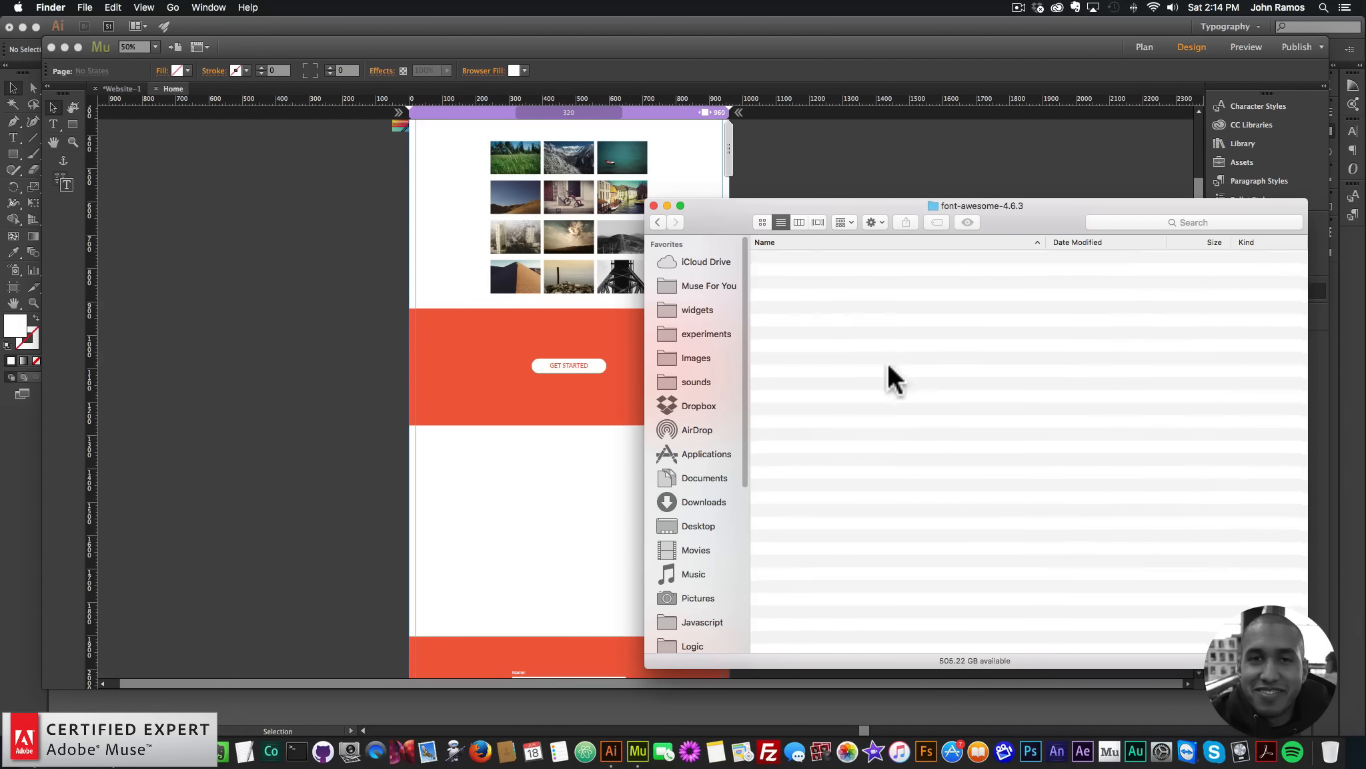
double_click(789, 270)
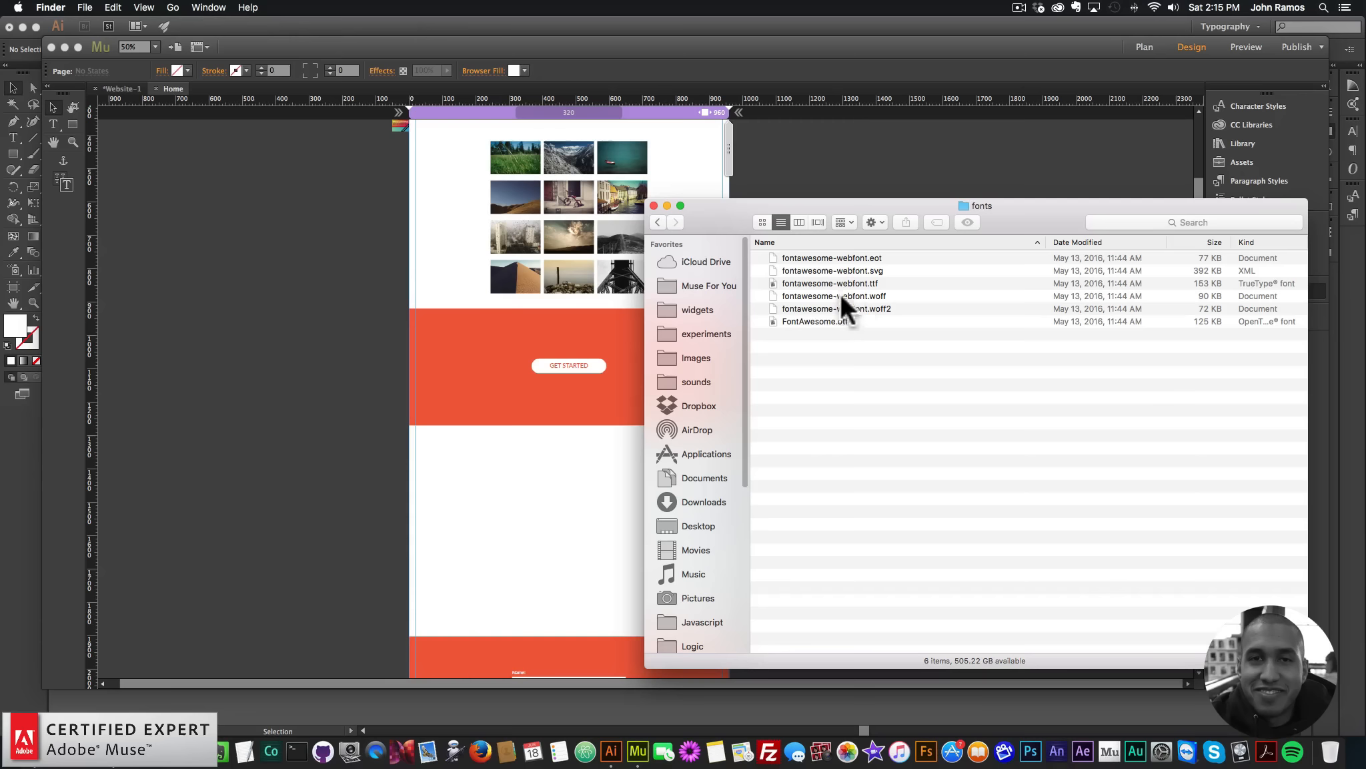
left_click(813, 281)
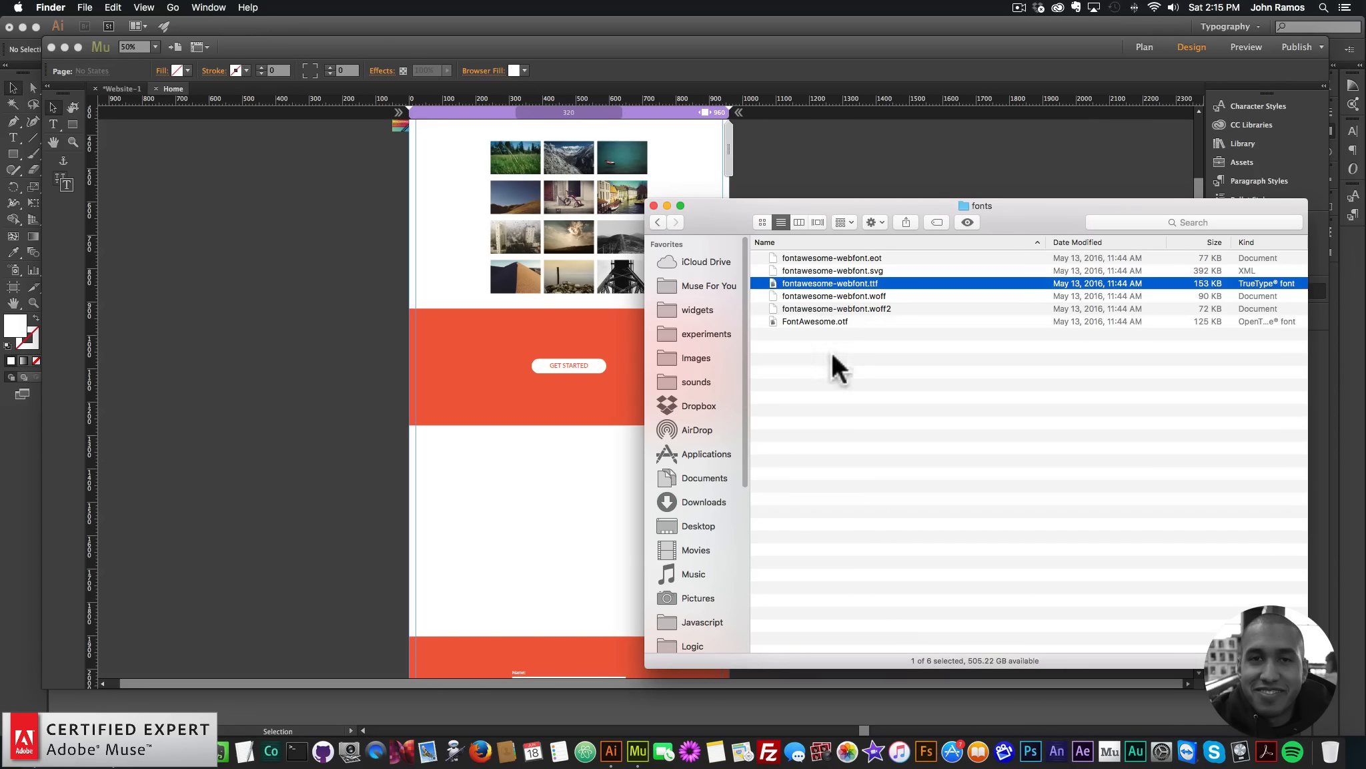
left_click(819, 321)
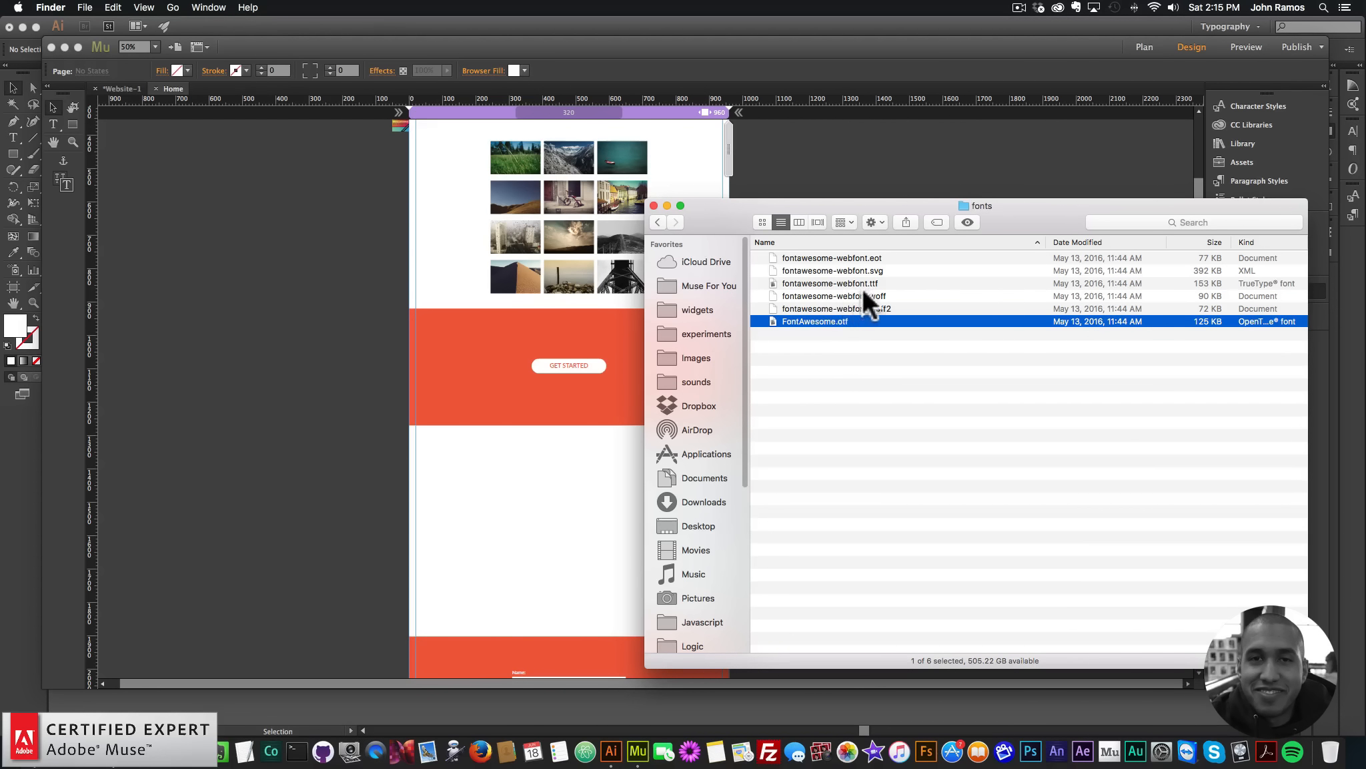
left_click(814, 346)
left_click(826, 320)
left_click(838, 344)
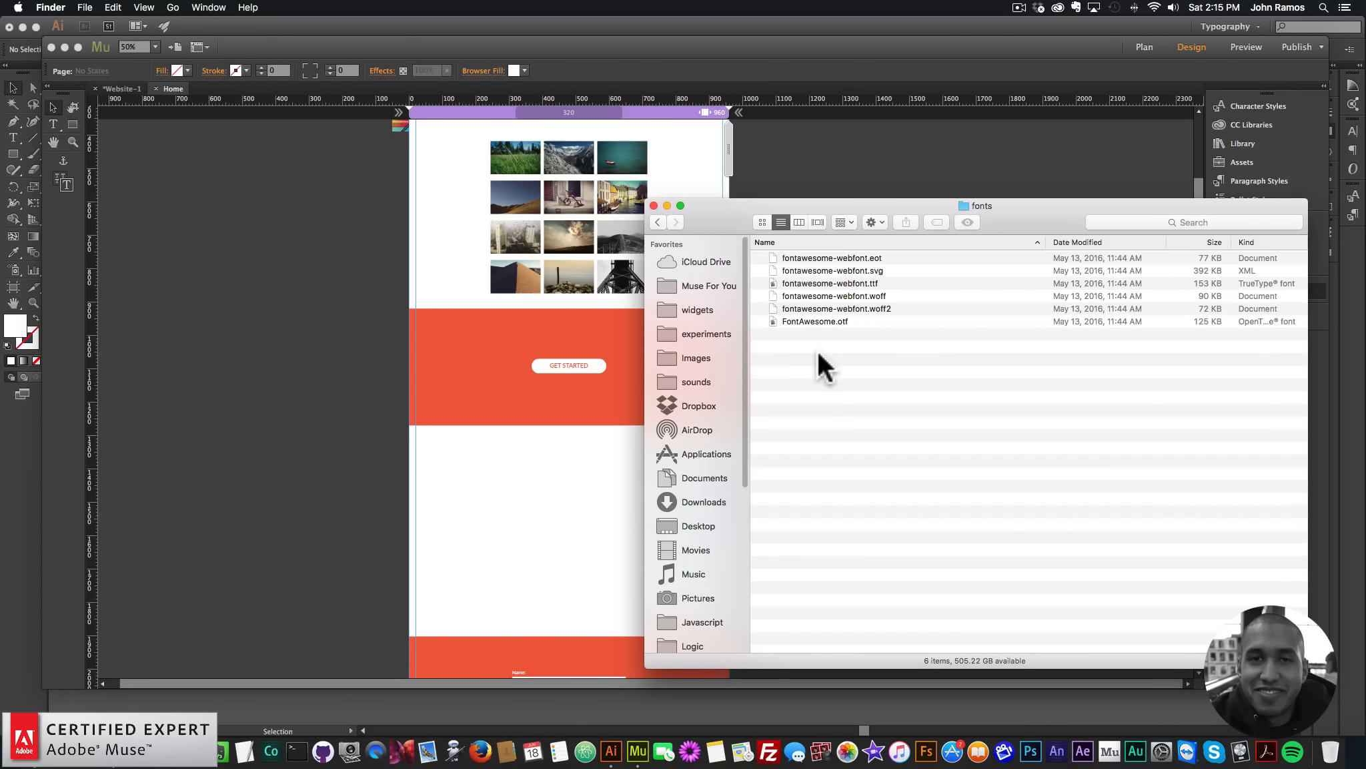
Step: Switch to Adobe Muse and start adding fonts to the self-hosted web fonts
left_click(295, 257)
left_click(129, 7)
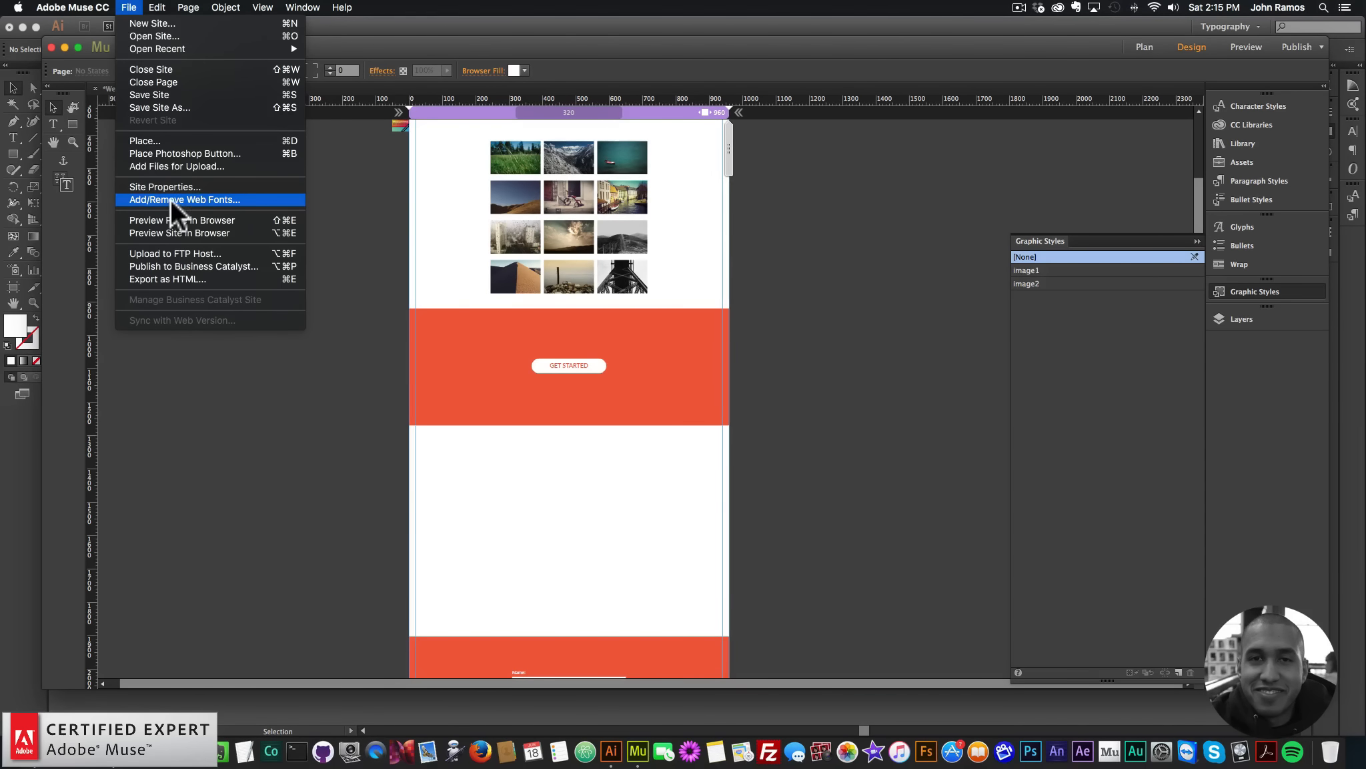
left_click(169, 199)
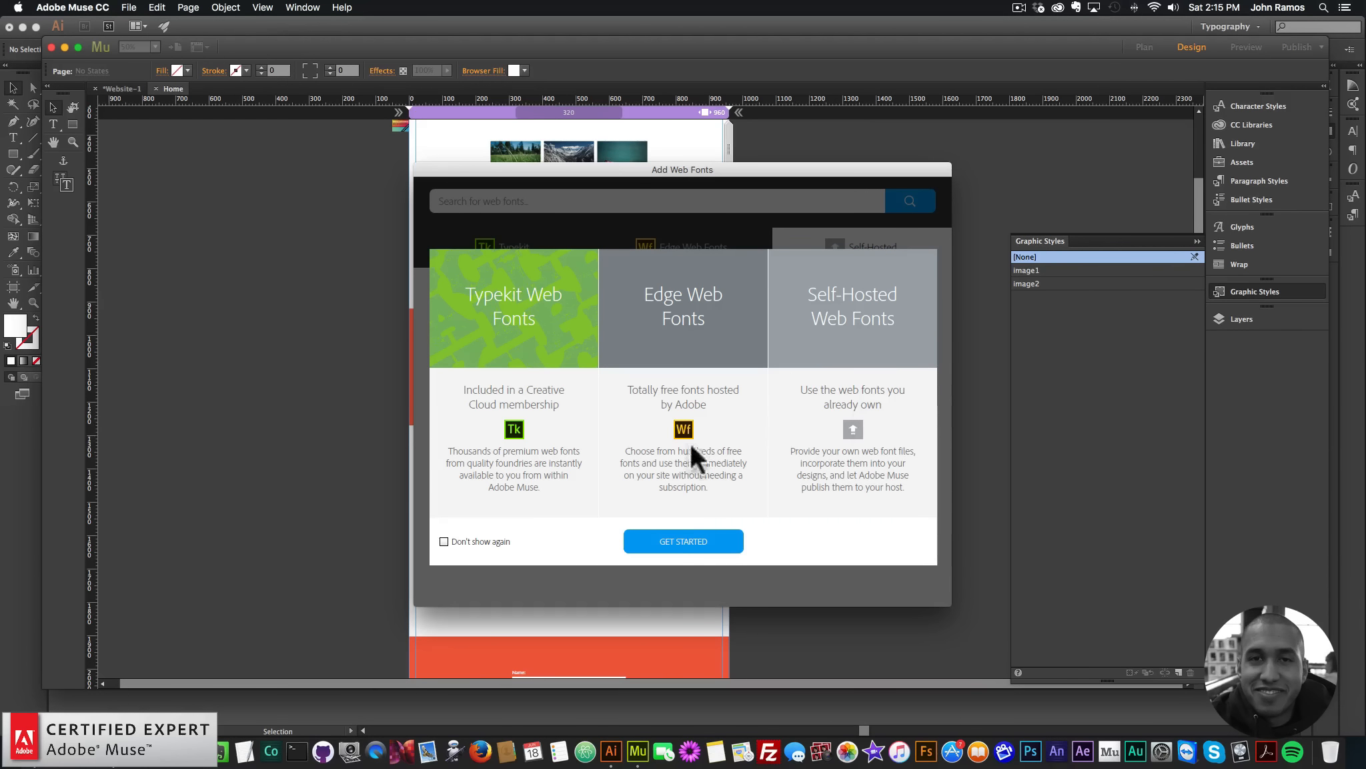
left_click(687, 540)
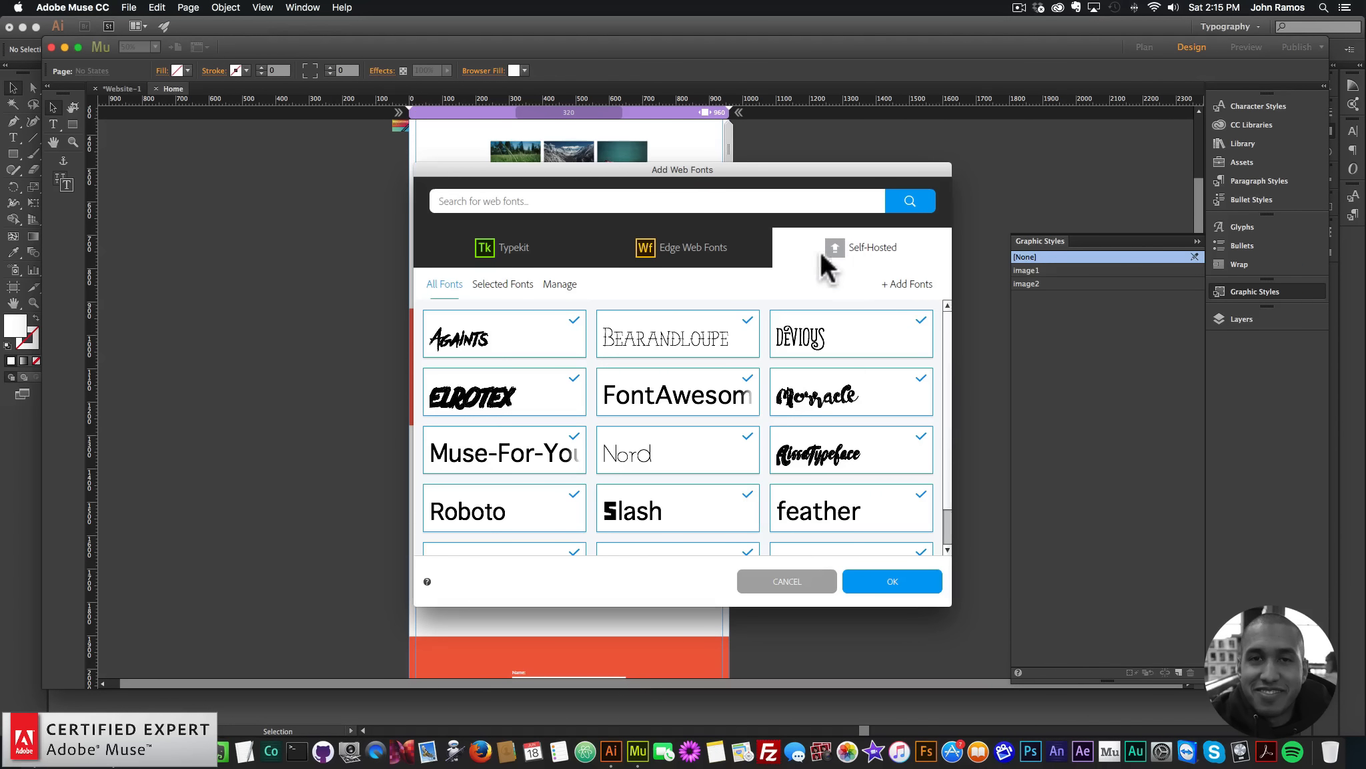
left_click(901, 283)
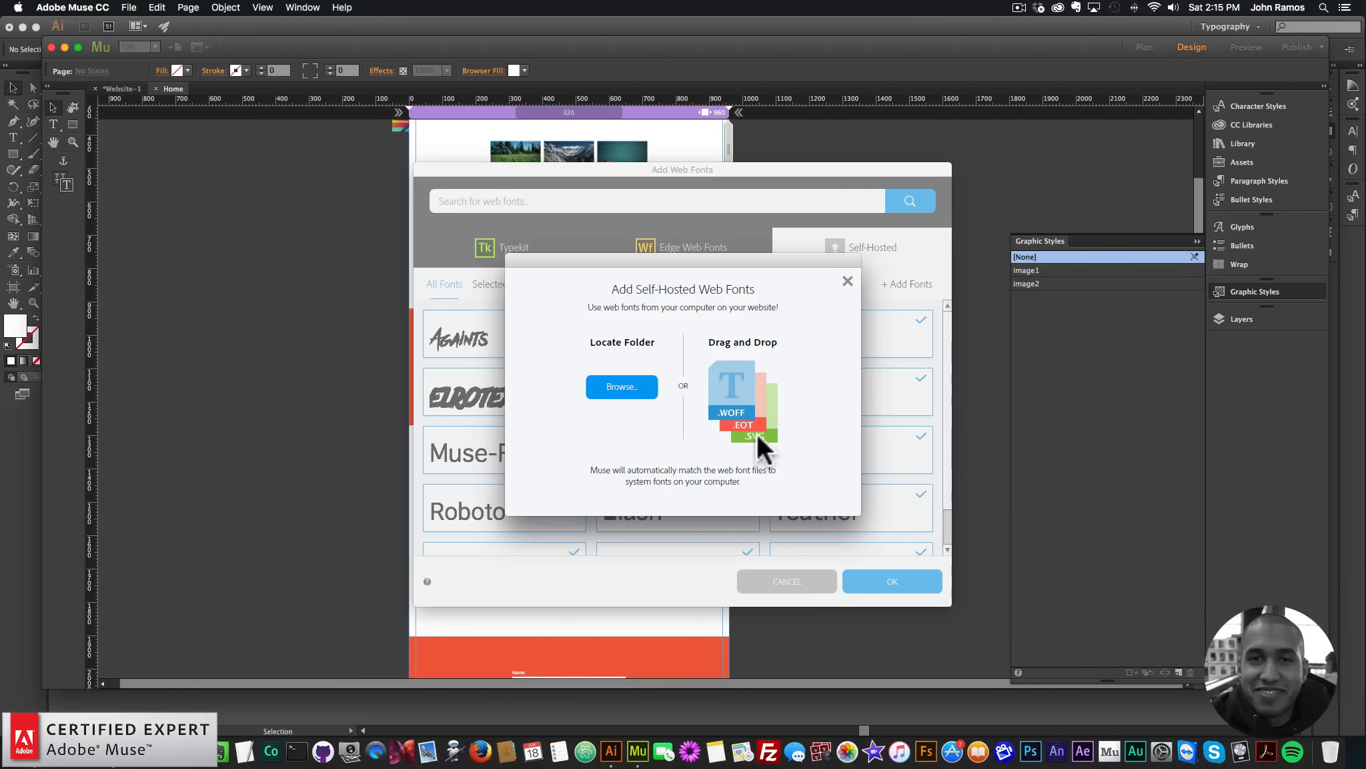
Step: Add fontawesome-webfont.eot, fontawesome-webfont.svg and fontawesome-webfont.woff from Finder's fonts folder to the self-hosted web font import
left_click(47, 731)
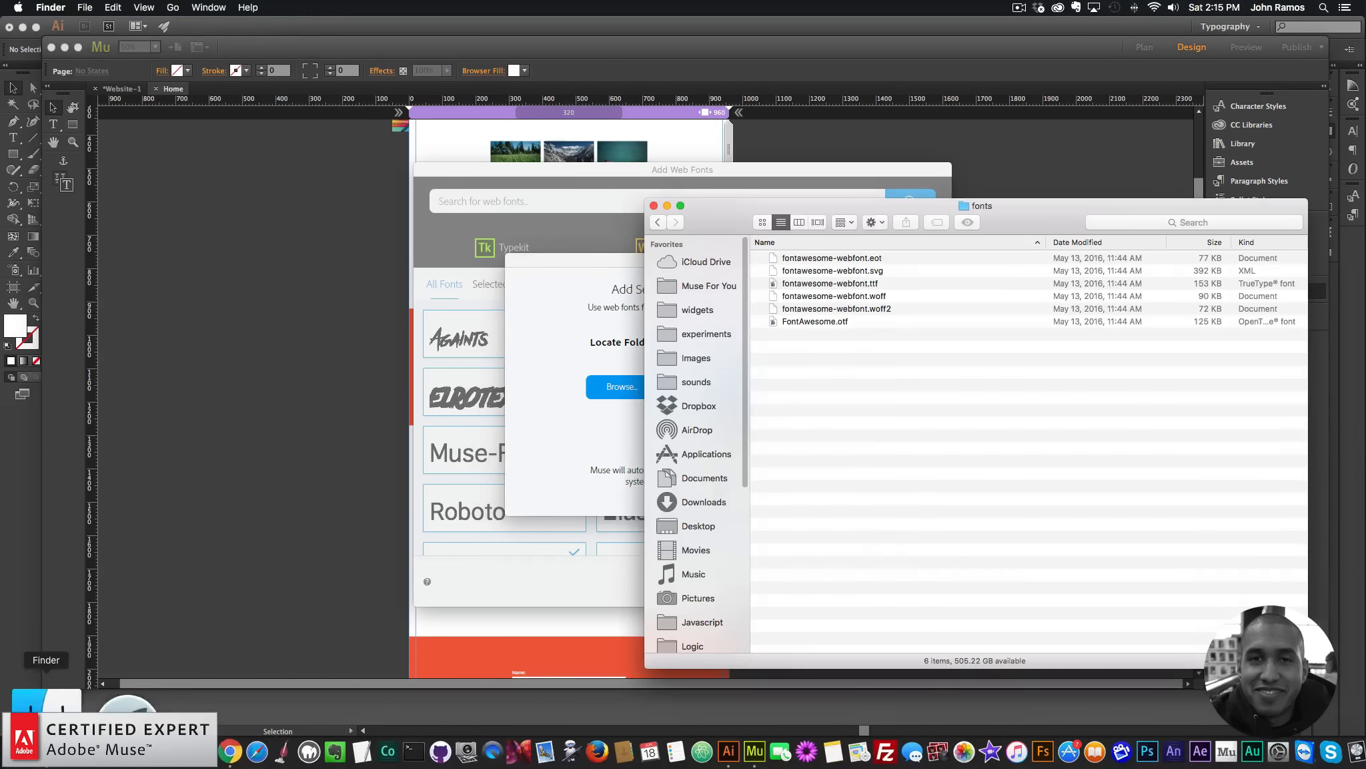
left_click(852, 256)
left_click(847, 269, "super")
left_click(841, 293, "super")
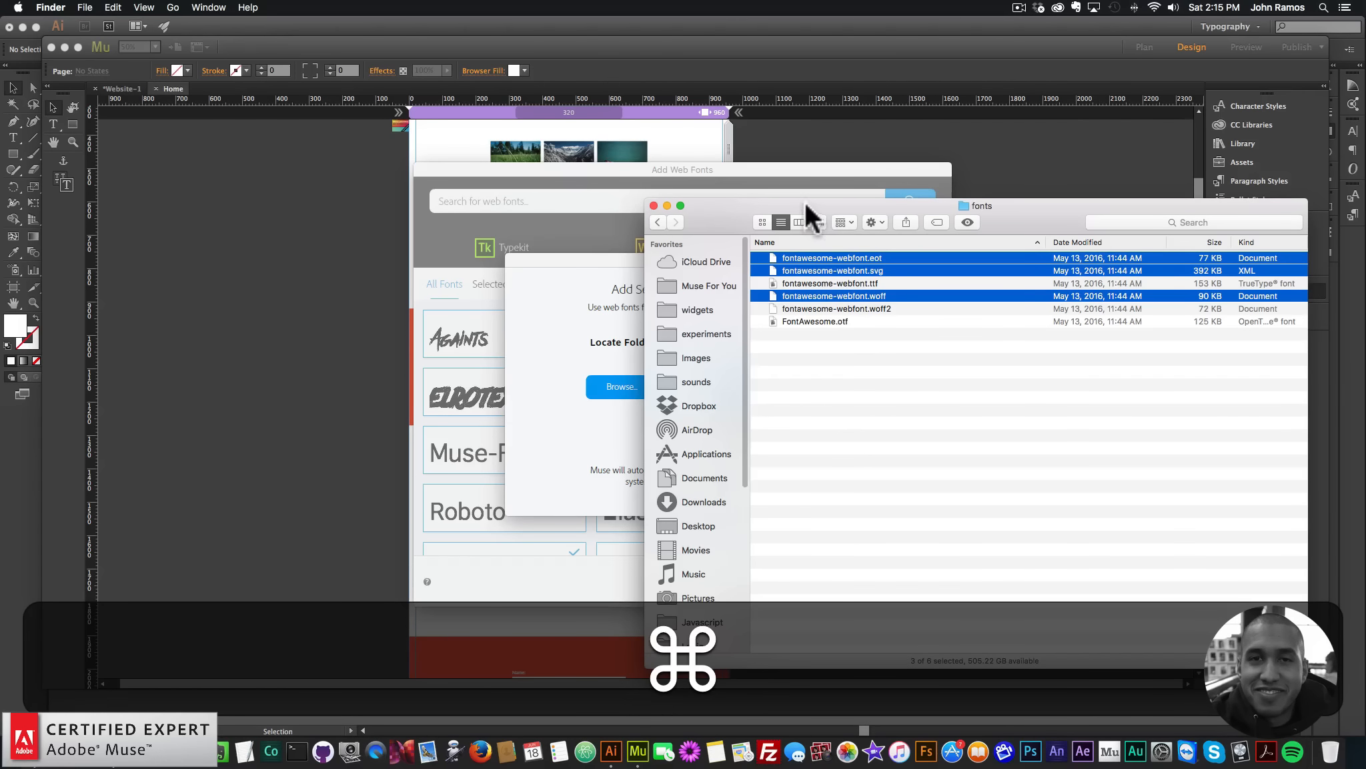
left_click_drag(805, 201, 1071, 279)
left_click_drag(1064, 334, 733, 383)
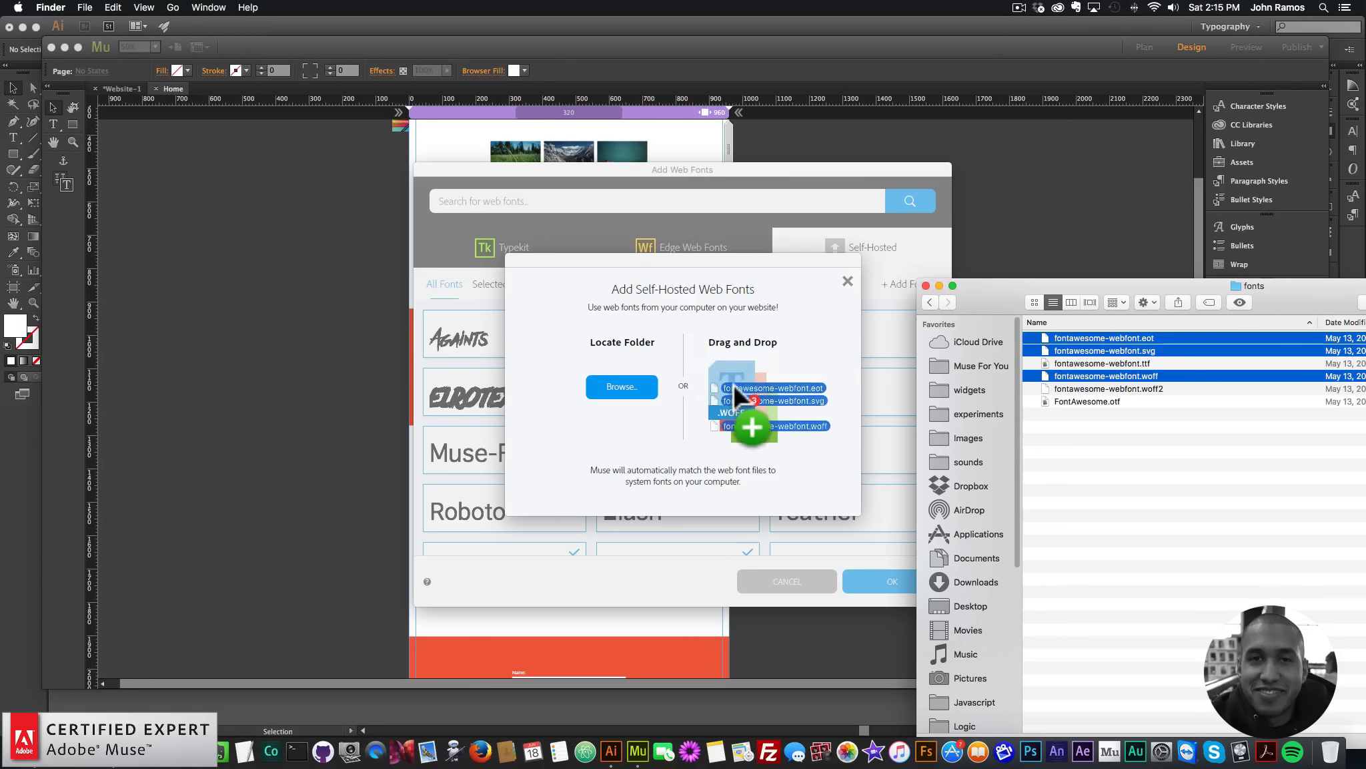
Step: Affirm the licence for the three font files and continue the import, then cancel out of the web fonts dialog
left_click(561, 441)
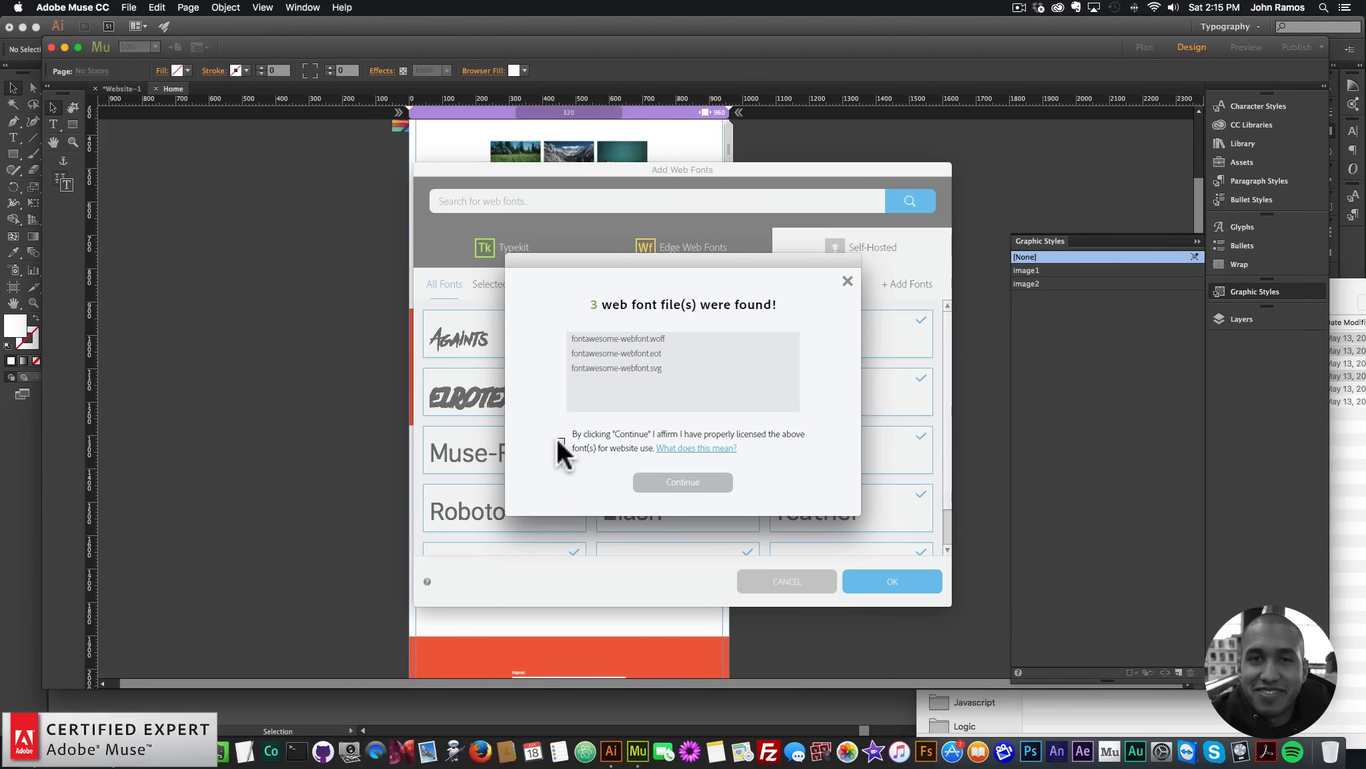
left_click(561, 442)
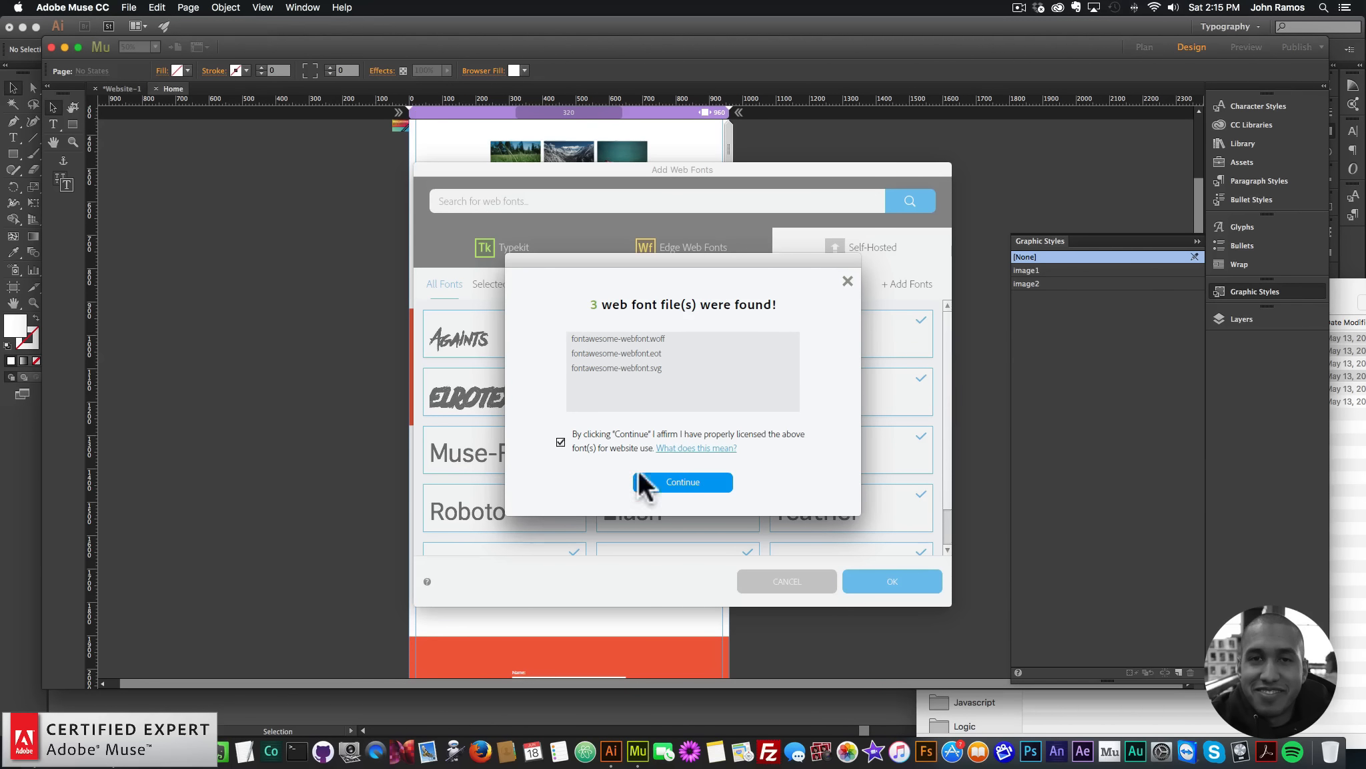
left_click(680, 480)
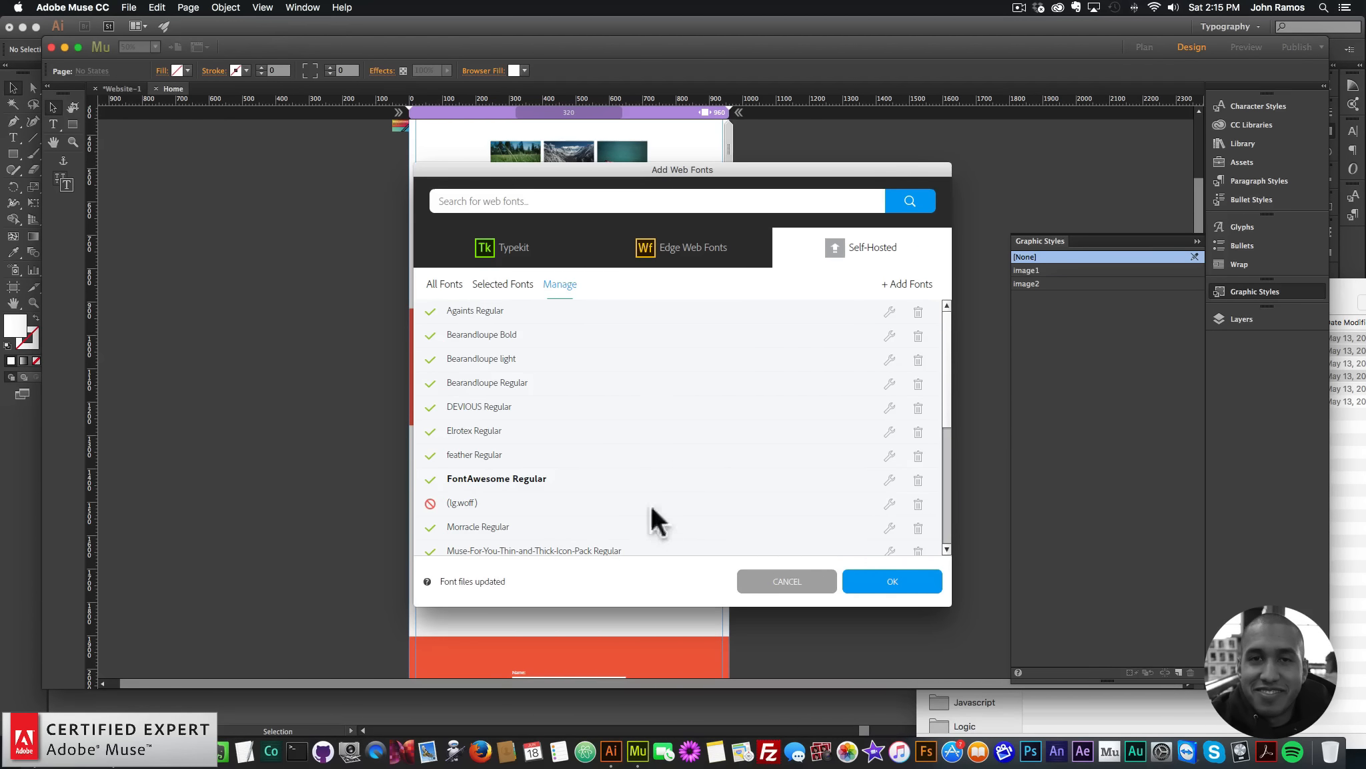
left_click(788, 577)
left_click(787, 405)
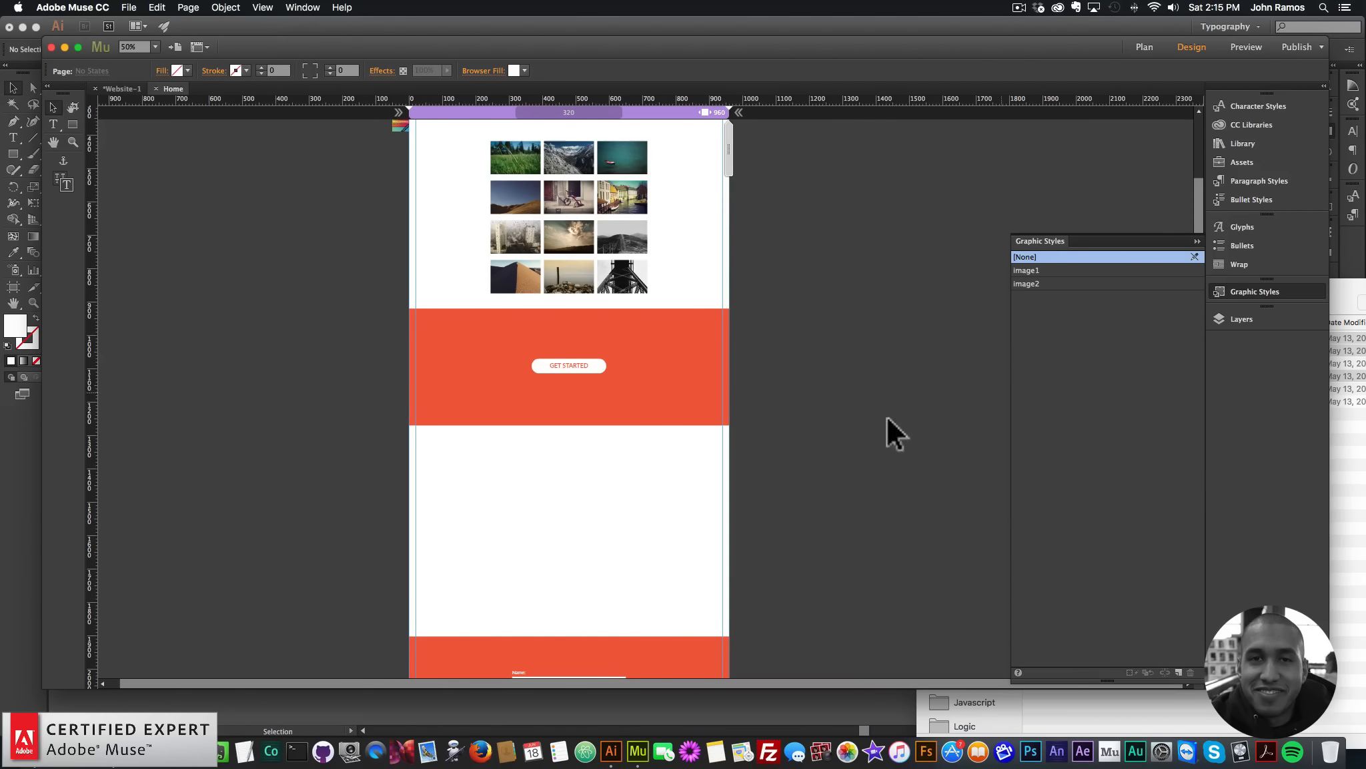
left_click(1251, 292)
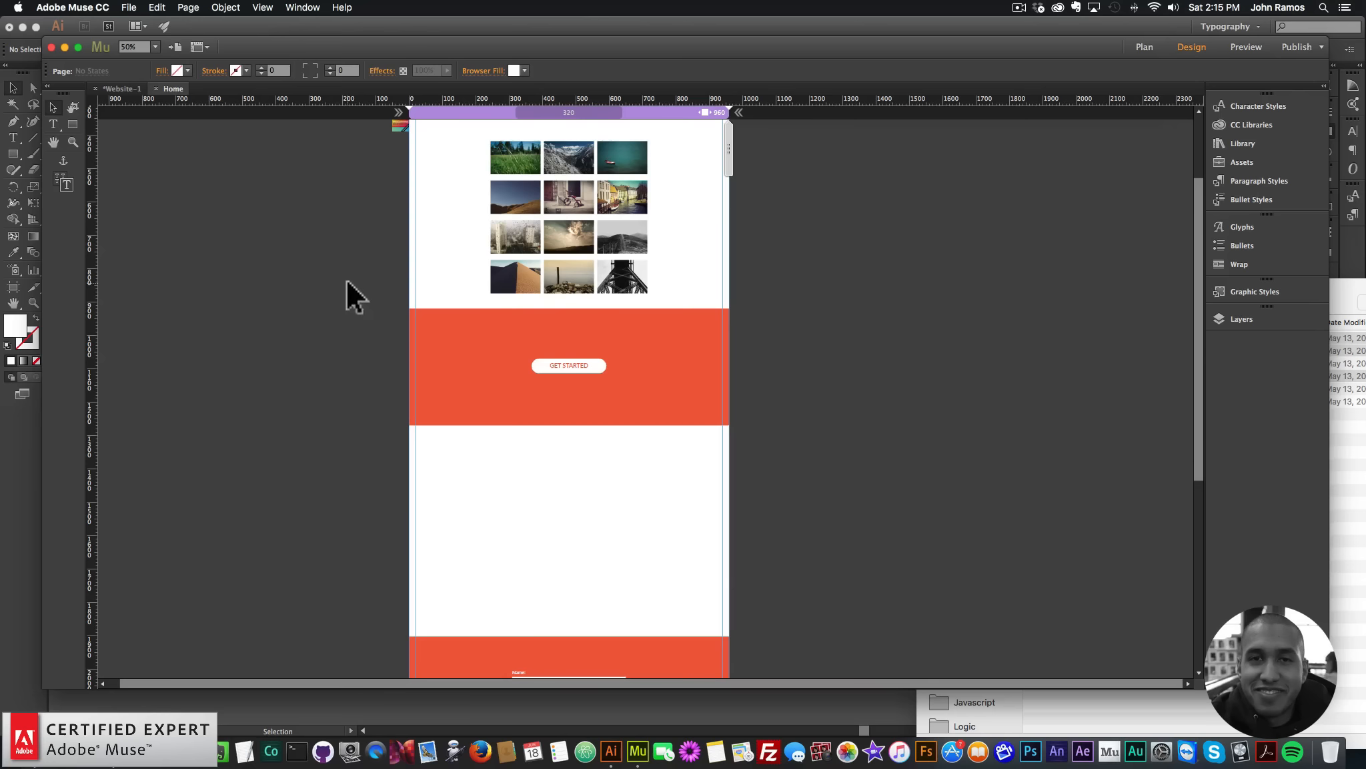
Step: Draw a text frame about 164 by 134 px in the white section below the GET STARTED band, using the FontAwesome web font
left_click(54, 124)
left_click_drag(449, 471, 504, 515)
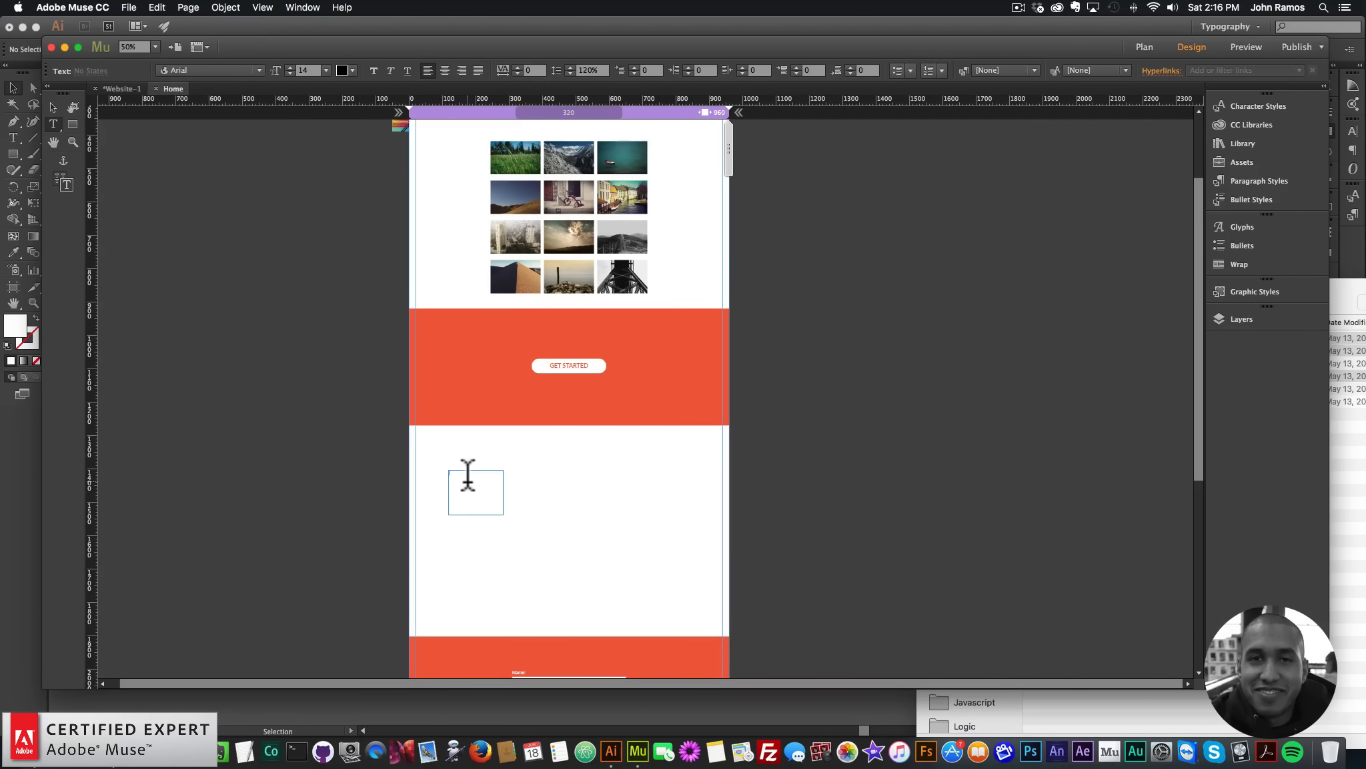
left_click(242, 70)
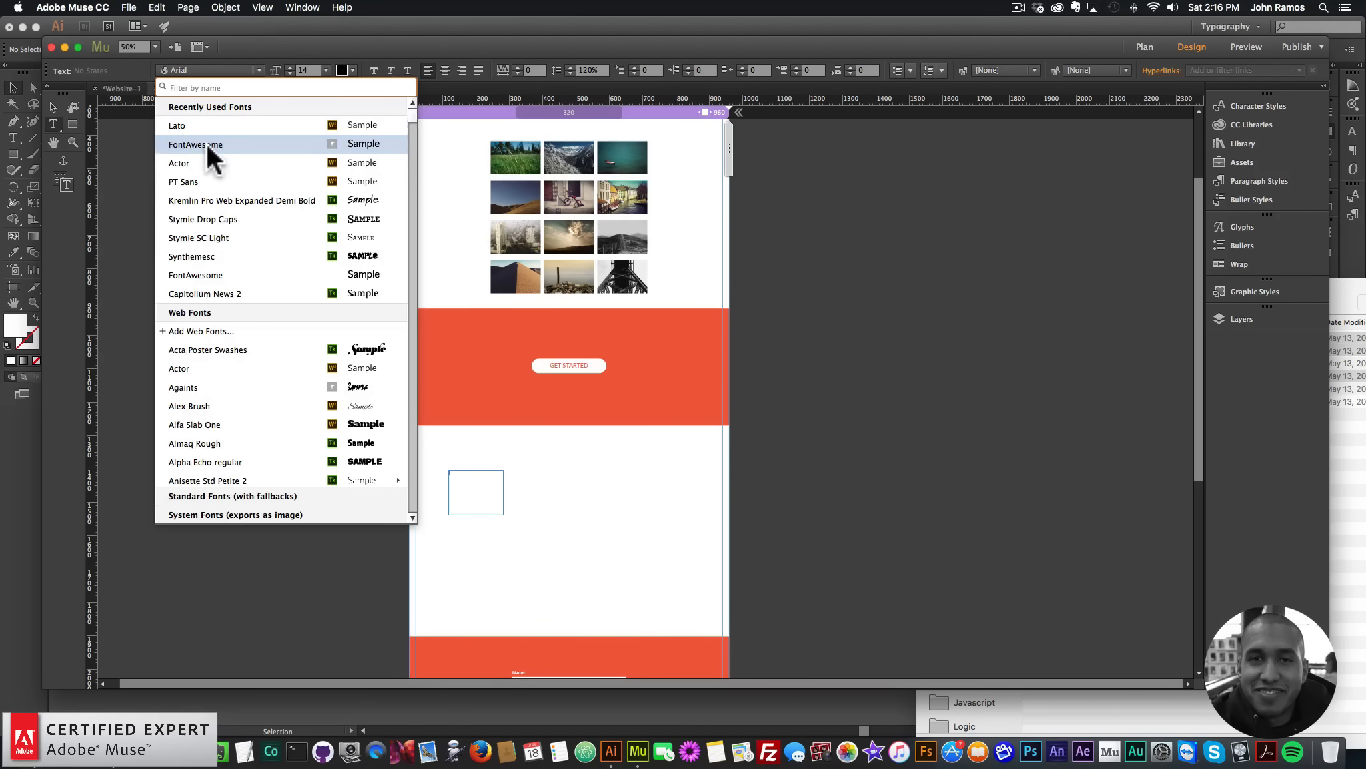
left_click(205, 146)
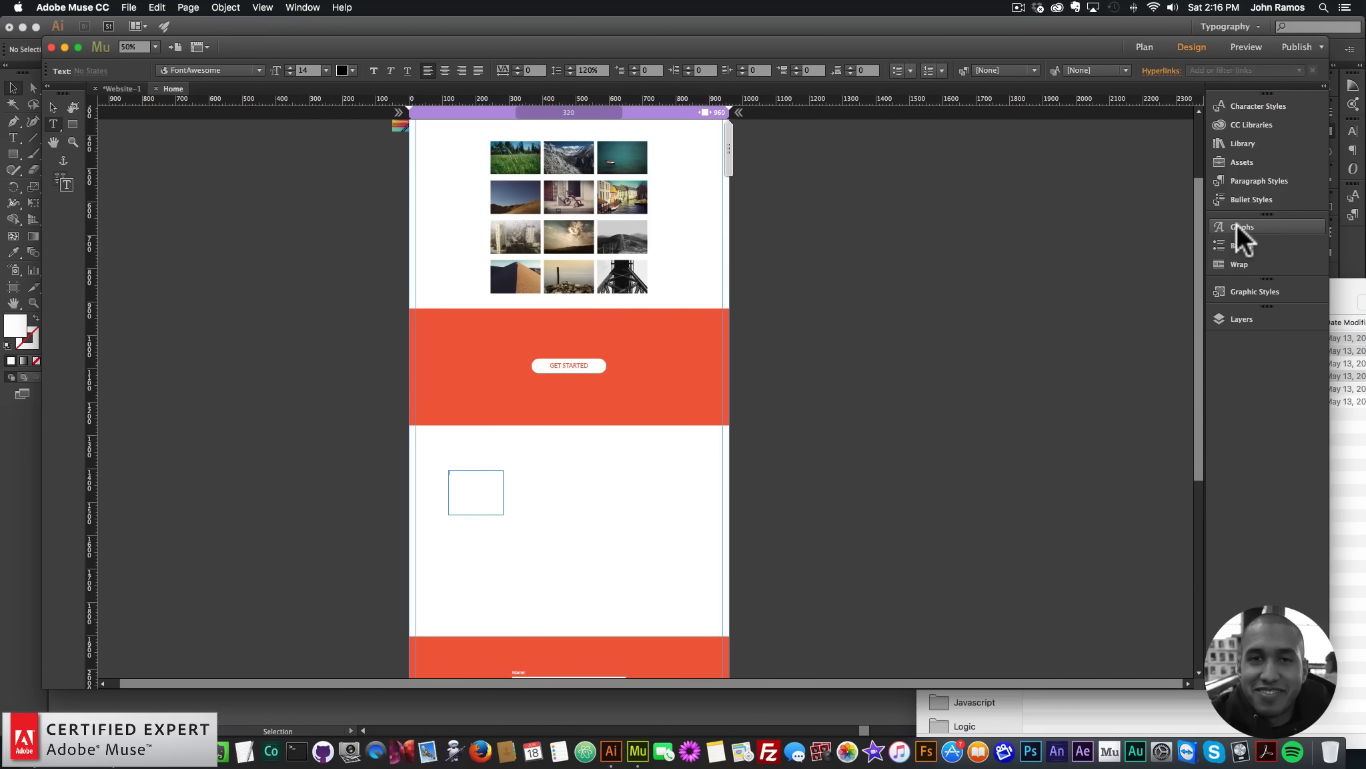
Step: Insert the outlined paper plane glyph from FontAwesome into the new text frame
left_click(1237, 224)
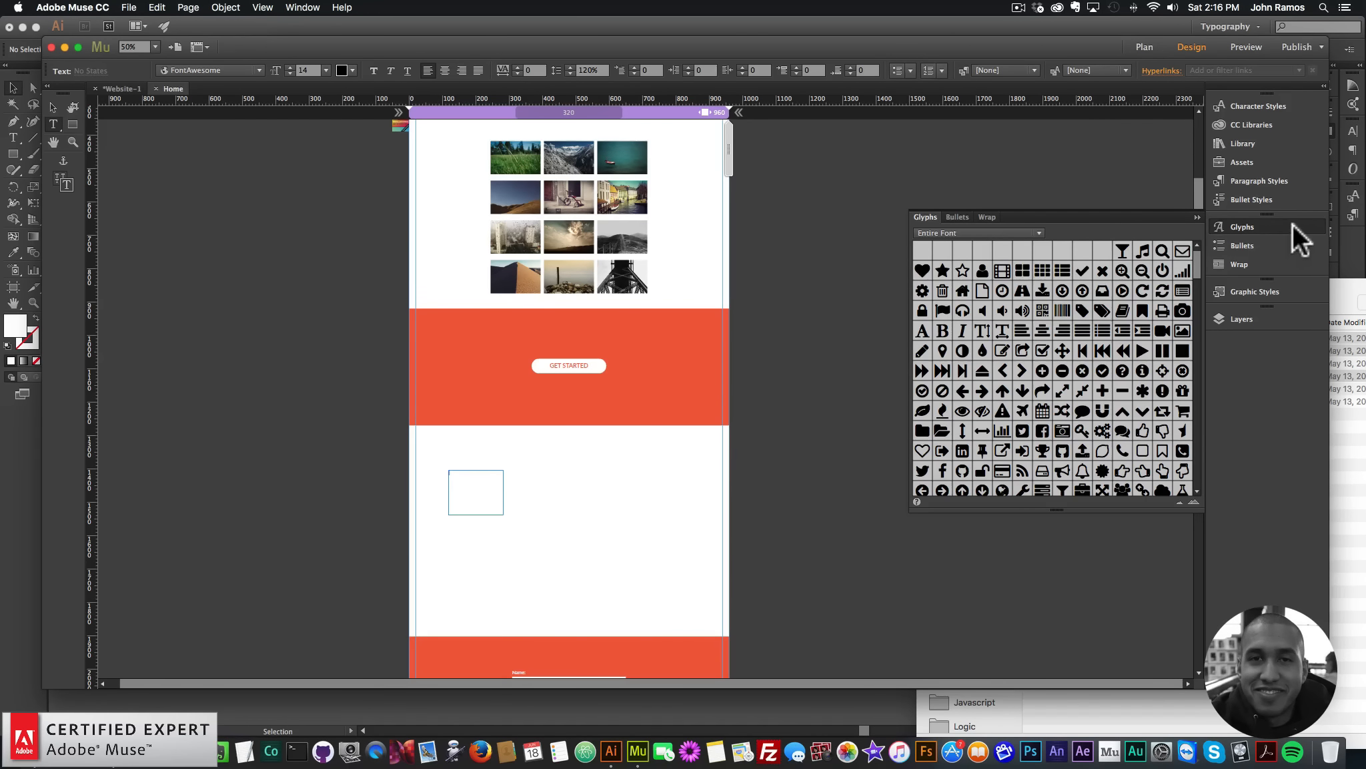
left_click(304, 8)
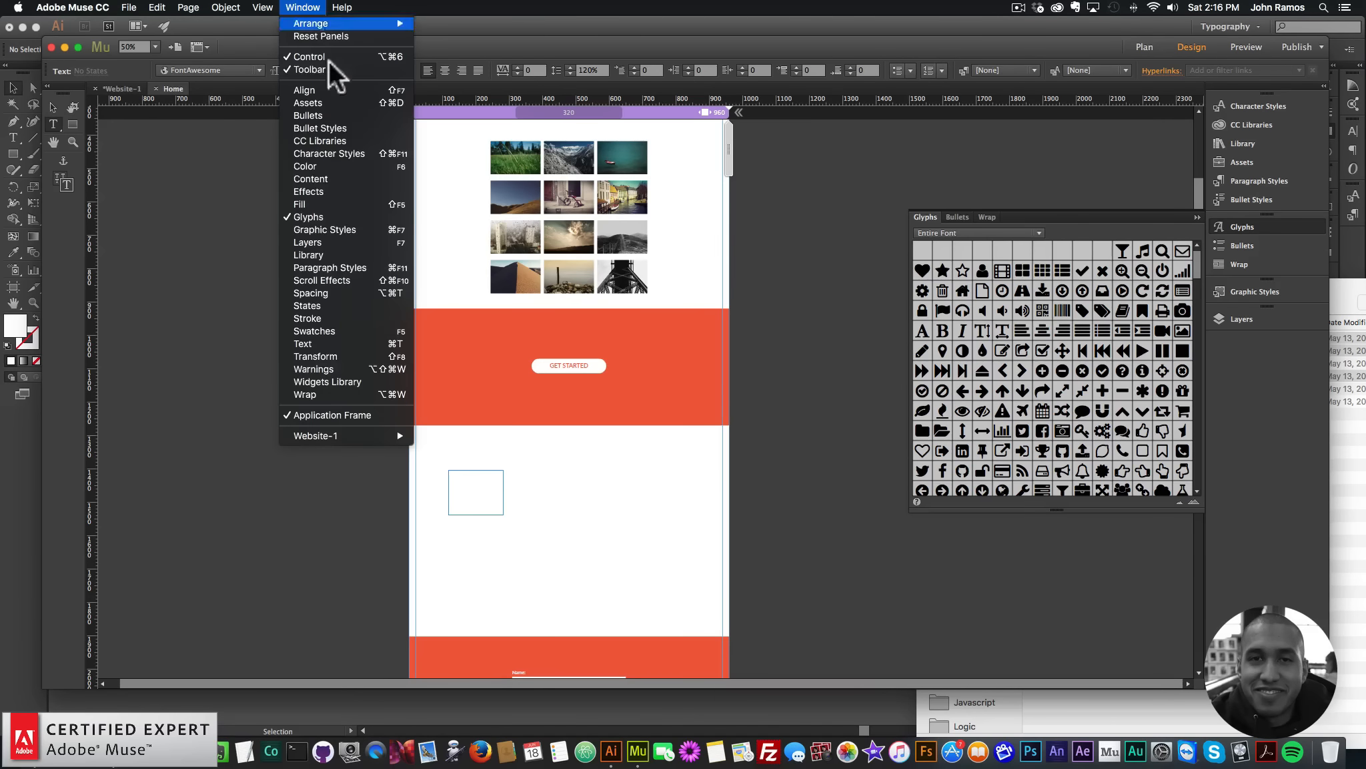
left_click(1106, 232)
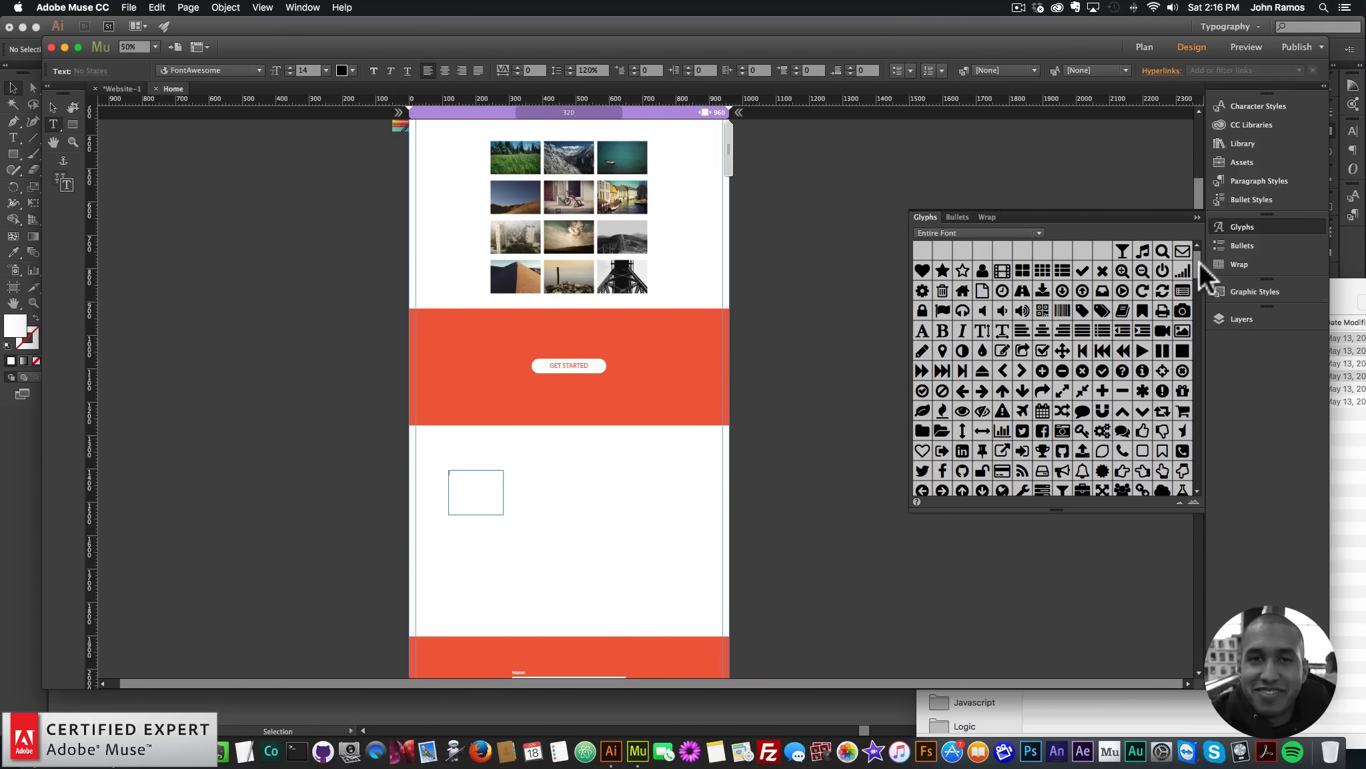
left_click_drag(1197, 260, 1200, 346)
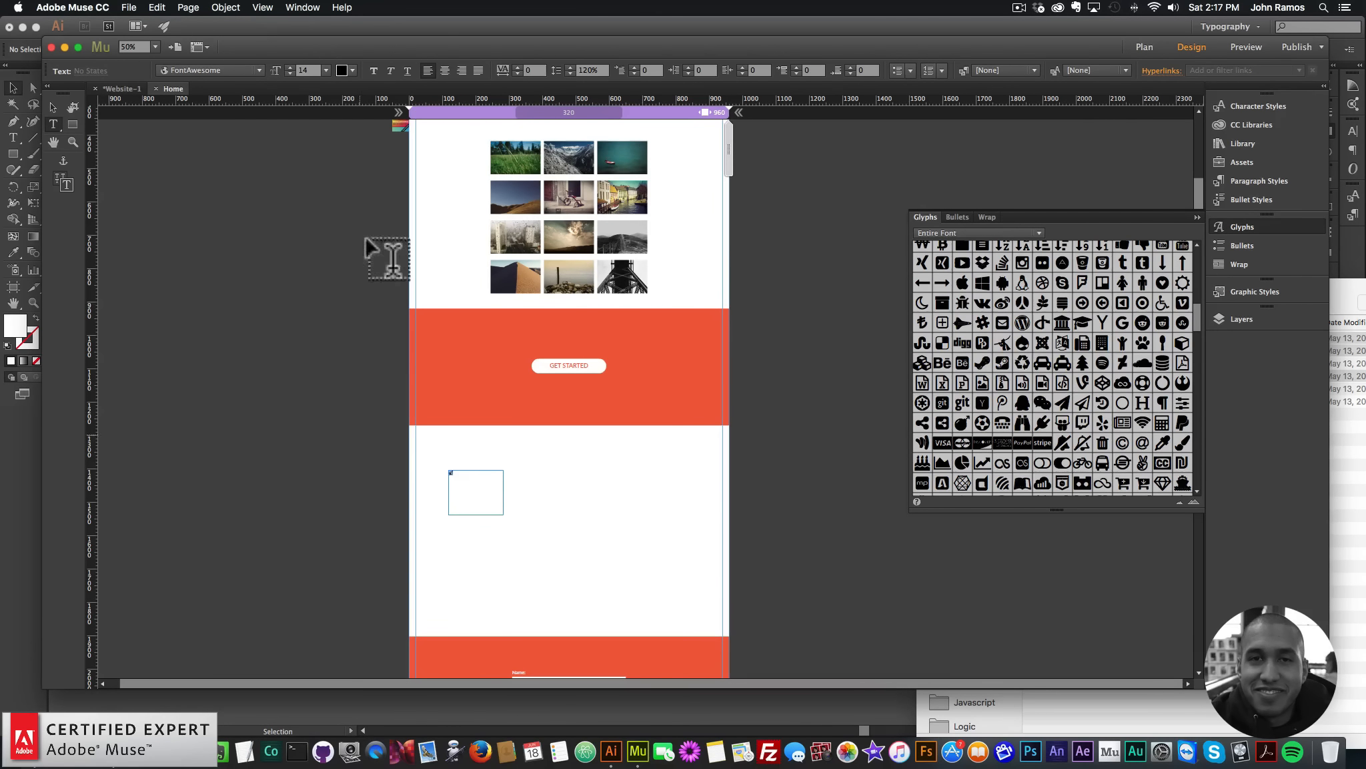
Step: Set the paper plane glyph to size 72, colour it with the site's orange-red swatch and centre it in its frame
left_click(324, 69)
left_click(340, 233)
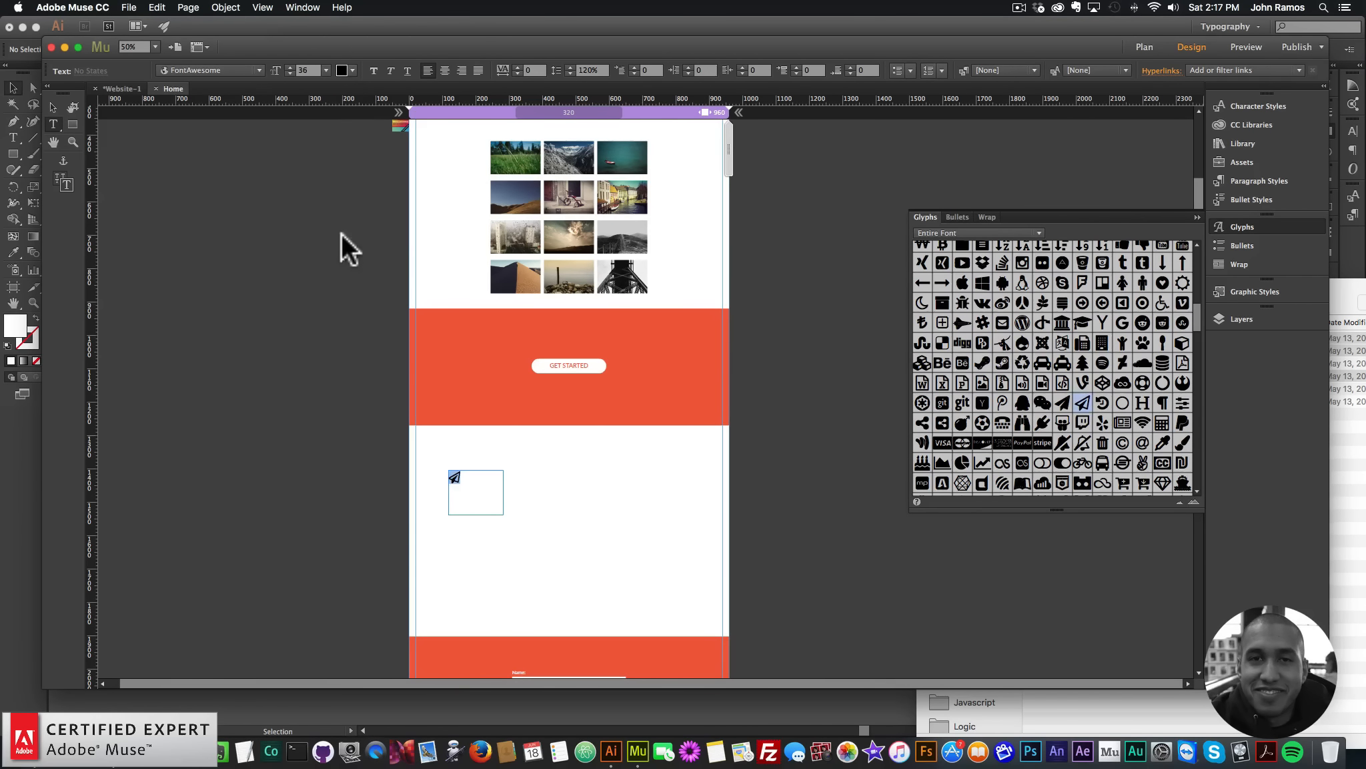
left_click(325, 70)
left_click(343, 270)
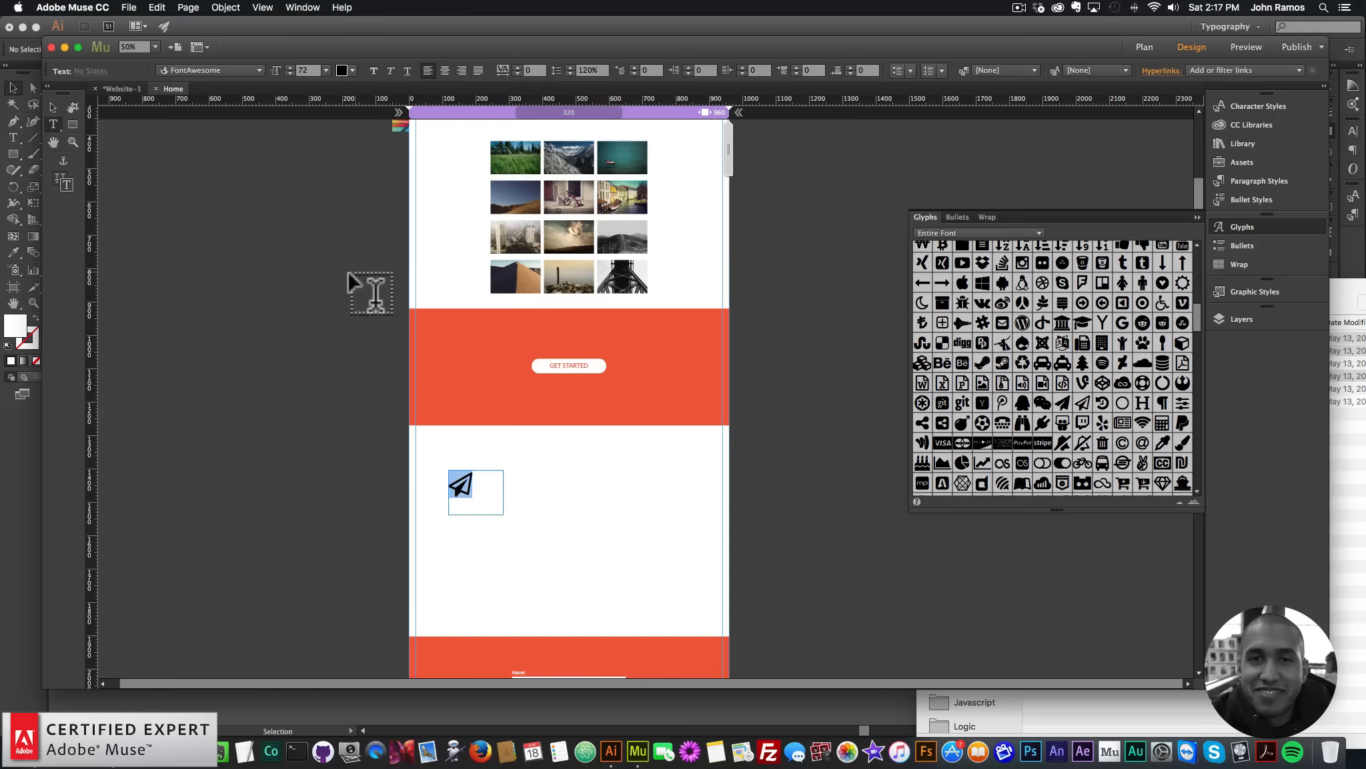
left_click(351, 70)
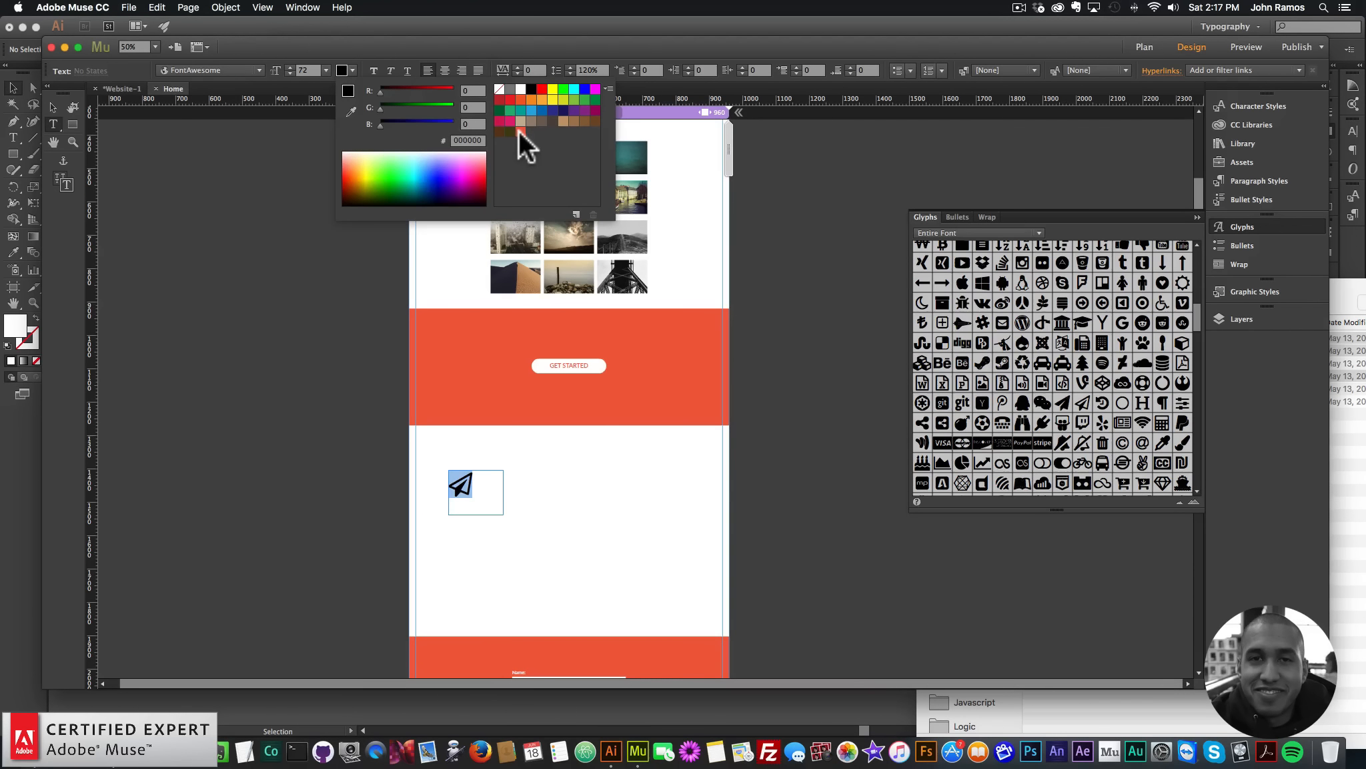
left_click(520, 130)
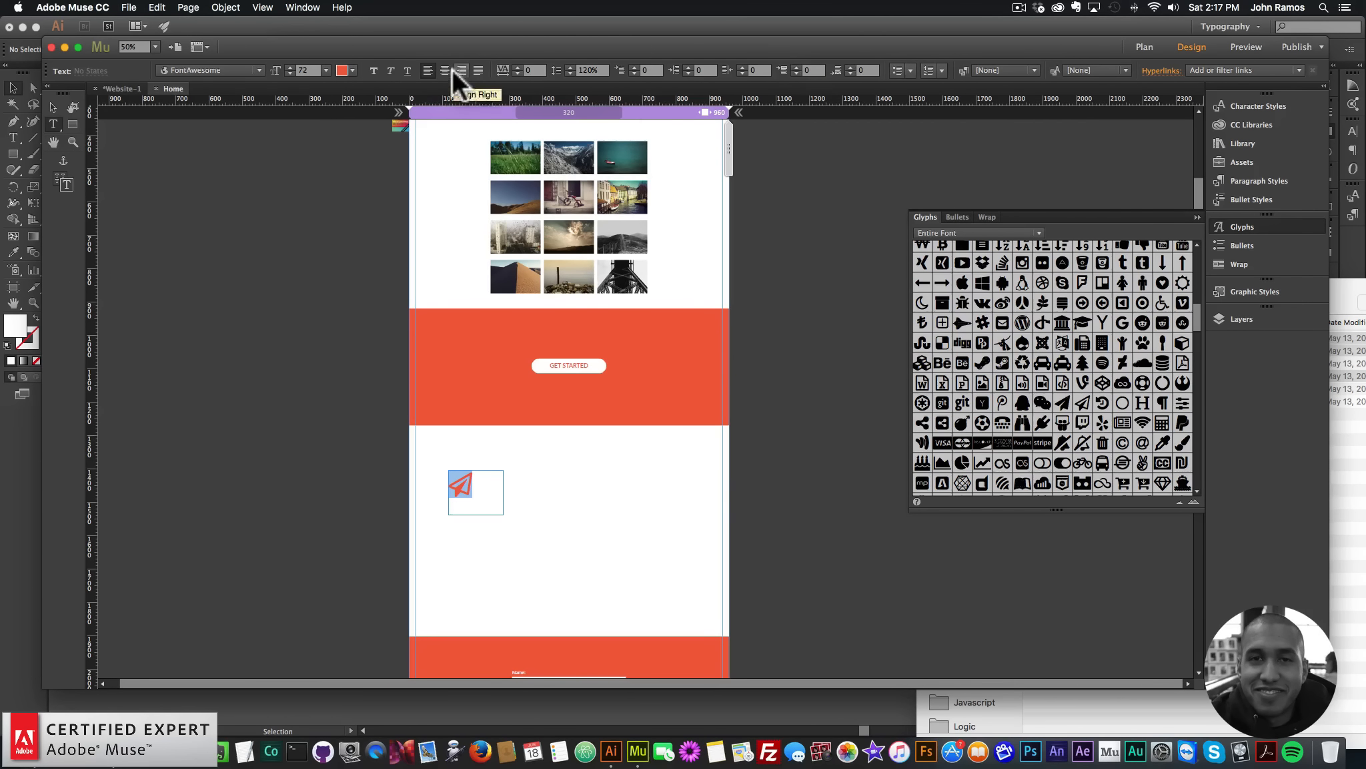
key("Escape")
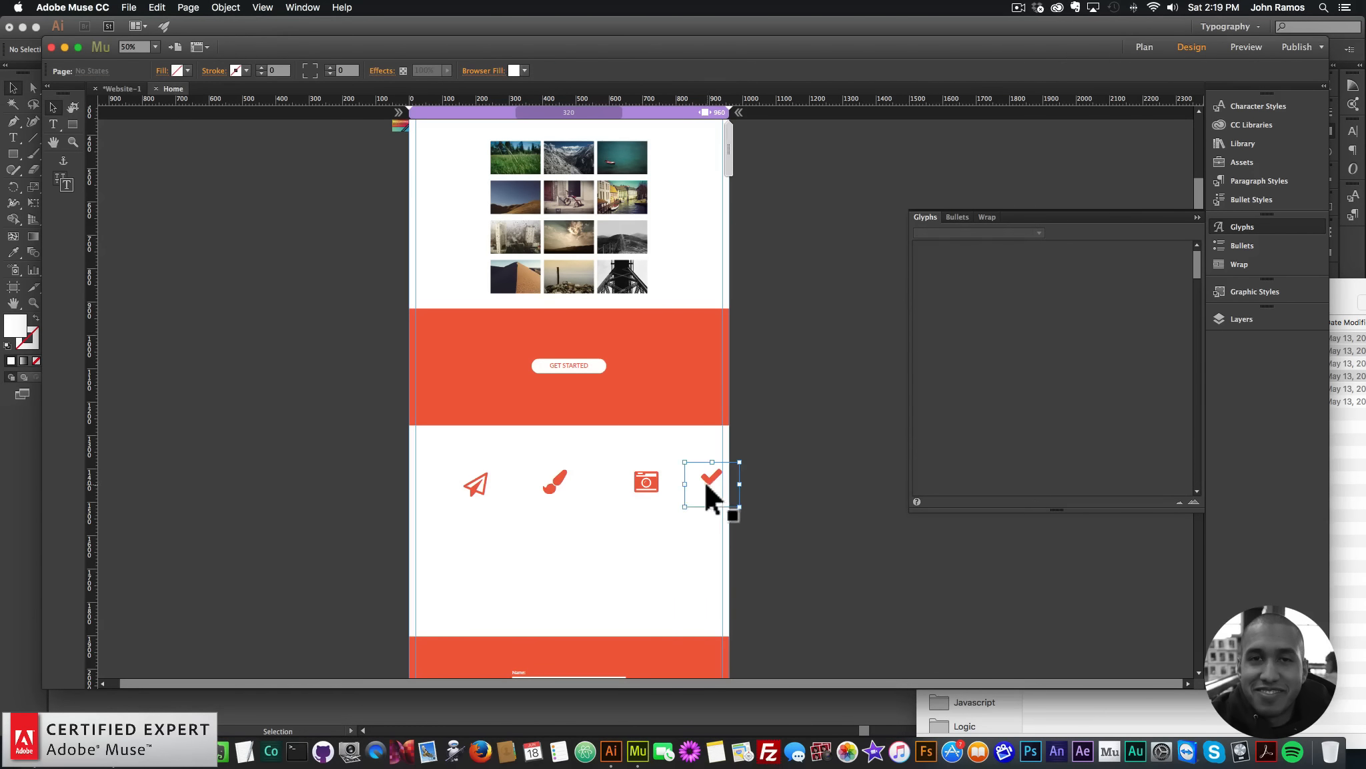
Step: Spread the paper plane, paintbrush, camera and check mark icons in a rough row within the page width
left_click(551, 484, "shift")
left_click(487, 484, "shift")
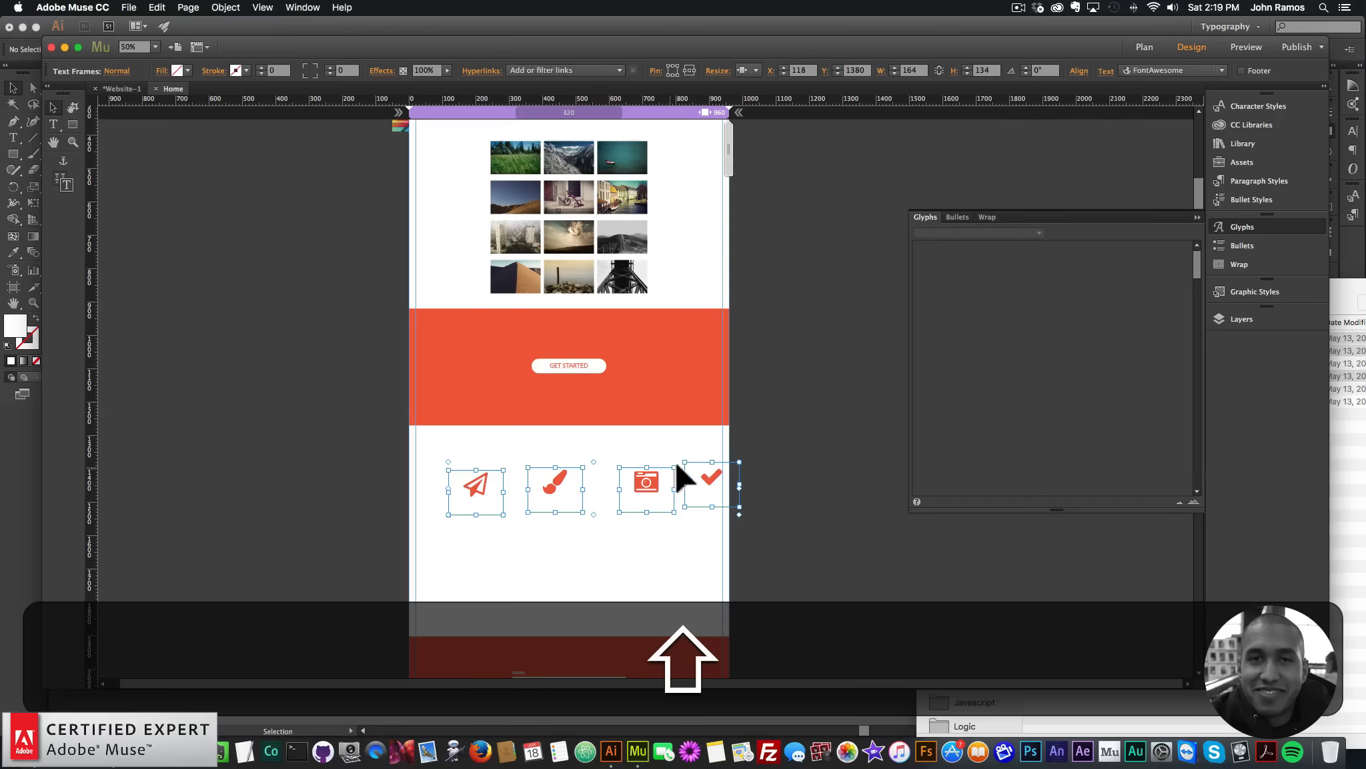
left_click(590, 534)
left_click_drag(460, 496, 442, 487)
left_click_drag(555, 484, 532, 480)
left_click_drag(650, 481, 616, 482)
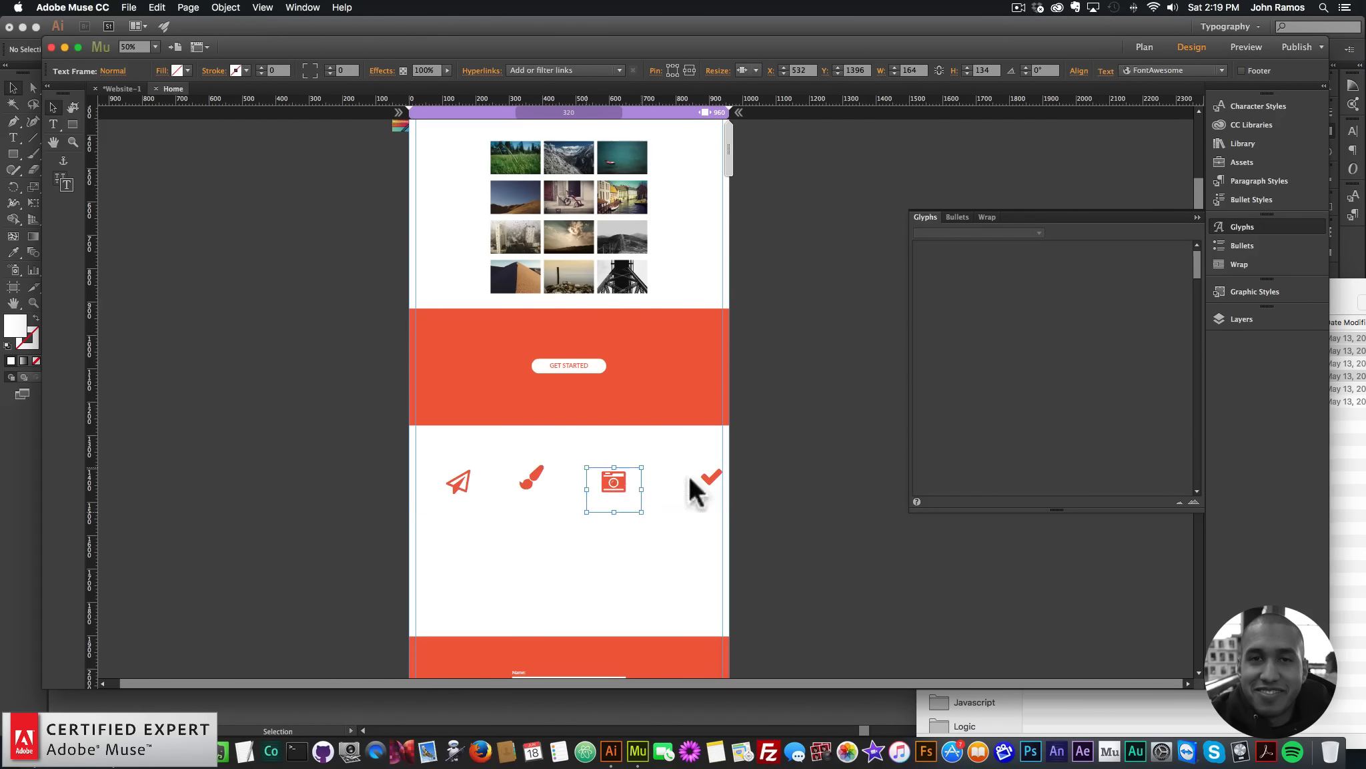
left_click_drag(716, 477, 689, 482)
Step: Align the vertical centres of the four icon frames relative to the content area
left_click_drag(765, 519, 403, 459)
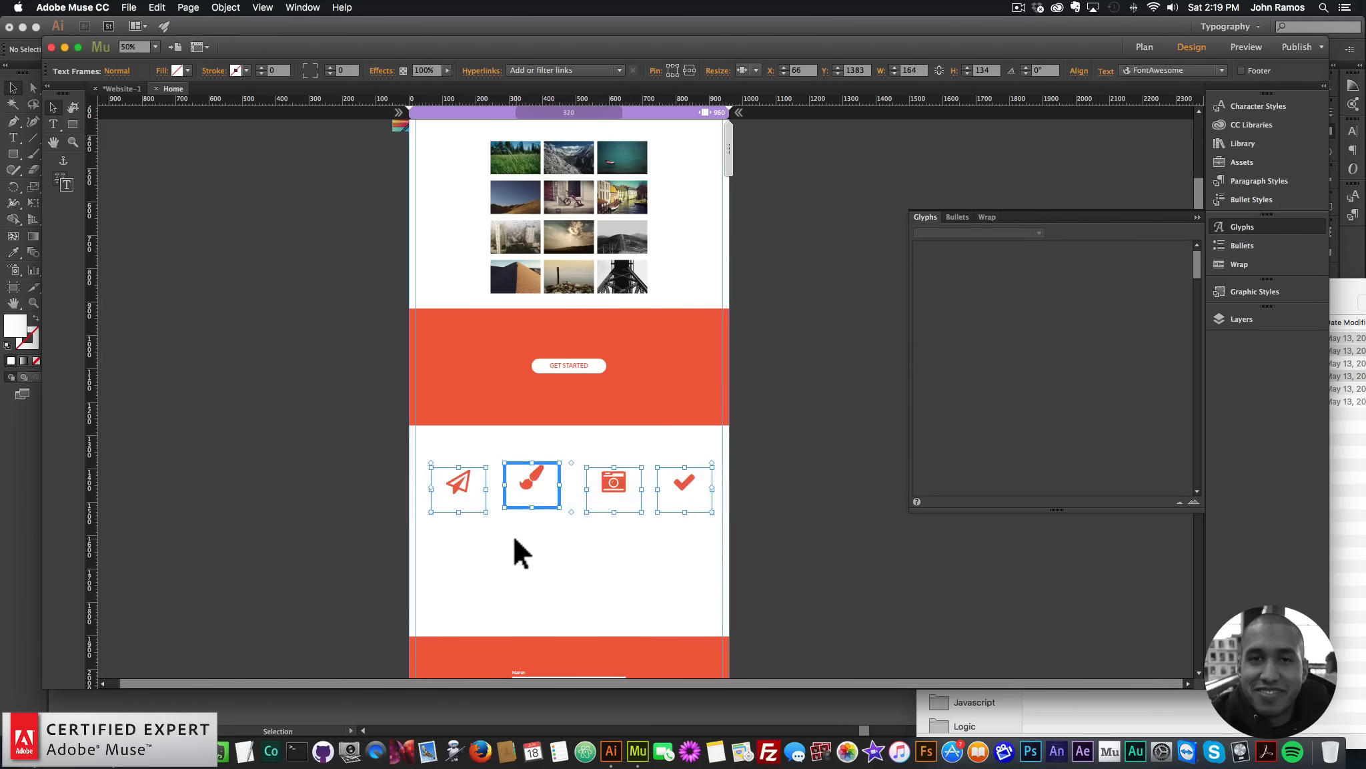
left_click_drag(452, 518, 719, 462)
left_click(1078, 70)
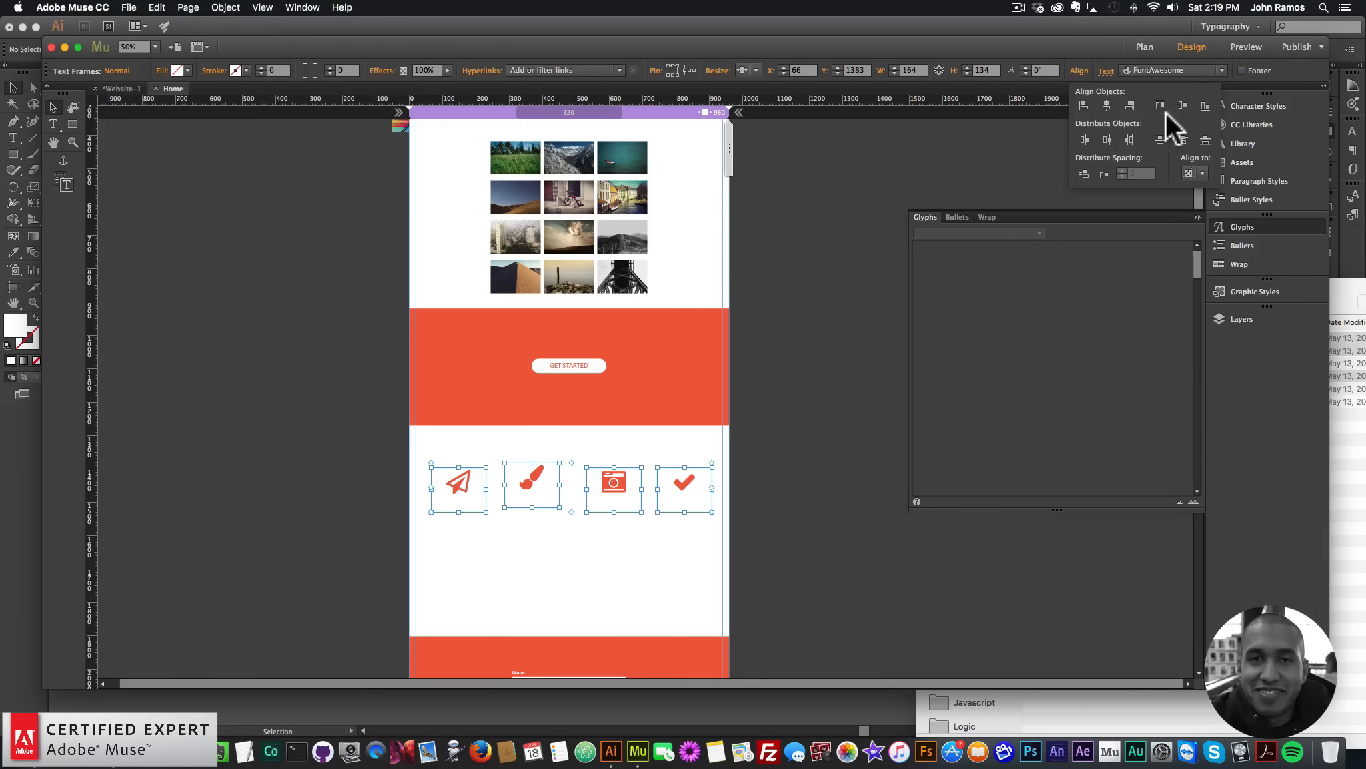
left_click(1181, 105)
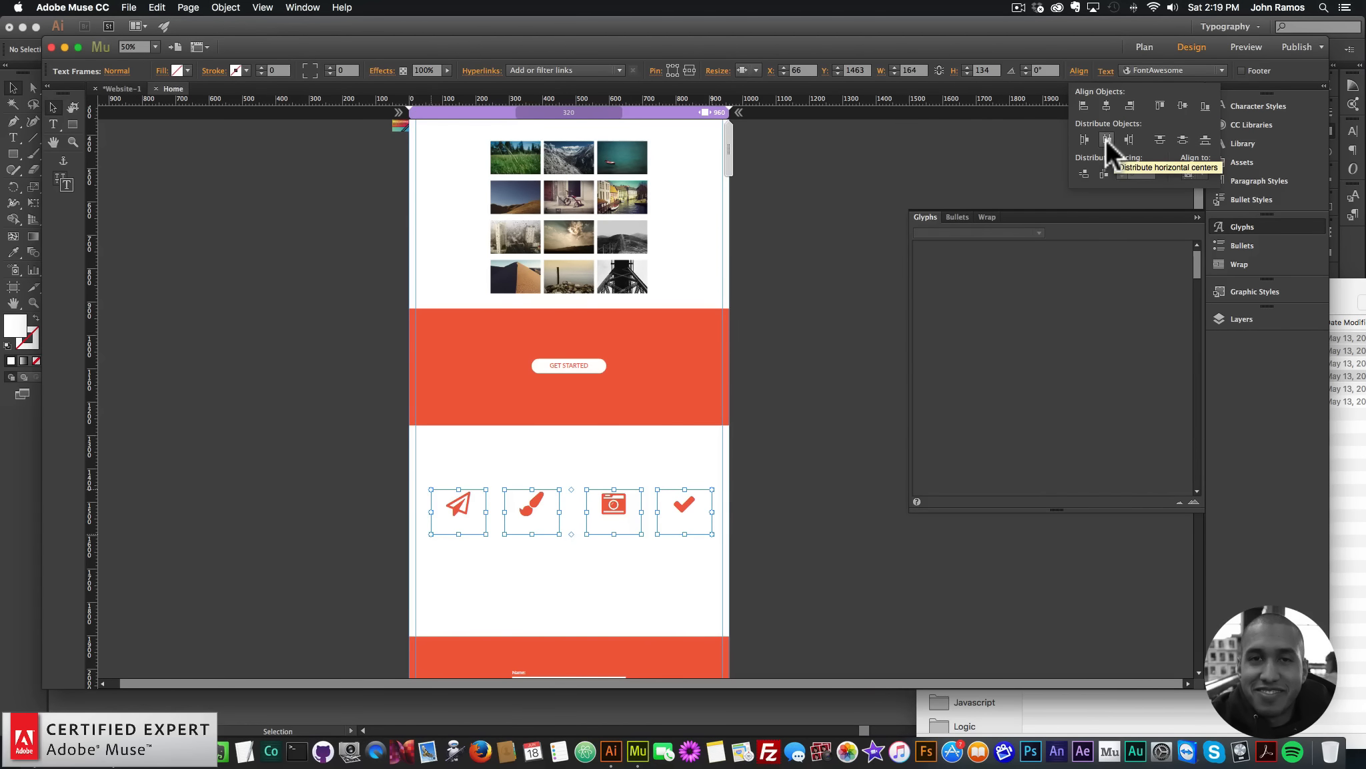
Step: Distribute the four icon frames by their horizontal centres, aligned to the selection
left_click_drag(750, 476, 407, 562)
left_click(1079, 71)
left_click(1194, 173)
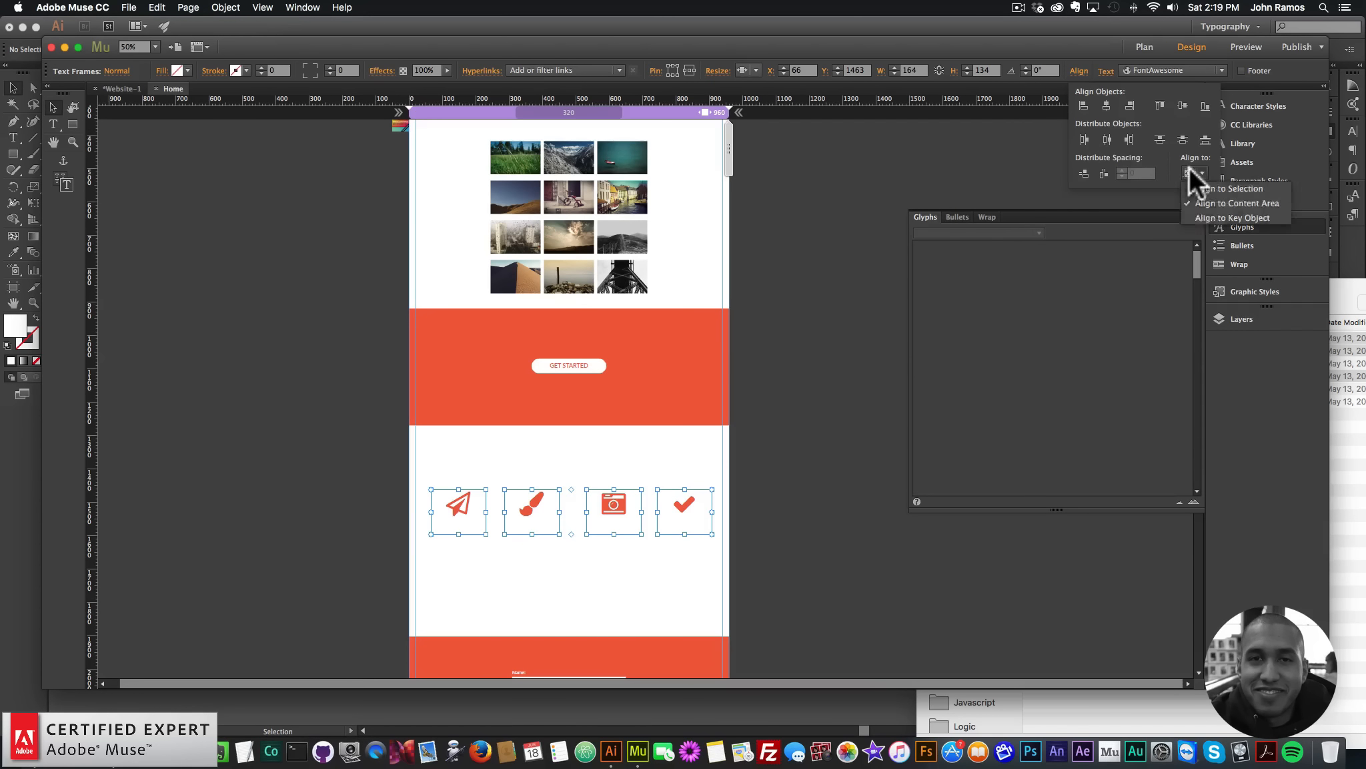
left_click(1197, 188)
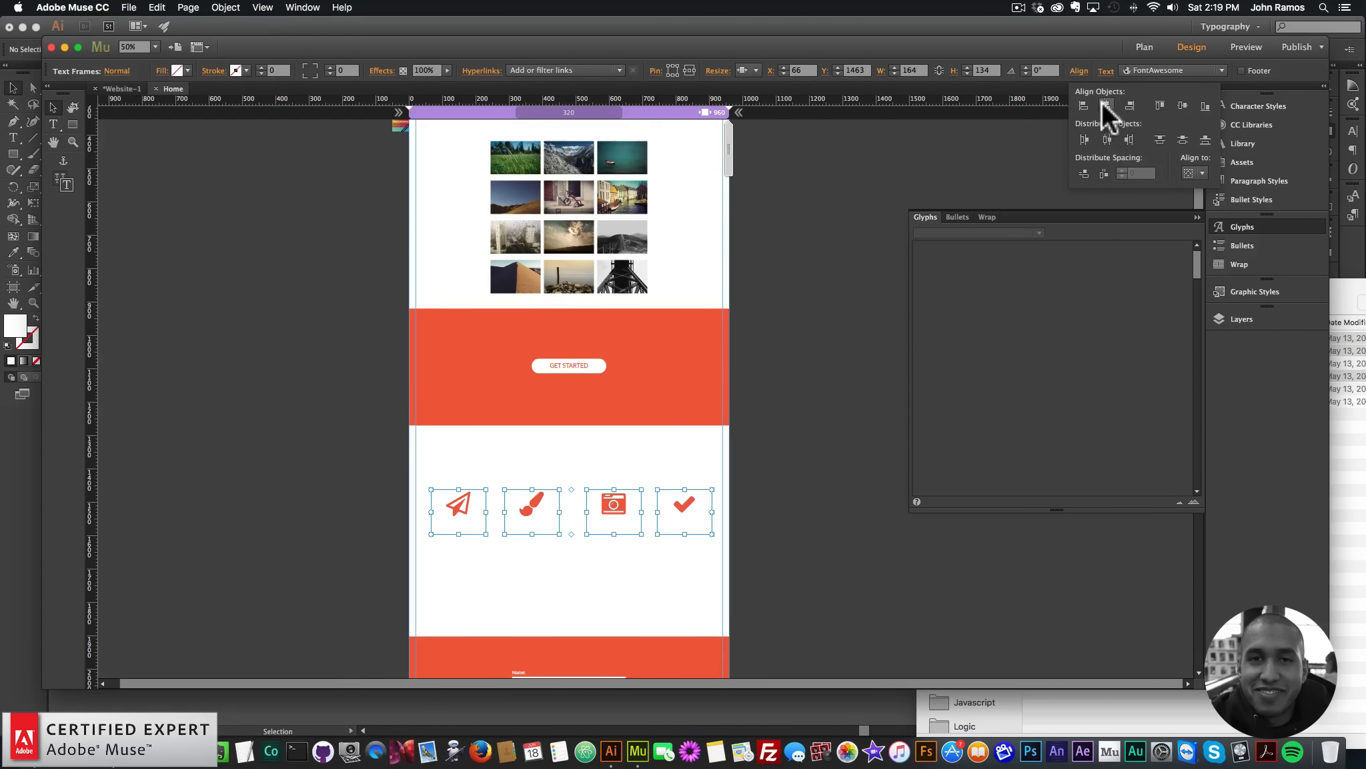
left_click(1109, 139)
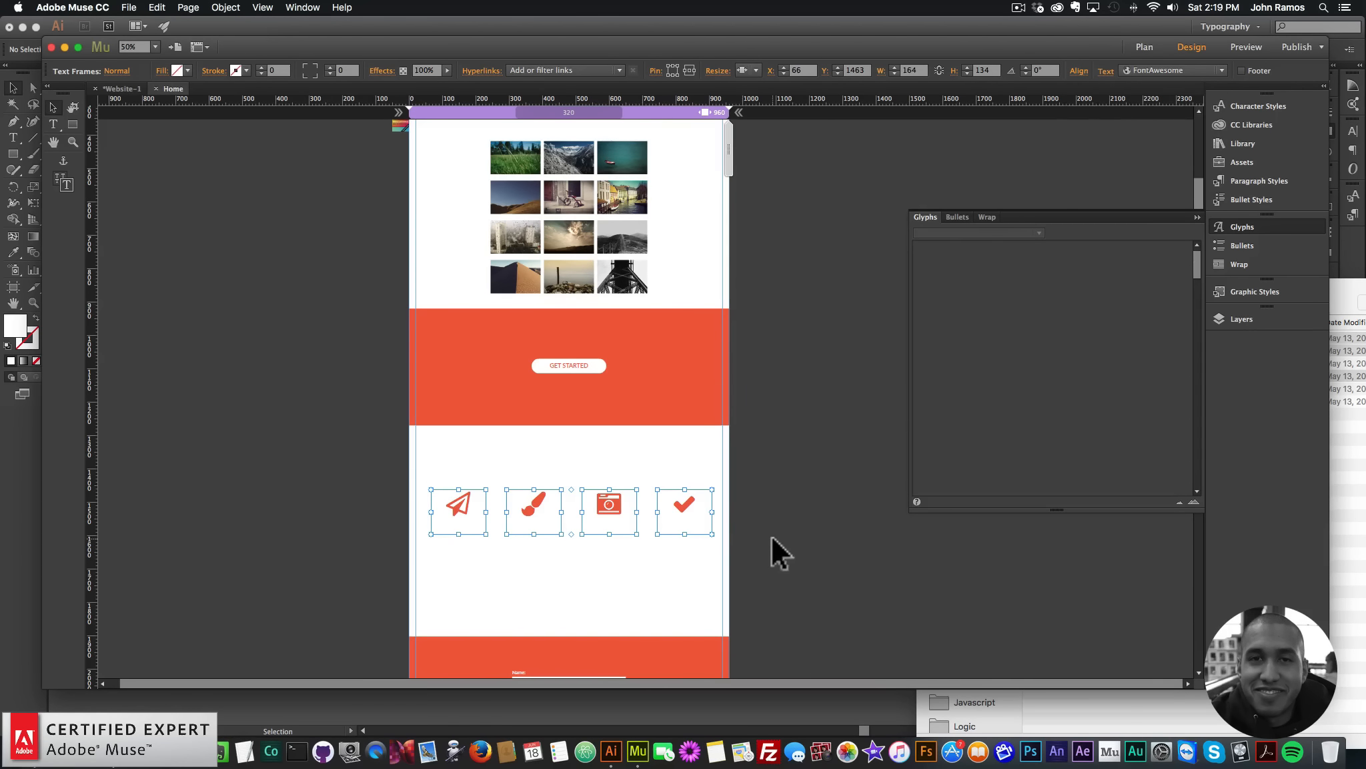
left_click(539, 583)
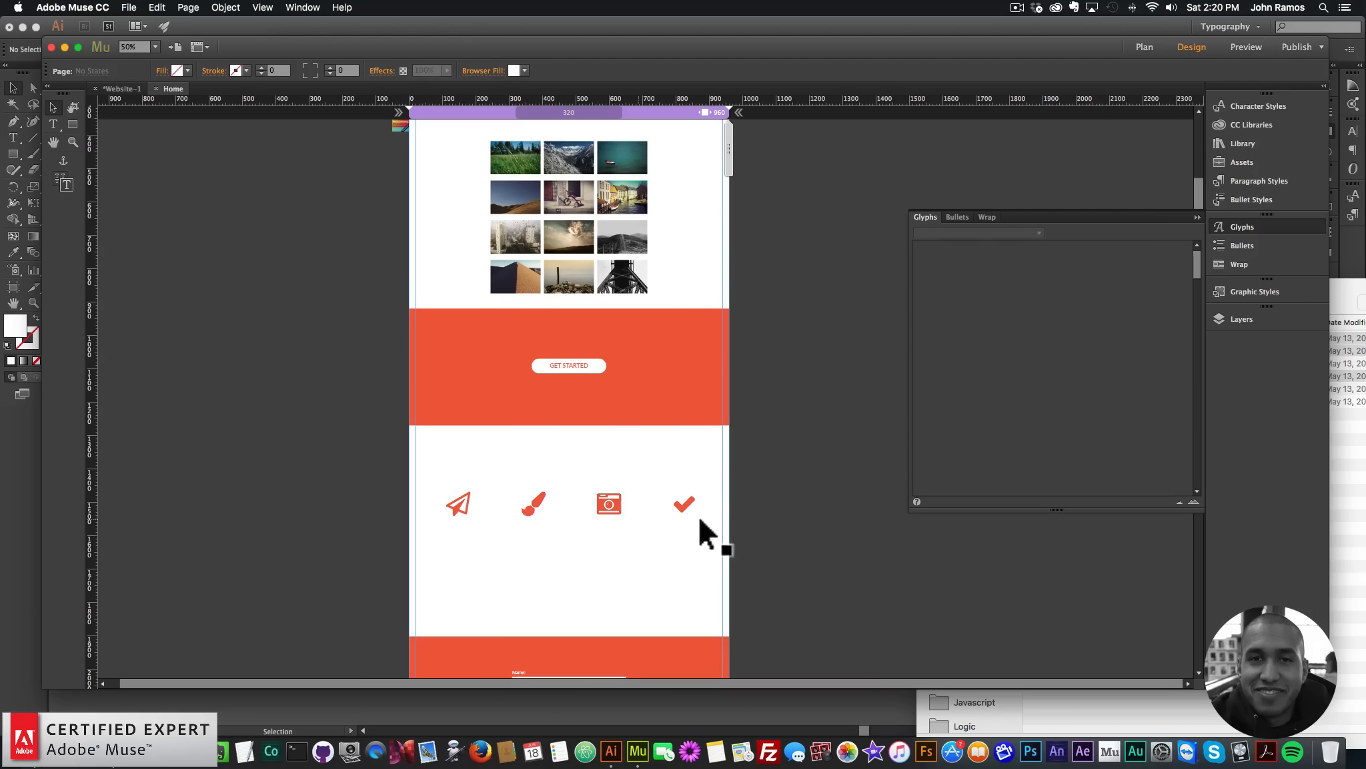
Step: Copy the GET STARTED text frame from the orange band and place a pasted copy below the paper plane icon
left_click(74, 143)
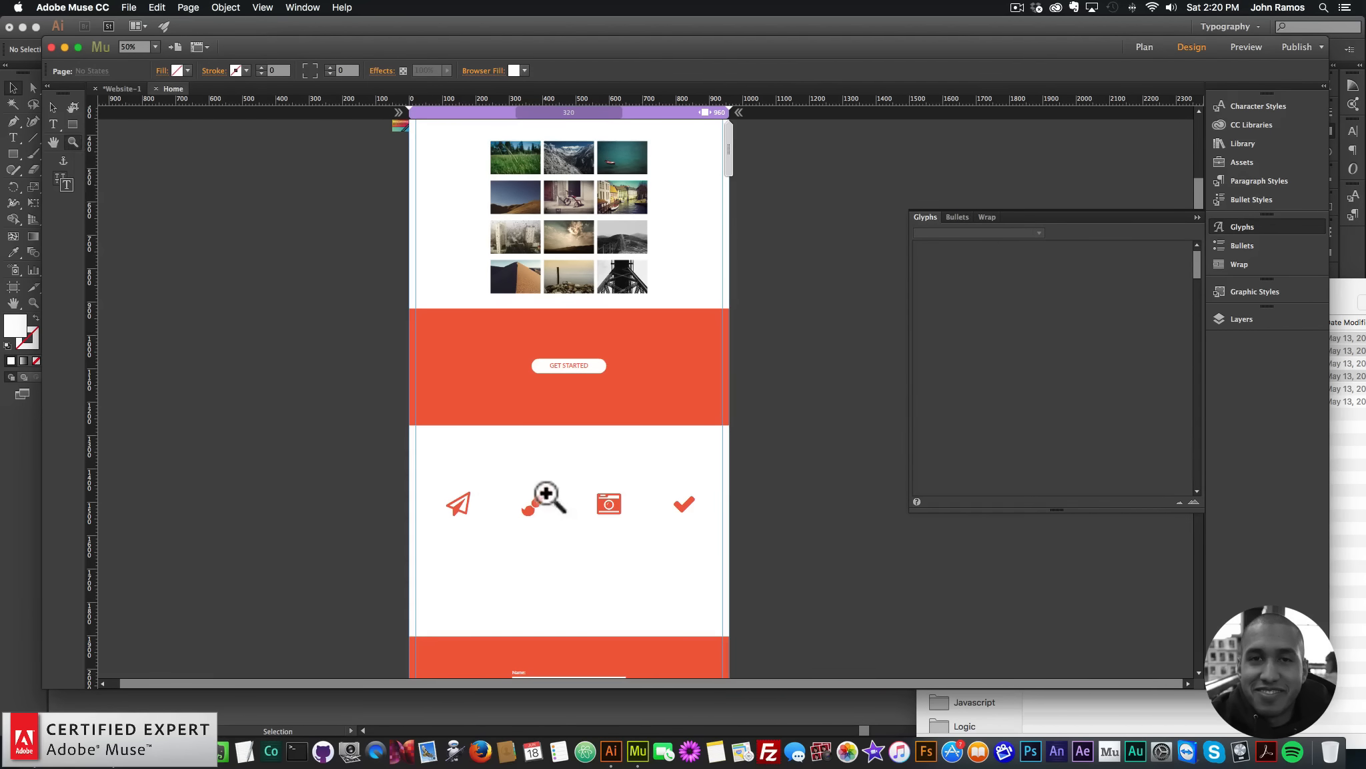
left_click(540, 490)
left_click(817, 421)
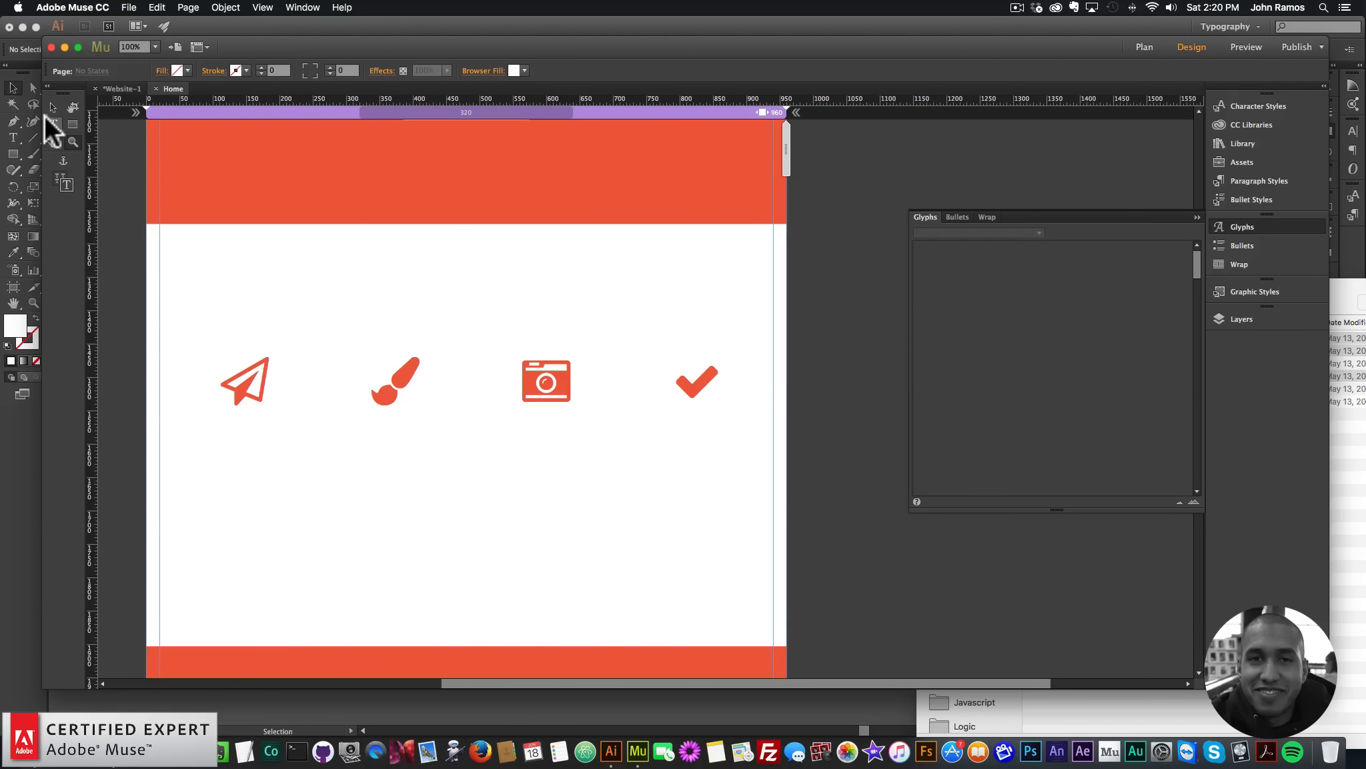
left_click(53, 107)
scroll(519, 390, "up", 5)
left_click(474, 351)
key("super+c")
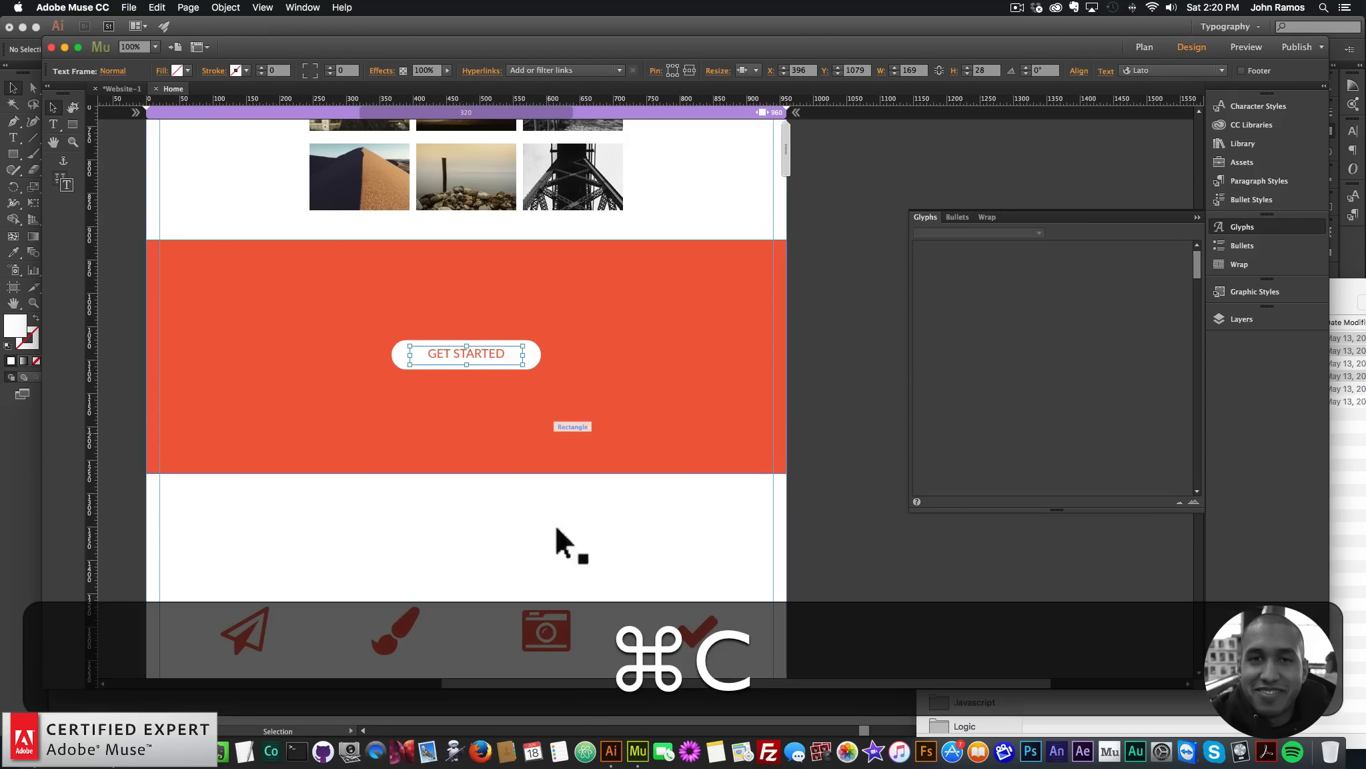
scroll(563, 574, "down", 10)
scroll(567, 581, "up", 2)
key("super+v")
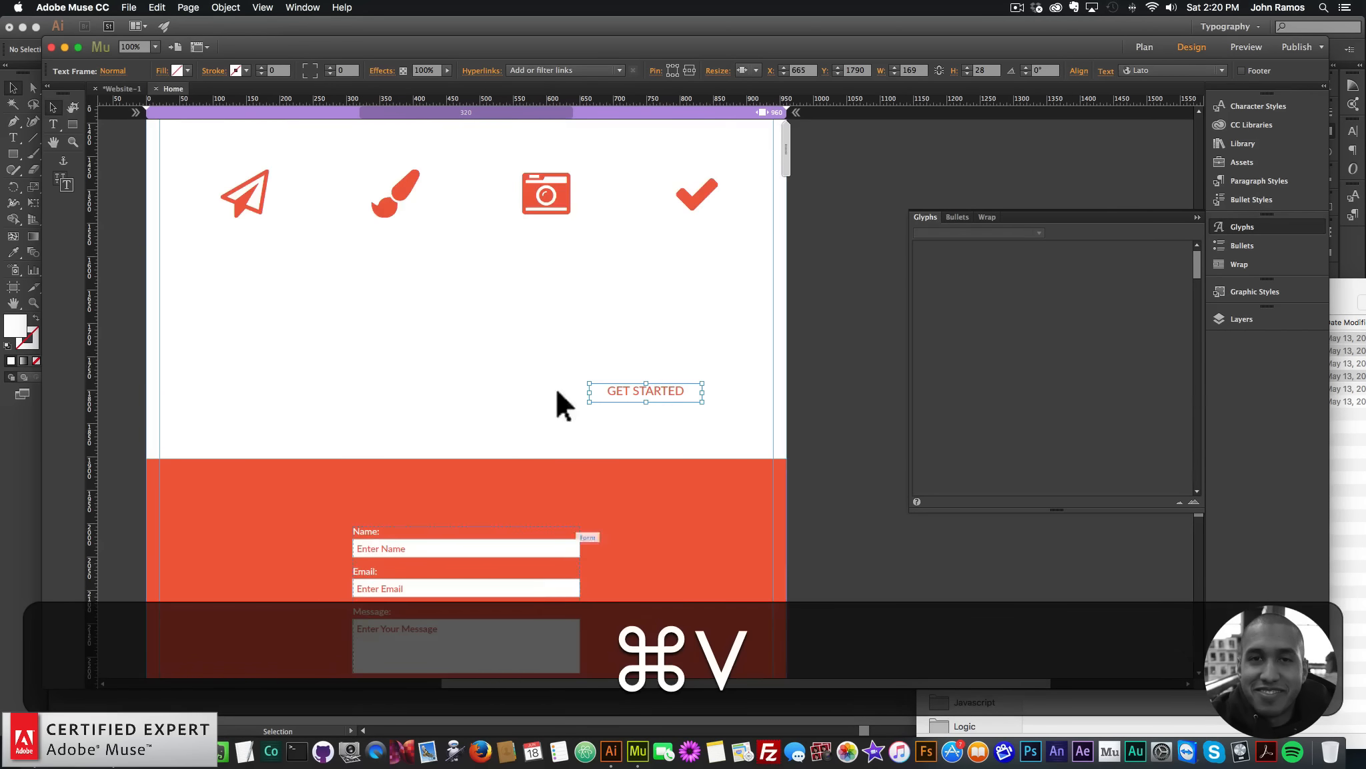
left_click_drag(644, 391, 238, 261)
Step: Replace the copied text below the paper plane with INSTANCE DELIVERY, split over two lines
double_click(297, 261)
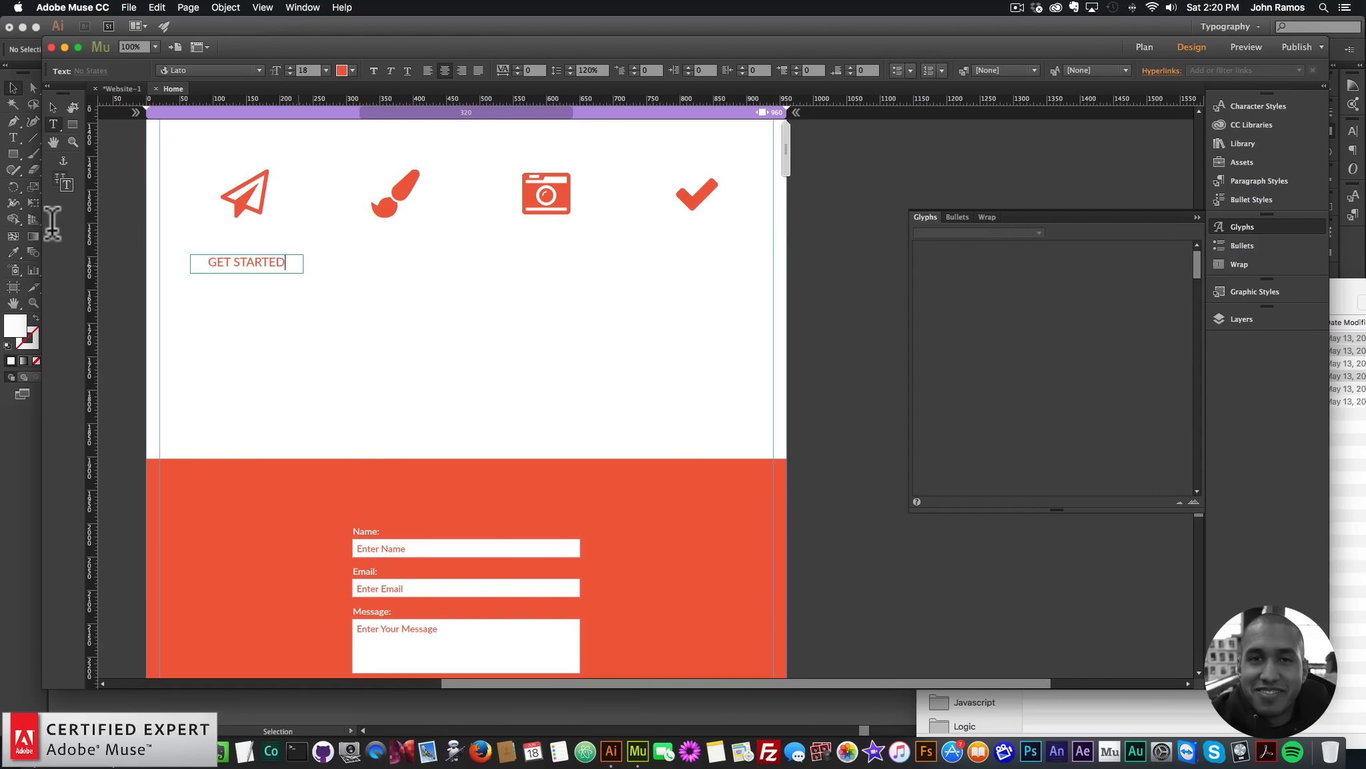
key("super+a")
type("INSTANCE")
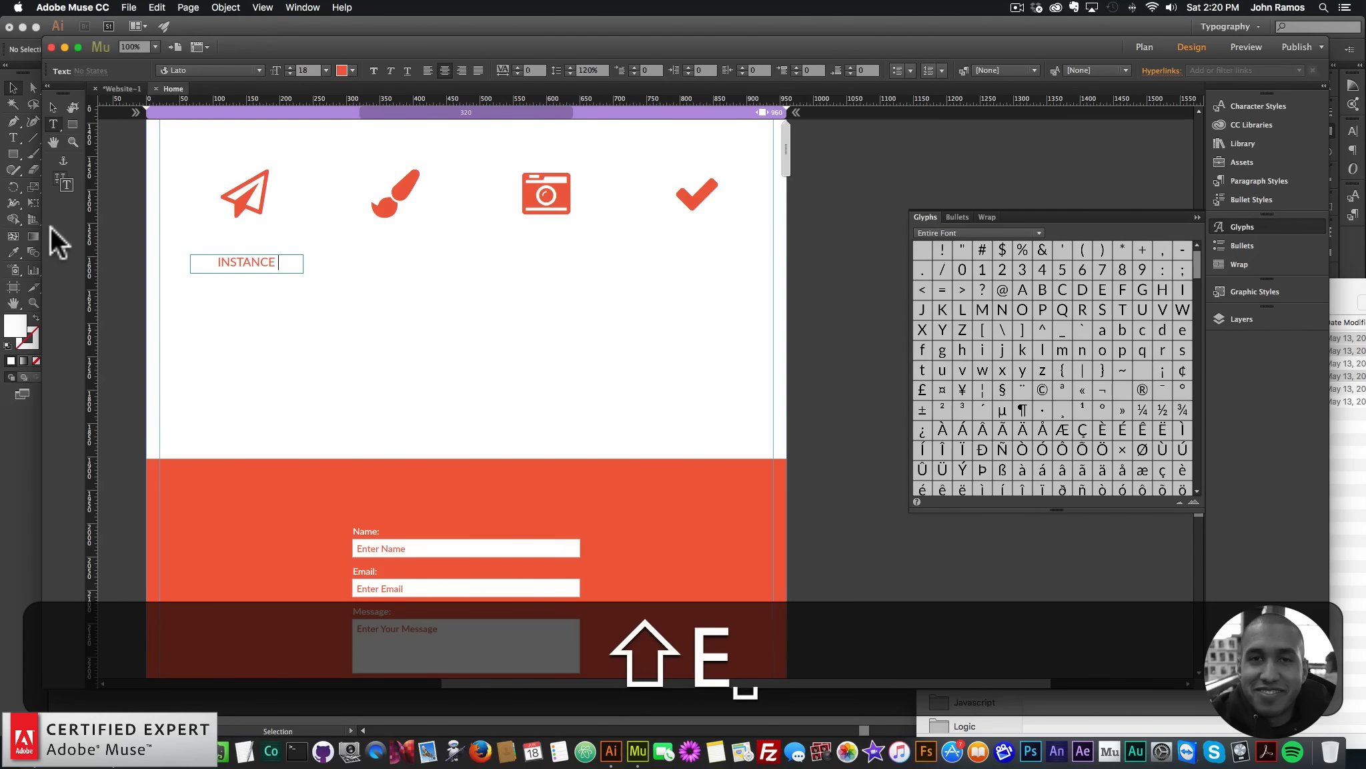
key("Return")
type("DELIVERY")
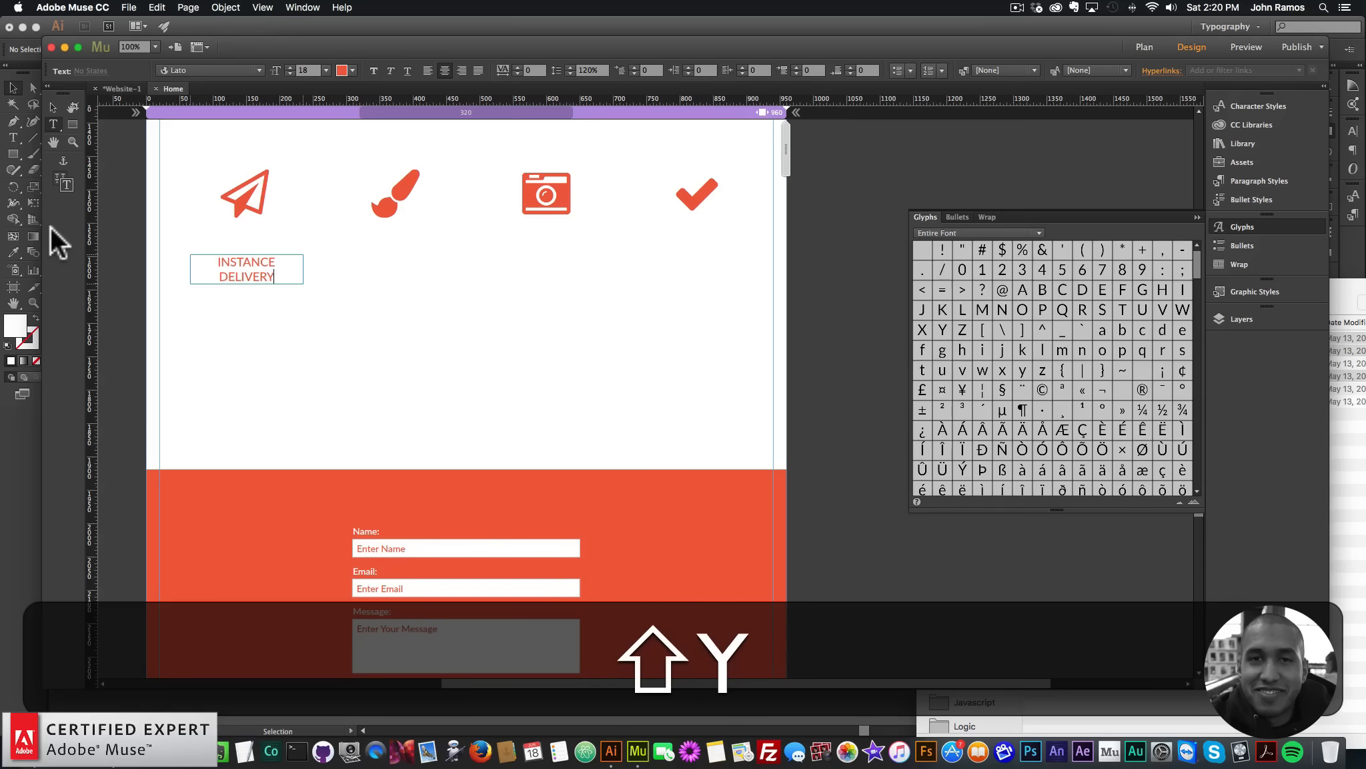
left_click(53, 106)
Step: Paste another copy of the text frame below the paintbrush icon and change its text to ARTISTIC TOUCH
key("super+v")
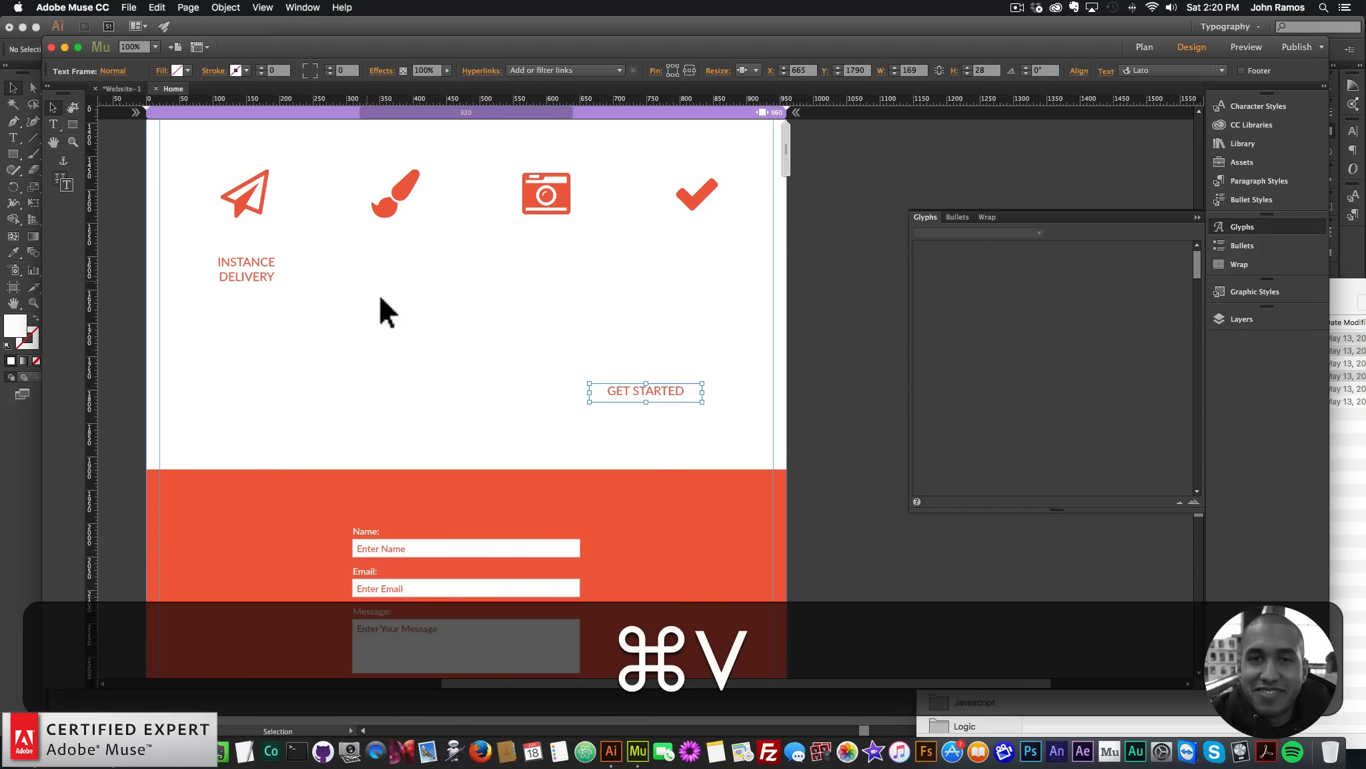
left_click_drag(663, 387, 414, 265)
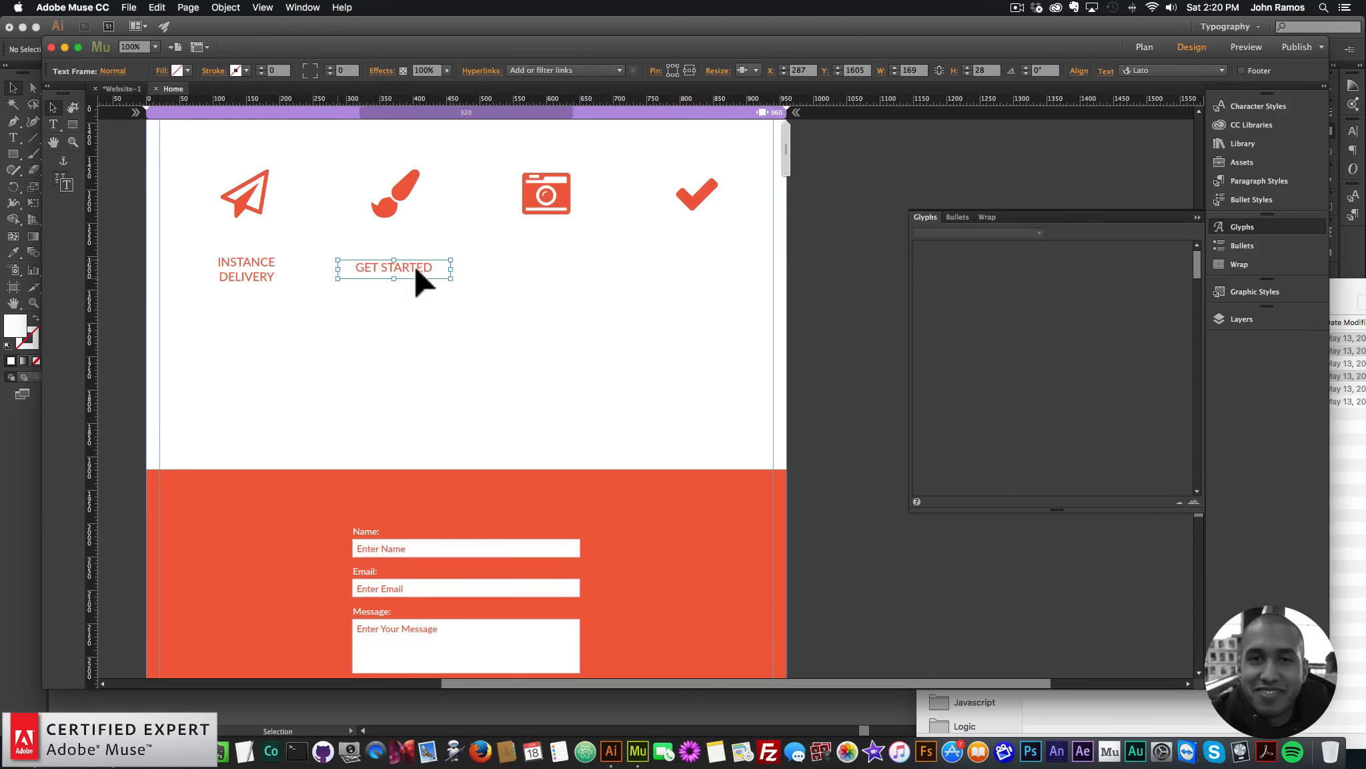
double_click(415, 266)
key("super+a")
type("A")
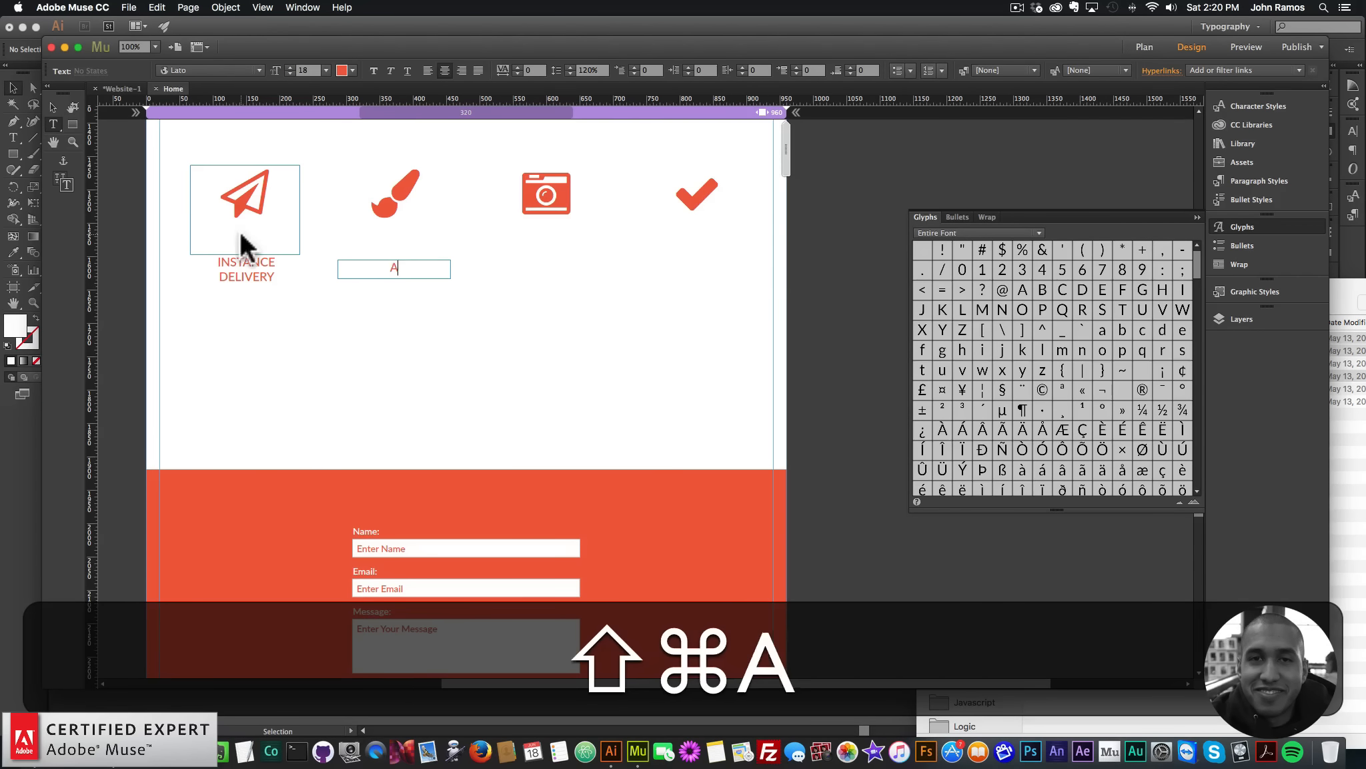
type("RTISTIC TOUCH")
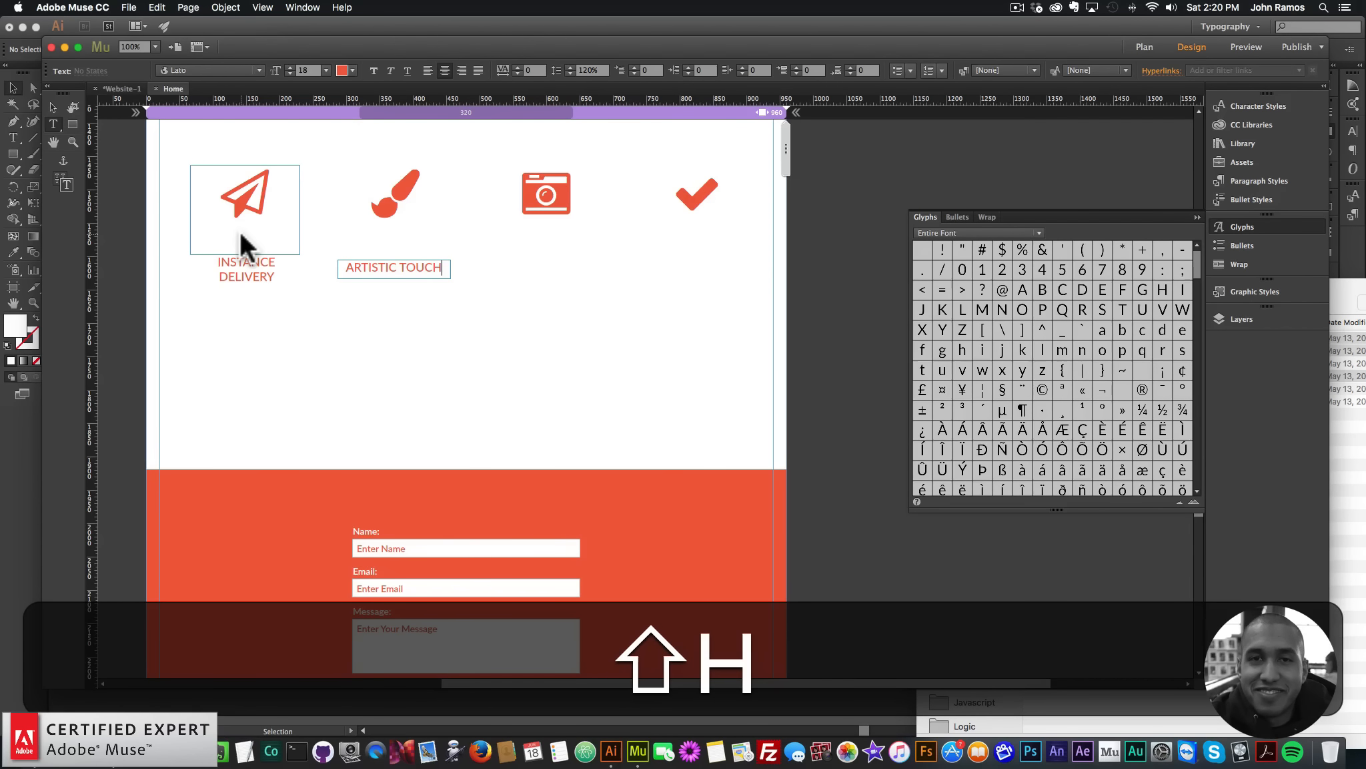
left_click(52, 107)
Step: Paste another copy of the text frame below the camera icon and change its text to PROFESSIONAL EQUIPMENT on two lines
key("super+v")
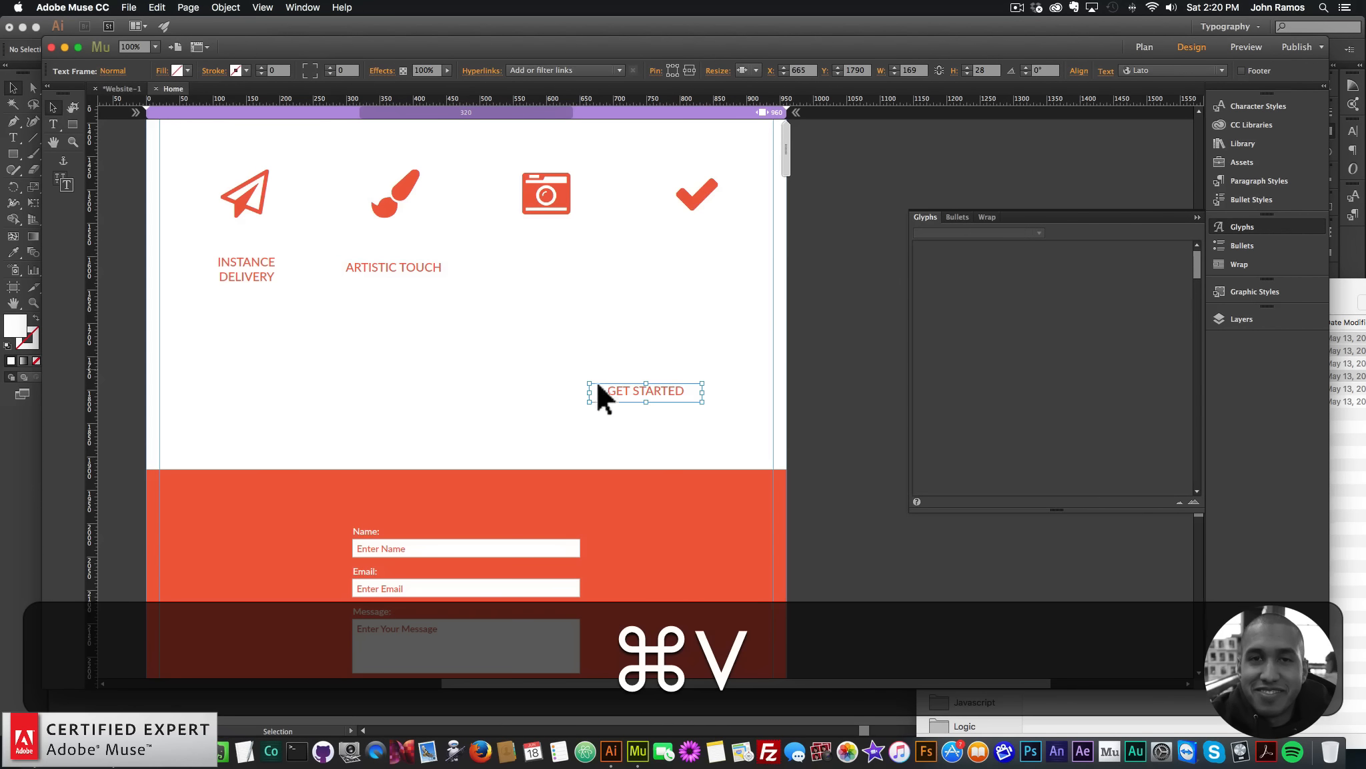
left_click_drag(597, 396, 536, 263)
double_click(536, 265)
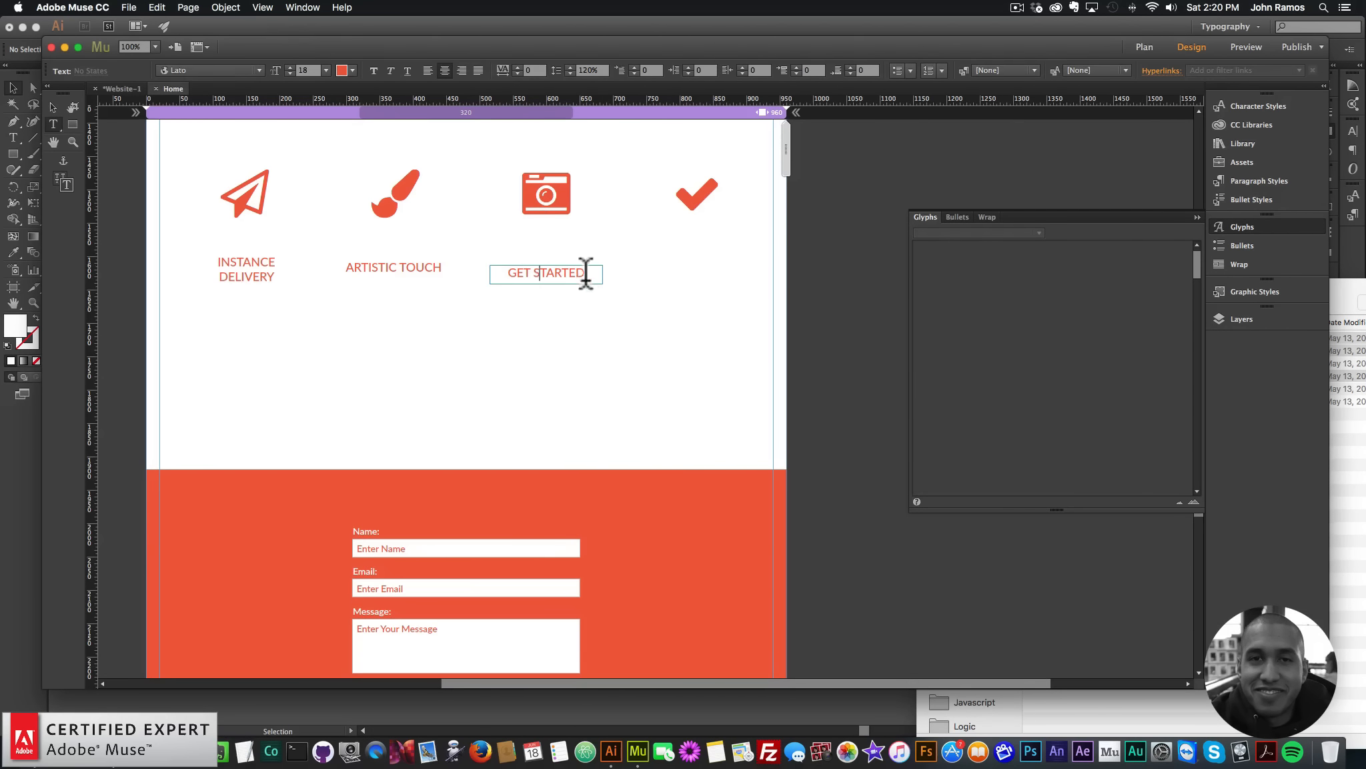
key("super+a")
type("P")
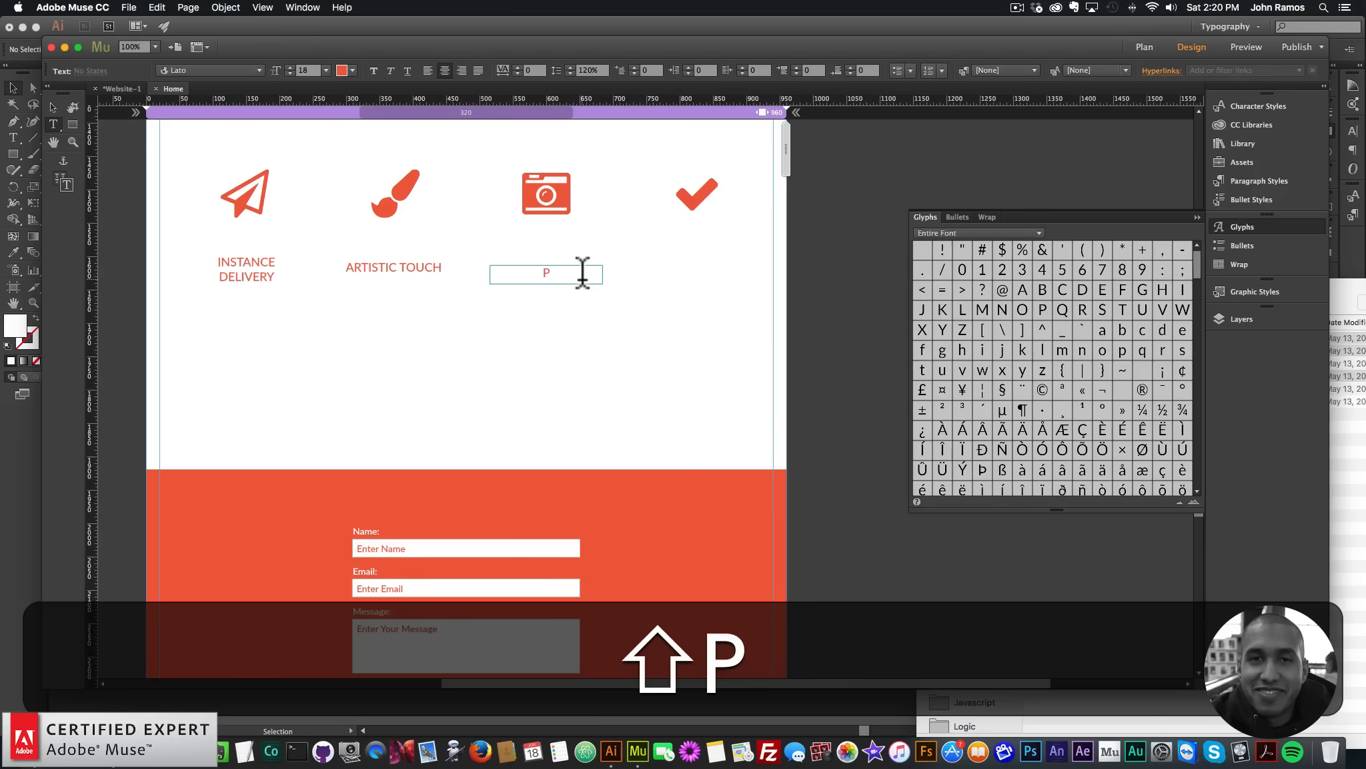
left_click(1242, 226)
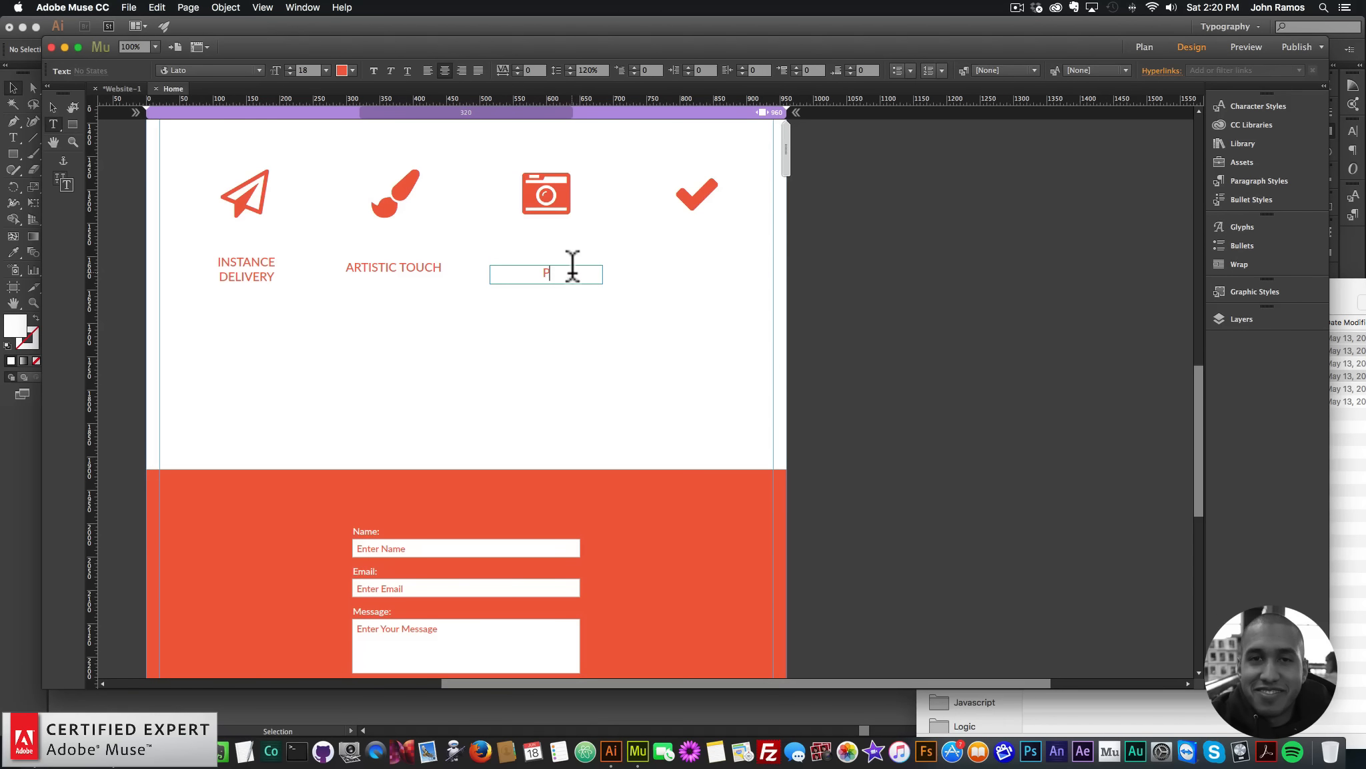
type("ROFESSIONAL")
key("BackSpace")
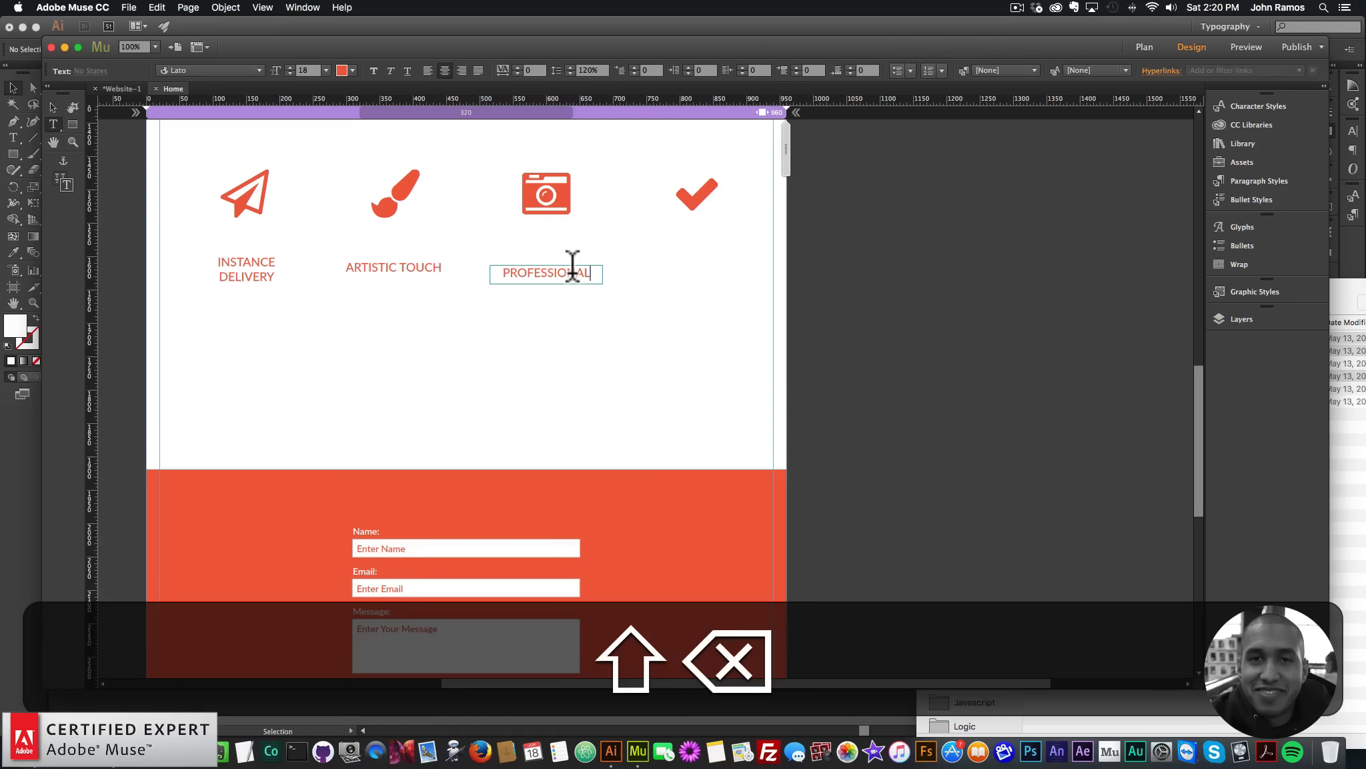
key("shift+Return")
type("EQUIPMENT")
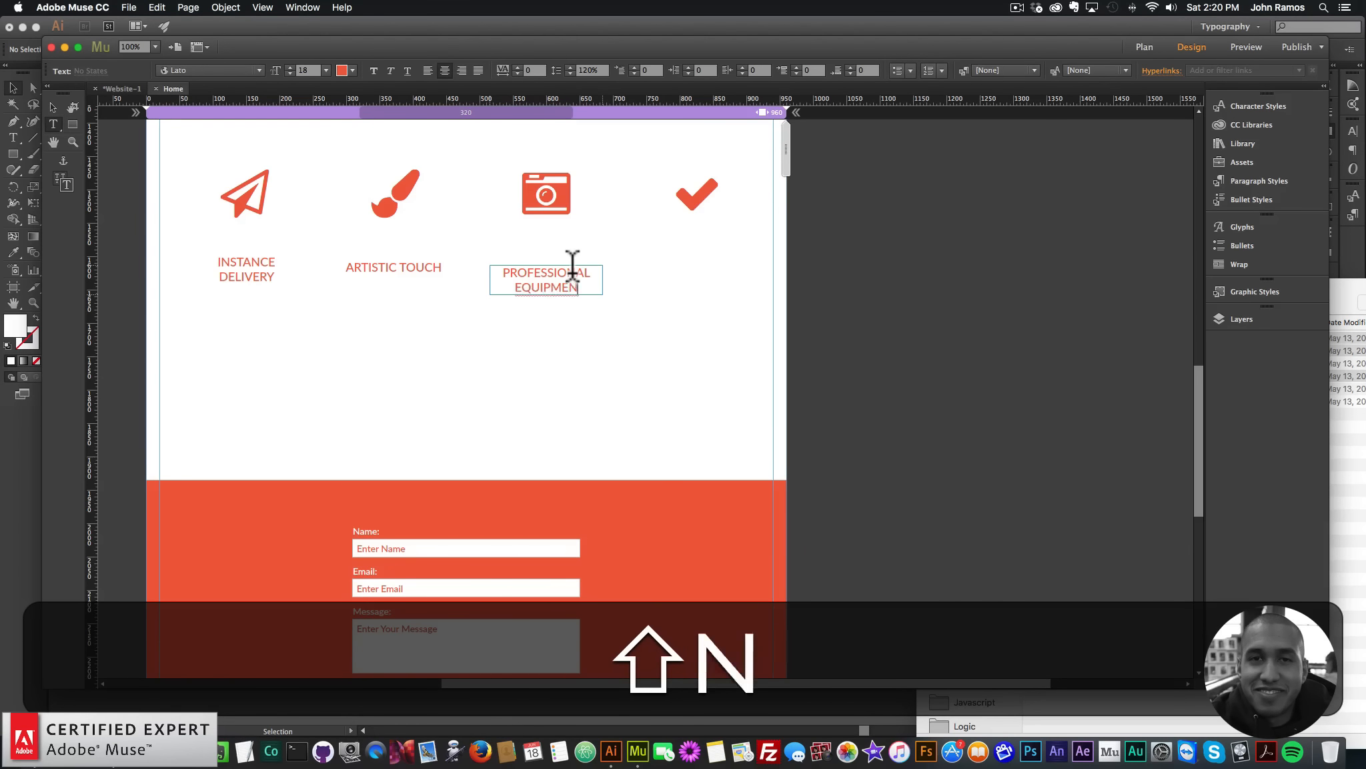
left_click(51, 107)
Step: Paste a fourth copy of the text frame below the check mark icon and change its text to ON TIME
left_click(714, 290)
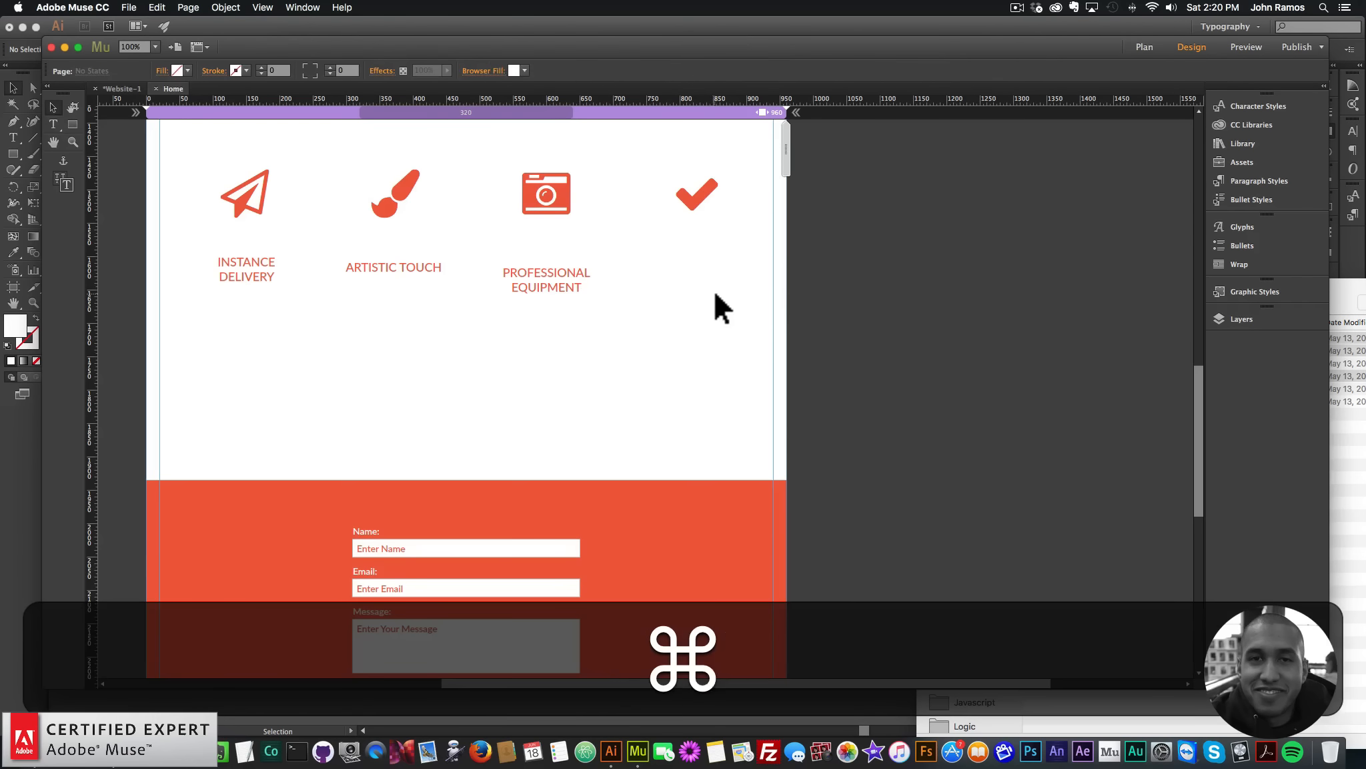
key("super+v")
left_click_drag(648, 393, 697, 276)
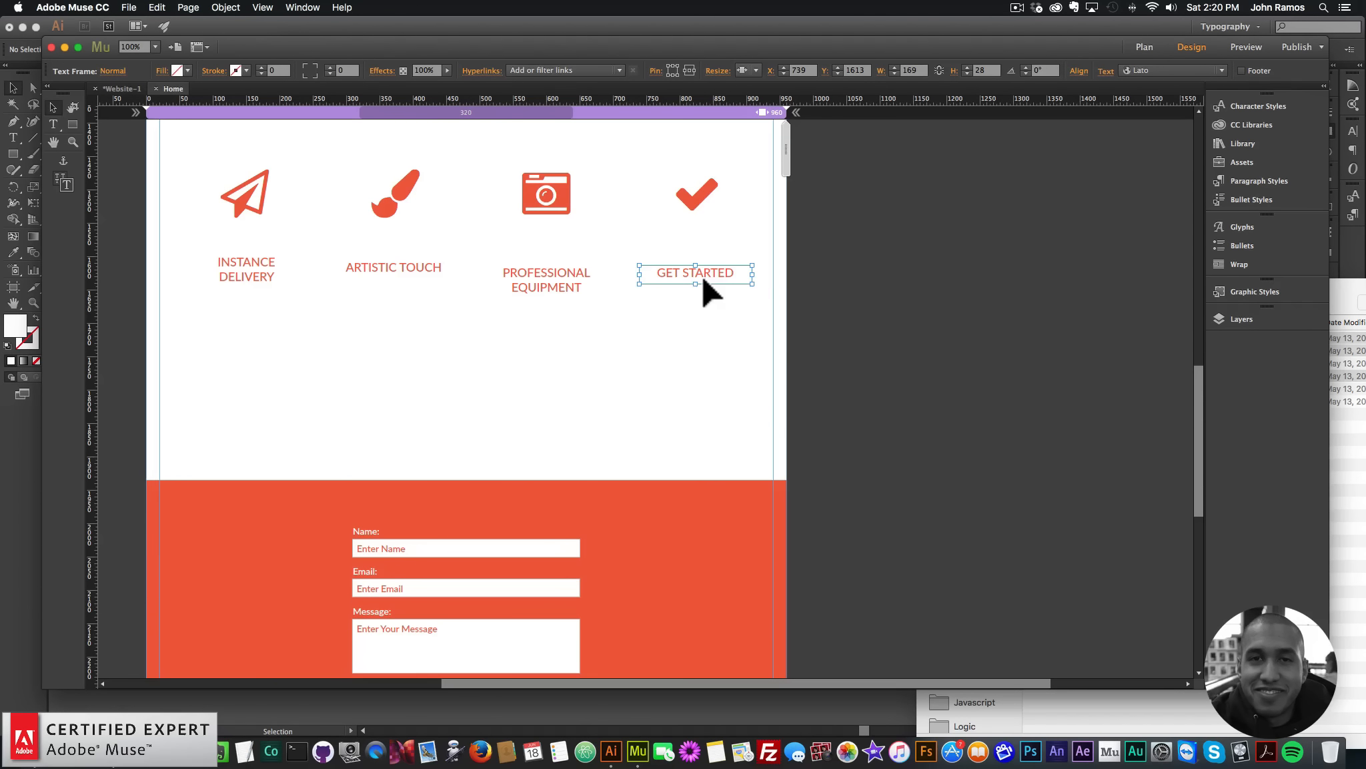
double_click(703, 275)
key("super+a")
type("ON TIME")
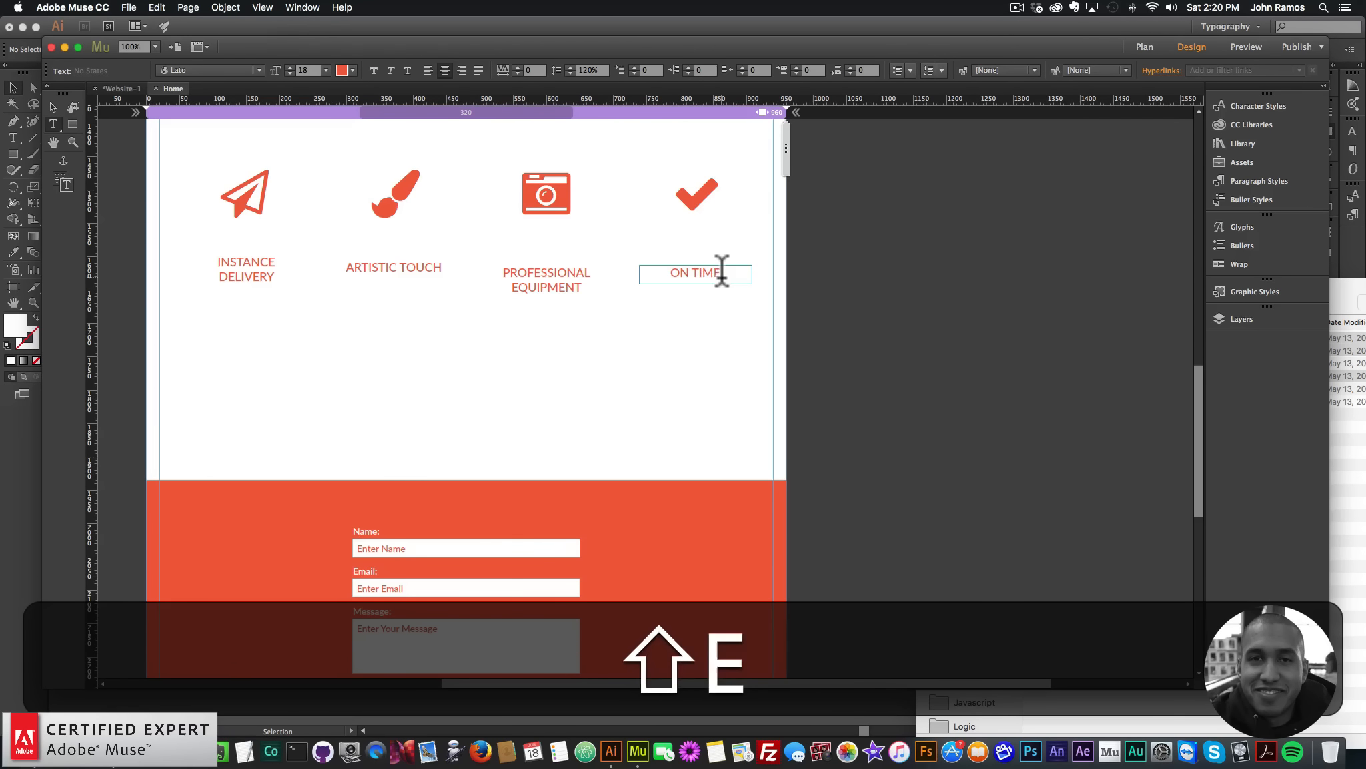
left_click(63, 105)
Step: Align the vertical centres of the four label text frames below the icons
left_click_drag(234, 338, 755, 286)
left_click(1074, 71)
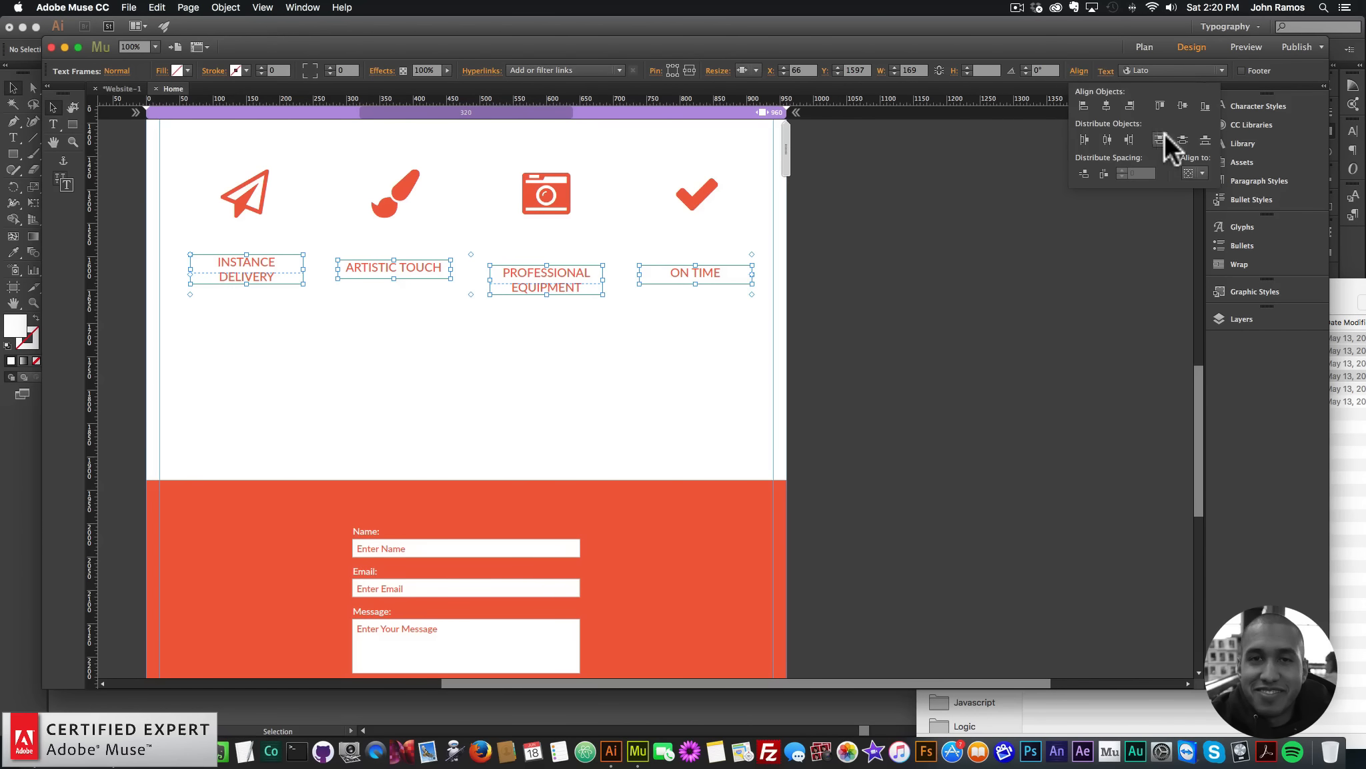
left_click(1181, 101)
left_click(817, 323)
Step: Distribute the four label text frames by their horizontal centres
scroll(834, 333, "up", 5)
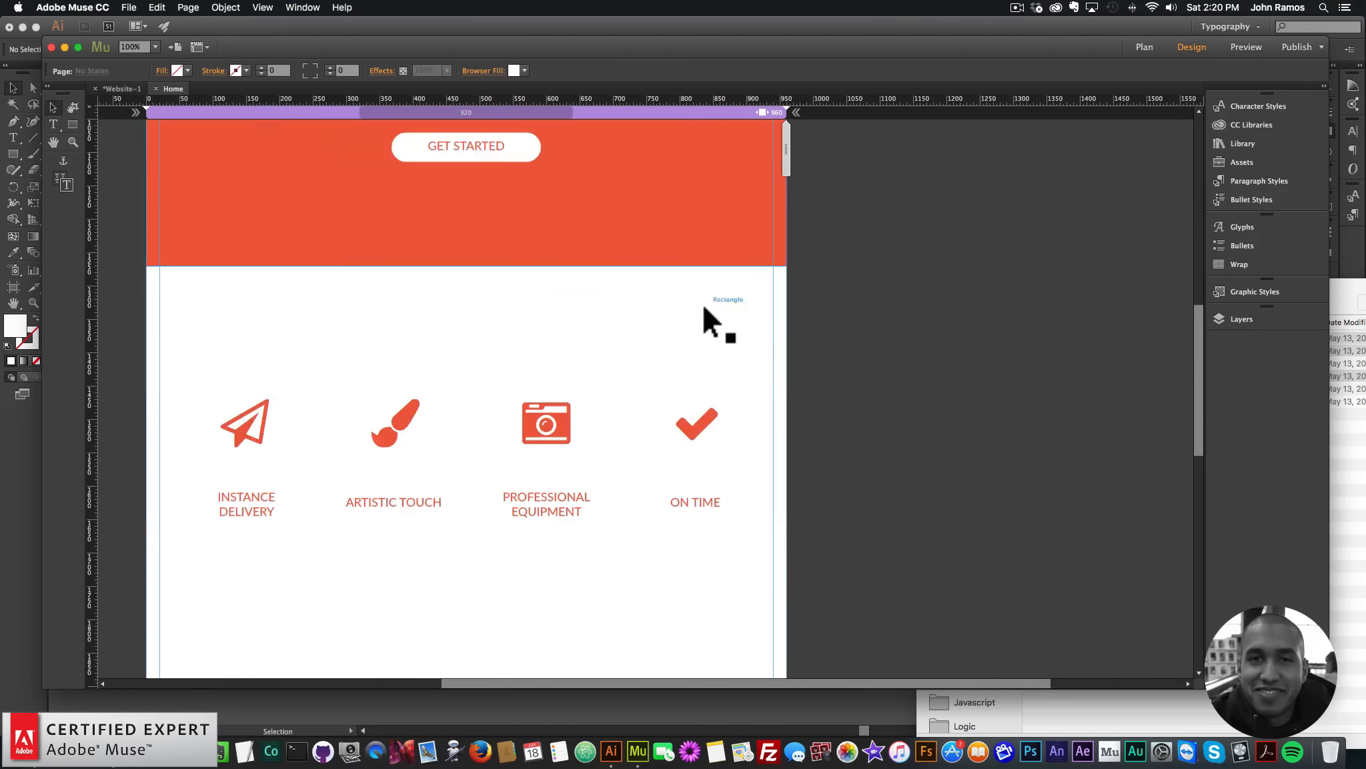
scroll(767, 400, "down", 3)
left_click_drag(804, 457, 218, 394)
left_click(1079, 71)
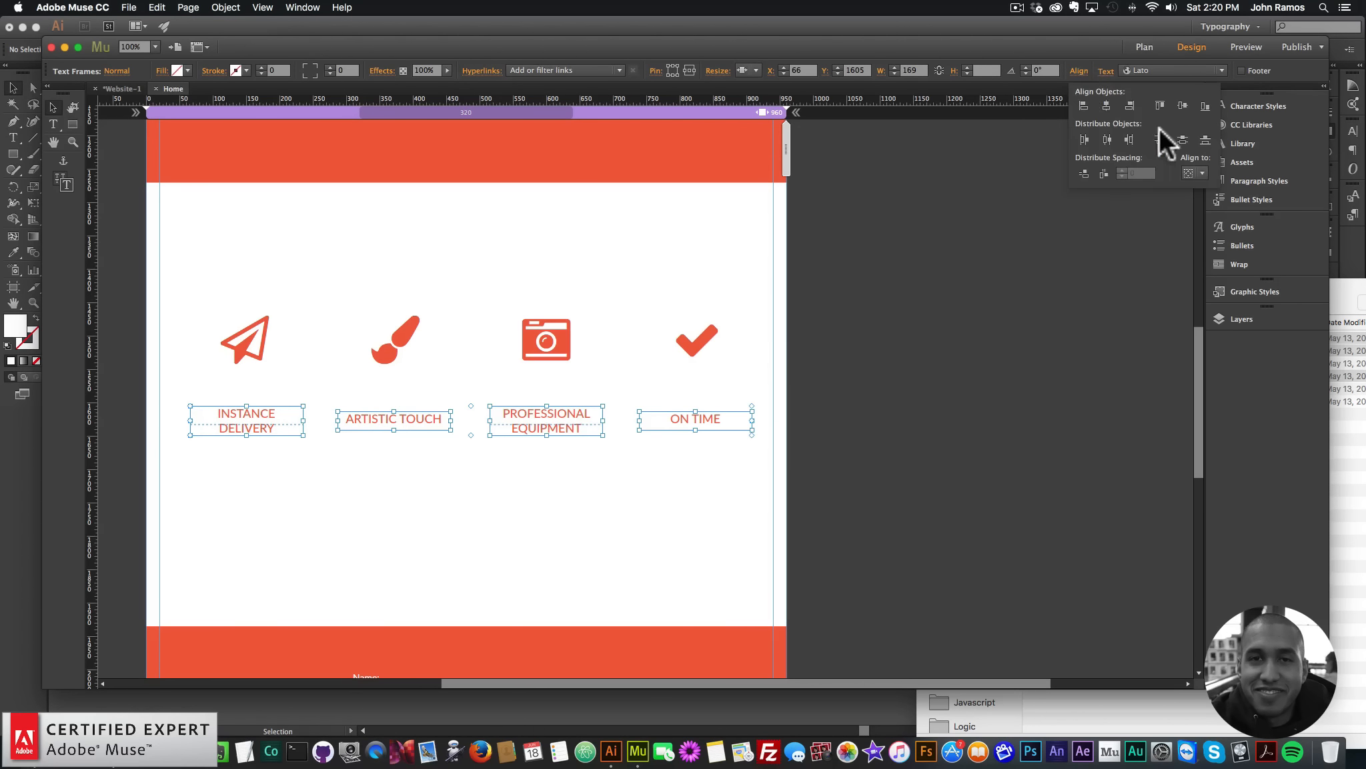
left_click(1107, 140)
left_click(855, 435)
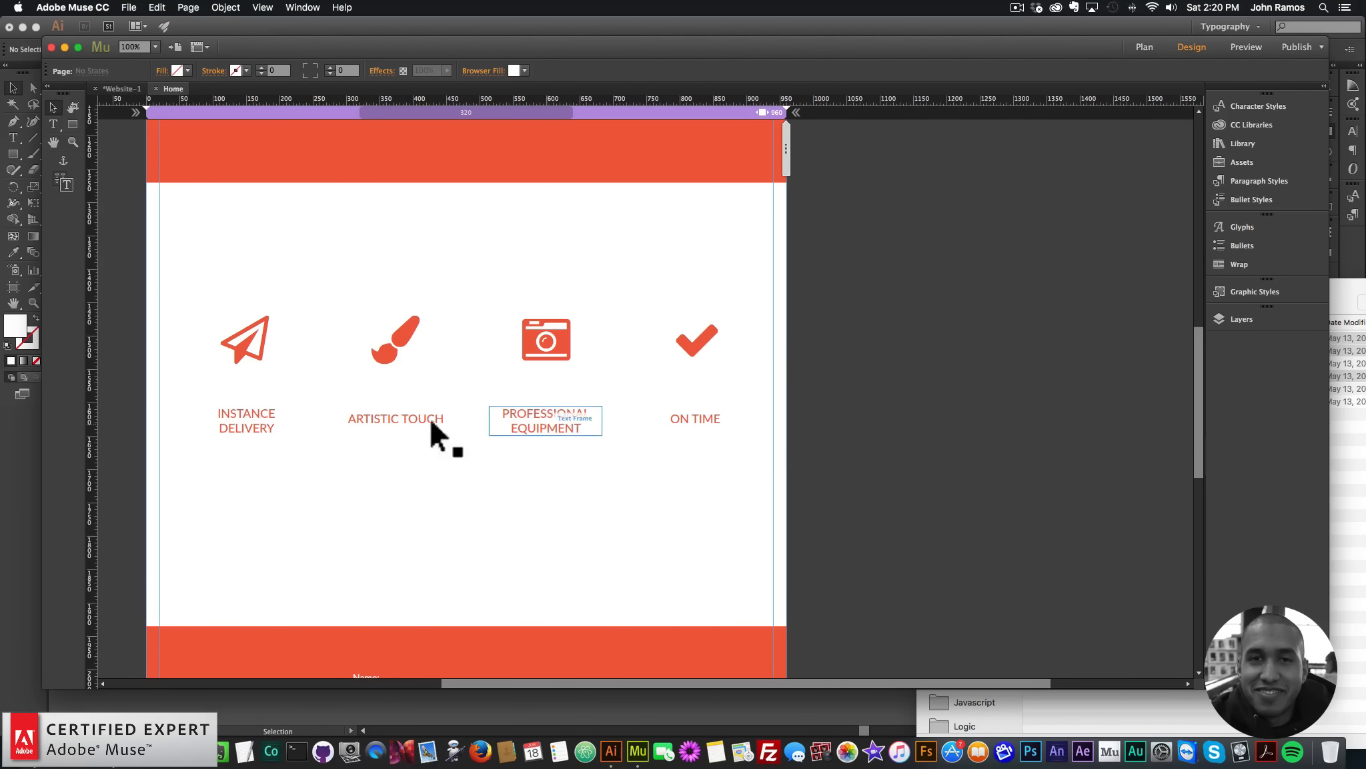
Step: Nudge the INSTANCE DELIVERY and ARTISTIC TOUCH labels under their icons and align the paintbrush horizontally with its label
left_click_drag(250, 418, 249, 418)
left_click(396, 419)
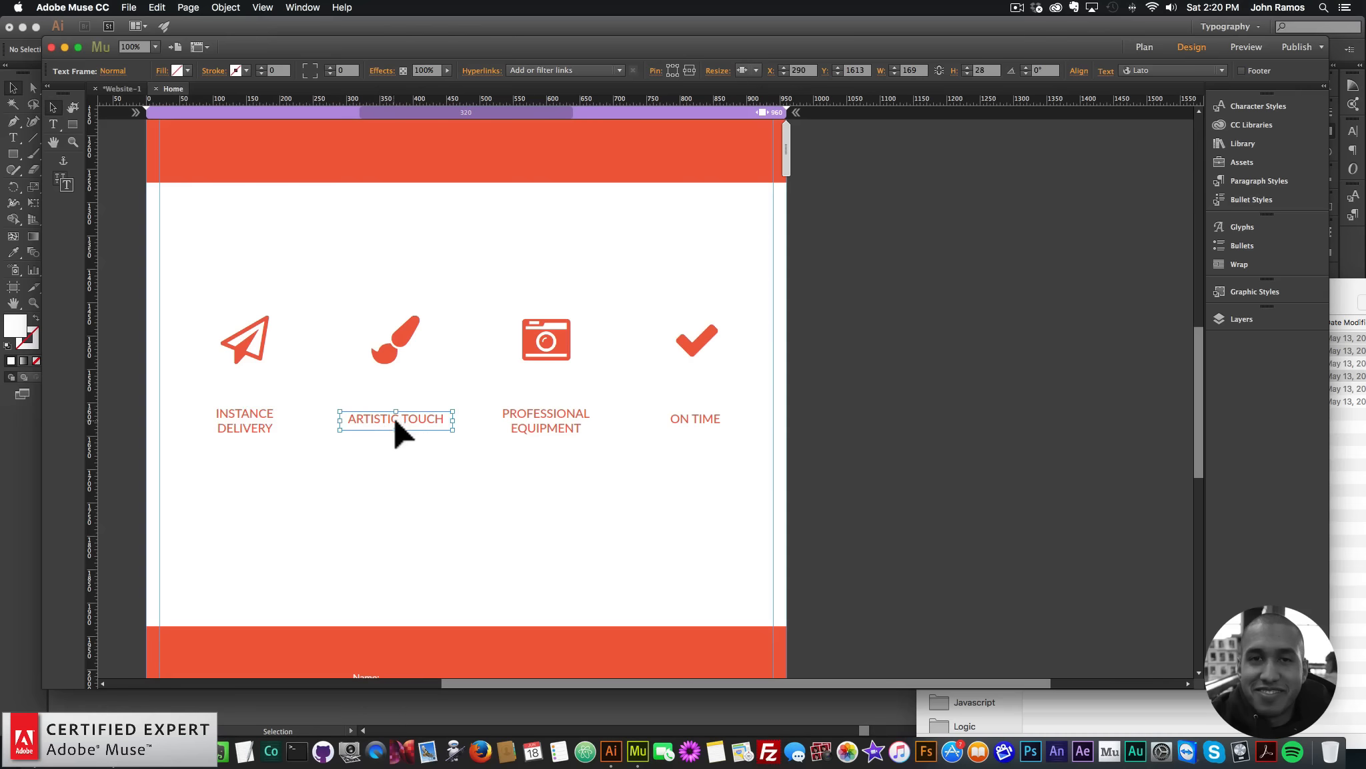
left_click_drag(396, 420, 391, 420)
left_click(396, 341, "shift")
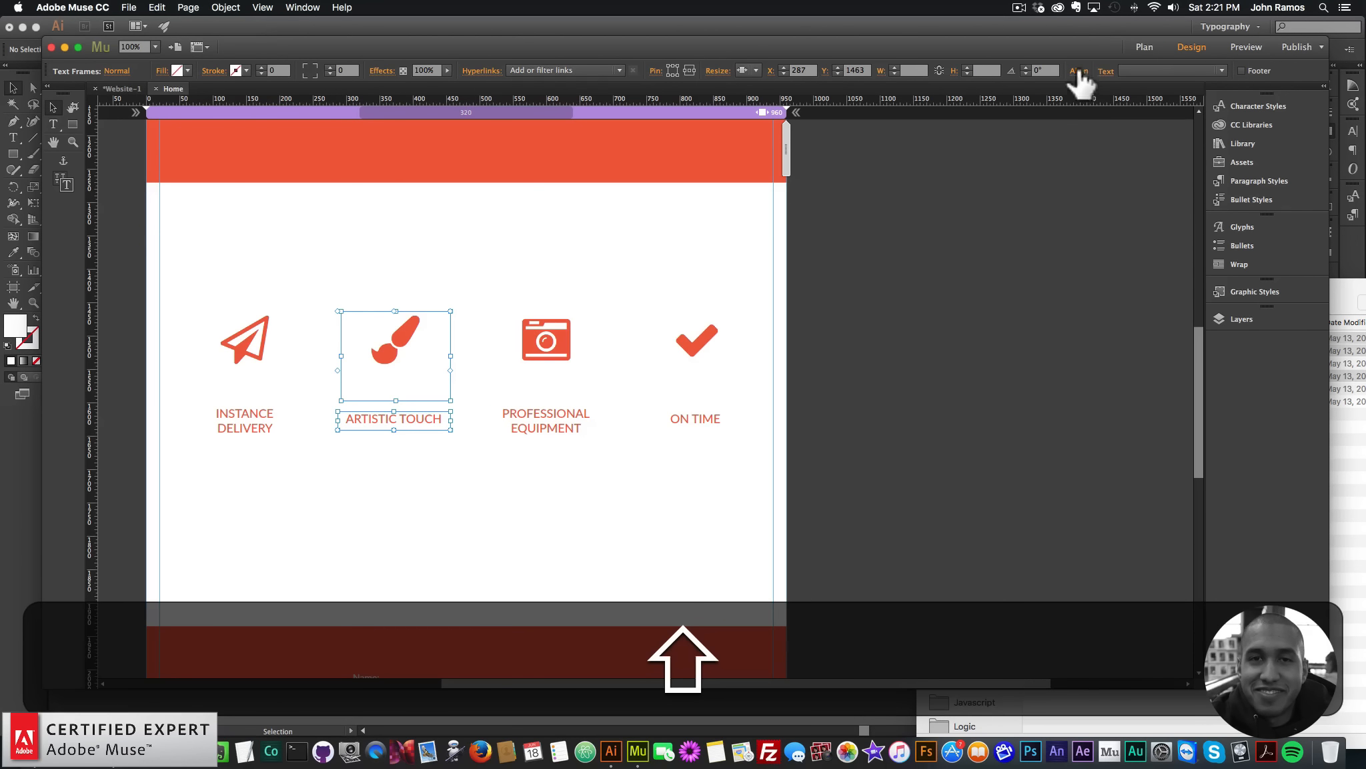
left_click(1079, 71)
left_click(1118, 106)
Step: Align the horizontal centres of the check mark icon and its ON TIME label
left_click(559, 412)
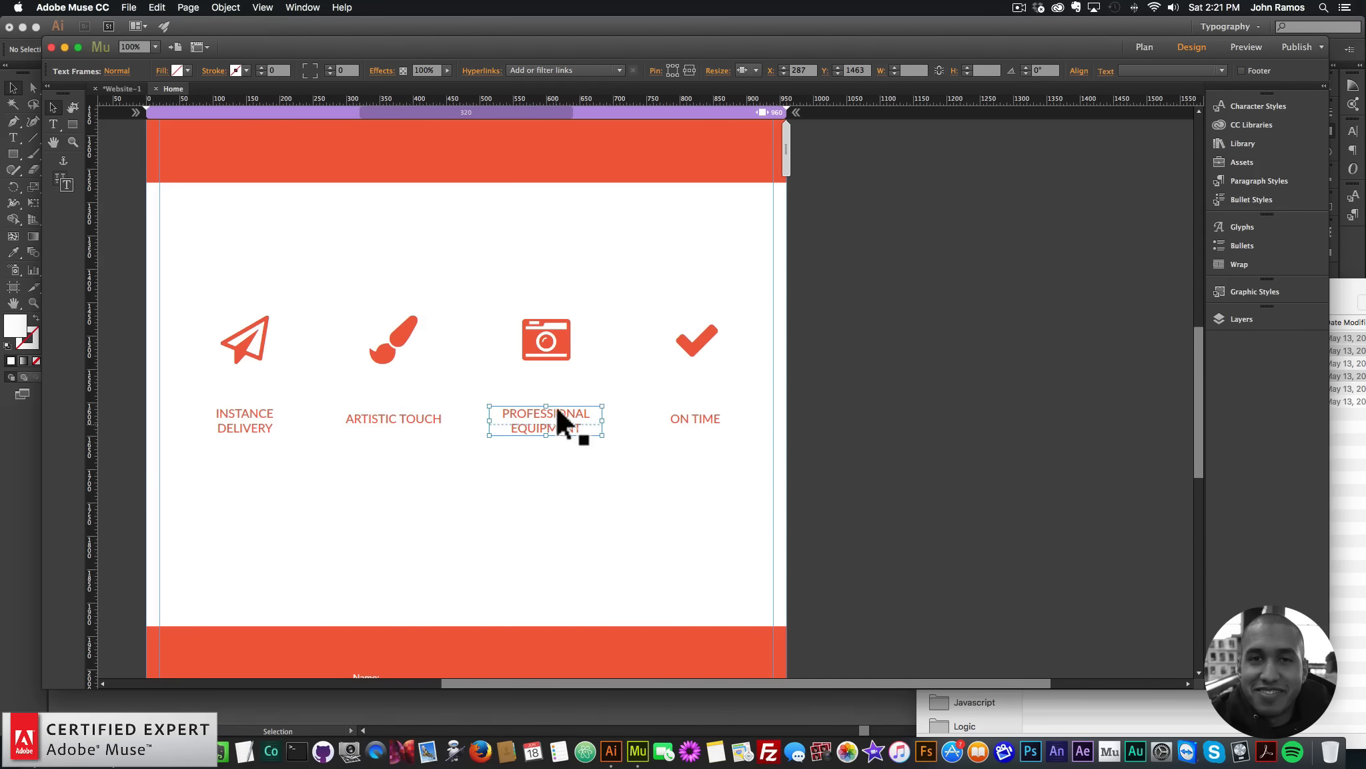
left_click(566, 337, "shift")
left_click_drag(757, 487, 703, 335)
right_click(704, 335)
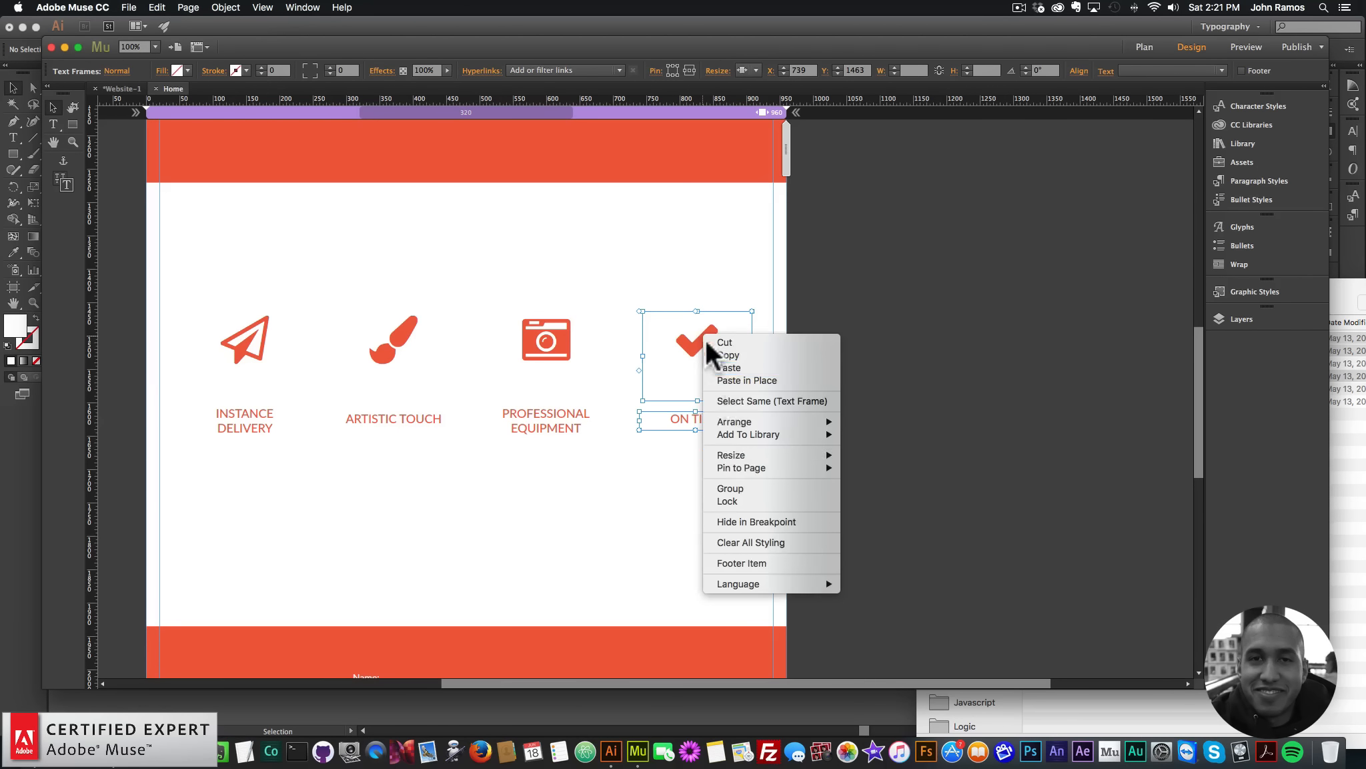
left_click(702, 437)
left_click_drag(662, 482, 709, 334)
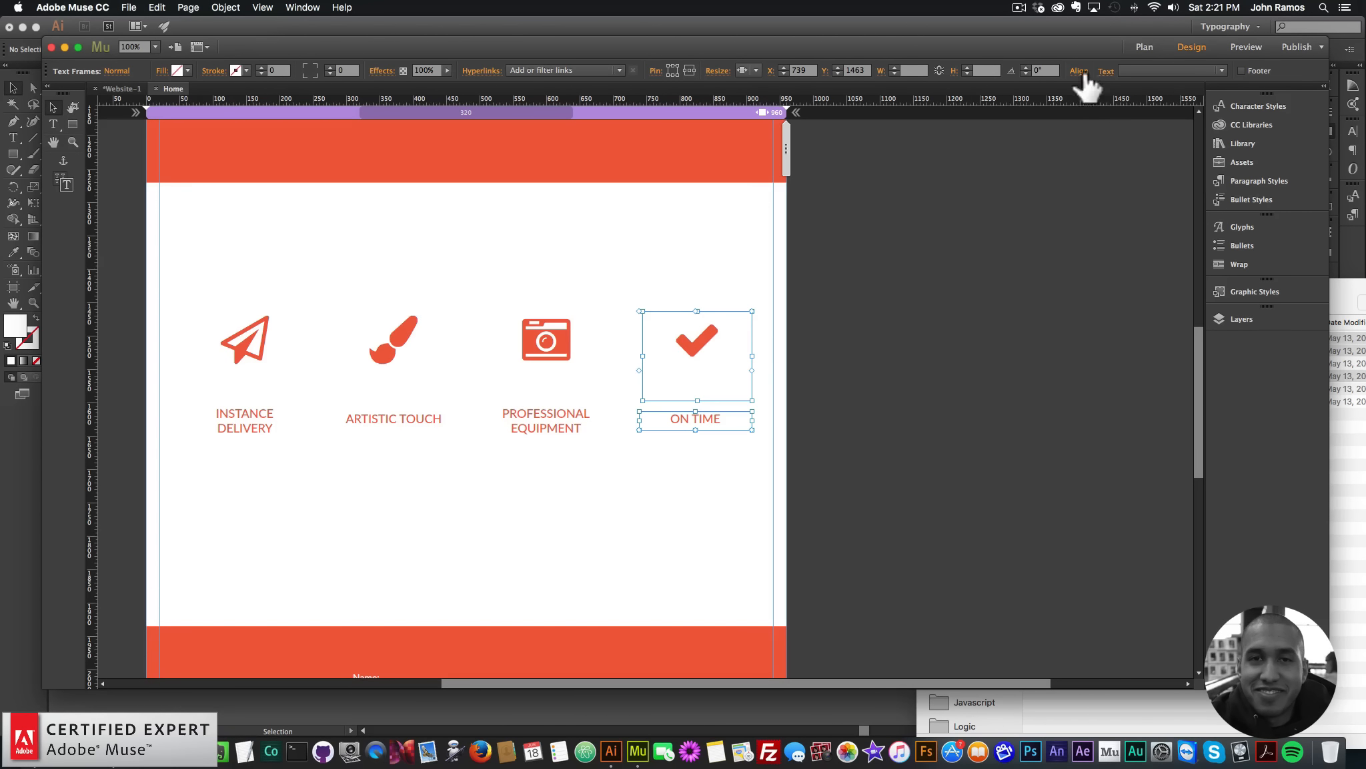
left_click(1085, 75)
left_click(1107, 110)
Step: Align the horizontal centres of the camera, paintbrush and paper plane icons each with the label below
left_click_drag(567, 458, 582, 267)
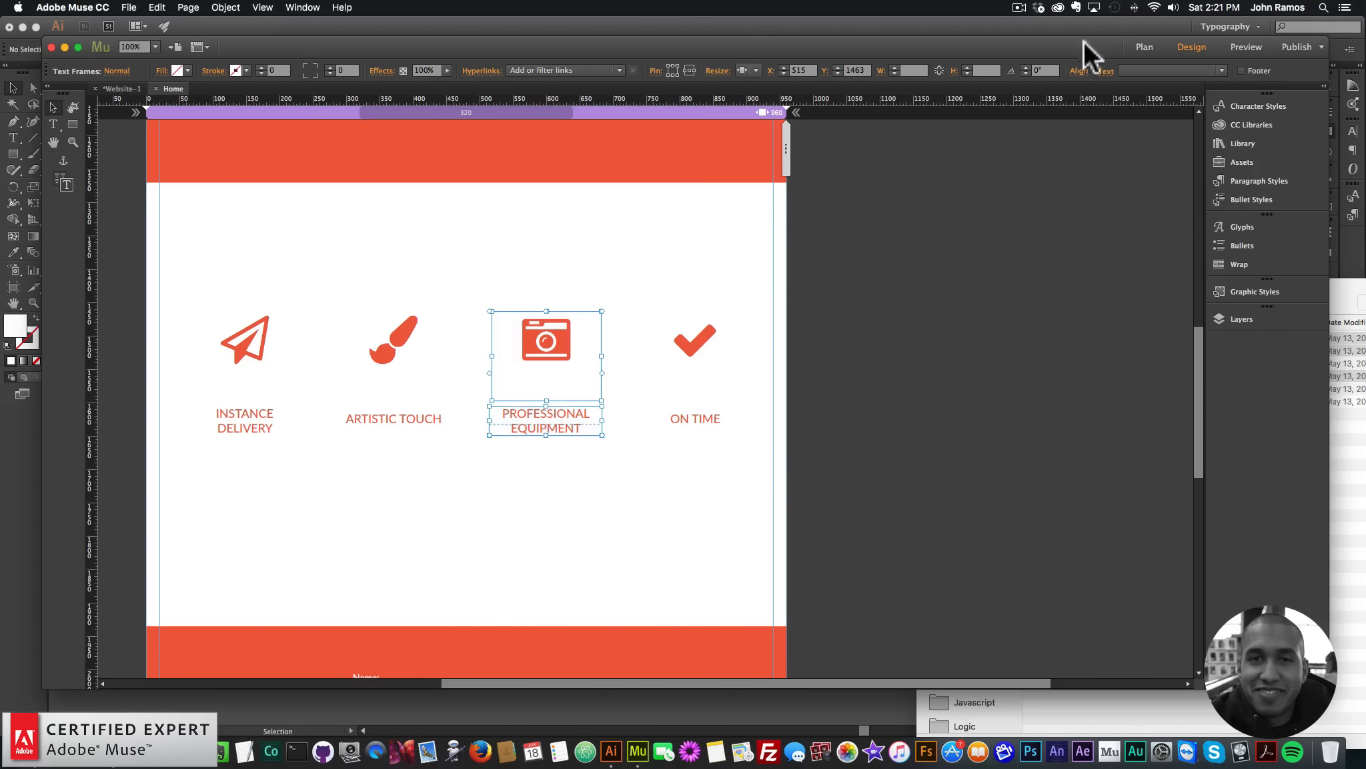
left_click(1081, 71)
left_click_drag(384, 451, 401, 304)
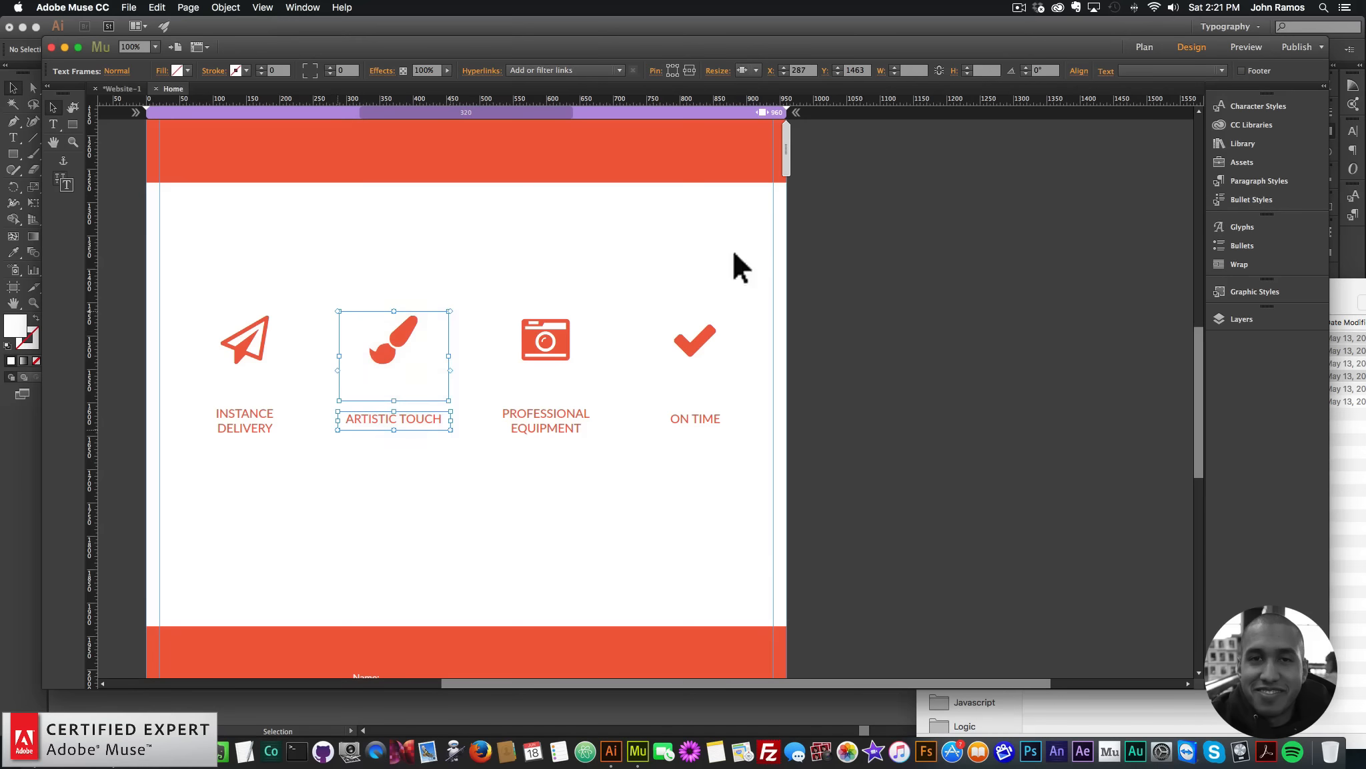
left_click(1085, 72)
left_click(1104, 103)
left_click_drag(217, 470, 261, 366)
left_click(1079, 71)
left_click(1104, 108)
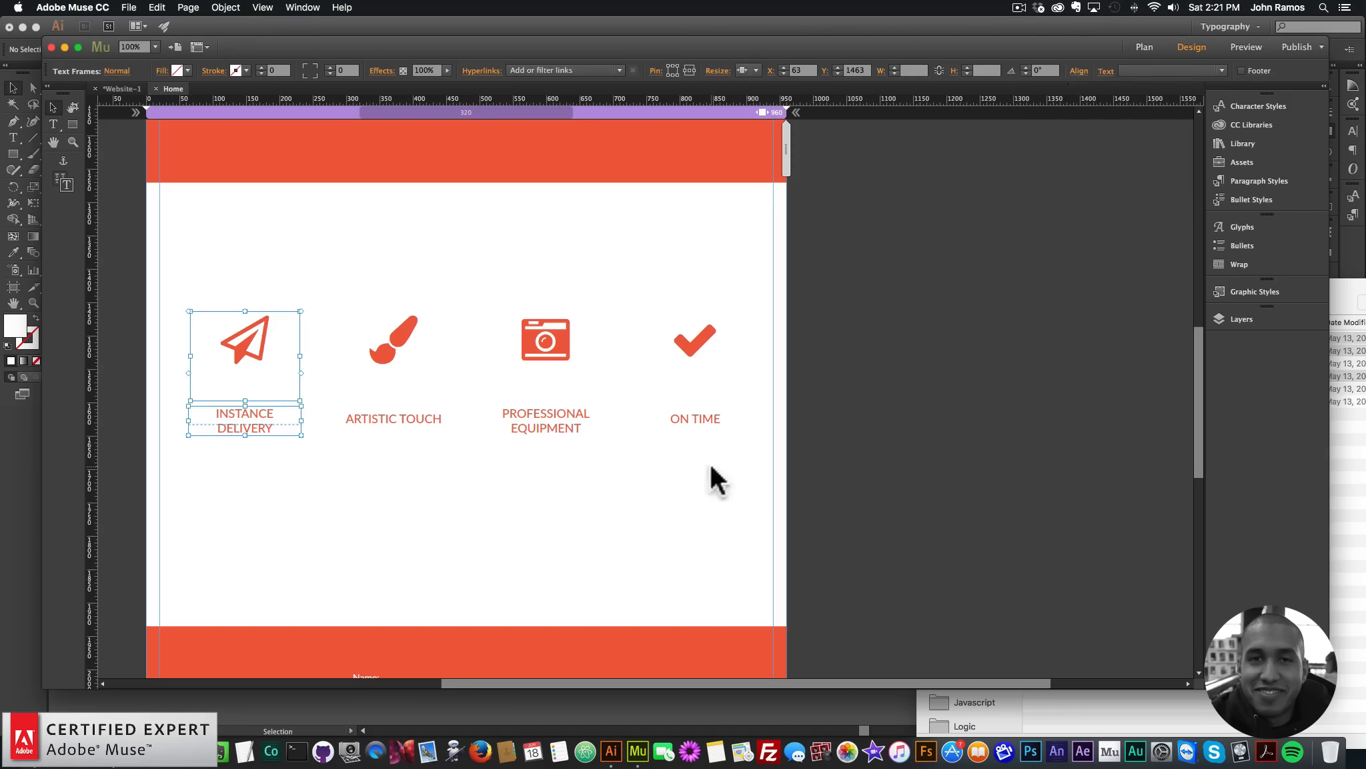
Step: Group the check mark with its ON TIME label, and the camera with its PROFESSIONAL EQUIPMENT label
left_click_drag(717, 479, 726, 351)
right_click(695, 348)
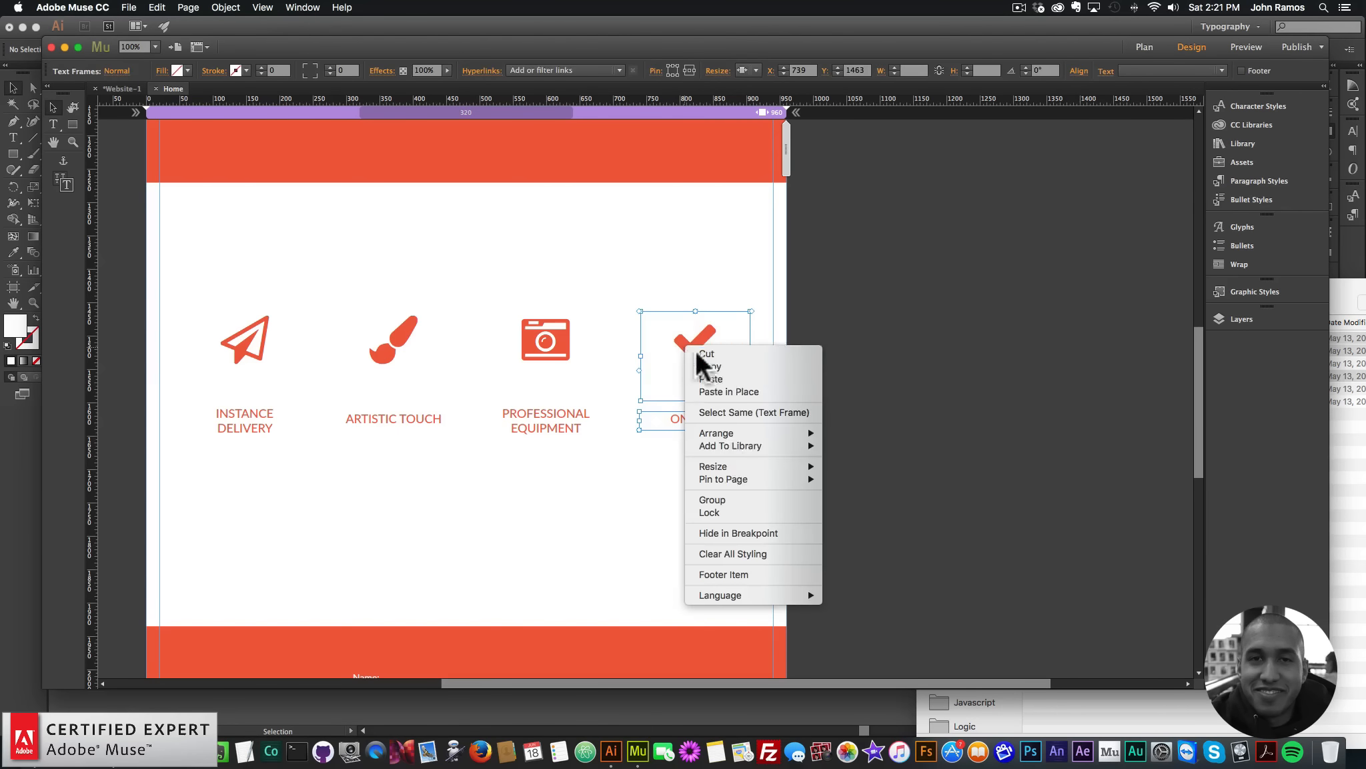
left_click(713, 499)
left_click_drag(520, 480, 543, 367)
right_click(542, 365)
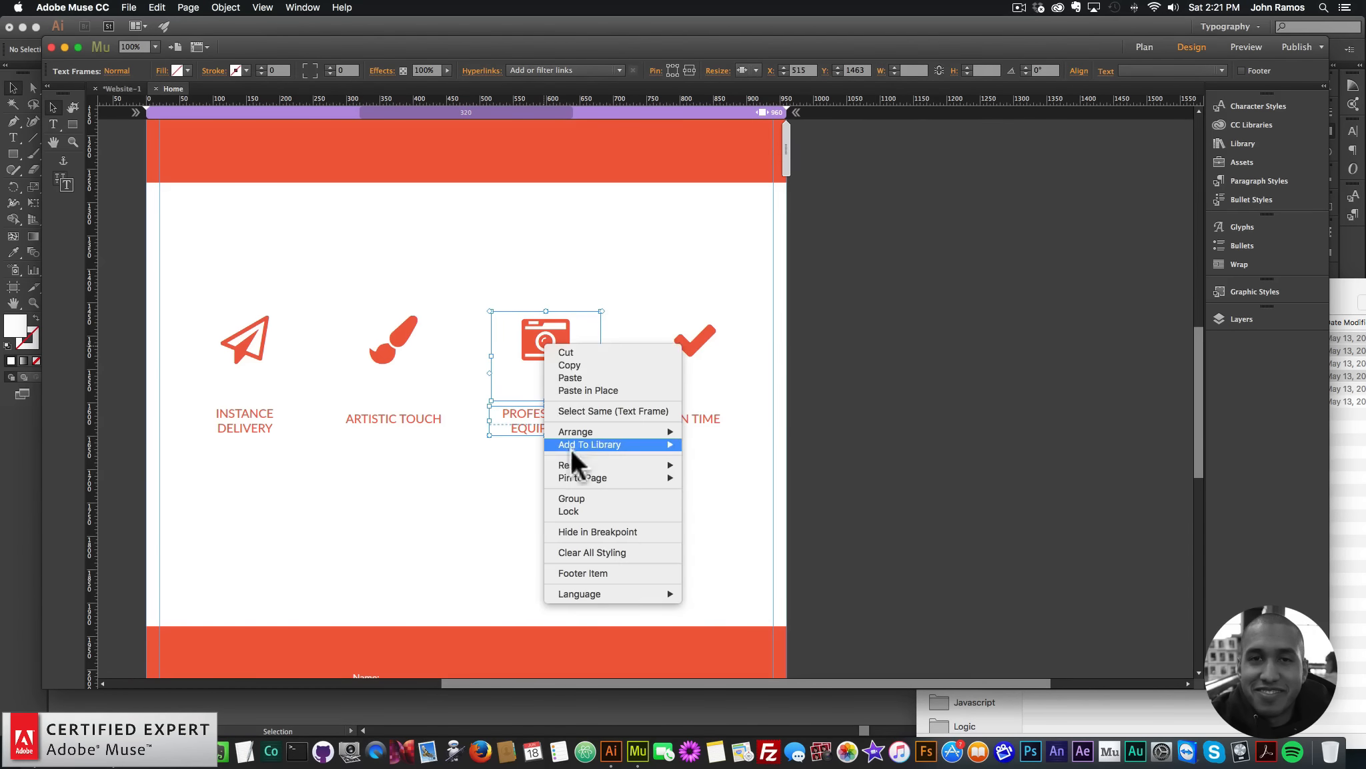
left_click(573, 494)
Step: Group the paintbrush with its ARTISTIC TOUCH label, and the paper plane with its INSTANCE DELIVERY label
left_click_drag(346, 468, 416, 308)
right_click(392, 330)
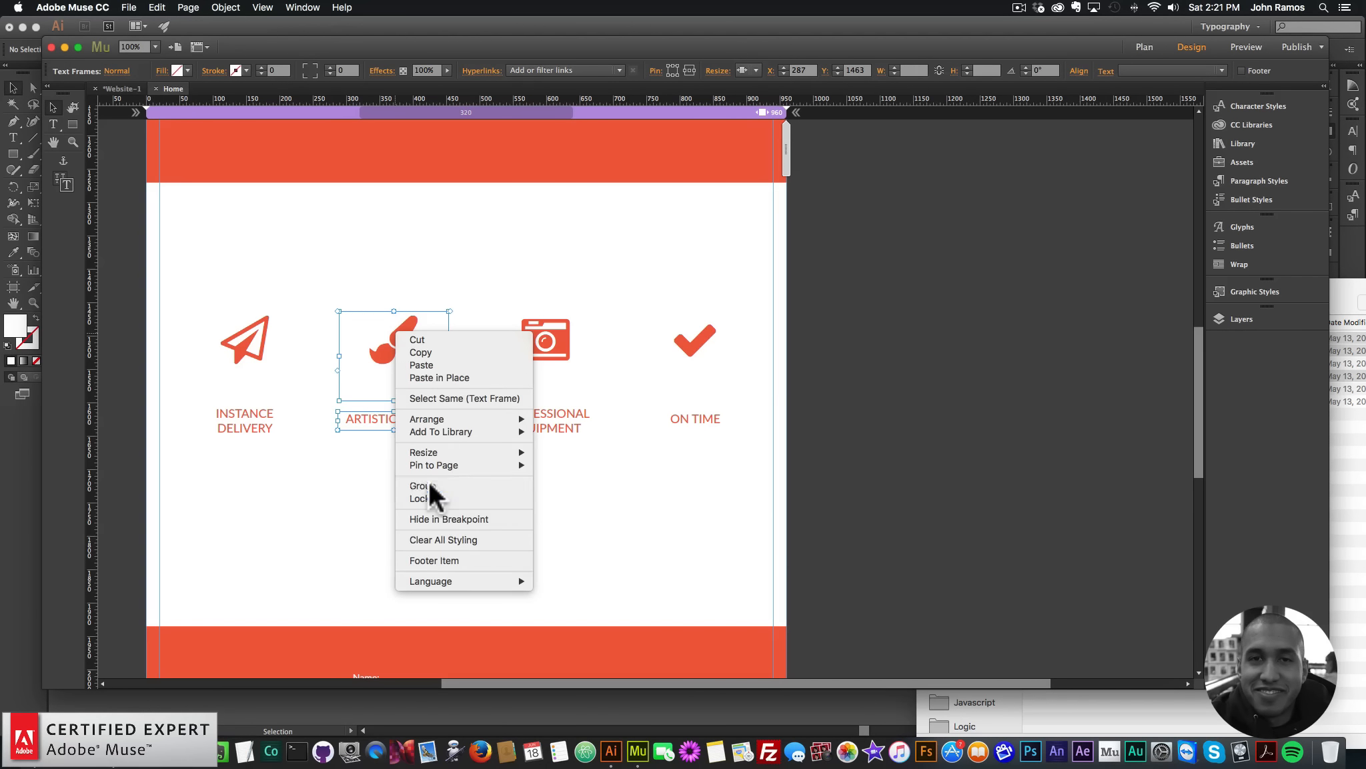
left_click(431, 492)
left_click_drag(207, 469, 259, 319)
right_click(258, 319)
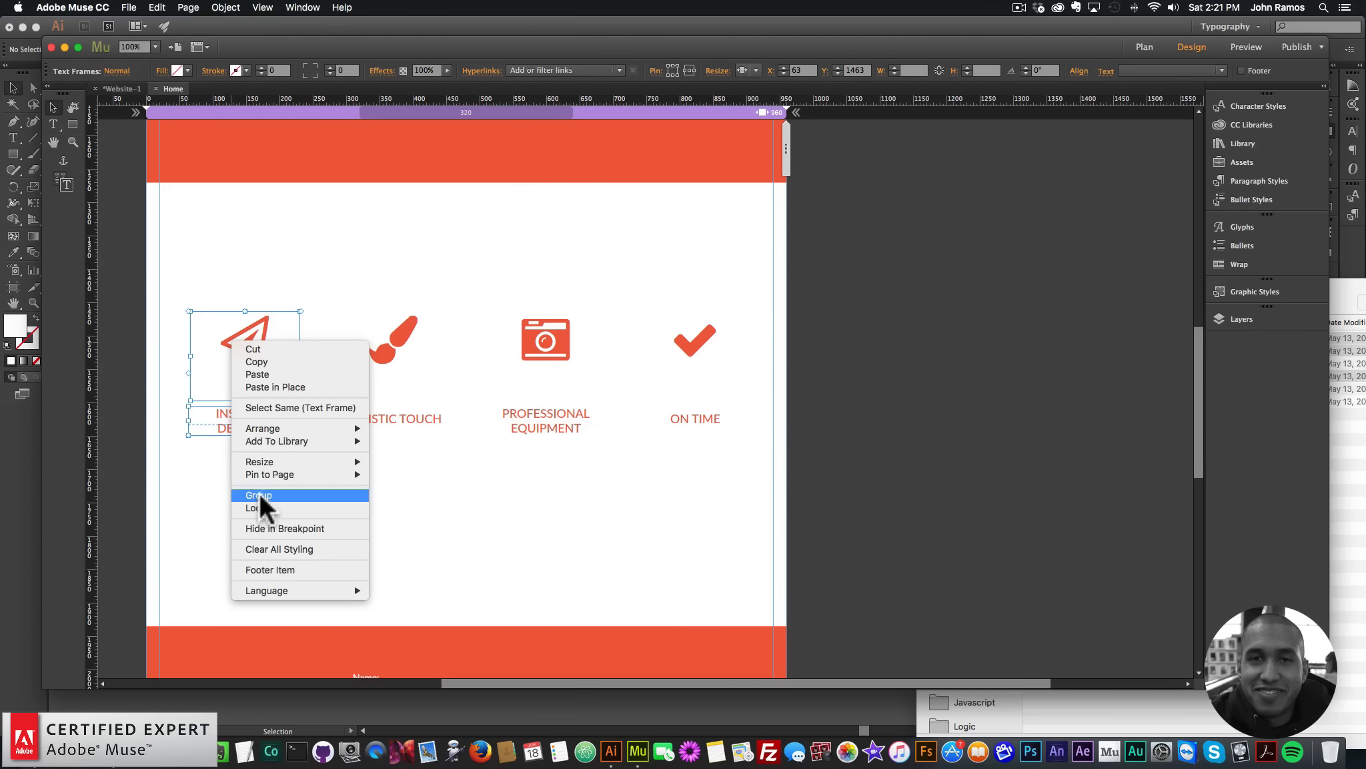
left_click(261, 493)
Step: Distribute the four icon-and-label groups evenly by their horizontal centres
left_click_drag(873, 468, 191, 306)
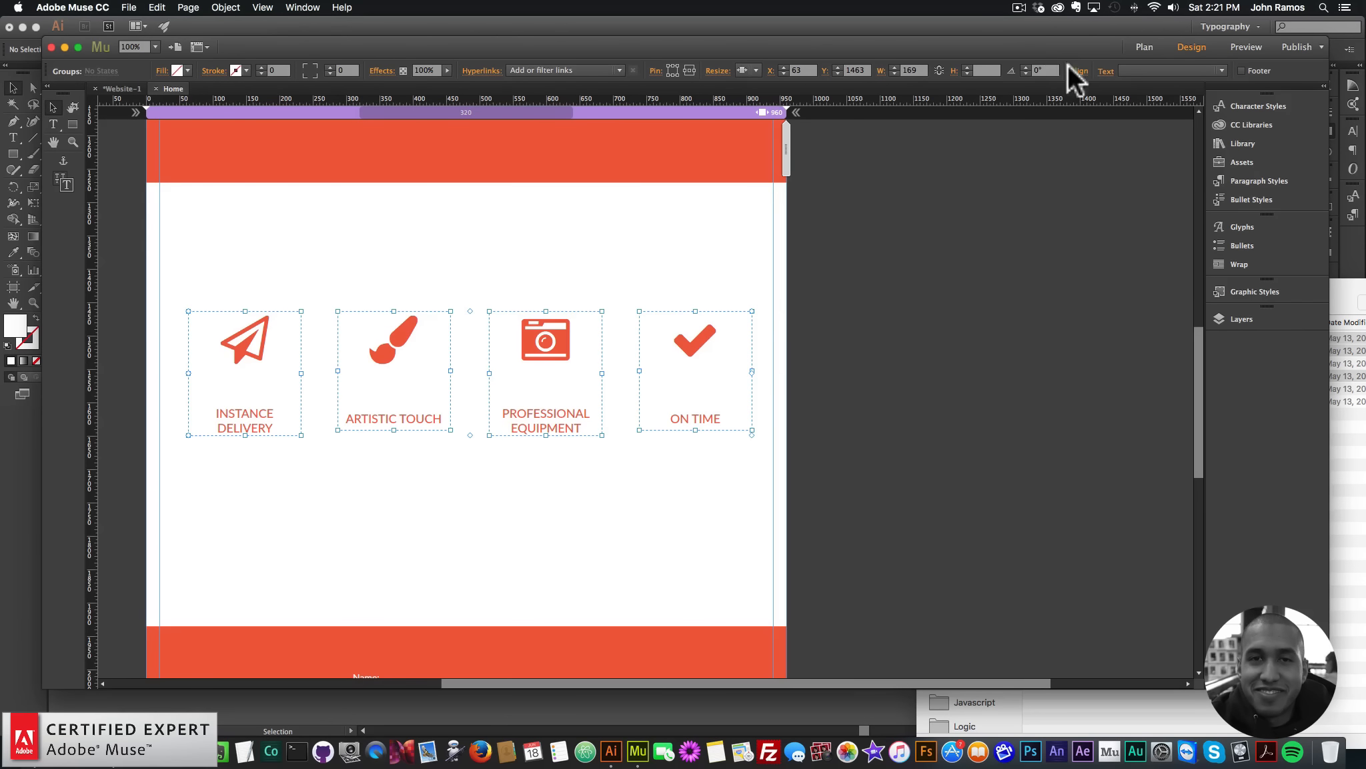
left_click(1079, 71)
left_click(1106, 140)
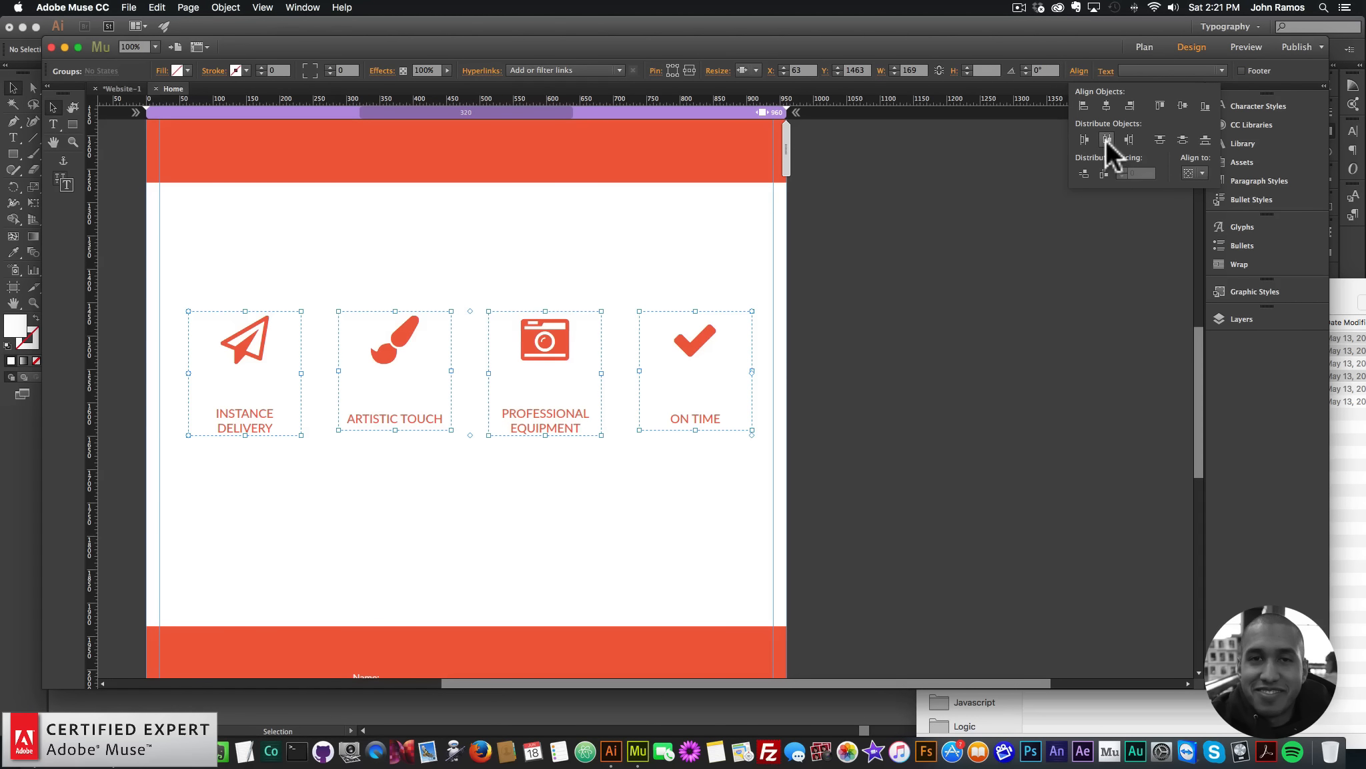
left_click(324, 562)
Step: Ungroup all four icon-and-label groups in the white section
left_click_drag(195, 471, 813, 310)
right_click(244, 323)
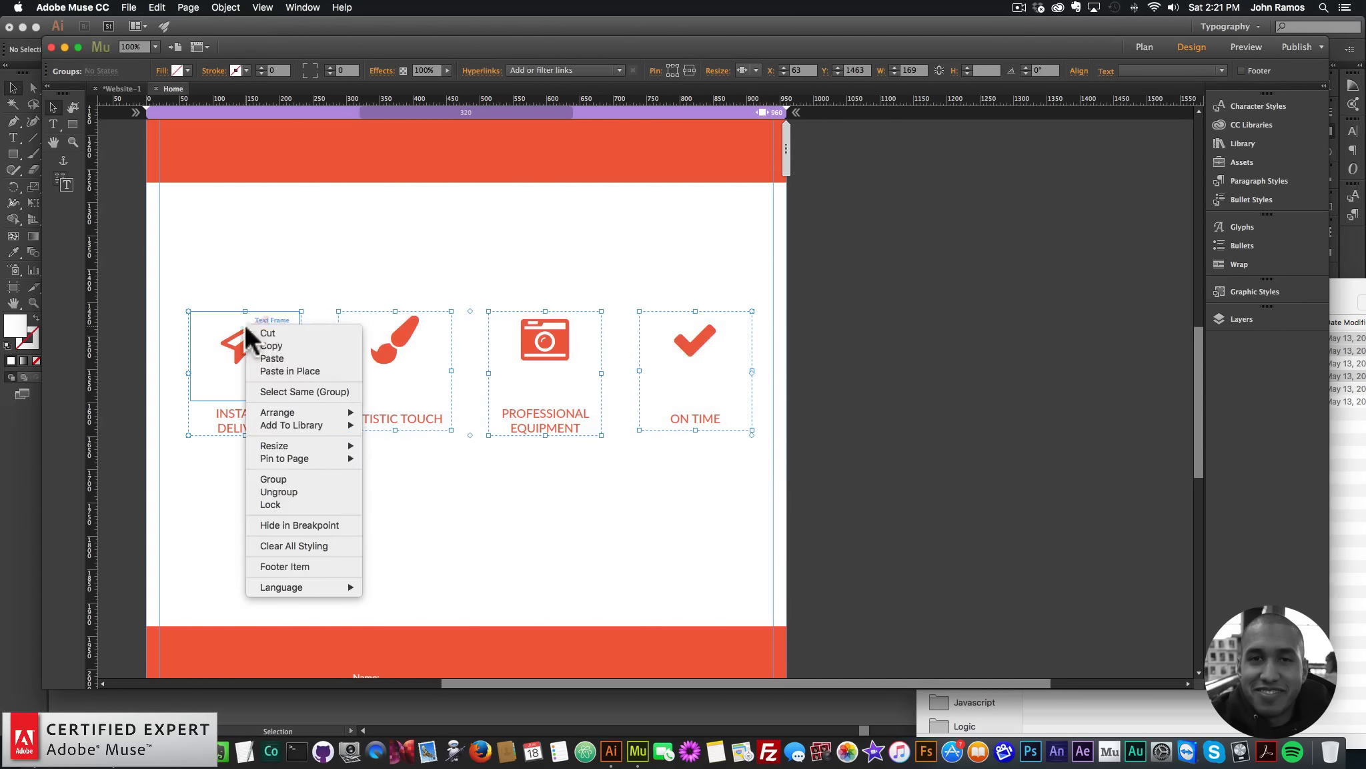
left_click(288, 491)
left_click(481, 478)
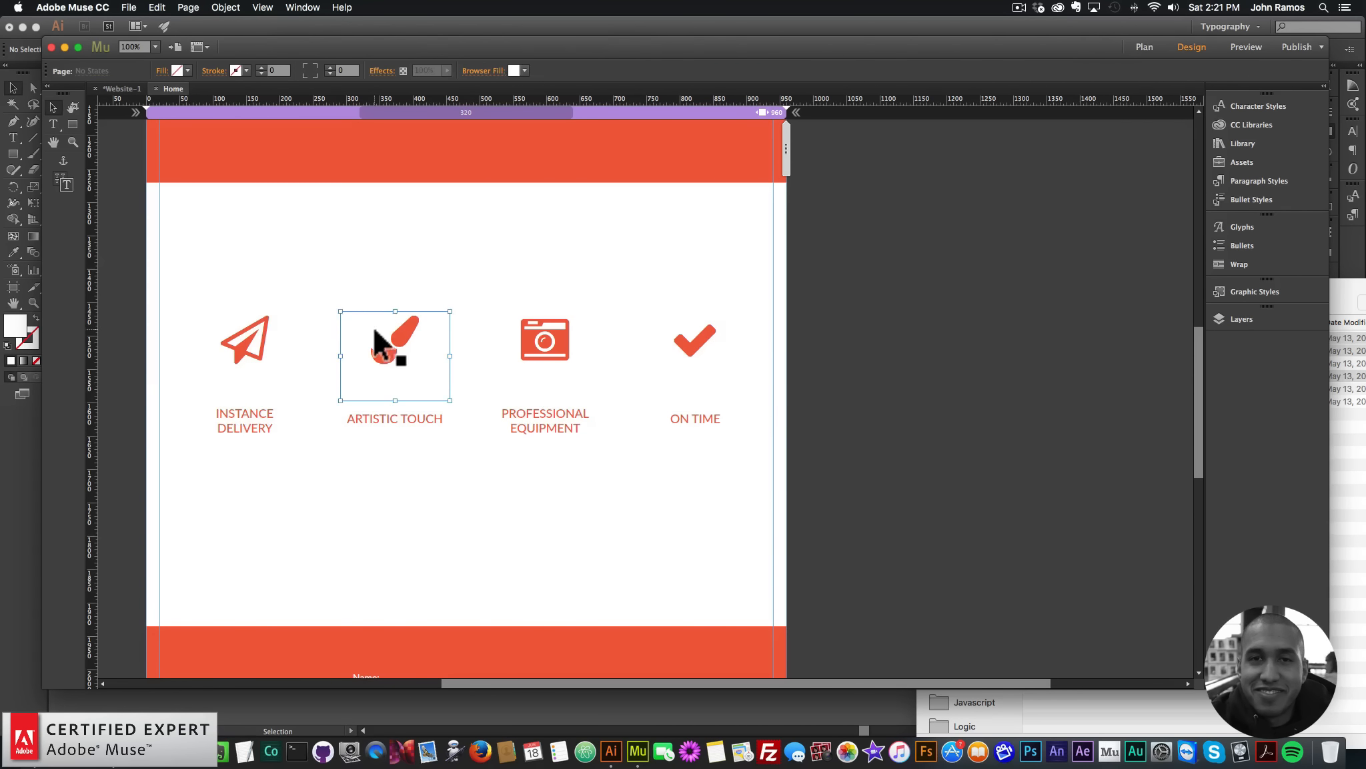
Step: Create a graphic style named motion1 for the paper plane icon's text frame
left_click(223, 340)
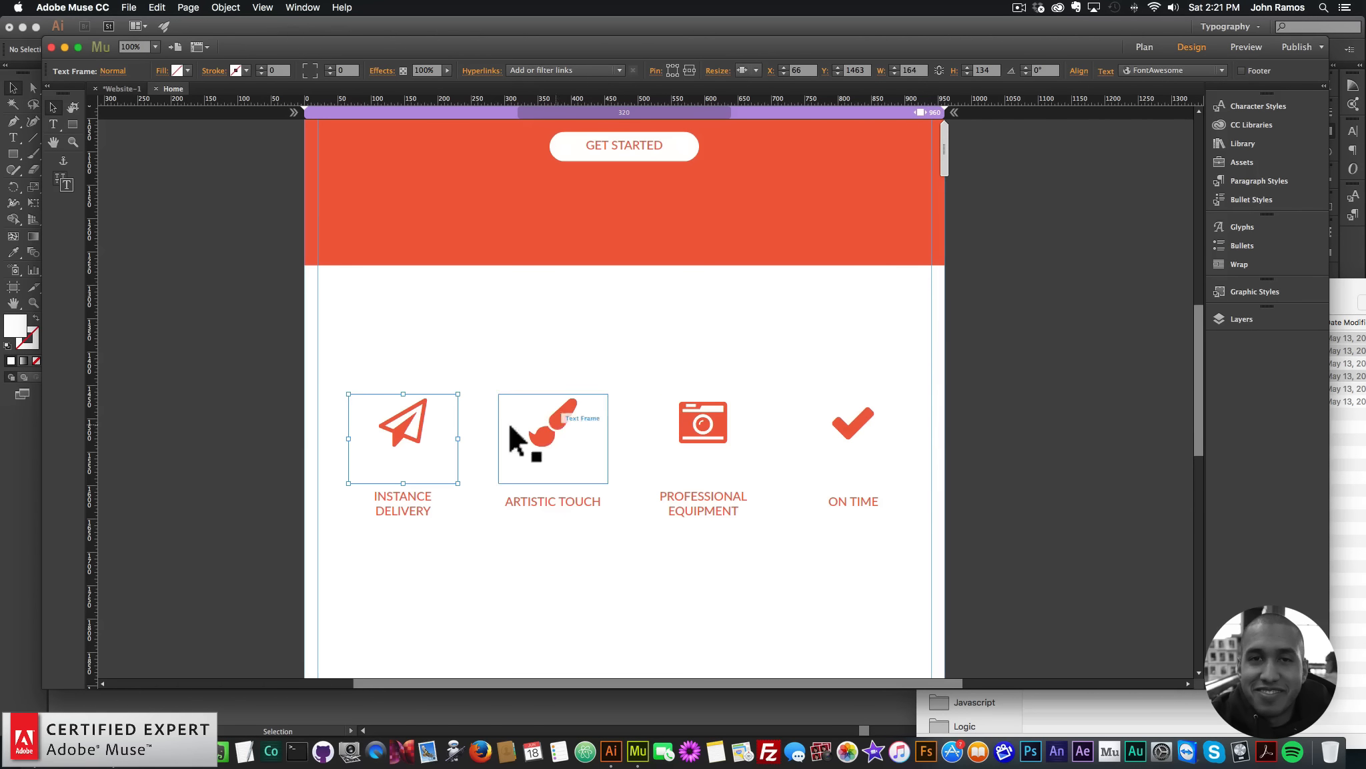
left_click(1249, 293)
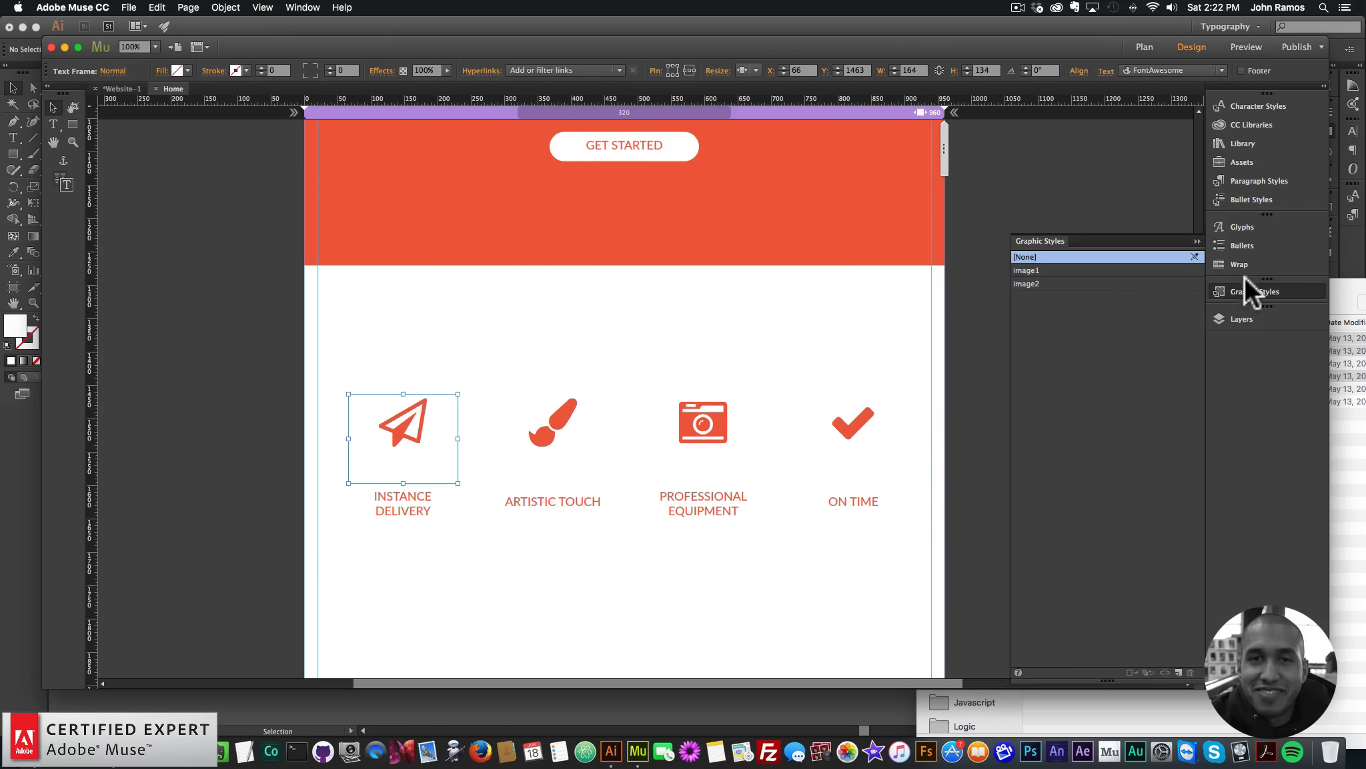
left_click(1178, 672)
double_click(1036, 295)
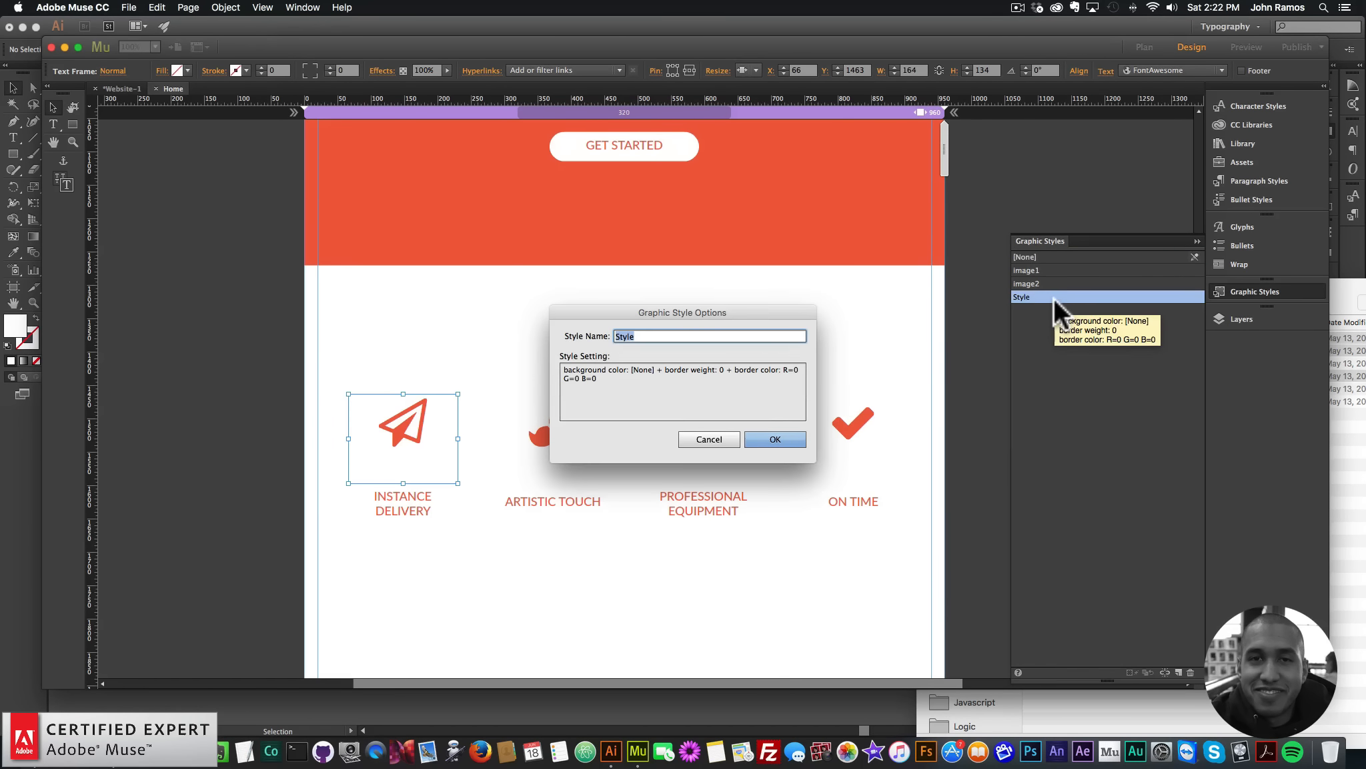
type("motion1")
key("Return")
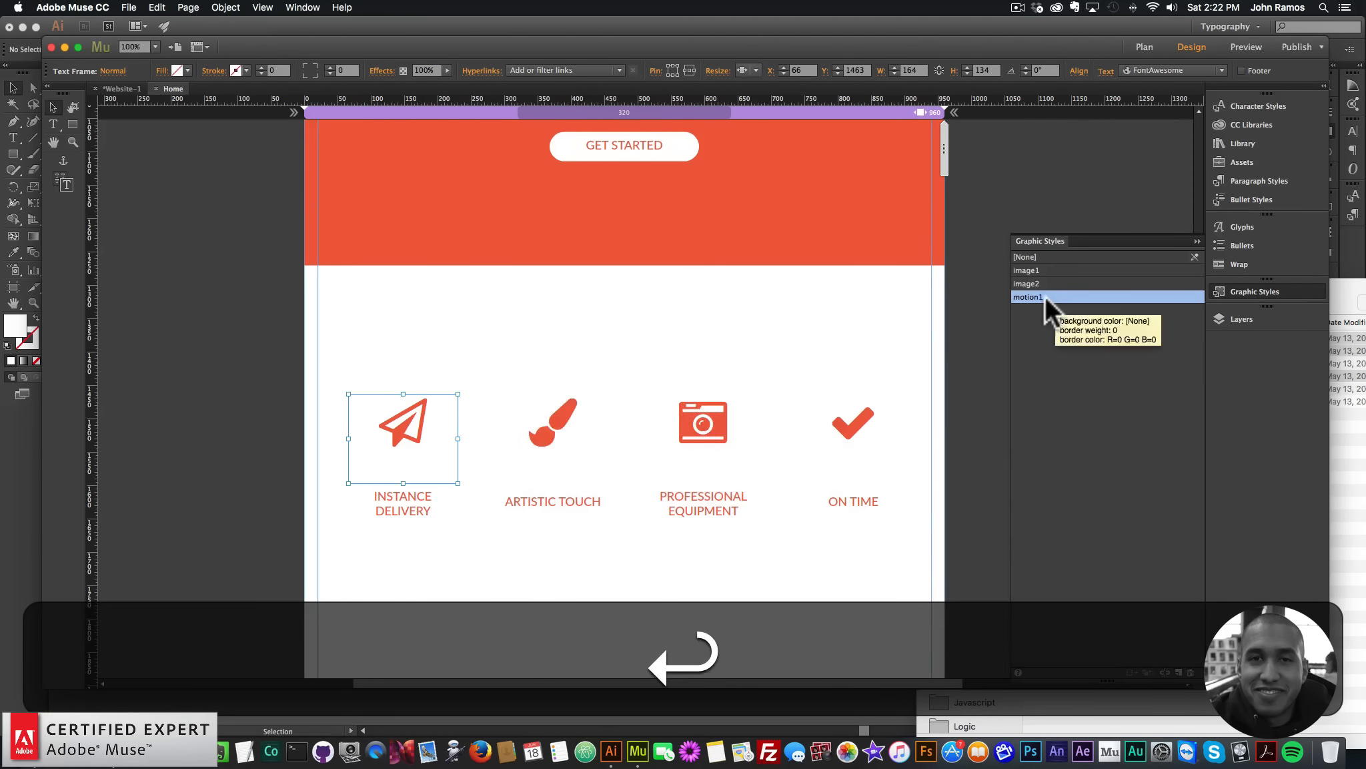
Step: Create a graphic style named motion2 for the paintbrush icon's text frame
left_click(548, 439)
left_click(1178, 671)
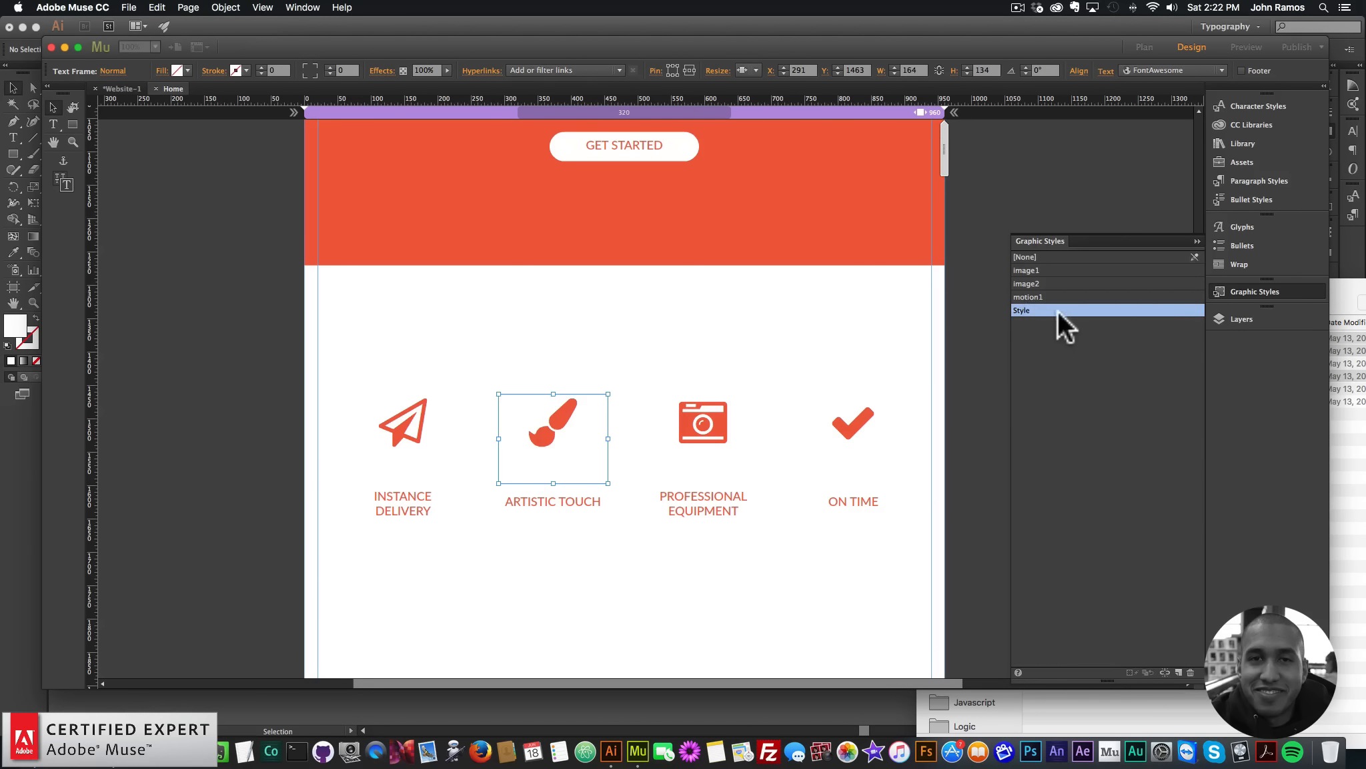
double_click(1032, 310)
type("motion2")
key("Return")
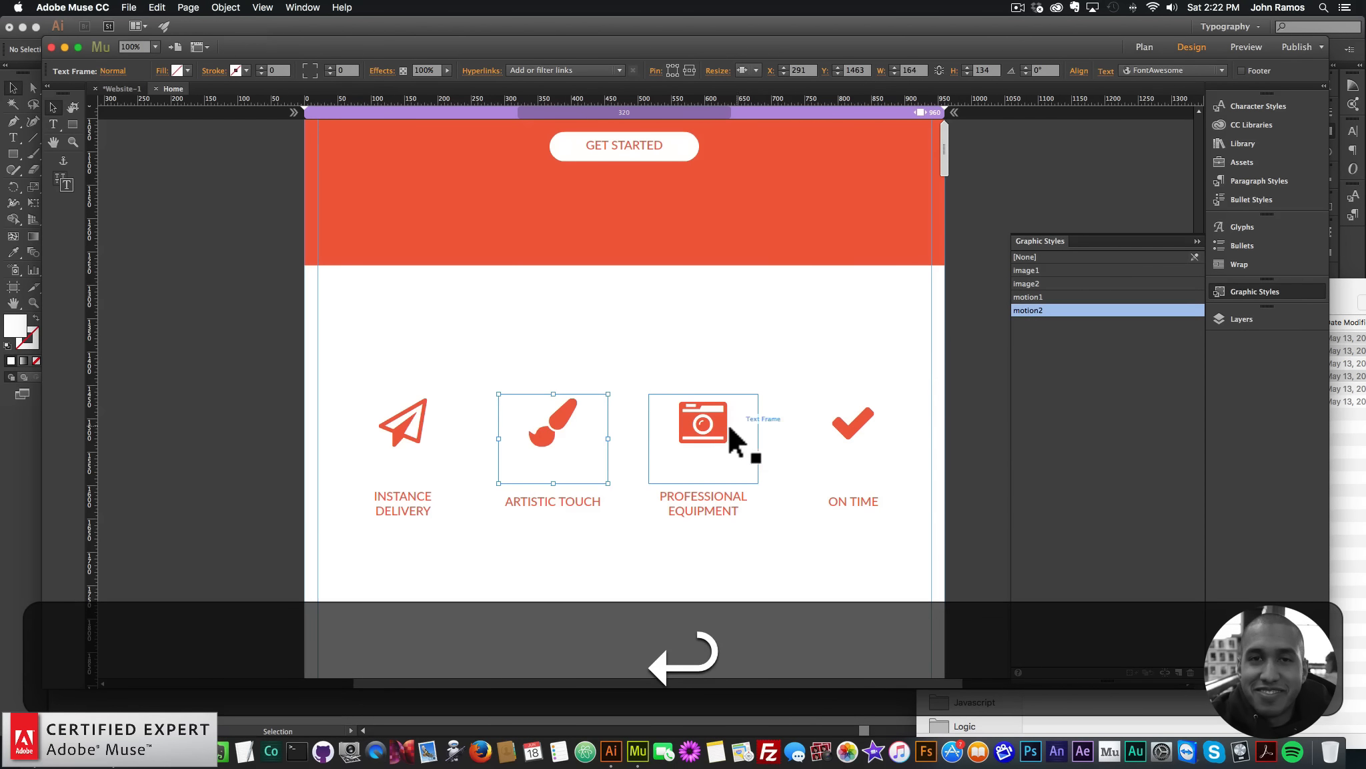
Step: Create a graphic style named motion3 for the camera icon's text frame
left_click(729, 428)
left_click(1177, 671)
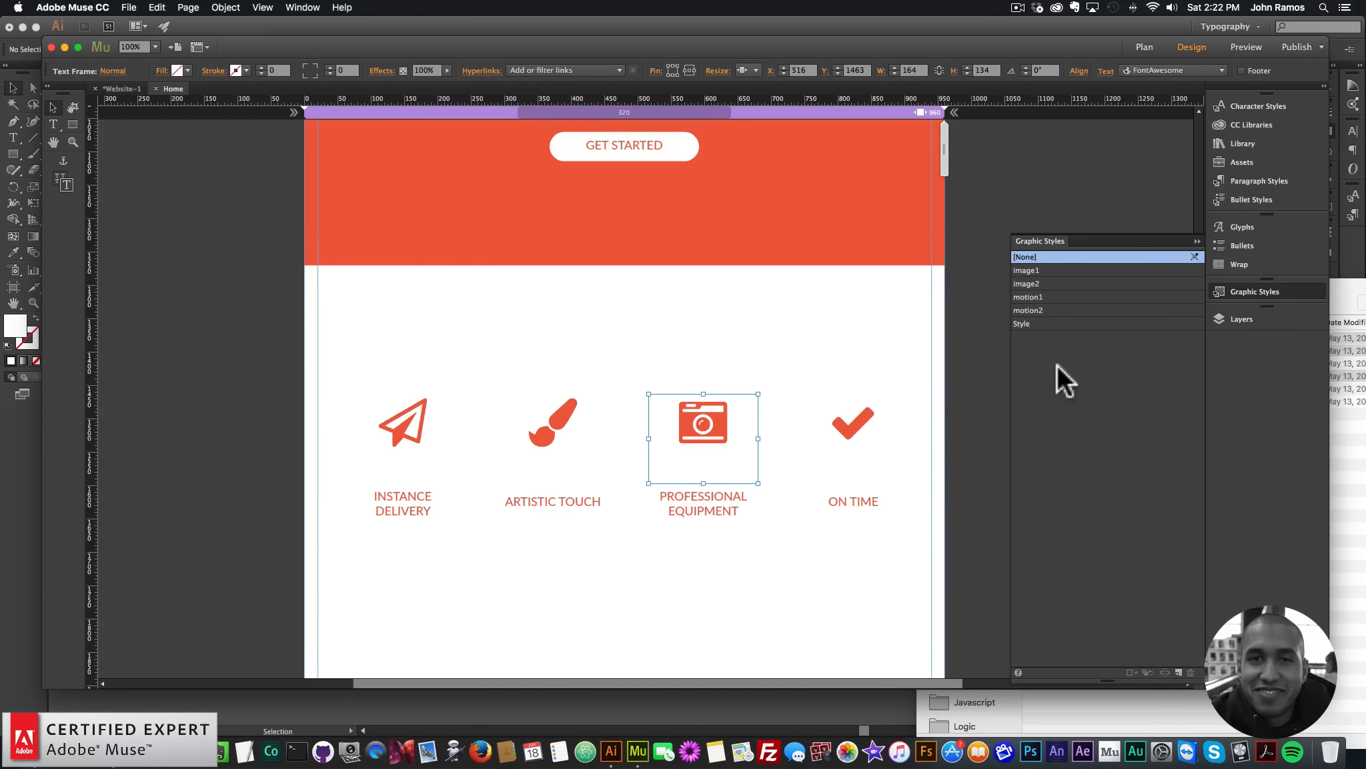
double_click(1030, 323)
type("motion3")
key("Return")
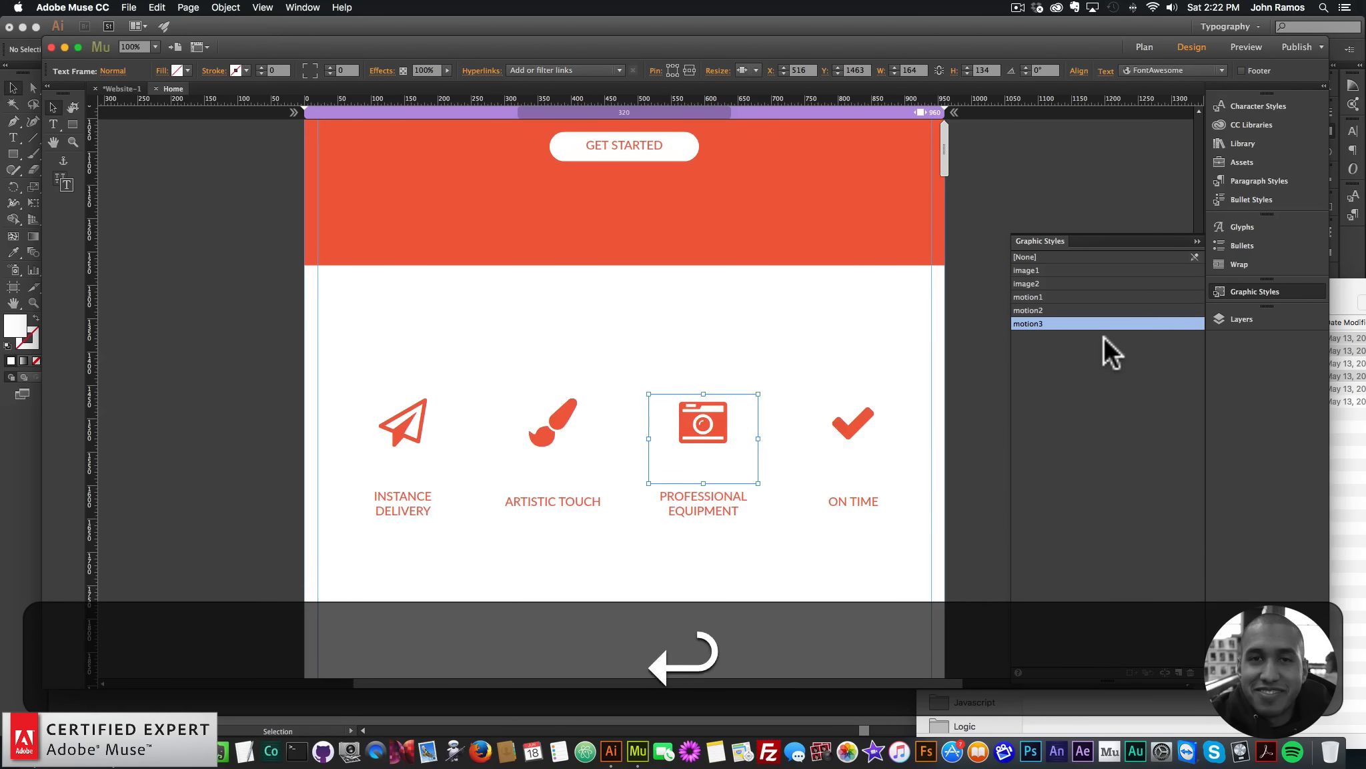
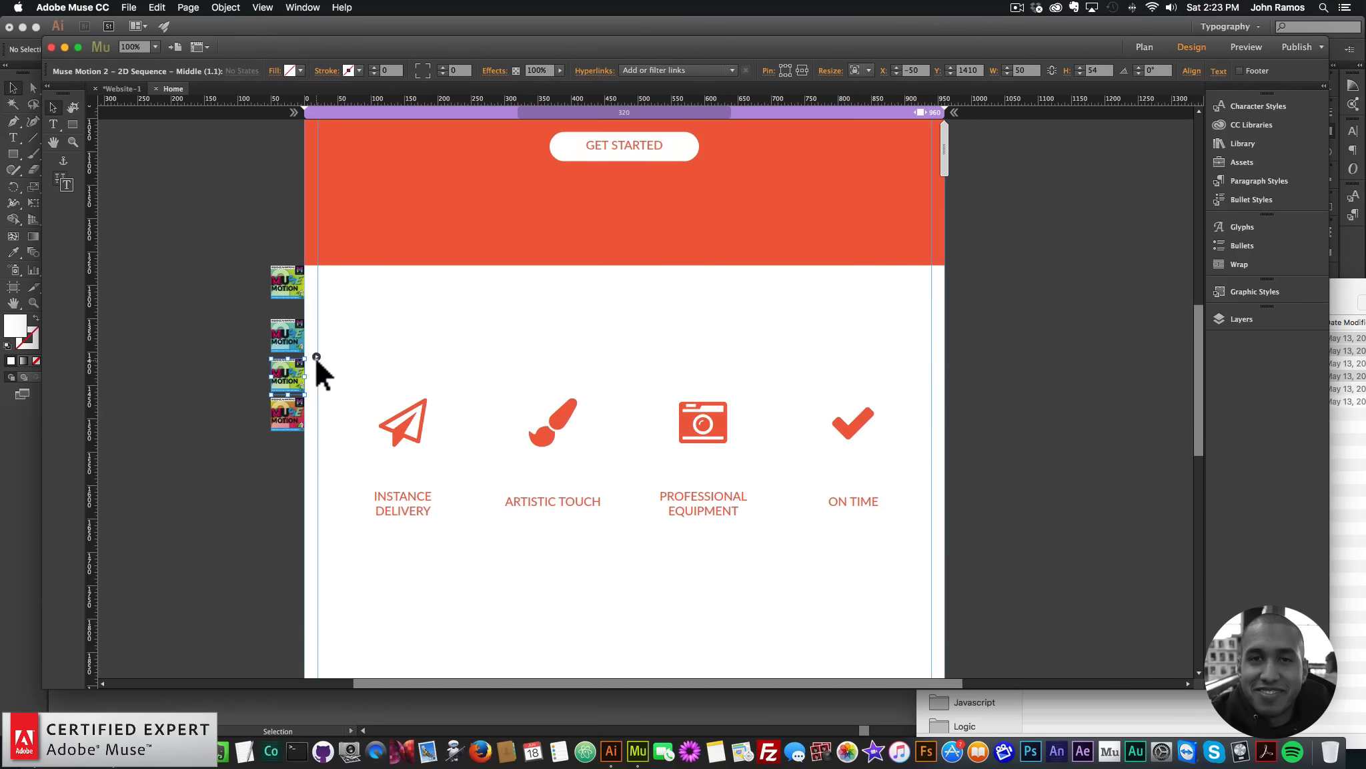
Step: Enable Translate Y in the Muse Motion 2 Sequence Middle widget and set it to 100 pixels
left_click(317, 357)
scroll(408, 471, "down", 10)
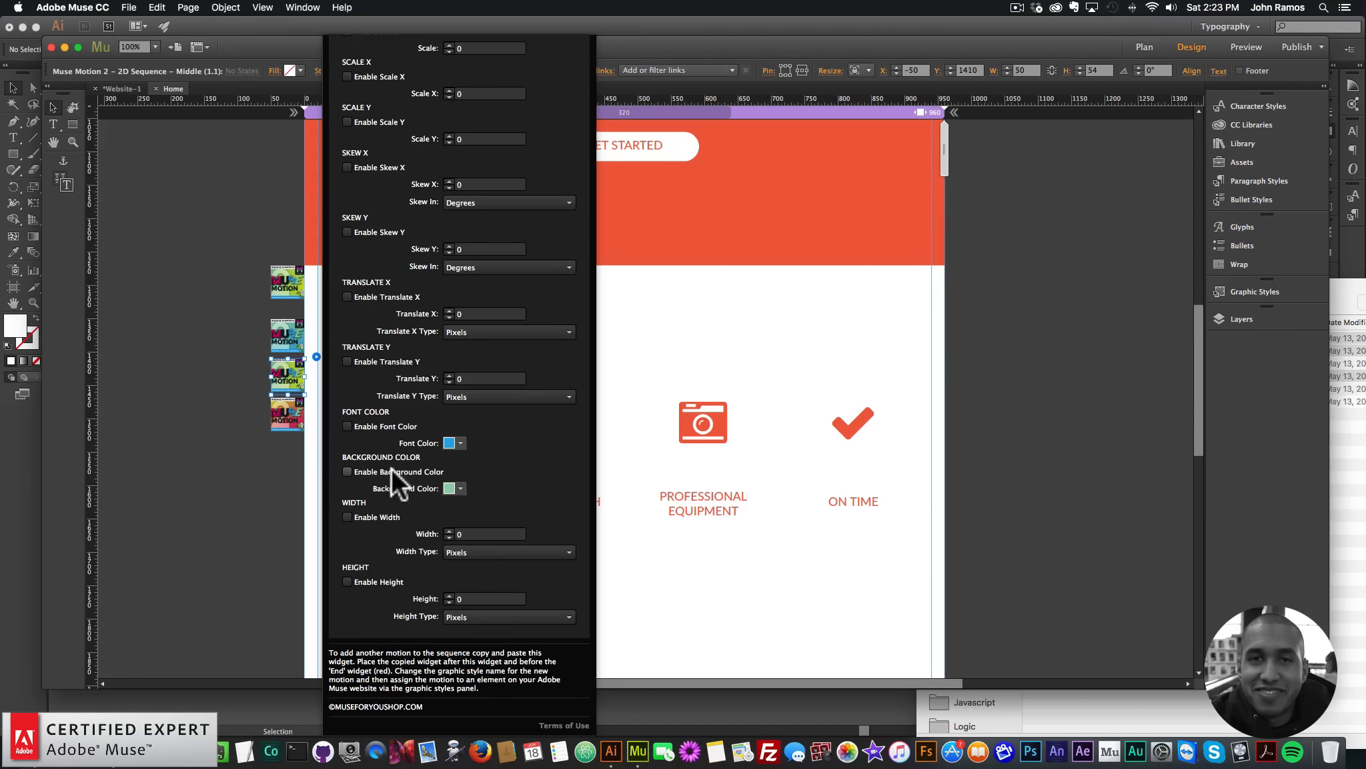
scroll(408, 322, "up", 8)
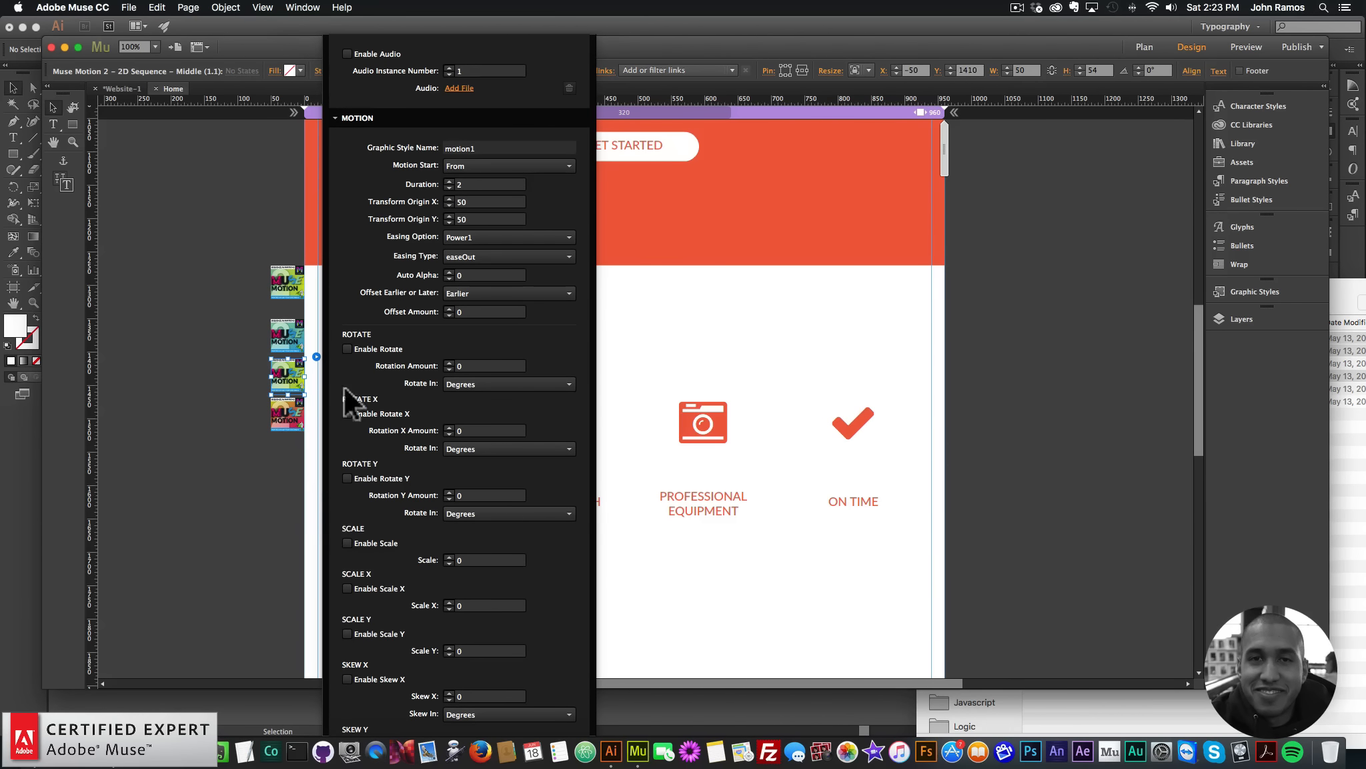
scroll(347, 588, "down", 7)
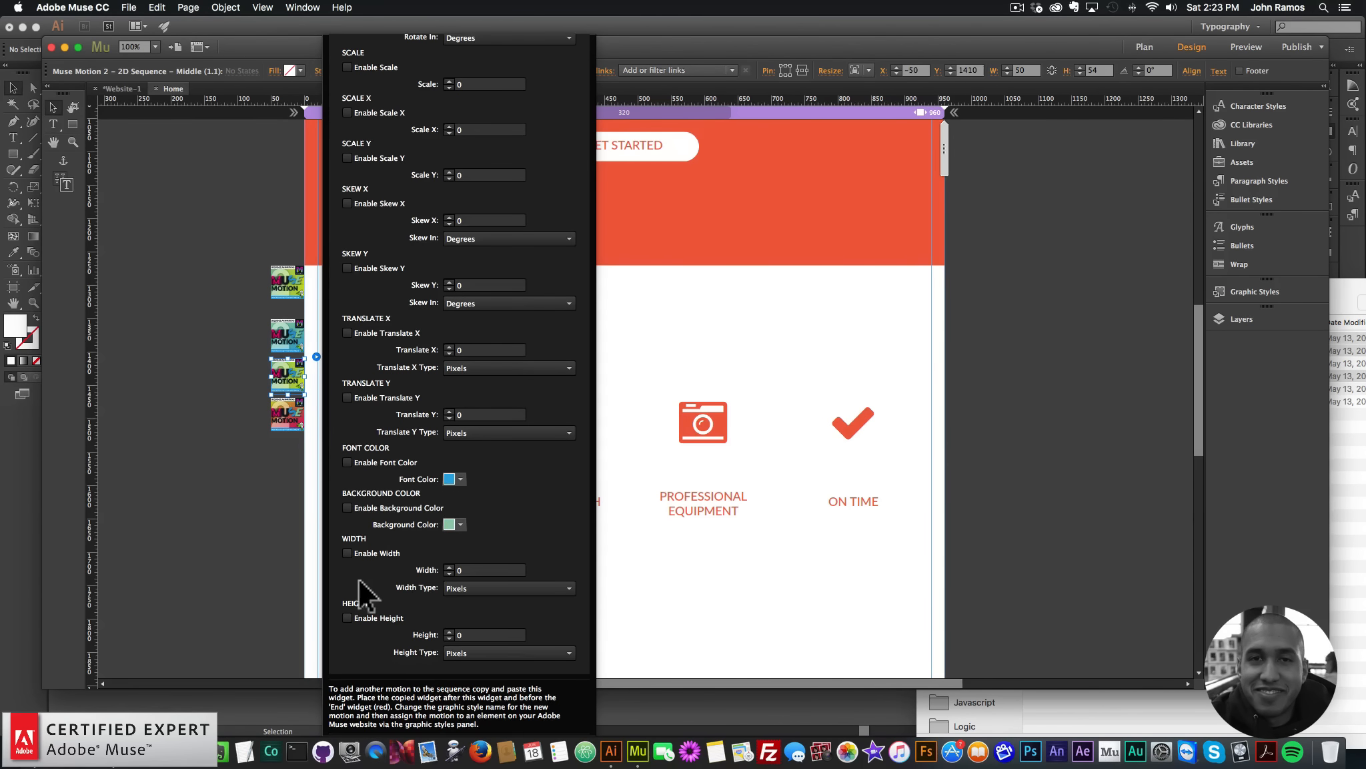
left_click(348, 398)
left_click(514, 415)
type("100")
key("Return")
scroll(442, 322, "up", 15)
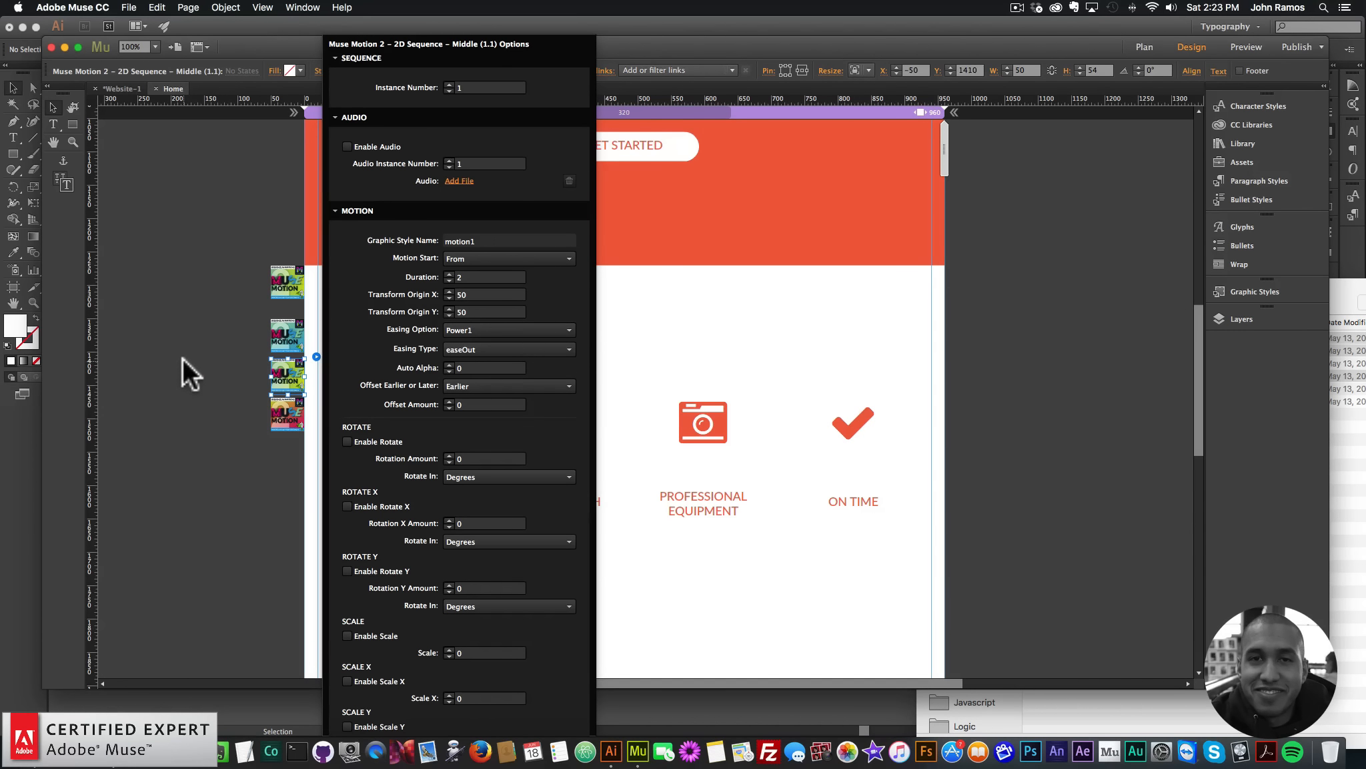
left_click(265, 408)
Step: Move the Sequence End widget down to make room and place a copy of the Middle widget directly below the original
left_click_drag(290, 414, 294, 555)
left_click(288, 371)
key("super+c")
key("super+v")
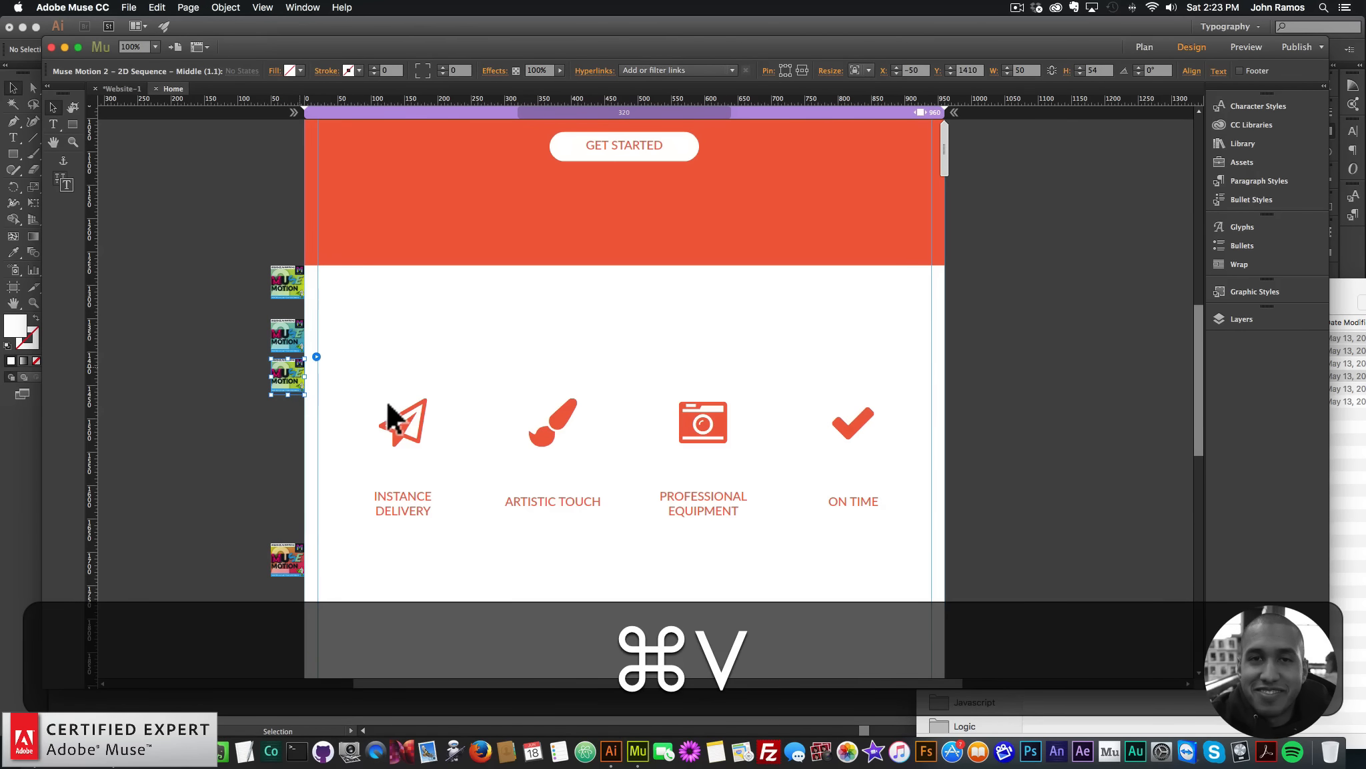
left_click_drag(646, 387, 294, 426)
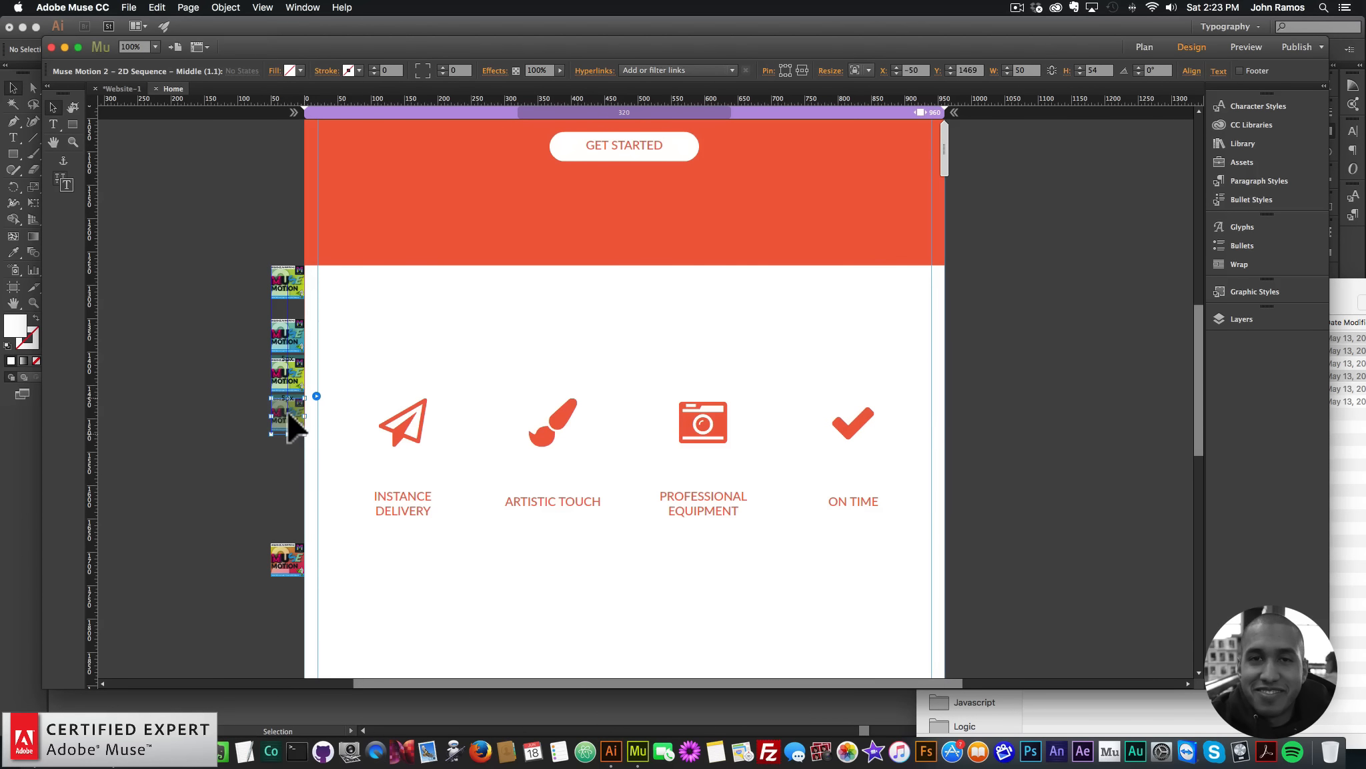
Step: Duplicate both Middle widgets and stack the copies below them, making four in a column above the End widget
left_click(284, 473)
left_click(283, 380)
key("super+c")
key("super+v")
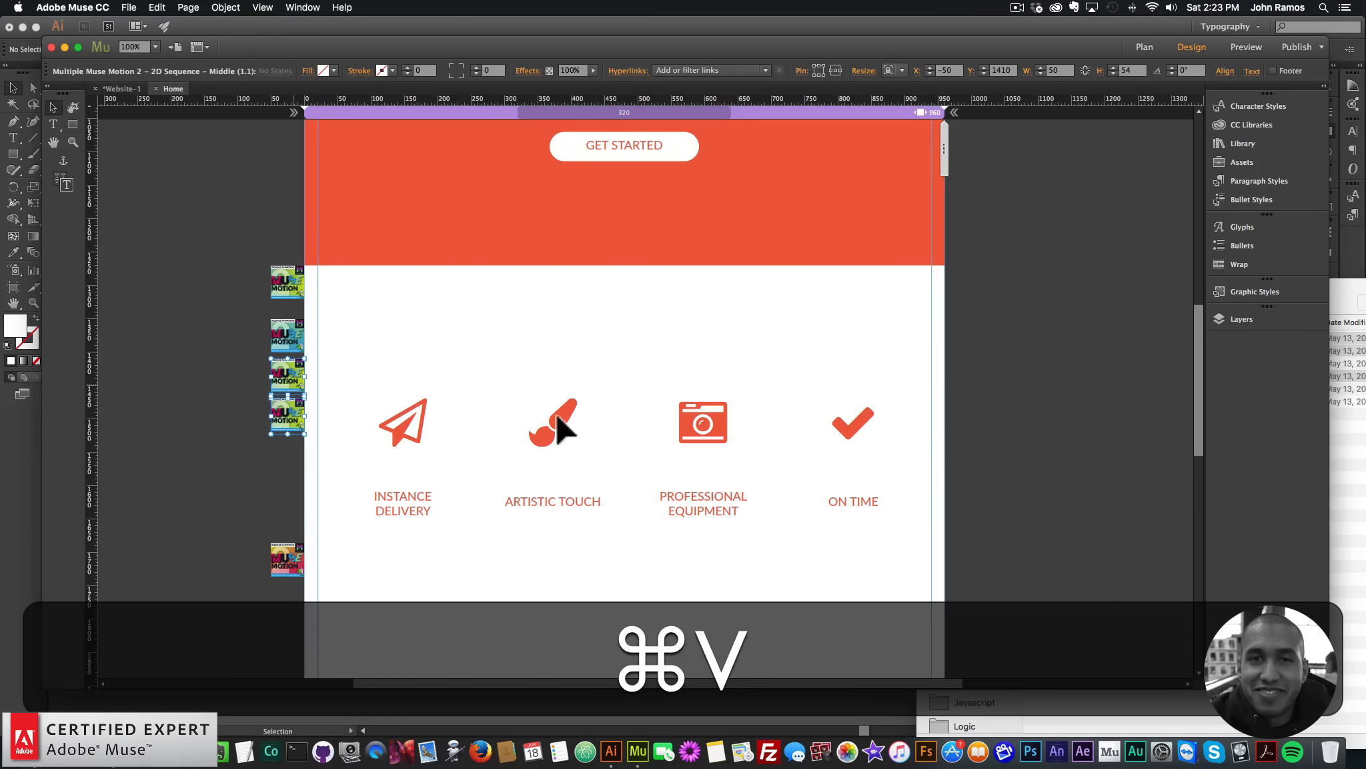
left_click_drag(625, 387, 293, 404)
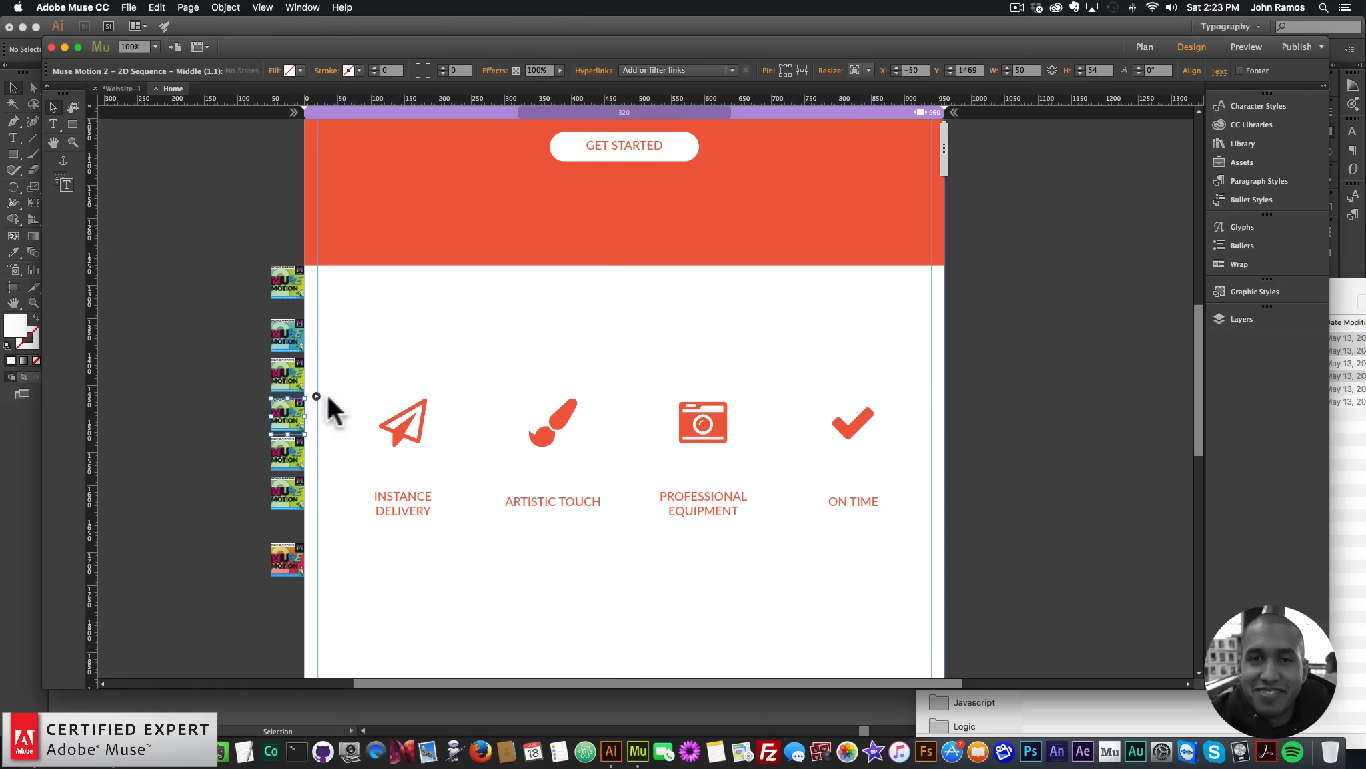
Step: Set the graphic style name of the second Middle widget to motion2
left_click(317, 396)
left_click(503, 240)
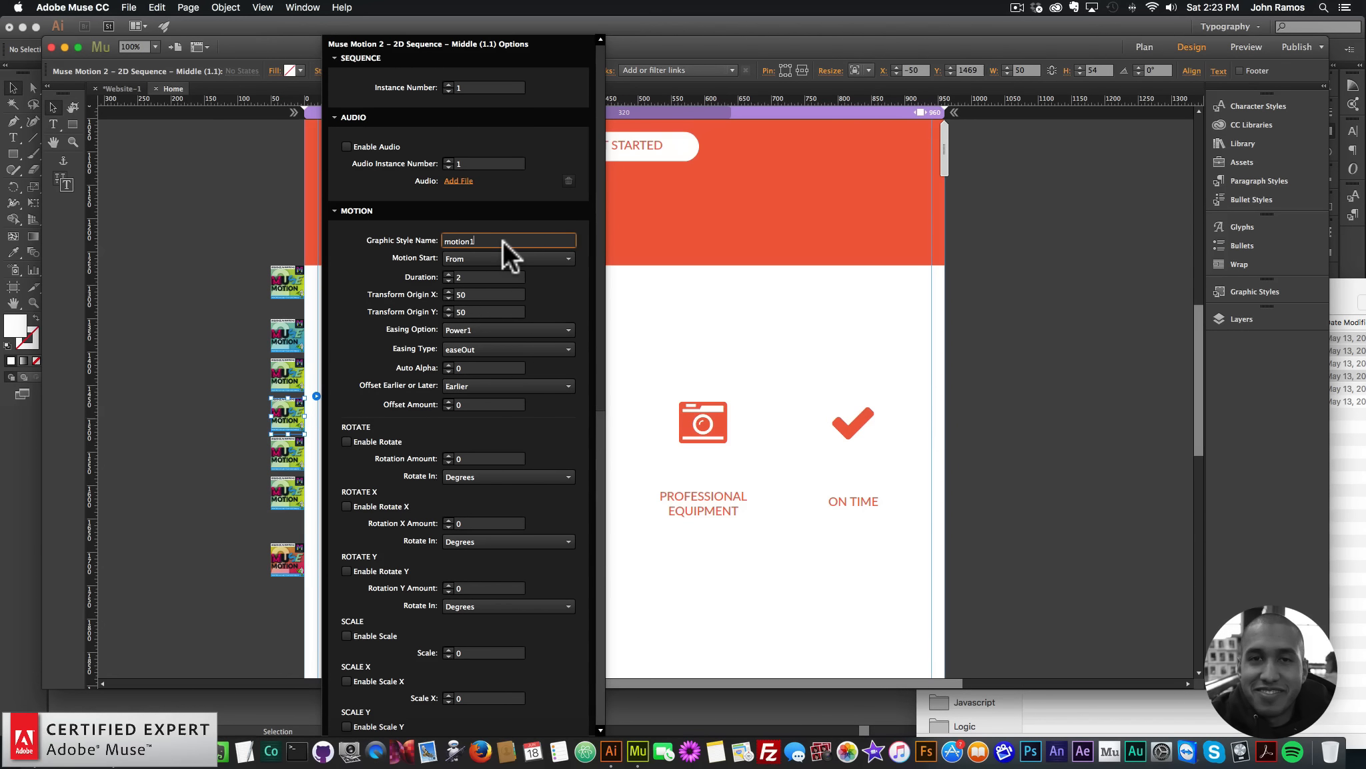
key("BackSpace")
type("2")
key("Return")
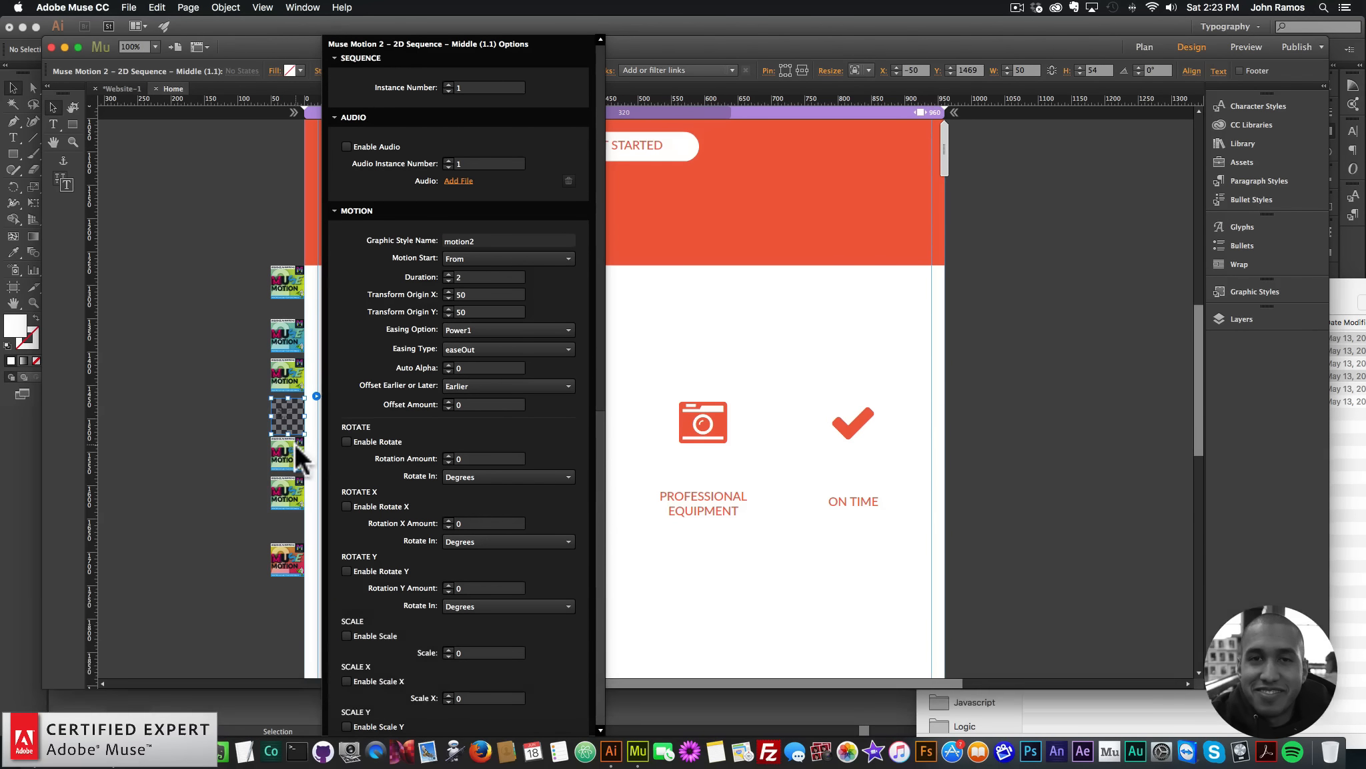
Step: Change the number ending the graphic style name of the third Middle widget in the stack
left_click(295, 443)
left_click(316, 435)
left_click(497, 239)
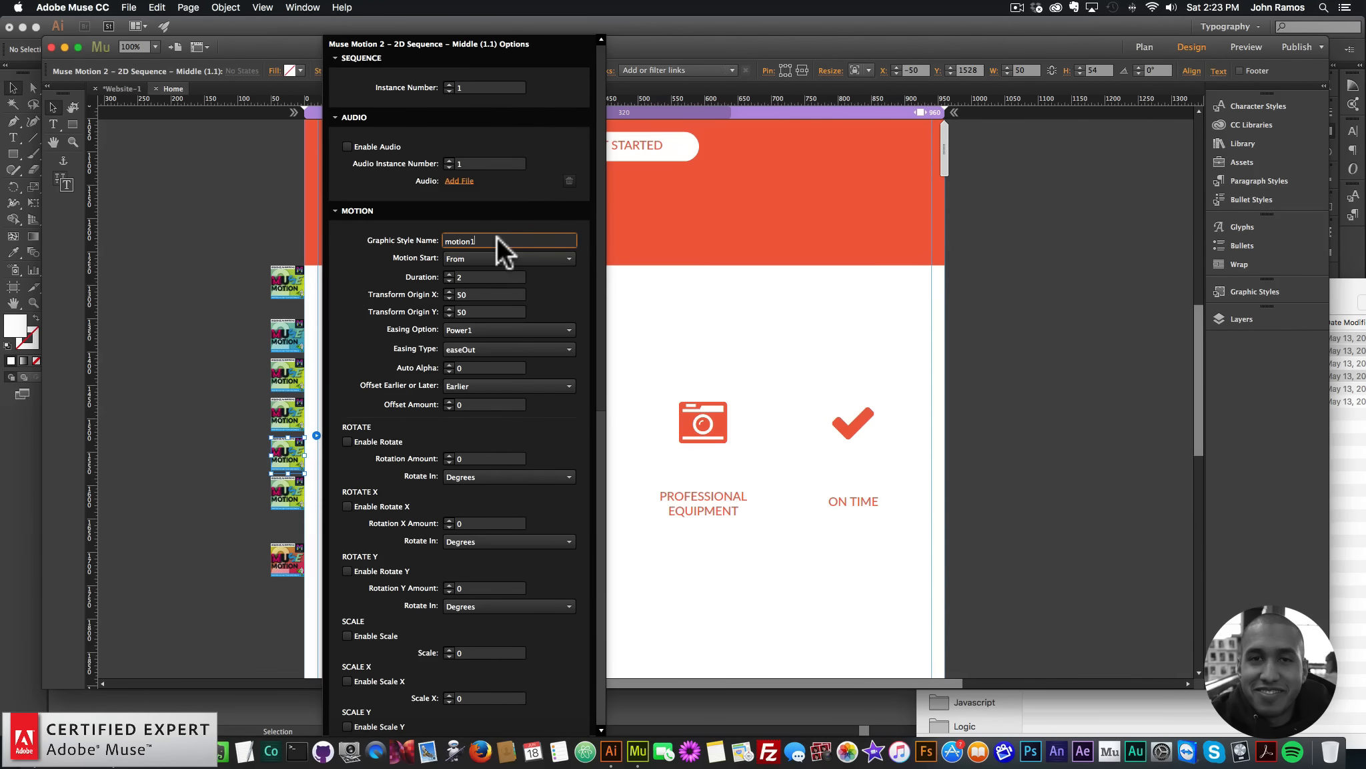
key("BackSpace")
type("2")
key("Return")
Step: Set the graphic style name of the fourth Middle widget to motion4
left_click(288, 494)
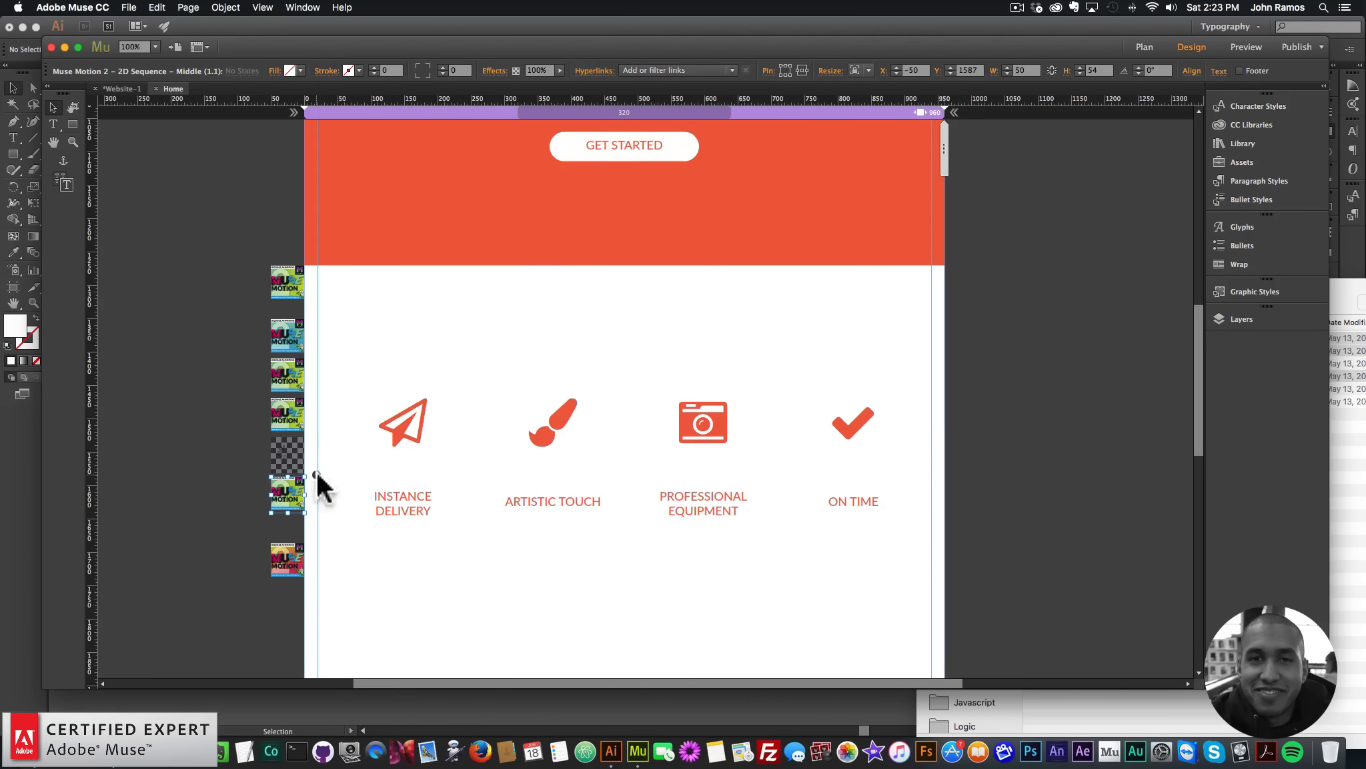
left_click(316, 474)
left_click(512, 233)
key("BackSpace")
type("4")
key("Return")
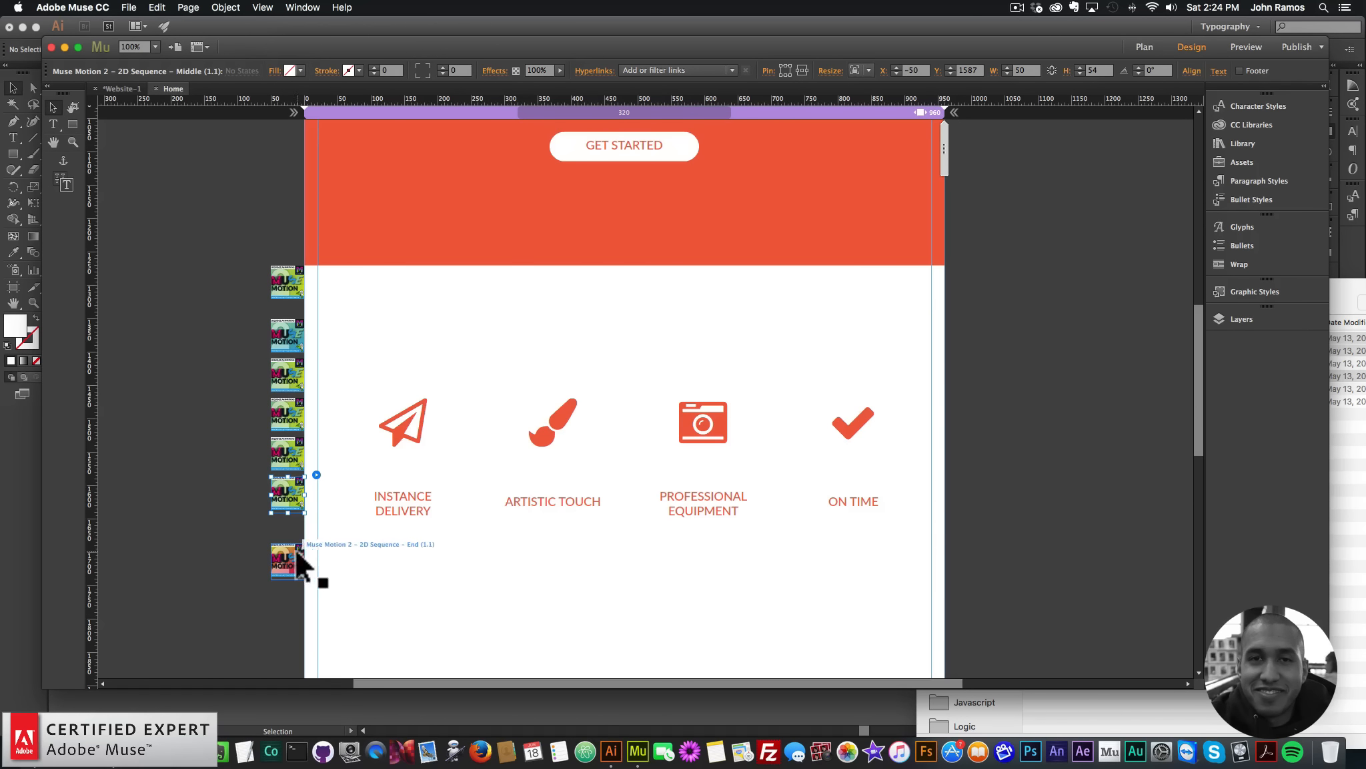
Step: Move the Sequence End widget up beneath the last Middle widget and set its sequence start to On Scroll
left_click_drag(295, 546, 307, 523)
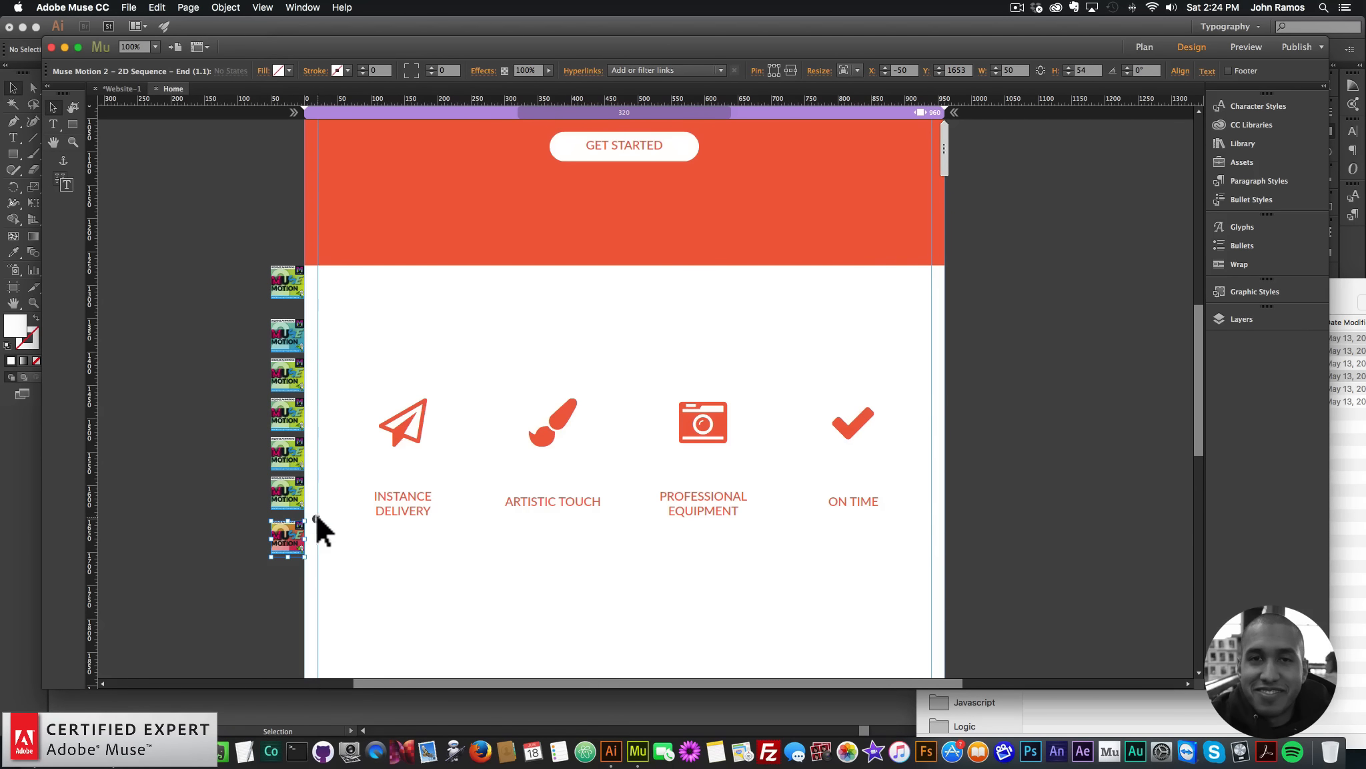
left_click(316, 519)
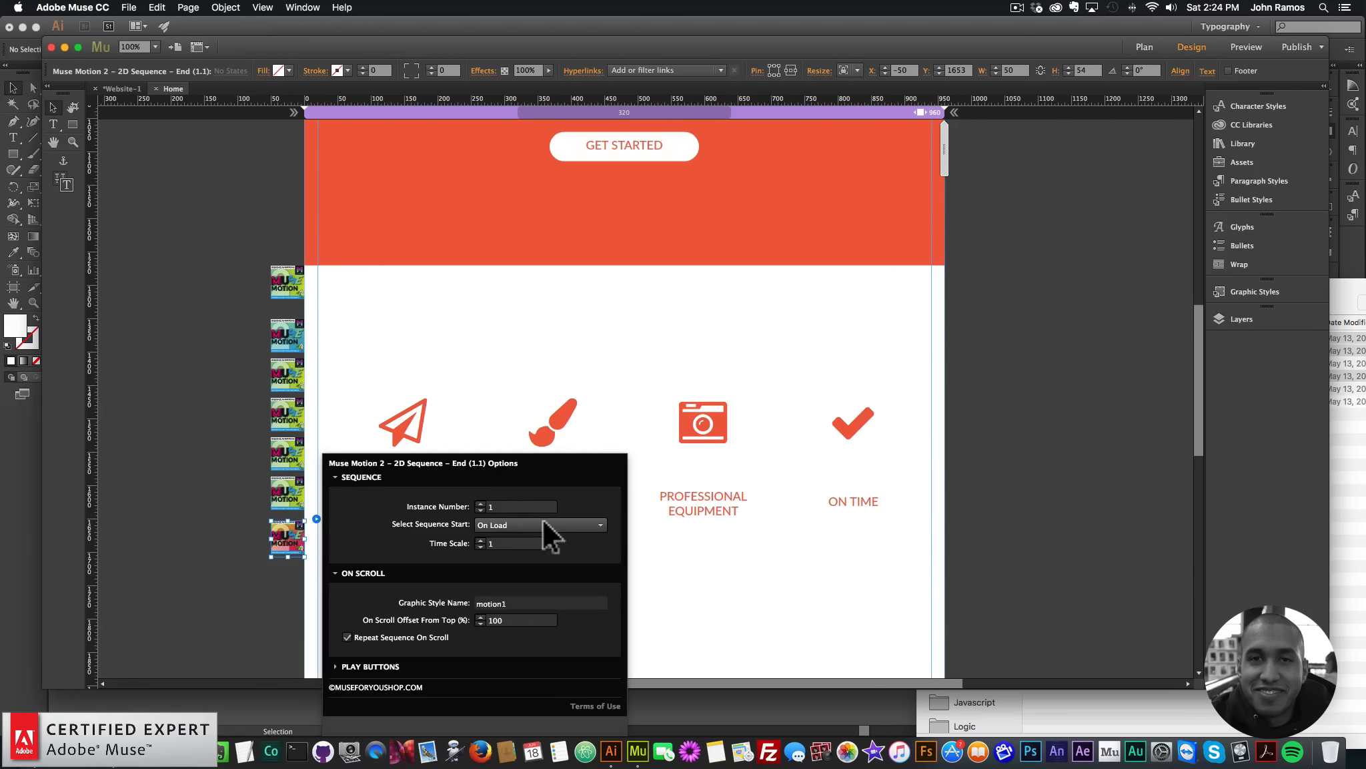
left_click(501, 522)
left_click(502, 550)
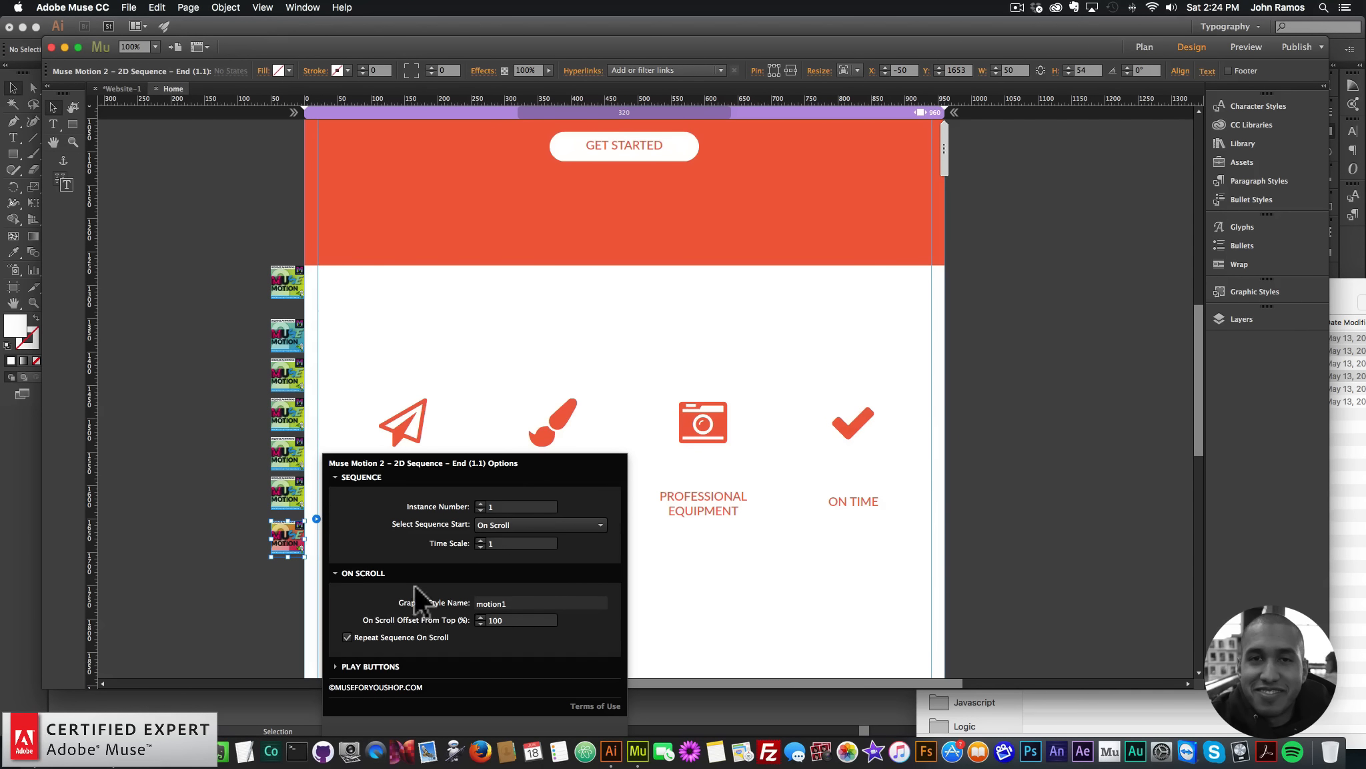
Step: Set the Sequence End widget's On Scroll Offset From Top to 80%
left_click(421, 427)
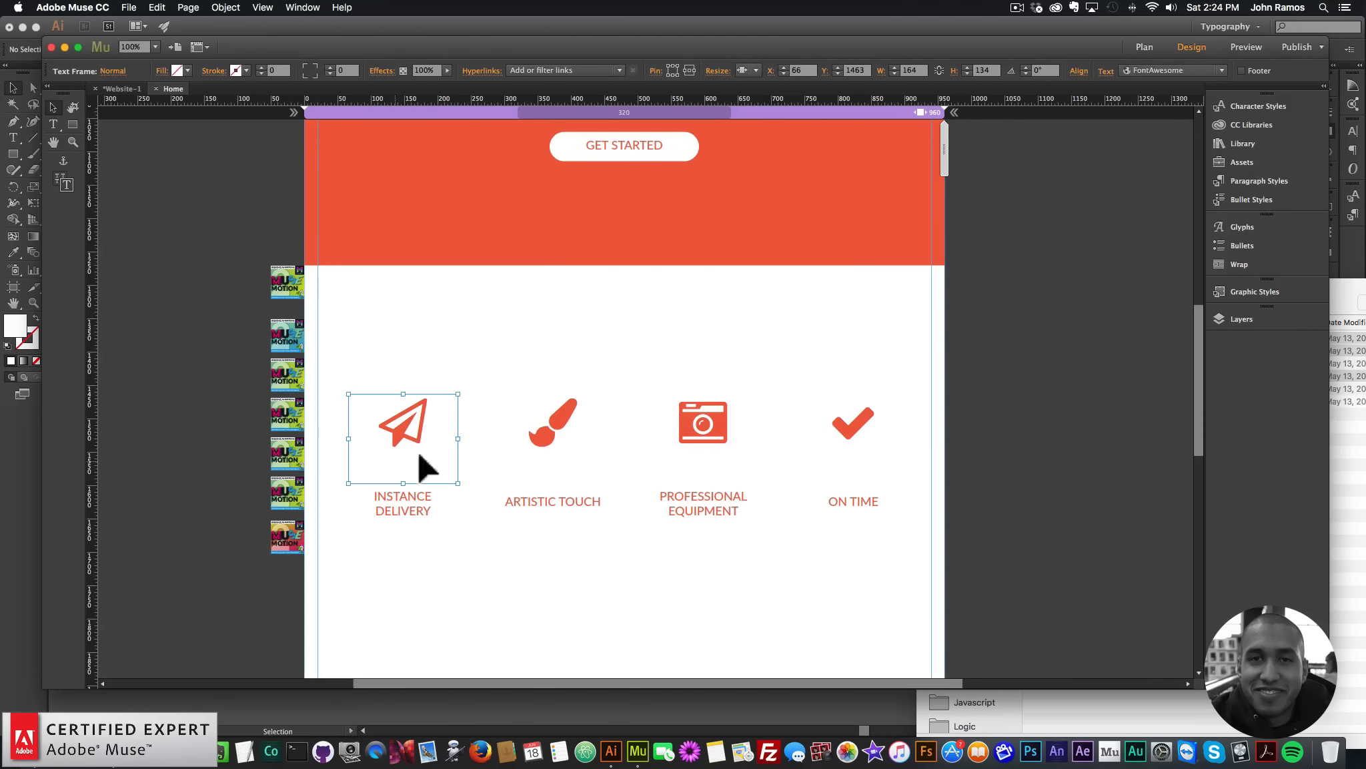
left_click(295, 537)
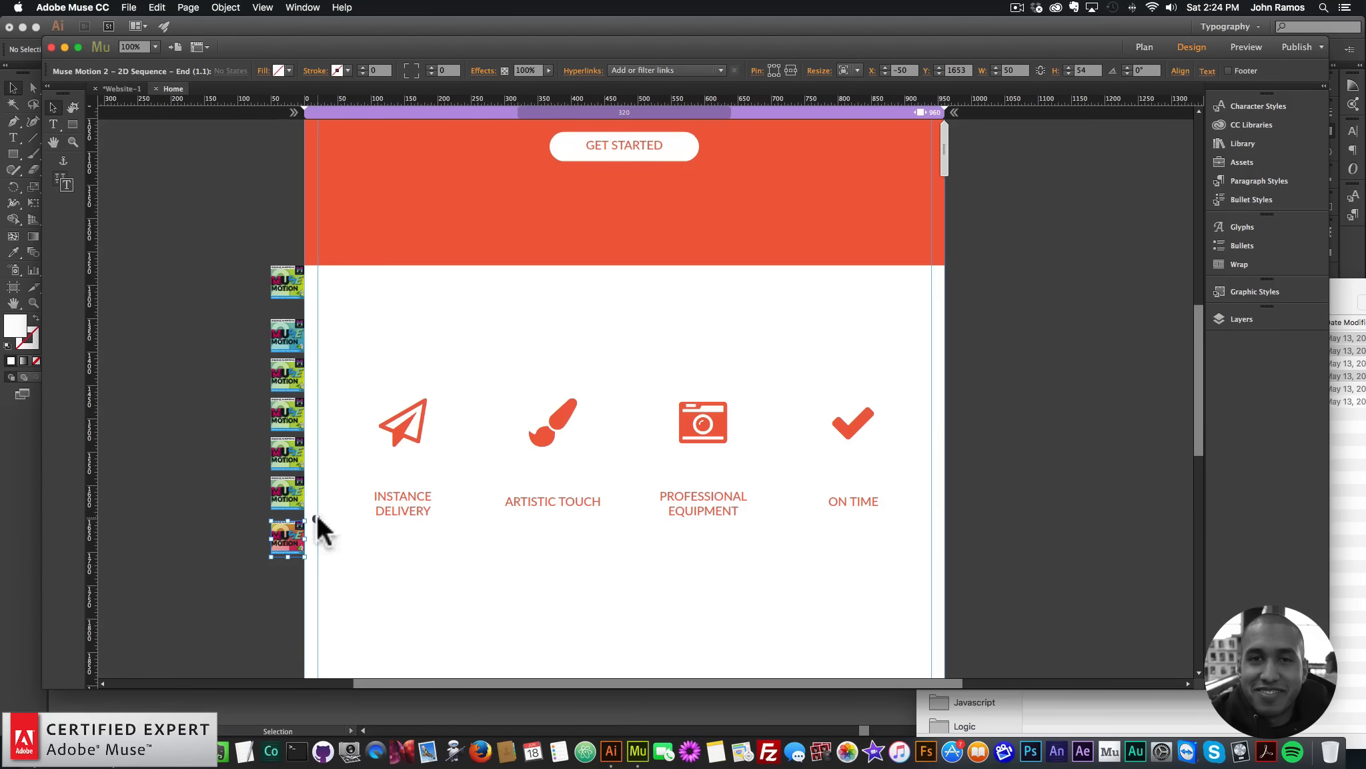
left_click(316, 517)
type("80")
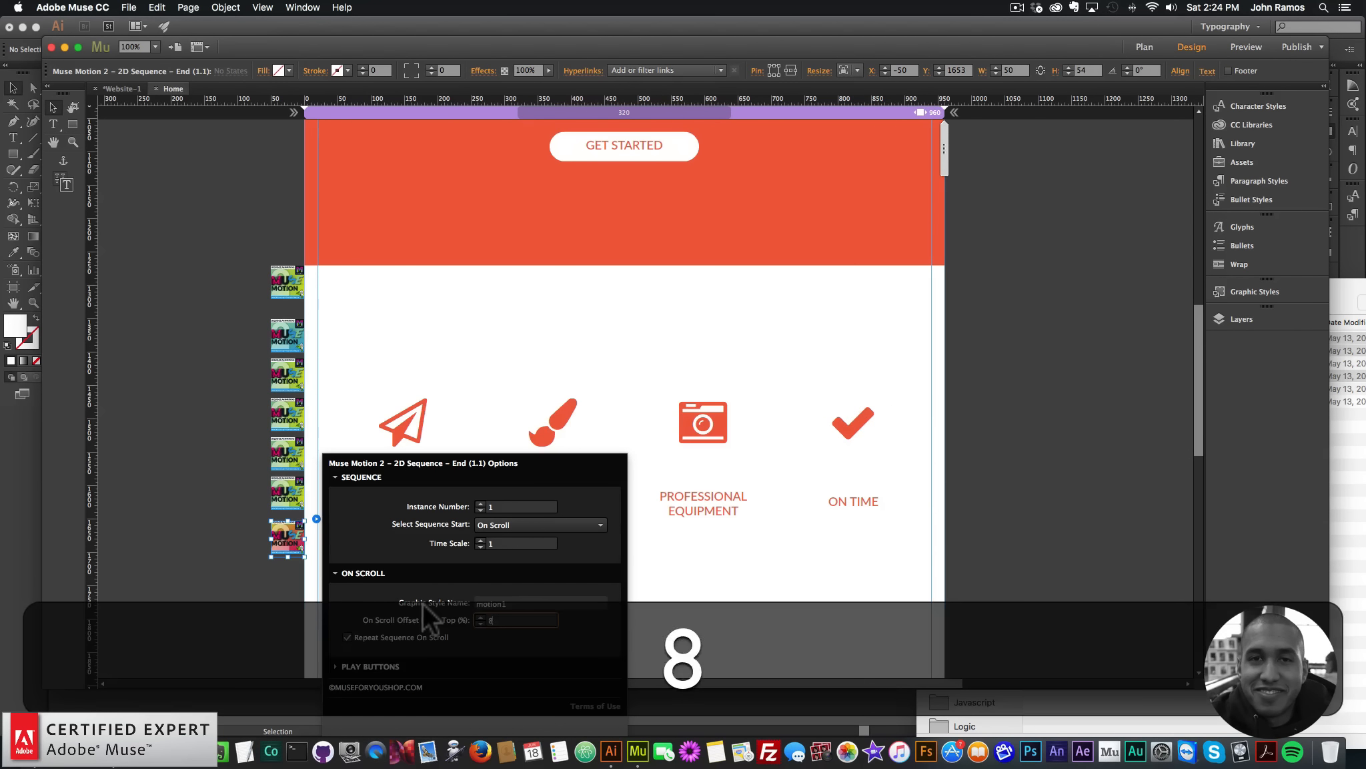
key("Return")
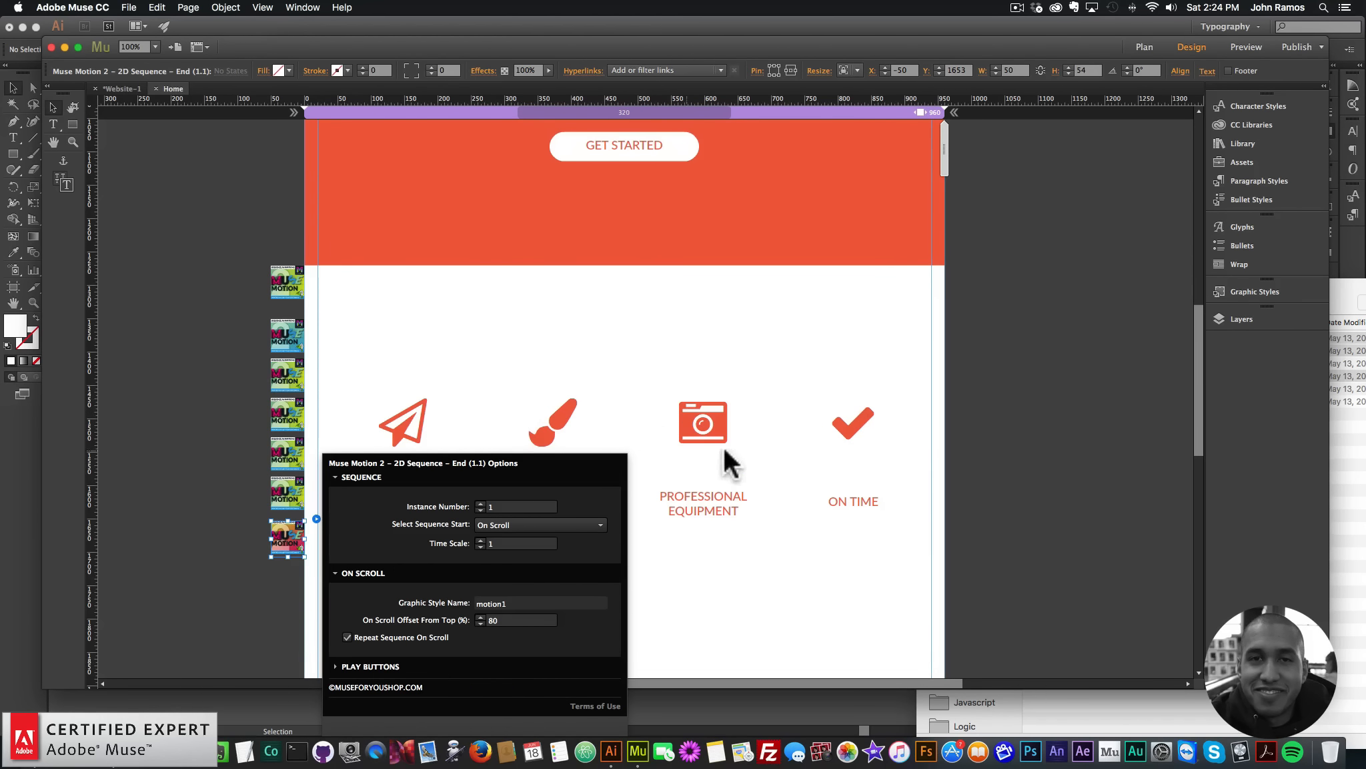
Step: Enable Repeat Sequence On Scroll for the Sequence End widget and preview the icon row's animation in the browser
left_click(347, 635)
left_click(157, 333)
left_click(129, 7)
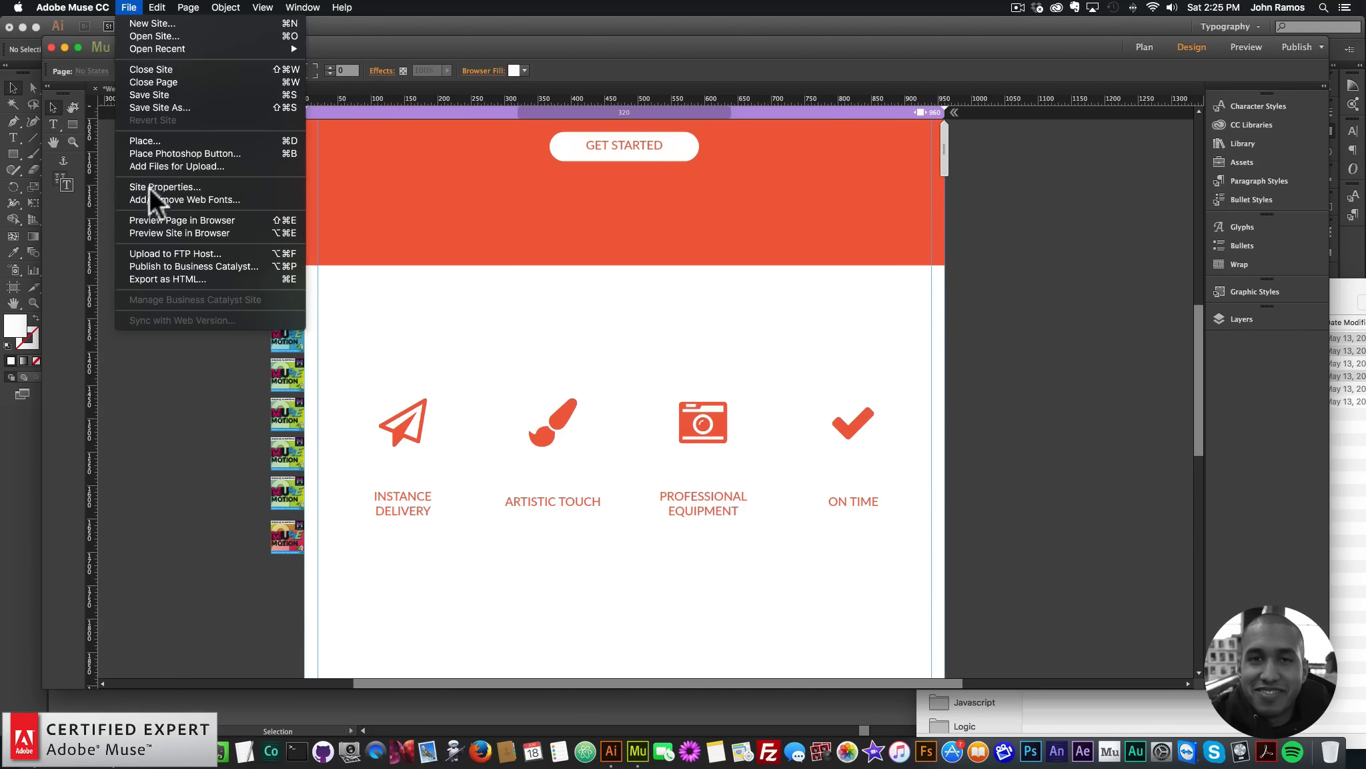
left_click(173, 213)
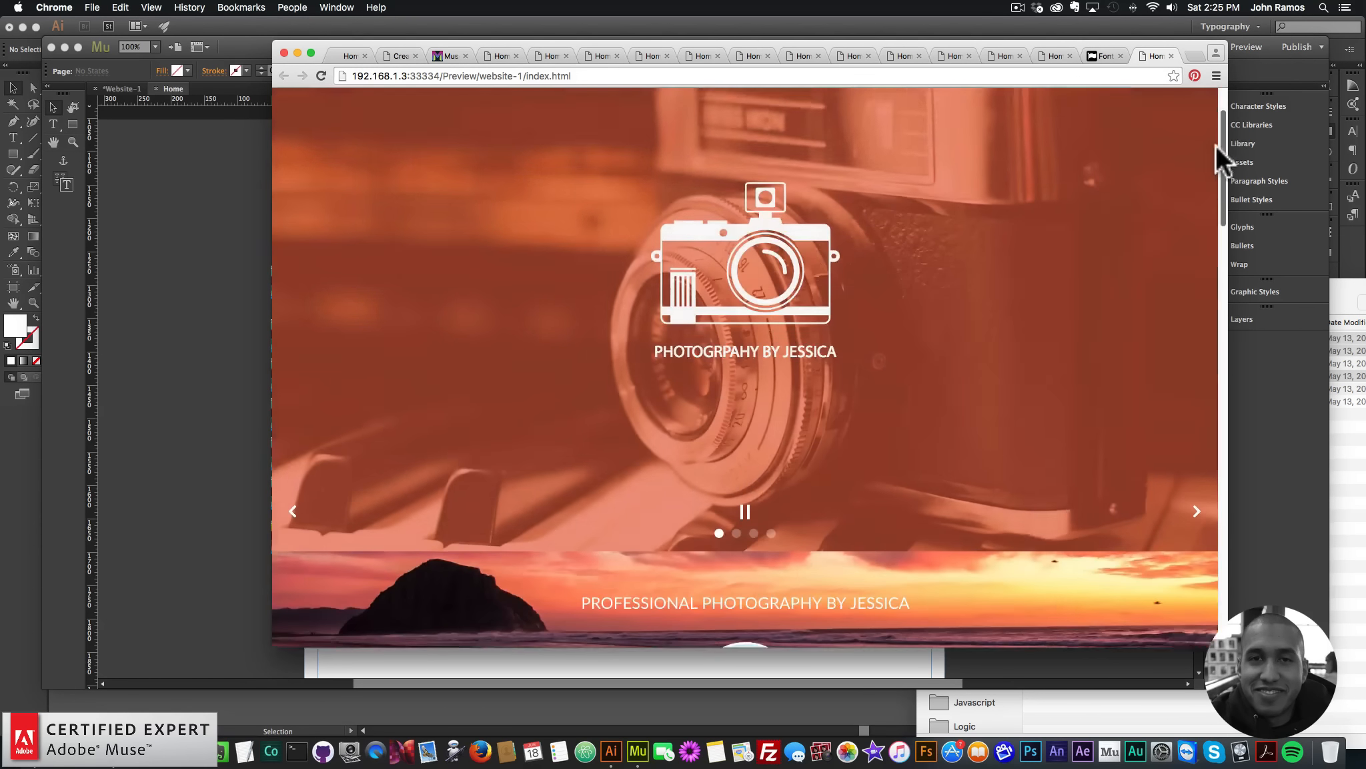
left_click_drag(1215, 145, 1200, 397)
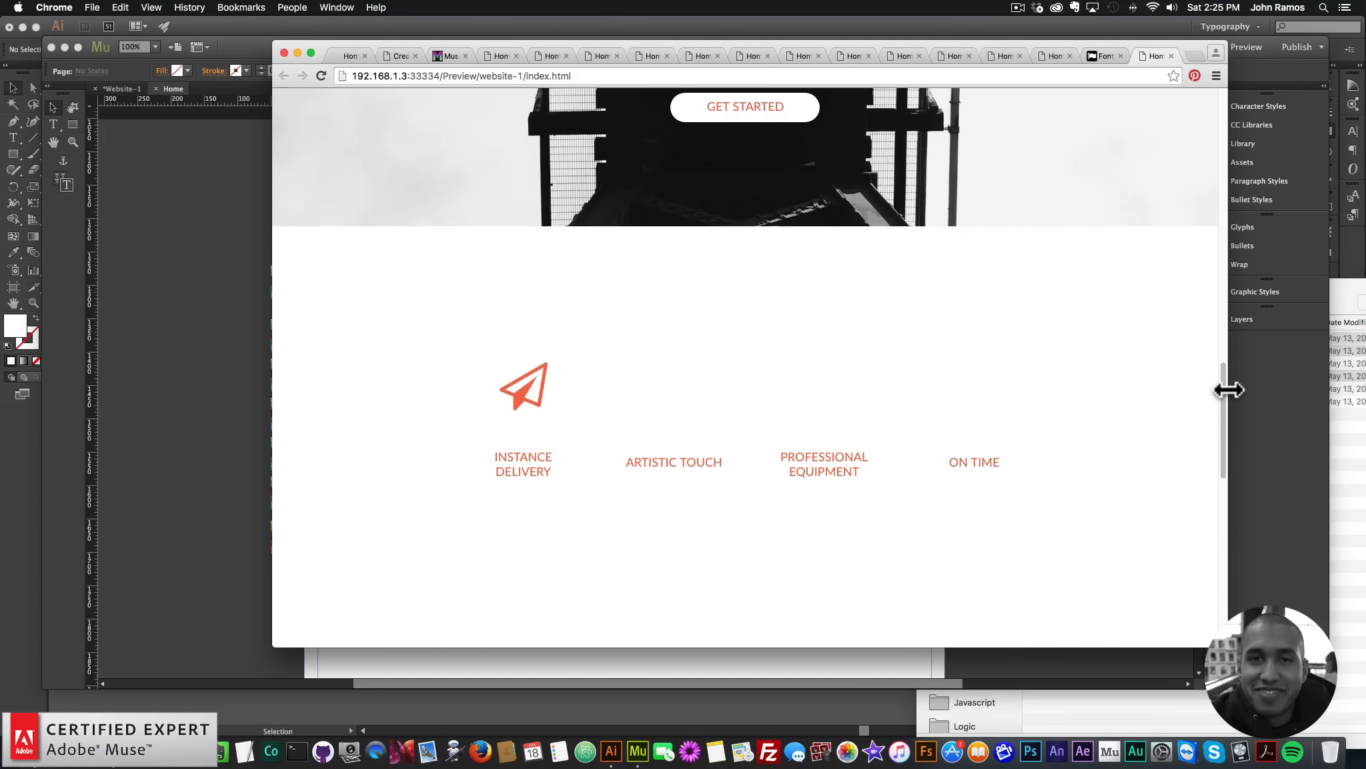
Step: Return to Adobe Muse and set the Sequence End widget's Time Scale to 3
left_click(235, 361)
left_click(301, 527)
left_click(316, 519)
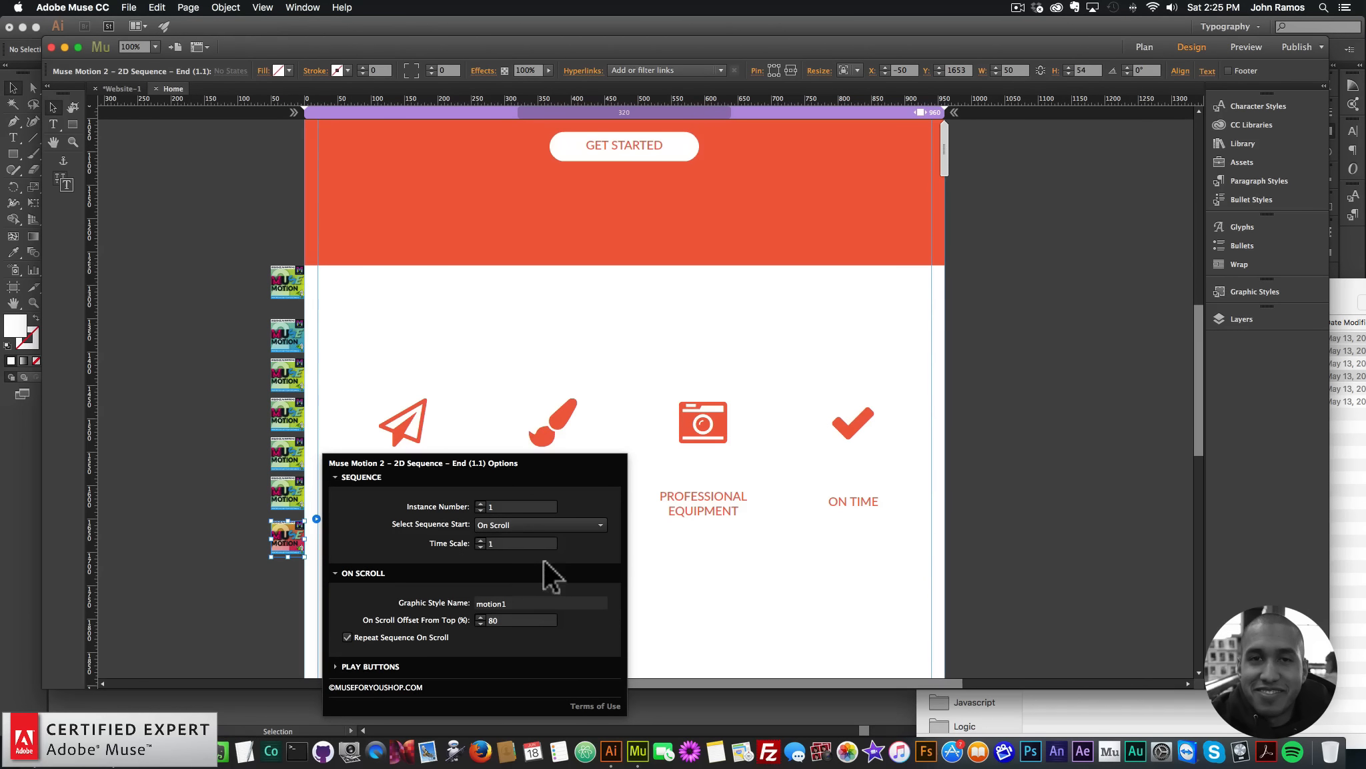
left_click(514, 543)
type("3")
key("Return")
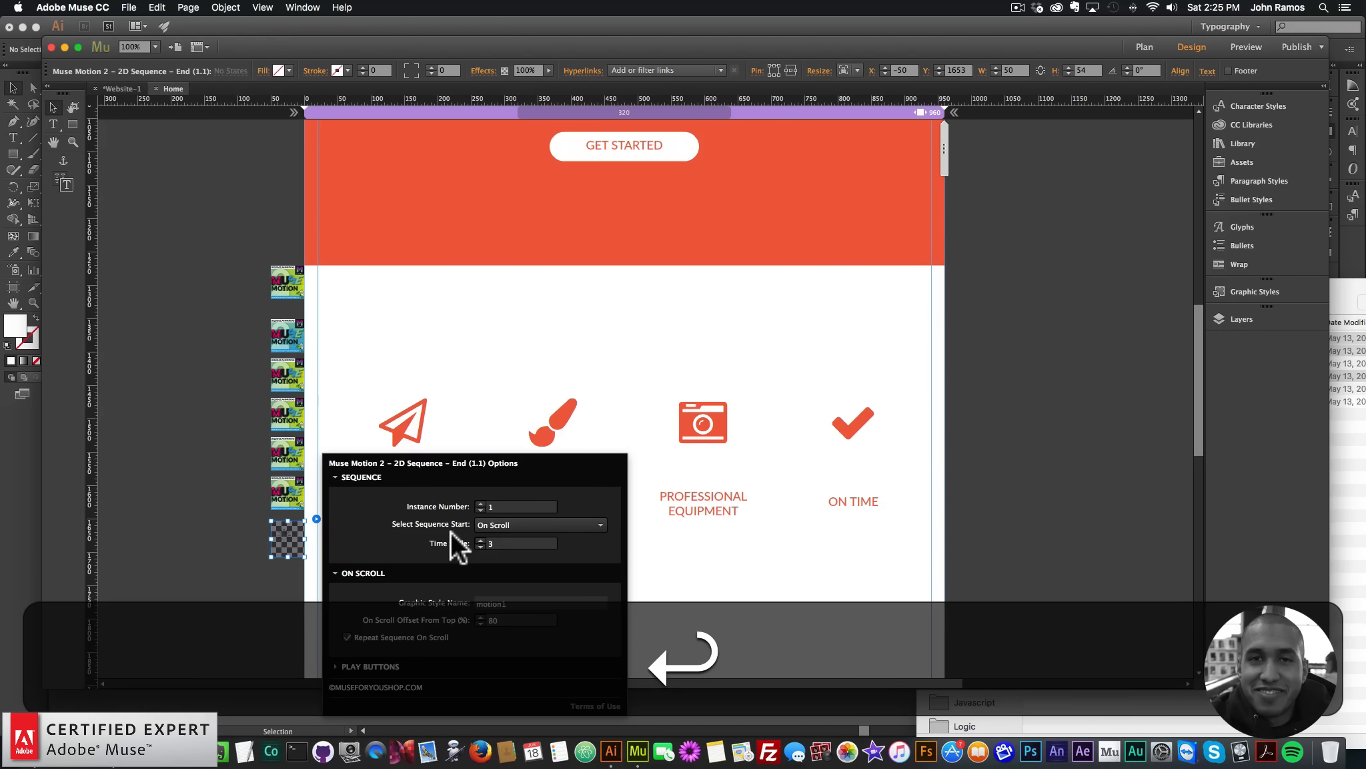
left_click(192, 468)
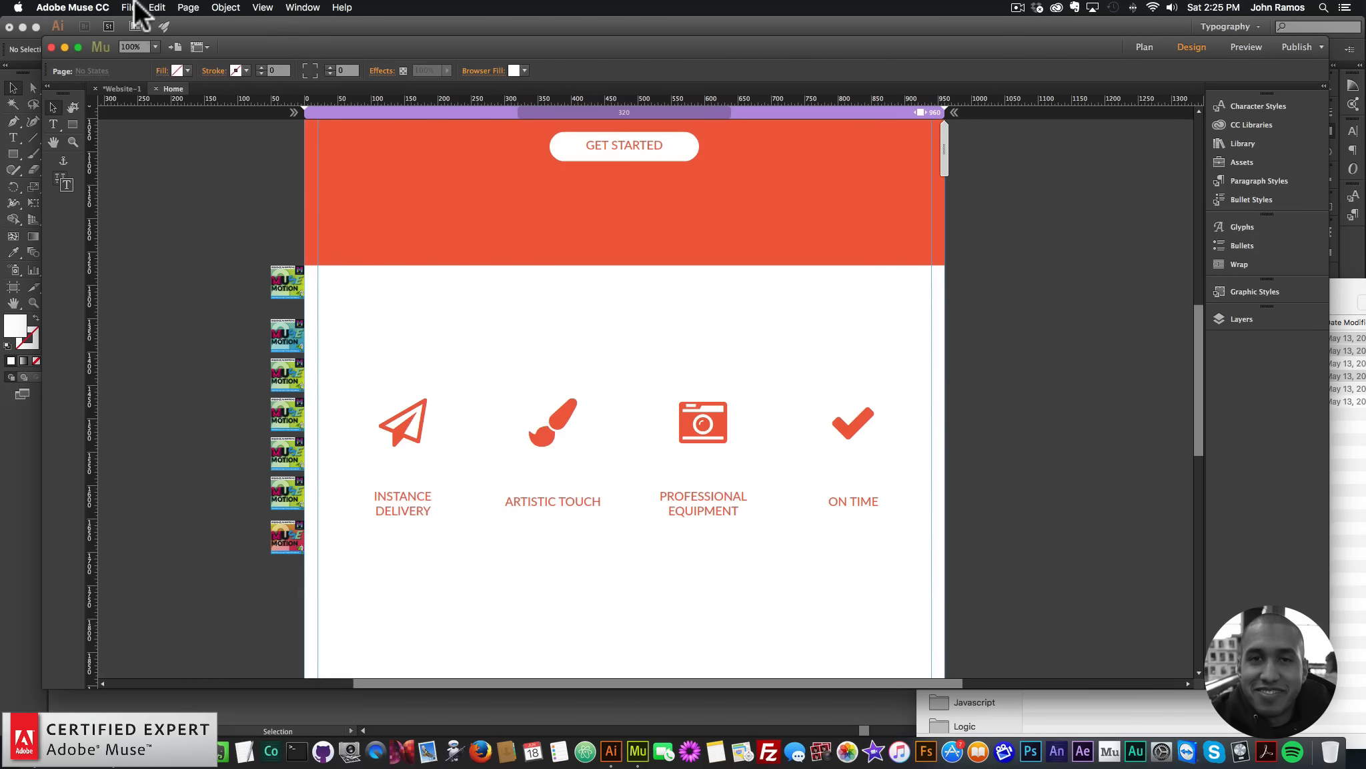
Step: Preview the page in the browser again and check the icon row's animation at the new time scale
left_click(128, 7)
left_click(179, 220)
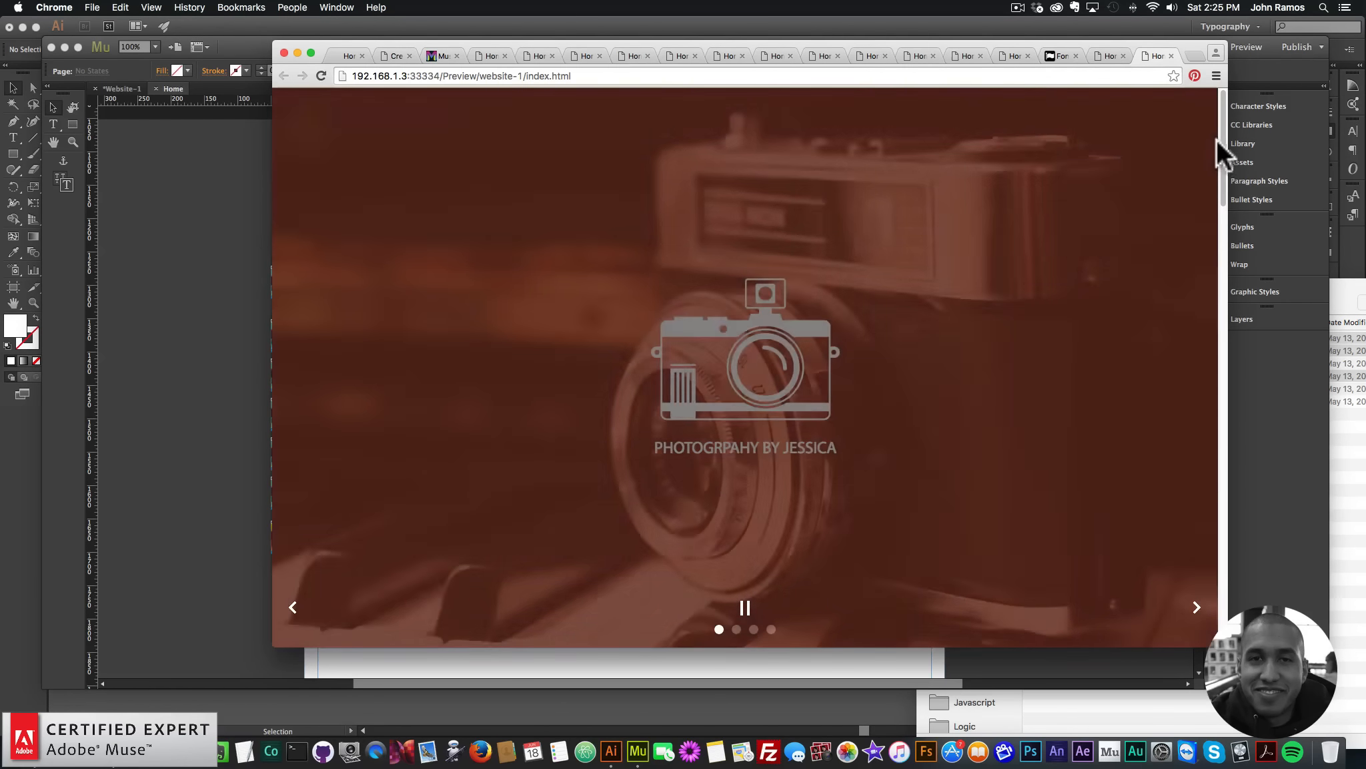
left_click_drag(1216, 139, 1213, 391)
Step: Back in Adobe Muse, enable audio on the first Middle widget and add etc_camera_flash.mp3 from the sounds folder
left_click(171, 337)
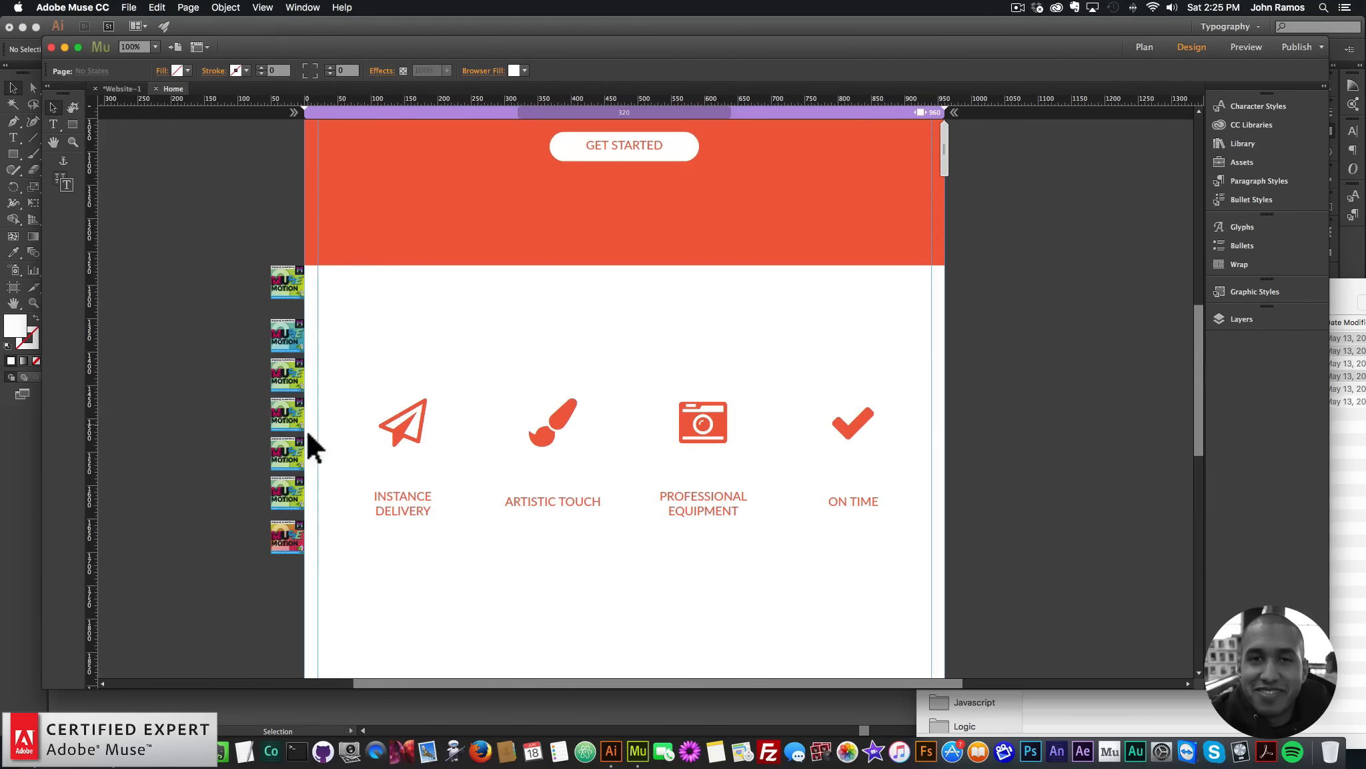
left_click(302, 380)
left_click(317, 356)
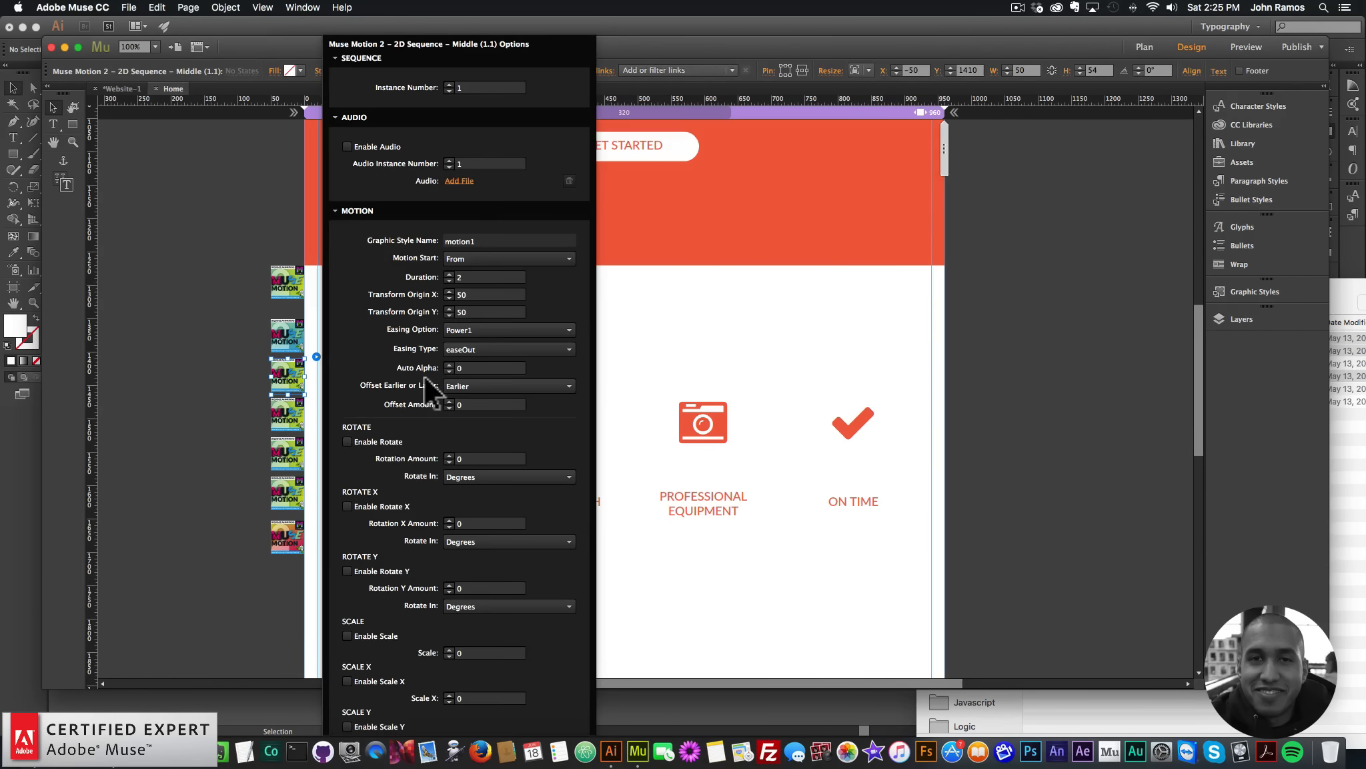
left_click(348, 146)
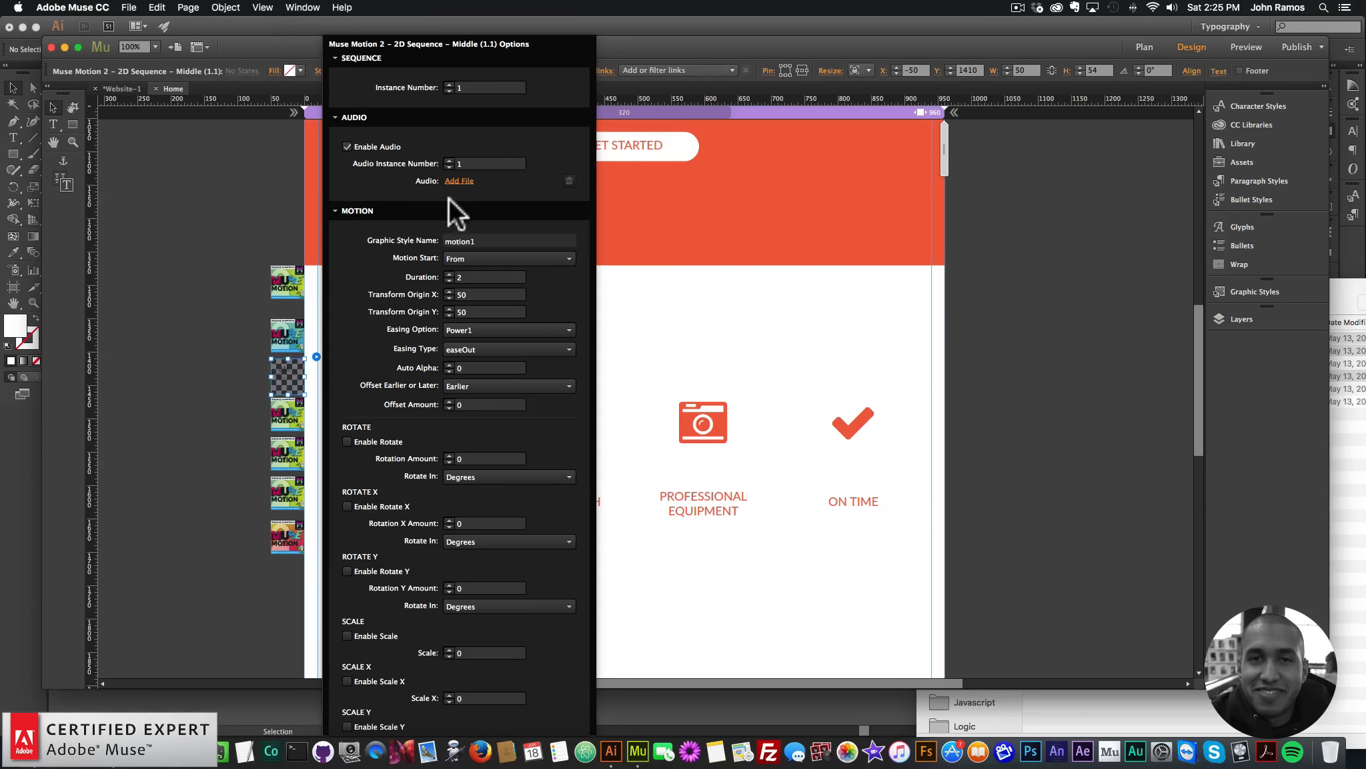
left_click(459, 181)
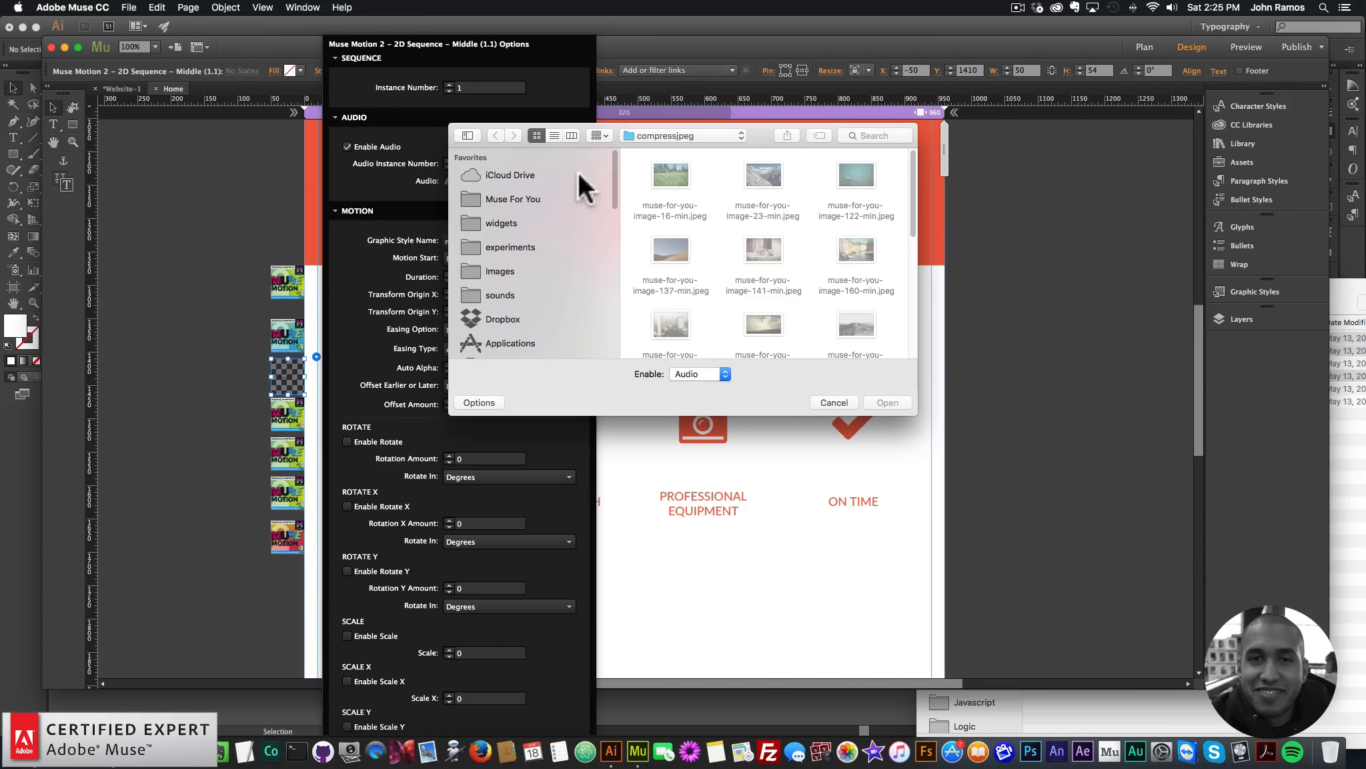
left_click(501, 295)
left_click_drag(916, 416, 1132, 563)
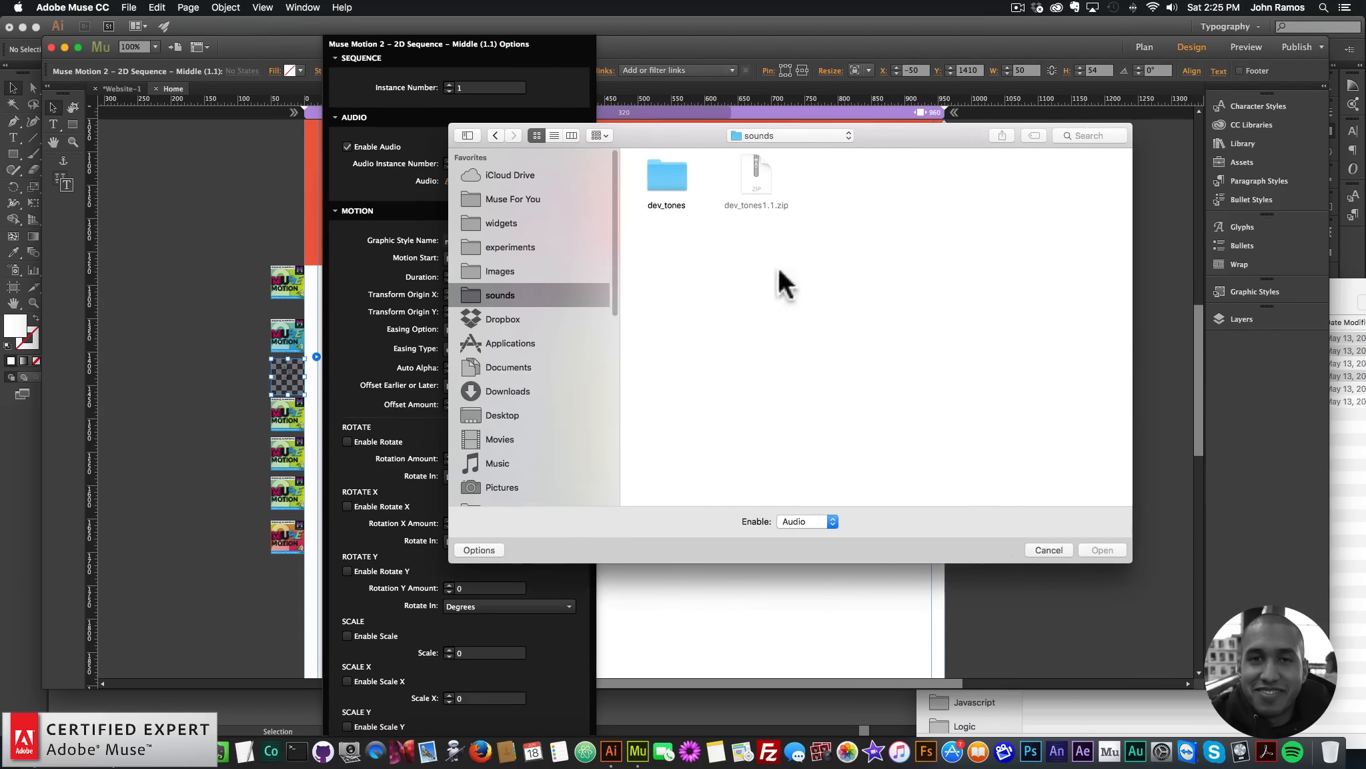
left_click(699, 201)
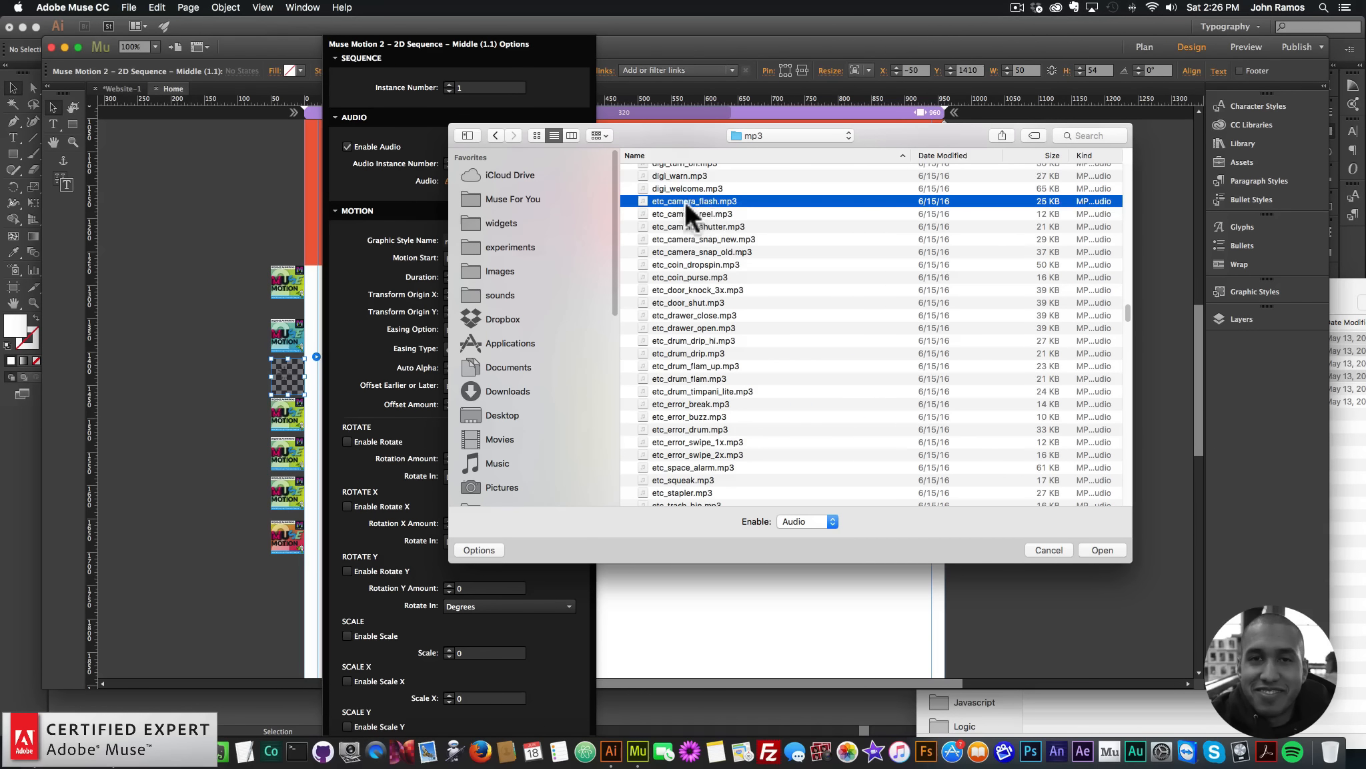
double_click(703, 197)
Step: Enable audio on the second Middle widget and add the etc_camera_flash.mp3 file
left_click(287, 417)
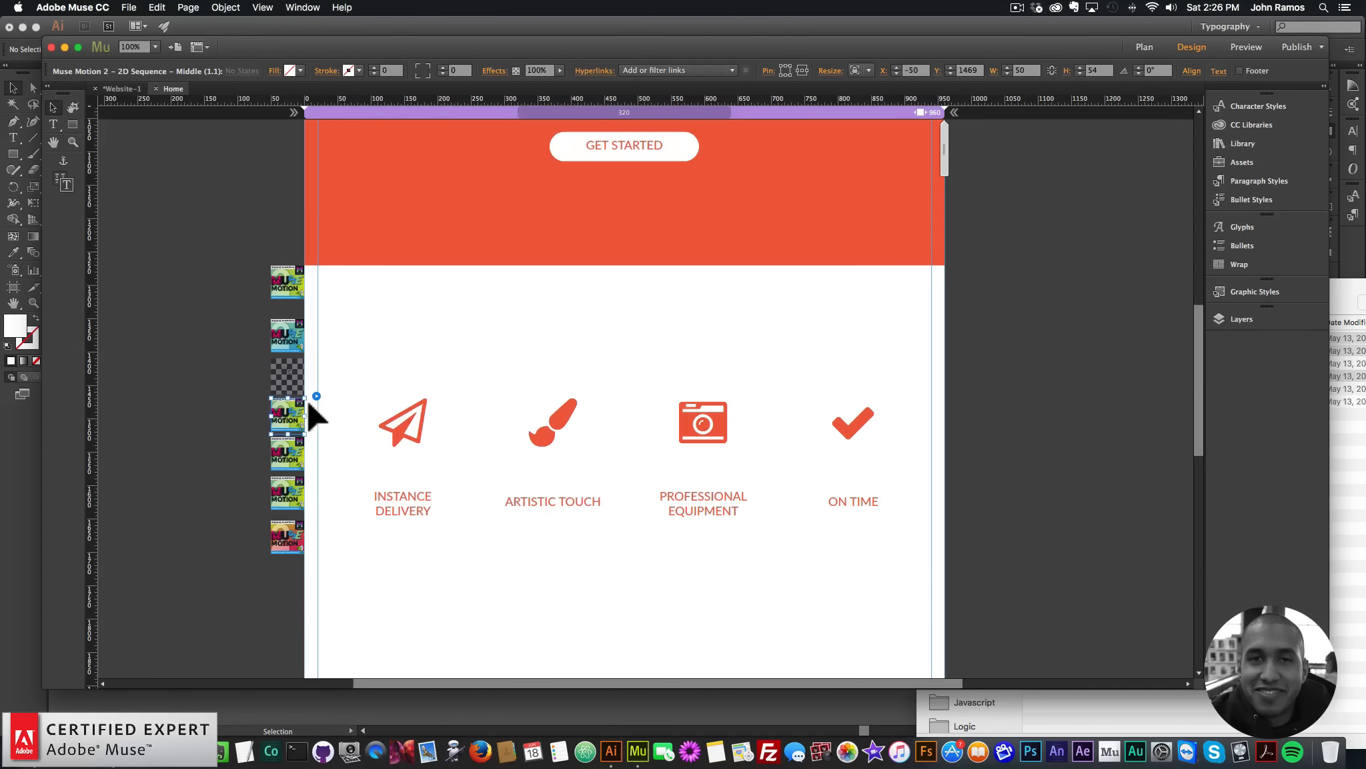
left_click(316, 396)
left_click(347, 146)
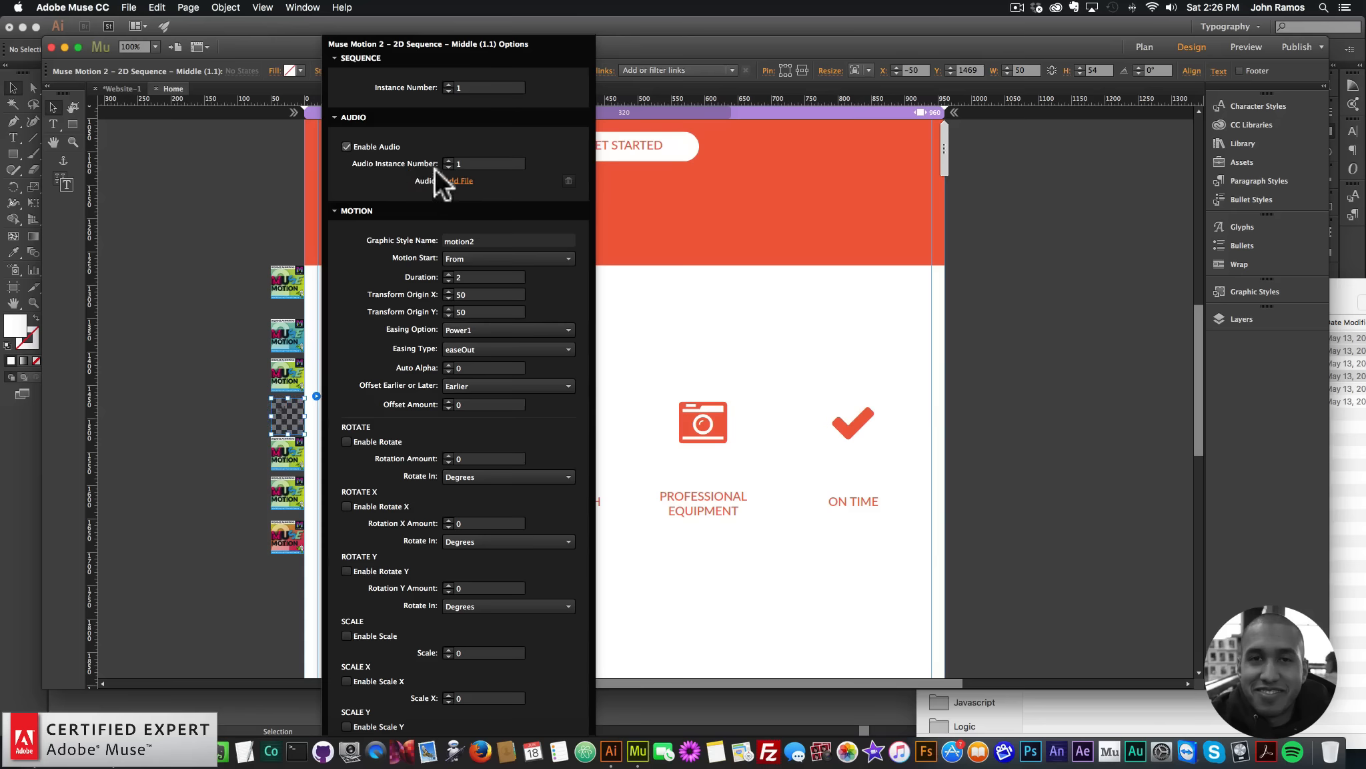
scroll(701, 254, "down", 10)
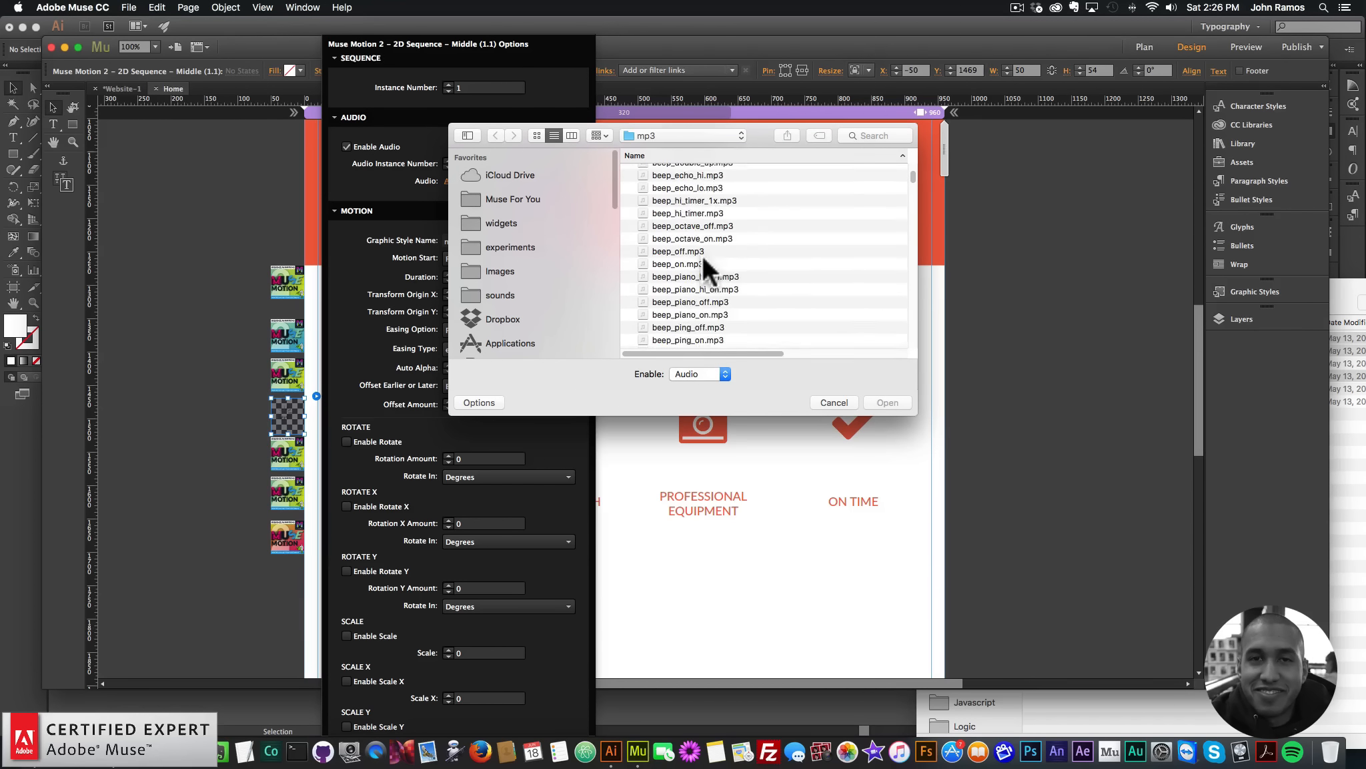
left_click(685, 314)
double_click(683, 312)
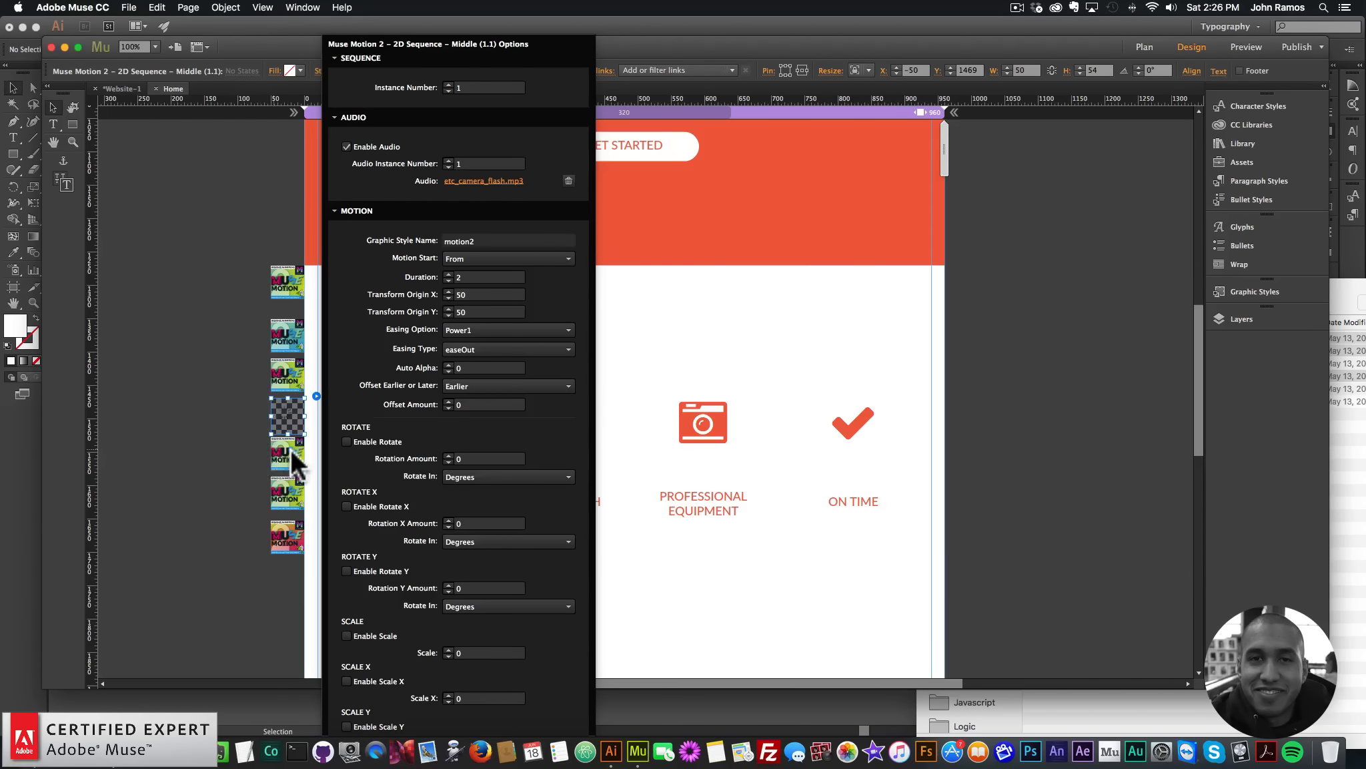
Step: Enable audio with etc_camera_flash.mp3 on the third and fourth Middle widgets and recheck the second widget's audio options
left_click(290, 449)
left_click(316, 435)
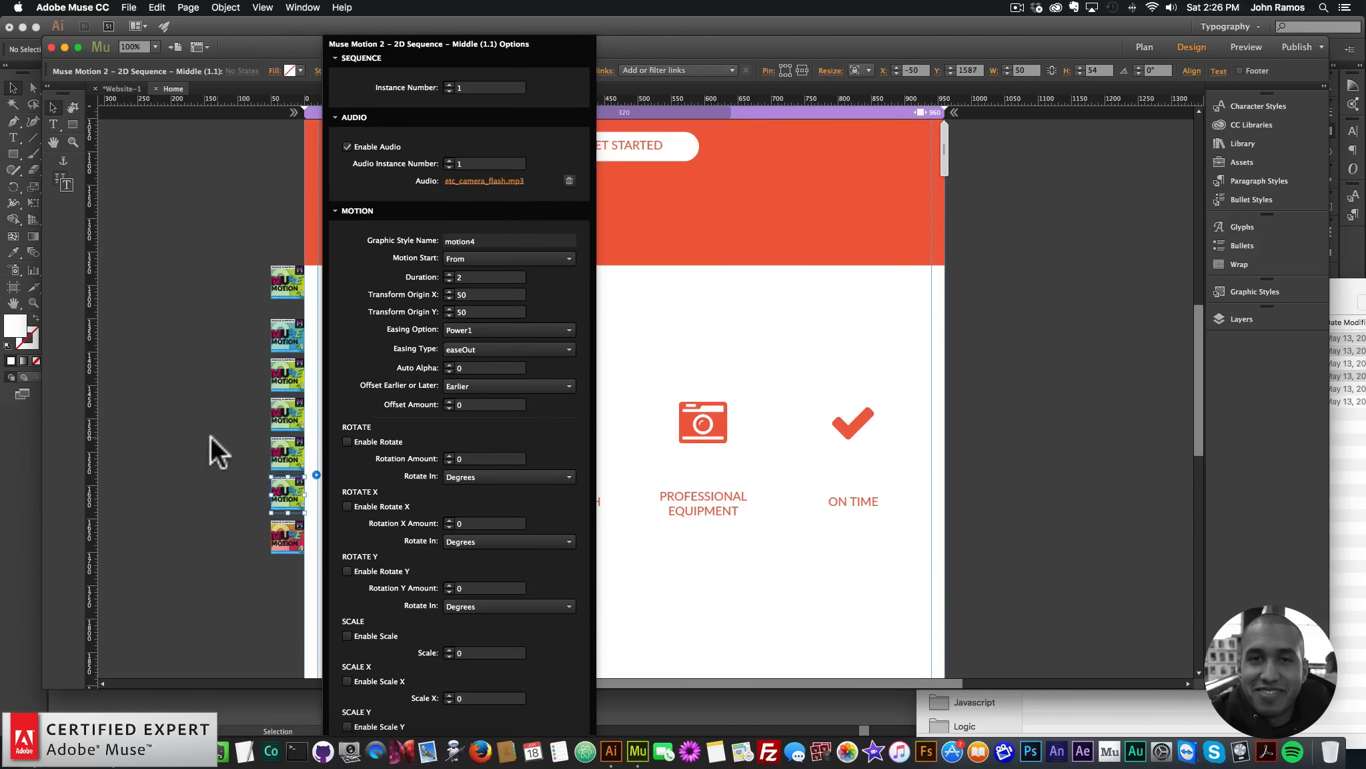
left_click(211, 435)
left_click(299, 412)
left_click(317, 393)
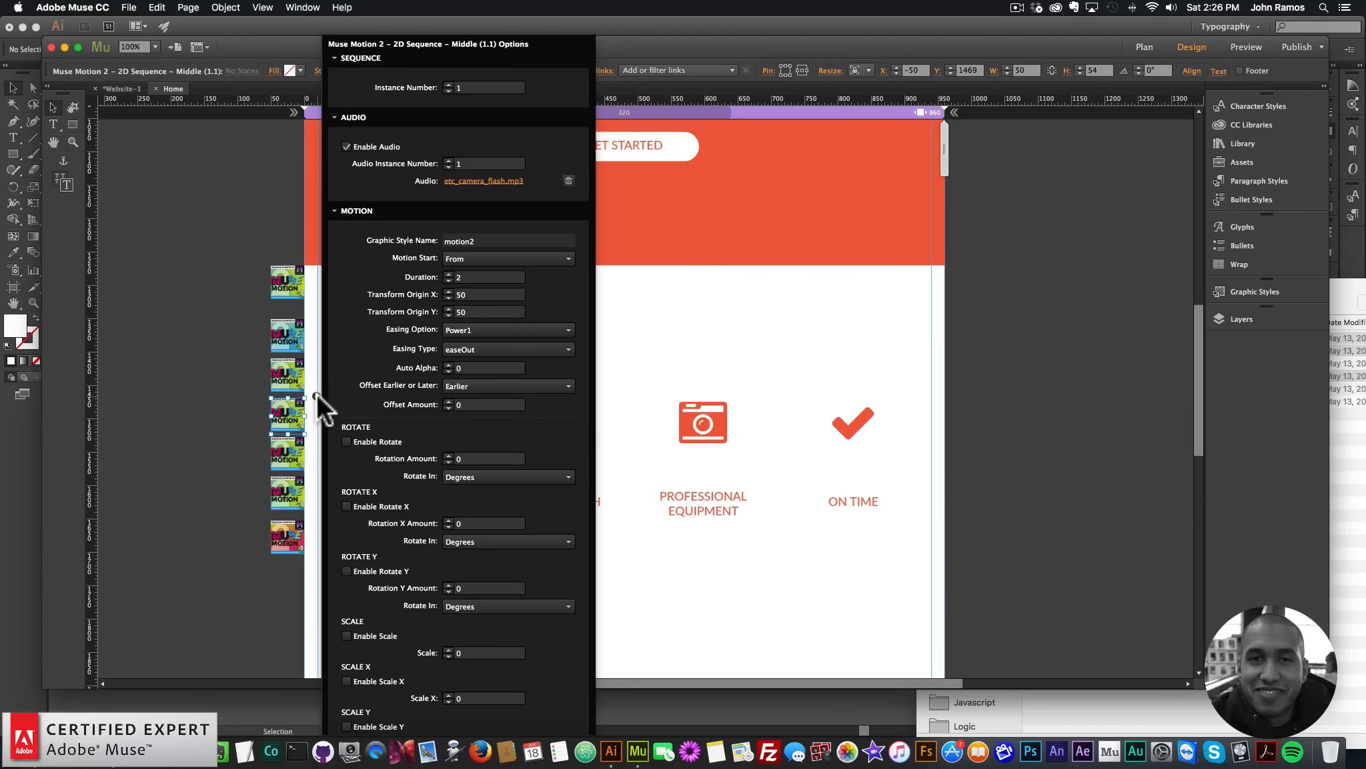
left_click(114, 325)
Step: Preview the page in the browser and scroll around the icon row to test the animation with its camera sounds
left_click(129, 7)
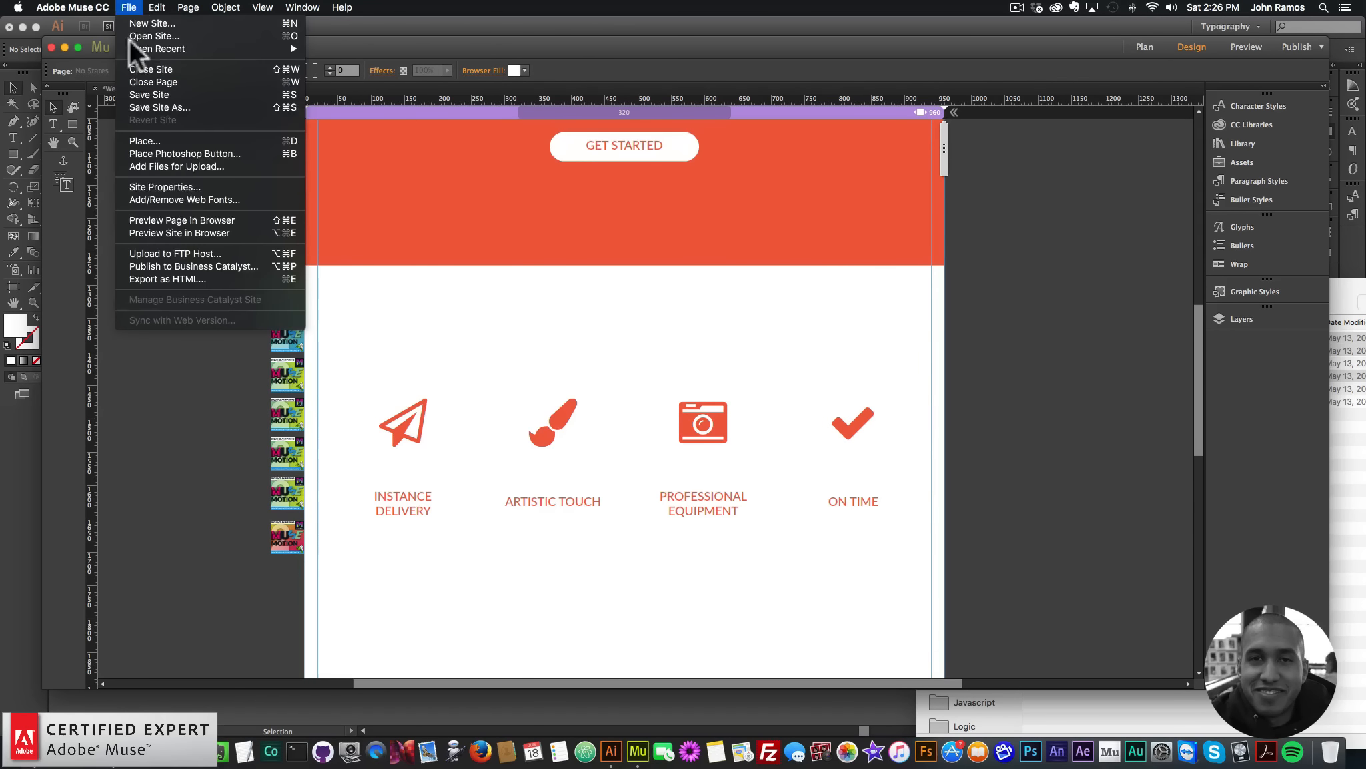
left_click(181, 219)
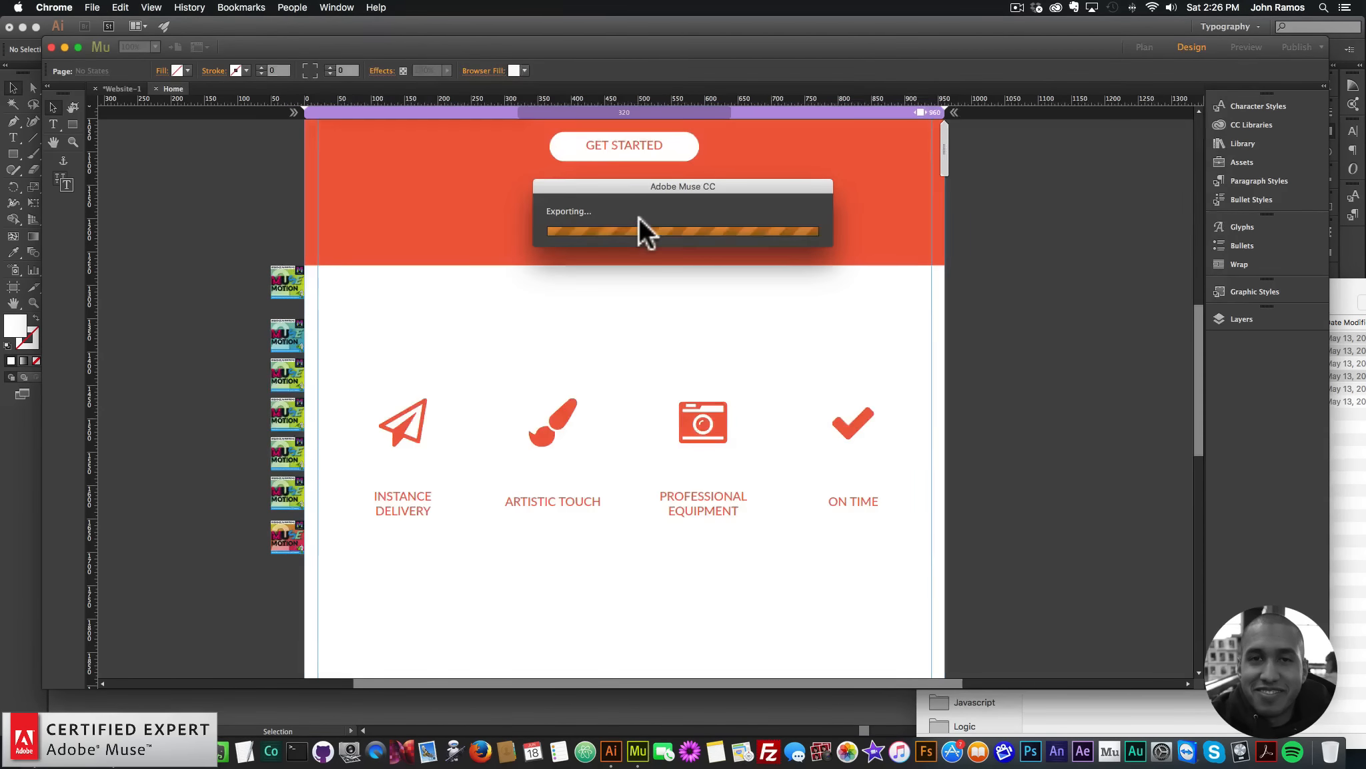
scroll(1200, 220, "down", 5)
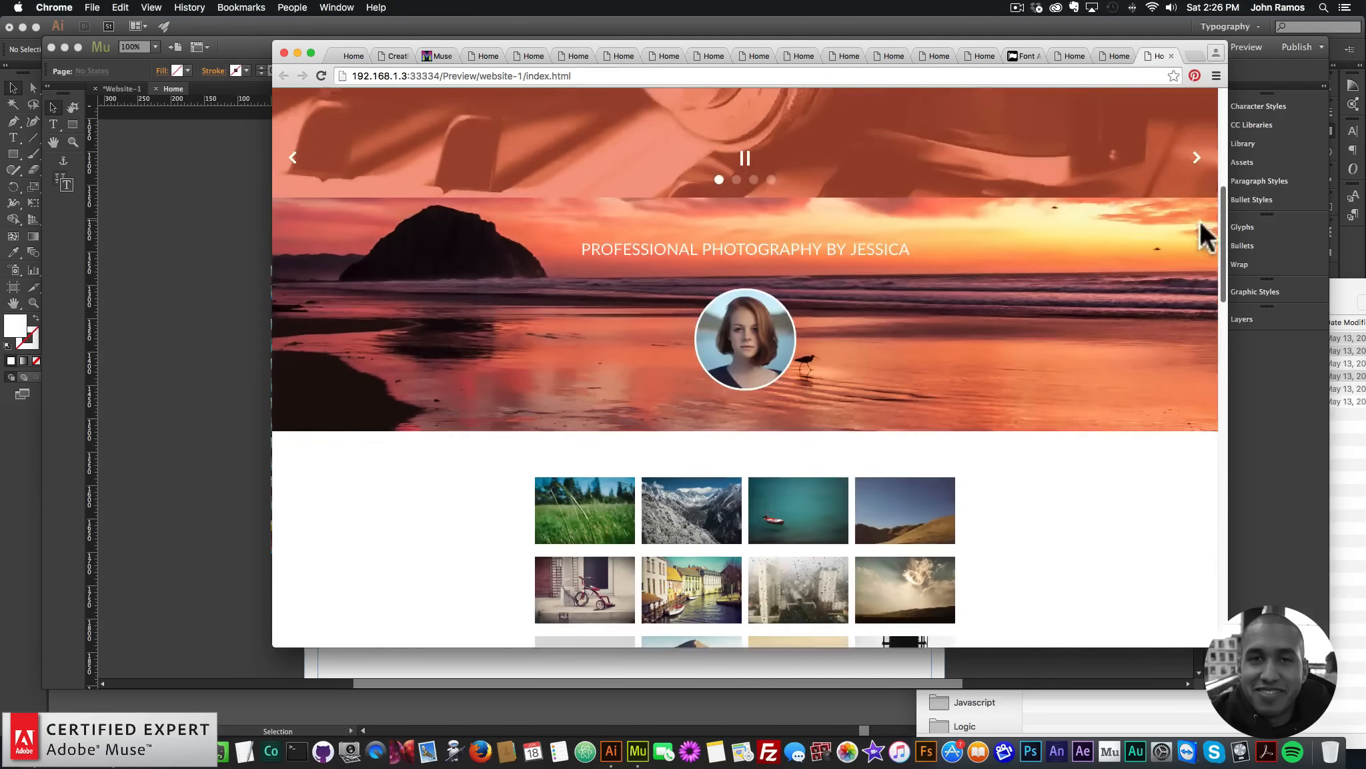
scroll(1199, 220, "down", 10)
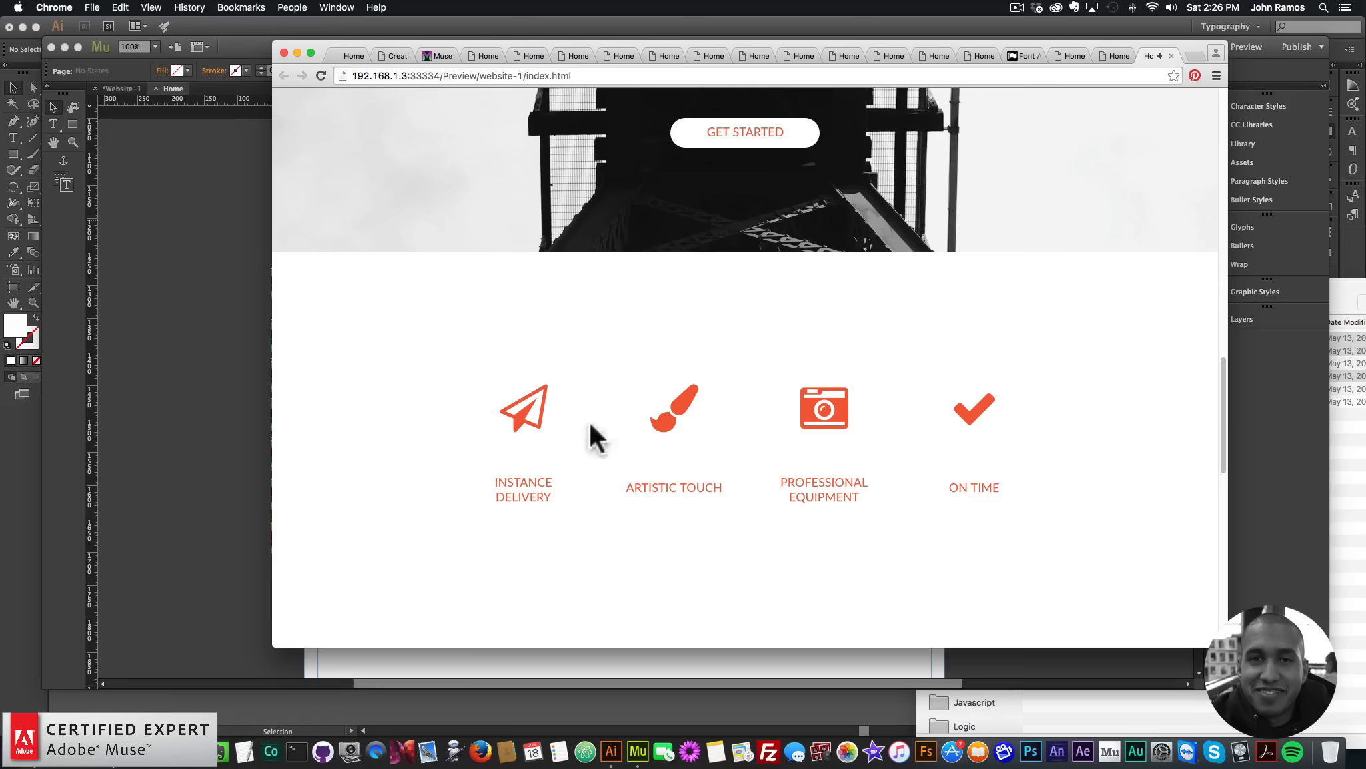
scroll(1222, 380, "up", 1)
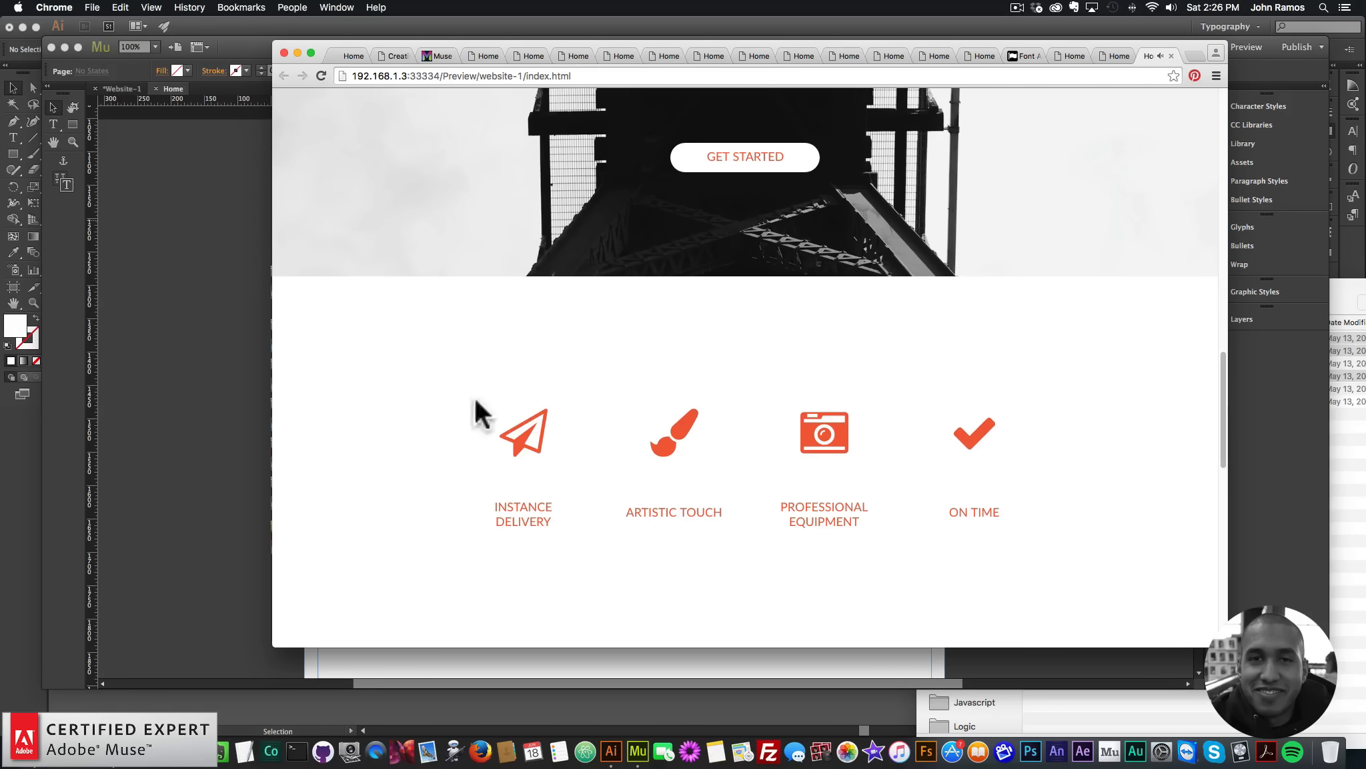
mouse_move(1221, 429)
left_mouse_down()
mouse_move(1203, 307)
mouse_move(1206, 447)
left_mouse_up()
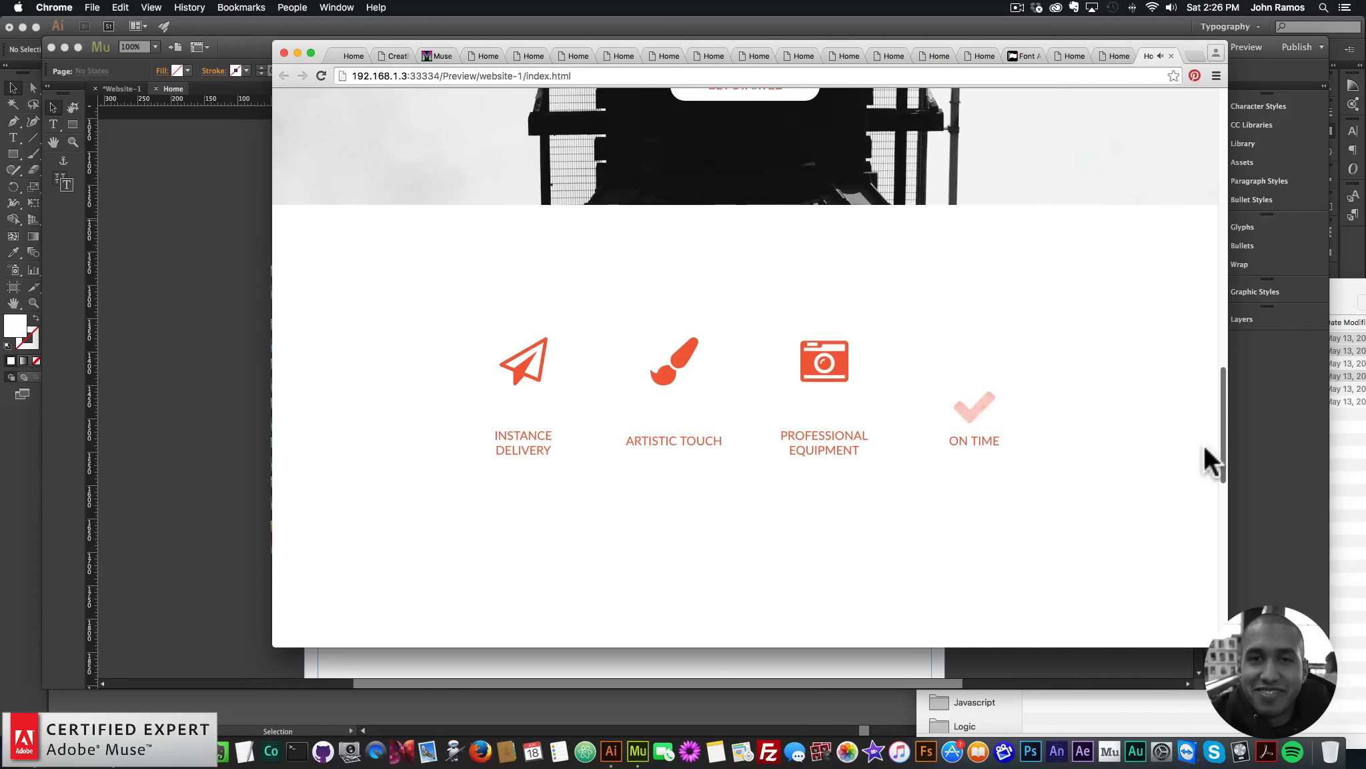
Step: Return to Adobe Muse and turn off Repeat Sequence On Scroll for the Sequence End widget
left_click(264, 335)
left_click(301, 535)
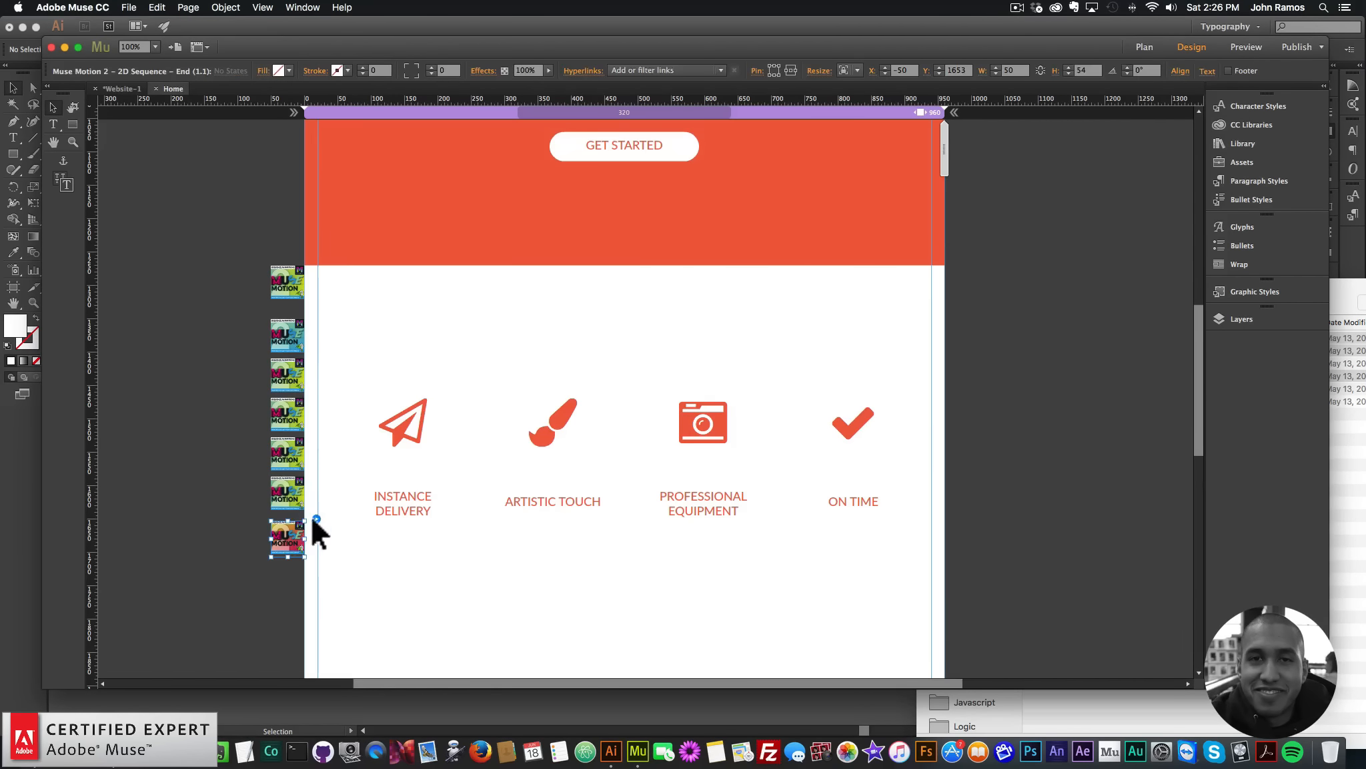
left_click(316, 519)
left_click(349, 637)
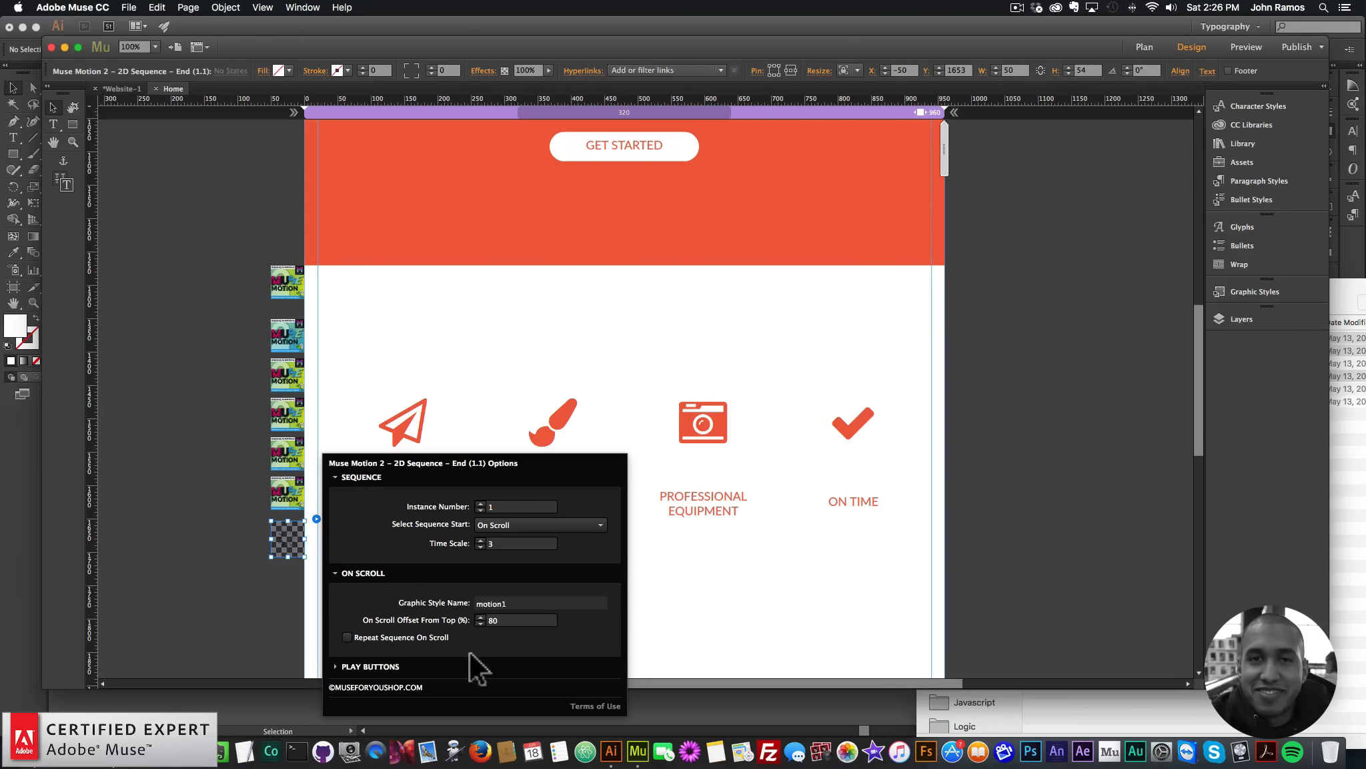
left_click(180, 418)
Step: Preview the page in the browser, scroll to the icon row and reload to test the non-repeating sequence
left_click(128, 8)
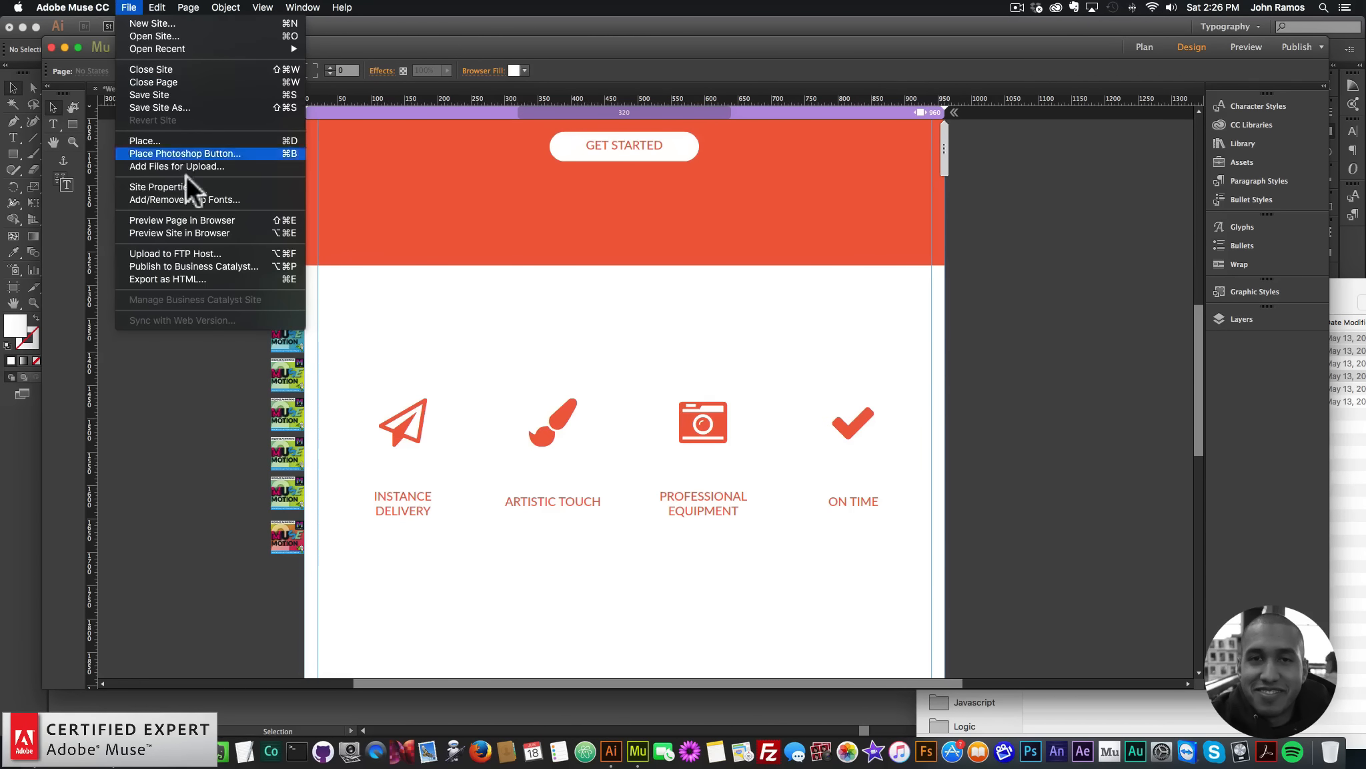
left_click(191, 221)
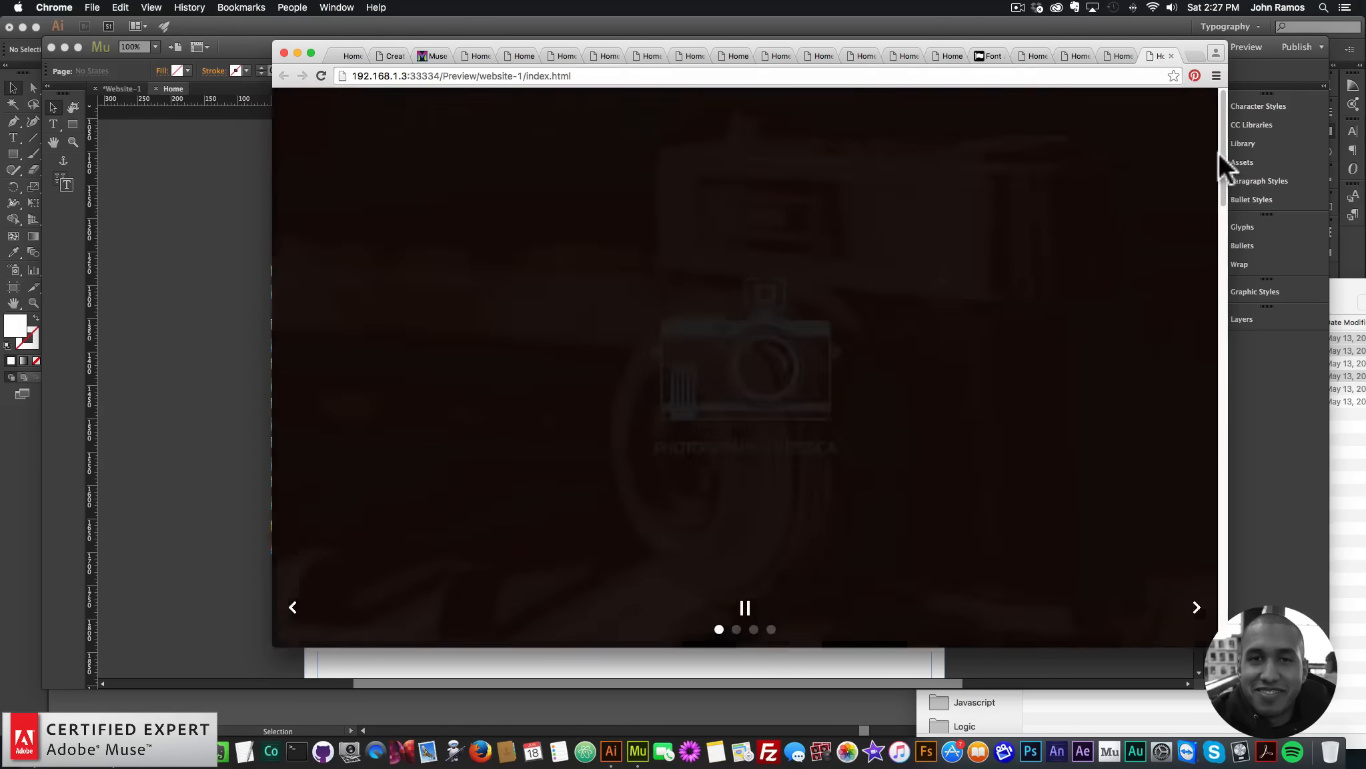
left_click_drag(1218, 151, 1222, 411)
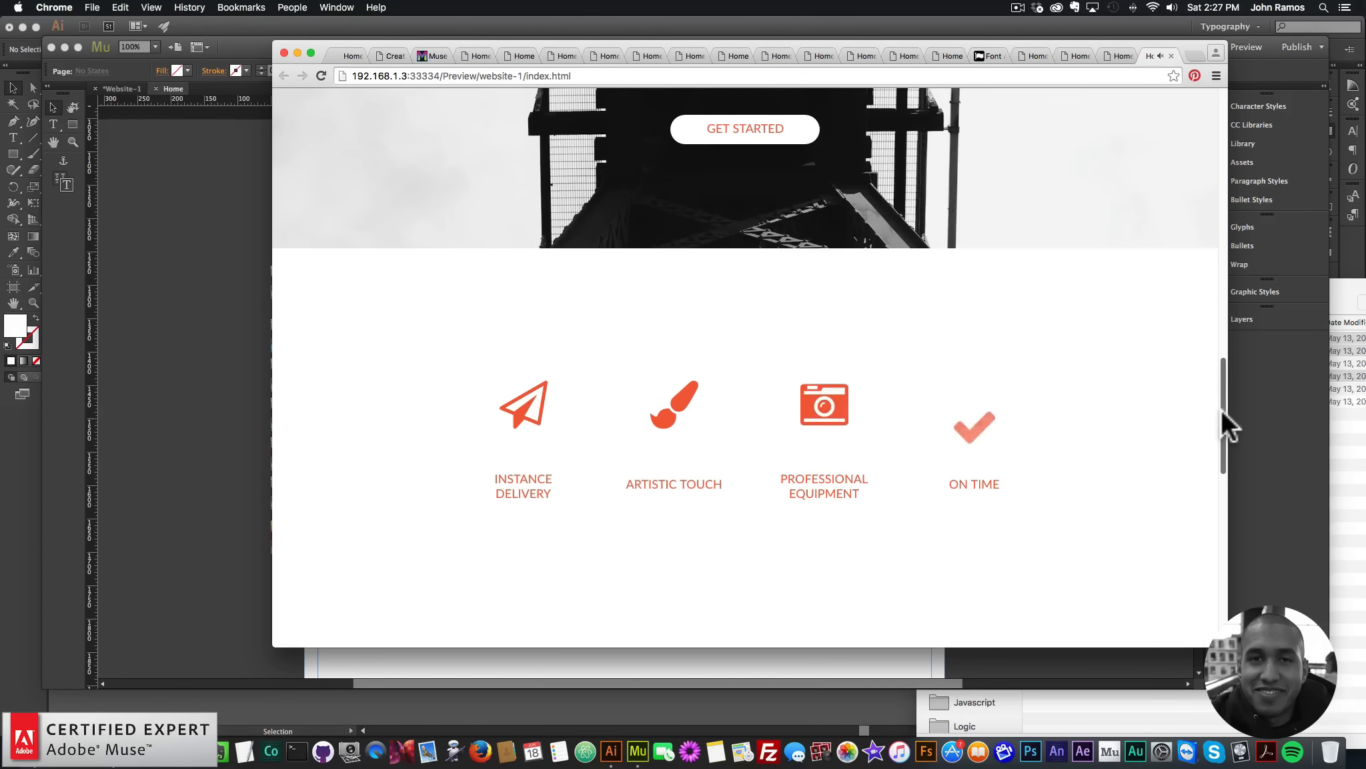
mouse_move(1223, 410)
left_mouse_down()
mouse_move(1233, 481)
mouse_move(1211, 259)
mouse_move(1222, 464)
mouse_move(1219, 418)
left_mouse_up()
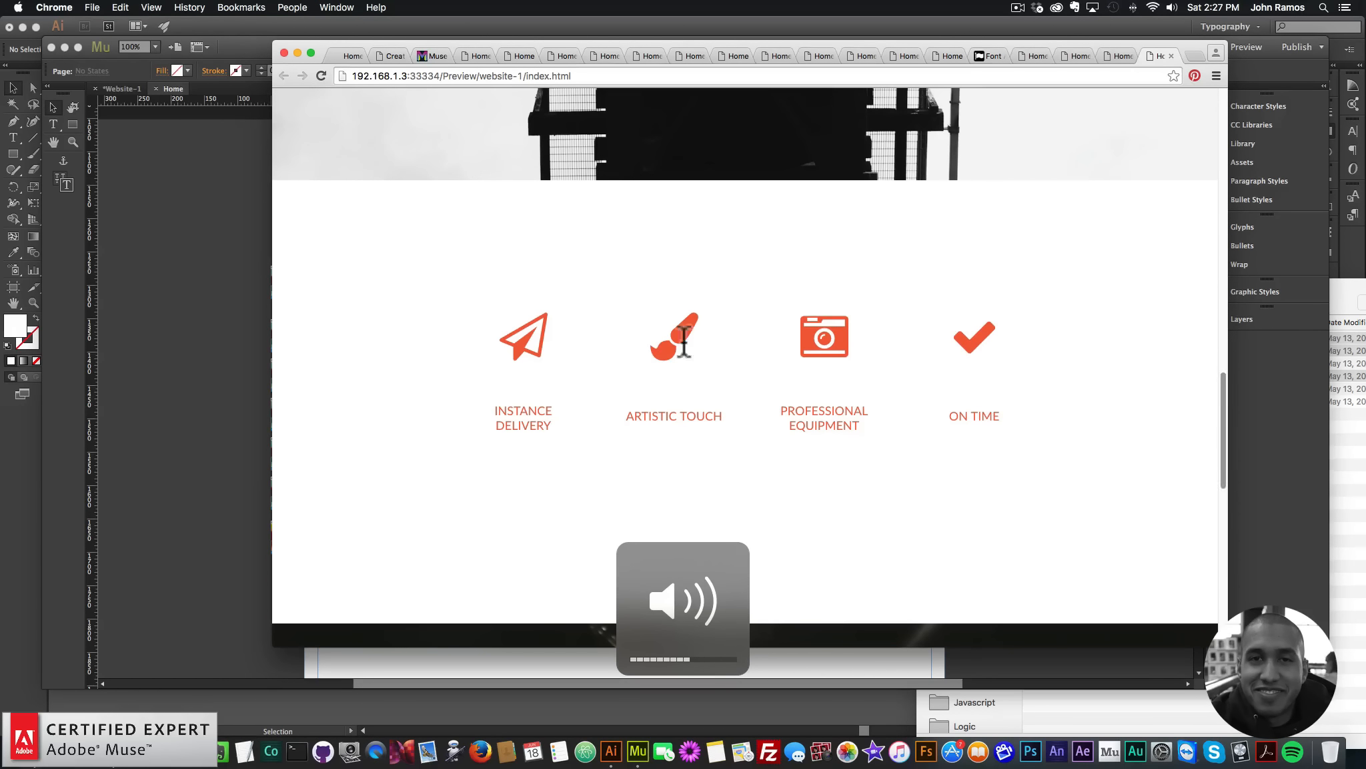
left_click(323, 75)
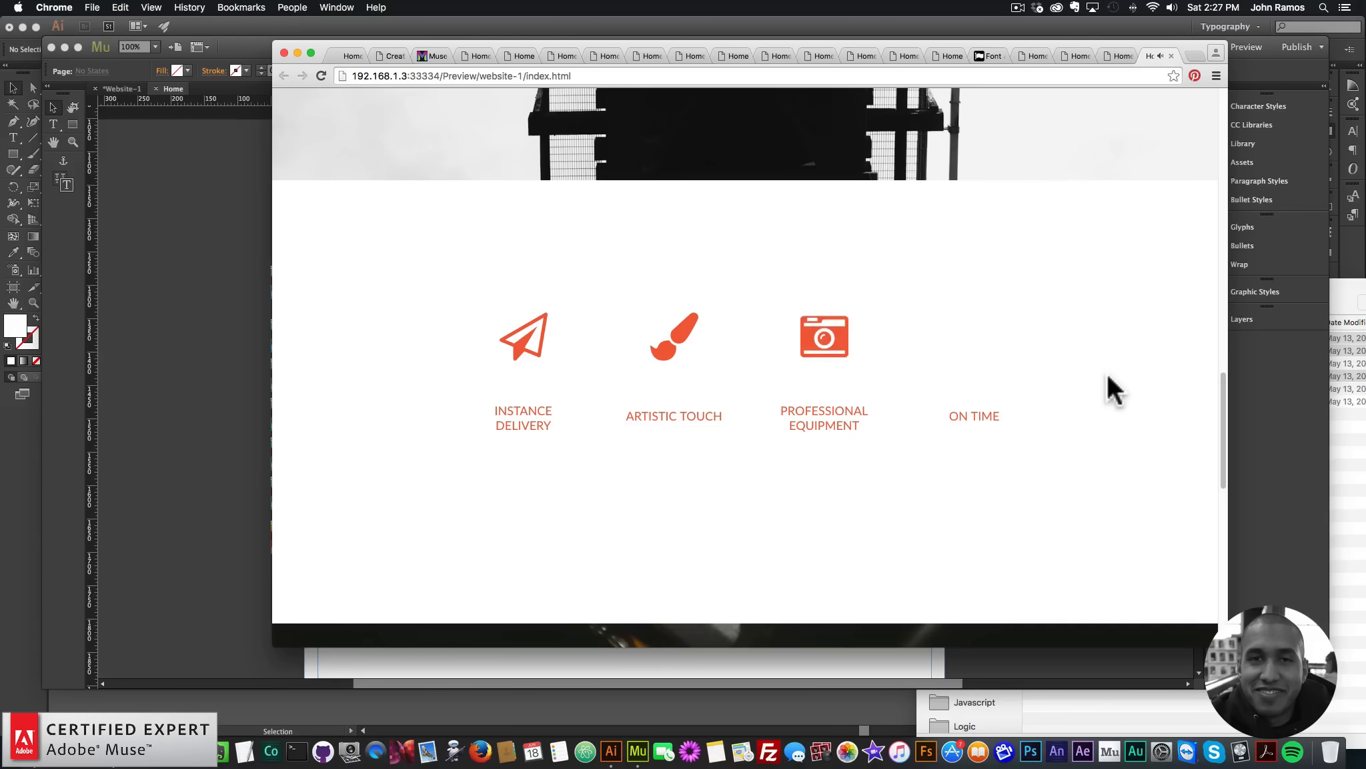
left_click_drag(1224, 418, 1211, 125)
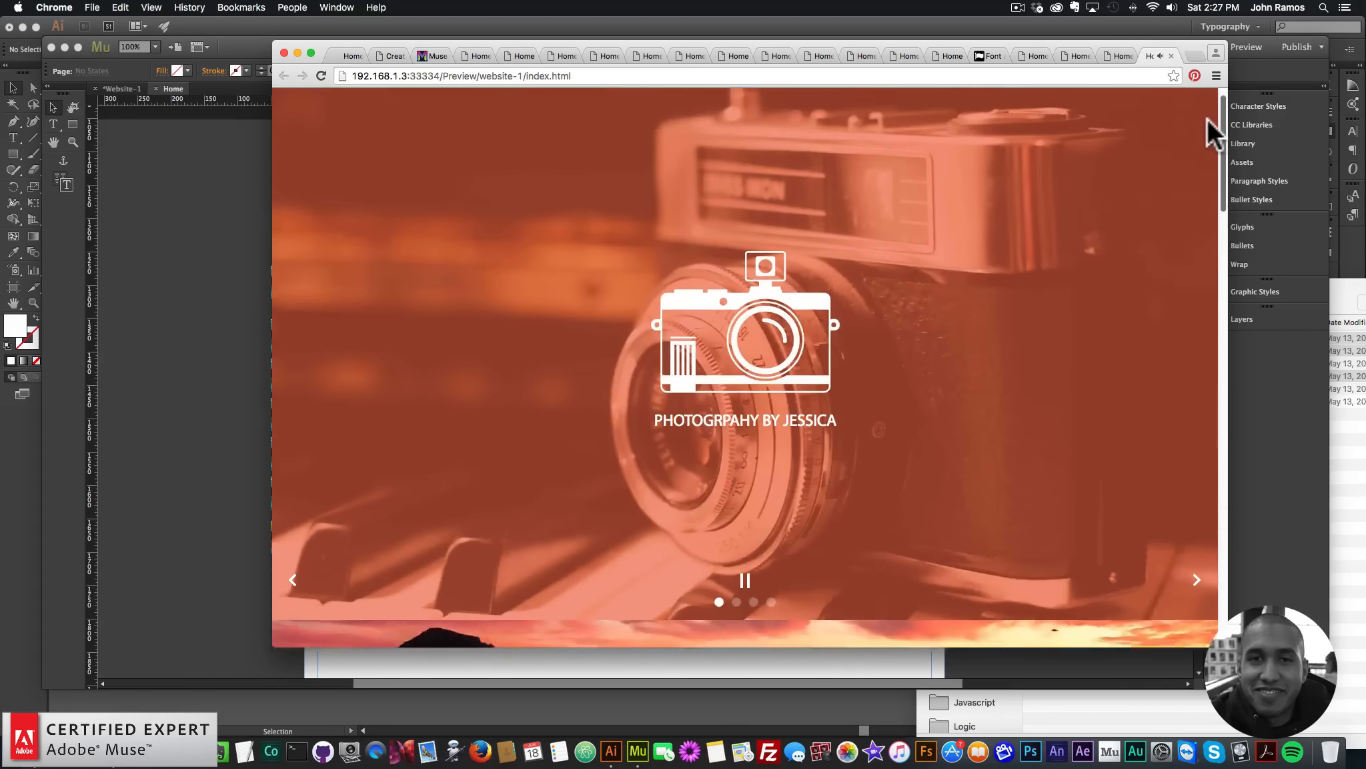
Step: Return to Adobe Muse and open the A-Master page for editing
left_click(236, 284)
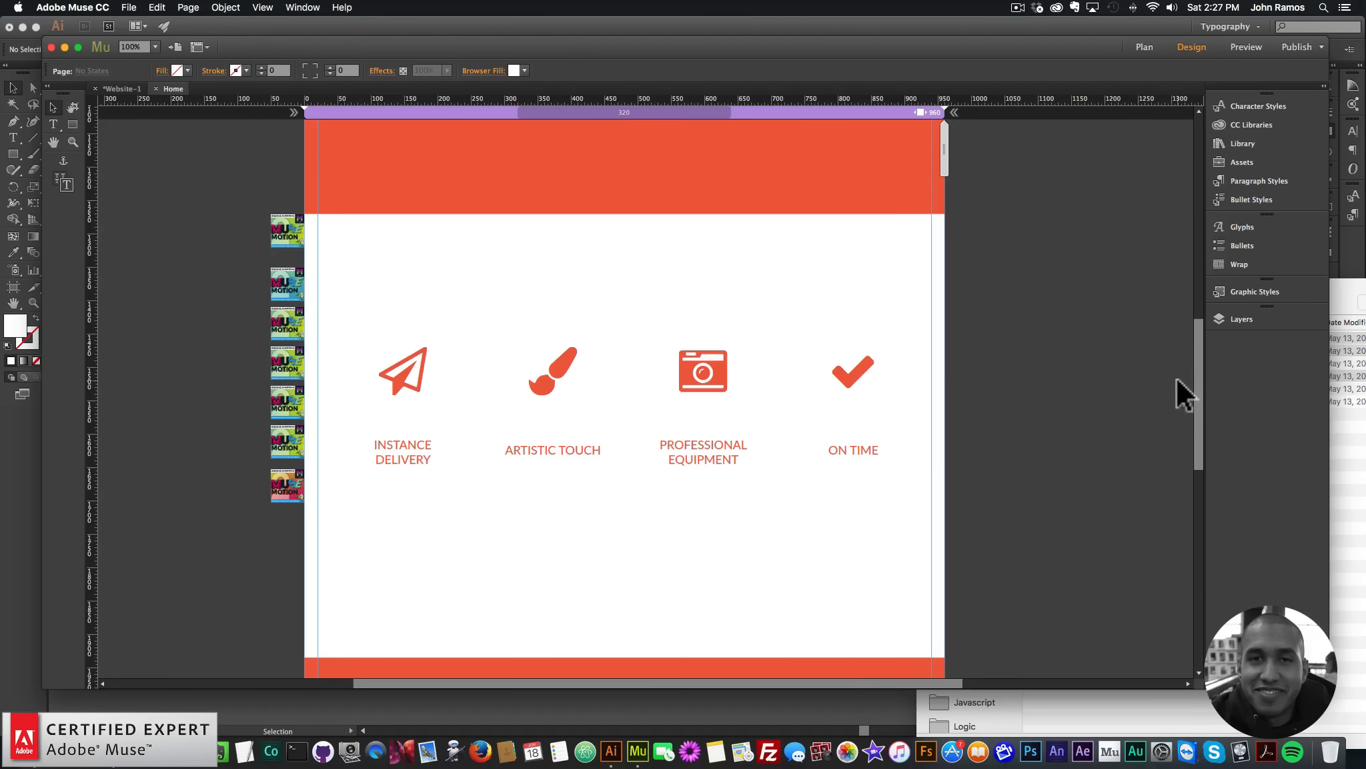
left_click_drag(1195, 349, 1202, 144)
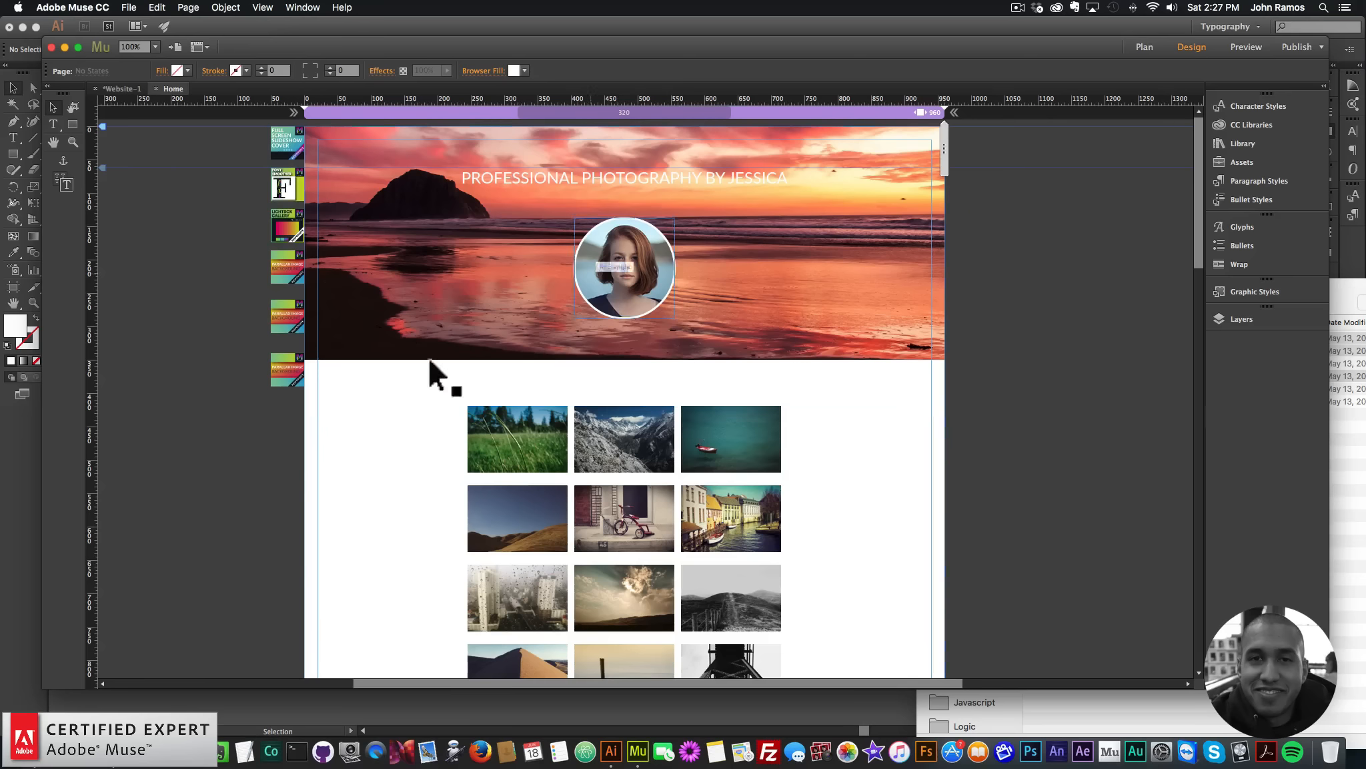
left_click(1144, 46)
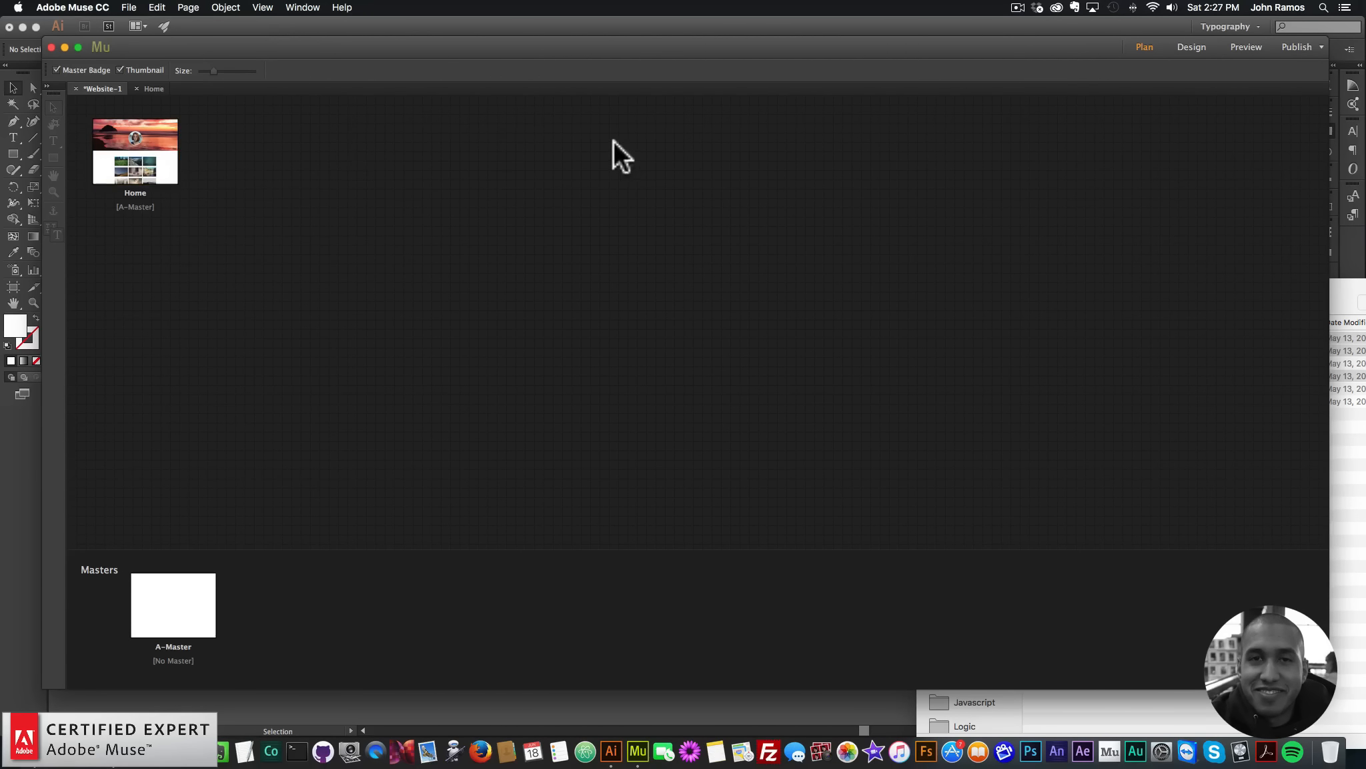
double_click(180, 611)
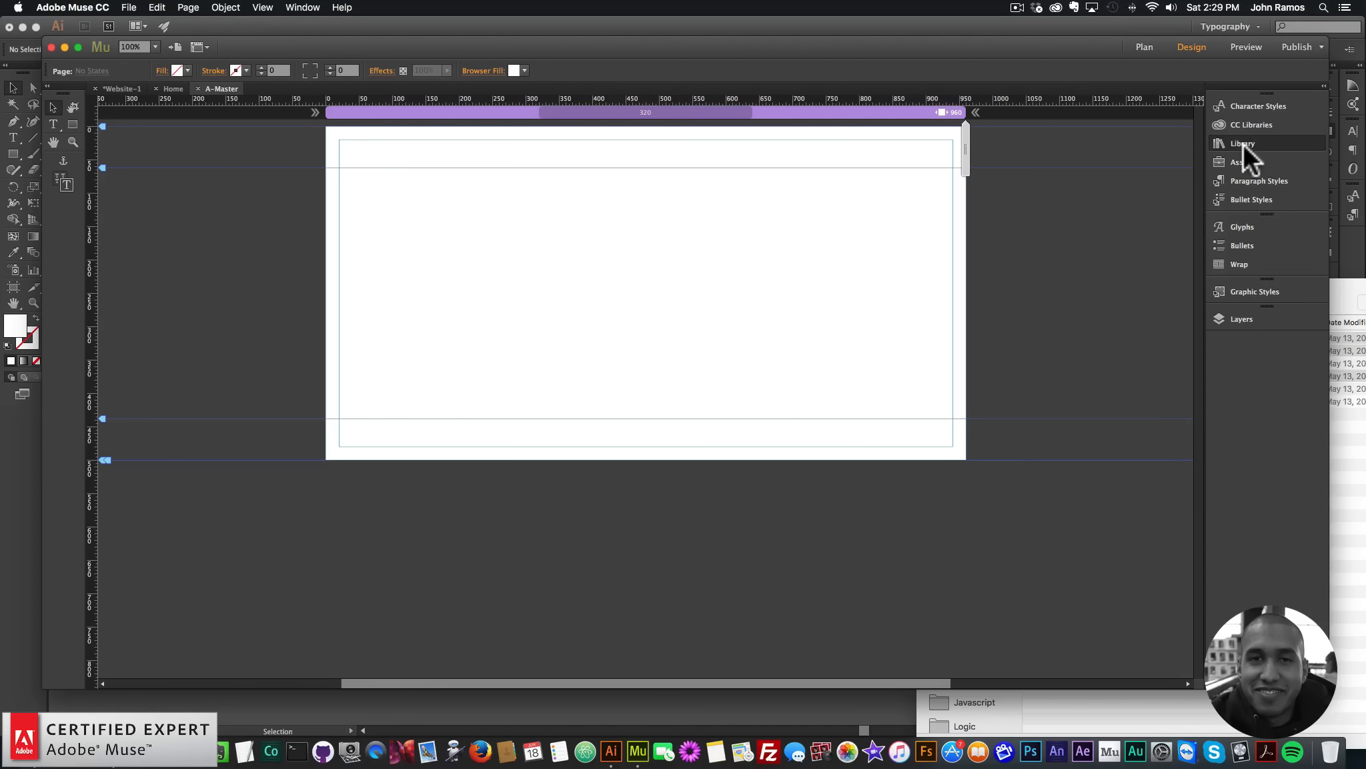
Step: Search the widget library for "respons" and add the version 1.3 Responsive Side Menu – With Icons beside the A-Master page
left_click(1243, 143)
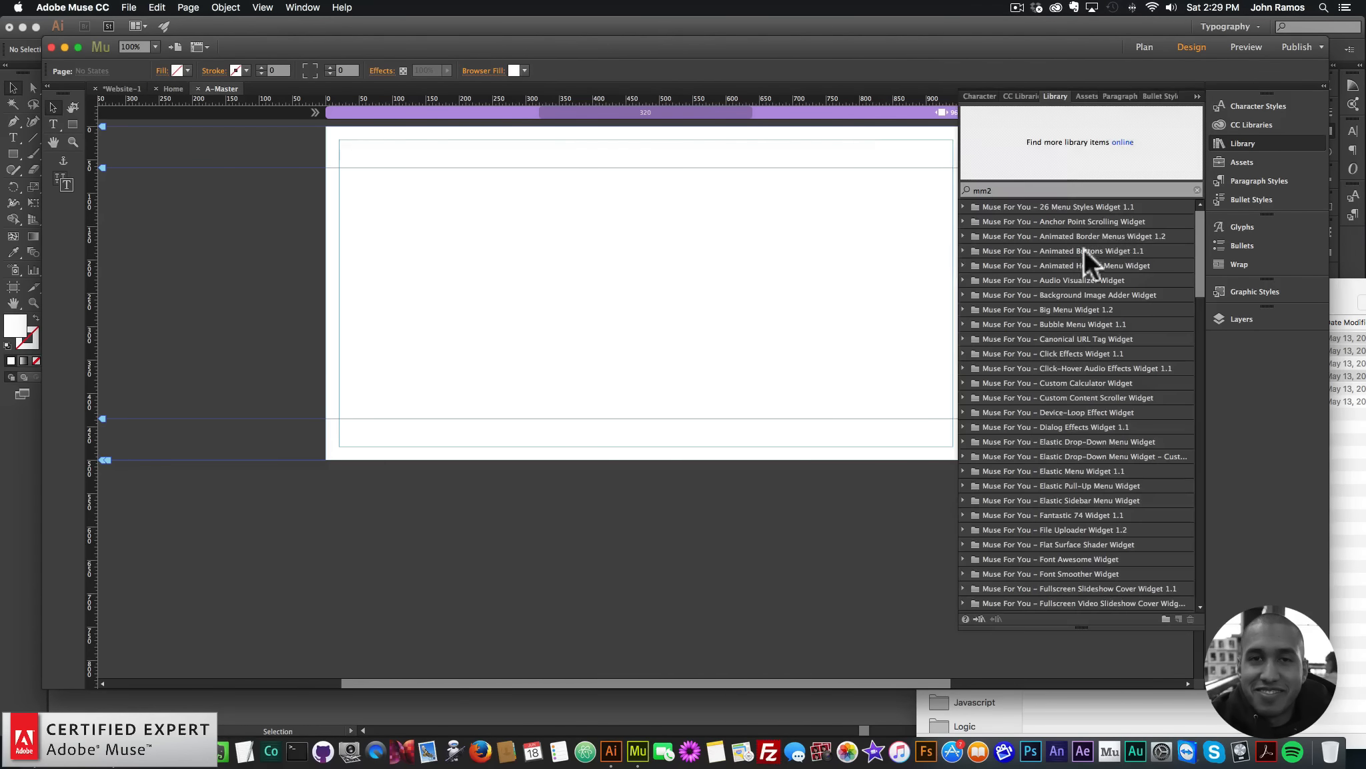
left_click(1049, 190)
type("rsm")
key("BackSpace")
key("BackSpace")
type("espons")
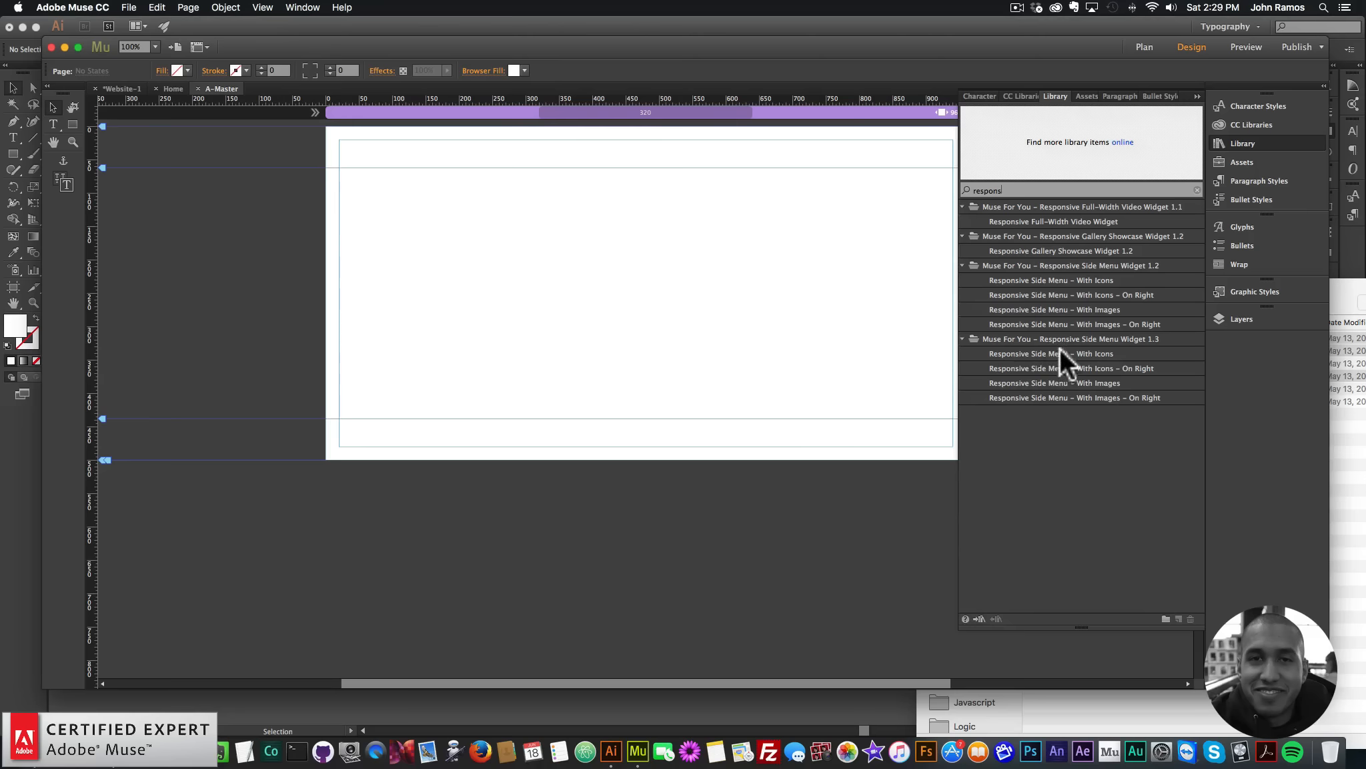
left_click(1061, 354)
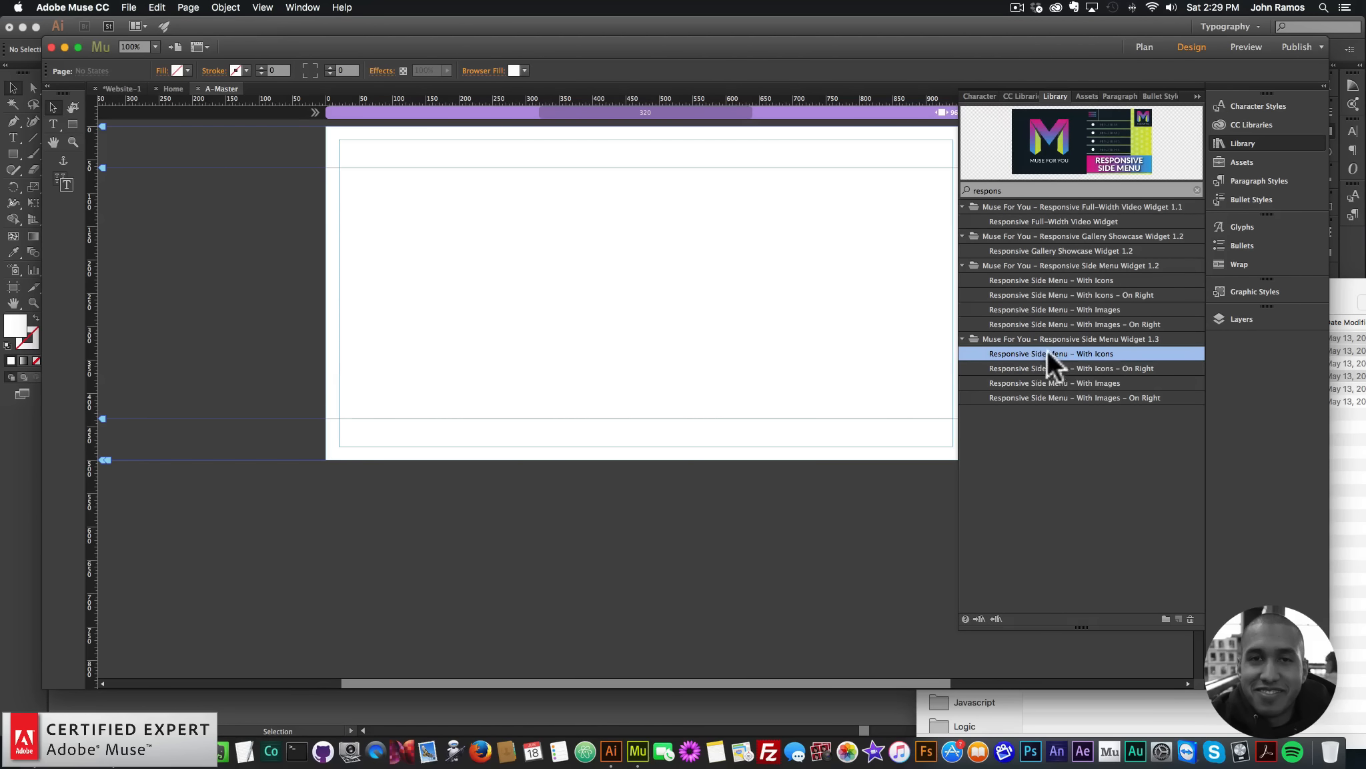
left_click_drag(1060, 352, 266, 143)
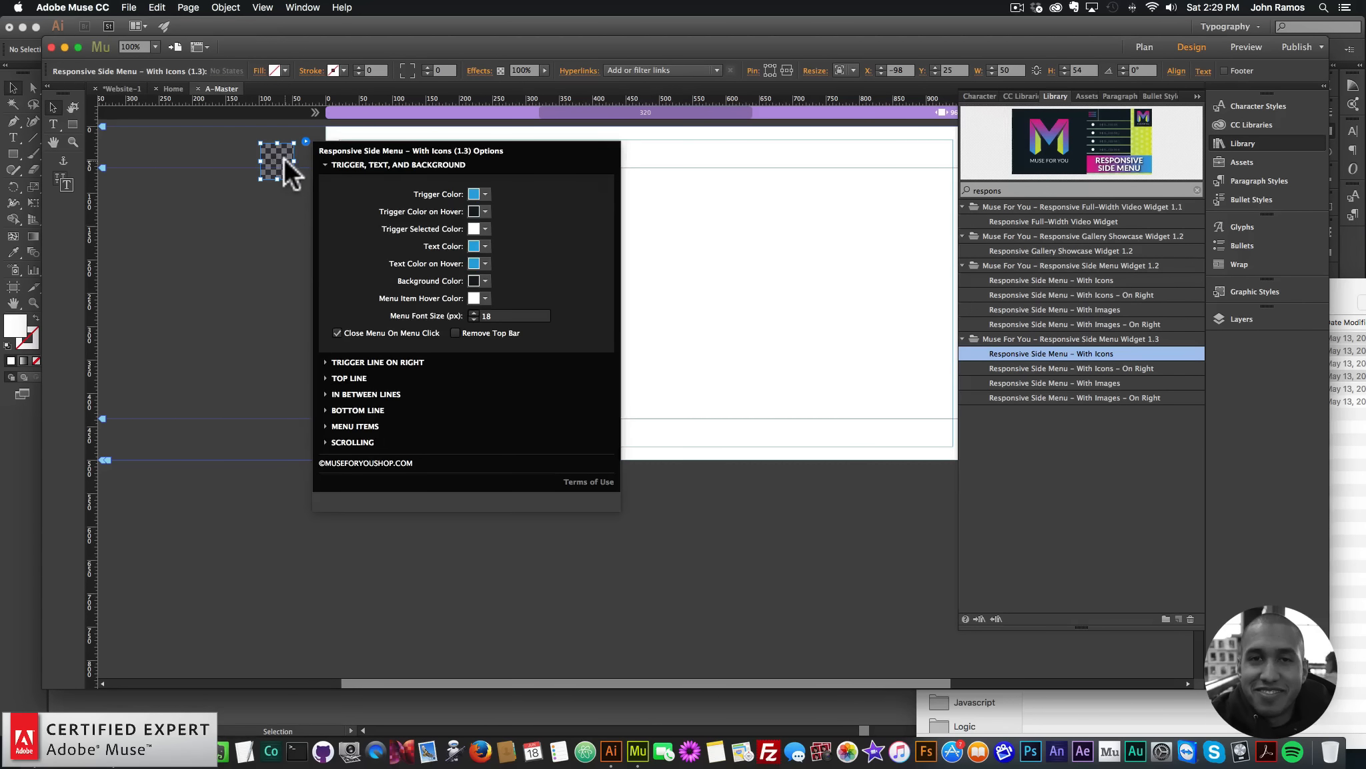
Step: Move the side menu widget against the outside of the page's upper left corner at X -50, Y 0, and collapse the library
left_click_drag(285, 158, 309, 143)
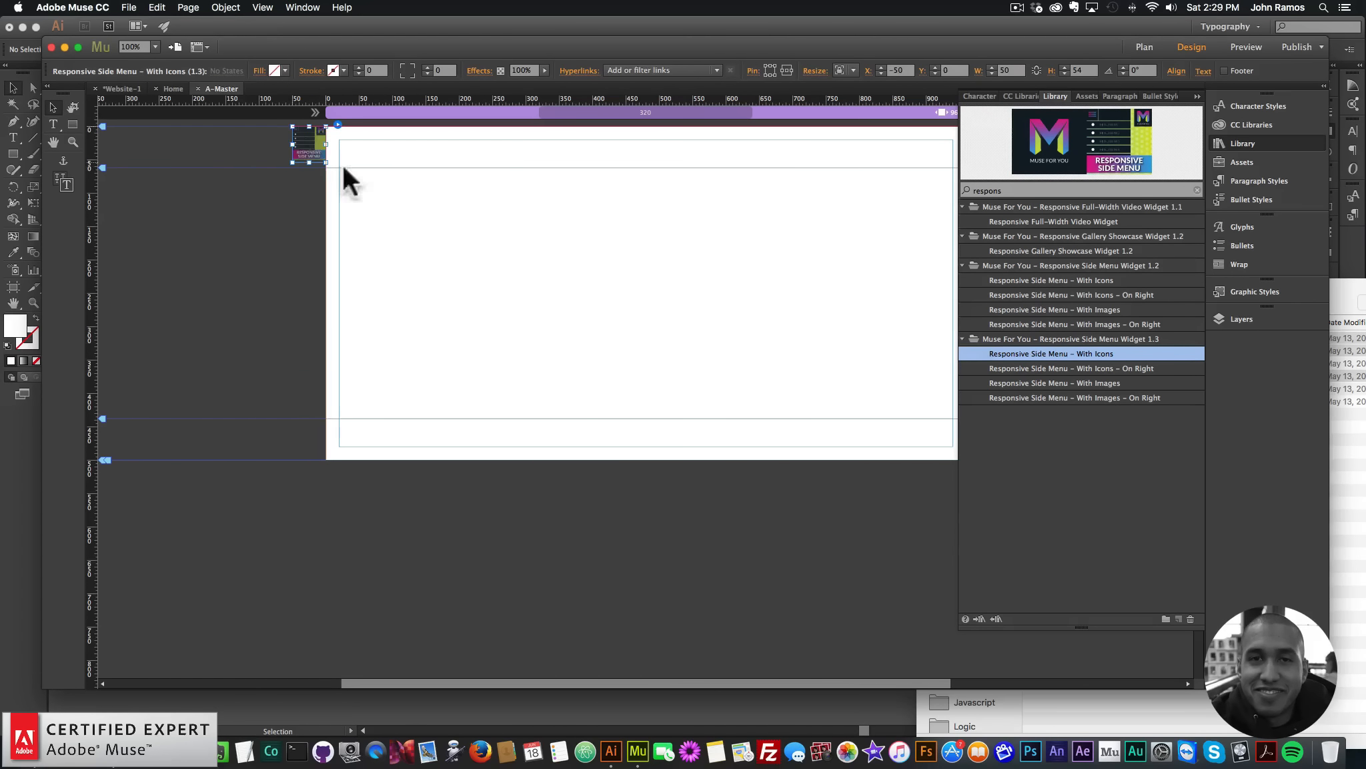
left_click(343, 164)
left_click(1225, 141)
Step: In the side menu's options, set Trigger Color to white and both Trigger Color on Hover and Trigger Selected Color to orange F05F40
left_click(324, 133)
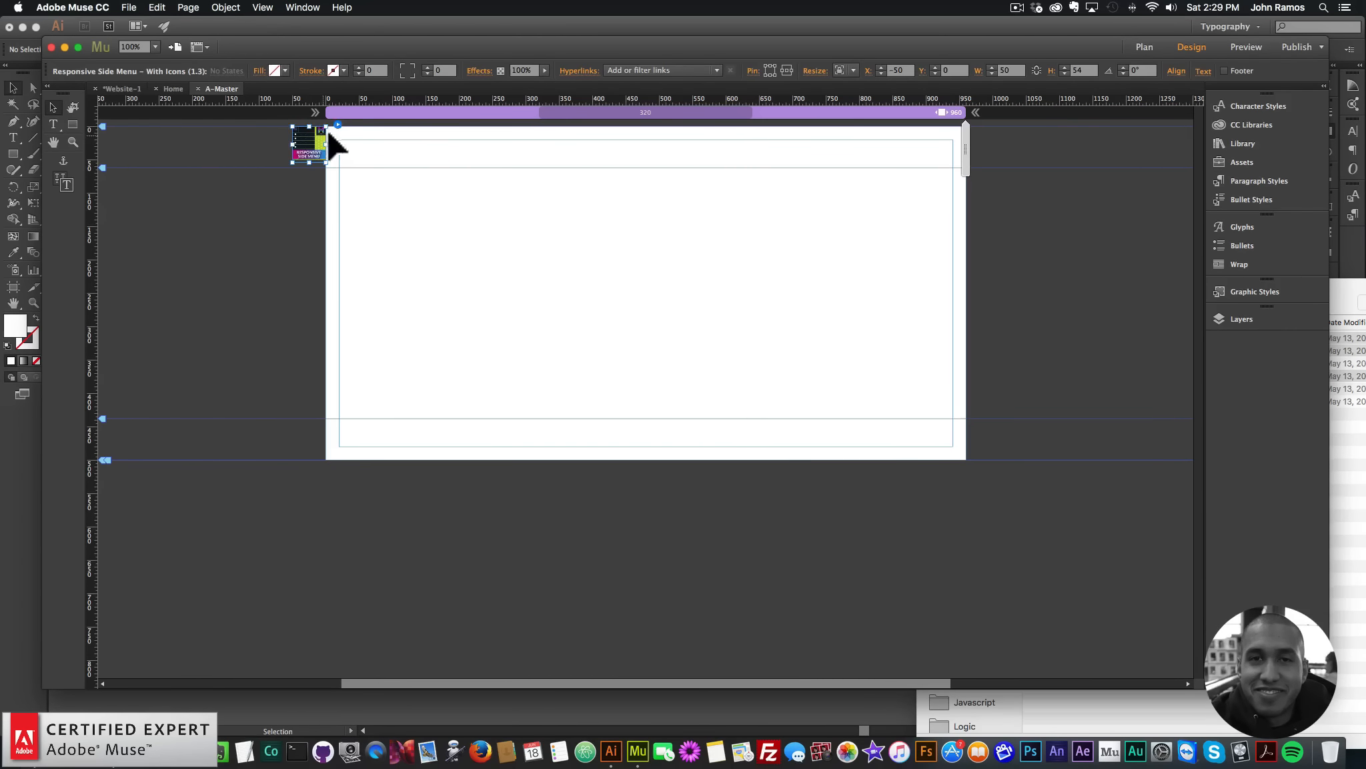
left_click(338, 124)
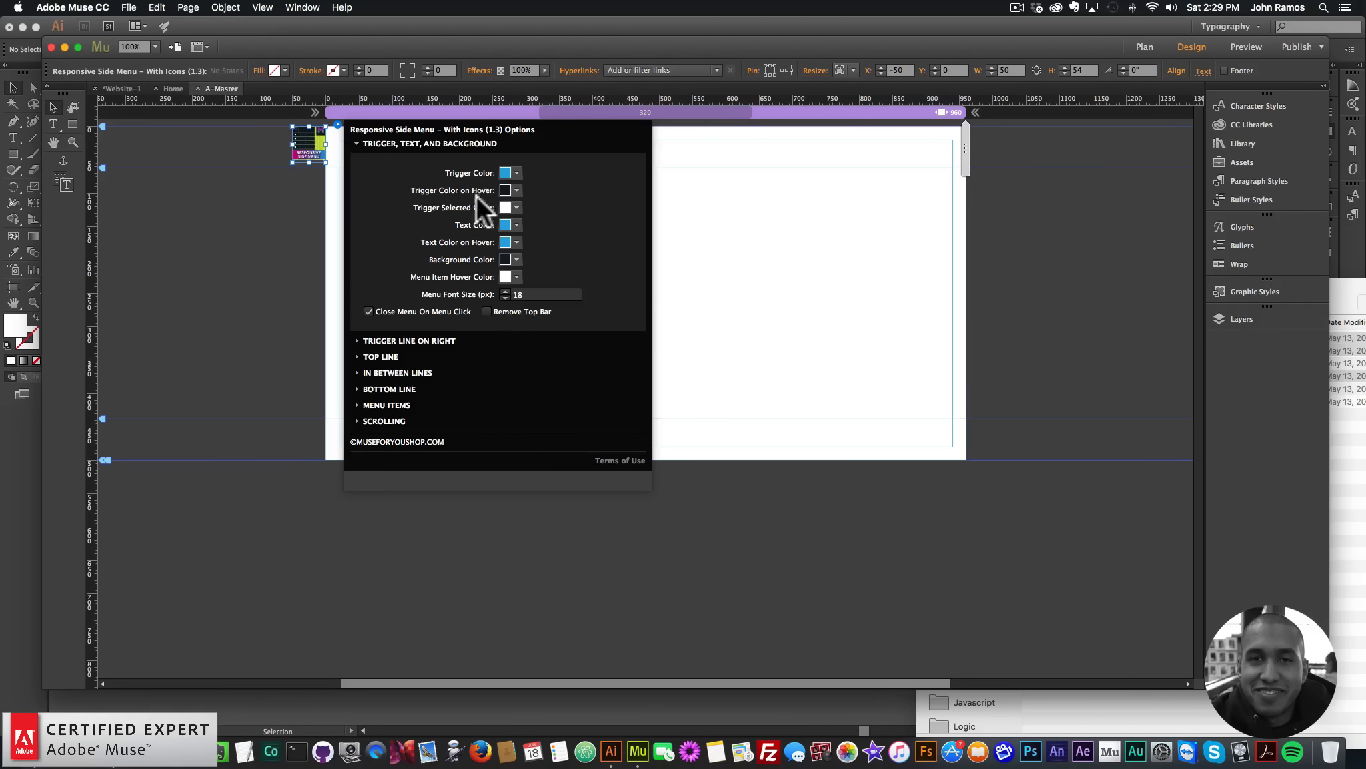
left_click(513, 174)
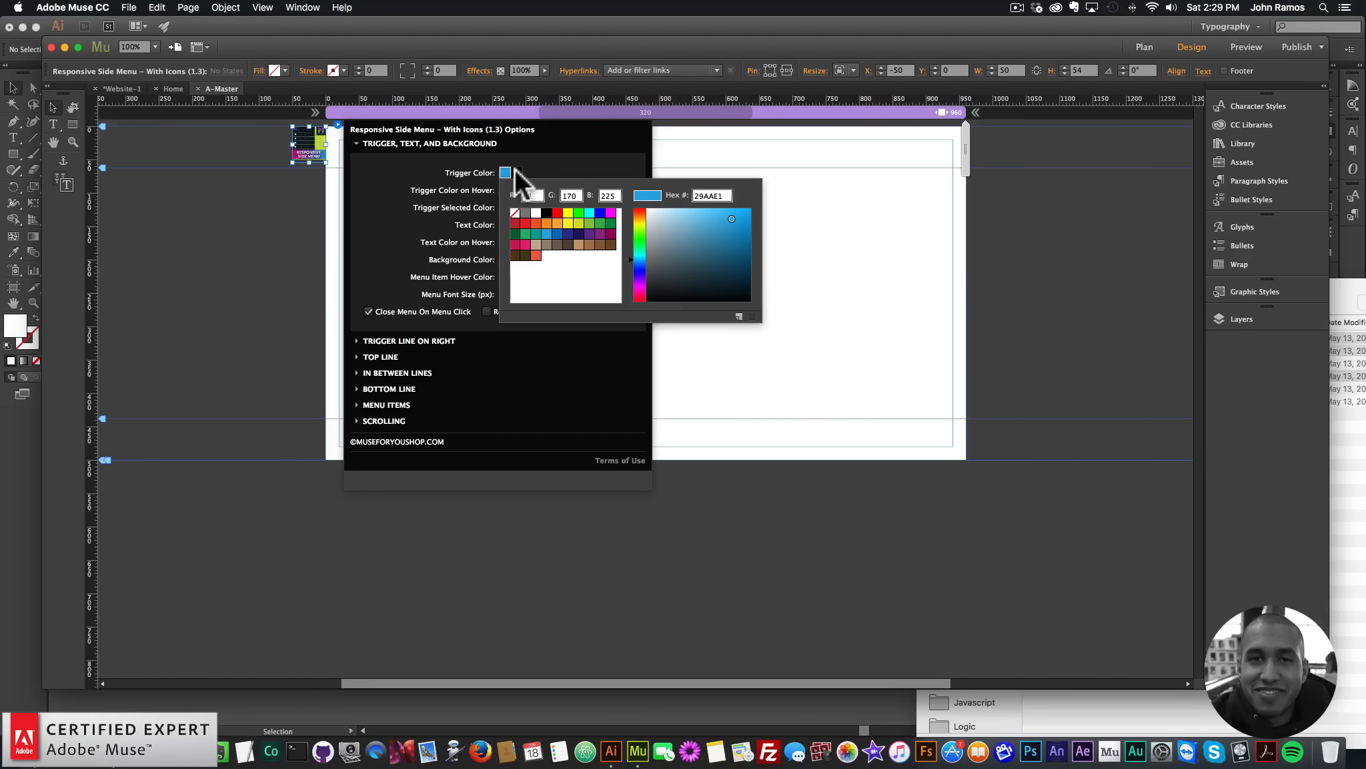
left_click(536, 213)
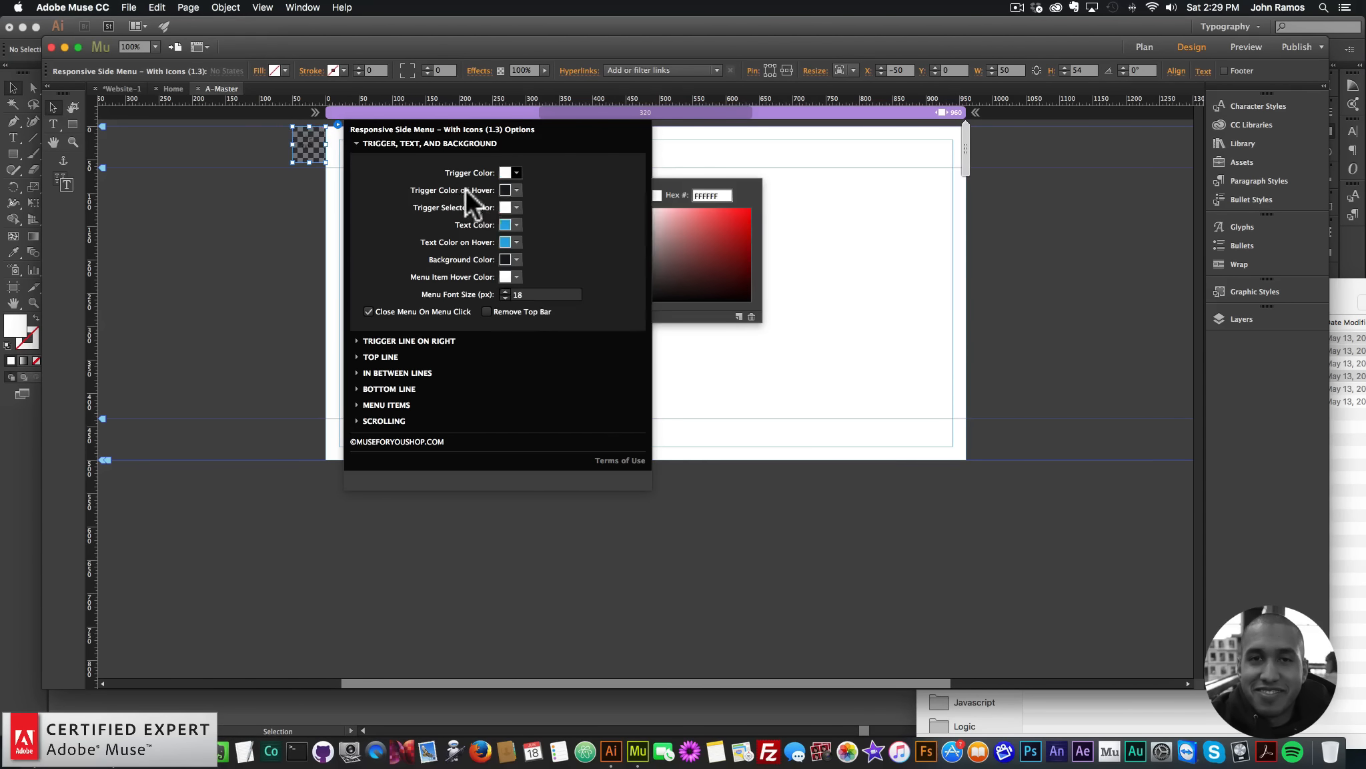
left_click(514, 190)
left_click(536, 272)
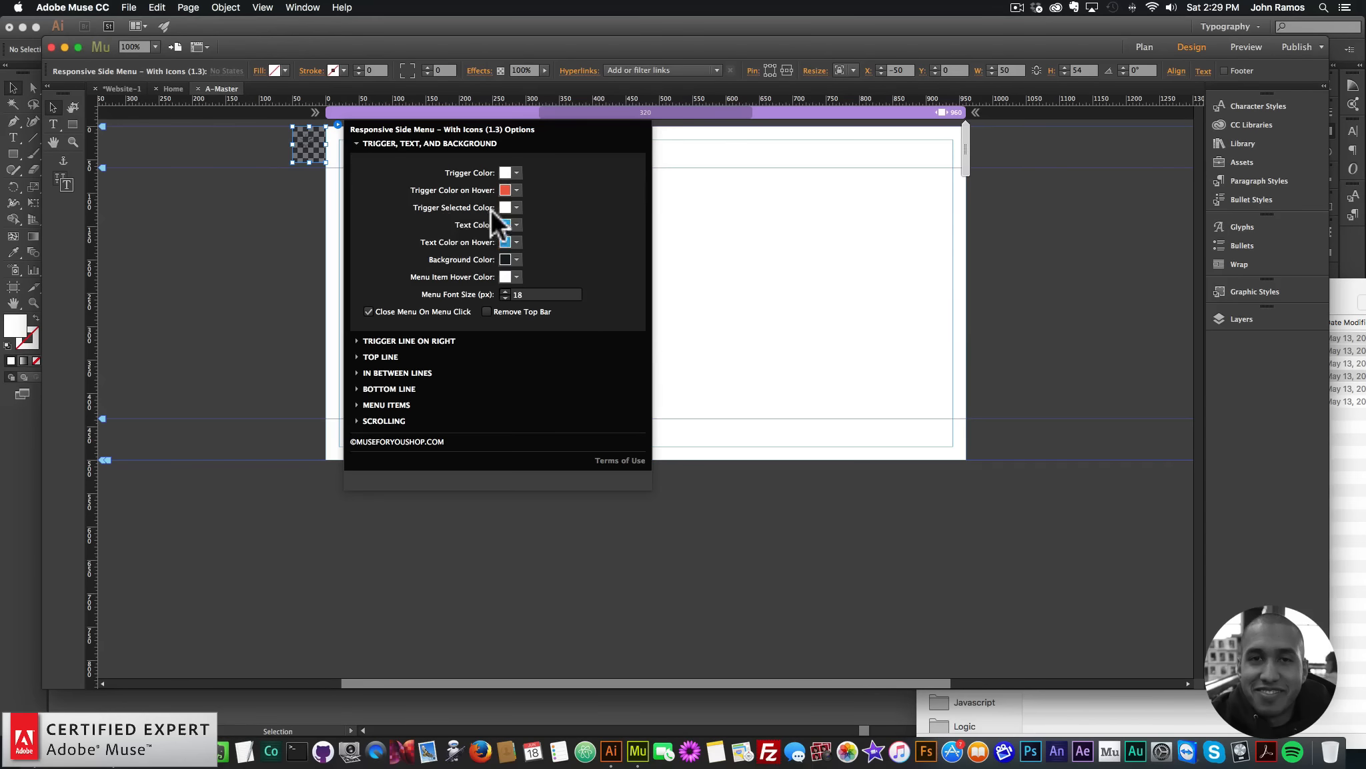
left_click(518, 207)
left_click(536, 289)
Step: Set the side menu's Text Color and Text Color on Hover to orange F05F40
left_click(513, 224)
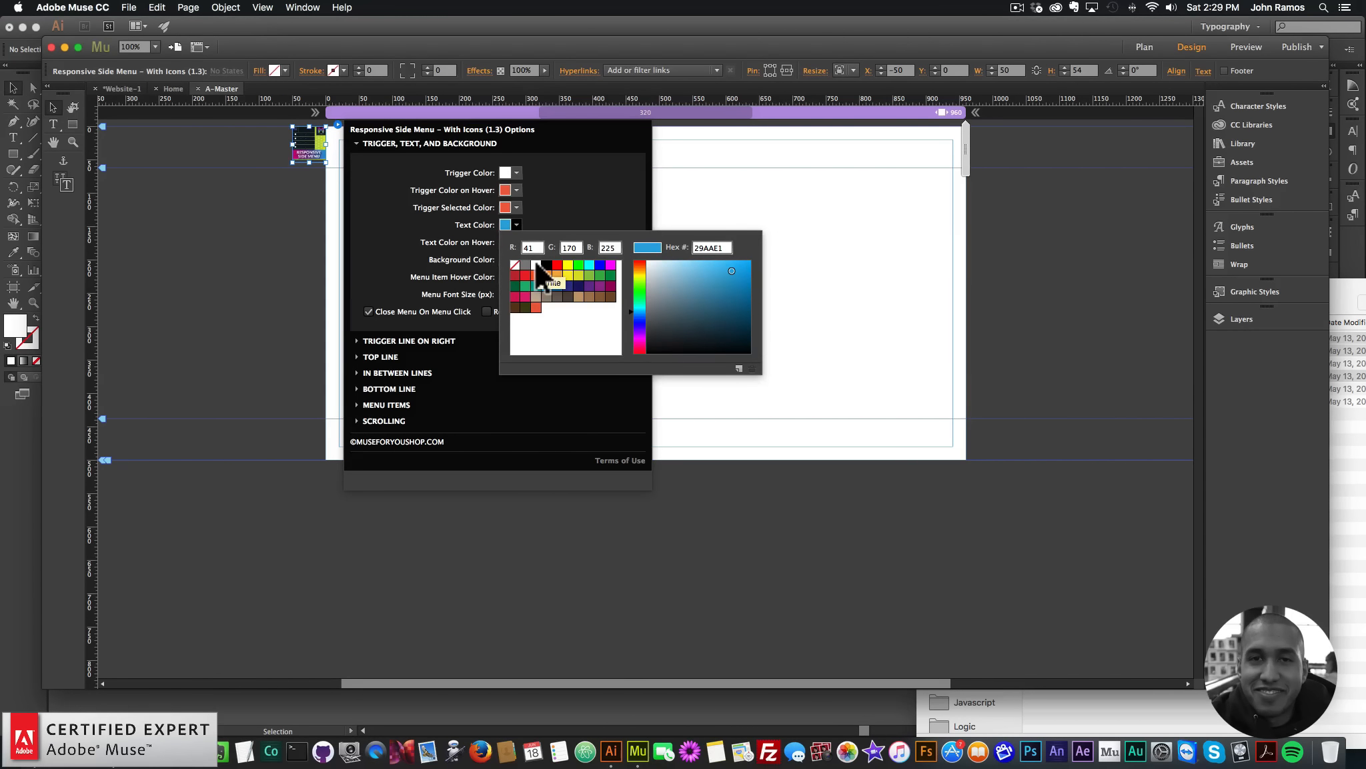
left_click(533, 283)
left_click(517, 224)
left_click(535, 306)
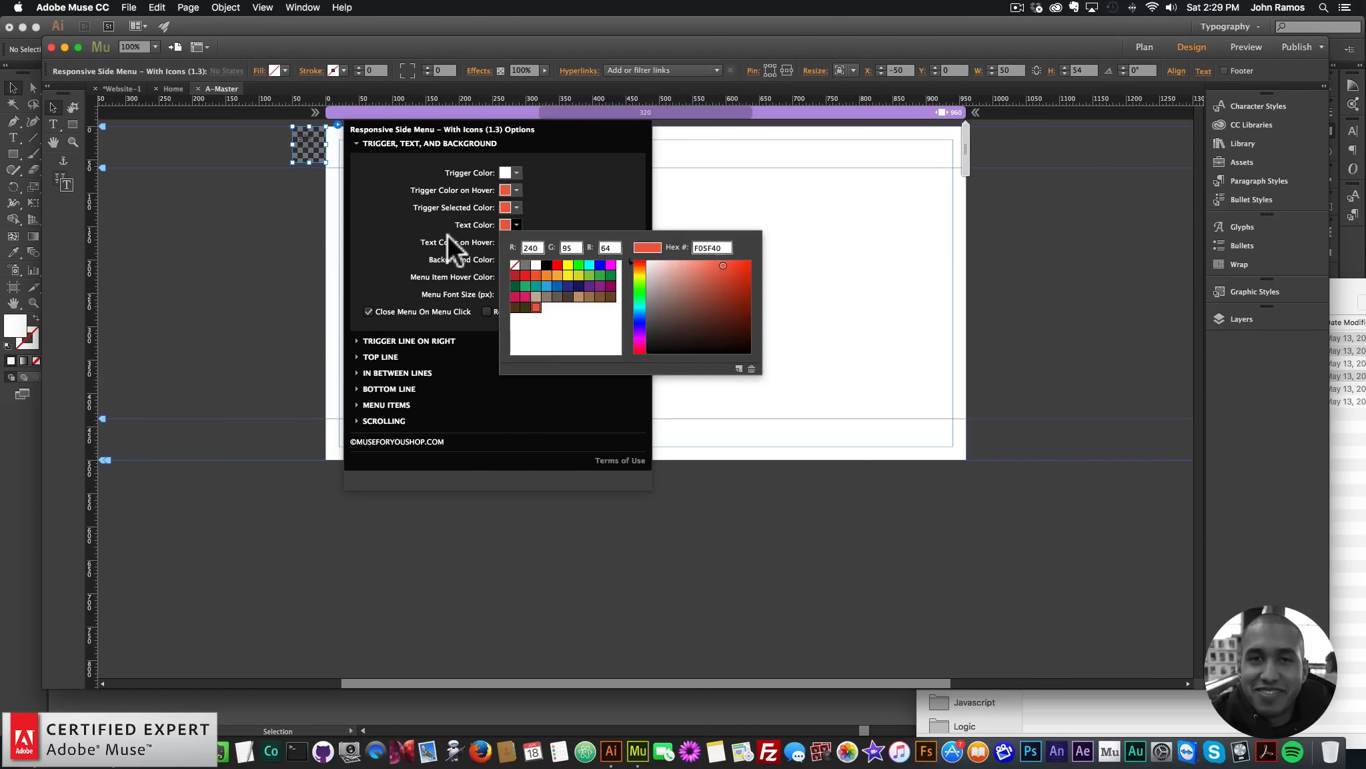
left_click(516, 242)
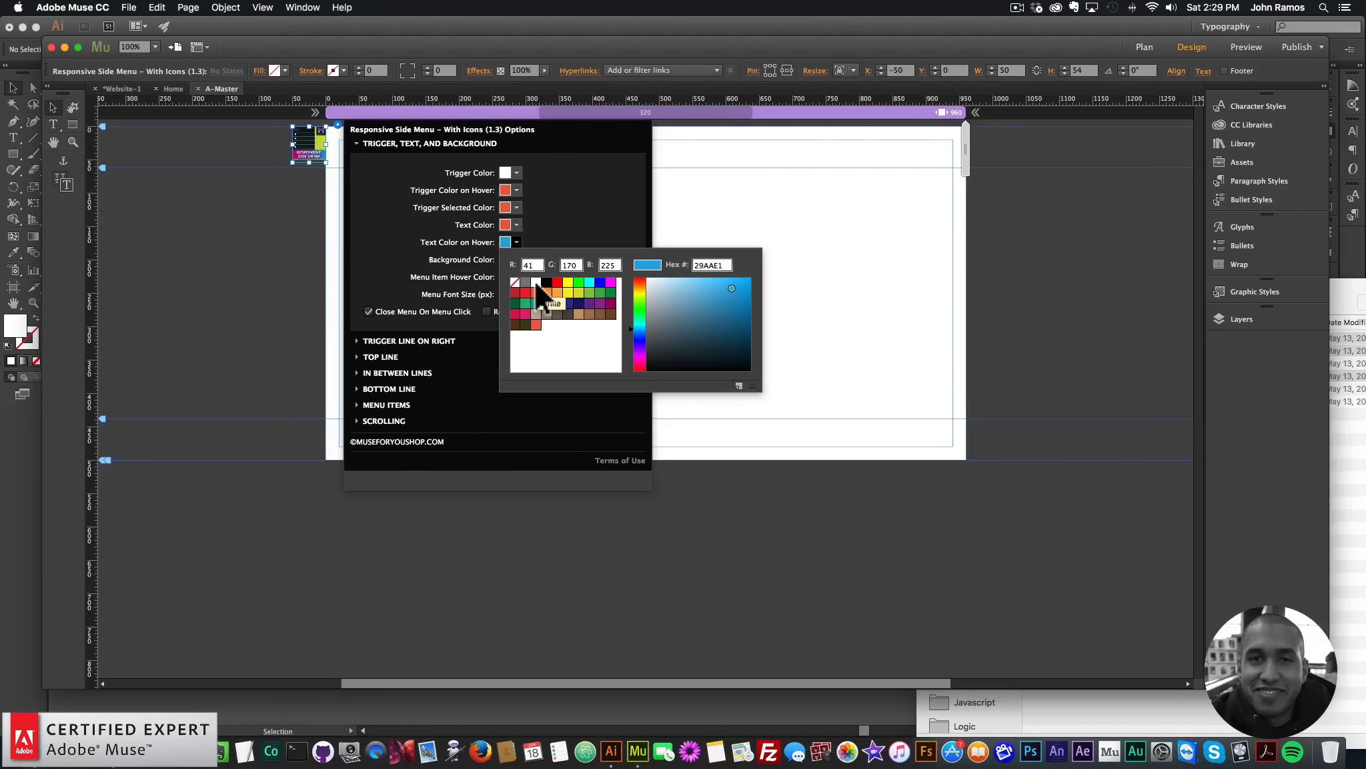
left_click(537, 323)
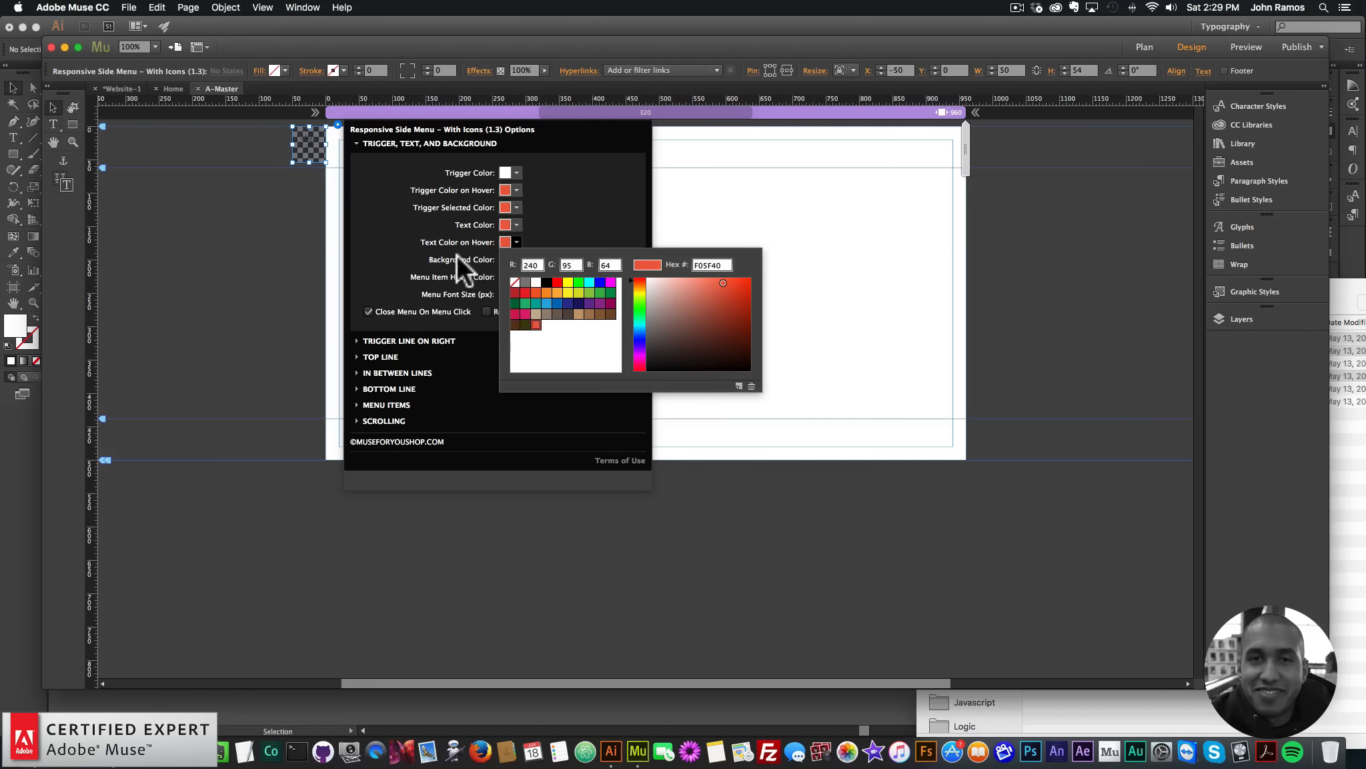
Step: Set the side menu's Background Color and Menu Item Hover Color to white
left_click(517, 259)
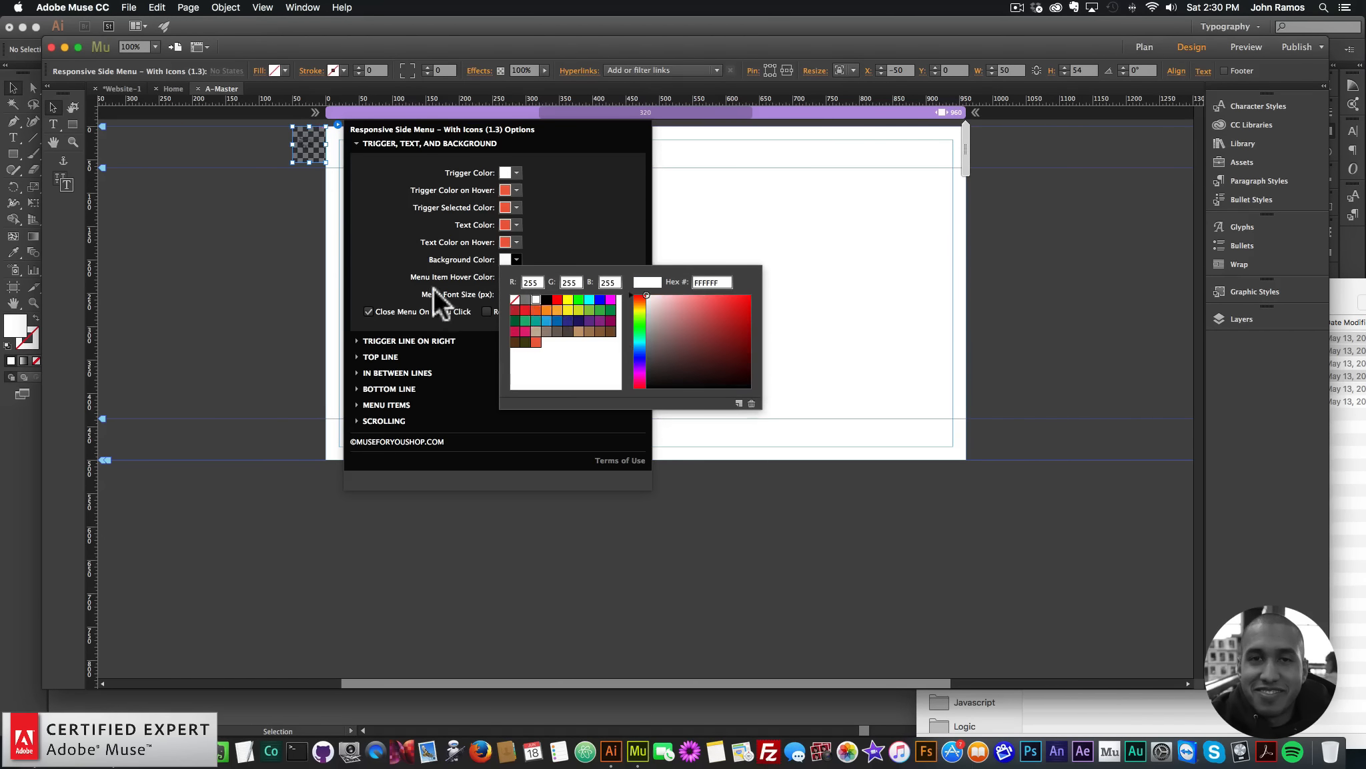
left_click(515, 292)
left_click(516, 277)
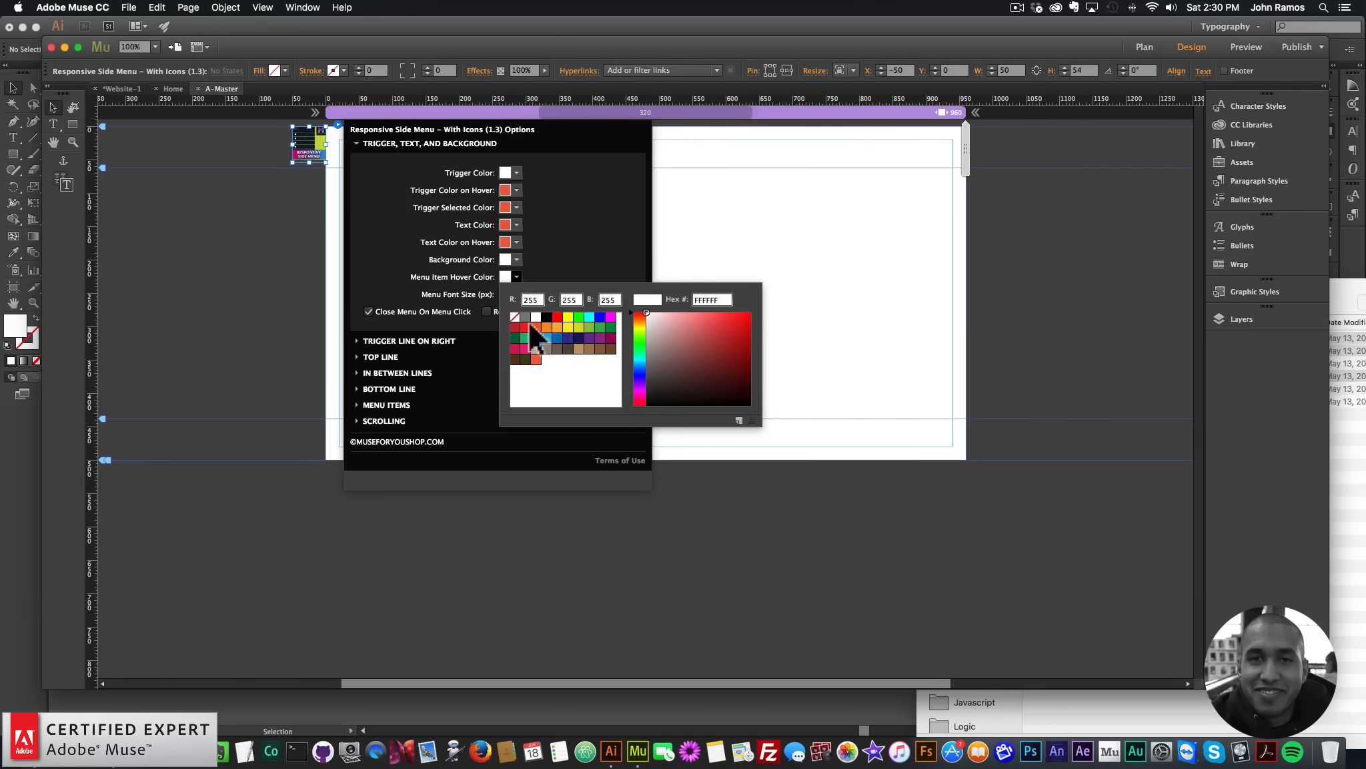
left_click(529, 314)
Step: Set the side menu's Right Line Color and Top Line Color to orange F05F40
left_click(421, 341)
left_click(516, 370)
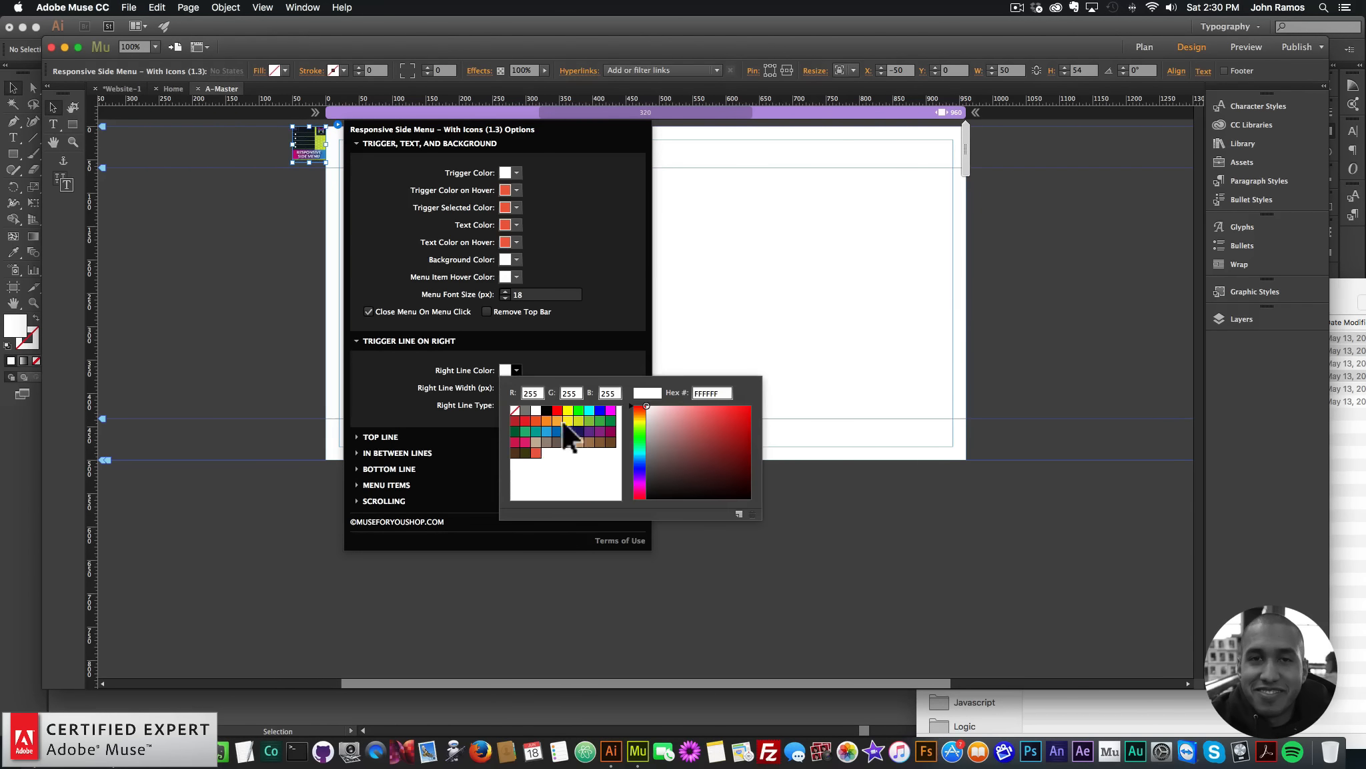
left_click(535, 452)
left_click(383, 435)
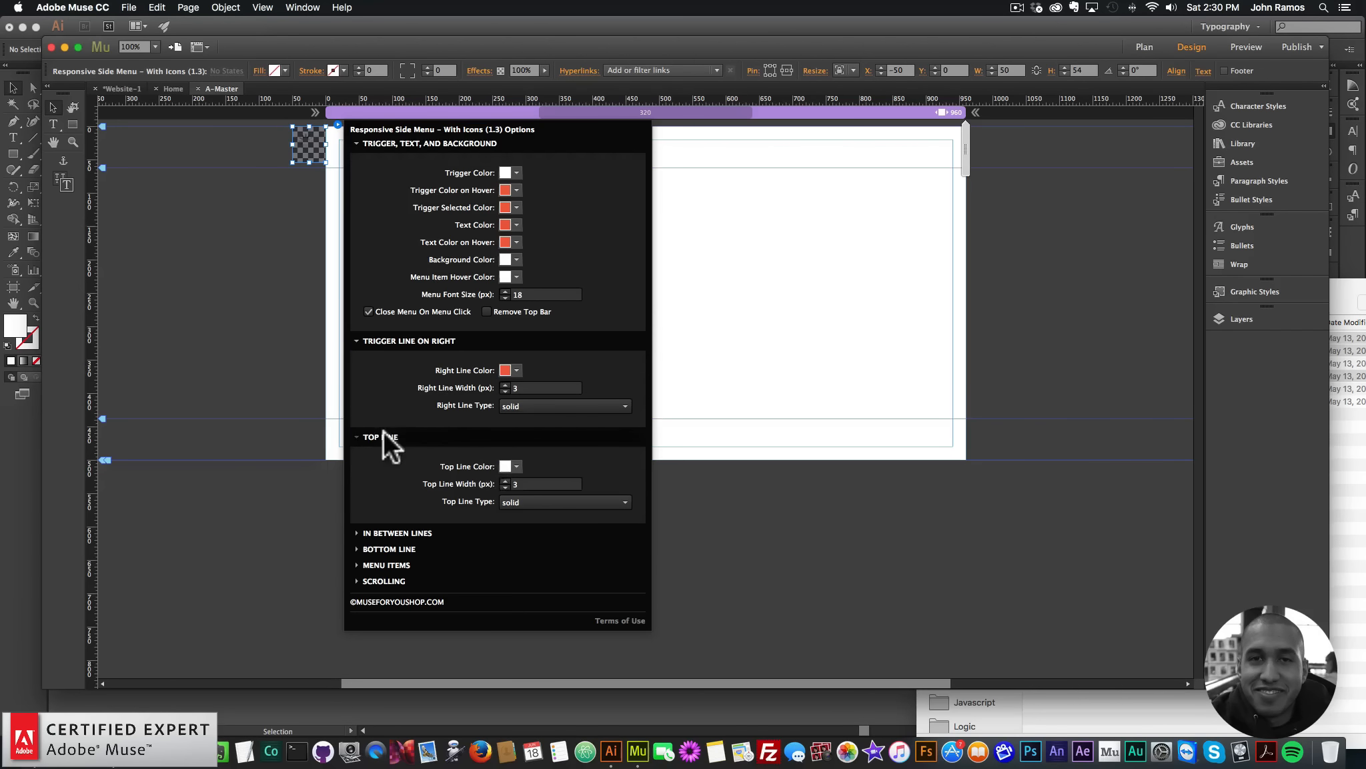
left_click(518, 465)
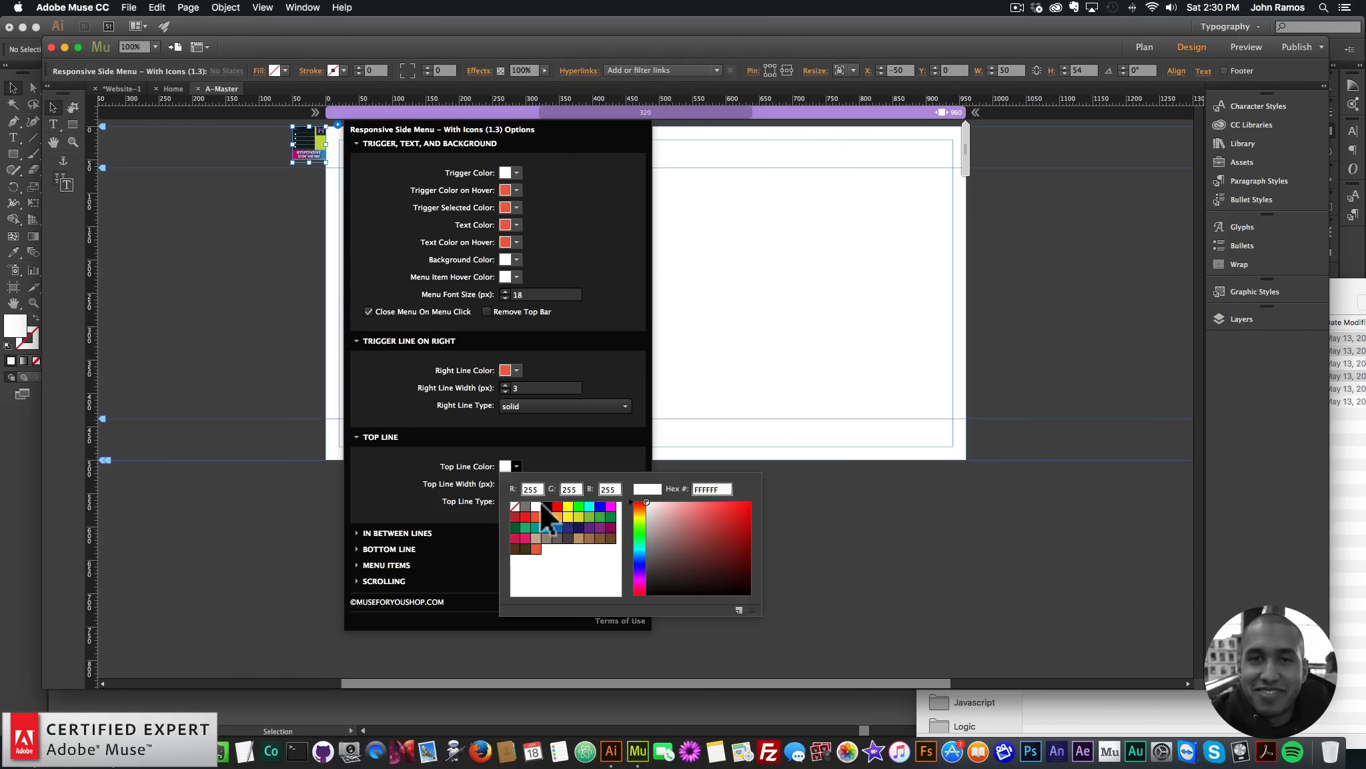
left_click(535, 541)
Step: Set the side menu's In Between Line Color and Bottom Line Color to orange F05F40 and close the options
left_click(482, 535)
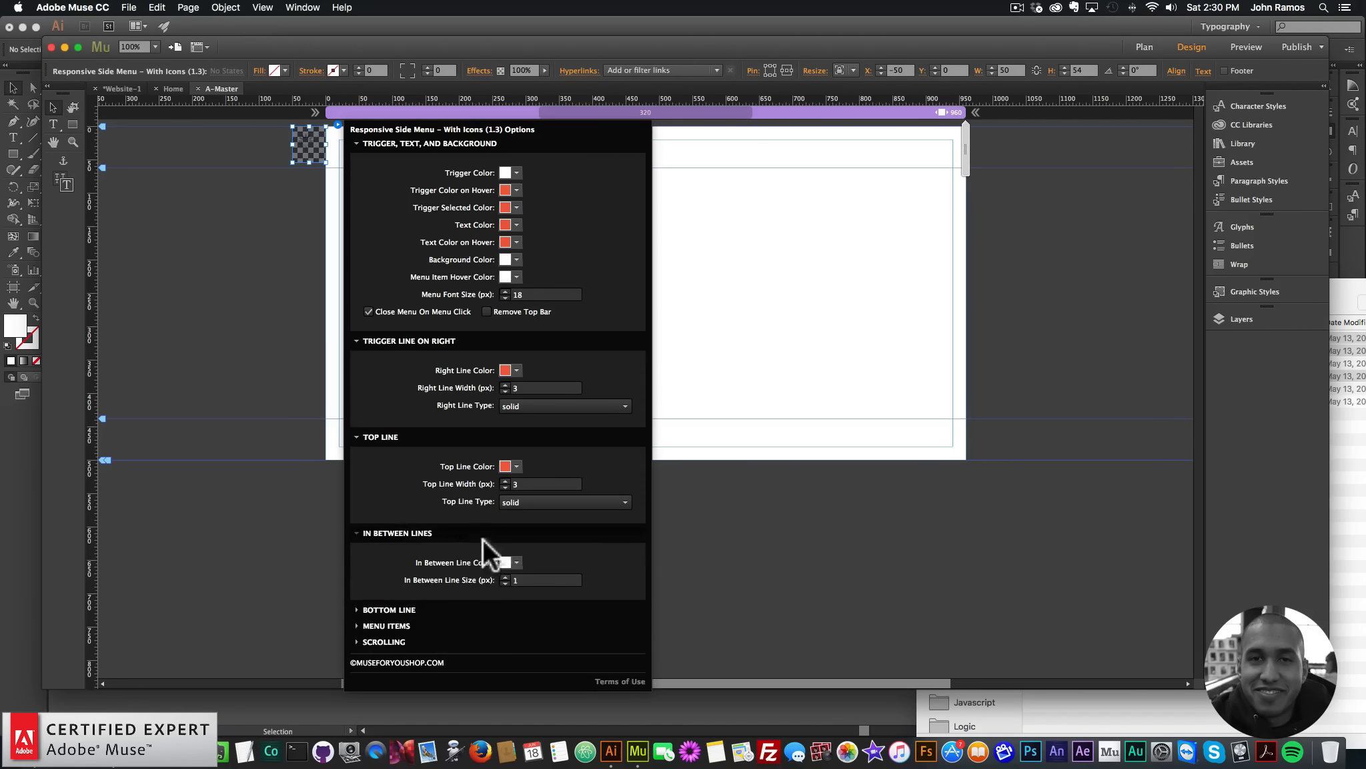
left_click(517, 563)
left_click(534, 644)
left_click(421, 609)
left_click(514, 602)
left_click(535, 529)
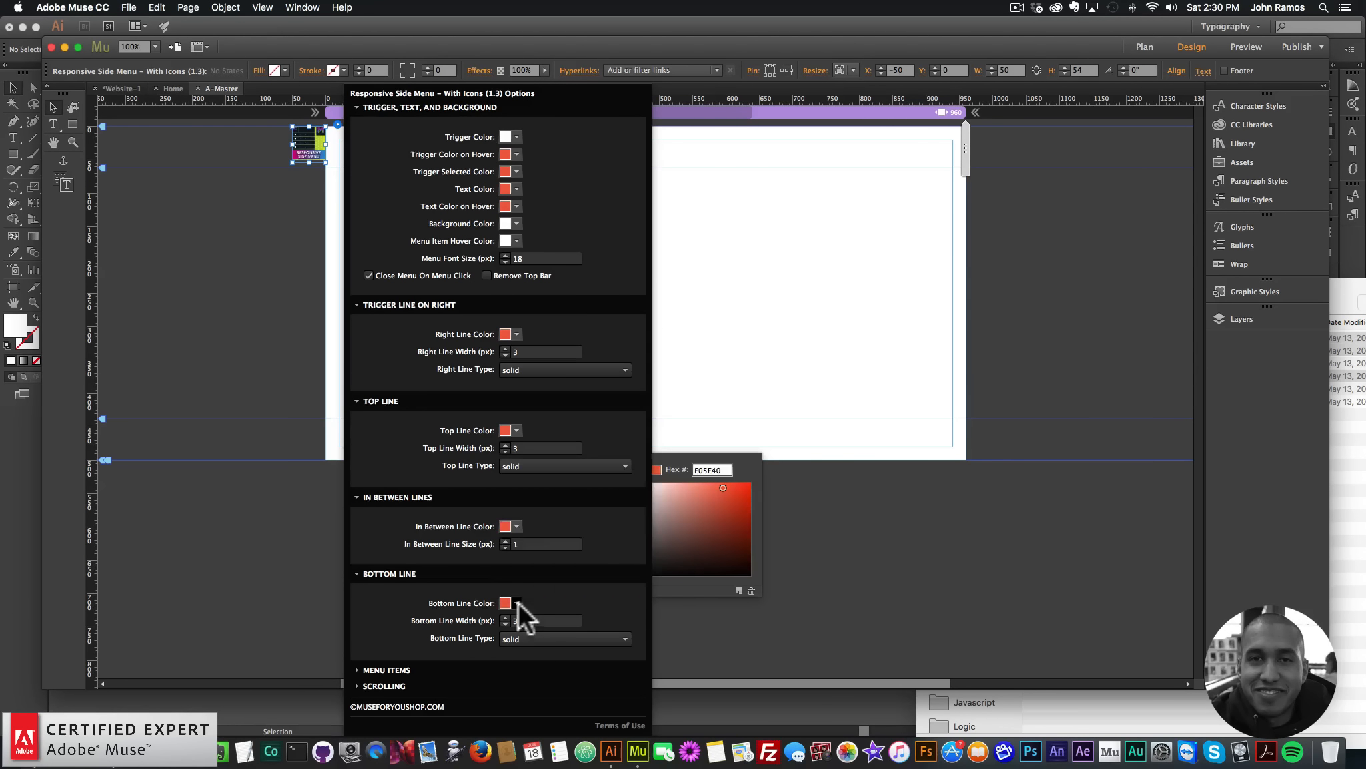
left_click(517, 602)
left_click(548, 598)
left_click(518, 603)
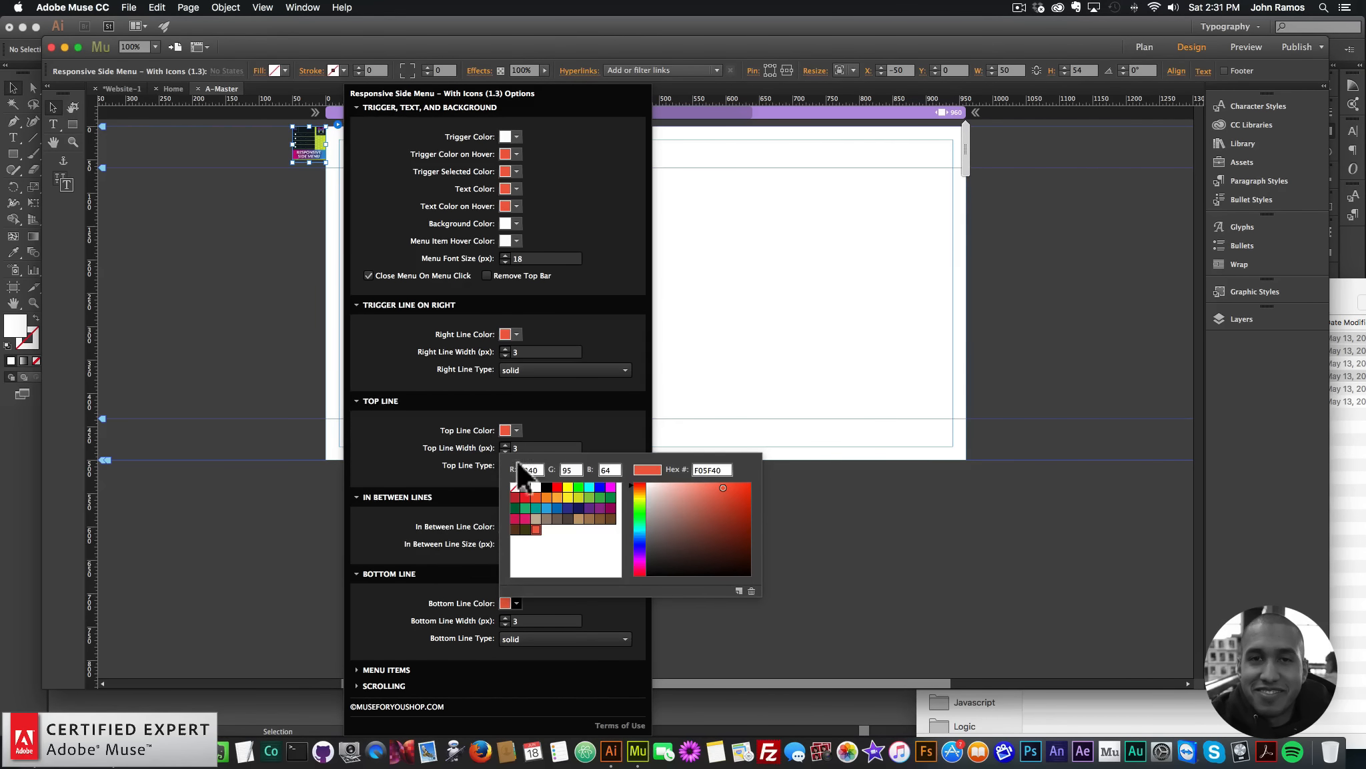
left_click(402, 513)
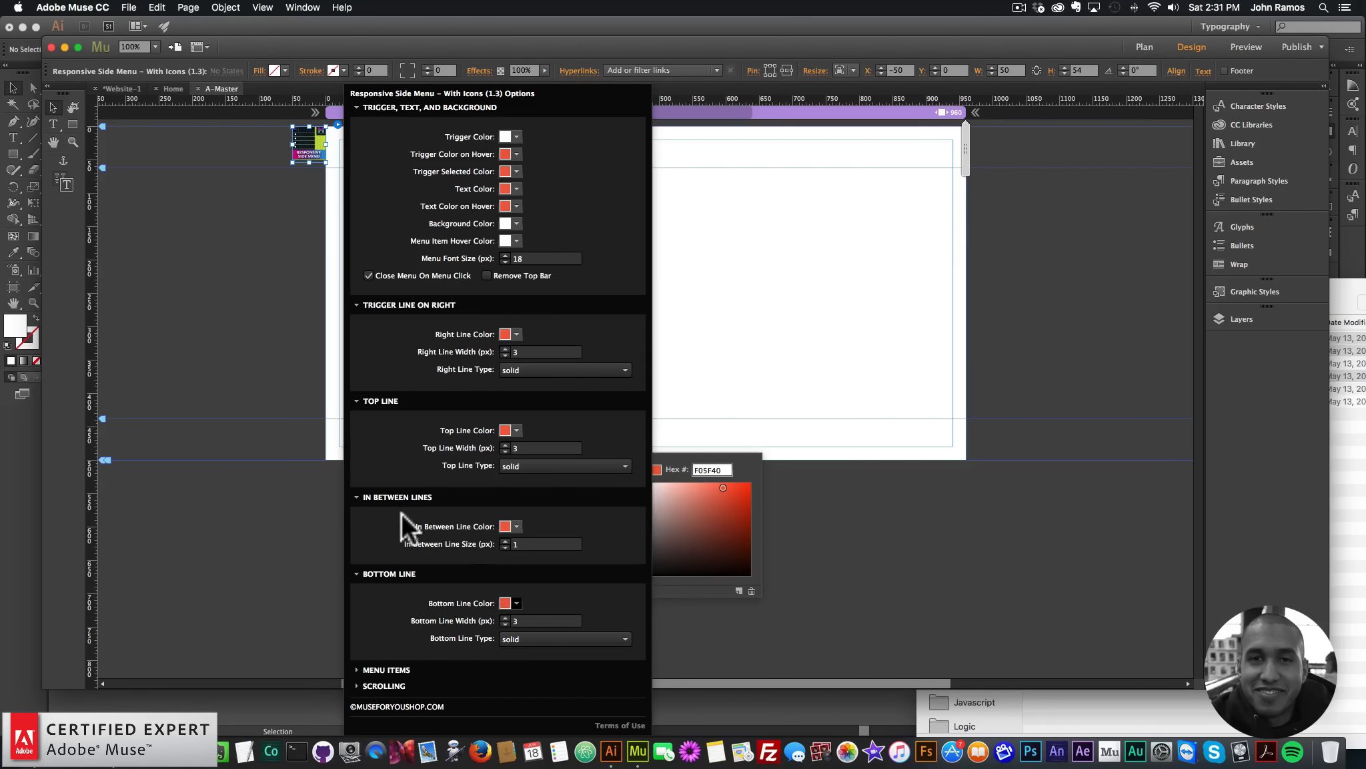
left_click(812, 247)
Step: Preview the A-Master page in the browser, test the side menu trigger and return to Adobe Muse
left_click(129, 7)
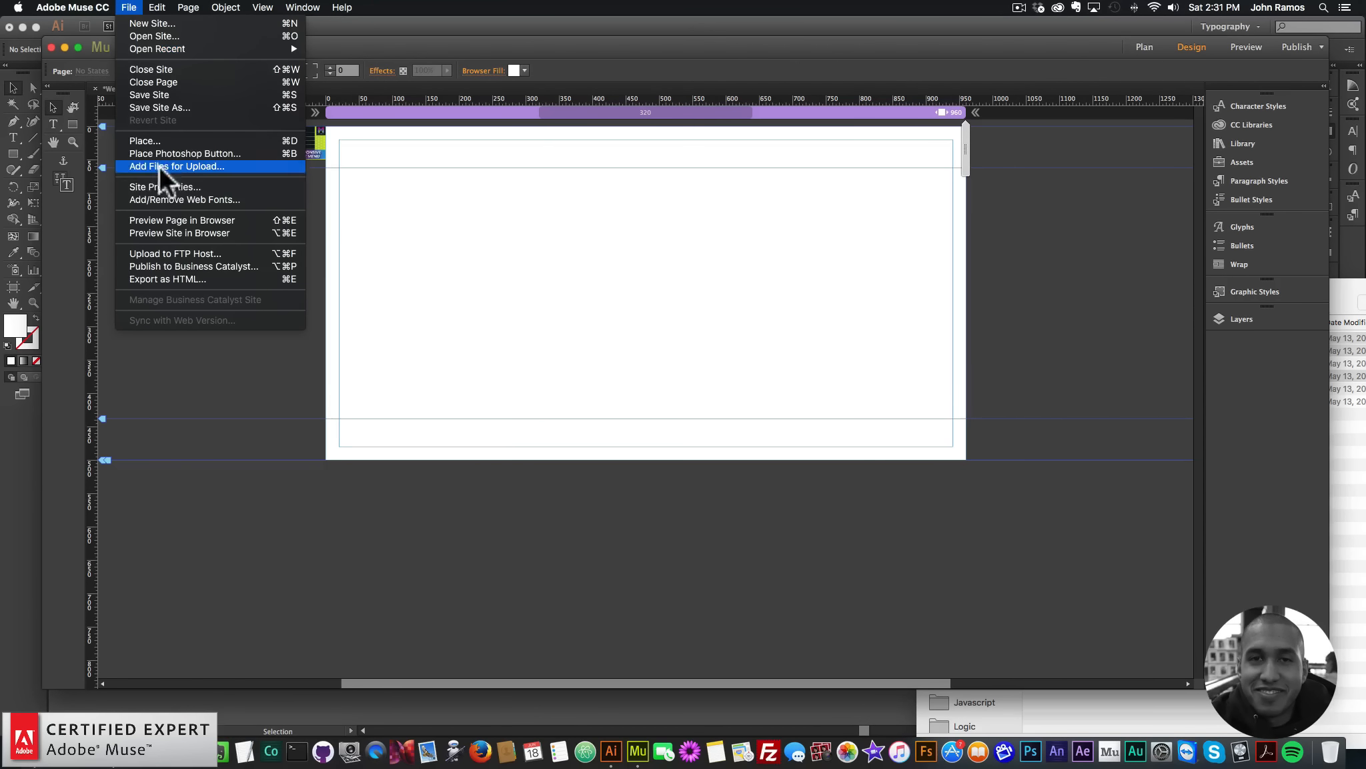
left_click(171, 220)
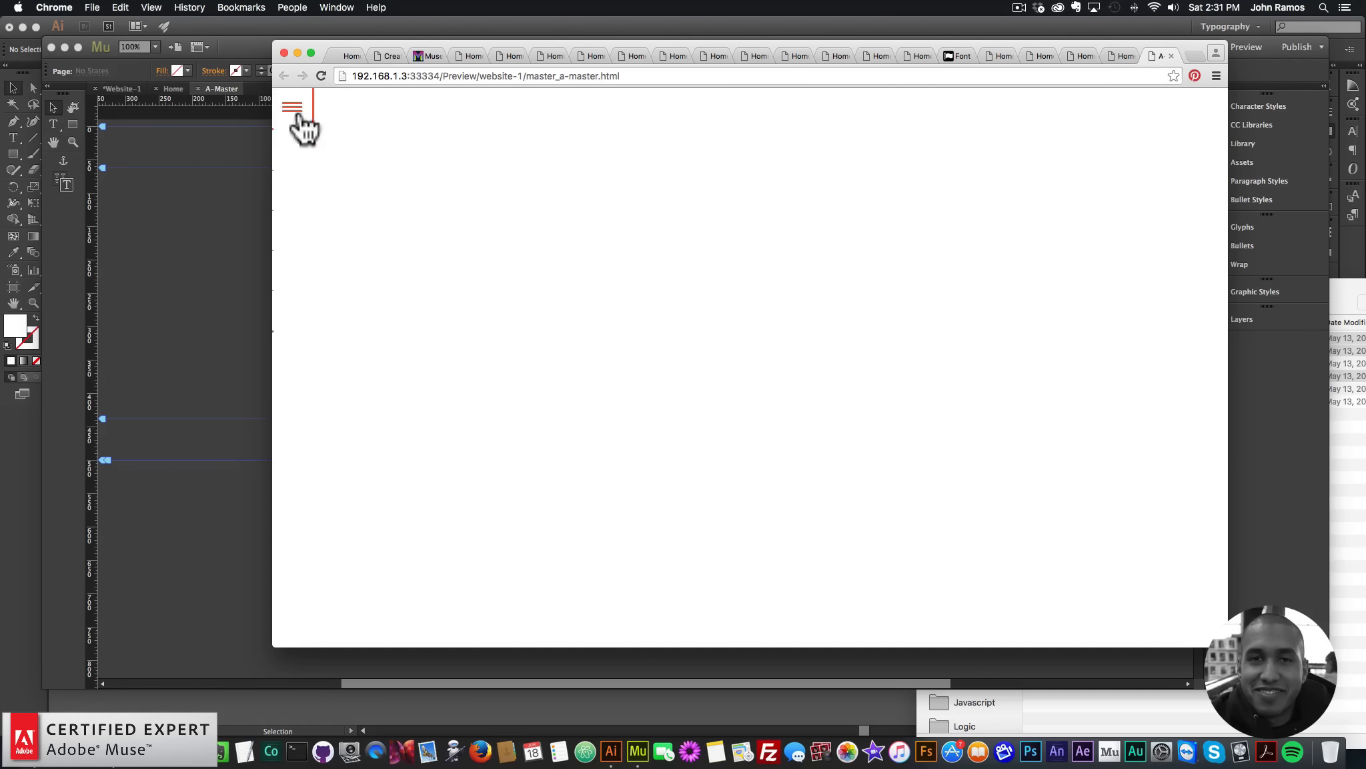
left_click(293, 108)
left_click(195, 195)
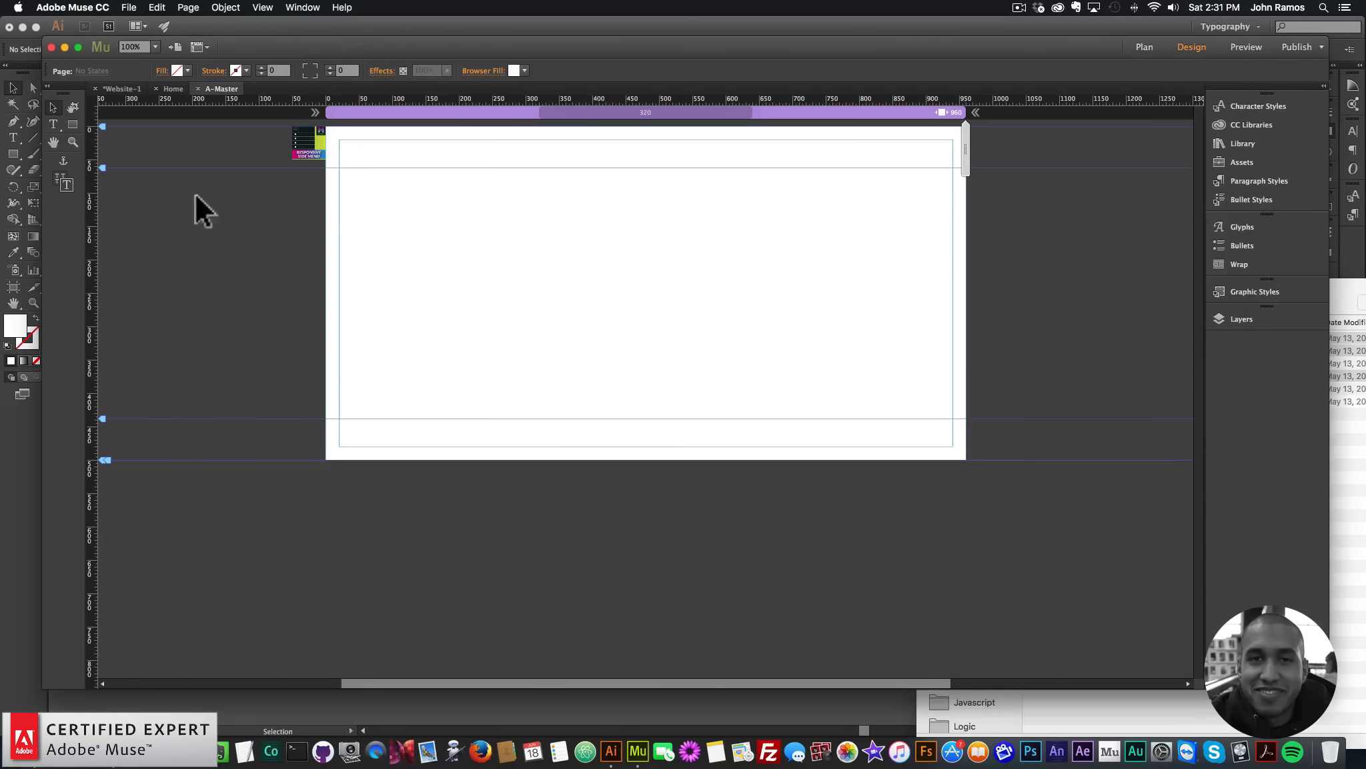
Step: Set the side menu's Trigger Color and Menu Item Hover Color to F05F40, and Trigger Color on Hover and Text Color on Hover to white
left_click(318, 131)
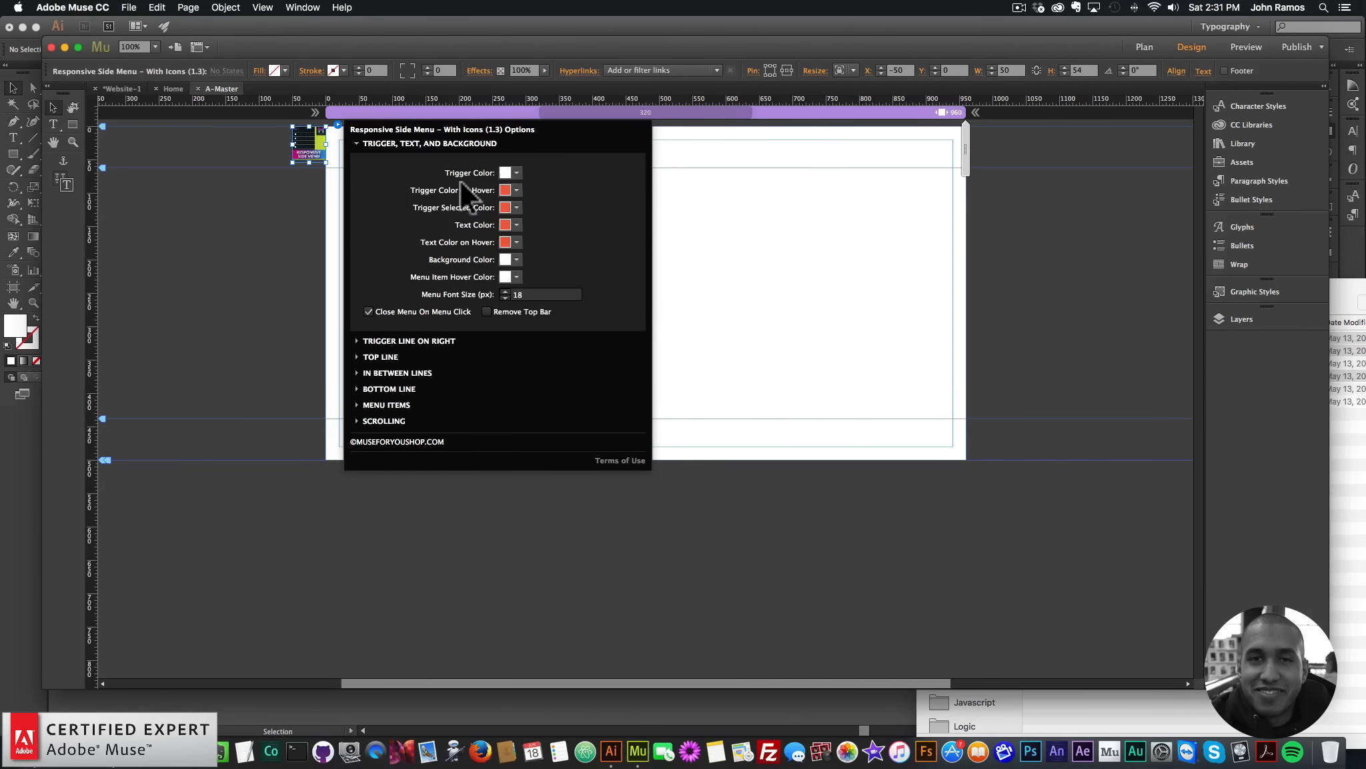
left_click(519, 173)
left_click(535, 249)
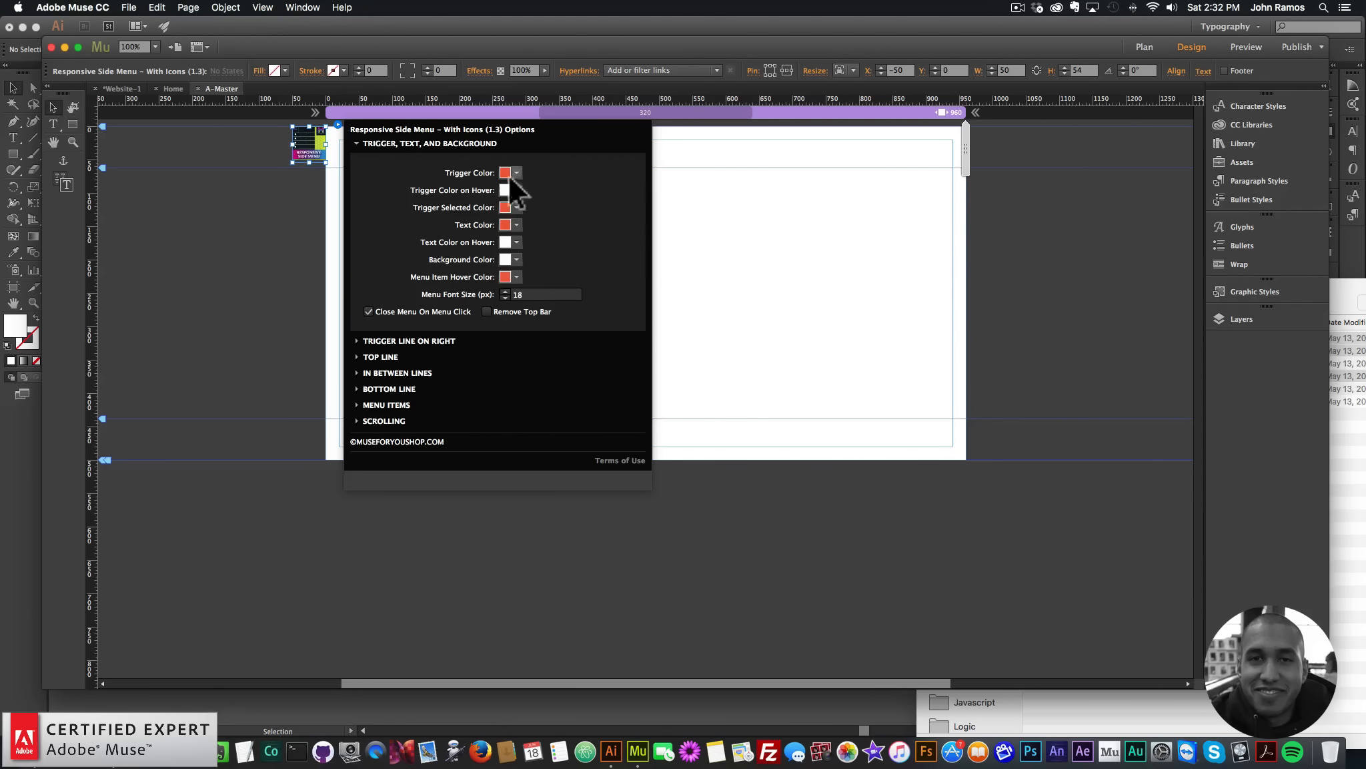
Step: Preview the whole site in the browser, open the side menu to check its item colors and return to Adobe Muse
left_click(129, 7)
left_click(188, 227)
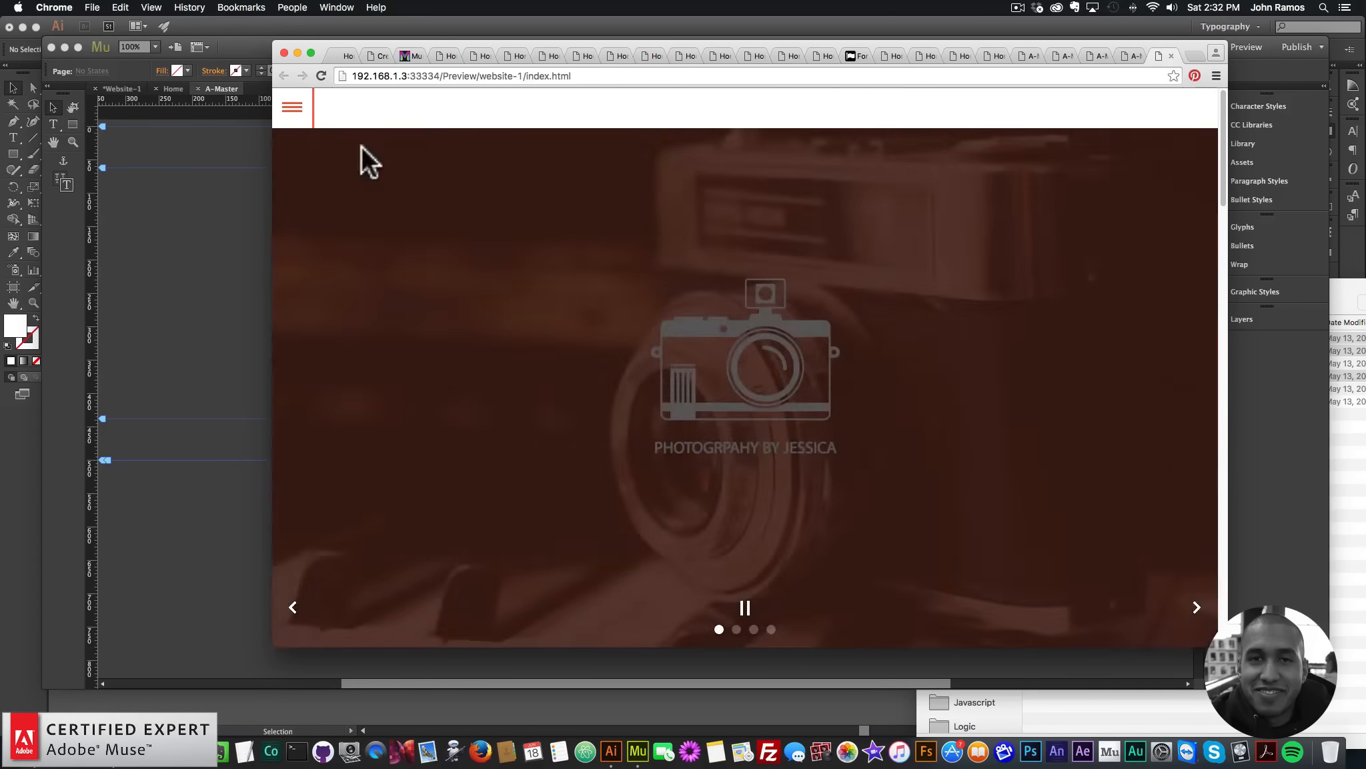
left_click(292, 108)
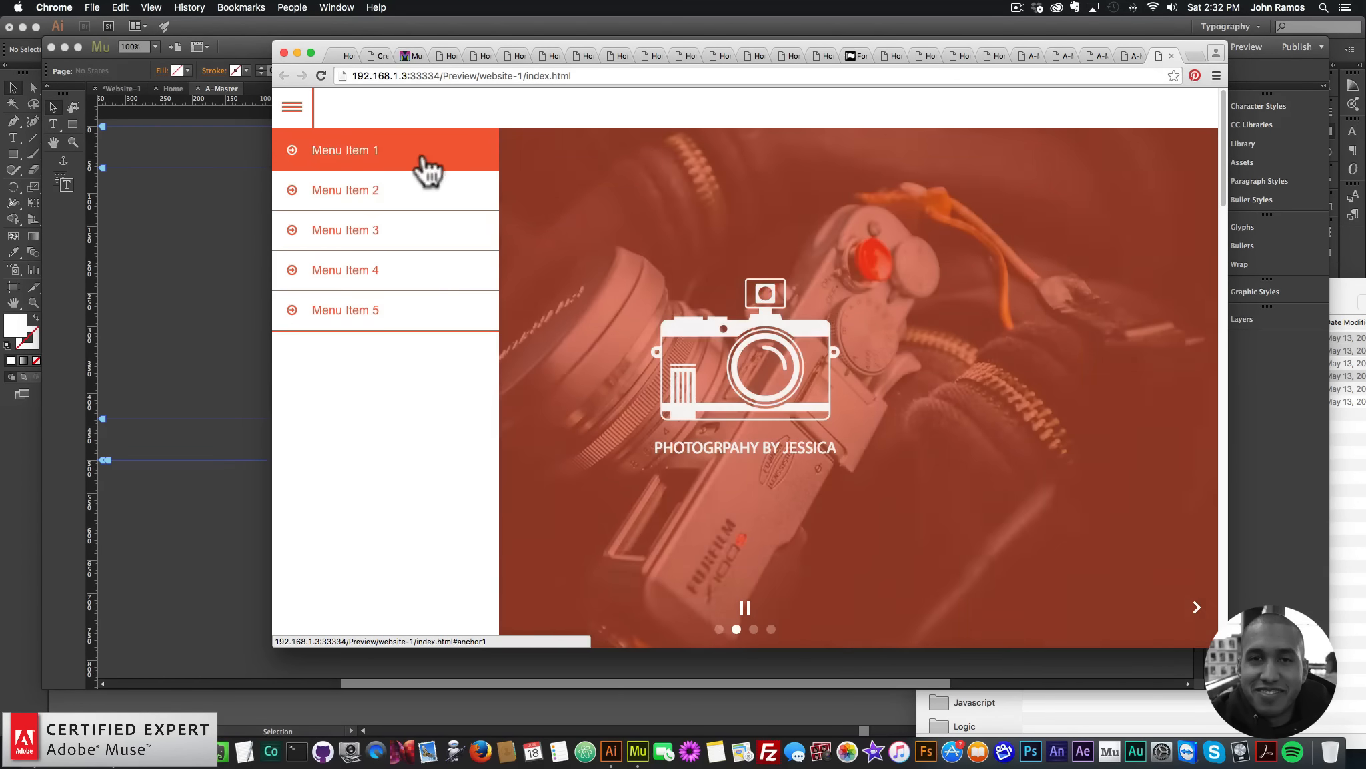
left_click(189, 274)
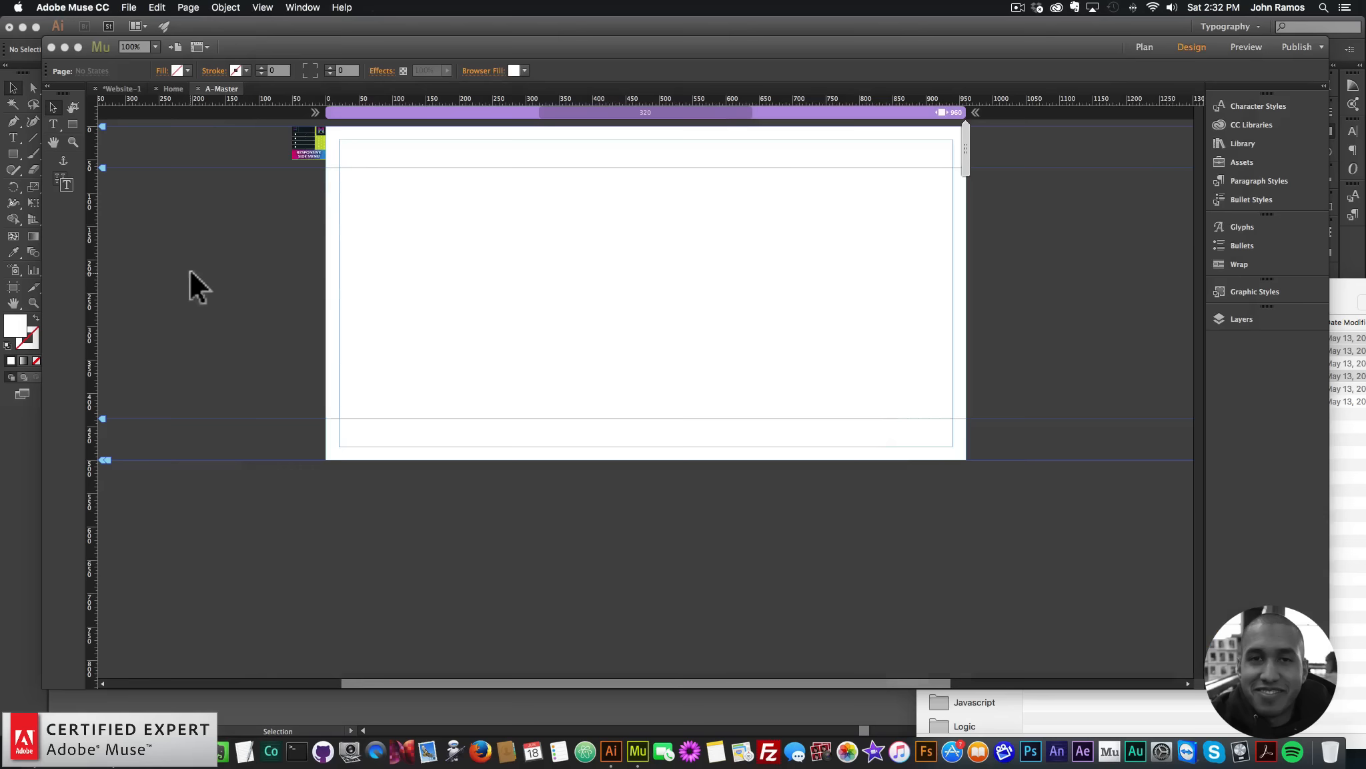
Step: Open the Home page and place an anchor named home at the very top of the page
left_click(1145, 50)
double_click(162, 140)
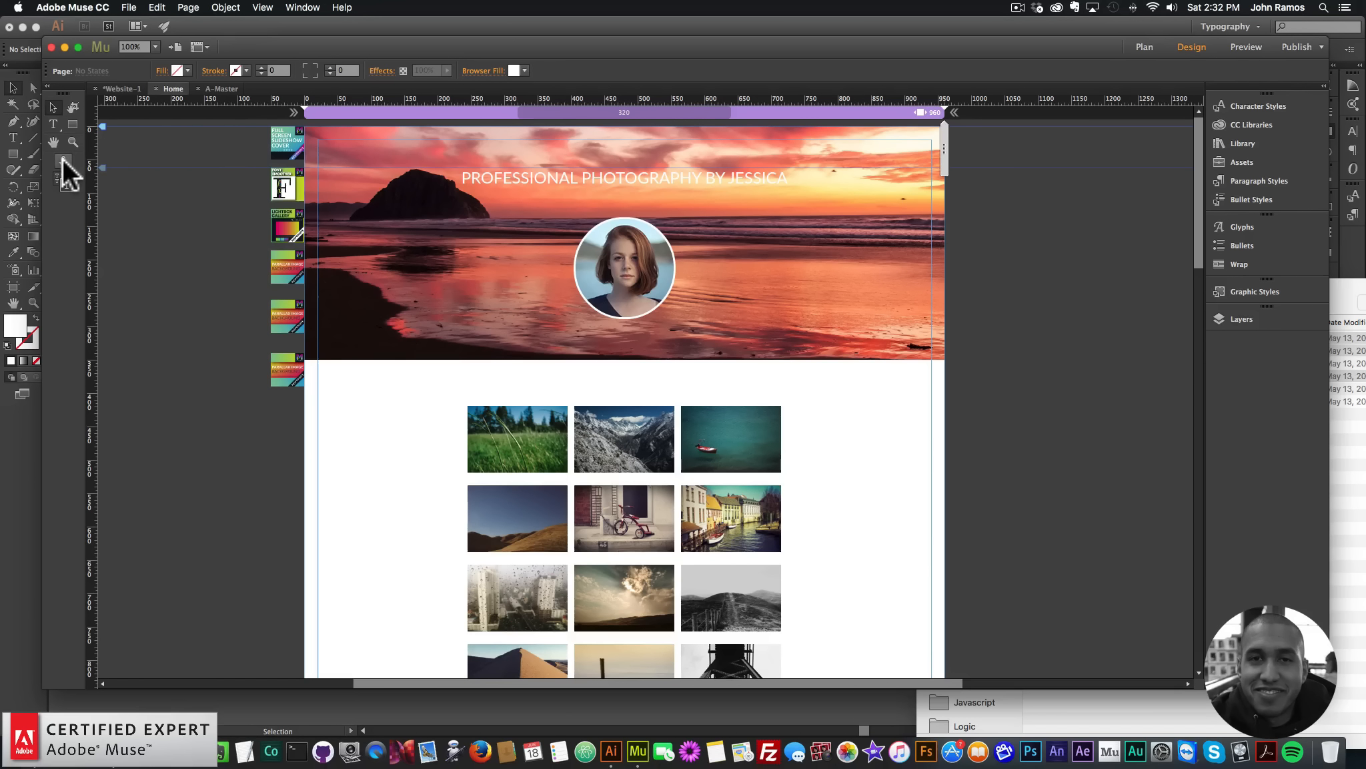
left_click_drag(79, 162, 632, 132)
type("home")
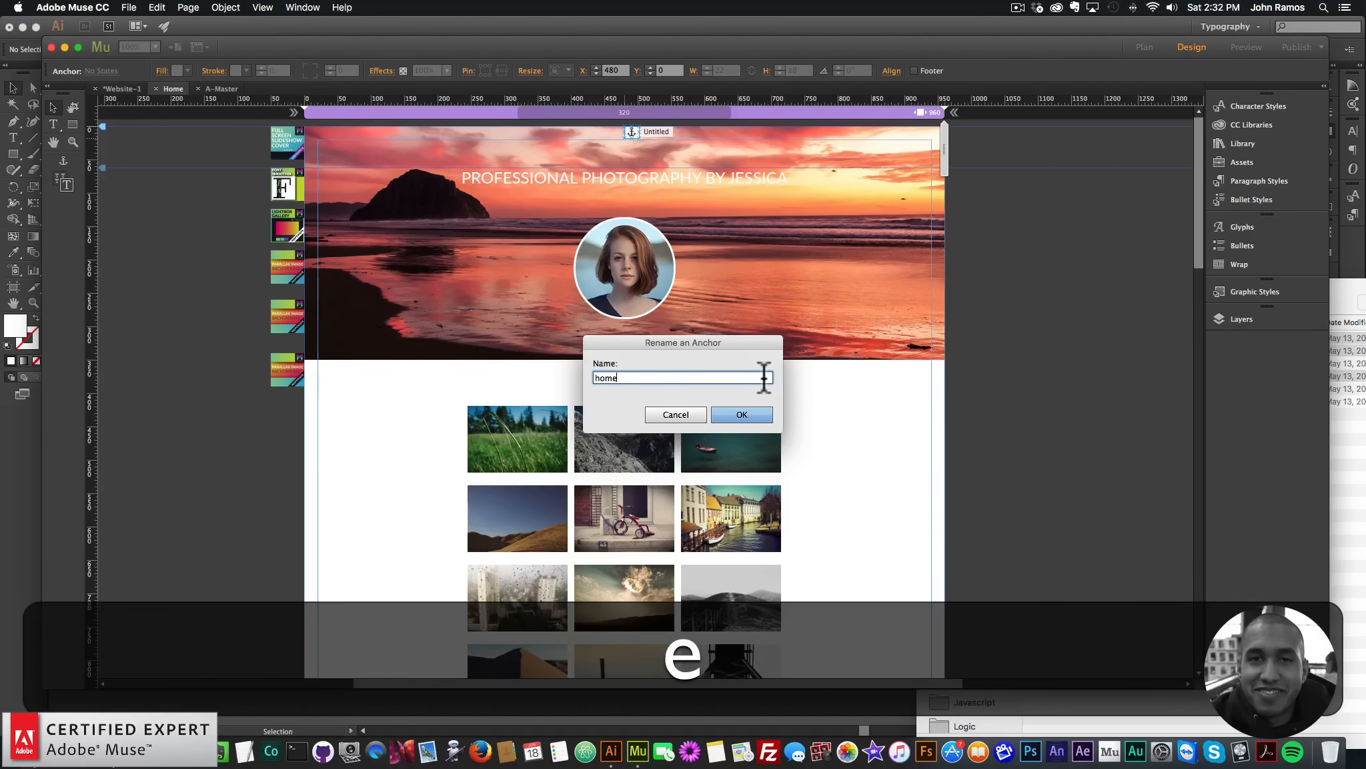
key("Return")
Step: Place an anchor named gallery just below the sunset header, above the photo thumbnails
scroll(799, 446, "down", 6)
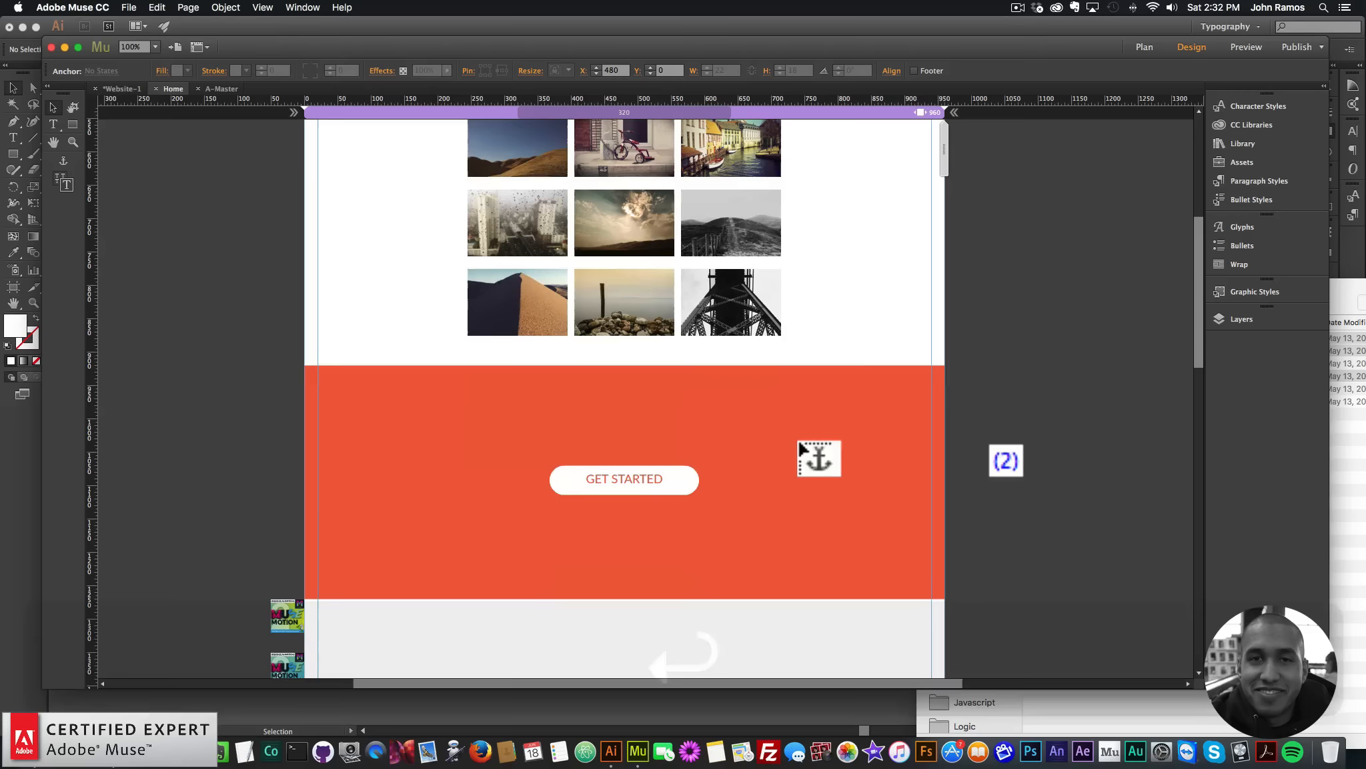
scroll(632, 371, "up", 5)
left_click(631, 348)
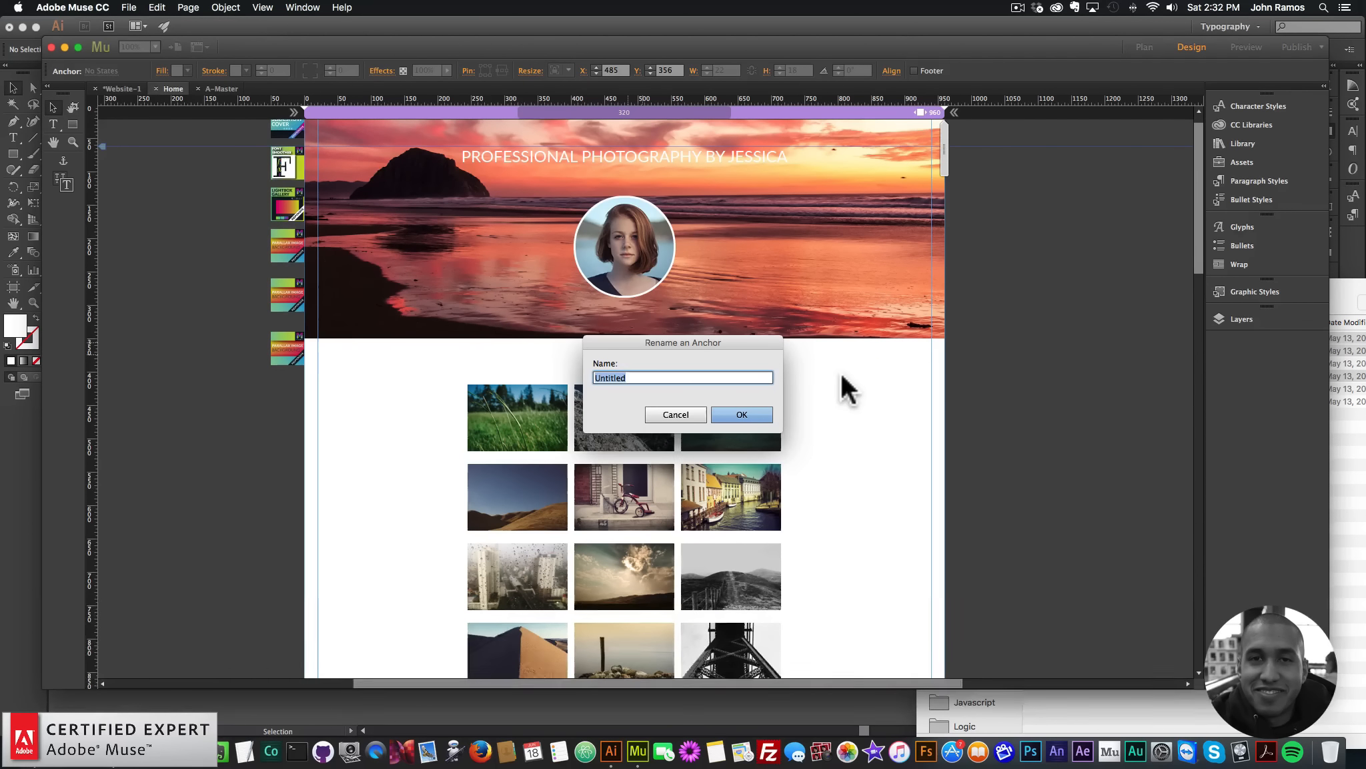
type("gallery")
key("Return")
Step: Place an anchor named contact just above the orange contact form section and adjust its position
scroll(644, 401, "down", 10)
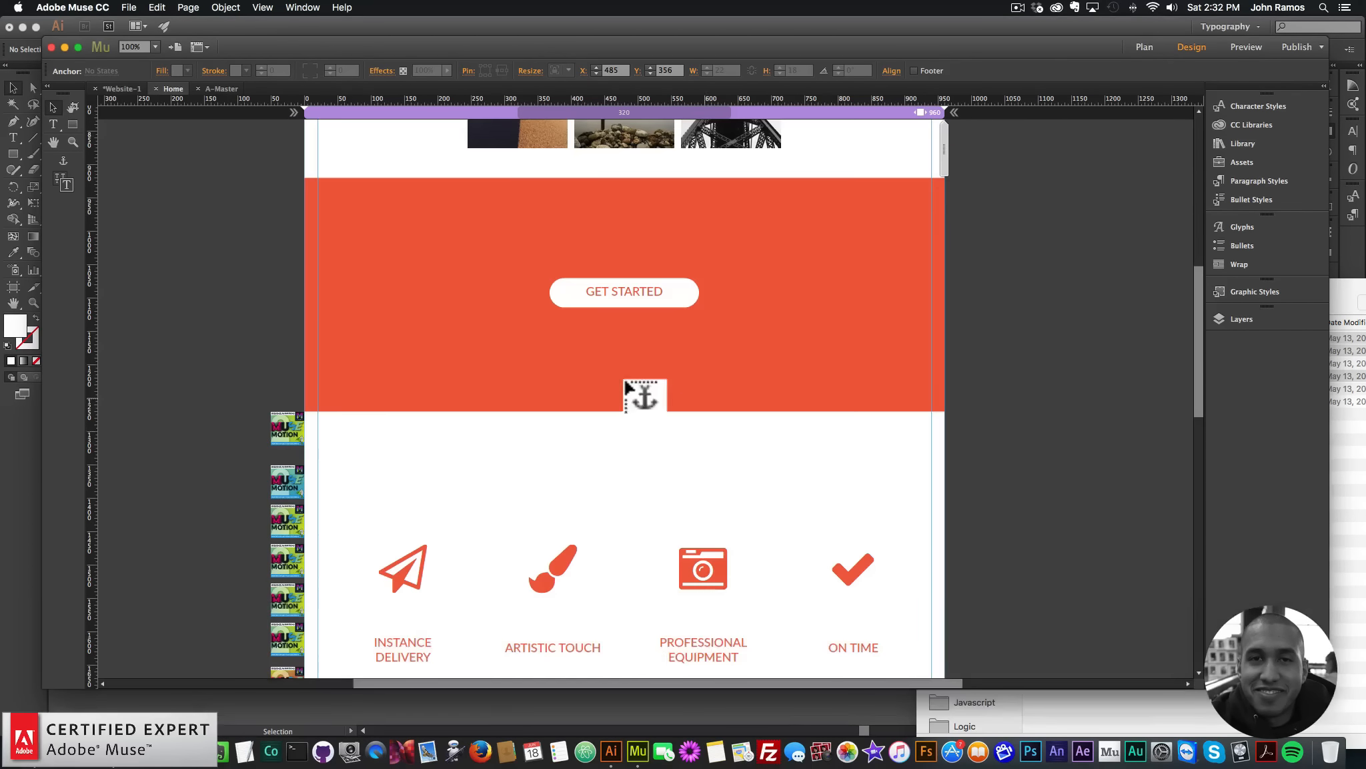
scroll(620, 453, "down", 1)
left_click(626, 479)
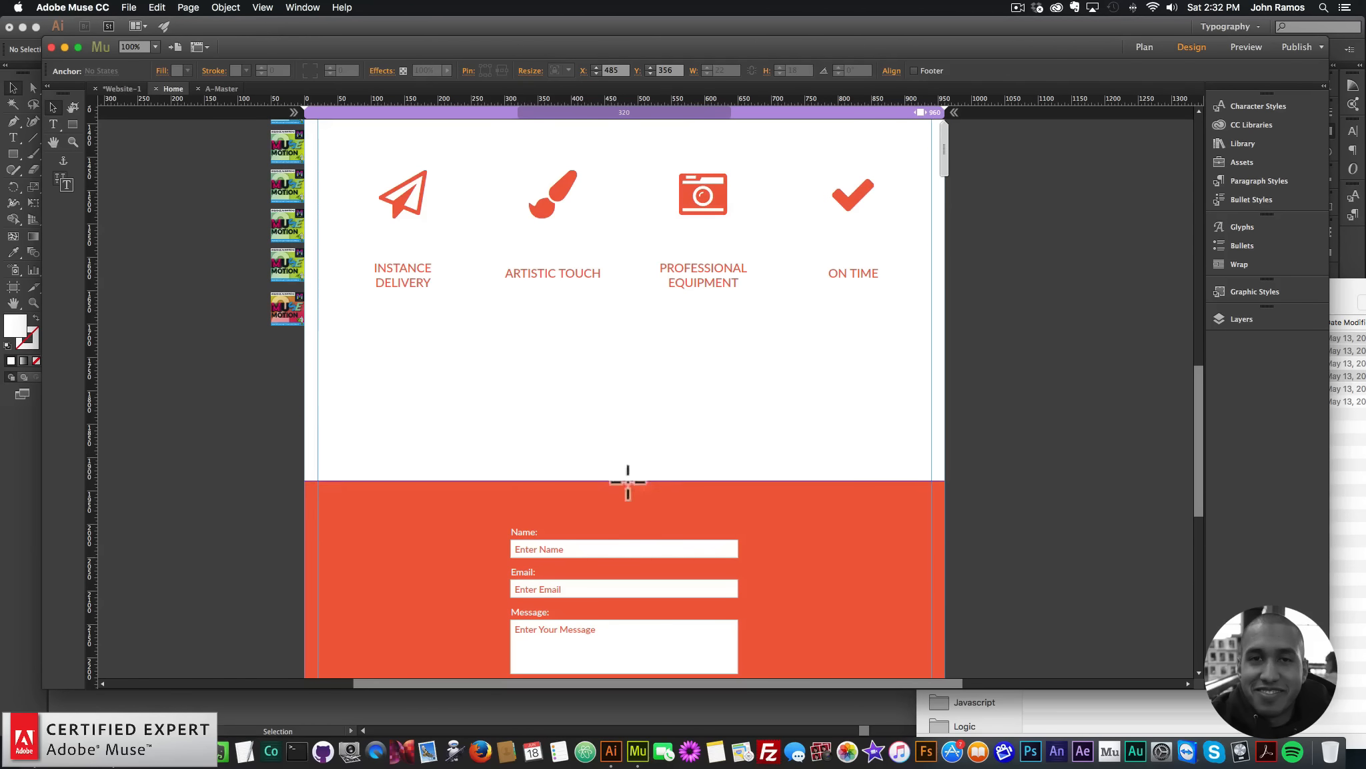
type("contact")
key("Return")
mouse_move(634, 485)
left_mouse_down()
mouse_move(646, 475)
mouse_move(630, 468)
left_mouse_up()
Step: Center the home anchor horizontally on the page's content area
scroll(630, 469, "up", 10)
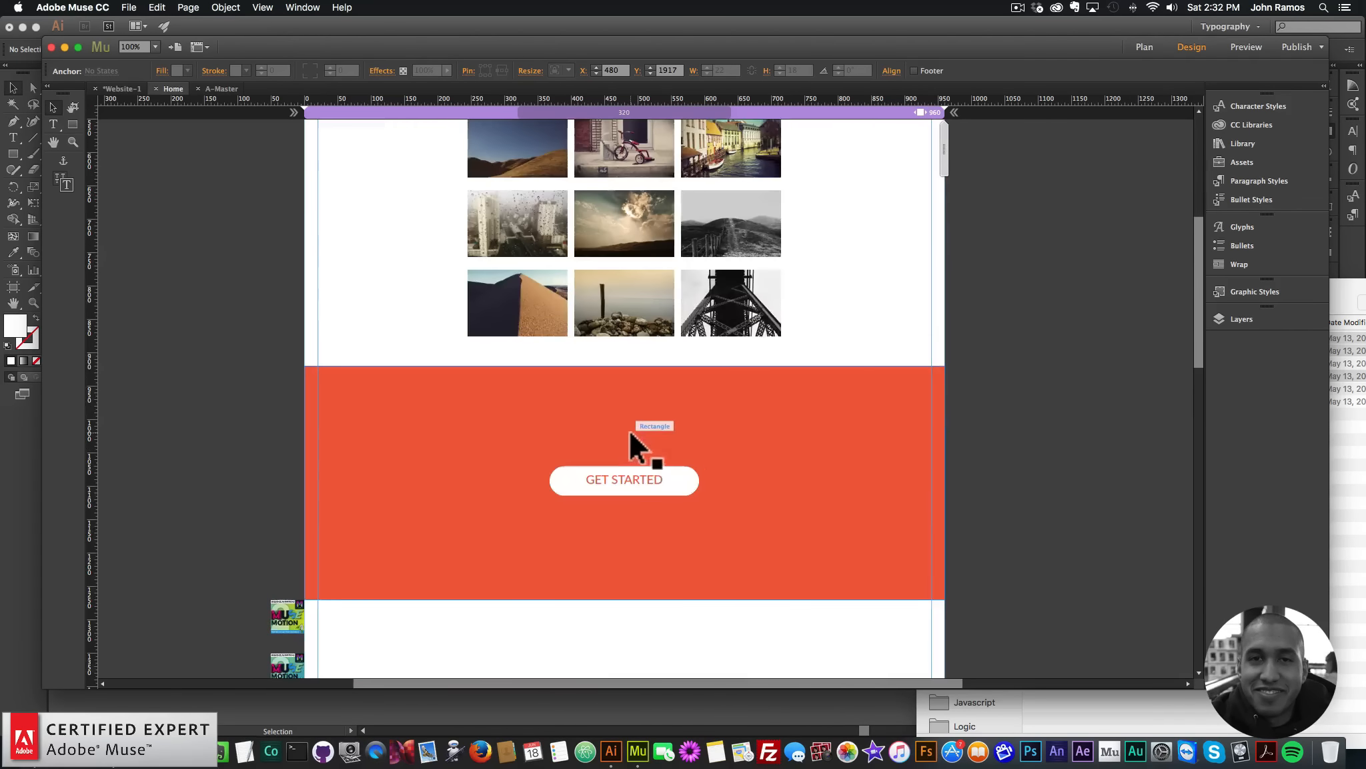
left_click(634, 305)
scroll(706, 321, "up", 2)
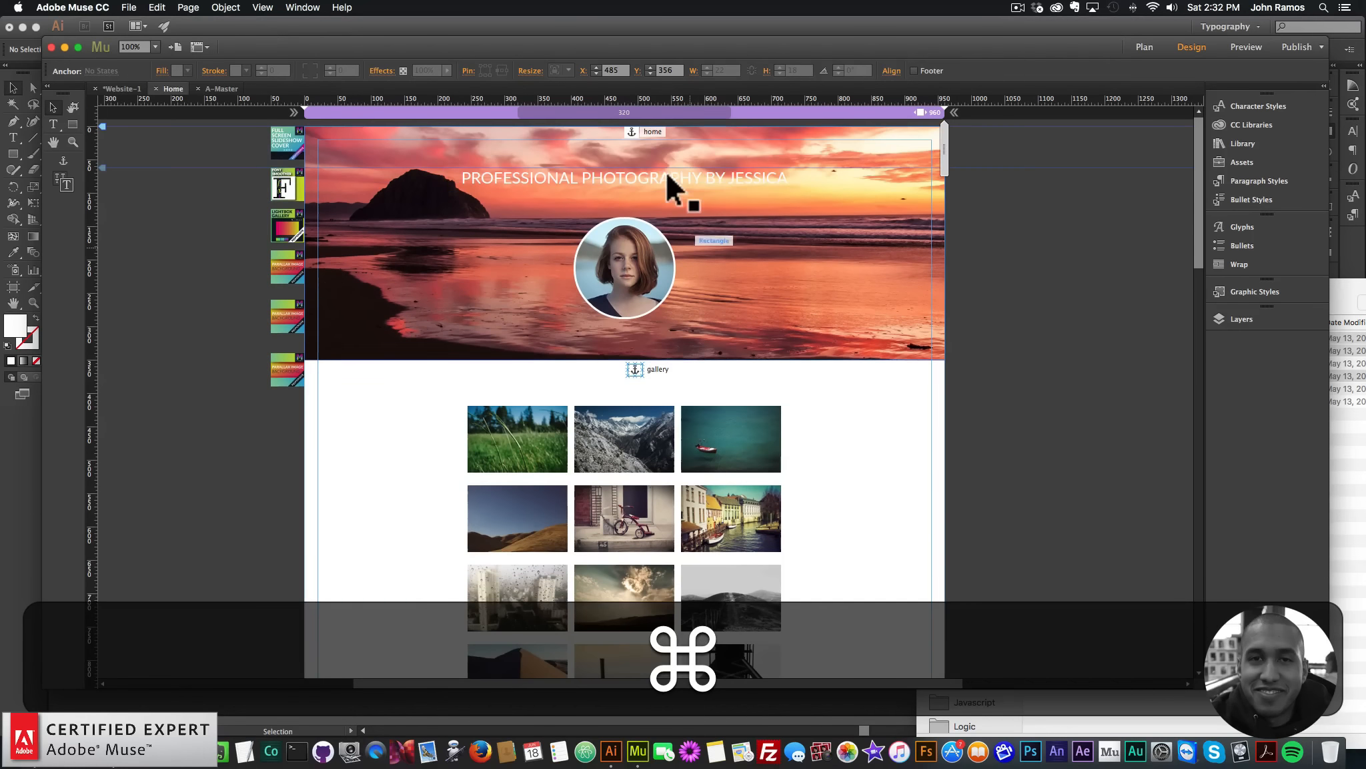
left_click(630, 130)
left_click(892, 70)
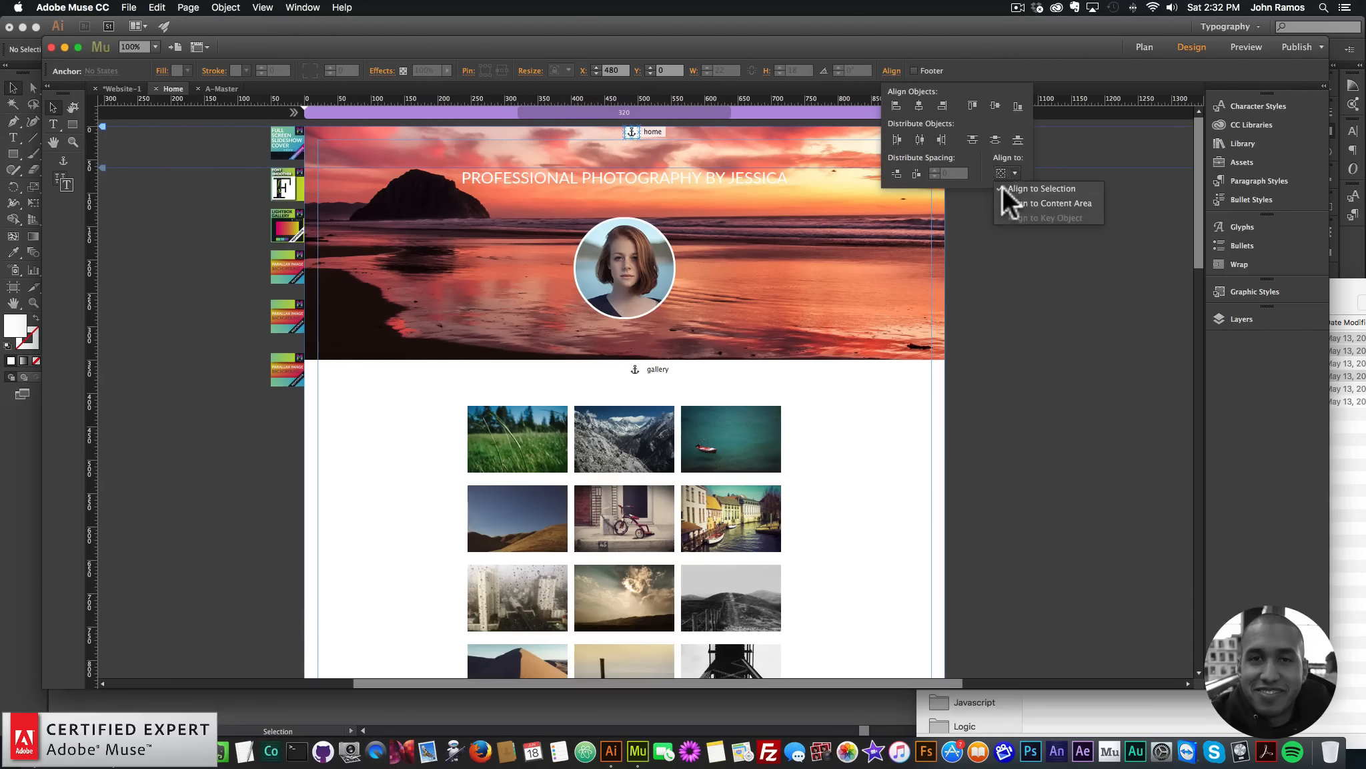
left_click(917, 101)
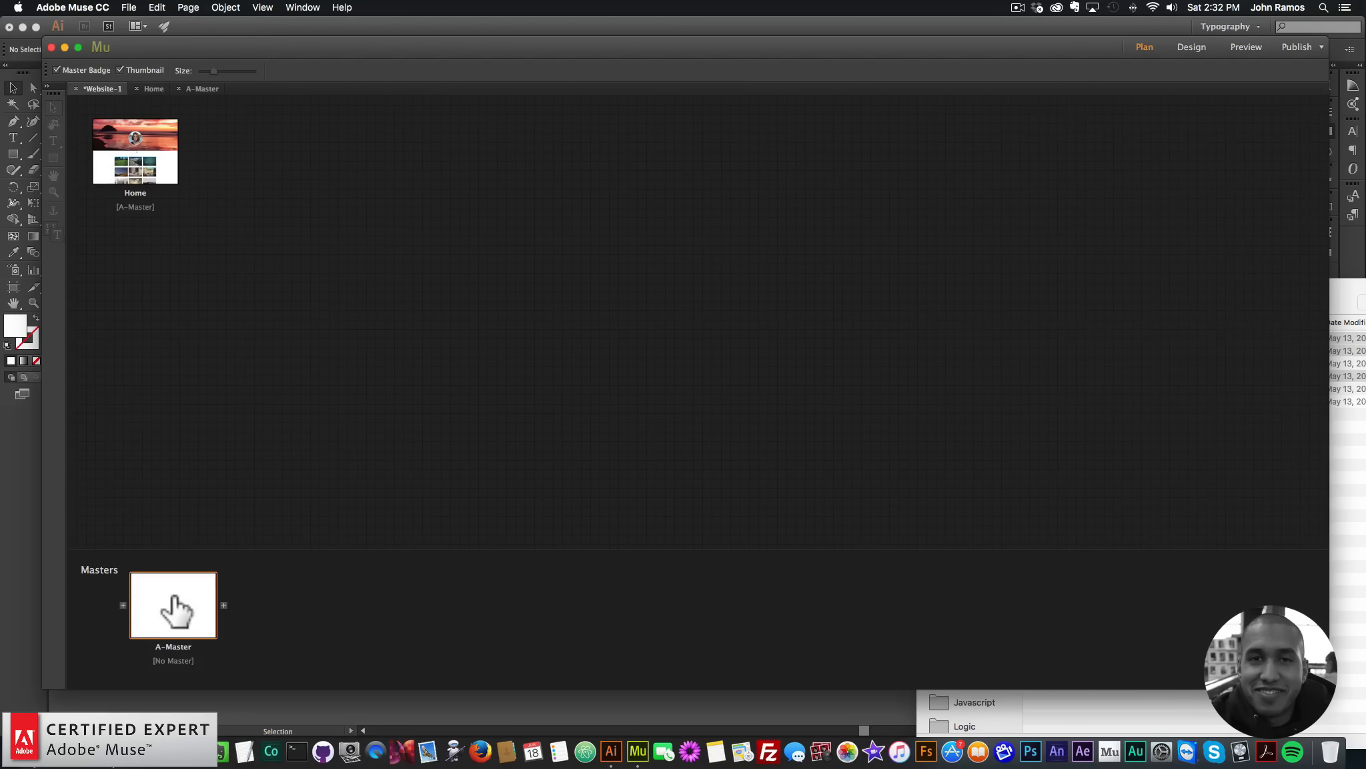
Step: On the A-Master page, set the side menu's Menu Item 1 Text to Home and its link to #home
double_click(174, 598)
left_click(308, 143)
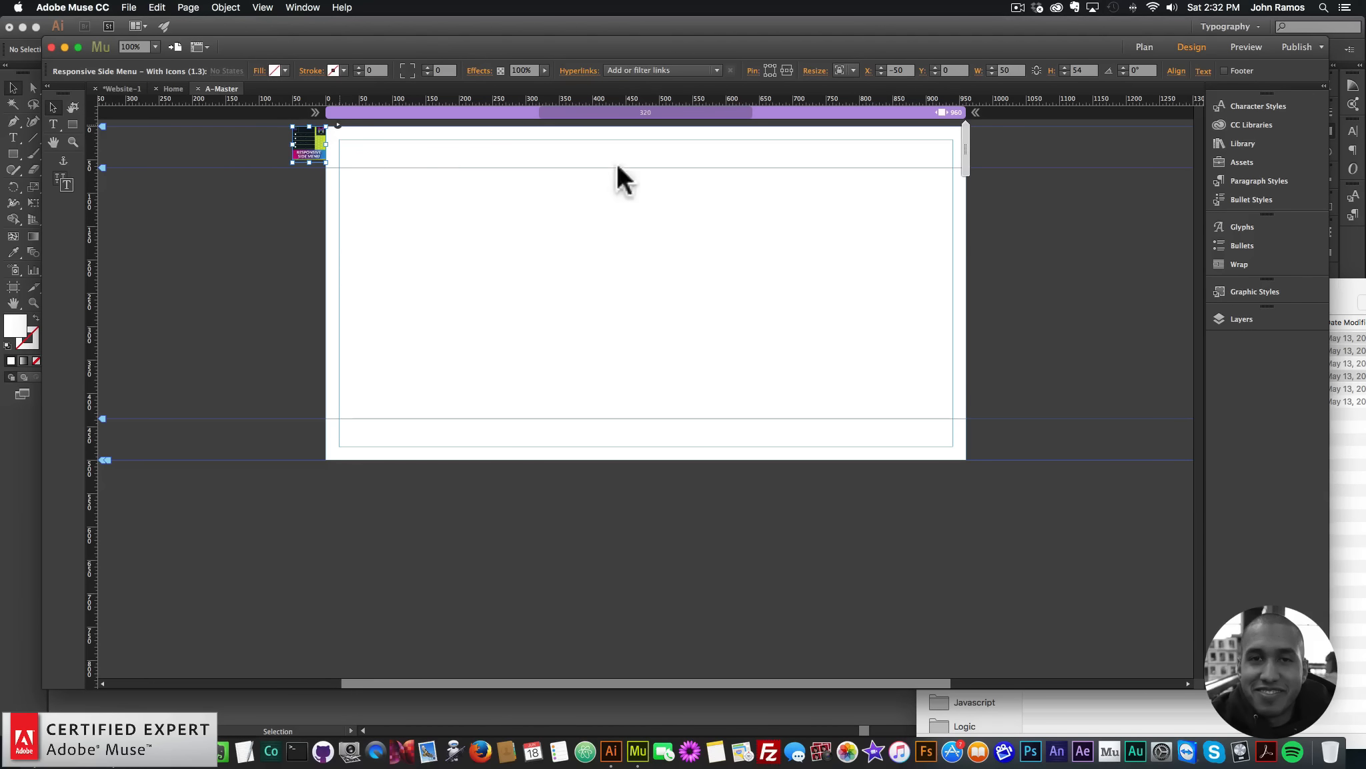
left_click(388, 407)
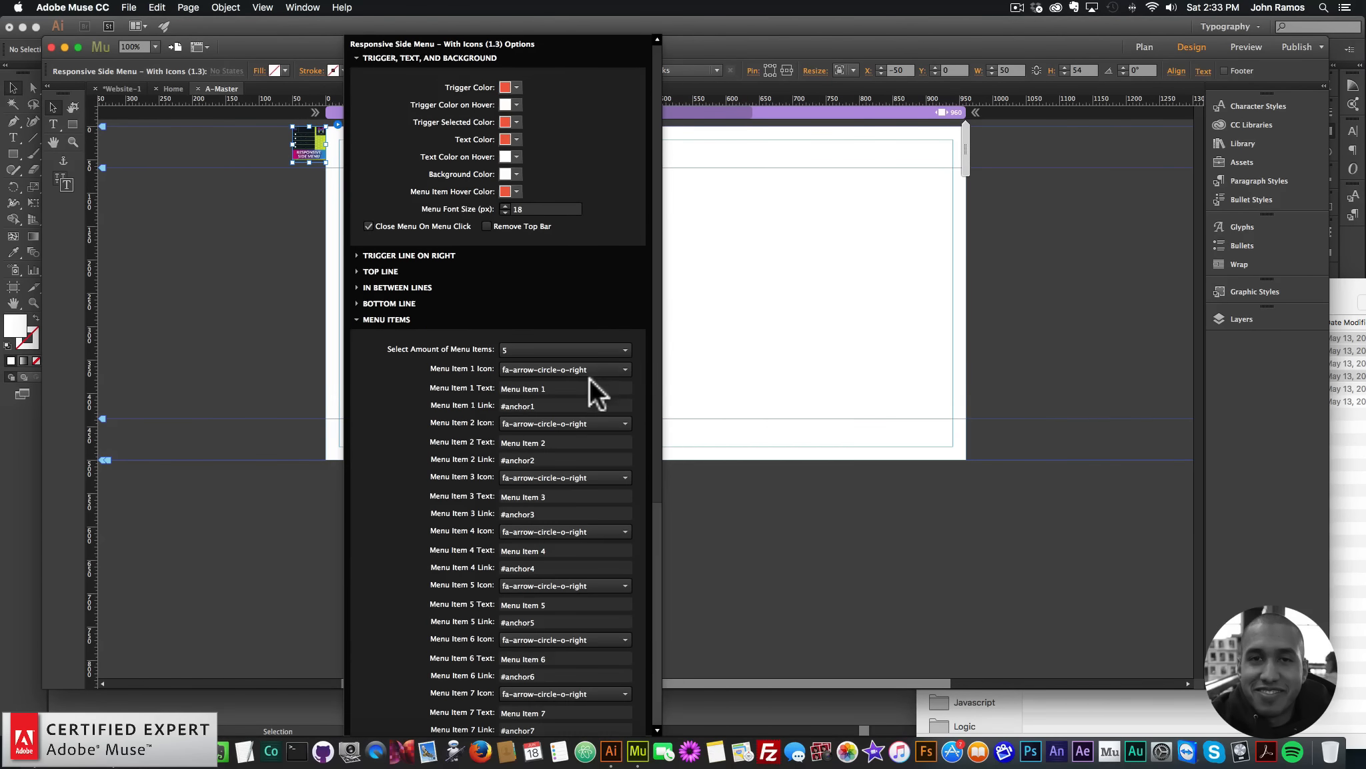
left_click_drag(550, 393, 407, 352)
type("Home")
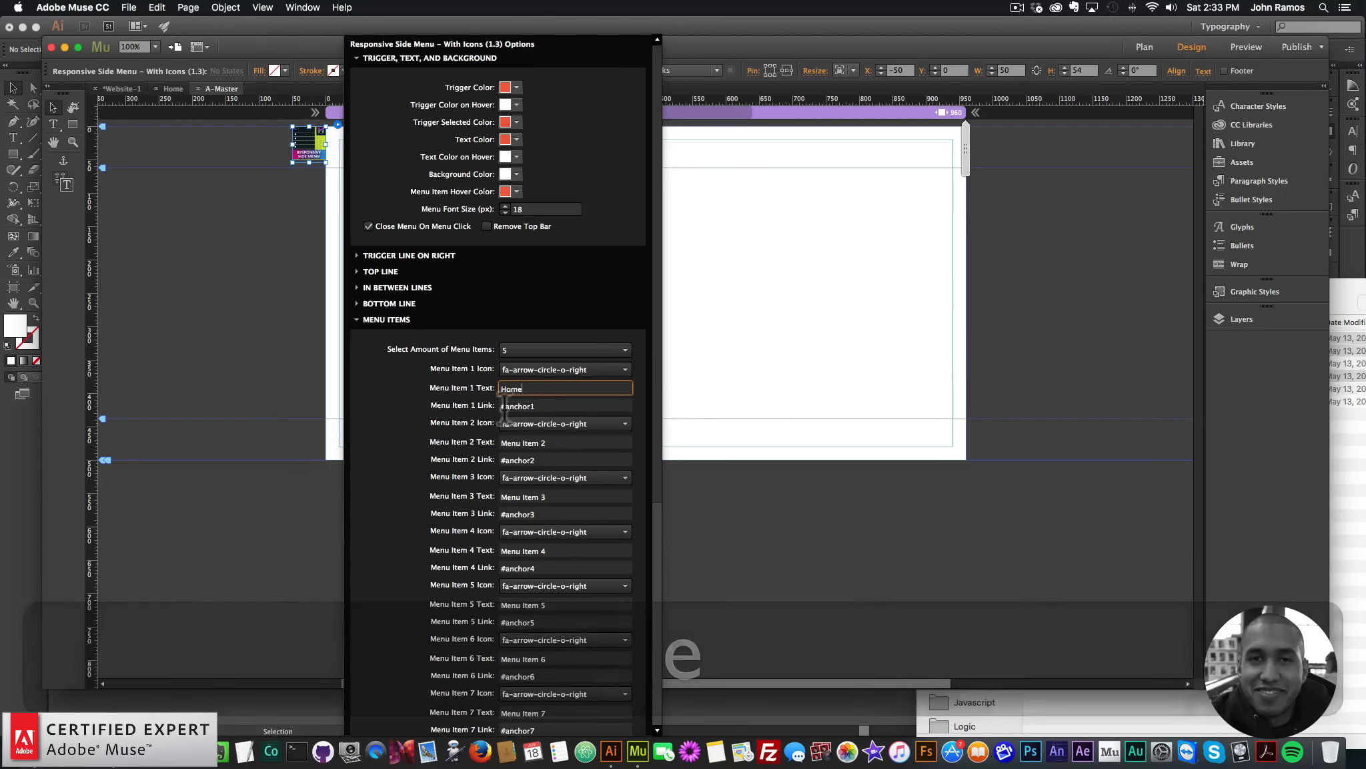
left_click_drag(506, 406, 664, 401)
type("home")
key("Return")
Step: Set the side menu's Menu Item 2 Text to Gallery and its link to #gallery
left_click_drag(501, 443, 551, 444)
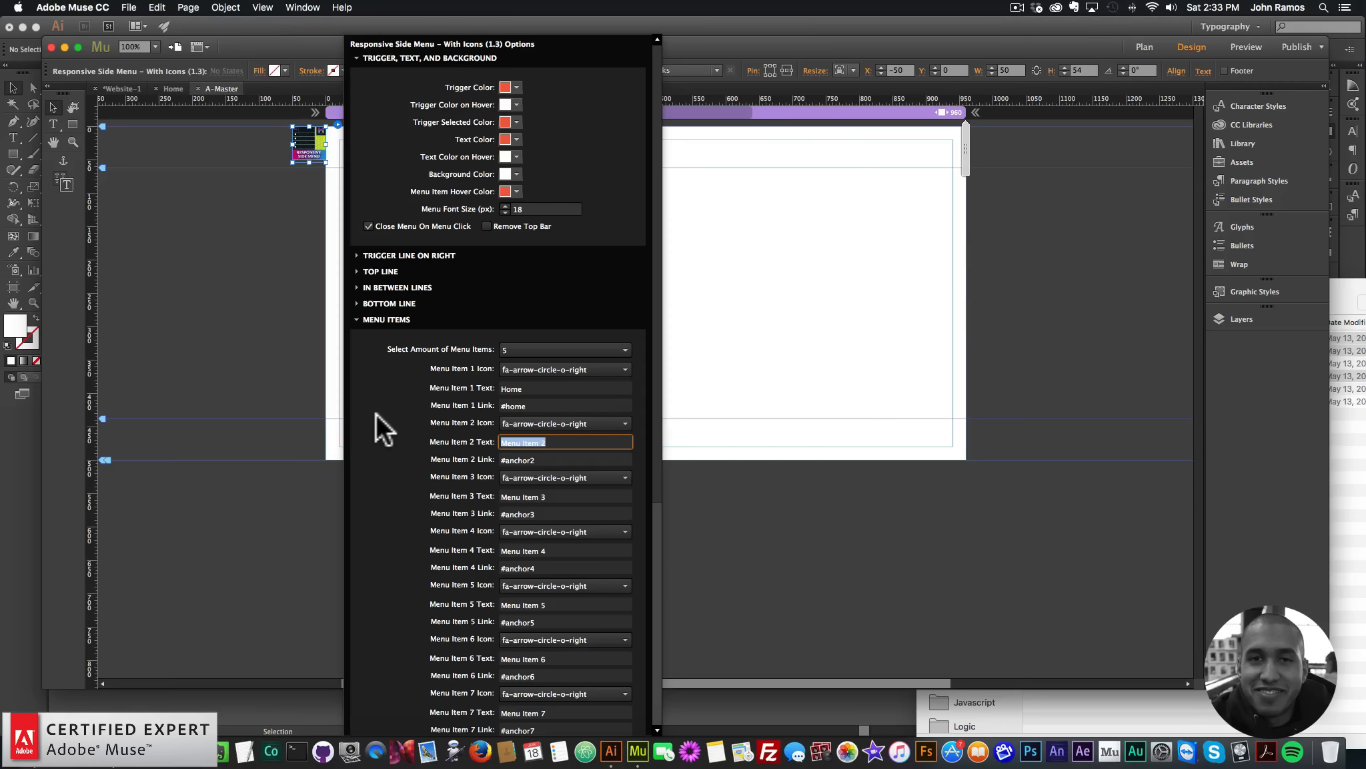
type("Gallery")
key("Return")
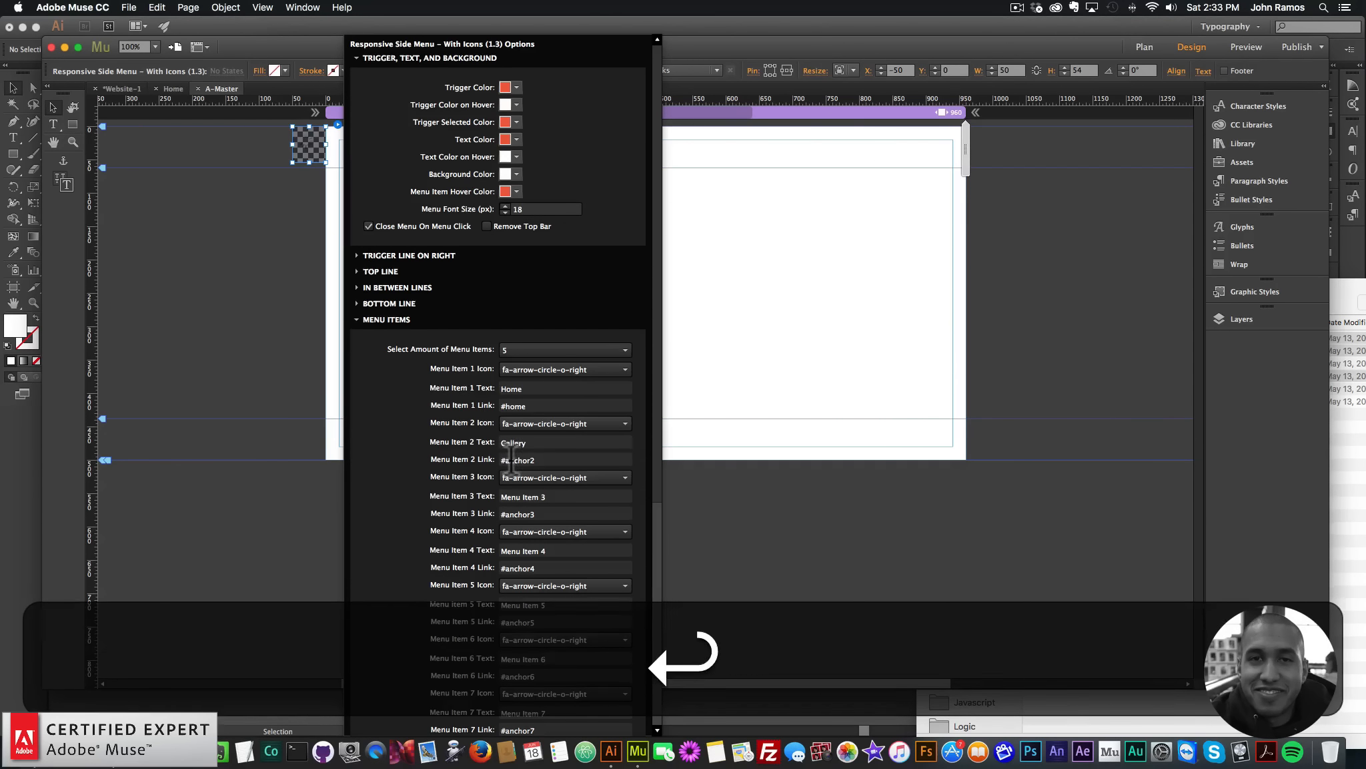
left_click_drag(505, 459, 583, 461)
type("gallery")
key("Return")
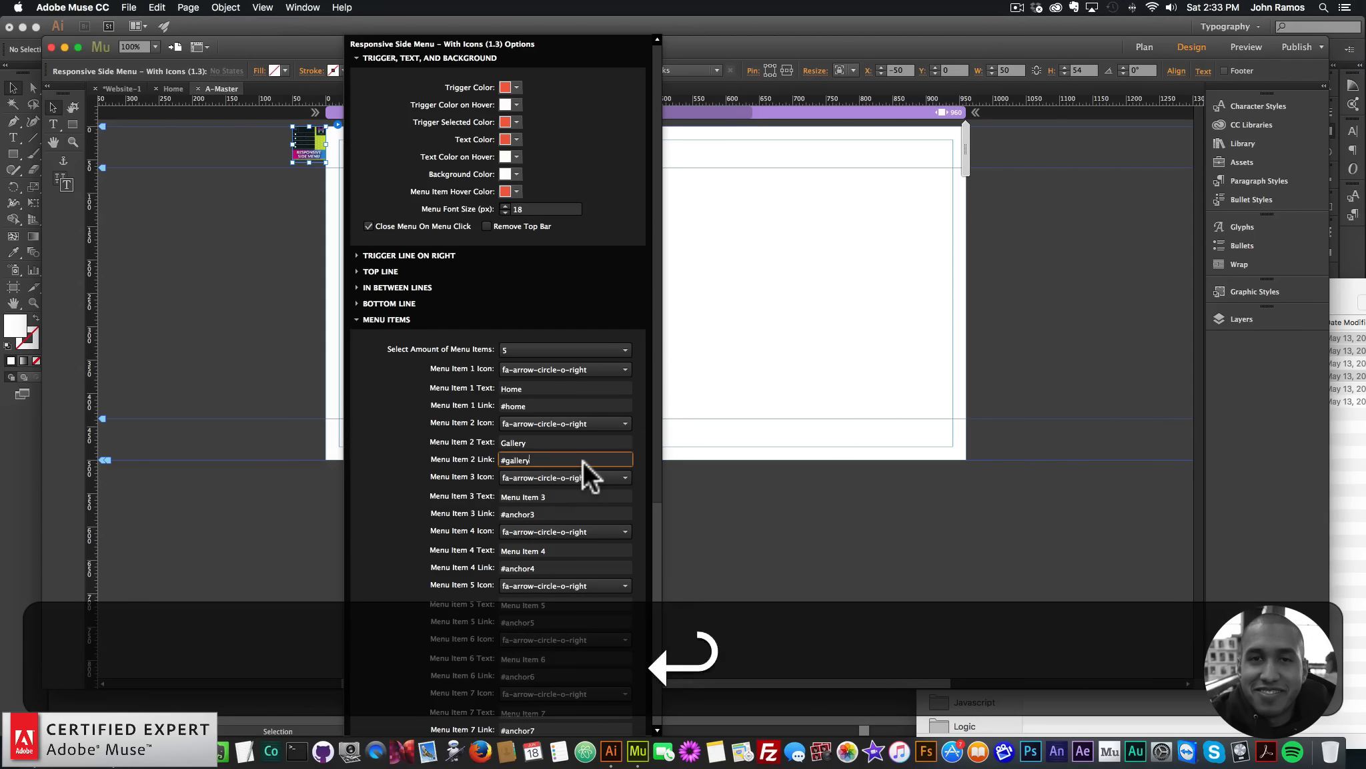
Step: Set the side menu's Menu Item 3 Text to Contact and its link to #contact
left_click(562, 493)
left_click_drag(562, 494, 428, 479)
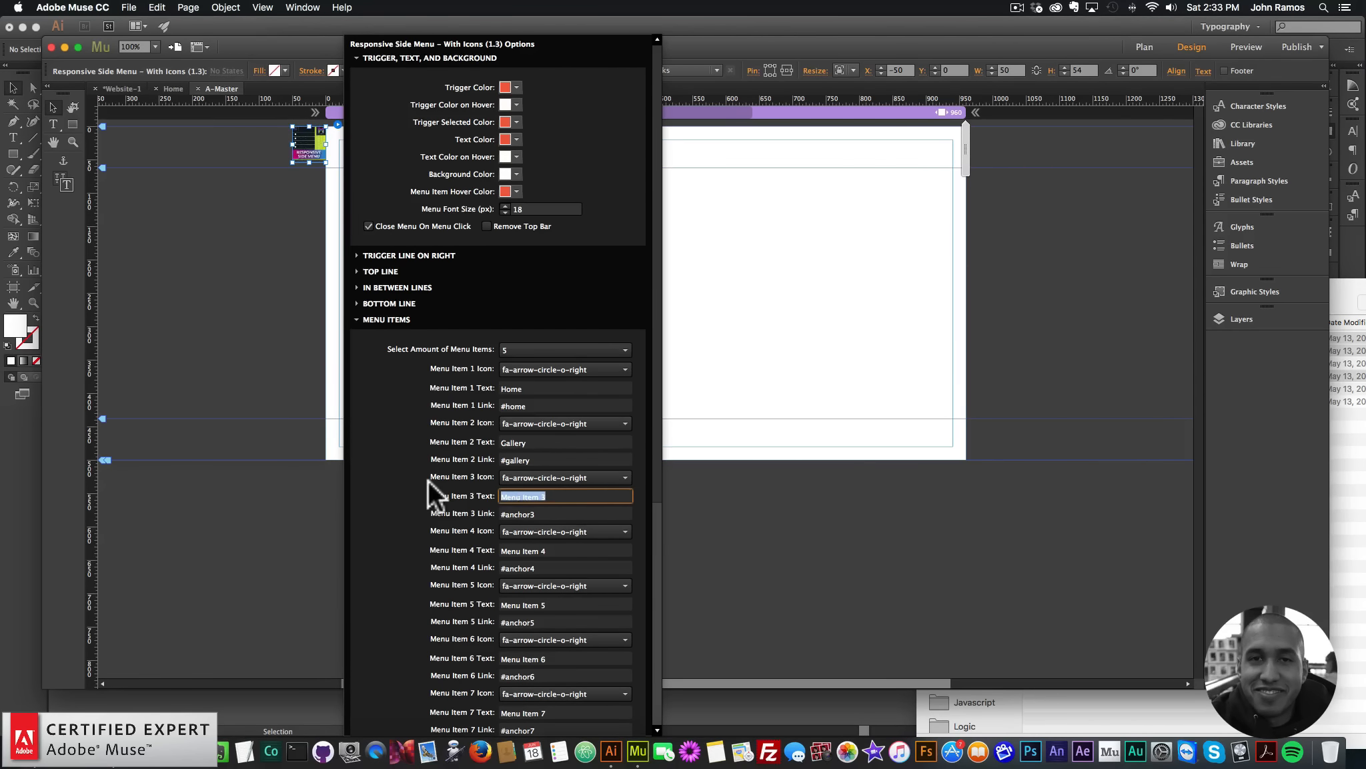
type("Contact")
key("Return")
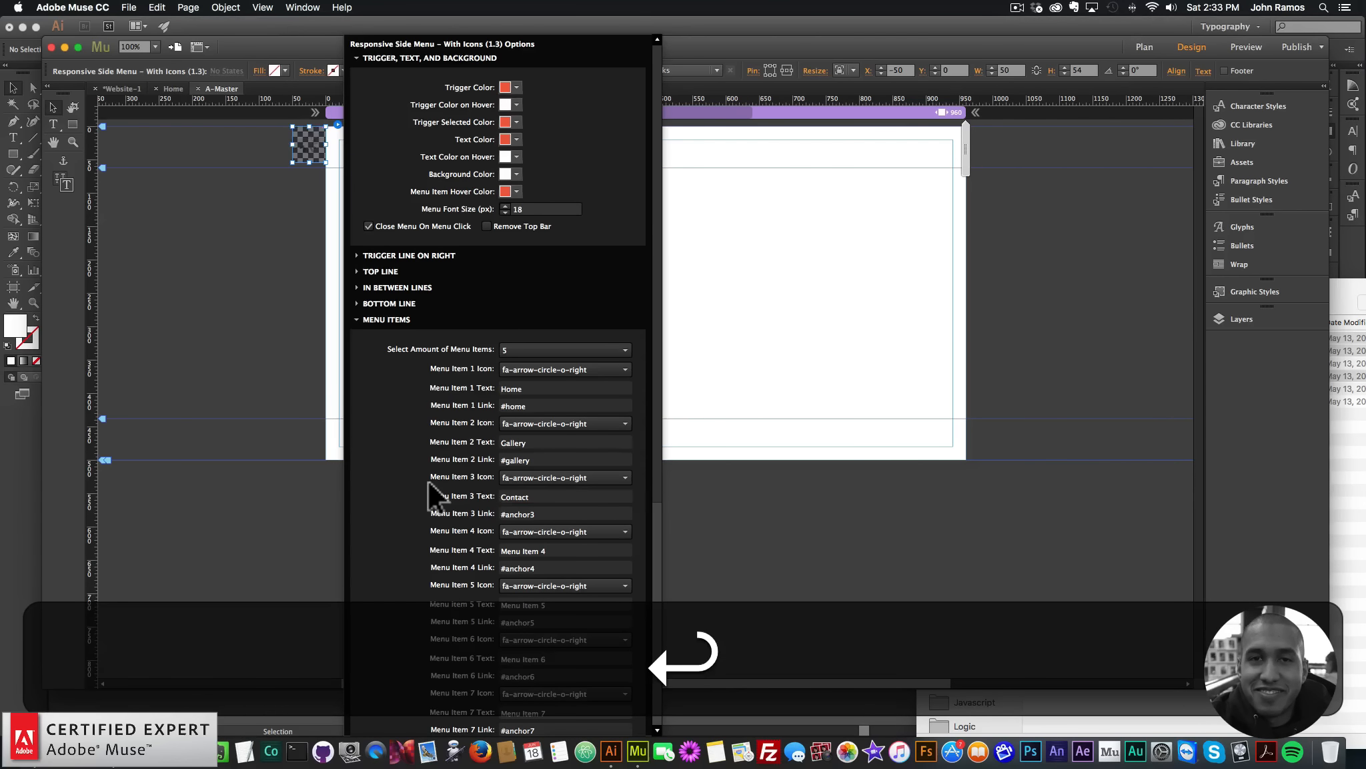
left_click_drag(505, 512, 565, 501)
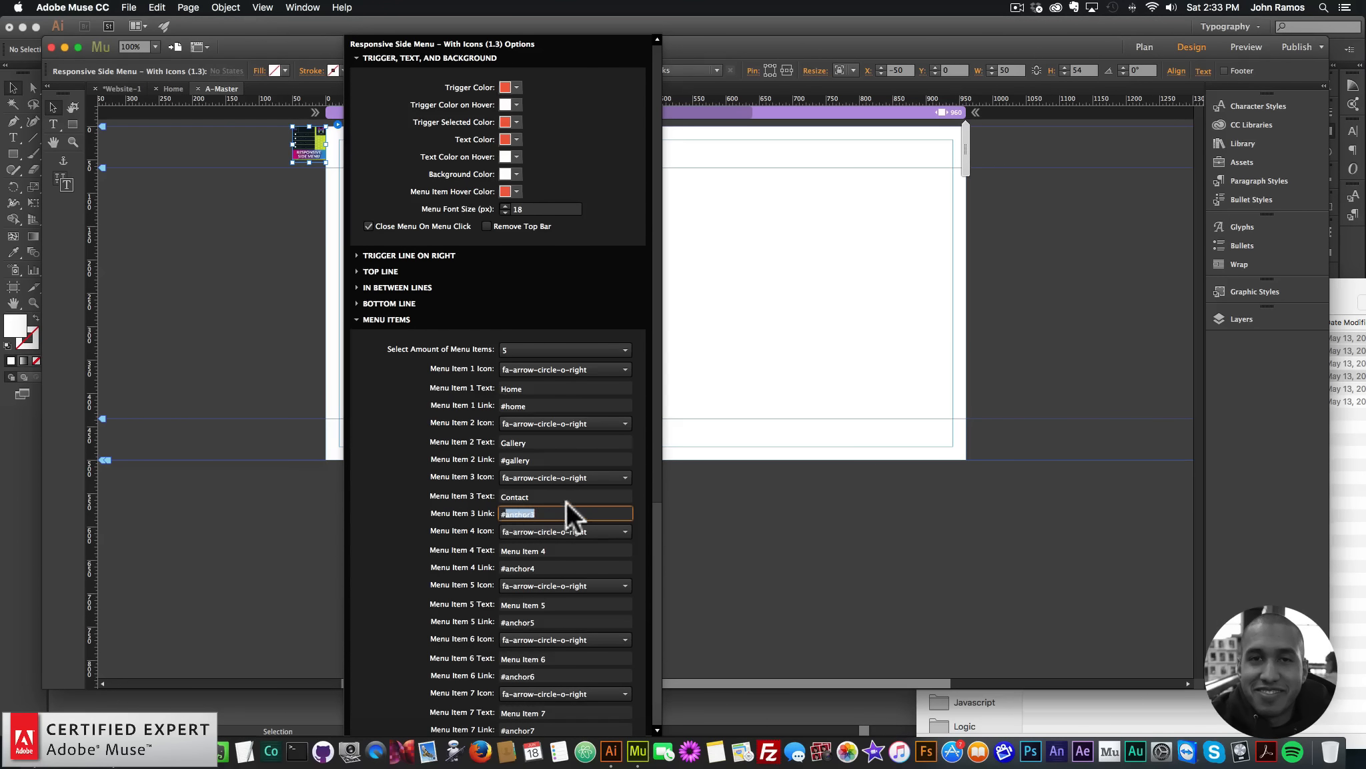
type("contact")
key("Return")
Step: Set the side menu's Menu Item 4 Text to About and its link to ./about.html, and close the options
left_click_drag(564, 549, 410, 516)
type("About")
key("Return")
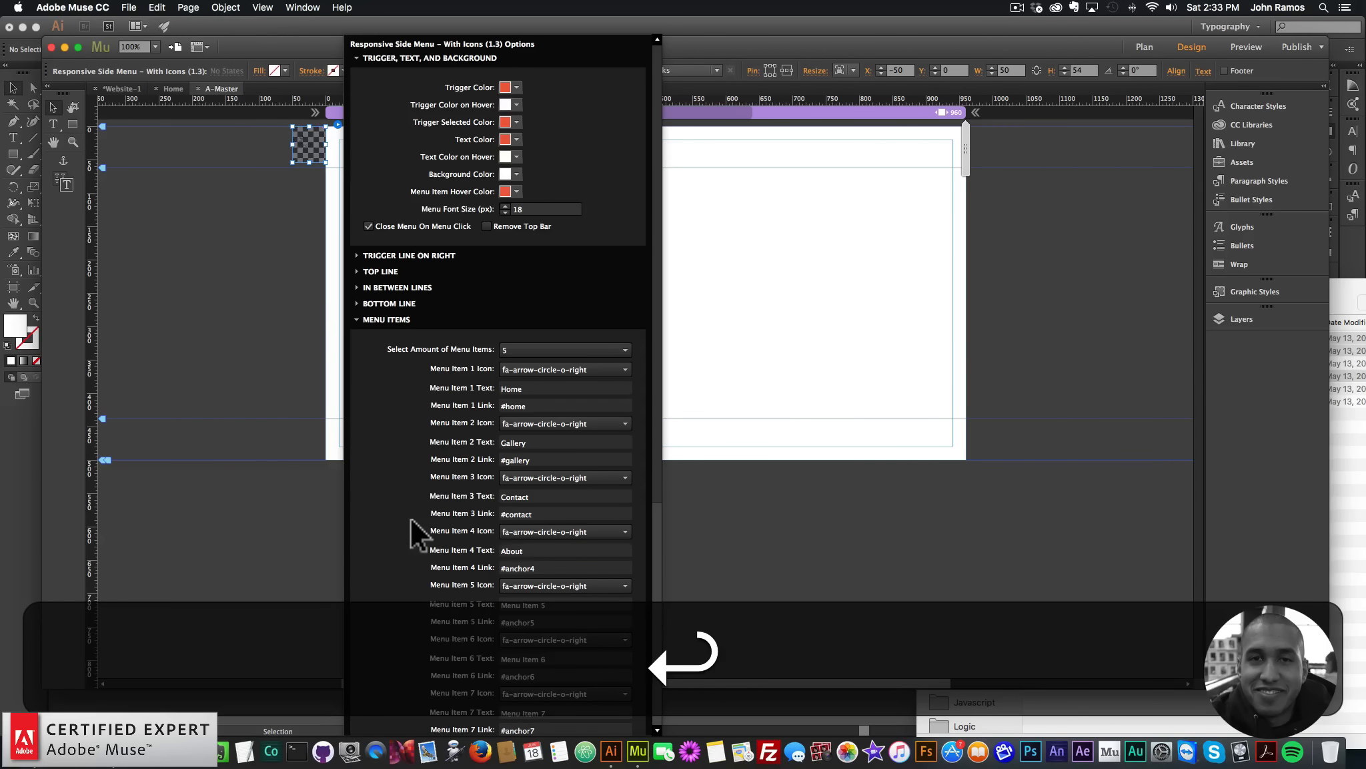
left_click_drag(542, 569, 503, 558)
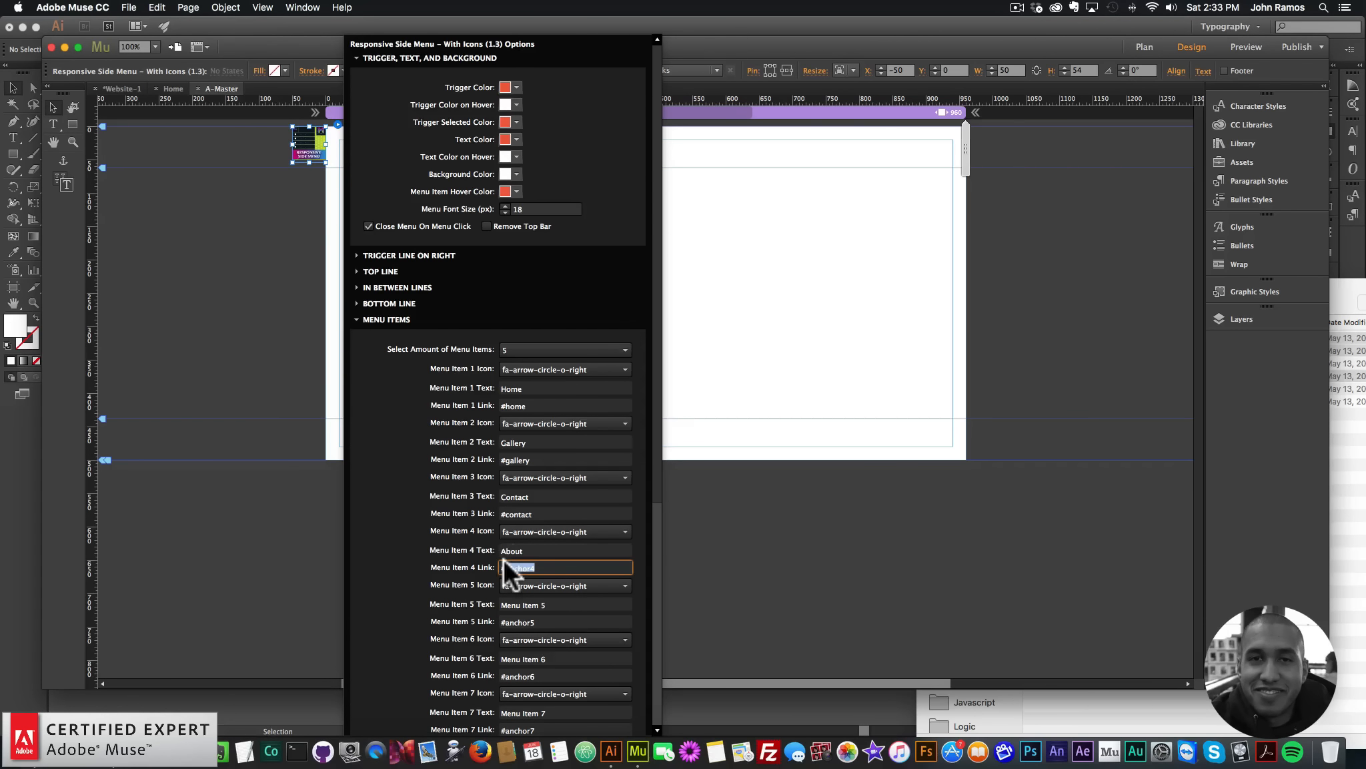
type("a/b")
key("BackSpace")
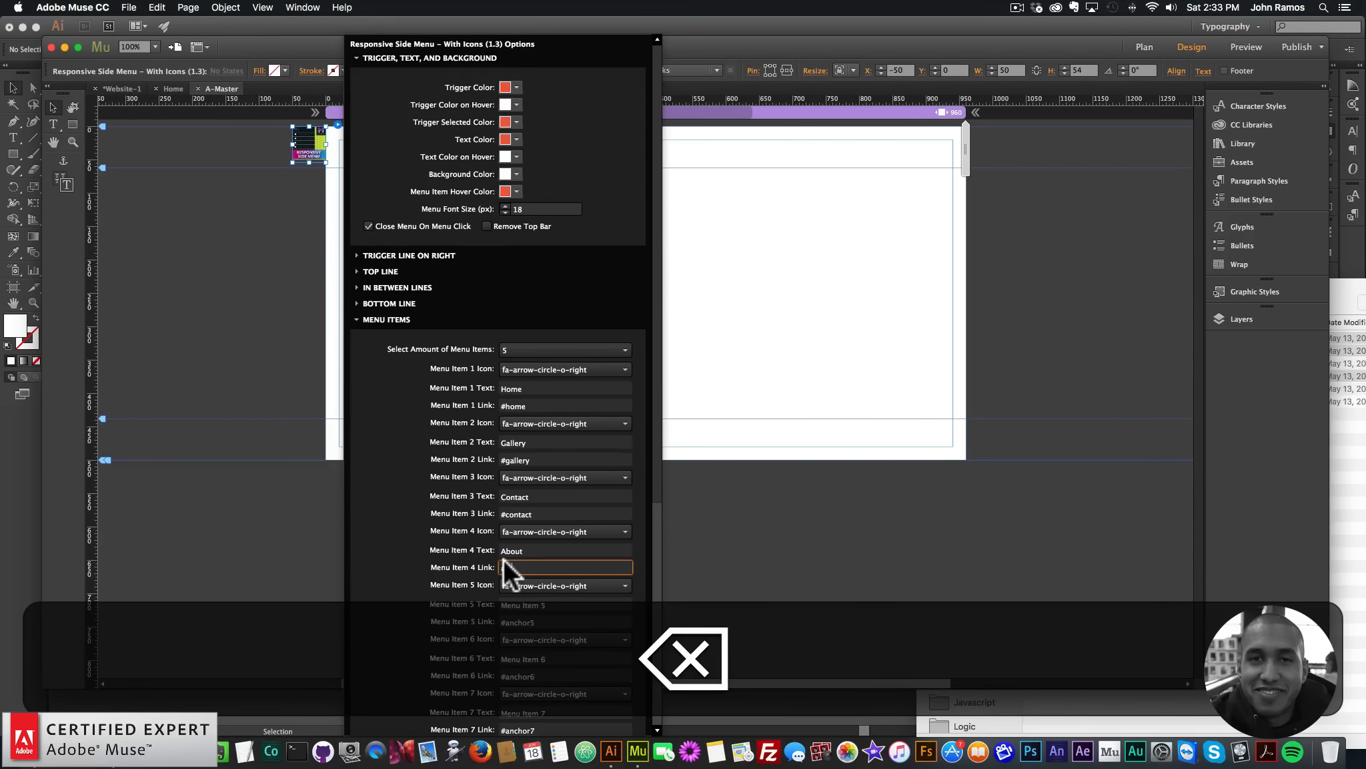
type("./abouth")
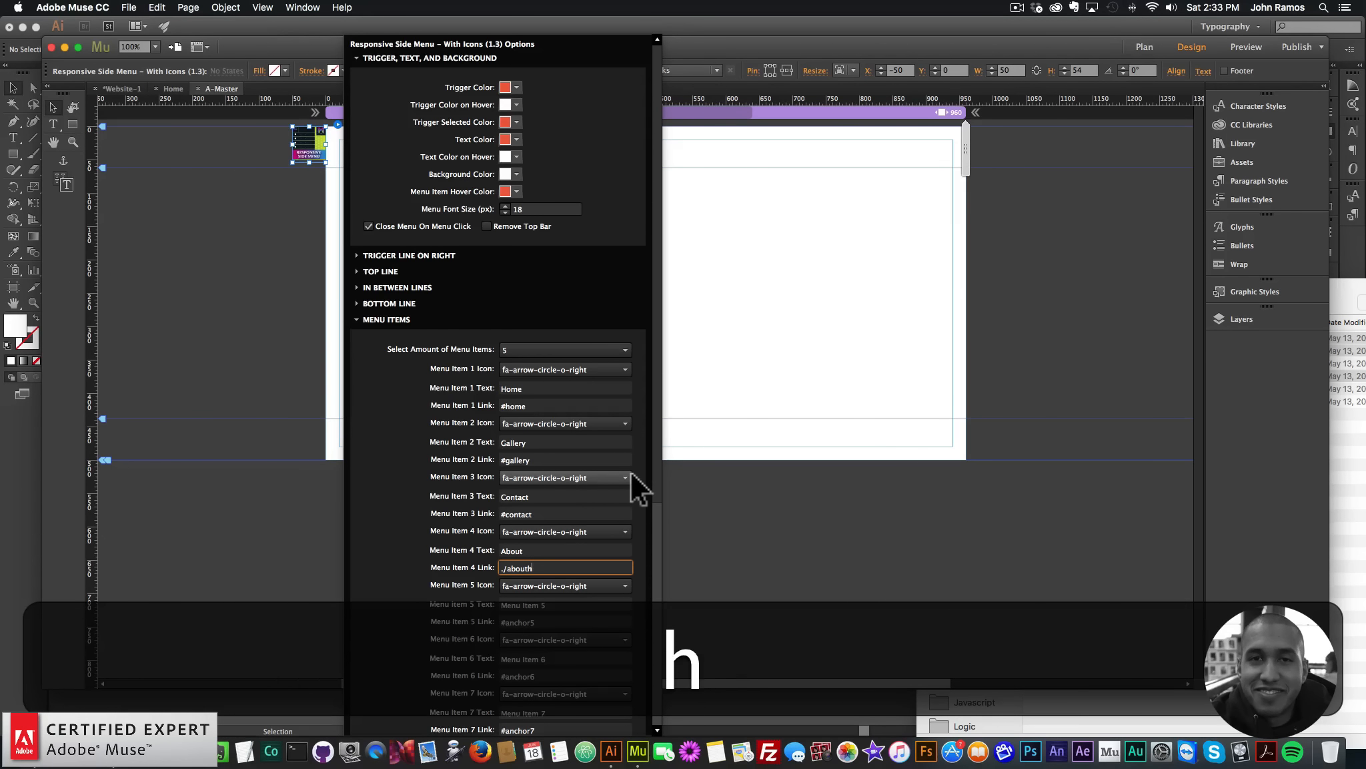
key("BackSpace")
type(".html")
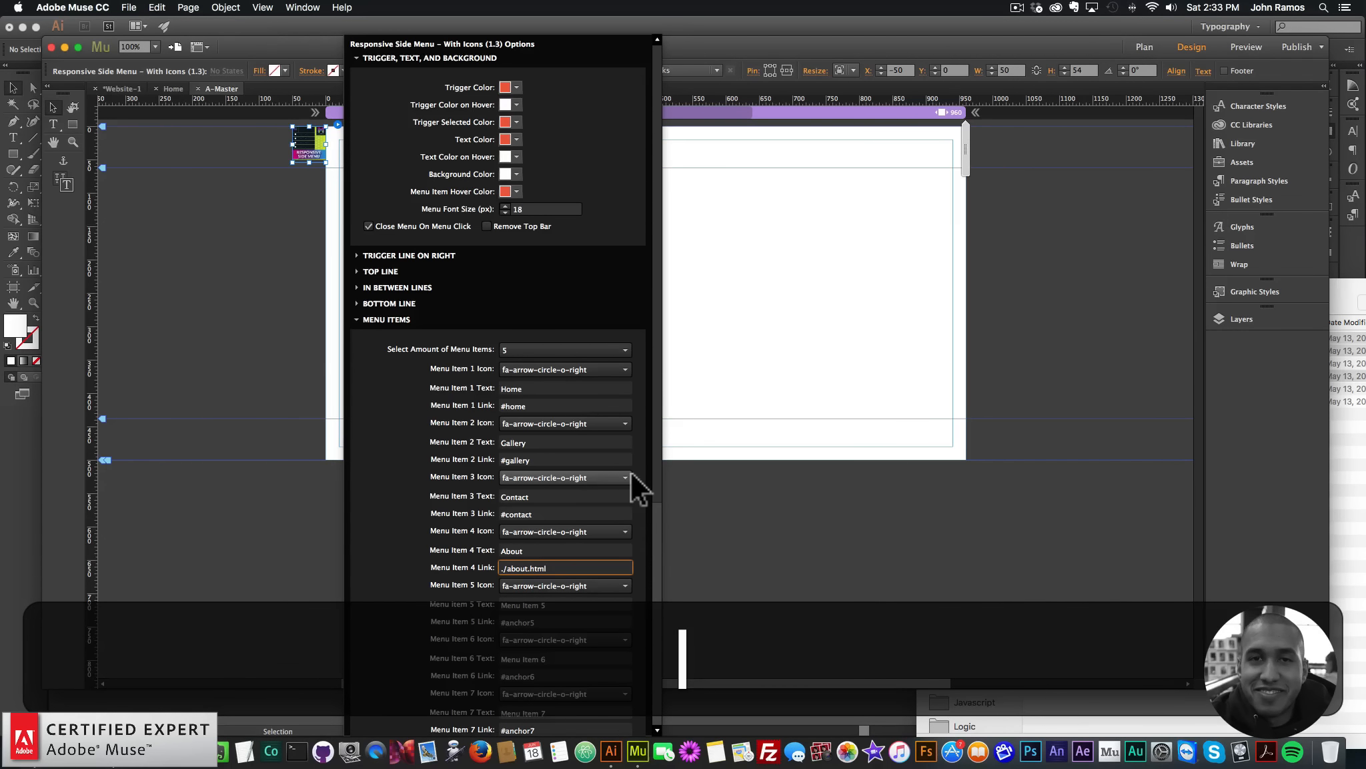
key("Return")
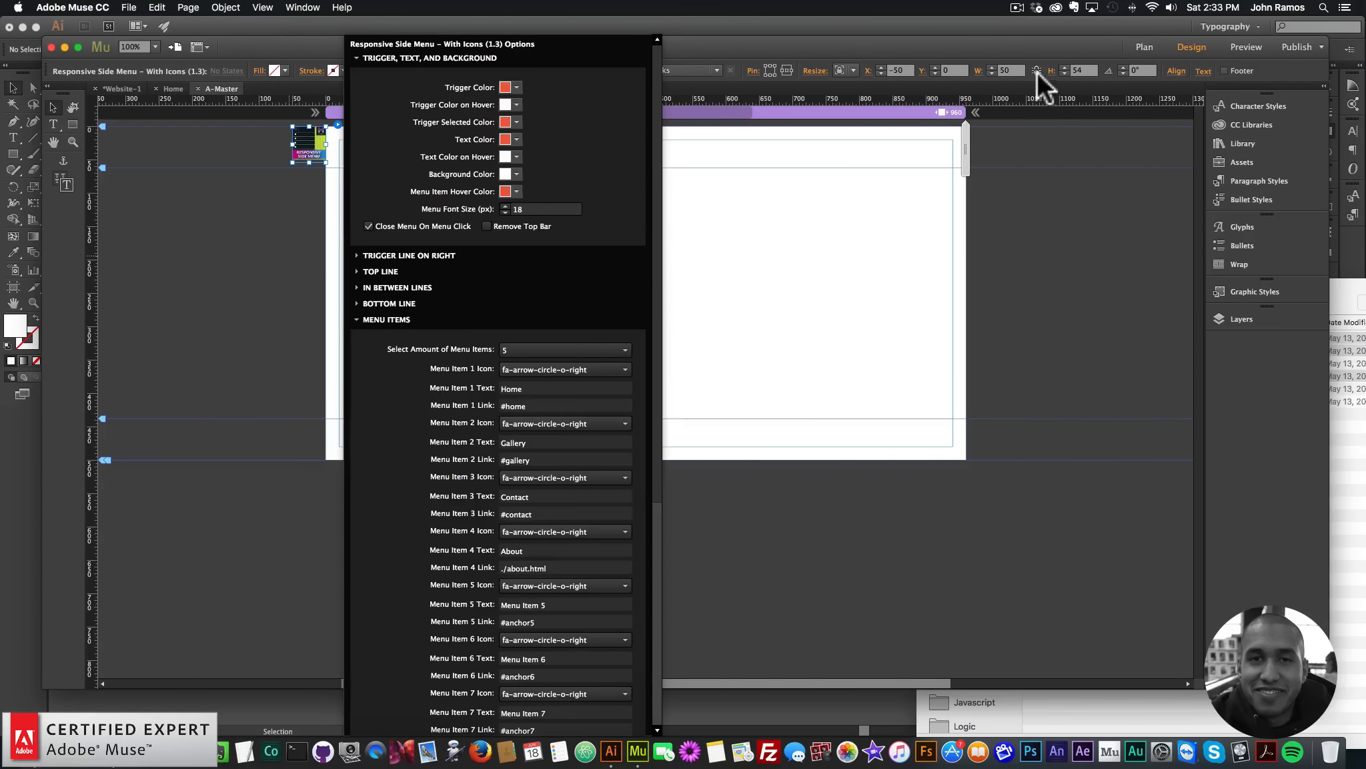
left_click(1037, 72)
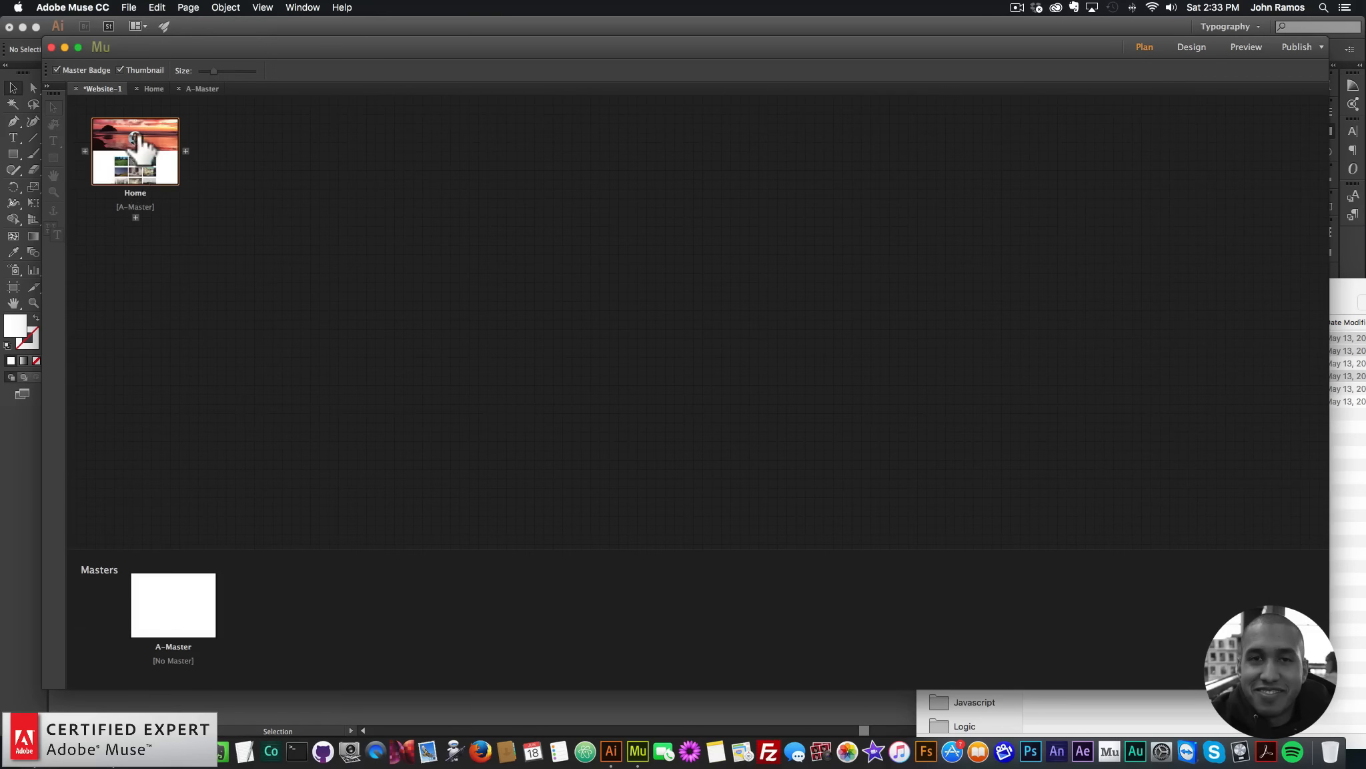
Step: Open the Home page and preview the site in the browser
double_click(137, 152)
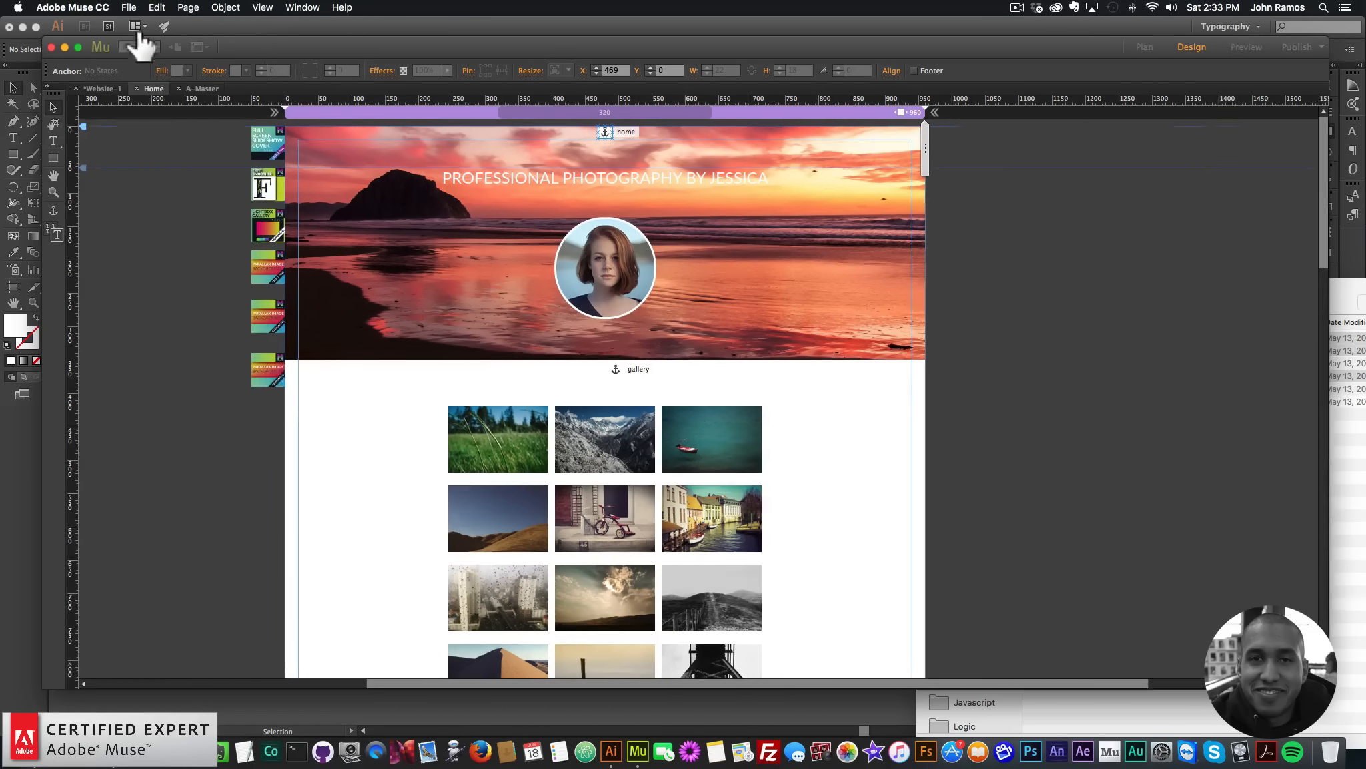
left_click(129, 7)
left_click(170, 220)
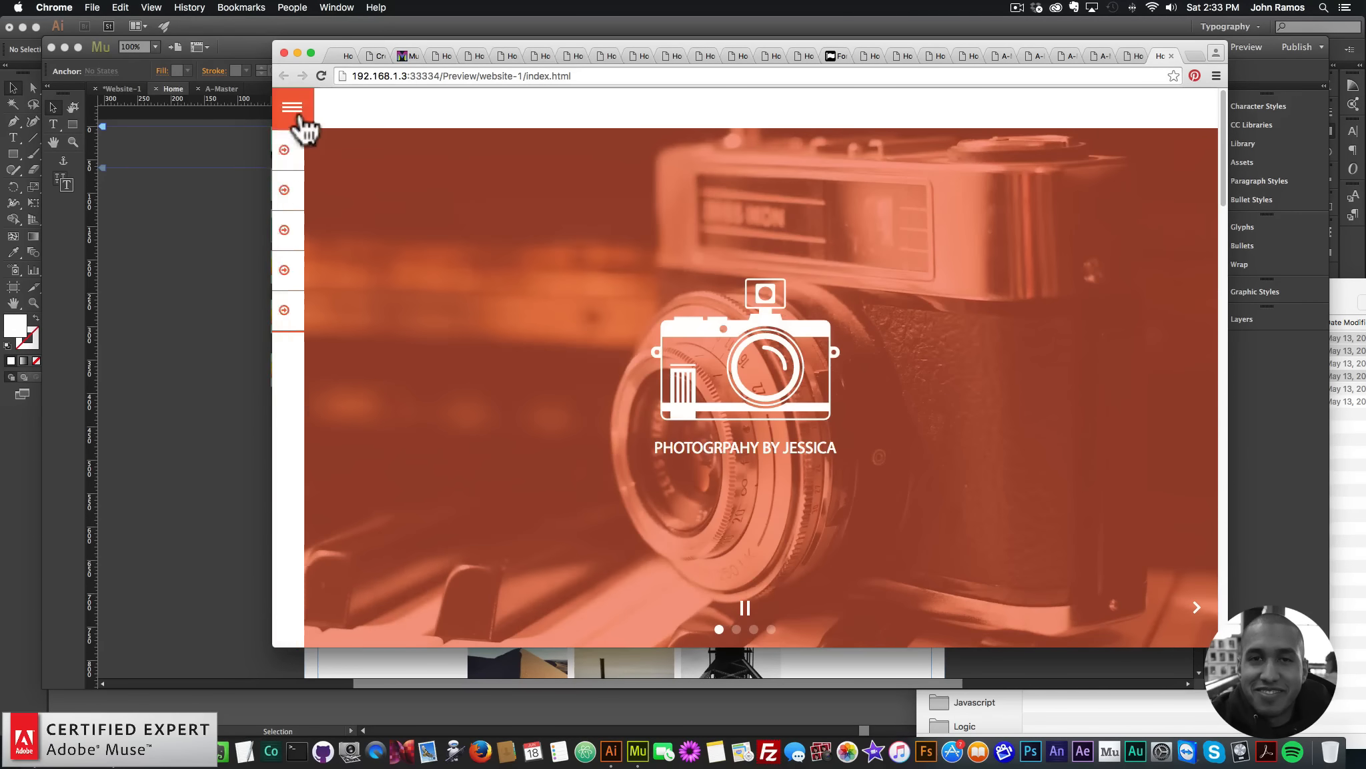
Step: Test the side menu in the browser preview by opening it and following its Gallery link and the one below it
left_click(300, 118)
left_click(334, 187)
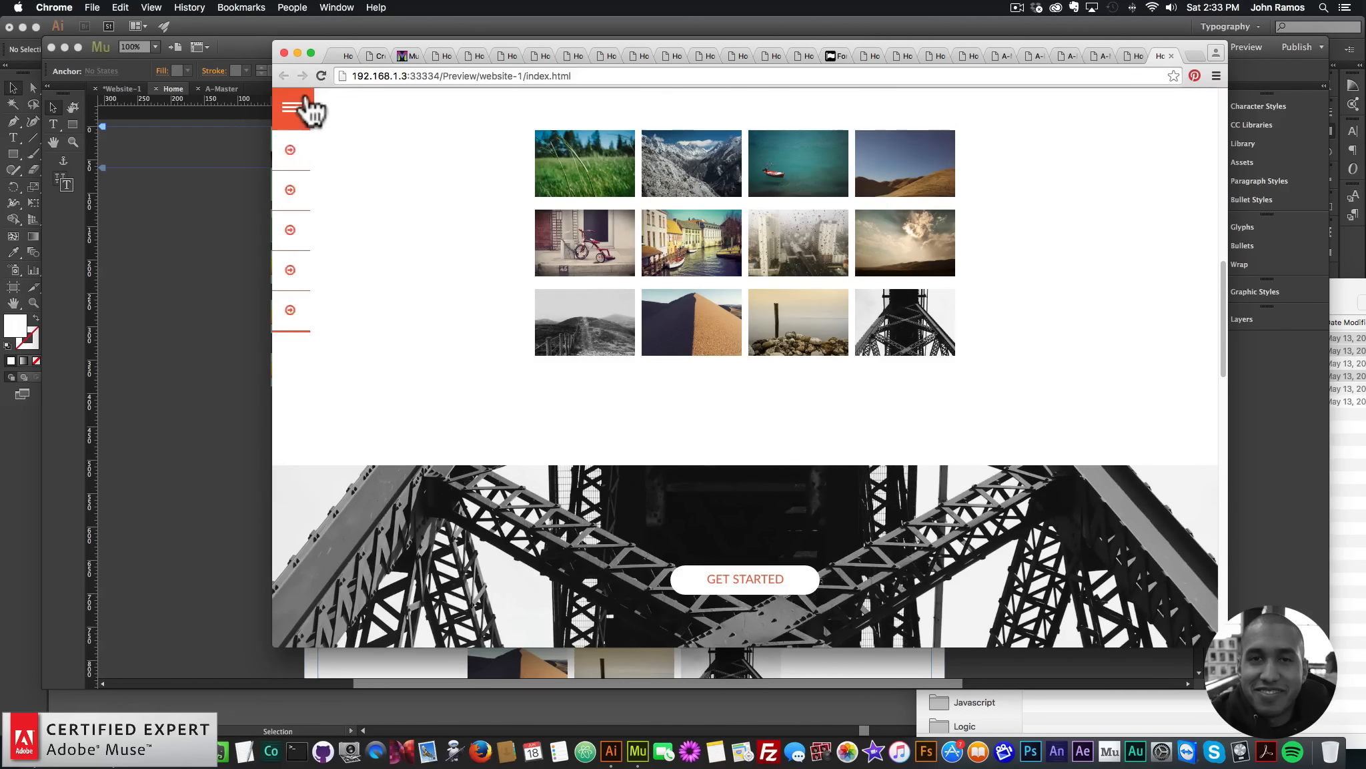
left_click(301, 109)
left_click(332, 228)
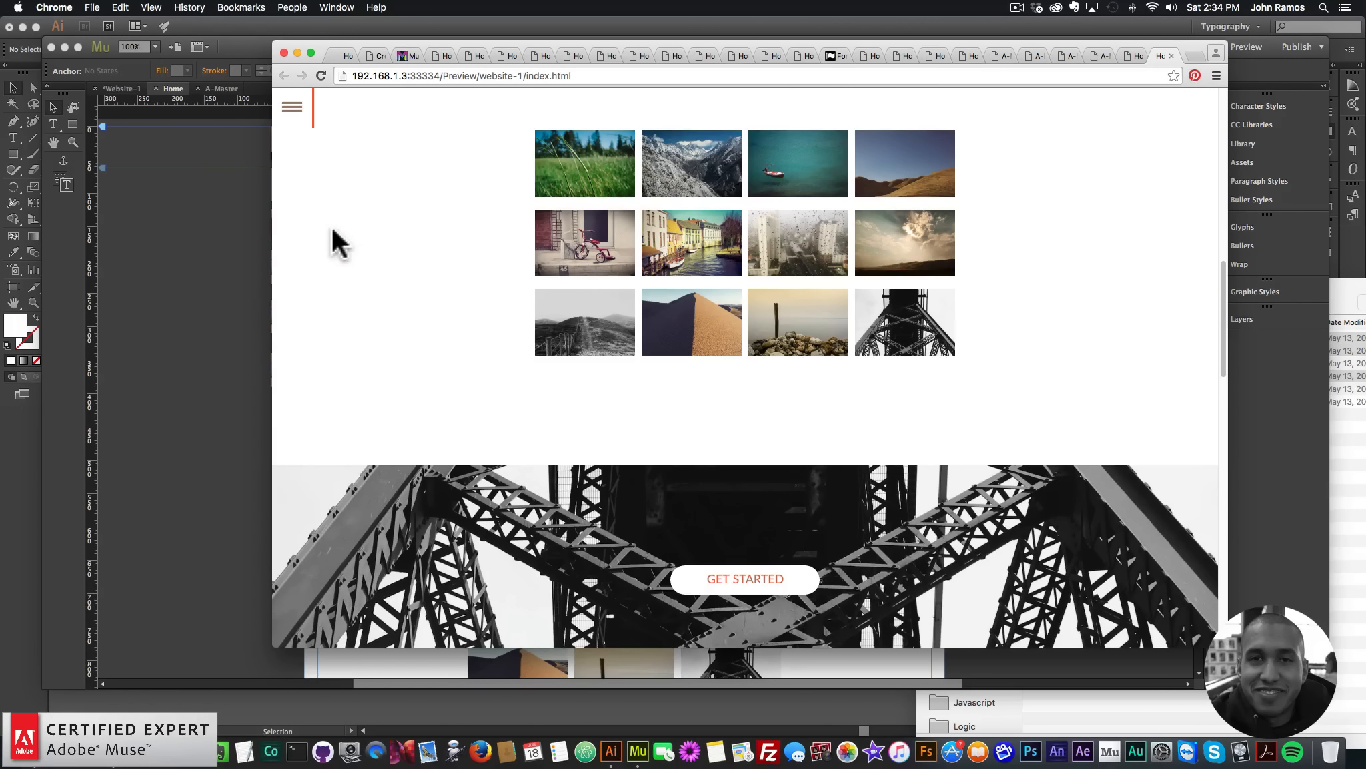
left_click(298, 111)
Step: Return to Adobe Muse, open A-Master and set the Responsive Side Menu widget's amount of menu items to 4
left_click(188, 226)
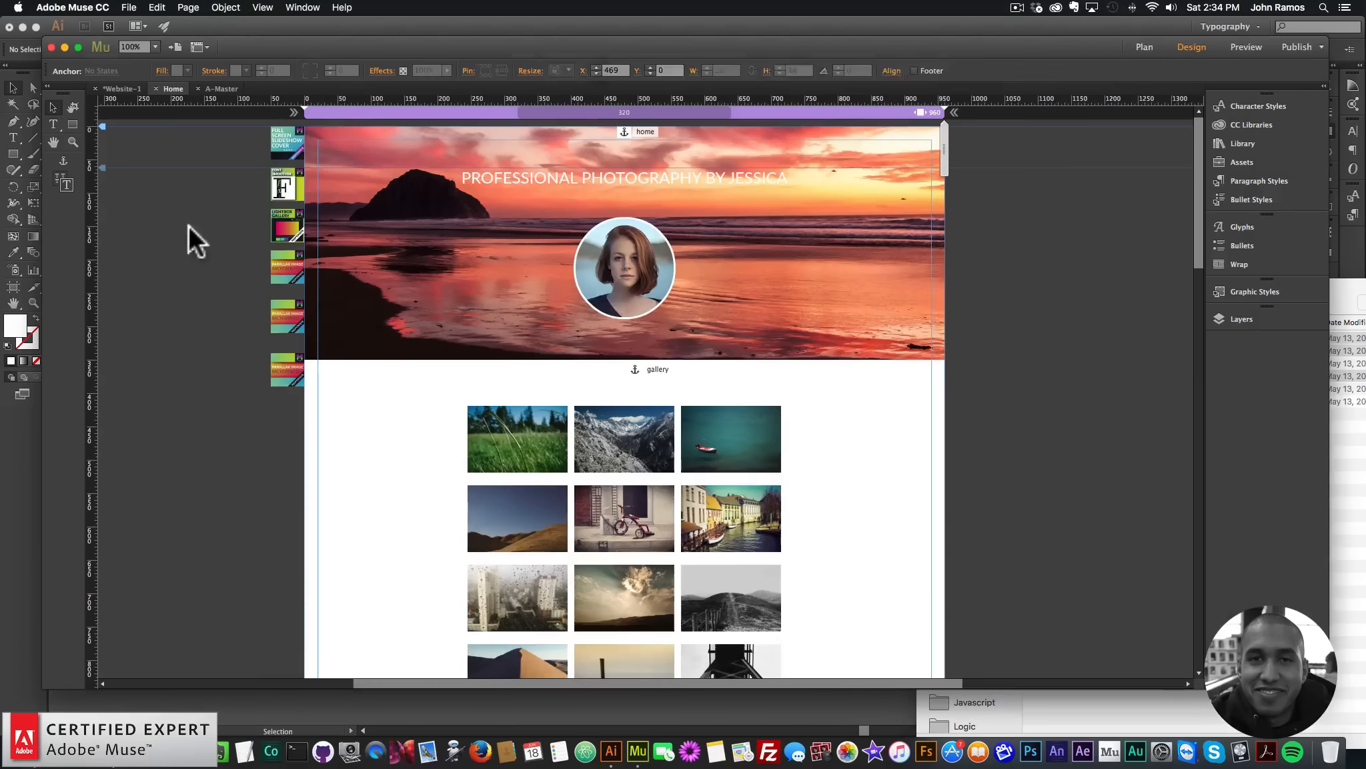
scroll(991, 345, "down", 5)
scroll(991, 345, "down", 8)
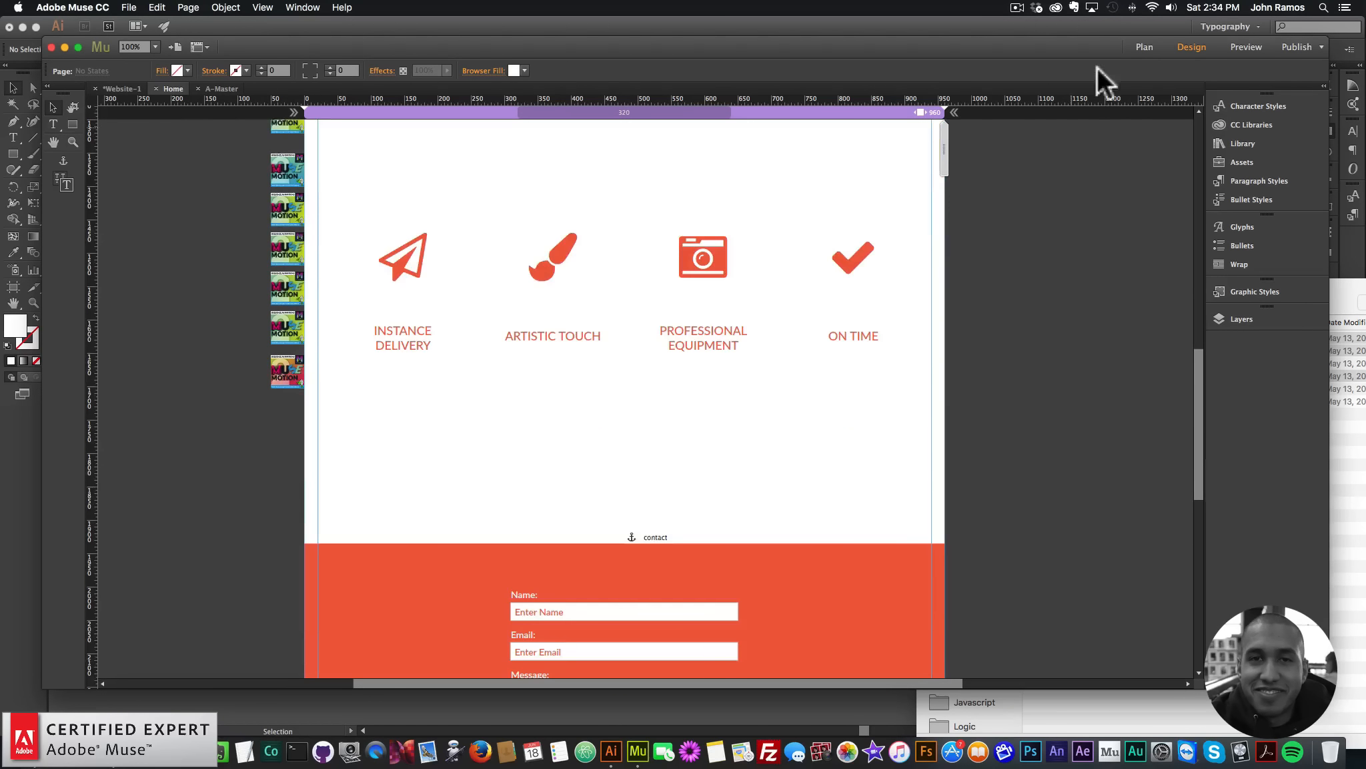
left_click(1149, 44)
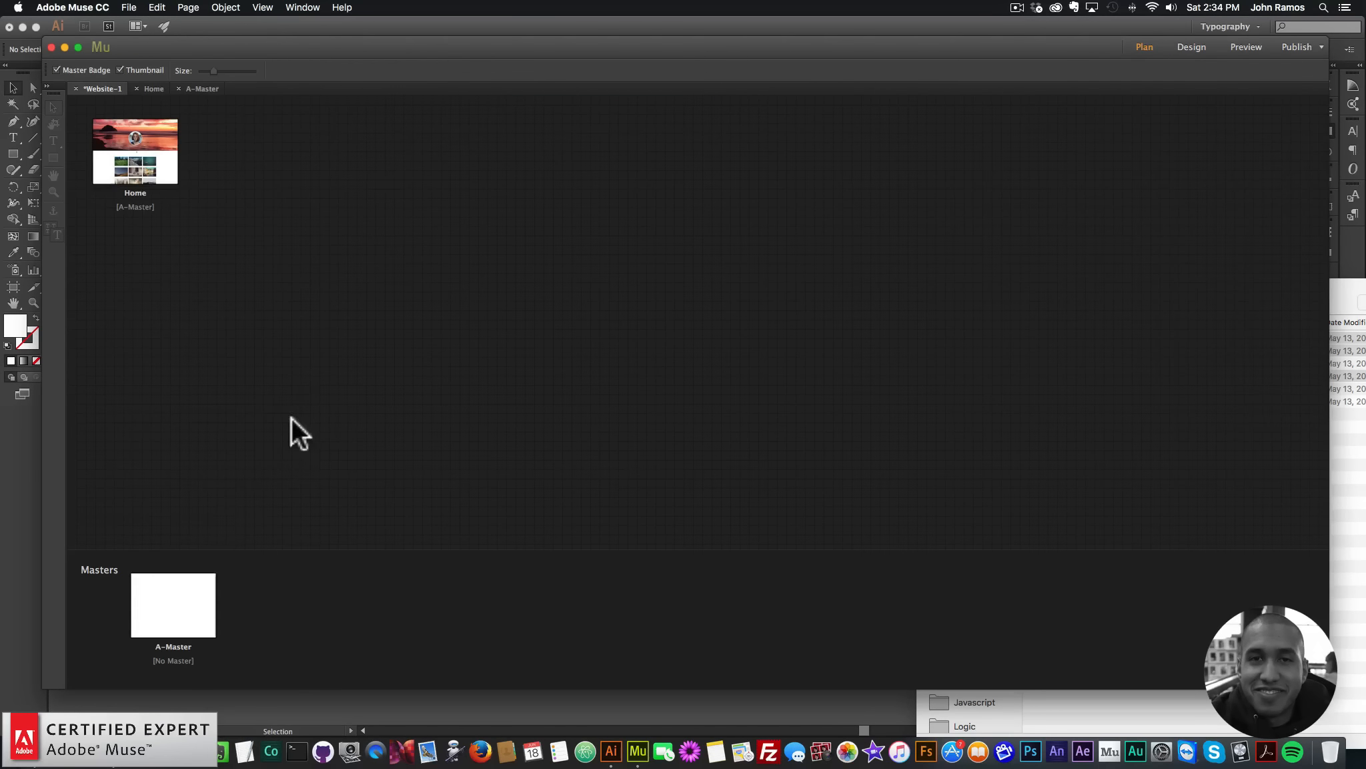
double_click(177, 604)
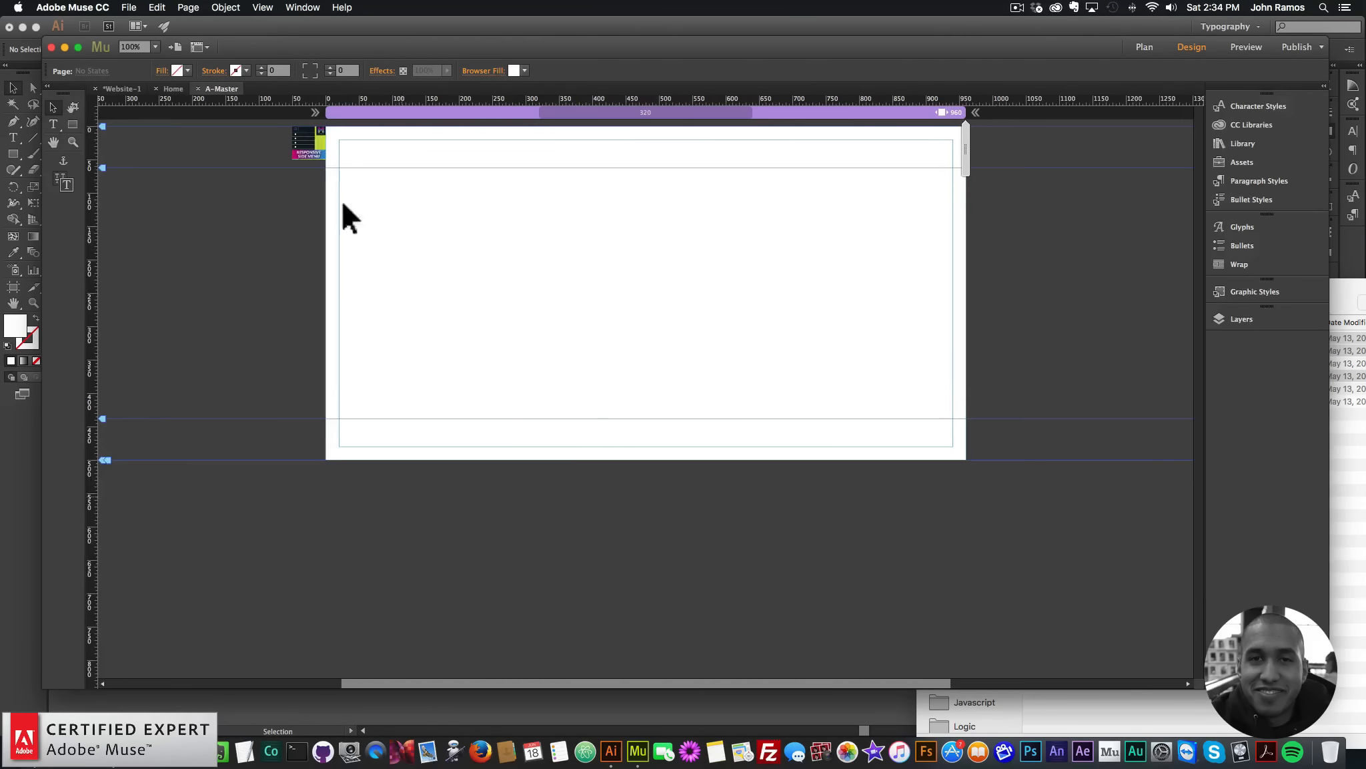
left_click(338, 124)
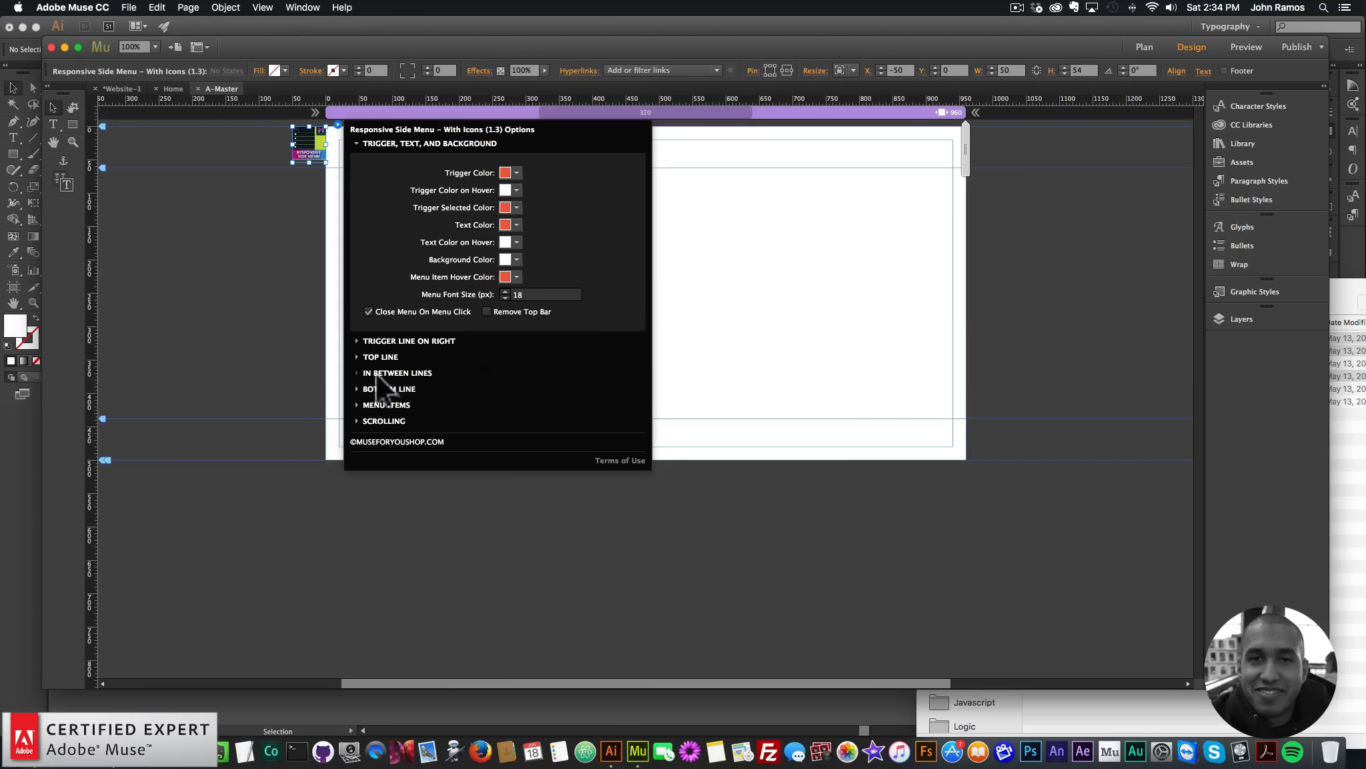
left_click(425, 405)
left_click(532, 348)
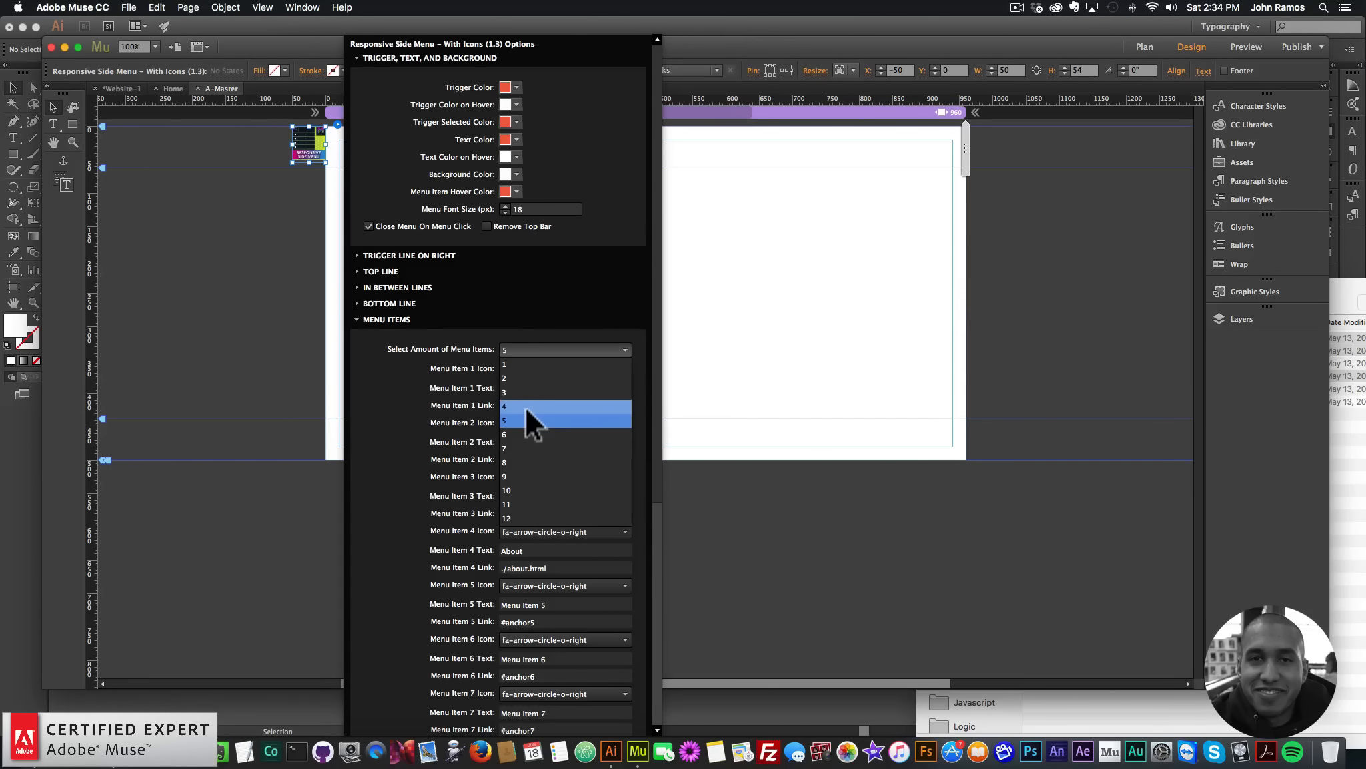
left_click(524, 406)
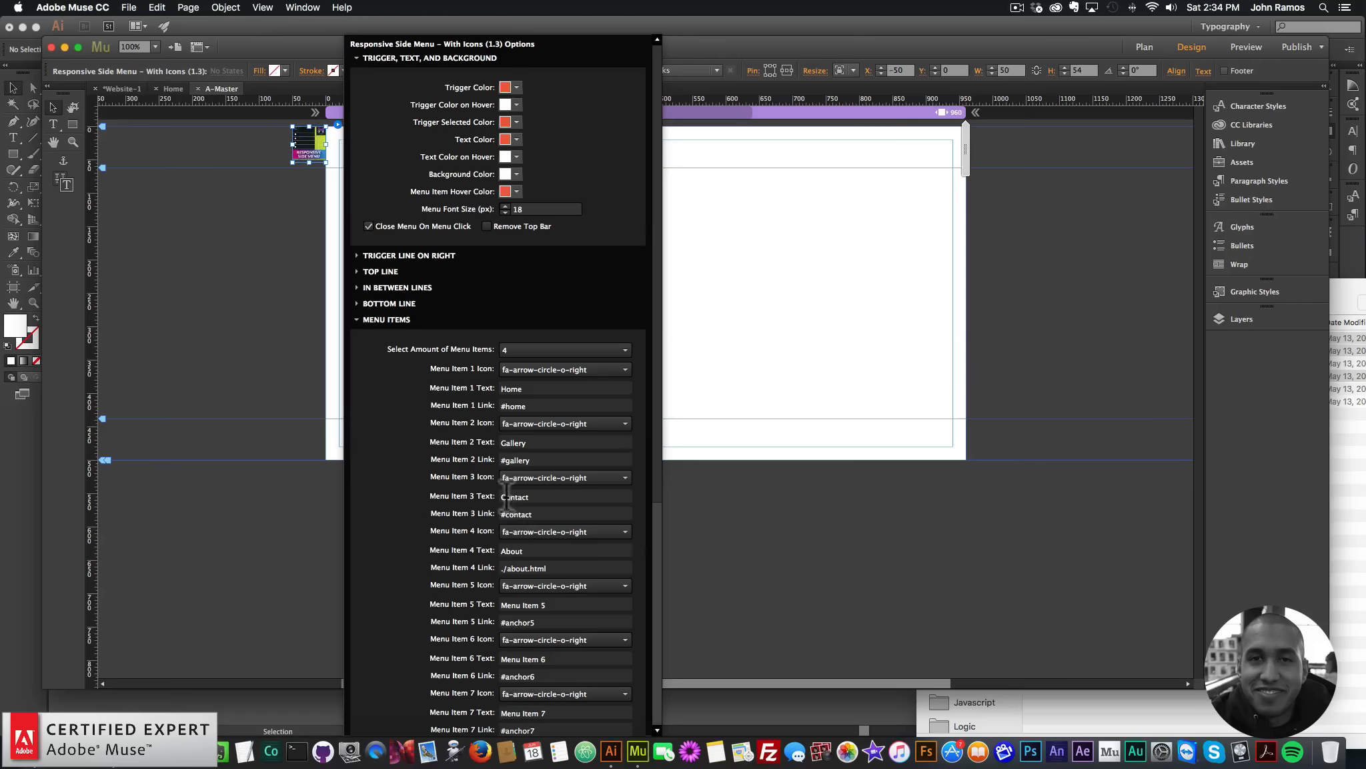
left_click(911, 329)
Step: Preview the Home page in the browser and follow the side menu's Contact link
left_click(1142, 47)
double_click(154, 150)
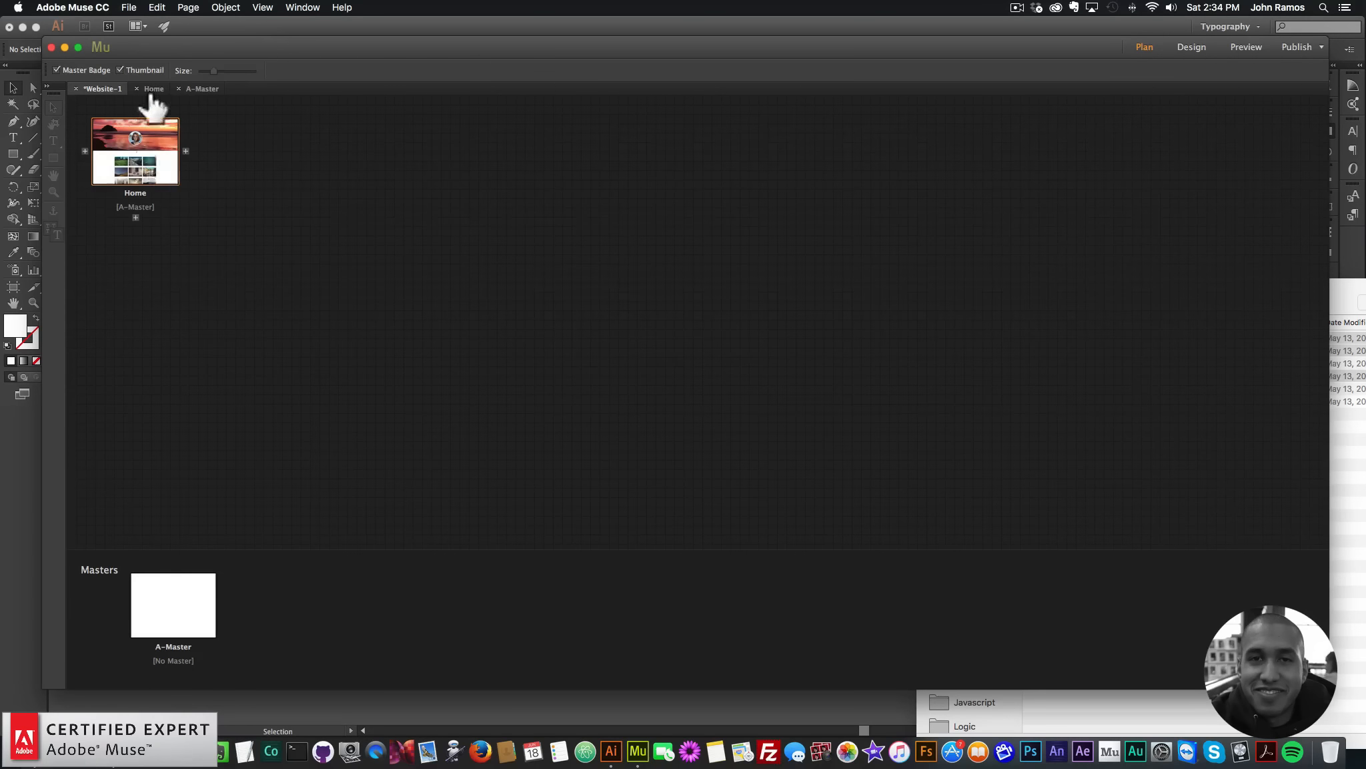
left_click(129, 8)
left_click(179, 222)
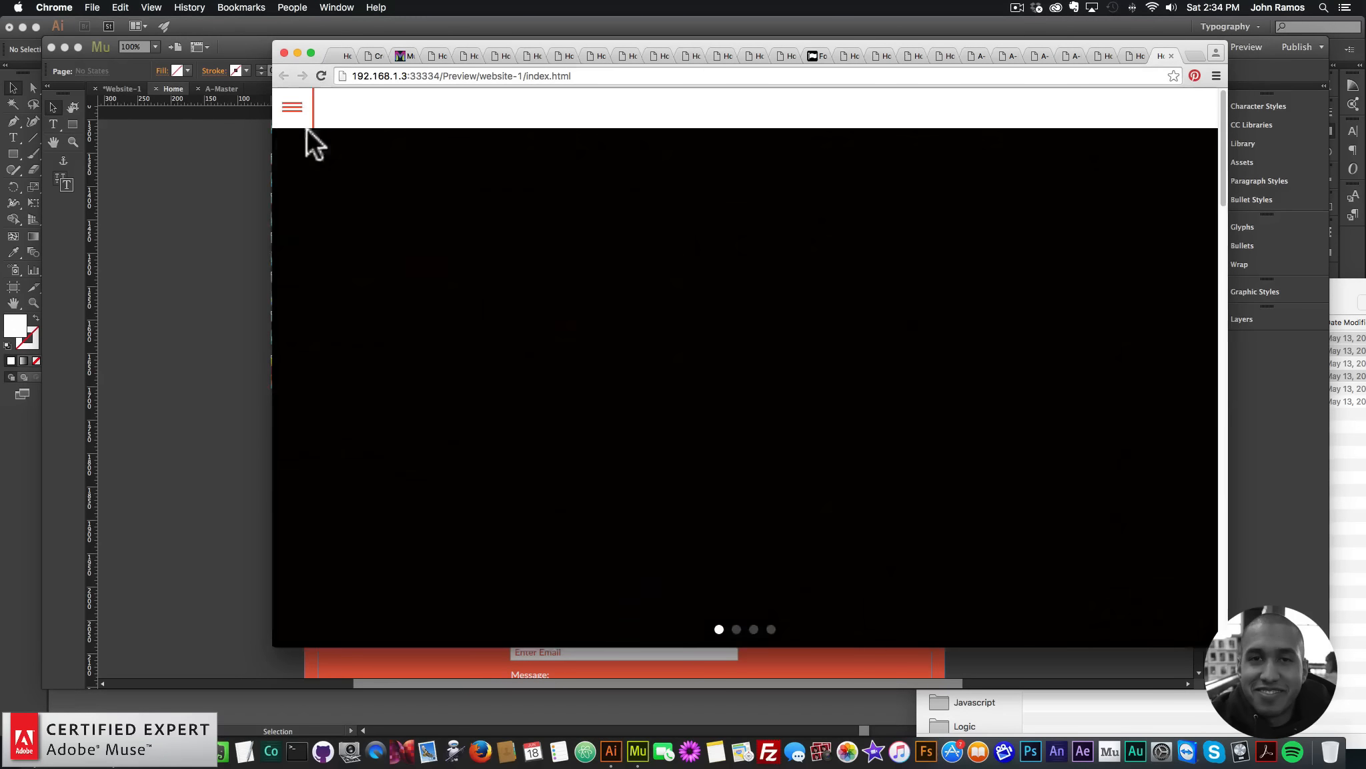
left_click(293, 108)
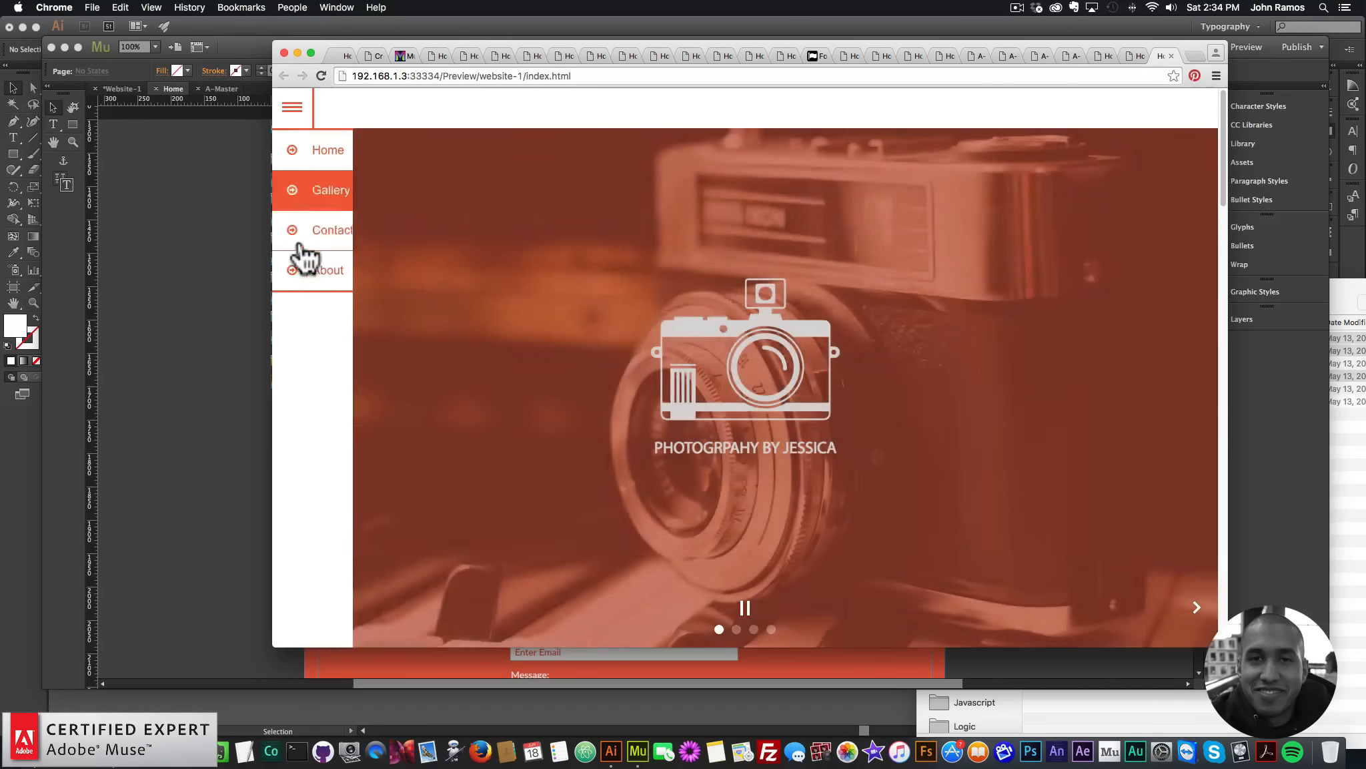
left_click(330, 234)
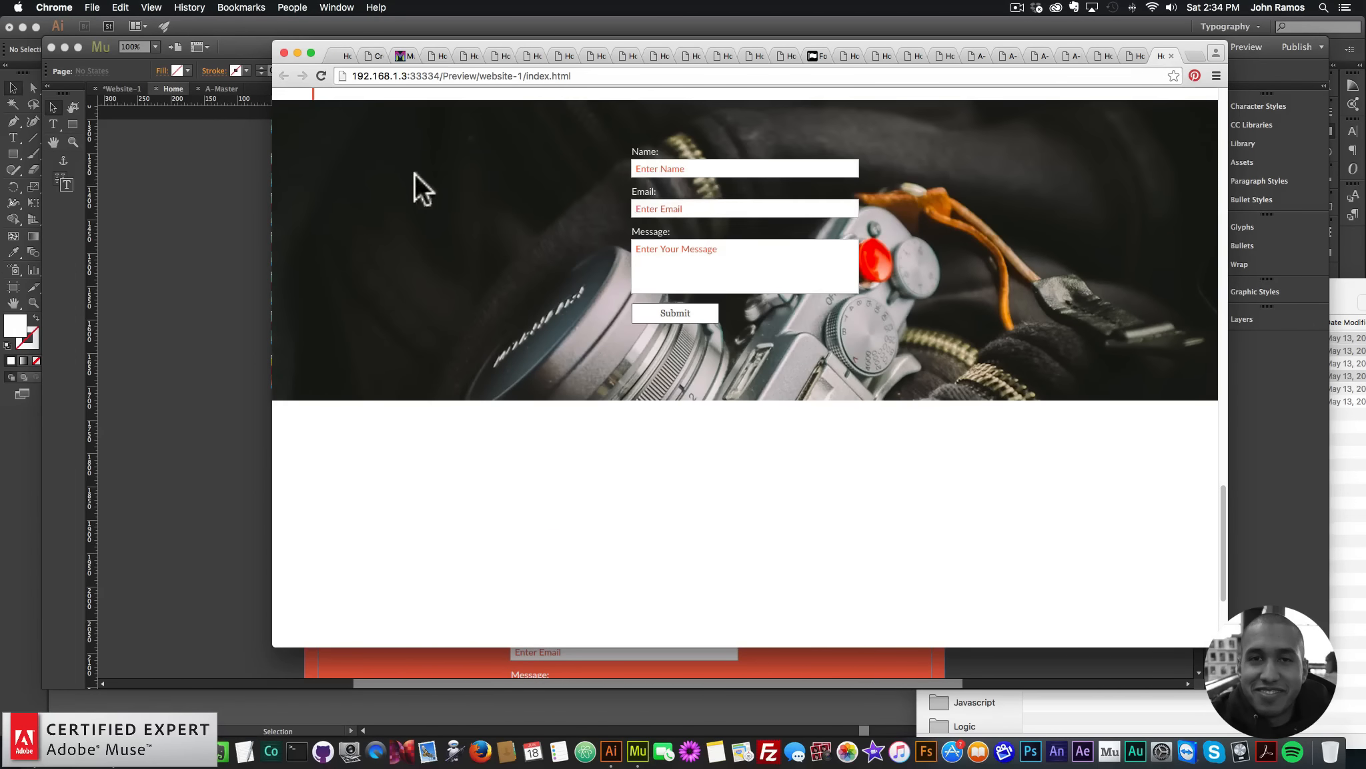
Step: Examine how the gallery, Get Started banner and four feature icons behave against the fixed menu bar
scroll(552, 269, "up", 2)
scroll(552, 269, "up", 8)
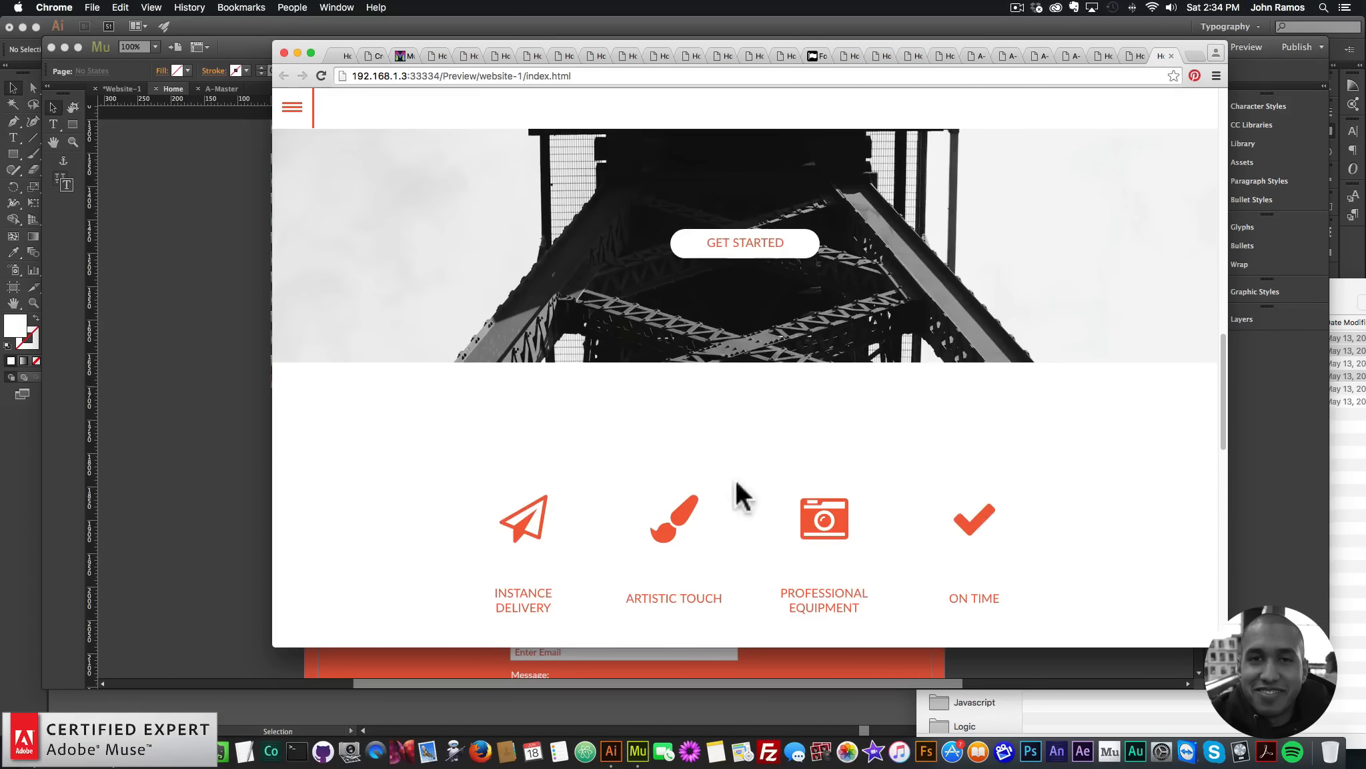
scroll(735, 479, "down", 4)
scroll(615, 461, "up", 2)
scroll(694, 400, "up", 5)
scroll(716, 443, "down", 4)
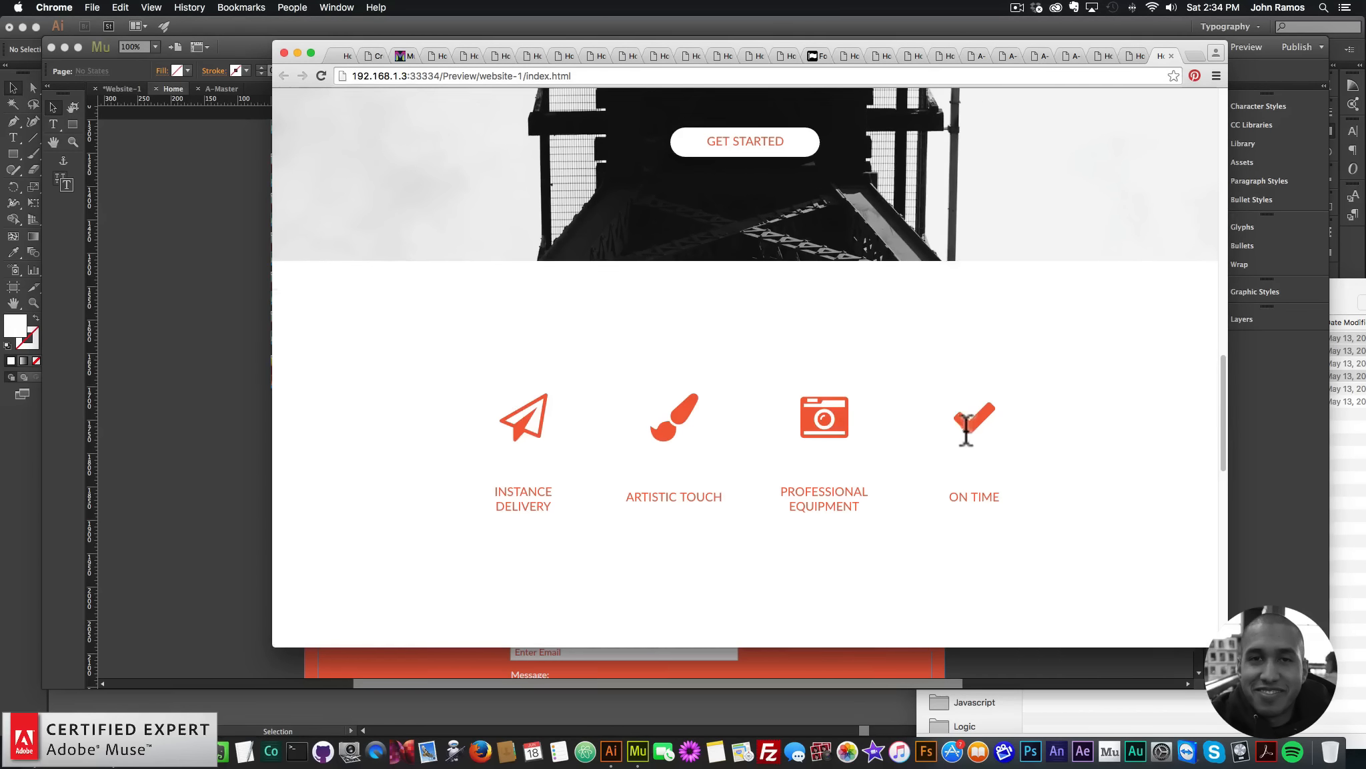
scroll(961, 430, "up", 10)
scroll(944, 424, "down", 6)
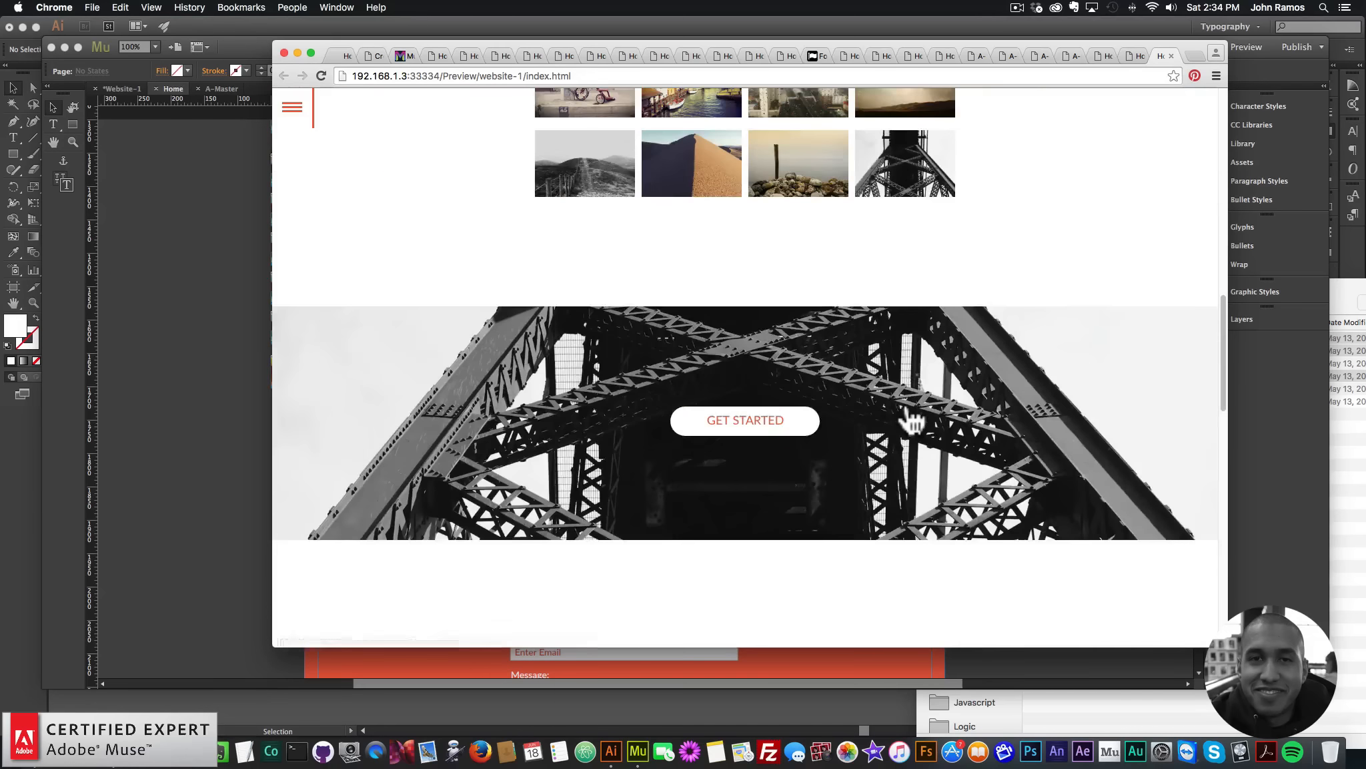
scroll(911, 420, "down", 4)
scroll(704, 433, "down", 4)
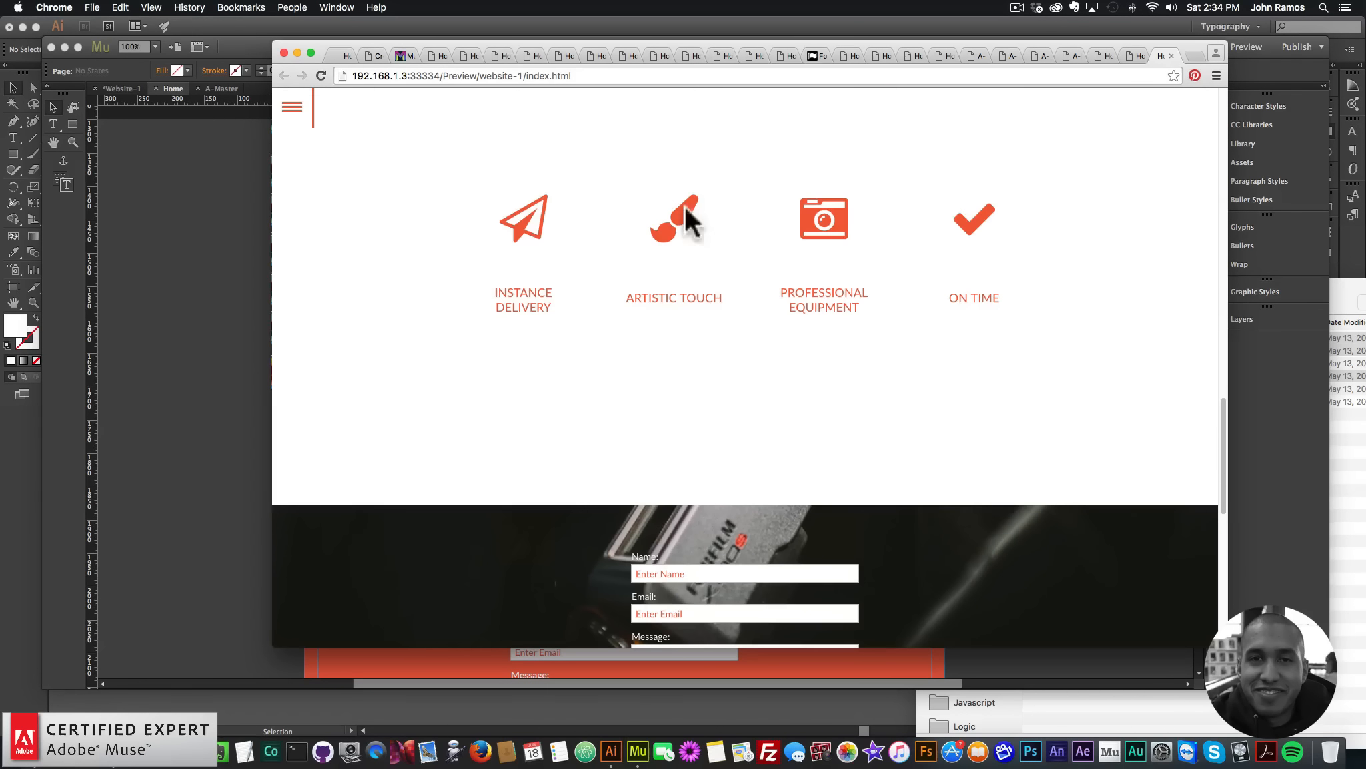
Step: Return to Adobe Muse, add a new layer to A-Master and move the Responsive Side Menu widget onto it
left_click(167, 332)
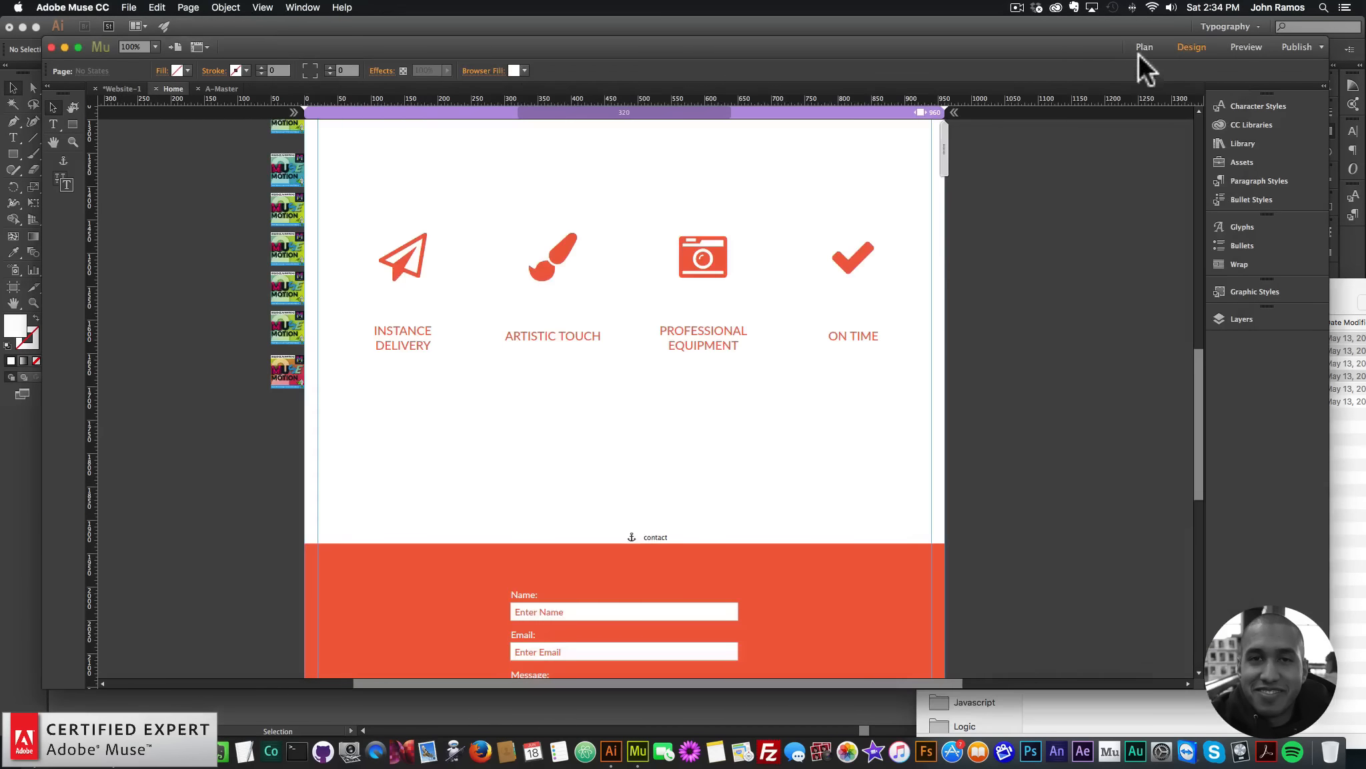
left_click(1141, 50)
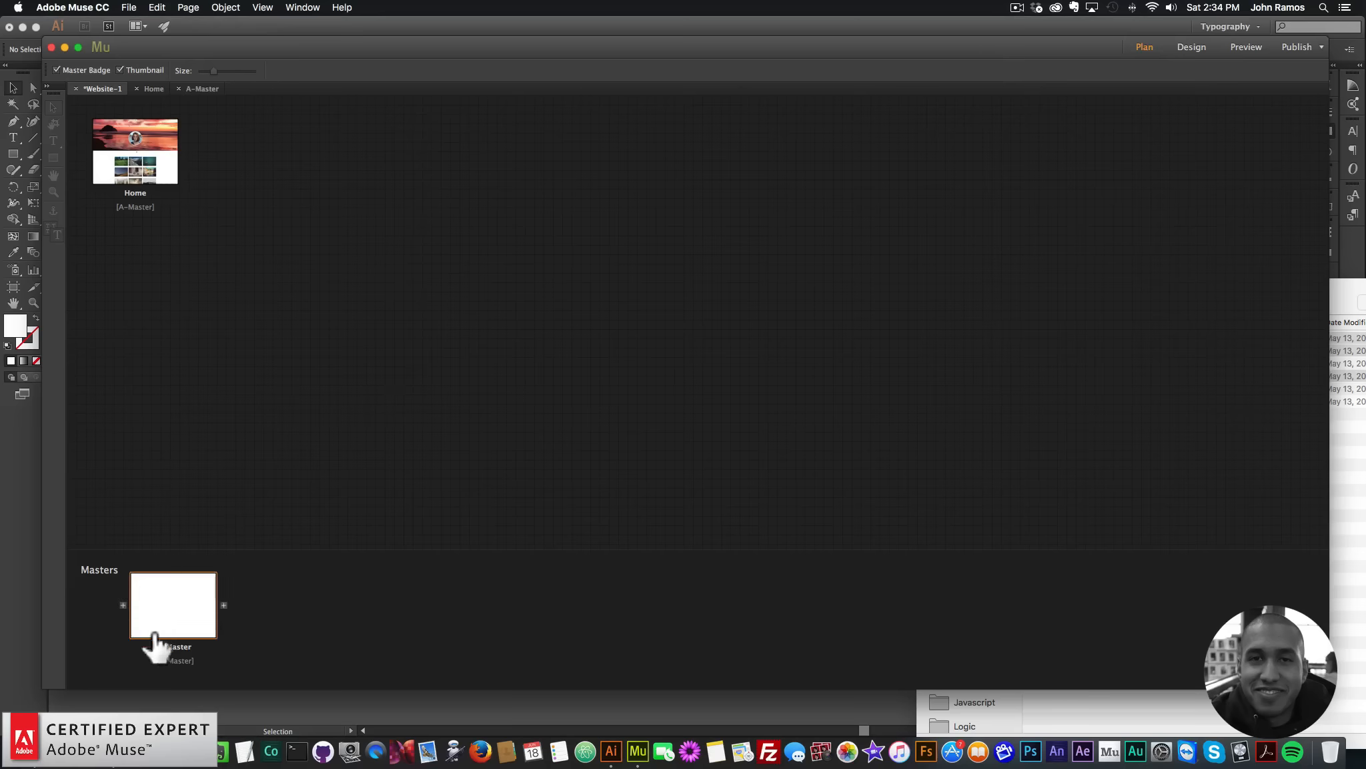
double_click(193, 621)
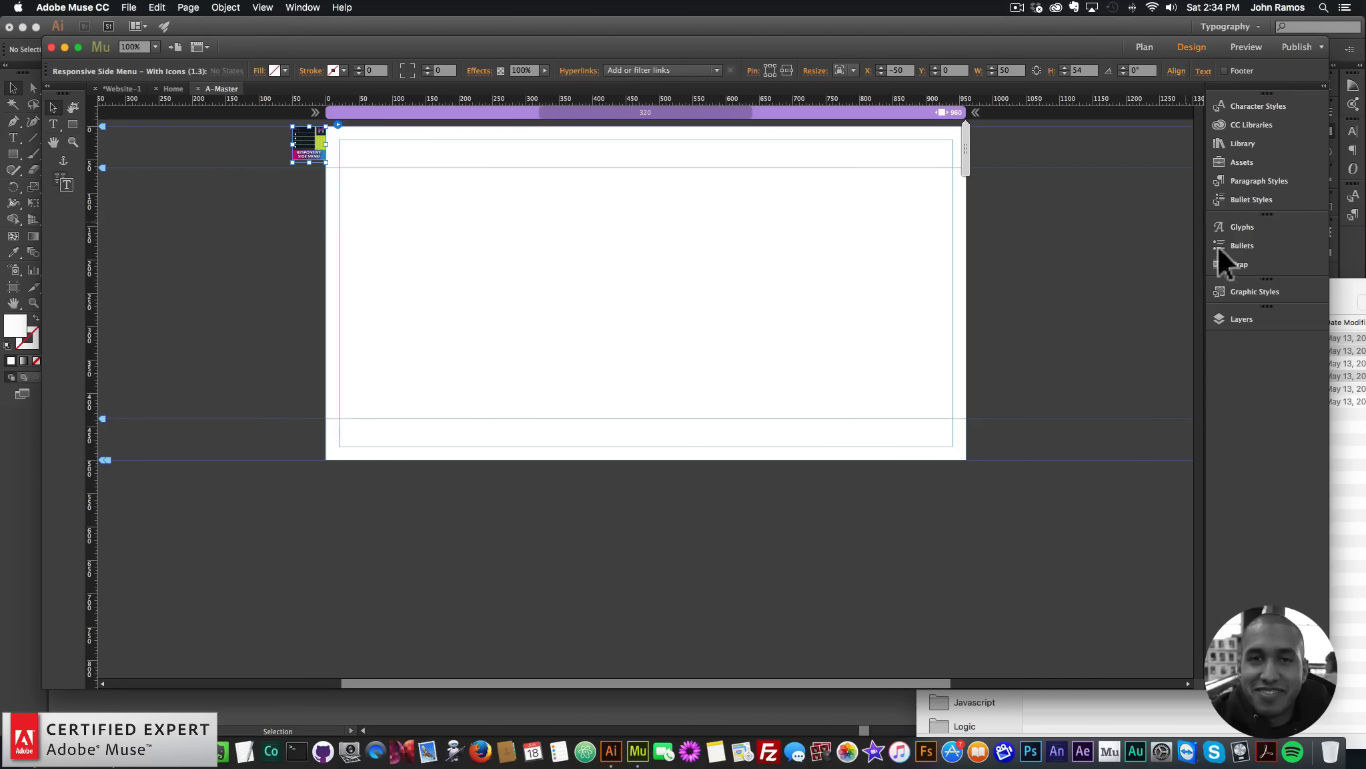
left_click(1239, 319)
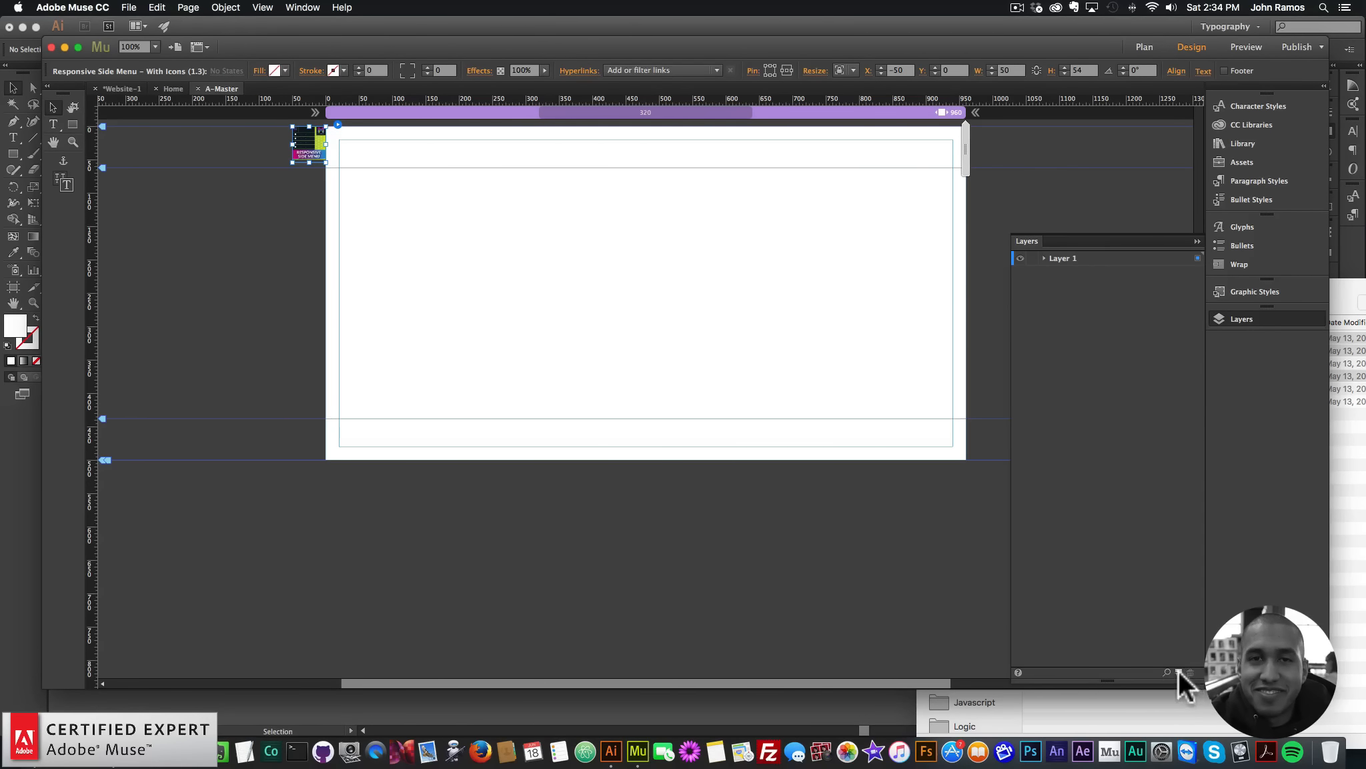
left_click(1179, 672)
left_click(1043, 272)
left_click_drag(1080, 287, 1077, 261)
left_click(1240, 318)
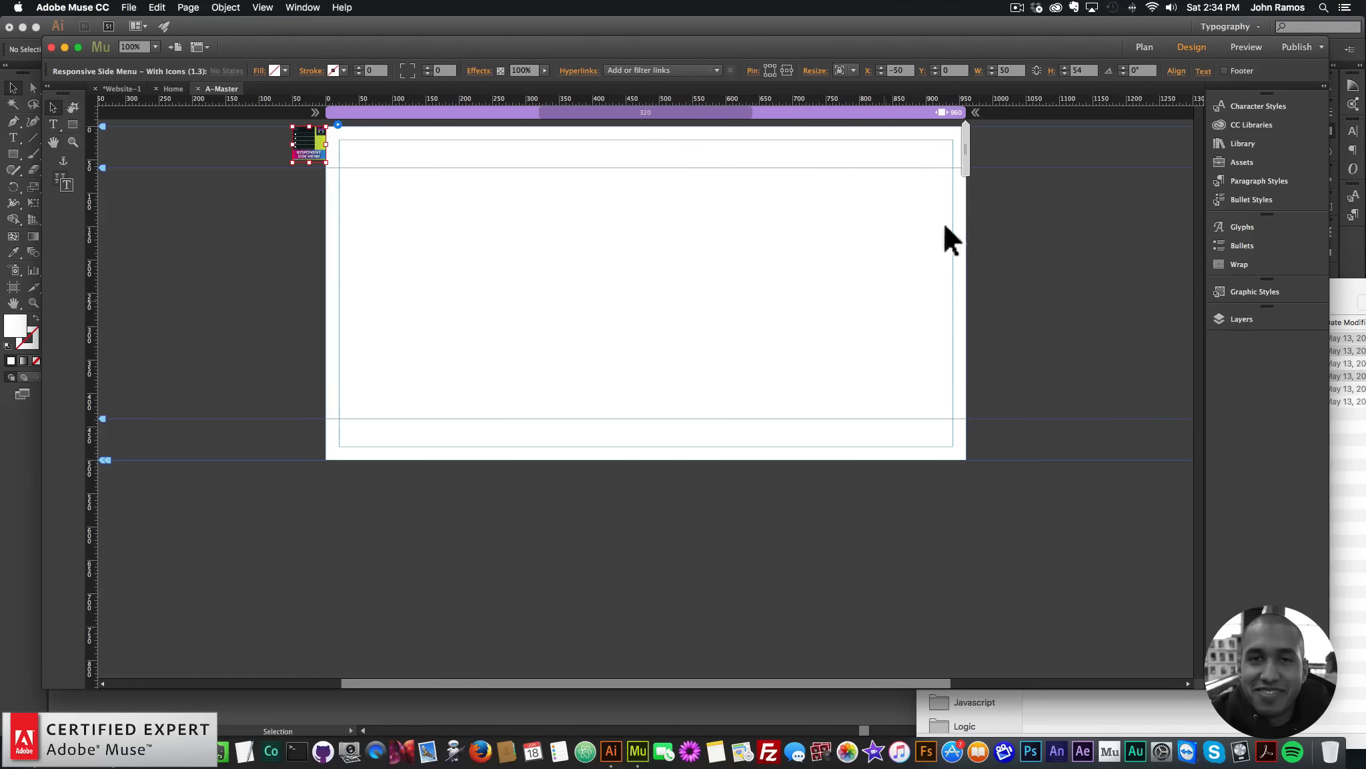
Step: Check the Home page's layers, preview the page in the browser and examine how its content passes the fixed menu bar
left_click(1145, 46)
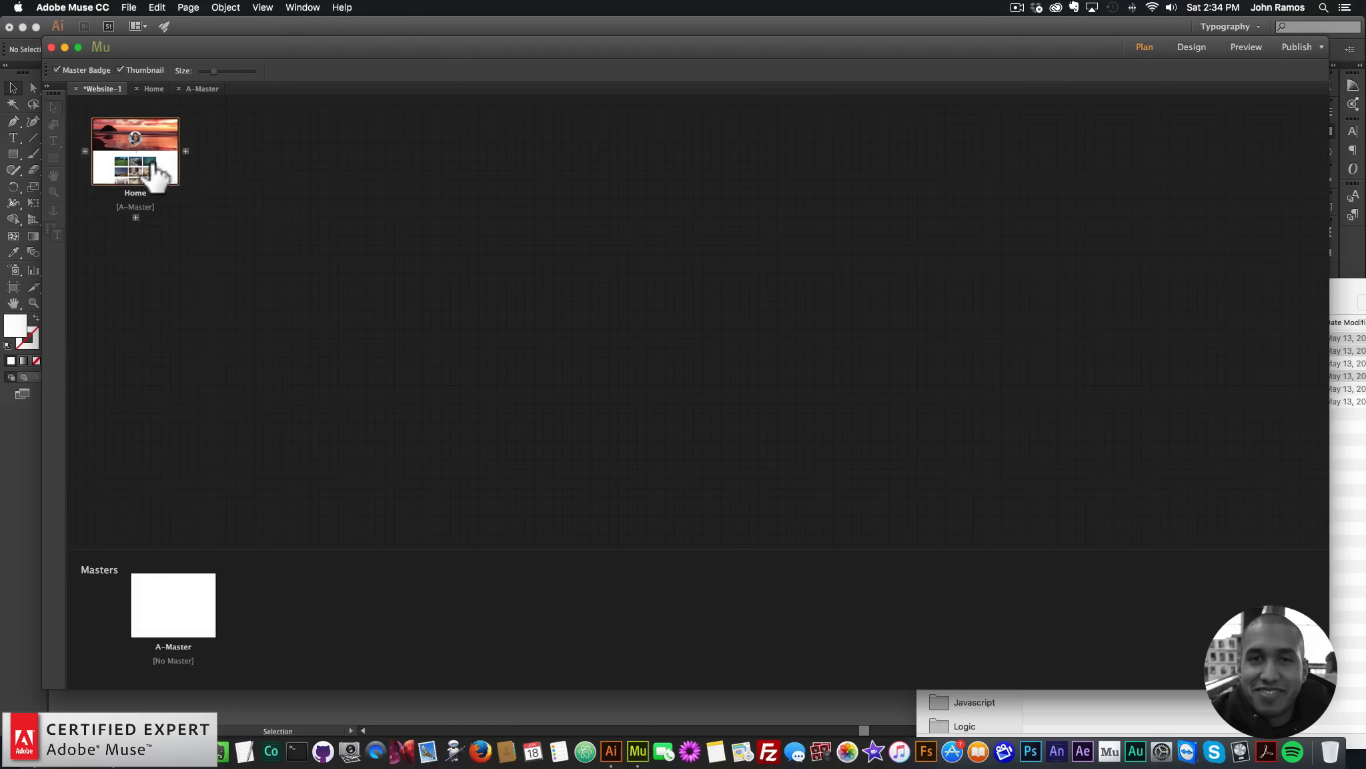
double_click(155, 174)
left_click(1243, 319)
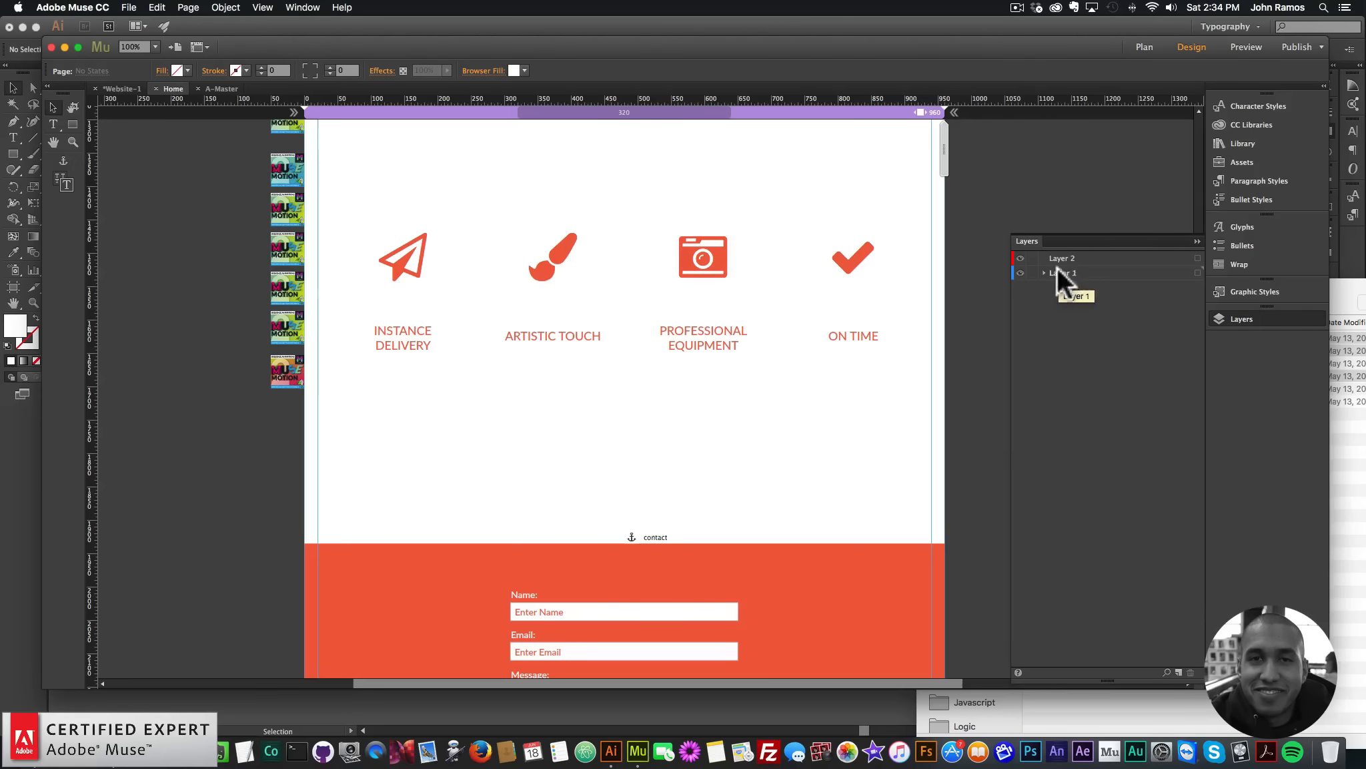
left_click(129, 8)
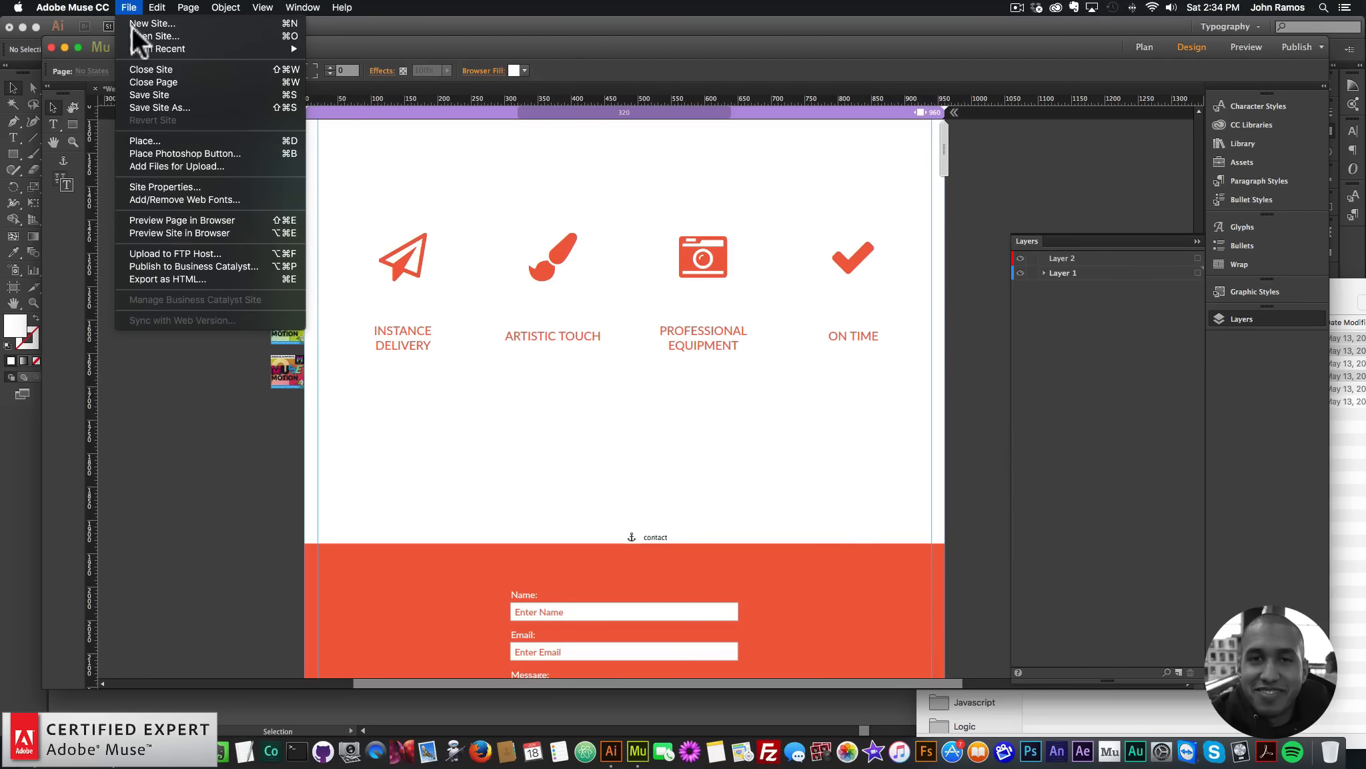
left_click(174, 214)
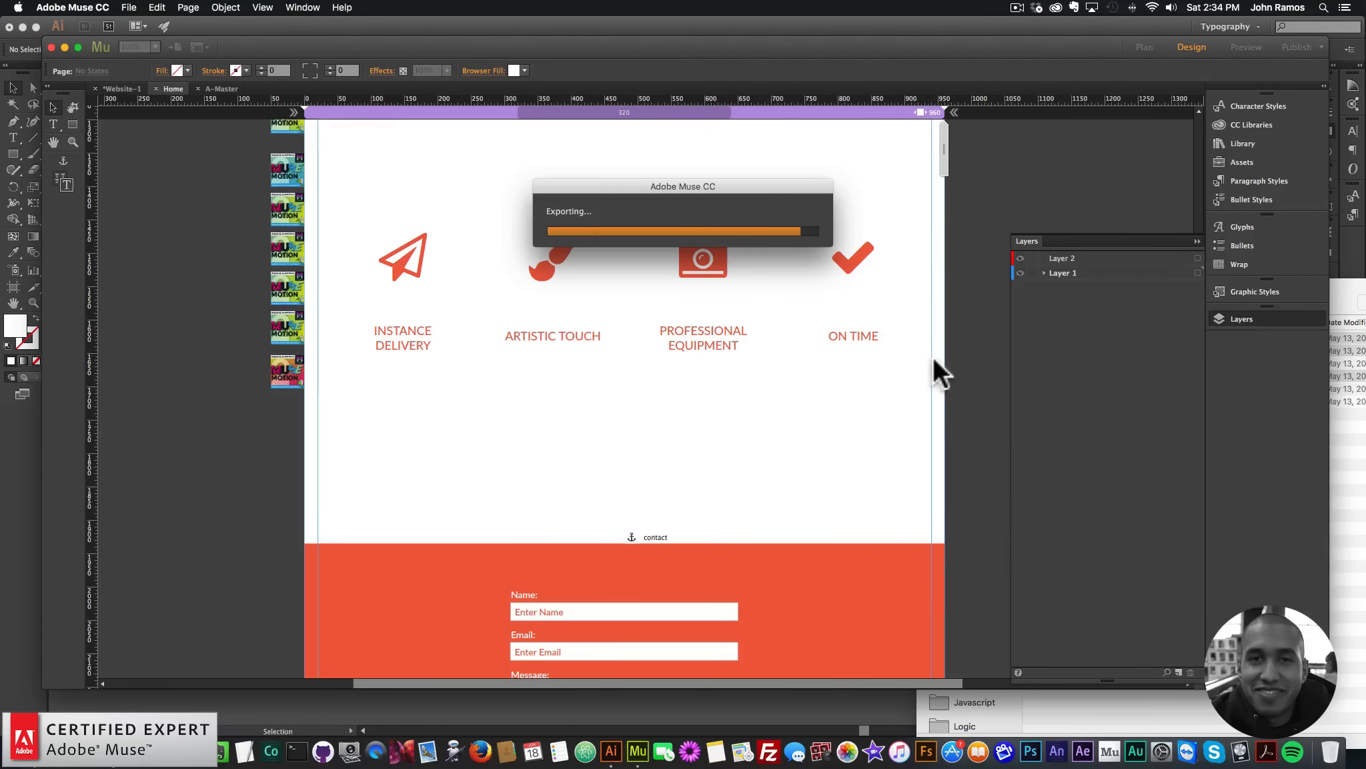
scroll(933, 360, "down", 20)
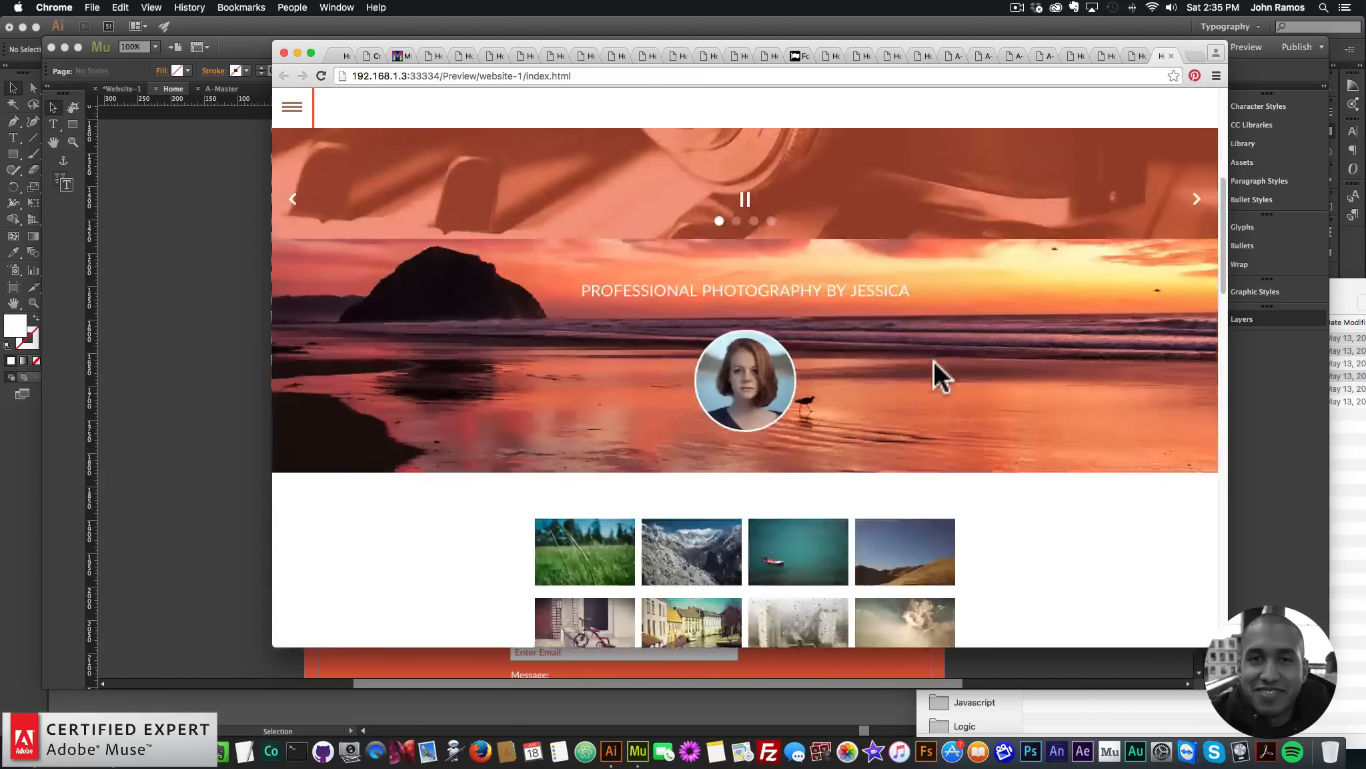
scroll(930, 354, "down", 10)
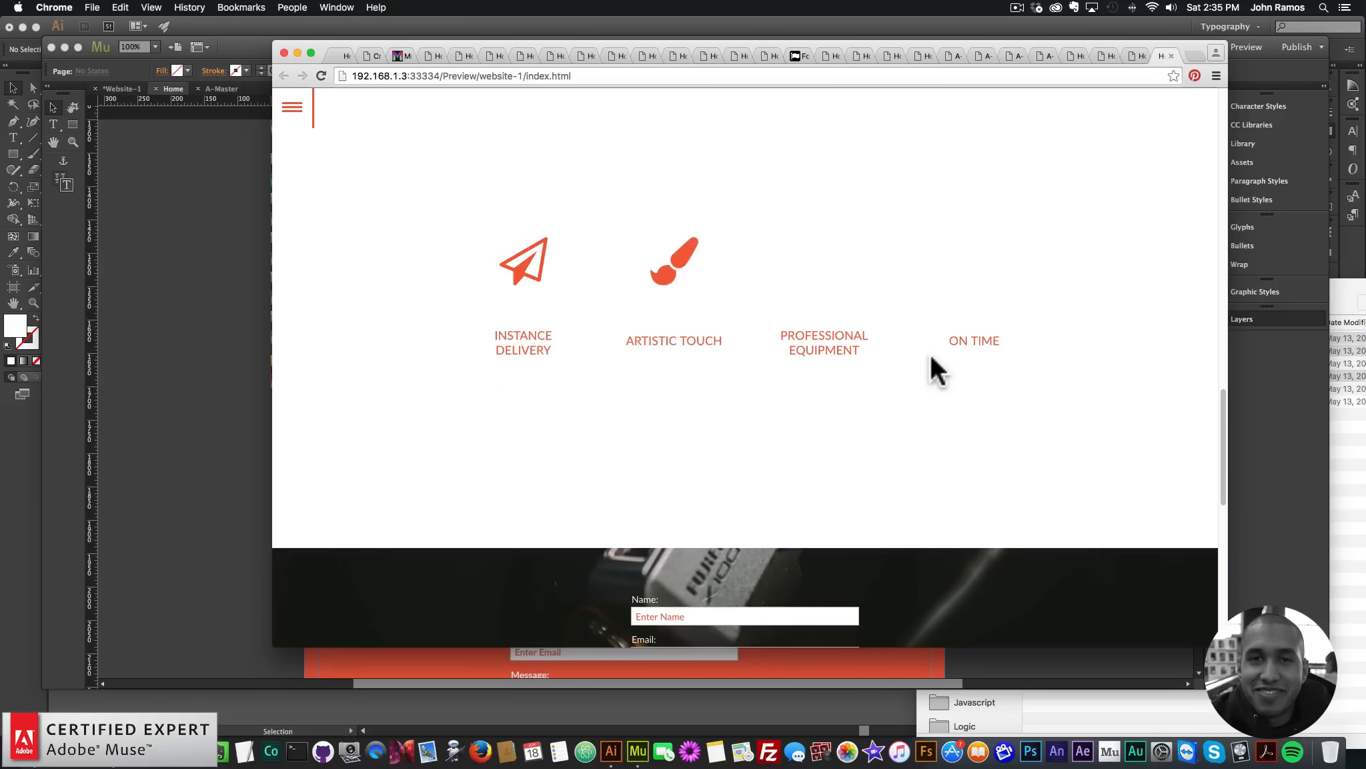
scroll(930, 367, "up", 10)
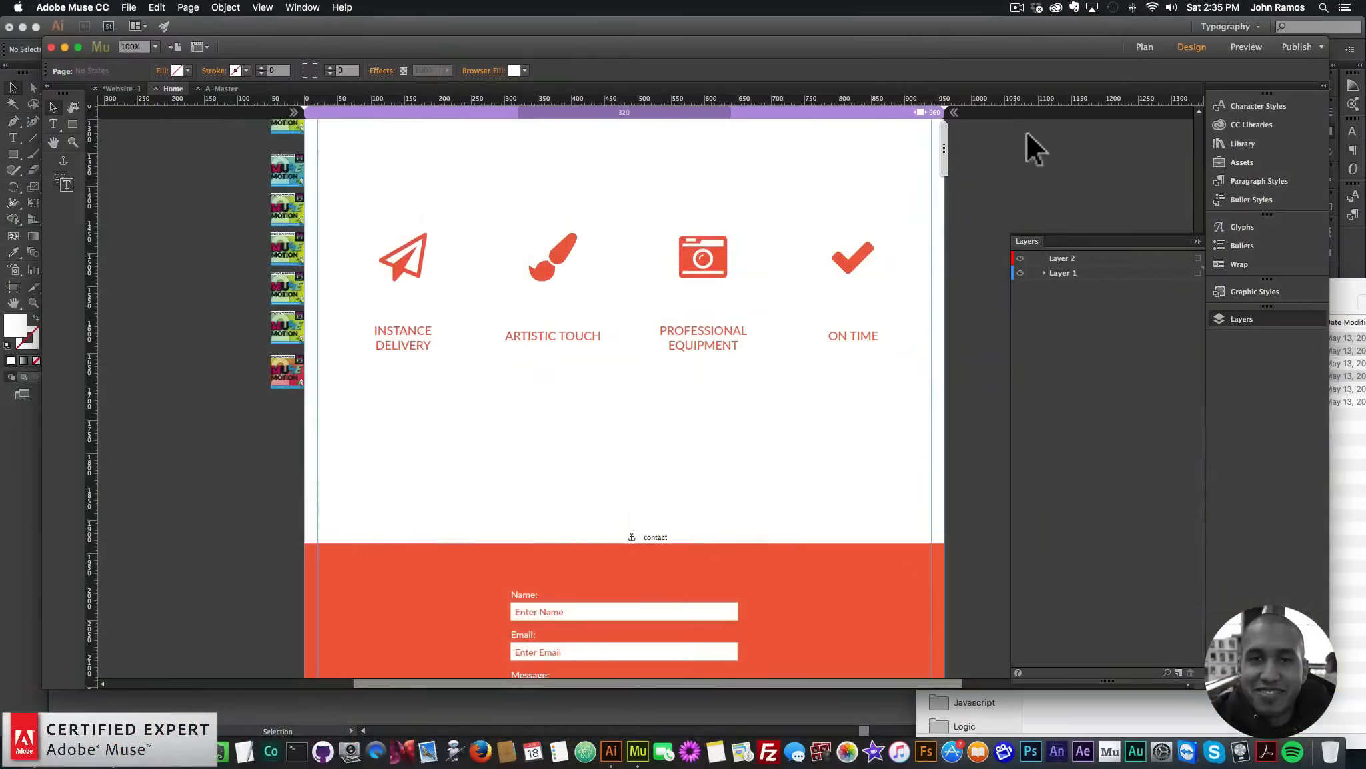
scroll(817, 195, "up", 10)
scroll(814, 190, "up", 3)
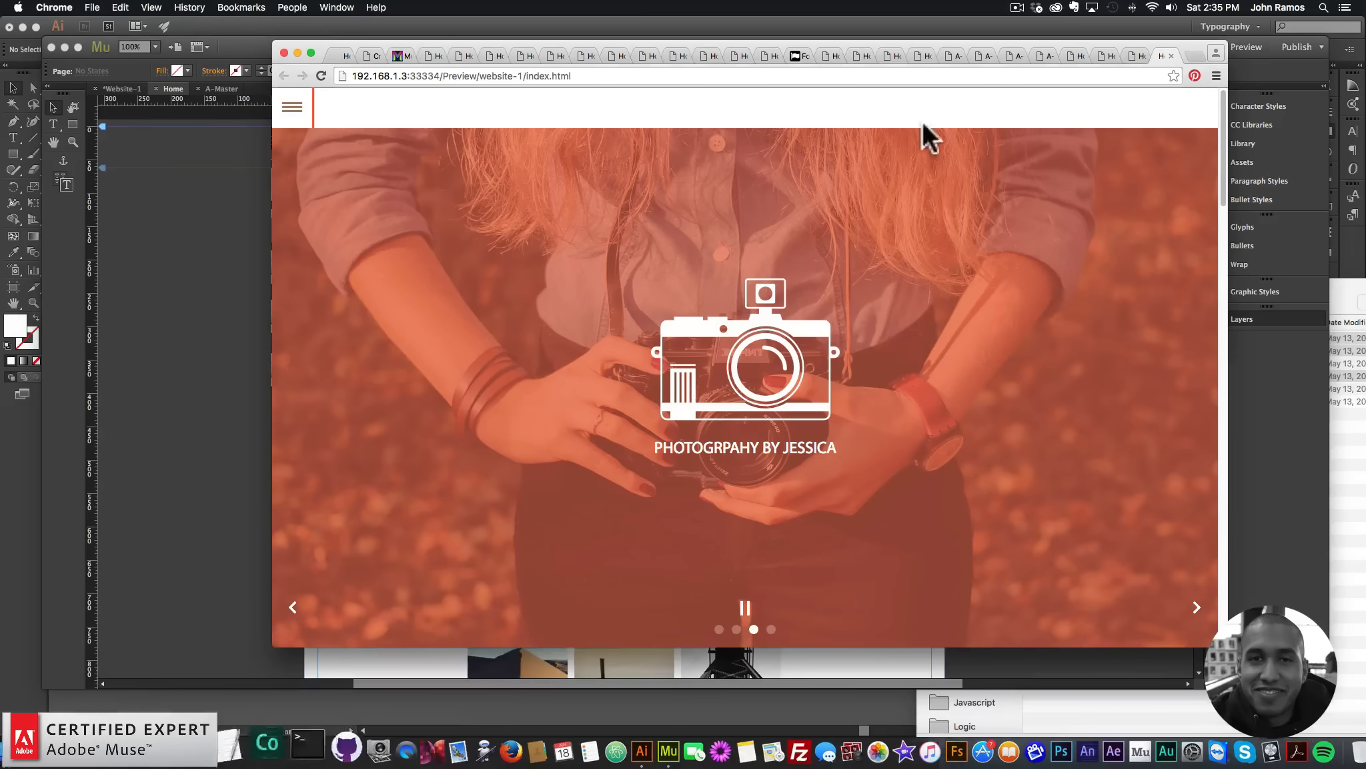
Step: Return to Adobe Muse and open the A-Master page for editing
left_click(259, 728)
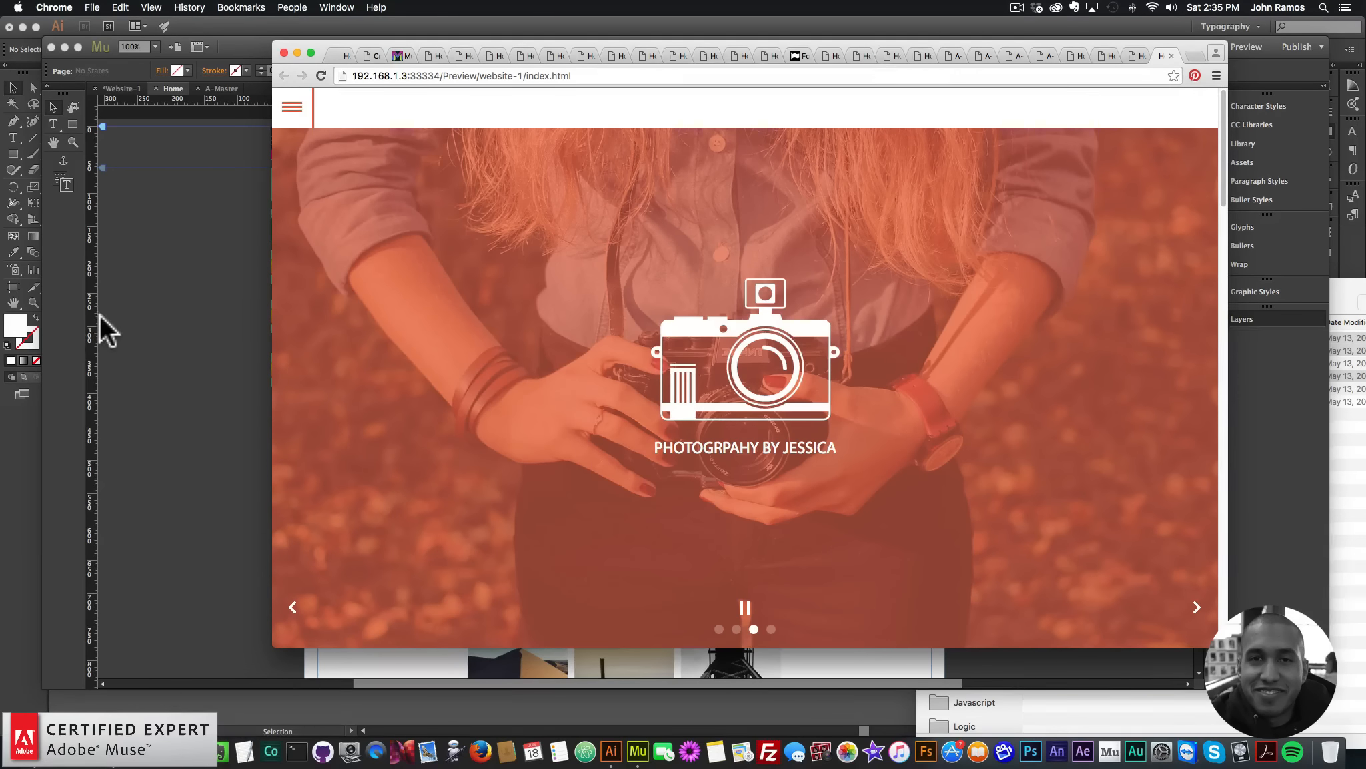
left_click(173, 298)
left_click(1145, 53)
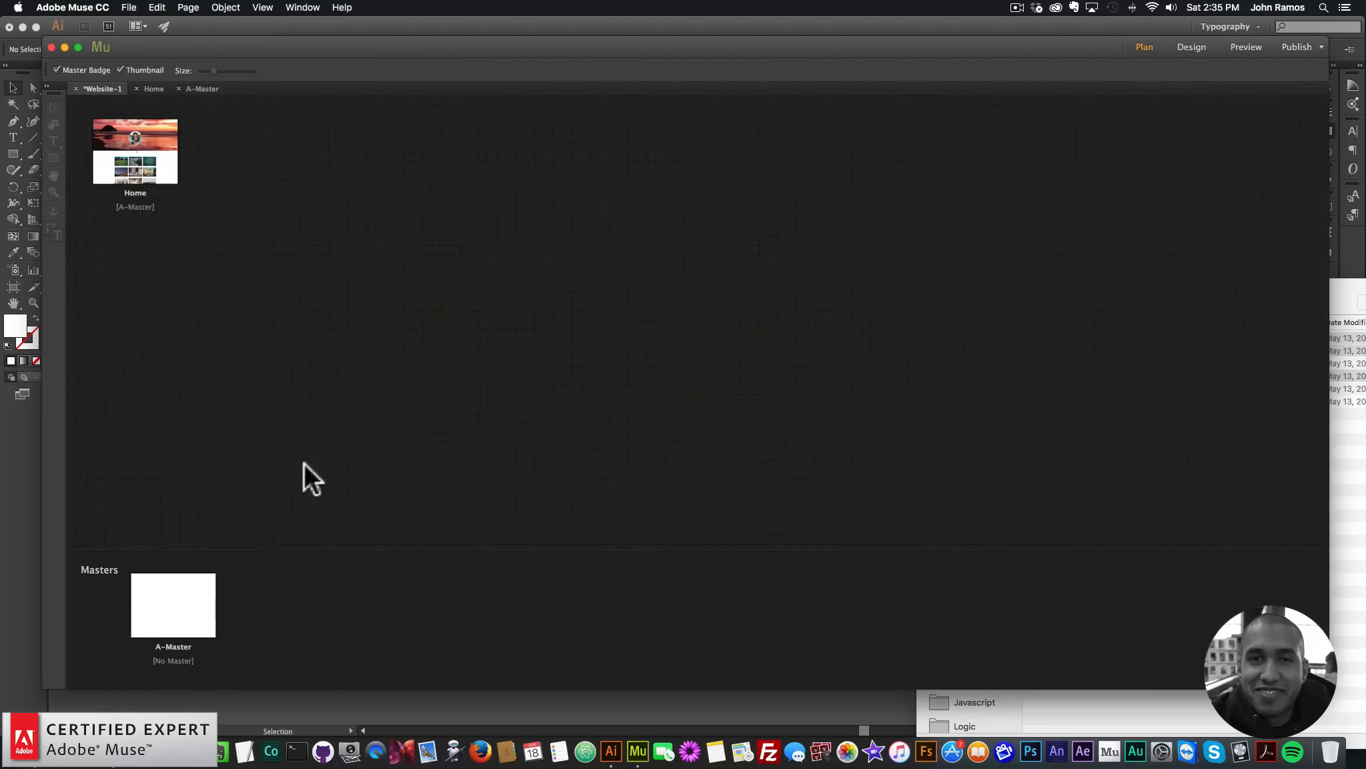
double_click(186, 604)
Step: Search the library for "mm2" and place the Add First – MM2 widget beside A-Master at X 960, Y 0
left_click(1253, 143)
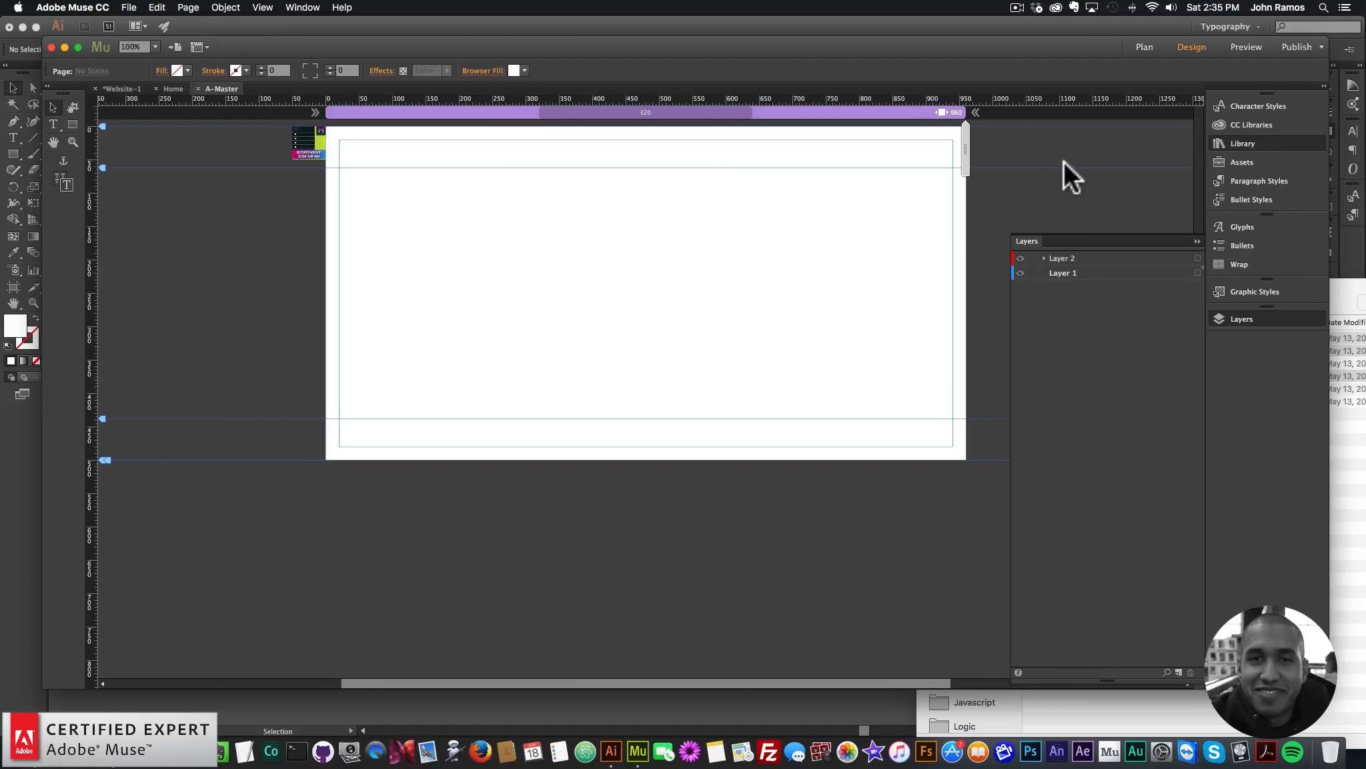
left_click(1039, 190)
type("respons")
key("BackSpace")
key("BackSpace")
key("BackSpace")
key("BackSpace")
key("BackSpace")
key("BackSpace")
key("BackSpace")
type("mm2")
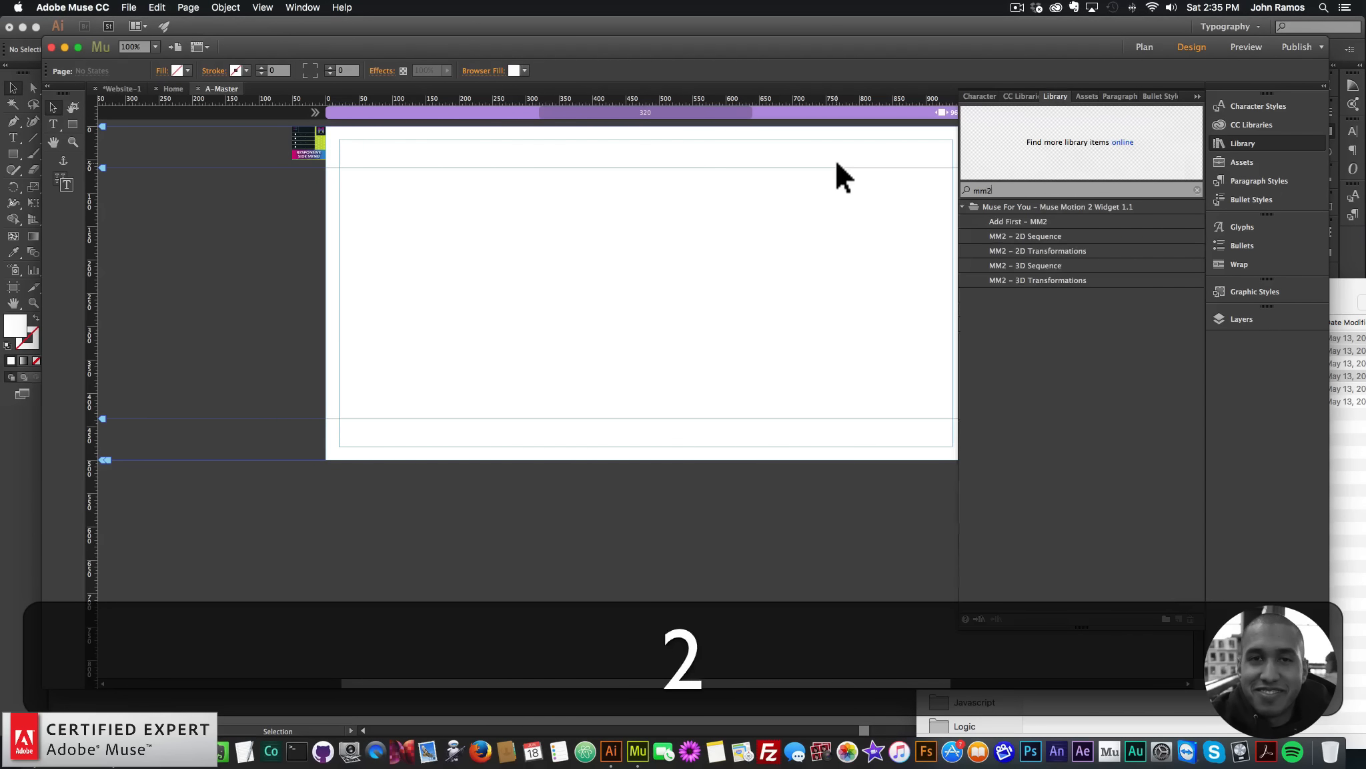
left_click(1015, 221)
left_click_drag(1015, 221, 978, 138)
left_click(1235, 140)
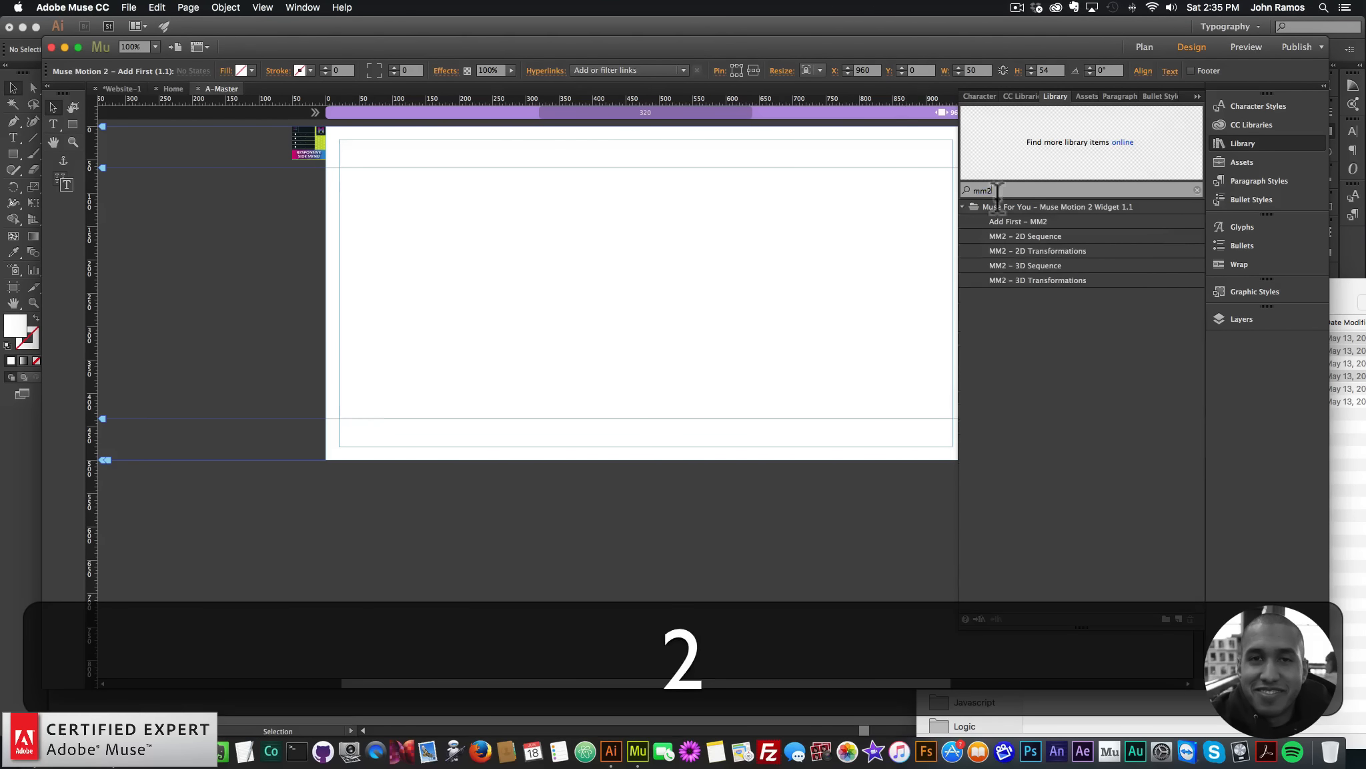
Step: Place the MM2 – 2D Sequence widget beside the A-Master page, under the Add First widget
left_click_drag(1039, 235, 983, 176)
left_click(1241, 142)
left_click(846, 217)
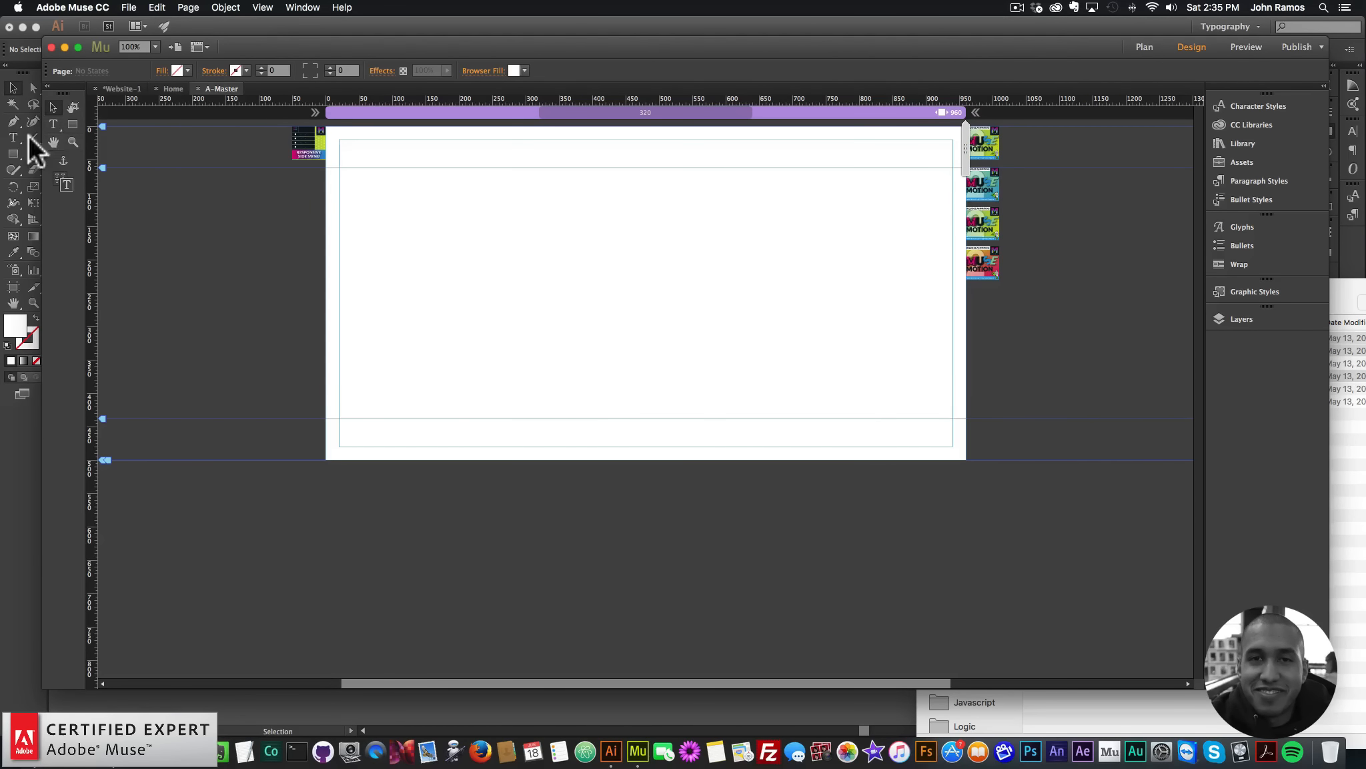
Step: Create a small text frame in the upper-right area of the A-Master page and set its font to FontAwesome
left_click(53, 124)
left_click_drag(803, 140, 880, 172)
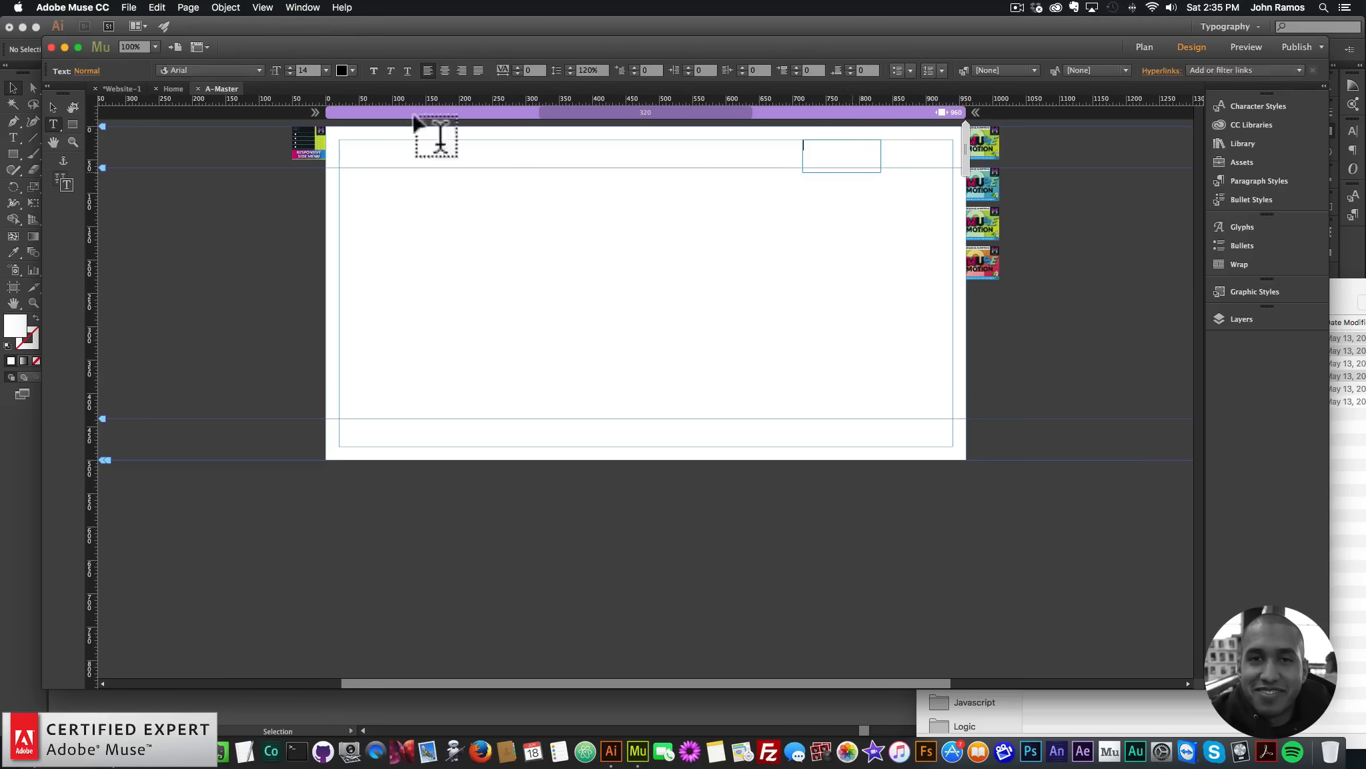
left_click(216, 71)
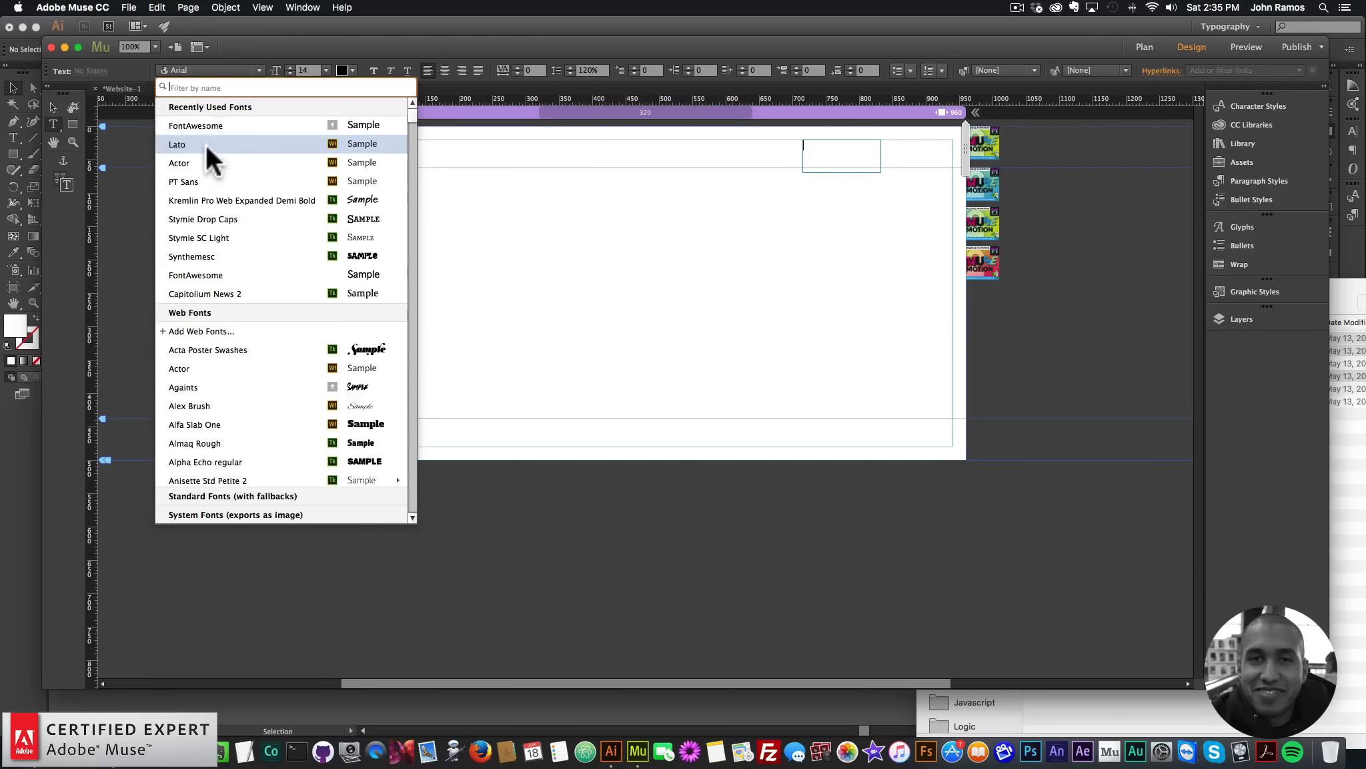
left_click(194, 125)
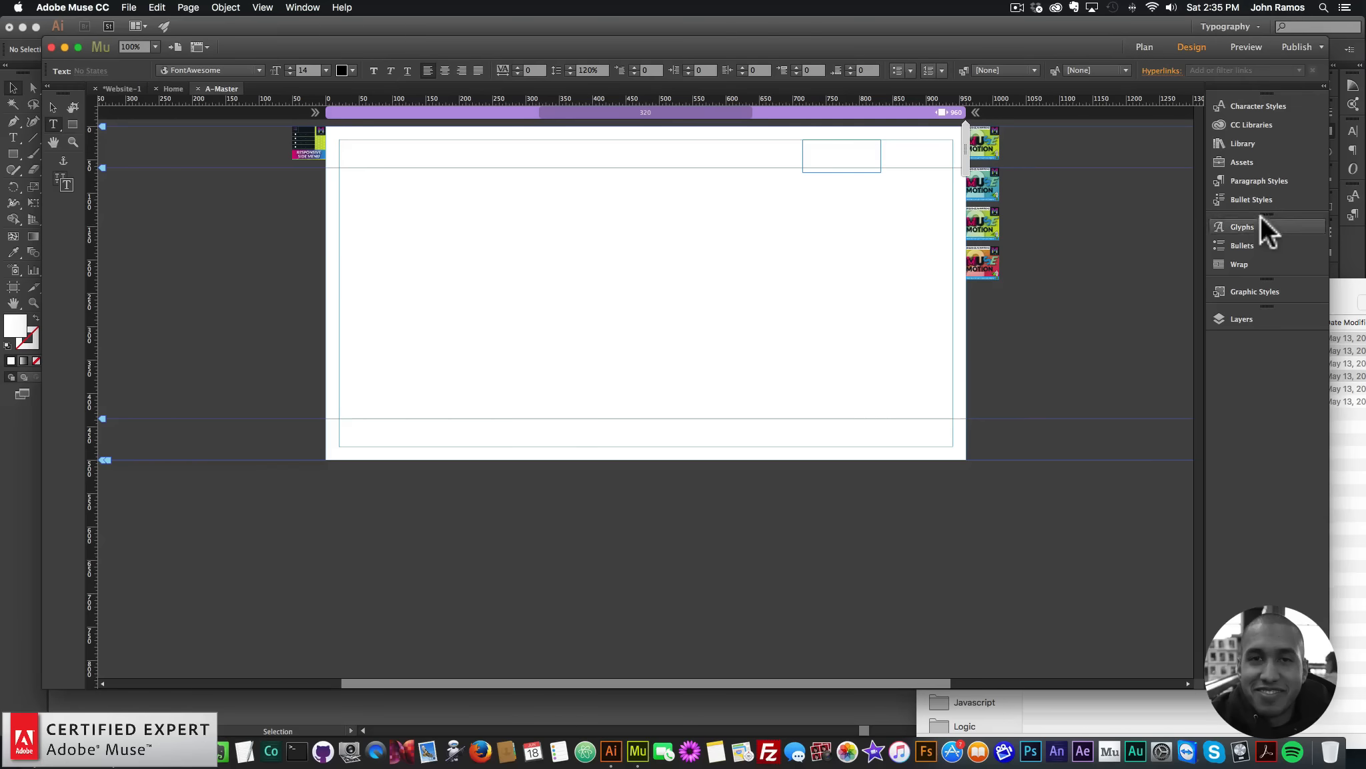
Step: Insert the Instagram glyph from the FontAwesome set into the text frame
left_click(1231, 220)
scroll(1193, 265, "down", 3)
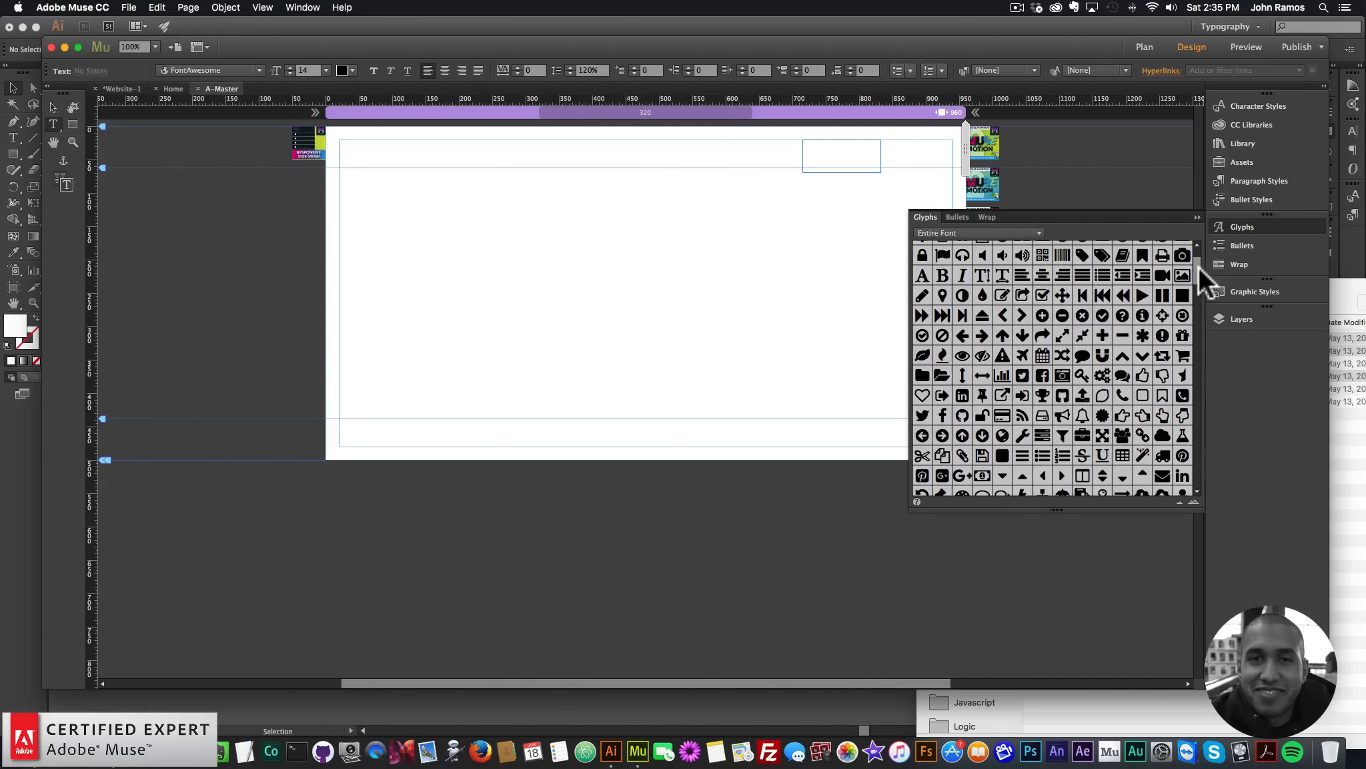
scroll(1198, 265, "down", 8)
scroll(1198, 282, "down", 7)
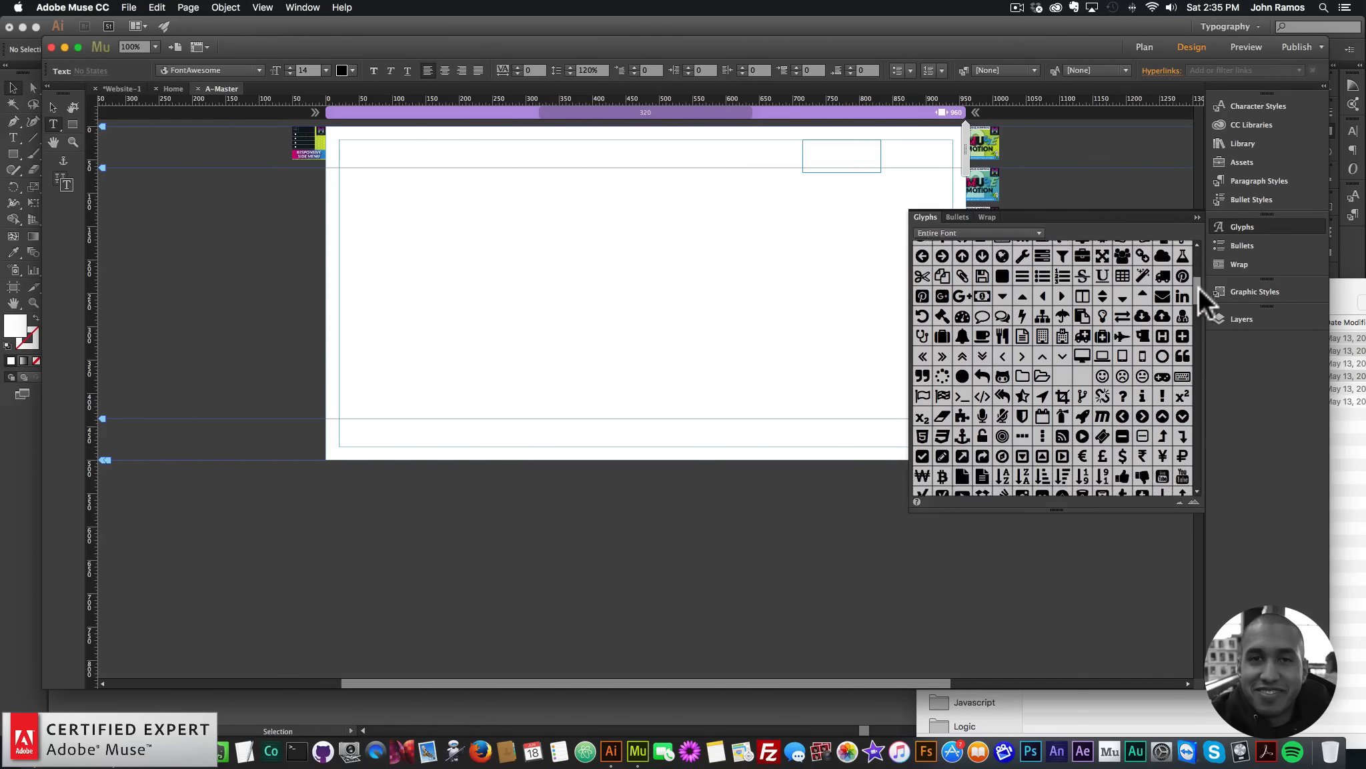
scroll(1197, 297, "down", 3)
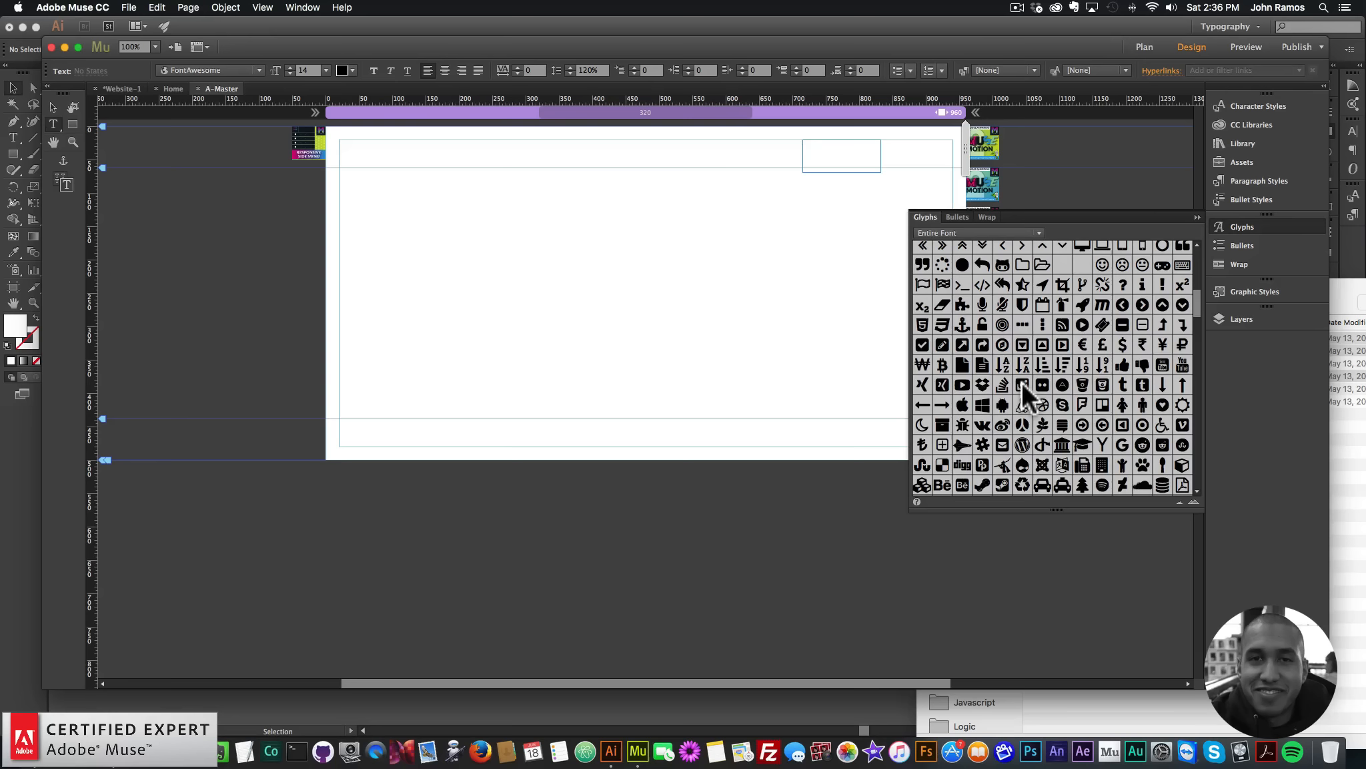
double_click(1022, 384)
Step: Format the Instagram glyph at size 36 in the orange-red swatch color and center it in its frame
left_click(326, 70)
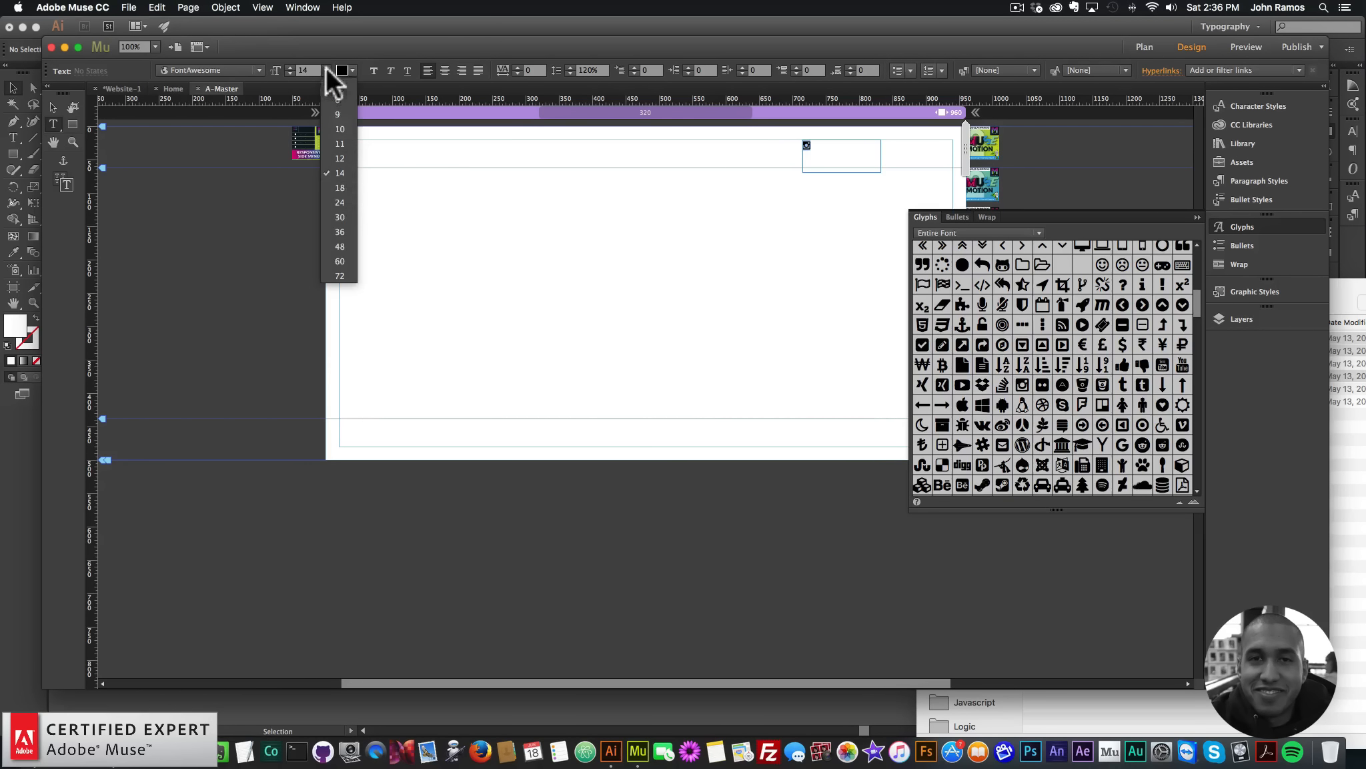
left_click(345, 196)
left_click(325, 70)
left_click(347, 231)
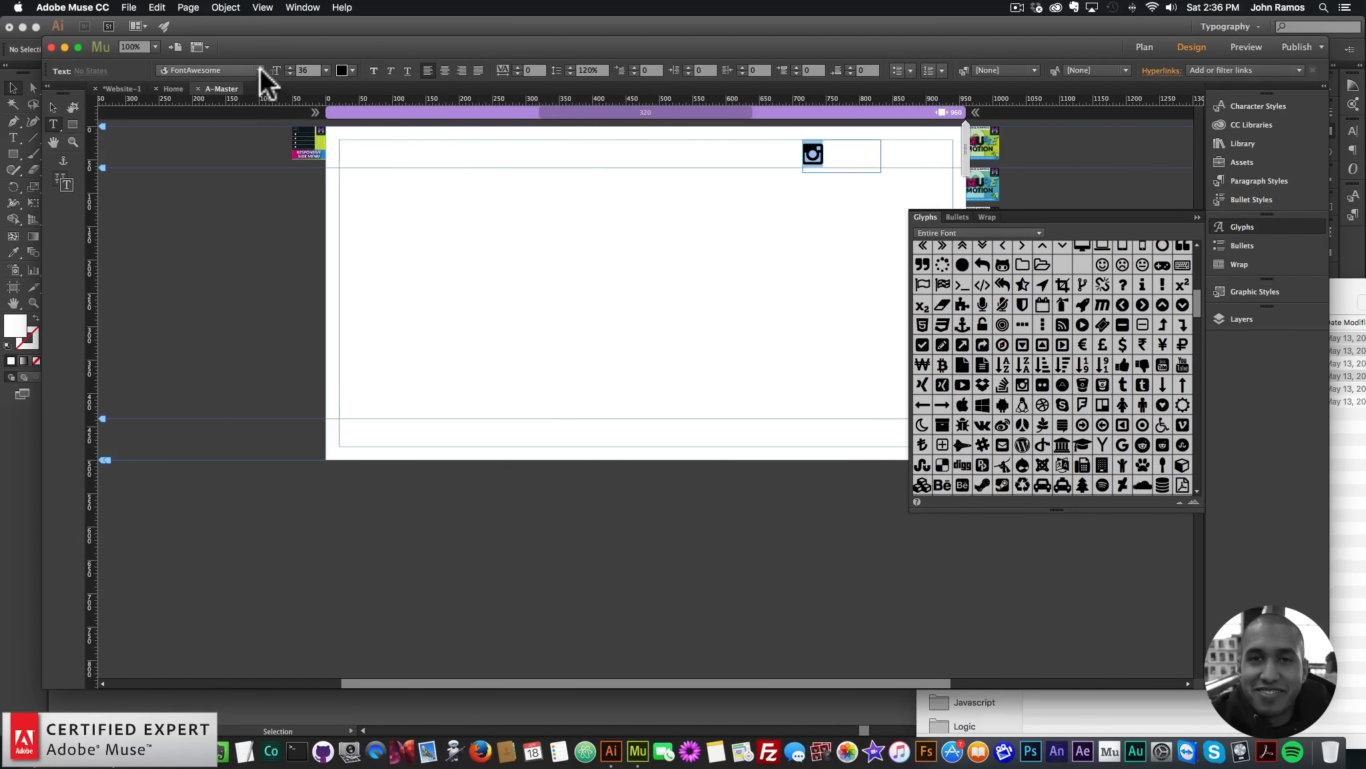
left_click(353, 70)
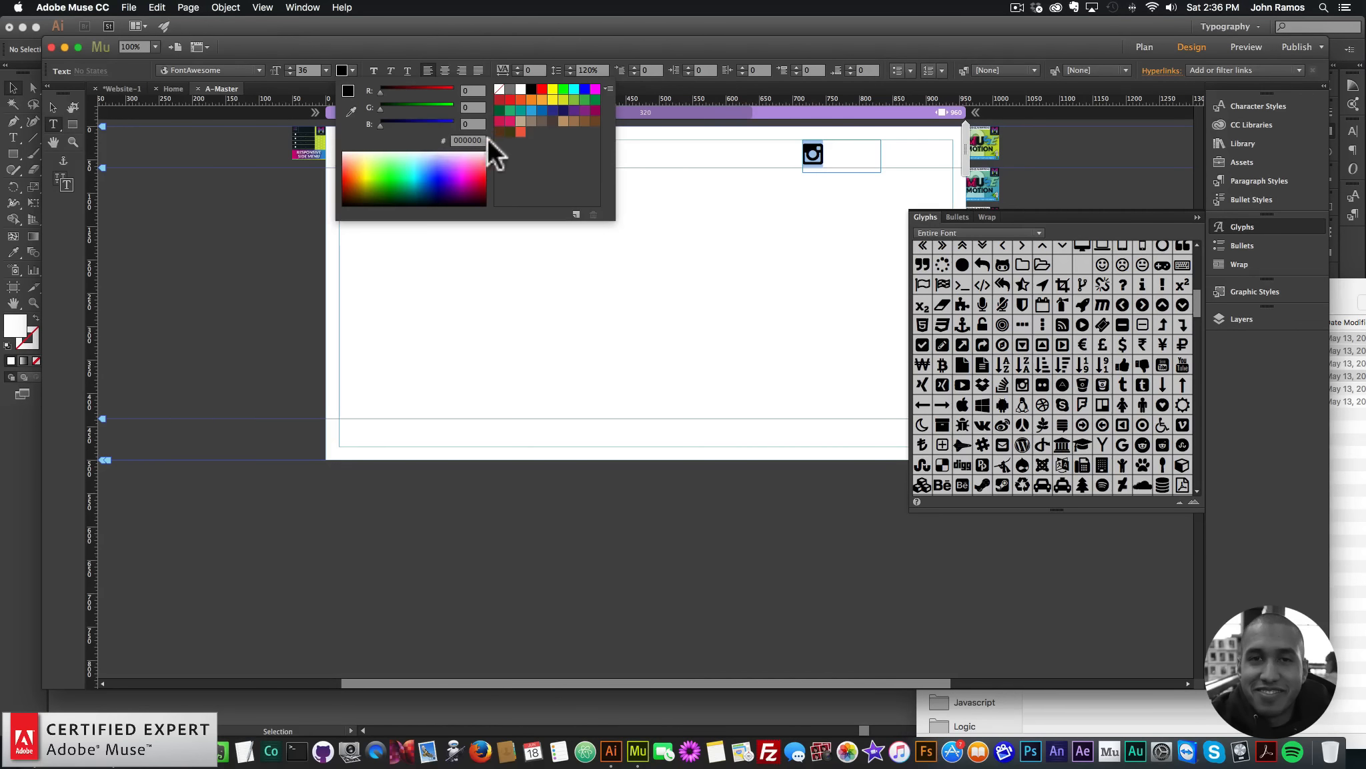
left_click(521, 130)
left_click(444, 69)
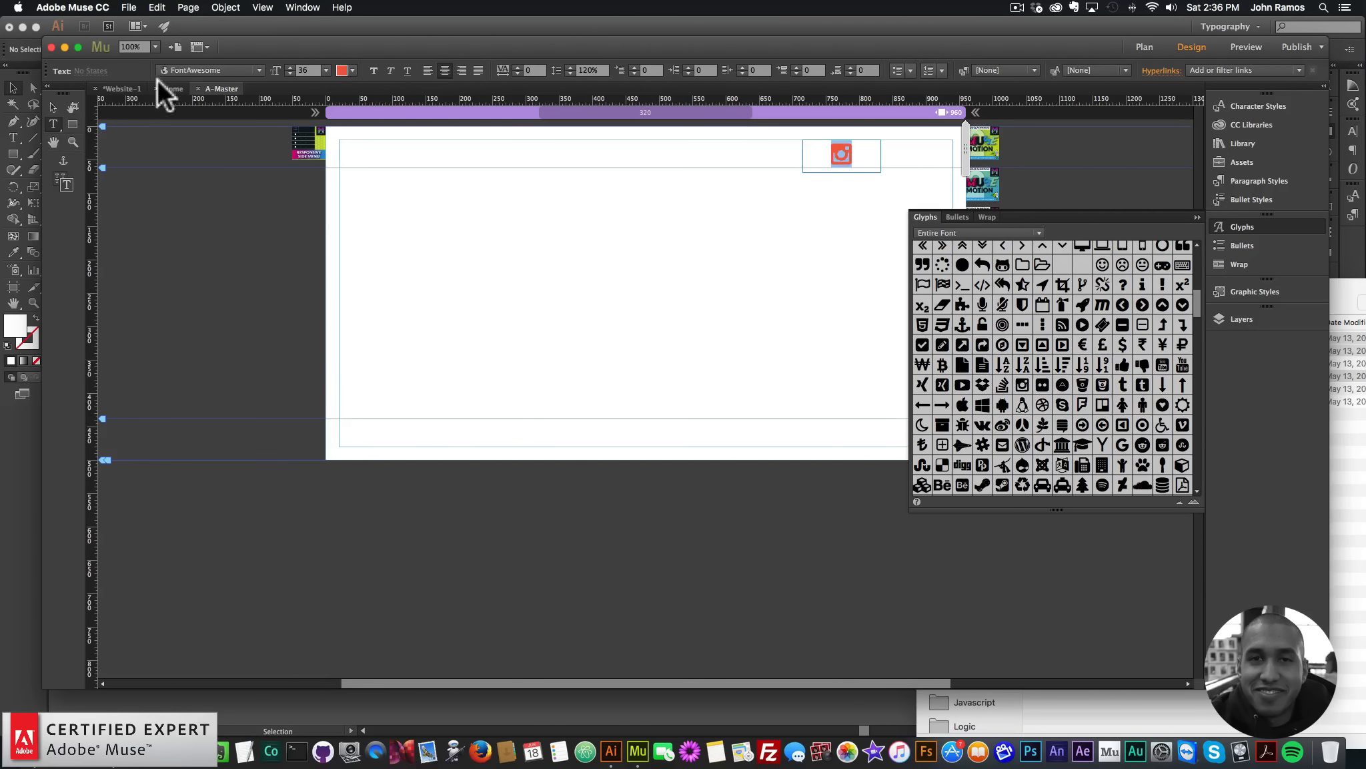
Step: Shrink the Instagram icon's frame to 53 by 49, and make copies beside it with Facebook and Twitter glyphs
left_click(53, 107)
left_click_drag(881, 156, 828, 148)
key("super+c")
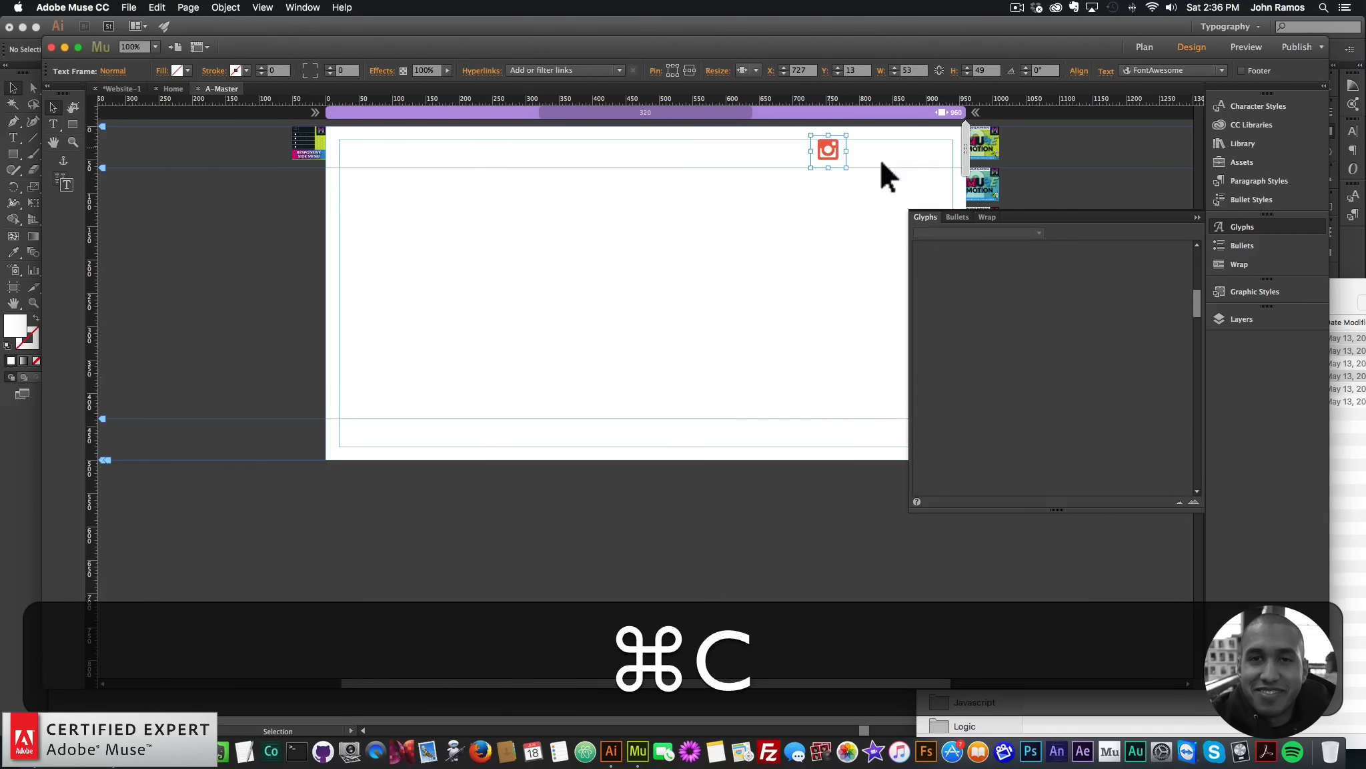
key("super+v")
left_click_drag(645, 388, 861, 145)
double_click(861, 147)
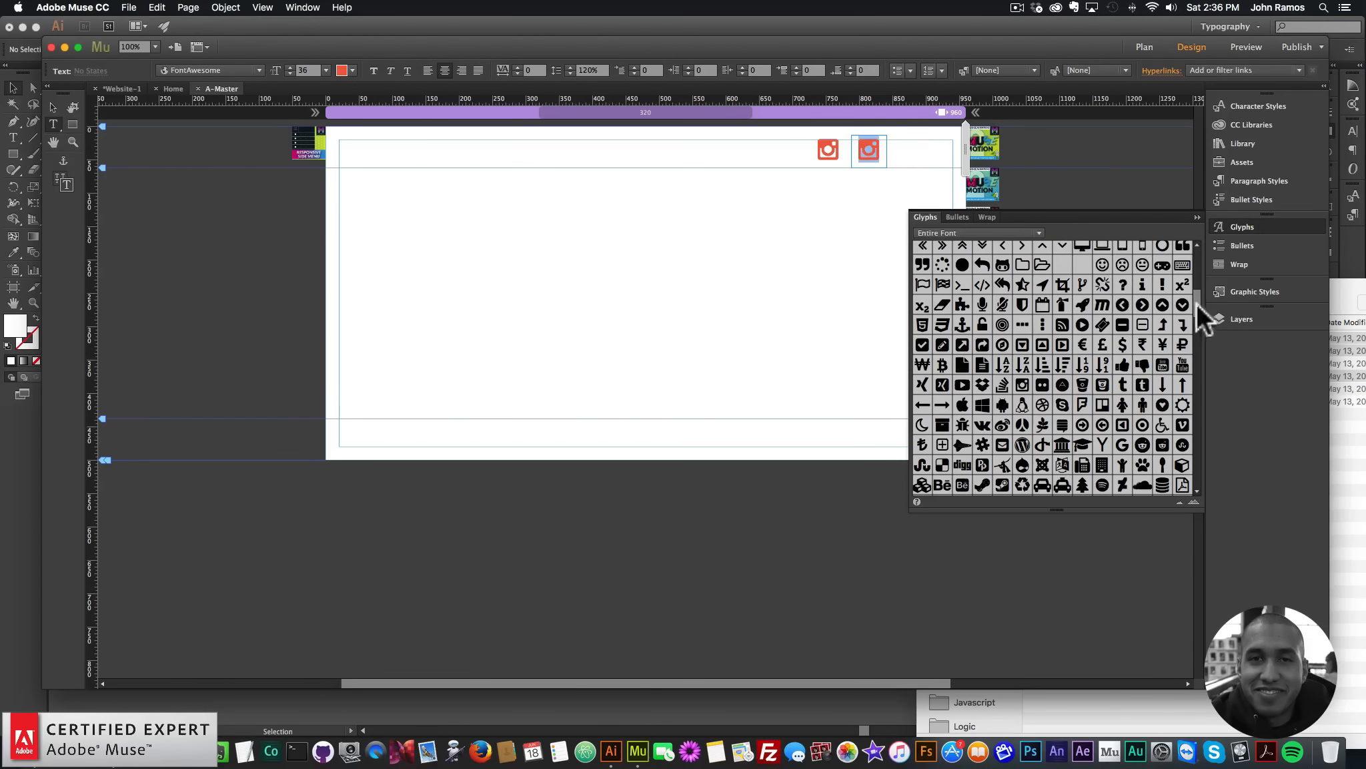
left_click_drag(1200, 301, 1199, 276)
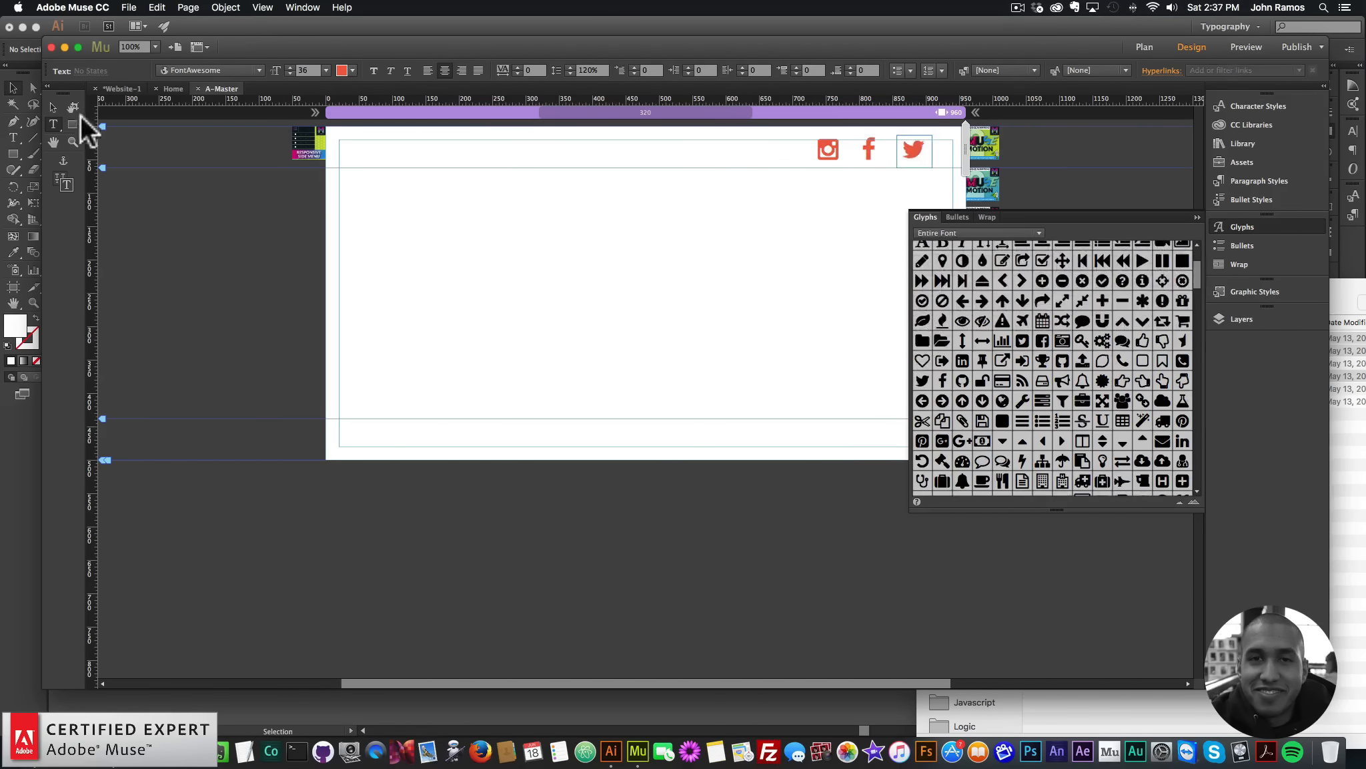
Step: Align the vertical centers of the three social icons to the content area
left_click(52, 107)
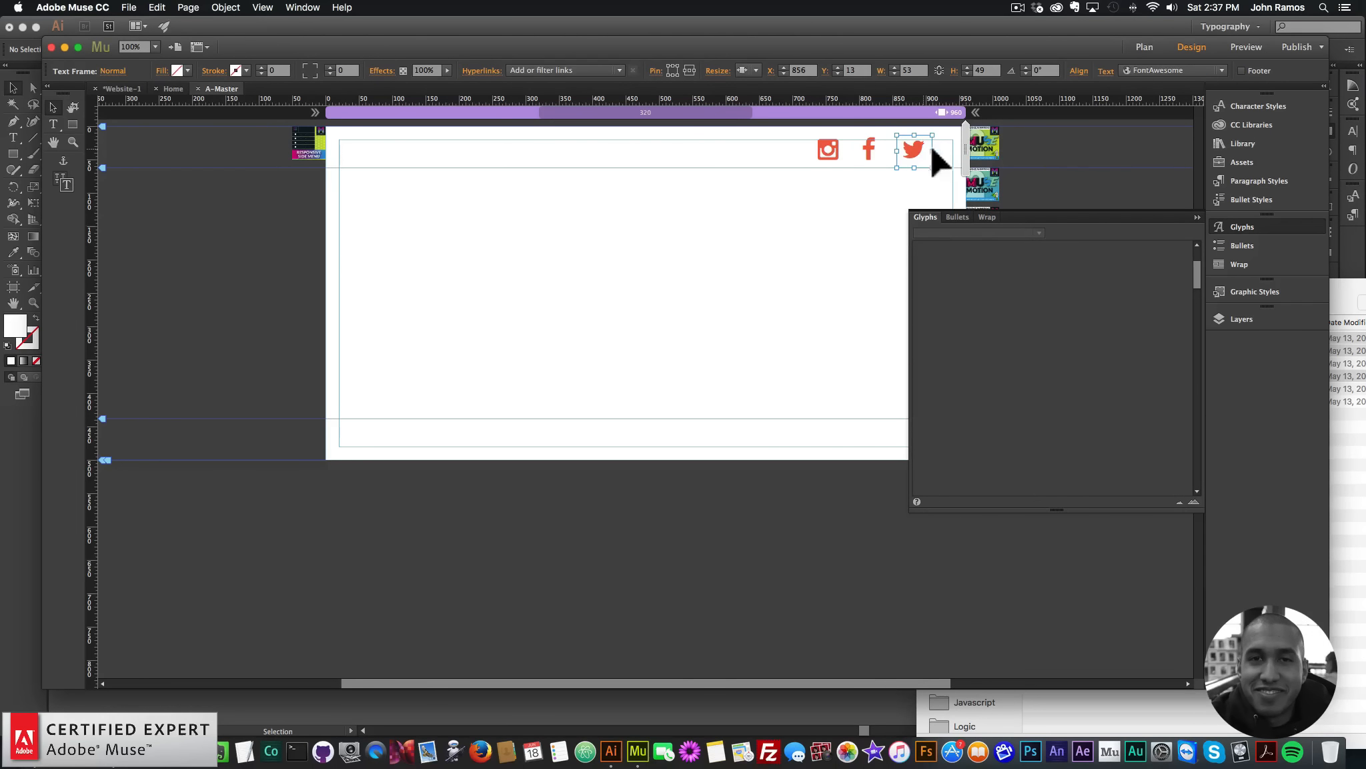
left_click(871, 148, "shift")
left_click(830, 148, "shift")
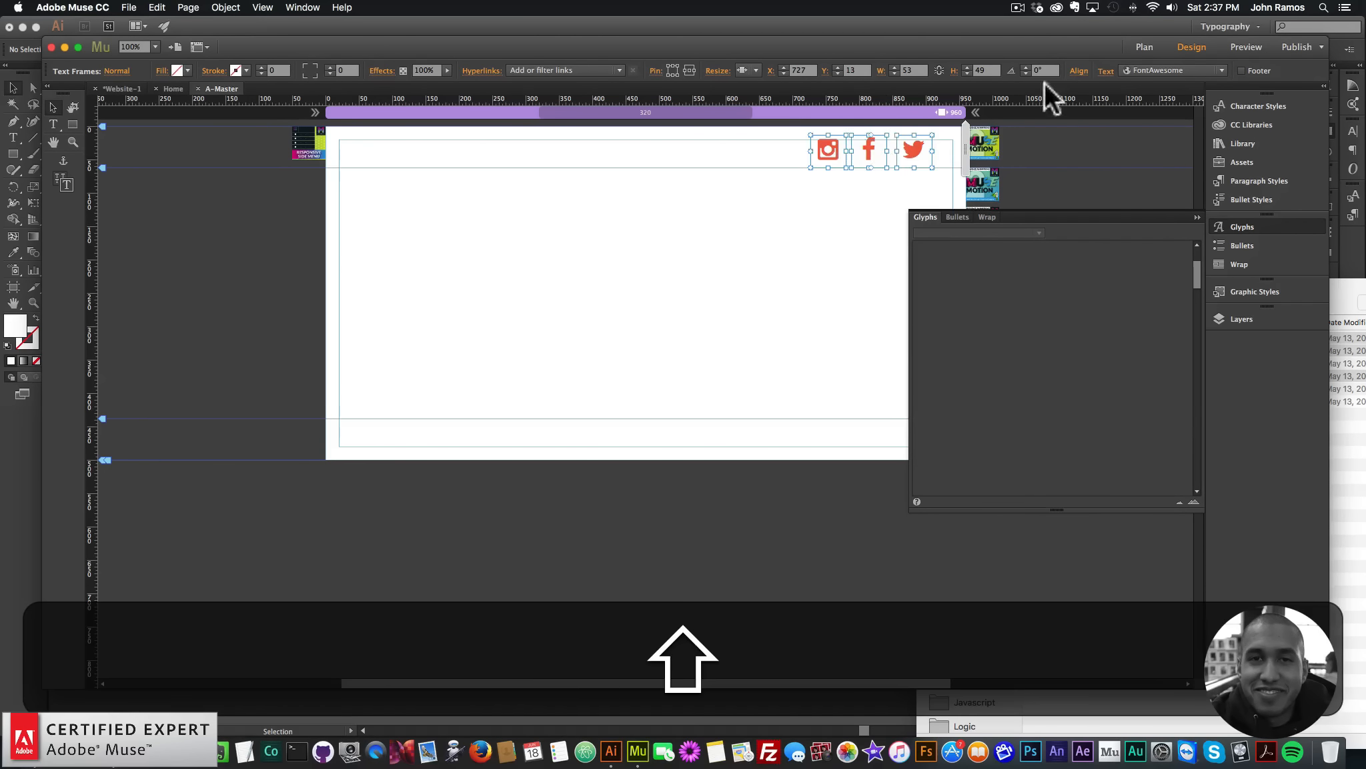
left_click(1081, 71)
left_click(1183, 103)
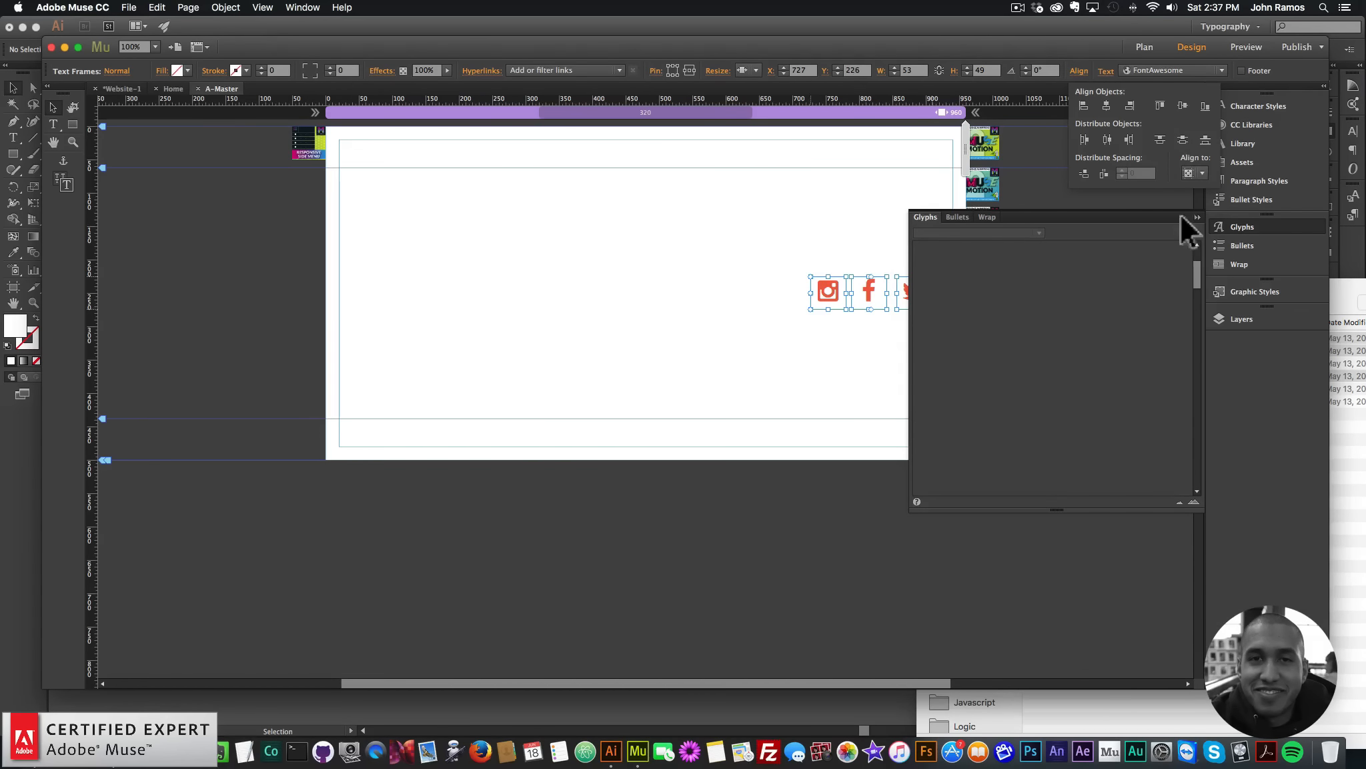
left_click(641, 263)
left_click(1244, 227)
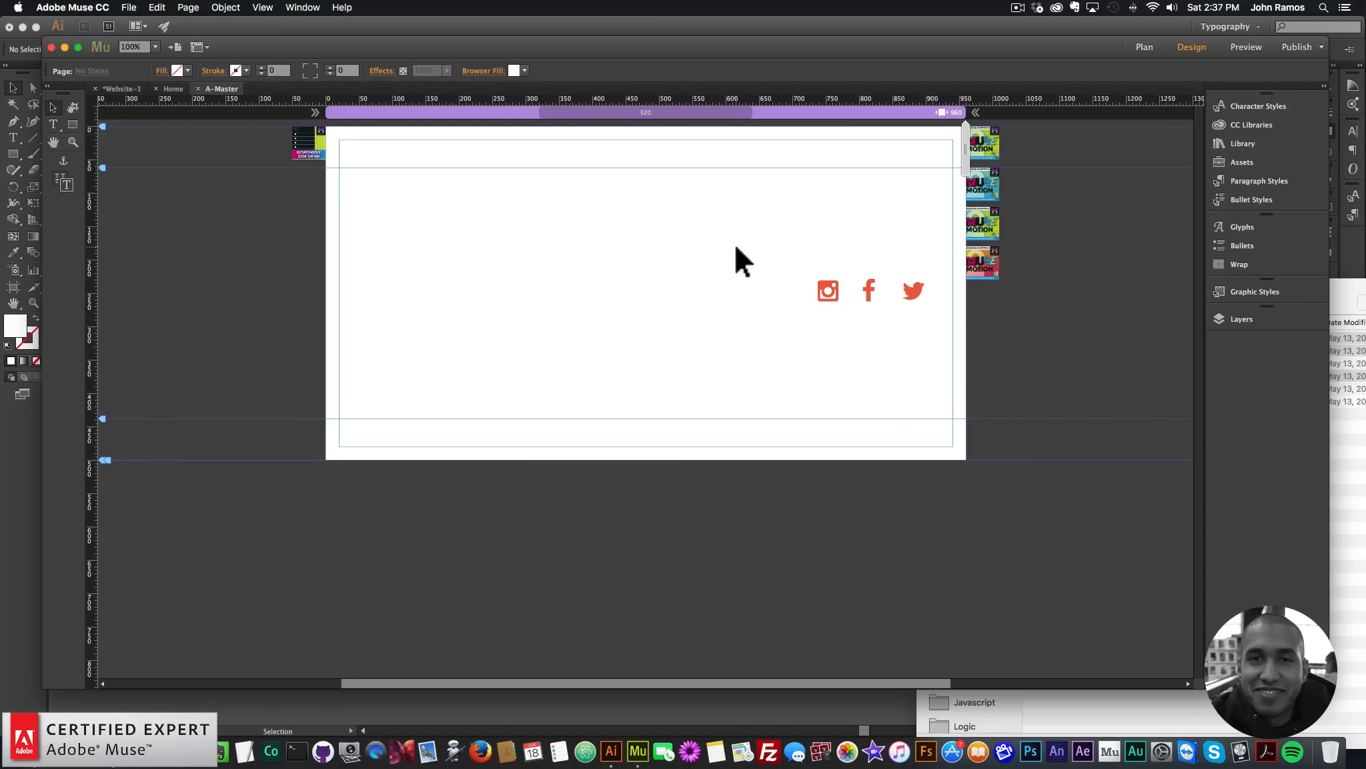
Step: Distribute the three social icons' horizontal centers relative to the selection, and move them into the header at X 758, Y 5
left_click_drag(735, 247, 941, 338)
left_click(1079, 71)
left_click(1199, 174)
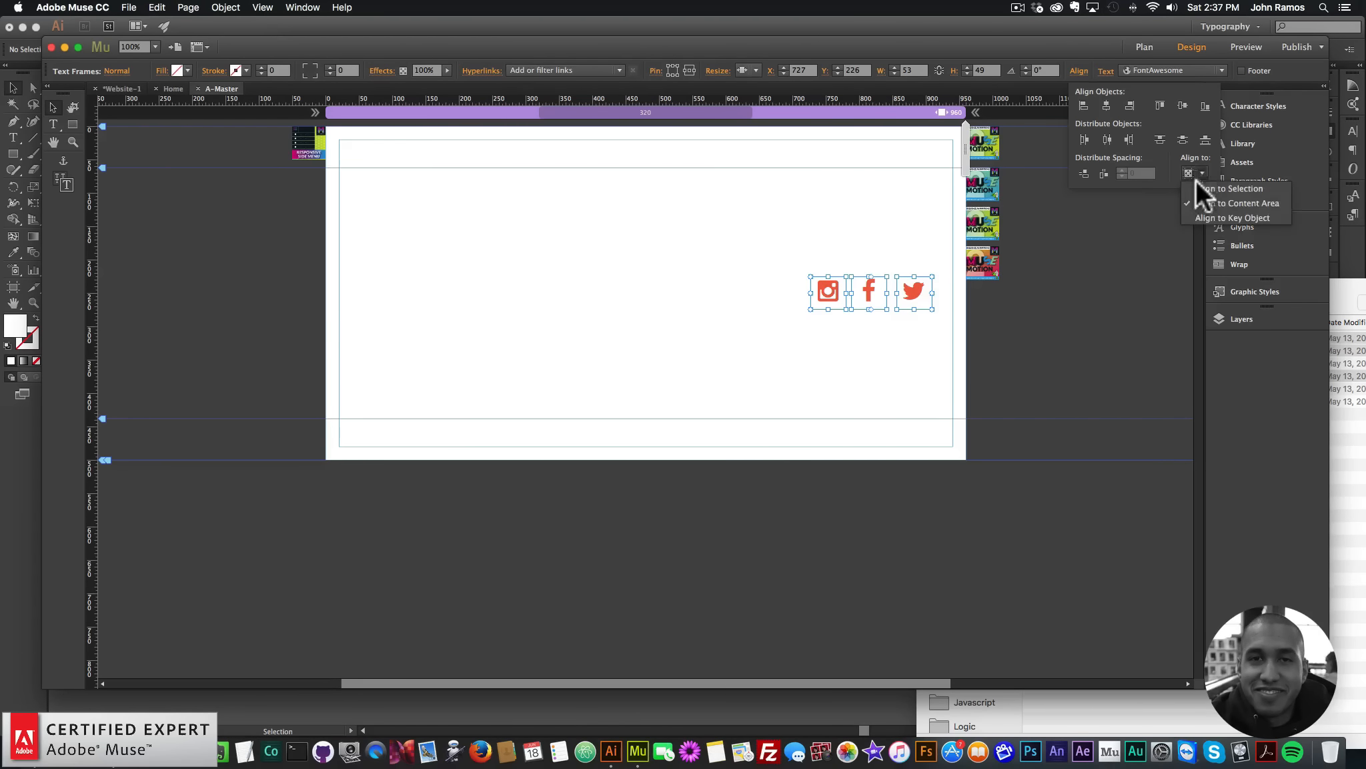
left_click(1199, 188)
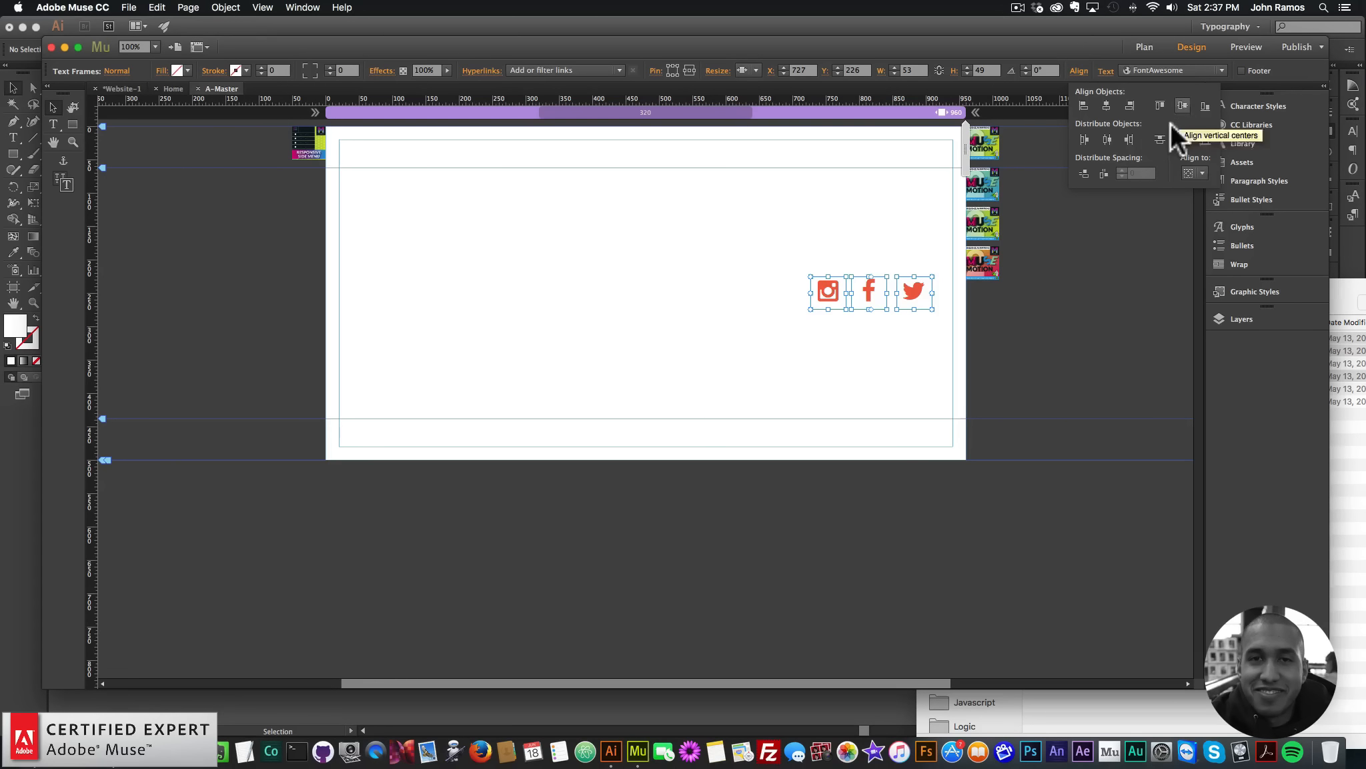
left_click(1106, 138)
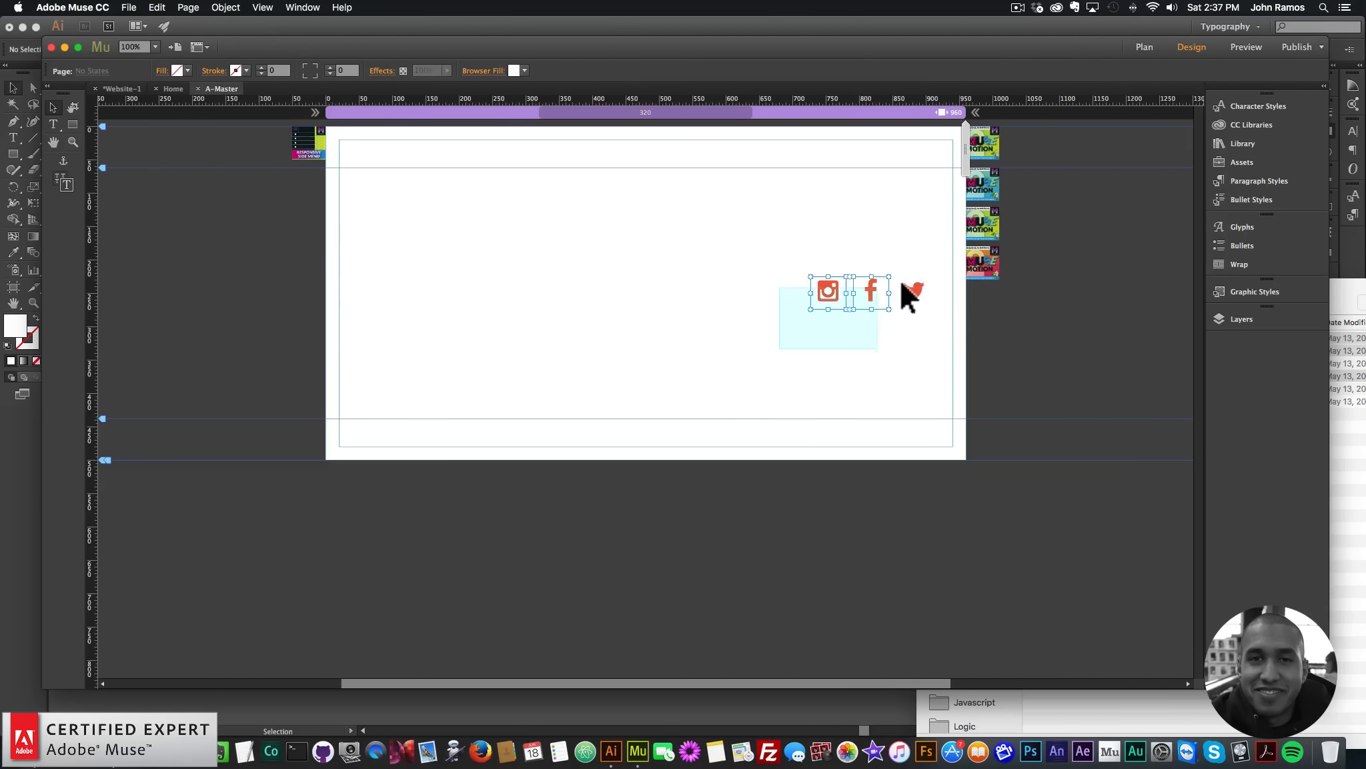
left_click_drag(899, 279, 949, 126)
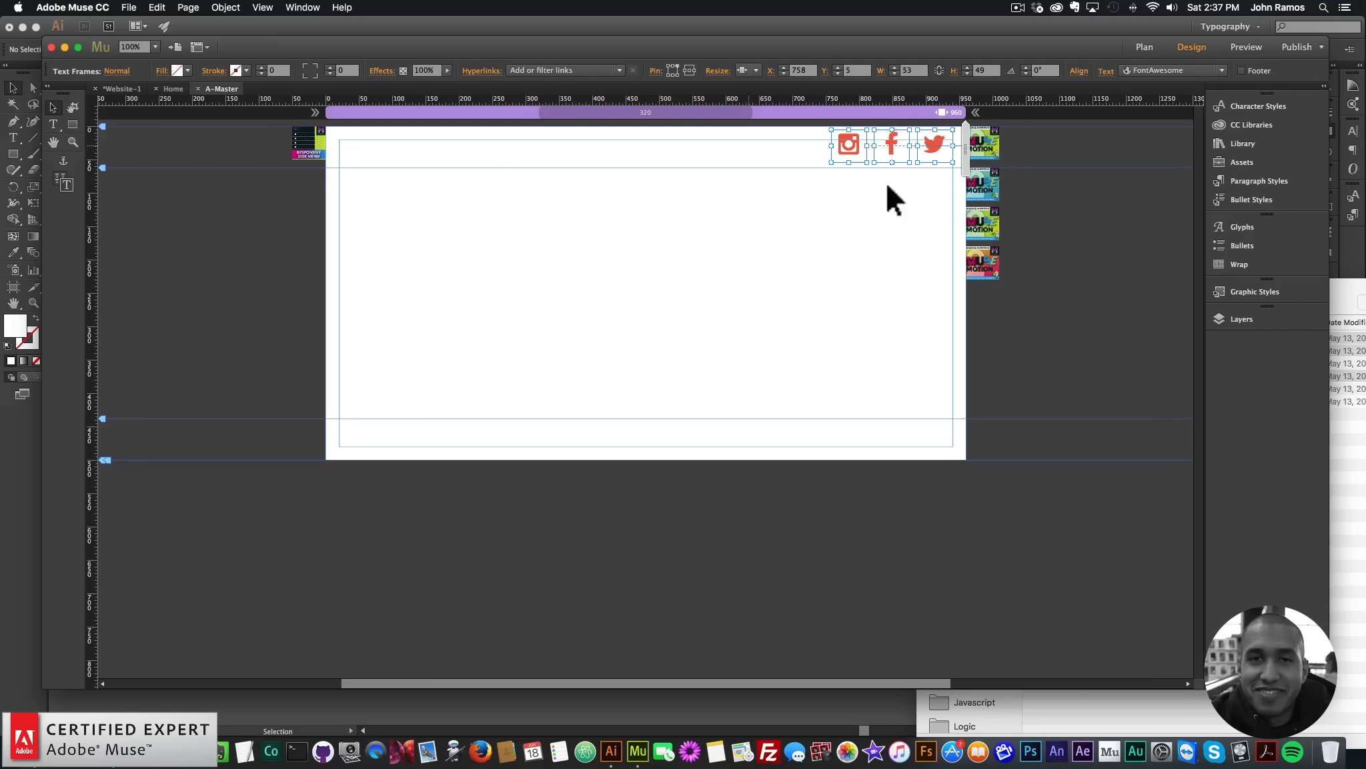
Step: Create a graphic style named motion5 for the Instagram icon
left_click(854, 228)
left_click(846, 146)
left_click(1252, 292)
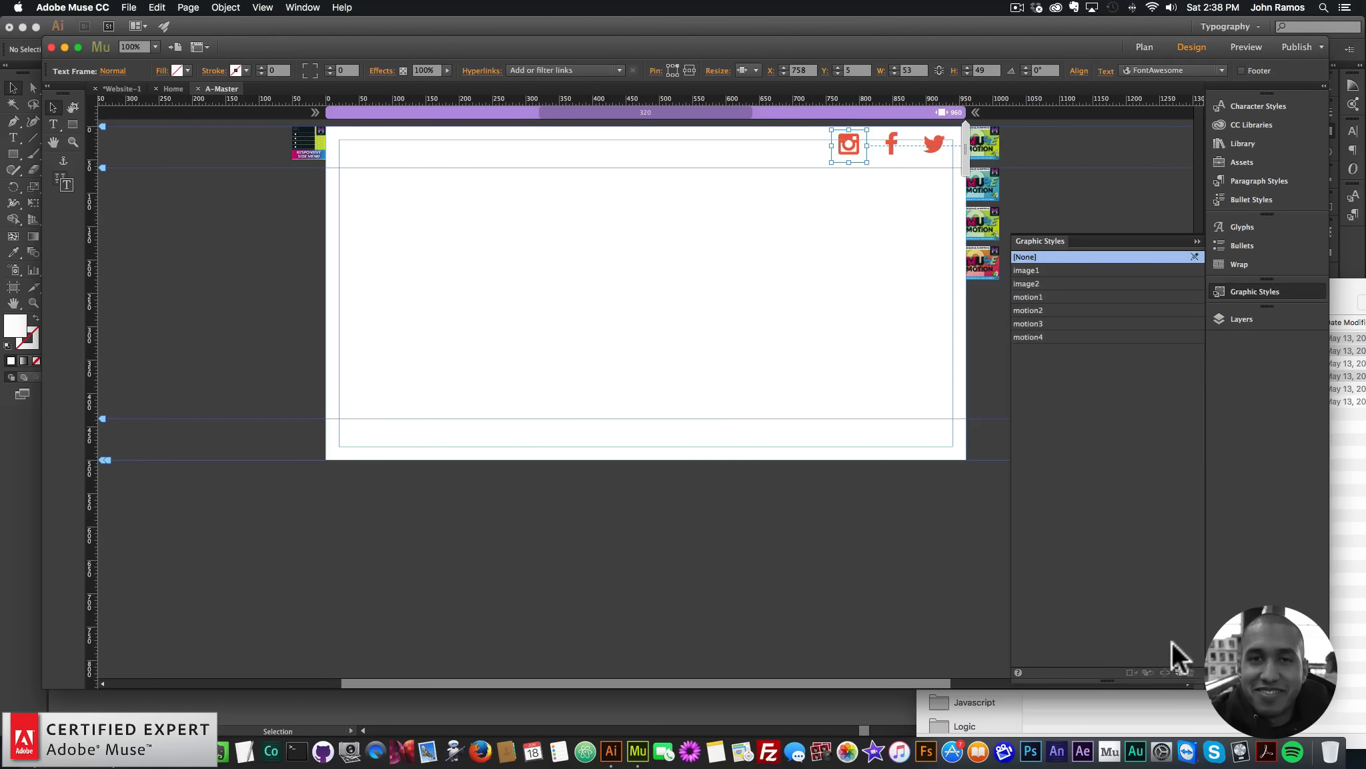
left_click(1176, 668)
double_click(1032, 348)
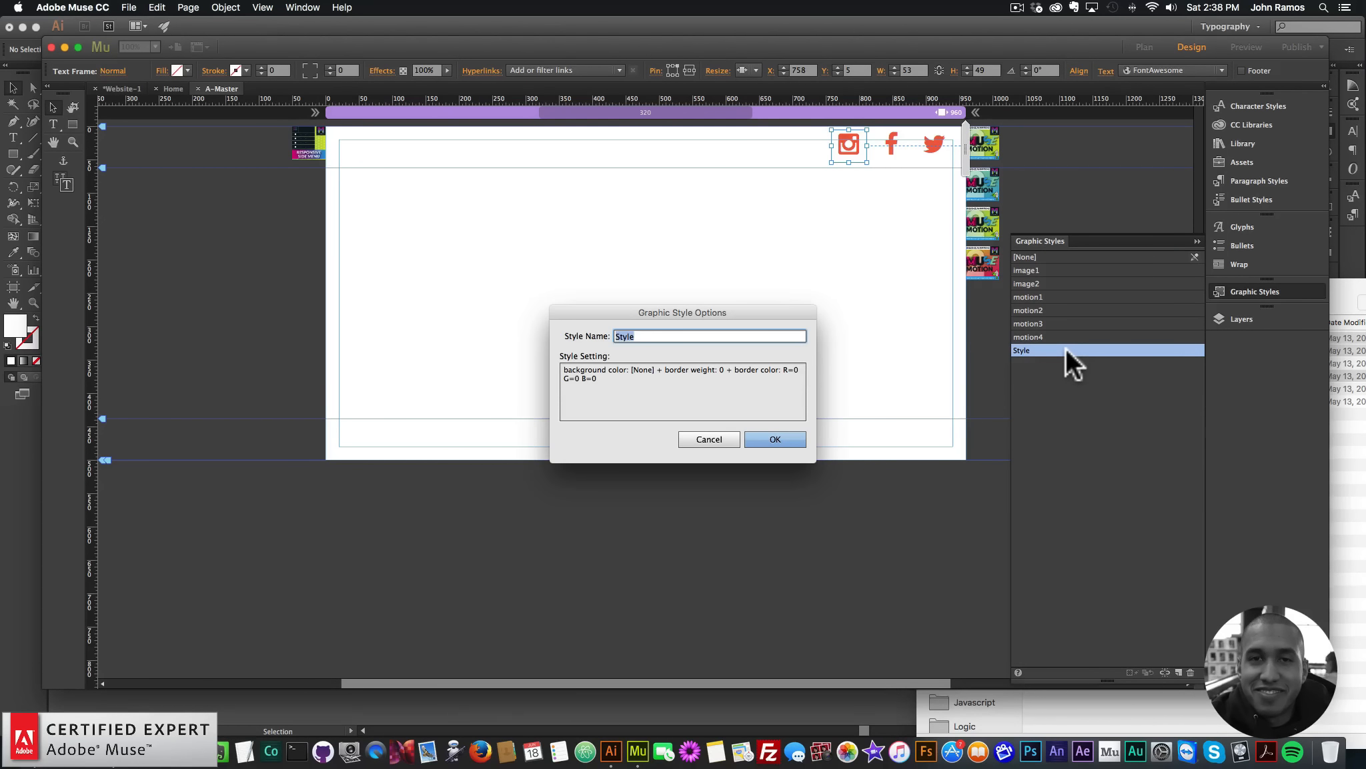
type("motion5")
key("Return")
Step: Create a graphic style named motion6 for the Facebook icon
left_click(901, 153)
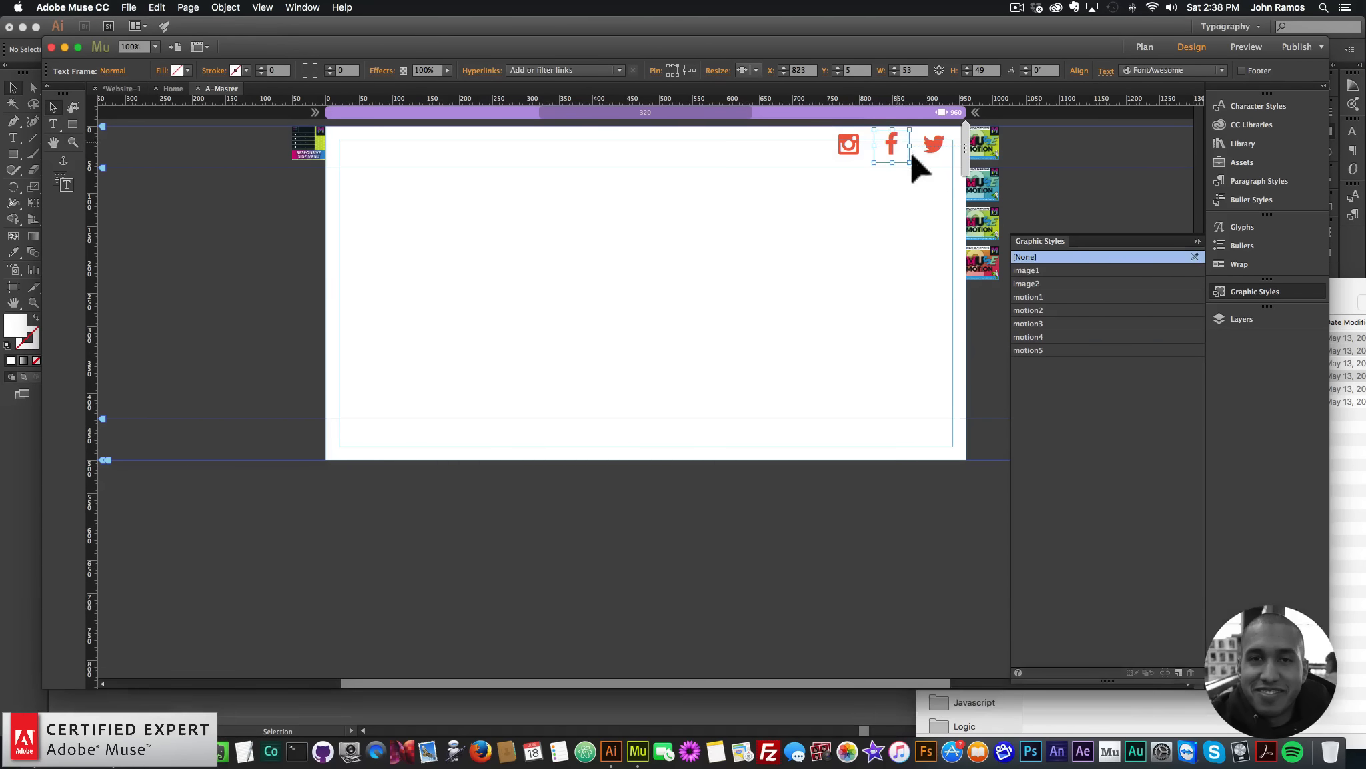
left_click(1177, 671)
double_click(1021, 363)
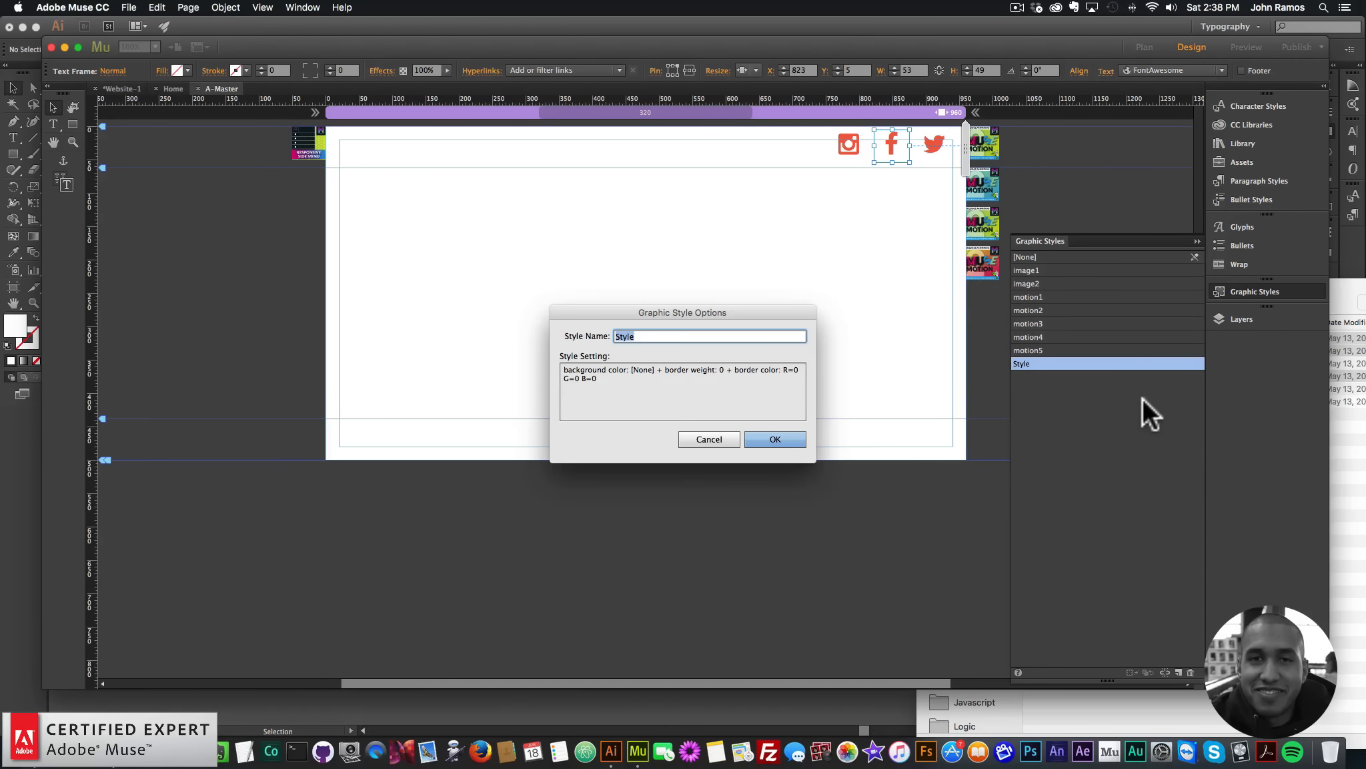
type("motion6")
key("Return")
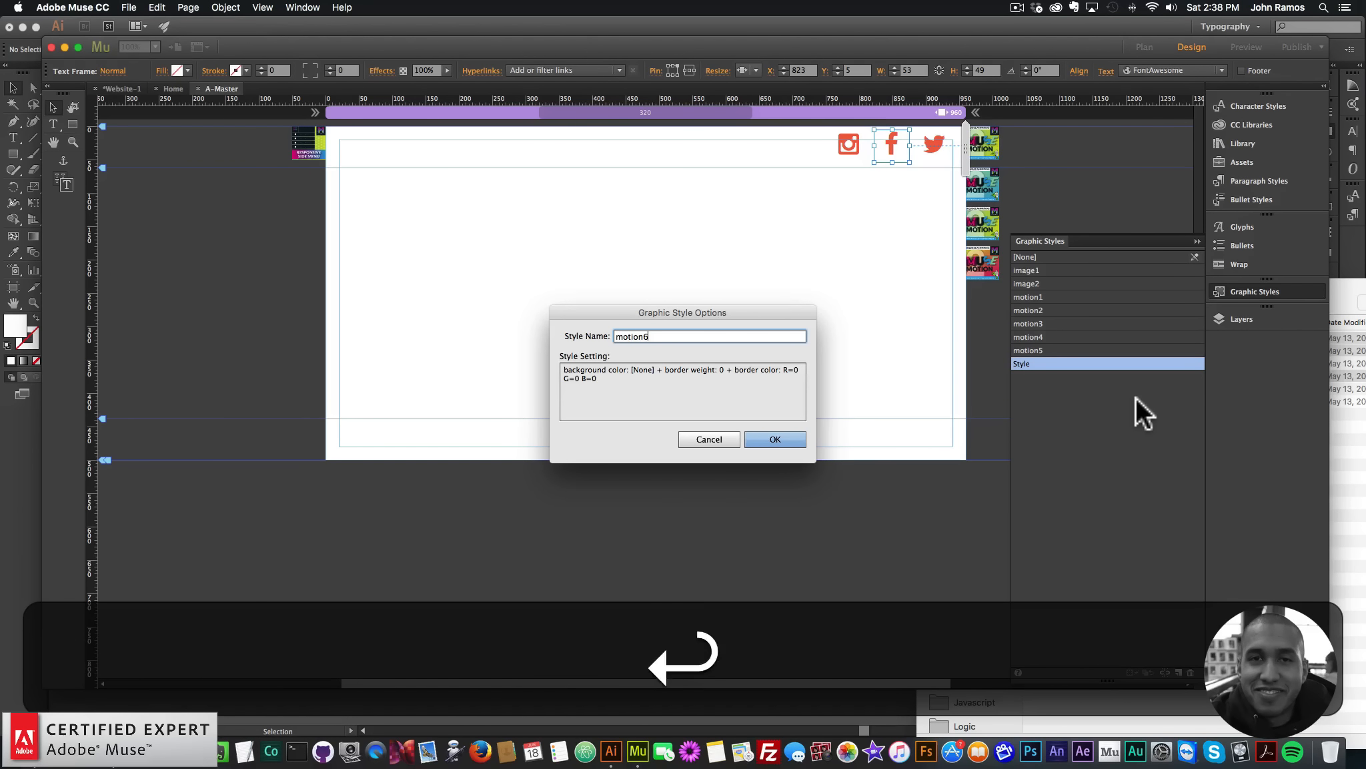
Step: Create a graphic style named motion7 for the Twitter icon
left_click(924, 142)
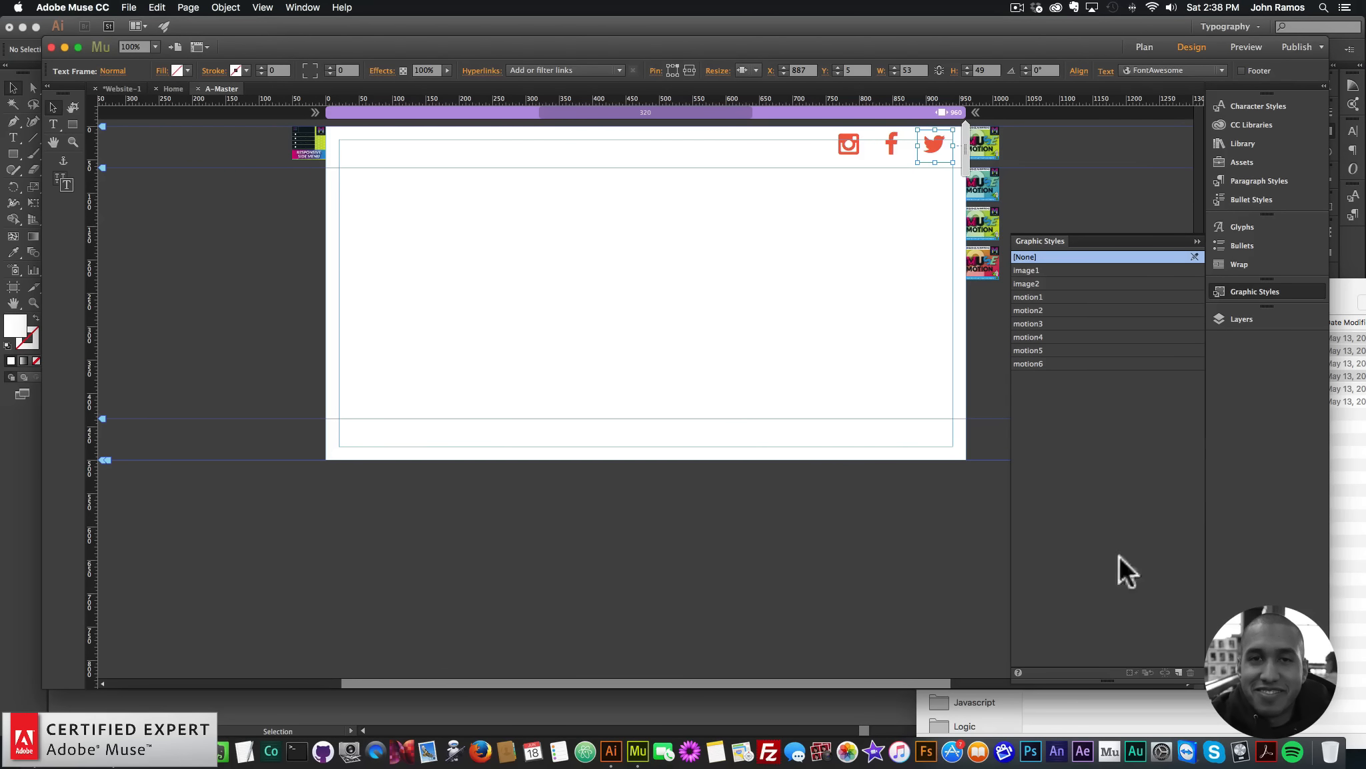
left_click(1179, 672)
double_click(1036, 376)
type("motion7")
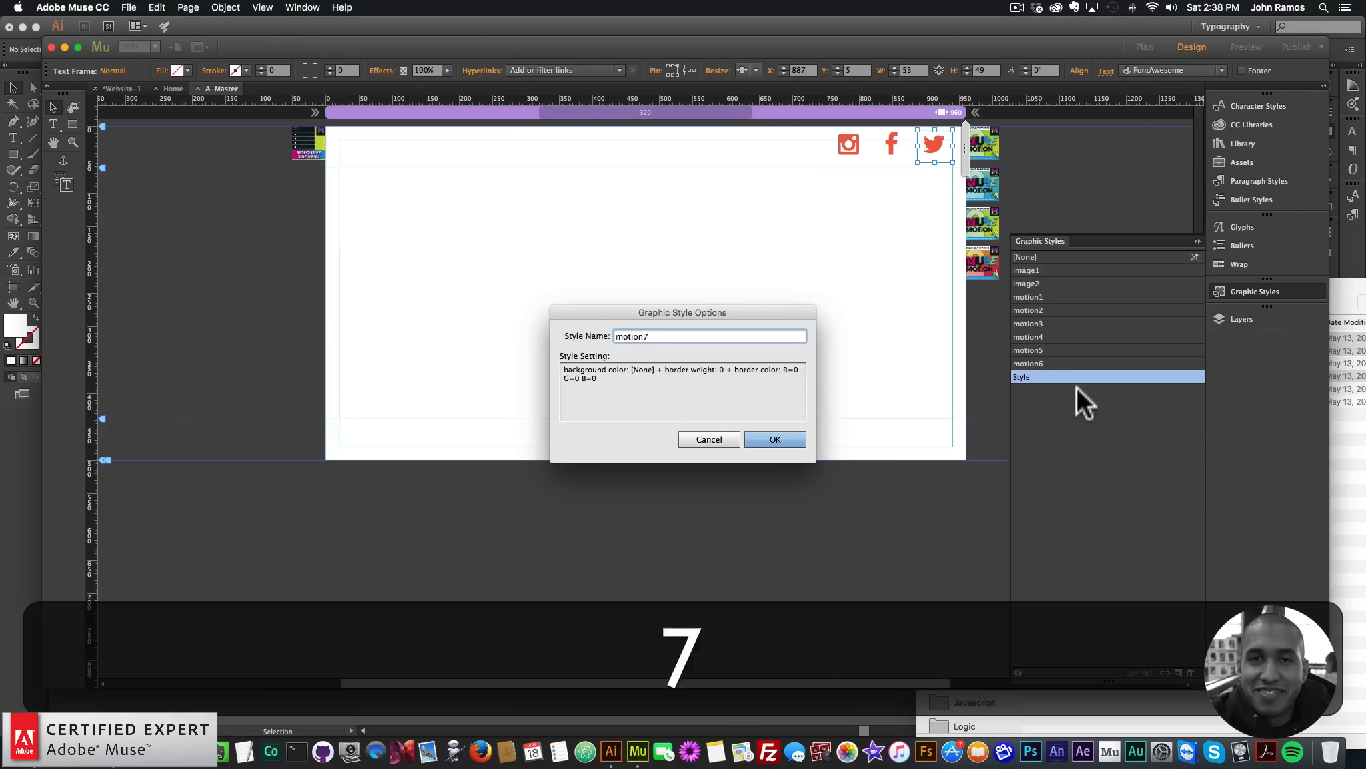
key("Return")
left_click(1178, 249)
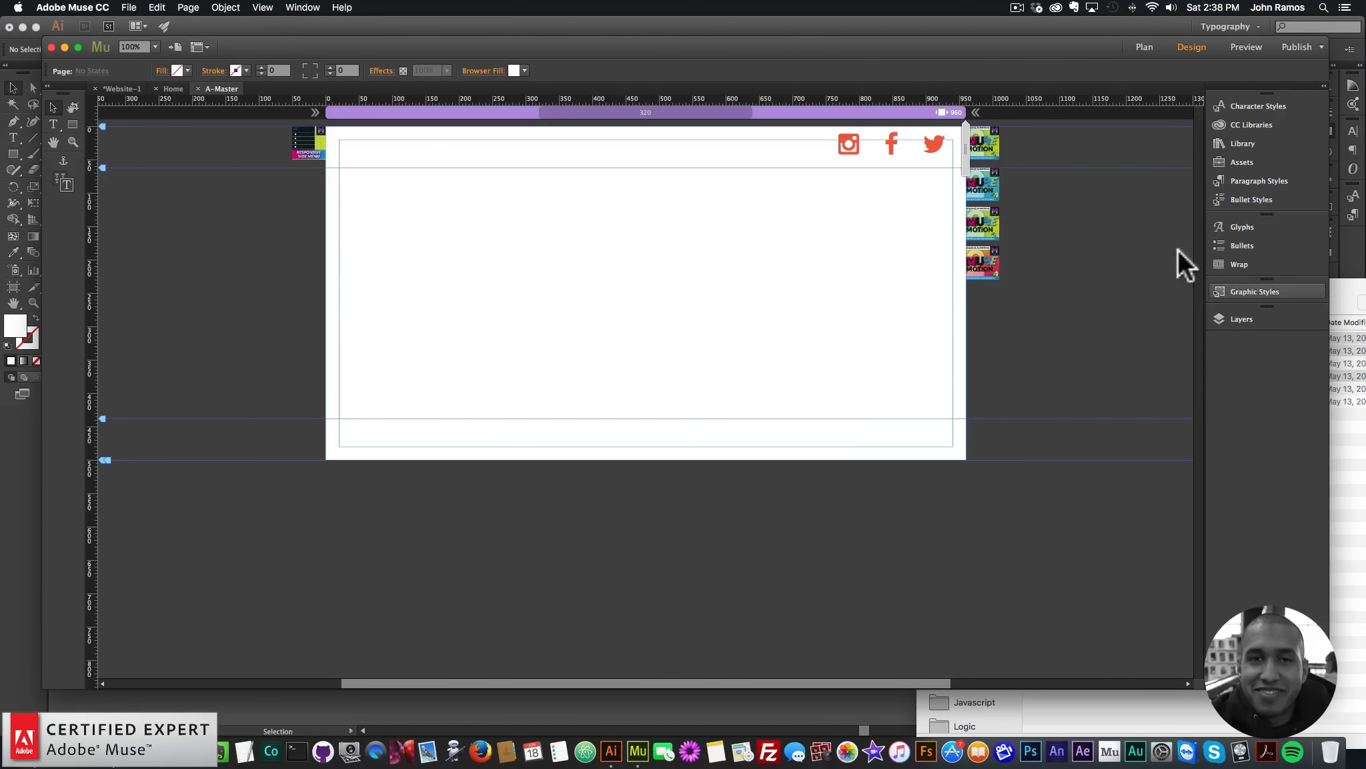
Step: Move the lowest sequence widget down, and set the 2D Sequence – Middle widget to style motion5 with Elastic easing and scale enabled
left_click_drag(990, 272, 980, 353)
left_click(980, 220)
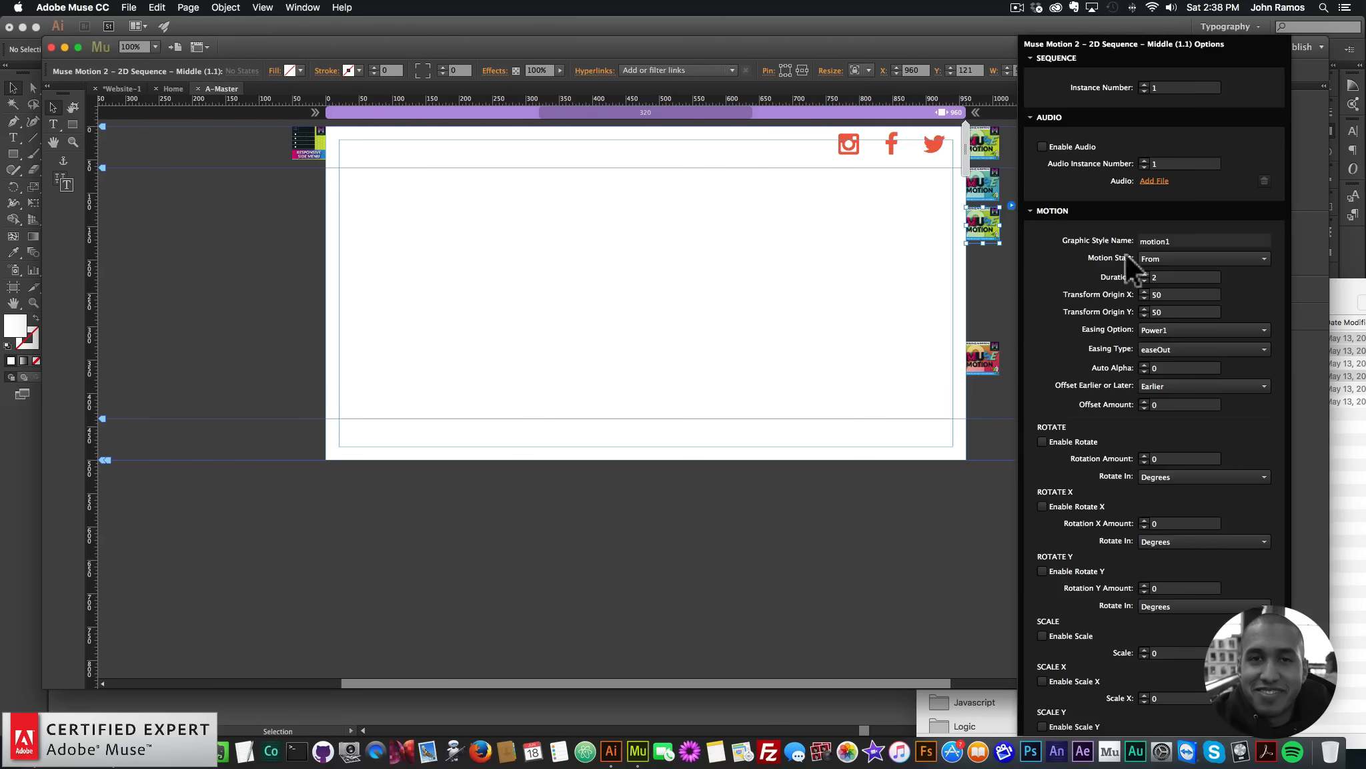
left_click(1043, 636)
left_click(1168, 329)
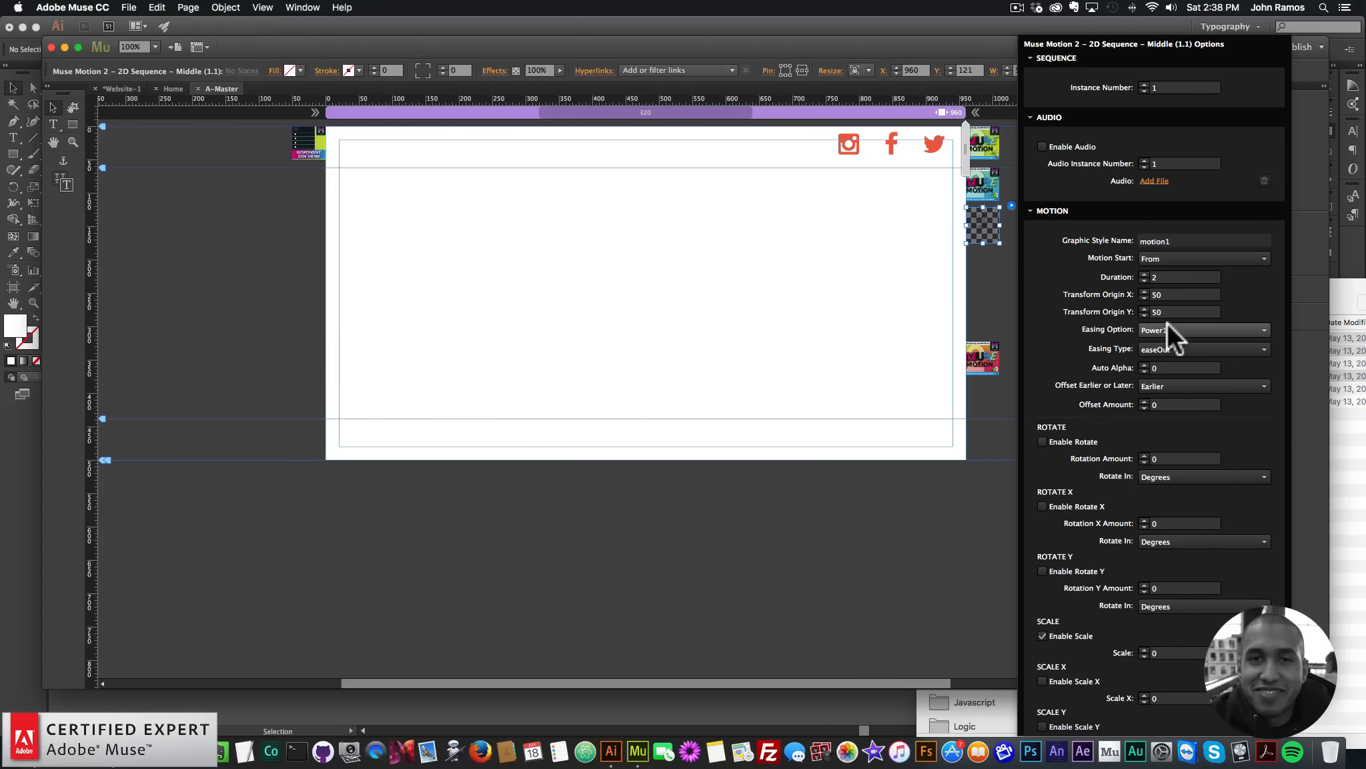
left_click(1162, 443)
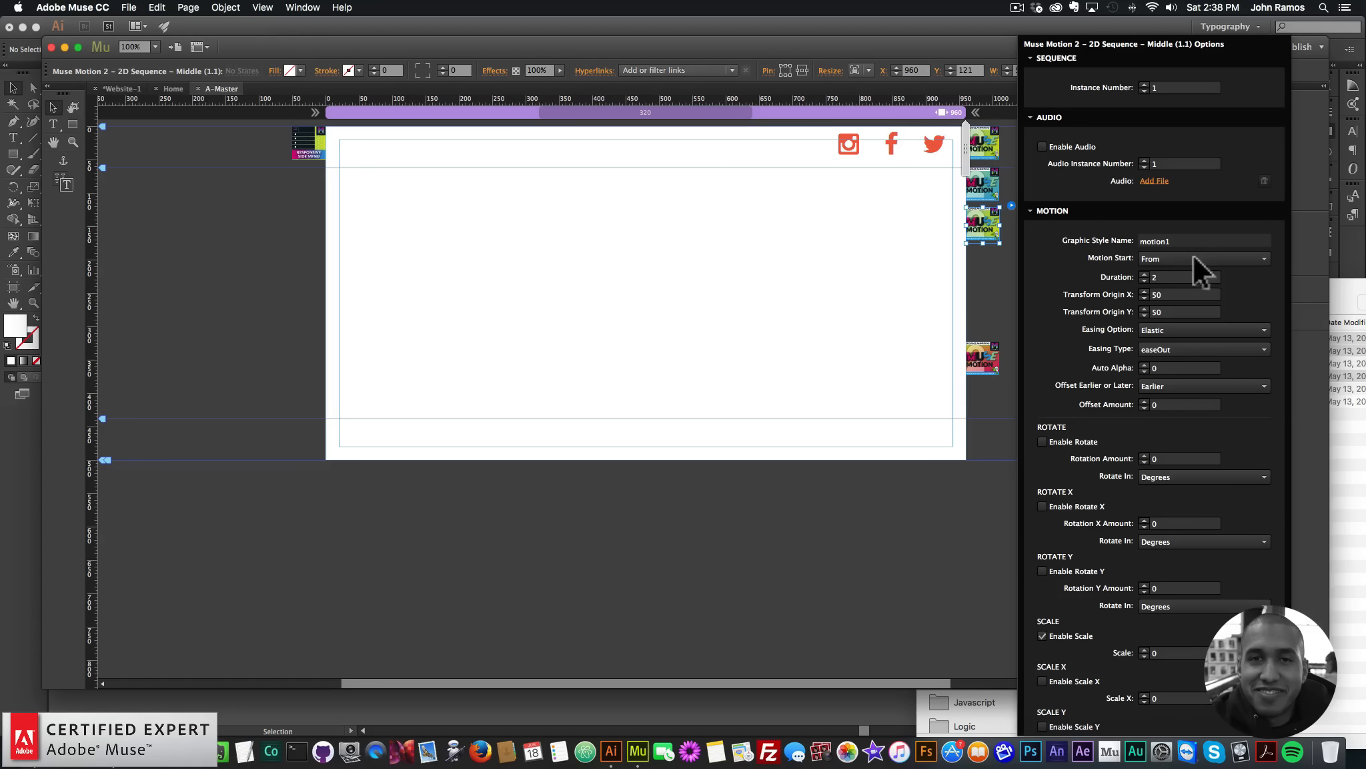
left_click(1209, 240)
key("Return")
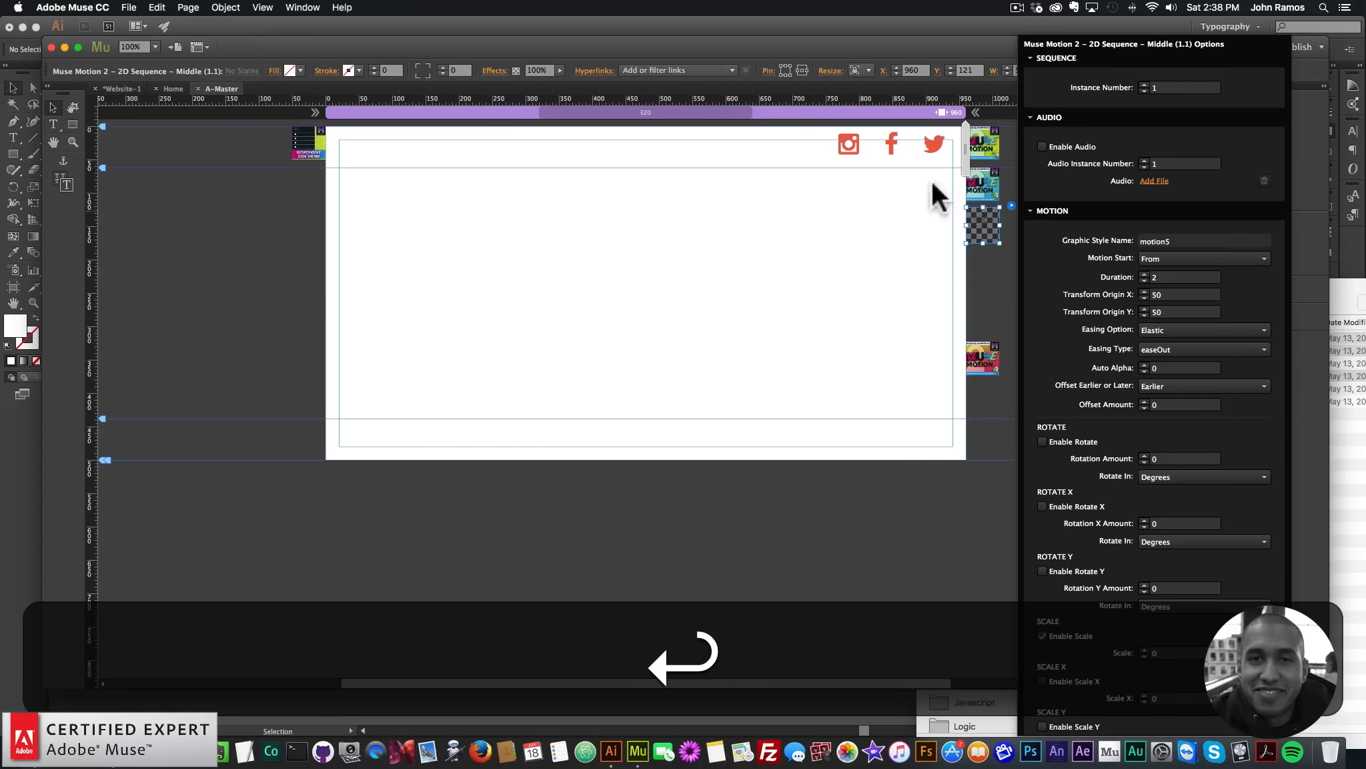
Step: Duplicate the motion5 2D Sequence – Middle widget, place the copy directly below it, and set its graphic style name to motion6
left_click(984, 223)
key("super+c")
key("super+v")
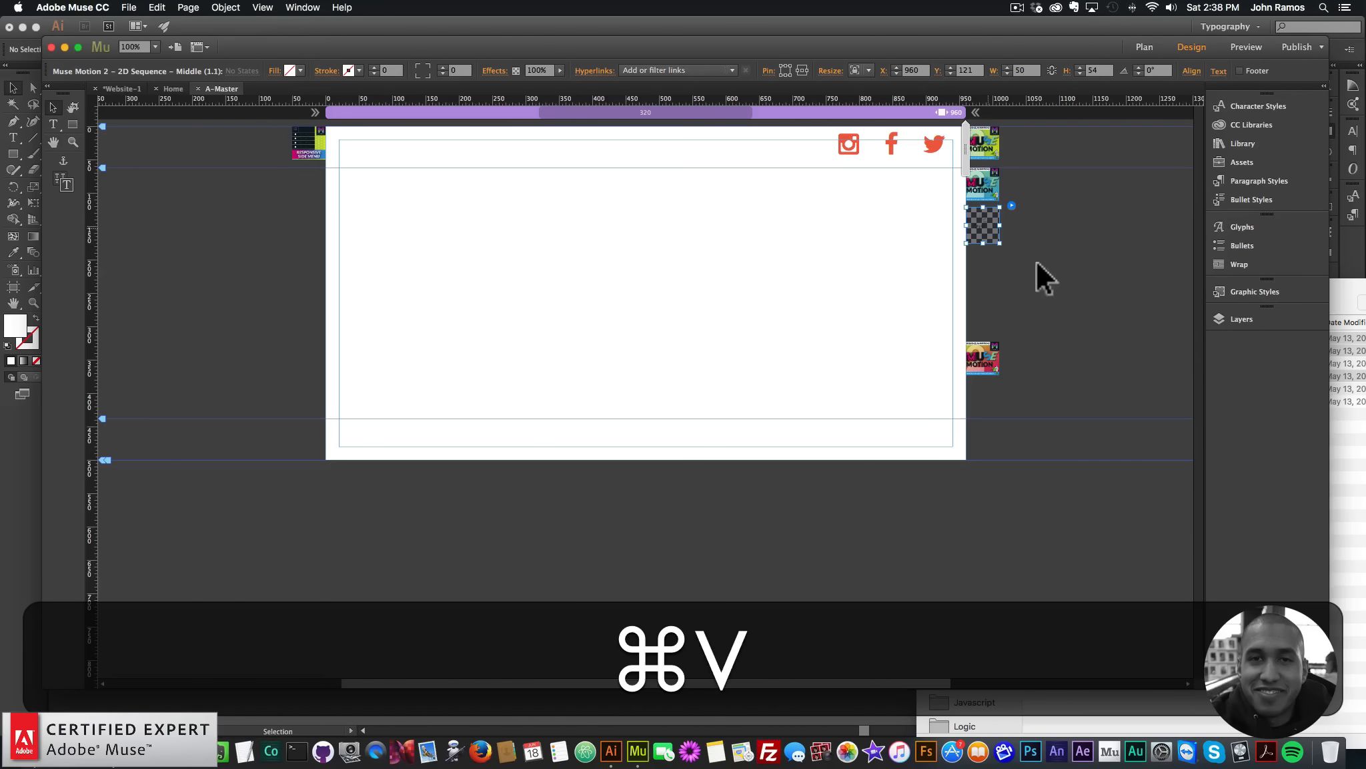
left_click_drag(657, 394, 978, 260)
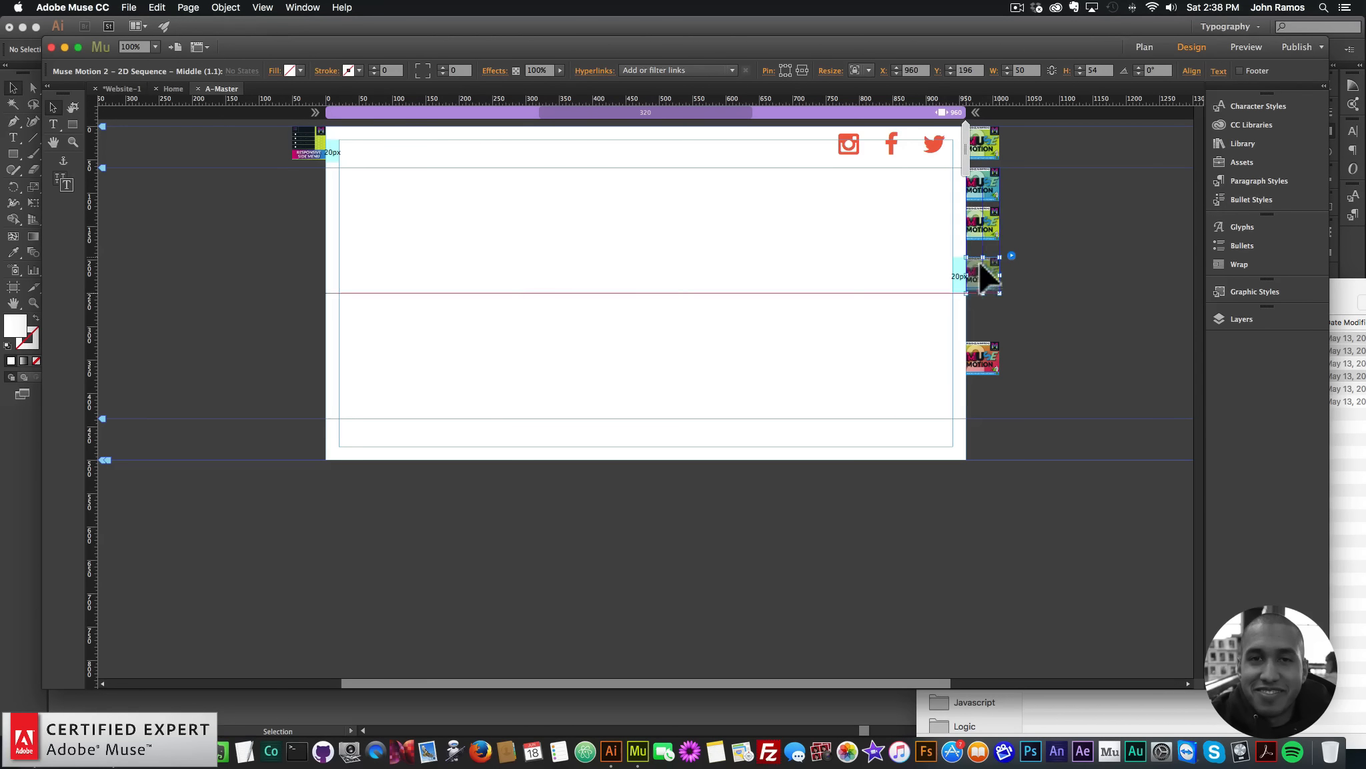
left_click(1011, 249)
left_click(1186, 233)
key("BackSpace")
type("6")
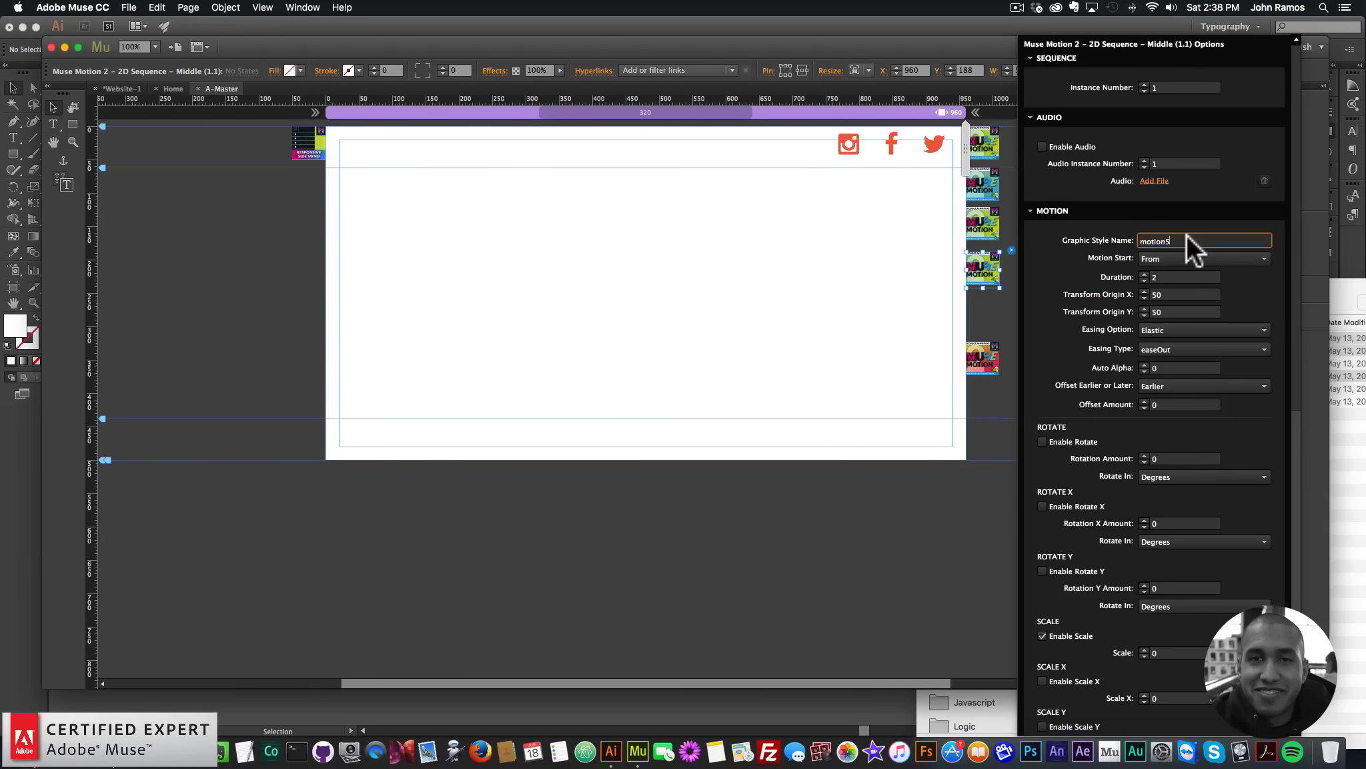
key("Return")
Step: Paste another Middle widget below the motion6 one, set its graphic style name to motion7, and nudge the End widget up beneath it
key("super+v")
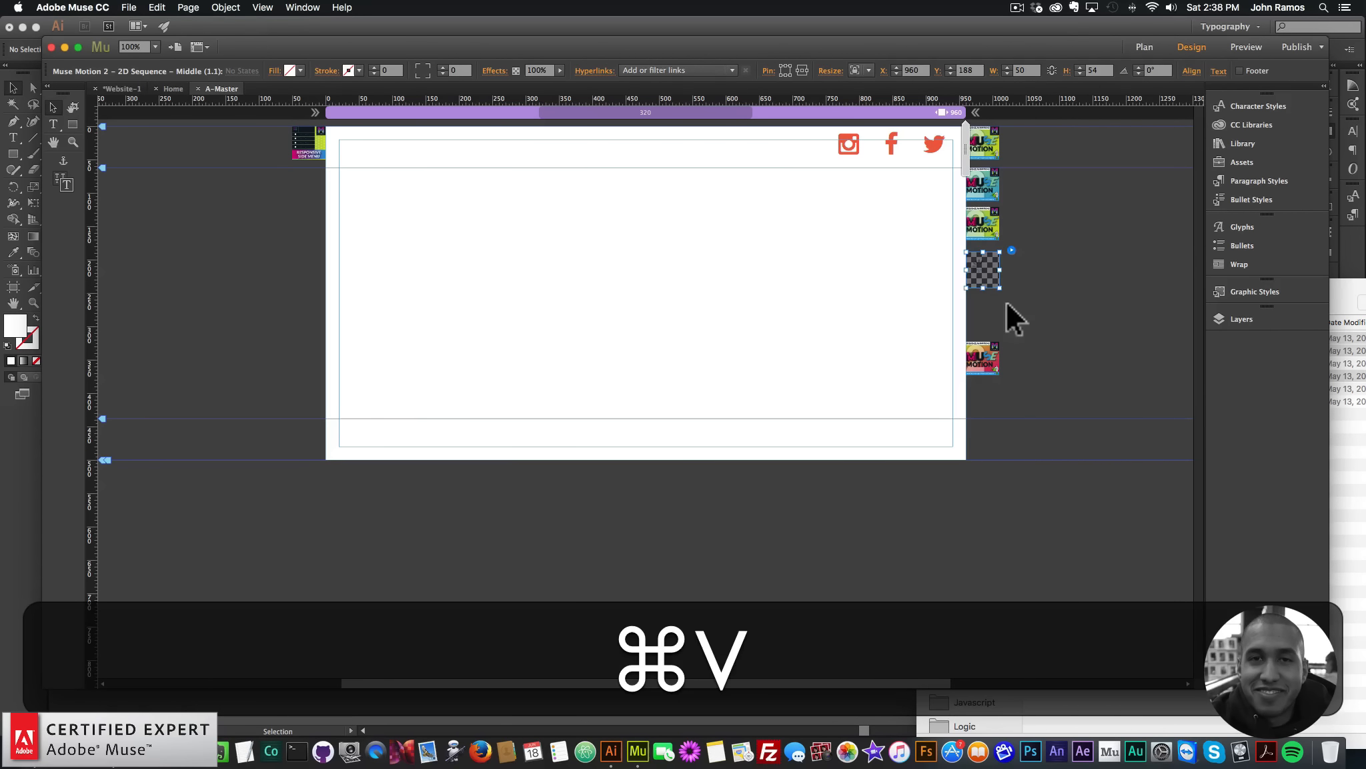
left_click_drag(658, 391, 981, 322)
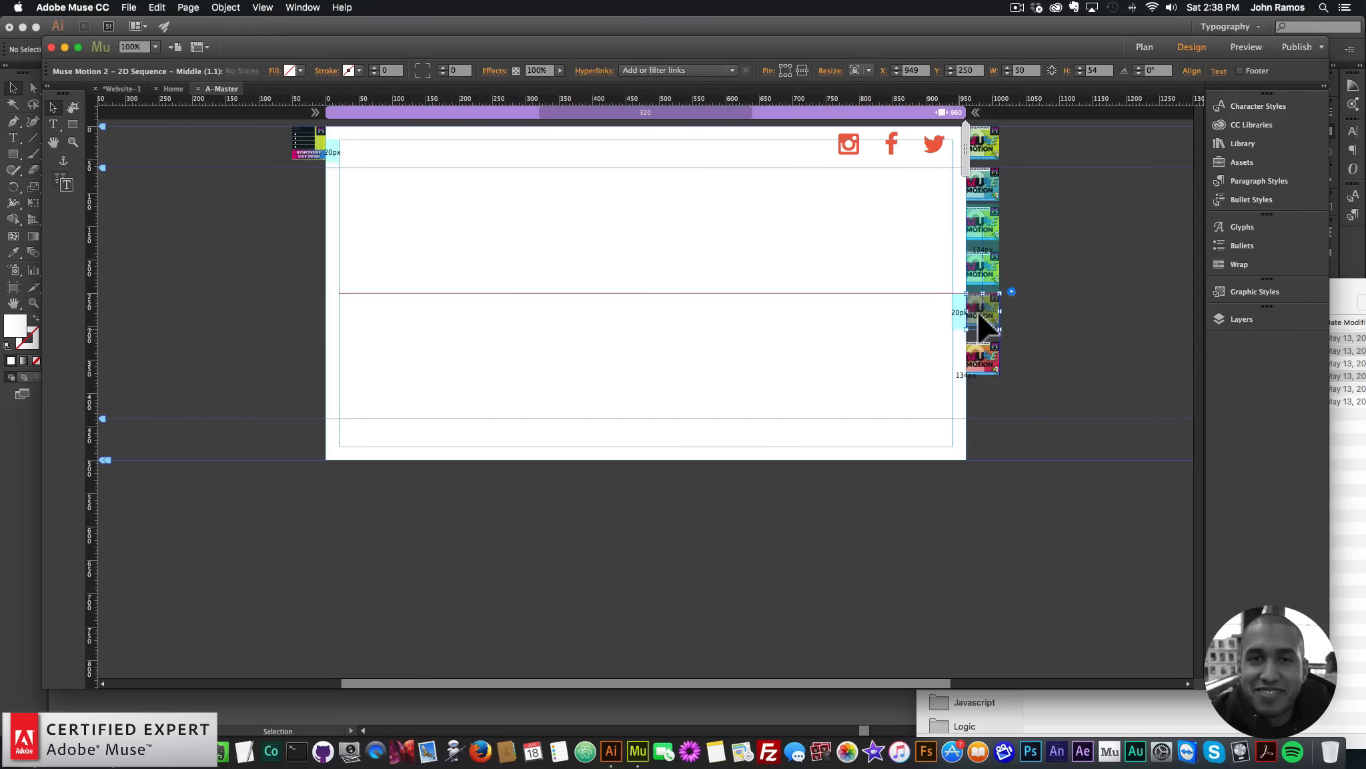
left_click(1011, 291)
type("motion7")
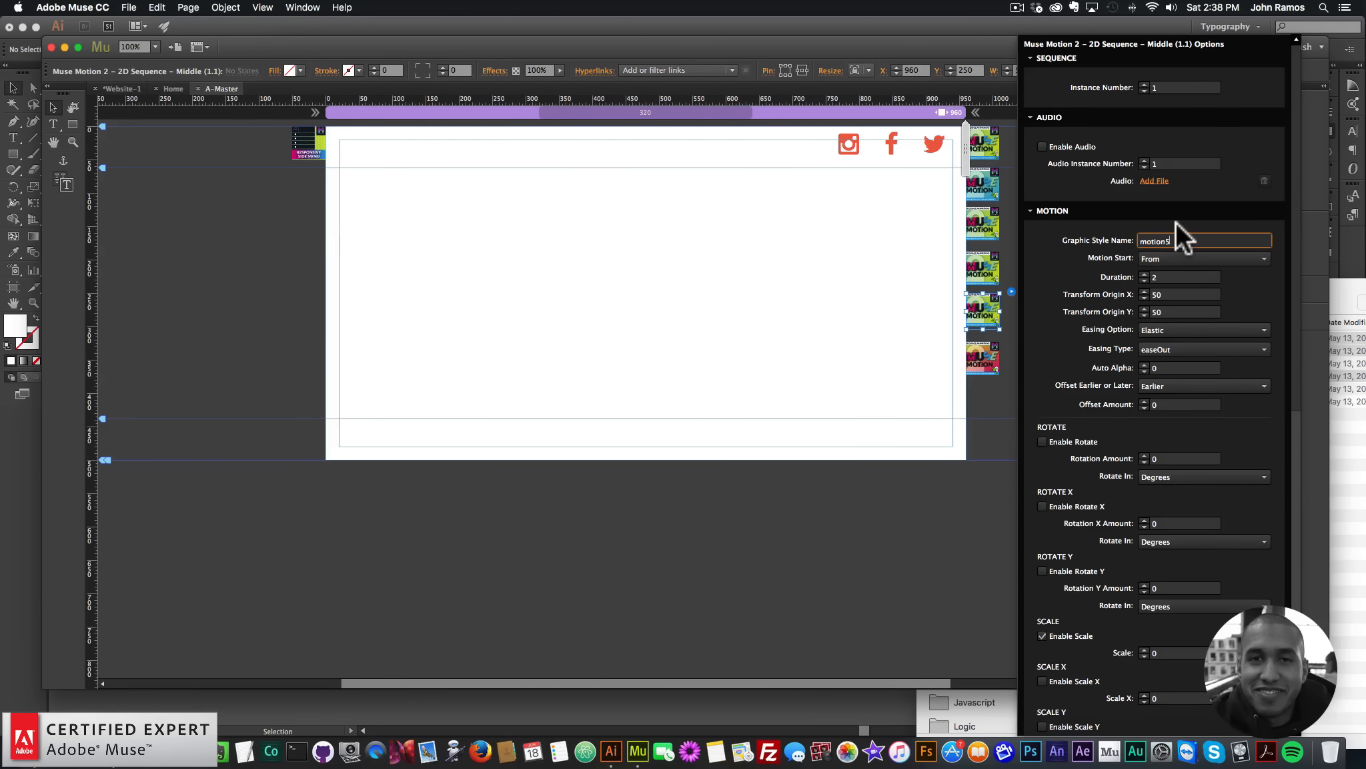
key("Return")
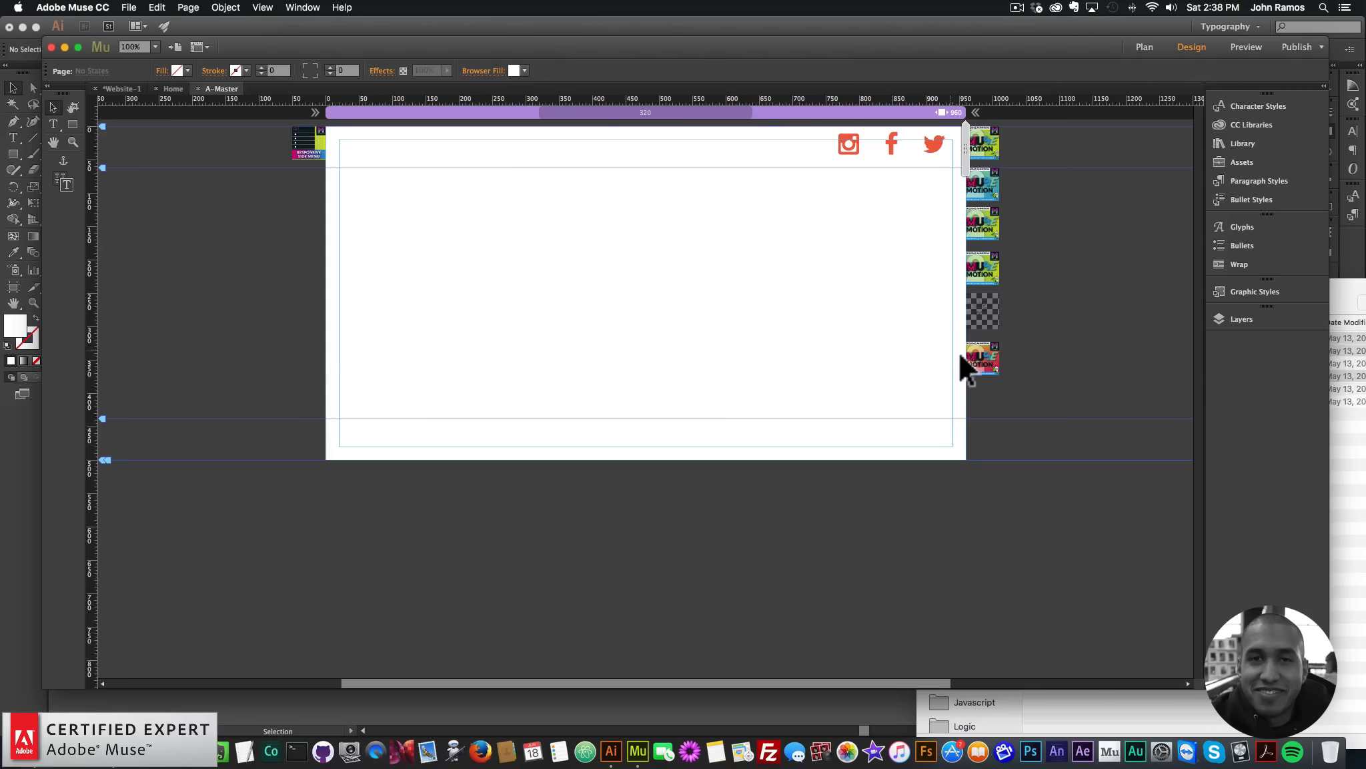
left_click_drag(980, 347, 982, 340)
left_click(1080, 354)
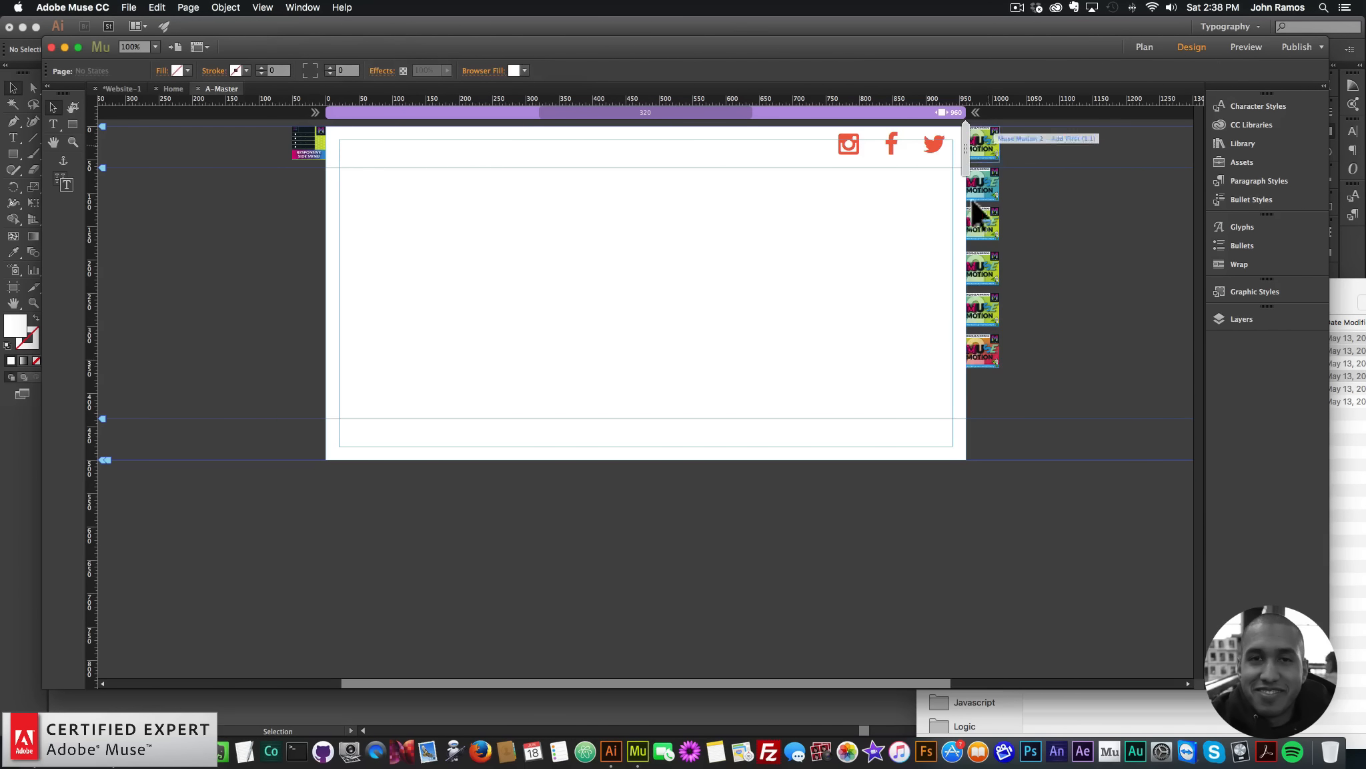
Step: Preview the A-Master page in the browser, and return to Adobe Muse
left_click(129, 7)
left_click(283, 221)
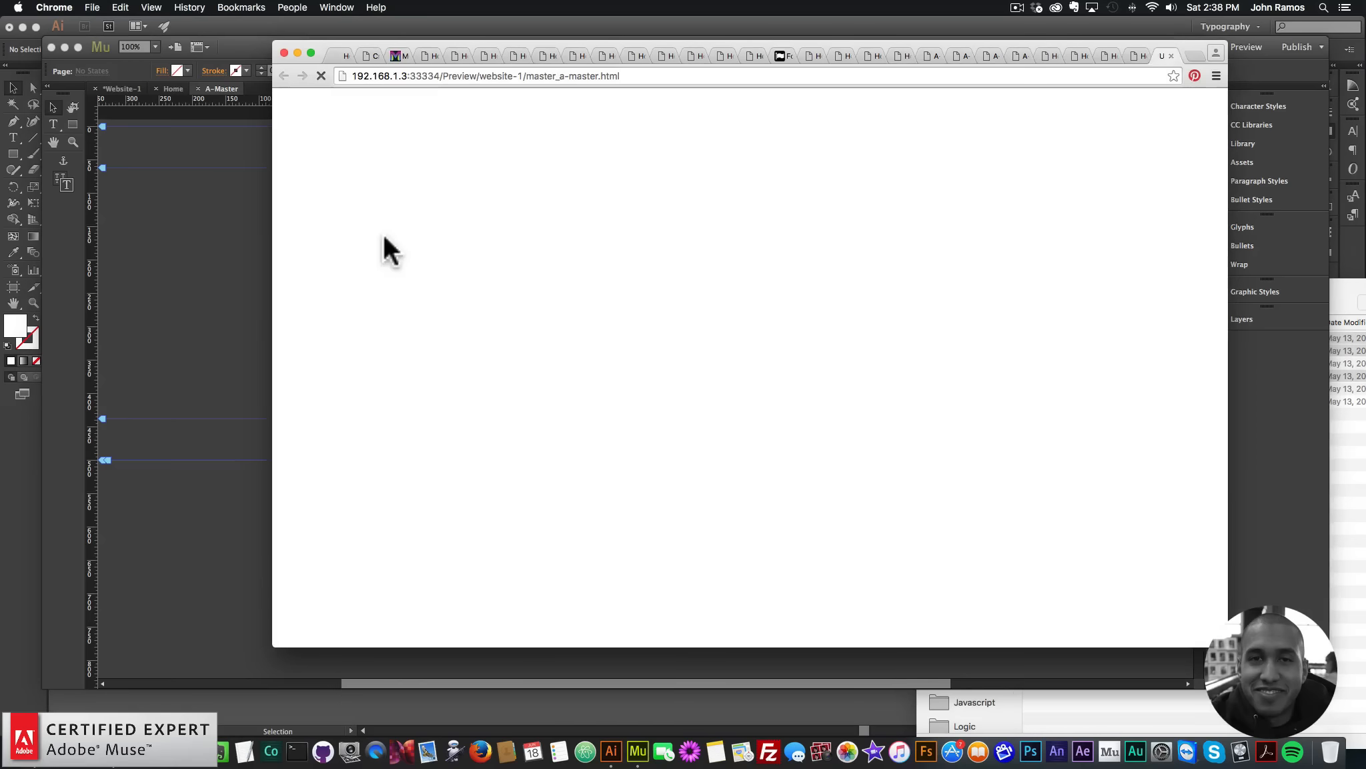
key("super+Tab")
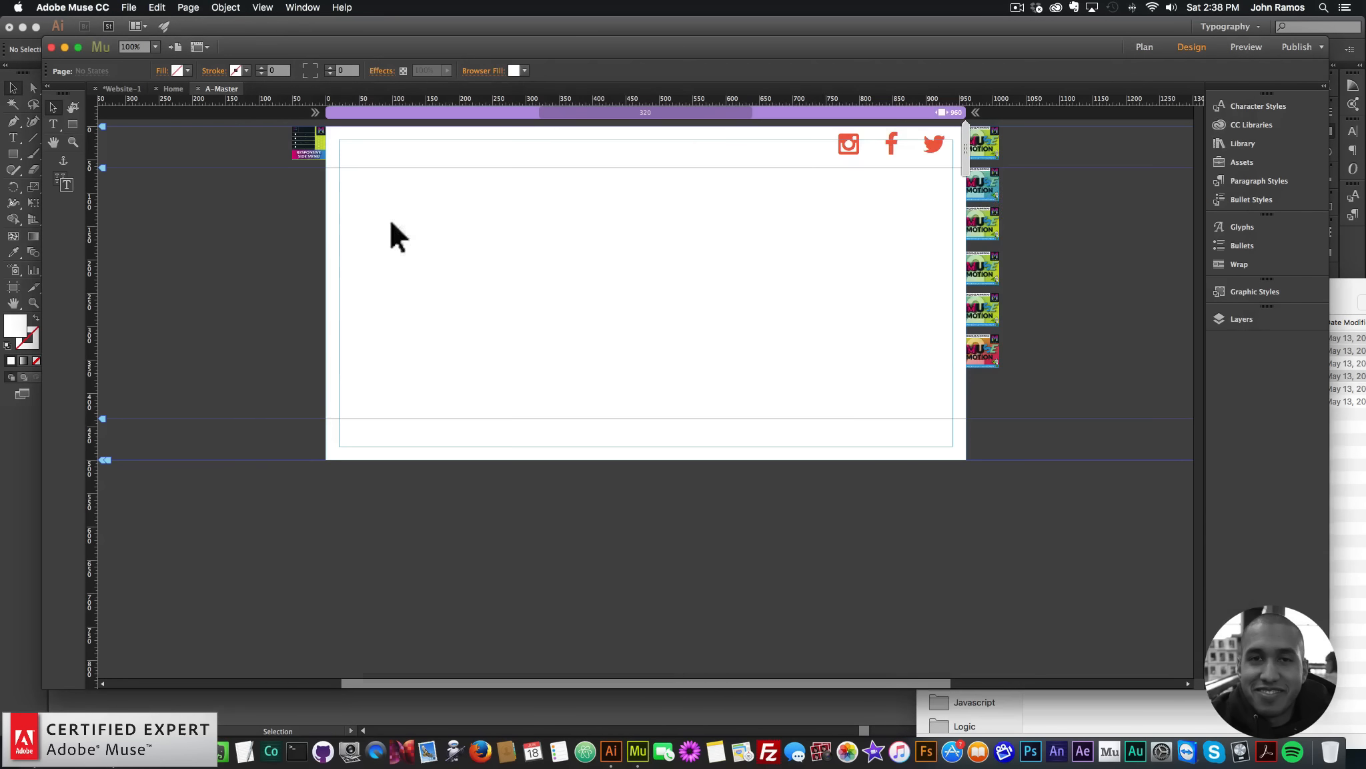
Step: Move all the Muse Motion widgets and social icon text frames from Layer 1 into Layer 2, below the Responsive Side Menu
left_click(1241, 317)
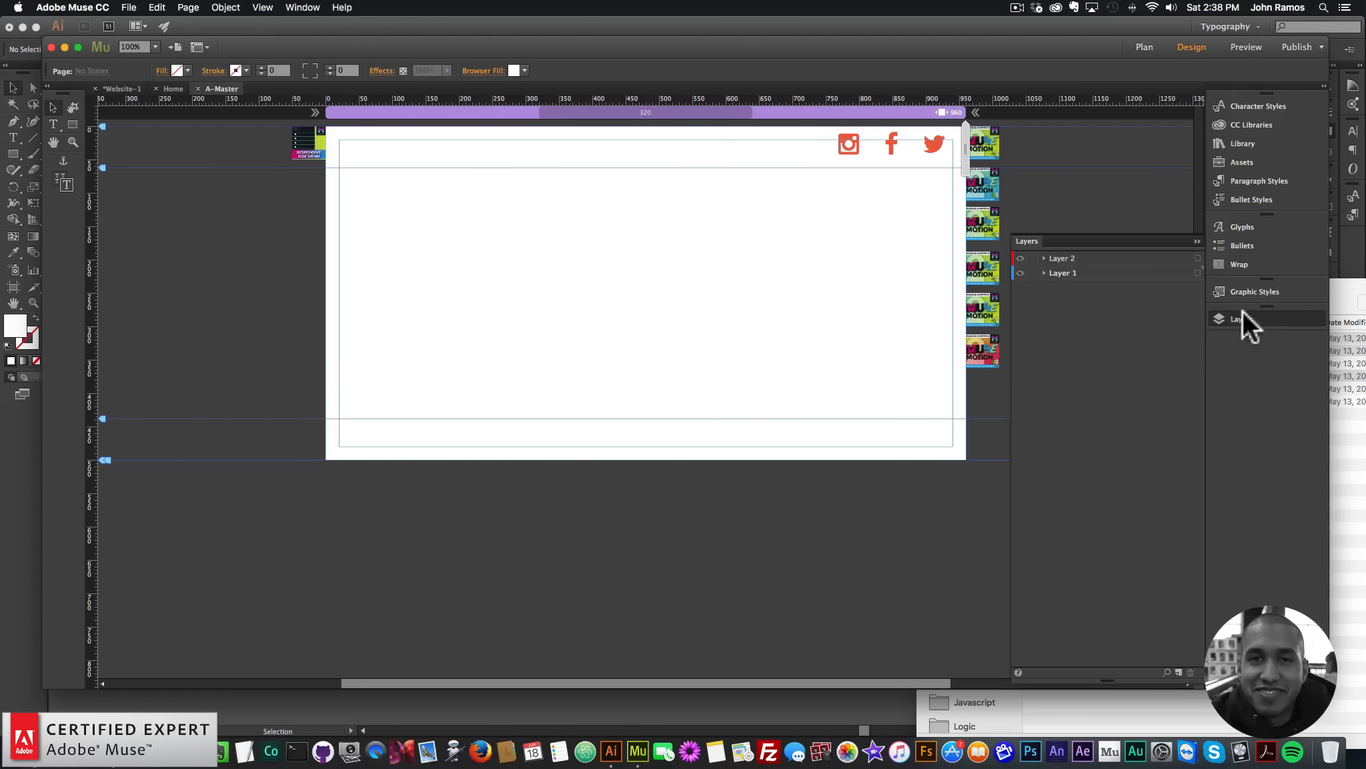
left_click(1045, 272)
left_click(1044, 258)
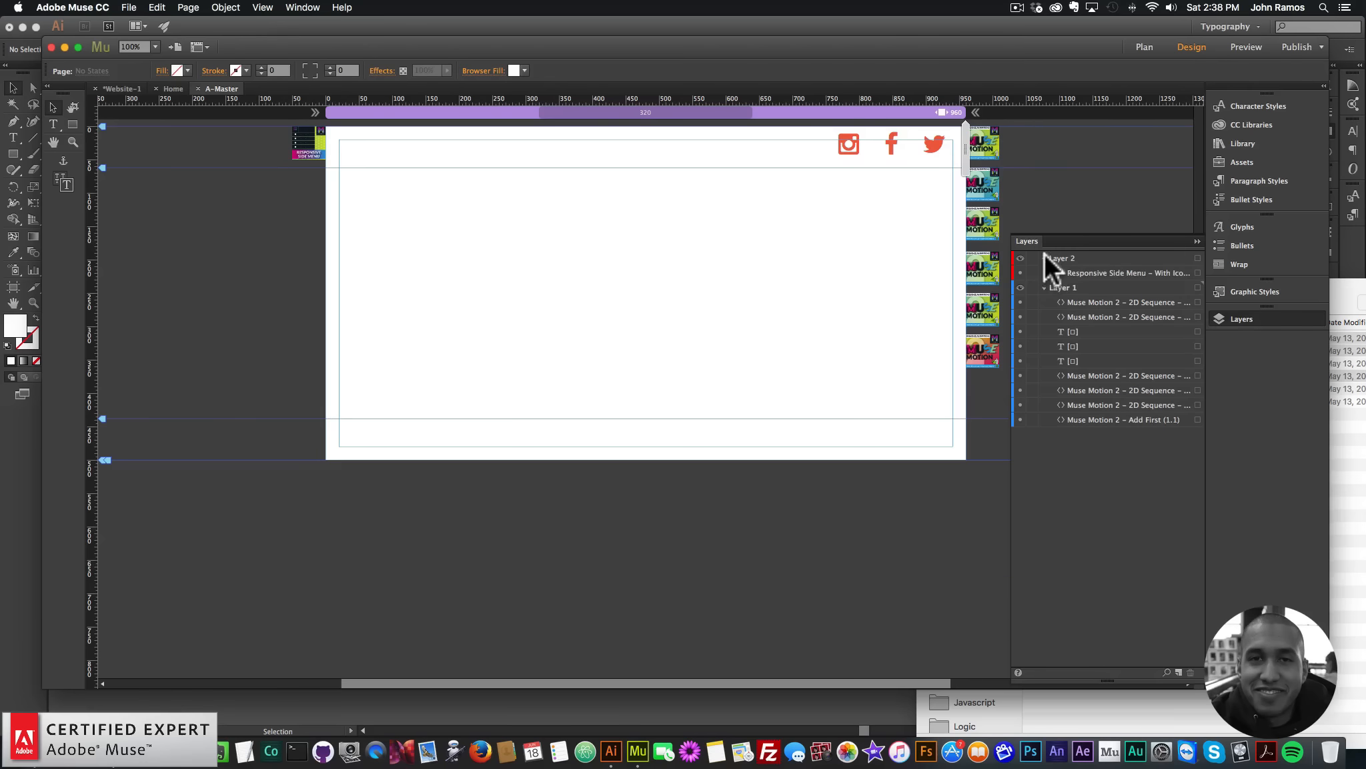
left_click(1098, 419)
left_click(1087, 301, "shift")
left_click_drag(1087, 301, 1087, 279)
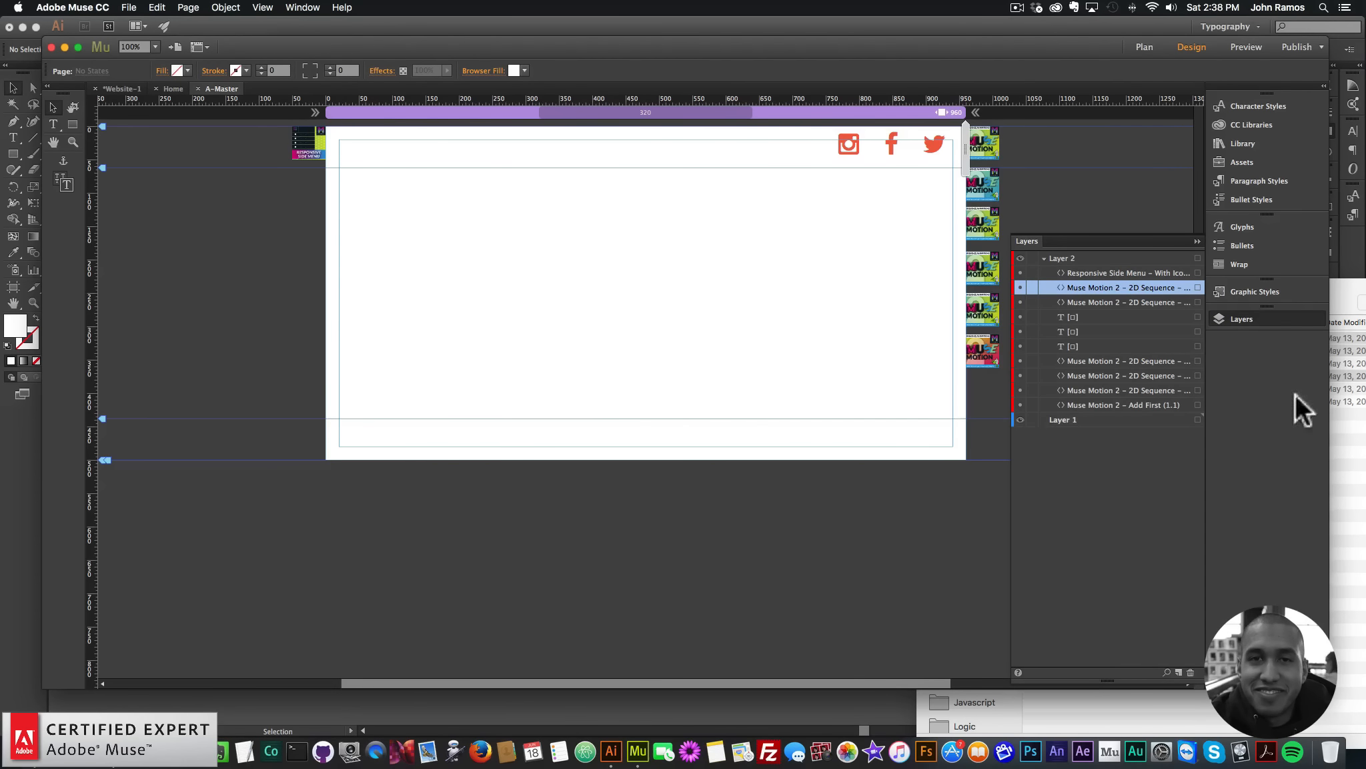
left_click(618, 271)
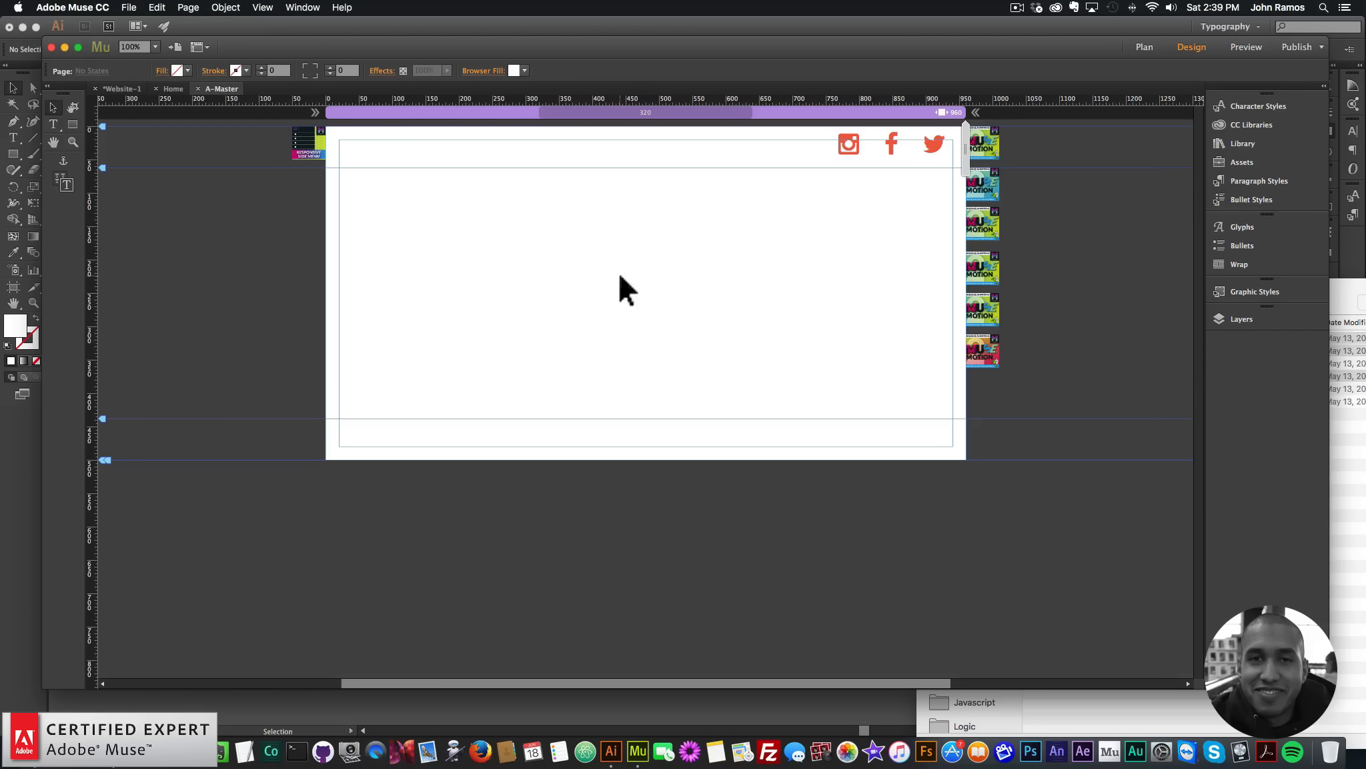
Step: Preview the A-Master page again in the browser, and check the Twitter, Facebook and Instagram icons back in Adobe Muse
left_click(129, 7)
left_click(173, 219)
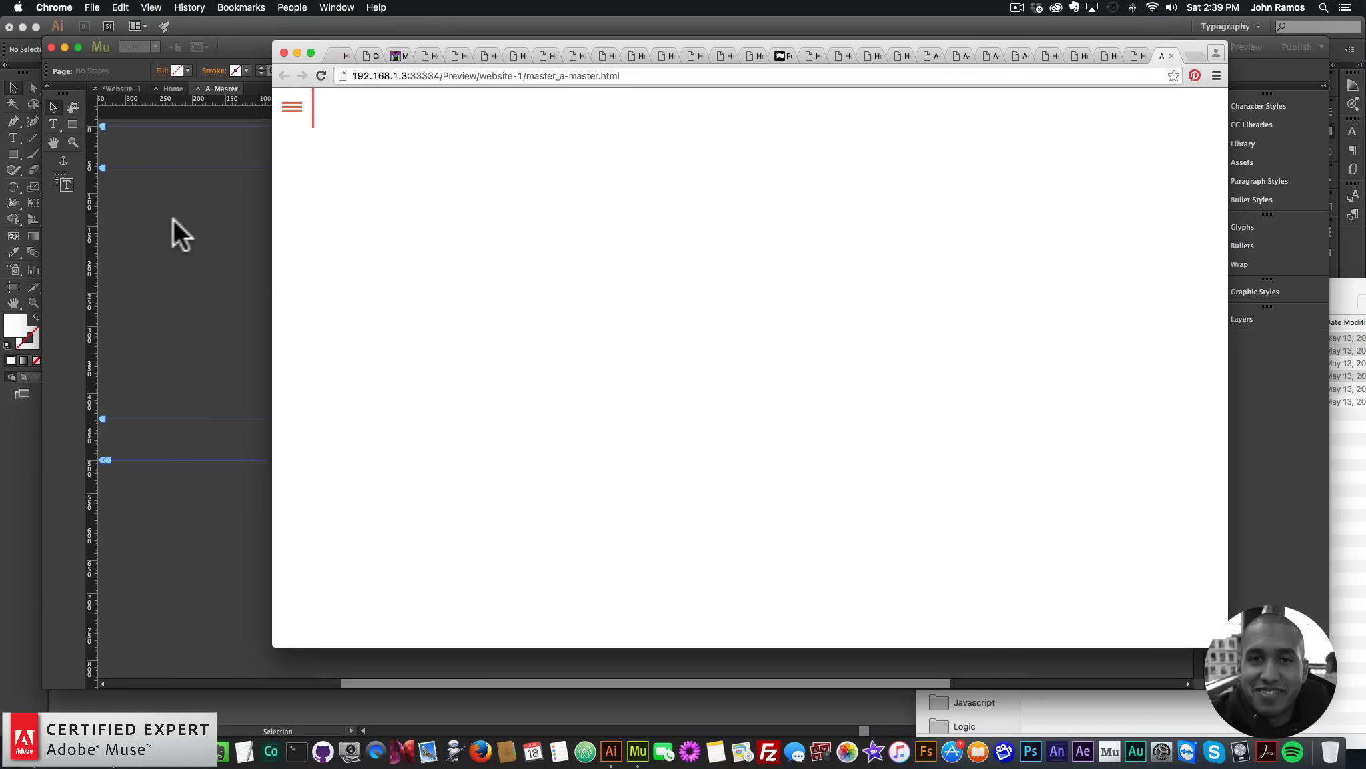
left_click(237, 260)
left_click(933, 151)
left_click(895, 144, "shift")
left_click(851, 145, "shift")
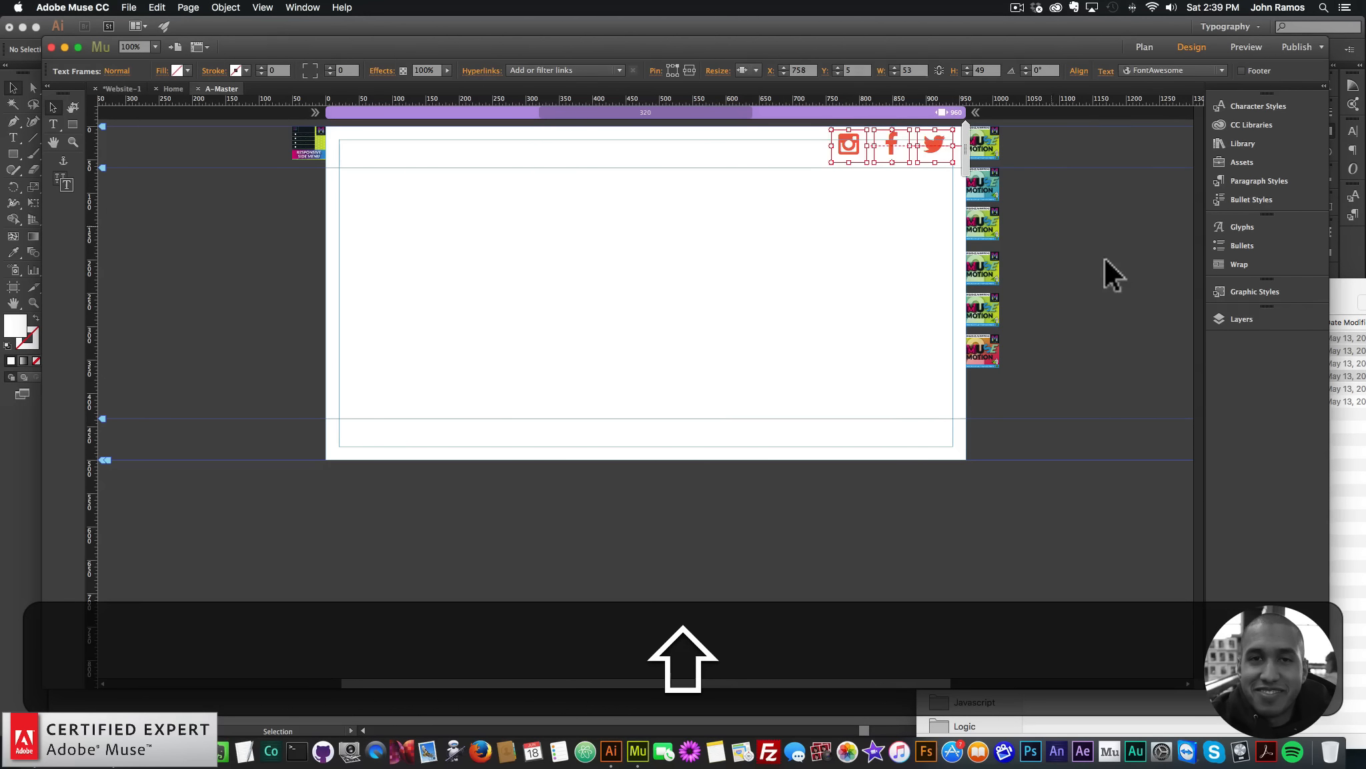
Step: Set Repeat to 0 and disable reverse play in the 2D Sequence – Beginning widget
left_click(984, 184)
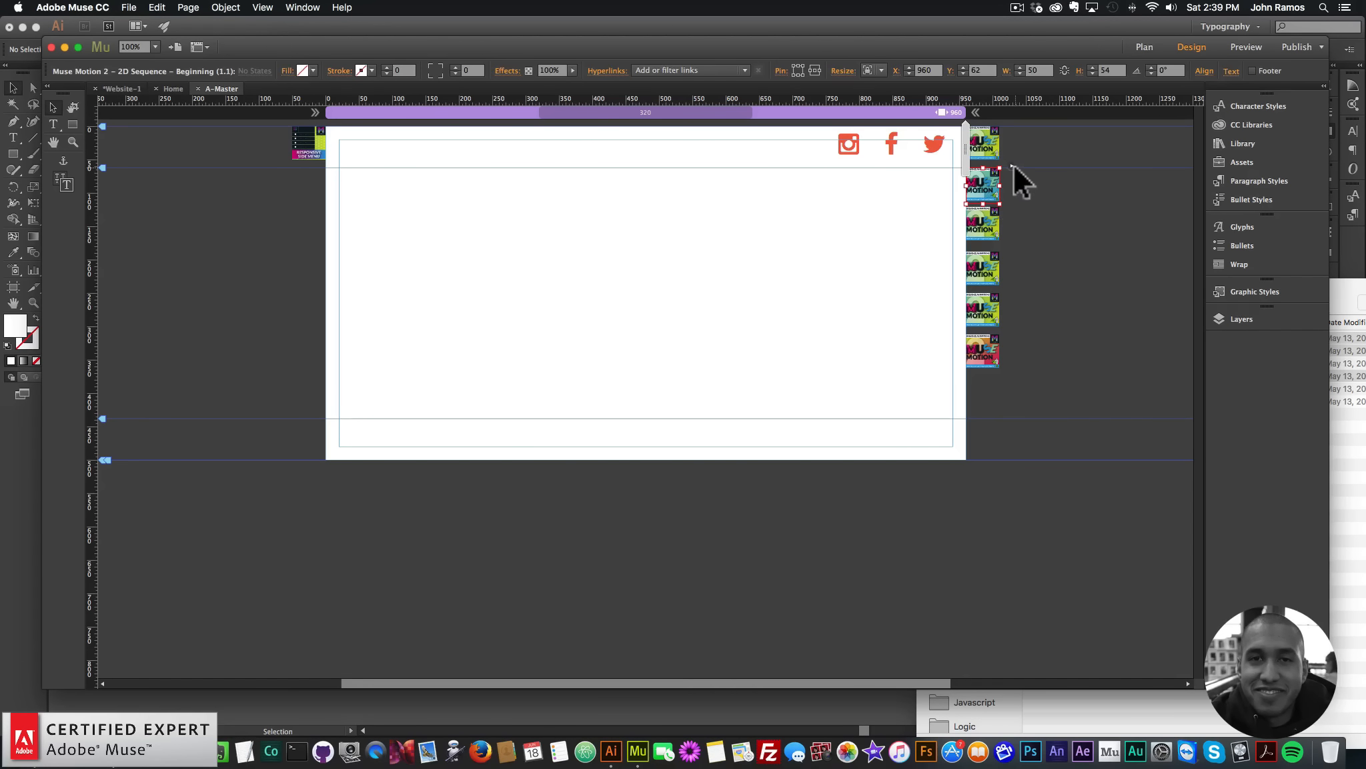
left_click(1013, 164)
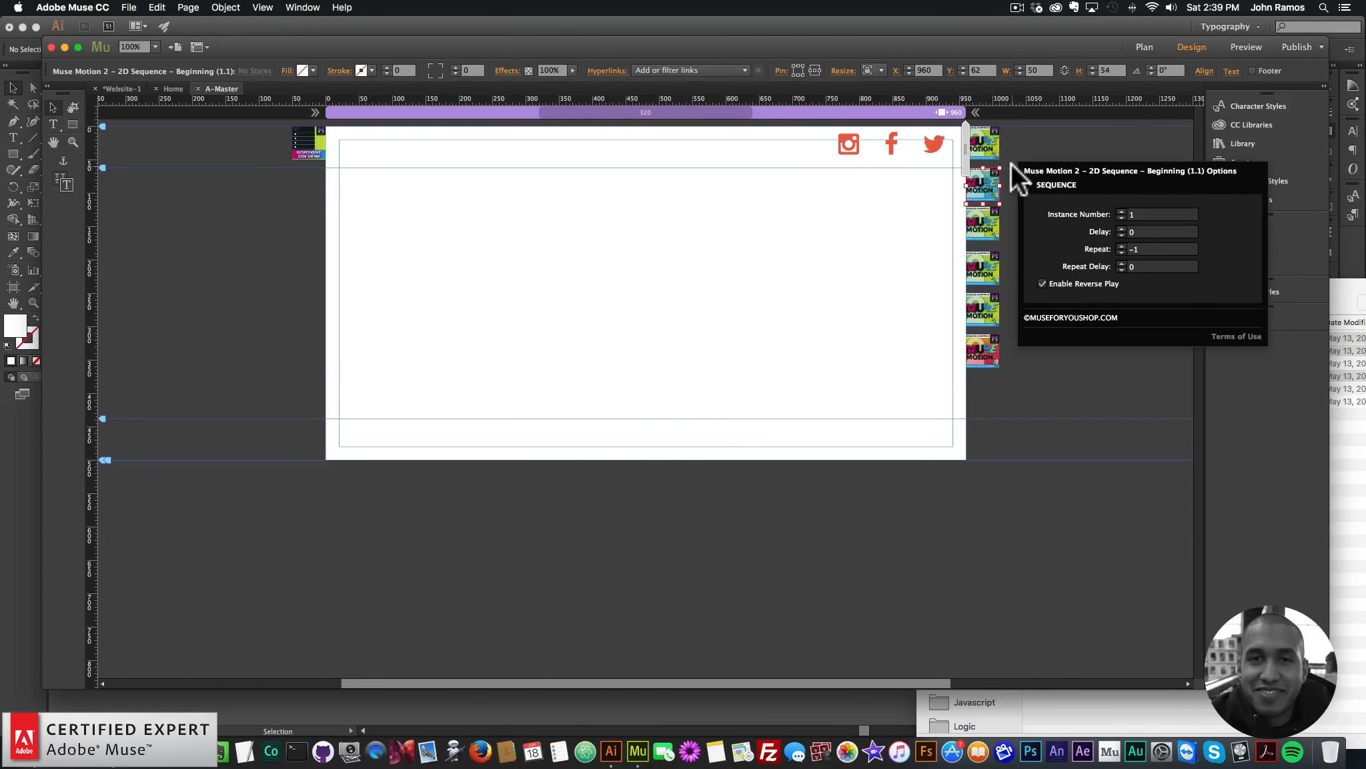
double_click(1134, 249)
type("0")
key("Return")
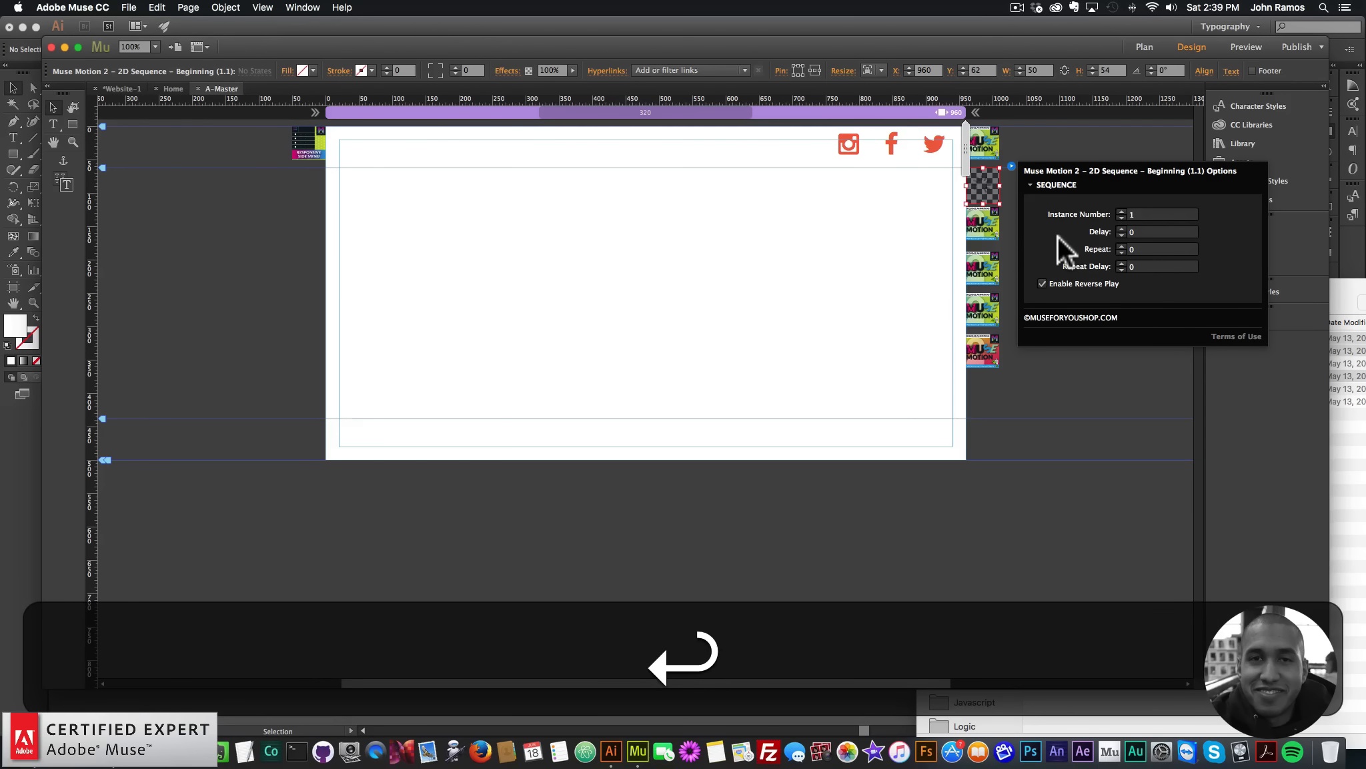
left_click(1042, 283)
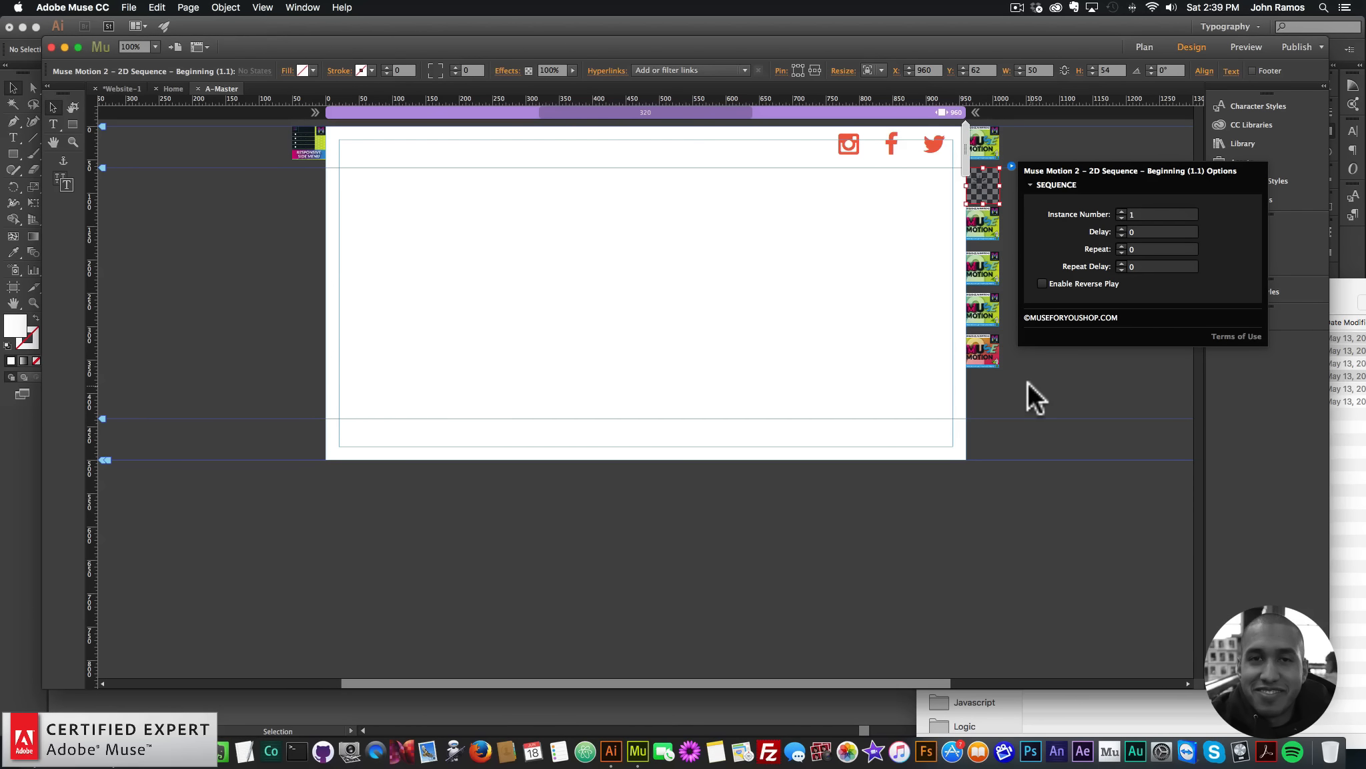
Step: Set the sequence instance number to 2 in the End widget and in the motion7, motion6 and motion5 Middle widgets
left_click(992, 354)
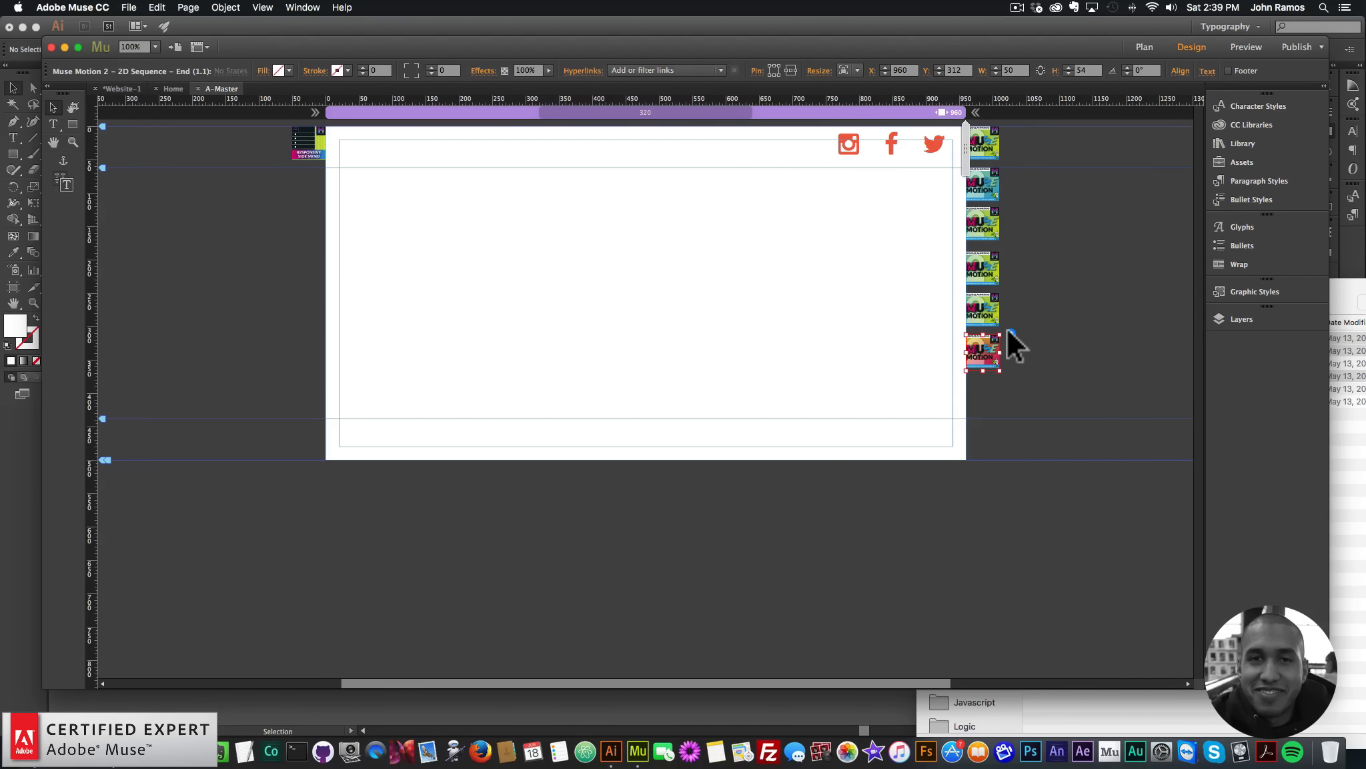
left_click(1012, 333)
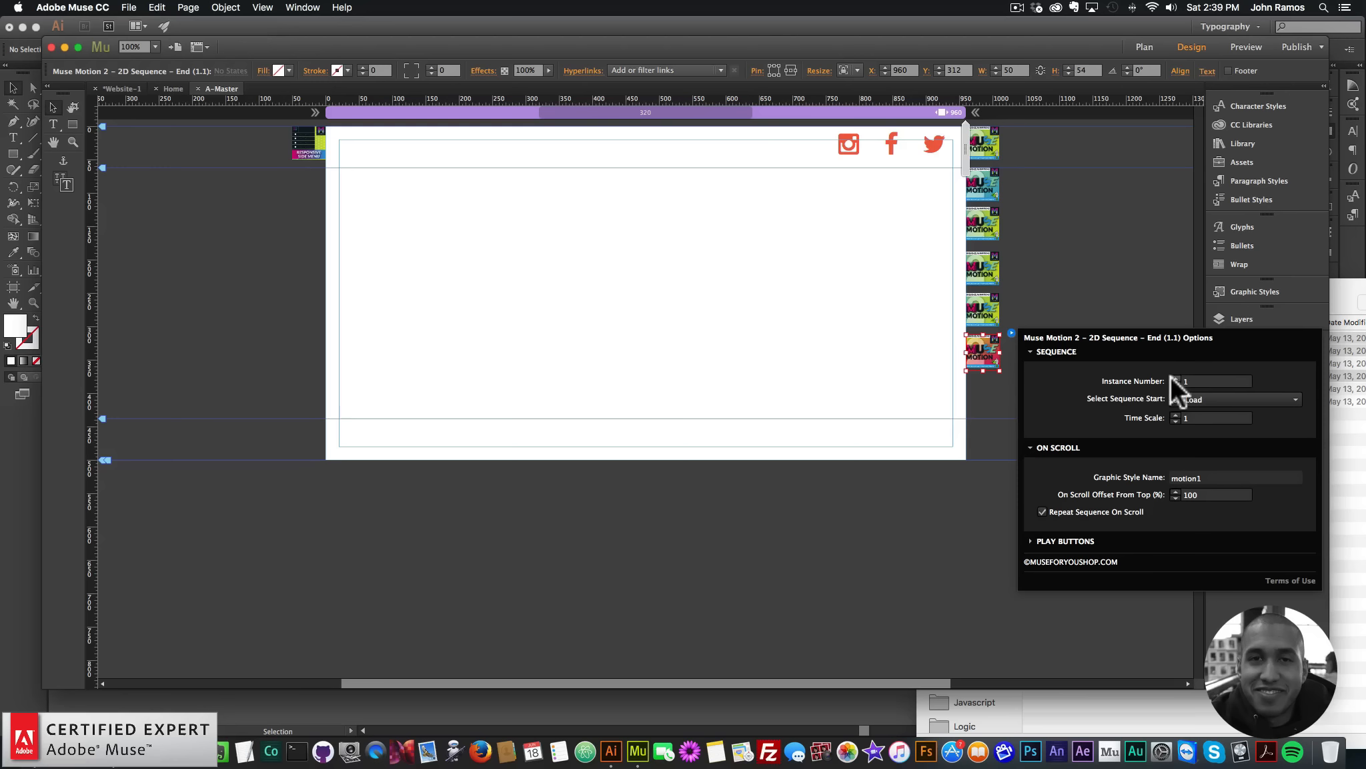
left_click(987, 306)
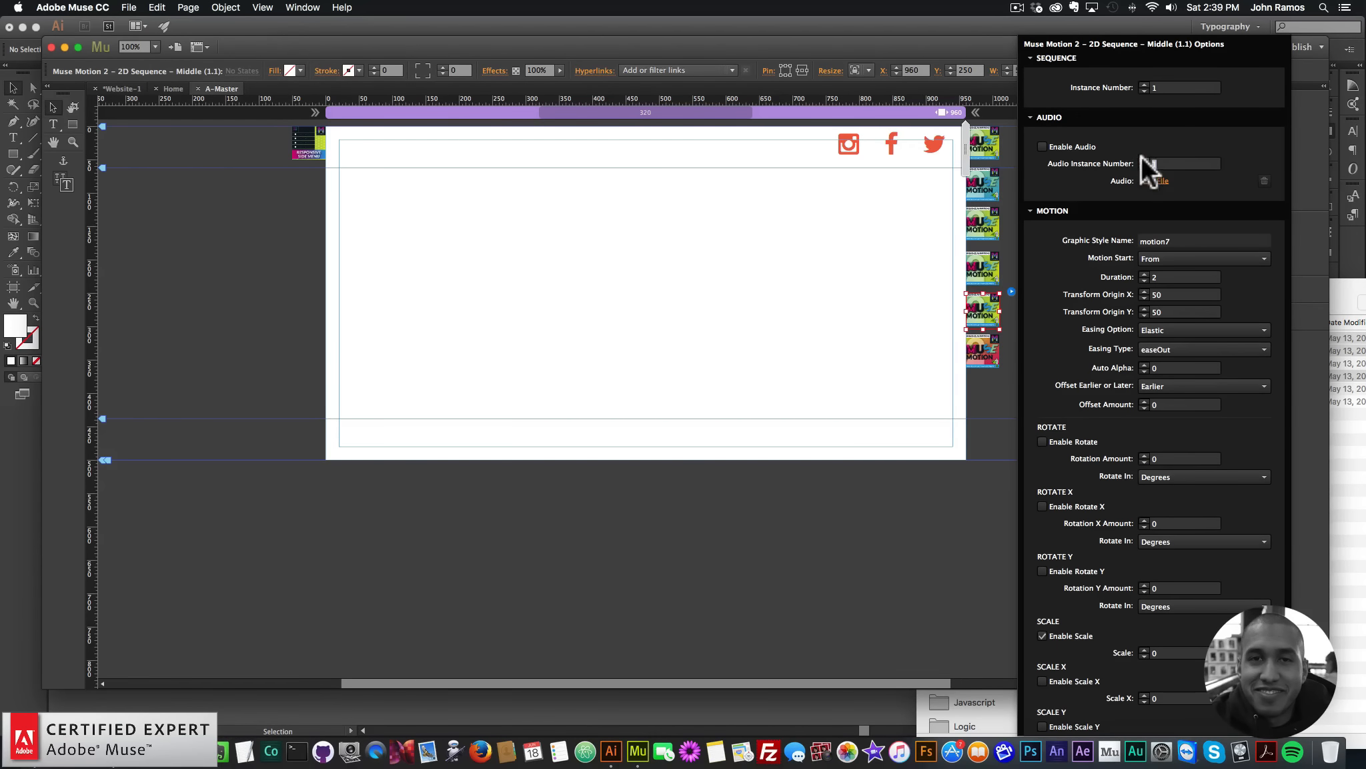
left_click(1144, 160)
left_click(981, 268)
left_click(1012, 251)
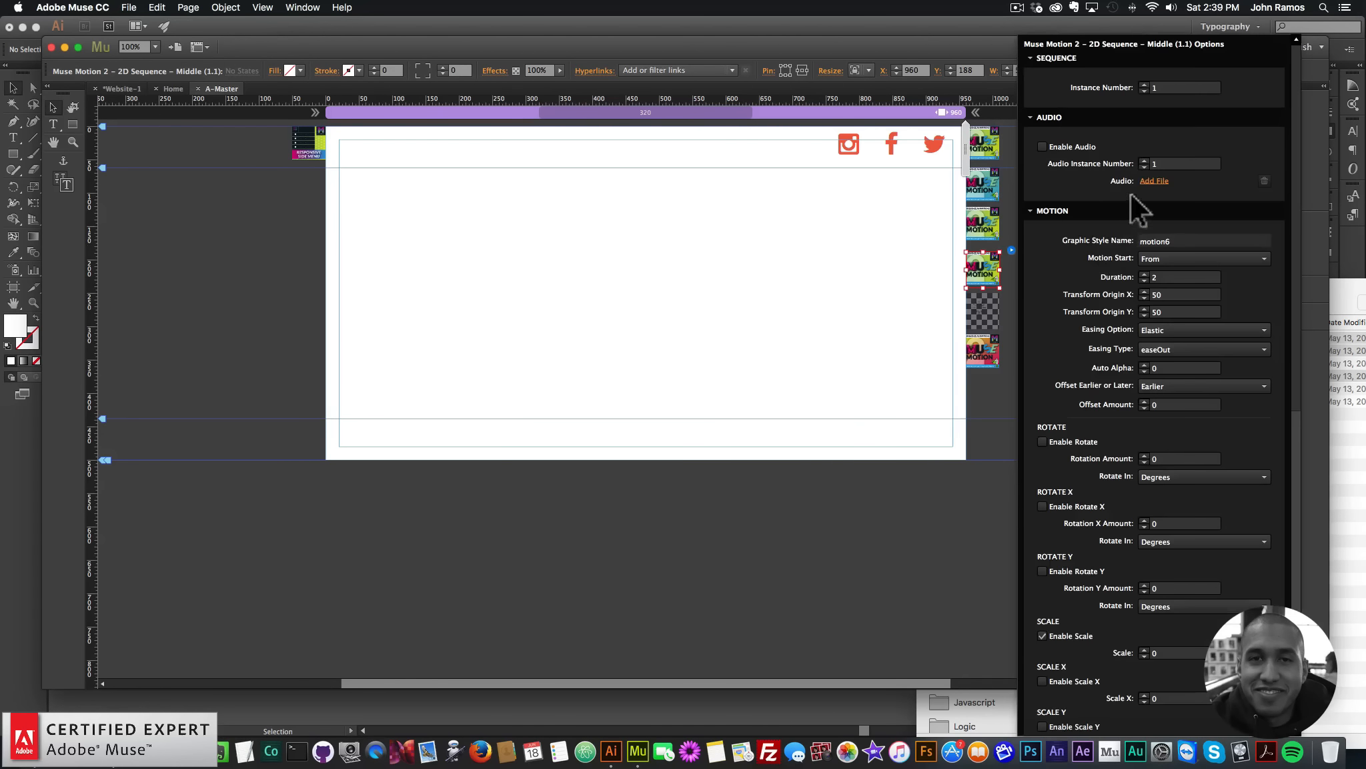
left_click(981, 223)
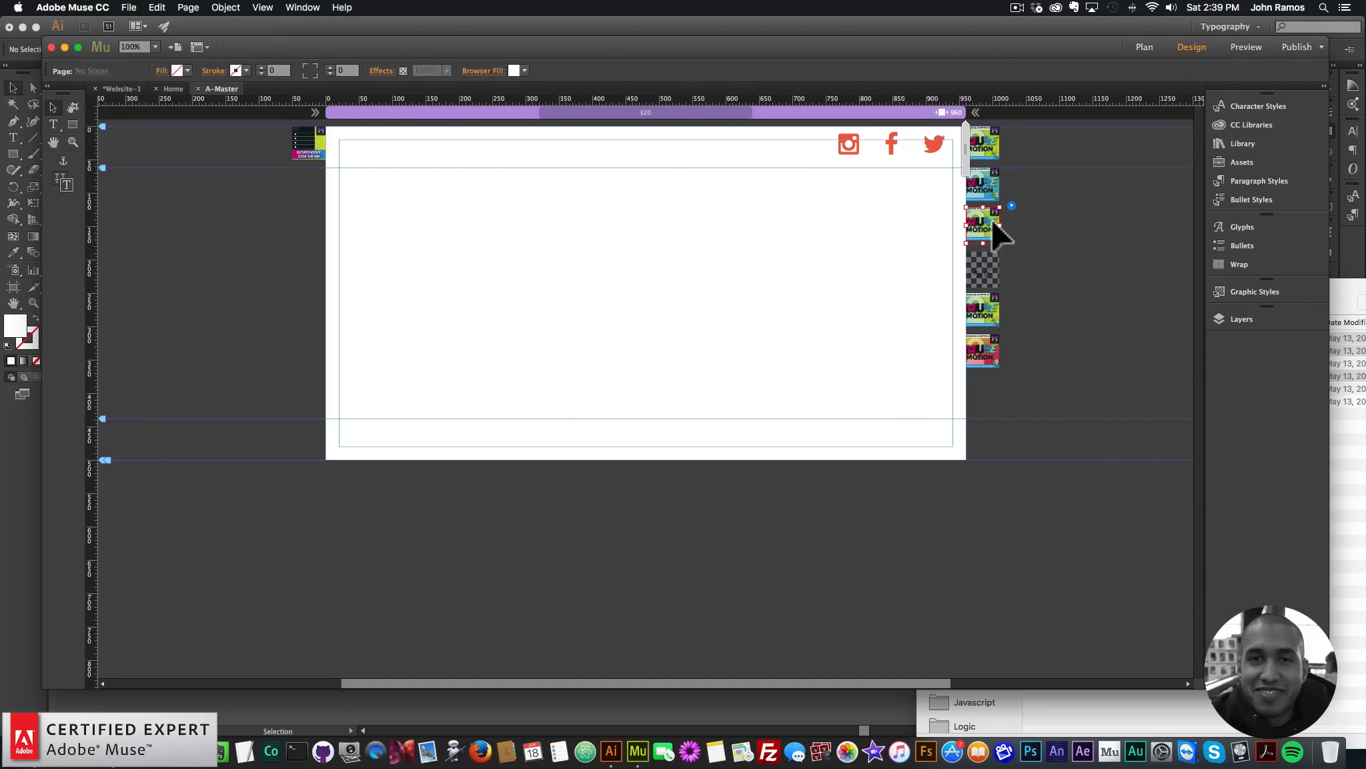
left_click(1013, 205)
left_click(1143, 88)
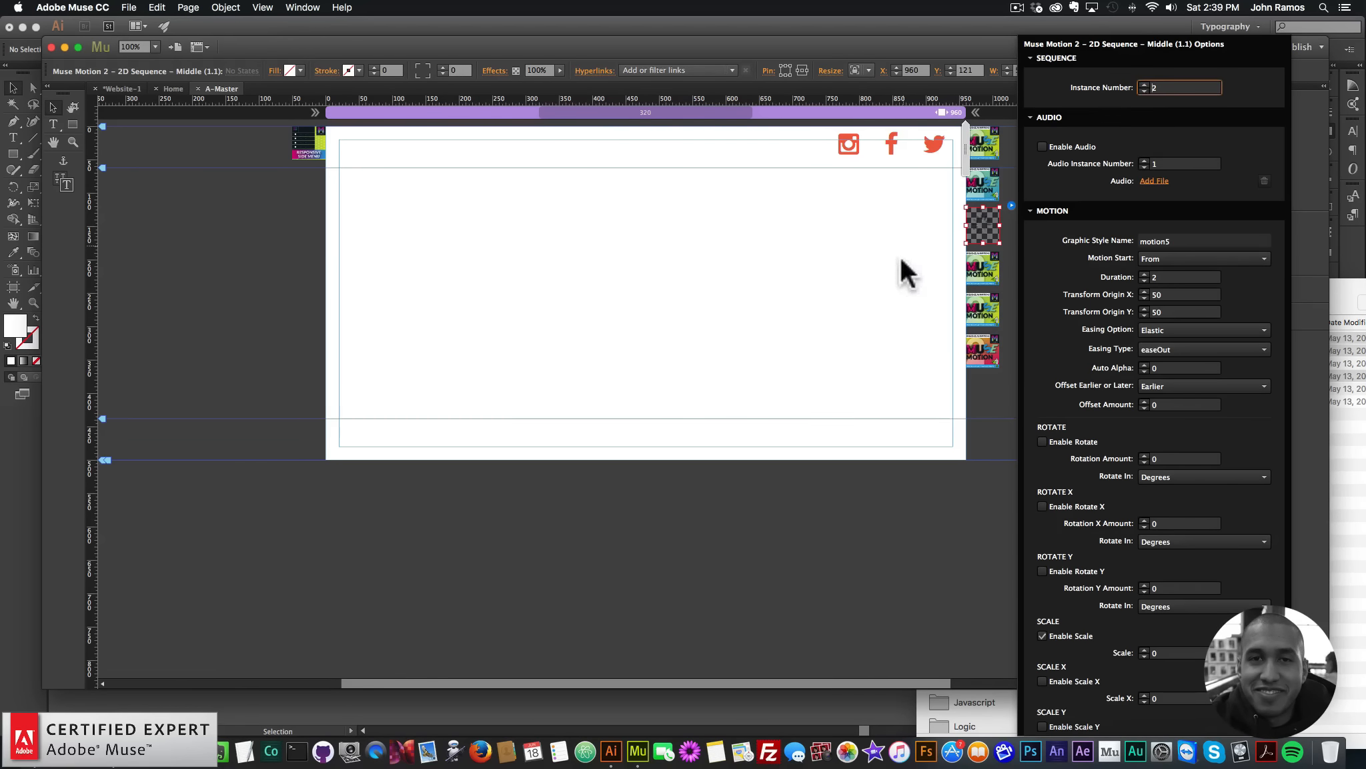
Step: Set the 2D Sequence – Beginning widget's instance number to 2, matching the Middle widgets
left_click(985, 178)
left_click(1012, 165)
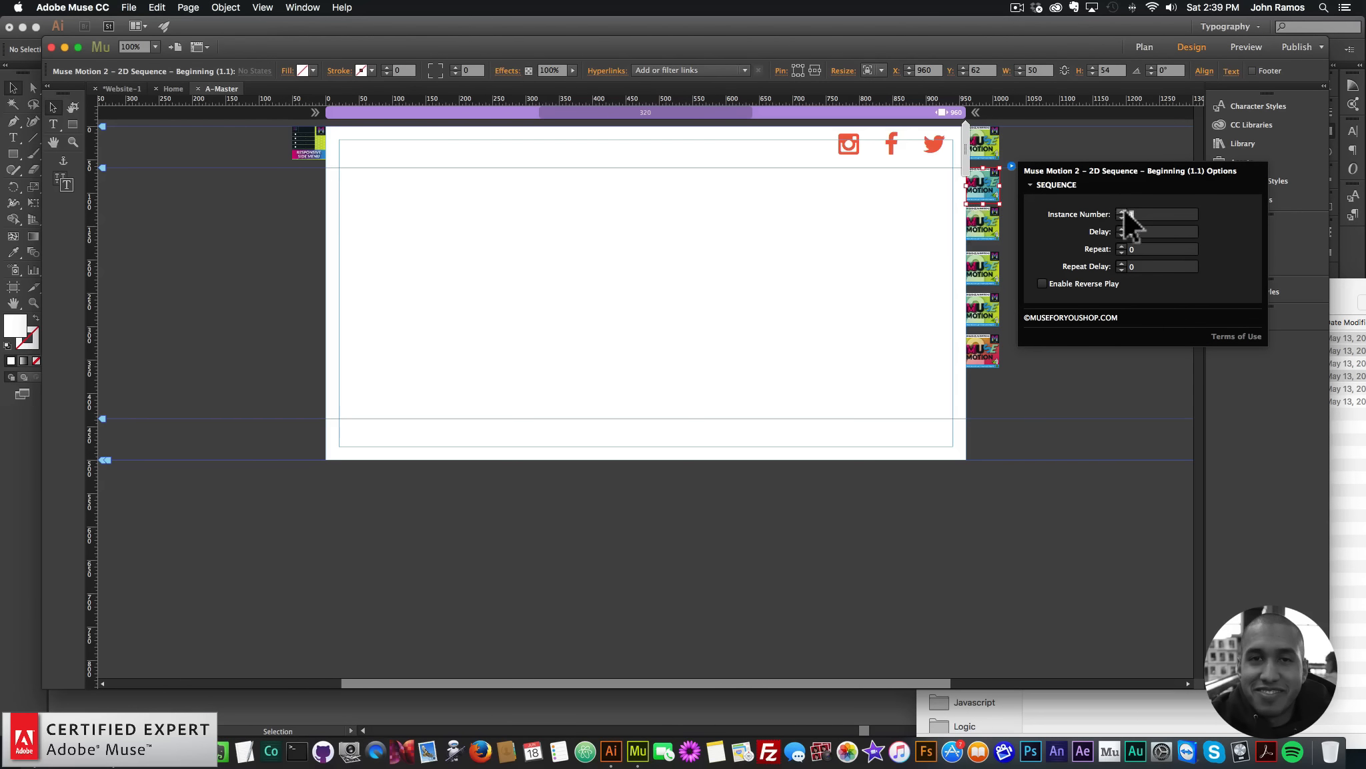
left_click(1128, 213)
left_click(755, 302)
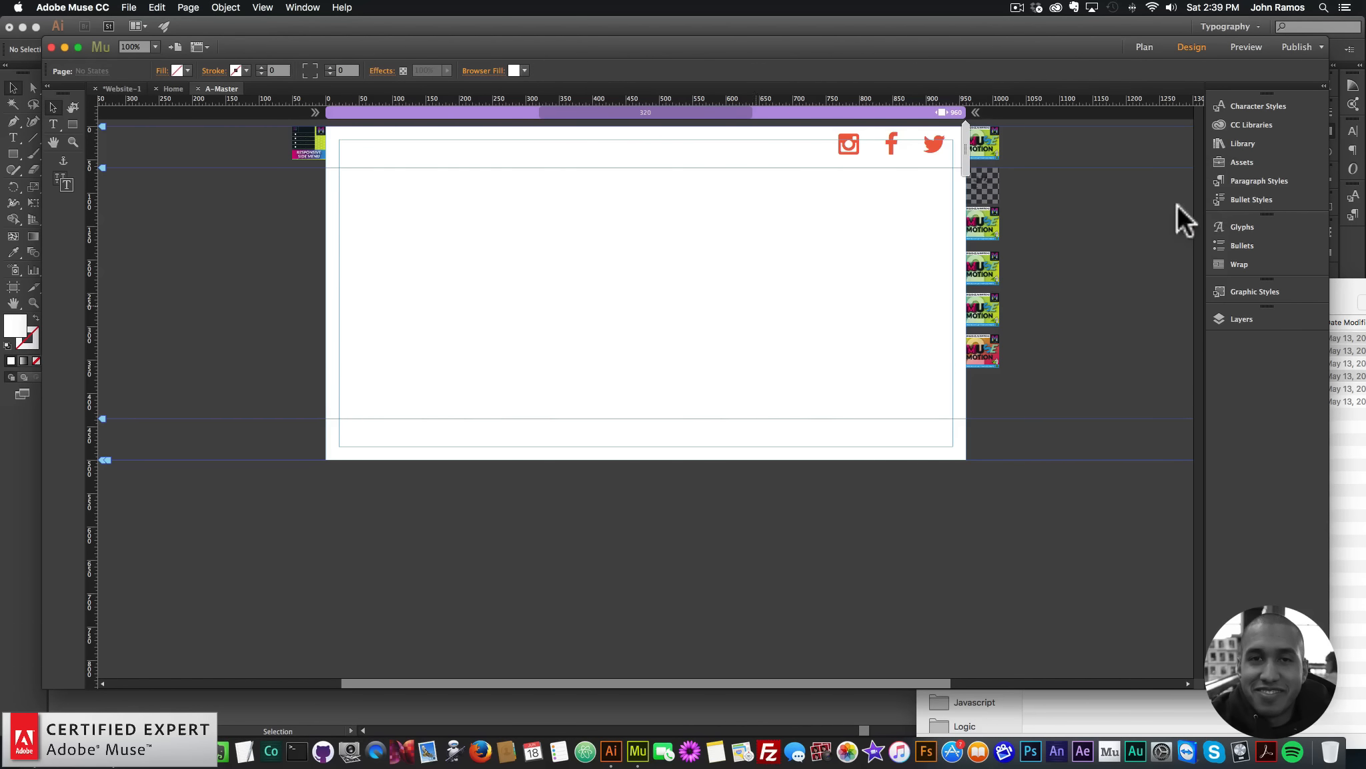
Step: Open the Home page, preview it in the browser to check the header icons, and return to Adobe Muse
left_click(1142, 43)
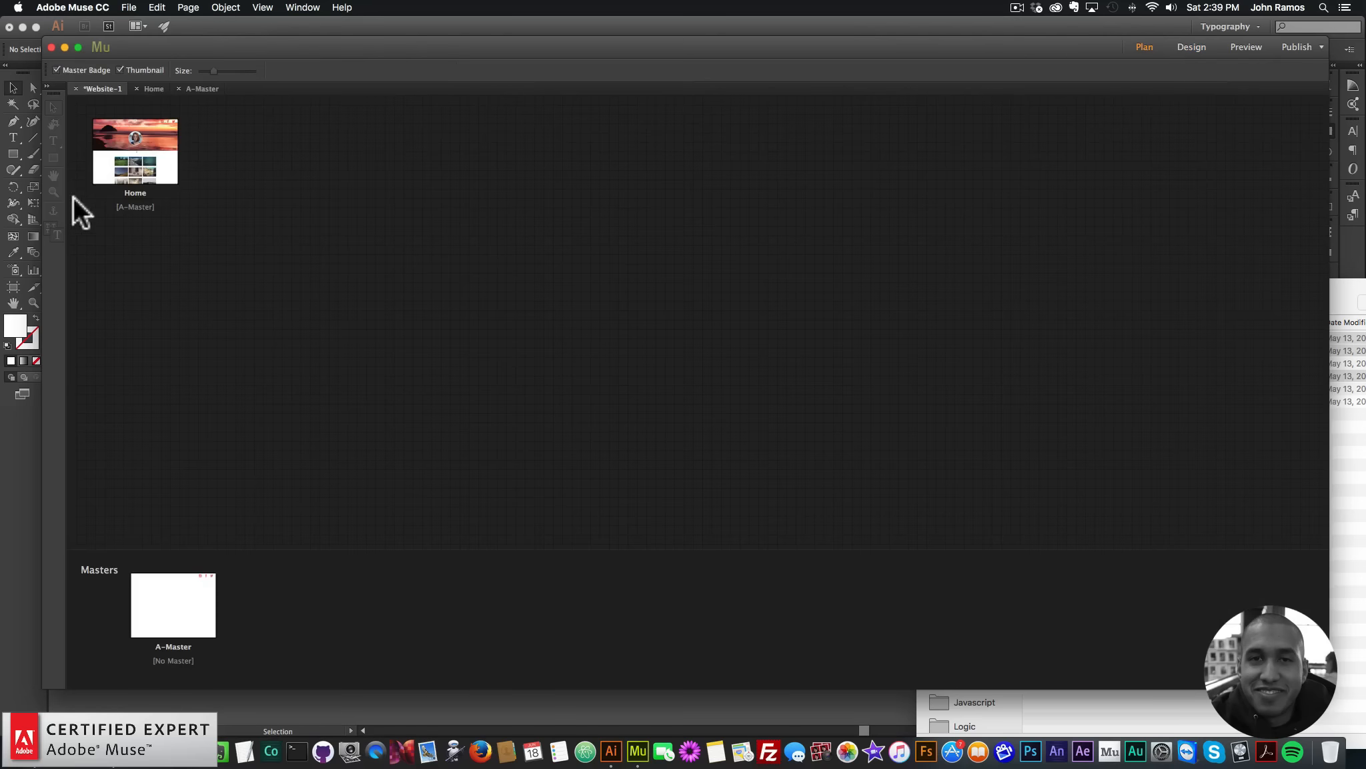
double_click(110, 133)
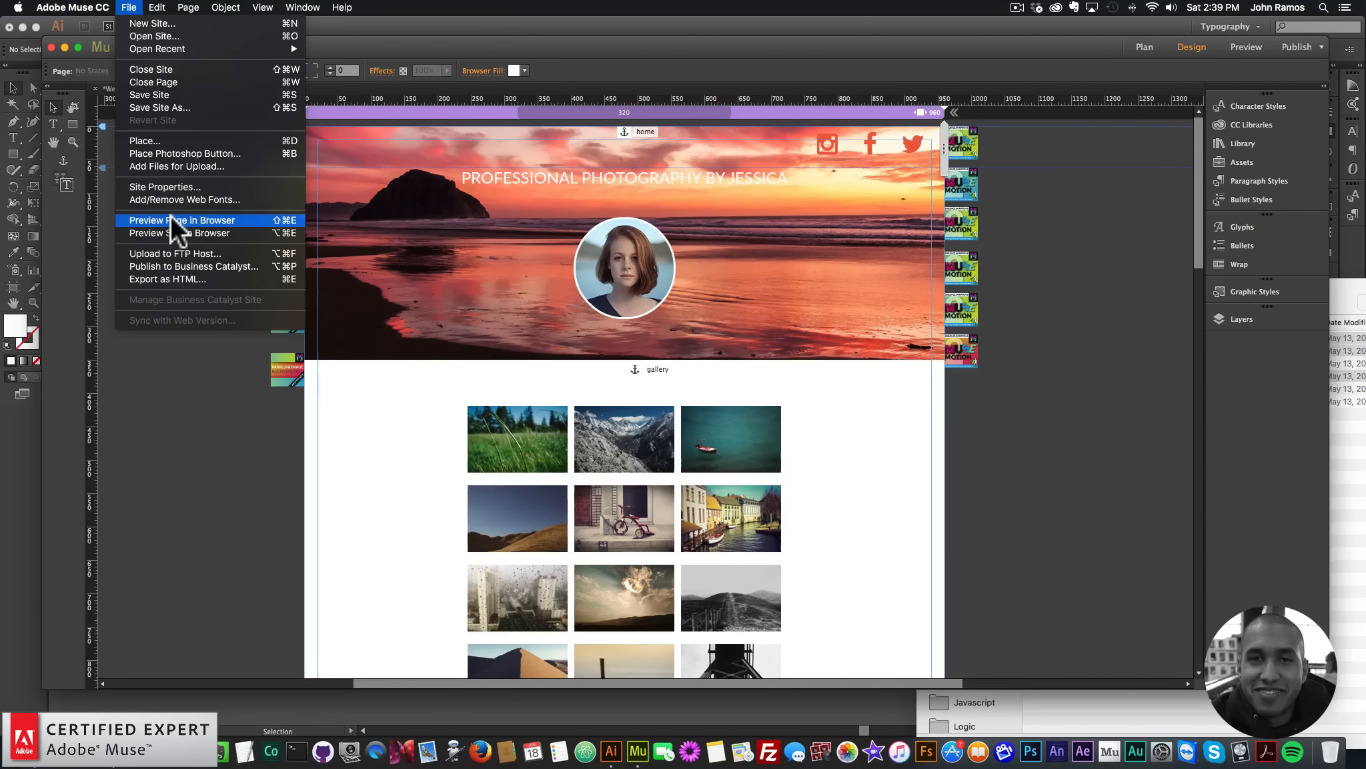
left_click(170, 217)
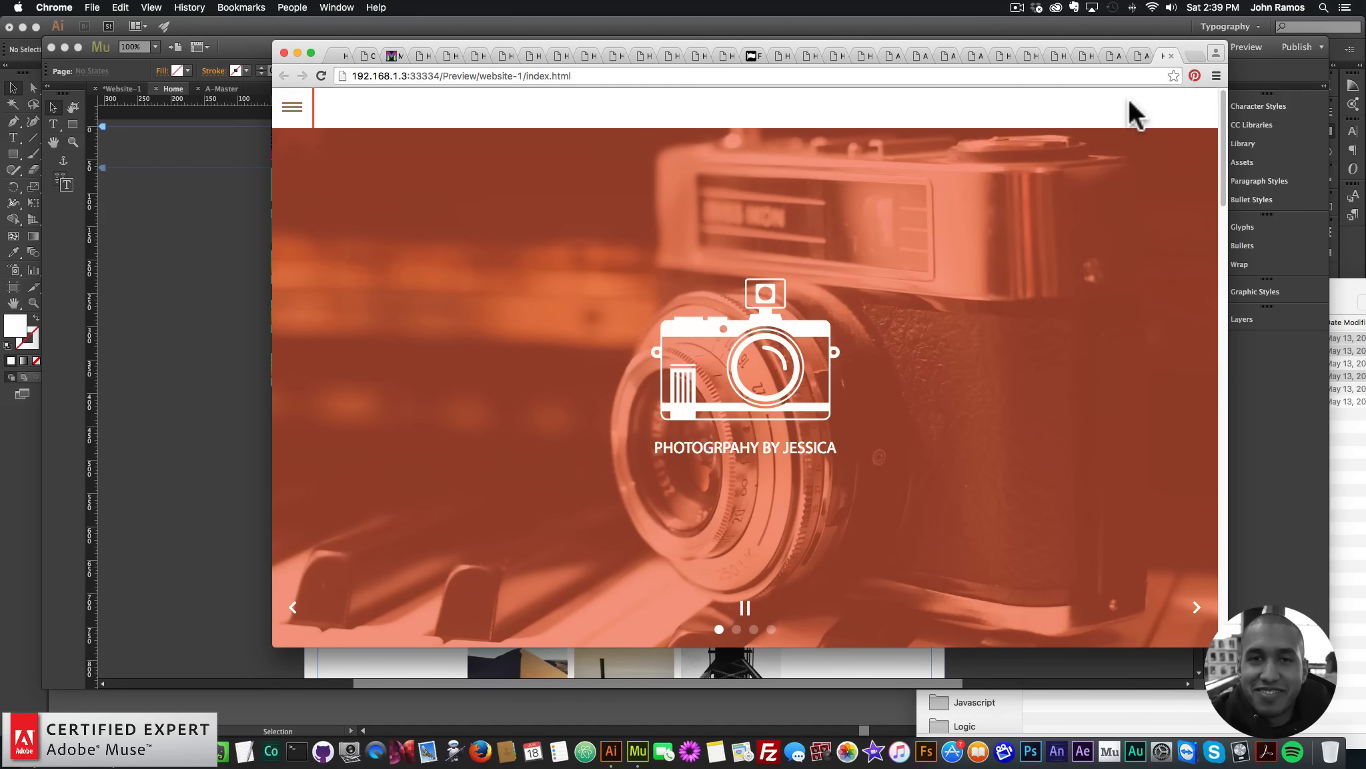
left_click(122, 282)
Step: Open A-Master and move the Responsive Side Menu – With Icons widget to the bottom of Layer 2's stacking order
left_click(1143, 48)
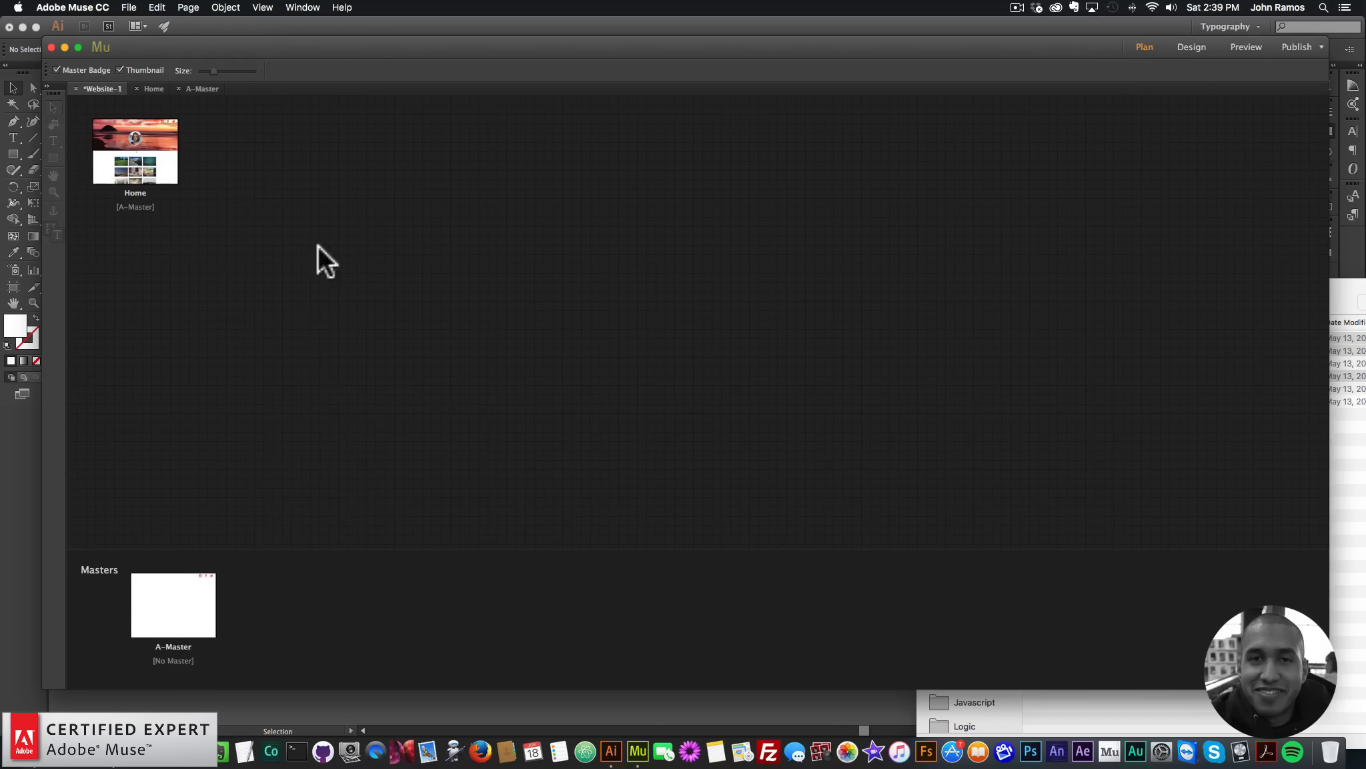
double_click(167, 611)
left_click(985, 185)
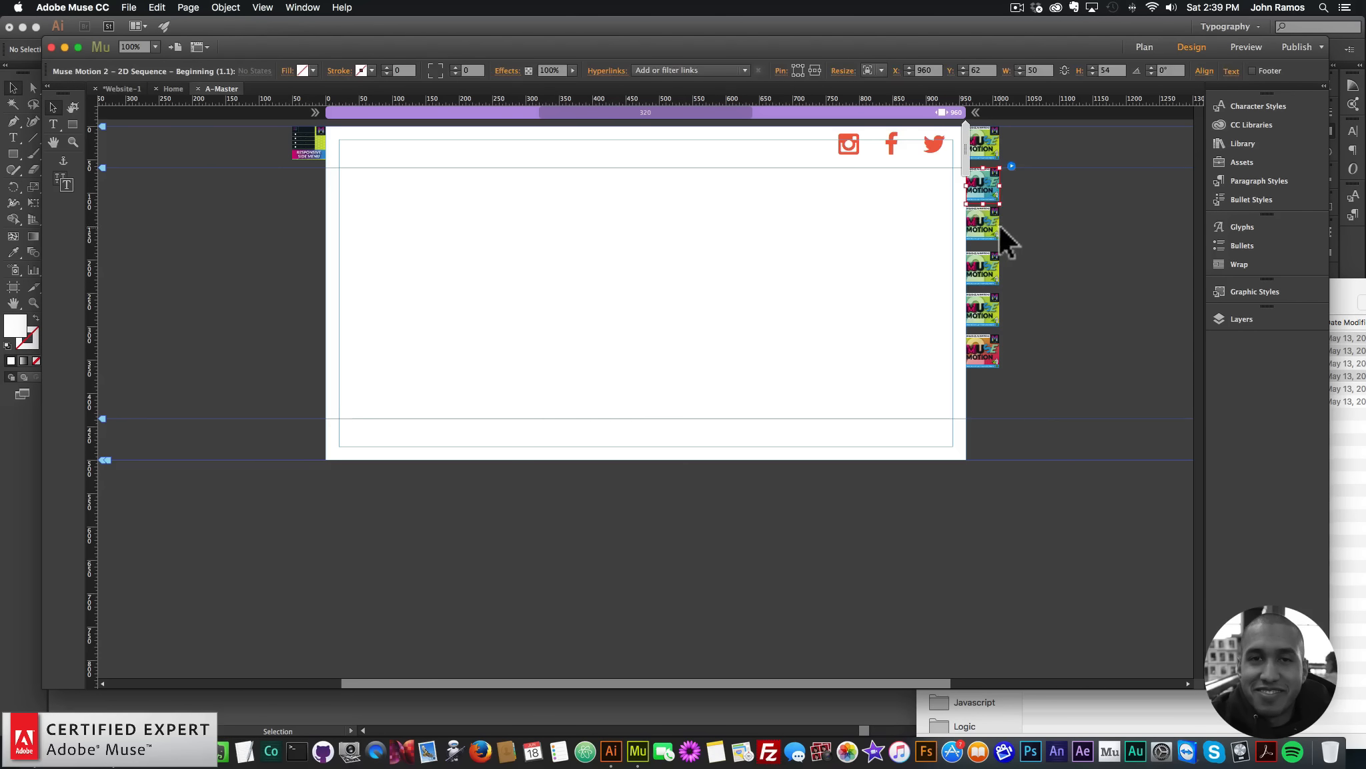
left_click(994, 225)
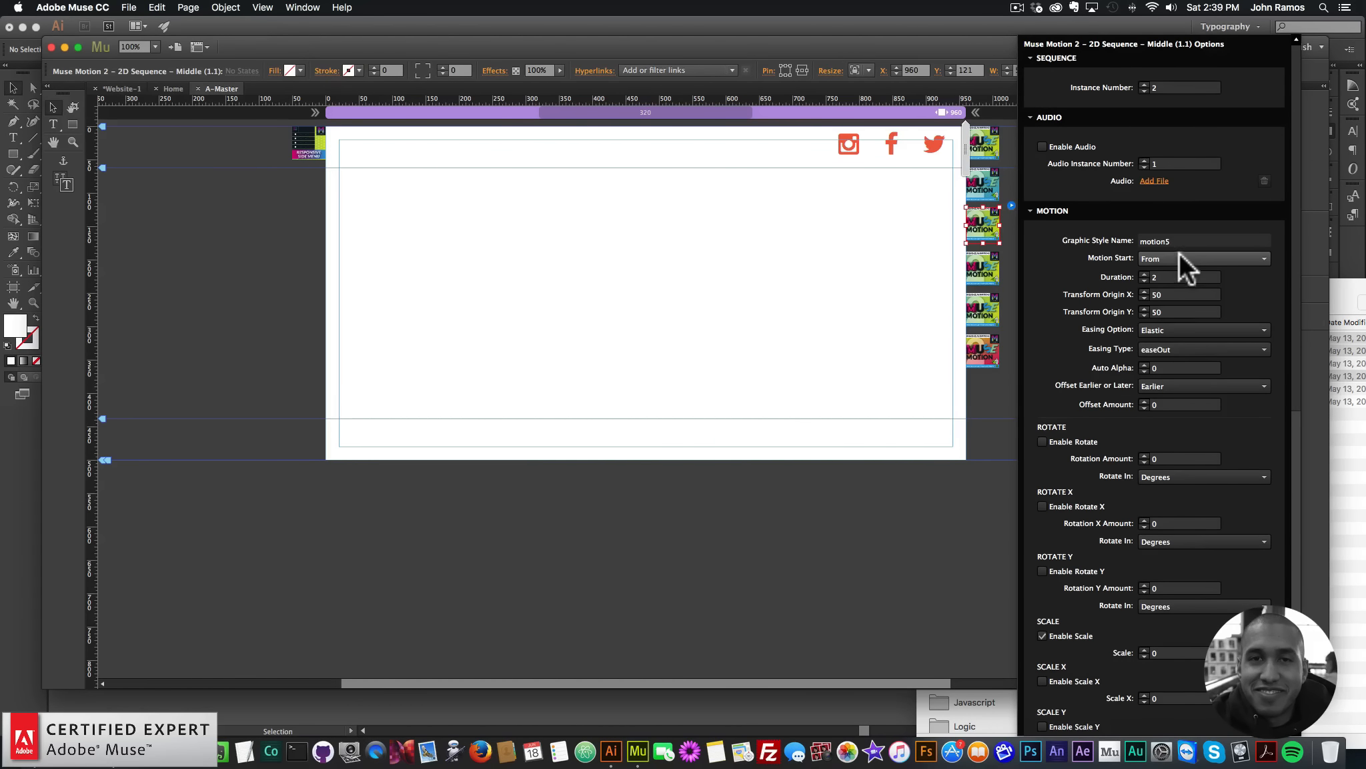
left_click(1240, 319)
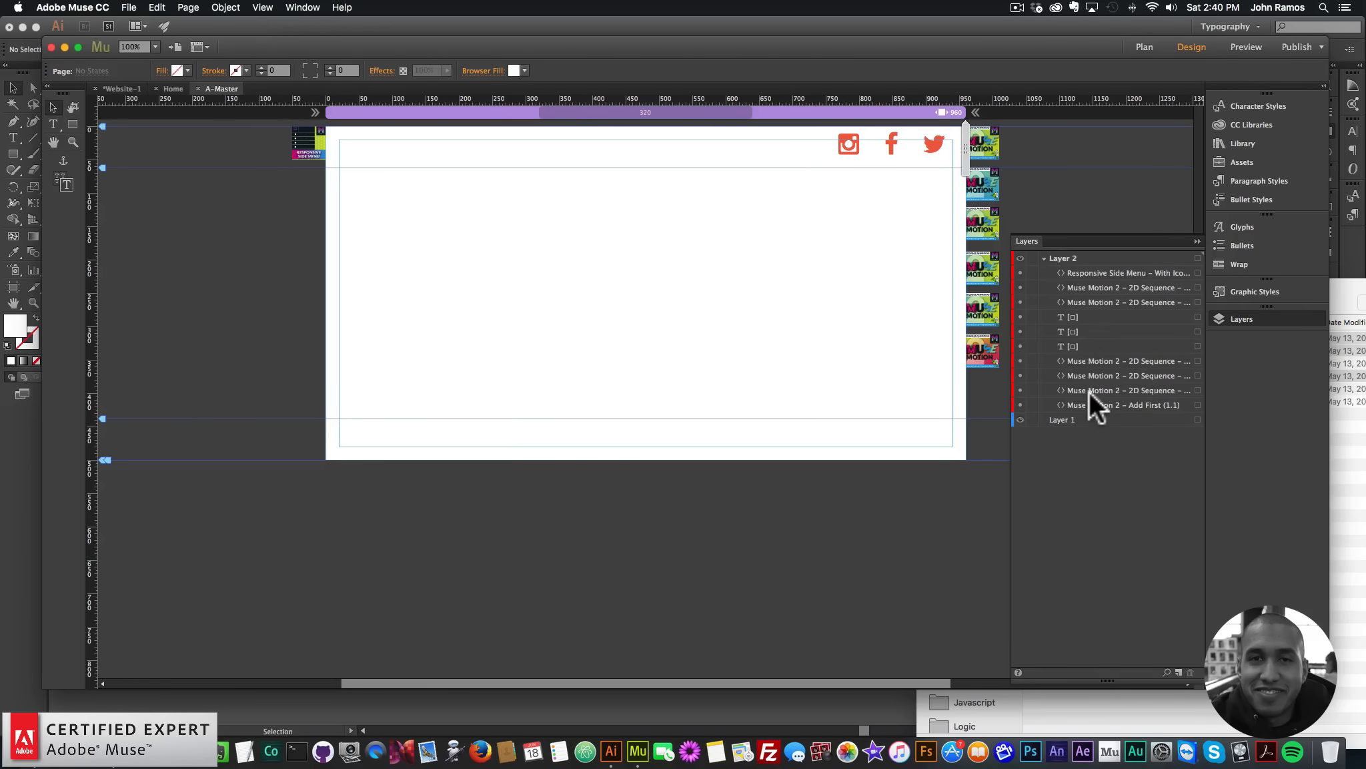
left_click_drag(1087, 271, 1097, 409)
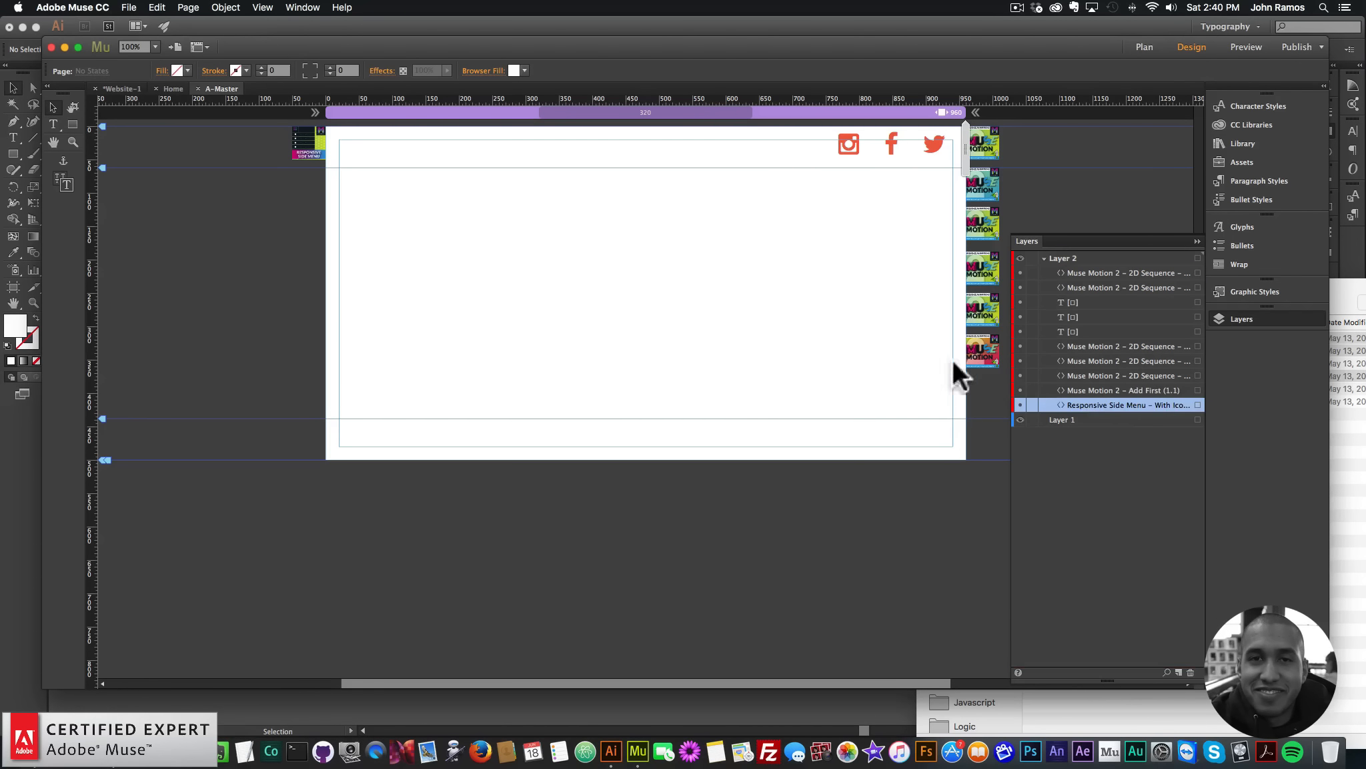
Step: Preview the A-Master page in the browser to check the social icons, and return to Adobe Muse
left_click(128, 8)
left_click(183, 219)
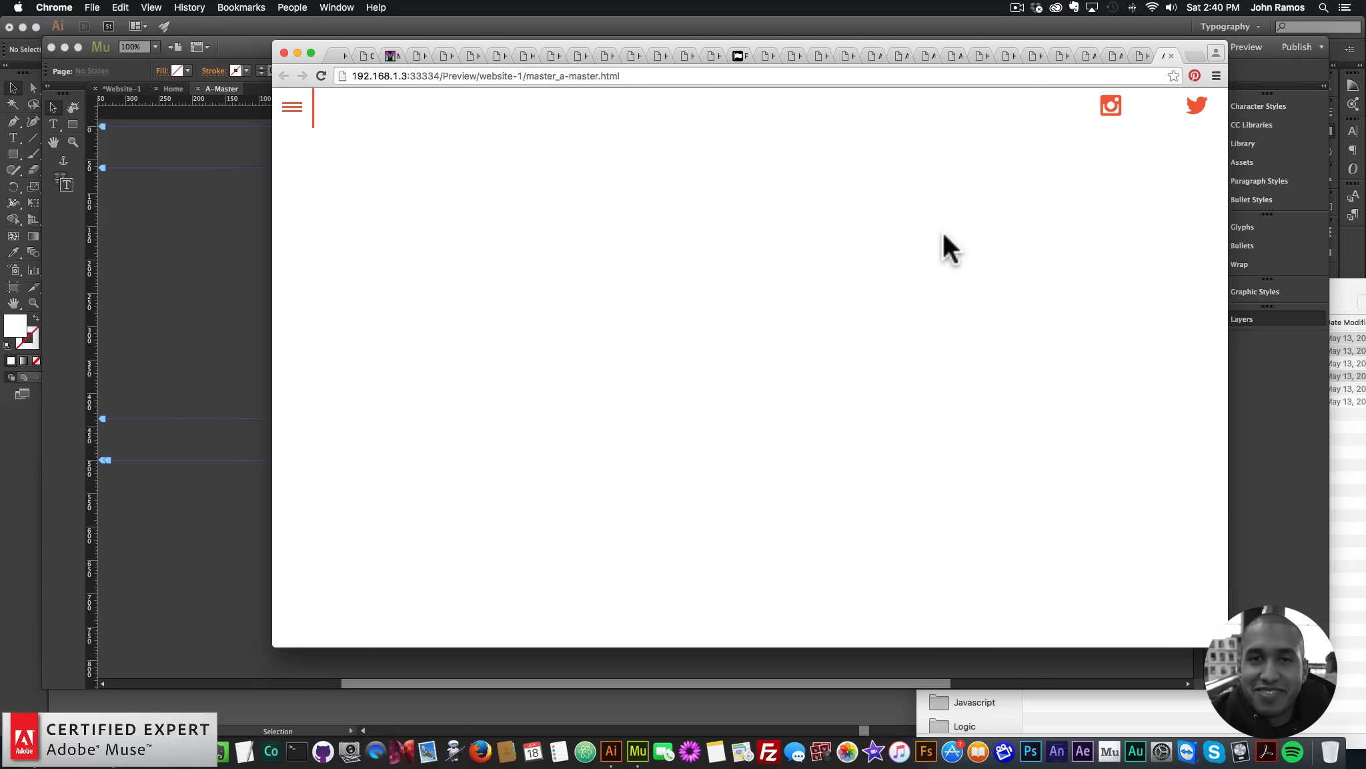
key("super+Tab")
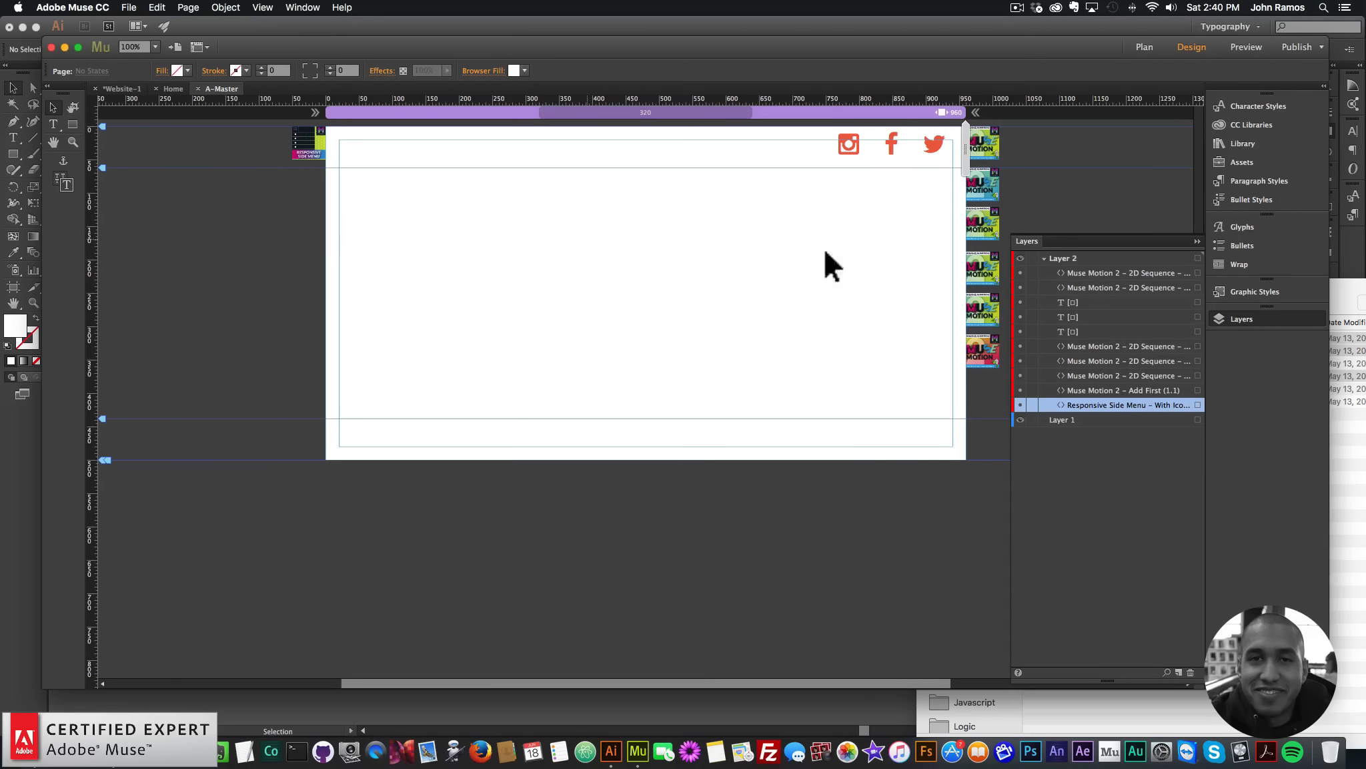
Step: Set the motion7 2D Sequence – Middle widget's sequence instance number to match the other sequence widgets
left_click(995, 320)
left_click(1247, 318)
left_click(1012, 292)
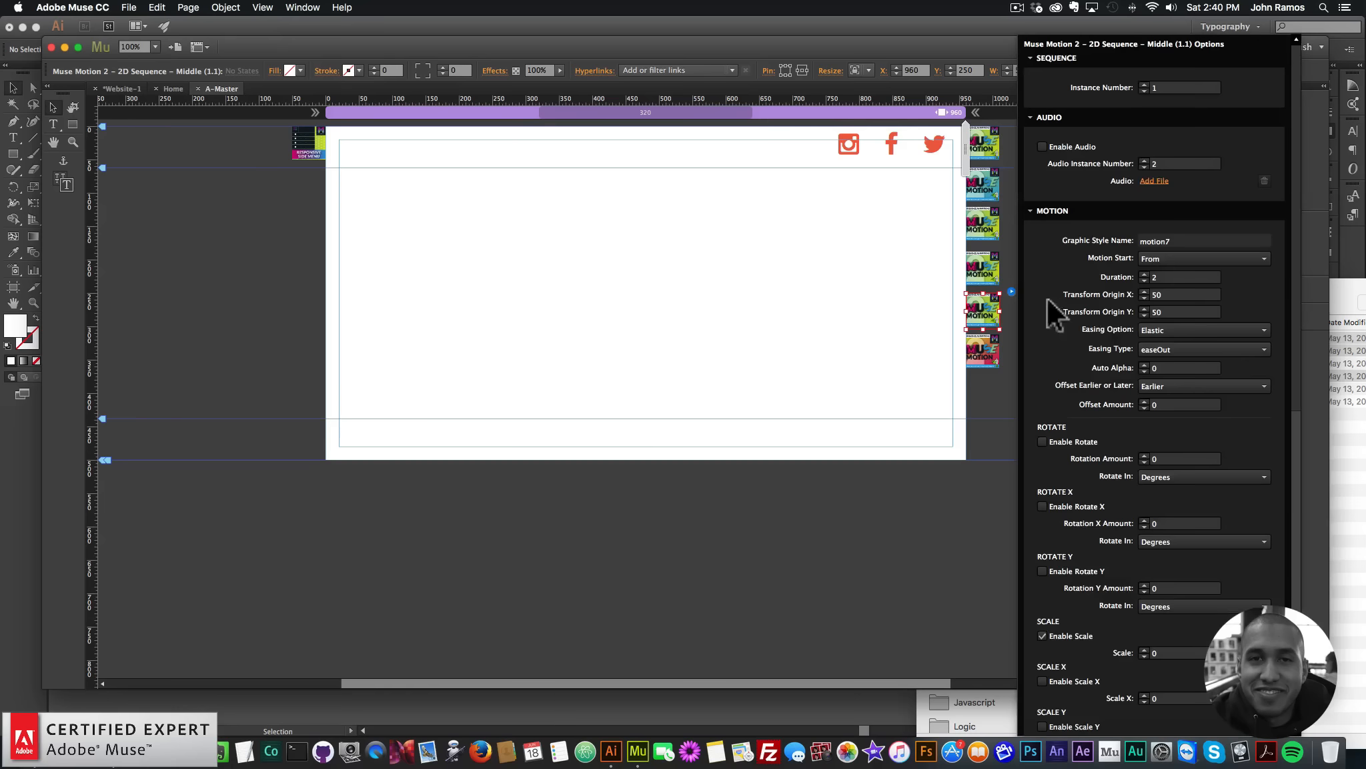
double_click(1143, 85)
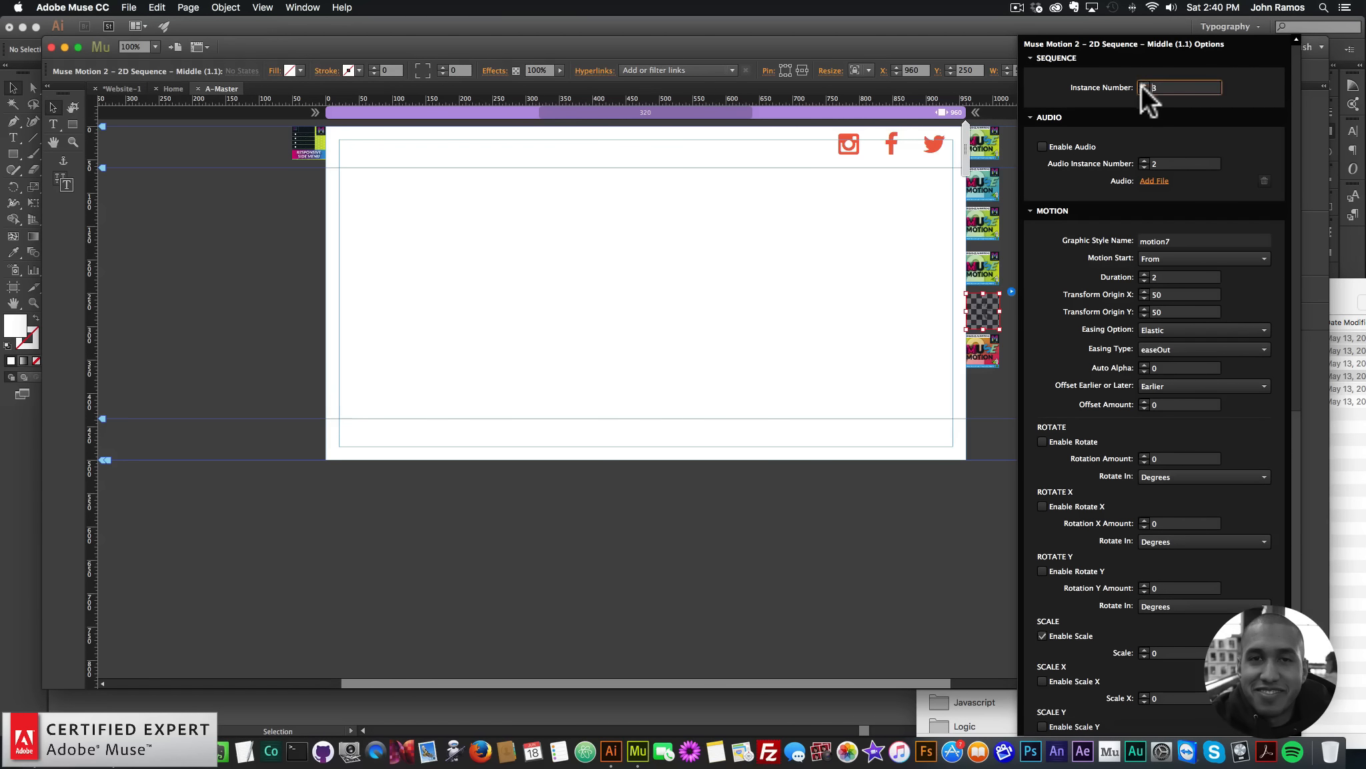
left_click(721, 285)
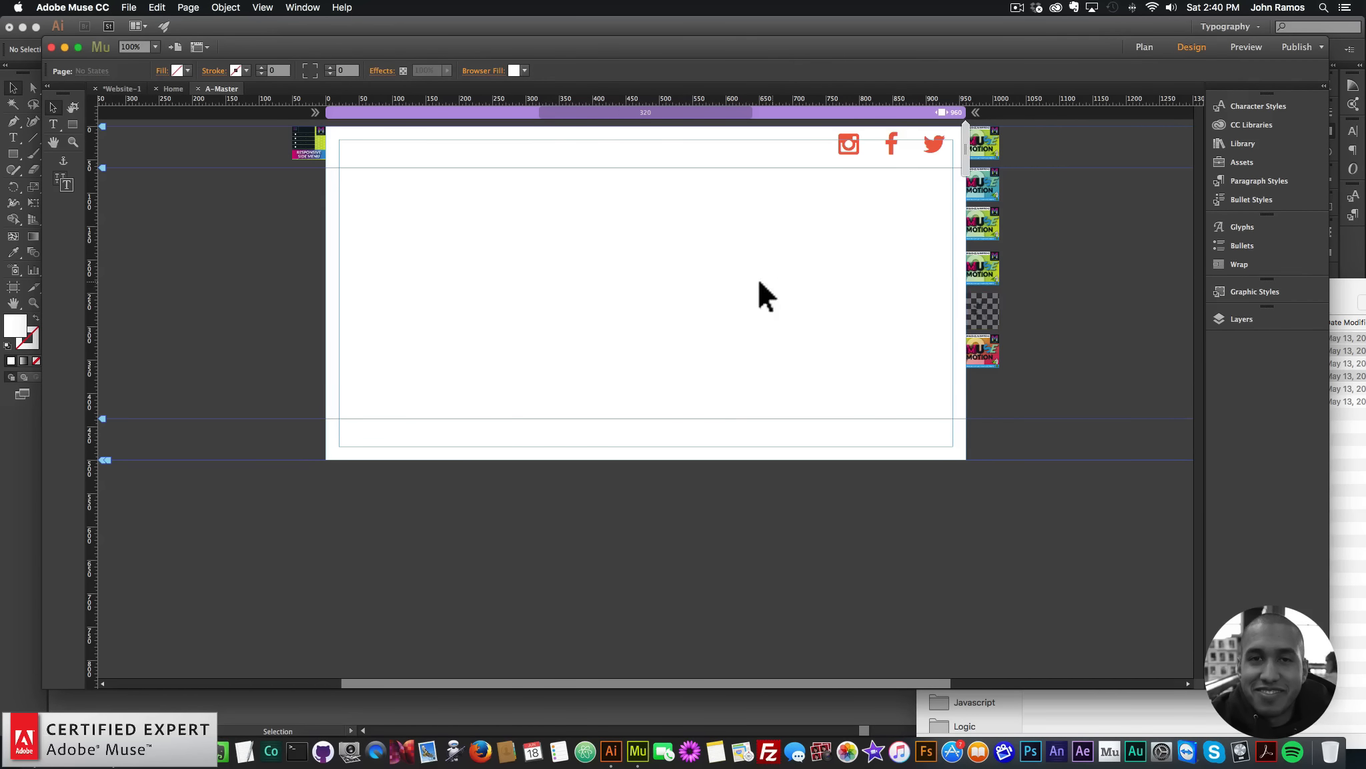
Step: Open the Home page, preview it in the browser to check the header icon animation, and return to Adobe Muse
left_click(1153, 46)
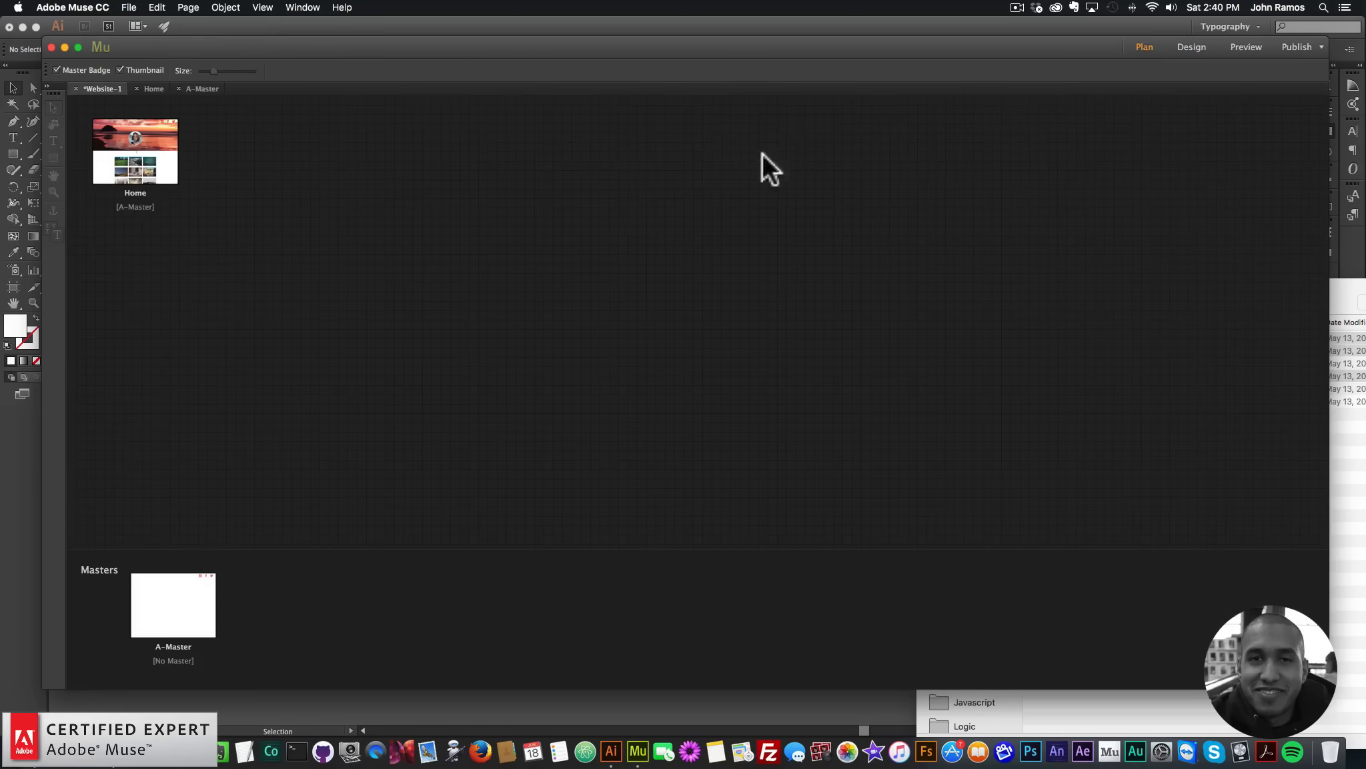
double_click(140, 136)
left_click(129, 7)
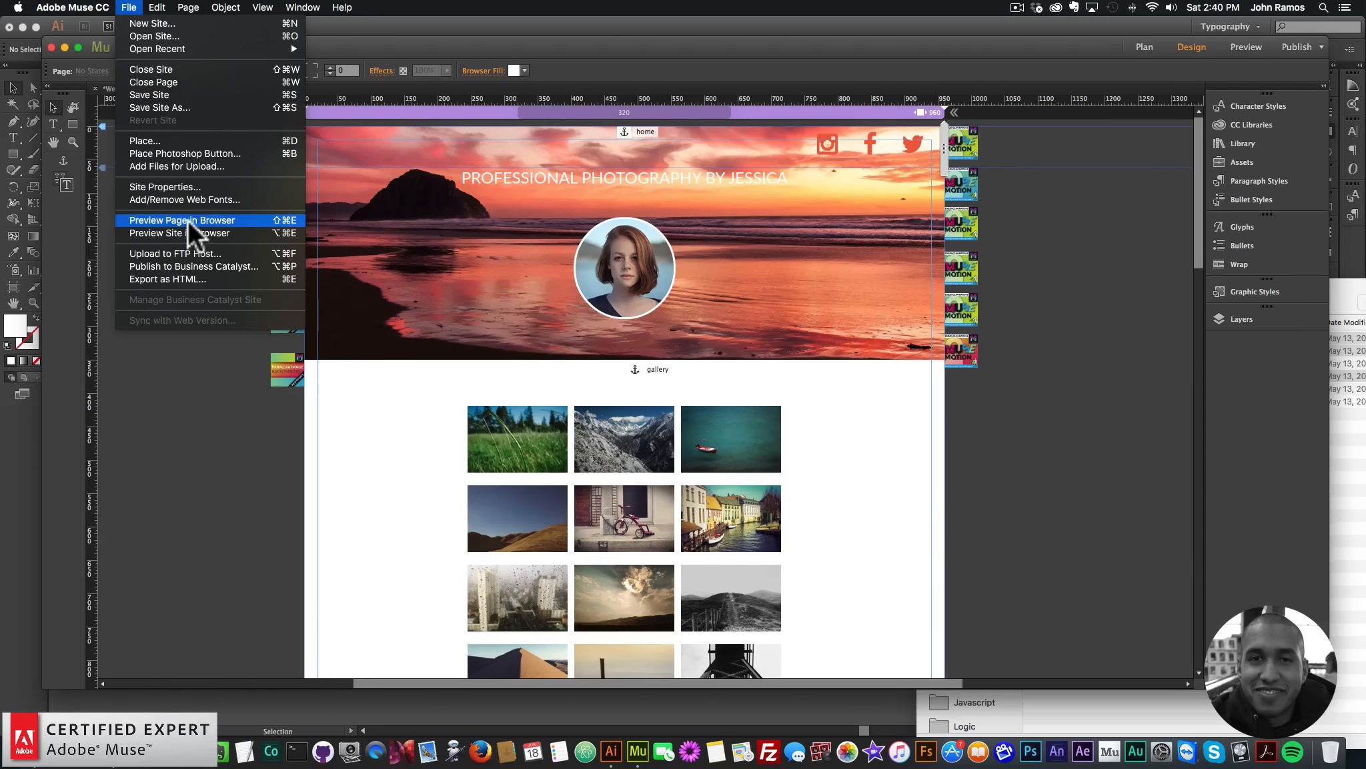
left_click(189, 220)
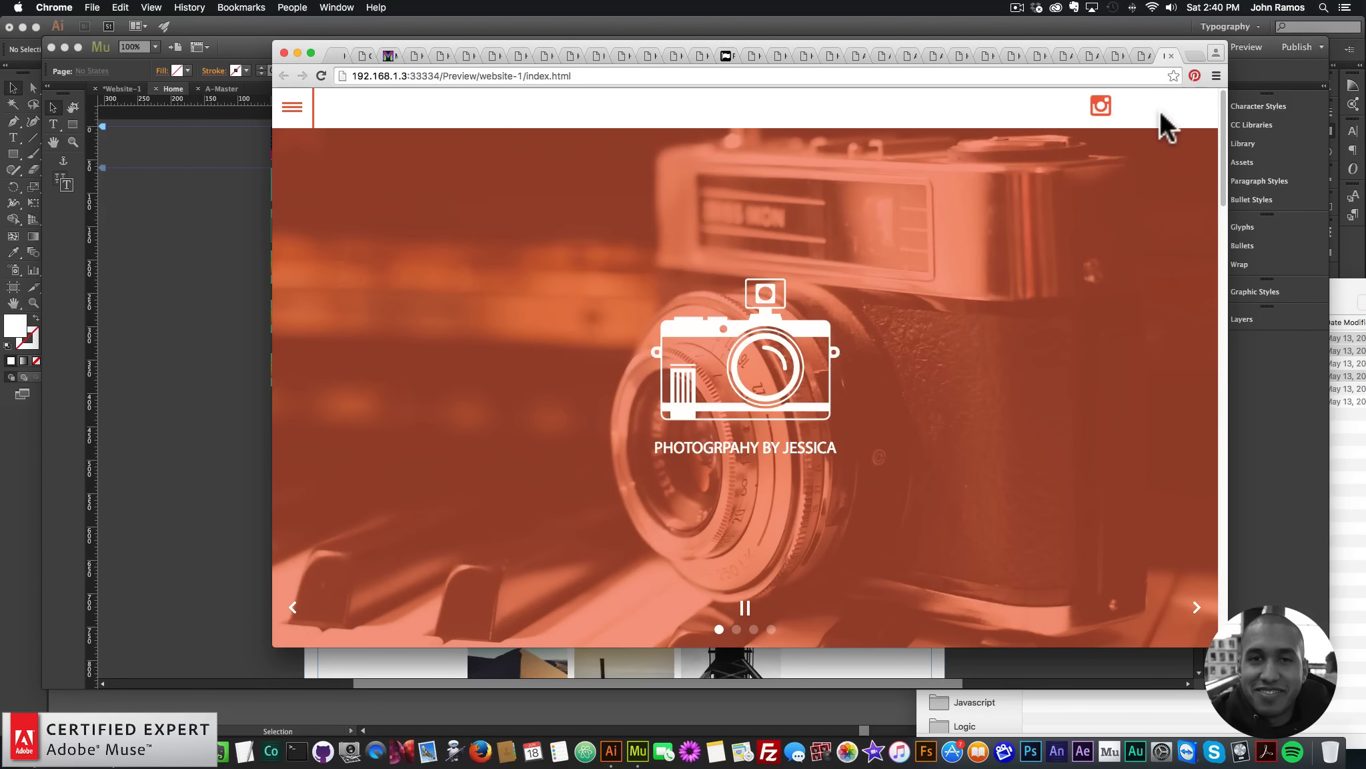
left_click(177, 258)
Step: On A-Master, set the 2D Sequence – End widget's Time Scale to 3
left_click(1145, 47)
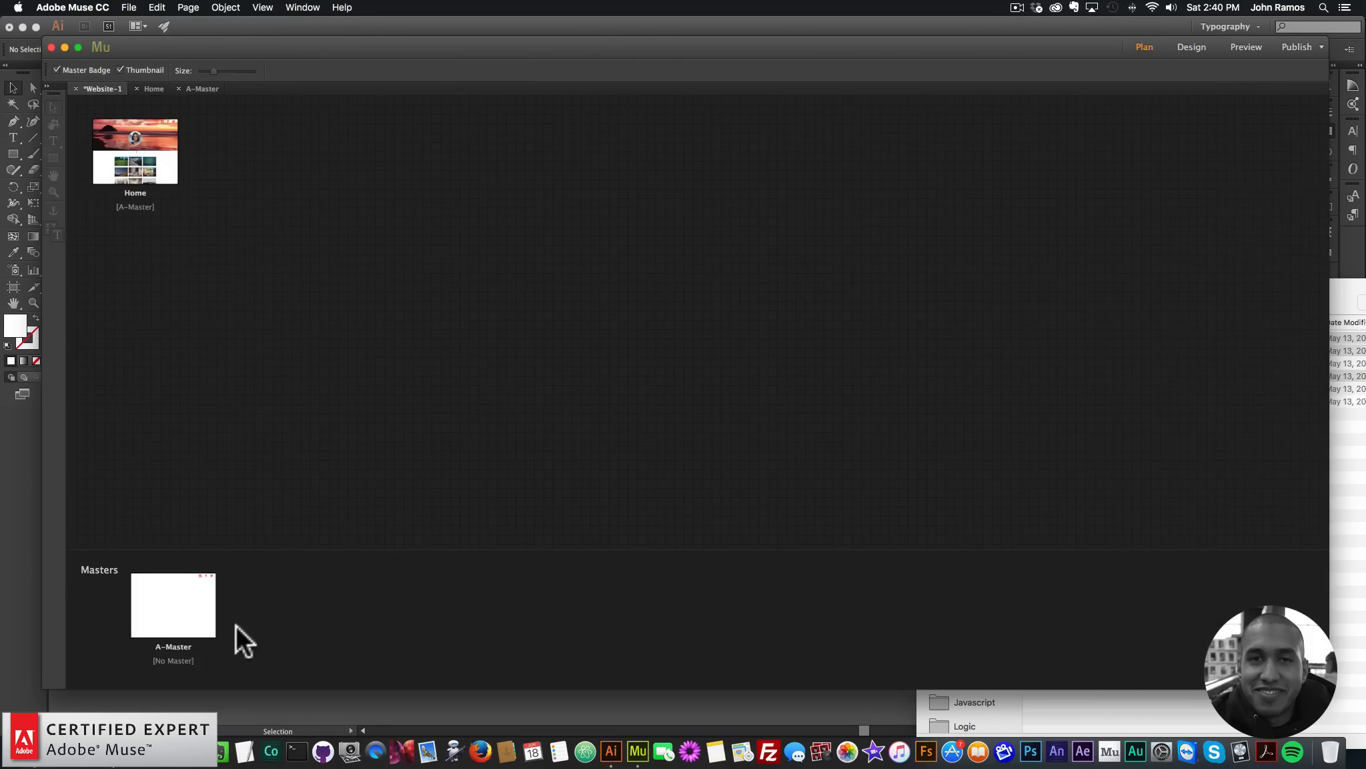
double_click(206, 601)
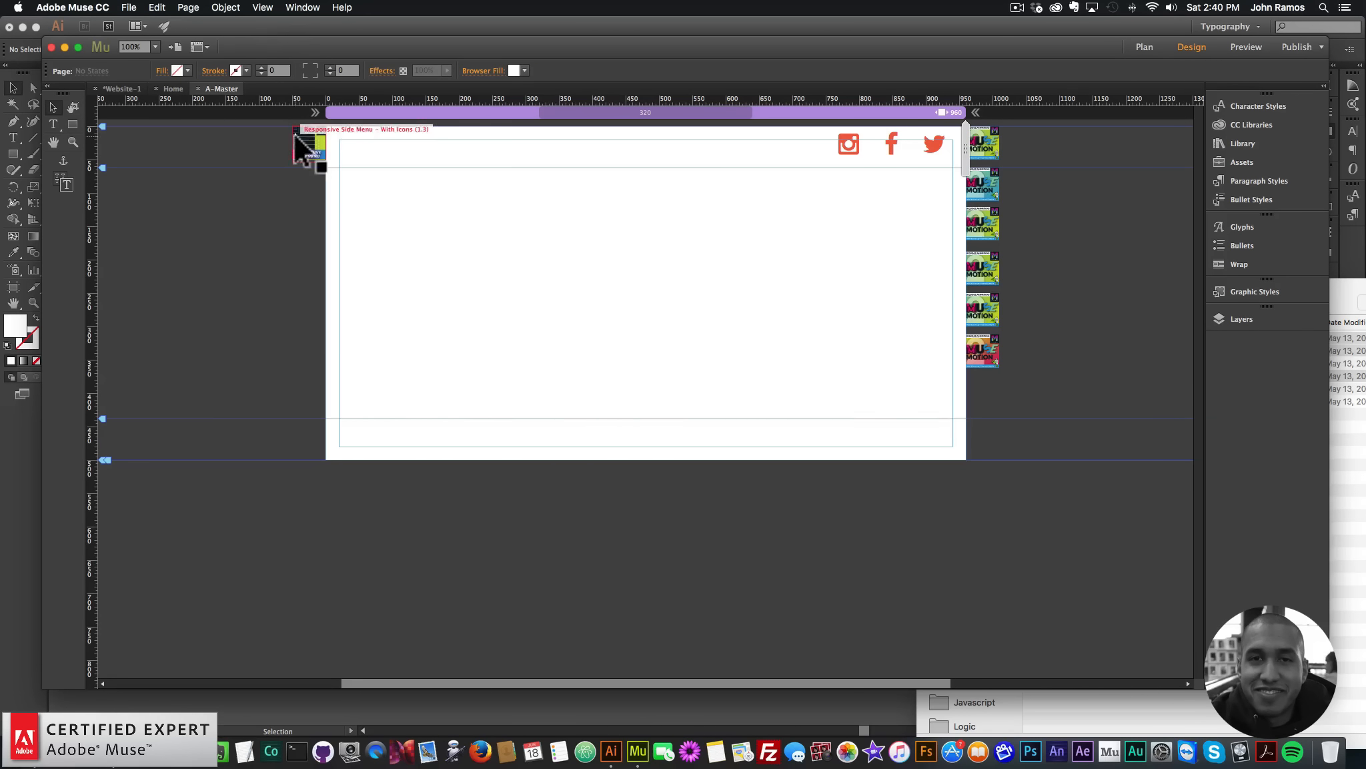
left_click(991, 351)
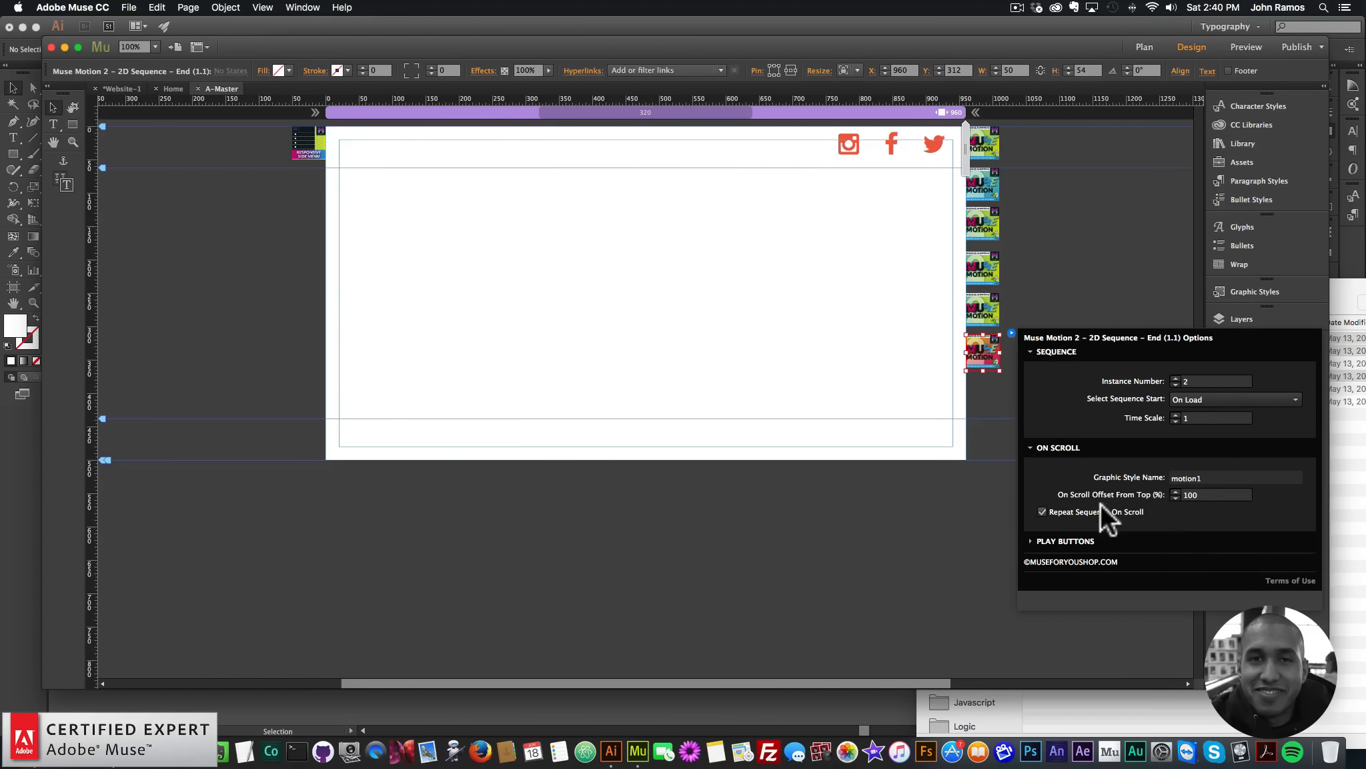
double_click(1194, 419)
type("3")
key("Return")
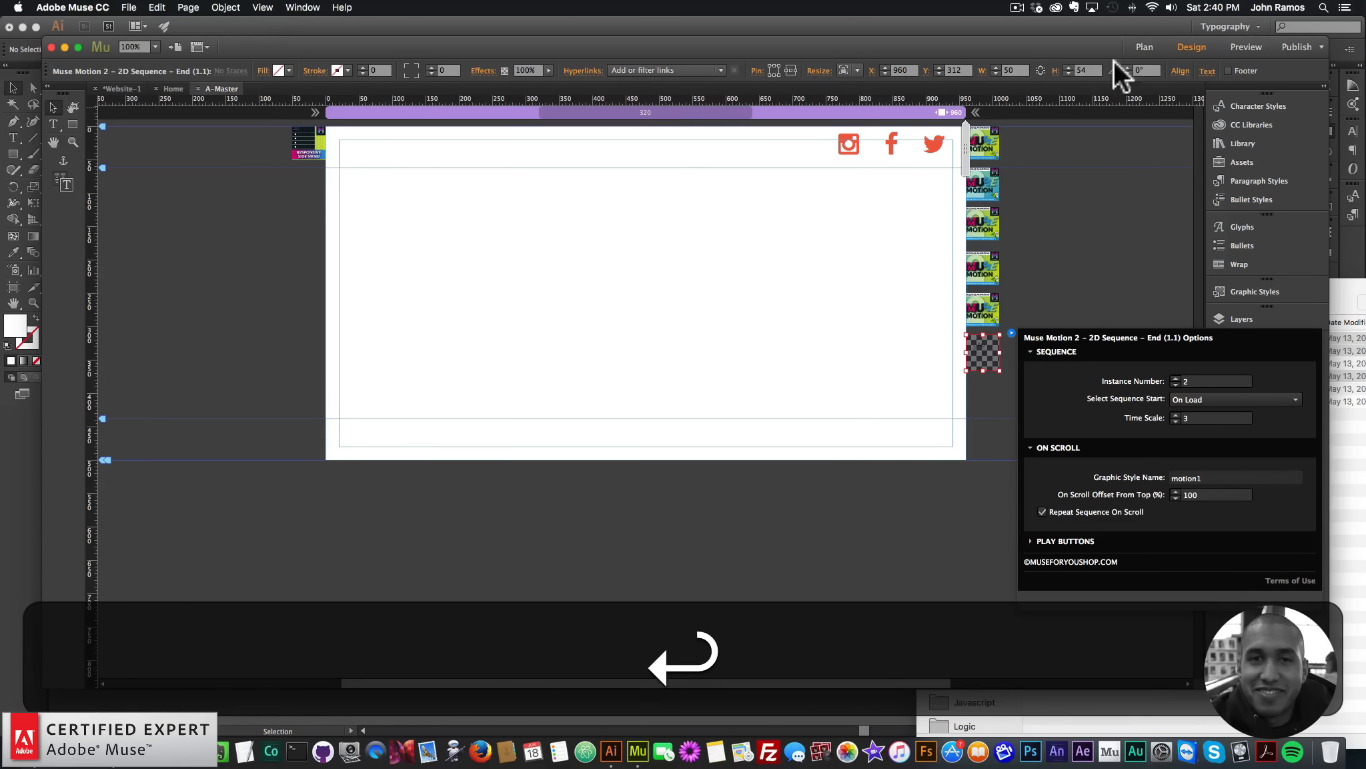
Step: Preview the Home page in the browser, check the icon animation speed, scroll through to the page's end, and return to Adobe Muse
left_click(1145, 47)
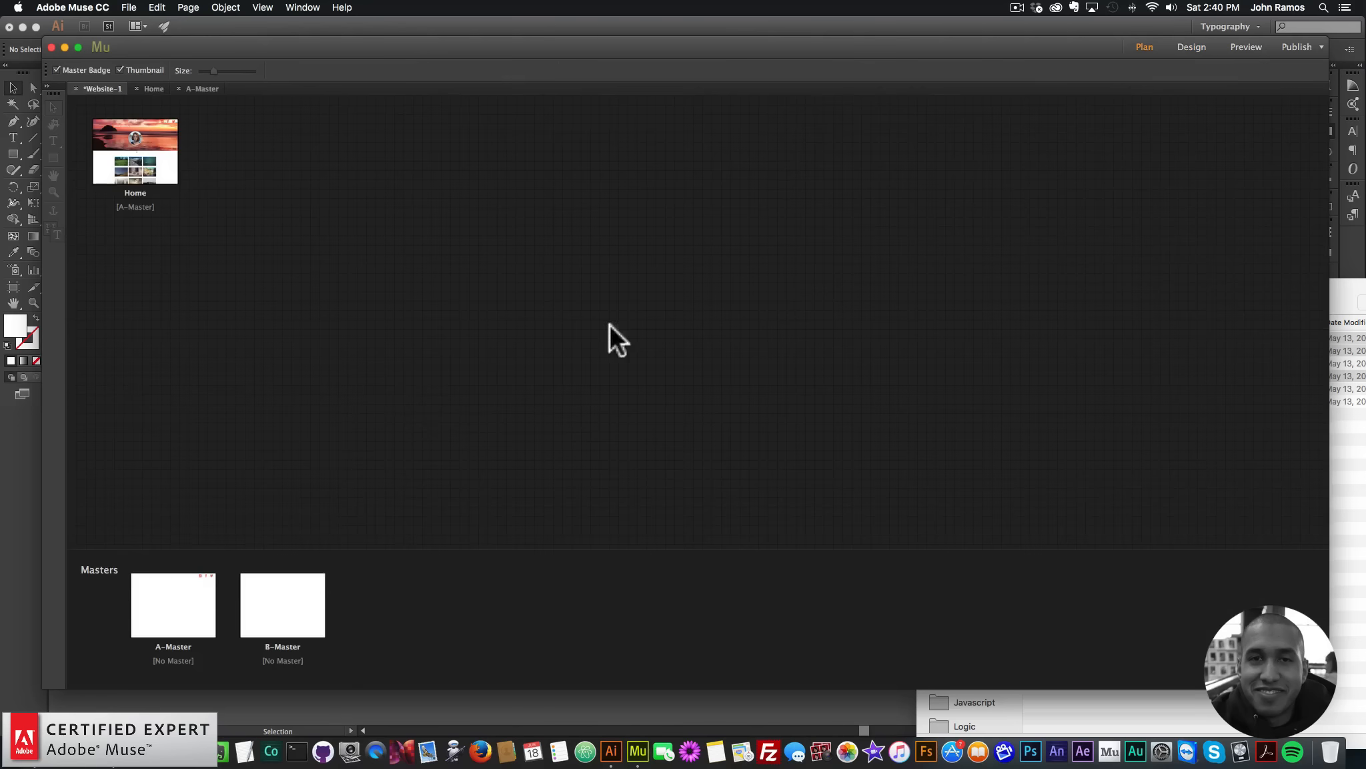
left_click(321, 577)
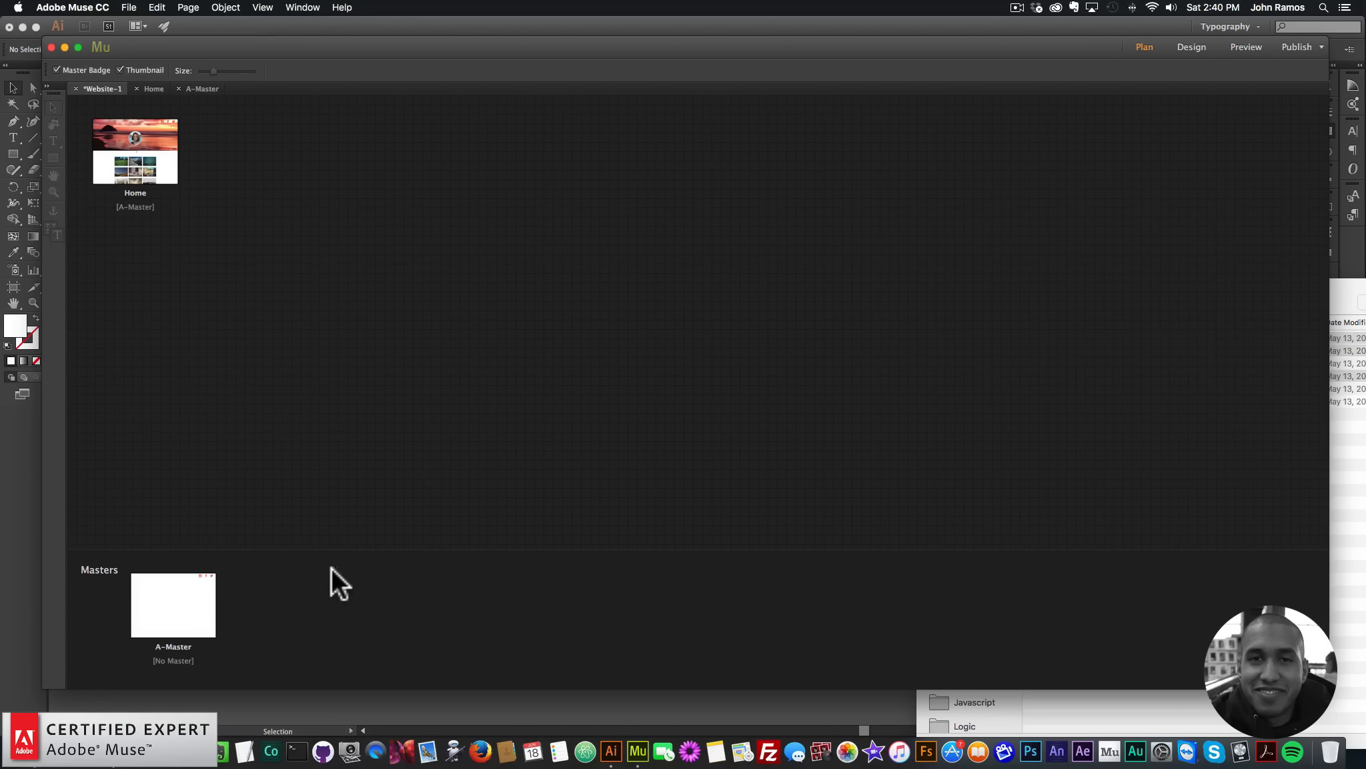
double_click(137, 150)
left_click(128, 7)
left_click(176, 220)
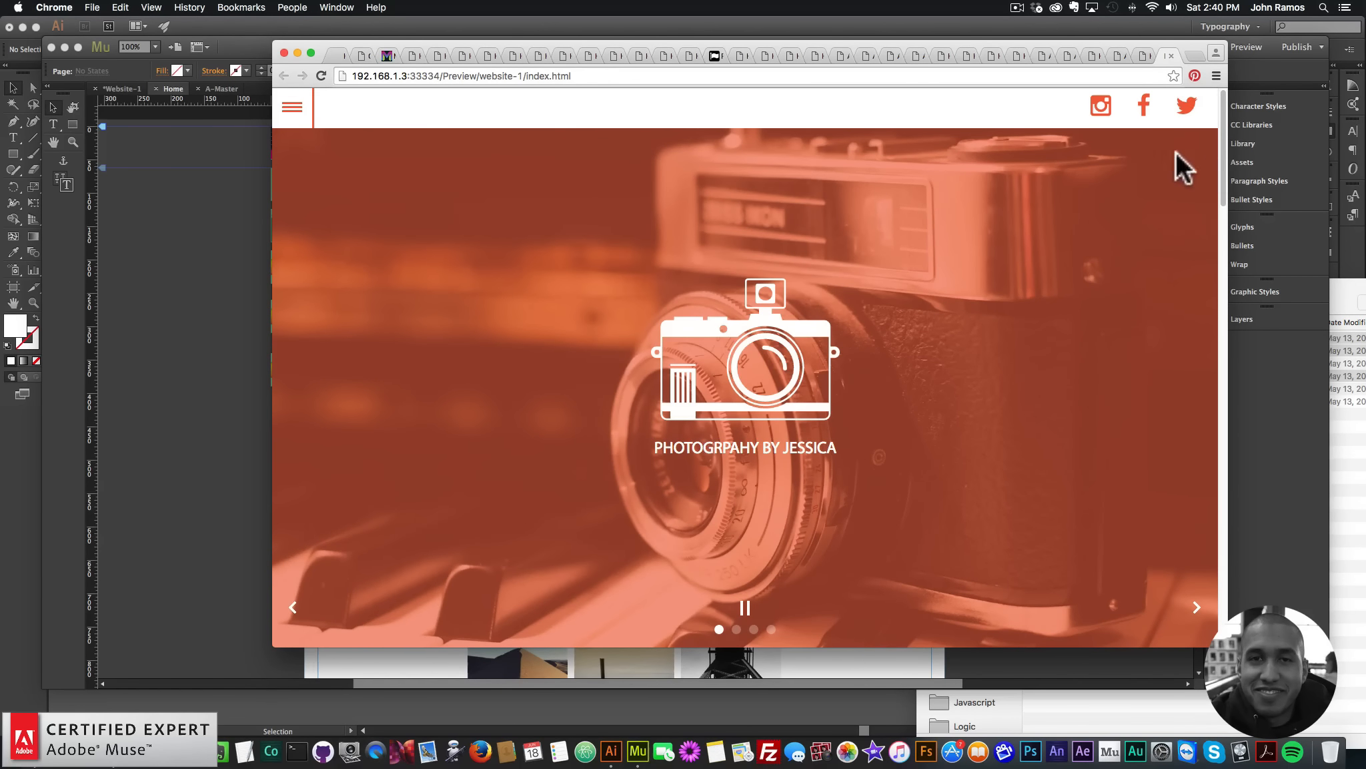
scroll(1207, 201, "down", 15)
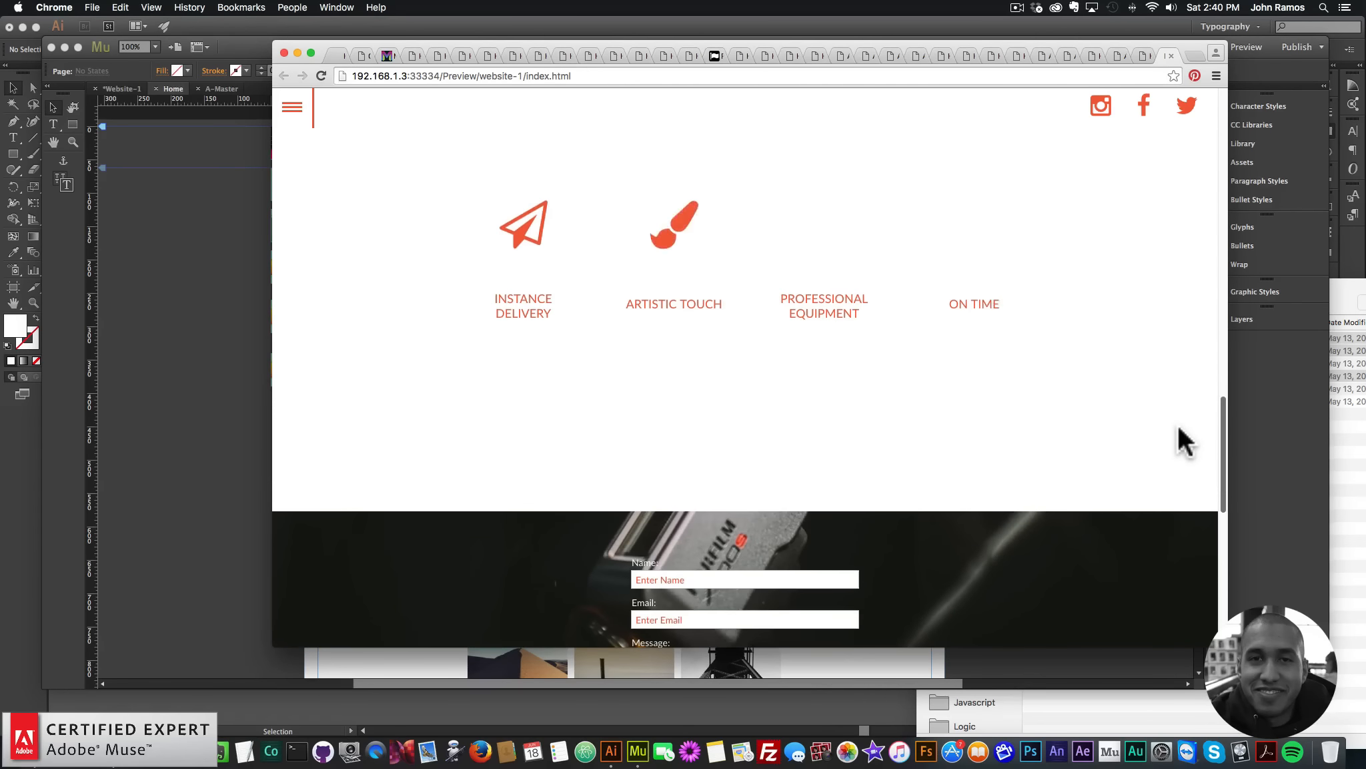
scroll(1178, 431, "down", 2)
scroll(1178, 437, "down", 8)
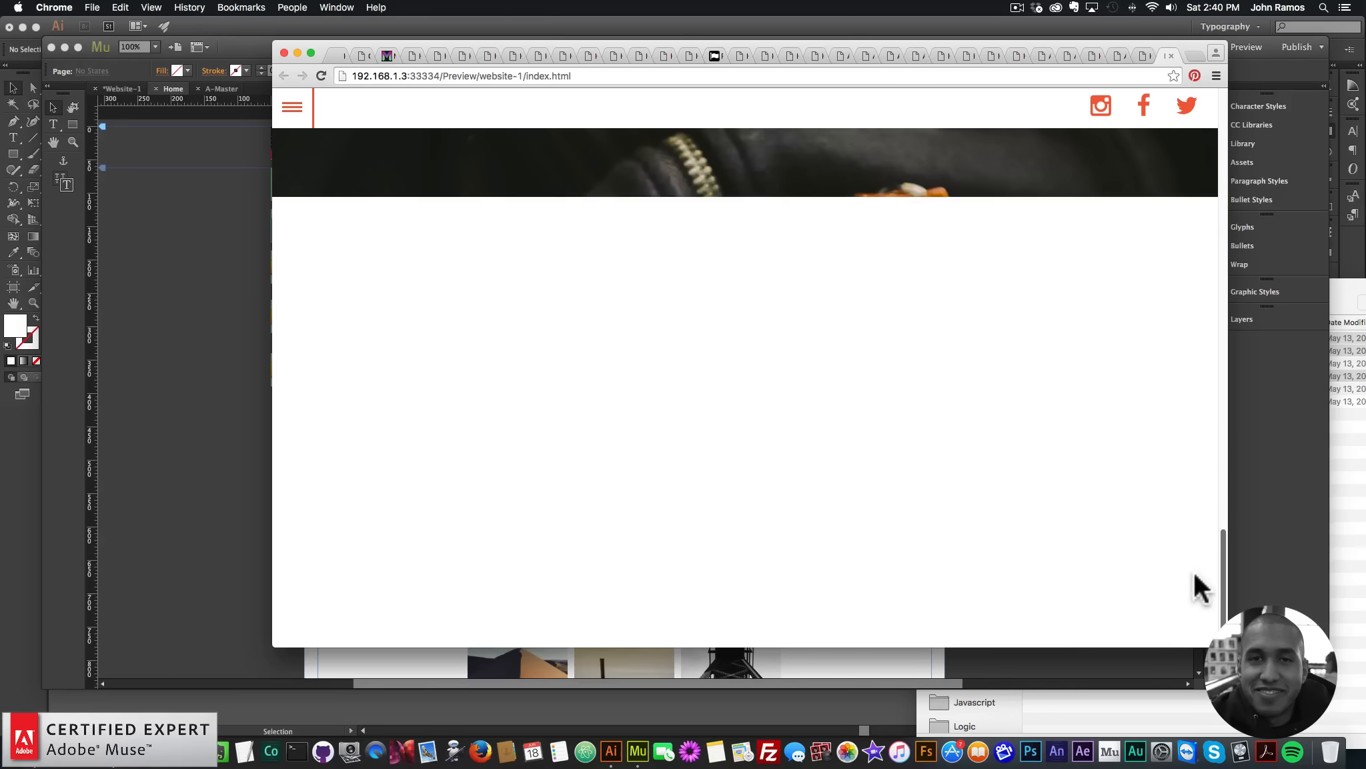
left_click(235, 353)
Step: Draw a 960 by 62 rectangle across A-Master's footer area, stretch it to browser width, and fill it with the site's orange-red
left_click(1144, 45)
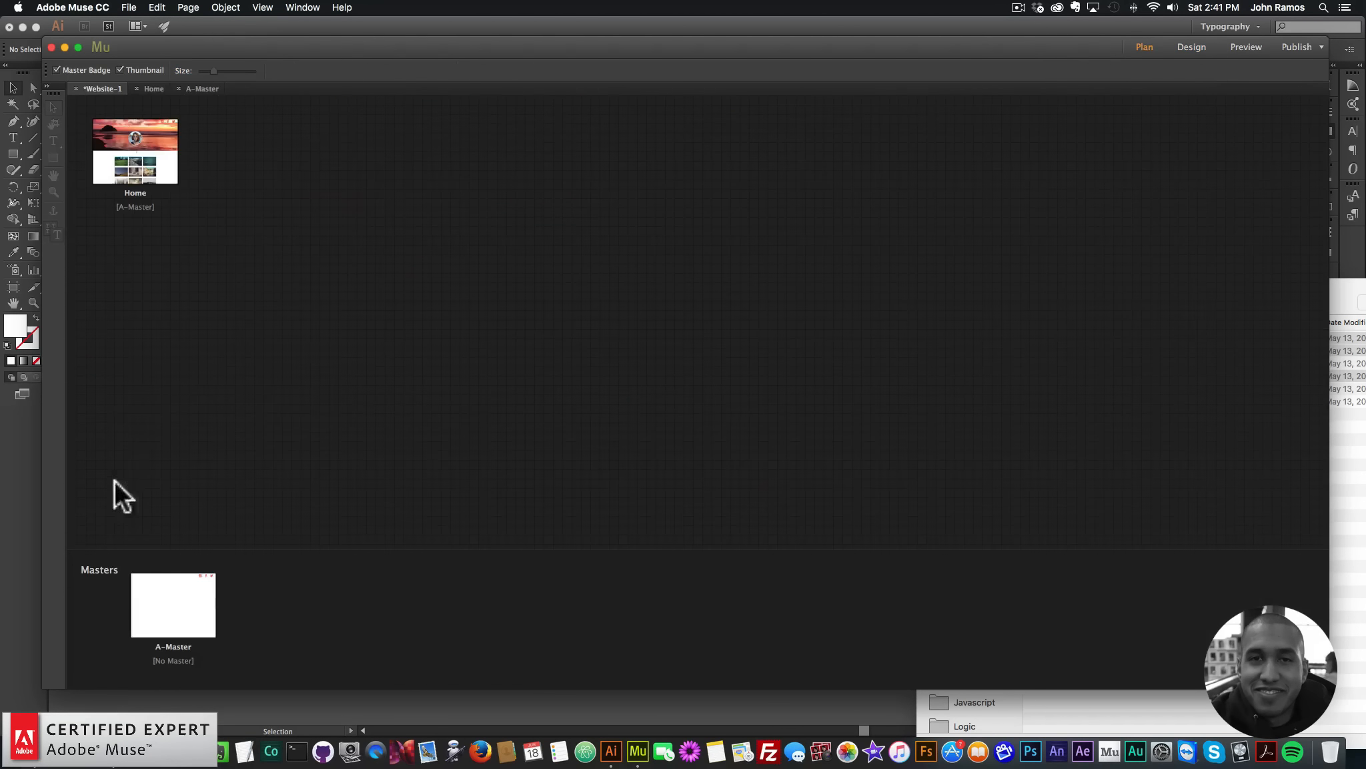
double_click(172, 612)
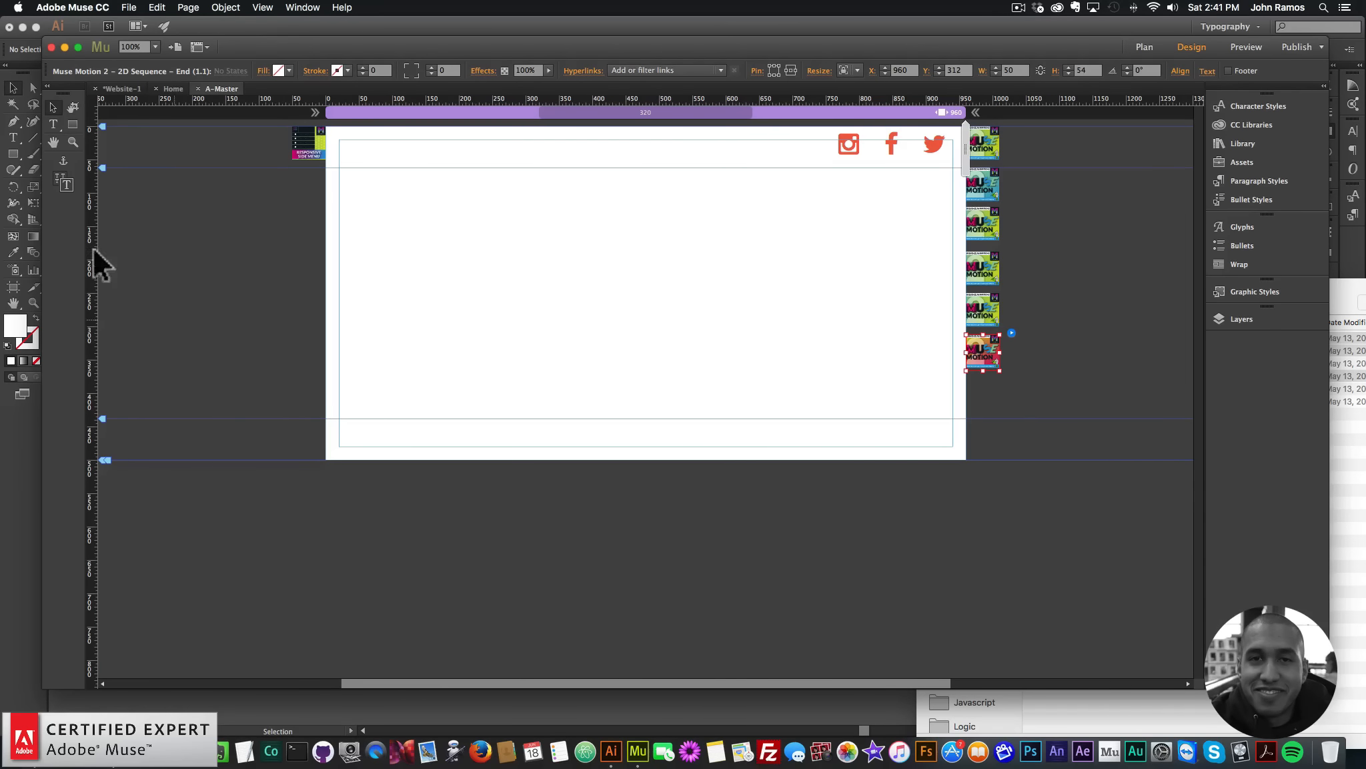
left_click(73, 124)
mouse_move(326, 419)
left_mouse_down()
mouse_move(513, 463)
mouse_move(966, 460)
left_mouse_up()
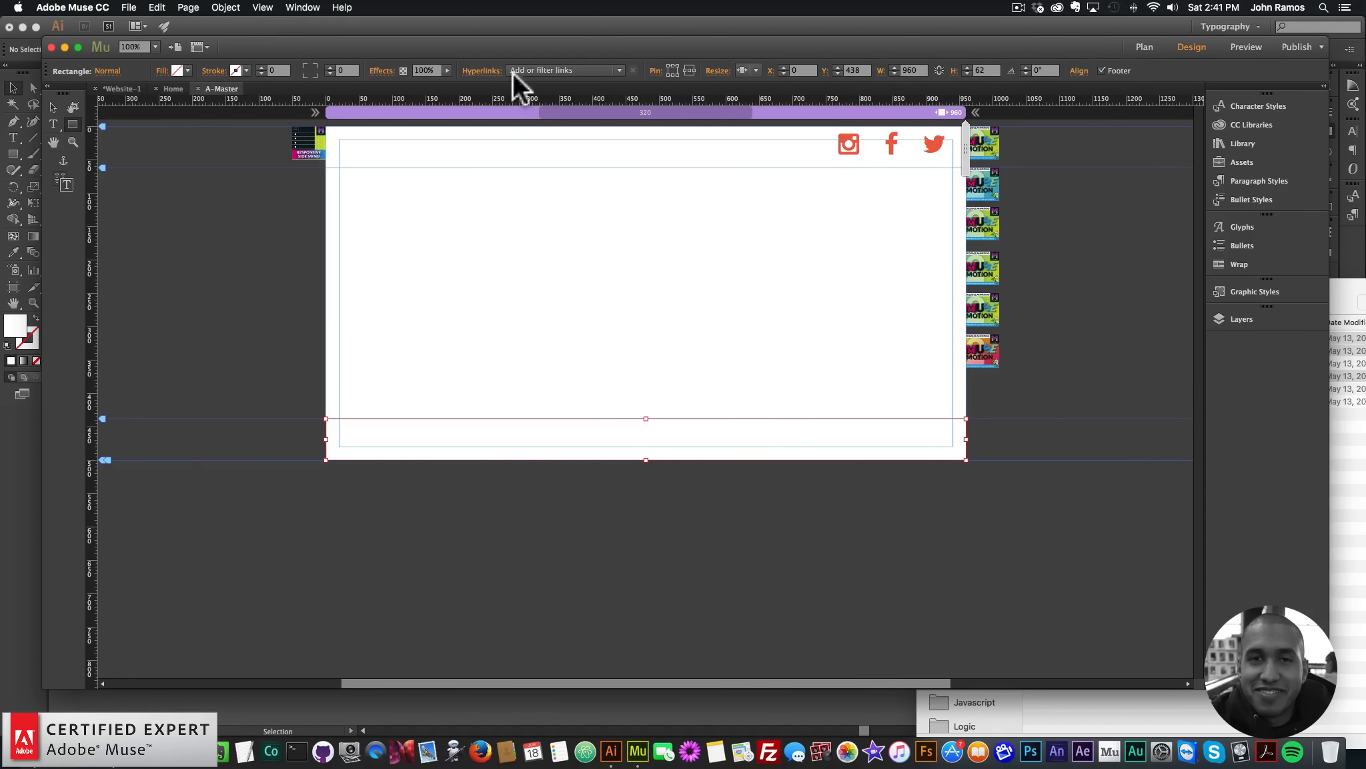
left_click(750, 70)
left_click(769, 124)
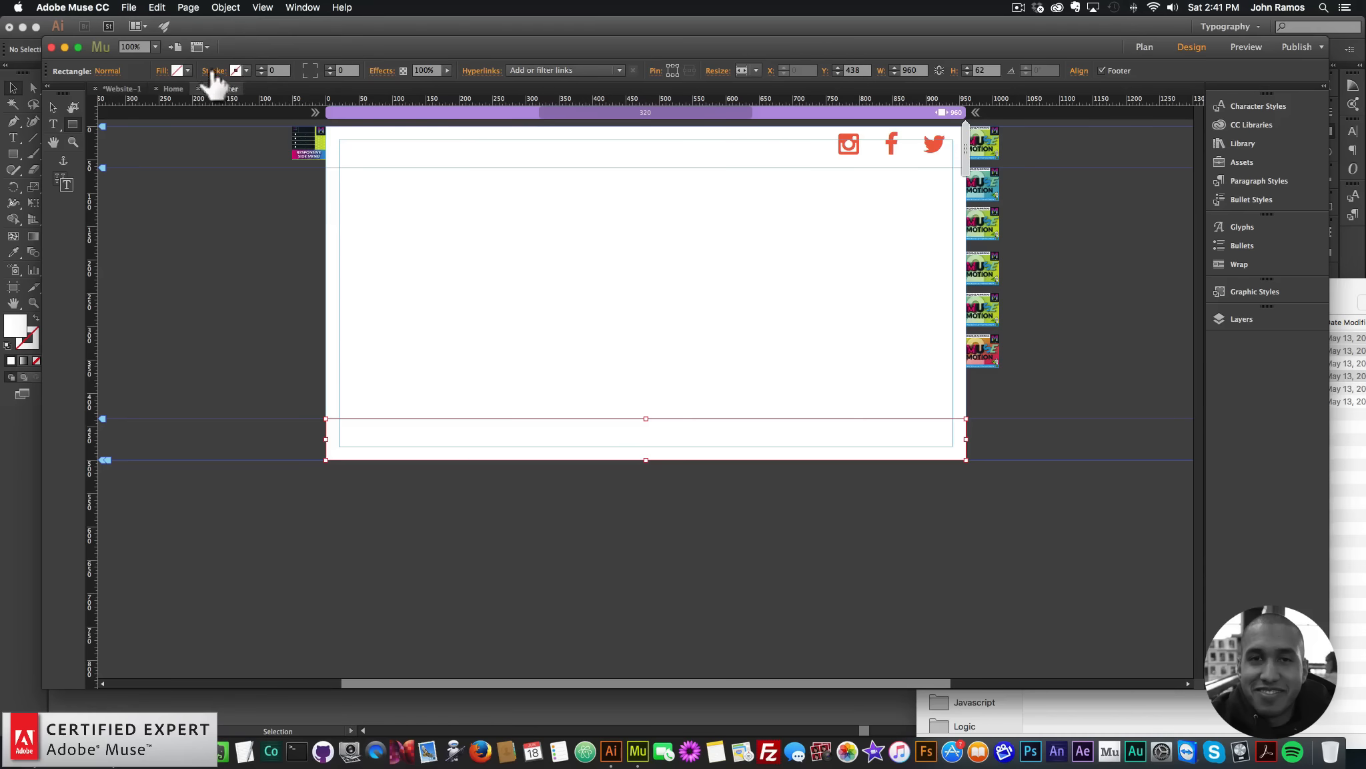
left_click(236, 70)
left_click(355, 127)
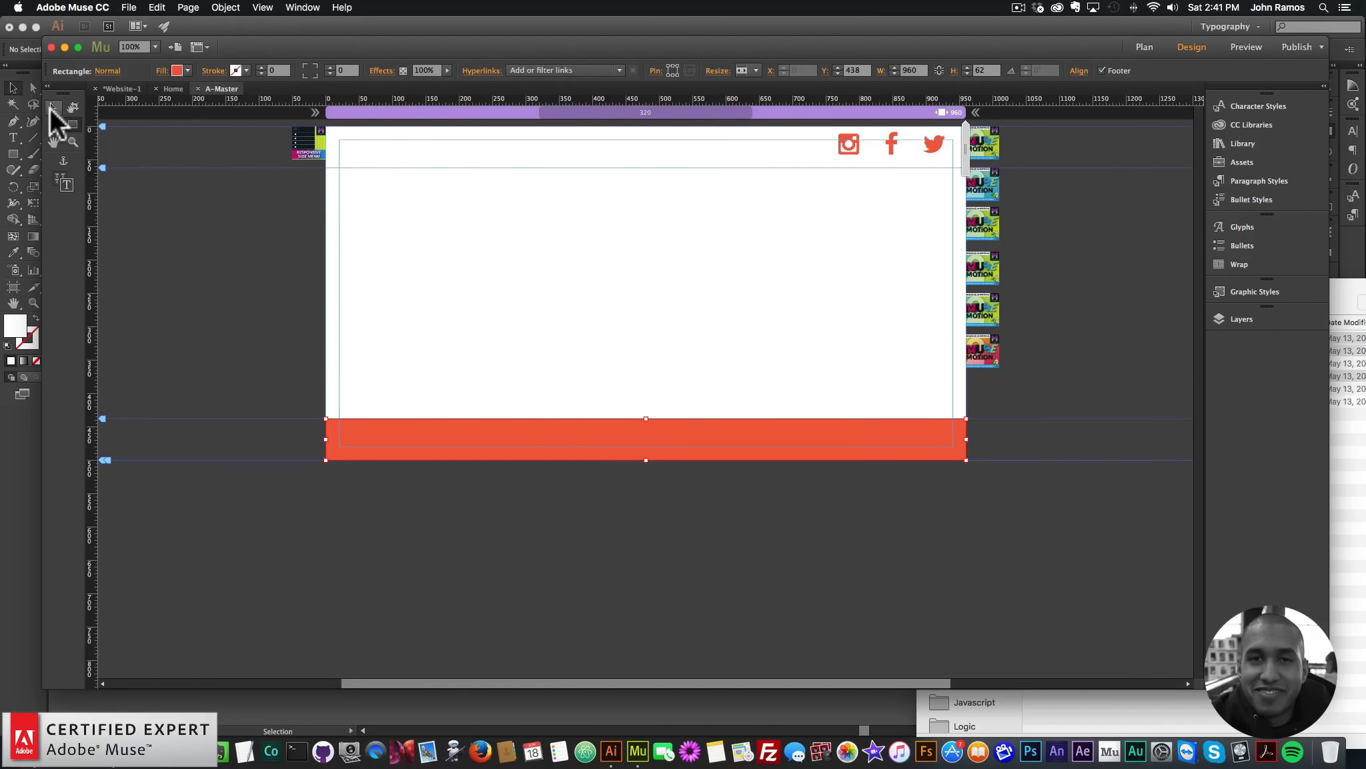
Step: On the Home page, move the page bottom guide up so the footer sits against the contact form section
left_click(1144, 47)
double_click(144, 139)
scroll(641, 518, "down", 15)
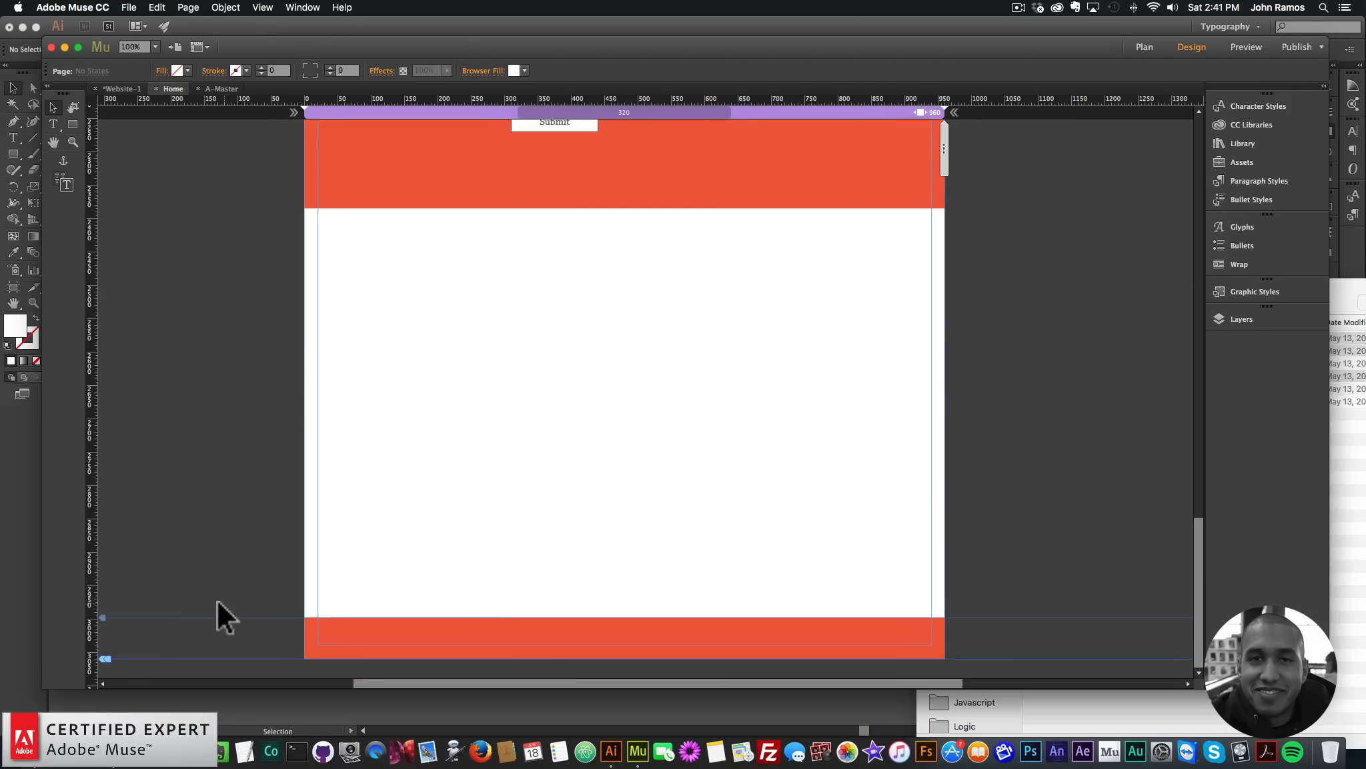
left_click_drag(96, 658, 140, 158)
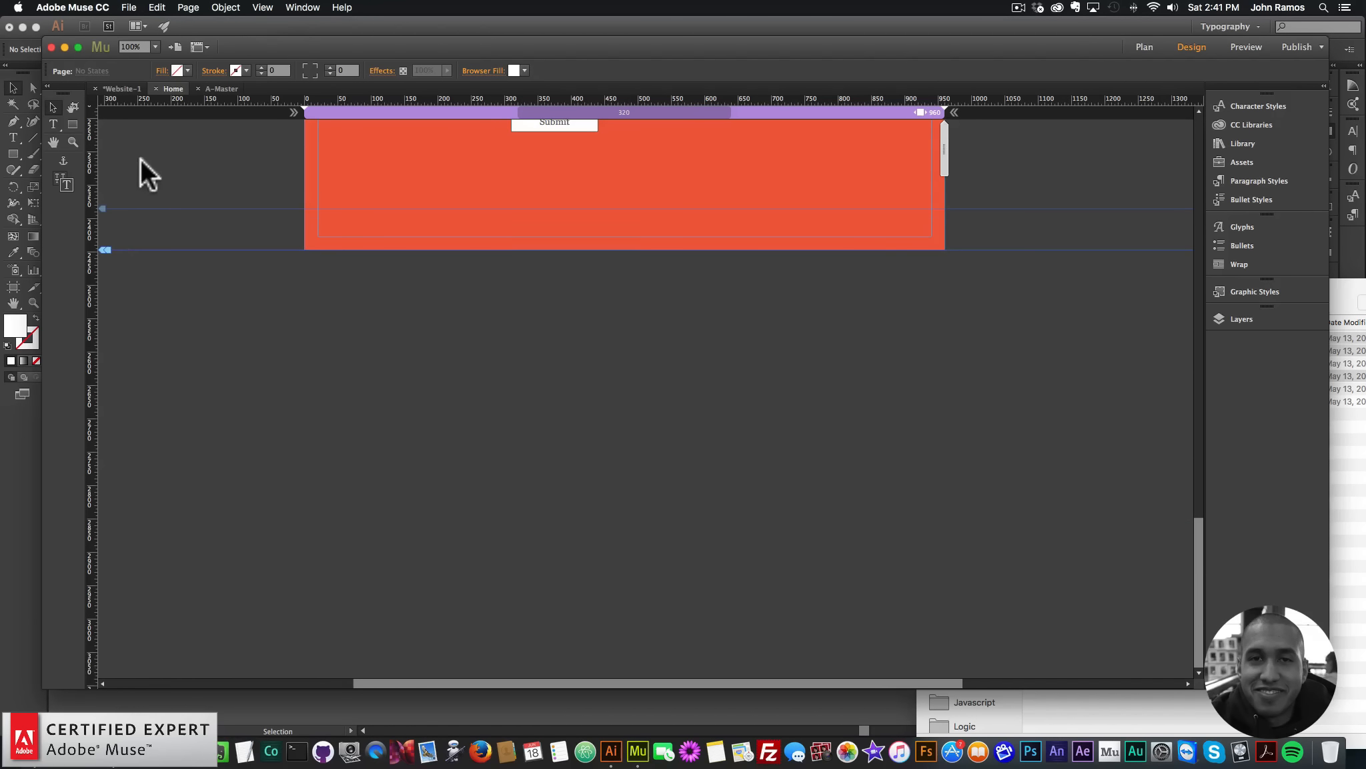
key("super+z")
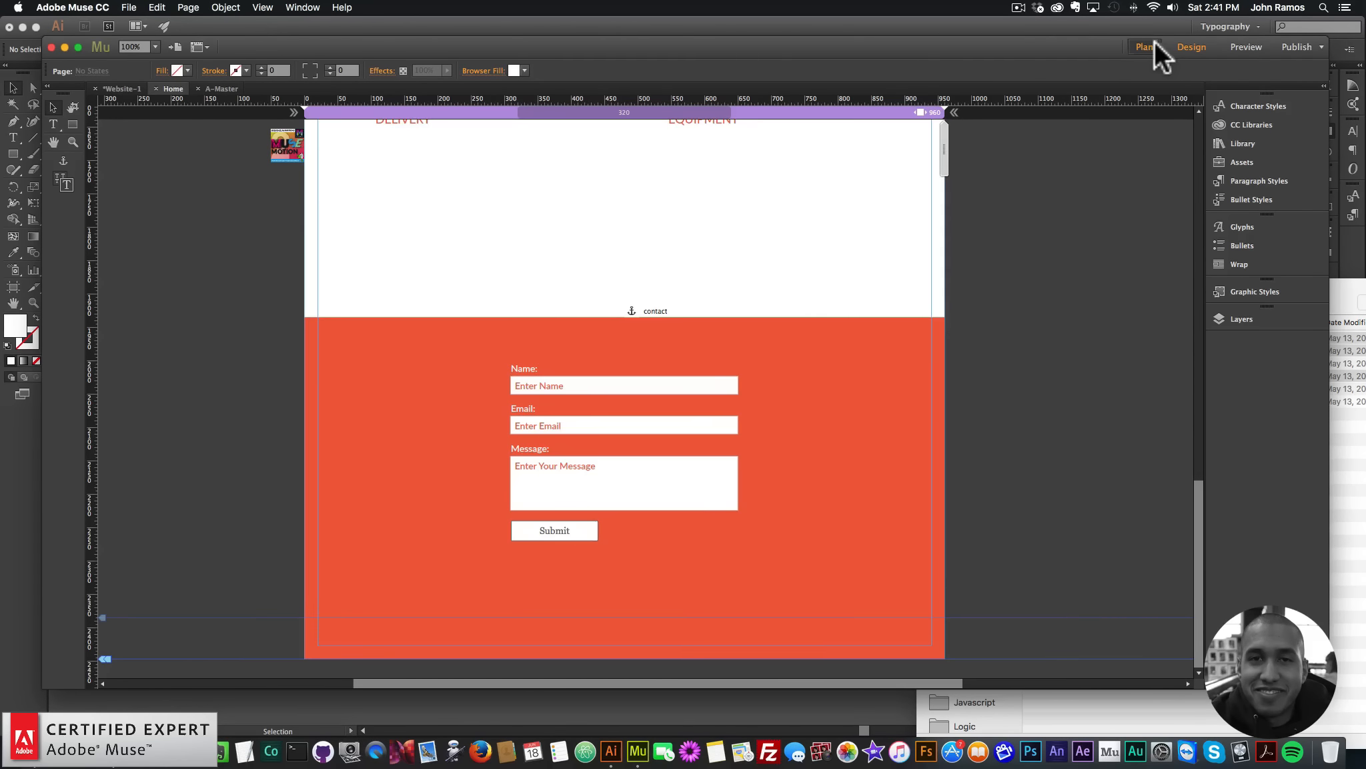
Step: Add a new page beside Home in the site plan and name it About
key("super+m")
left_click(187, 151)
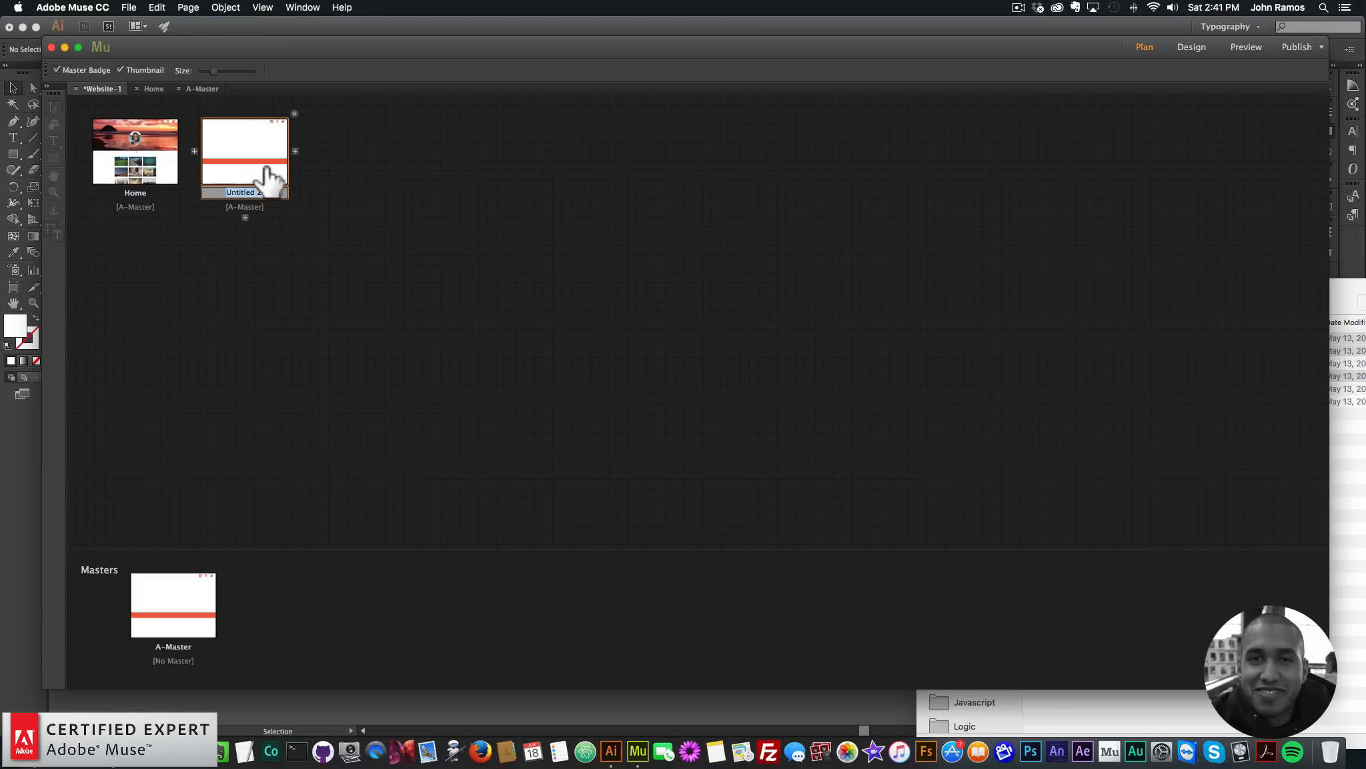
type("A")
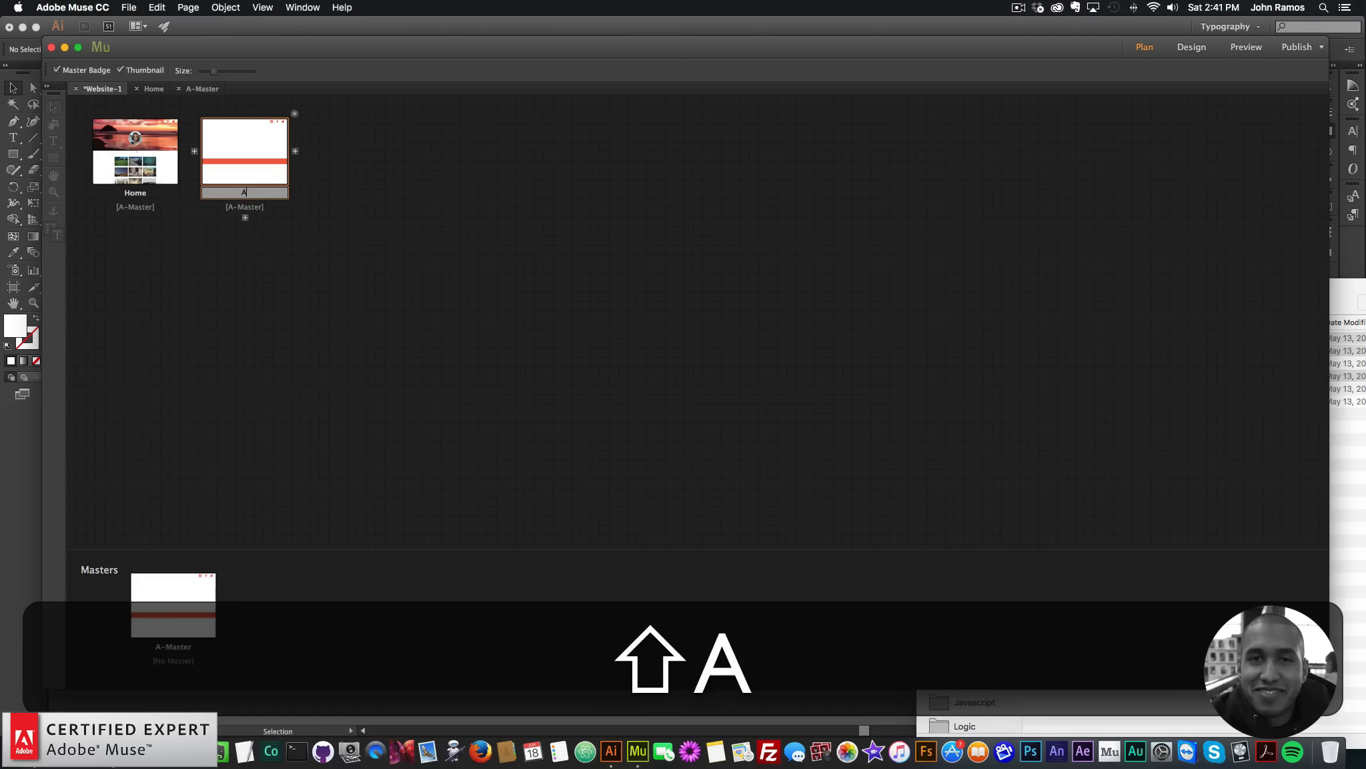
type("bout")
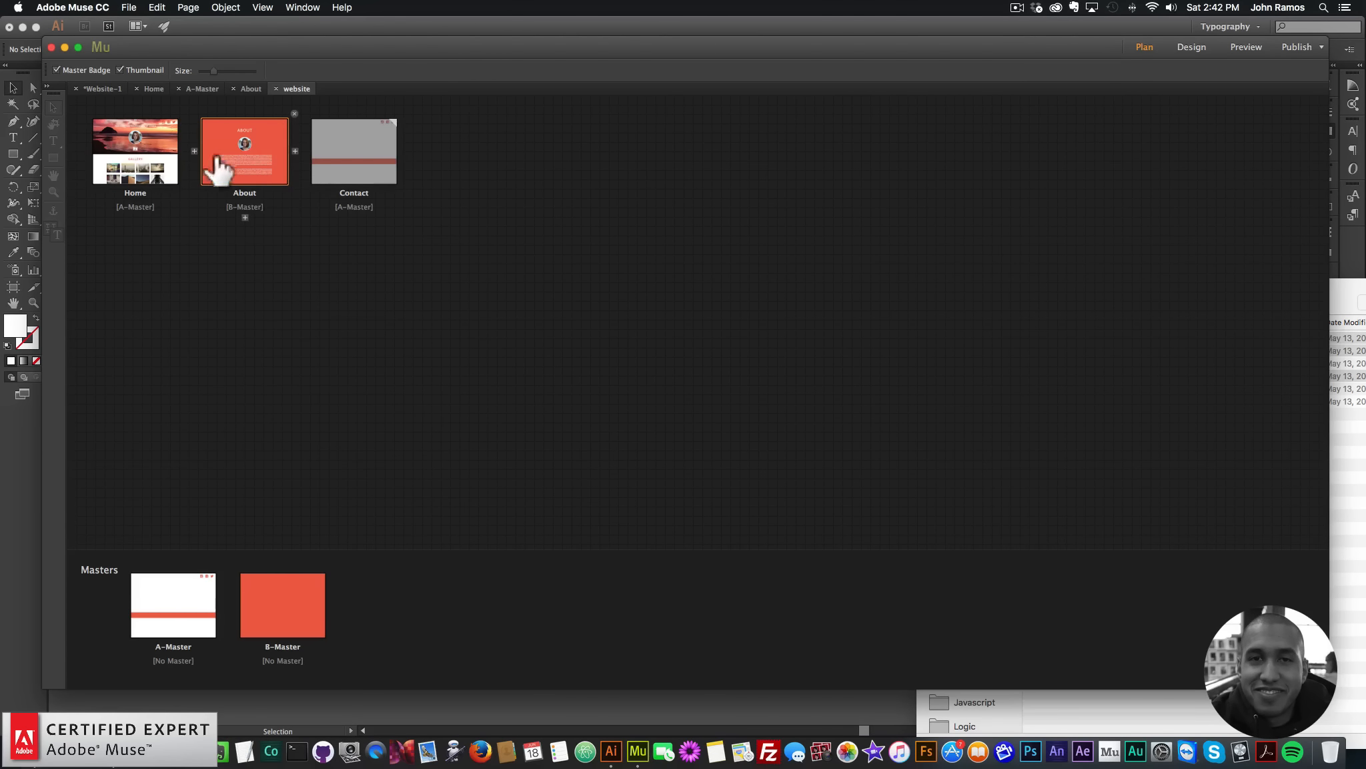
Step: Copy all content of the finished website's About page at its 960 breakpoint and paste it in place on the new About page
double_click(256, 158)
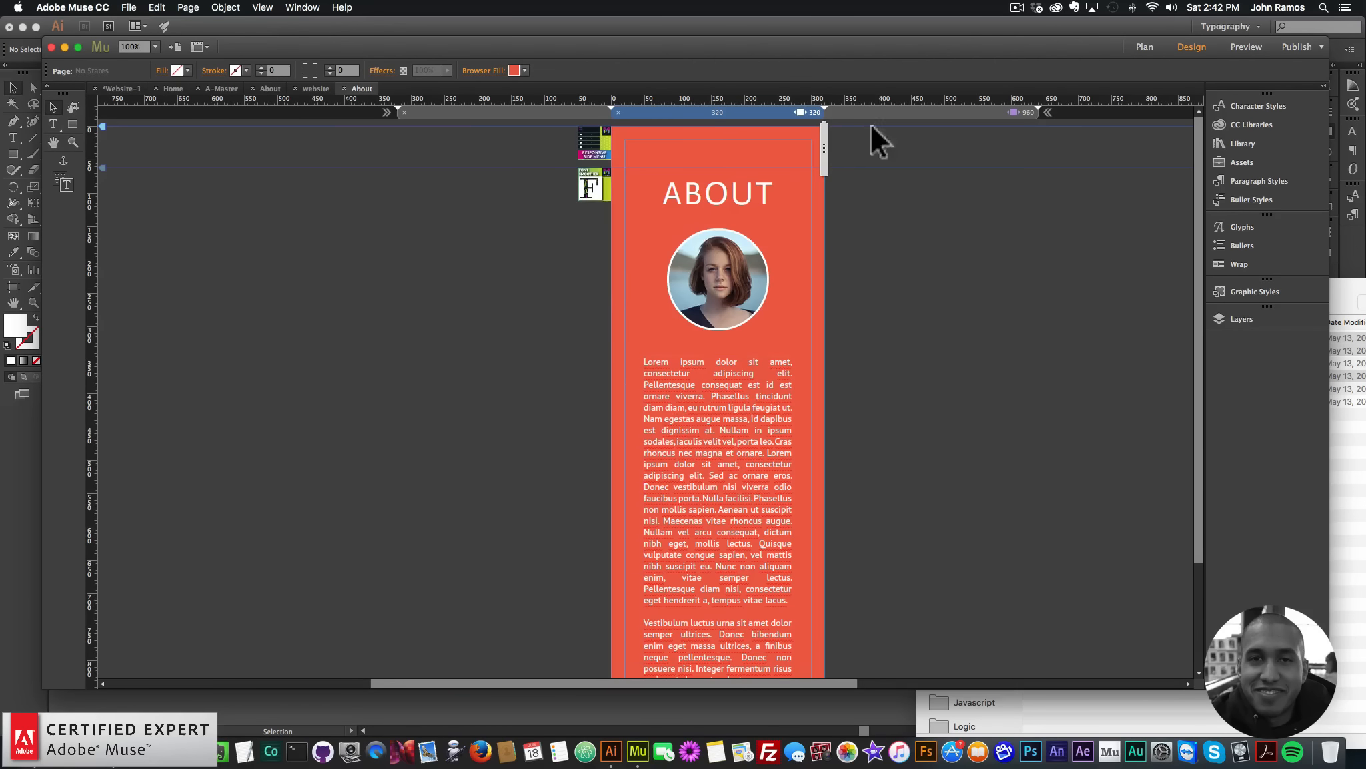
left_click(841, 113)
key("super+a")
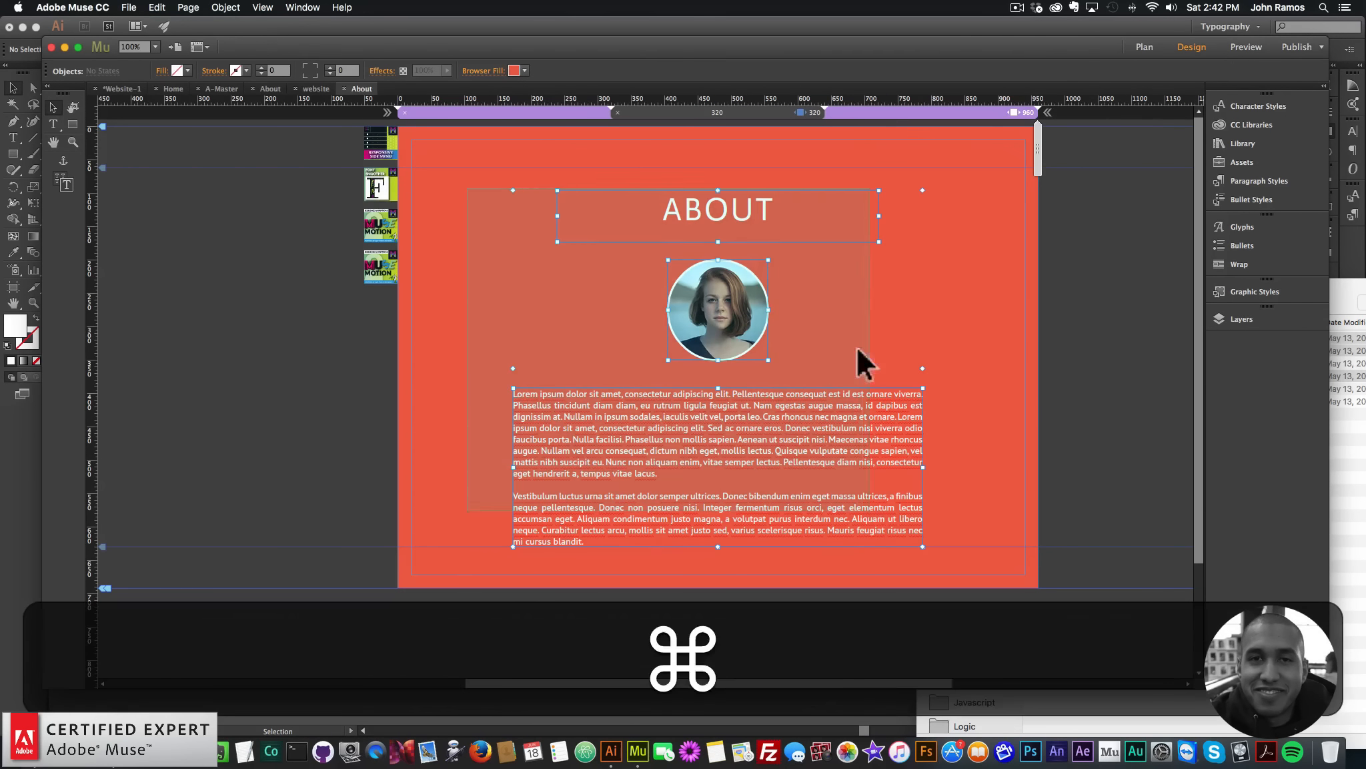
key("super+c")
left_click(1143, 46)
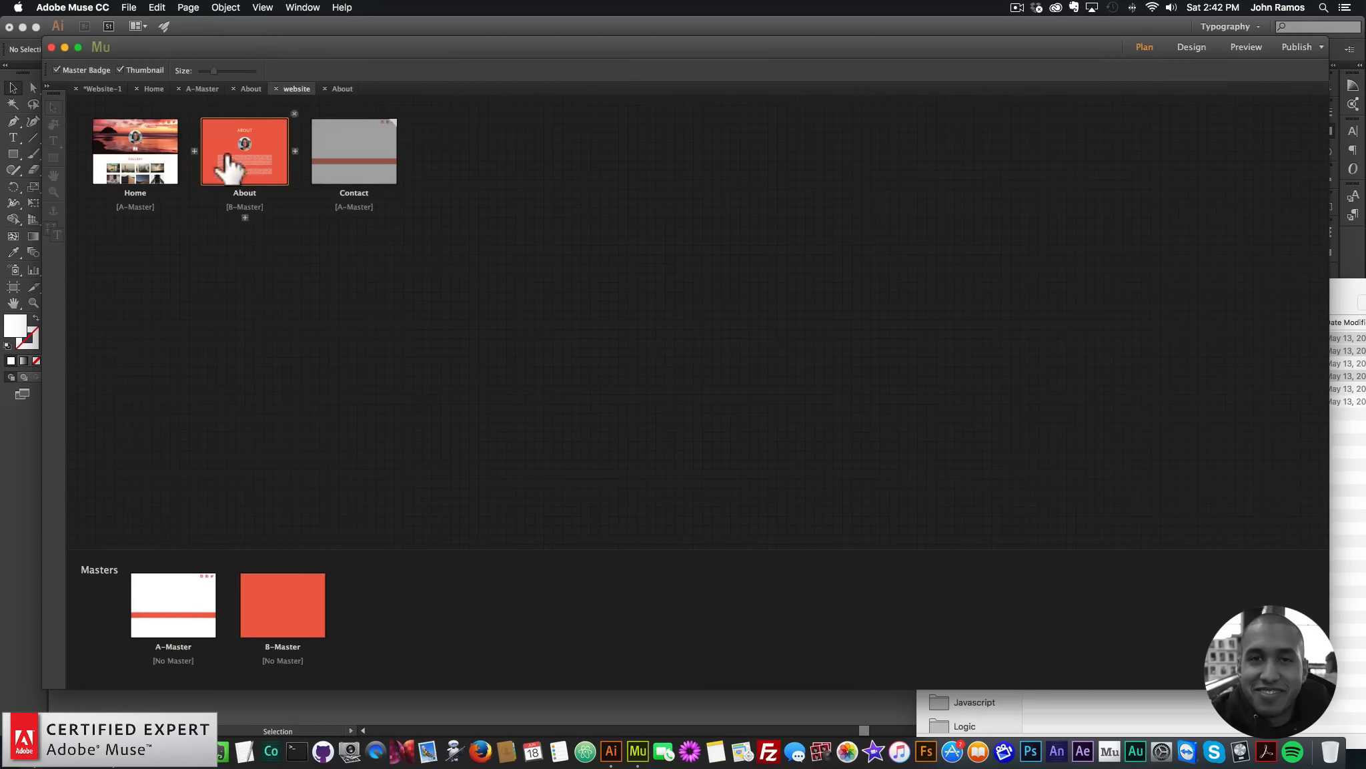
left_click(264, 89)
right_click(616, 190)
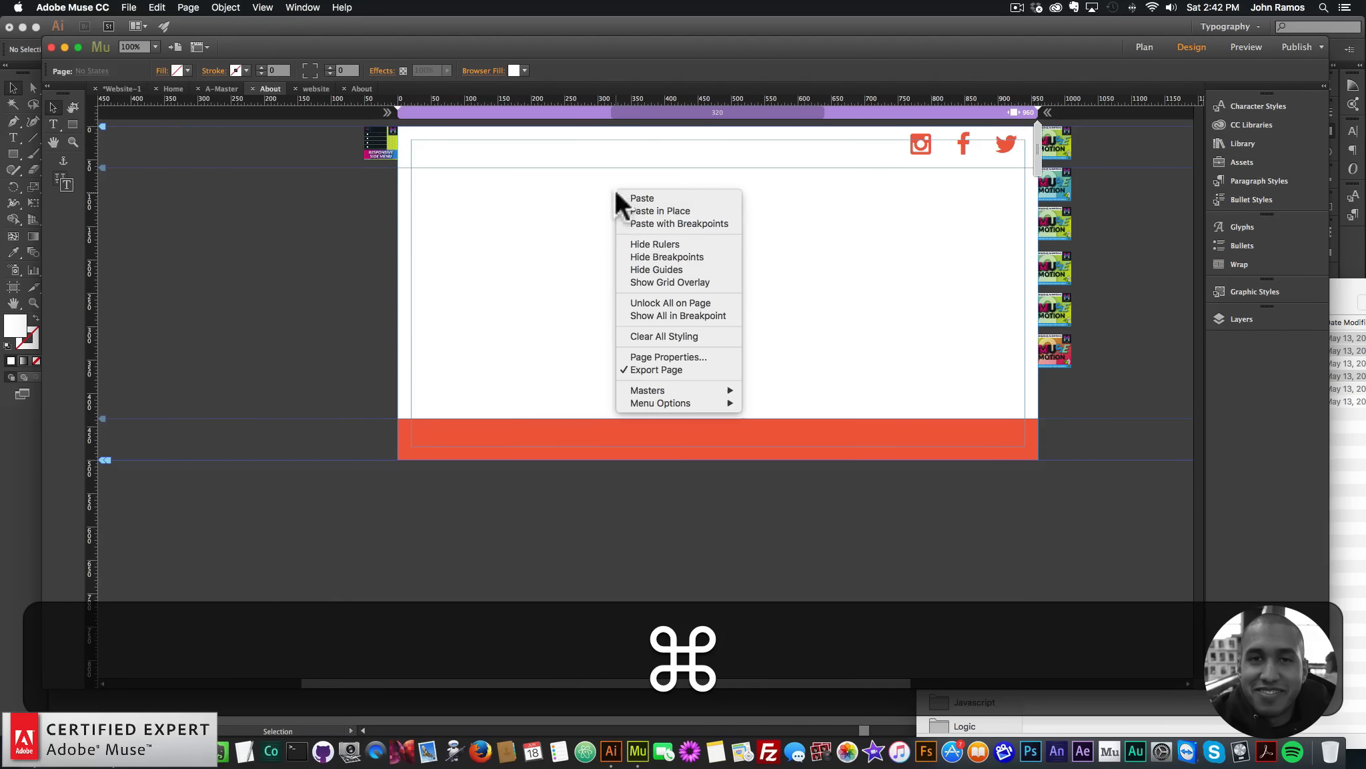
left_click(661, 211)
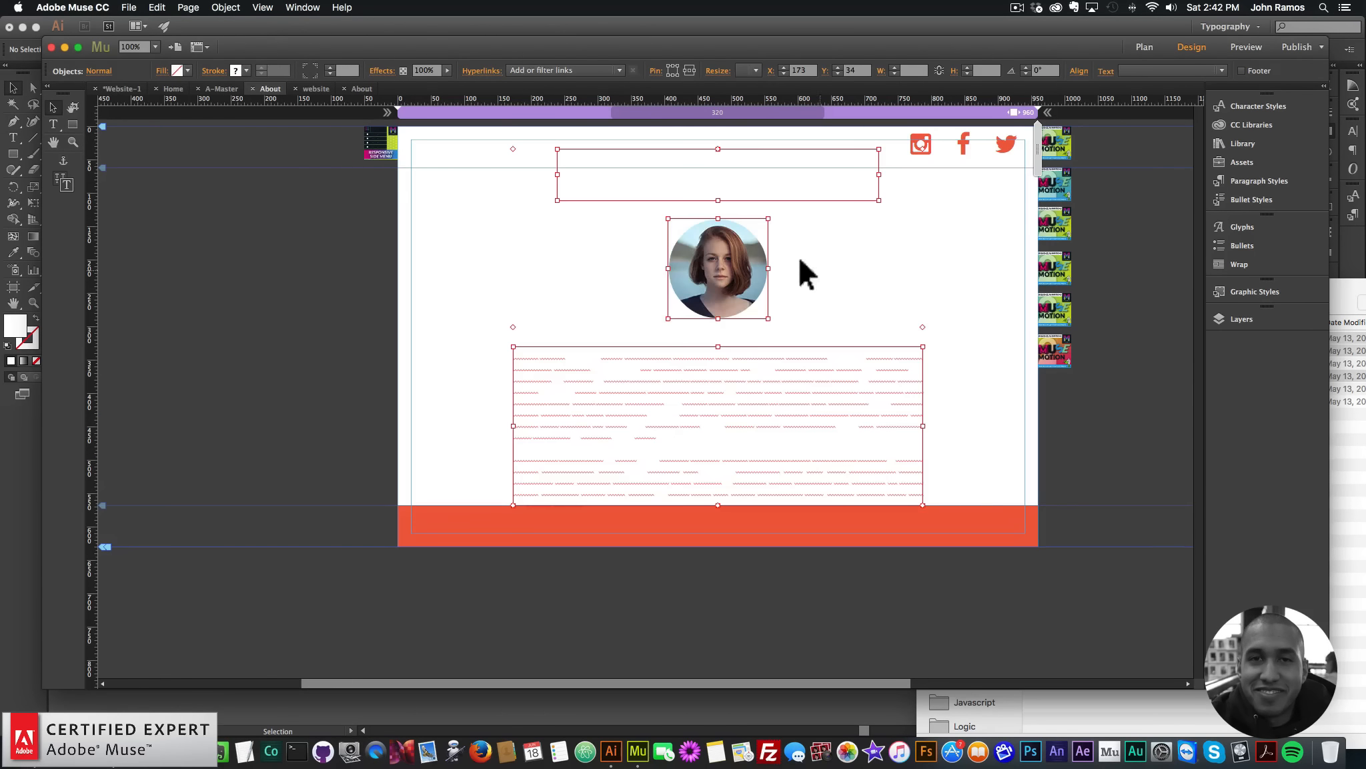
Step: Set the About page's browser fill to the site's orange-red and move the heading, portrait and text block up slightly
left_click(778, 174)
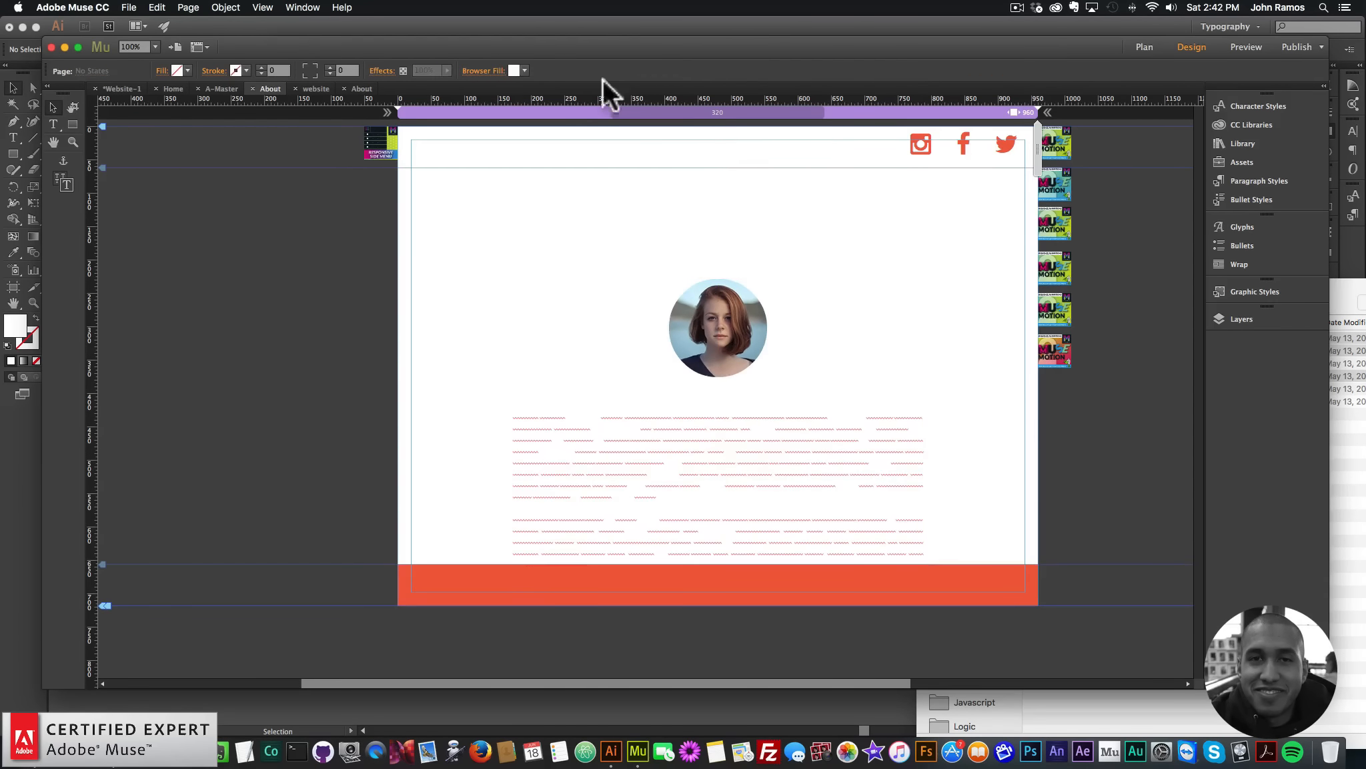
left_click(522, 68)
left_click(682, 131)
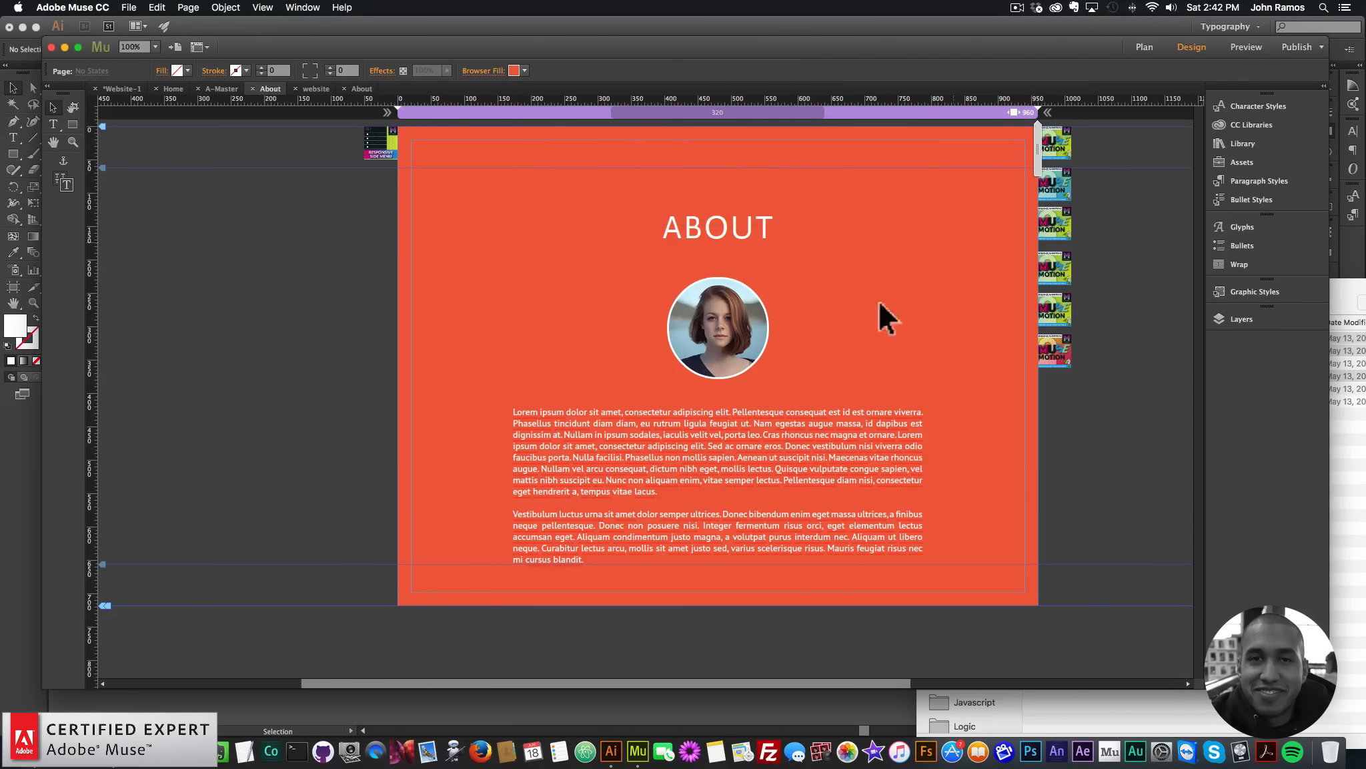
left_click_drag(559, 201, 796, 477)
left_click_drag(796, 439, 795, 424)
left_click(332, 275)
Step: Preview the whole site in the browser, open About from the site's slide-out menu, and return to Adobe Muse
left_click(1142, 48)
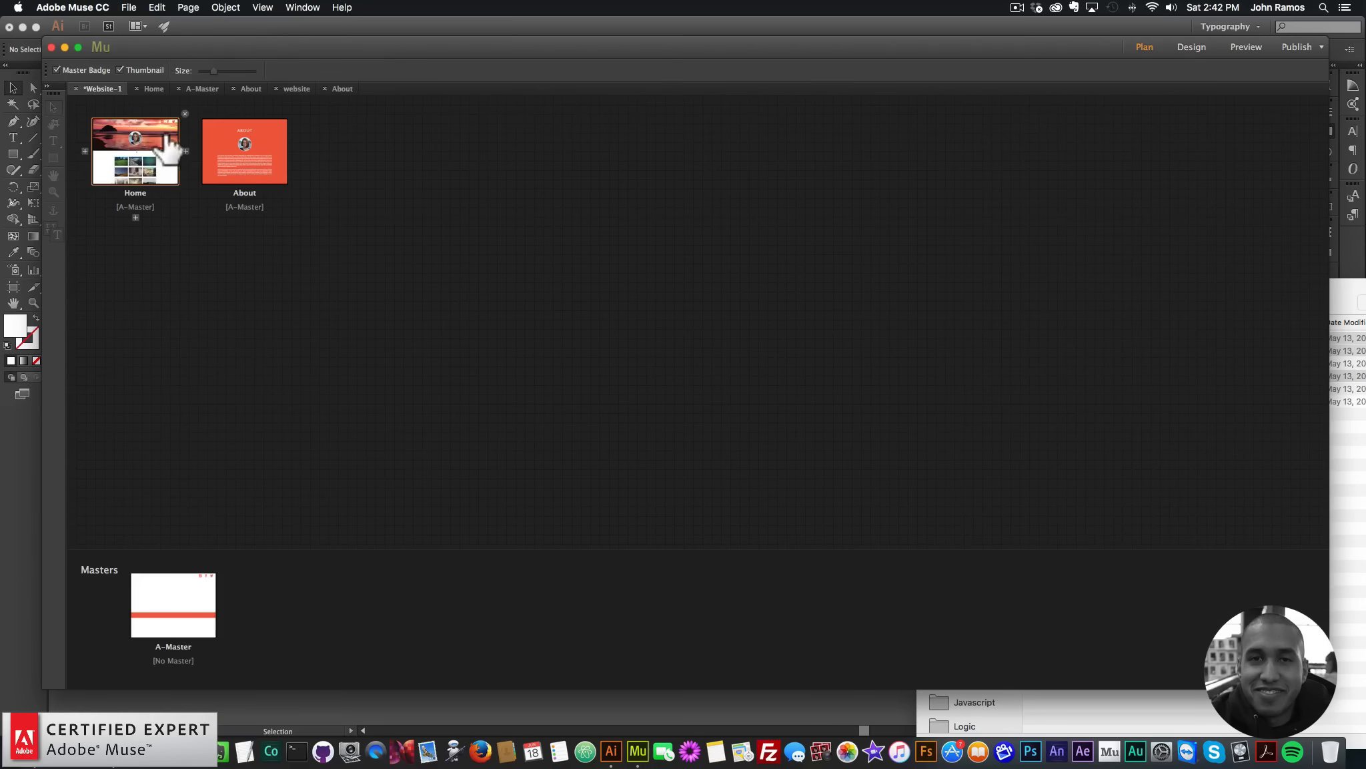
double_click(270, 178)
left_click(131, 8)
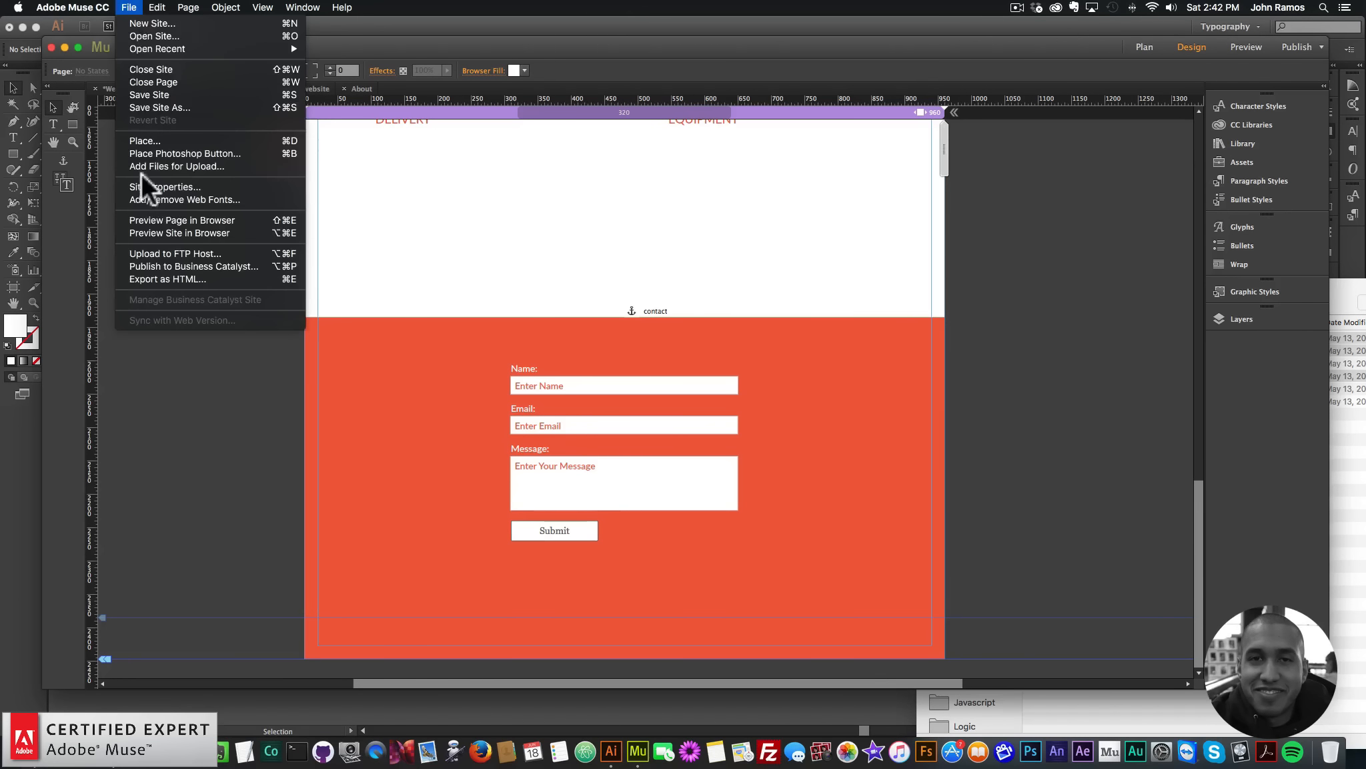
left_click(172, 232)
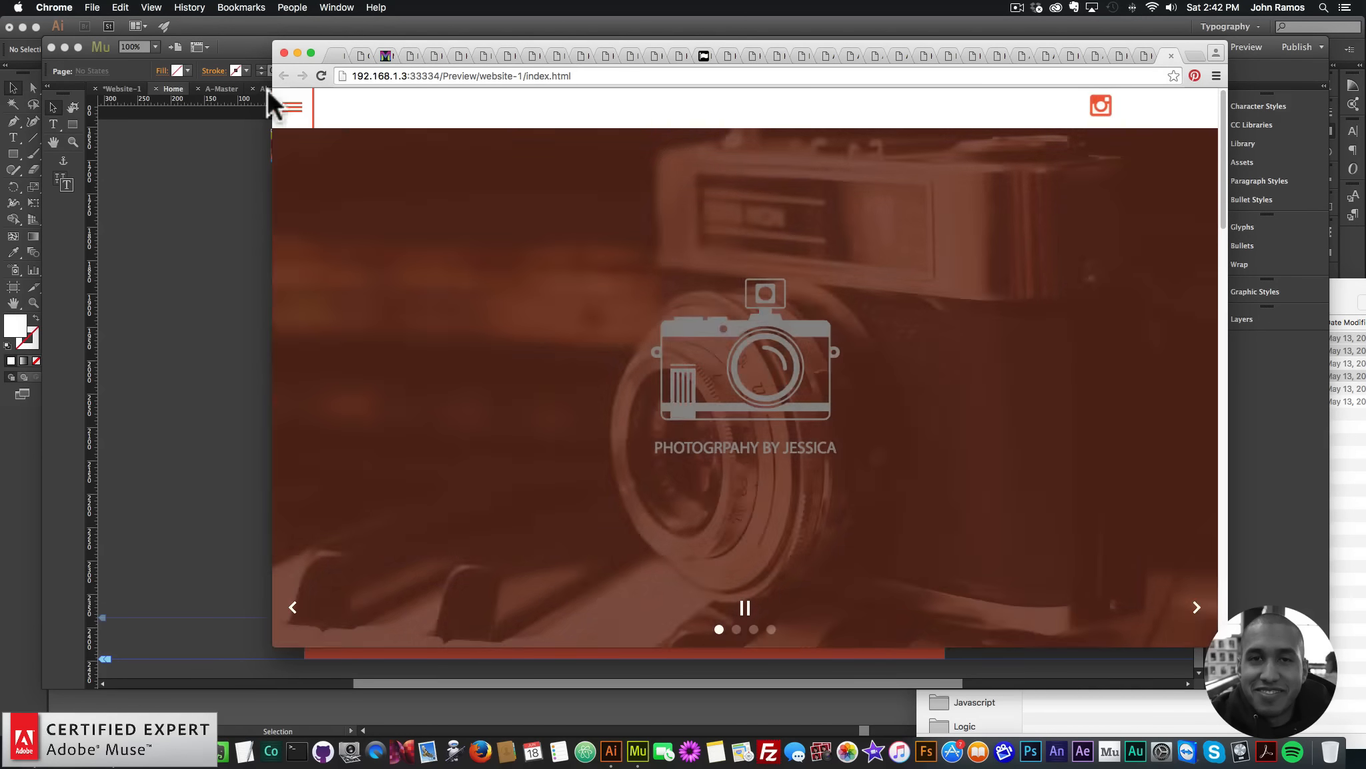
mouse_move(287, 108)
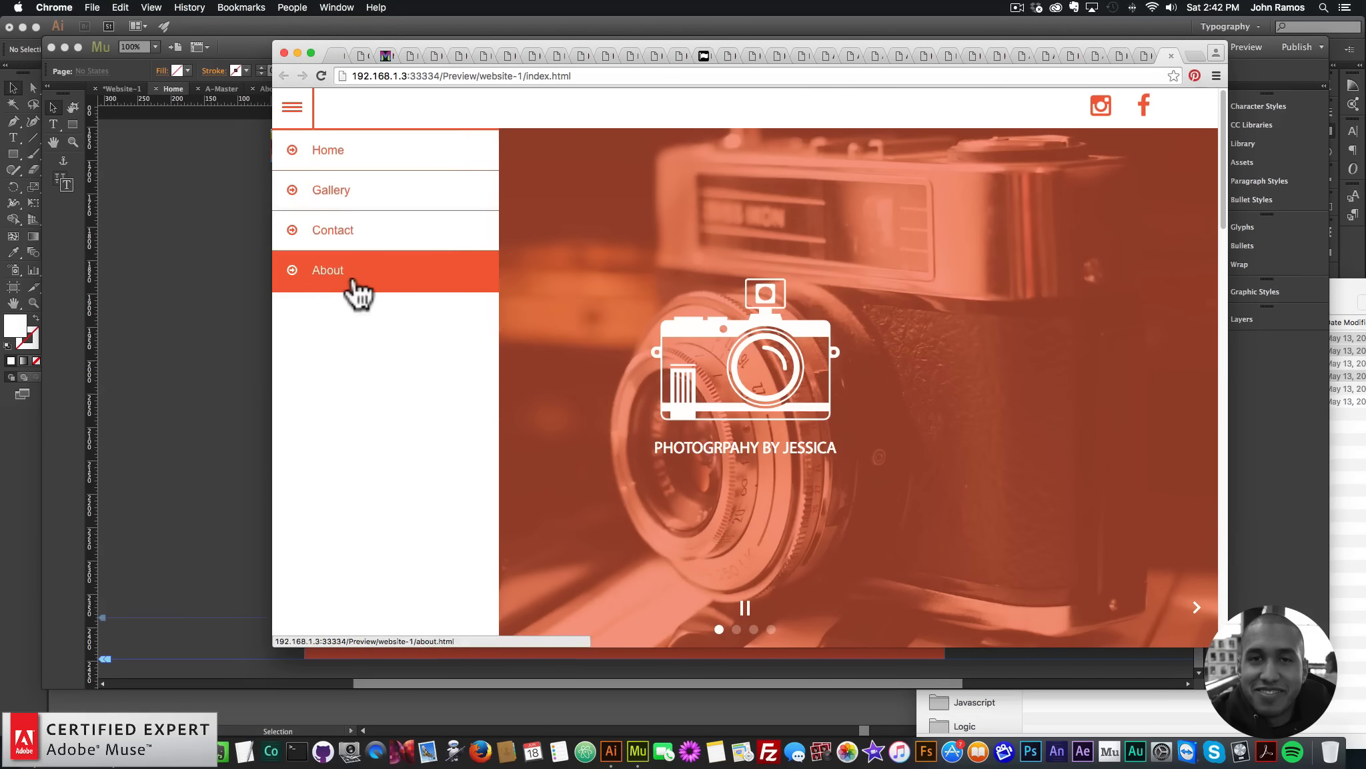
left_click(349, 288)
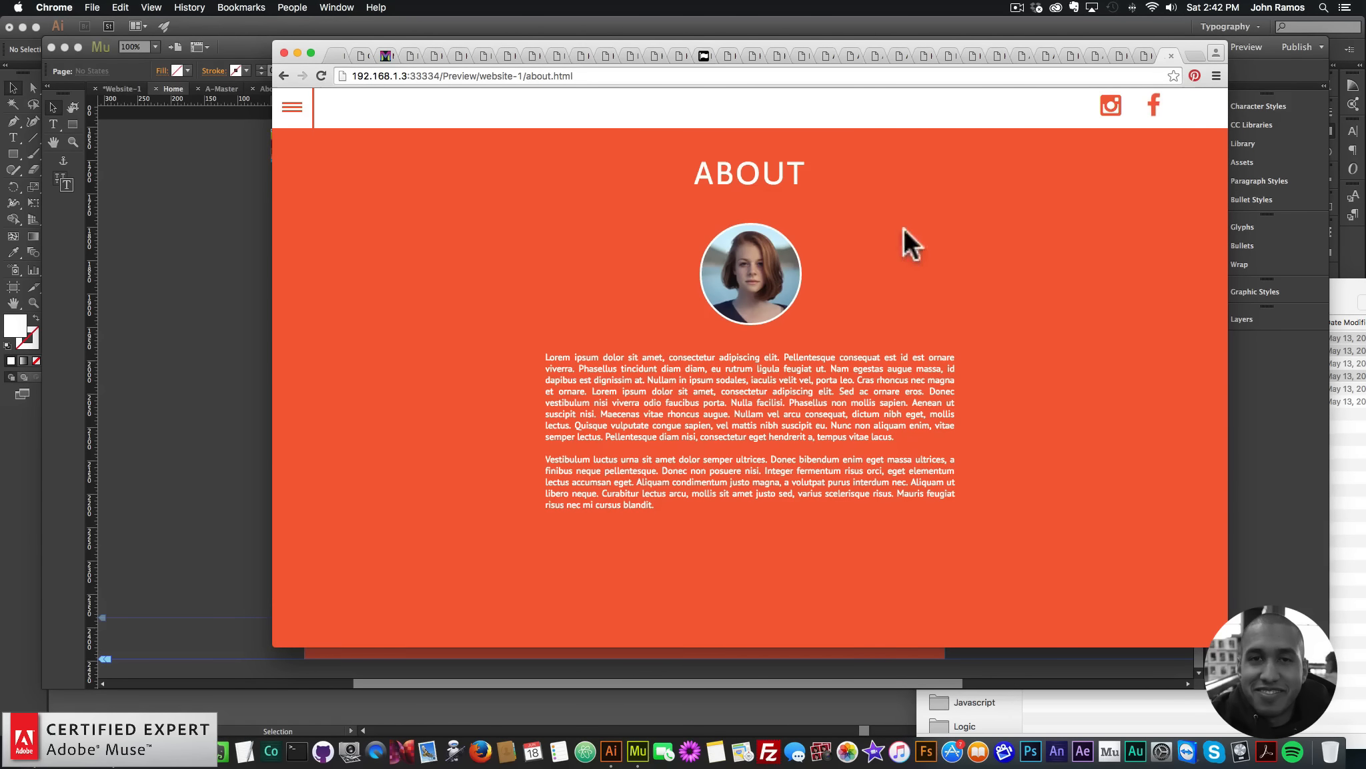
left_click(196, 287)
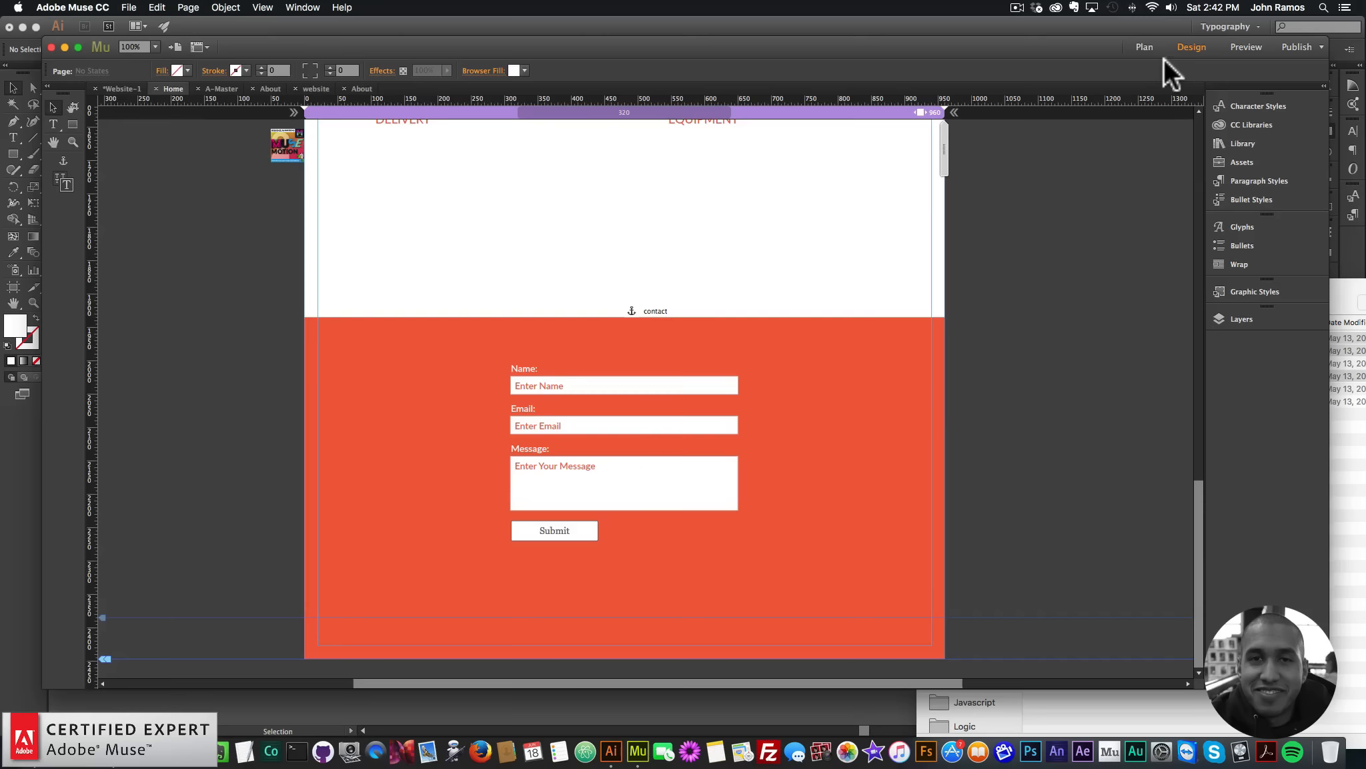
Step: Move the Font Smoother Light widget from the Home page to A-Master, placing it just outside the page's left edge below the first widget
left_click(1147, 48)
double_click(137, 172)
scroll(267, 173, "up", 10)
left_click(282, 179)
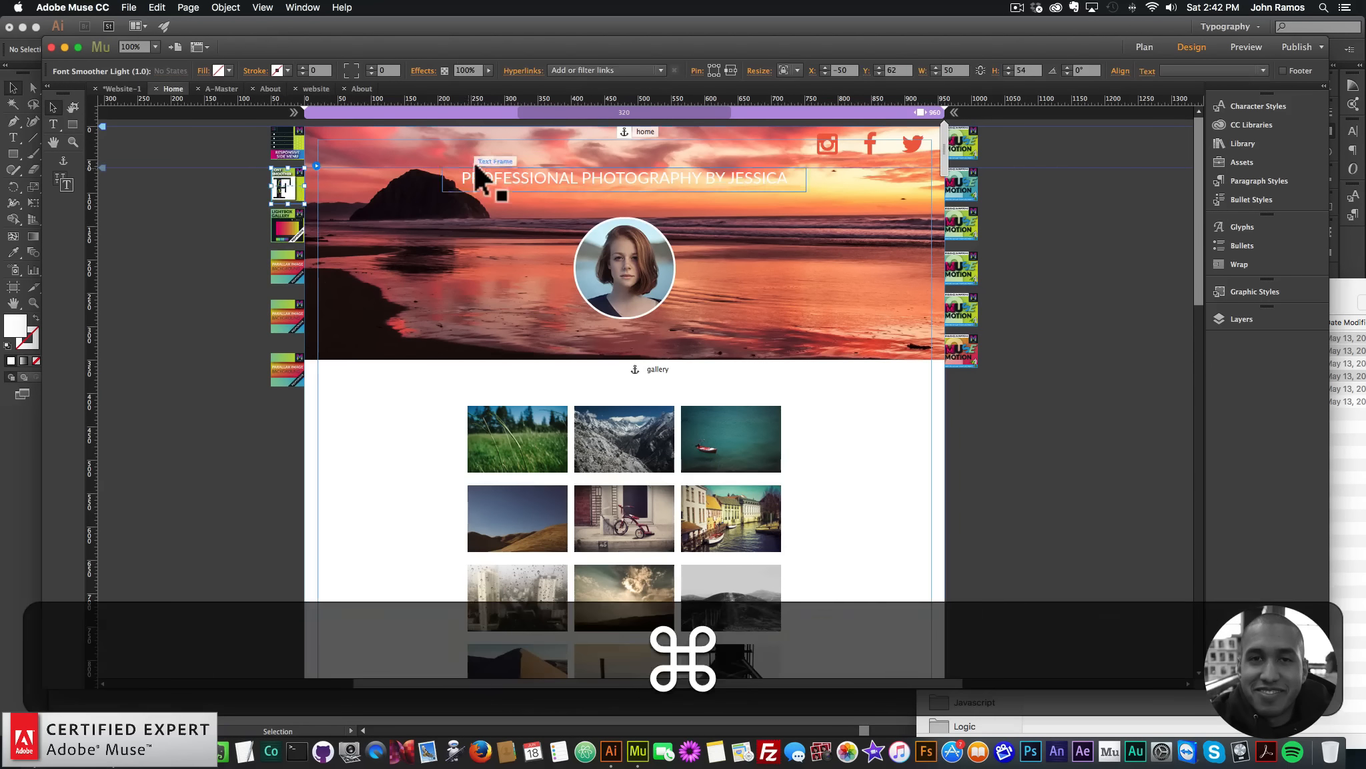
key("super+x")
left_click(1143, 47)
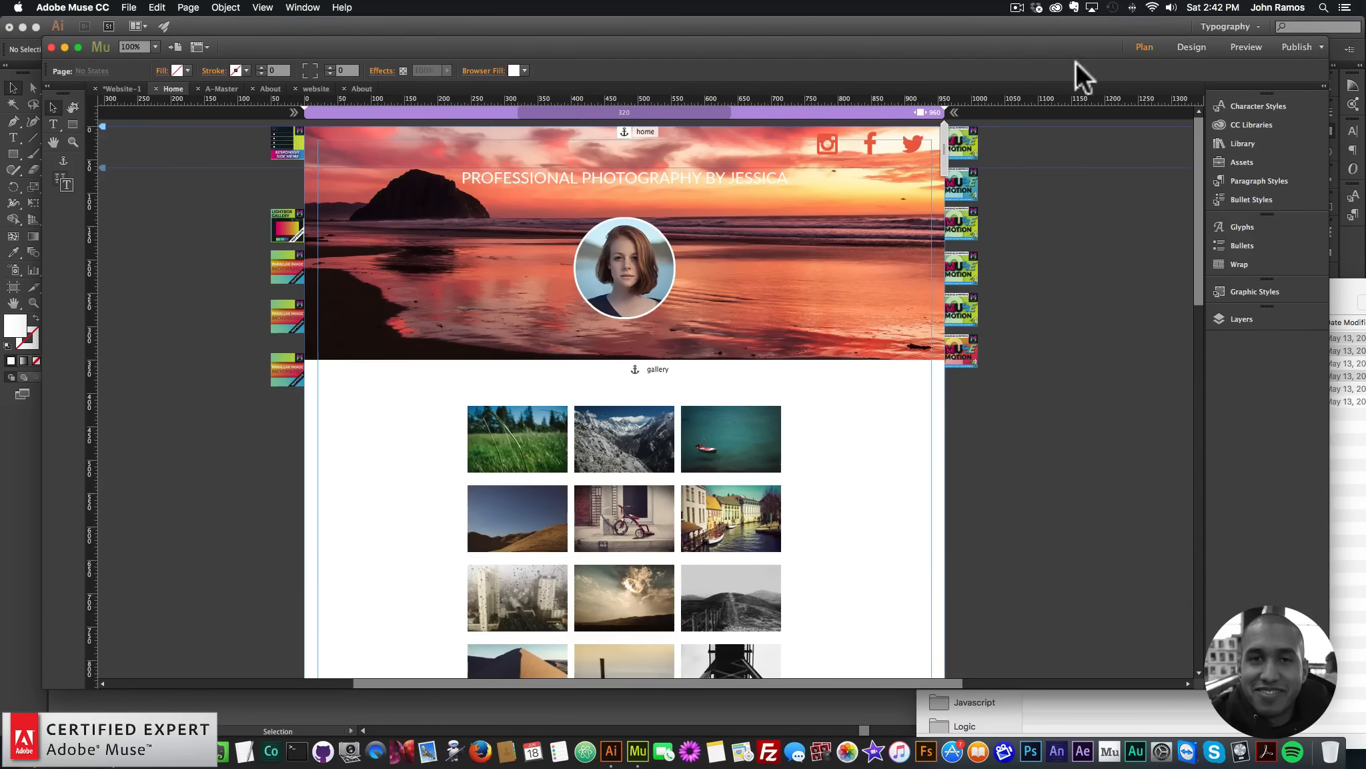
double_click(166, 608)
key("super+v")
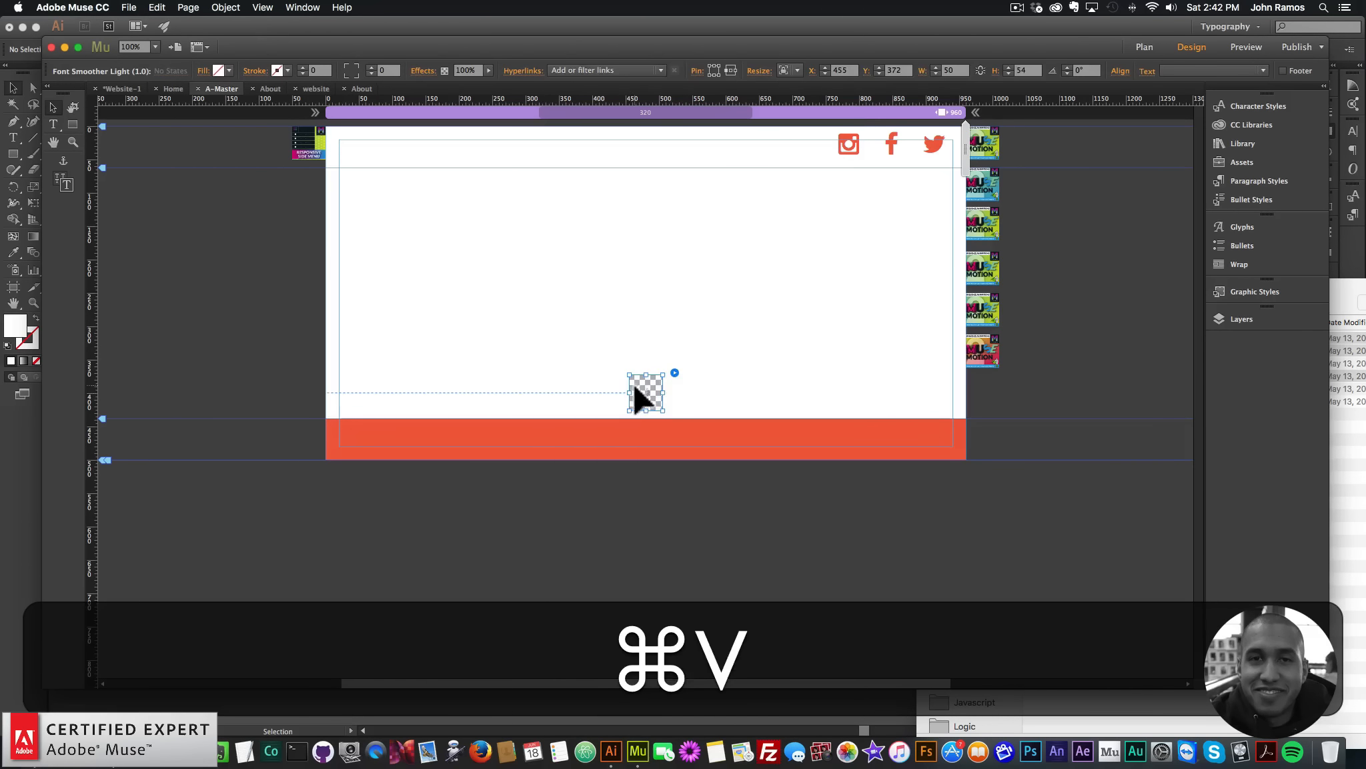
left_click_drag(635, 397, 307, 182)
left_click(852, 189)
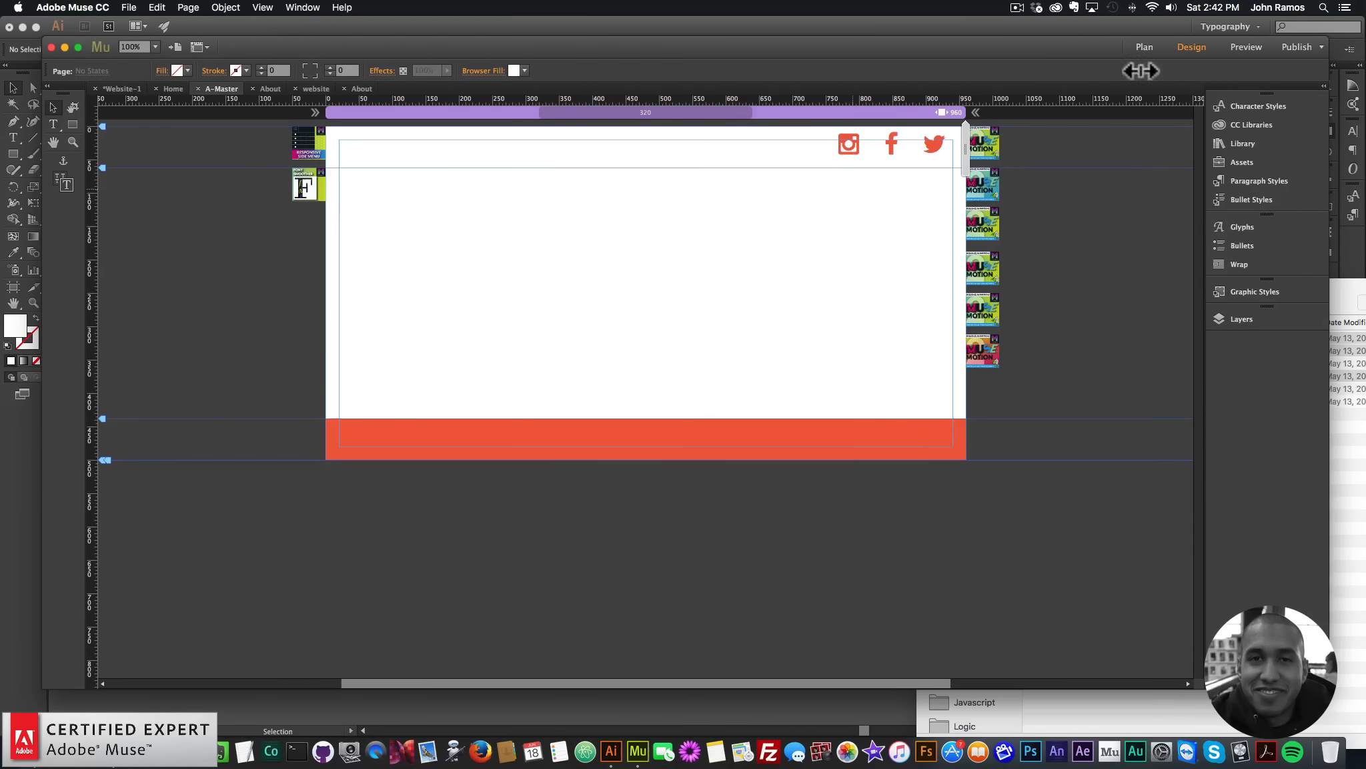
Step: Preview the Home page in the browser, narrow the window to phone width, check the hero section, and return to Adobe Muse
left_click(1143, 47)
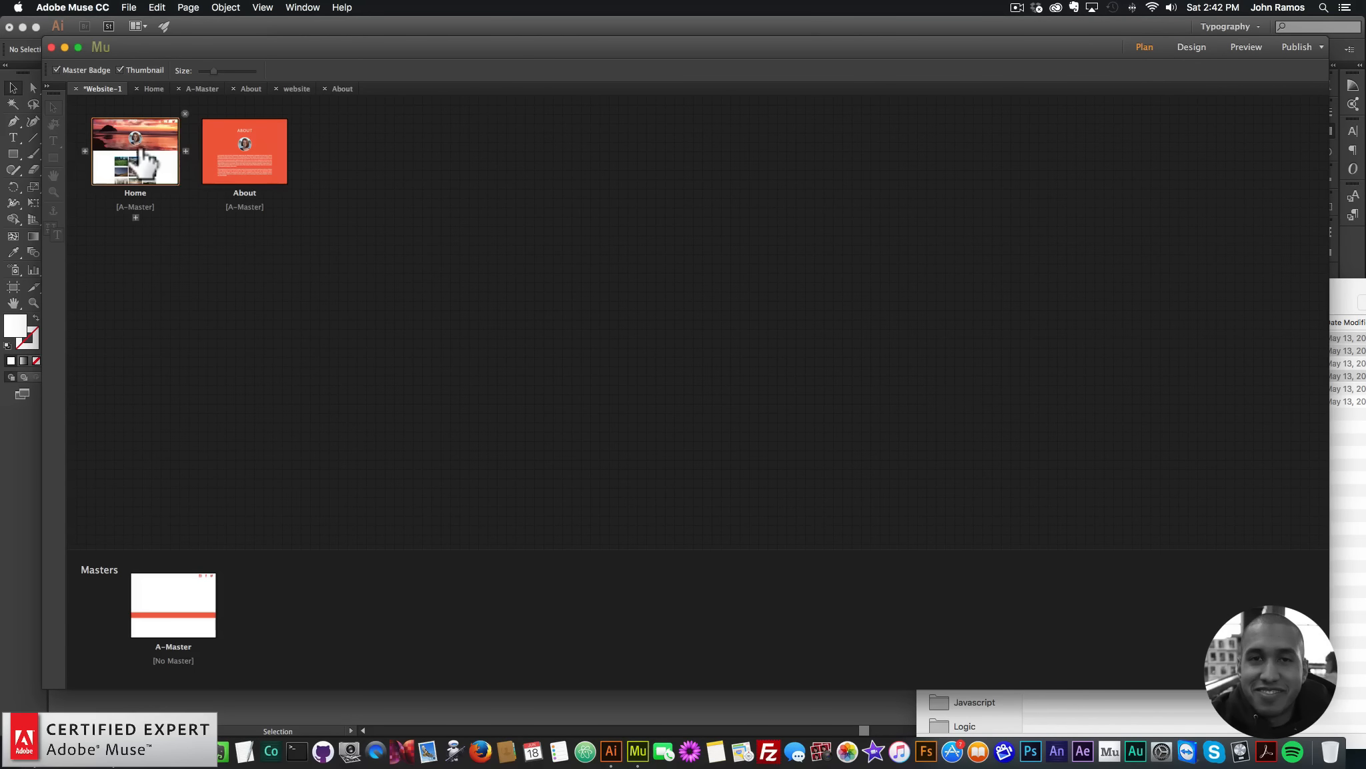
double_click(133, 150)
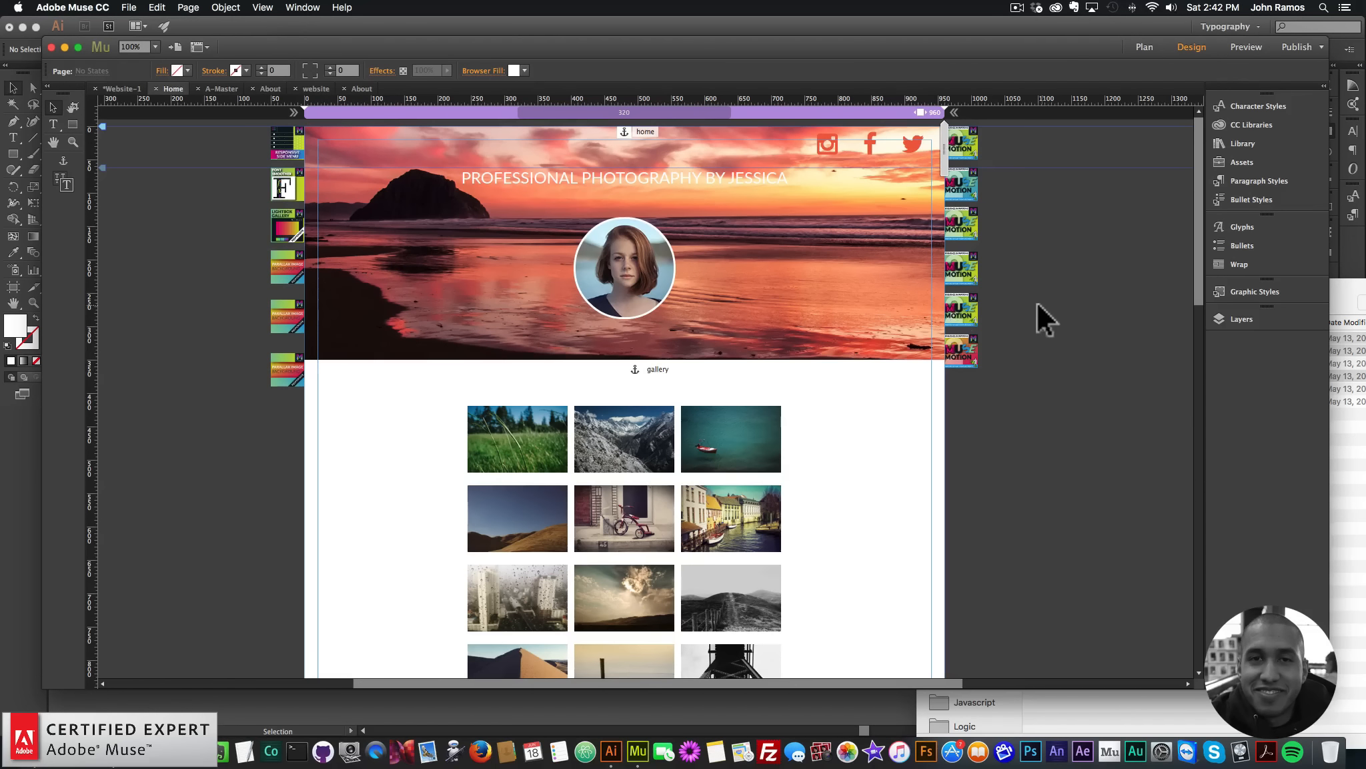
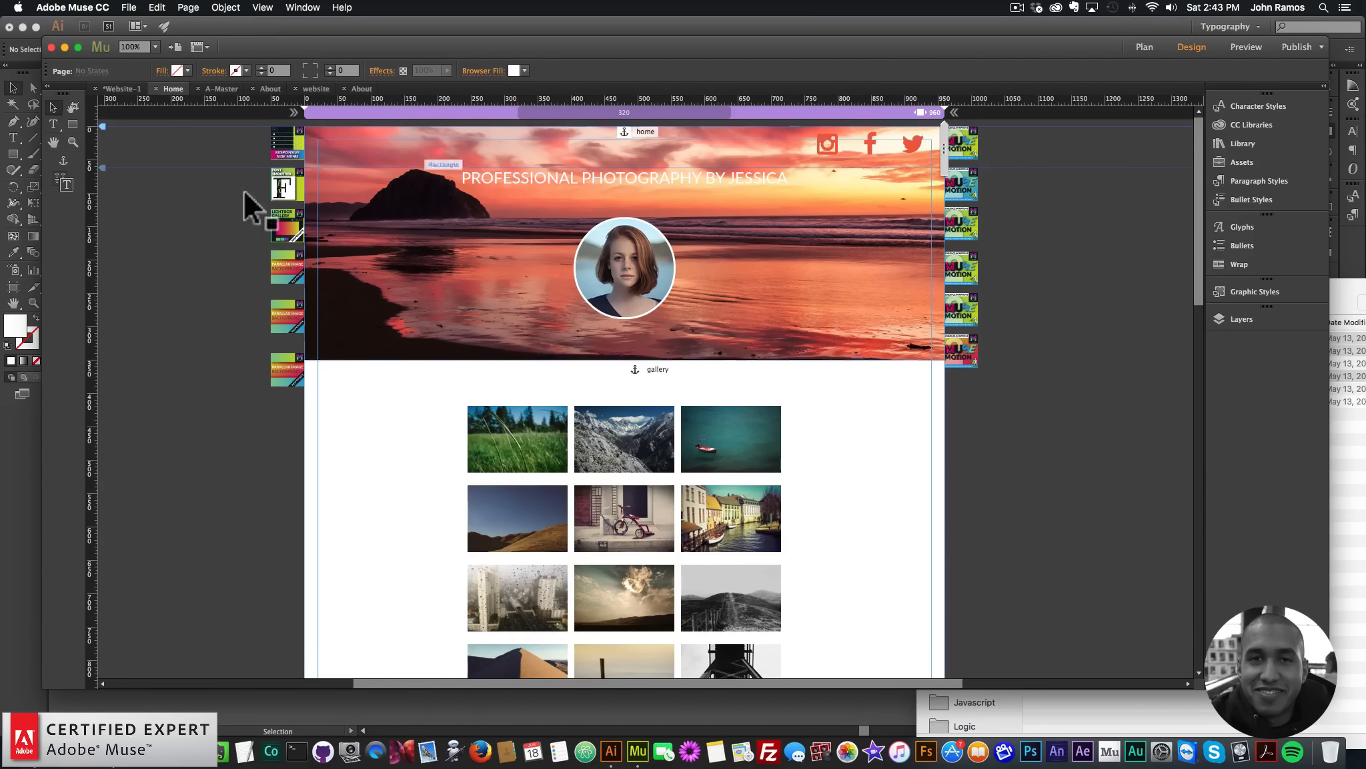
left_click(129, 7)
left_click(184, 215)
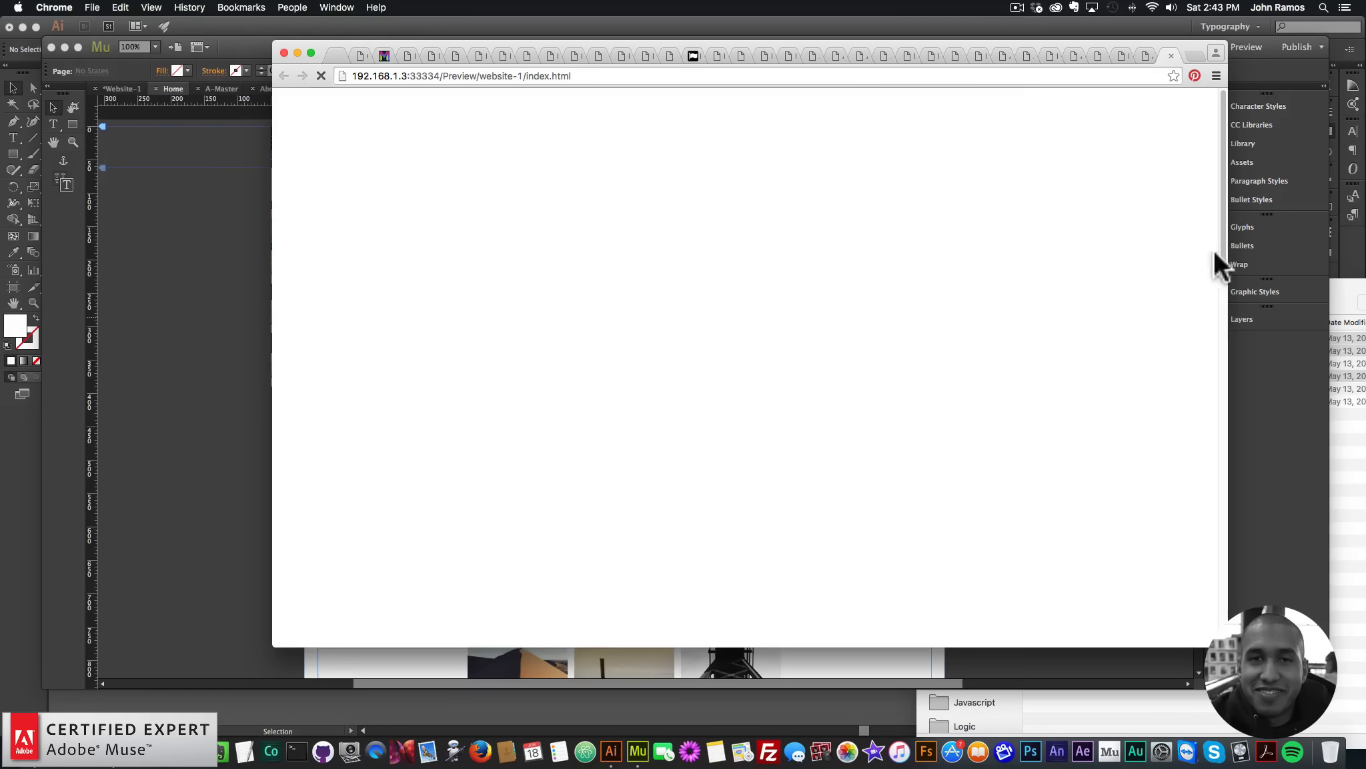
left_click_drag(1223, 228, 459, 267)
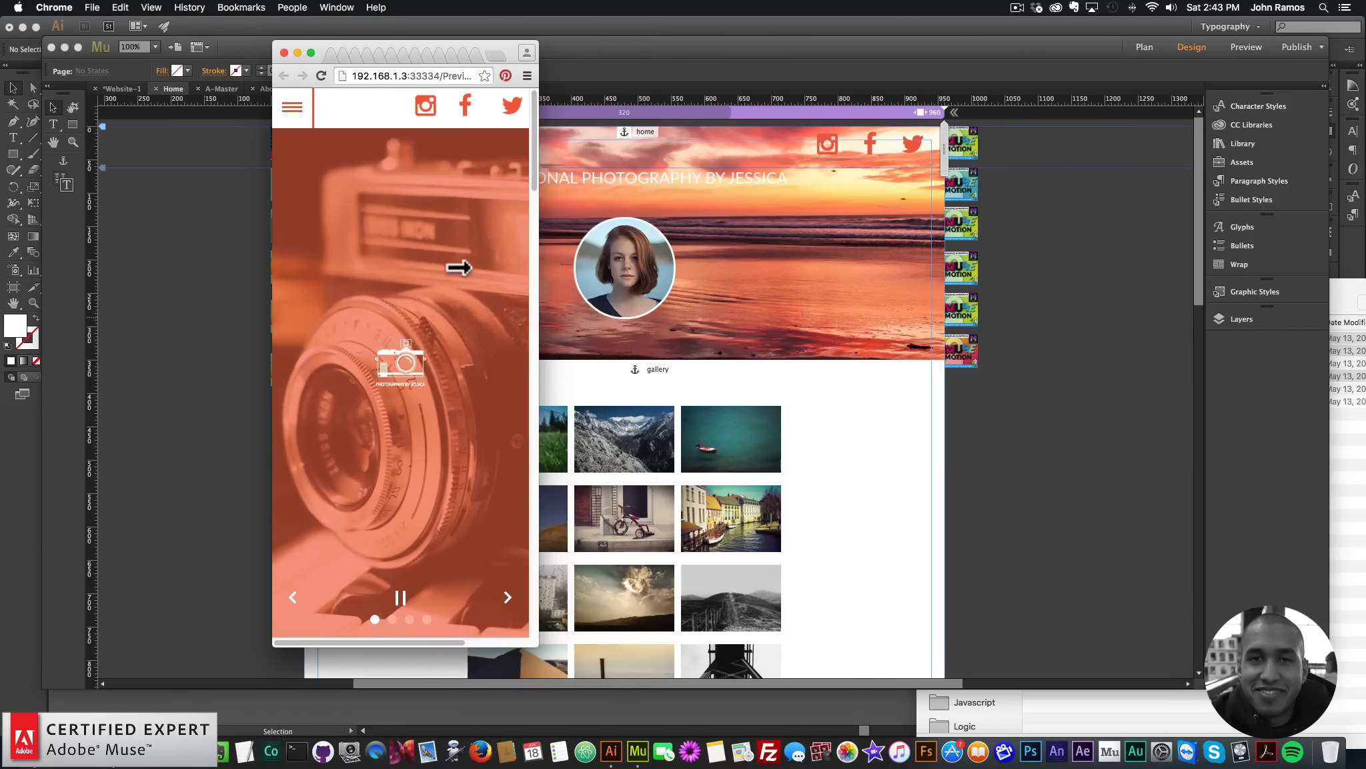
scroll(461, 280, "down", 10)
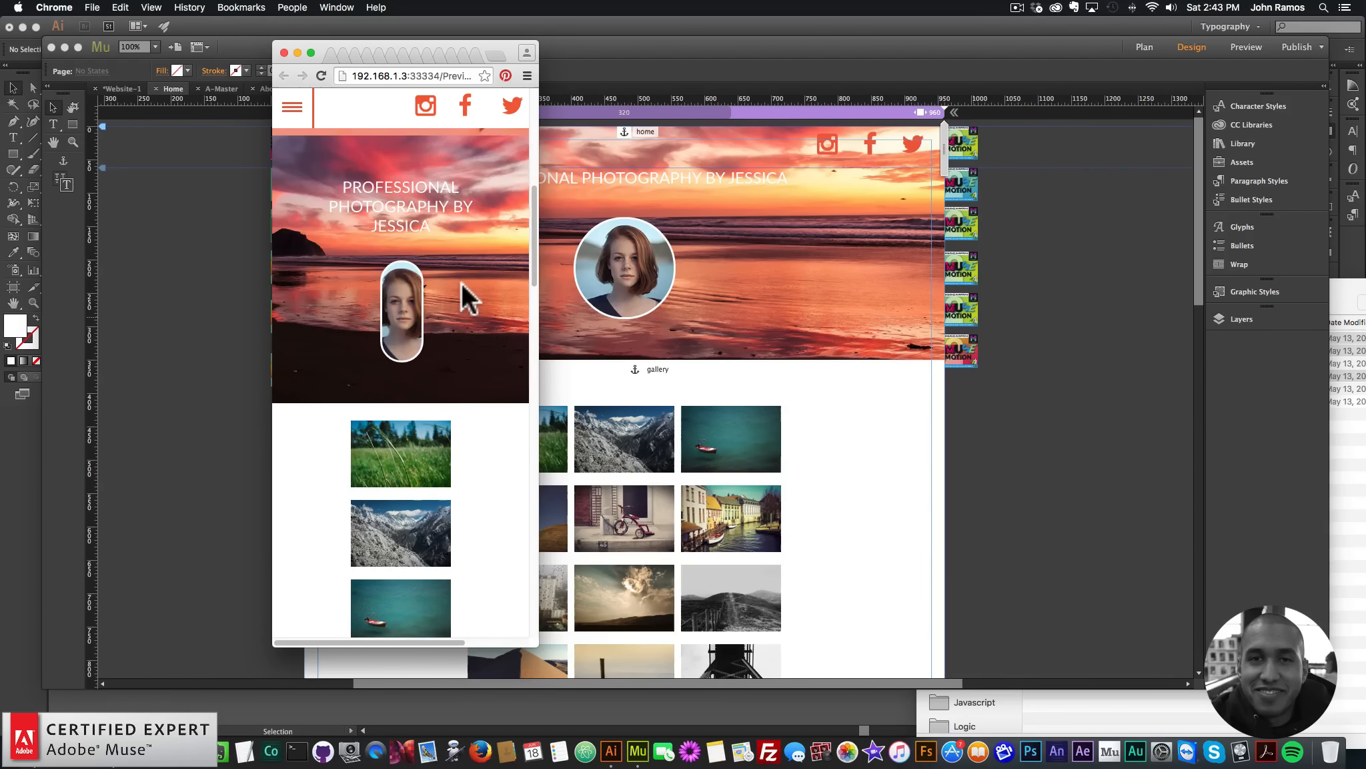
left_click(216, 303)
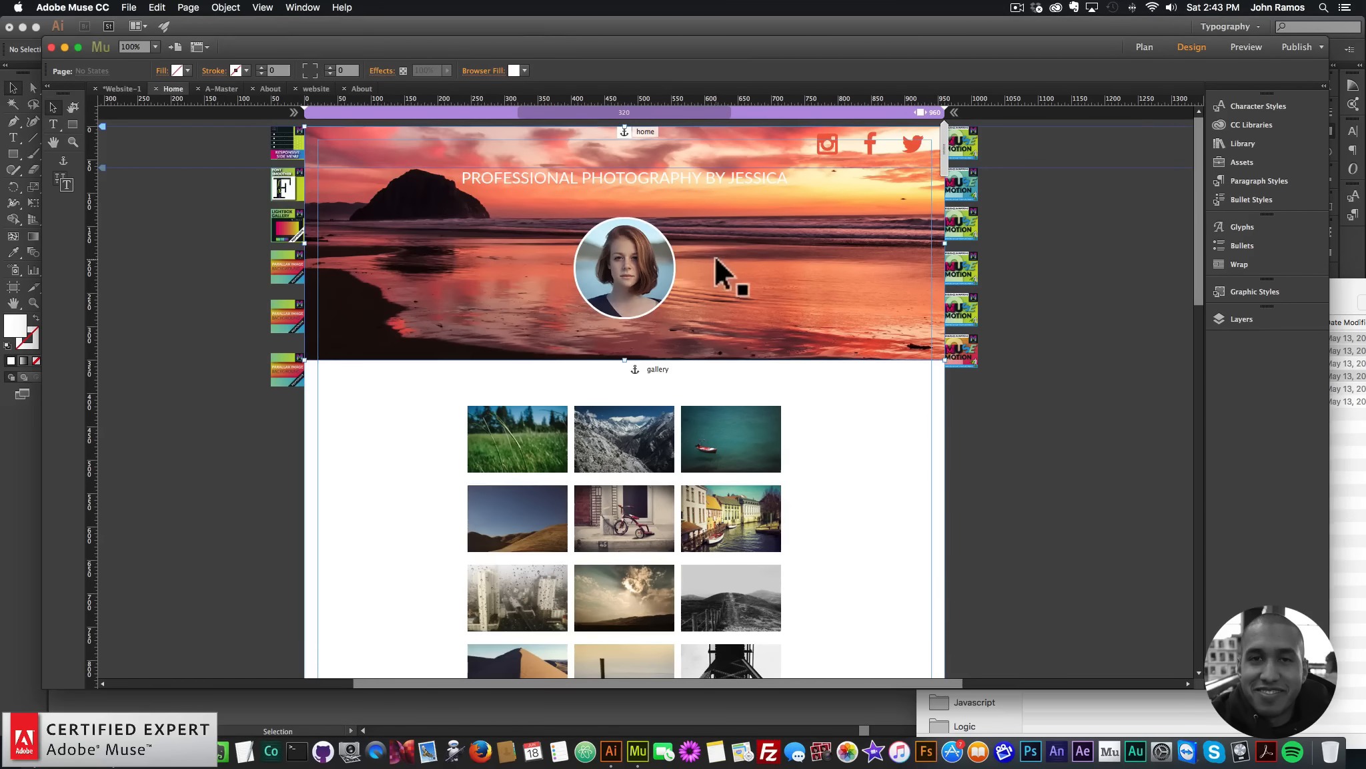
Step: Preview the Home page again at phone width, examine the portrait, gallery, service icons and contact form, and return to Adobe Muse
left_click(216, 253)
left_click(129, 8)
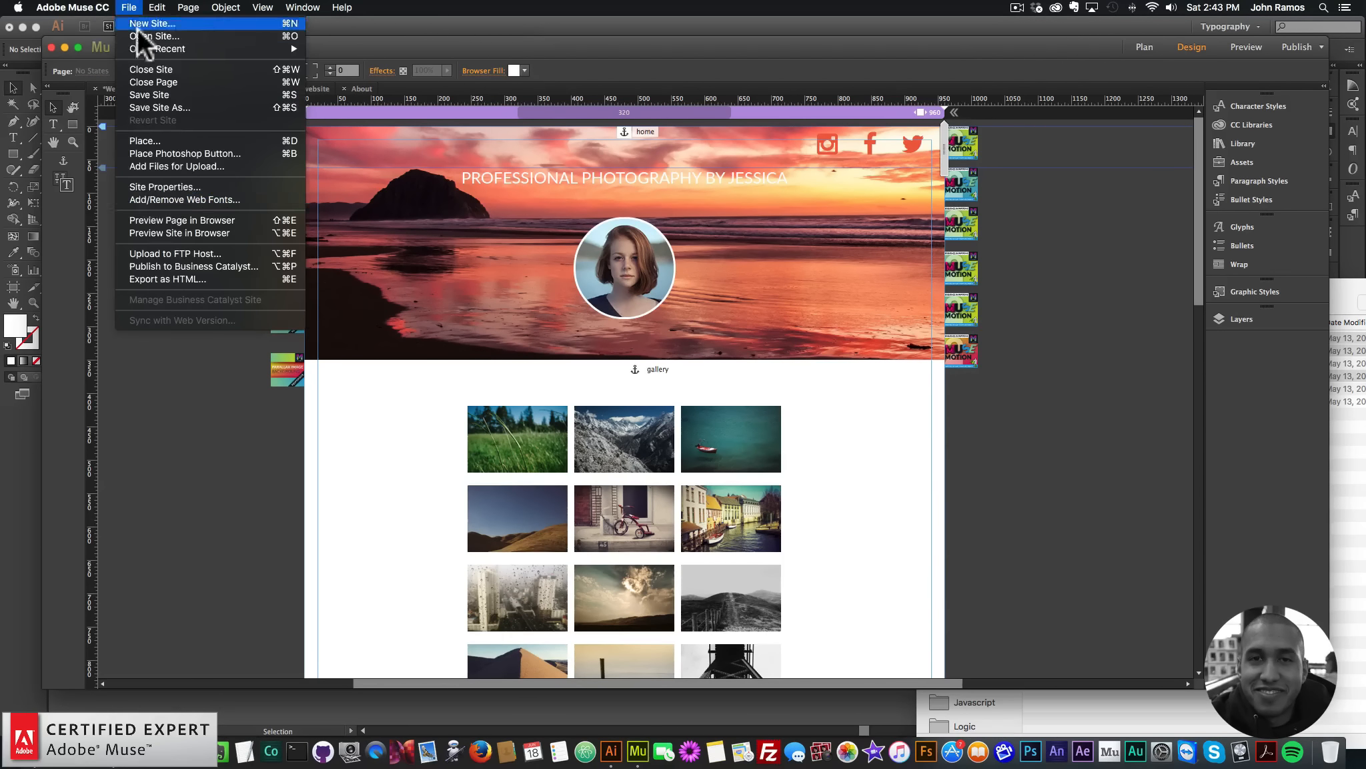
left_click(155, 214)
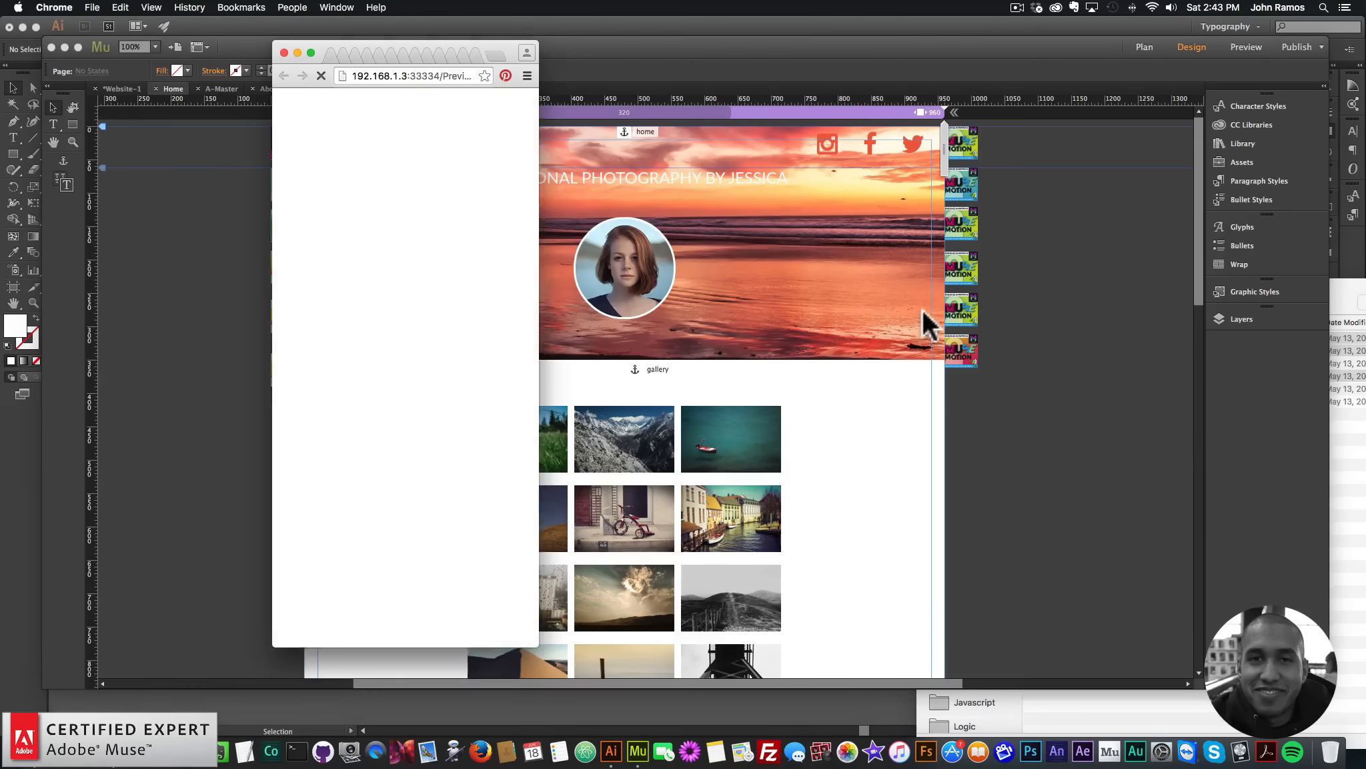
scroll(457, 307, "down", 3)
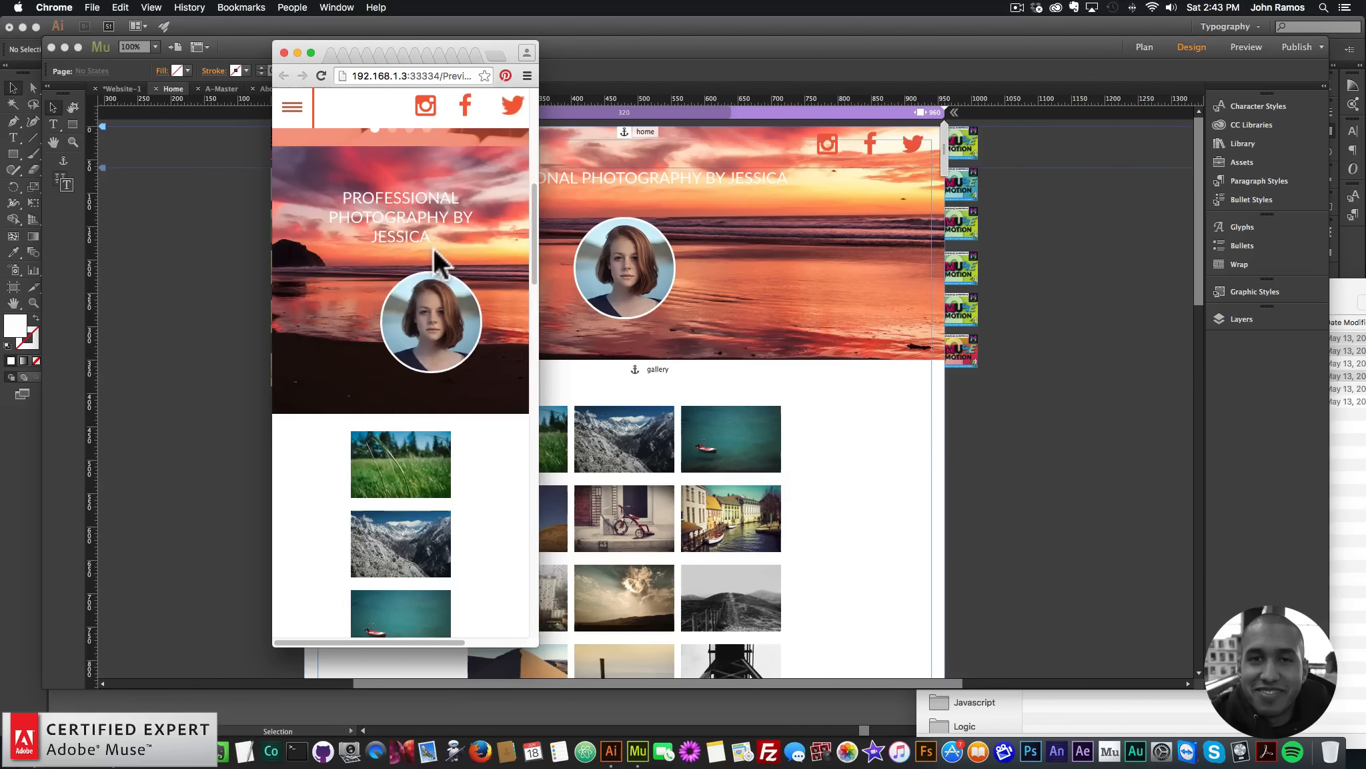
scroll(431, 252, "down", 5)
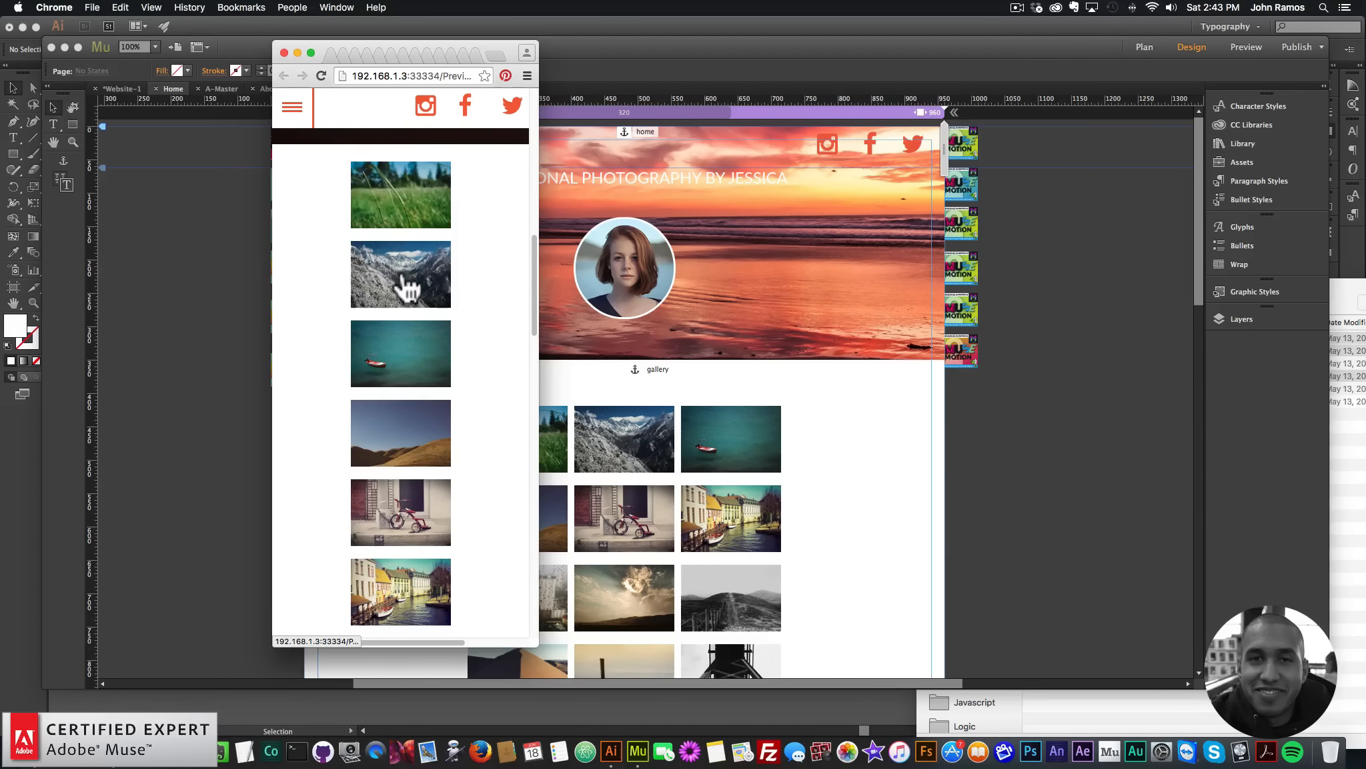
scroll(405, 280, "down", 10)
scroll(479, 255, "down", 10)
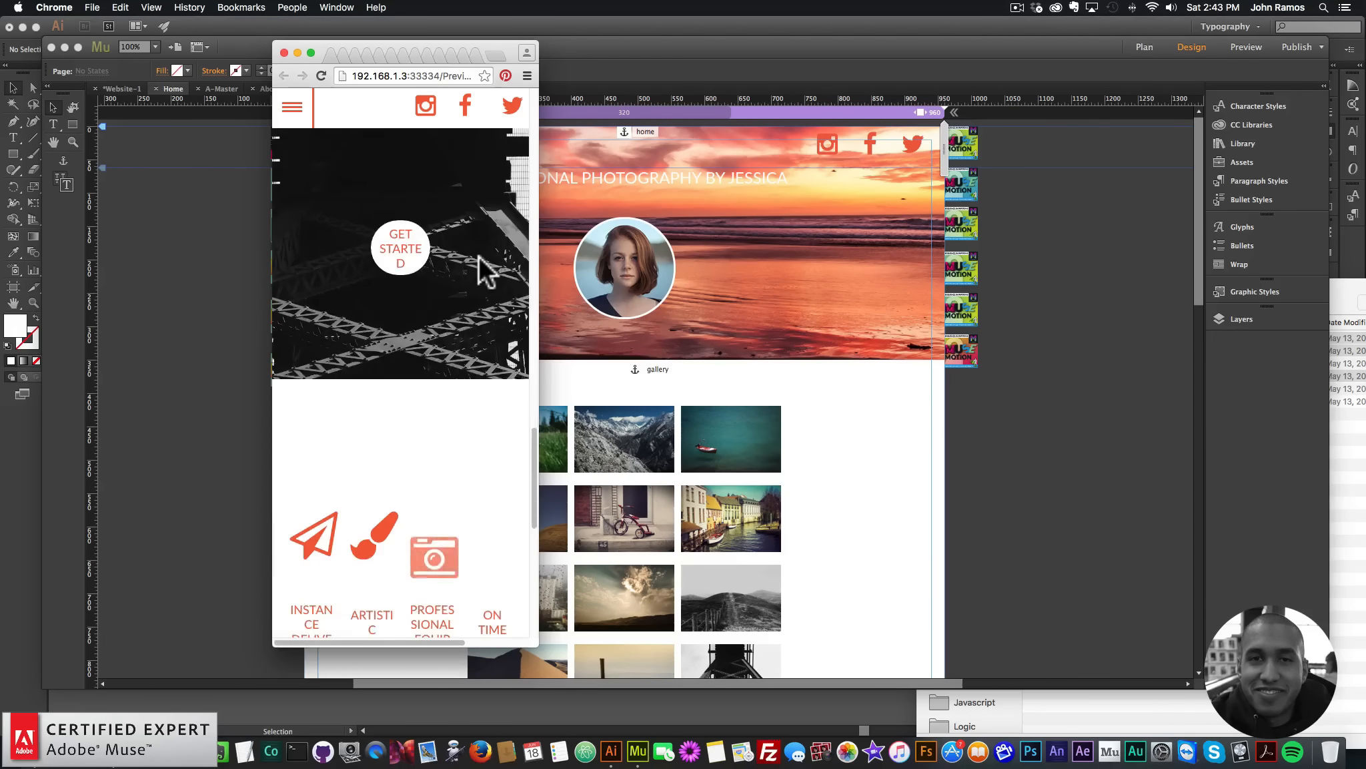
scroll(398, 448, "down", 3)
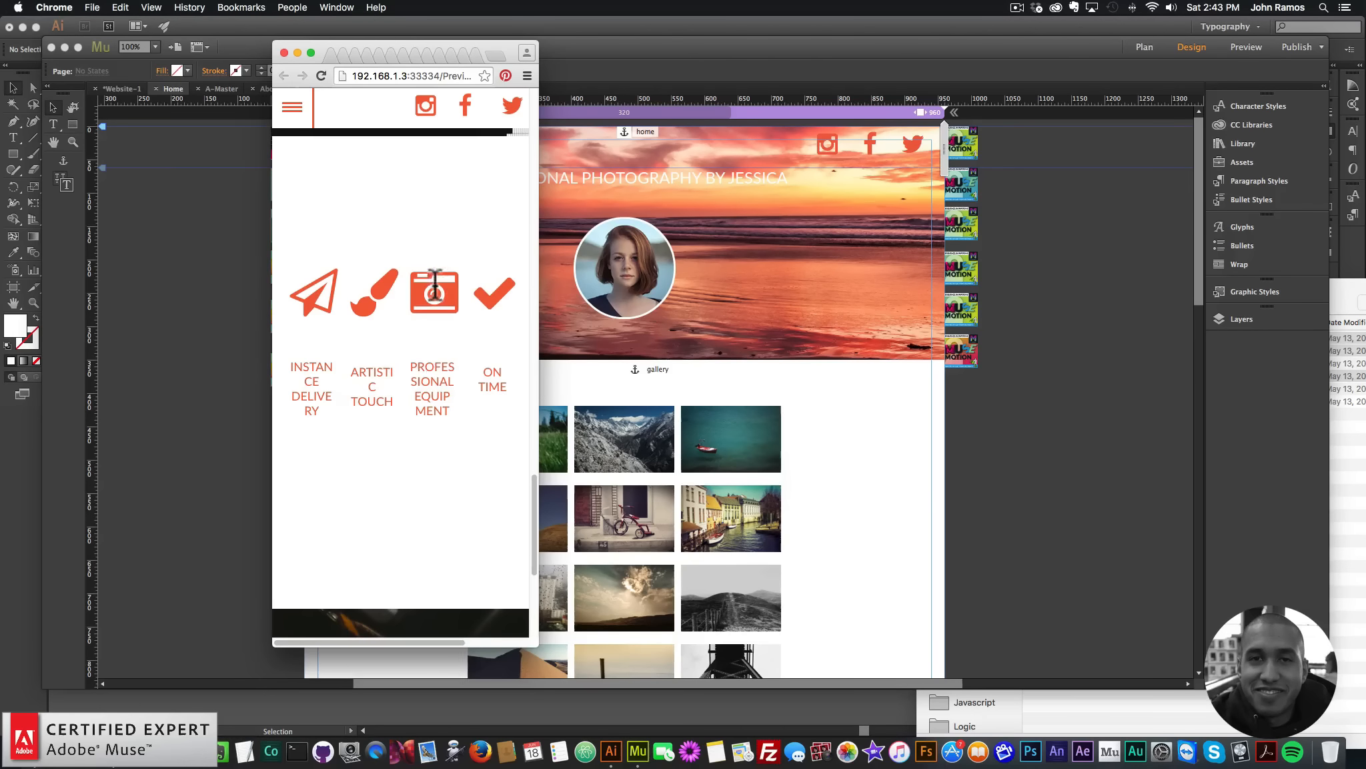
scroll(423, 387, "down", 2)
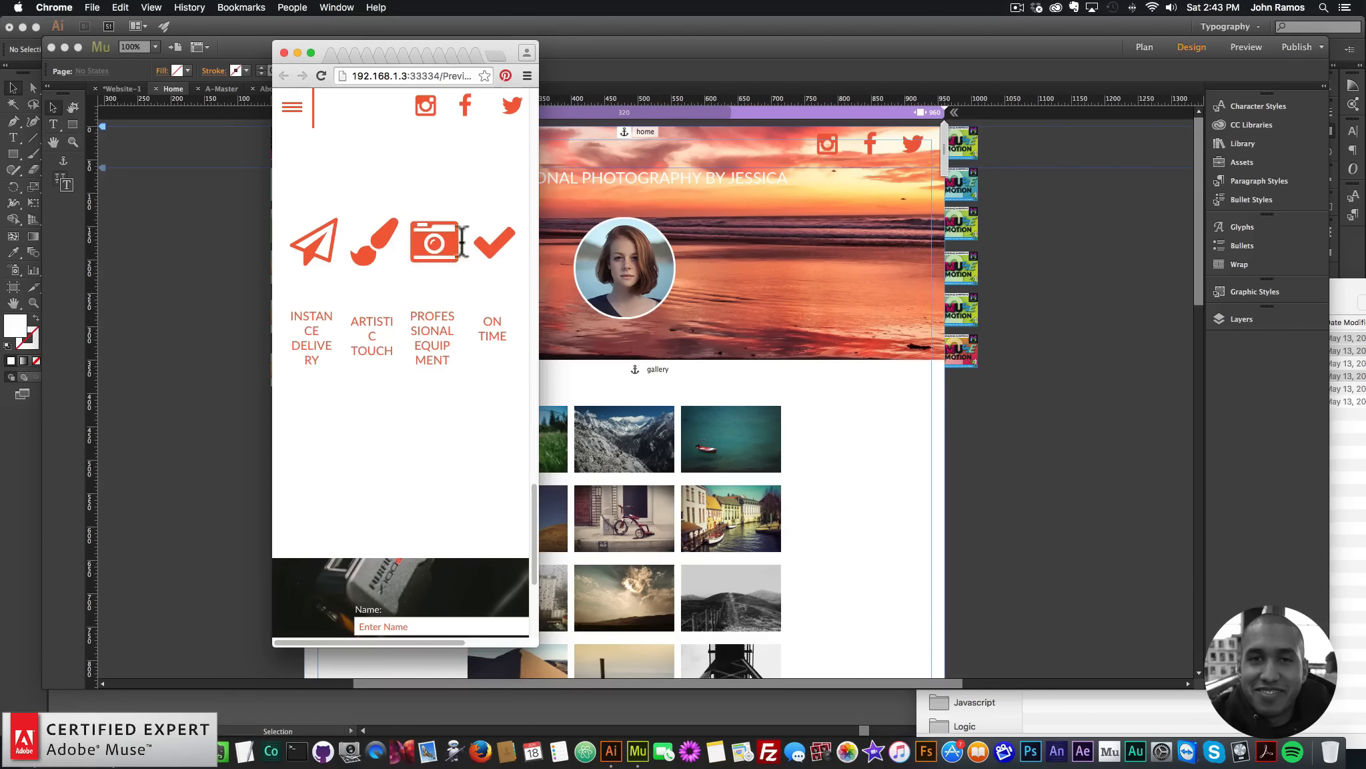
scroll(442, 287, "down", 8)
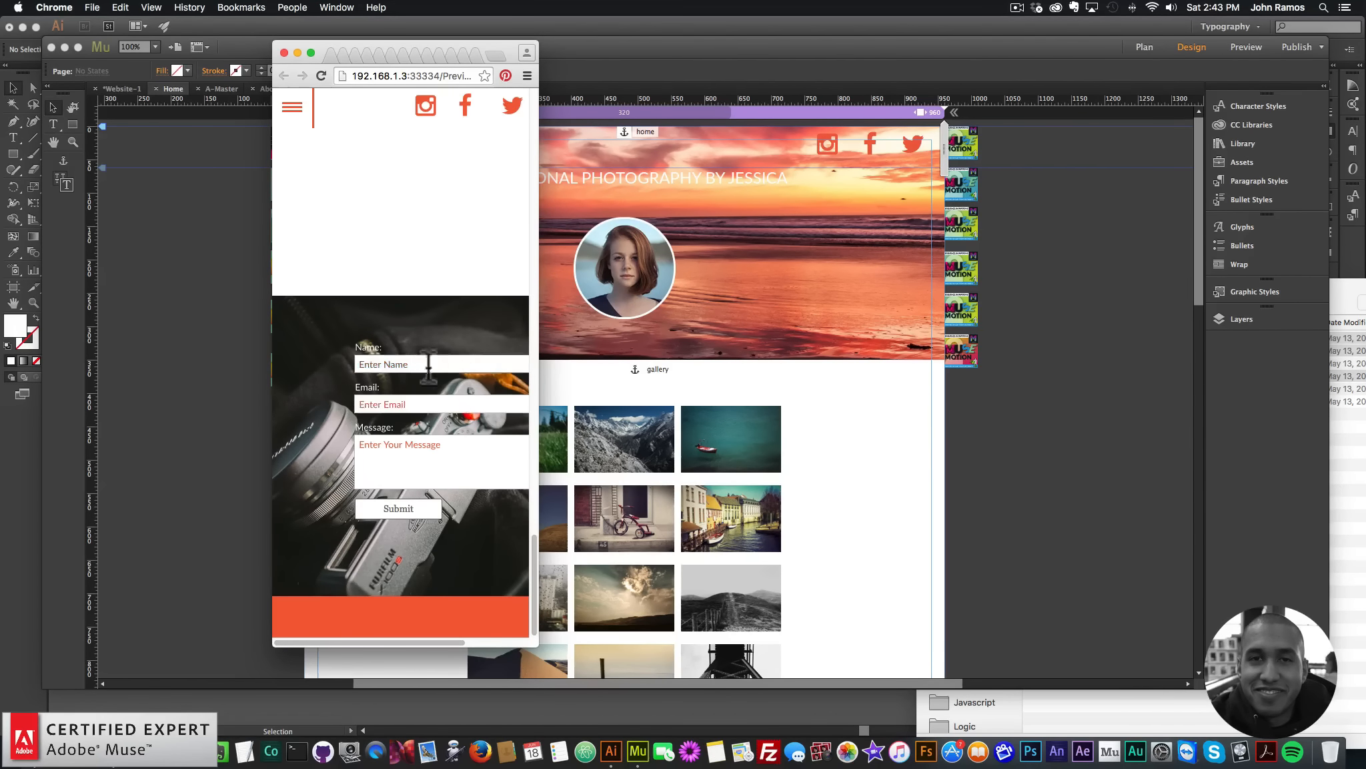
left_click(201, 304)
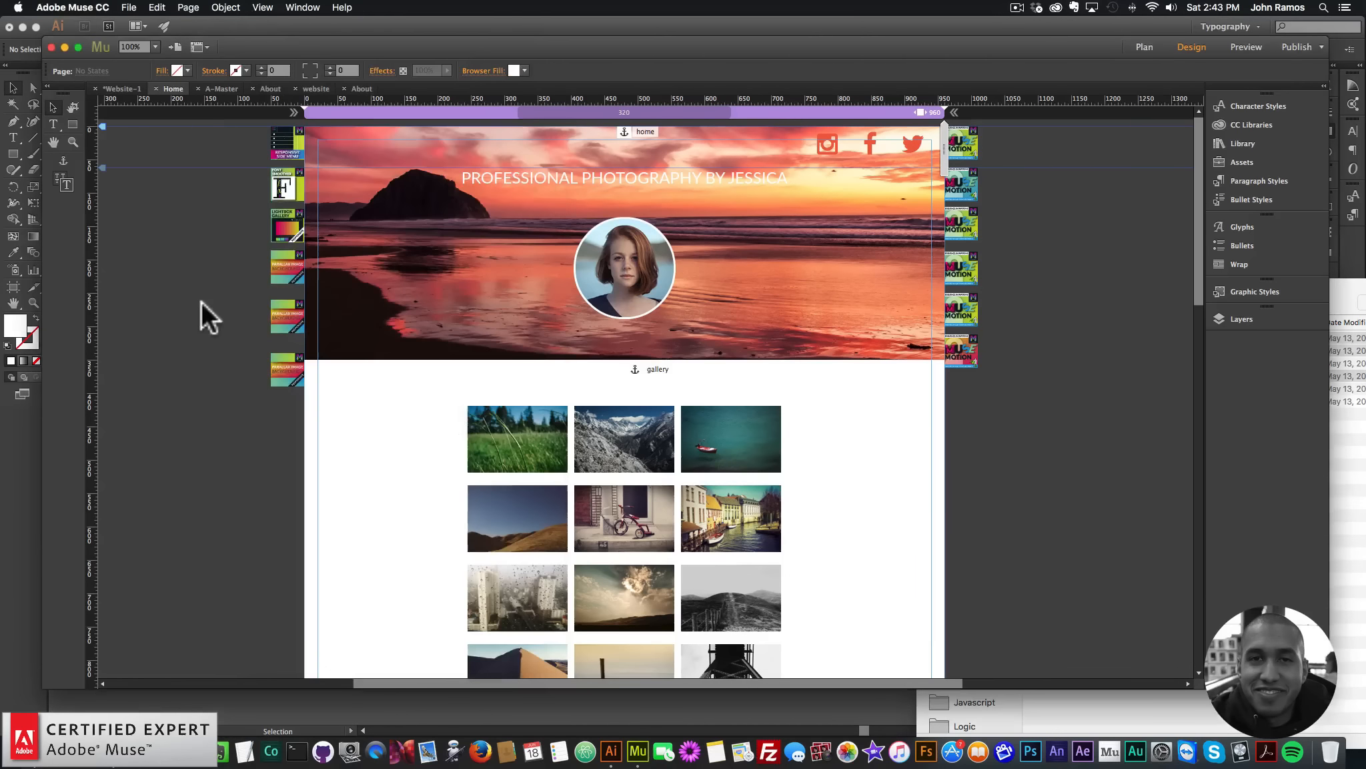
Step: Duplicate the Home page's hero headline over the gallery and set the copy's selected text to size 72
left_click(664, 182)
key("super+c")
key("super+v")
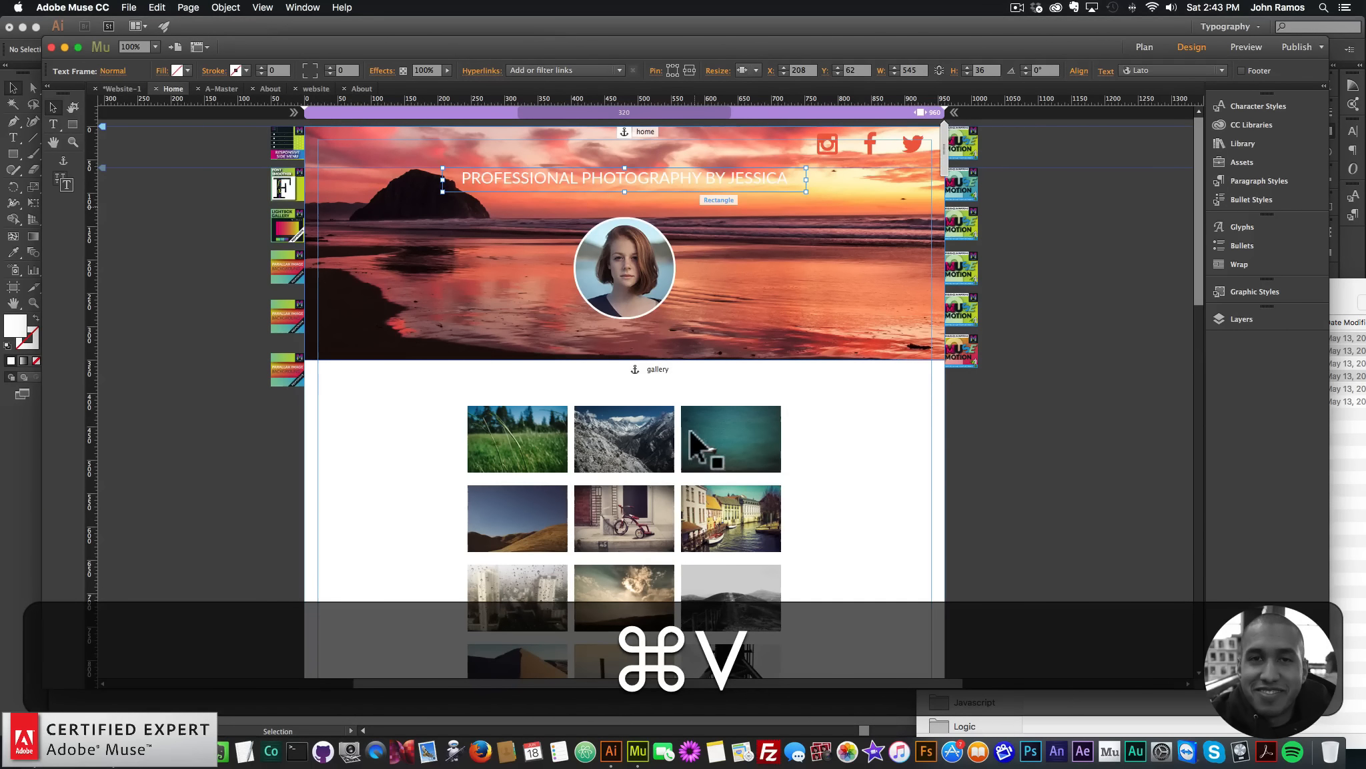
double_click(651, 394)
left_click_drag(766, 392, 437, 370)
left_click(325, 69)
left_click(340, 276)
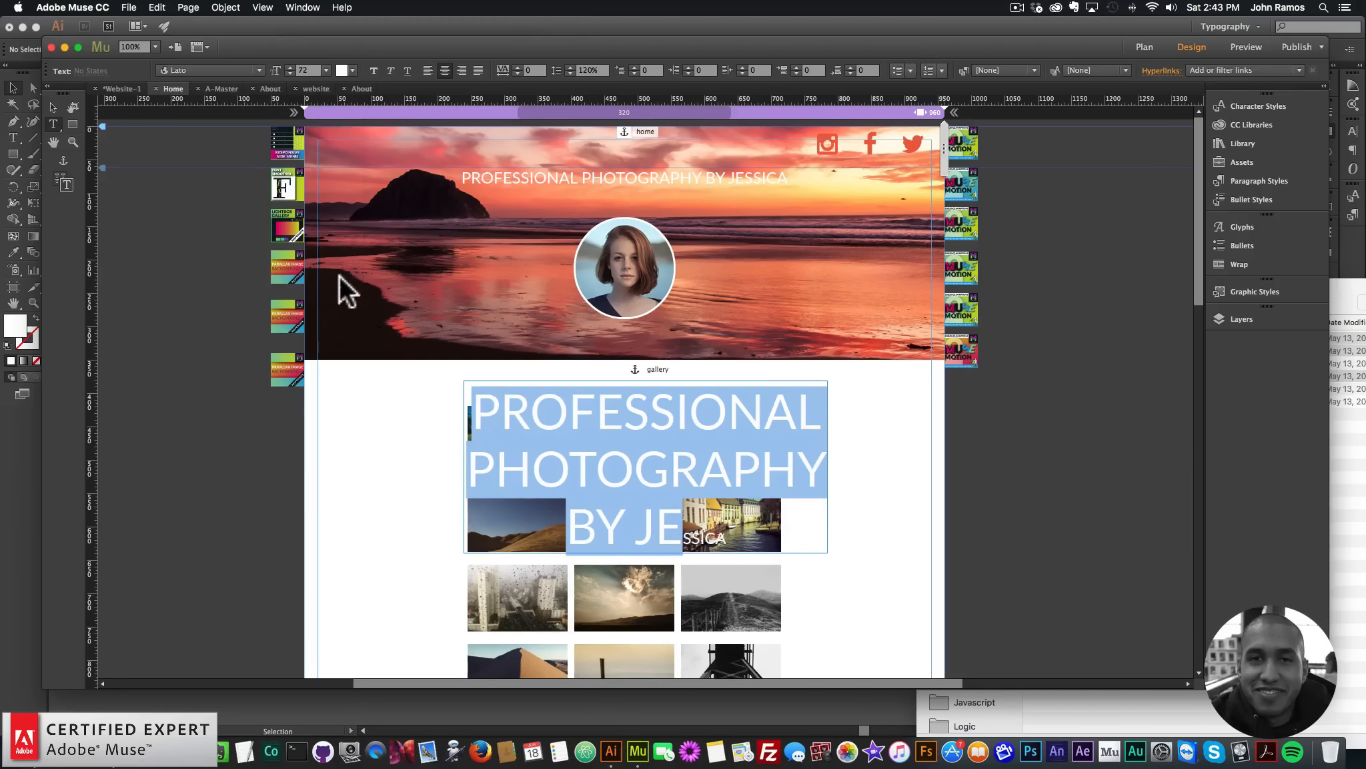
Step: Set the copied headline above the gallery to size 36 in the orange-red swatch and replace its text with GALLERY
left_click(326, 69)
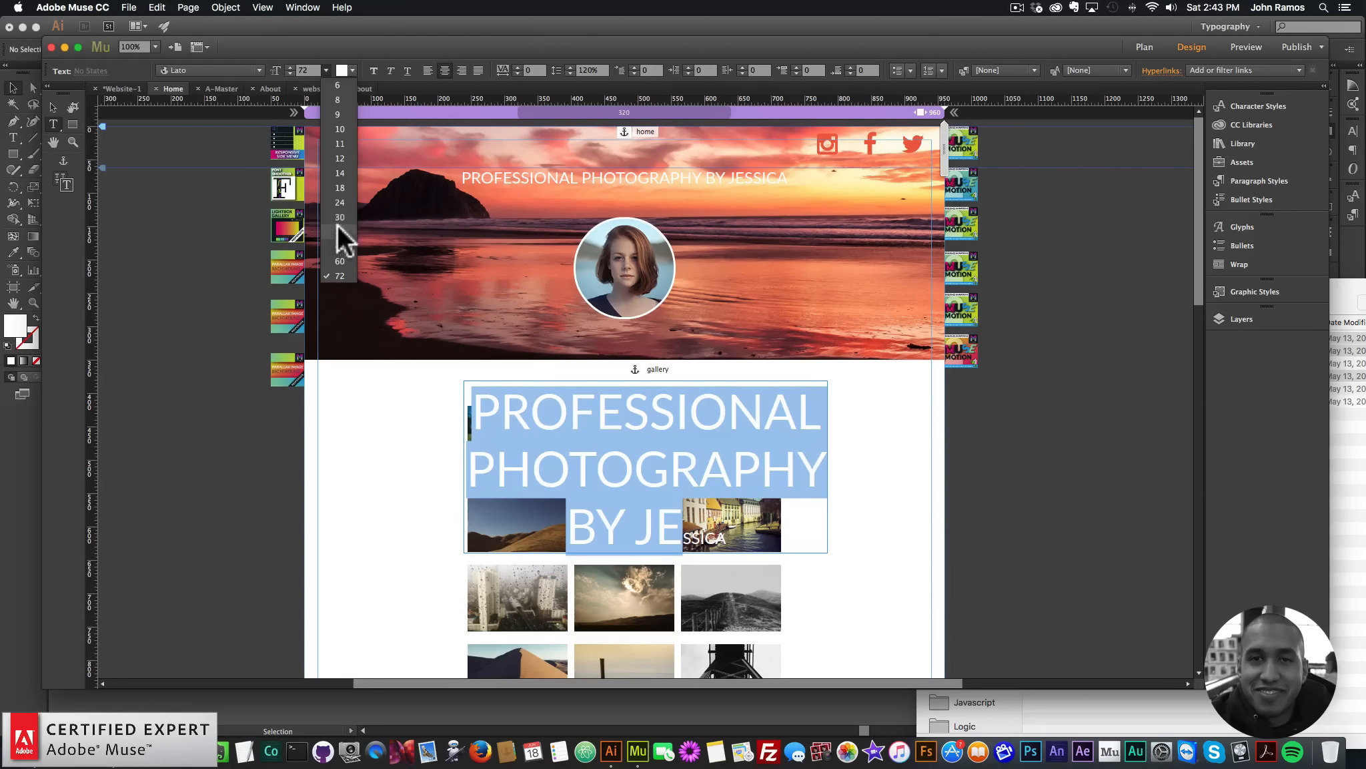
left_click(340, 231)
left_click(344, 70)
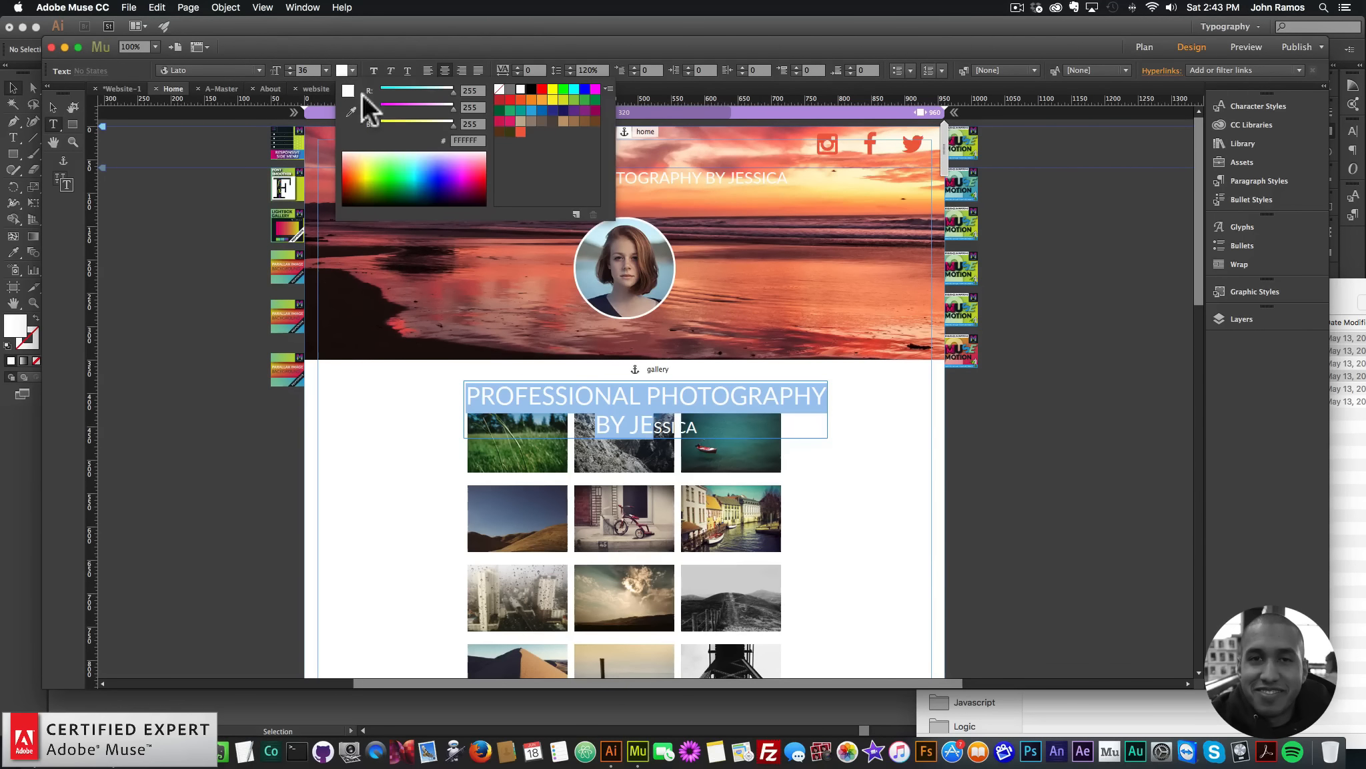
left_click(521, 130)
type("GALLE")
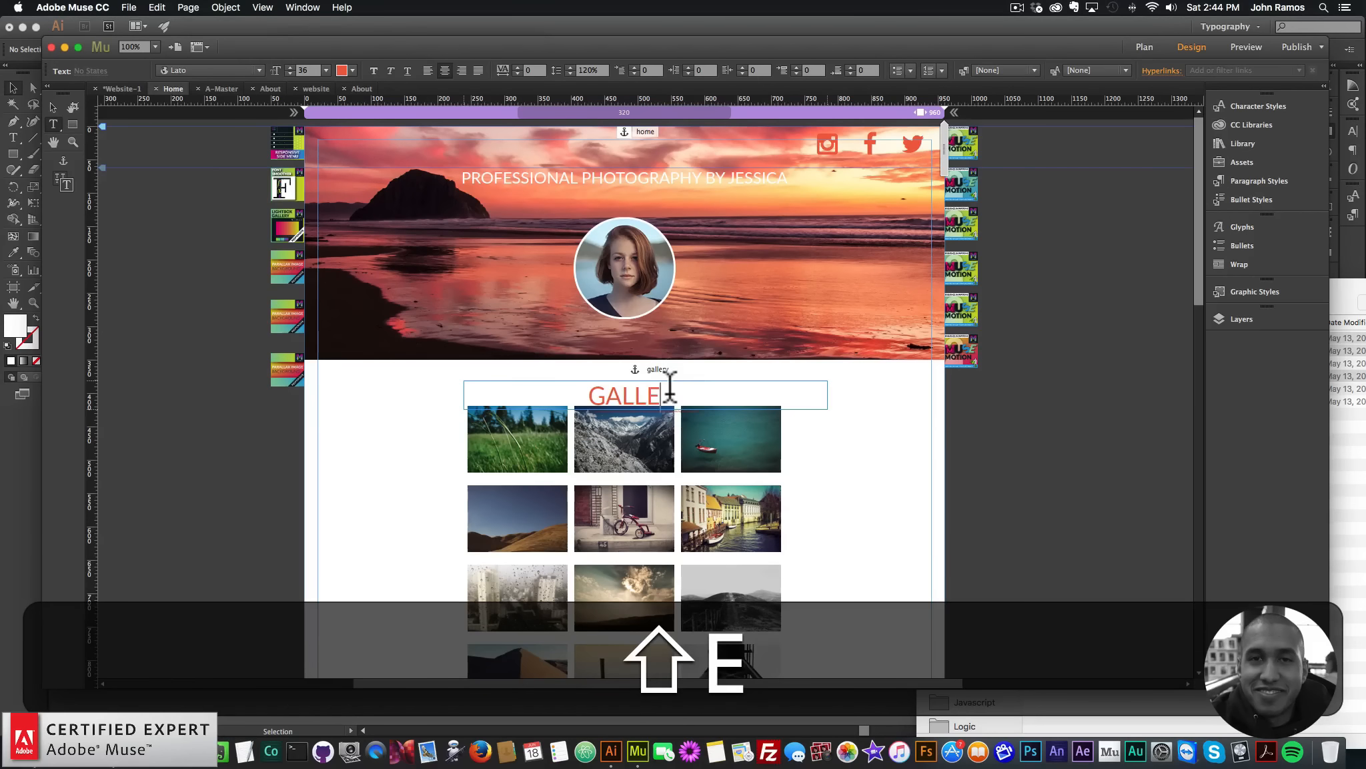
key("shift+super+a")
type("GALLERY")
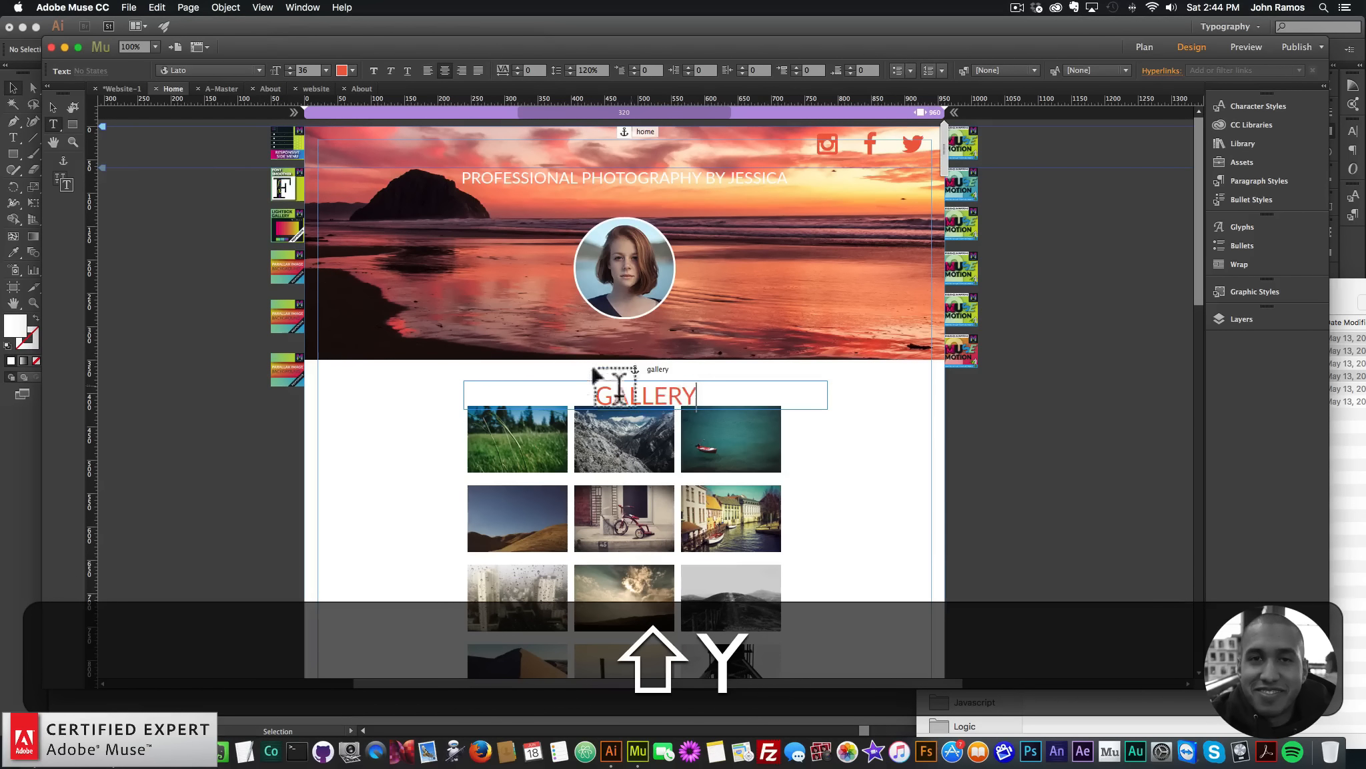
key("shift+super+a")
Step: Set the letter tracking of the whole GALLERY heading to 5
key("super+a")
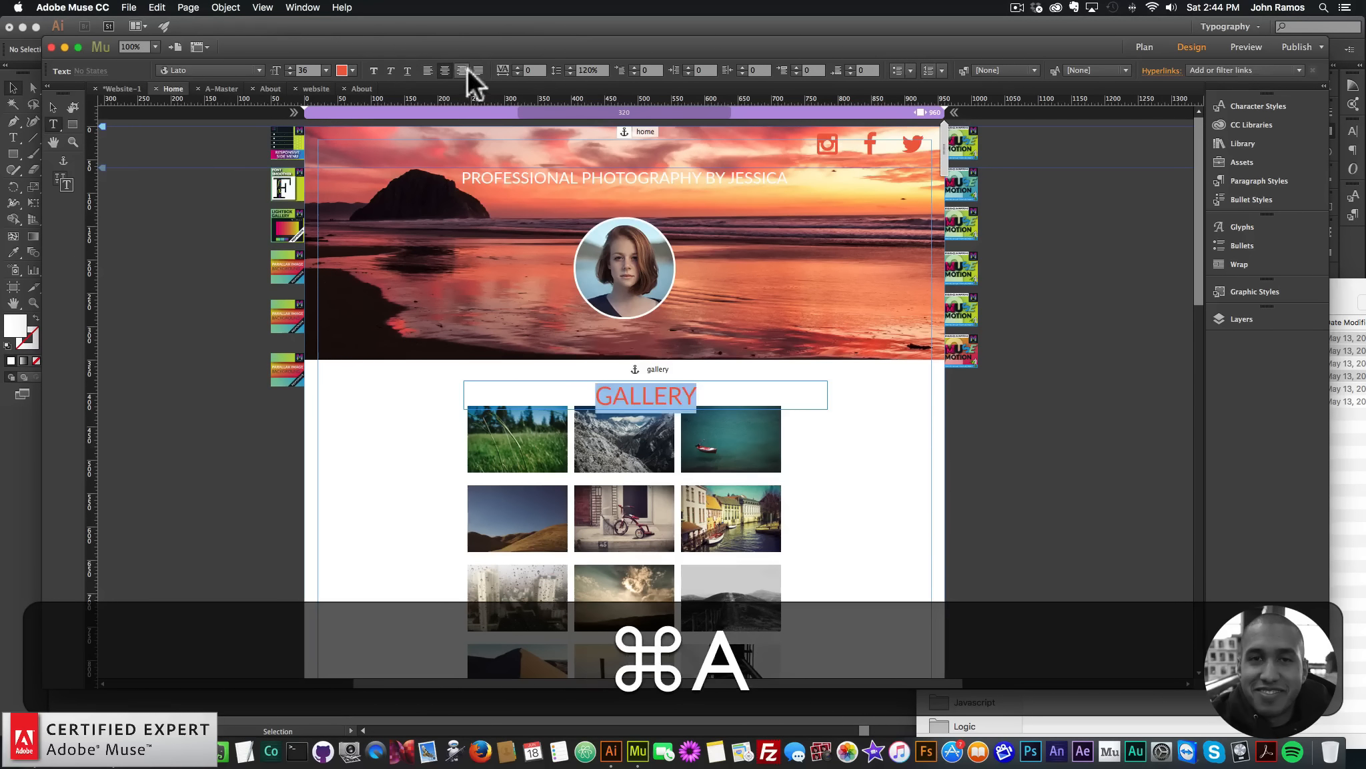
left_click(516, 67)
left_click(516, 66)
left_click(517, 67)
left_click(517, 67)
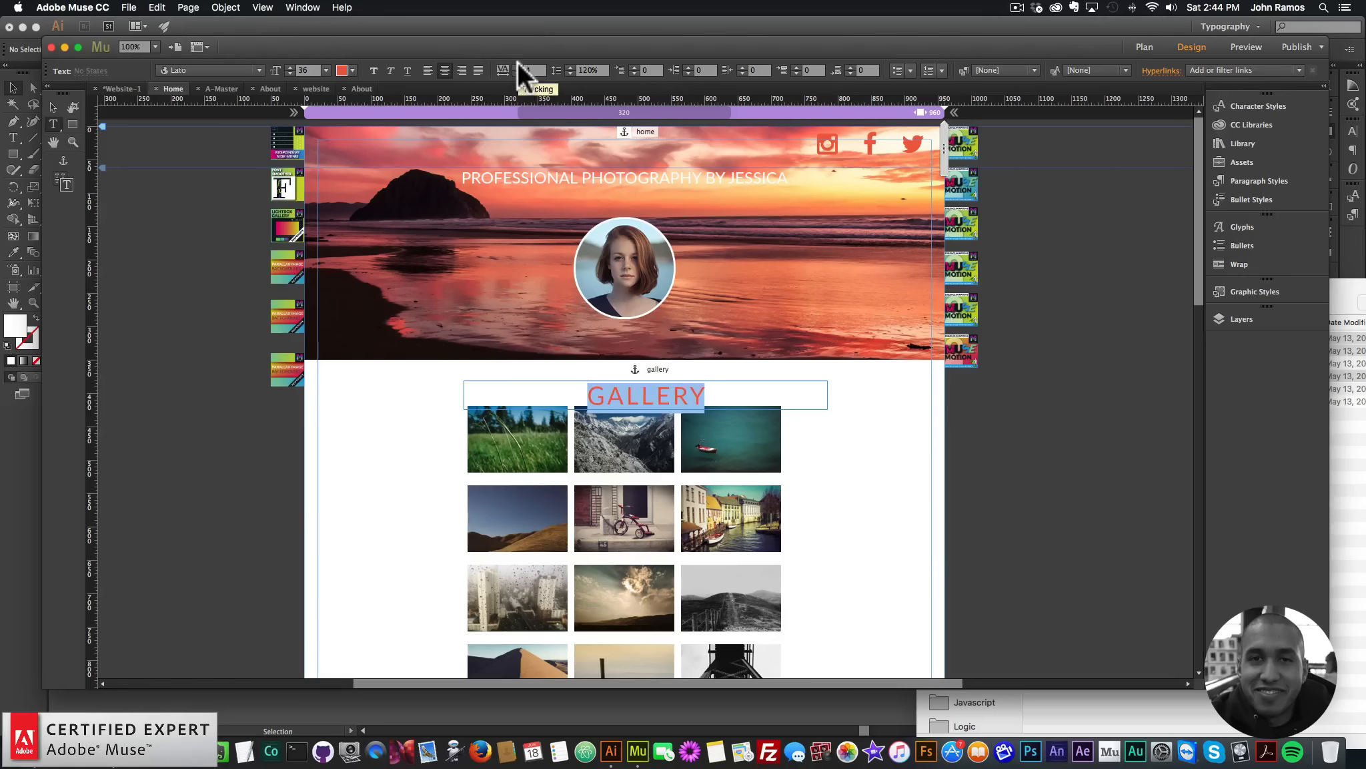
left_click(517, 65)
left_click(1104, 473)
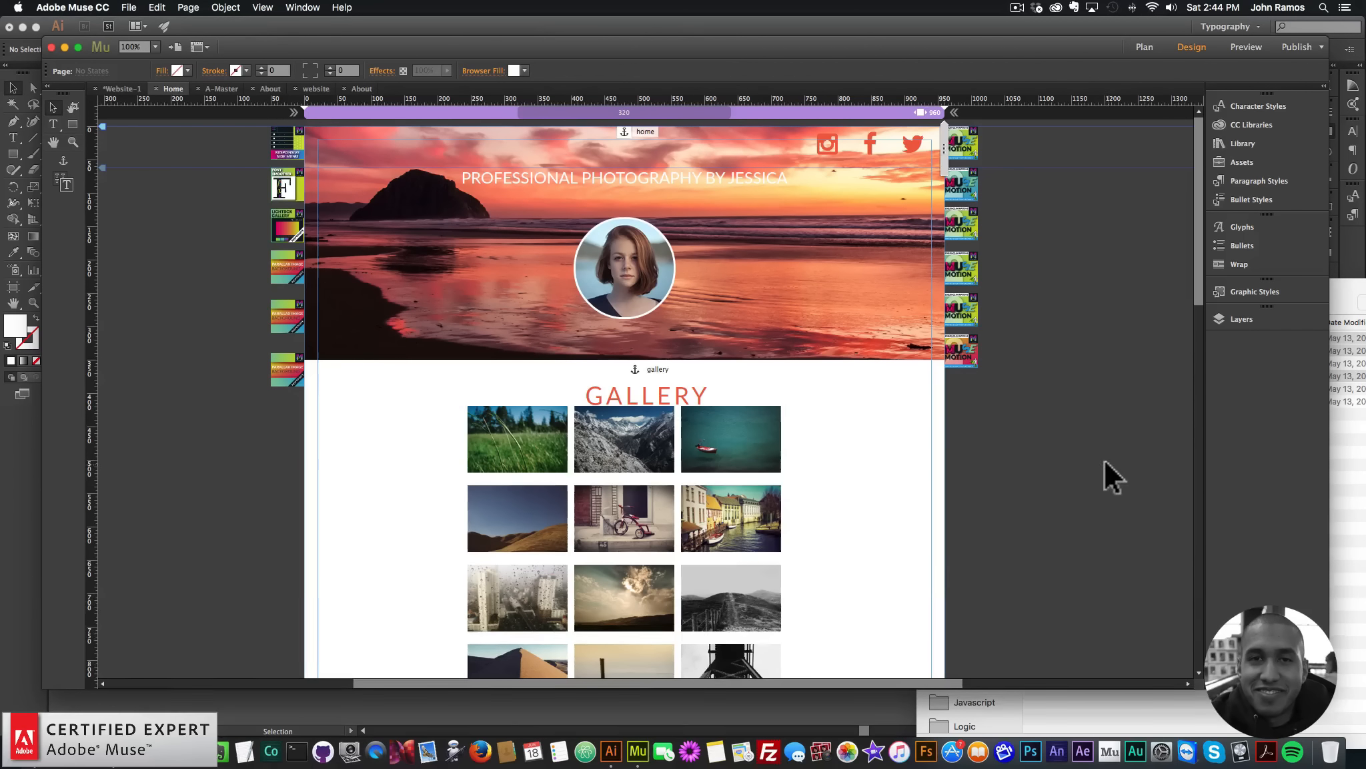
Step: Center the GALLERY heading horizontally on the page and move it down 10 px to Y 391
key("super+minus")
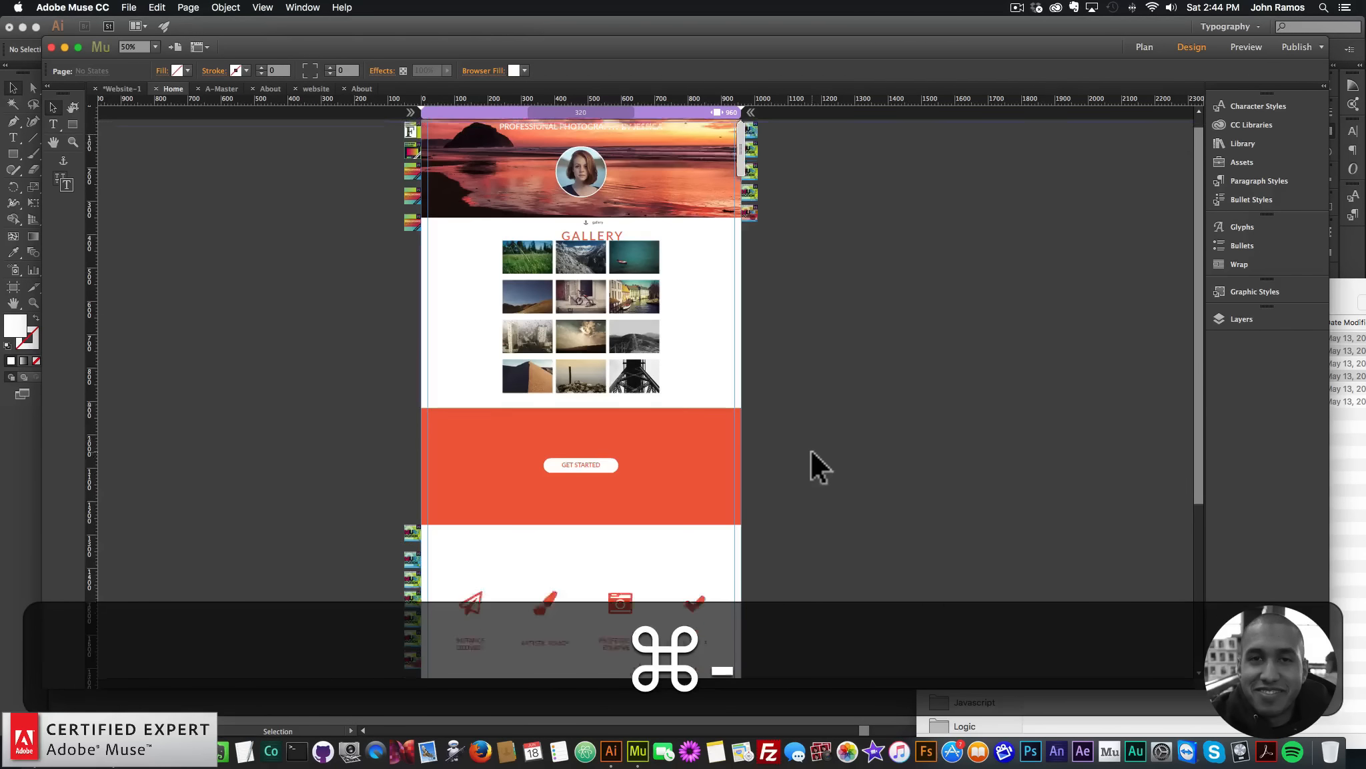
scroll(810, 447, "down", 2)
key("super+minus")
left_click_drag(618, 218, 455, 512)
mouse_move(545, 305)
left_mouse_down()
mouse_move(542, 326)
mouse_move(542, 313)
left_mouse_up()
left_click(615, 253)
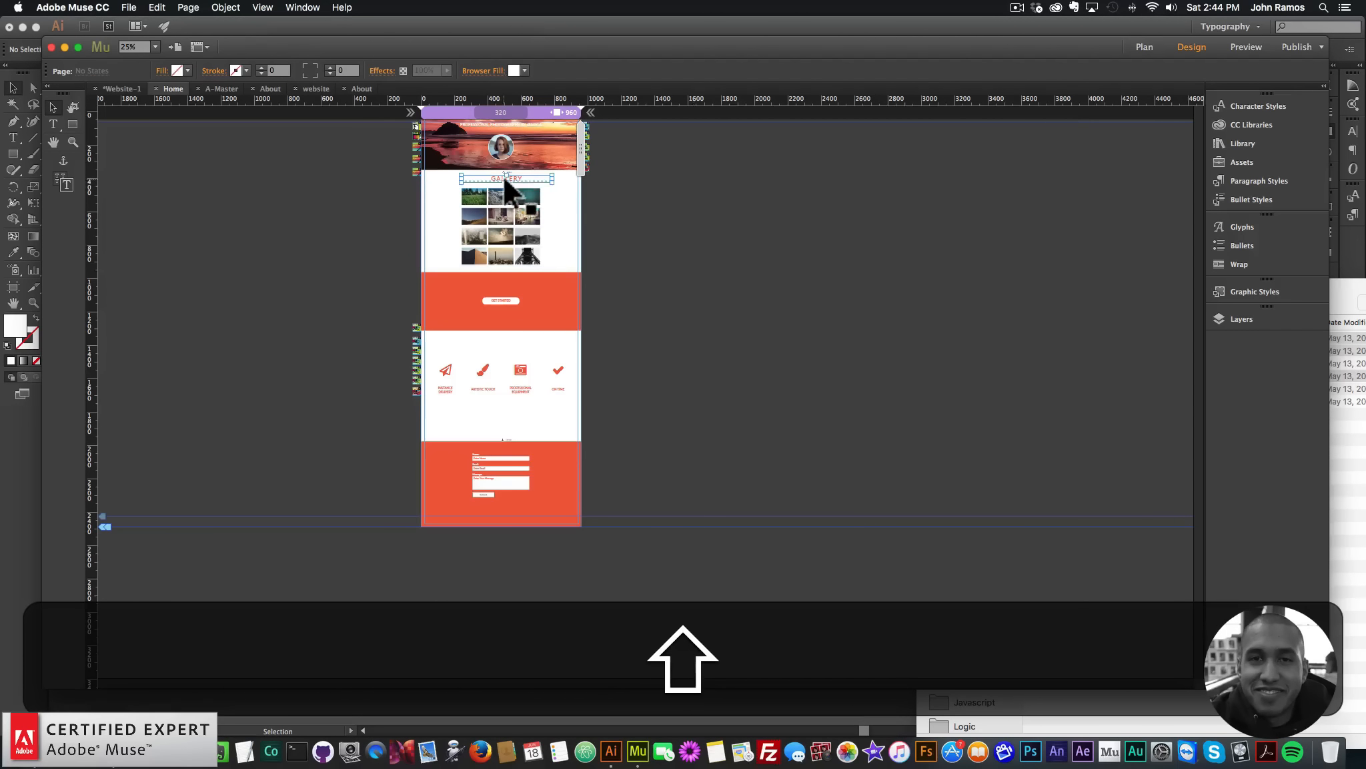
left_click(1079, 70)
left_click(1194, 200)
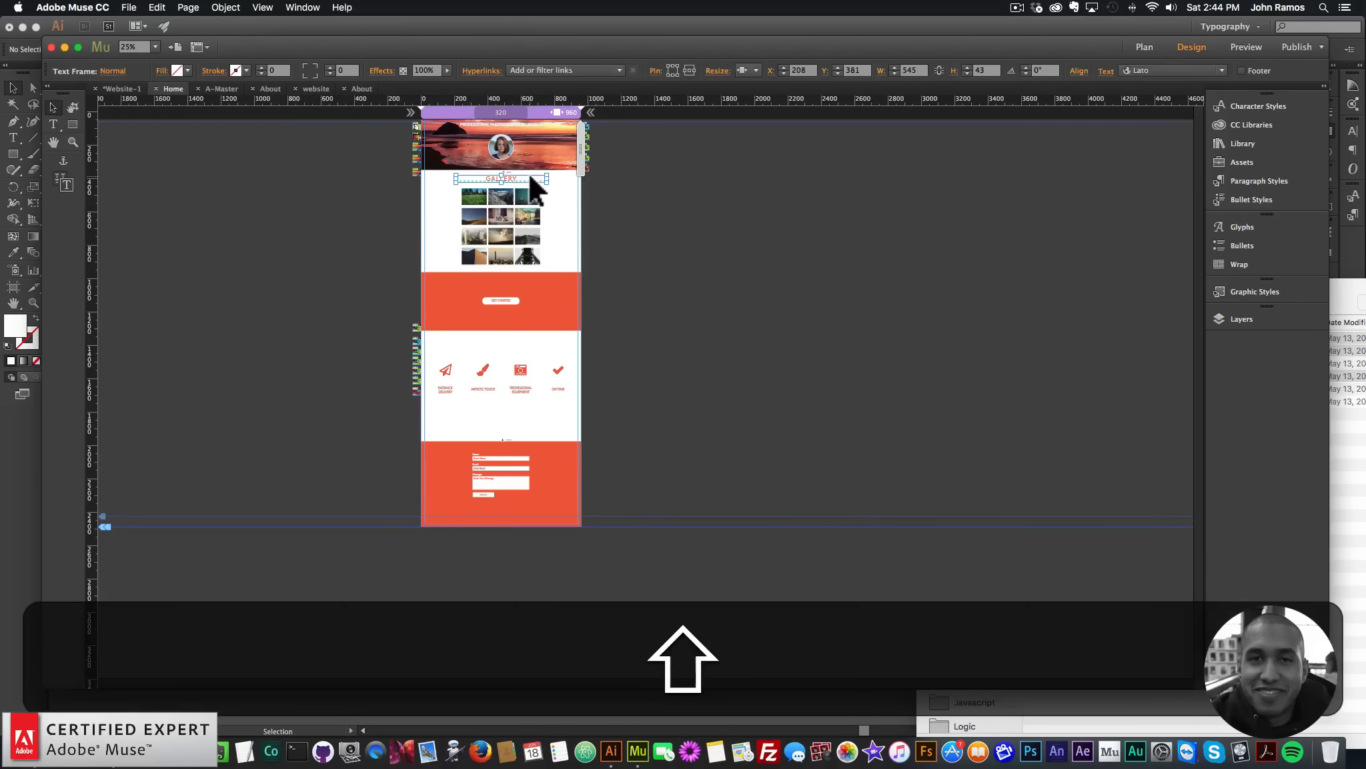
key("shift+Down")
Step: Paste a copy of the GALLERY heading at the top of the contact section and move the contact form down to Y 2086
key("super+v")
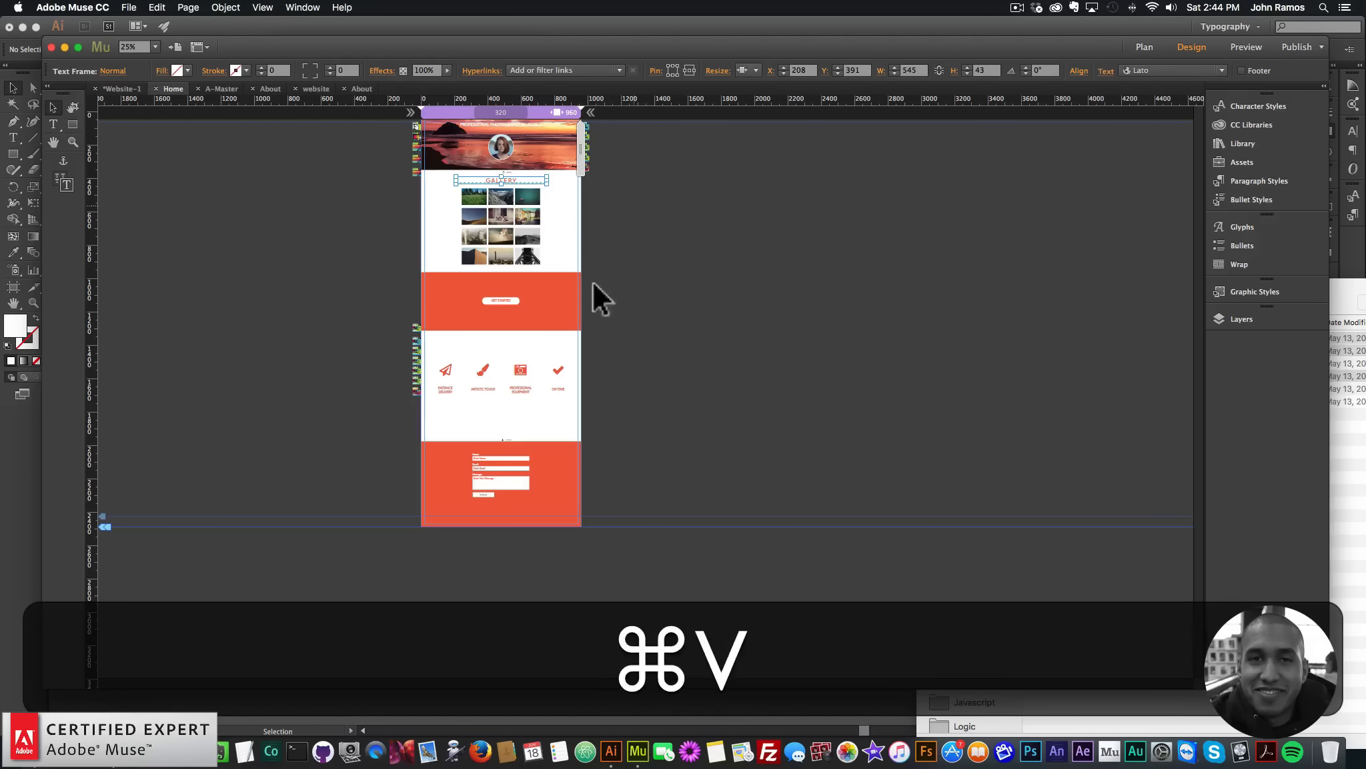
left_click_drag(644, 388, 510, 445)
left_click(521, 469)
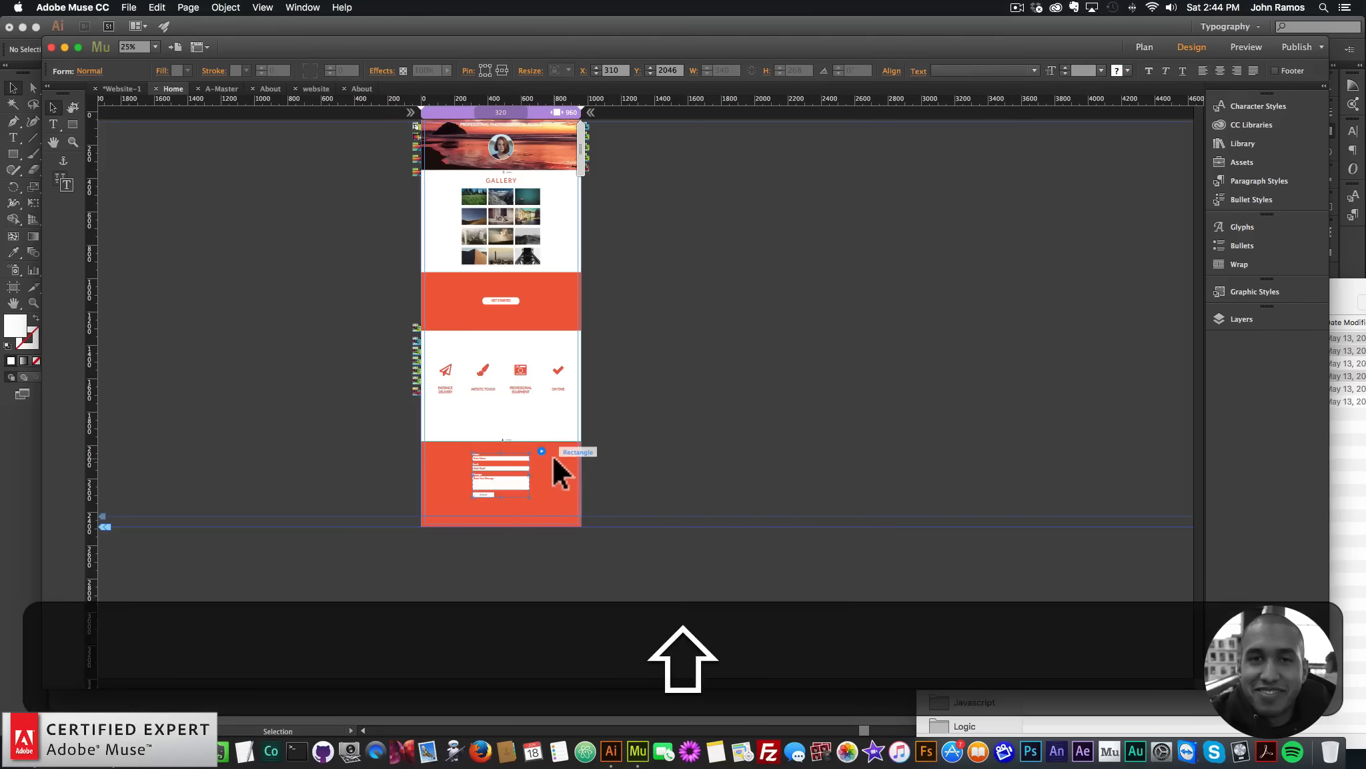
key("shift+Down")
key("shift+Down")
key("shift+Down")
key("shift+Down")
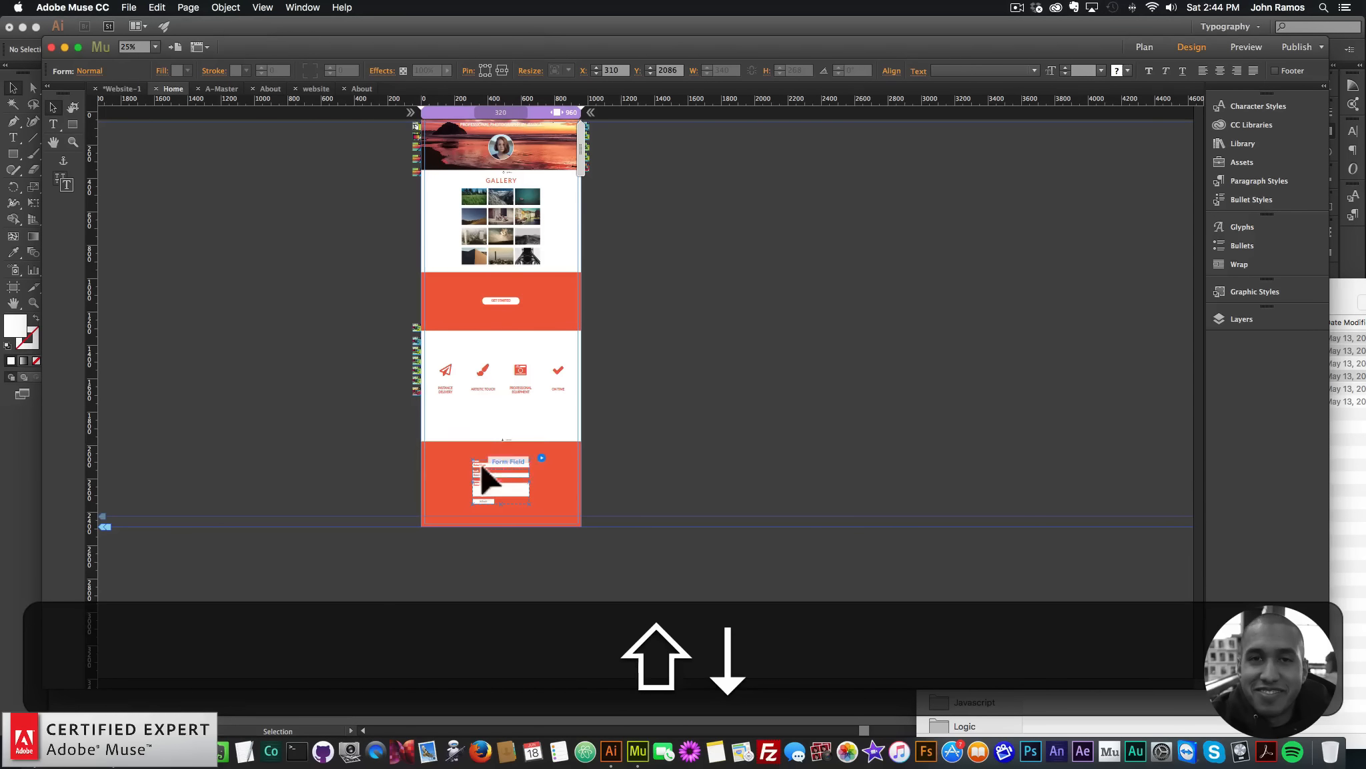
Step: Change the pasted heading's text to CONTACT and color it white
left_click(503, 442)
double_click(524, 444)
key("super+a")
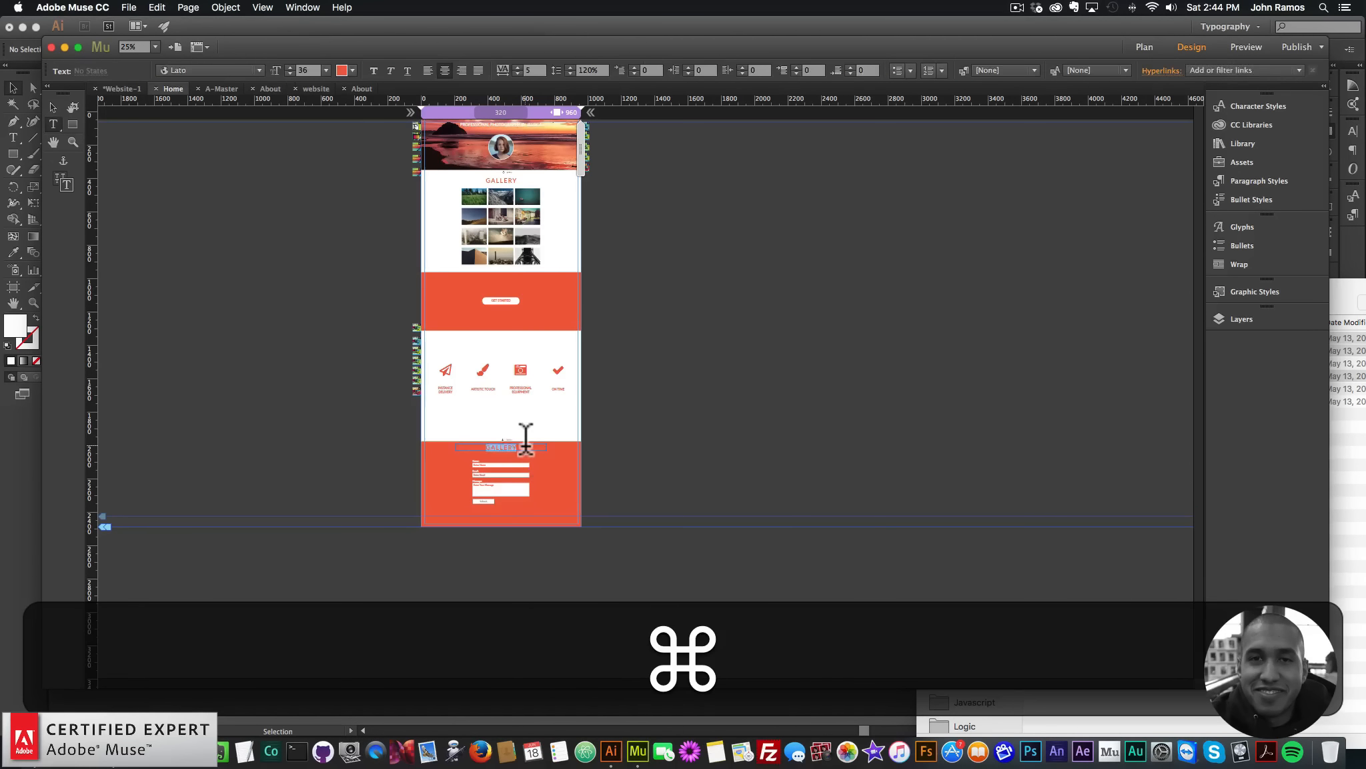
type("CONTACT")
key("shift+super+a")
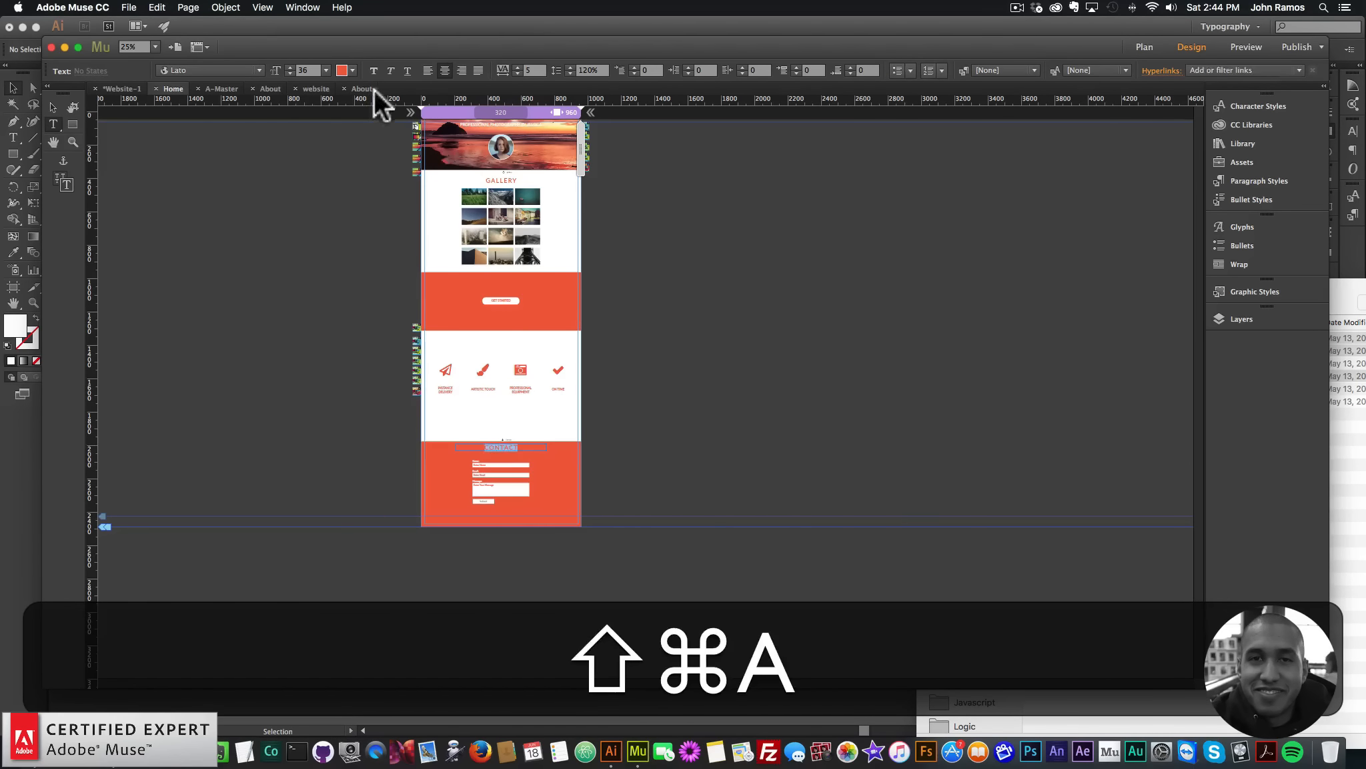
key("super+a")
left_click(342, 70)
left_click(518, 86)
left_click(53, 108)
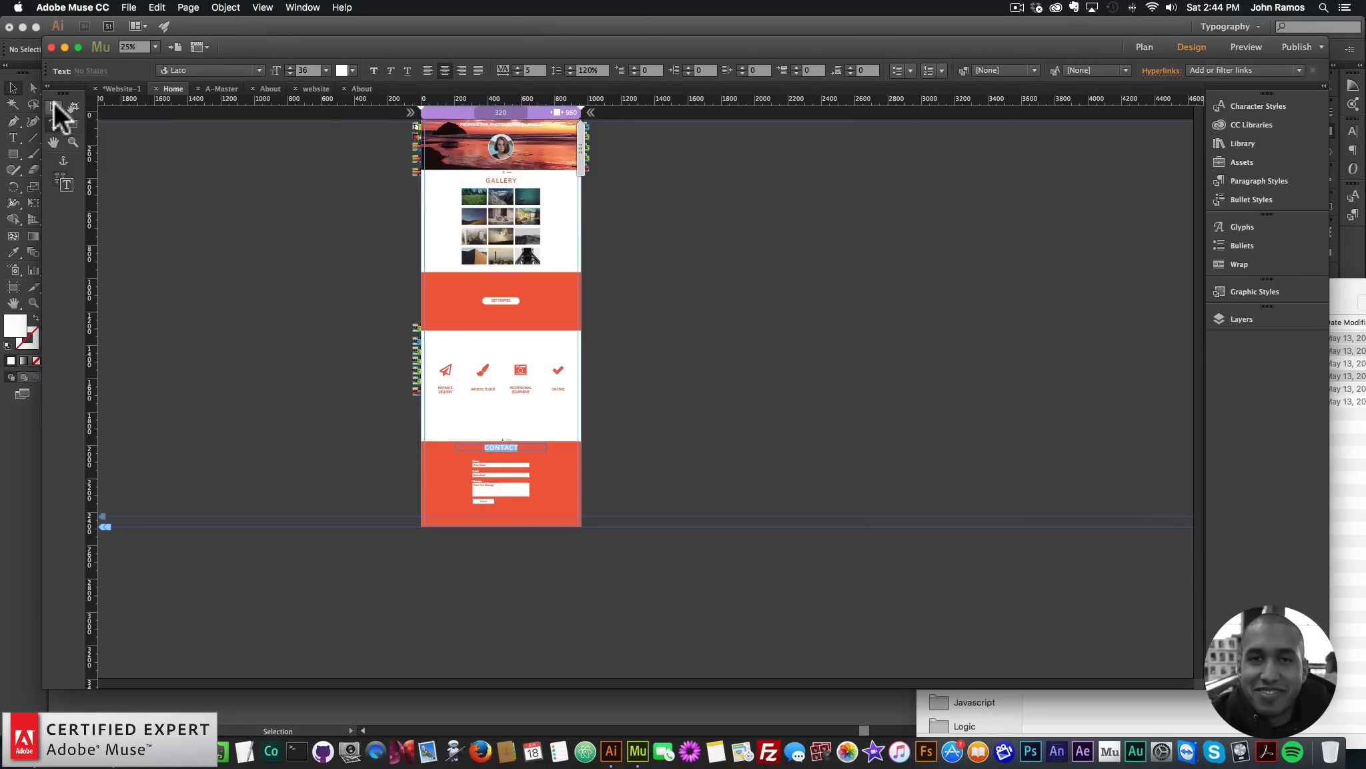
key("Escape")
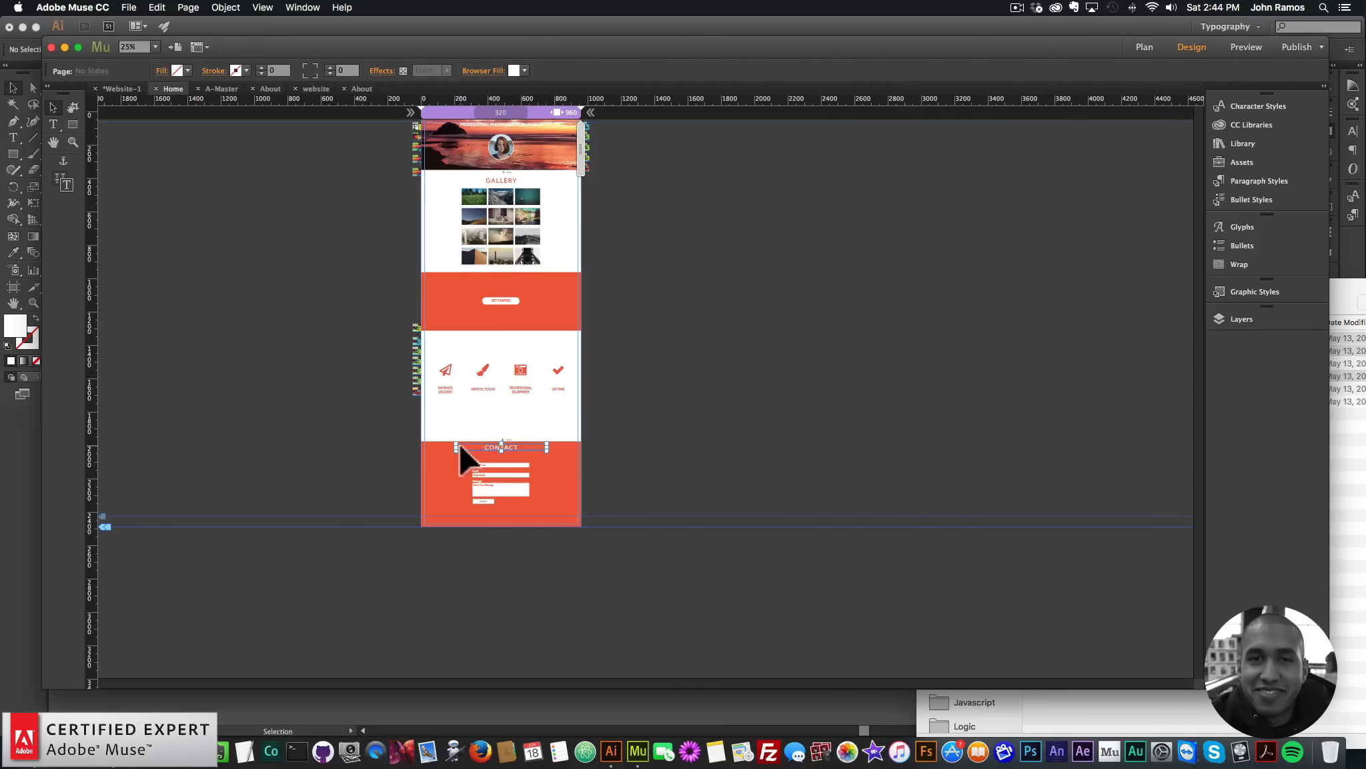
Step: Narrow the CONTACT text frame to about 464 px, center it horizontally on the page, and move it down about 20 px
left_click_drag(459, 443, 469, 447)
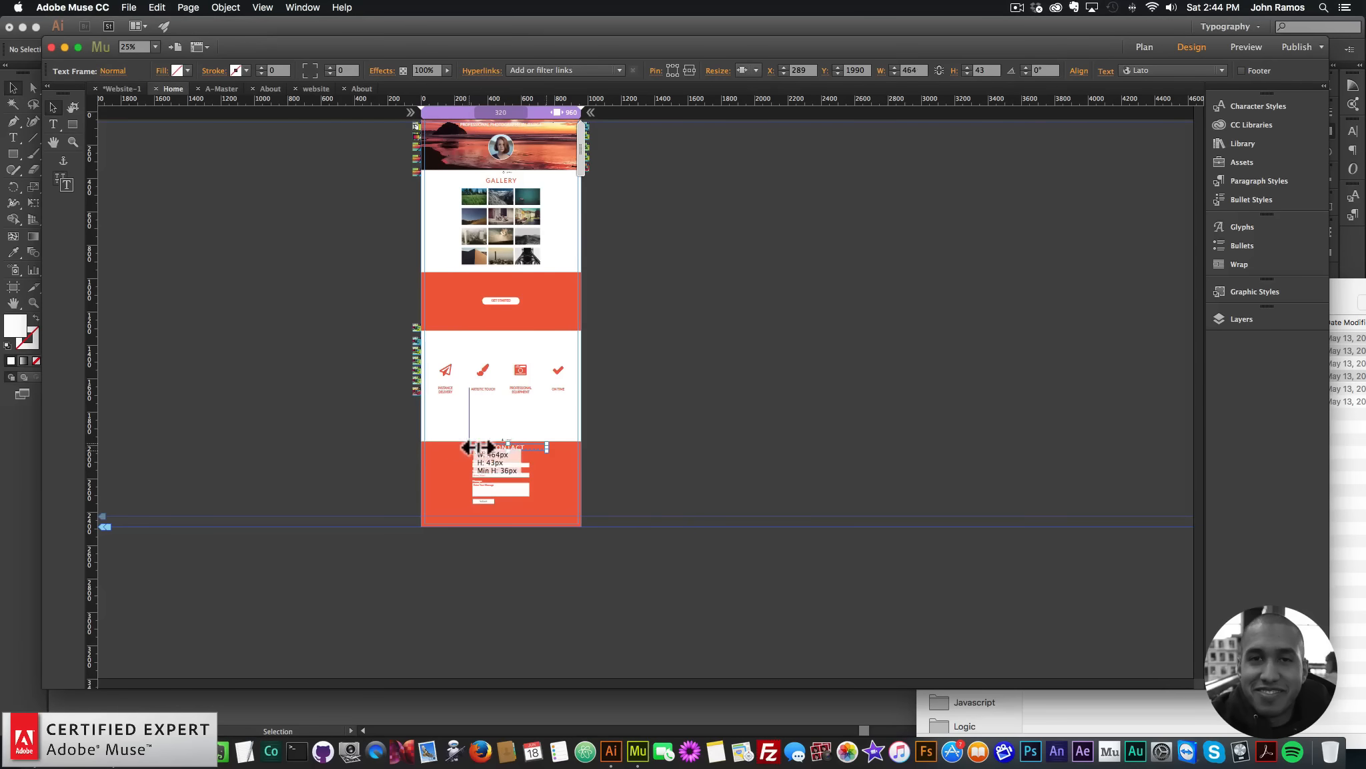
left_click(1087, 65)
left_click(1106, 101)
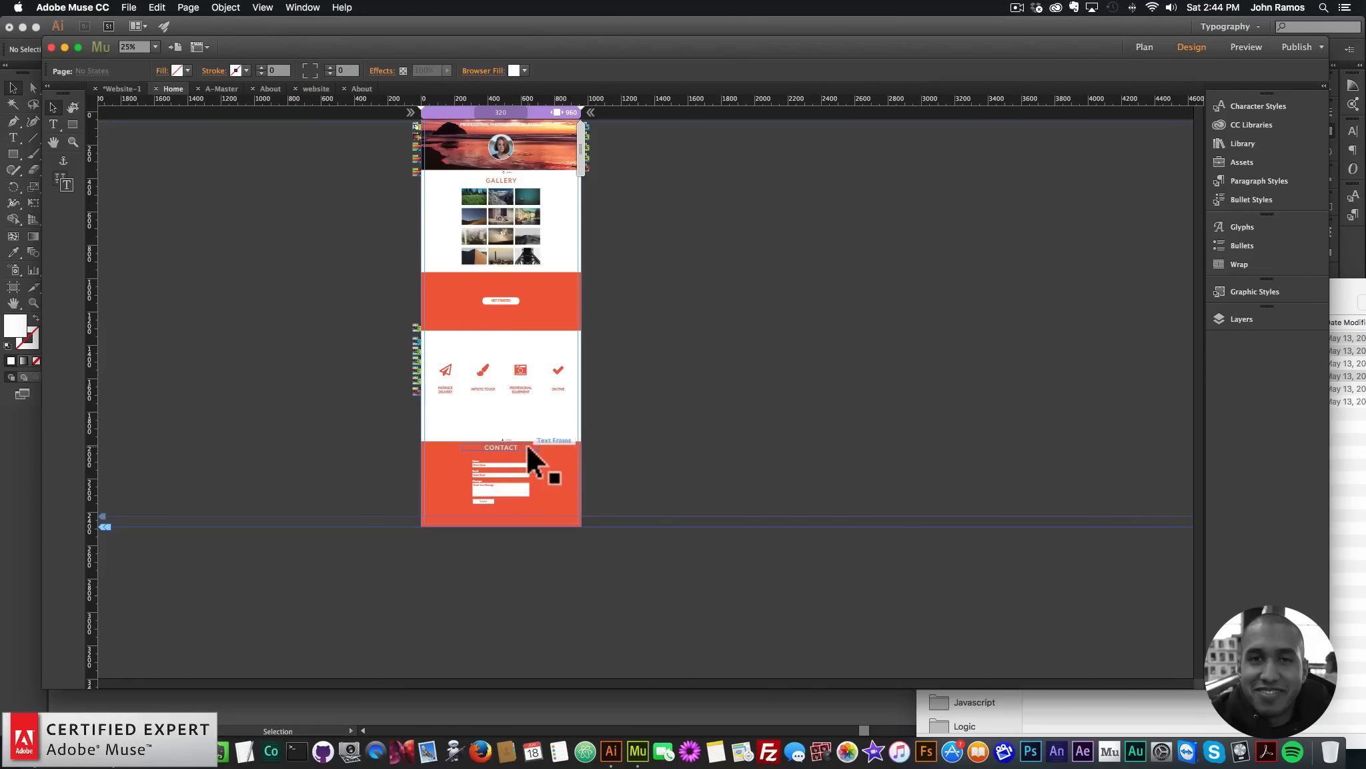
key("shift+Down")
key("shift+Down")
left_click(698, 257)
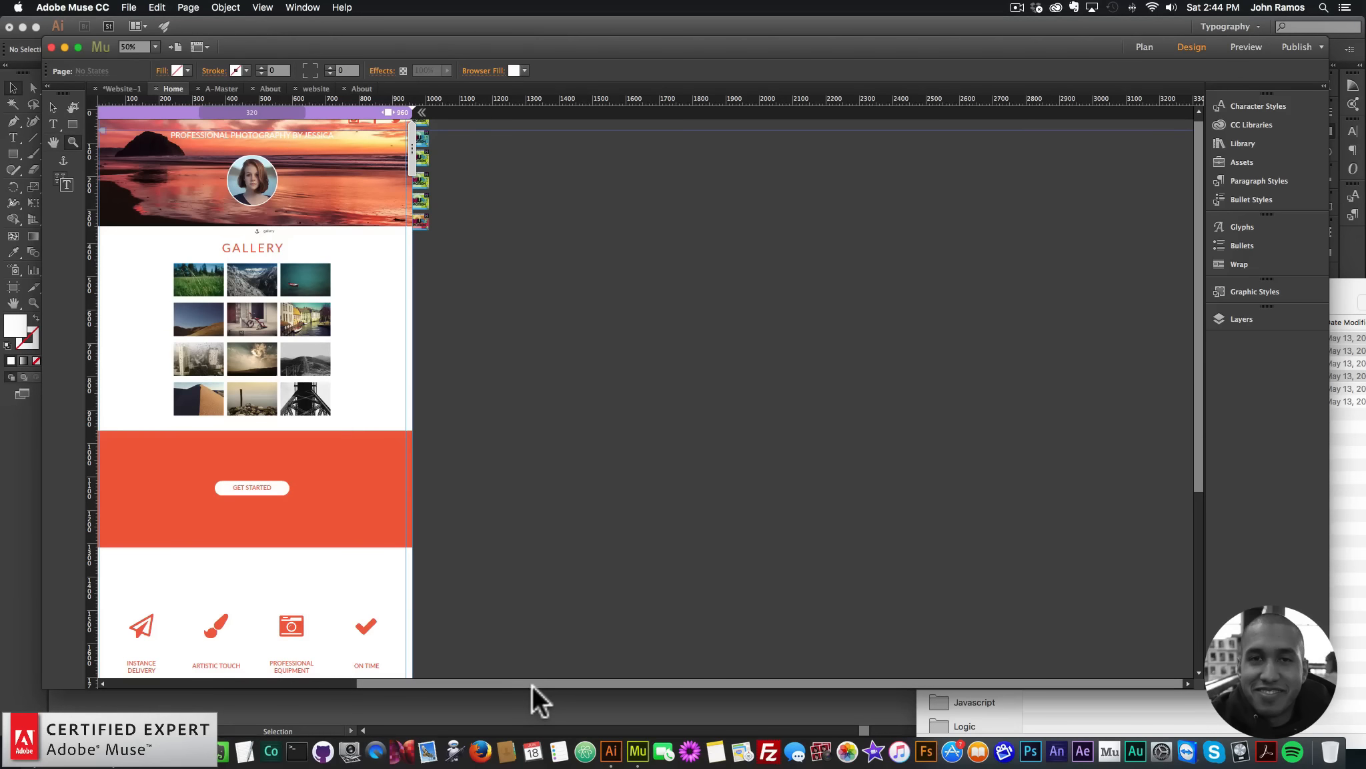
Step: Search the library for "scrollbar speed" and place the Scrollbar Speed Widget just outside the page's left edge beside the GALLERY heading
left_click_drag(465, 691, 363, 686)
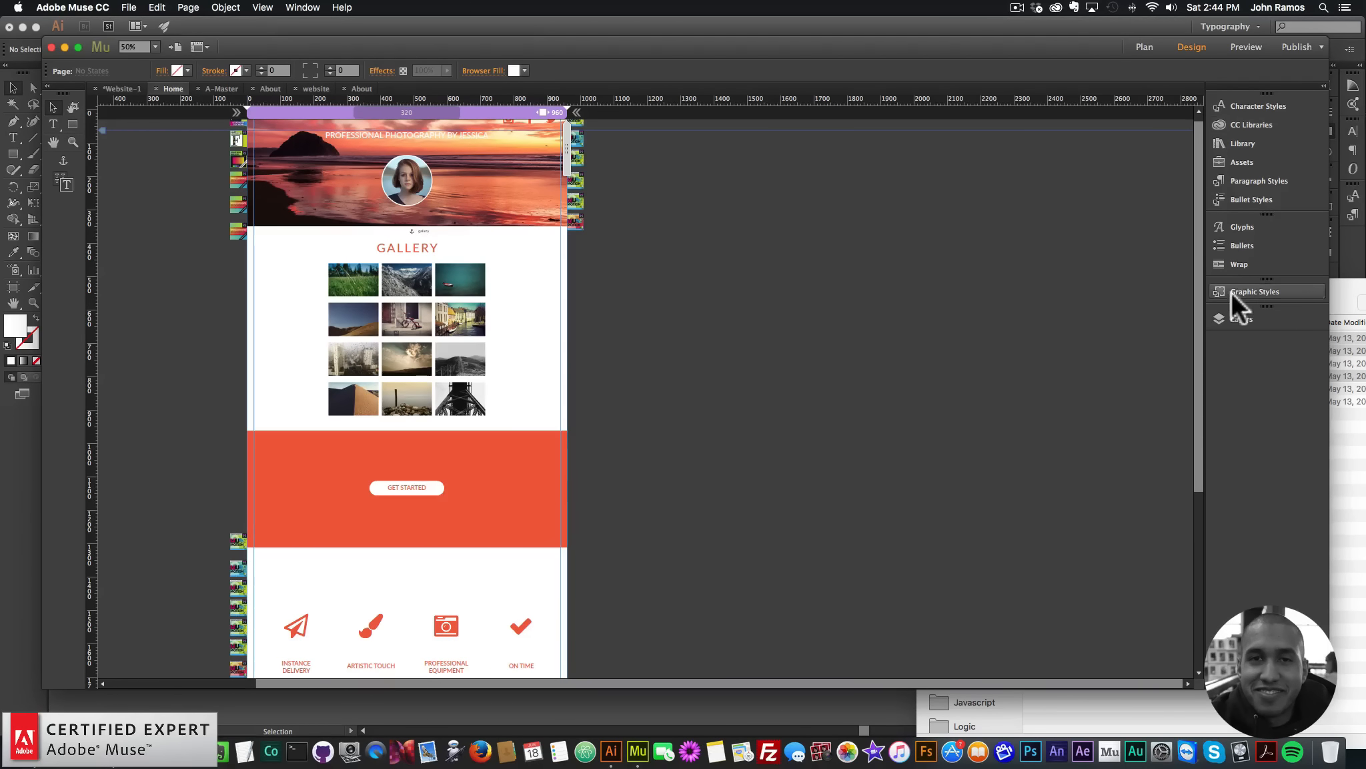
left_click(1237, 138)
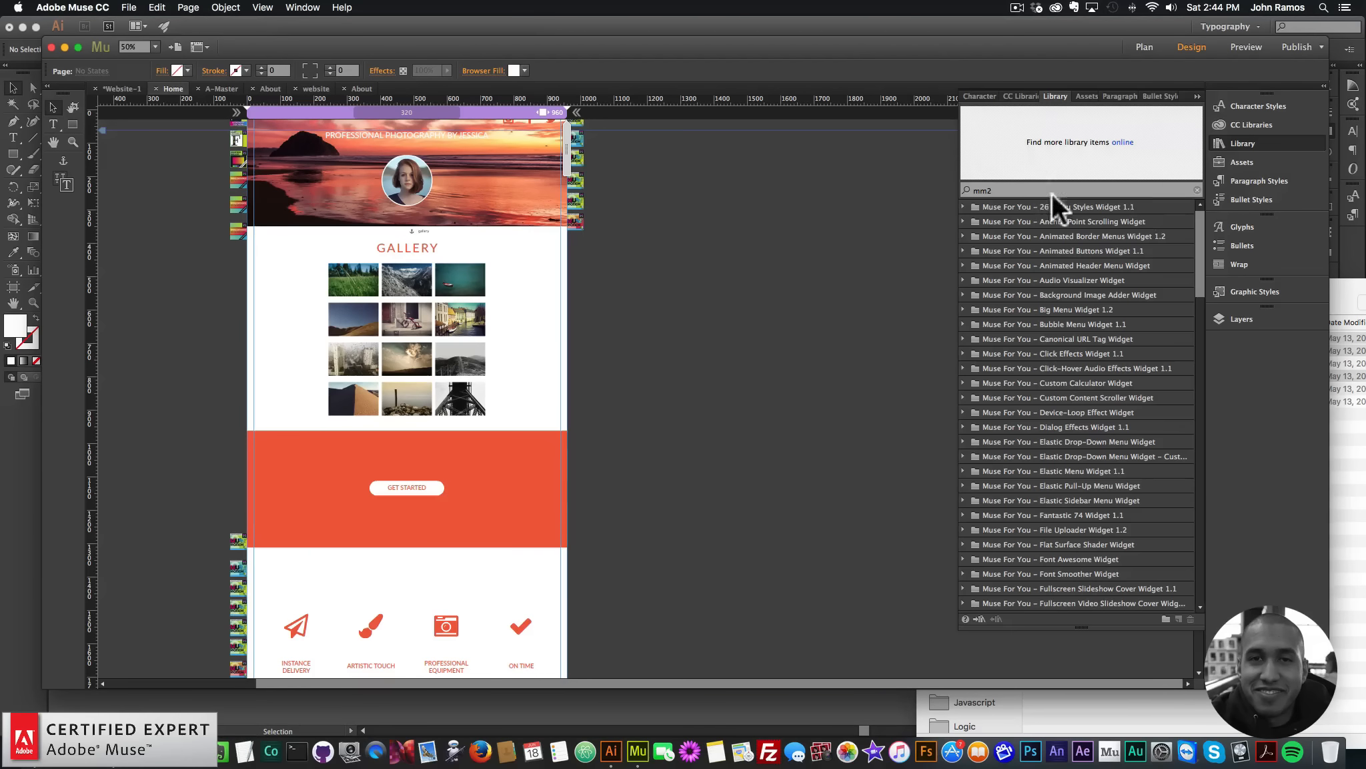
type("scrollbar")
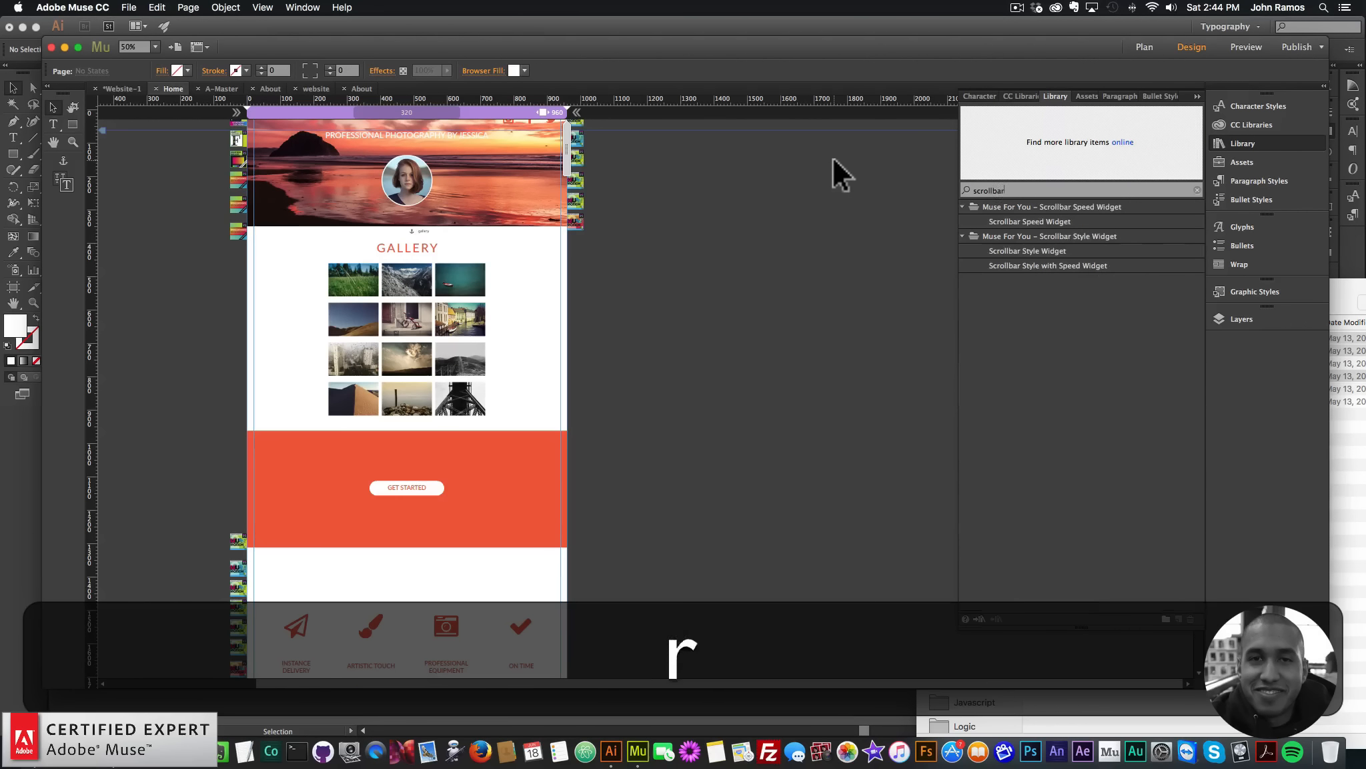
type(" speed")
left_click_drag(1028, 221, 238, 260)
Step: Set the widget's scrollbar speed to 1000 ms and its easing to easeOutQuad
left_click(260, 247)
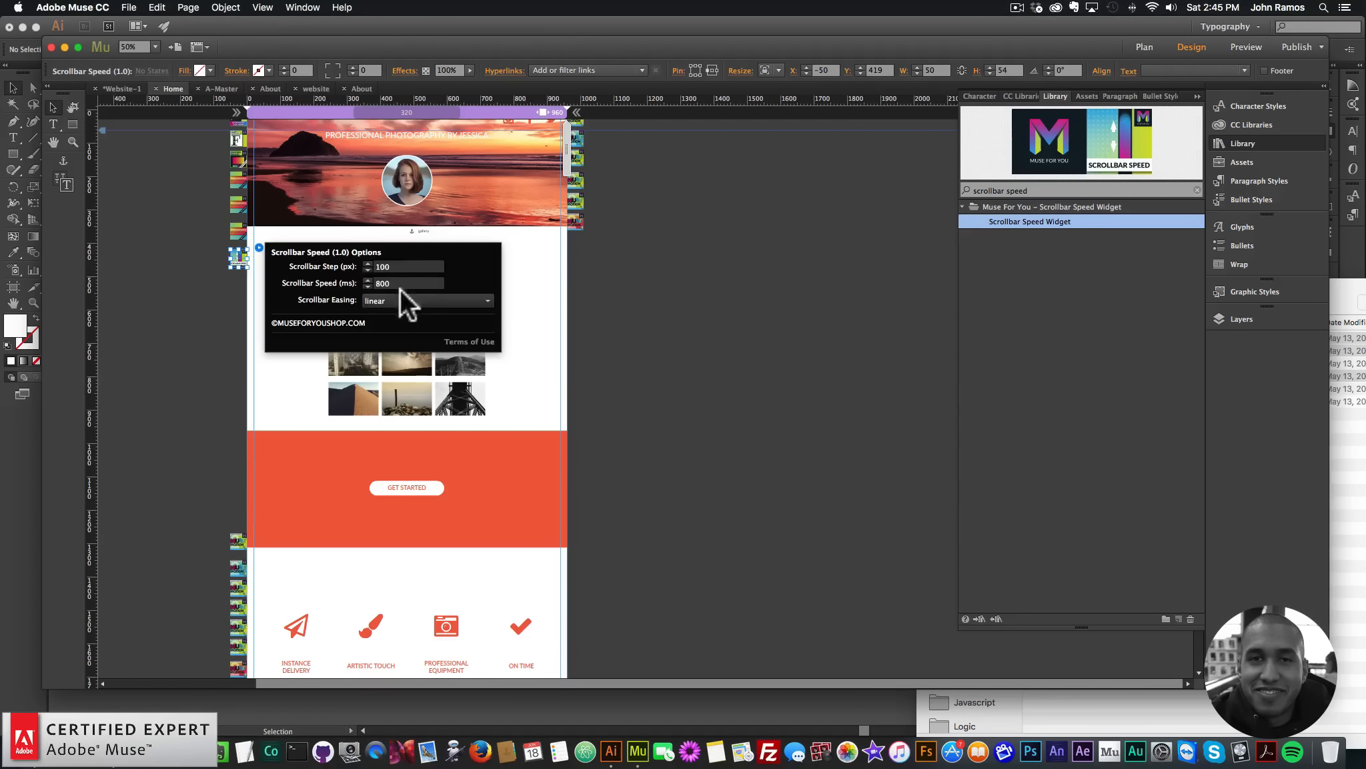
type("1000")
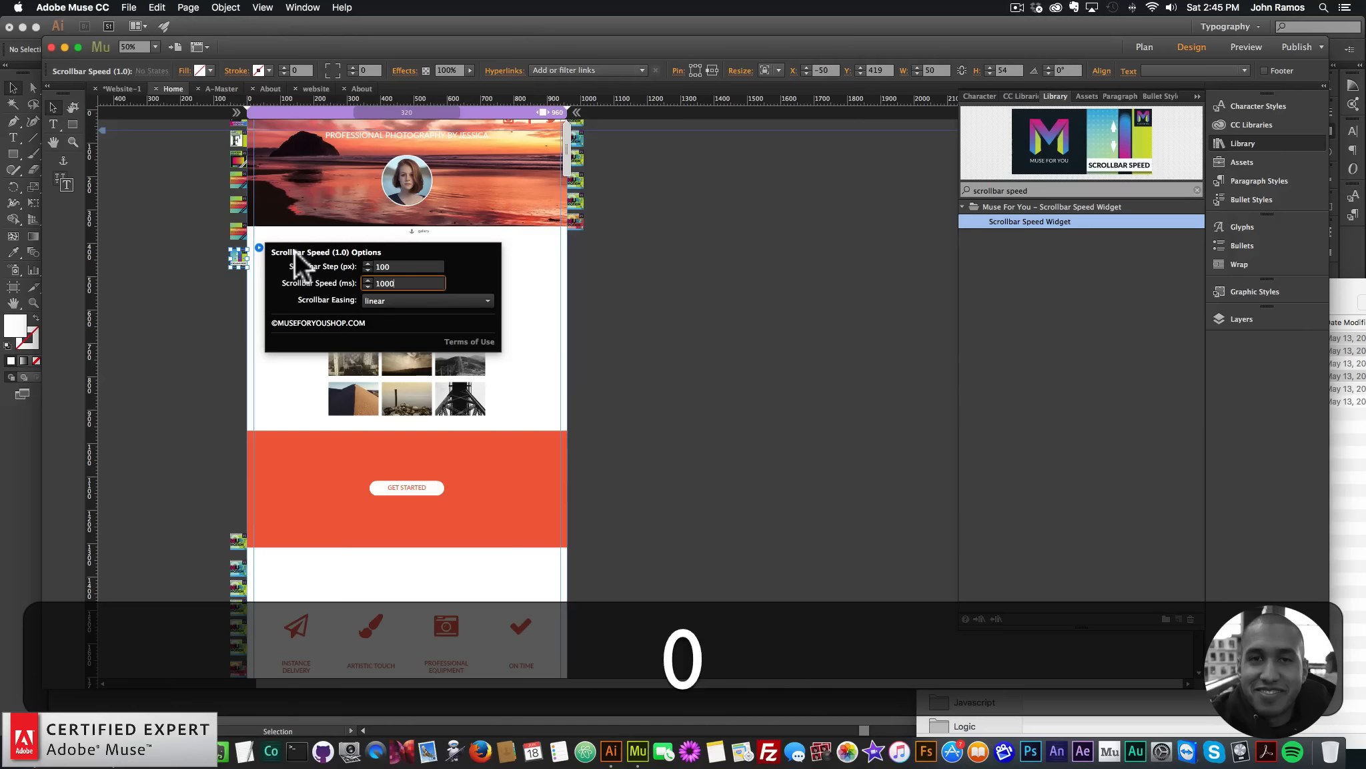
key("Return")
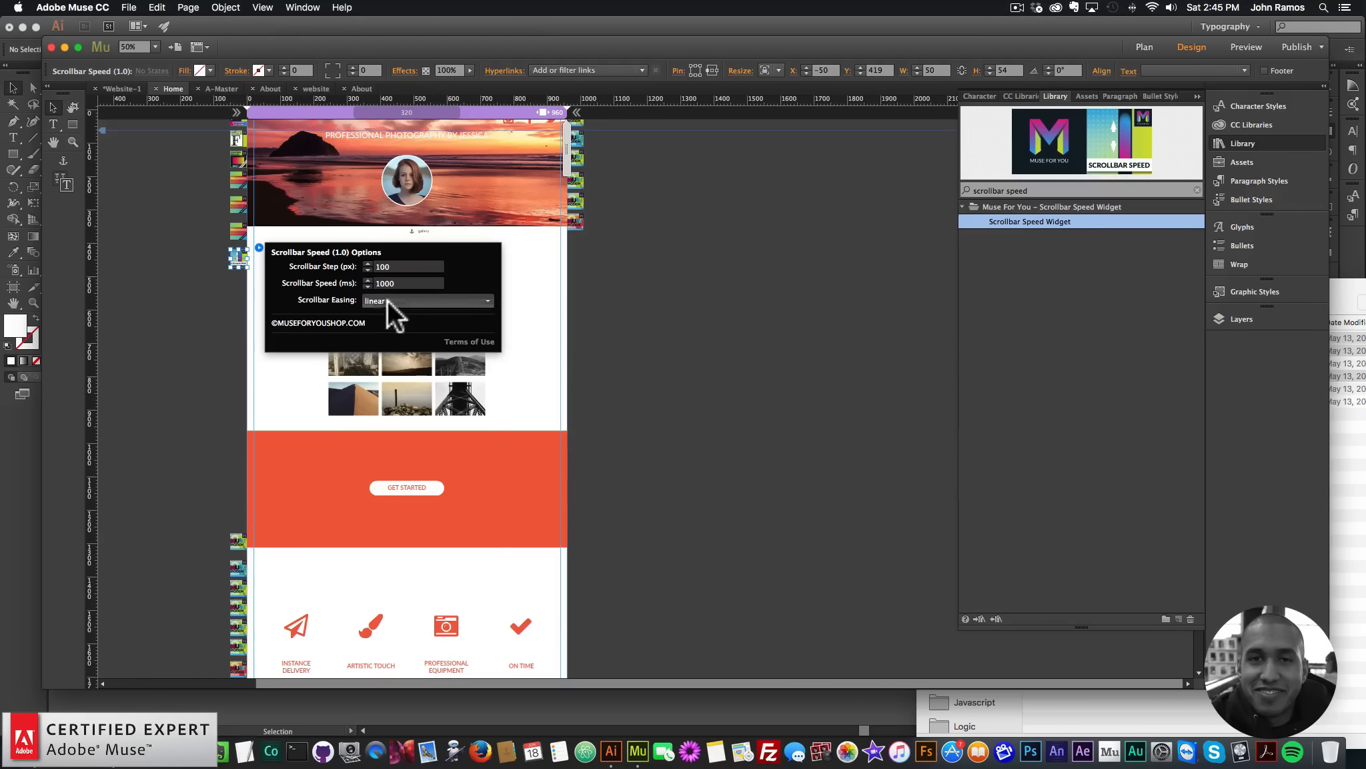
left_click(386, 300)
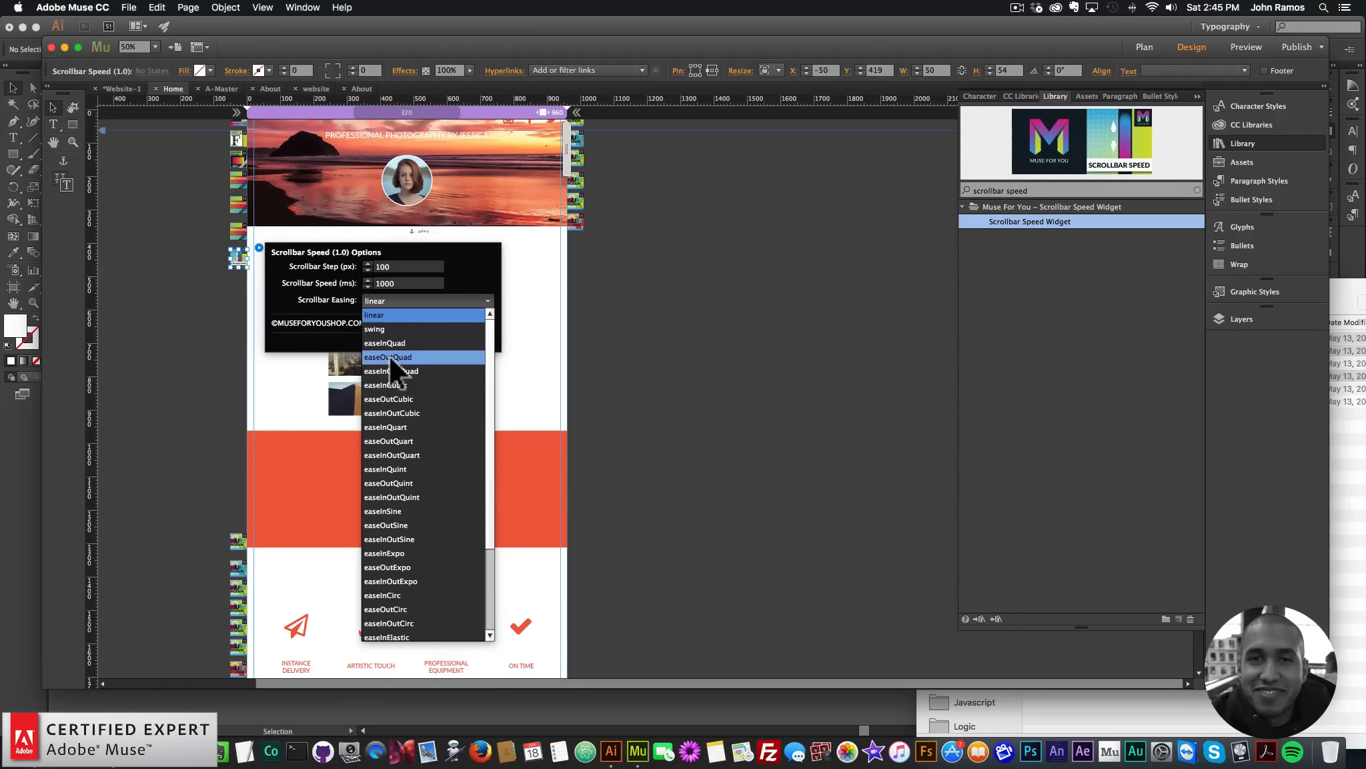
left_click(404, 357)
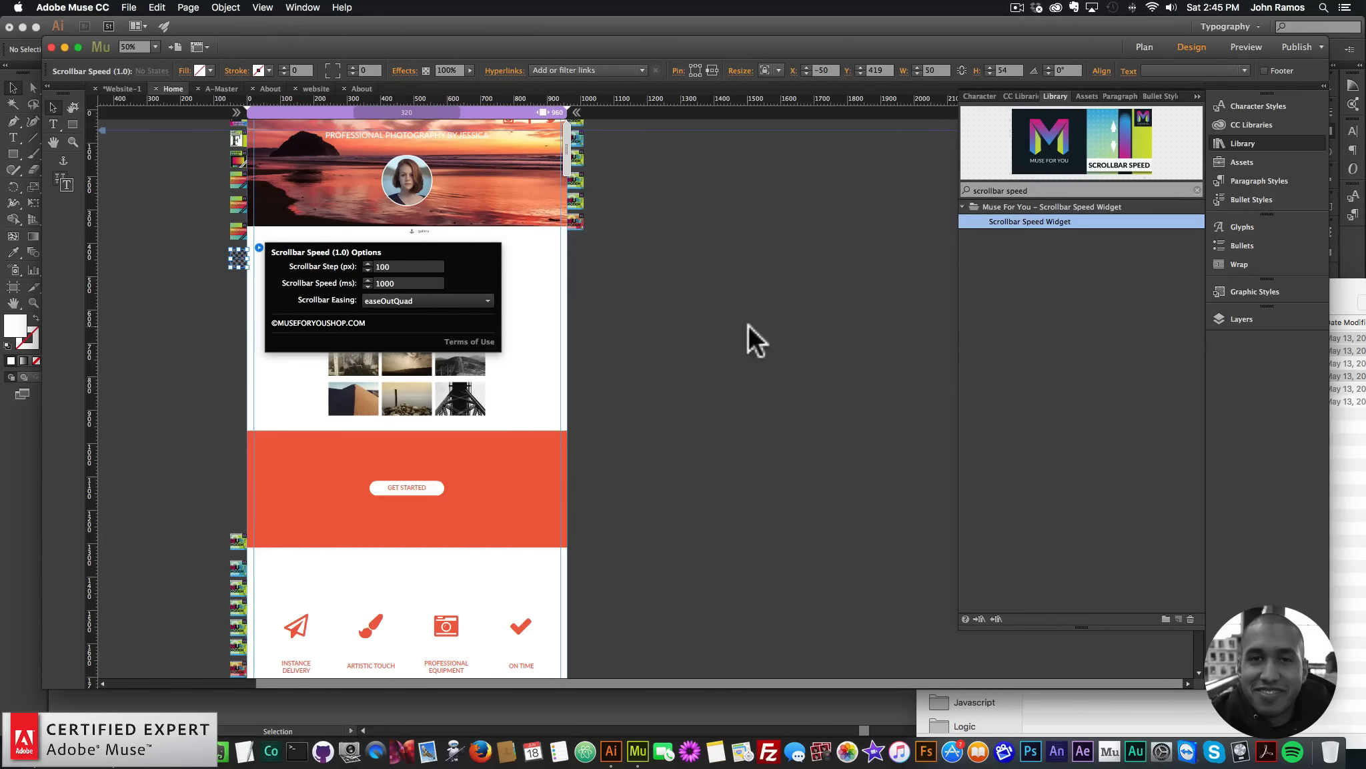
left_click(168, 252)
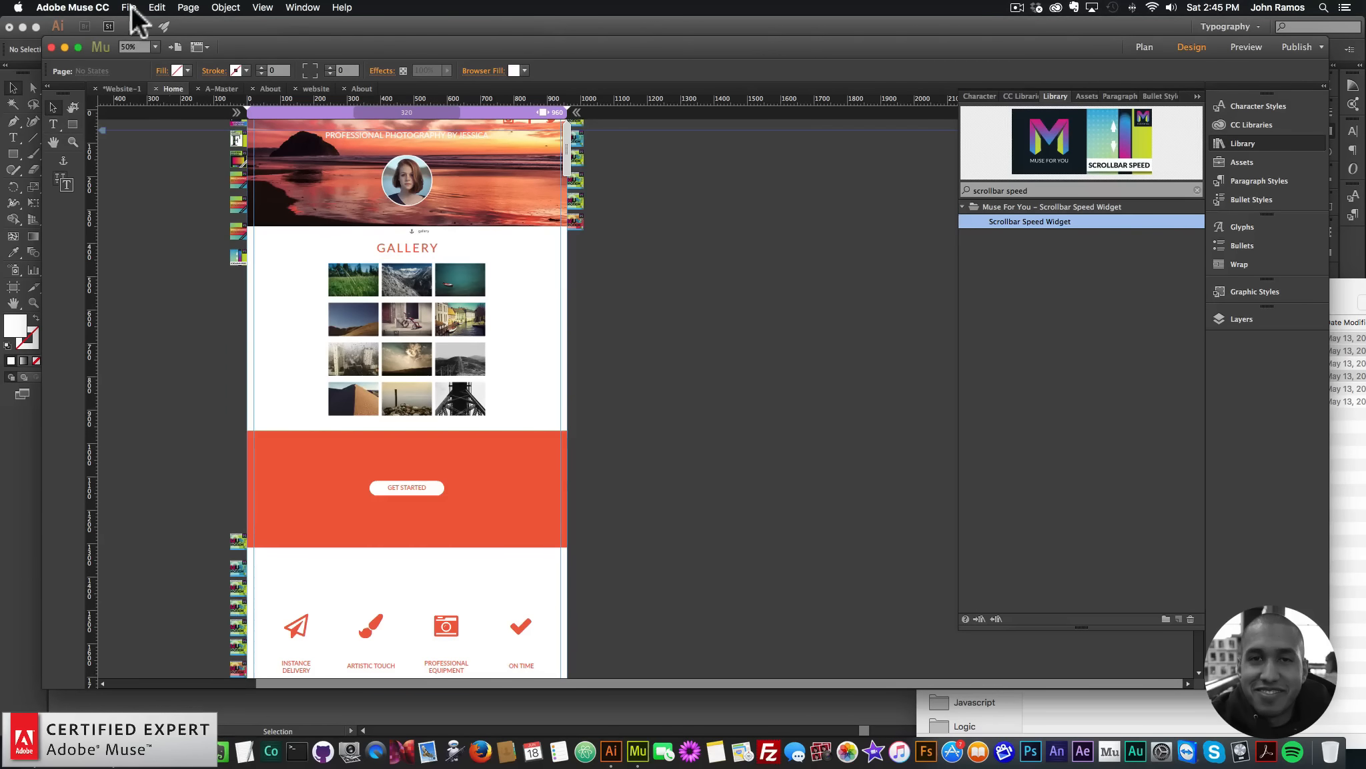
Step: Preview the Home page in the browser, widen the window, and check the new headings and scrolling down to the contact section
left_click(129, 8)
left_click(175, 232)
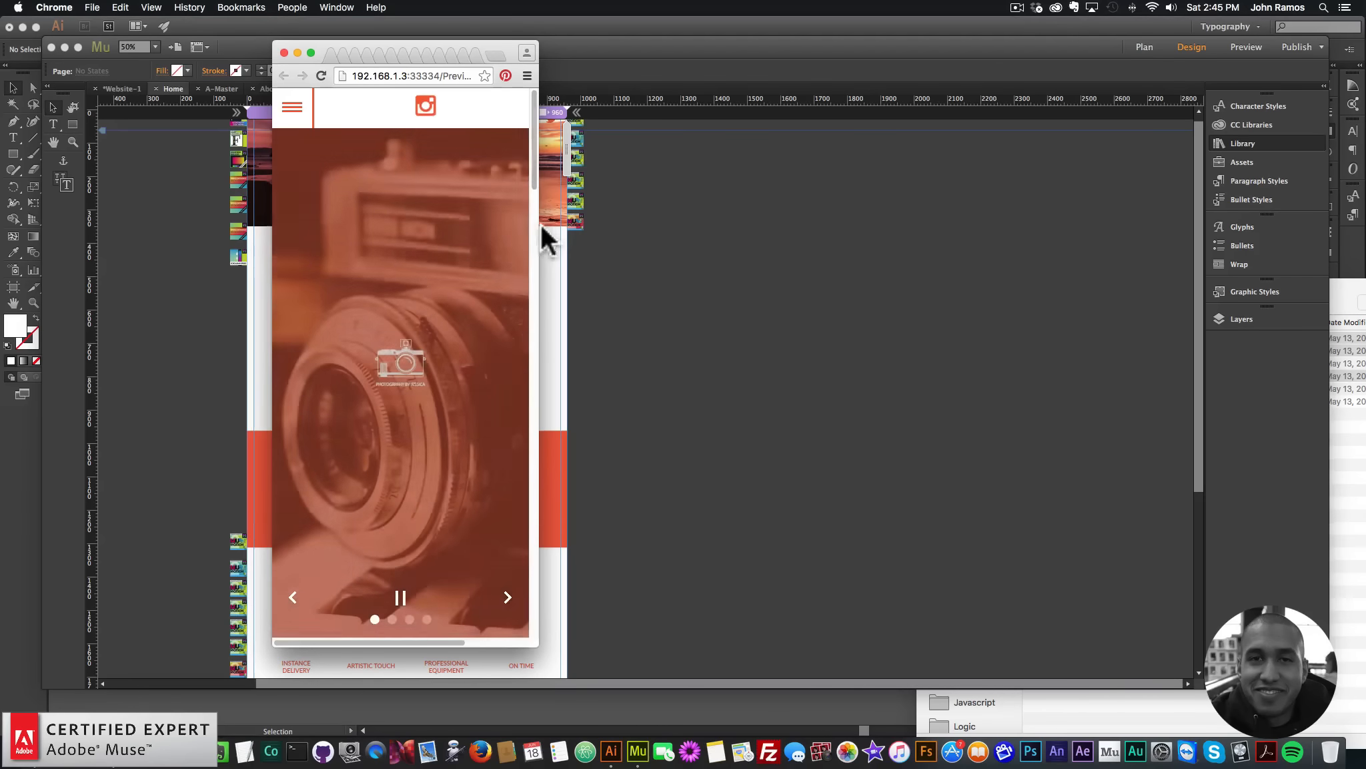
left_click_drag(540, 230, 1140, 260)
scroll(893, 287, "down", 8)
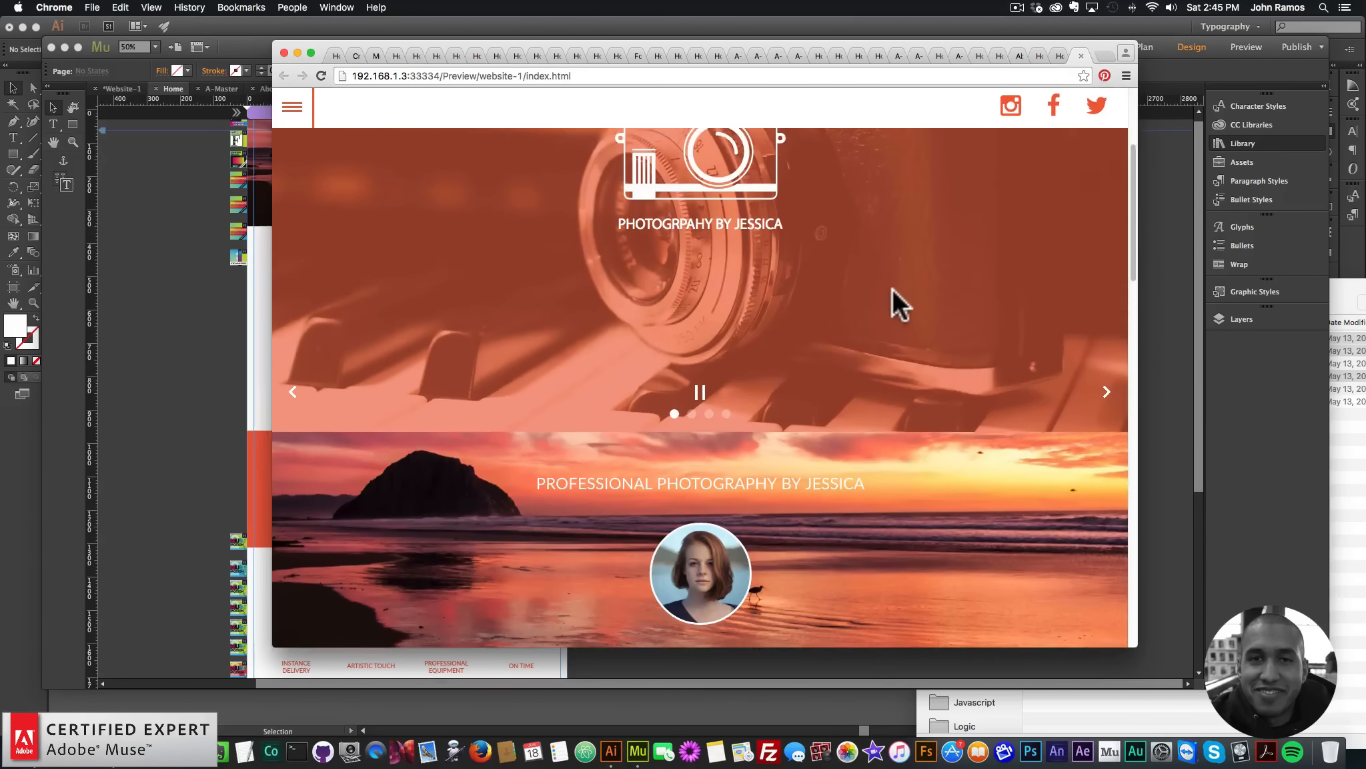
scroll(892, 288, "down", 7)
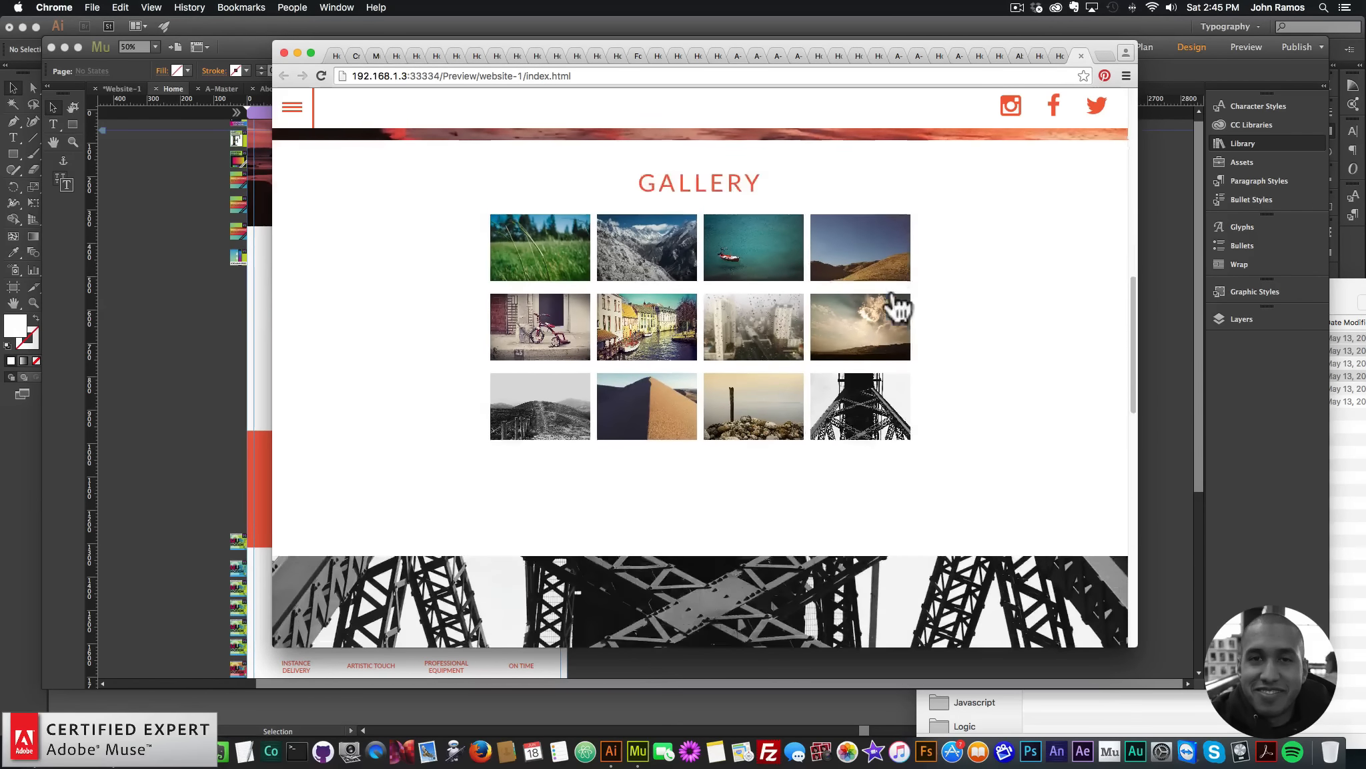
scroll(893, 294, "down", 7)
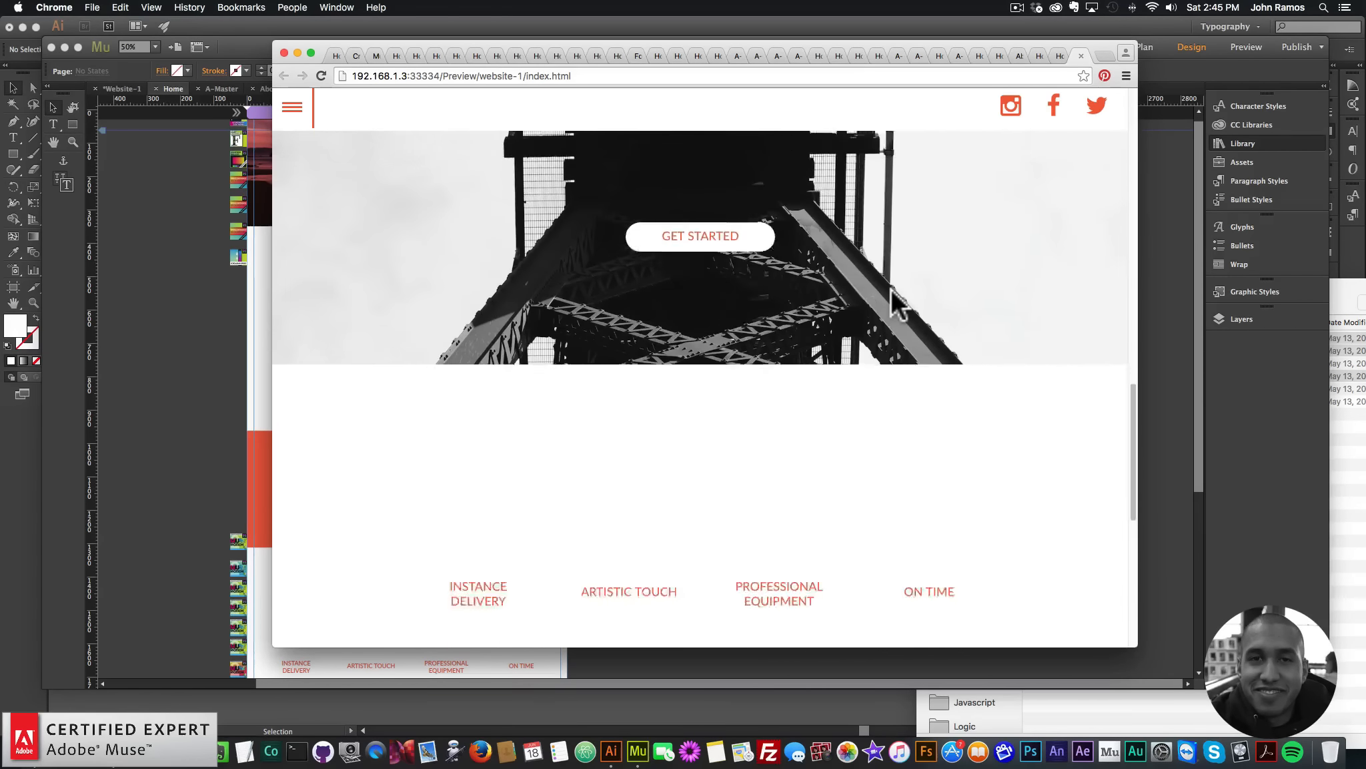
scroll(891, 288, "down", 5)
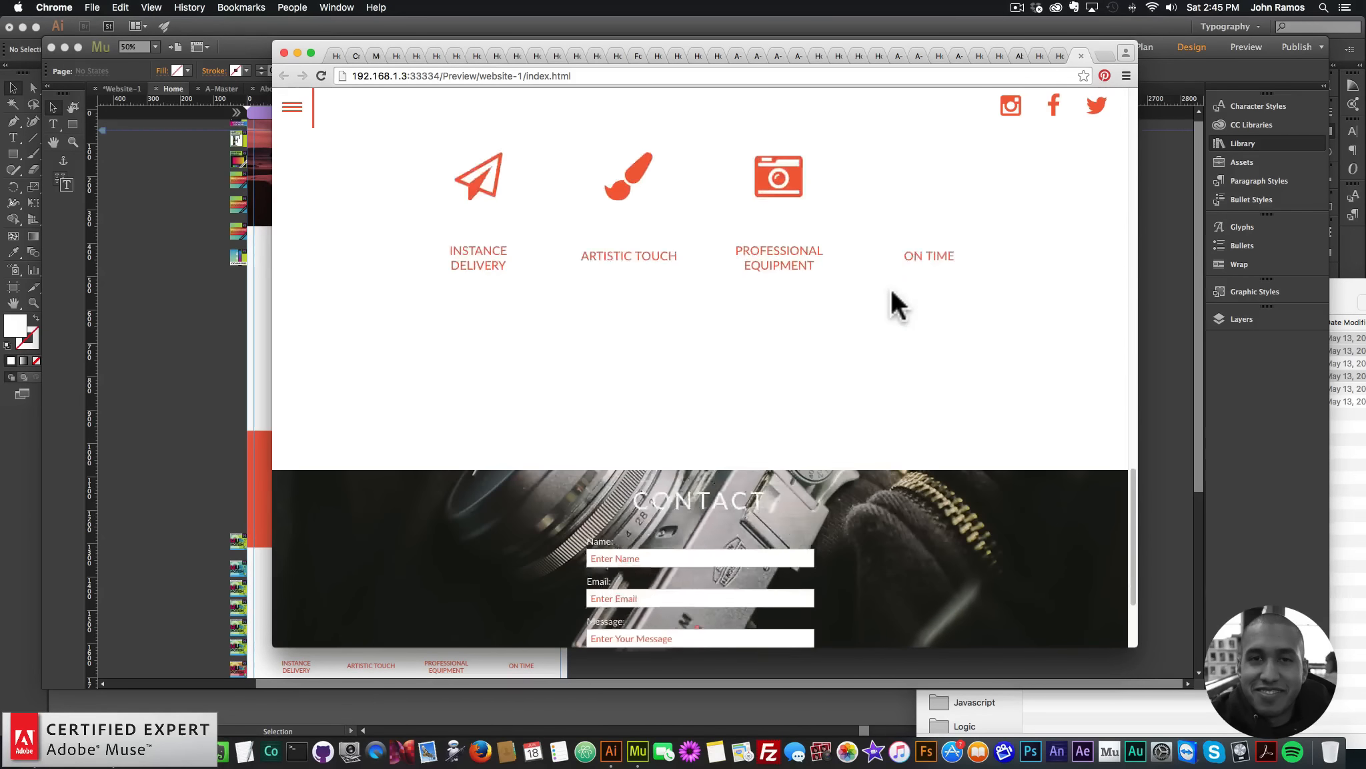
scroll(890, 288, "up", 4)
scroll(891, 292, "down", 4)
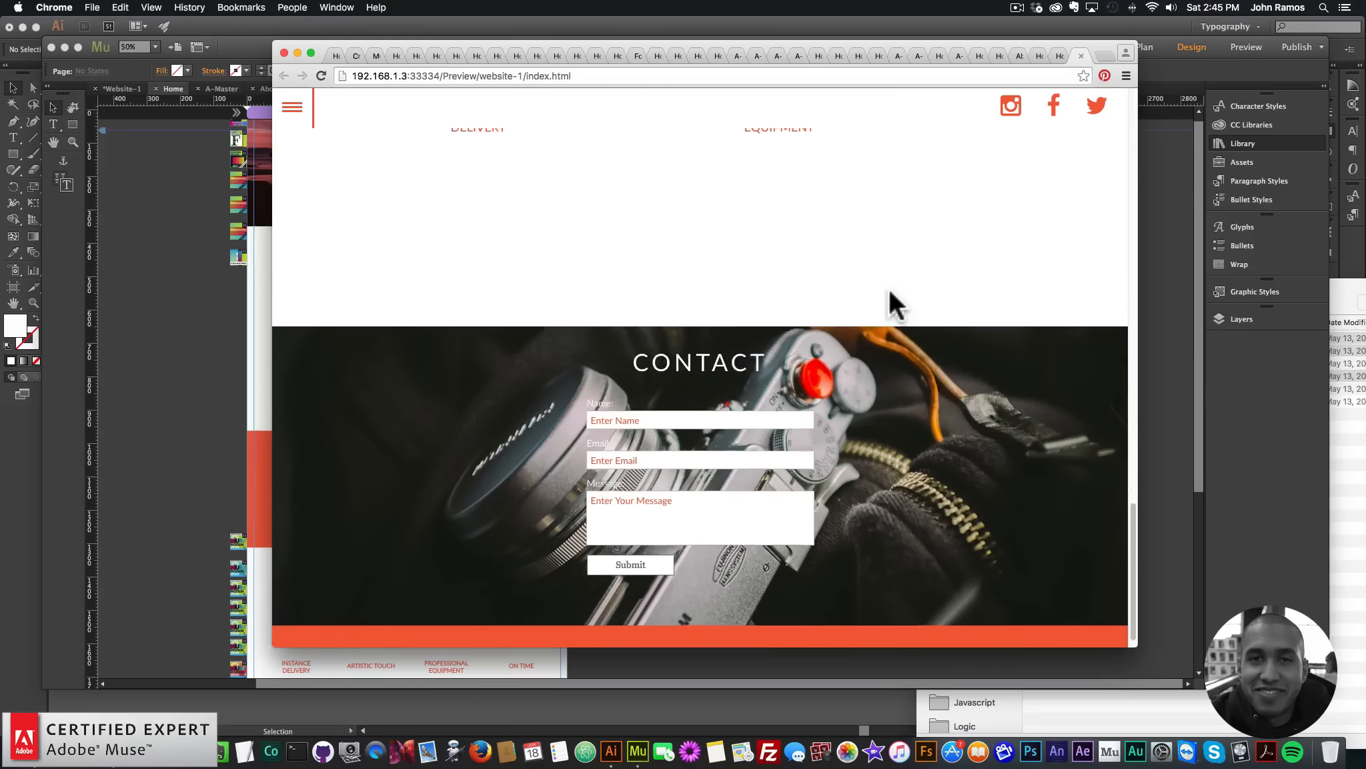
Step: Check the gallery spacing in the browser preview, and nudge the image gallery widget slightly down below the GALLERY heading in Muse
scroll(885, 281, "up", 20)
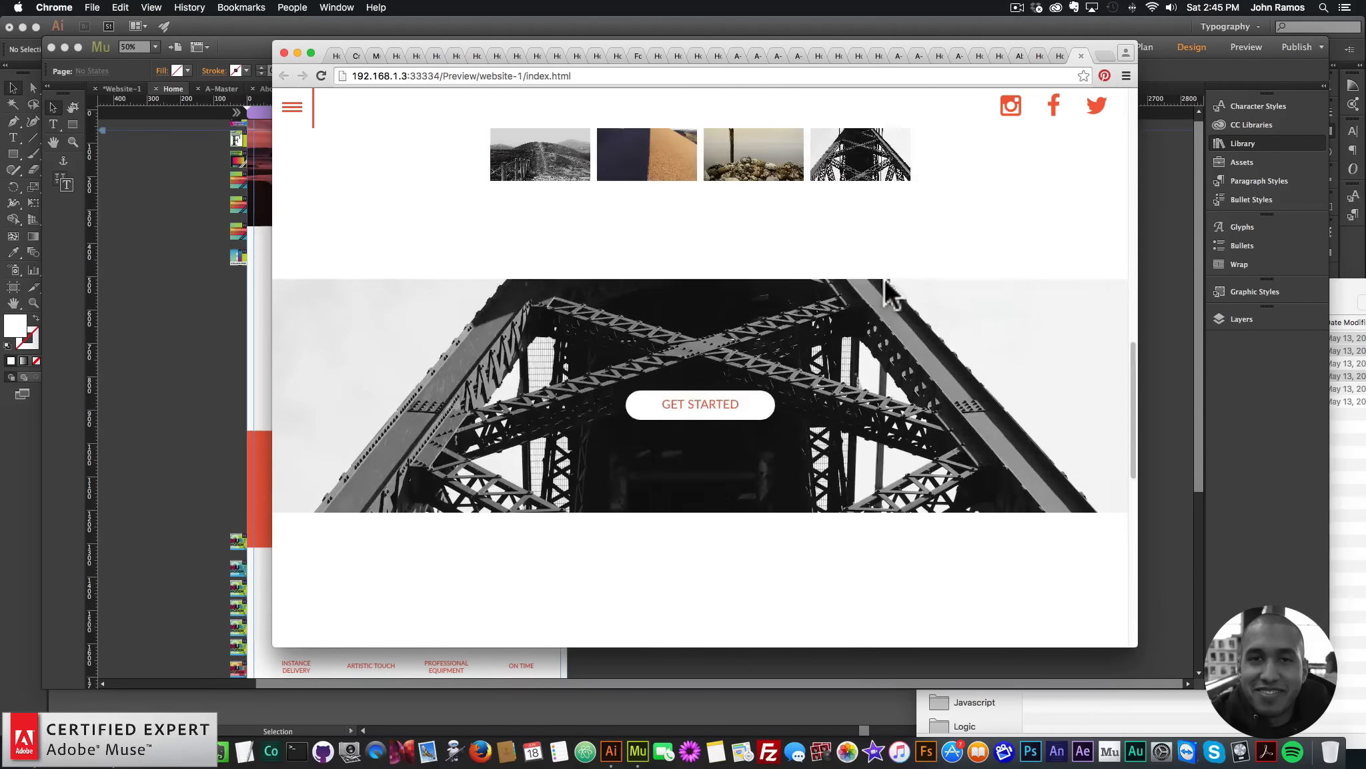
scroll(887, 293, "down", 8)
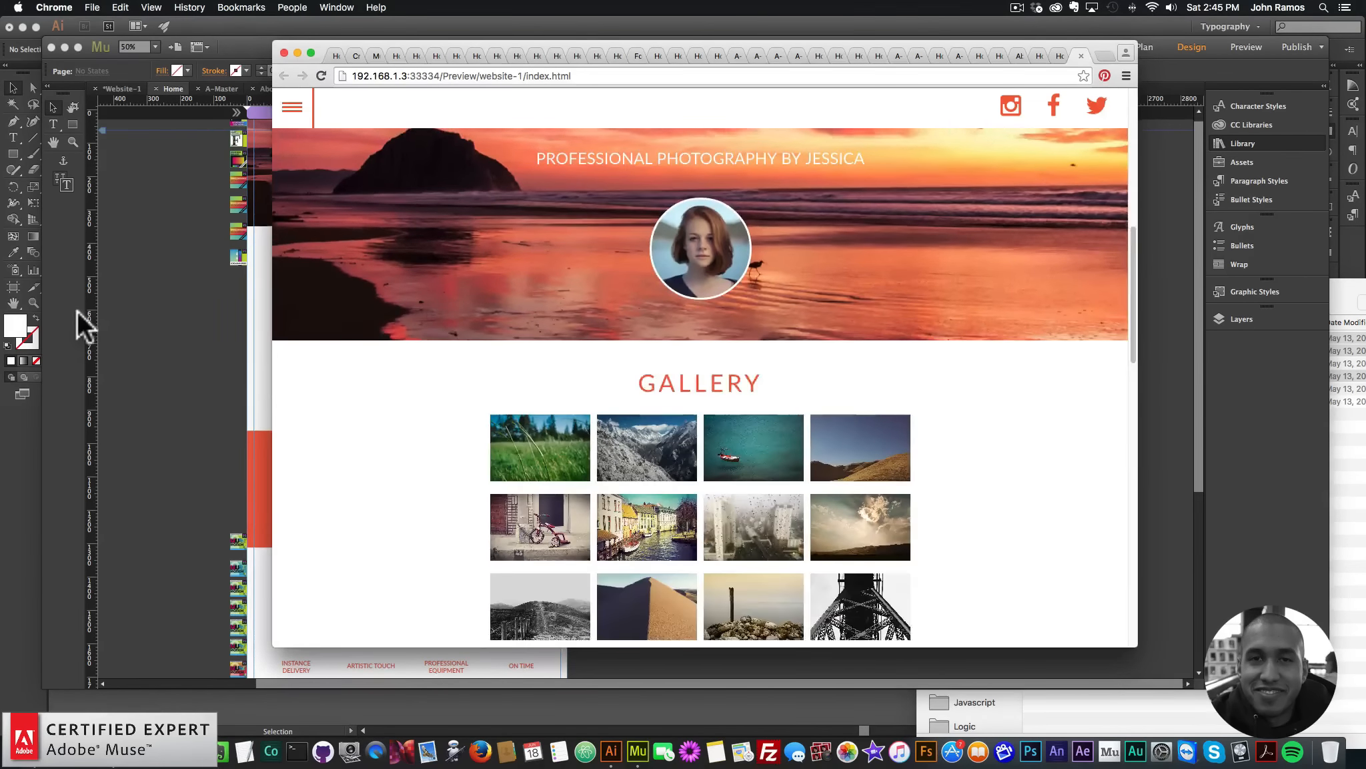
left_click(77, 311)
key("shift+Down")
key("shift+Down")
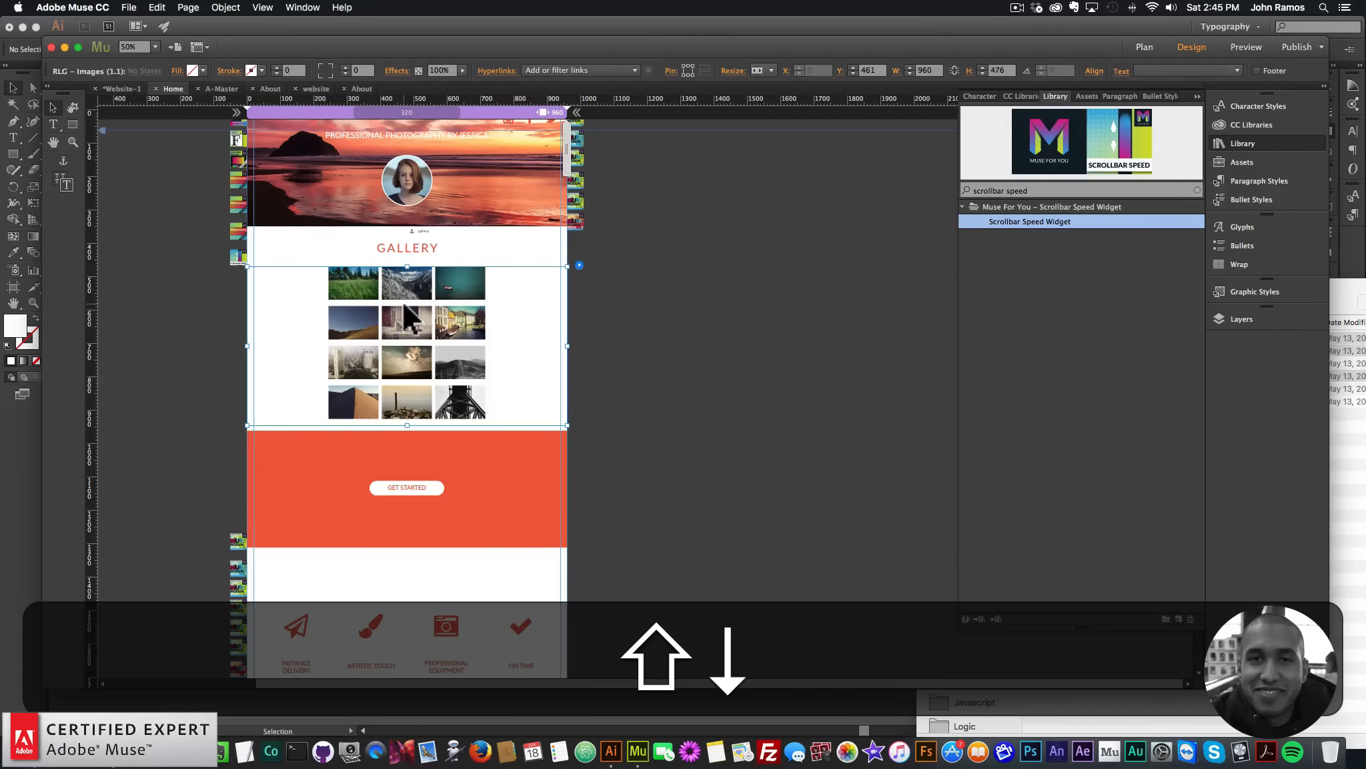
key("shift+Up")
left_click(707, 292)
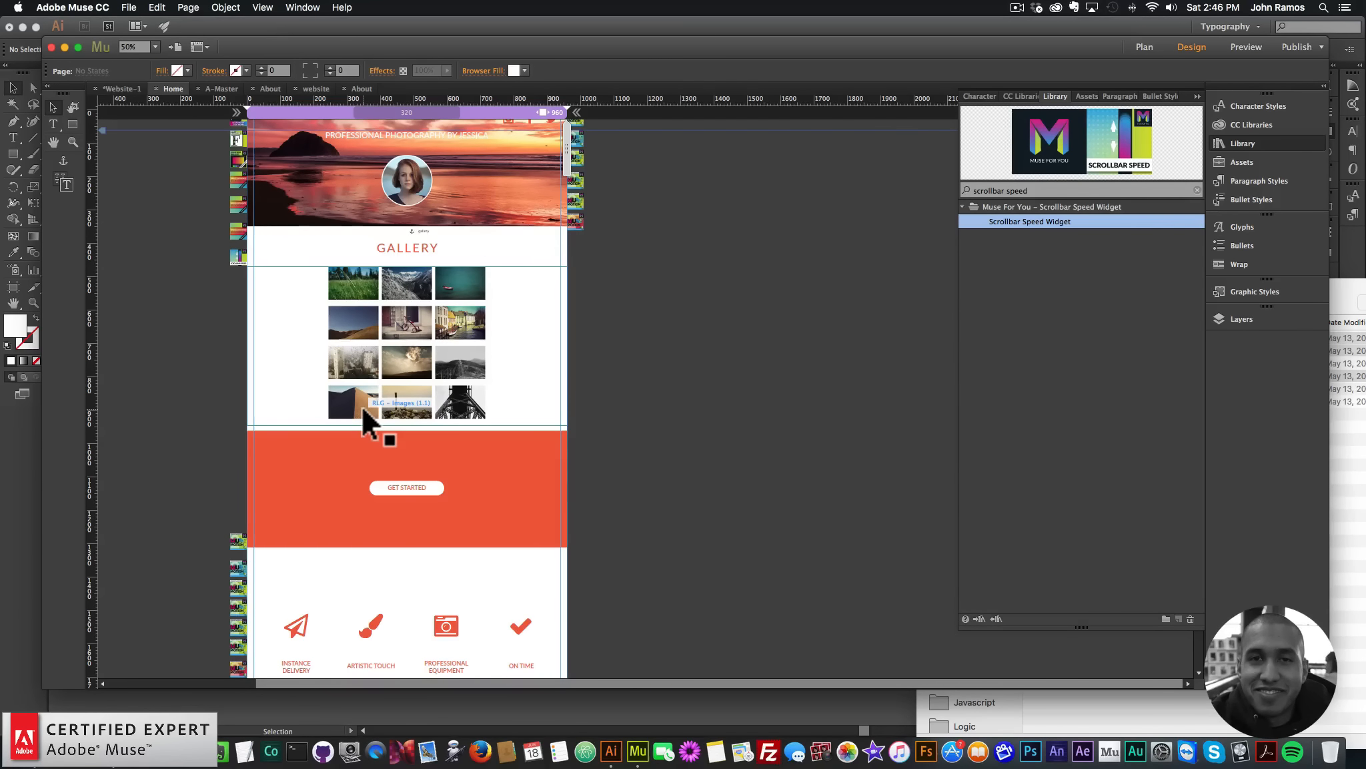
Step: Switch to the browser preview, open the first gallery photo in the lightbox, and advance to the third photo
left_click(110, 750)
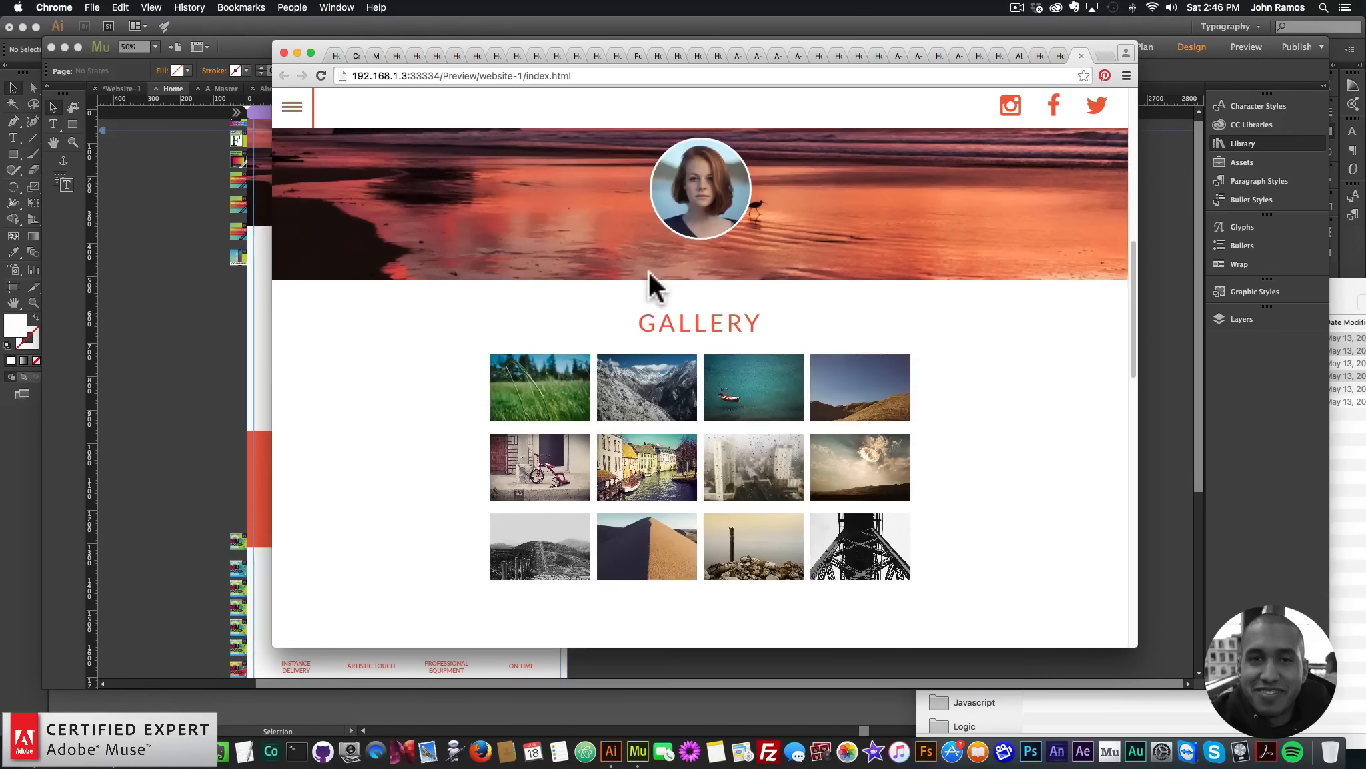
scroll(647, 271, "up", 5)
scroll(744, 337, "down", 5)
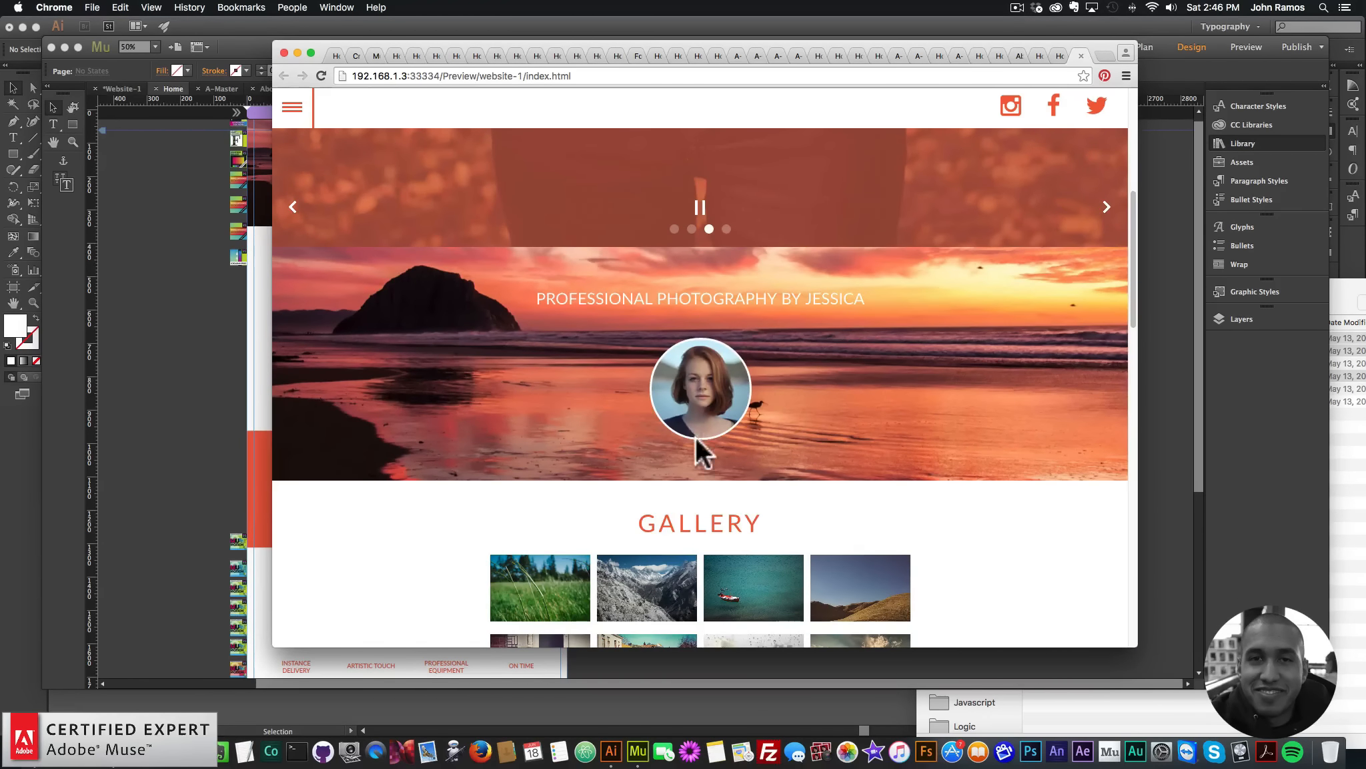
scroll(712, 396, "down", 5)
left_click(567, 305)
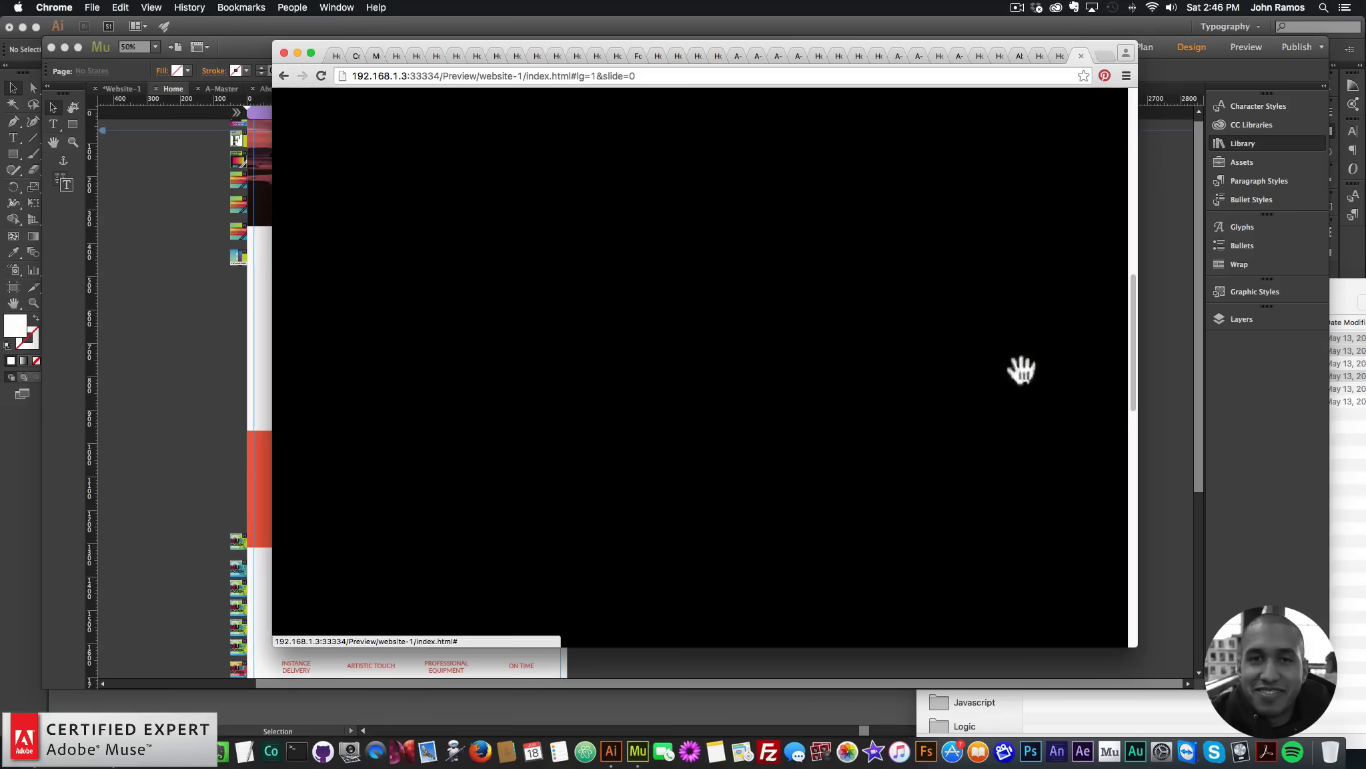
left_click(1099, 377)
left_click(1101, 384)
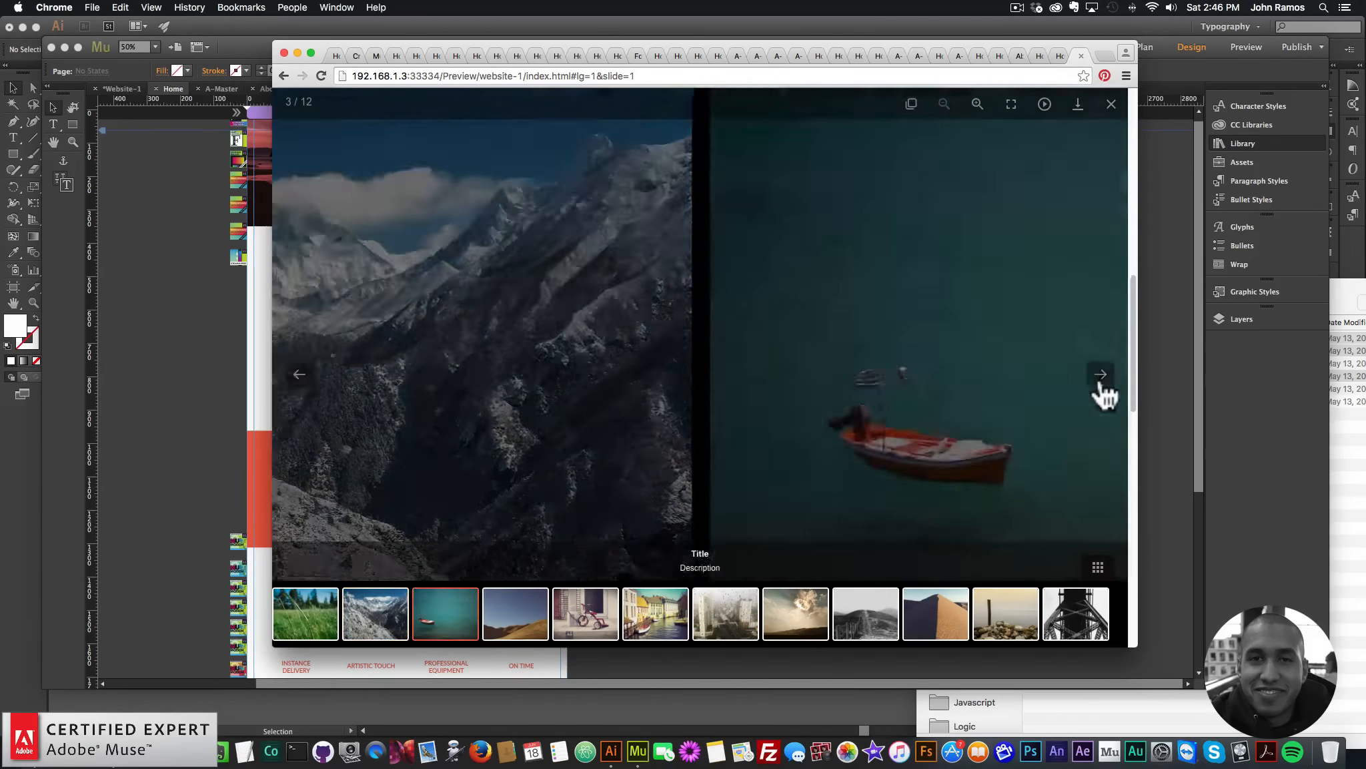
Step: Return to Muse, open the gallery widget's lightbox options, and set the lightbox background color to the orange-red swatch
left_click(248, 304)
left_click(515, 287)
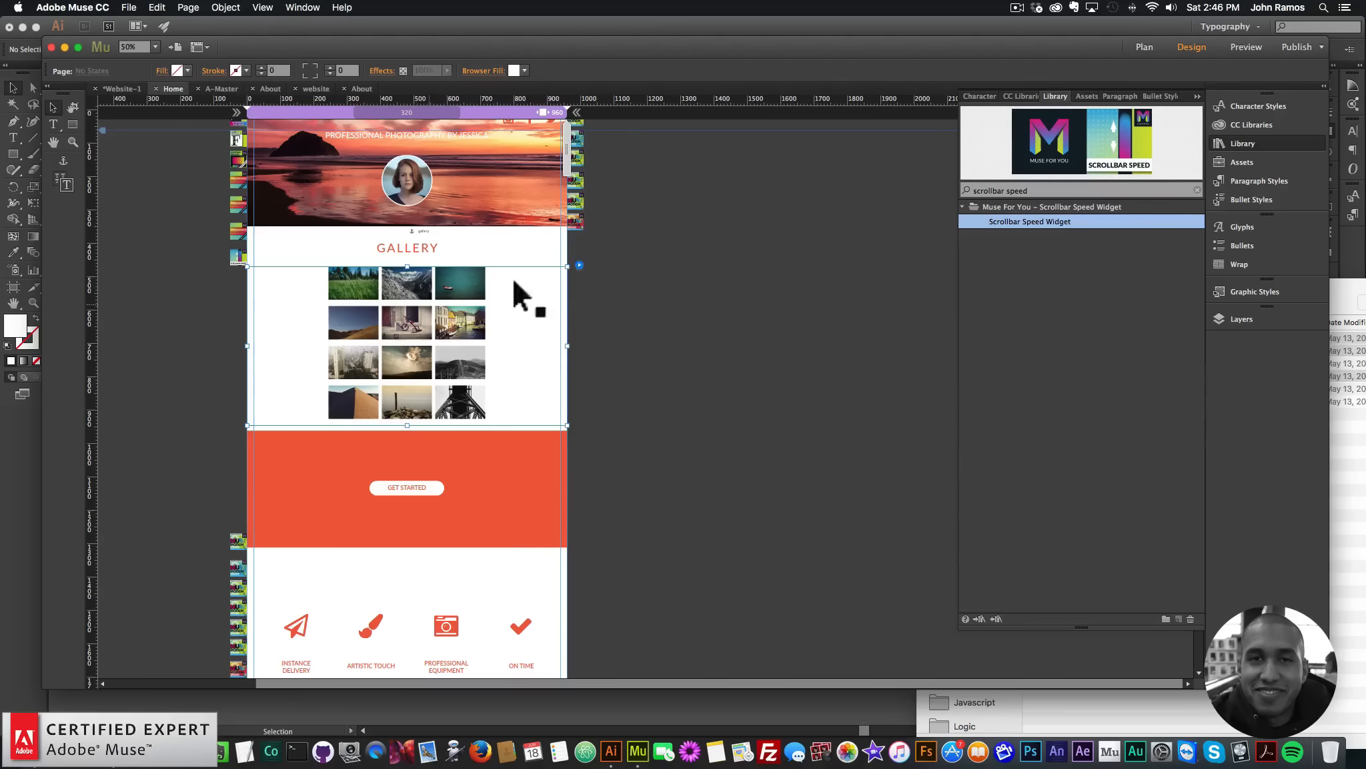
left_click(579, 265)
left_click(624, 420)
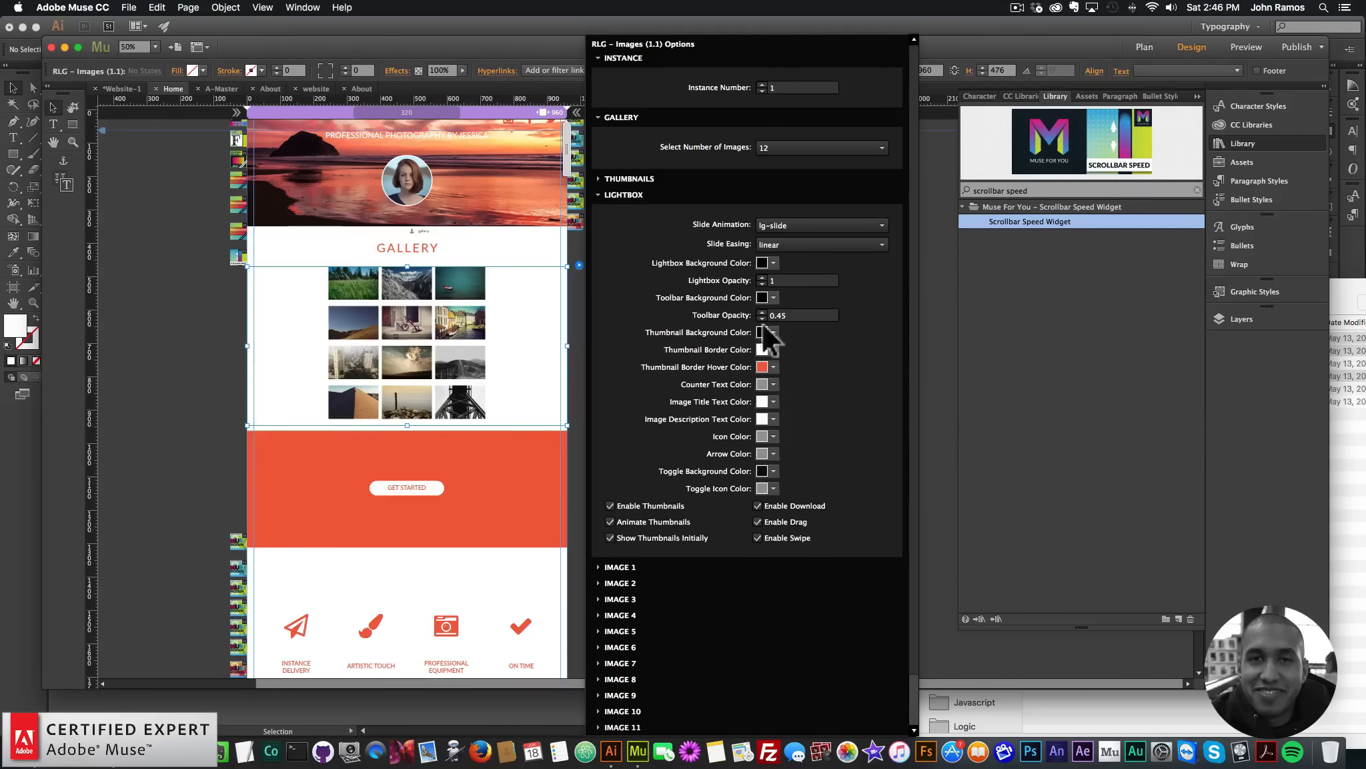
left_click(774, 262)
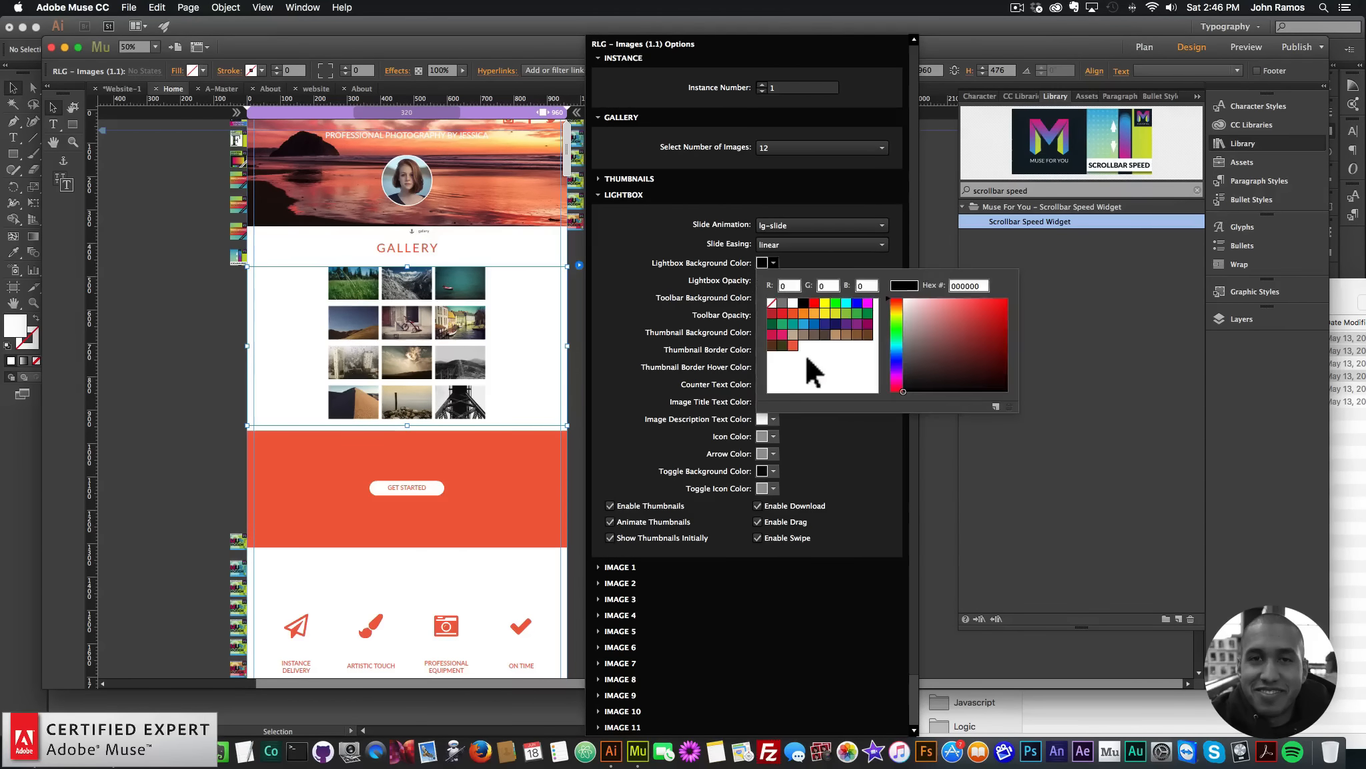
left_click(786, 342)
Step: Set the lightbox's icon, arrow, toggle icon and counter text colors to the orange-red F05F40 swatch
left_click(774, 436)
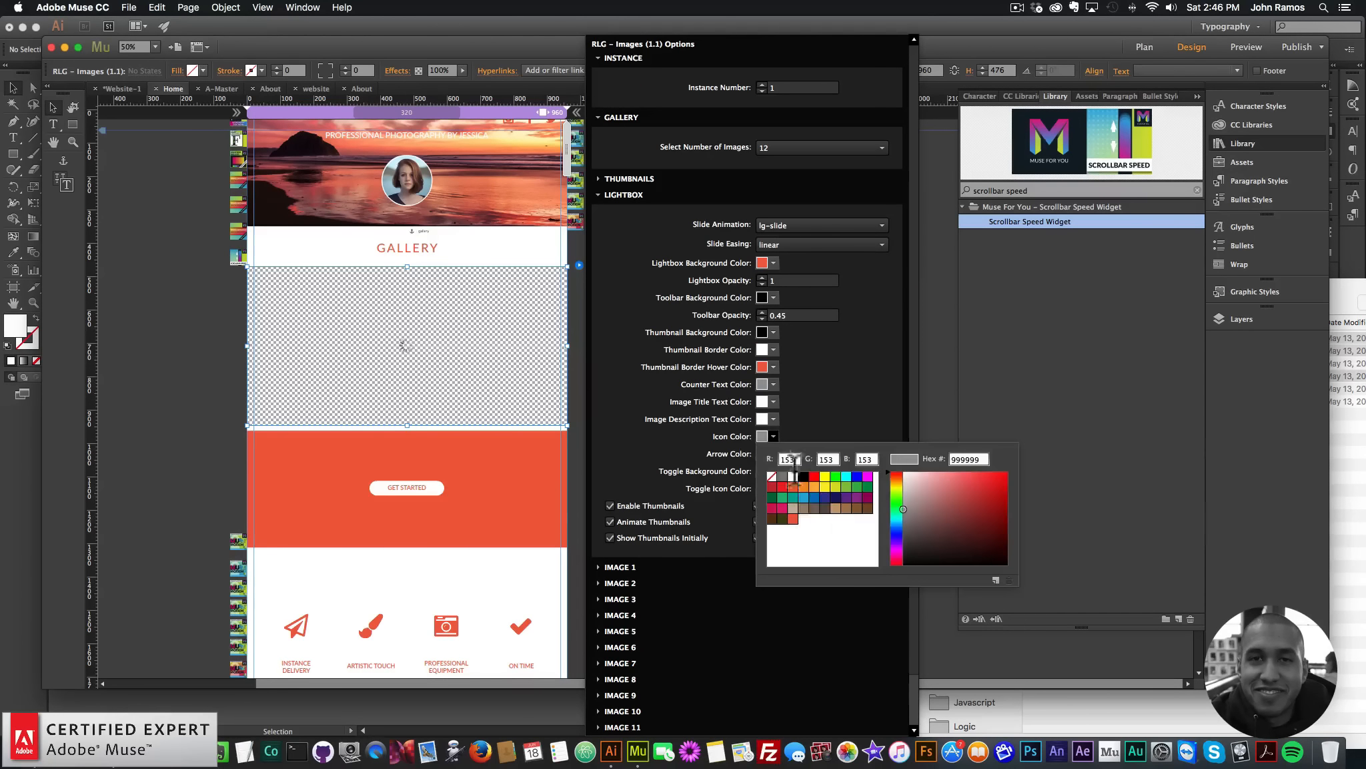
left_click(792, 518)
left_click(773, 454)
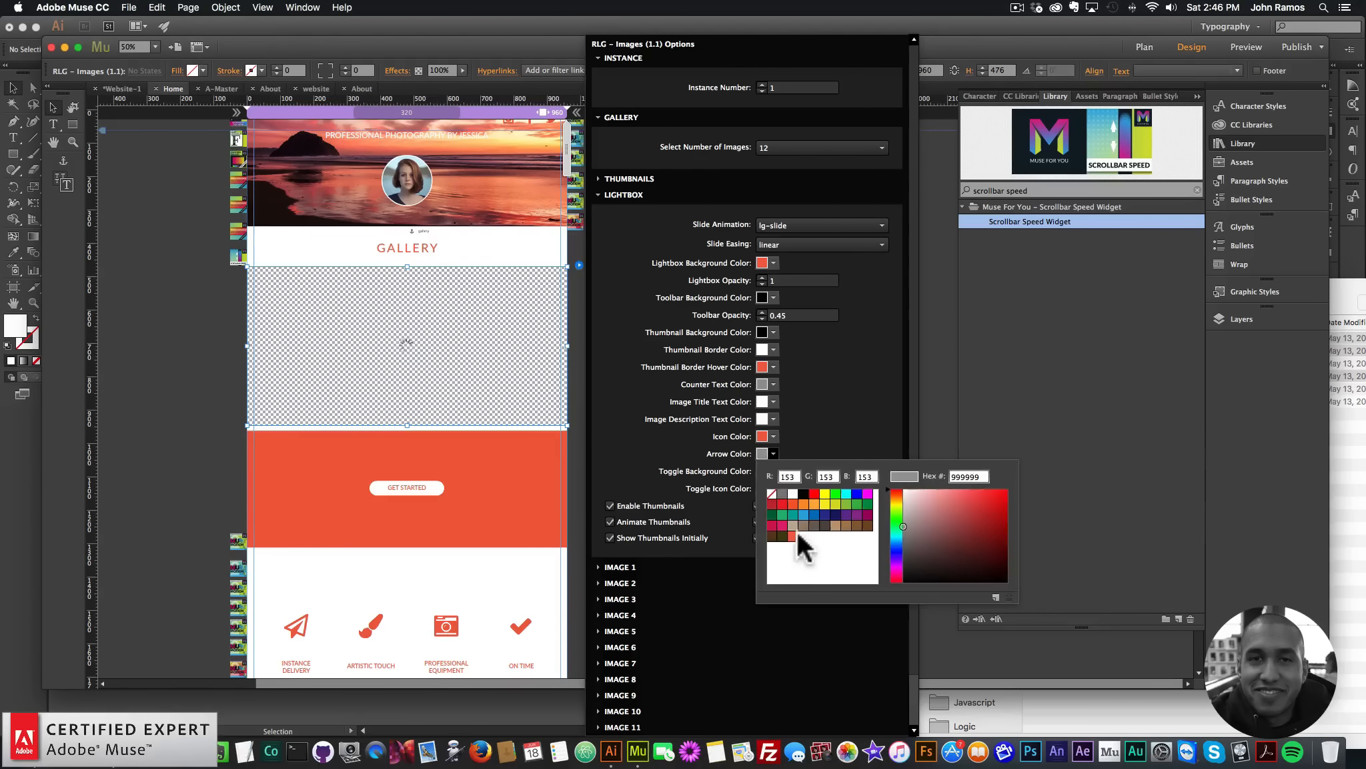
left_click(793, 536)
left_click(773, 488)
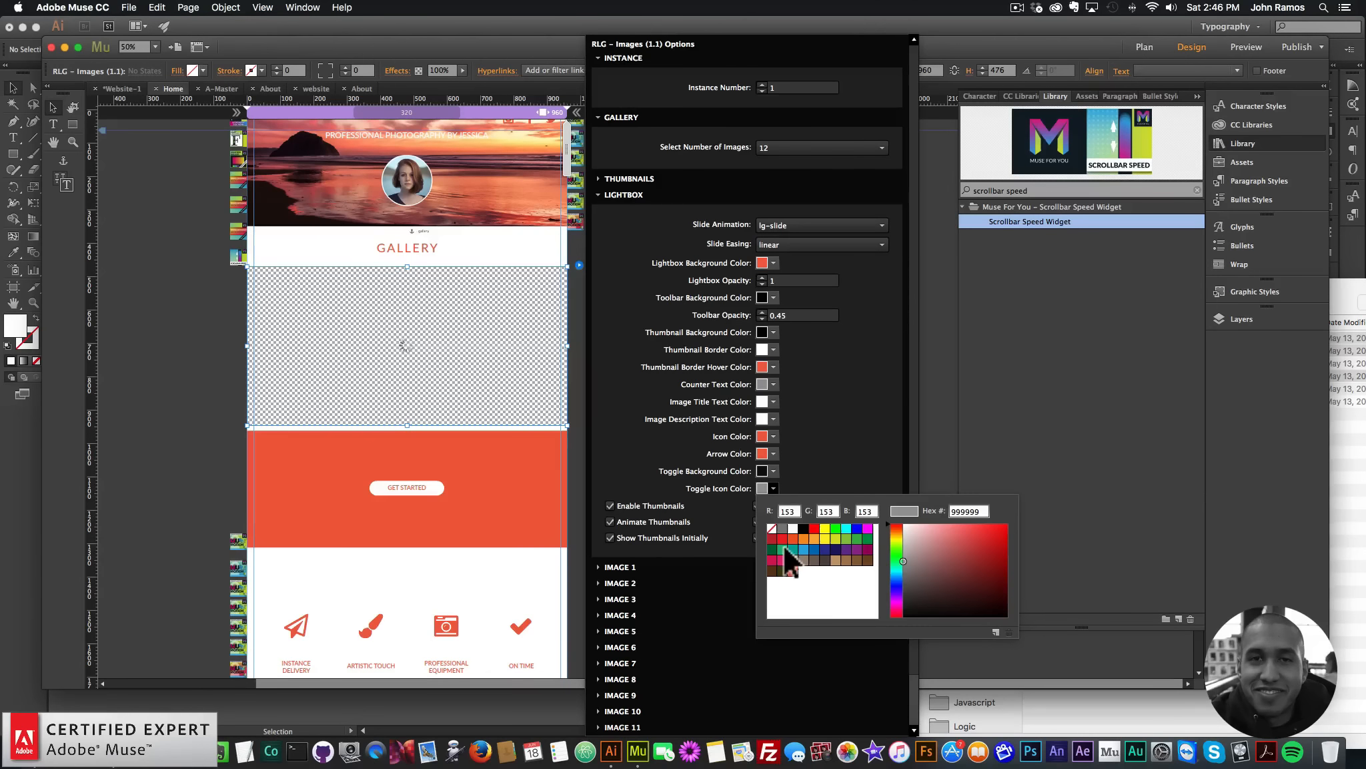
left_click(792, 571)
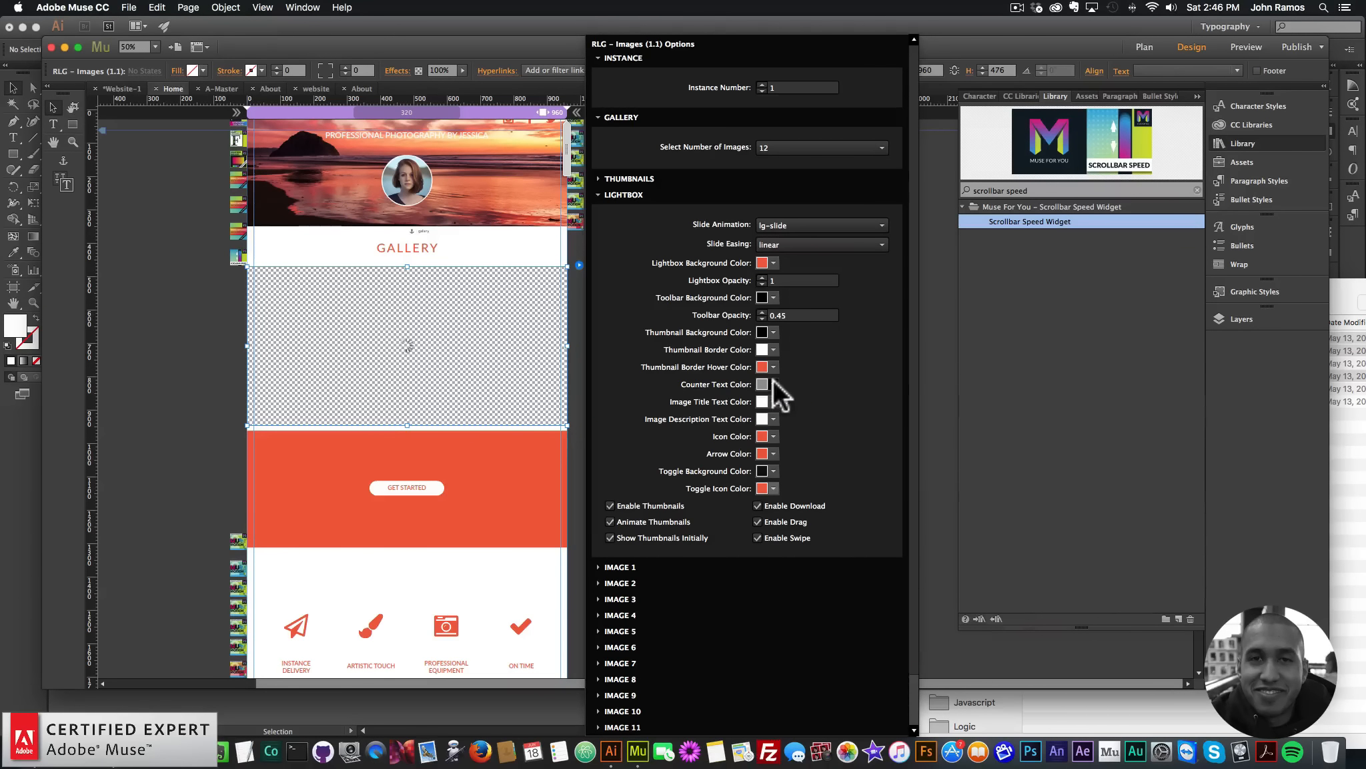
left_click(796, 467)
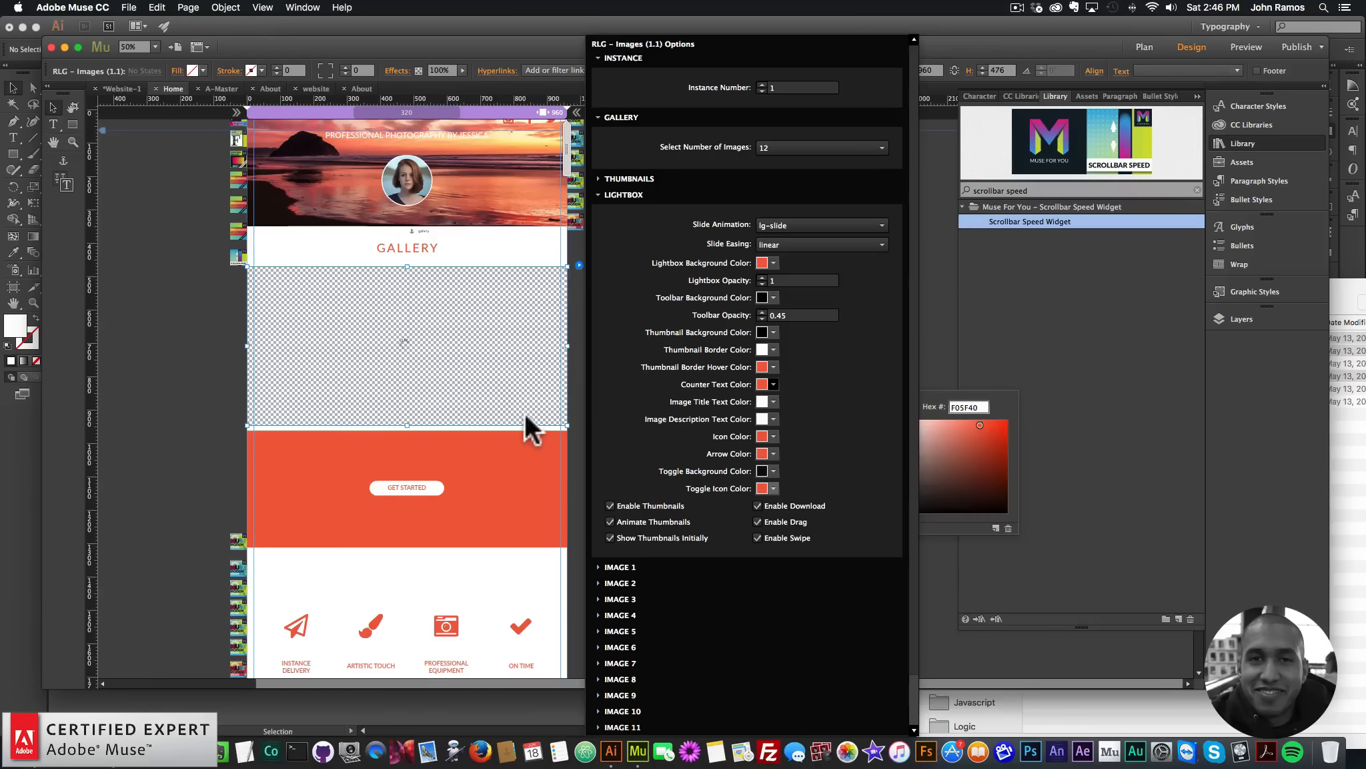
left_click(177, 186)
Step: Preview the Home page in the browser, check the recolored lightbox by browsing several gallery photos, and close the lightbox
left_click(129, 7)
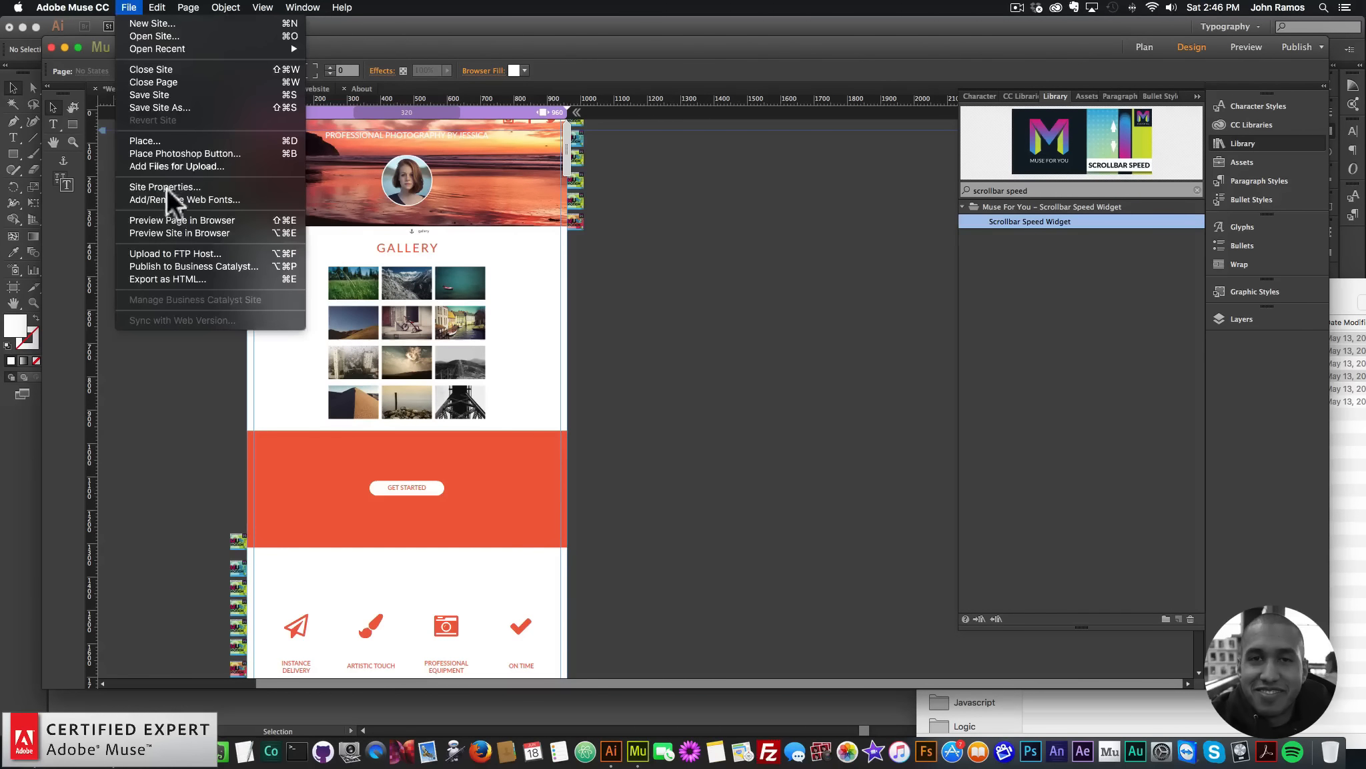
left_click(170, 218)
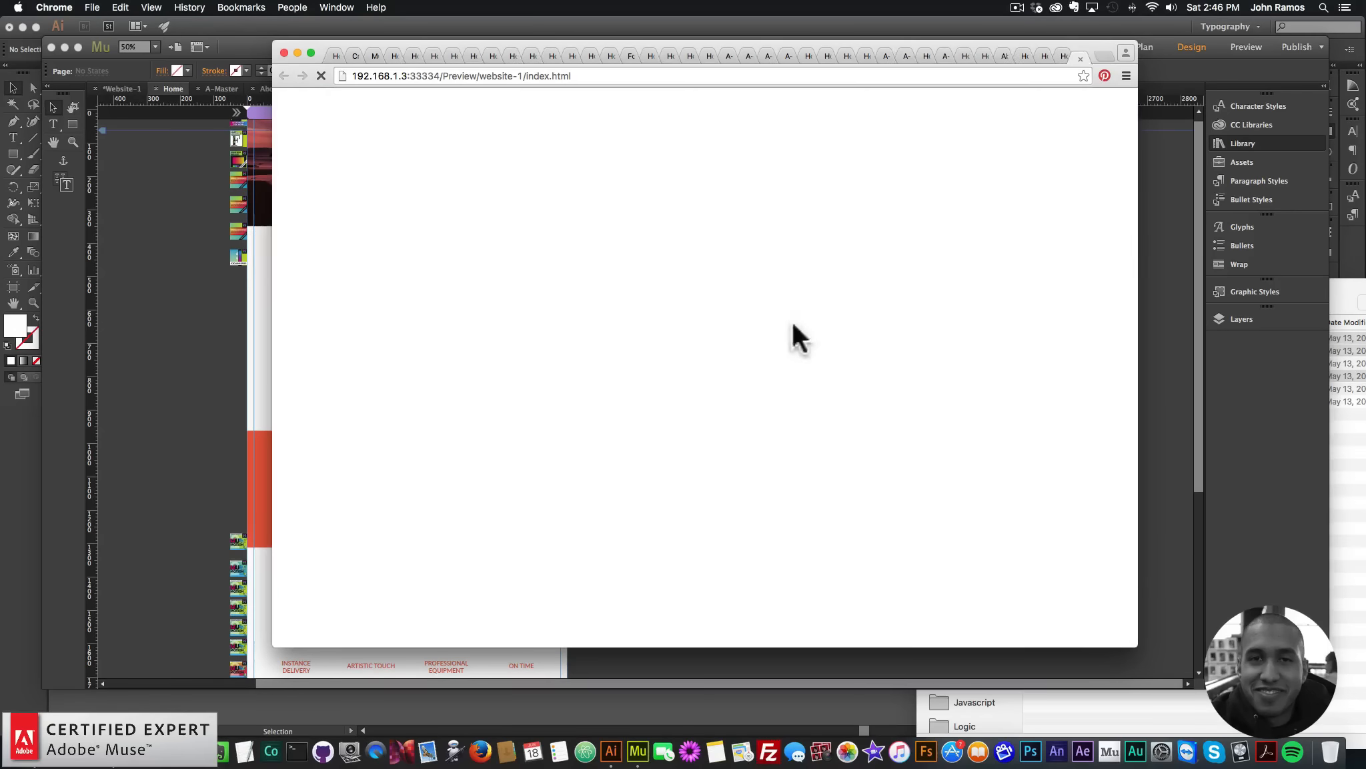
scroll(836, 331, "down", 8)
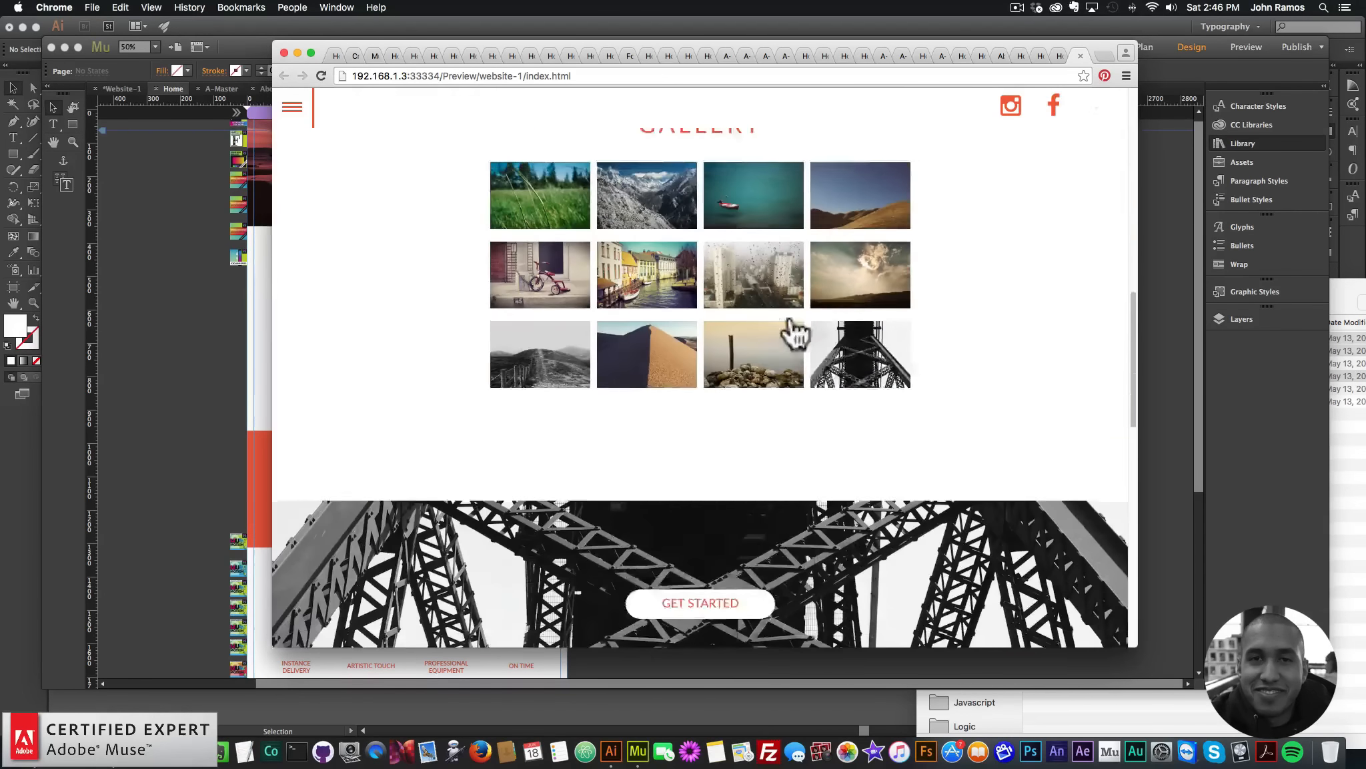
scroll(732, 305, "up", 5)
left_click(545, 327)
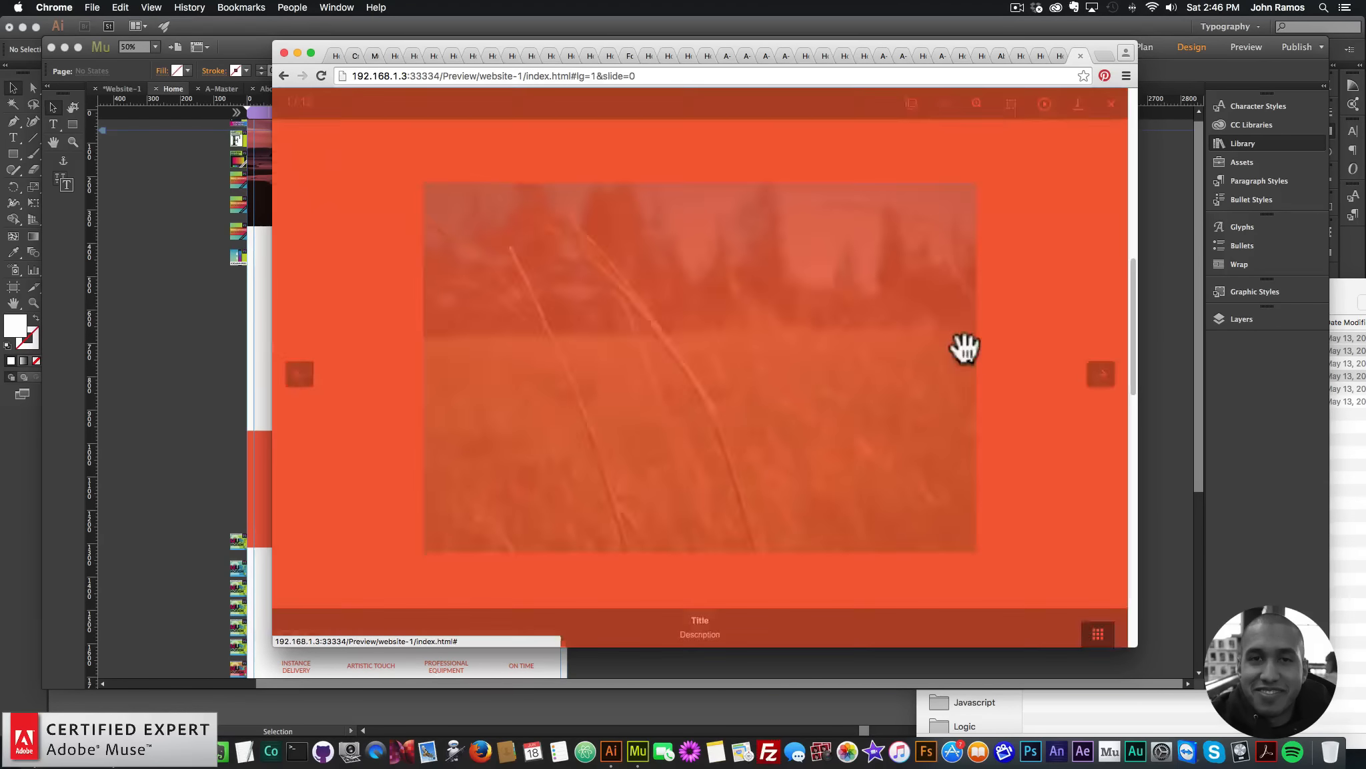
left_click(1094, 380)
left_click(1101, 377)
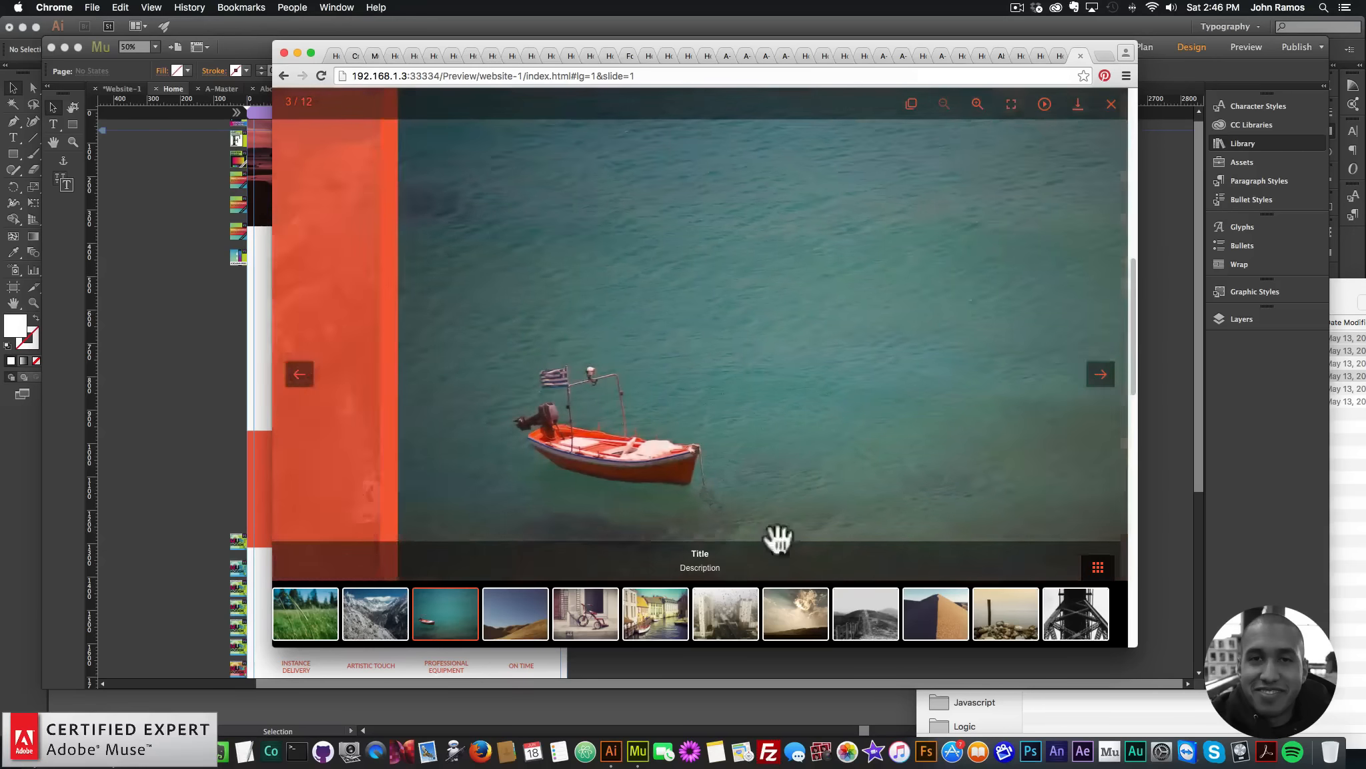
left_click(656, 610)
left_click(1017, 613)
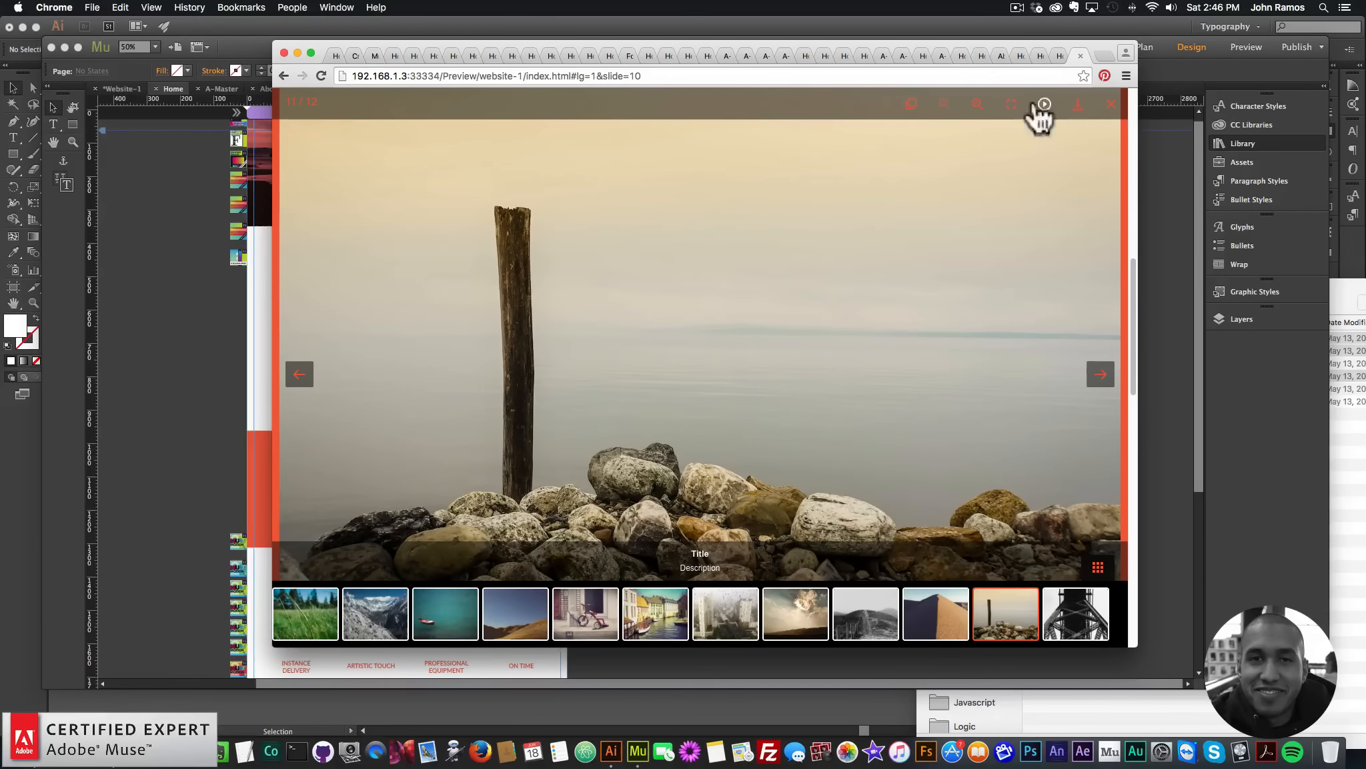
left_click(1110, 105)
Step: Examine the GET STARTED banner and the four service icons below the gallery in the preview
scroll(825, 293, "down", 5)
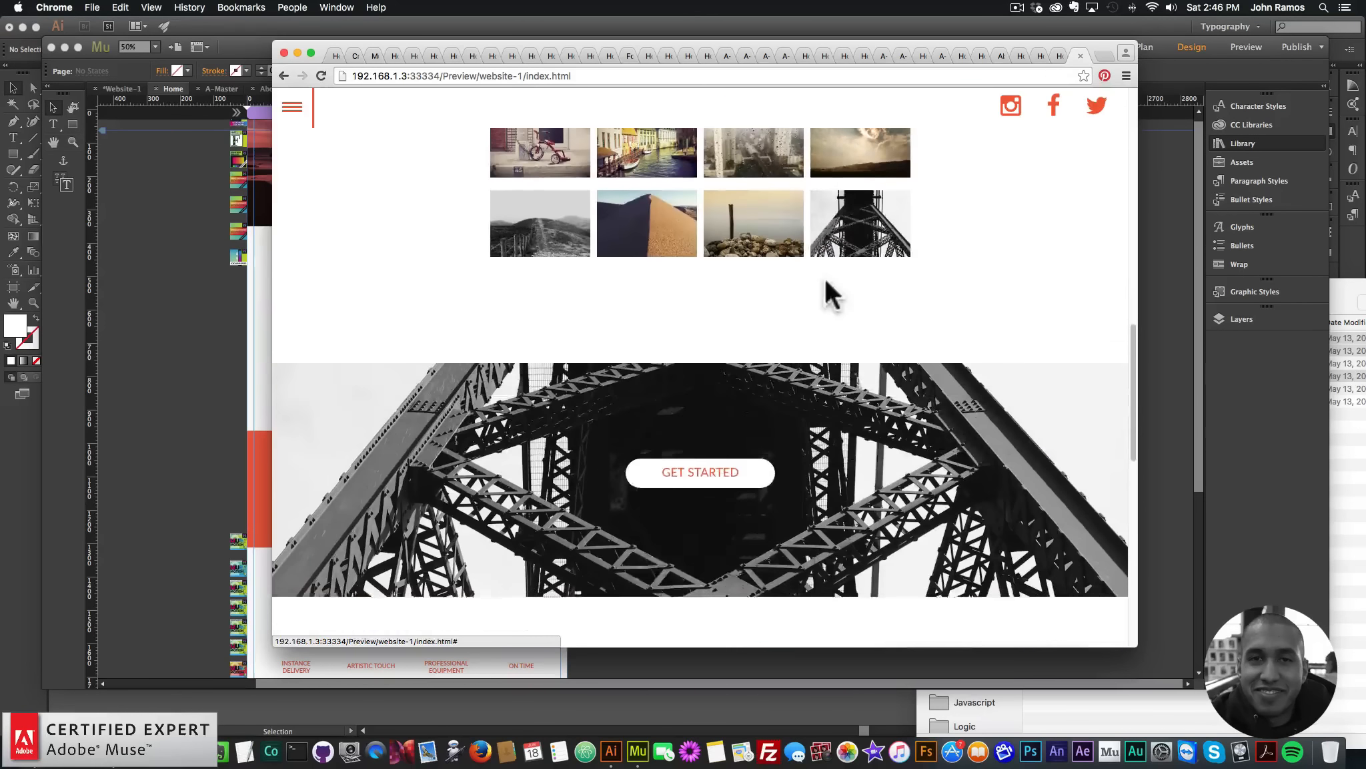
scroll(825, 287, "down", 5)
scroll(784, 302, "down", 3)
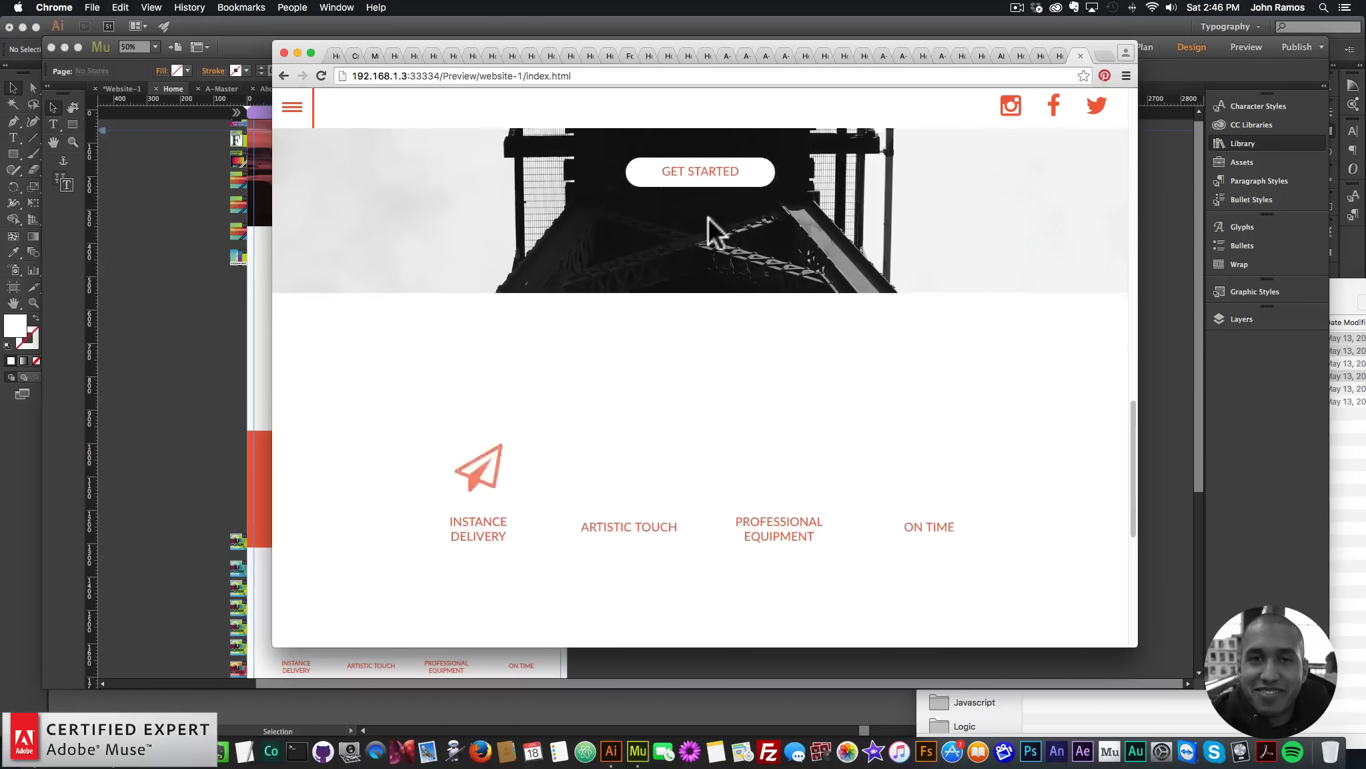
scroll(712, 218, "up", 2)
scroll(787, 360, "down", 4)
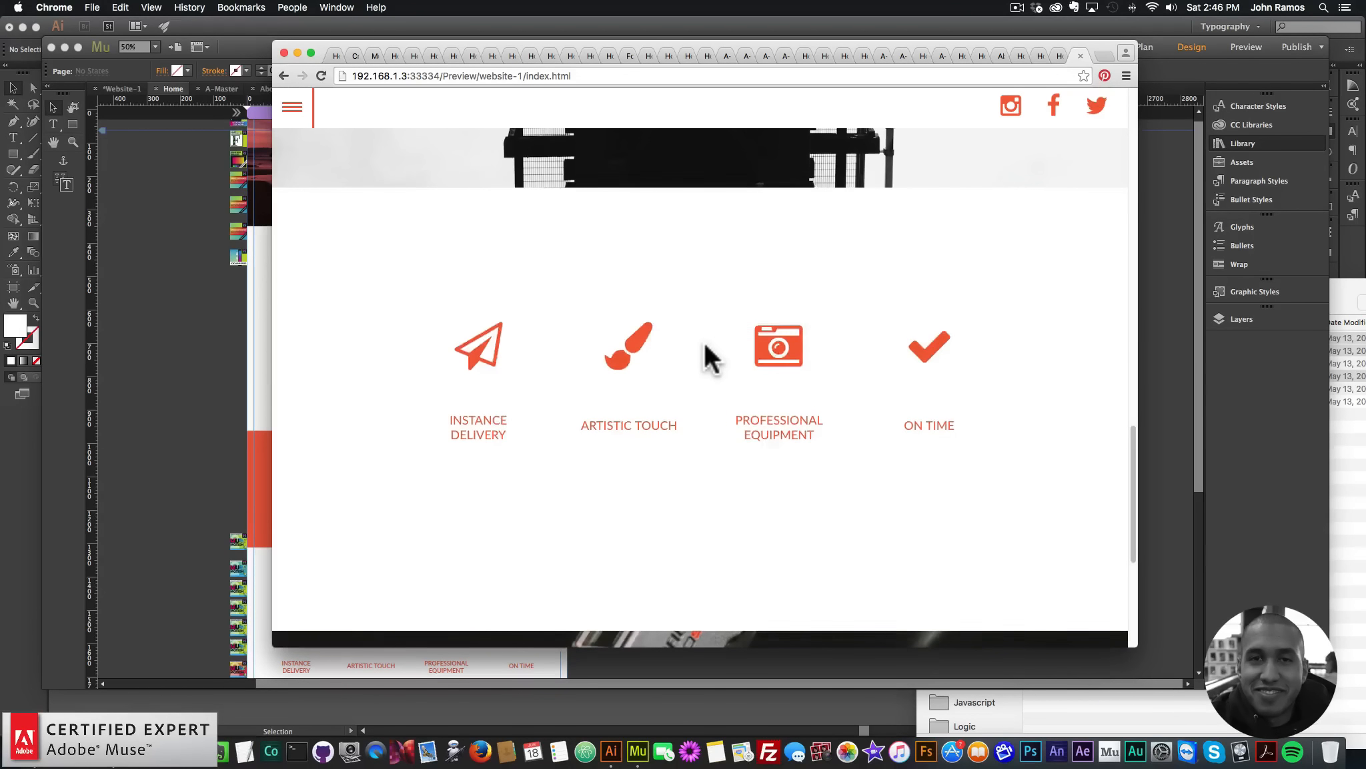
scroll(703, 341, "up", 5)
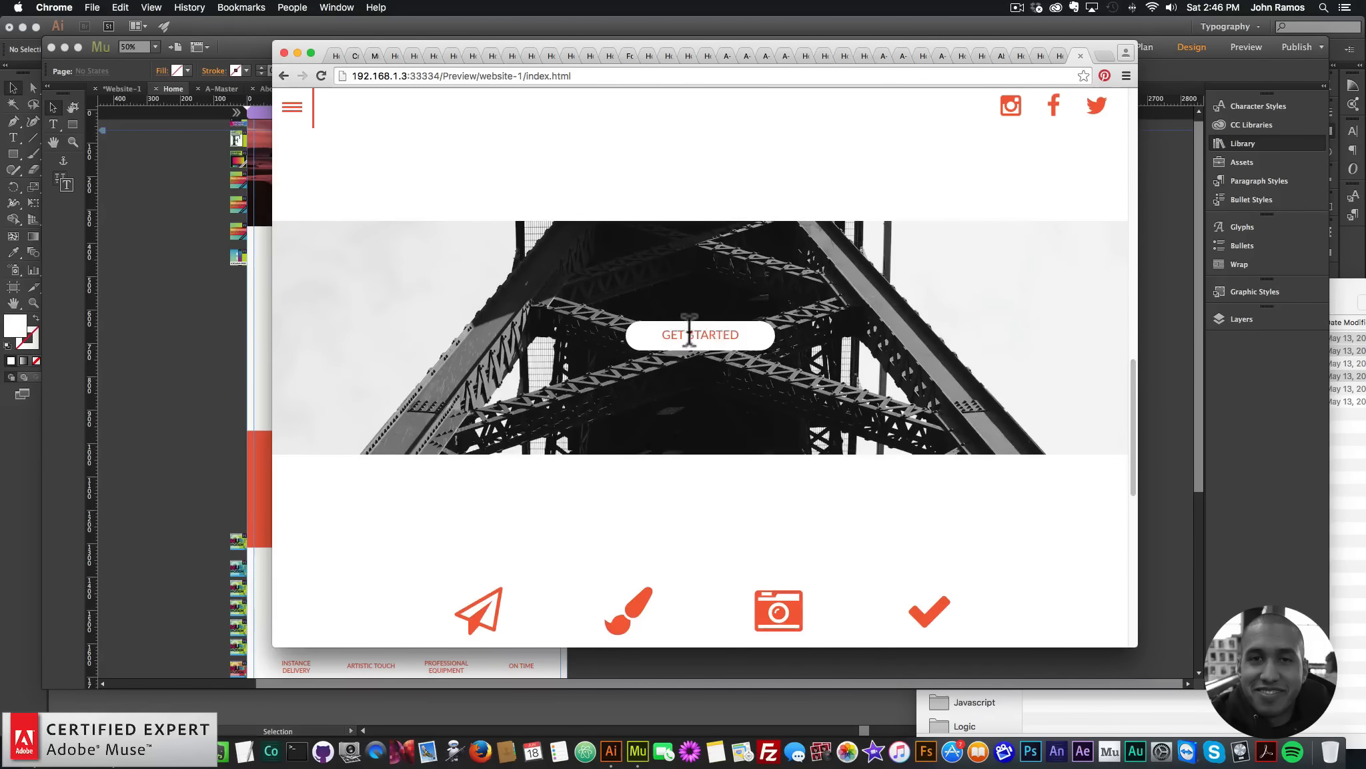
scroll(689, 330, "down", 2)
Step: In Muse, hyperlink the GET STARTED text and its rounded button shape together to the Home page's contact anchor
left_click(138, 361)
left_click(418, 486)
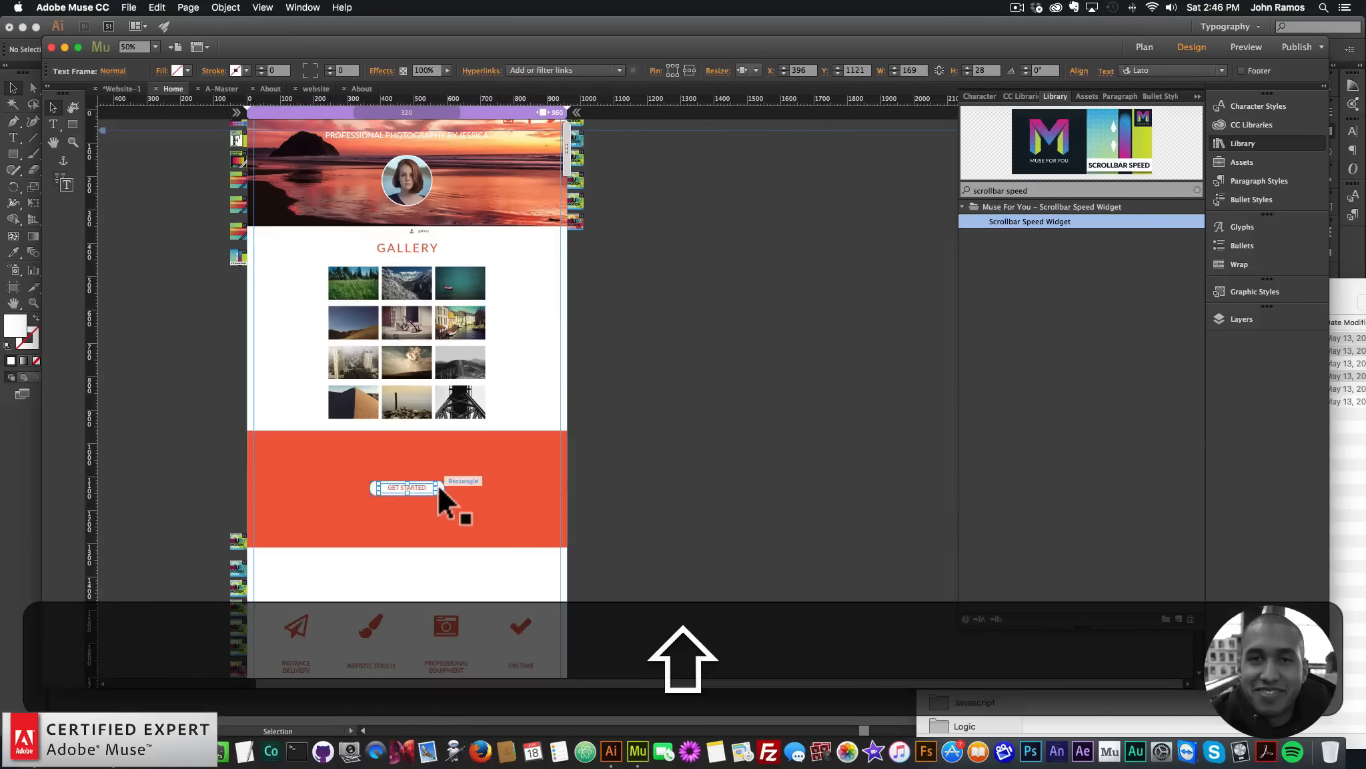
left_click(532, 71)
left_click(564, 145)
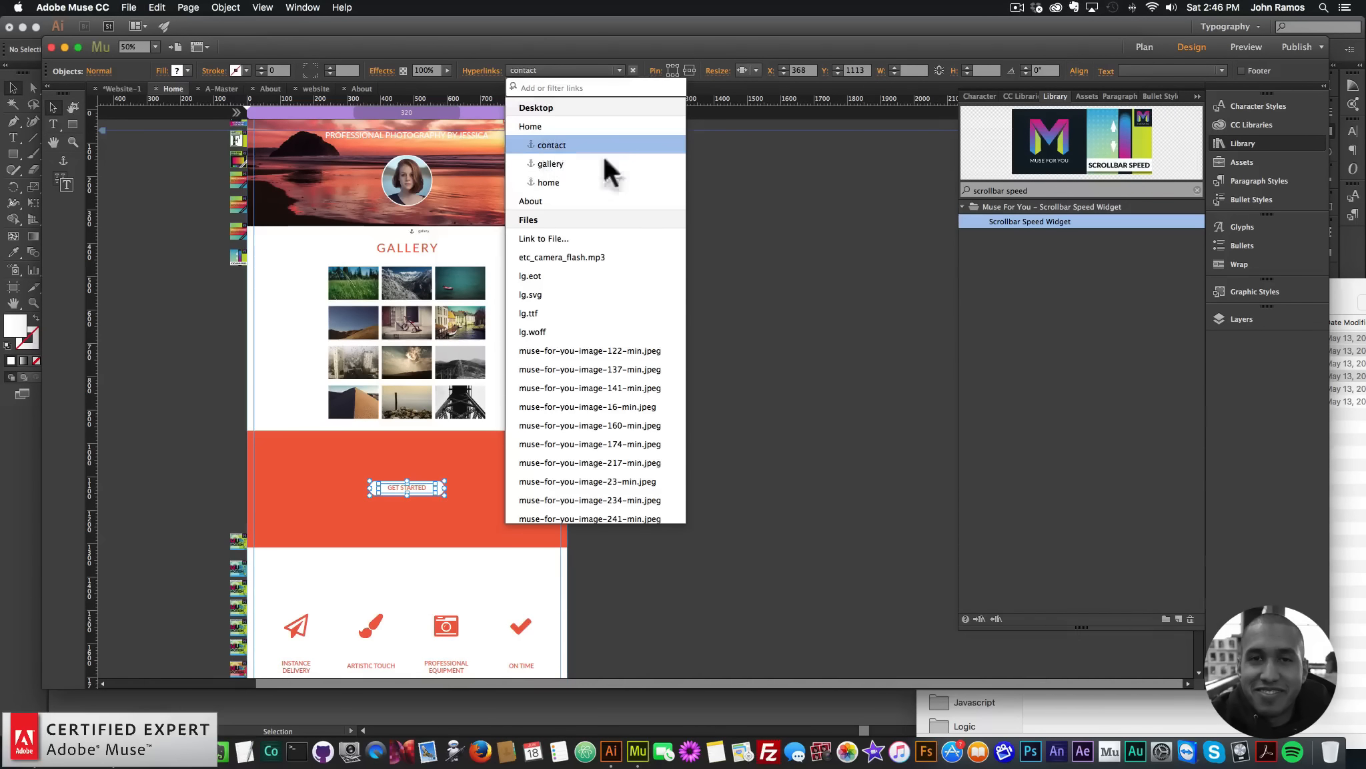
left_click(762, 273)
Step: Preview the Home page in the browser and test that the GET STARTED button scrolls to the contact section
left_click(128, 7)
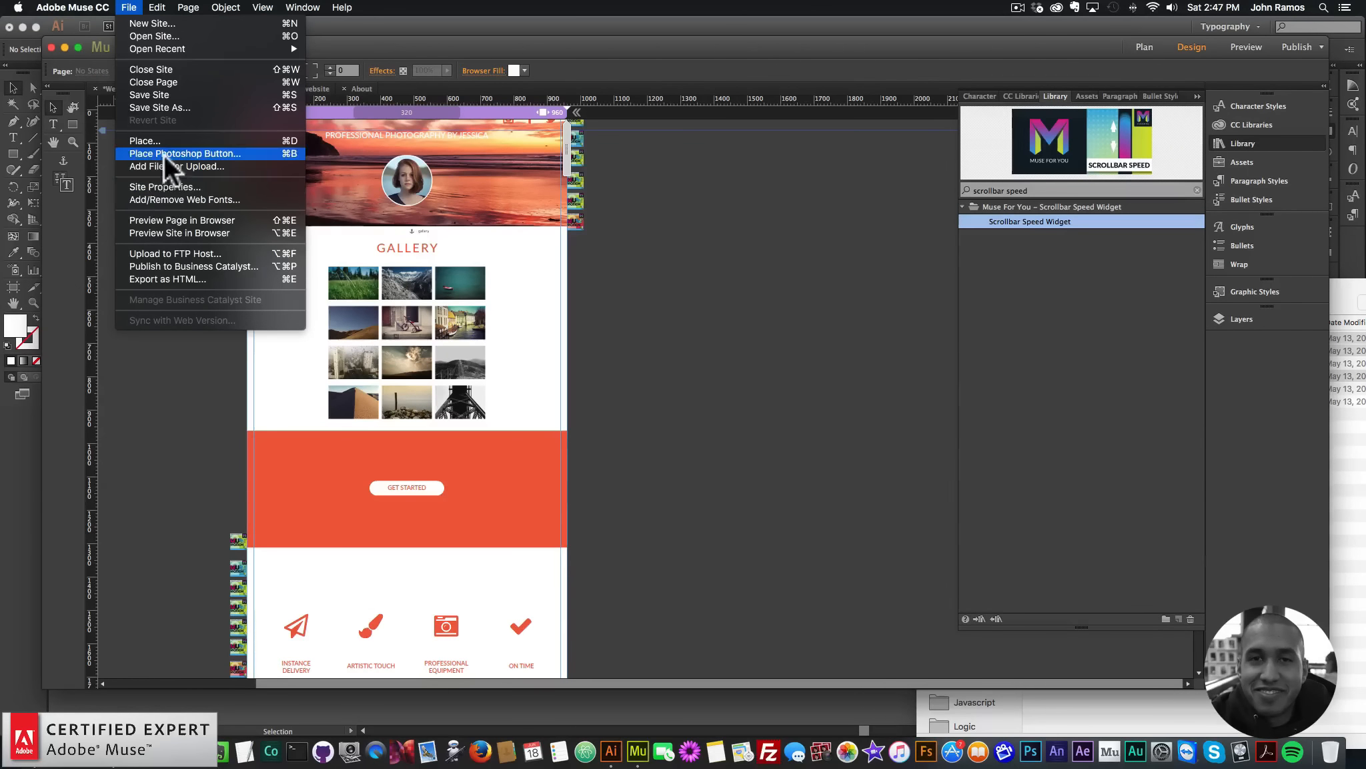
left_click(160, 220)
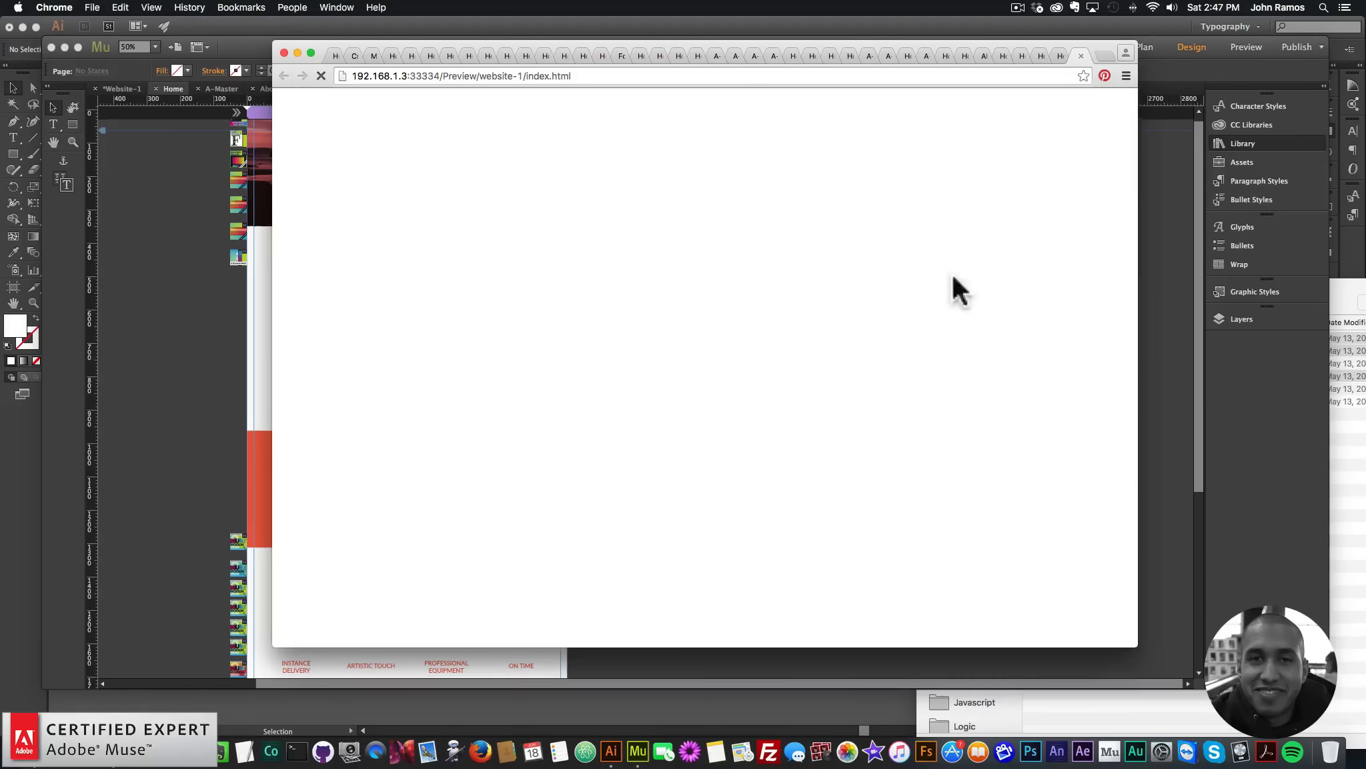
scroll(835, 313, "down", 10)
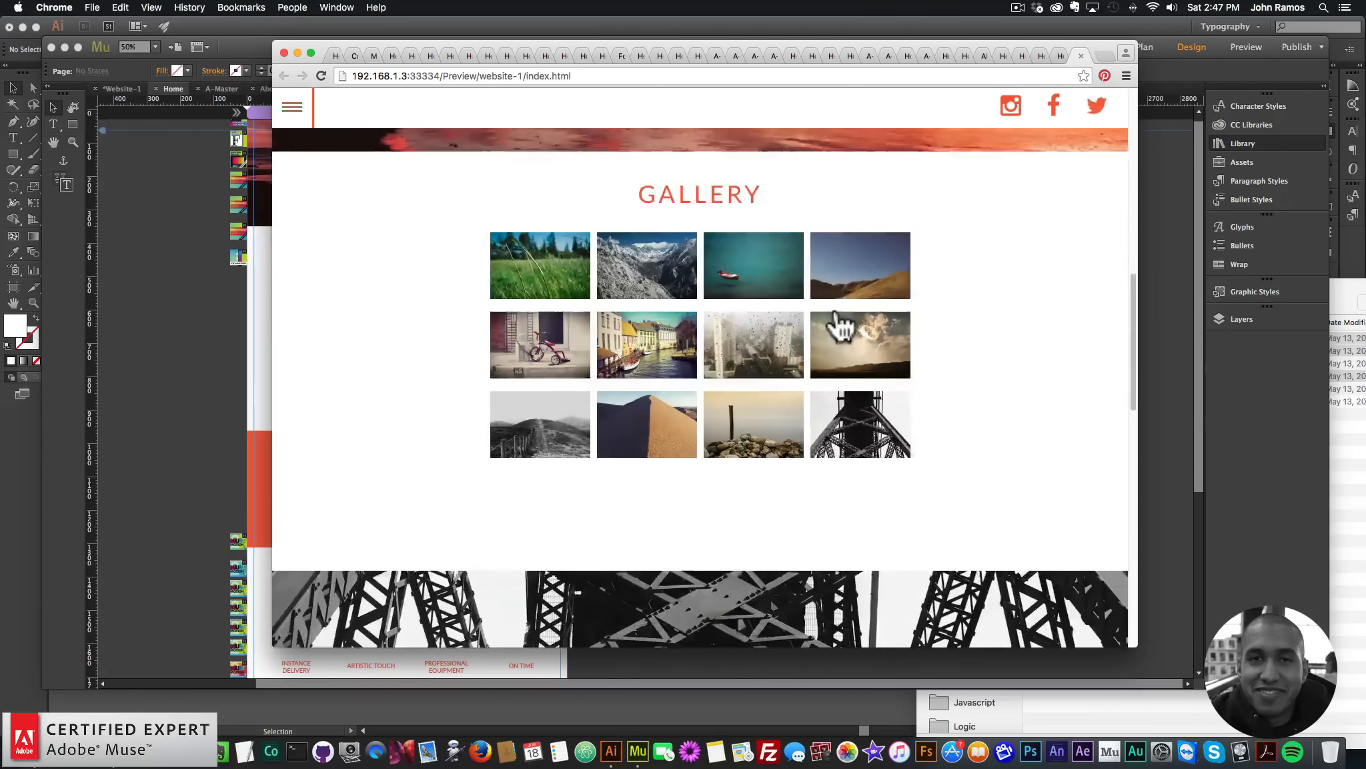
scroll(839, 313, "down", 5)
left_click(704, 270)
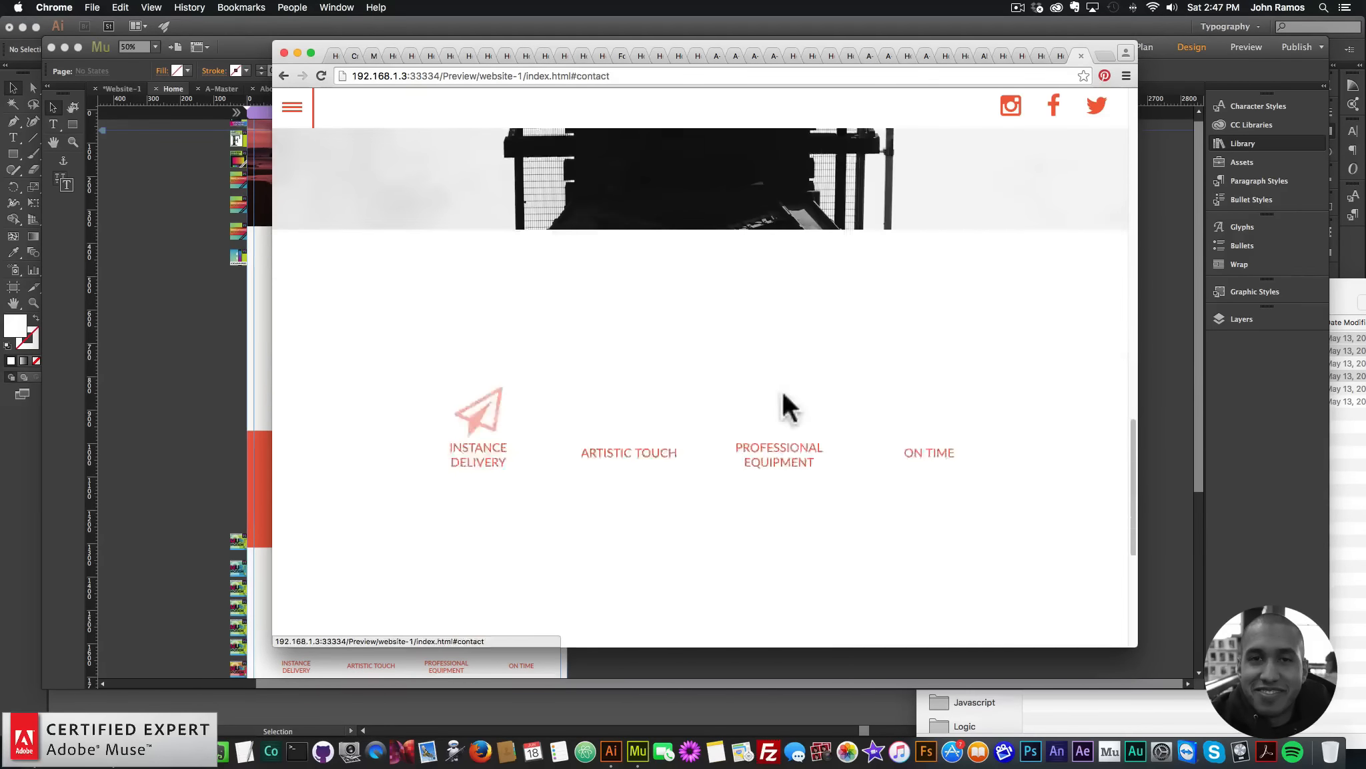
scroll(753, 378, "up", 3)
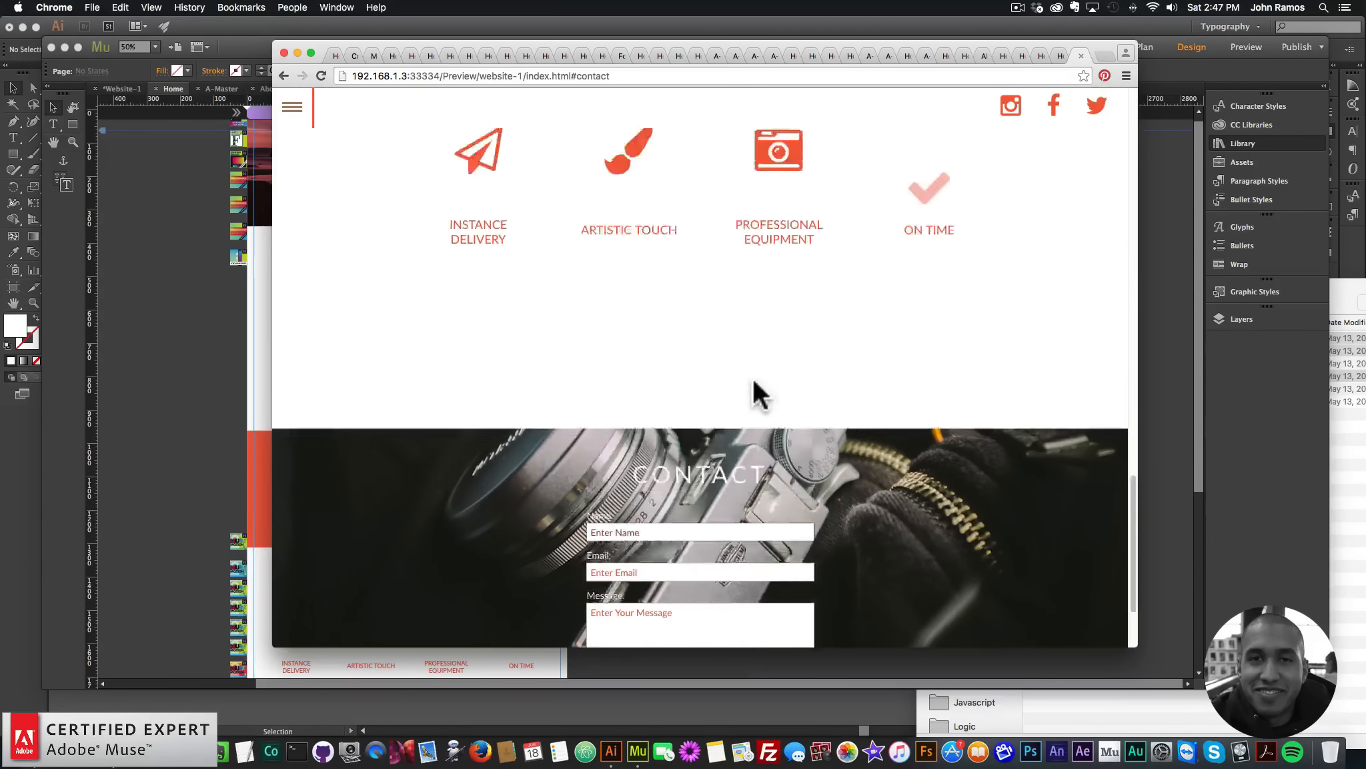
scroll(753, 377, "down", 4)
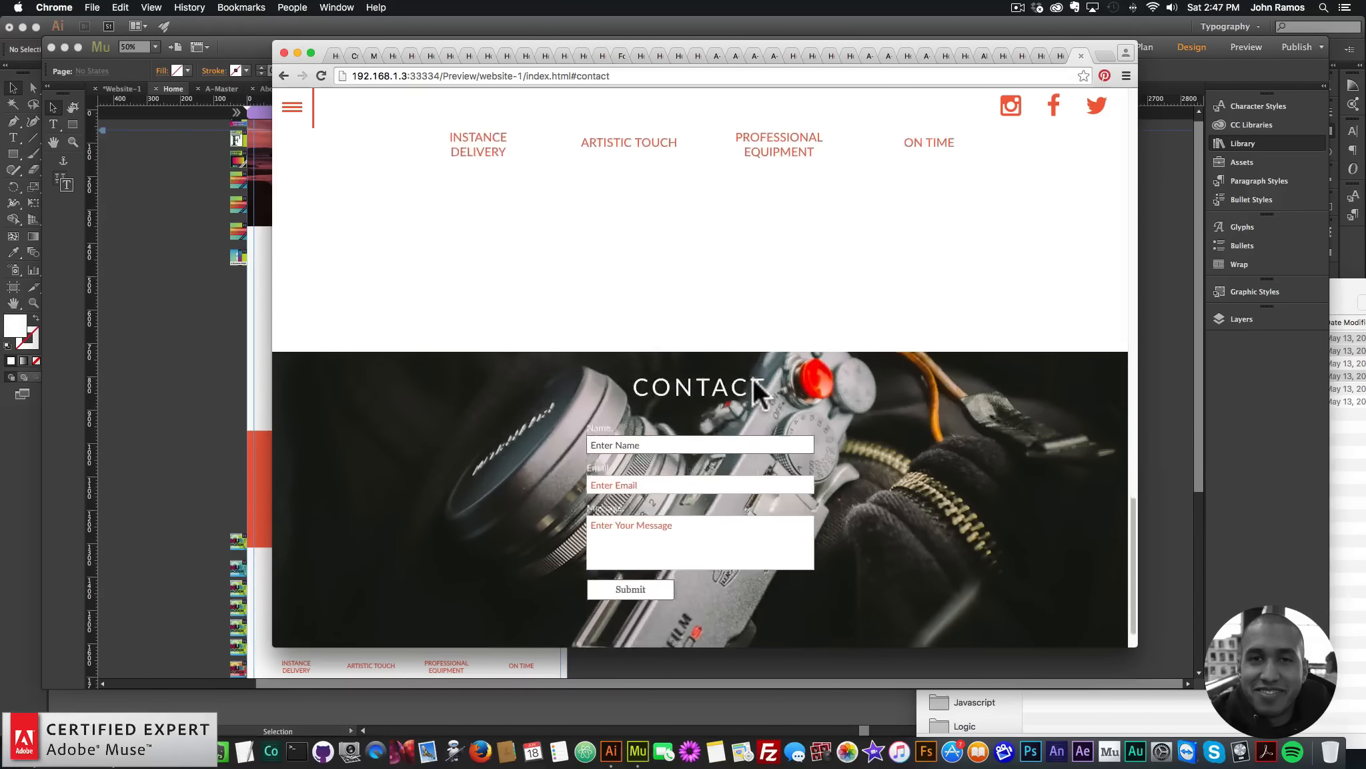
scroll(752, 378, "down", 1)
Step: In Muse, change the text color of the four service labels below the icons to black
left_click(82, 322)
scroll(393, 489, "down", 1)
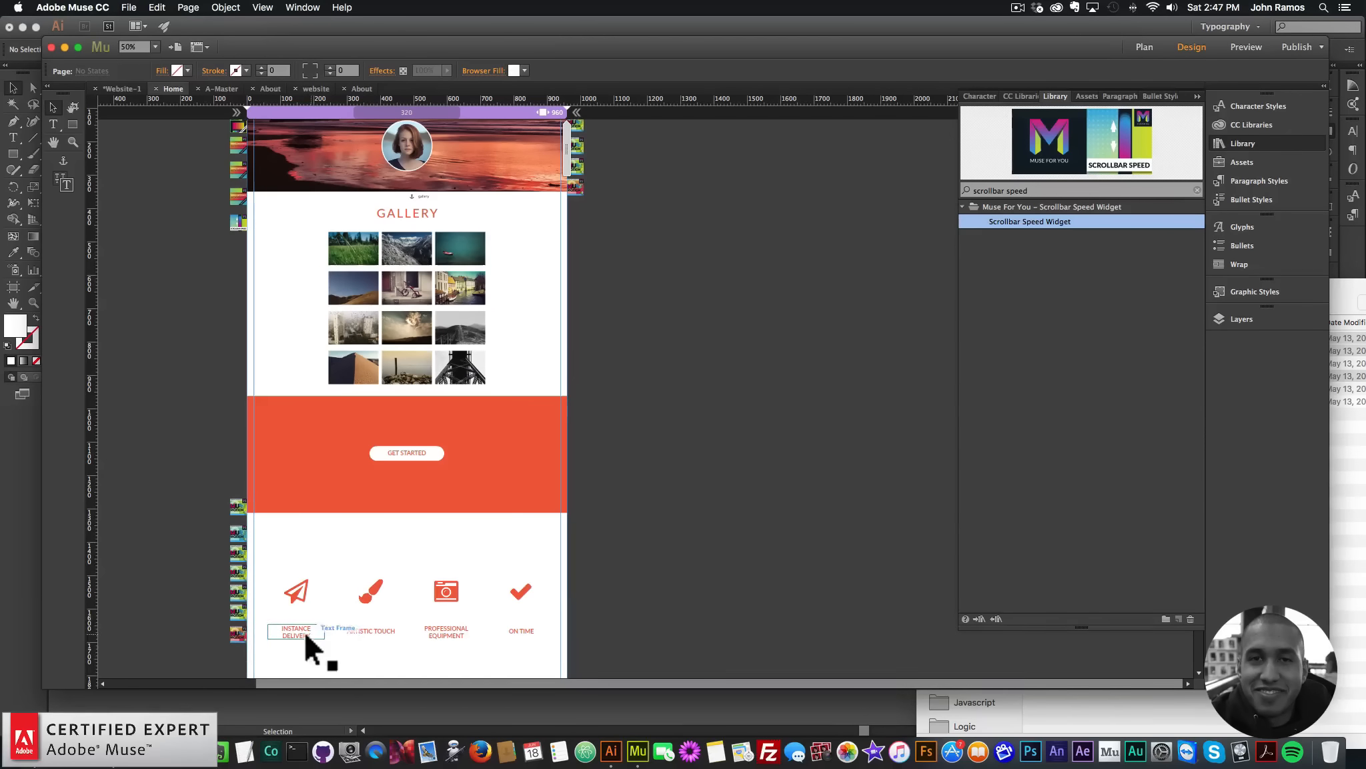
left_click(305, 634)
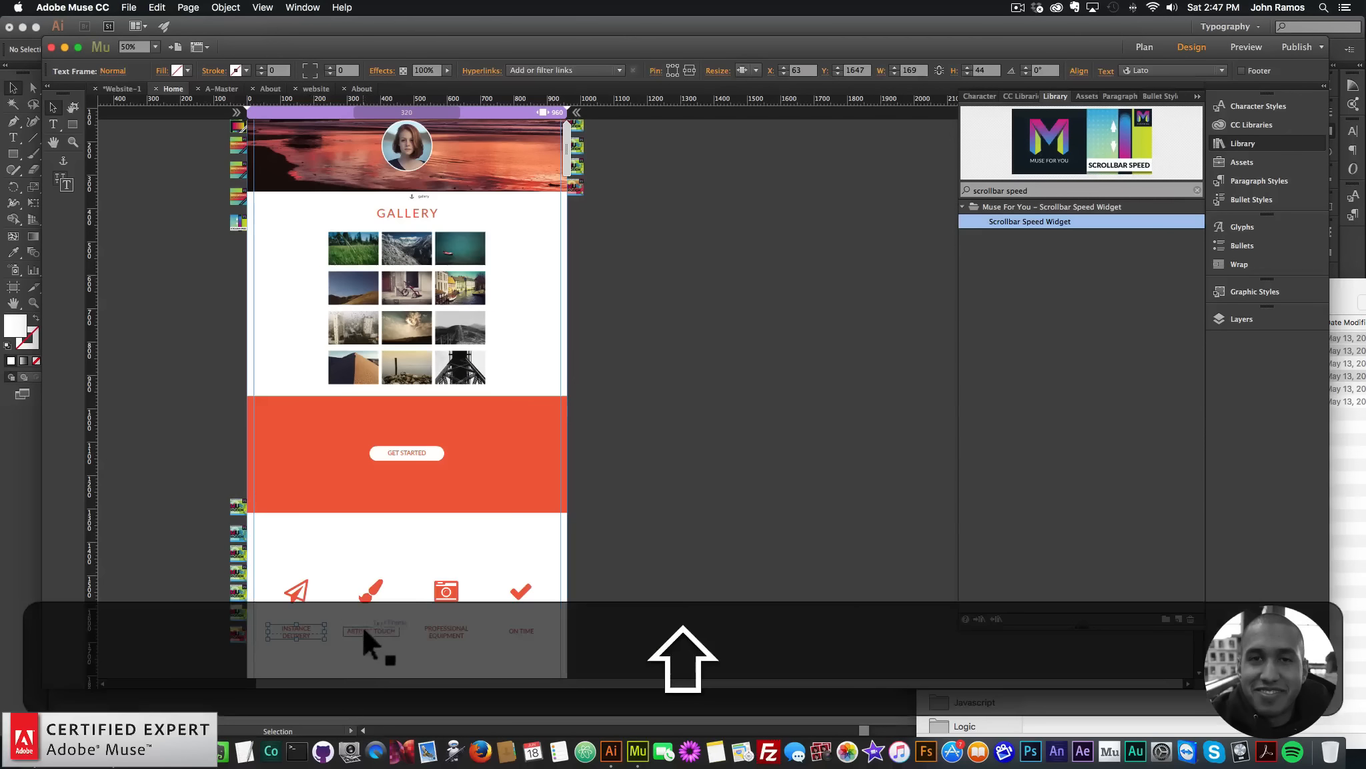
left_click(1107, 70)
left_click(1215, 118)
left_click(1278, 139)
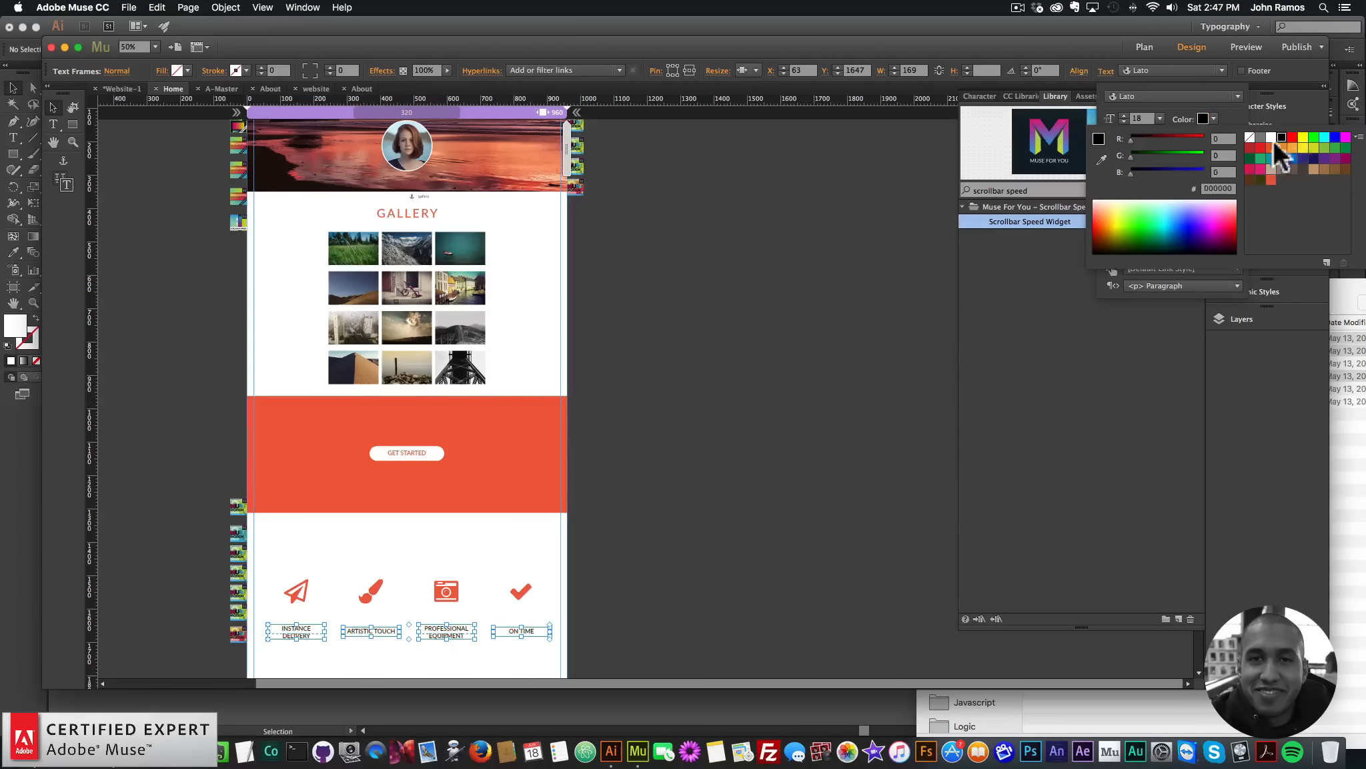
left_click(716, 313)
Step: Preview the Home page in the browser and review it from the slideshow down to the contact form and footer
left_click(123, 10)
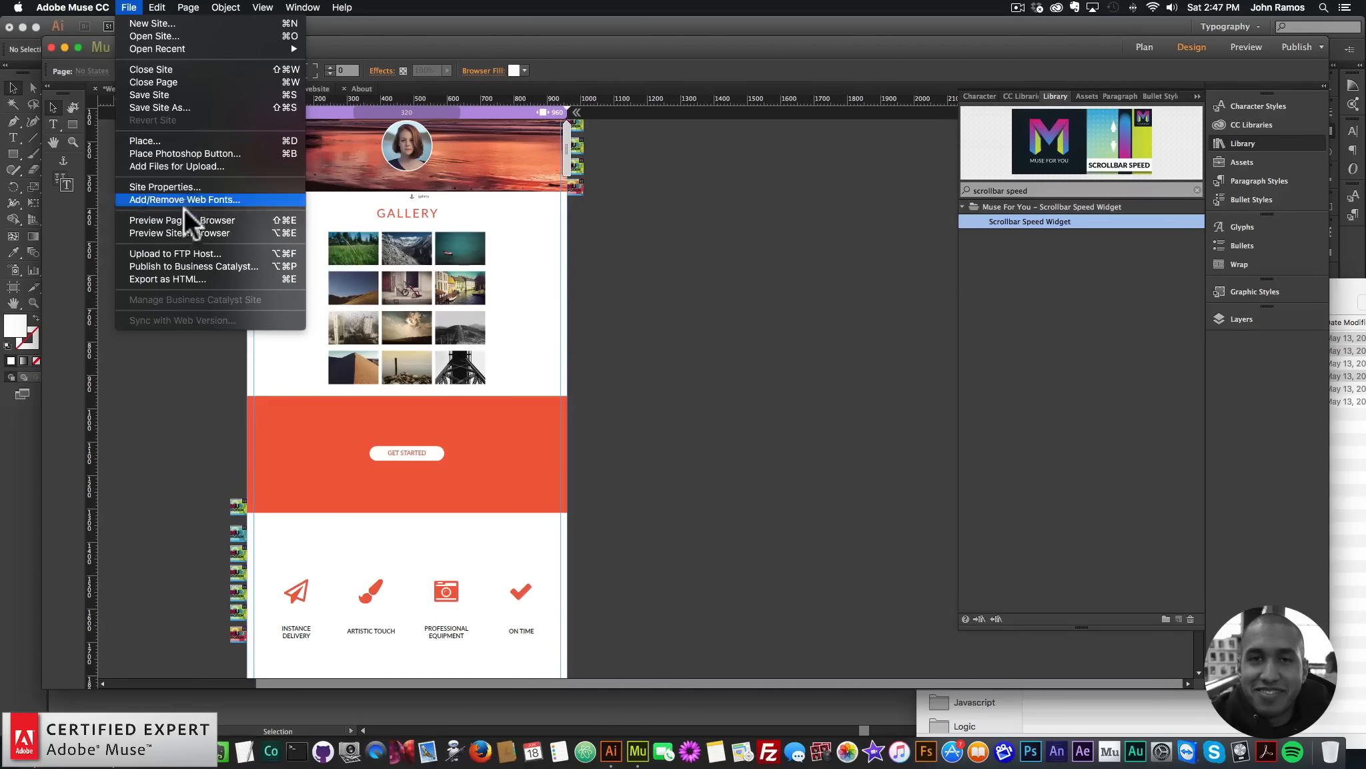
left_click(279, 223)
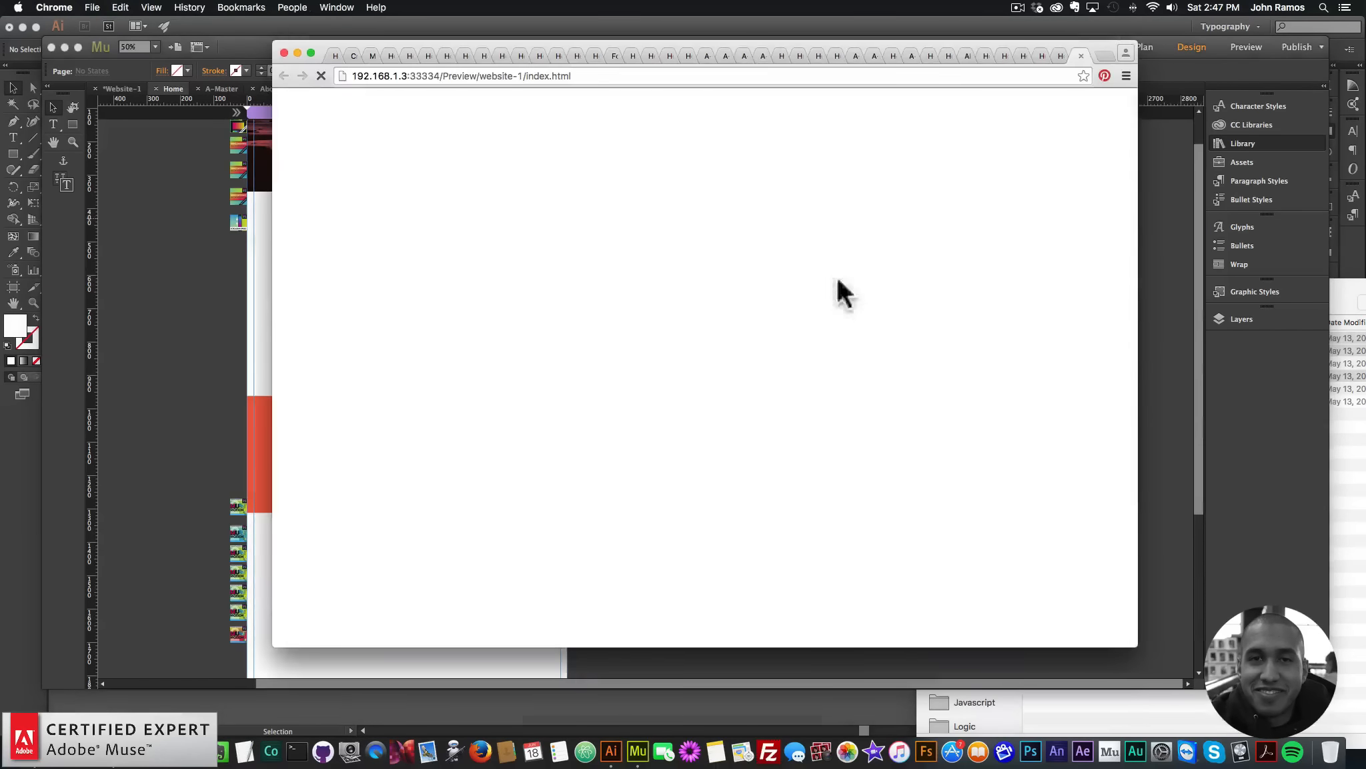
scroll(980, 346, "down", 5)
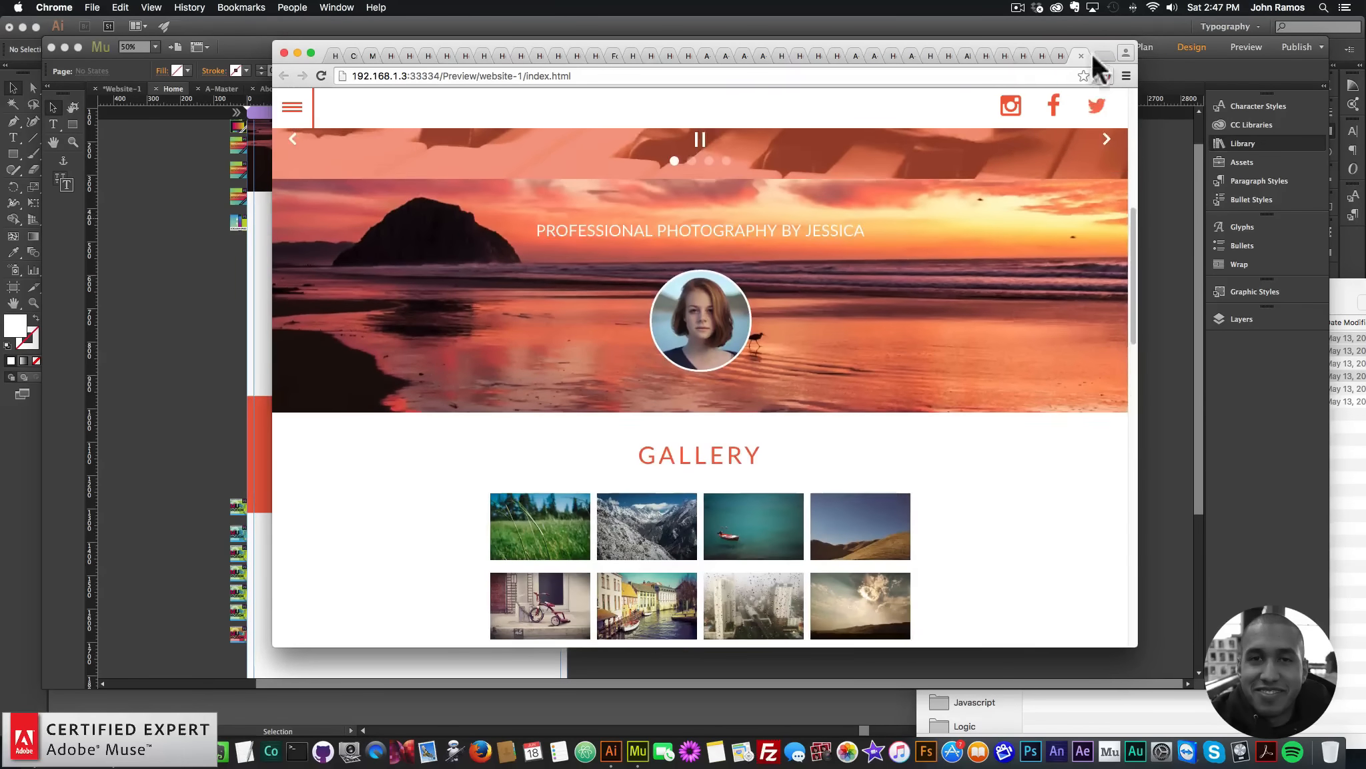
scroll(1037, 203, "down", 10)
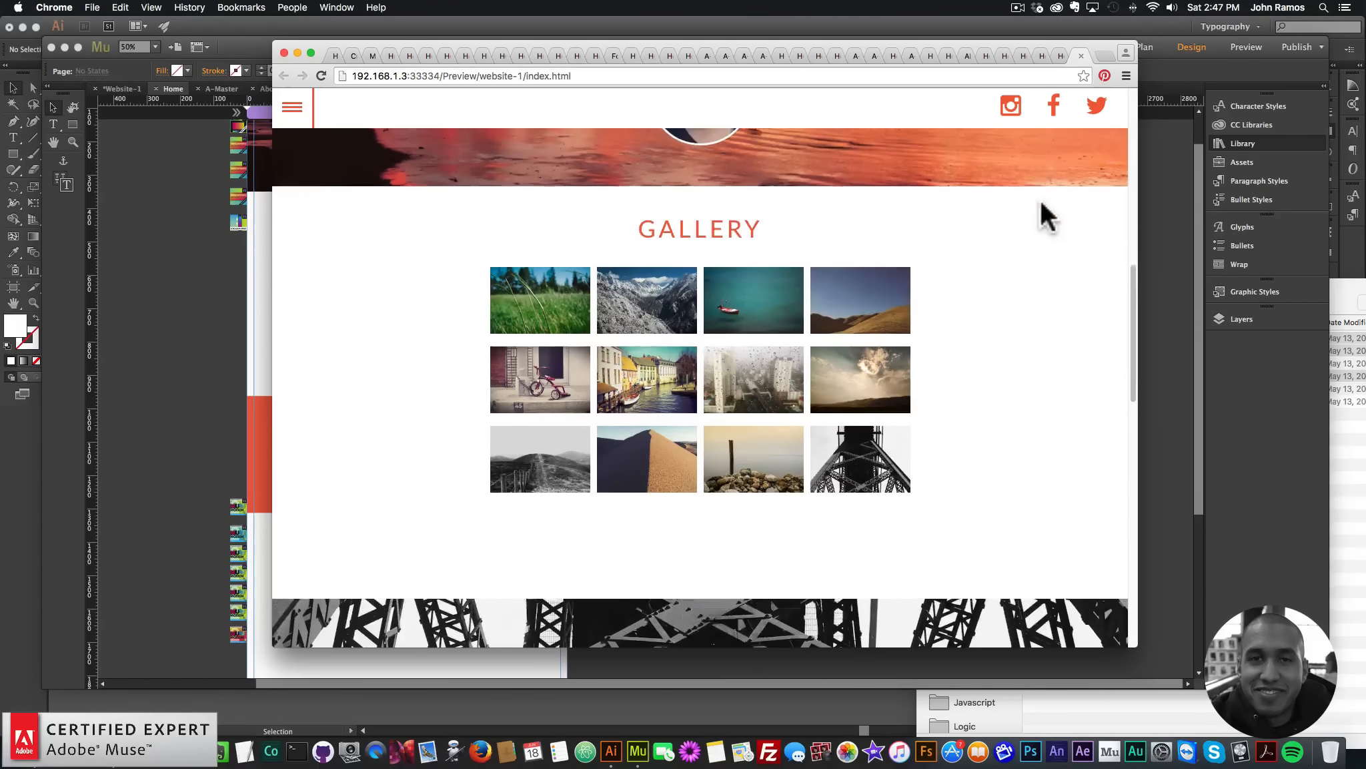
scroll(1034, 207, "down", 3)
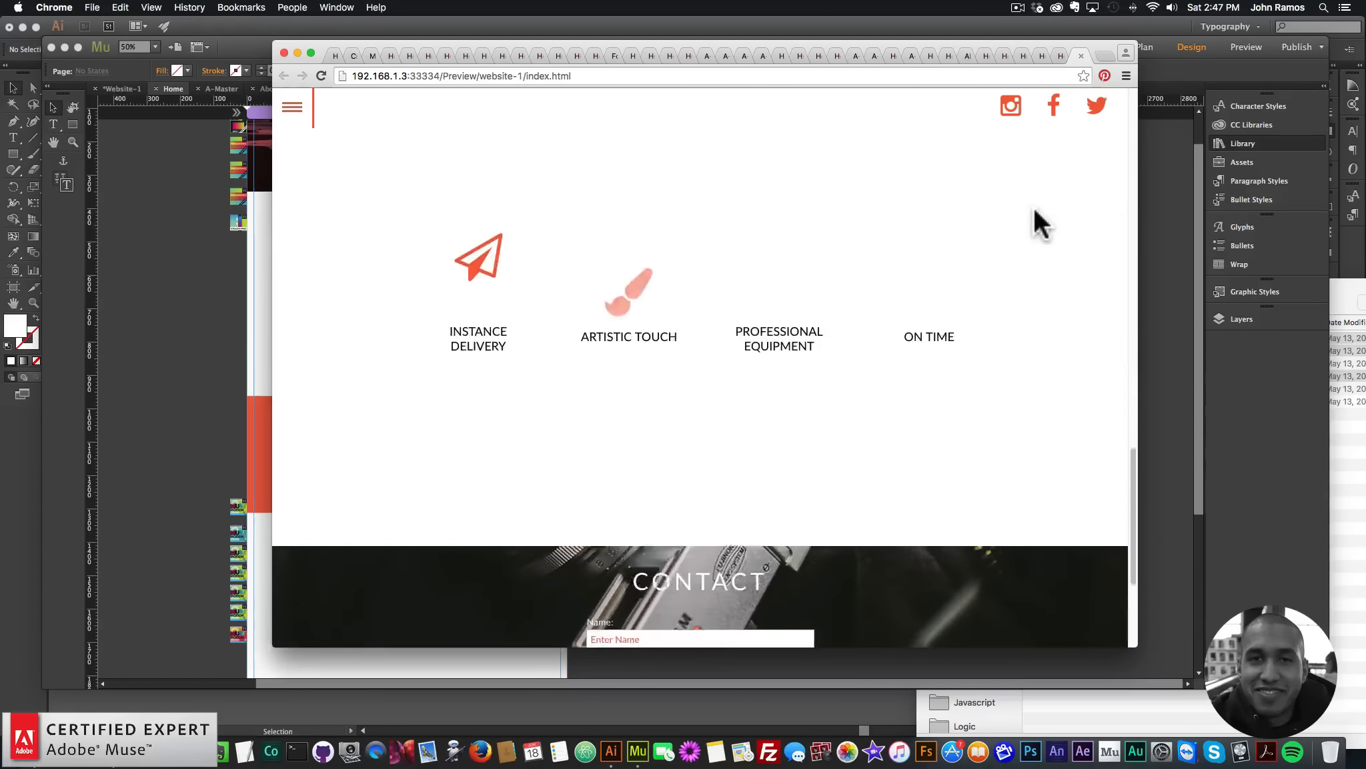
scroll(1027, 203, "down", 3)
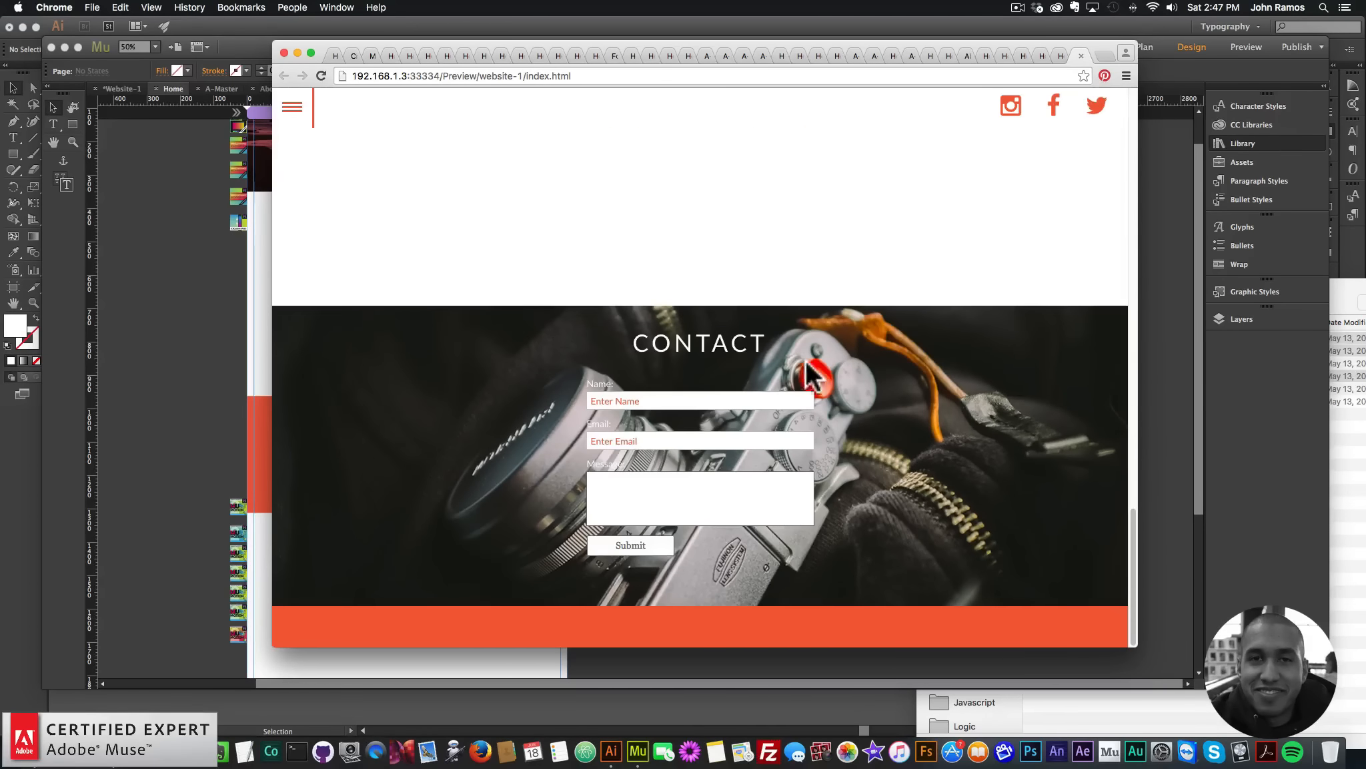
scroll(808, 367, "up", 15)
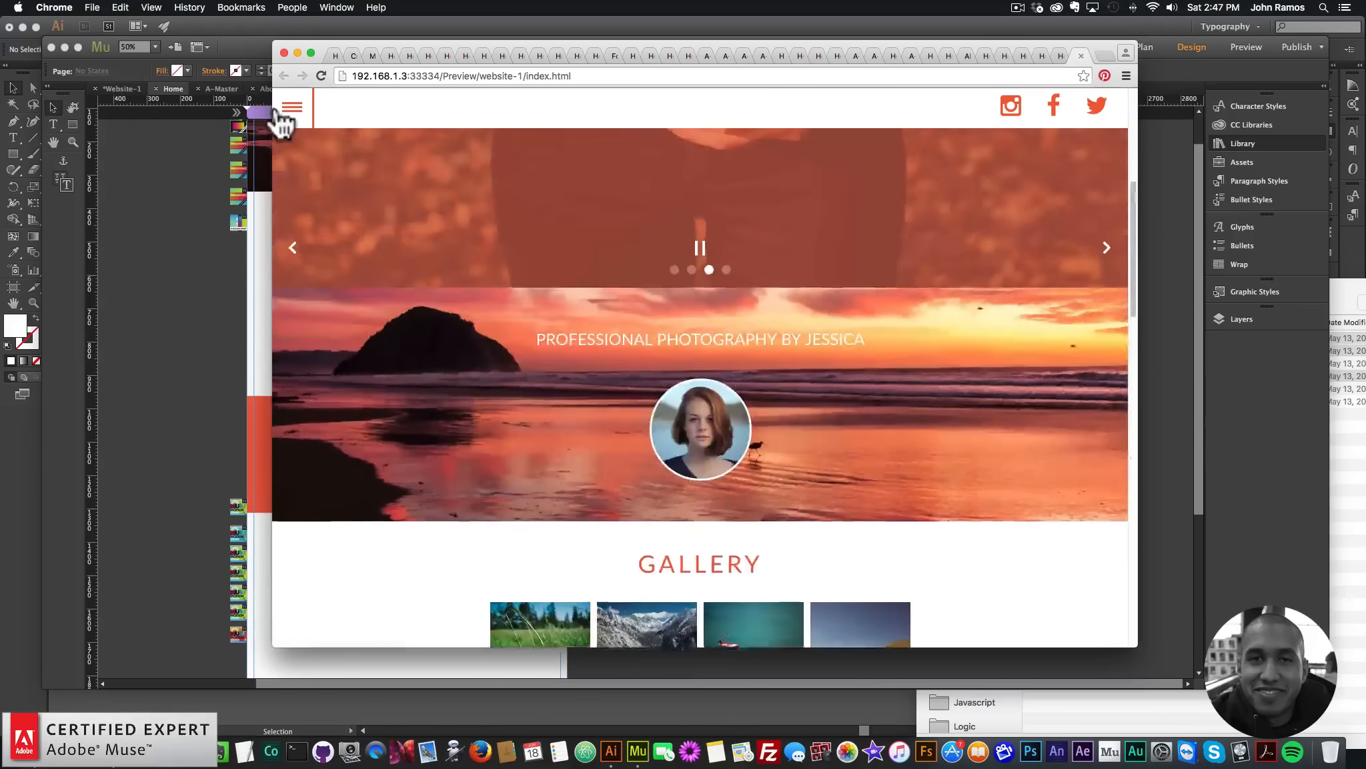
Step: Test the Home, Gallery and Contact links of the preview's side menu and look over the page's sections again
left_click(292, 106)
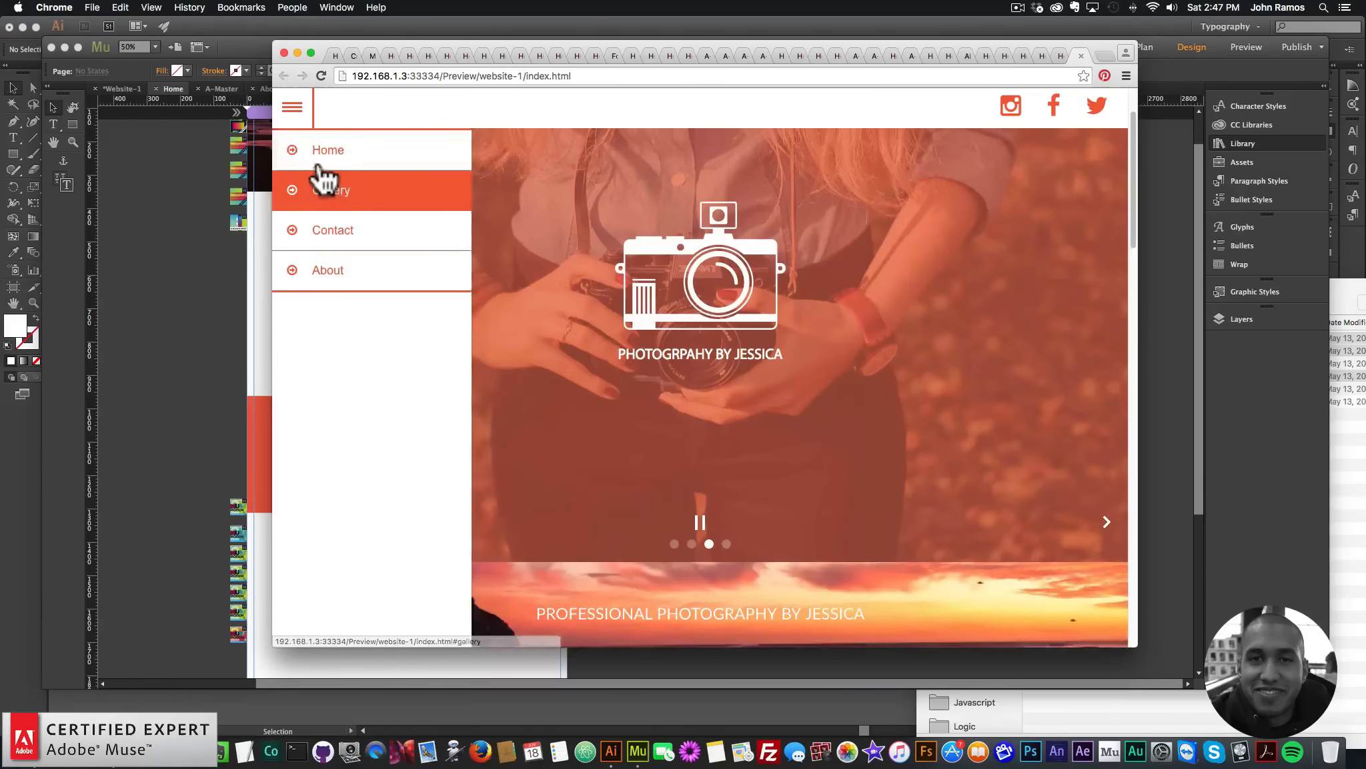
left_click(318, 171)
left_click(293, 112)
left_click(323, 194)
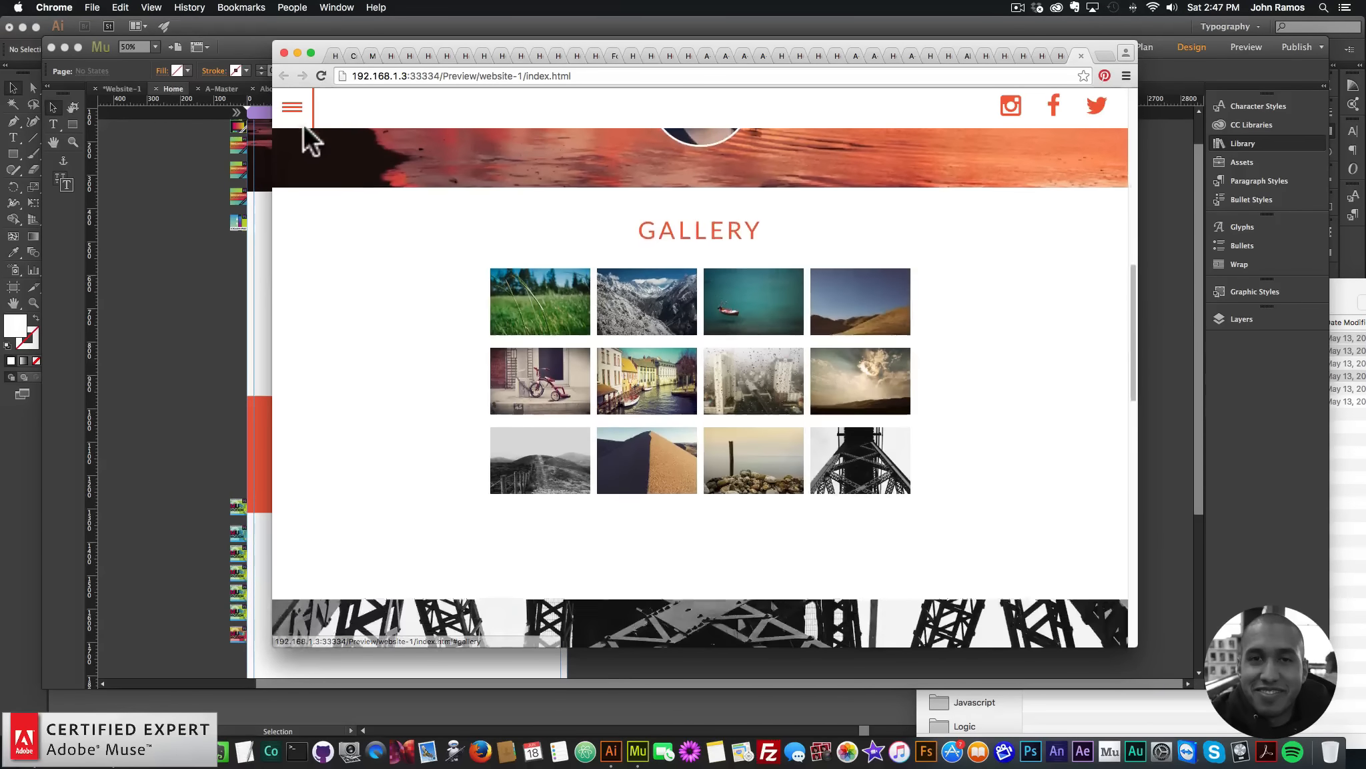
left_click(294, 109)
left_click(319, 227)
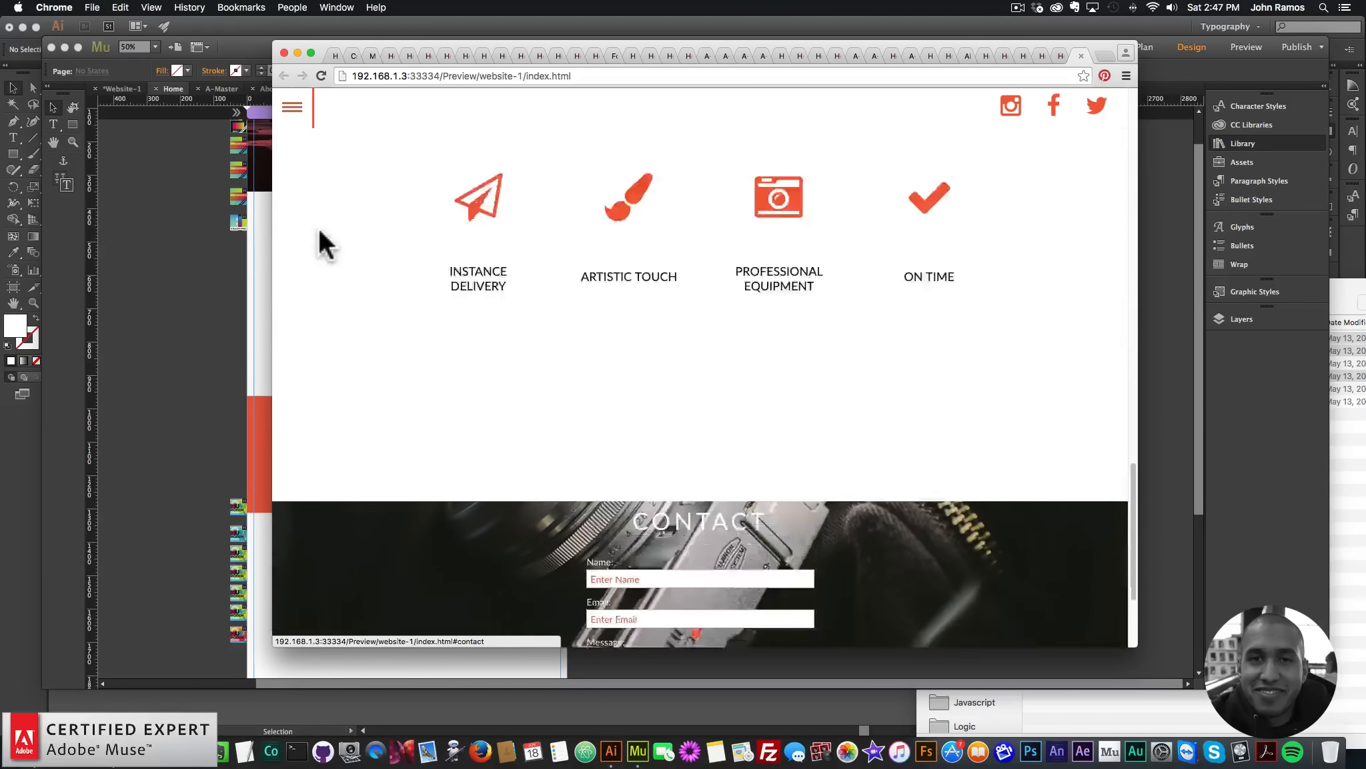
left_click(292, 107)
left_click(330, 175)
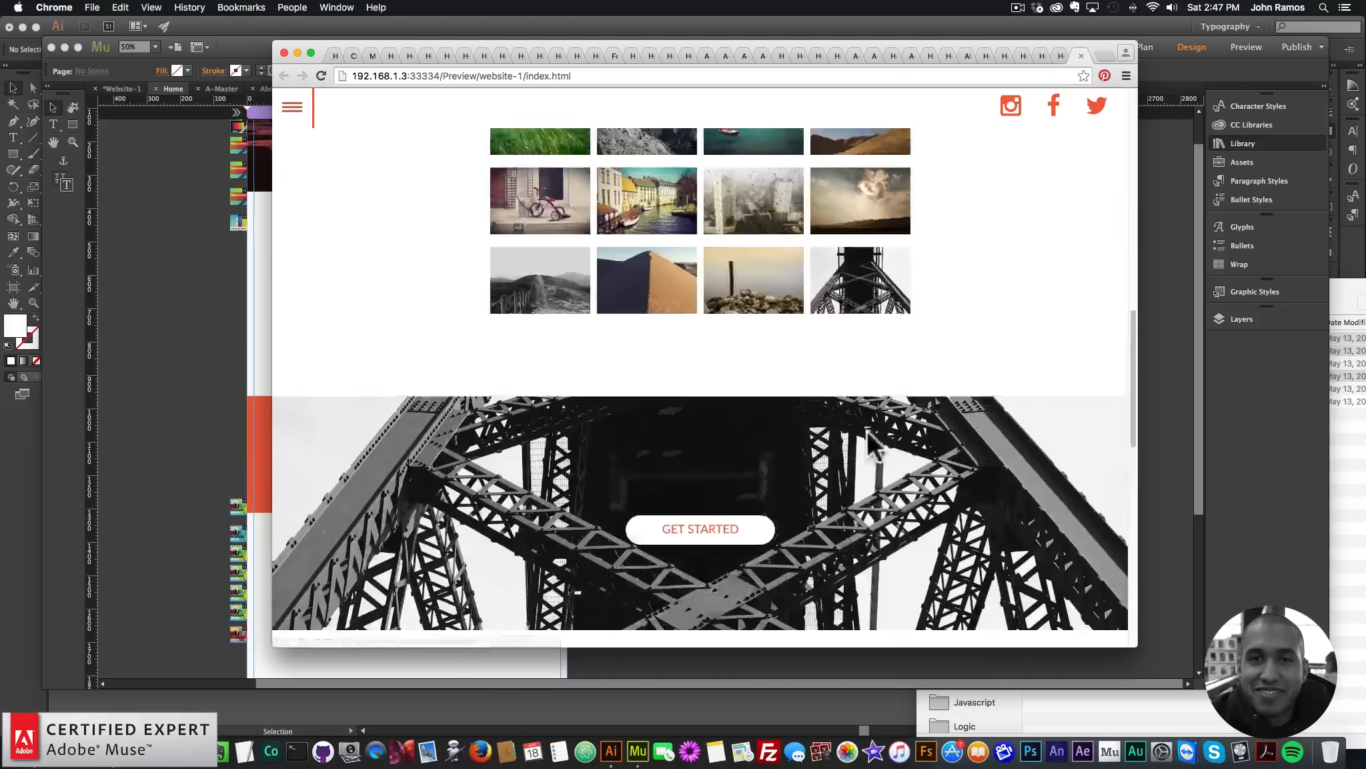
scroll(930, 396, "down", 15)
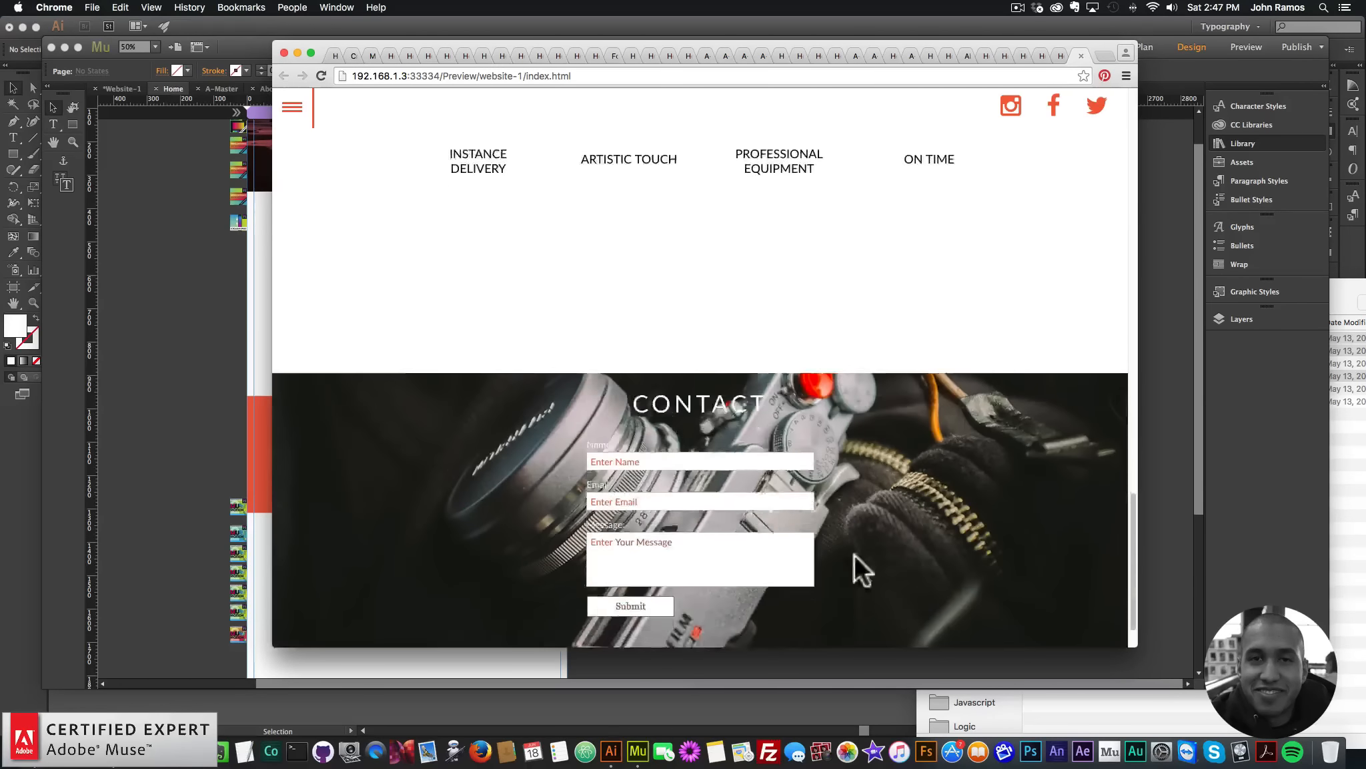
scroll(861, 571, "down", 2)
scroll(787, 390, "up", 20)
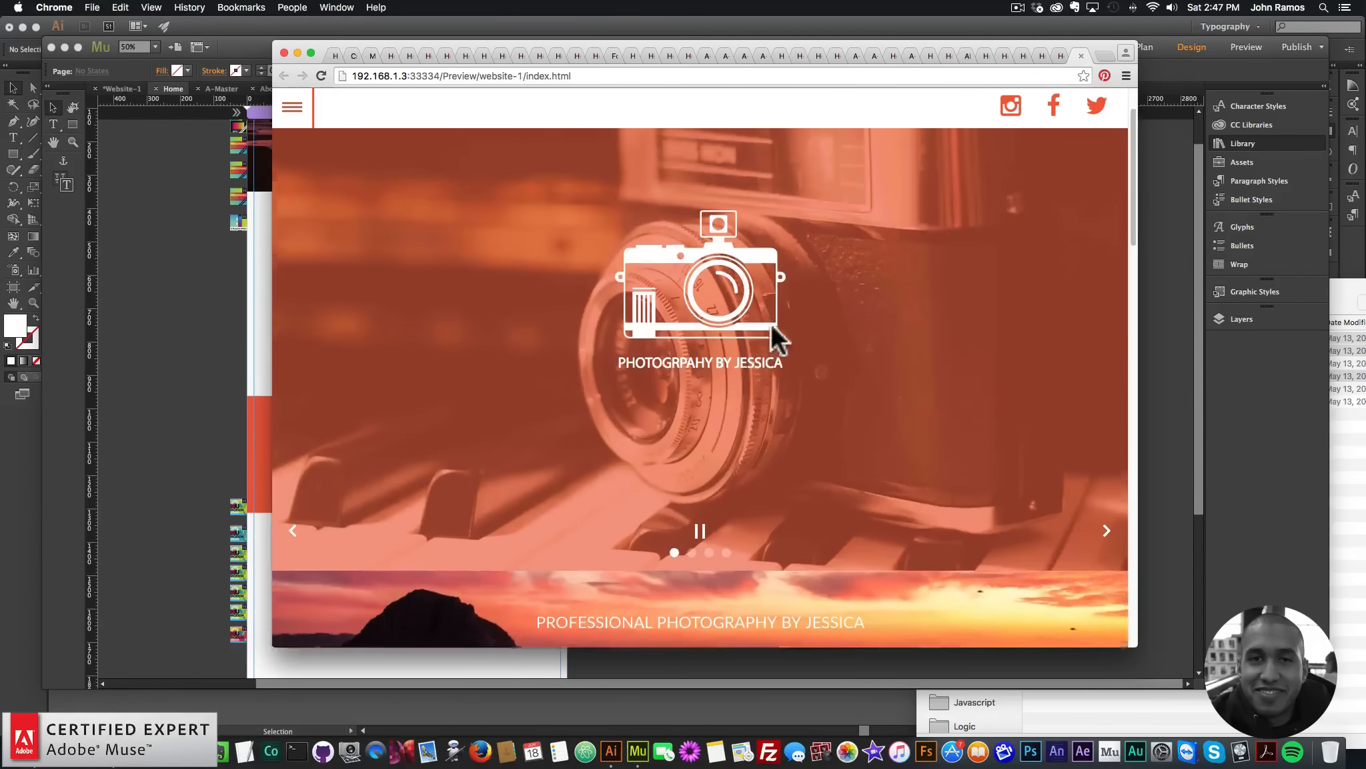
Step: Back in Muse, add a fluid-width breakpoint at 320 to the Home page
left_click(255, 302)
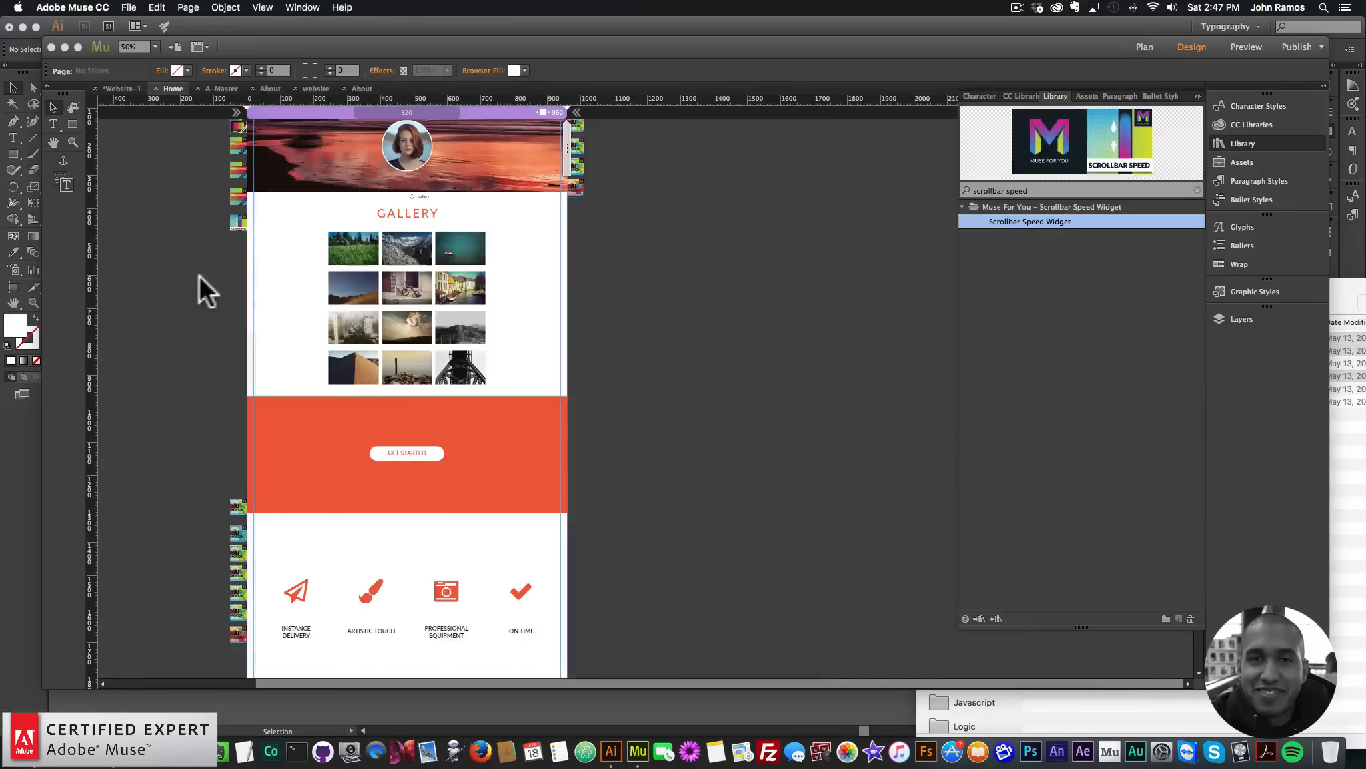
right_click(505, 108)
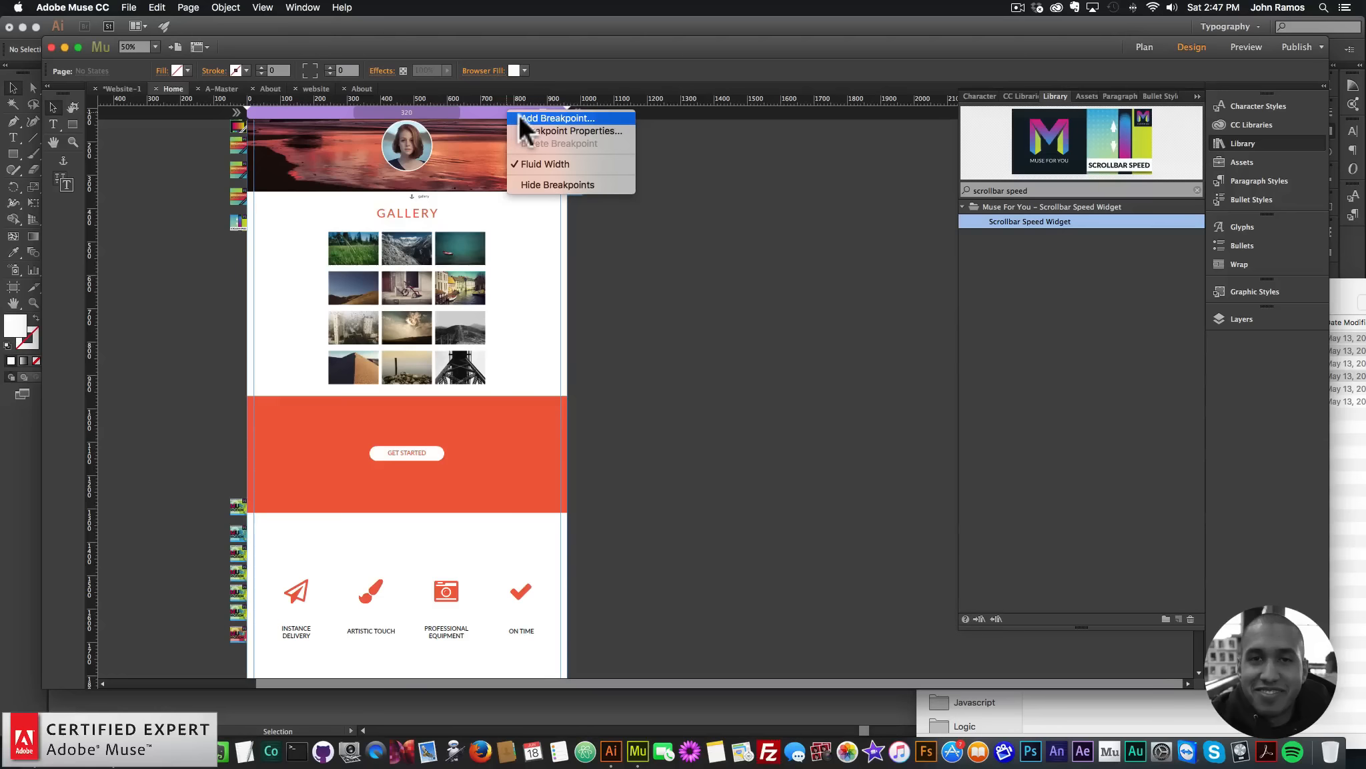
left_click(528, 118)
type("320")
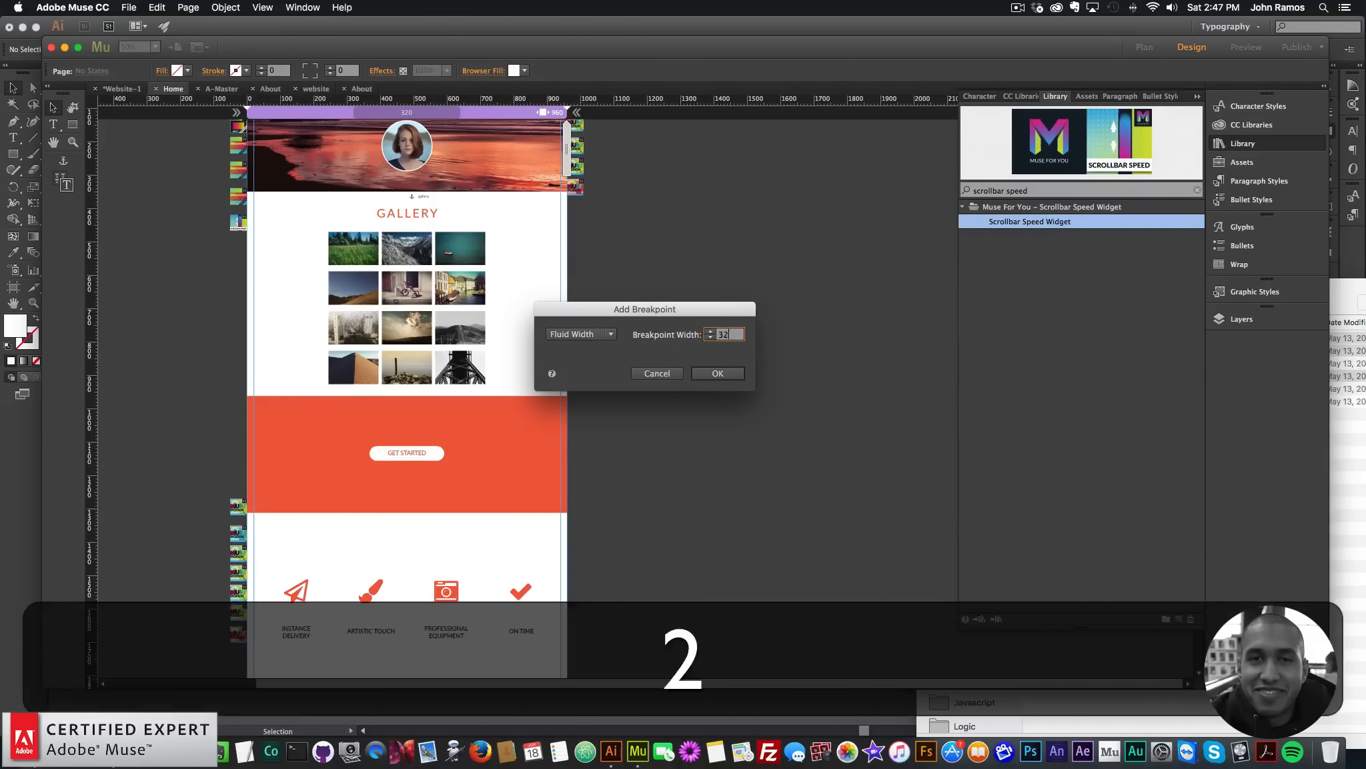
key("Return")
Step: At the 320 breakpoint, center the portrait photo on the page and move the thumbnail gallery and GALLERY heading slightly down
scroll(461, 281, "up", 2)
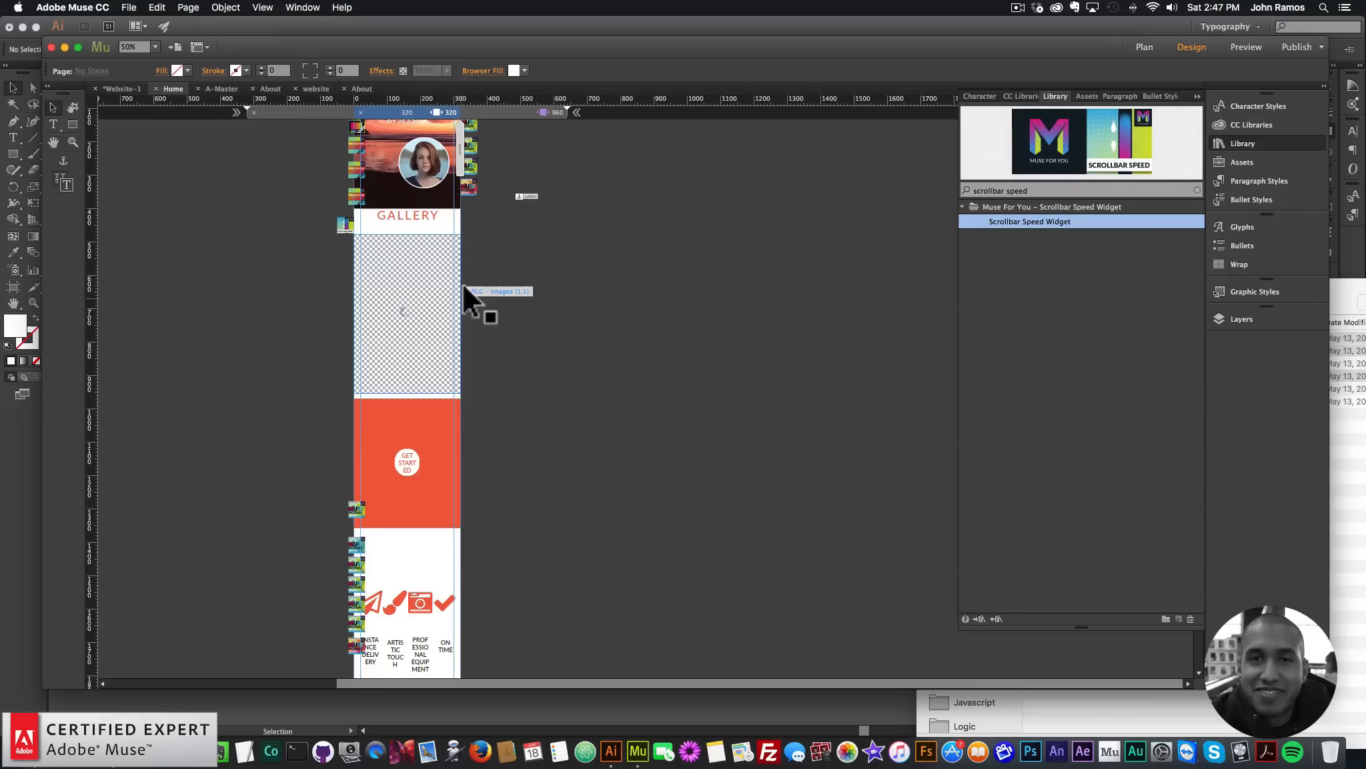
left_click_drag(421, 199, 404, 197)
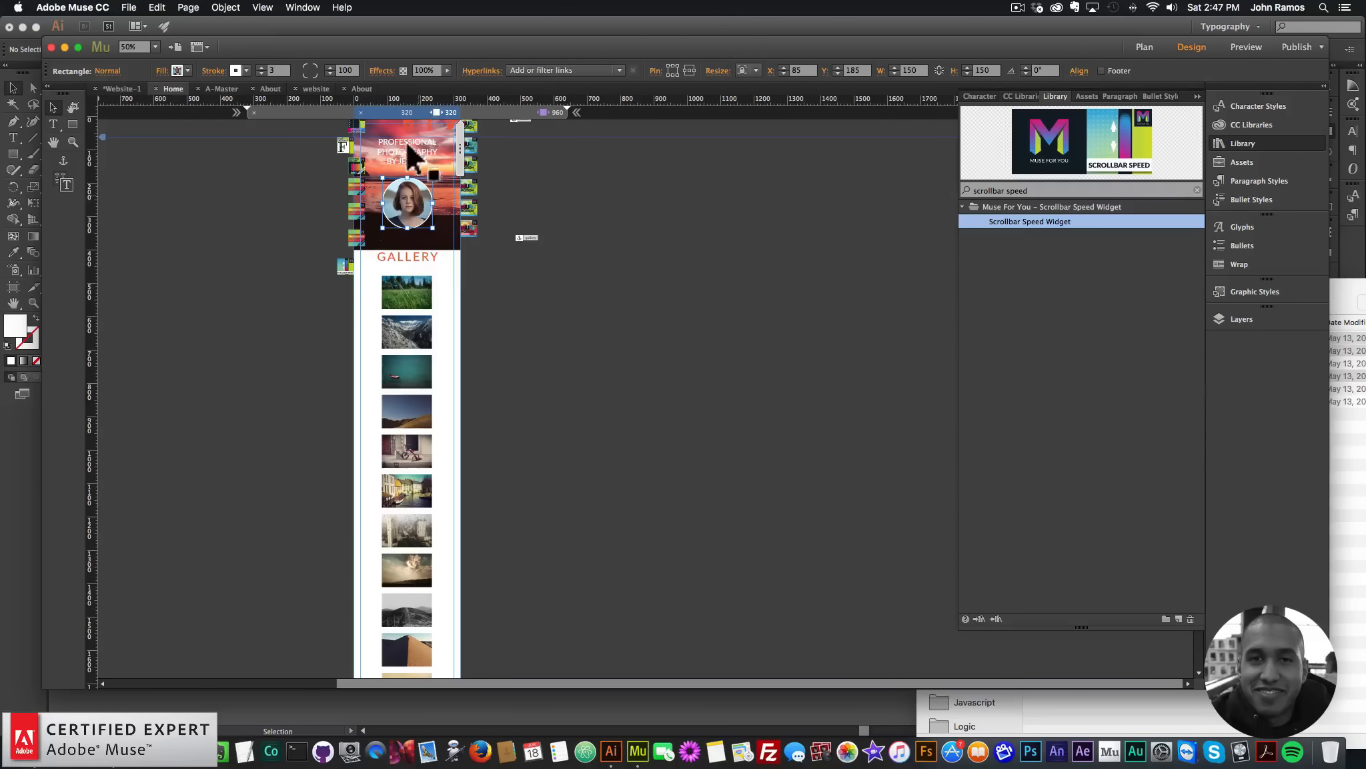
scroll(411, 280, "down", 1)
left_click(412, 281)
left_click_drag(410, 294, 410, 294)
left_click(415, 244)
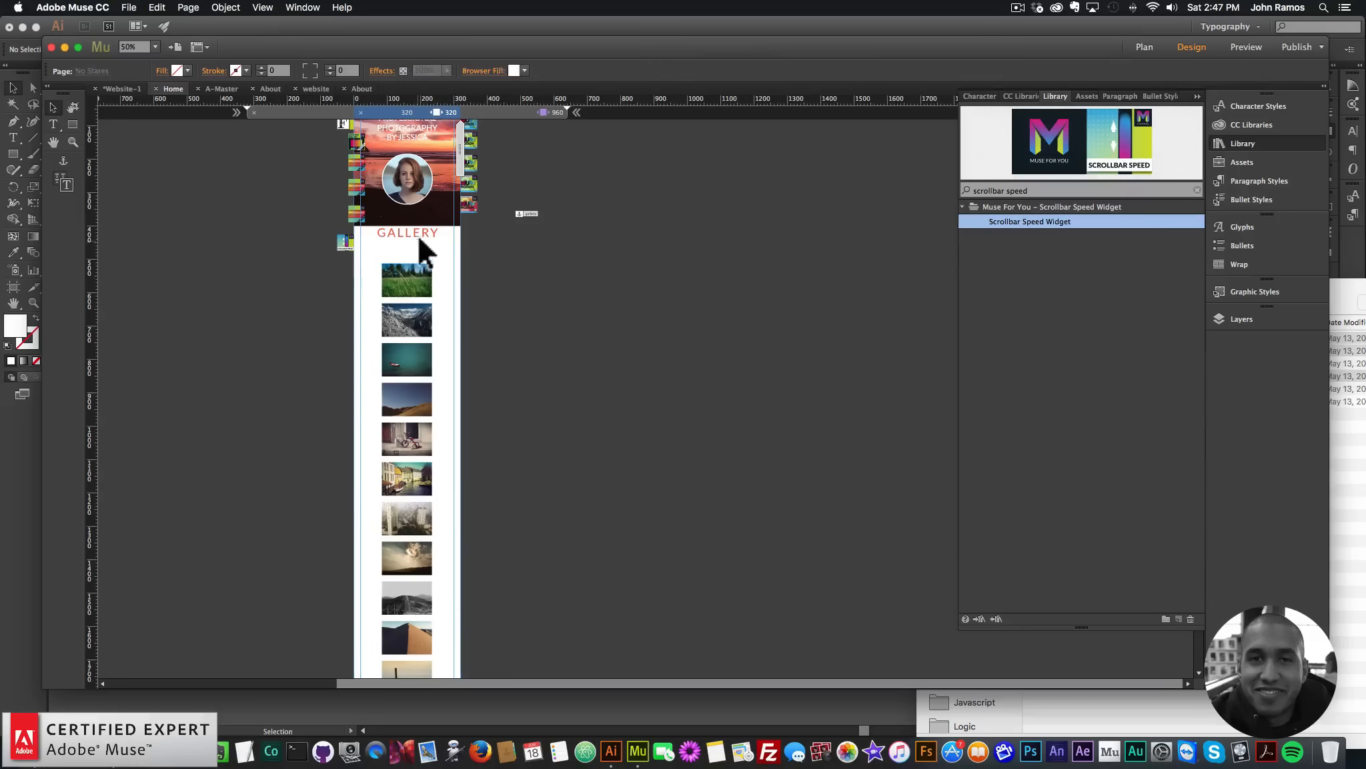
left_click_drag(418, 228, 419, 238)
left_click(573, 270)
Step: At the 320 breakpoint, move the column of widget placeholders beside the GET STARTED and services sections off the page's left edge
scroll(567, 270, "down", 15)
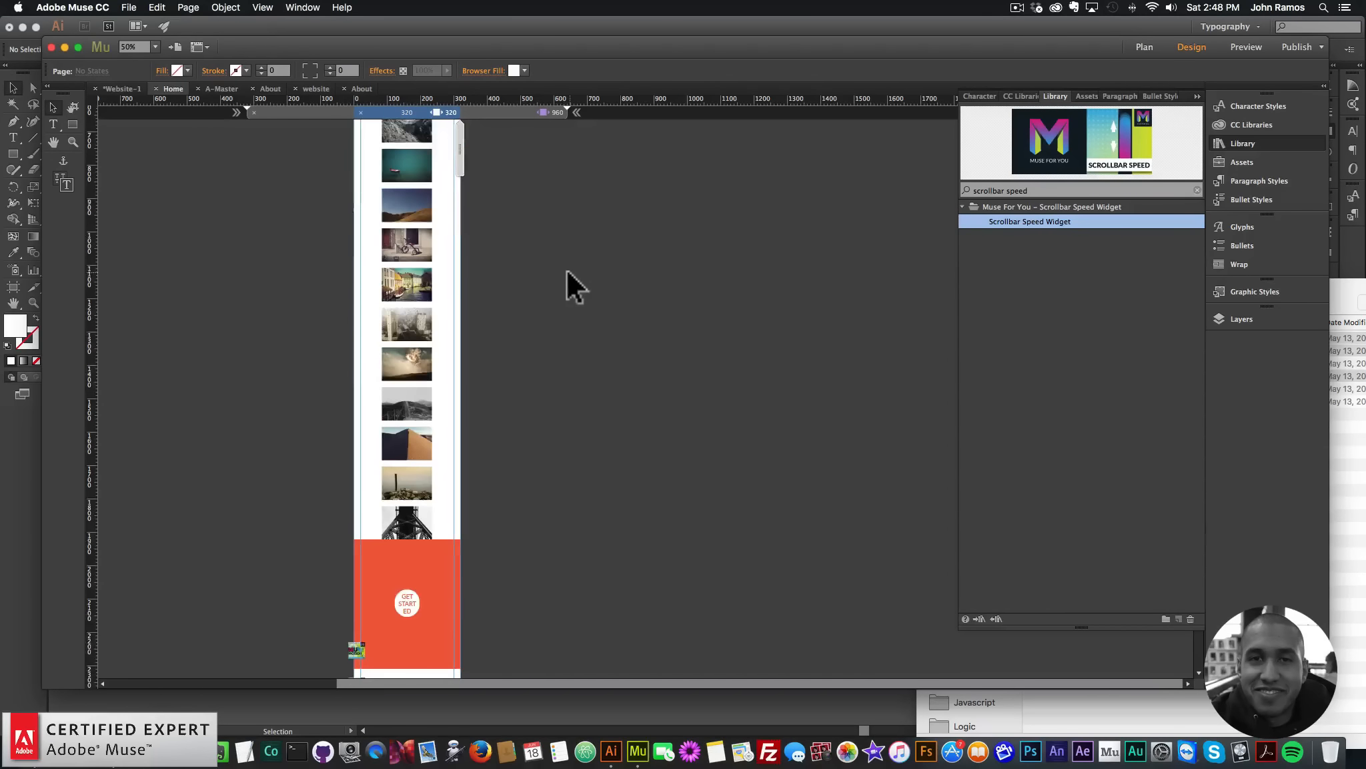
left_click(414, 439)
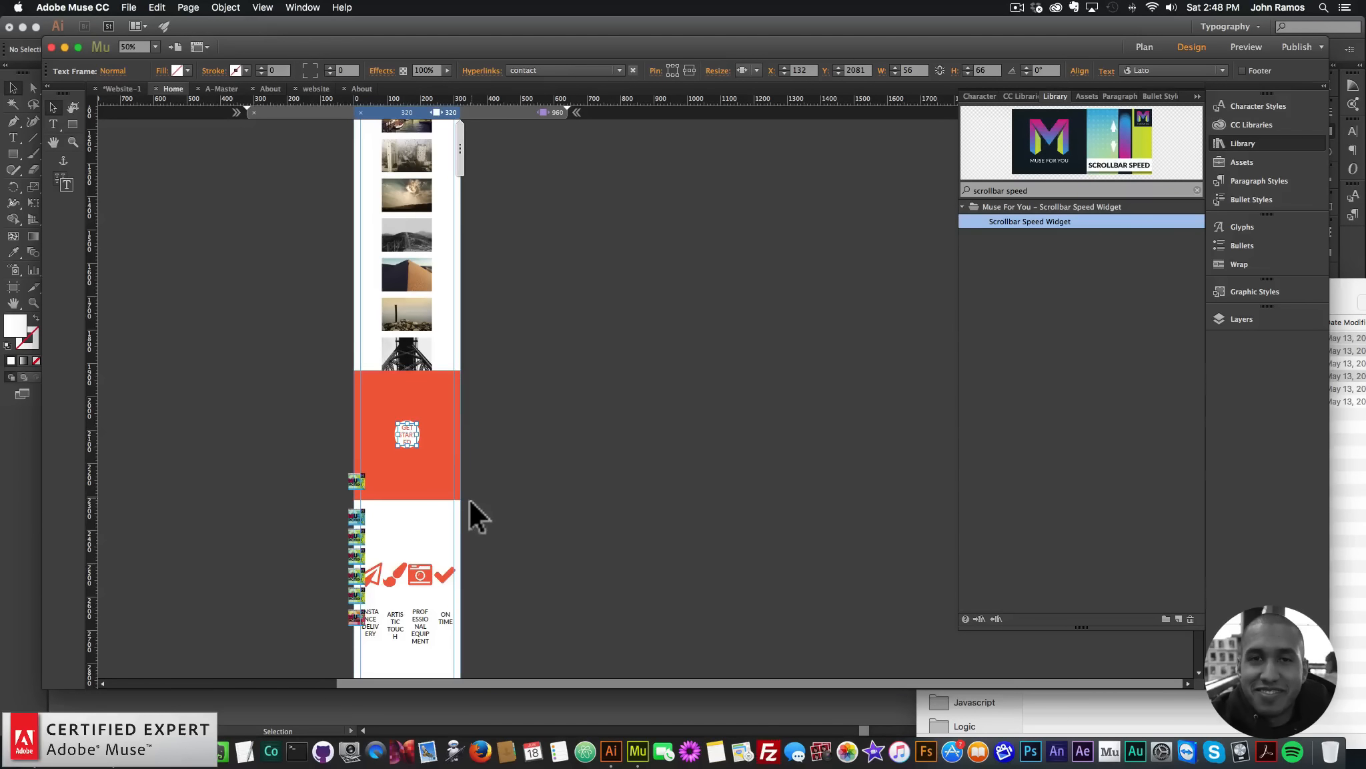
scroll(469, 498, "down", 6)
left_click_drag(327, 319, 351, 456)
left_click_drag(355, 320, 343, 321)
left_click(483, 399)
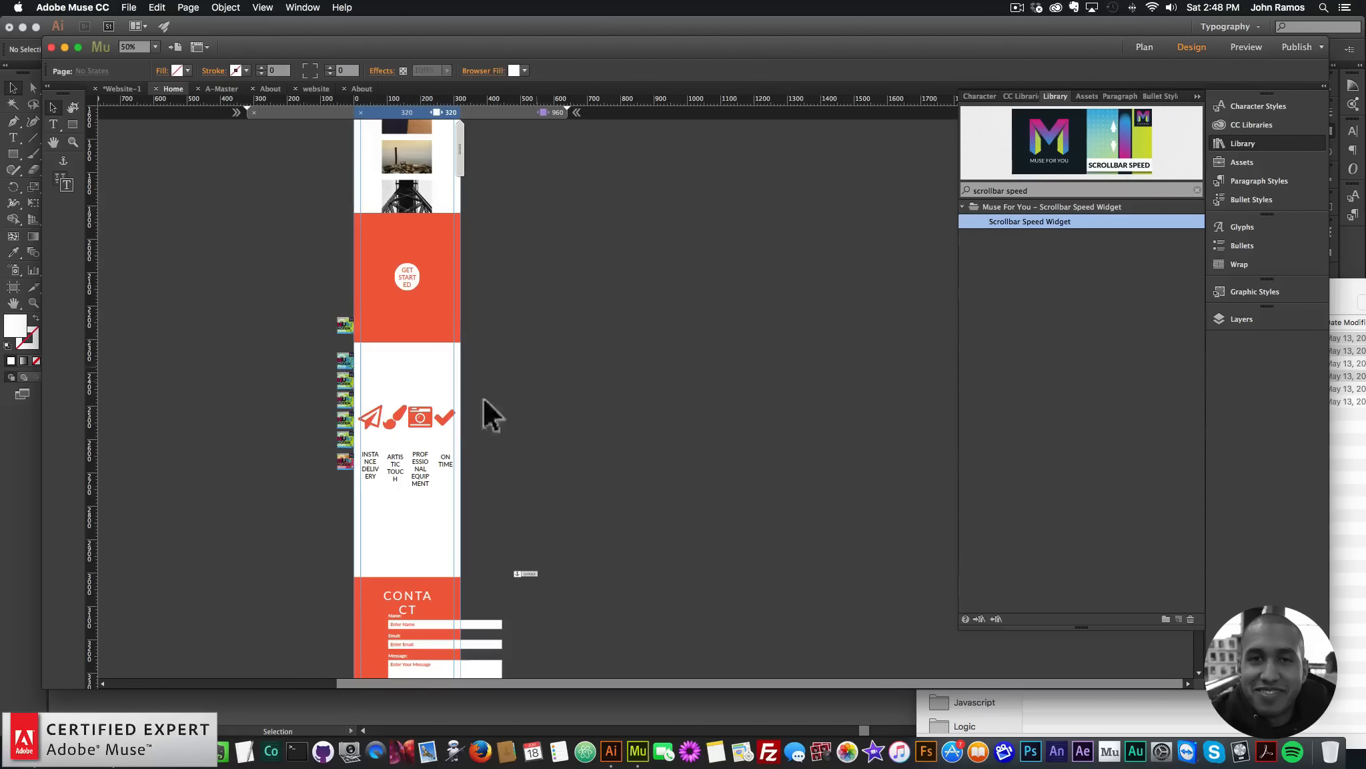
scroll(480, 414, "down", 3)
scroll(477, 509, "up", 11)
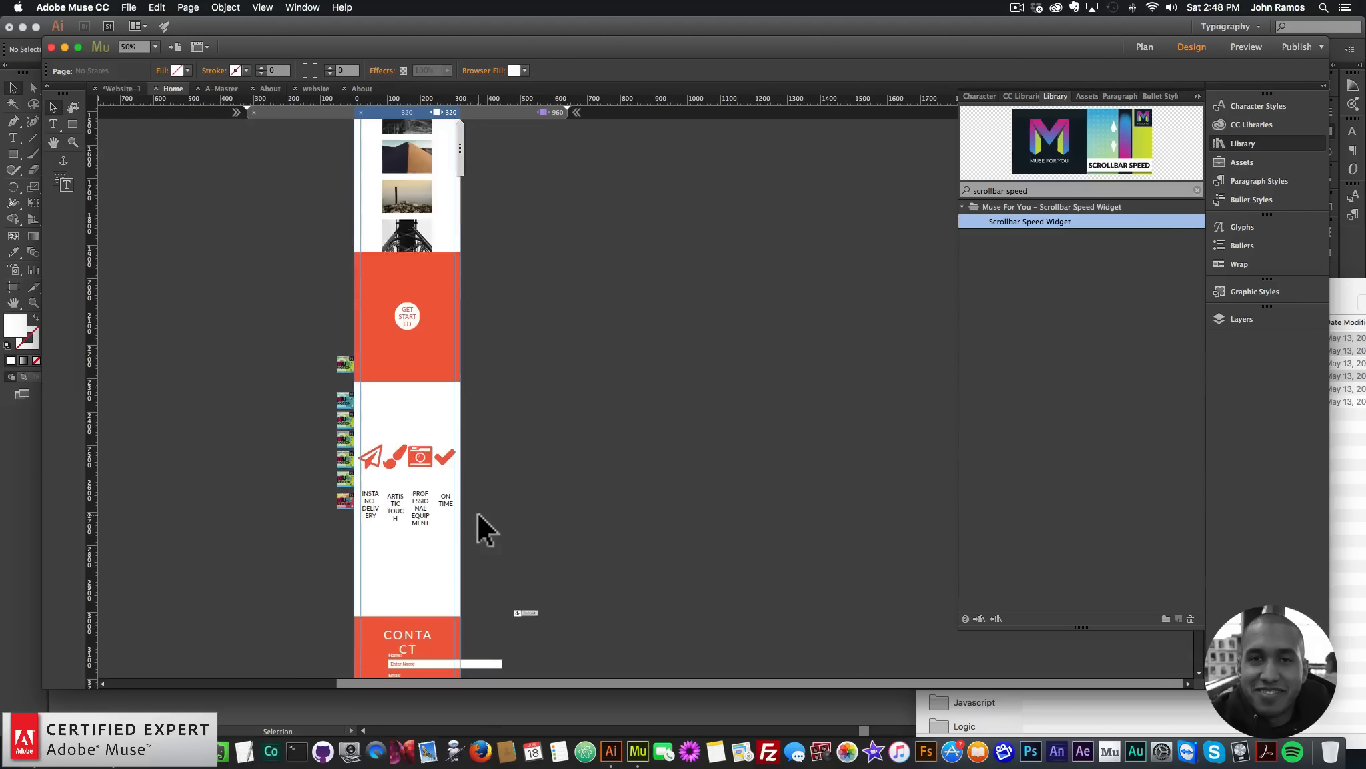
Step: Switch to the 960 breakpoint and preview the Home page in the browser, browsing gallery photos in the lightbox before closing it
left_click(512, 113)
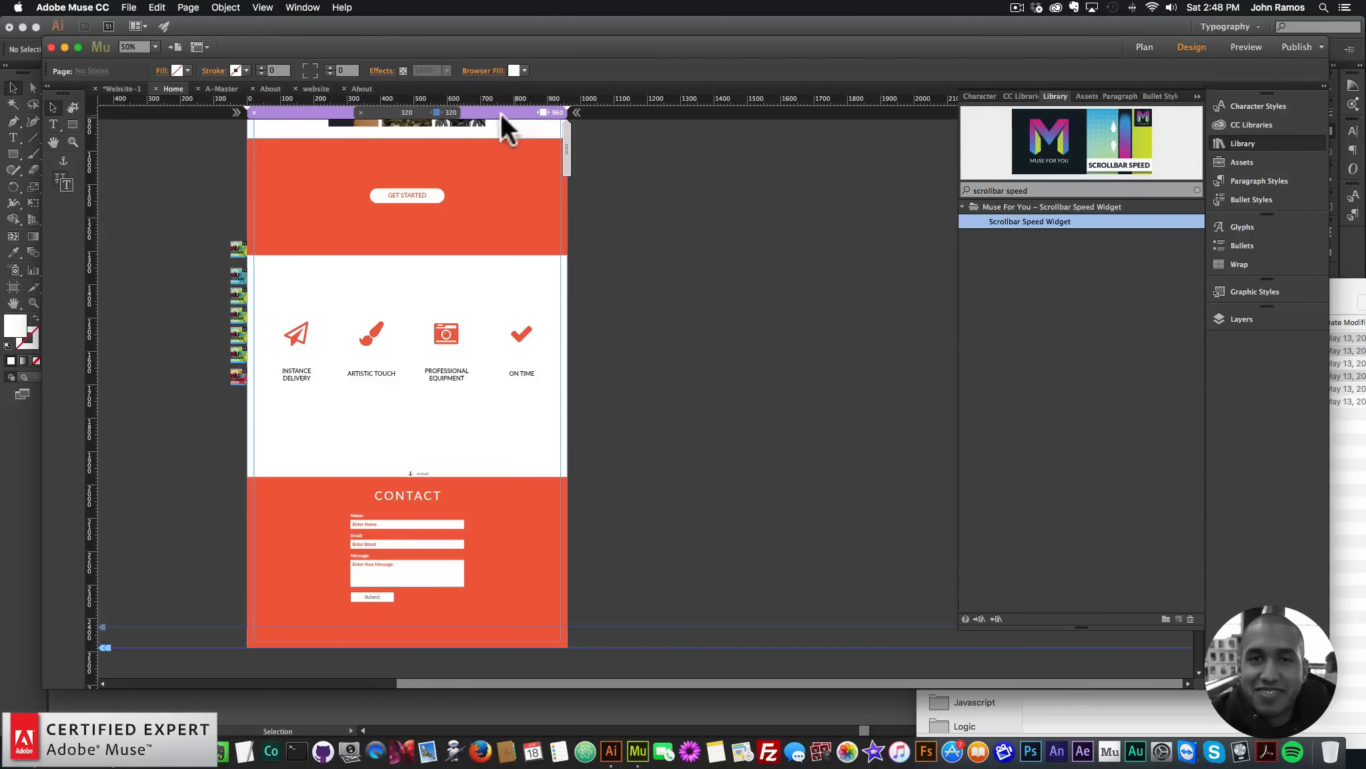
left_click(129, 7)
left_click(172, 223)
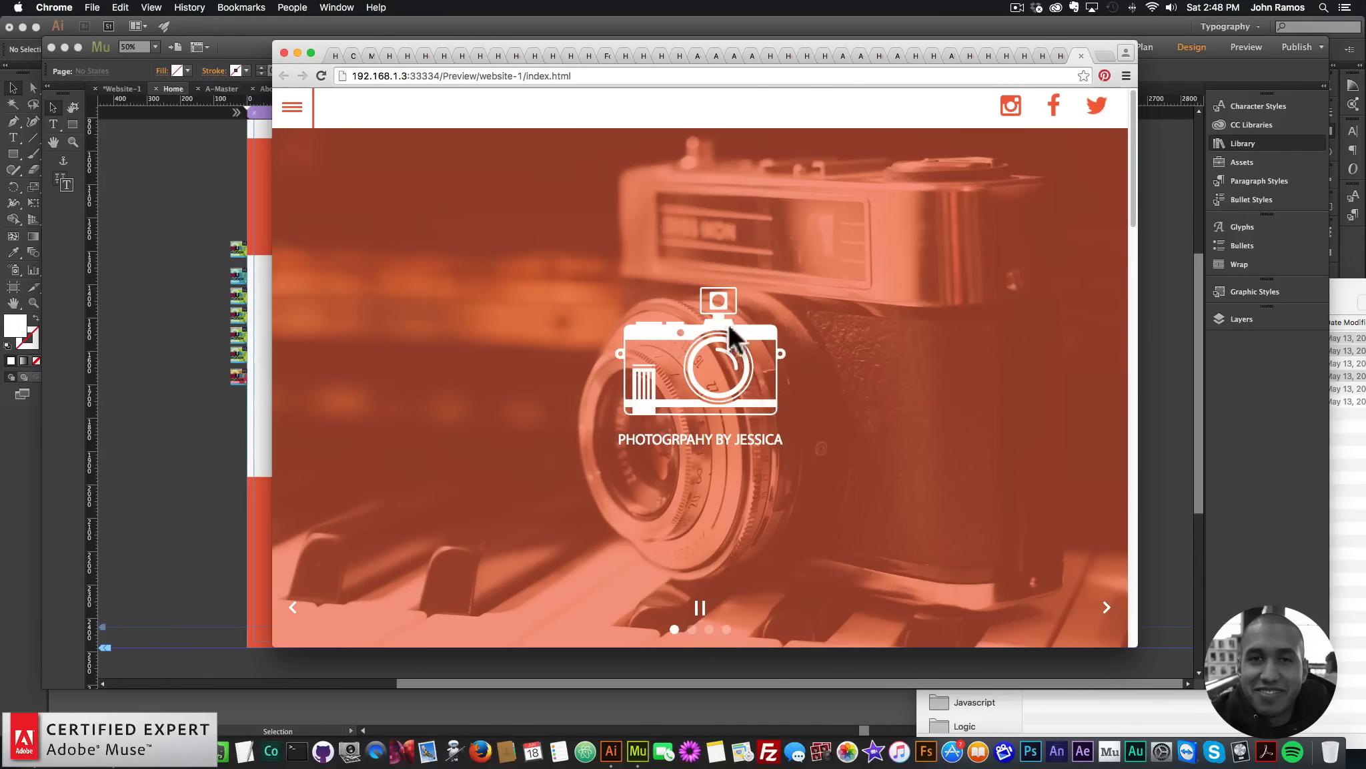
left_click_drag(1133, 118, 1103, 282)
left_click(672, 337)
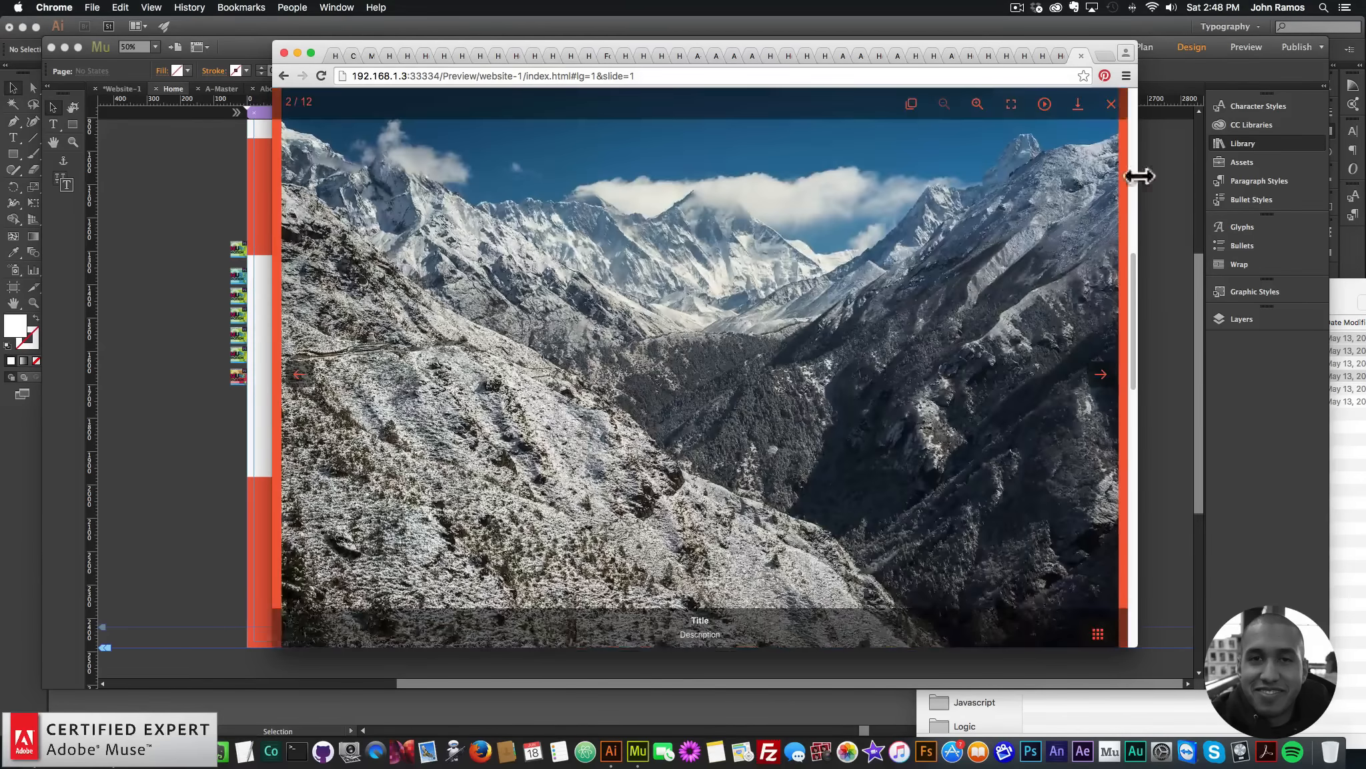
left_click(1102, 377)
left_click(1110, 105)
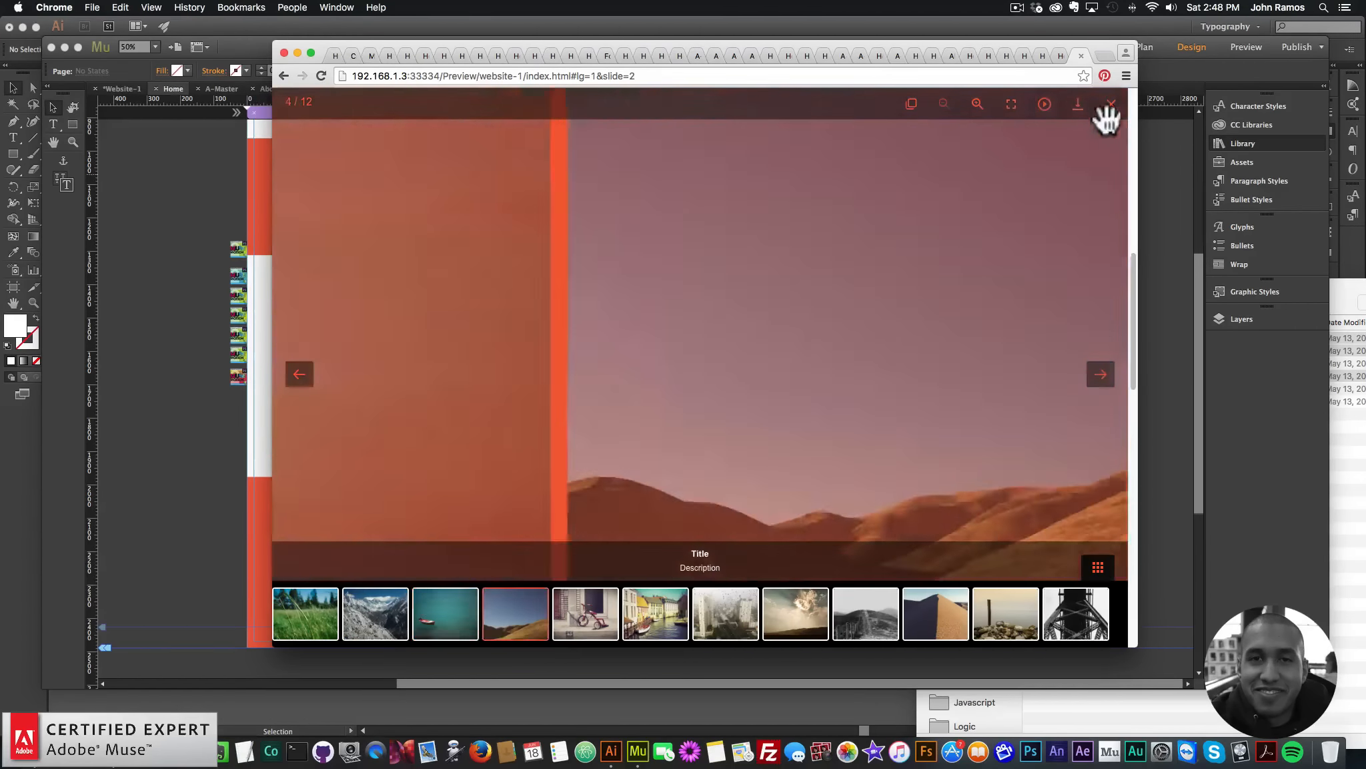
Step: Check the contact section and test the menu's Home and About links in the preview, finishing back in Muse
left_click_drag(1133, 271, 1140, 579)
left_click(293, 109)
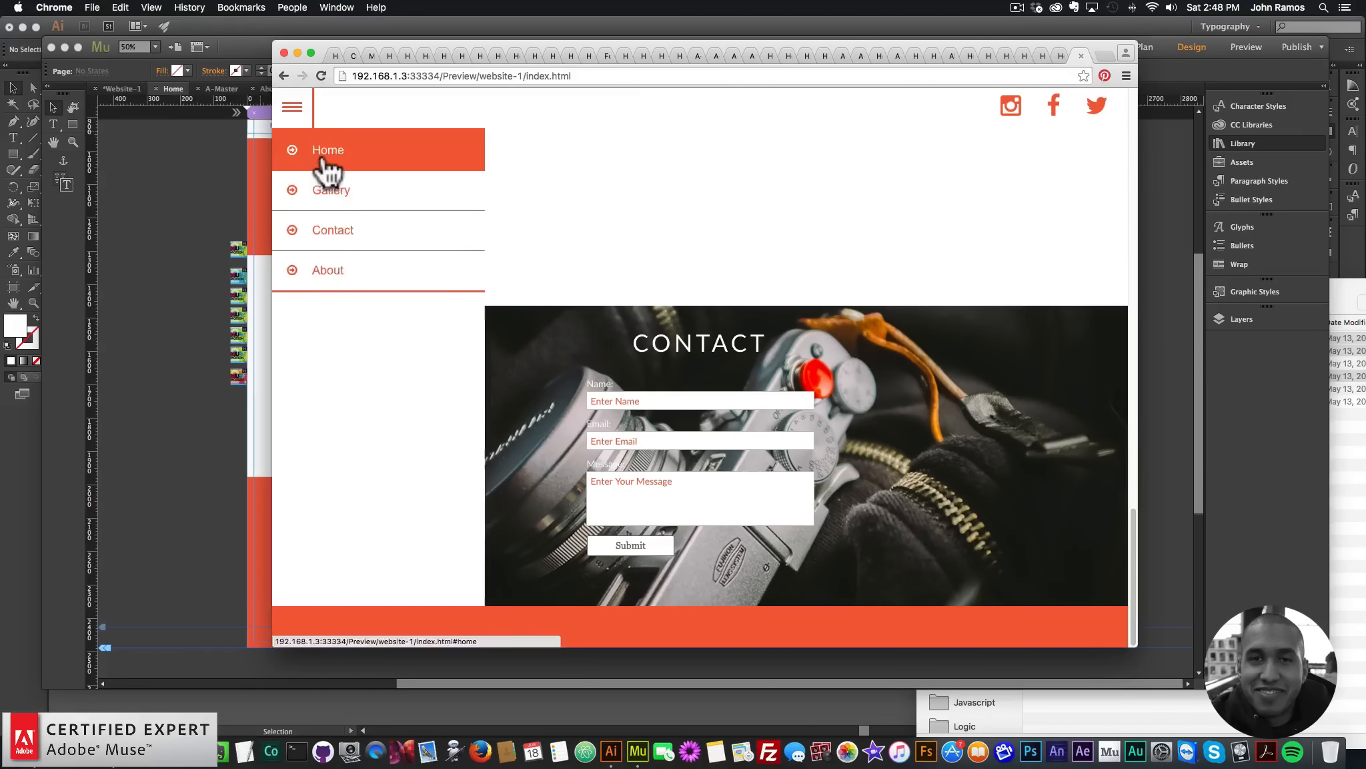
left_click(329, 151)
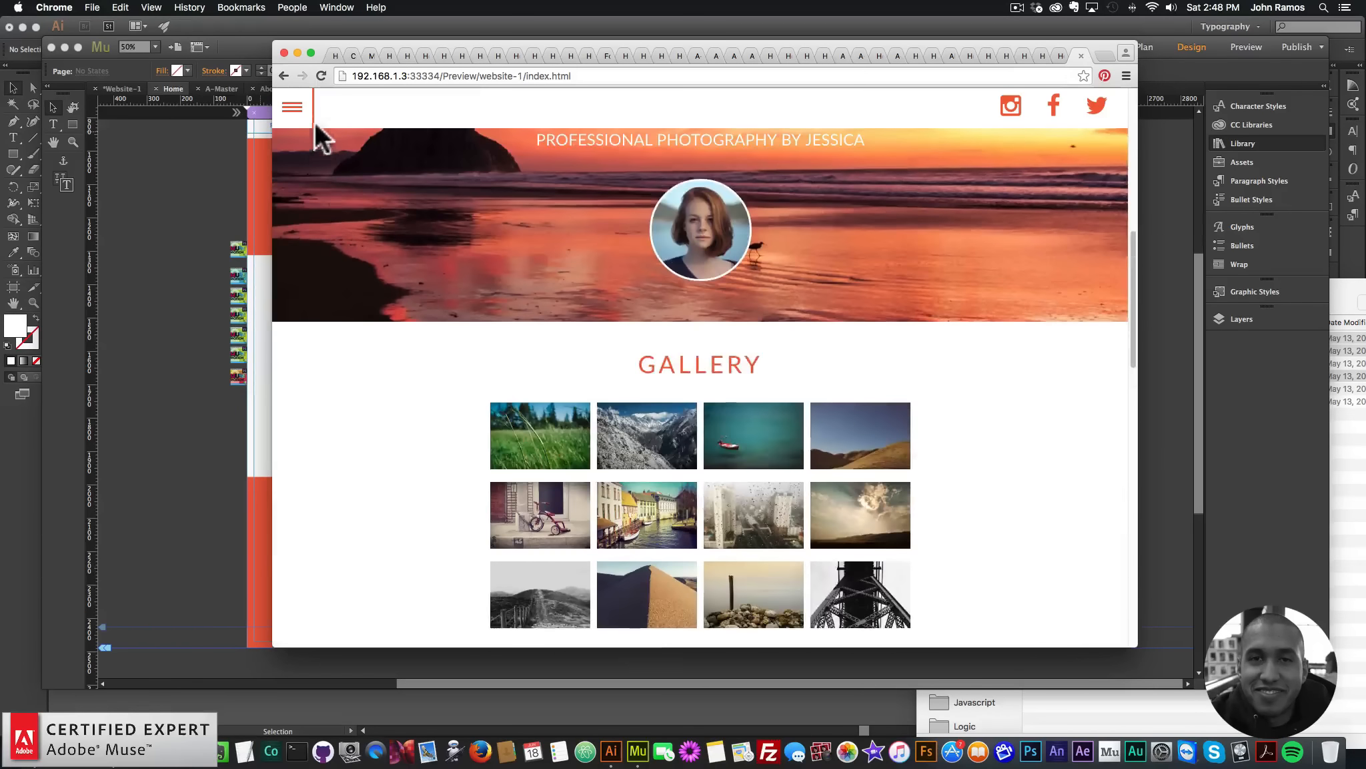
left_click(293, 108)
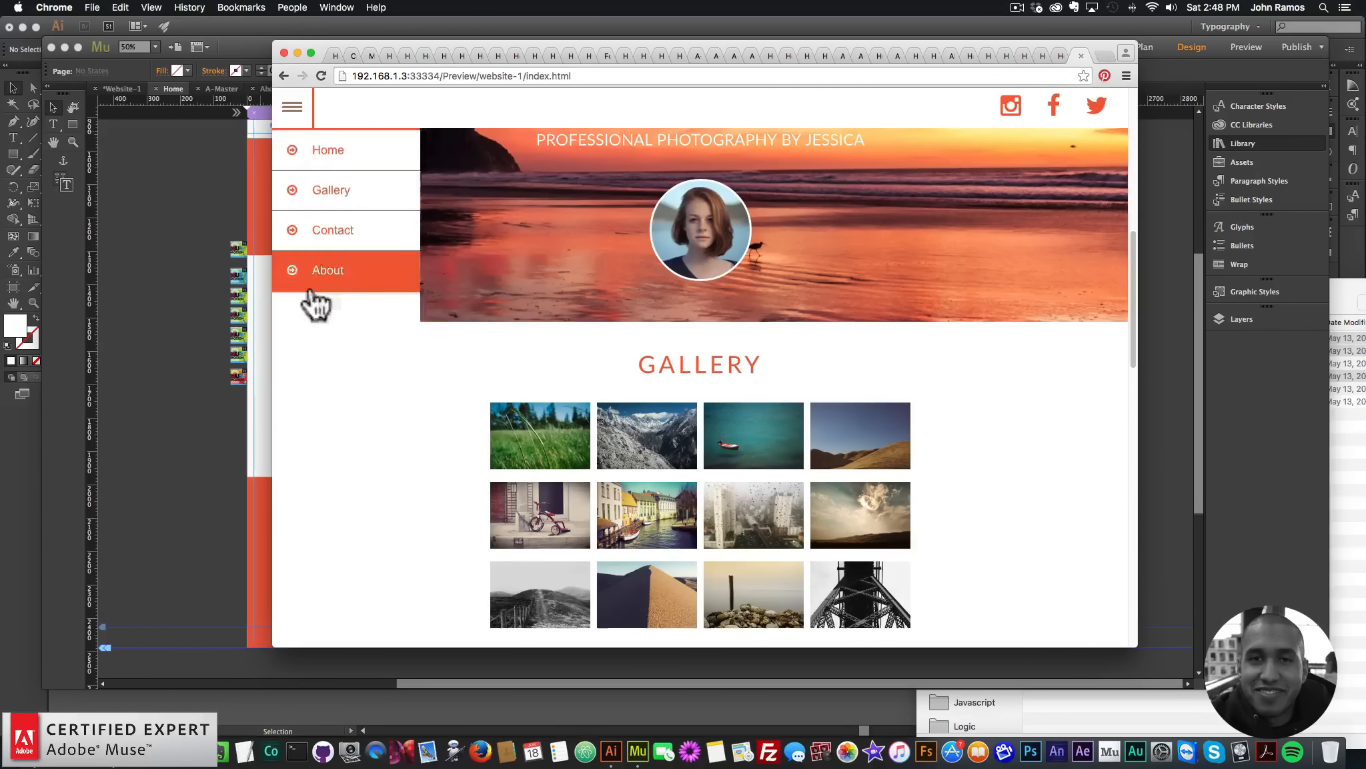
left_click(317, 278)
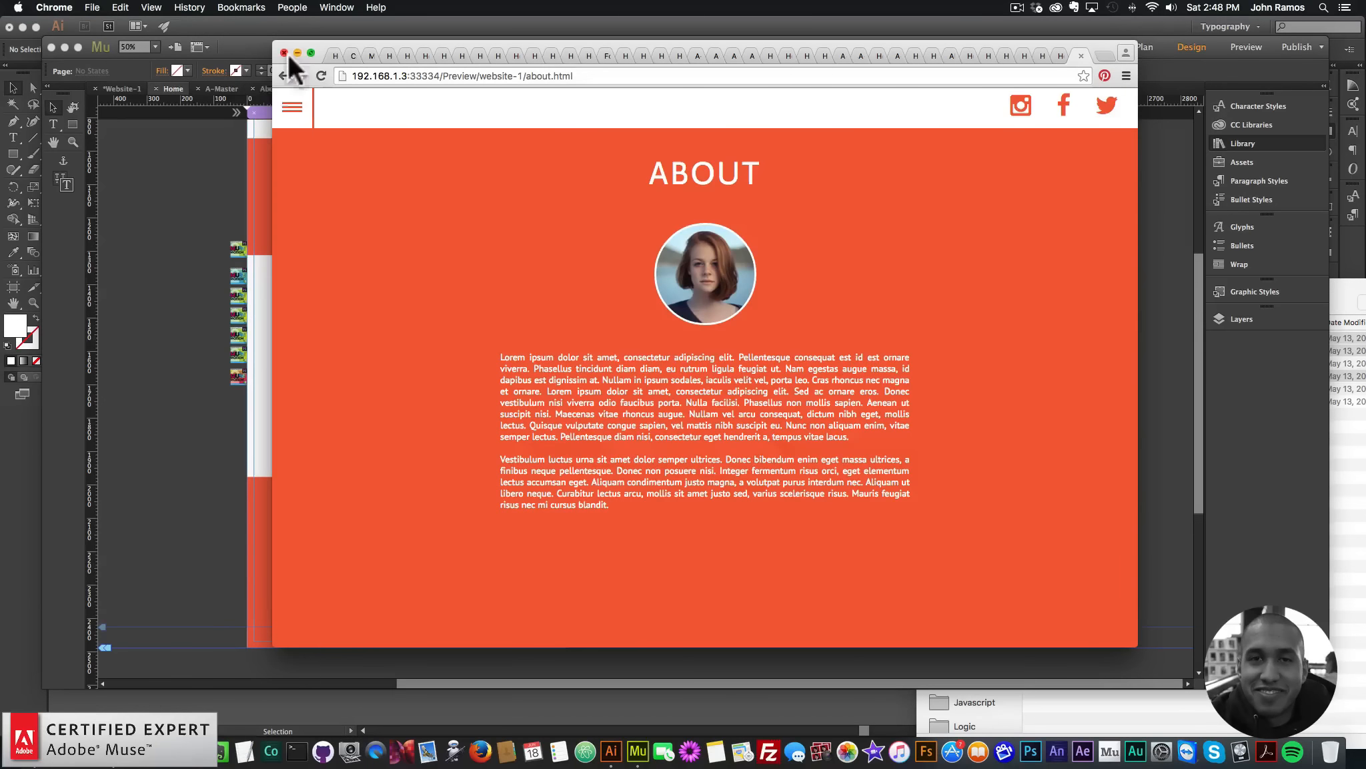
left_click(292, 107)
left_click(335, 149)
left_click(1146, 183)
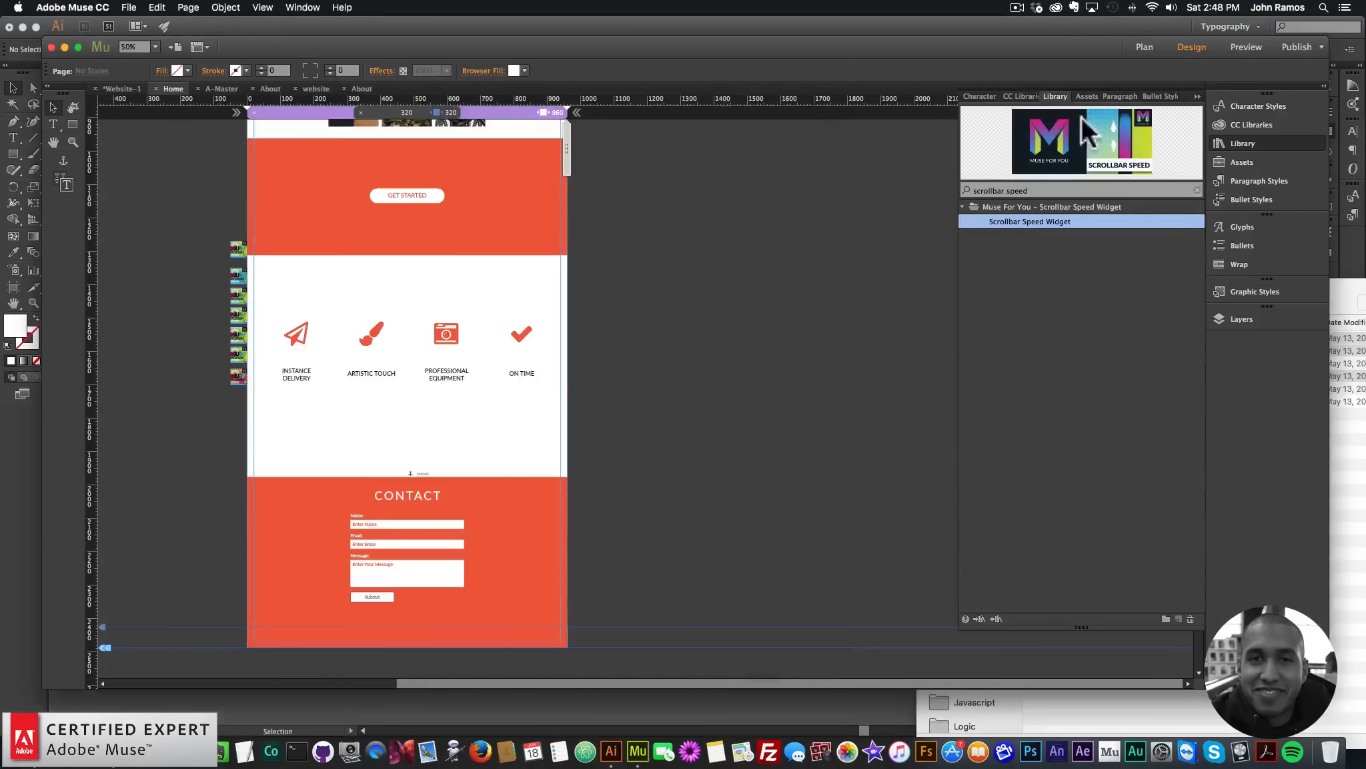
Step: On the A-Master page, select the Instagram, Facebook and Twitter header icons together and nudge them slightly down
left_click(1144, 48)
double_click(195, 611)
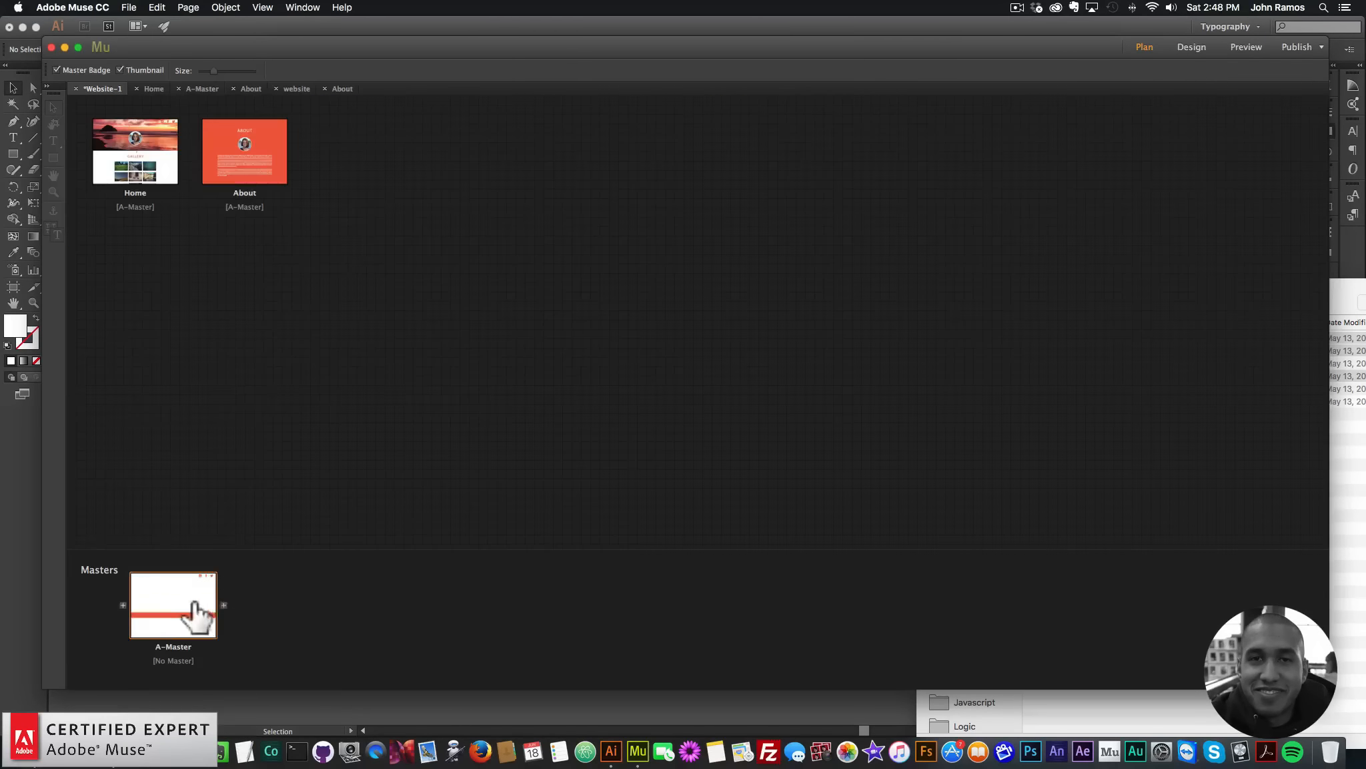
left_click(844, 146)
left_click(892, 143, "shift")
left_click(928, 143, "shift")
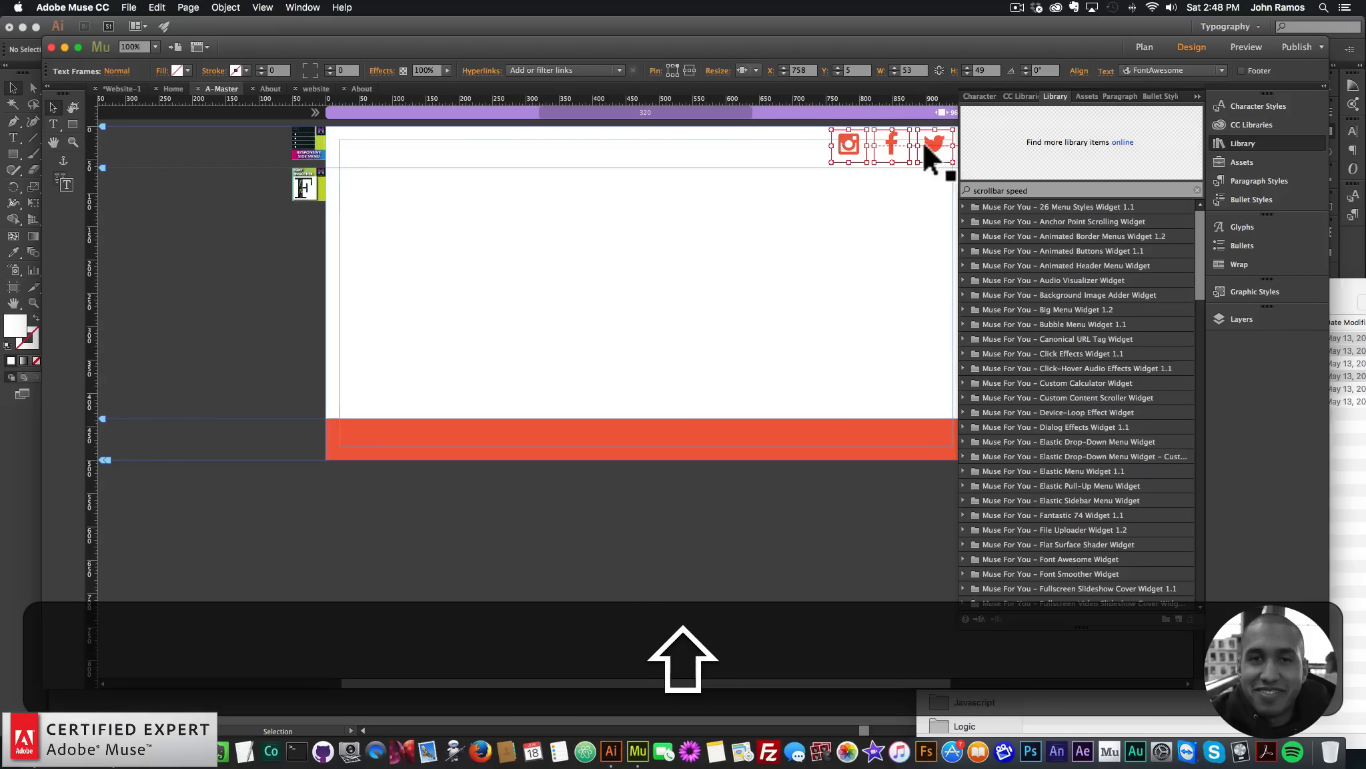
key("shift+Down")
key("Up")
key("Up")
key("Up")
key("Up")
key("Up")
key("Up")
key("Up")
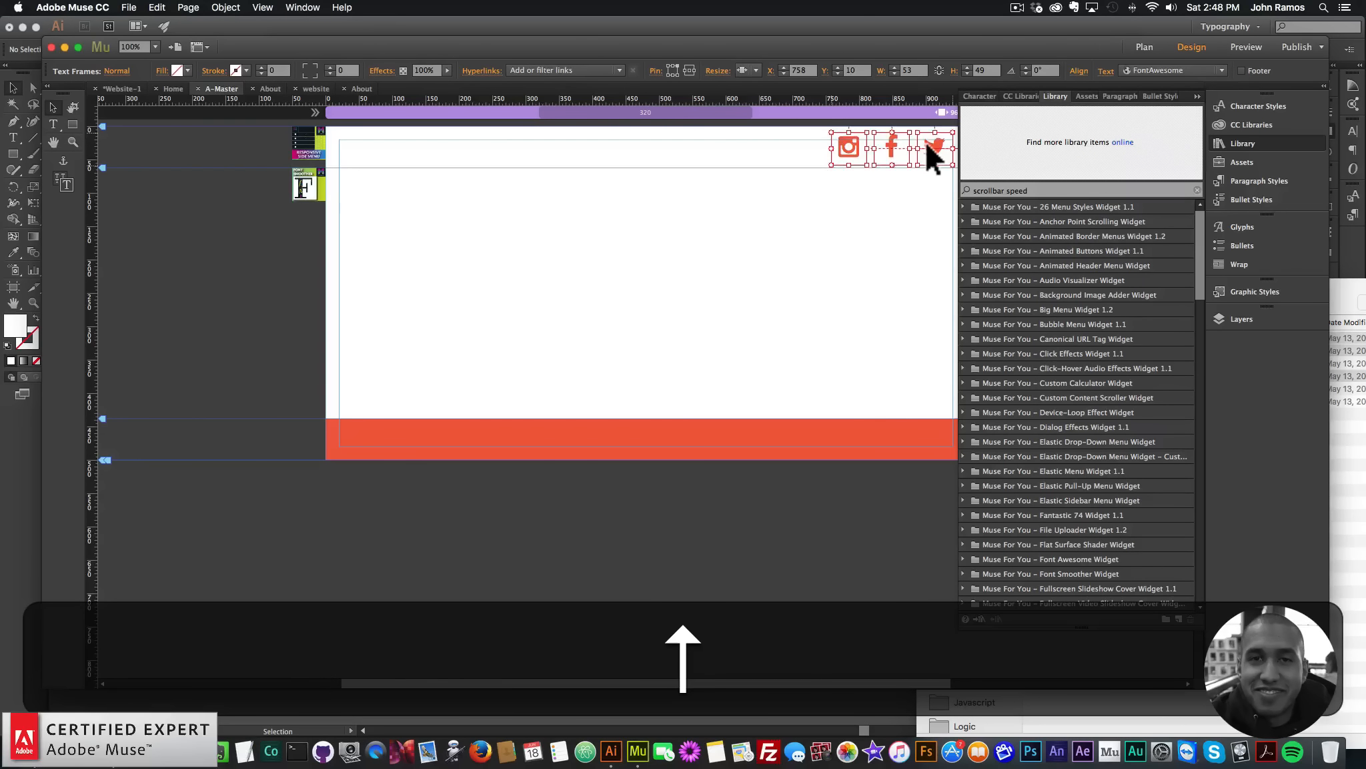
Step: Preview the Home page in the browser and check it from the header icons down to the contact section and back up
left_click(1151, 46)
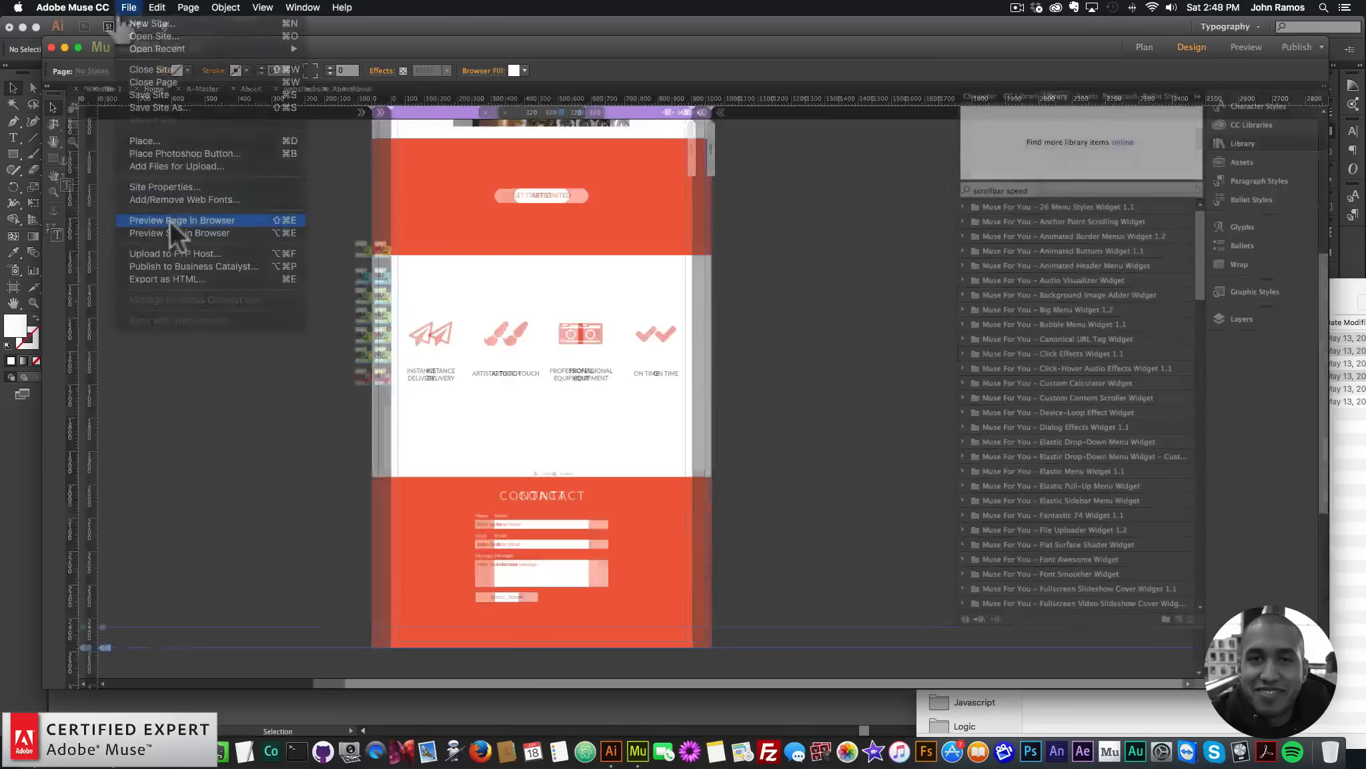
left_click(169, 220)
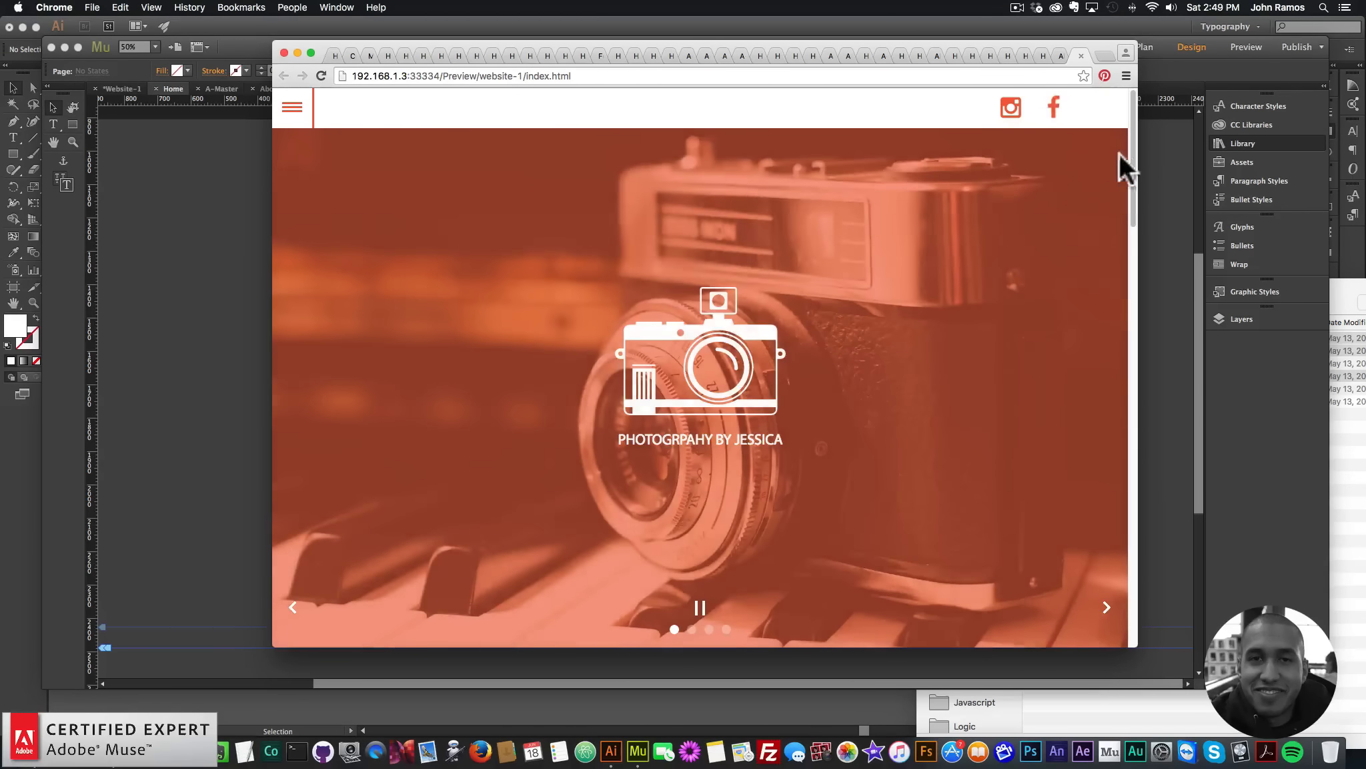
left_click_drag(1131, 117, 1109, 321)
scroll(1109, 322, "down", 10)
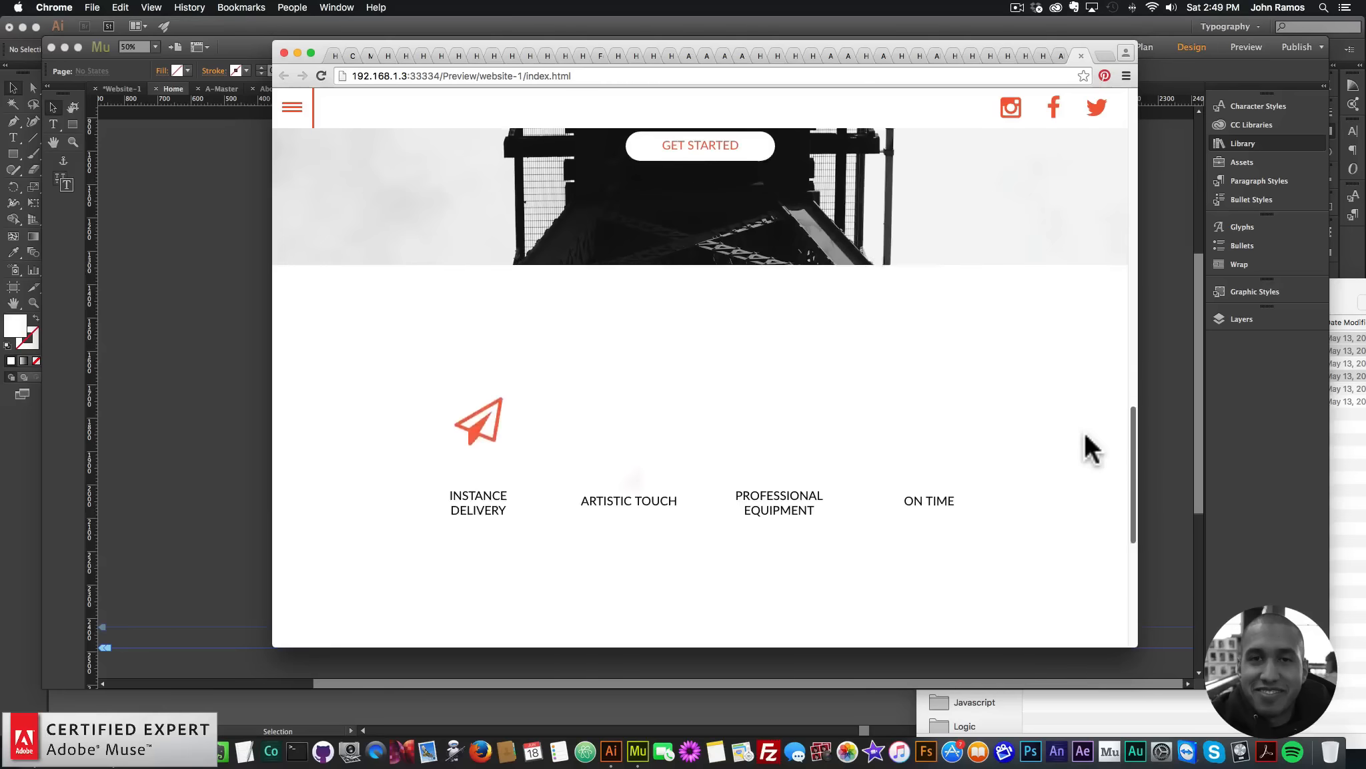
scroll(1076, 467, "down", 6)
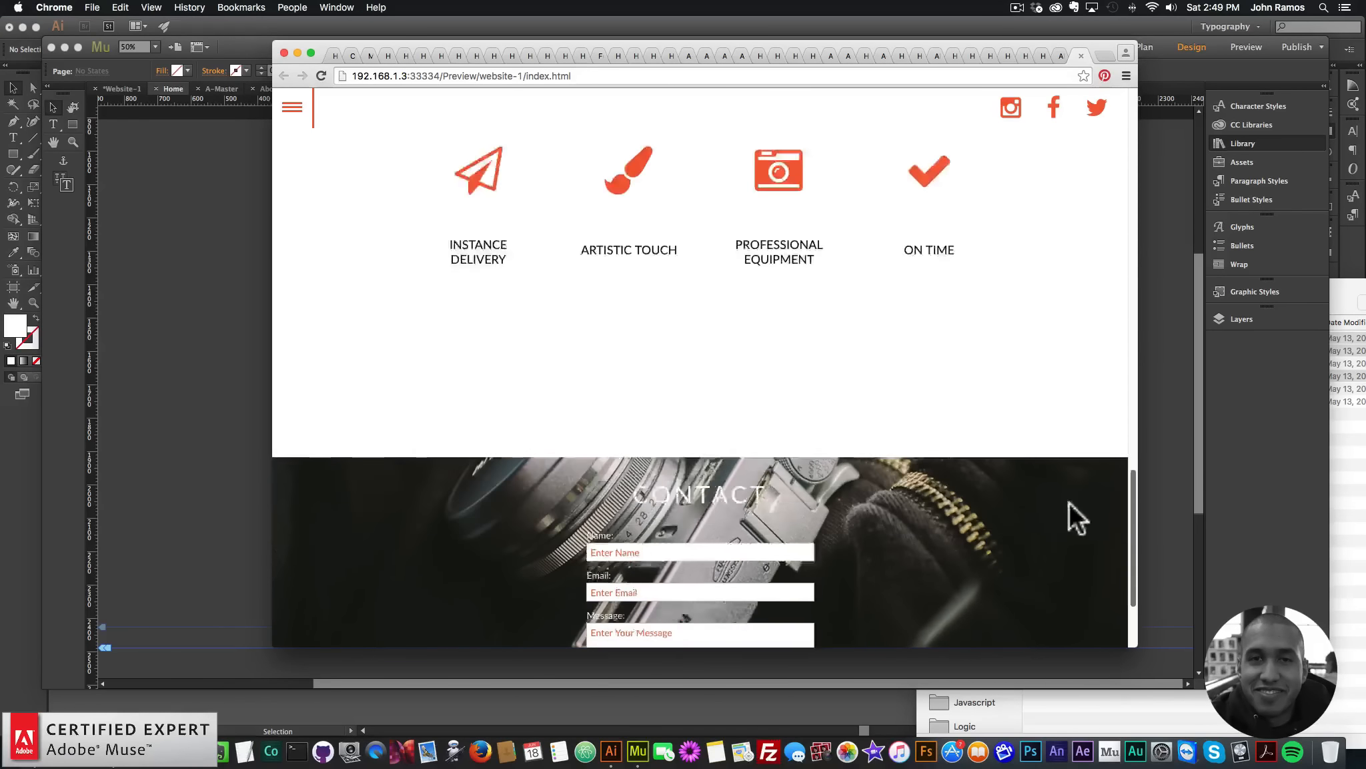
scroll(1066, 562, "up", 20)
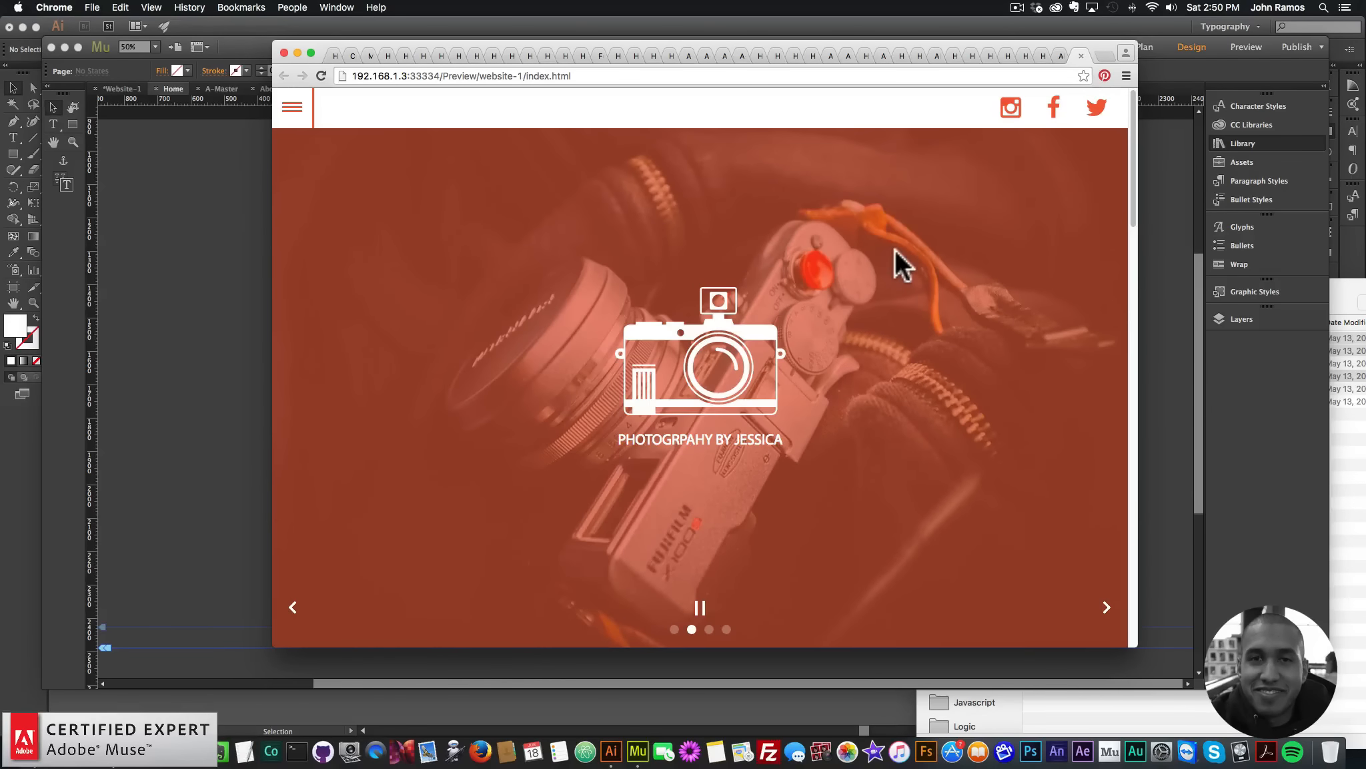
Step: Open museforyoushop.com in a new browser tab and follow its $39 a year offer to the widget store
left_click(1099, 55)
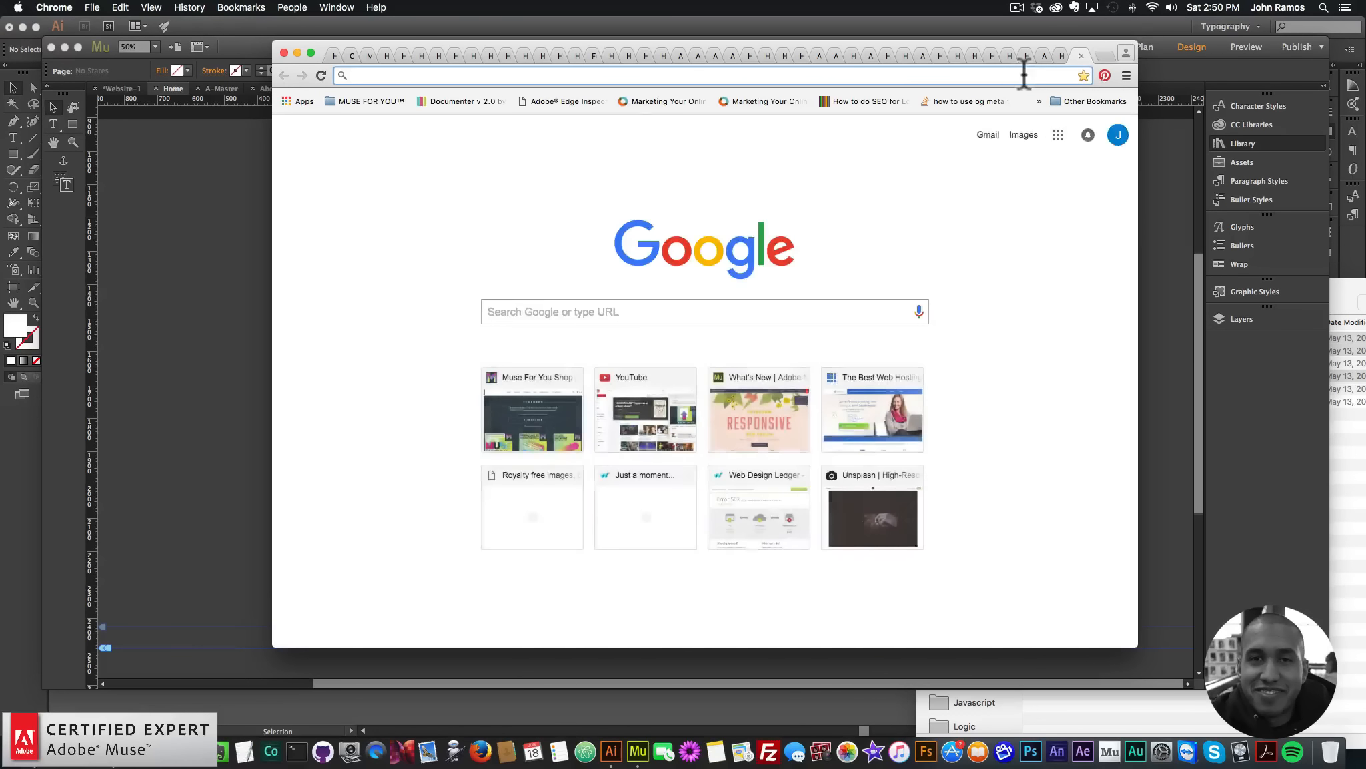
type("museforyoushop.")
key("Return")
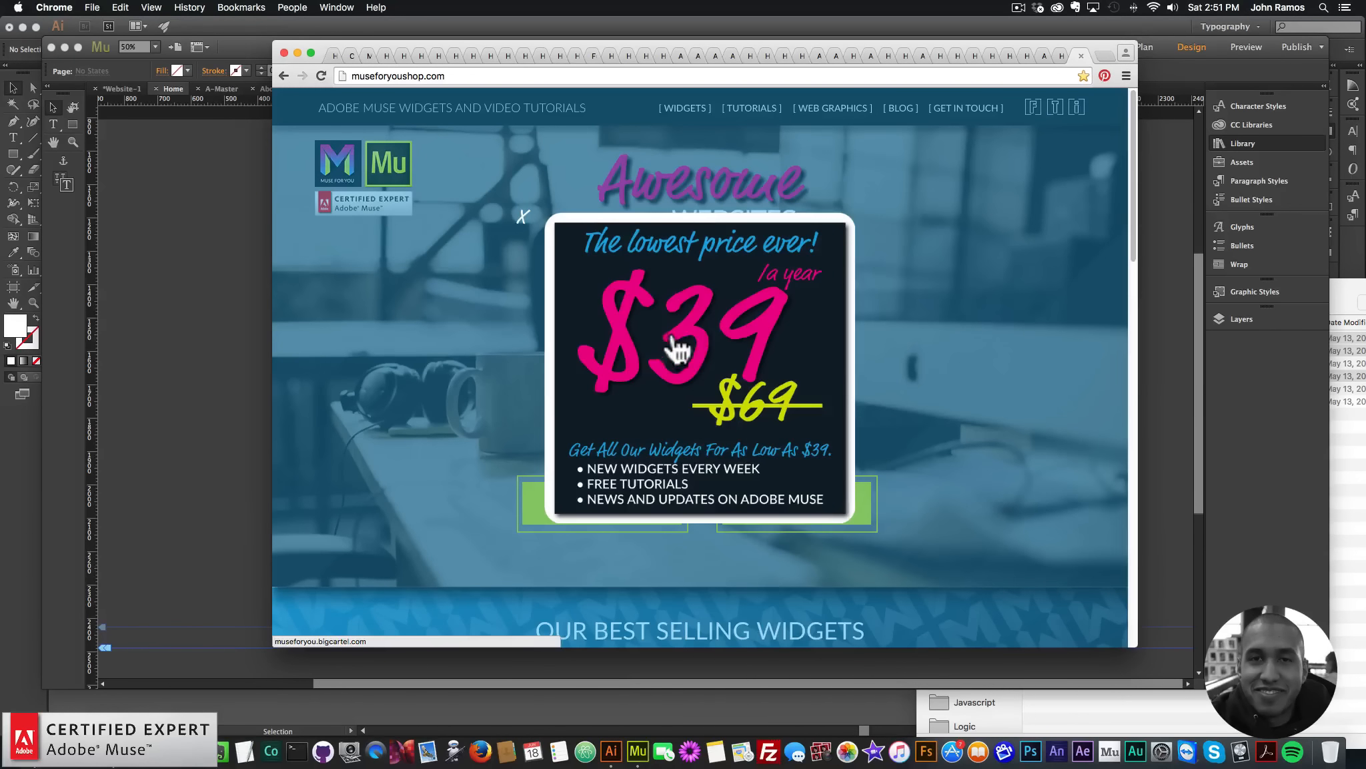
left_click(666, 343)
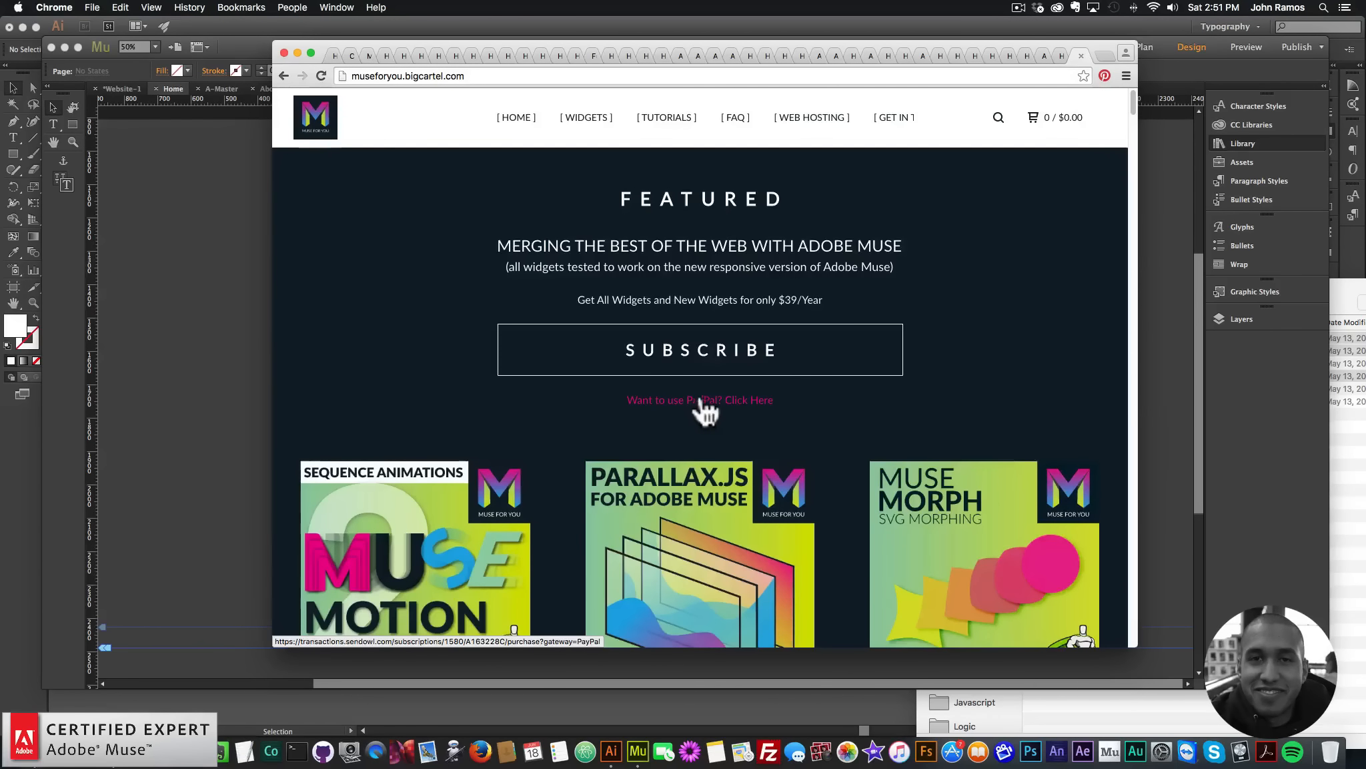
Step: Look through the store's widget catalogue, including the gallery, slideshow, menu, scrolling and font widgets
scroll(693, 407, "down", 5)
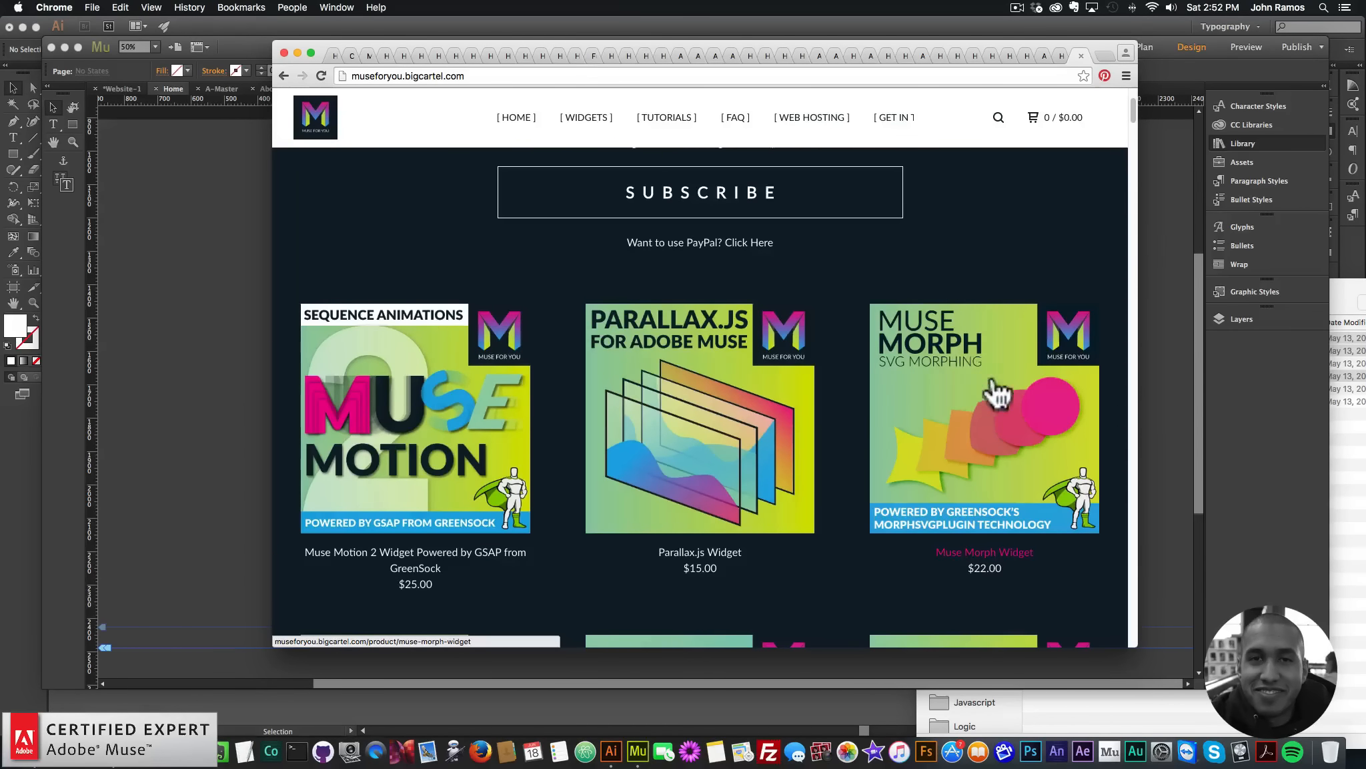
scroll(964, 371, "down", 1)
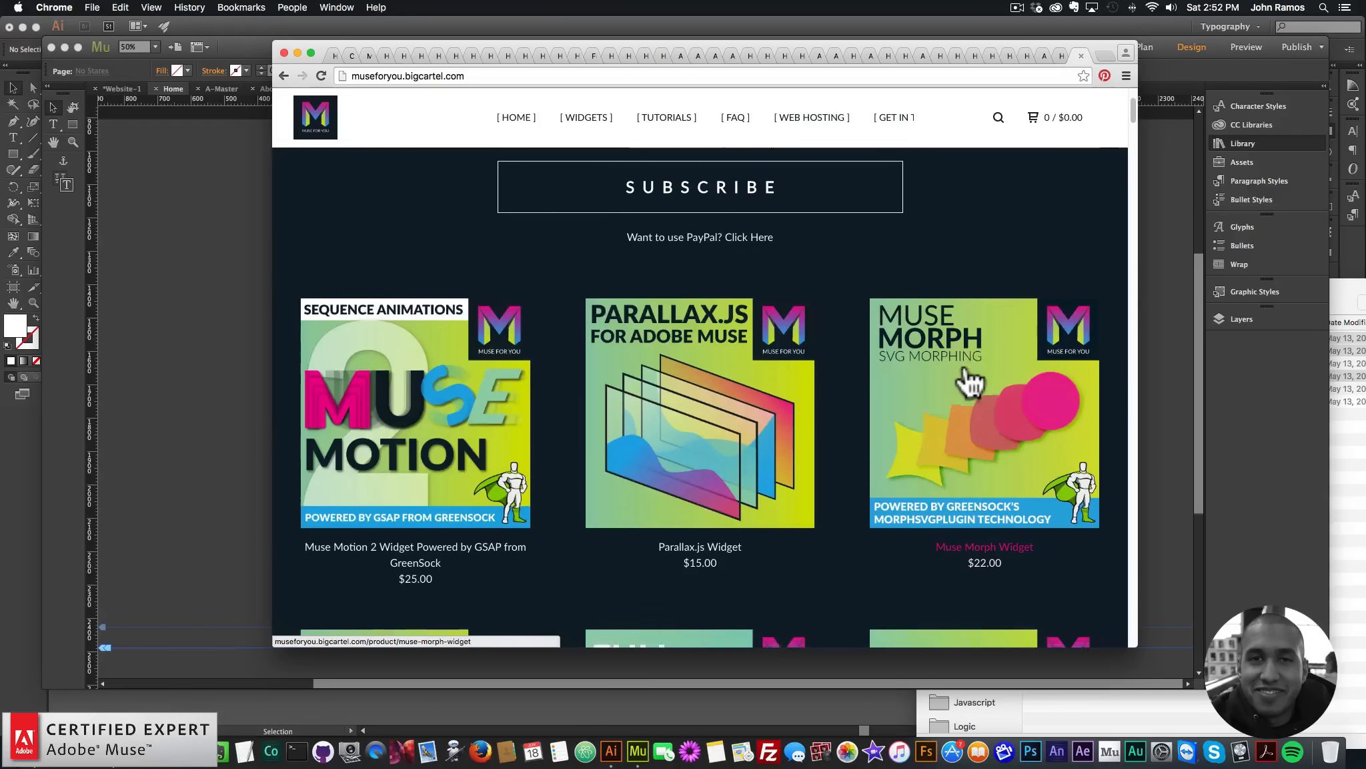
scroll(967, 387, "down", 3)
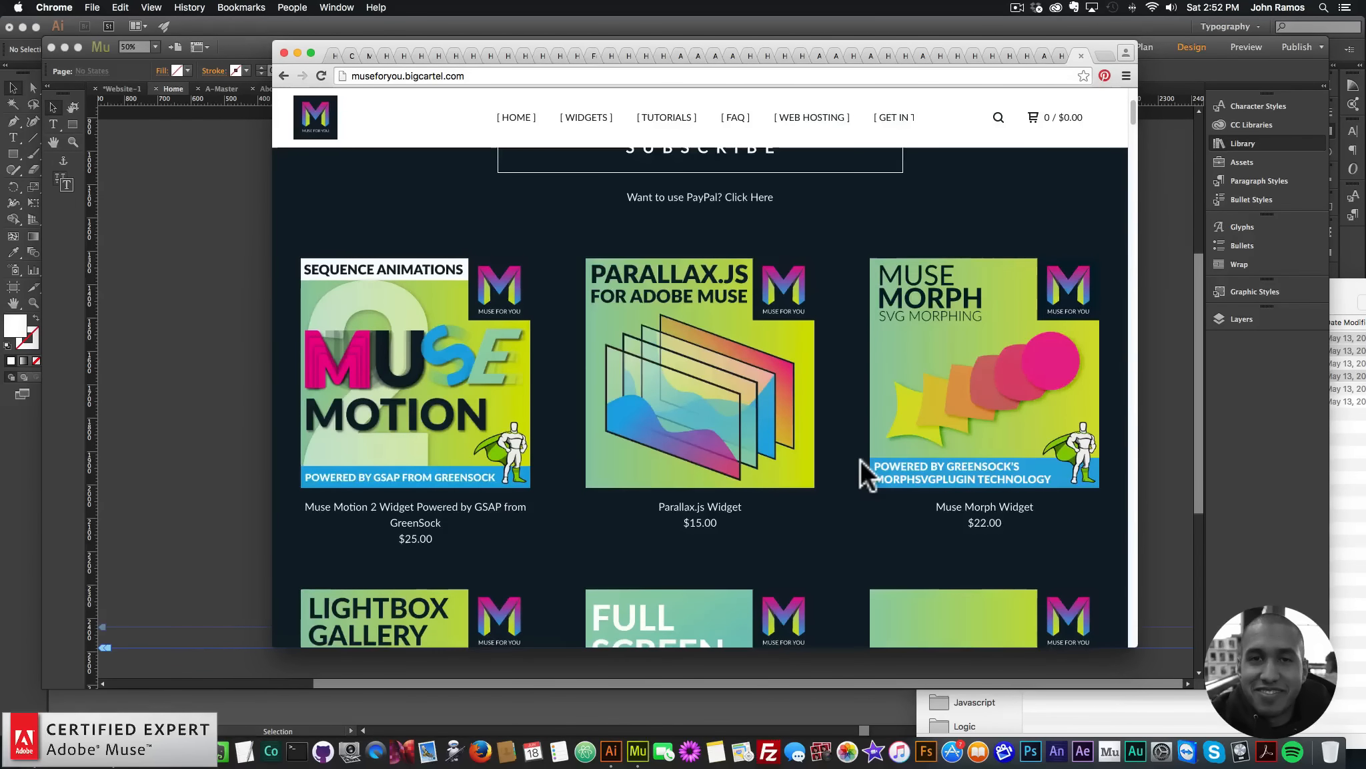
scroll(852, 439, "down", 3)
scroll(845, 437, "up", 3)
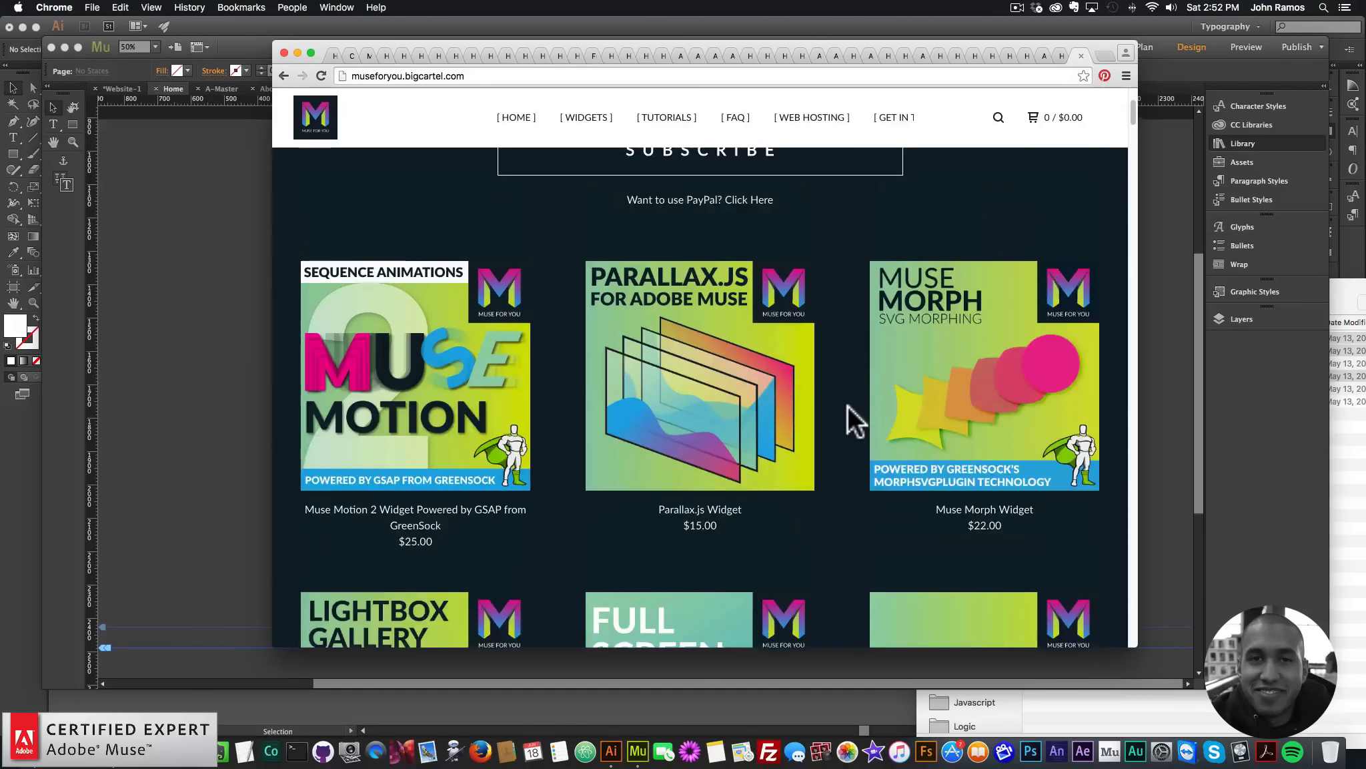
scroll(427, 400, "down", 5)
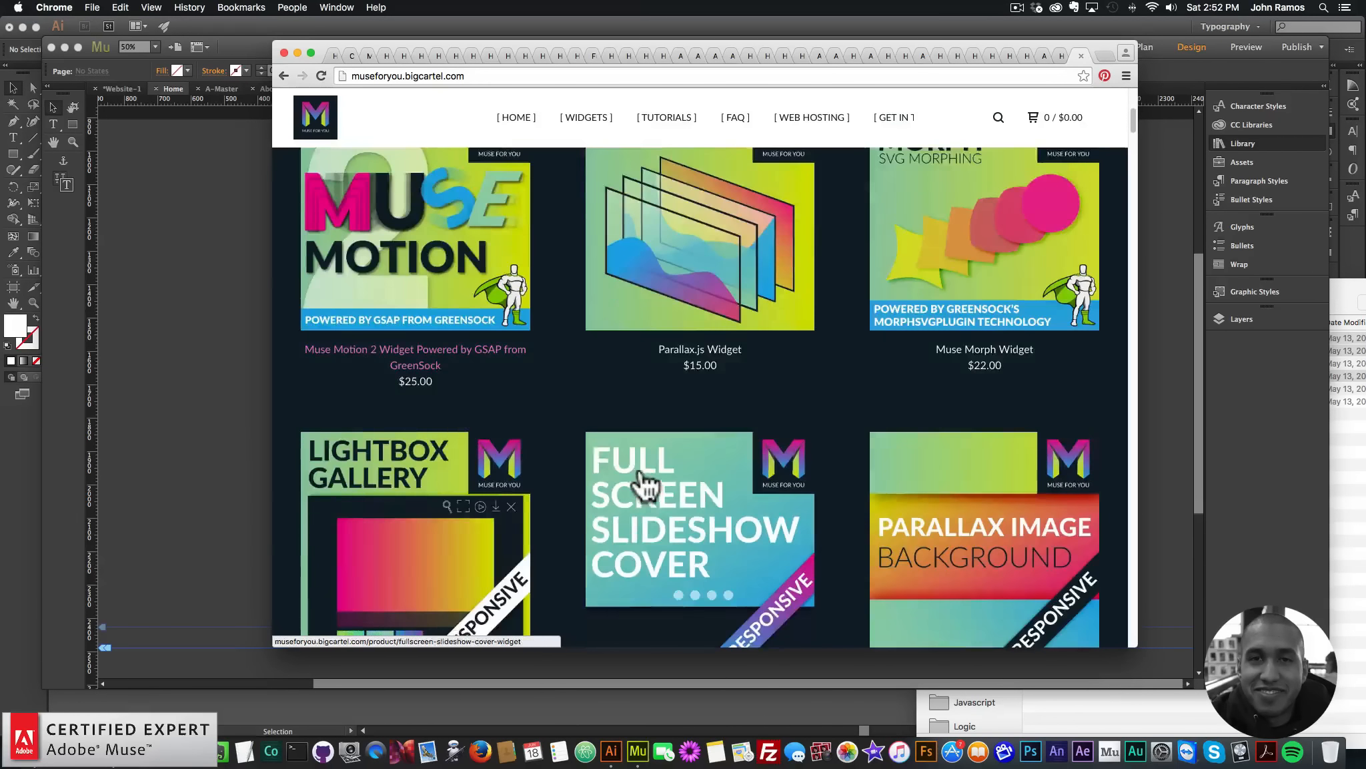
scroll(641, 488, "down", 5)
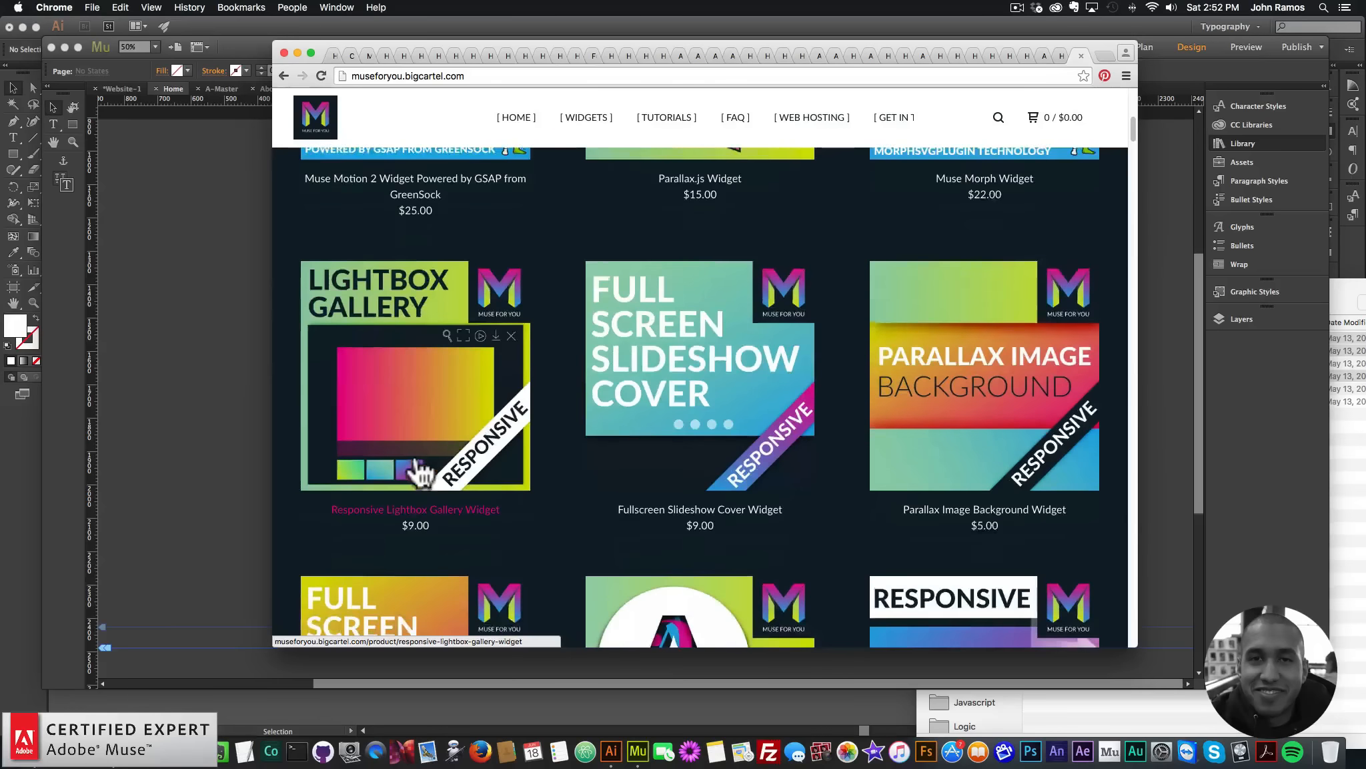
scroll(908, 444, "down", 4)
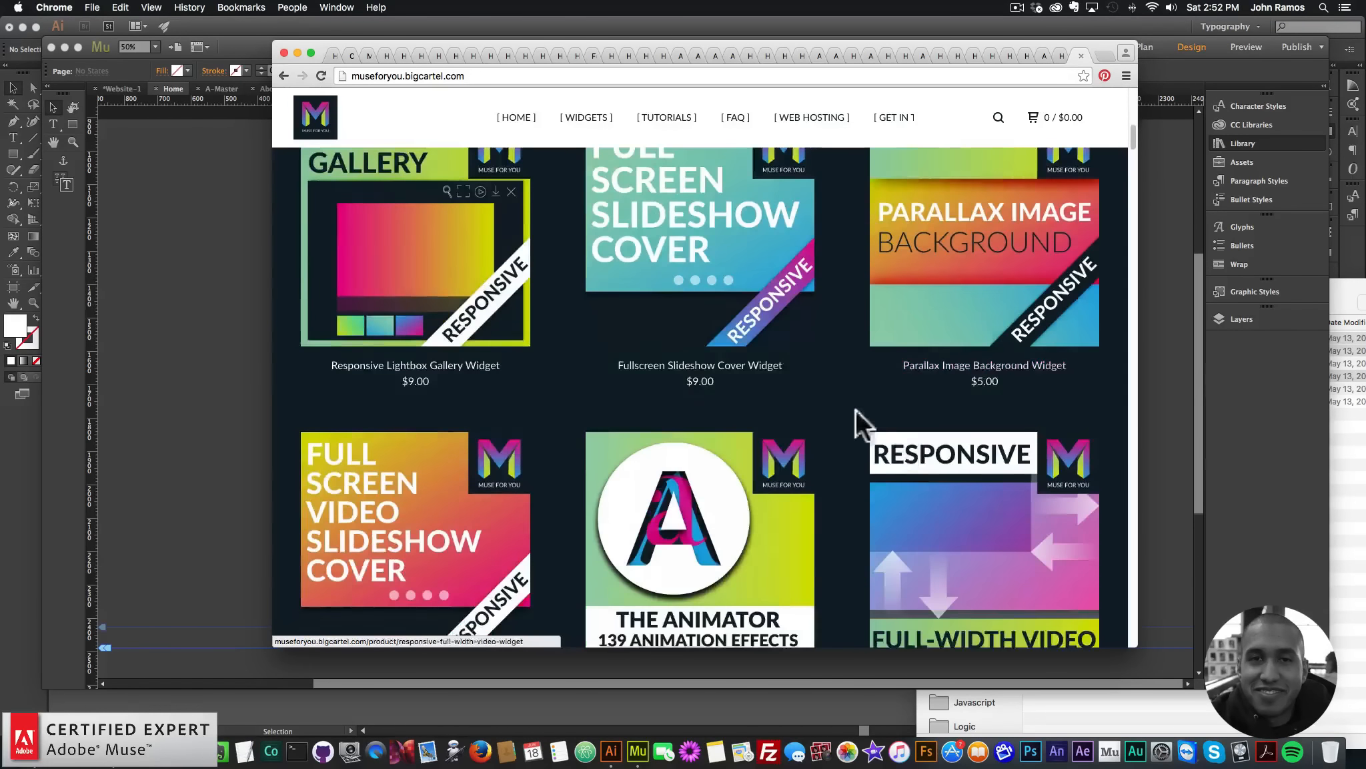
scroll(791, 427, "down", 20)
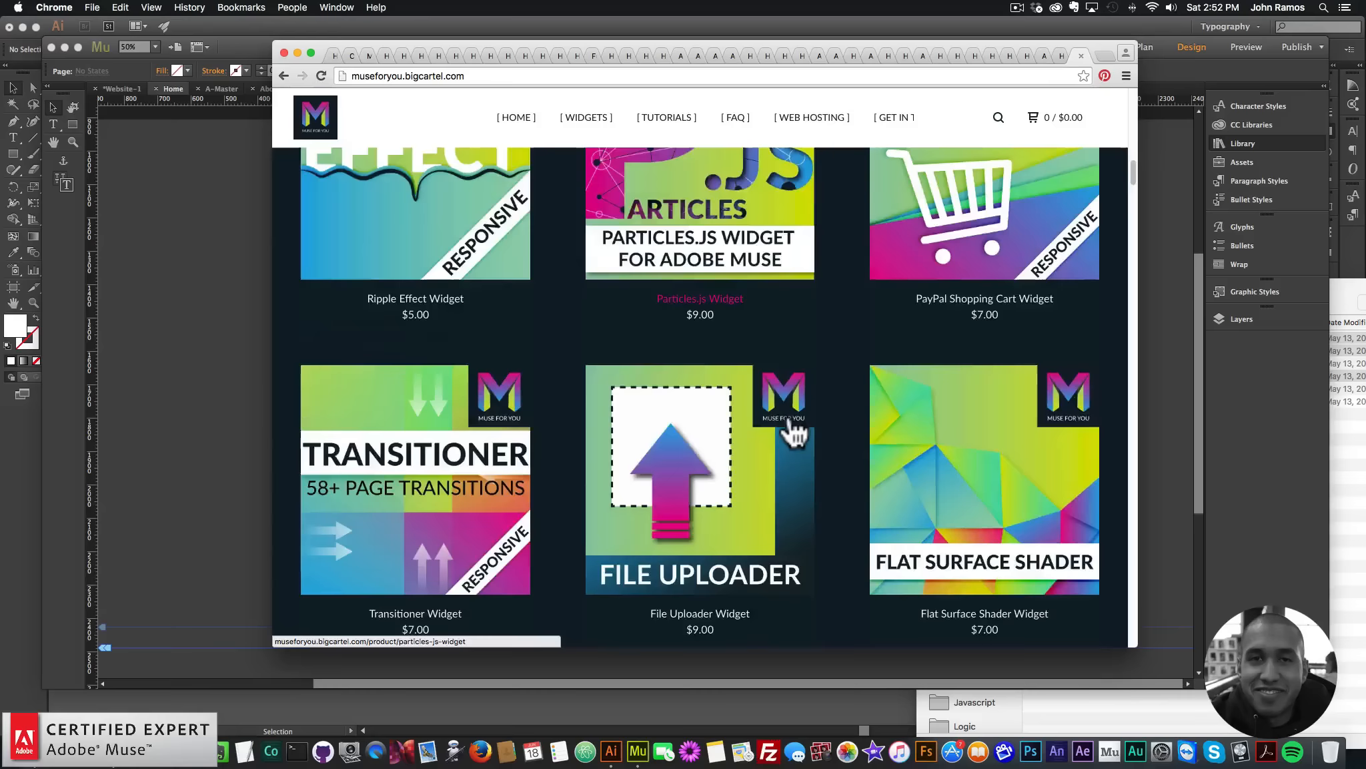
scroll(794, 434, "down", 20)
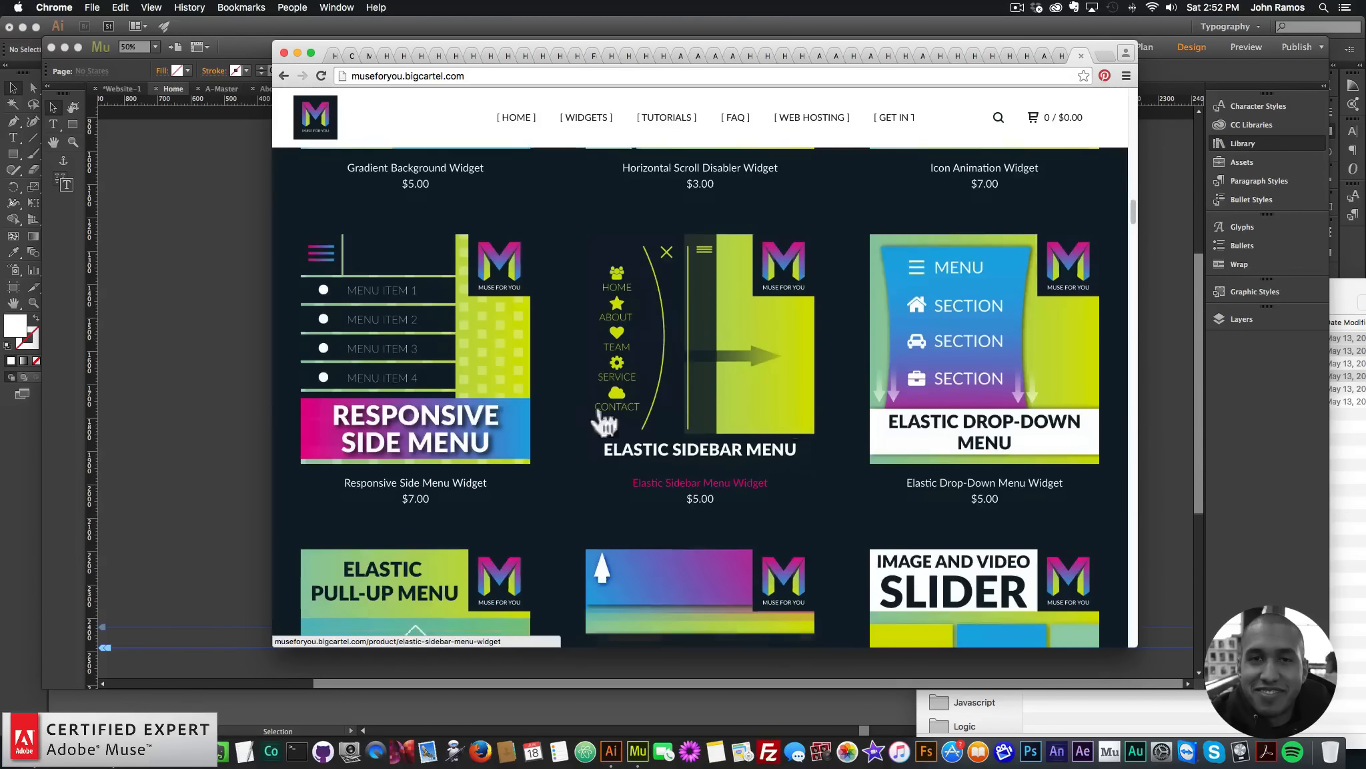
scroll(447, 364, "down", 16)
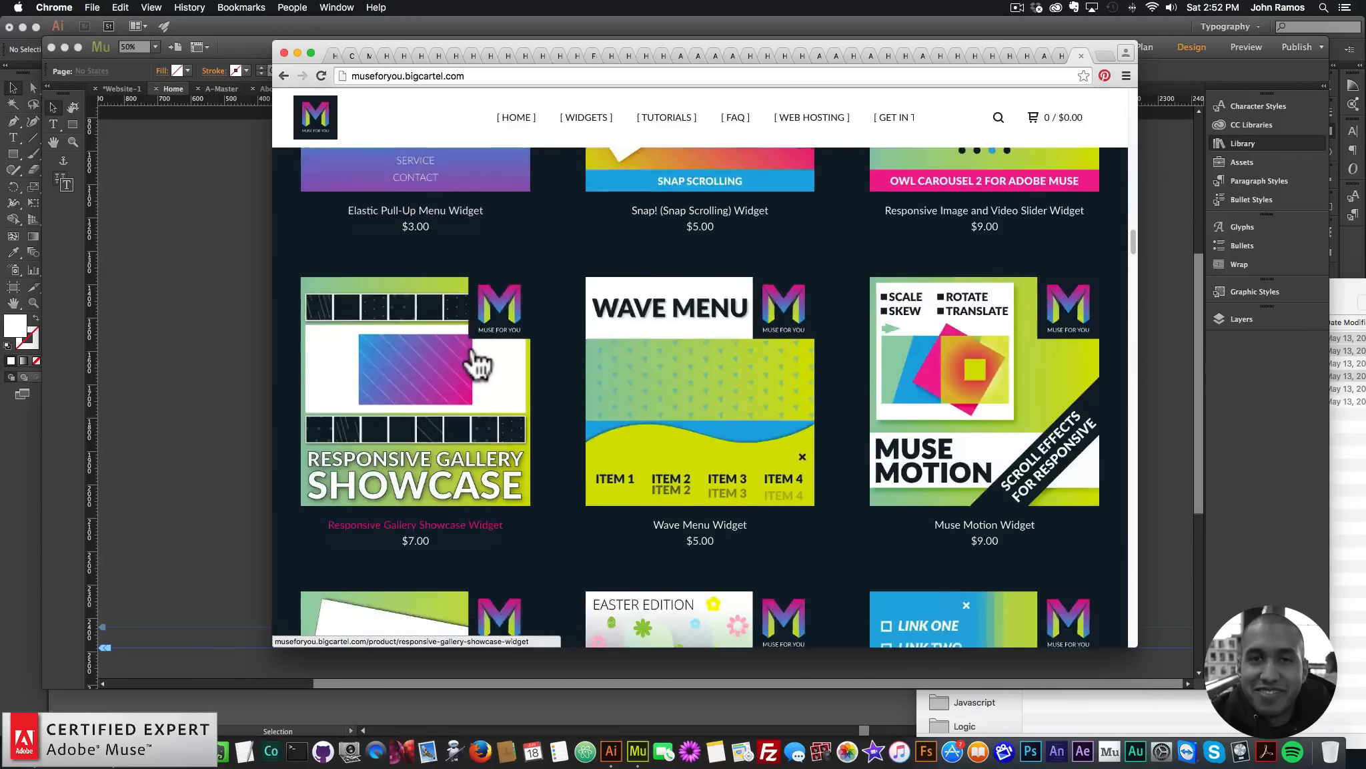
scroll(487, 366, "down", 20)
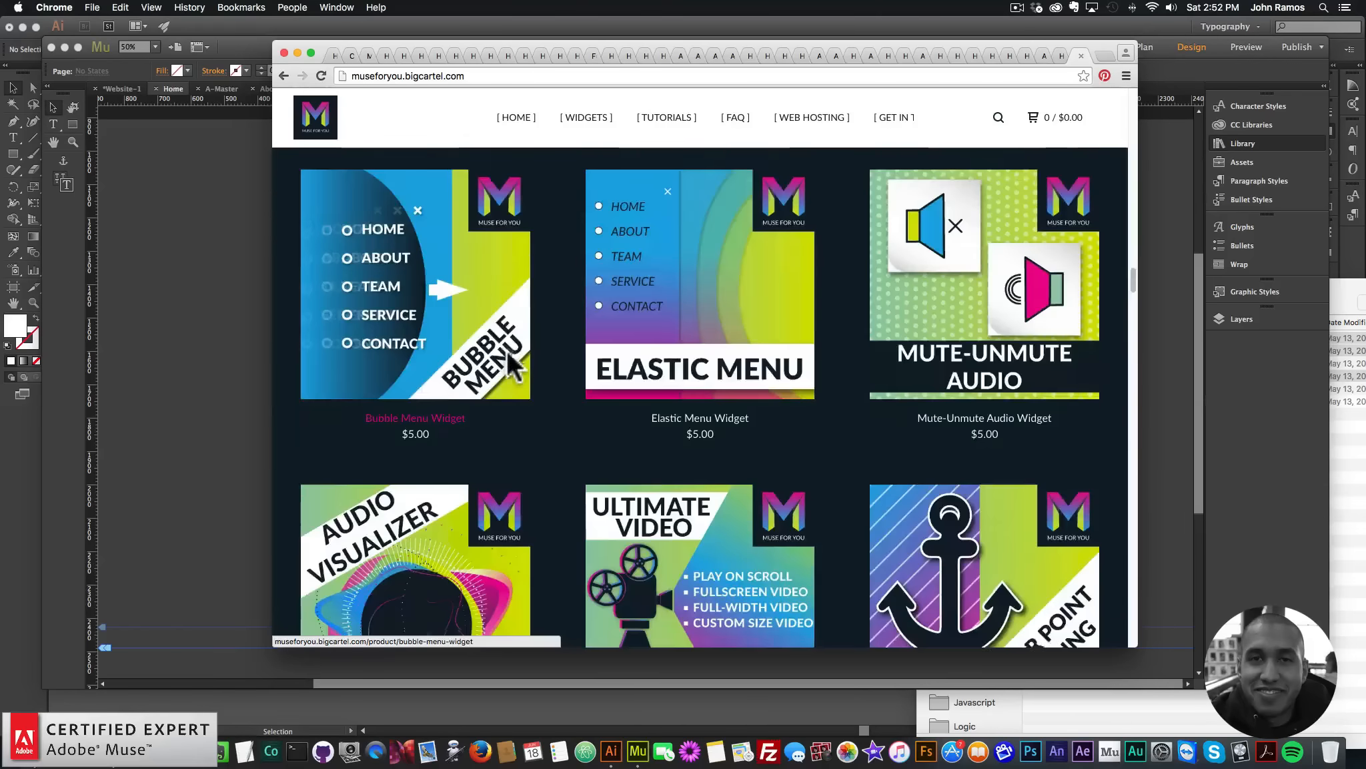
scroll(513, 363, "down", 20)
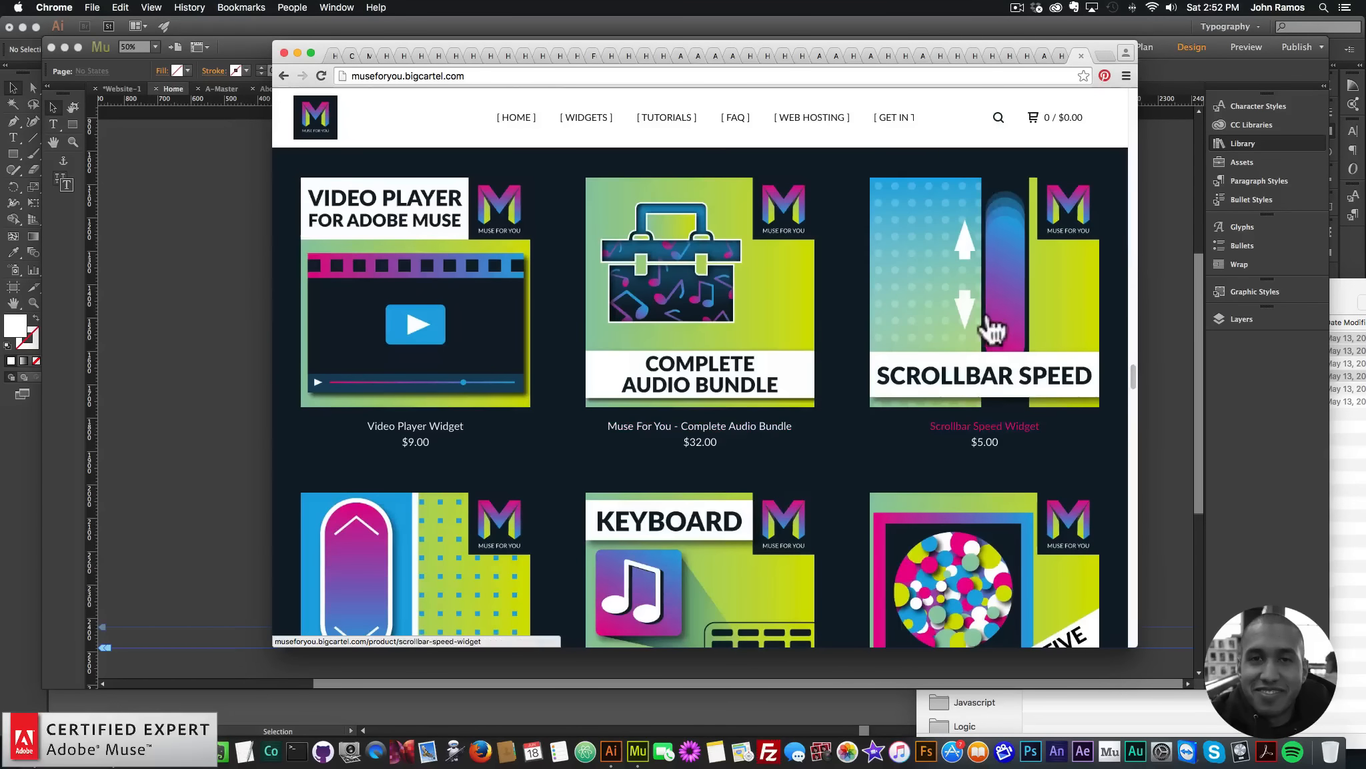
scroll(961, 320, "down", 20)
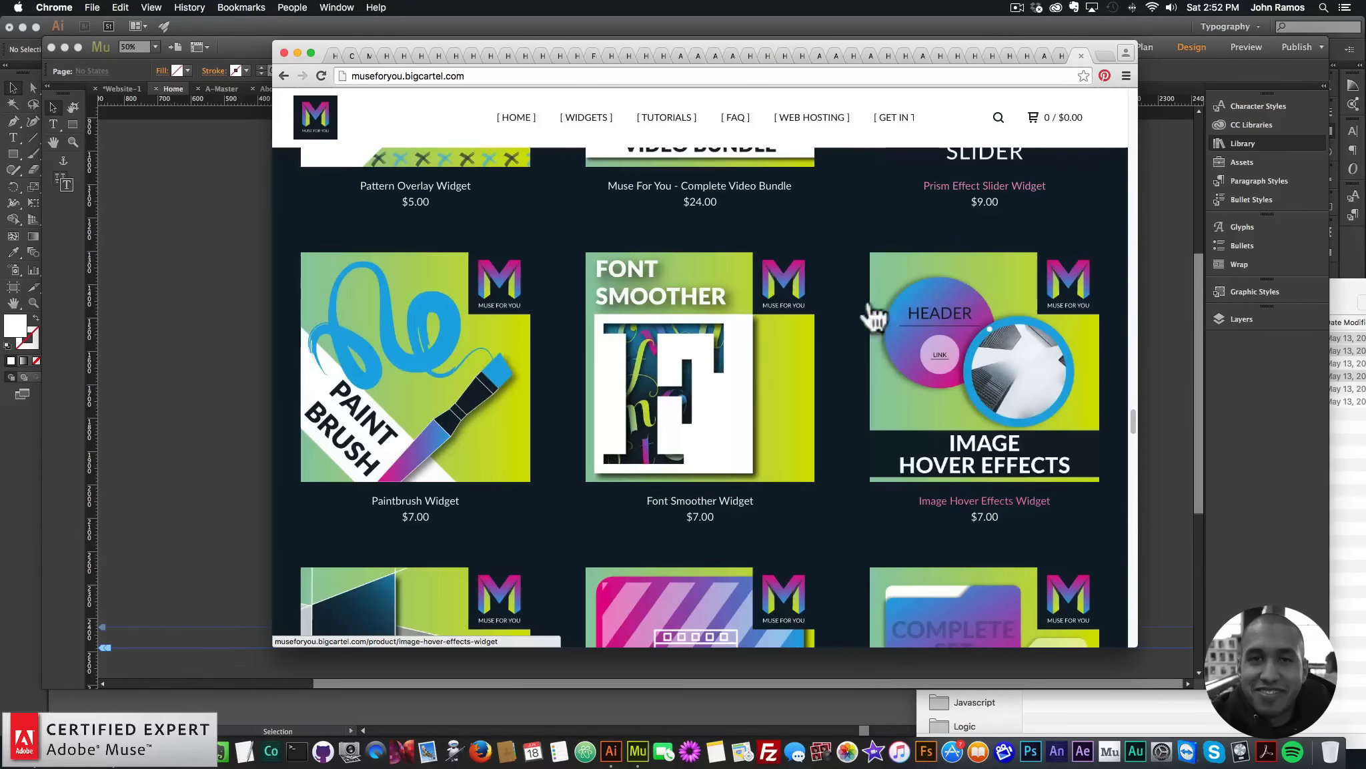
scroll(708, 357, "down", 7)
Step: Return to the featured widgets at the start of the catalogue and open the Muse Motion 2 Widget product page
scroll(707, 308, "up", 9)
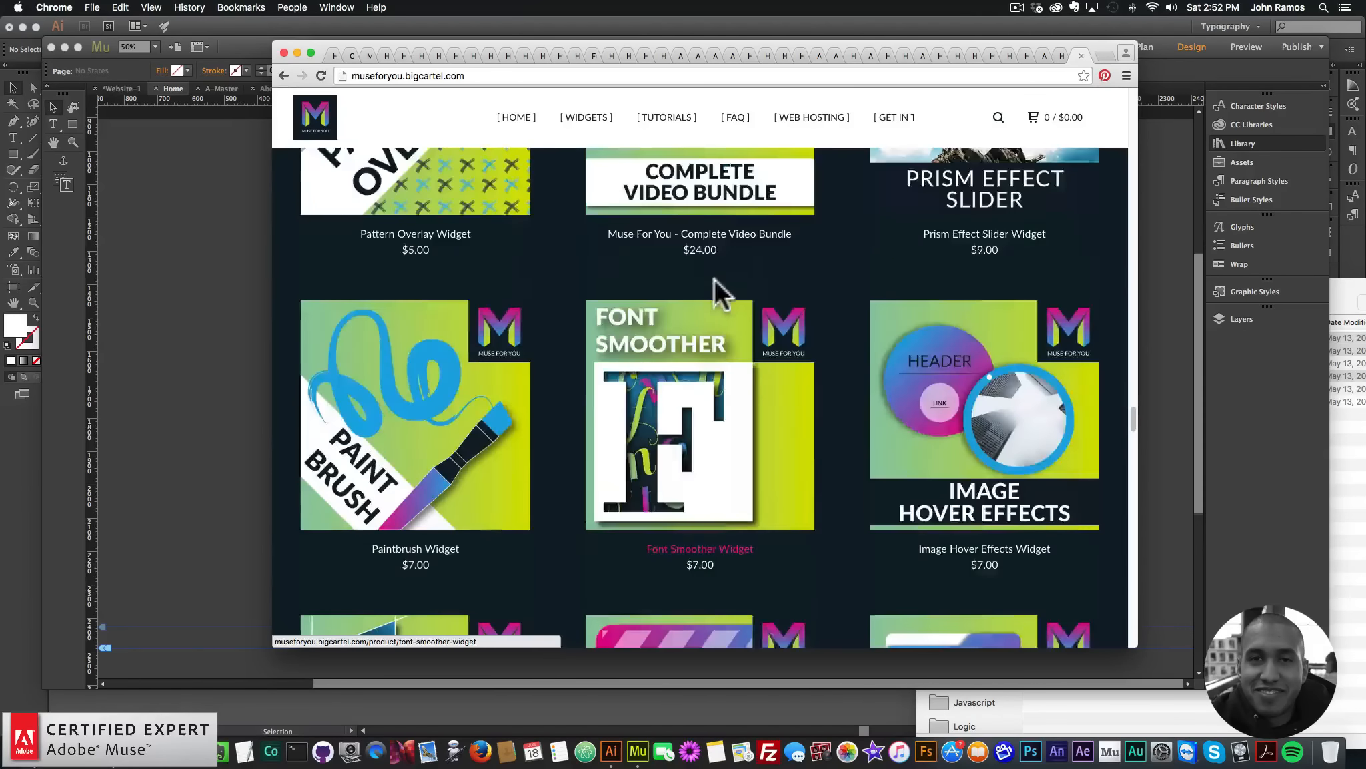
scroll(714, 279, "up", 20)
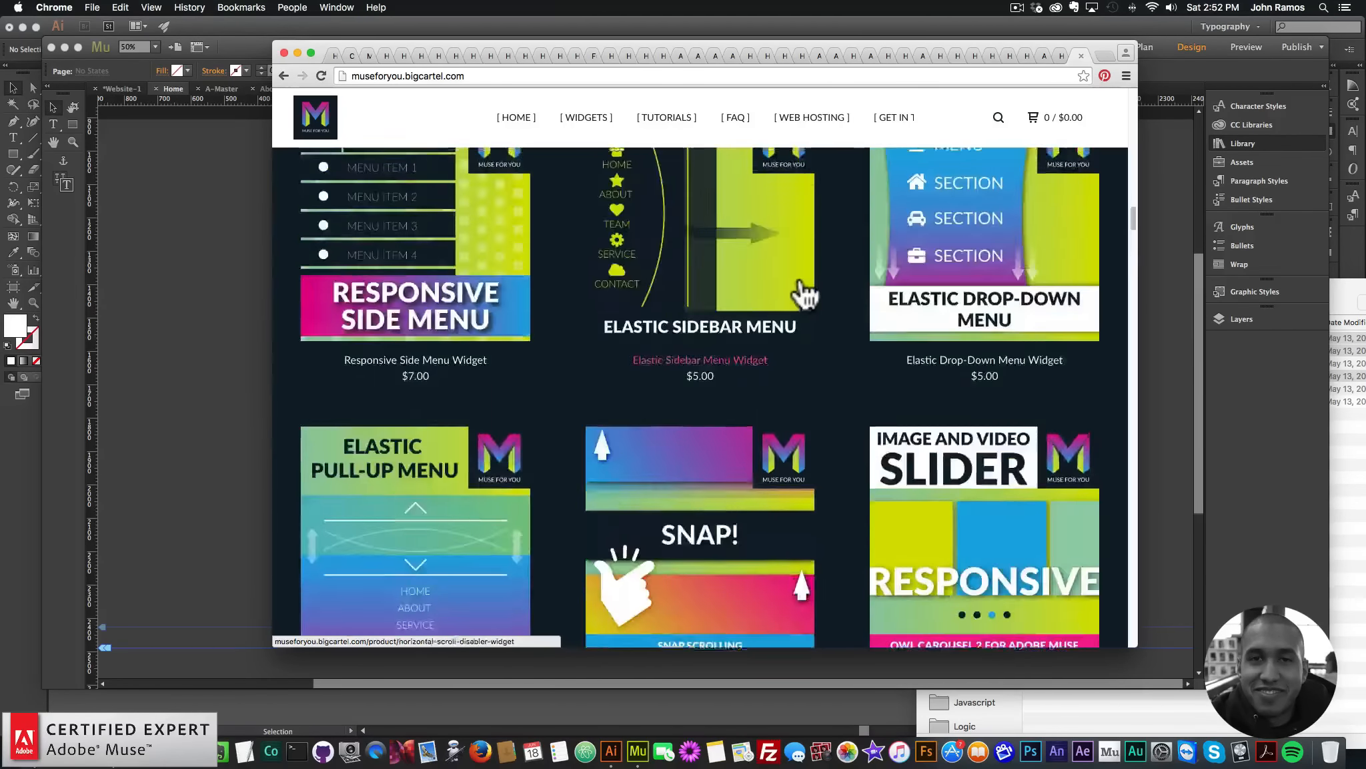
scroll(804, 294, "up", 10)
scroll(667, 347, "down", 1)
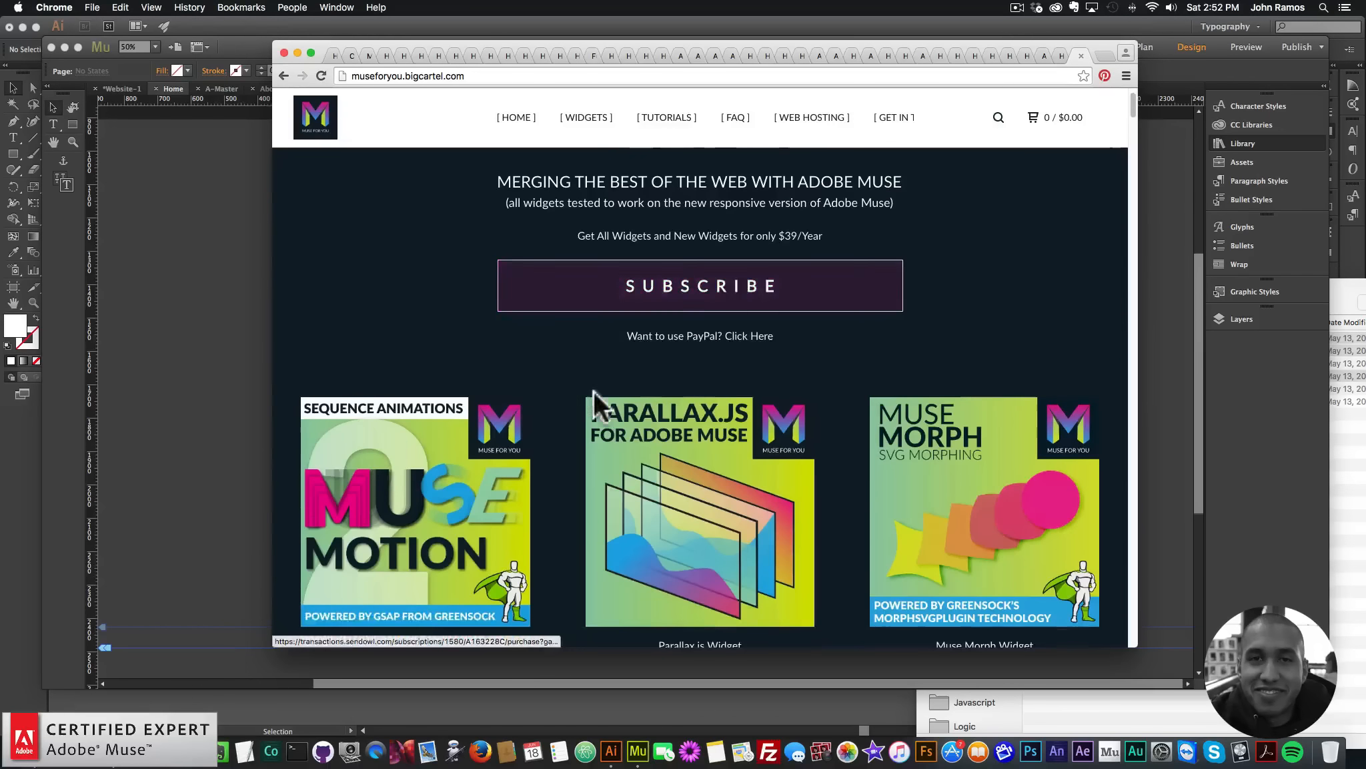
left_click(398, 502)
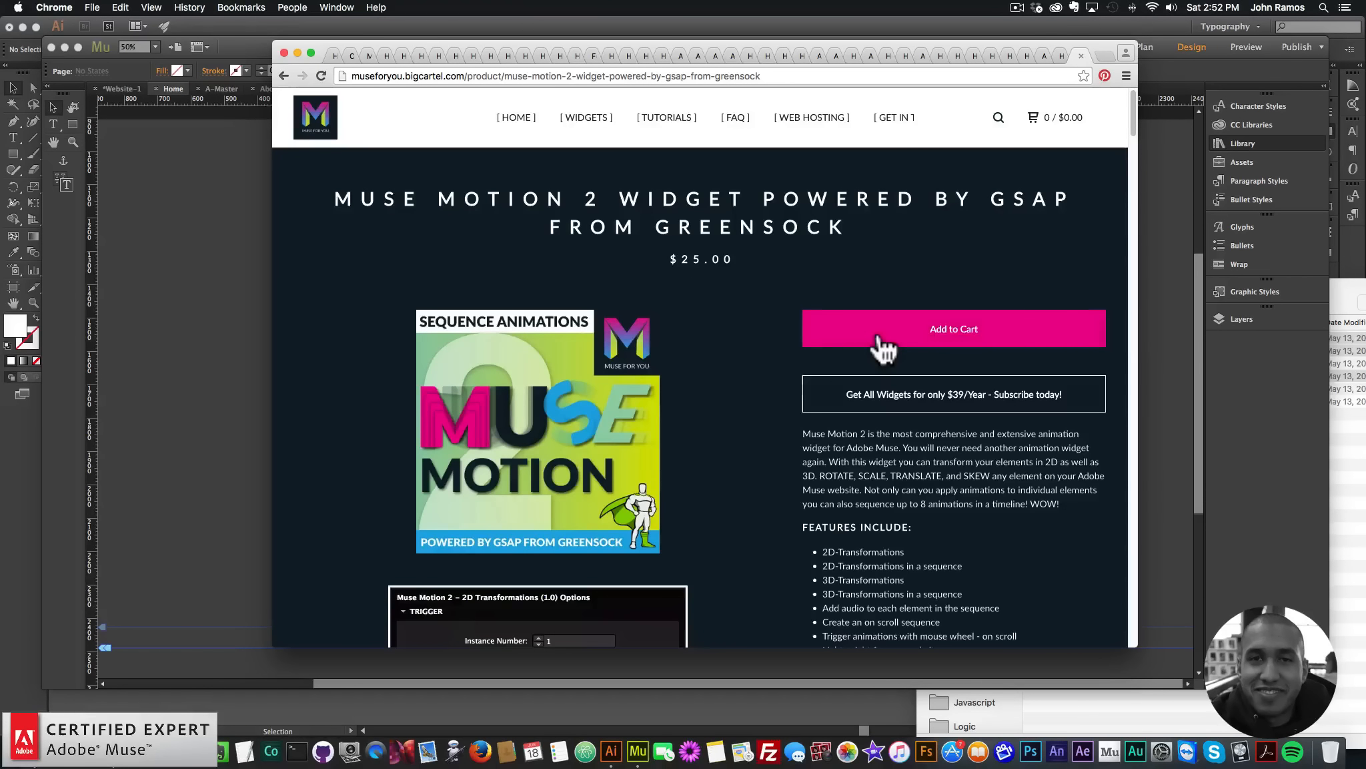